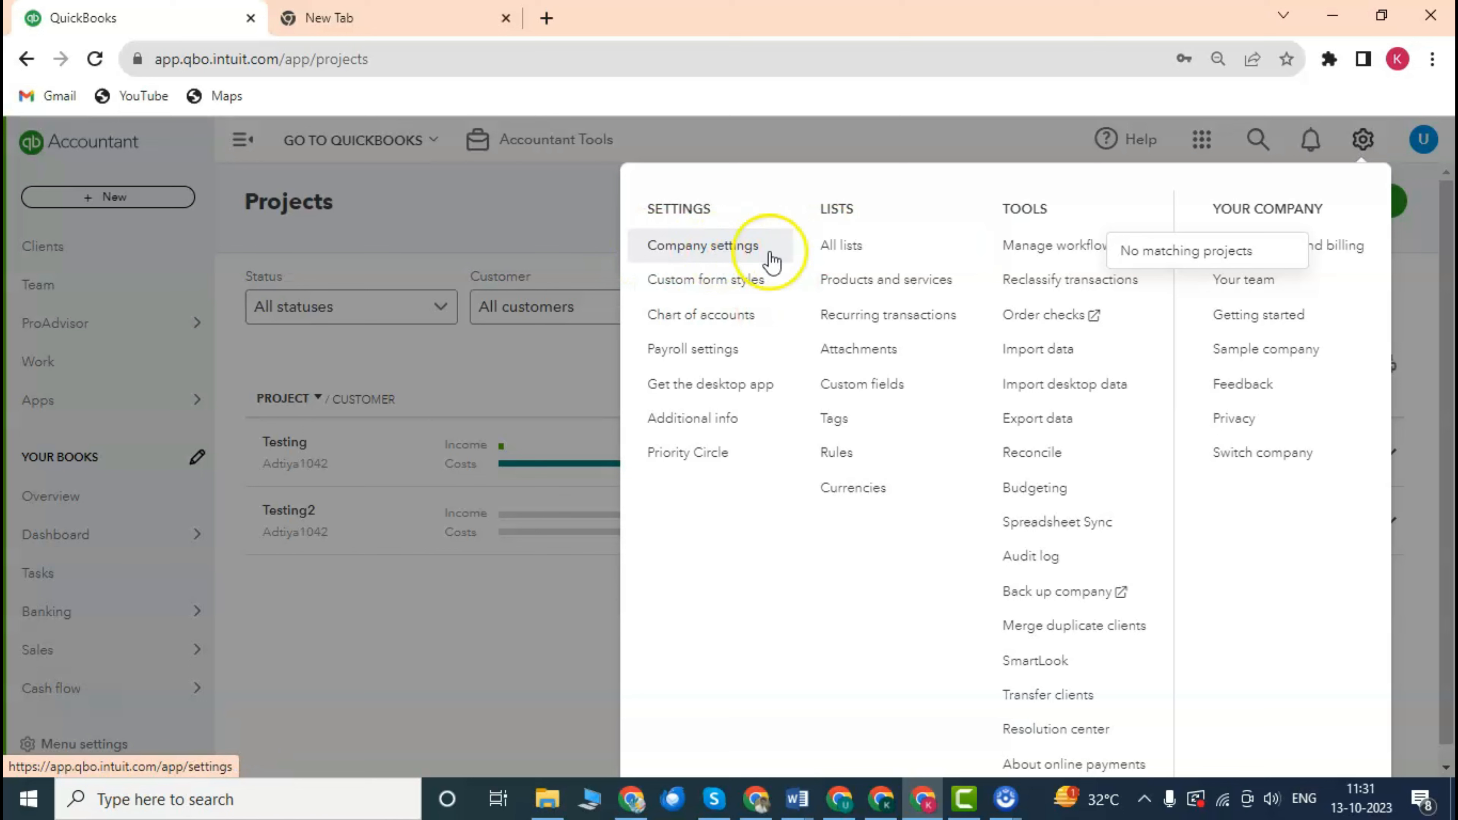
# Confirm 'Use project financial tracking' is On in Advanced company settings, then close settings.
pyautogui.click(712, 248)
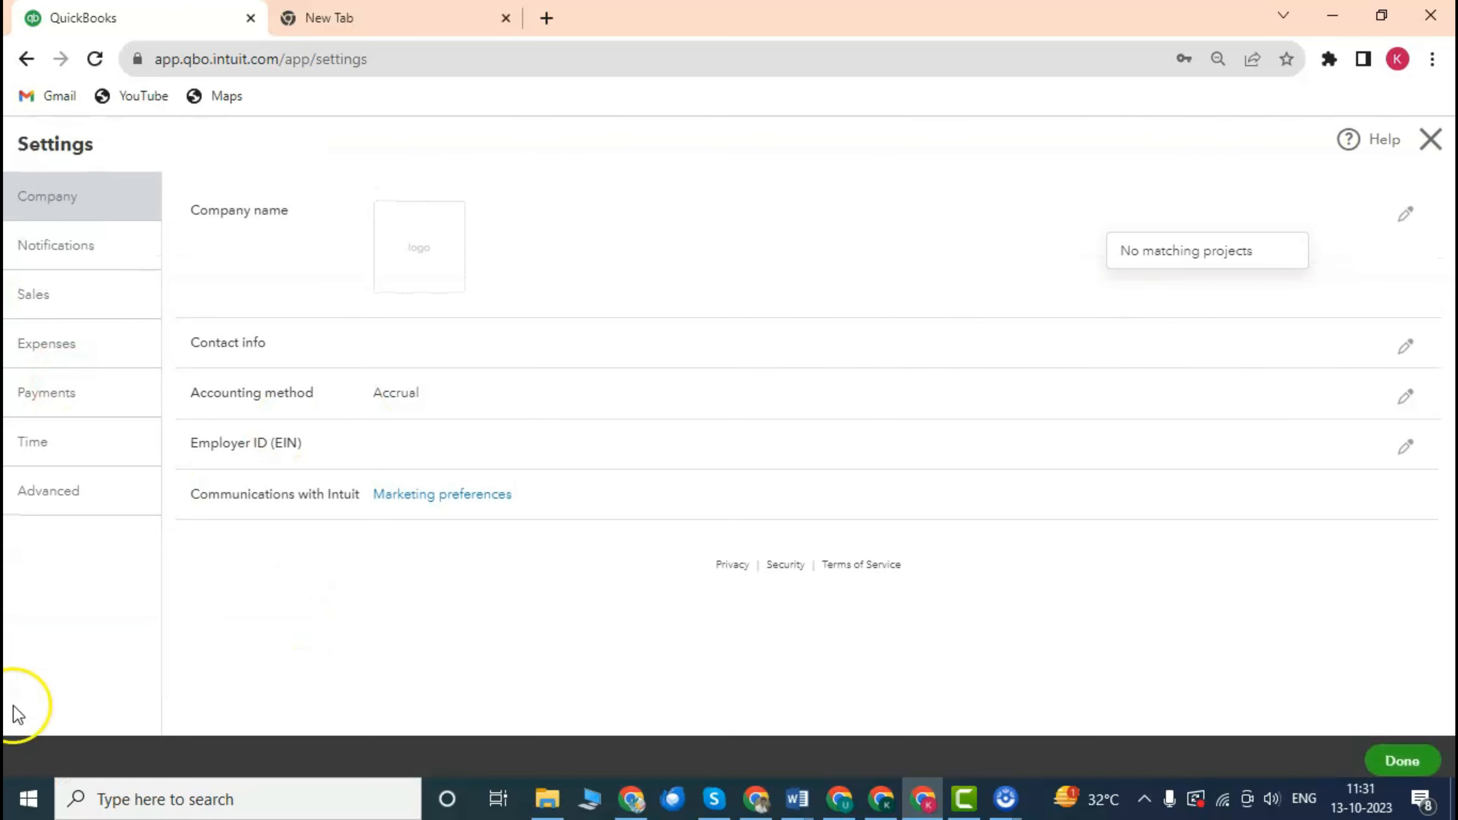
pyautogui.click(87, 489)
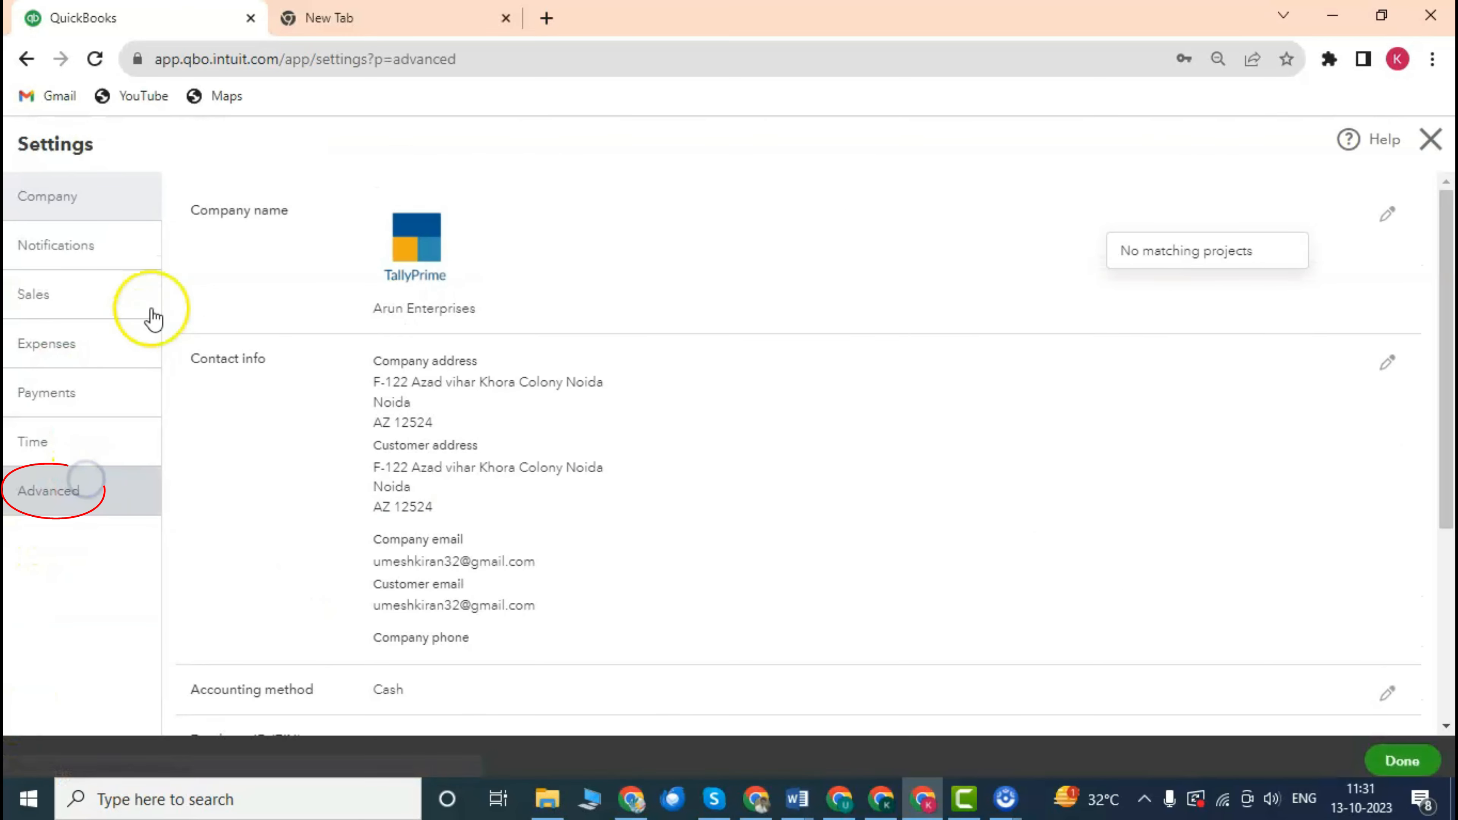
pyautogui.scroll(-5, 628, 449)
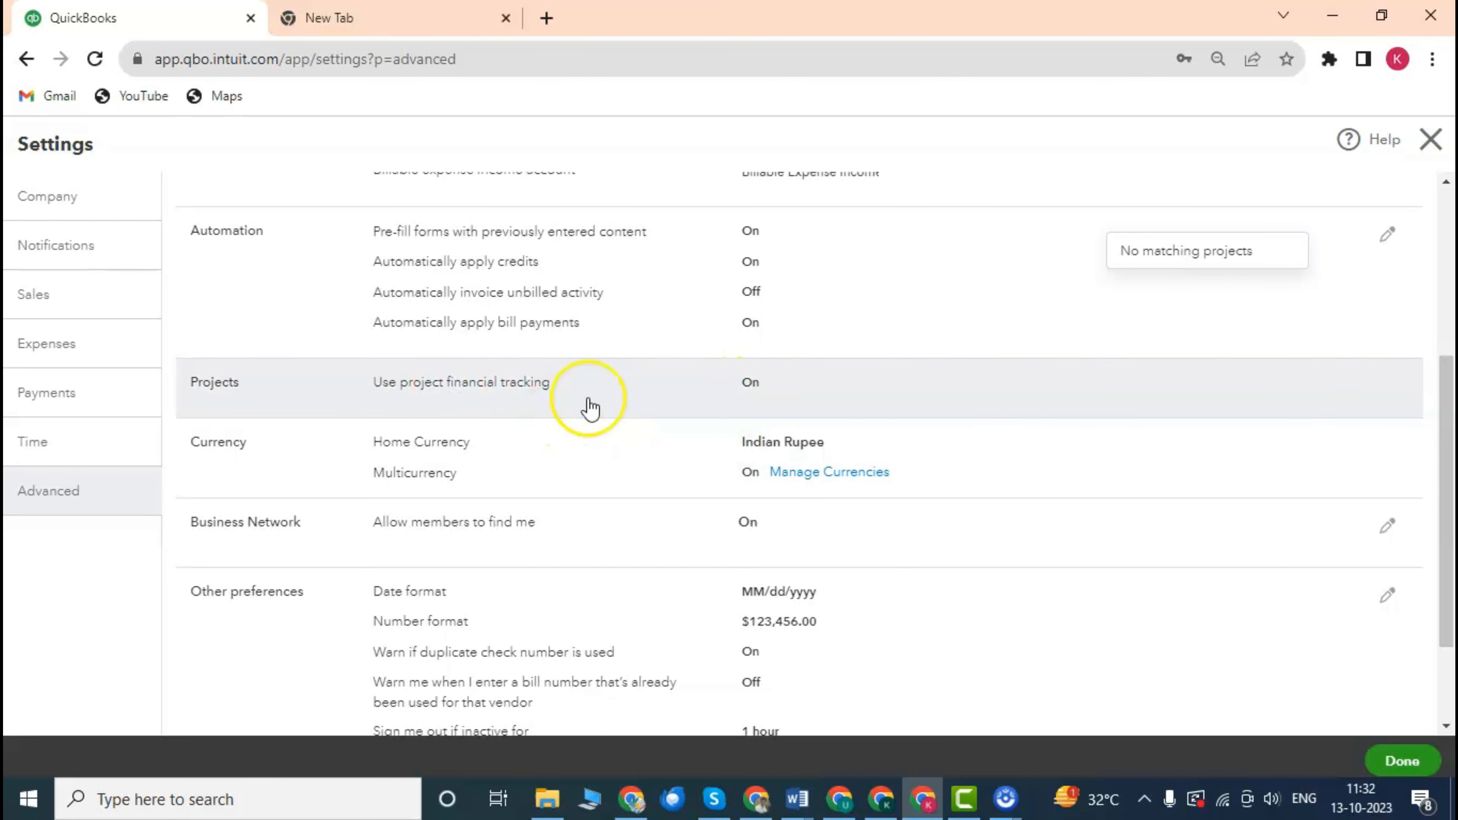
pyautogui.click(1430, 140)
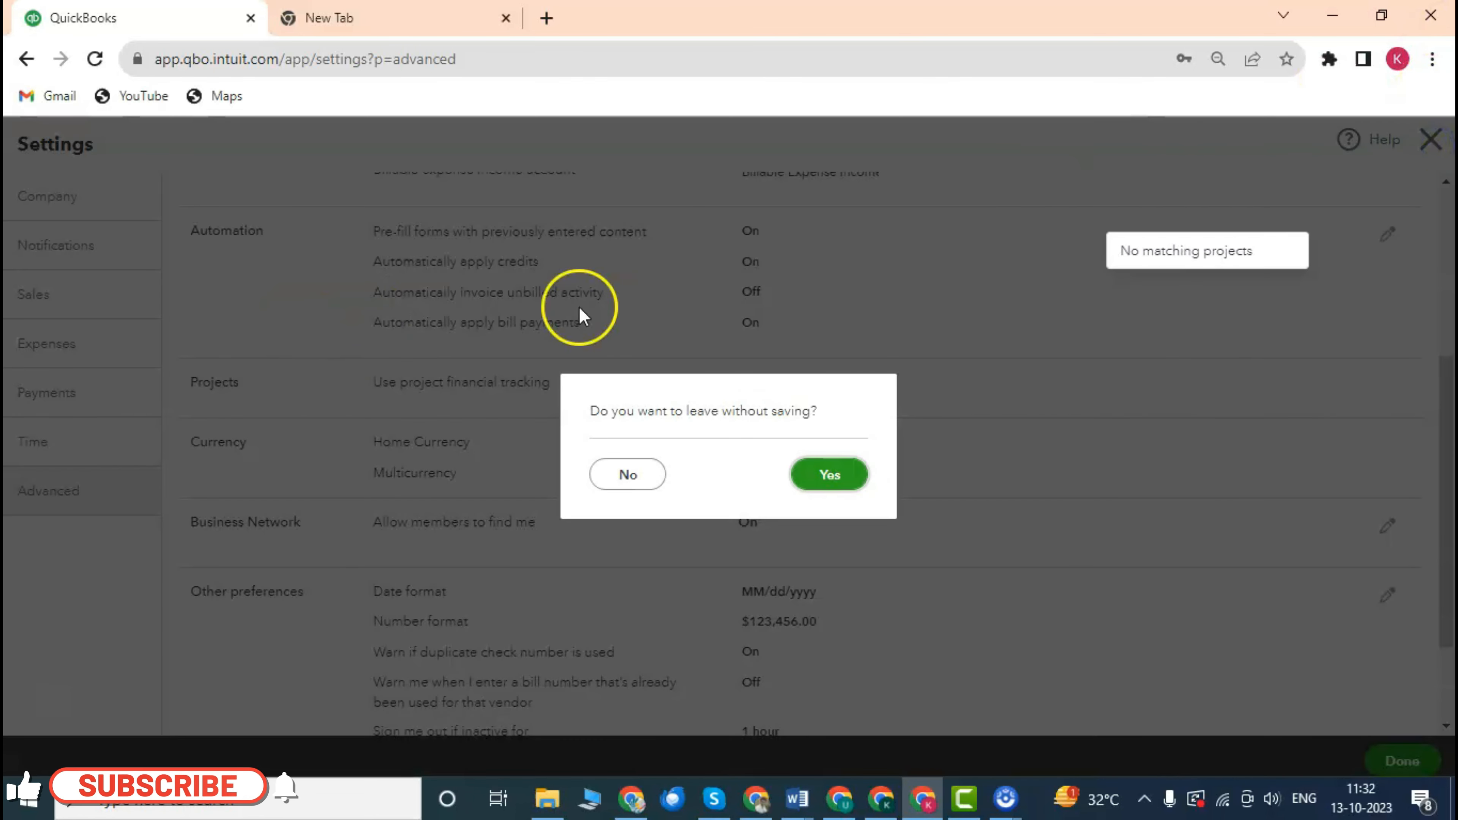
# Leave settings without saving and reach the Projects page listing Testing and Testing2.
pyautogui.click(825, 484)
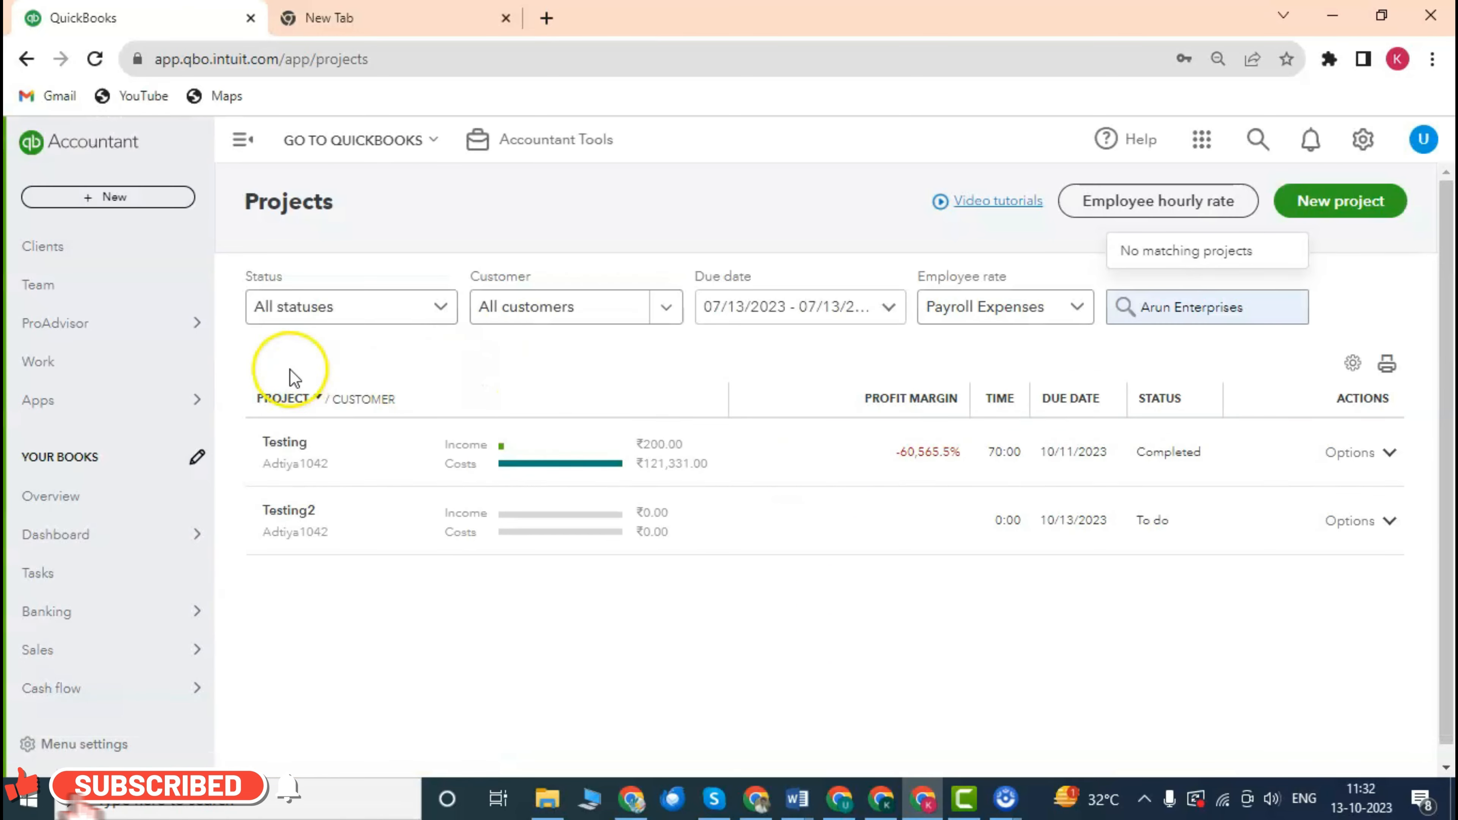
pyautogui.scroll(-2, 123, 489)
pyautogui.scroll(1, 120, 436)
pyautogui.scroll(-1, 131, 450)
pyautogui.scroll(-2, 121, 459)
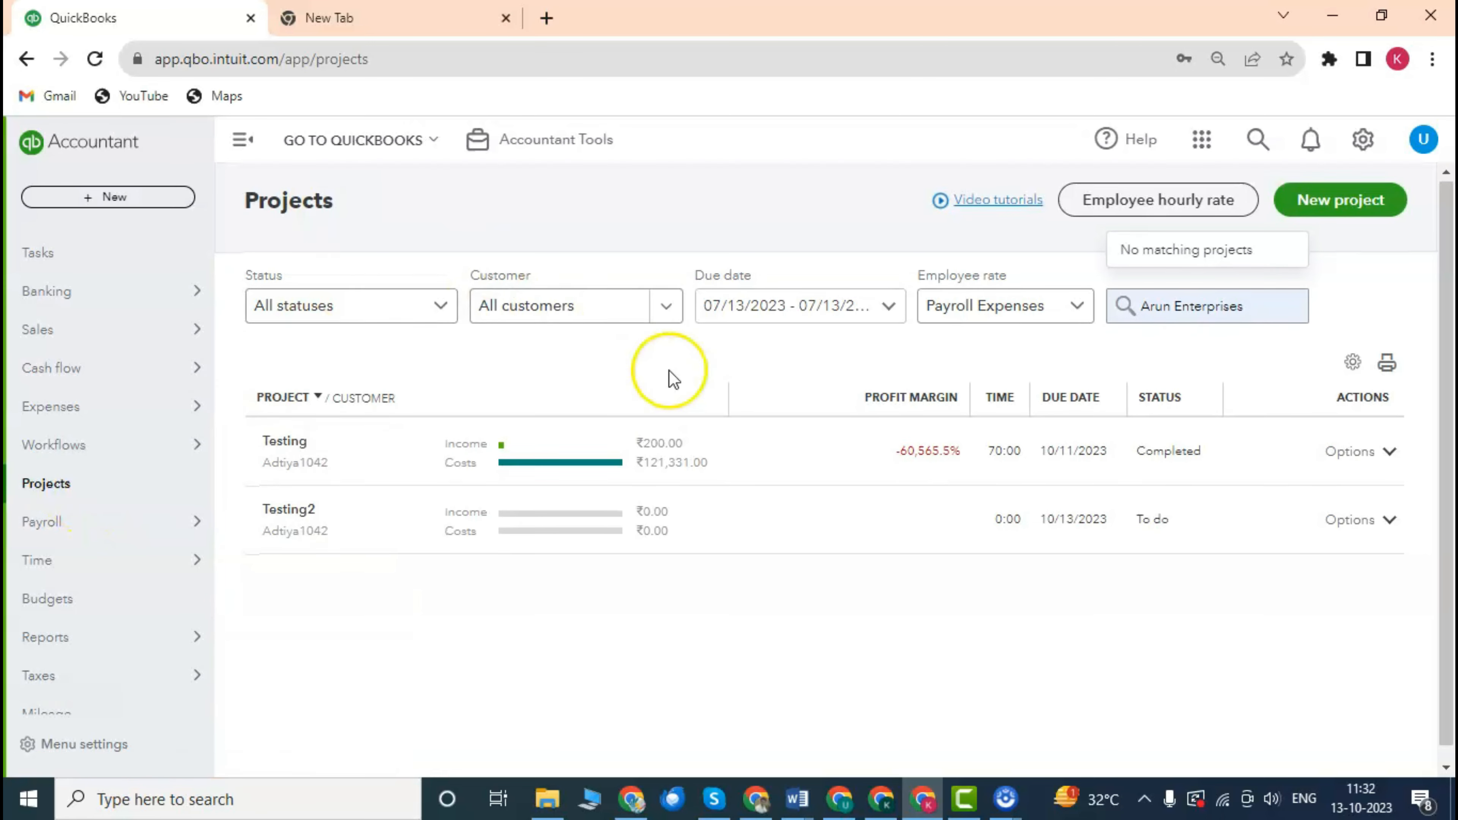
pyautogui.scroll(-1, 448, 296)
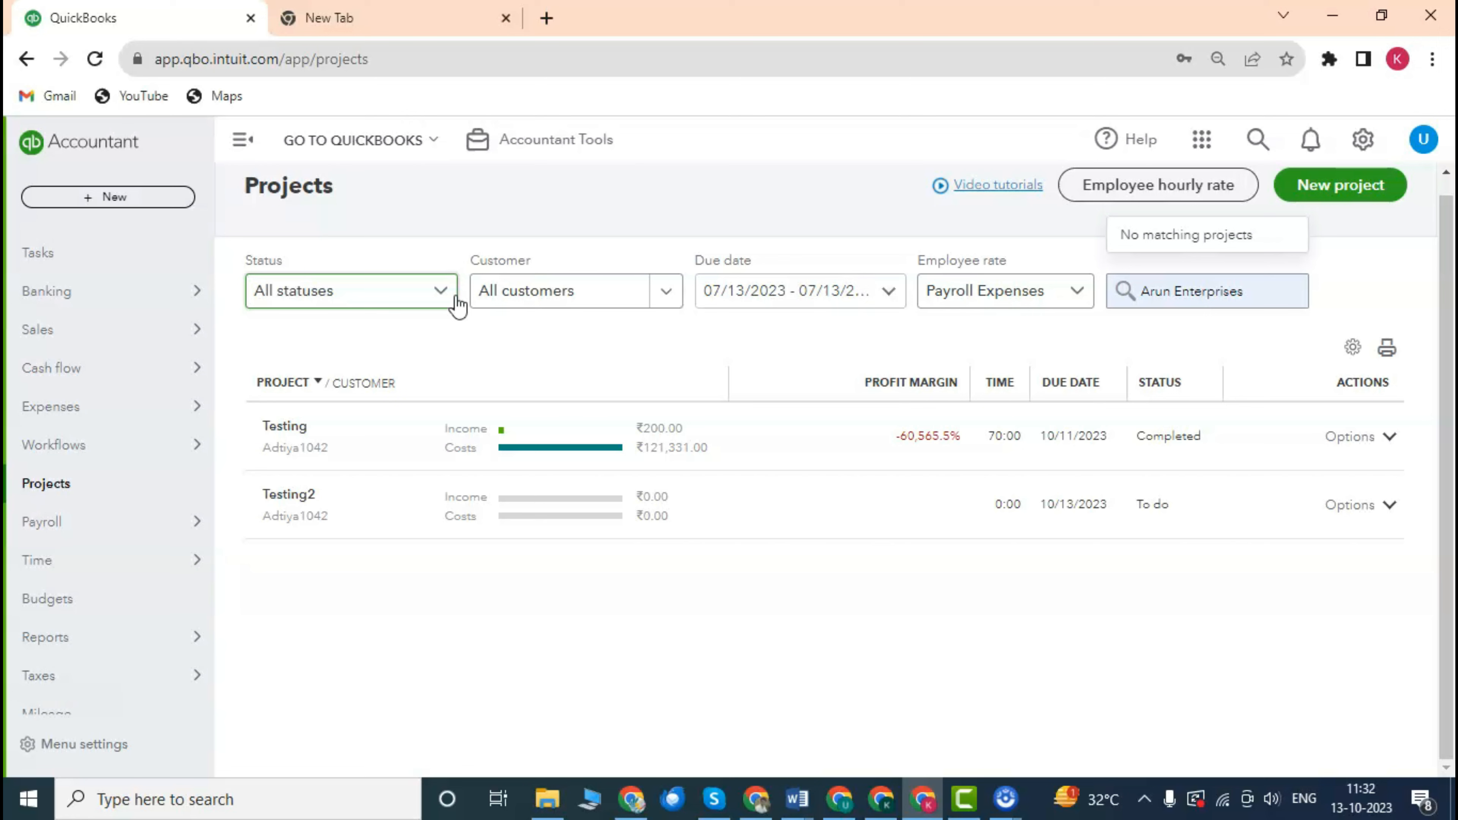
pyautogui.click(574, 300)
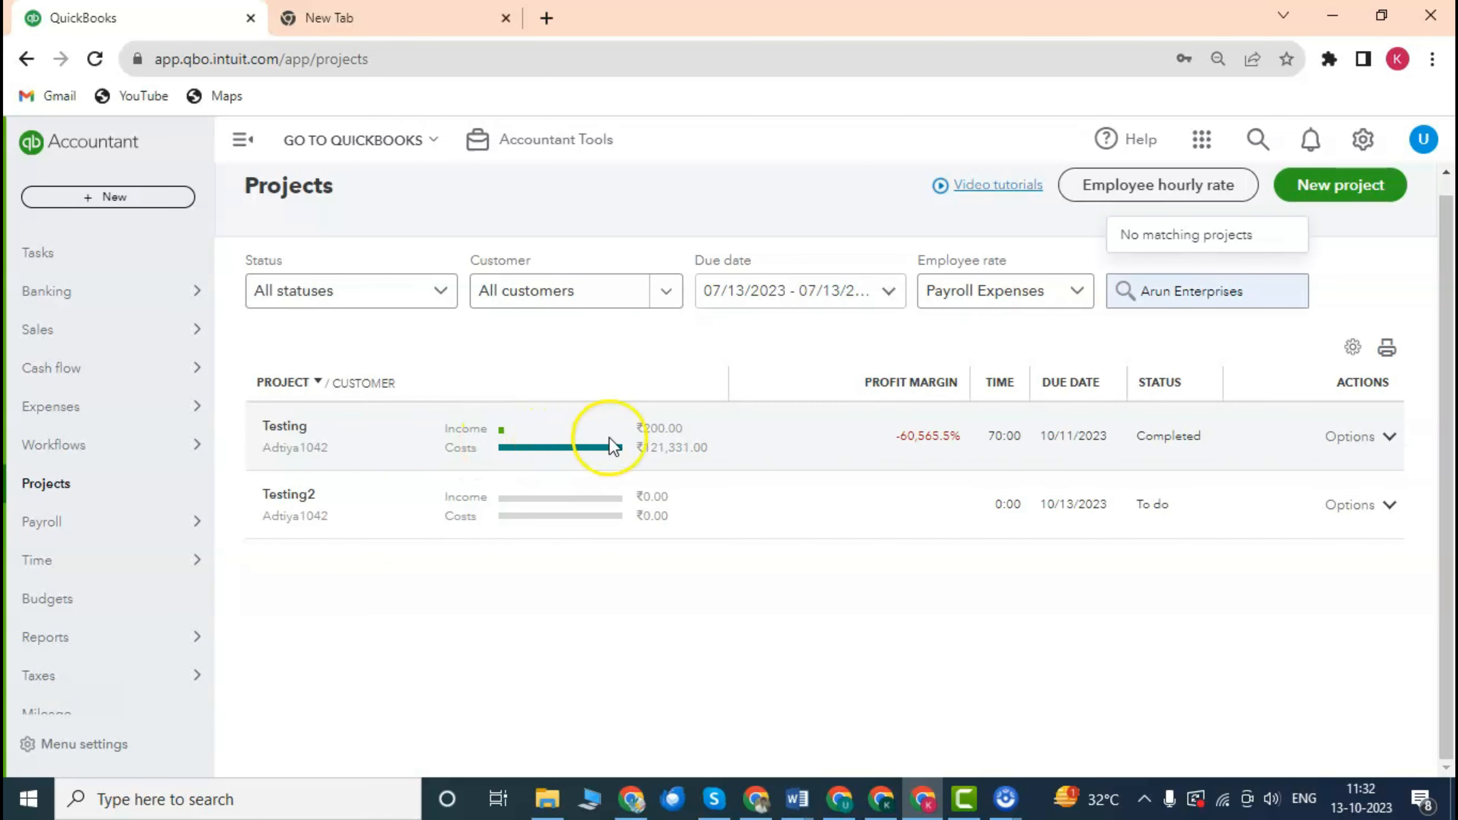
pyautogui.scroll(1, 614, 441)
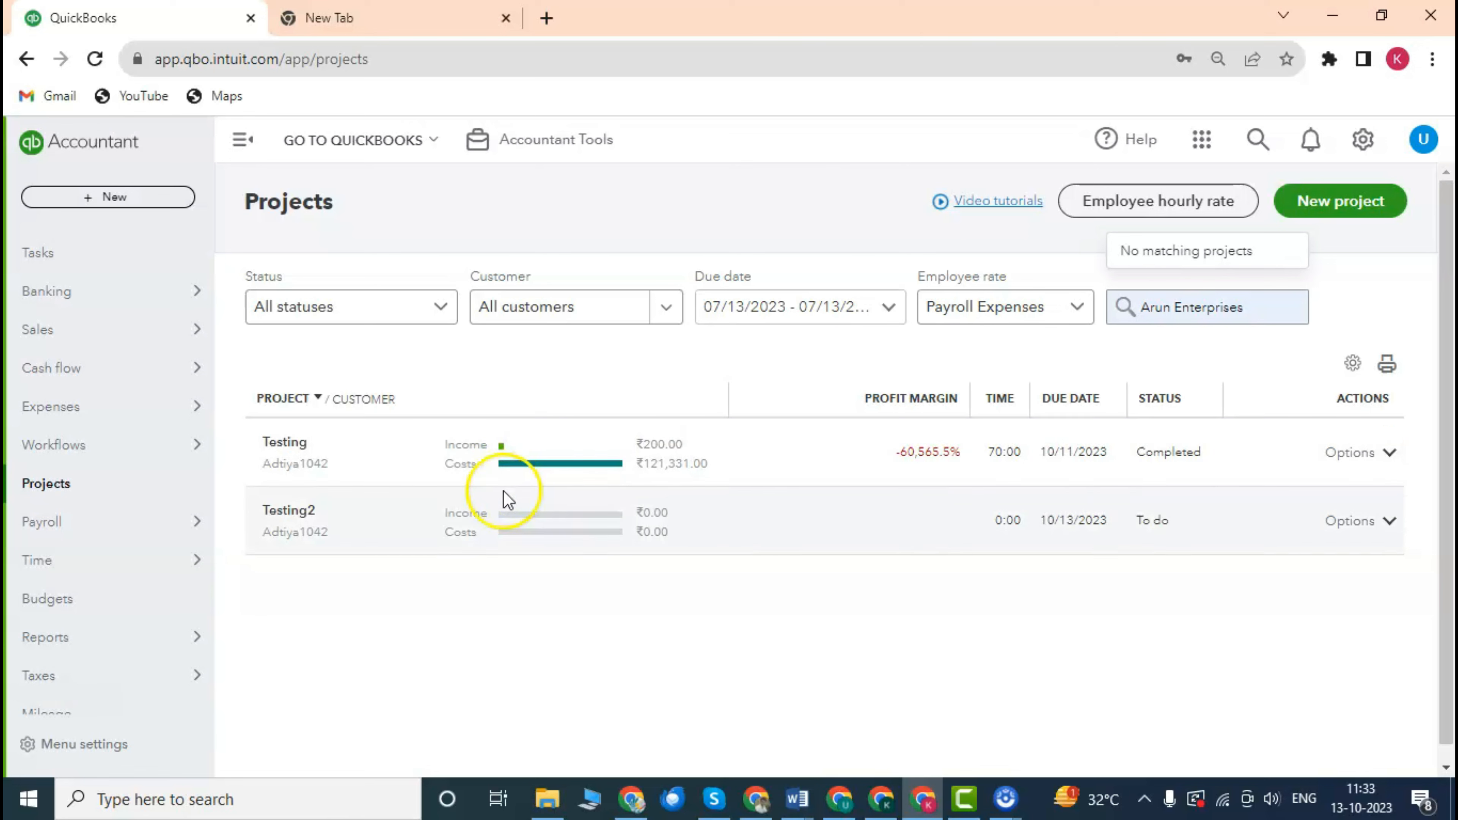
pyautogui.click(447, 313)
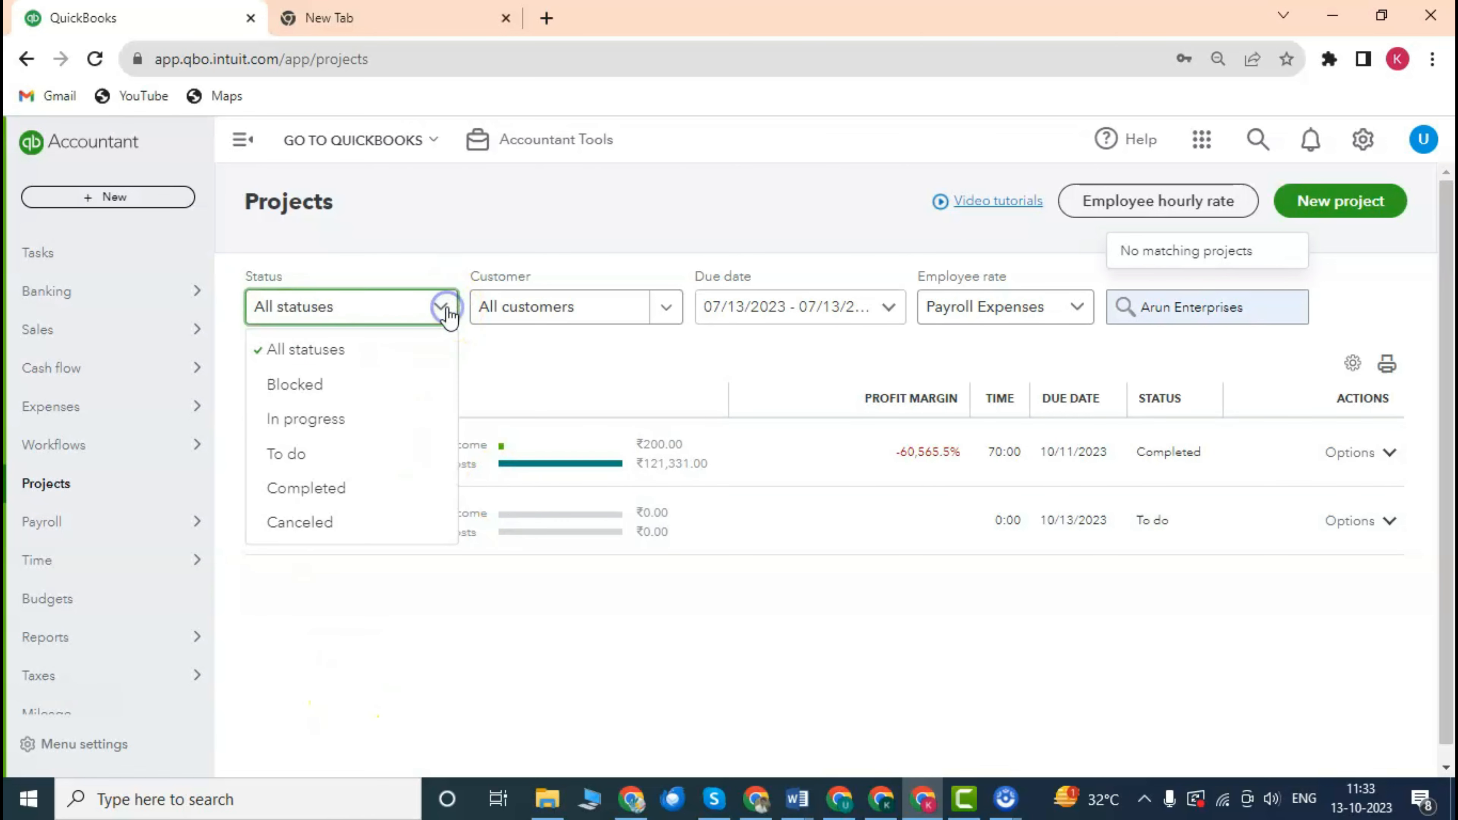
pyautogui.click(335, 419)
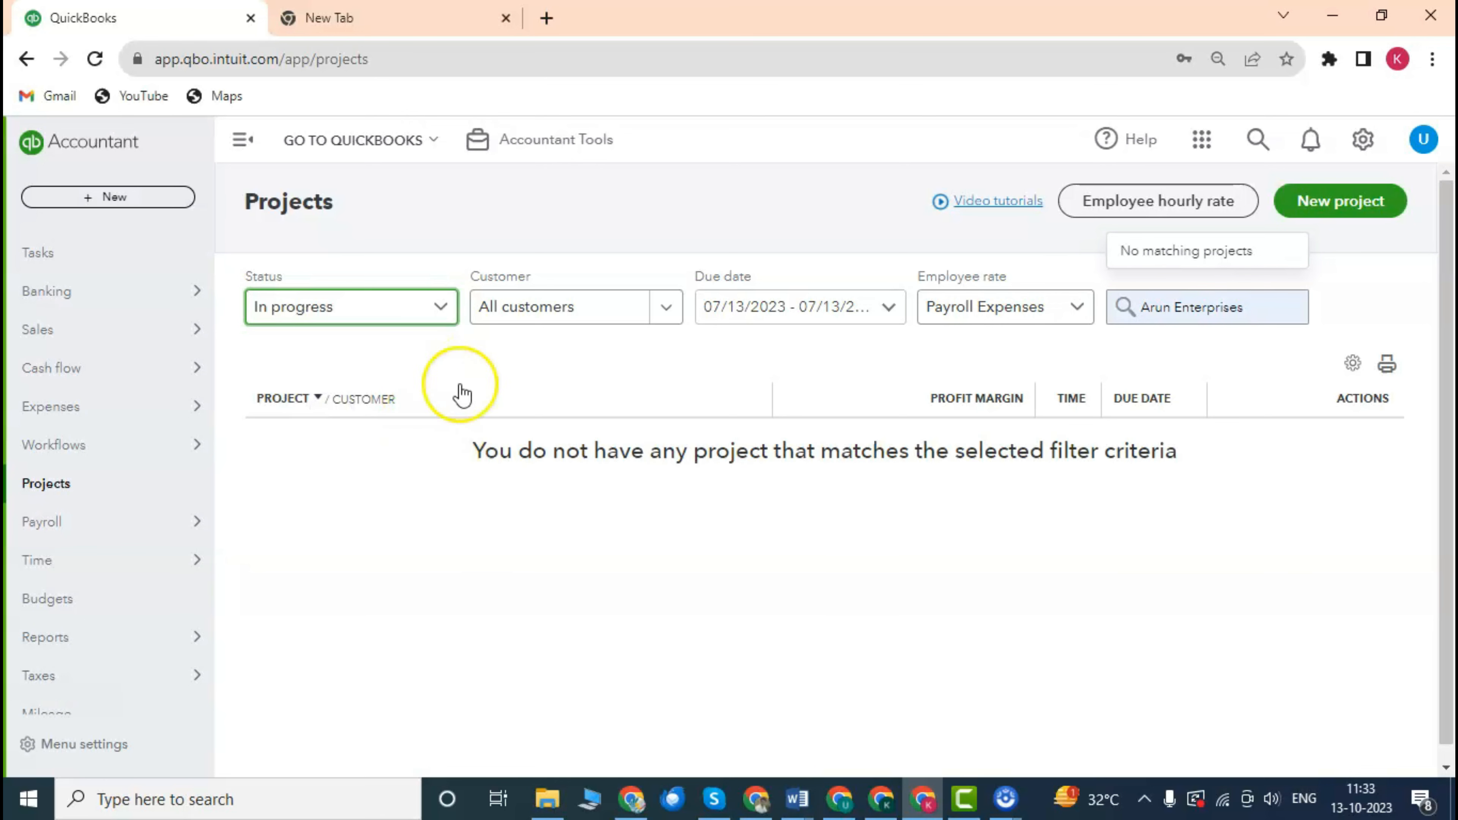
pyautogui.click(438, 308)
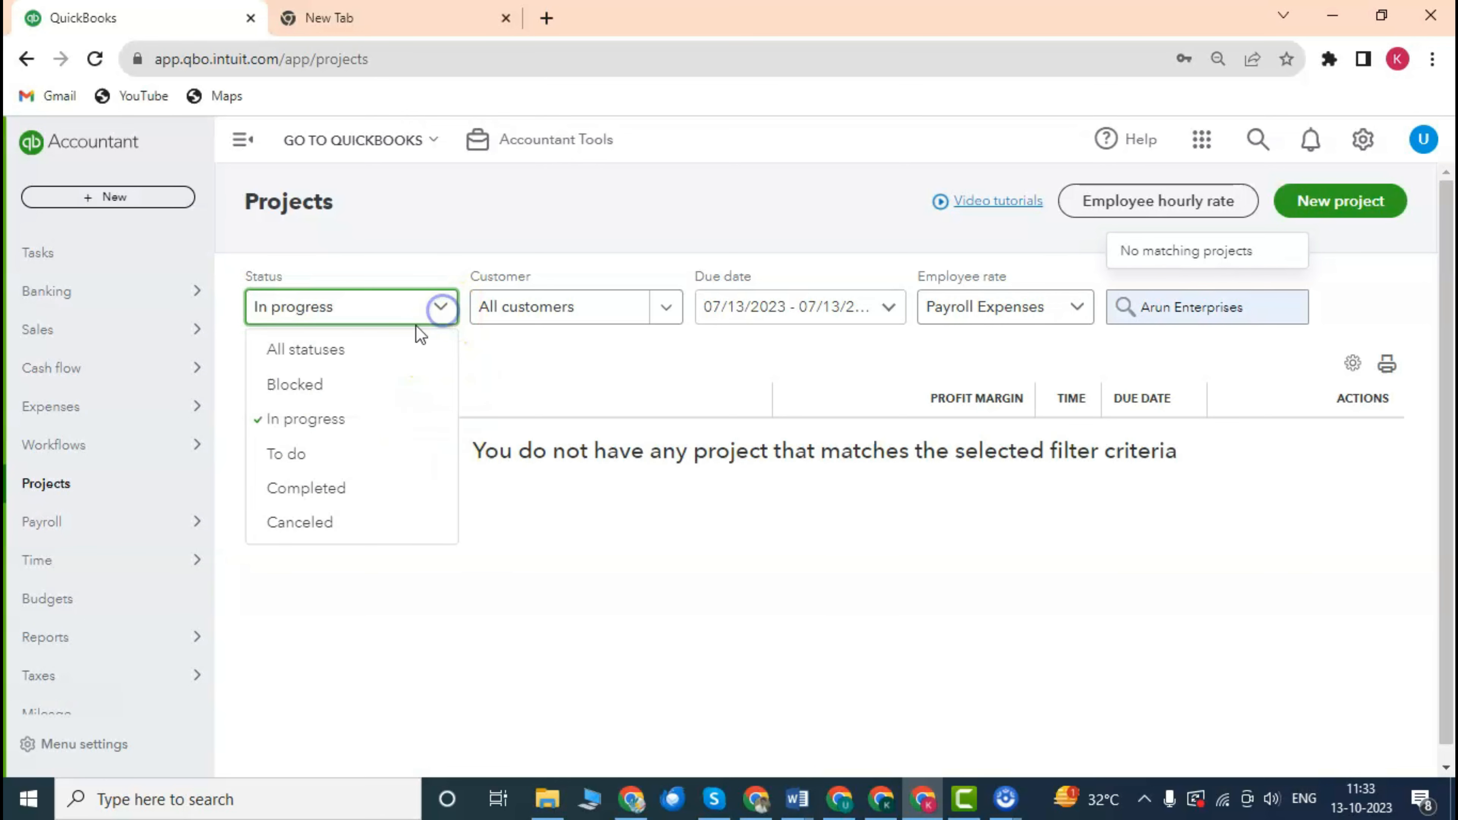
pyautogui.click(317, 418)
pyautogui.click(422, 306)
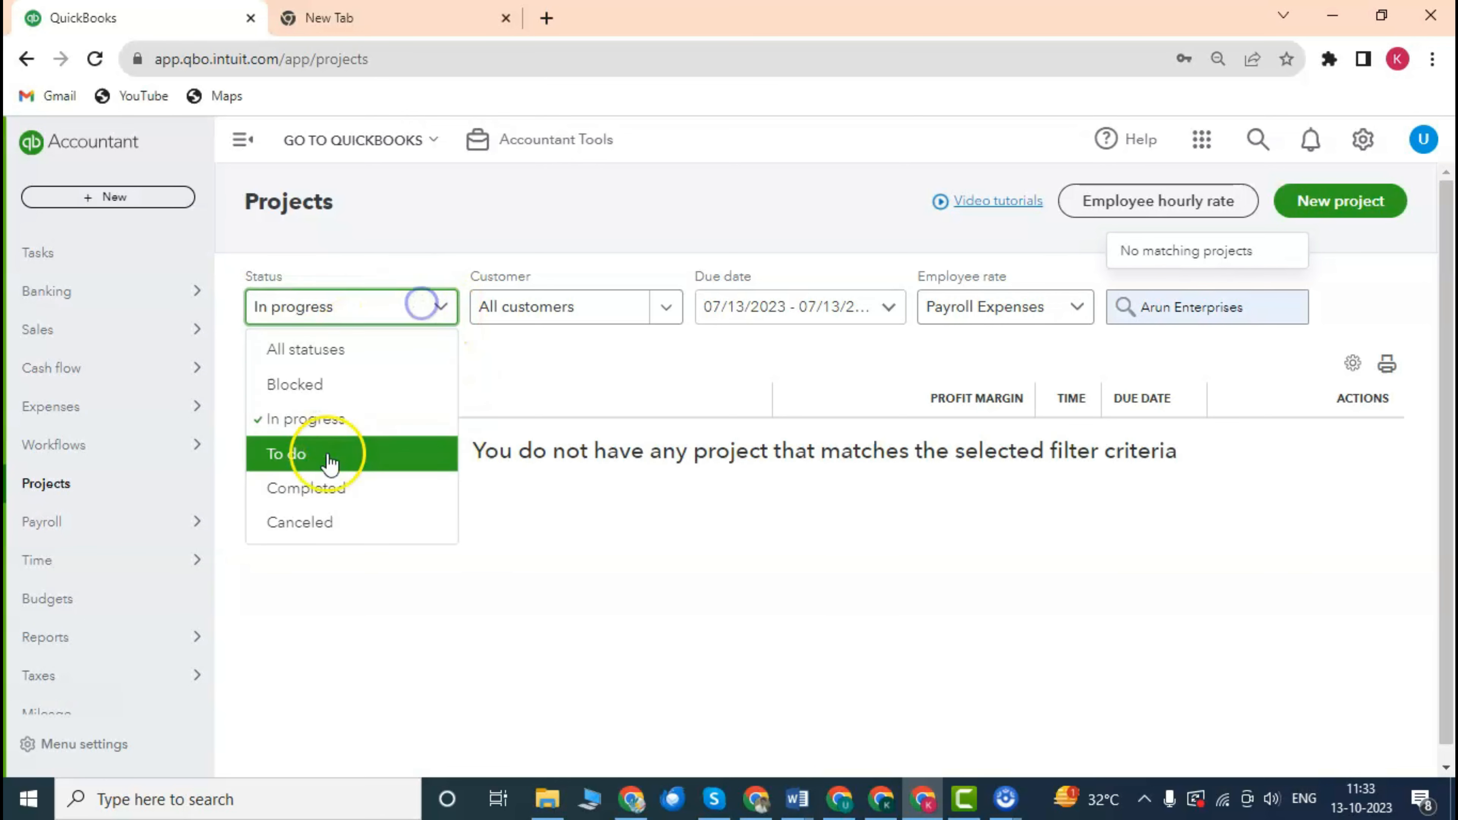
pyautogui.click(322, 489)
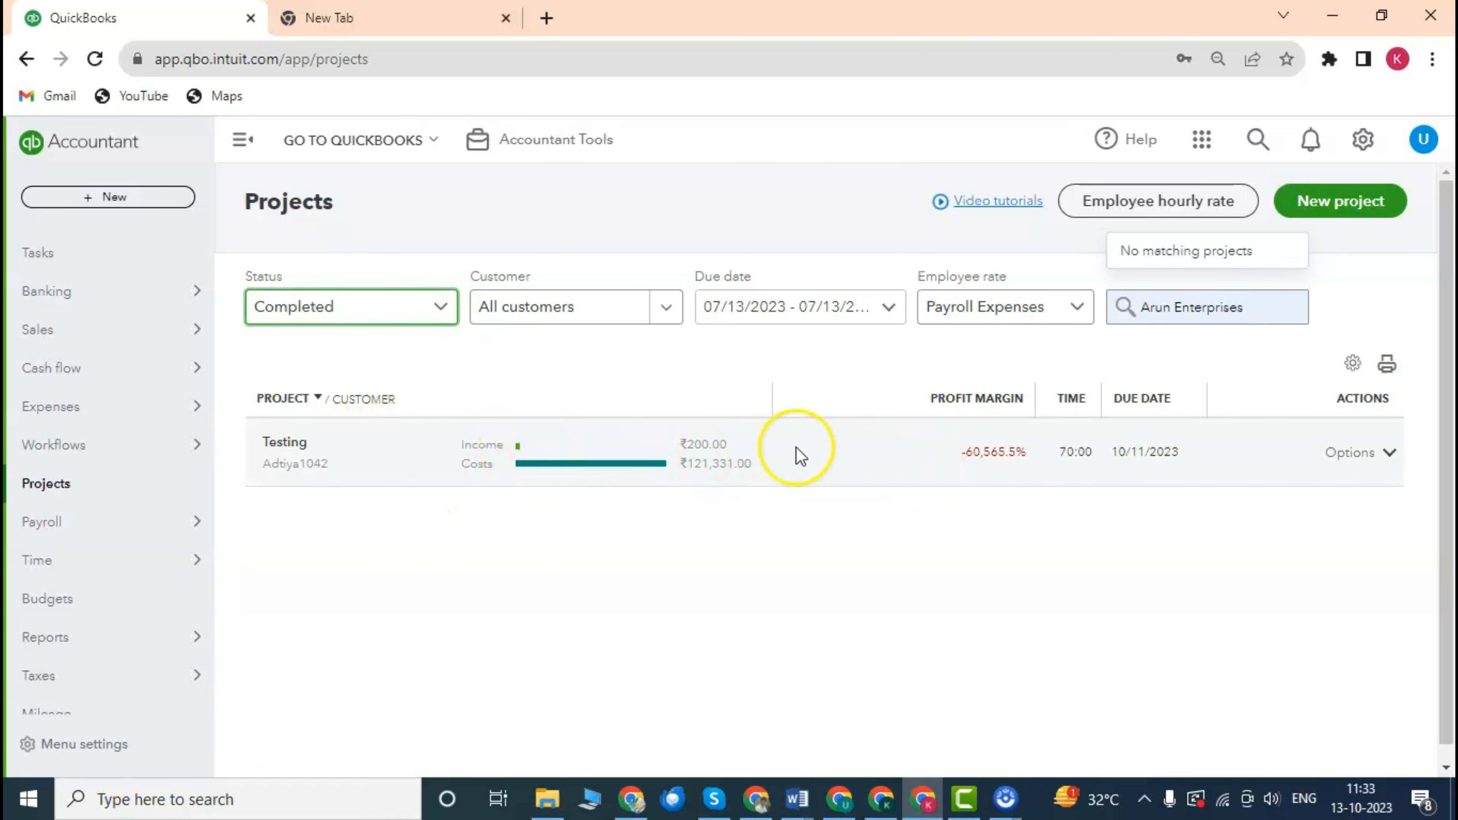
pyautogui.click(445, 324)
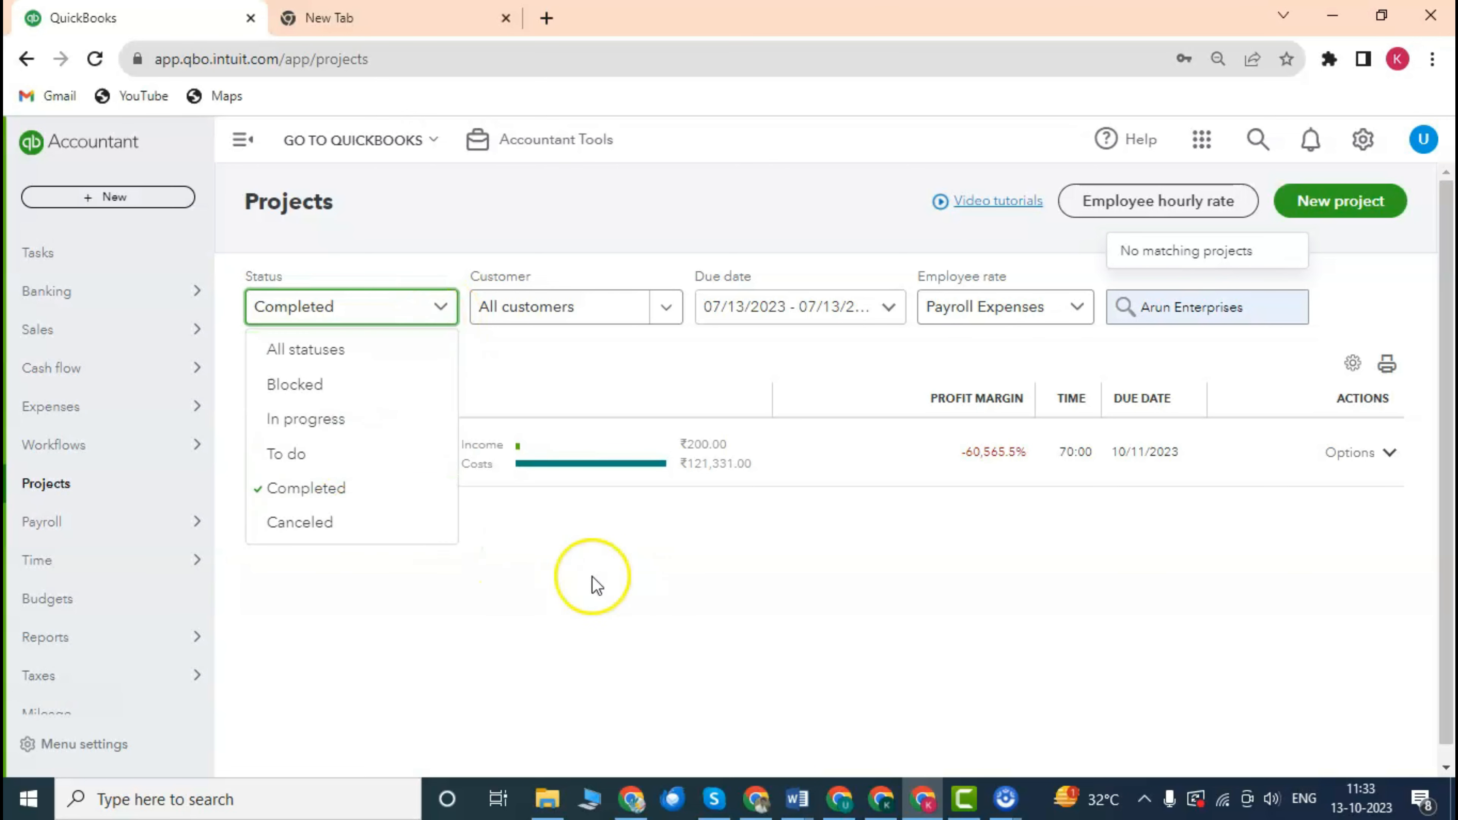
pyautogui.click(363, 358)
# Start a new project and enter 'project1' as its name.
pyautogui.click(1345, 215)
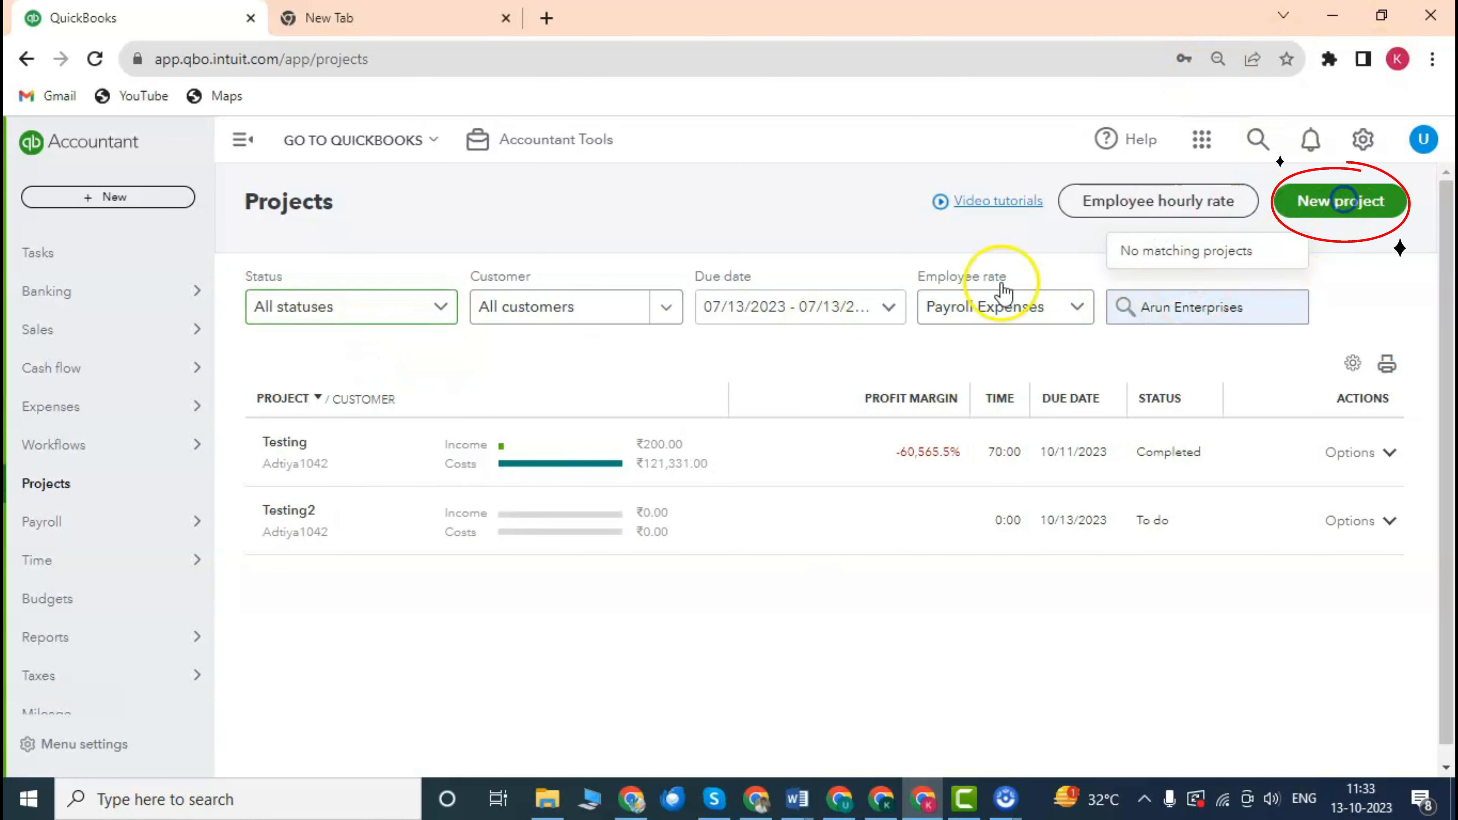
pyautogui.scroll(-1, 1076, 402)
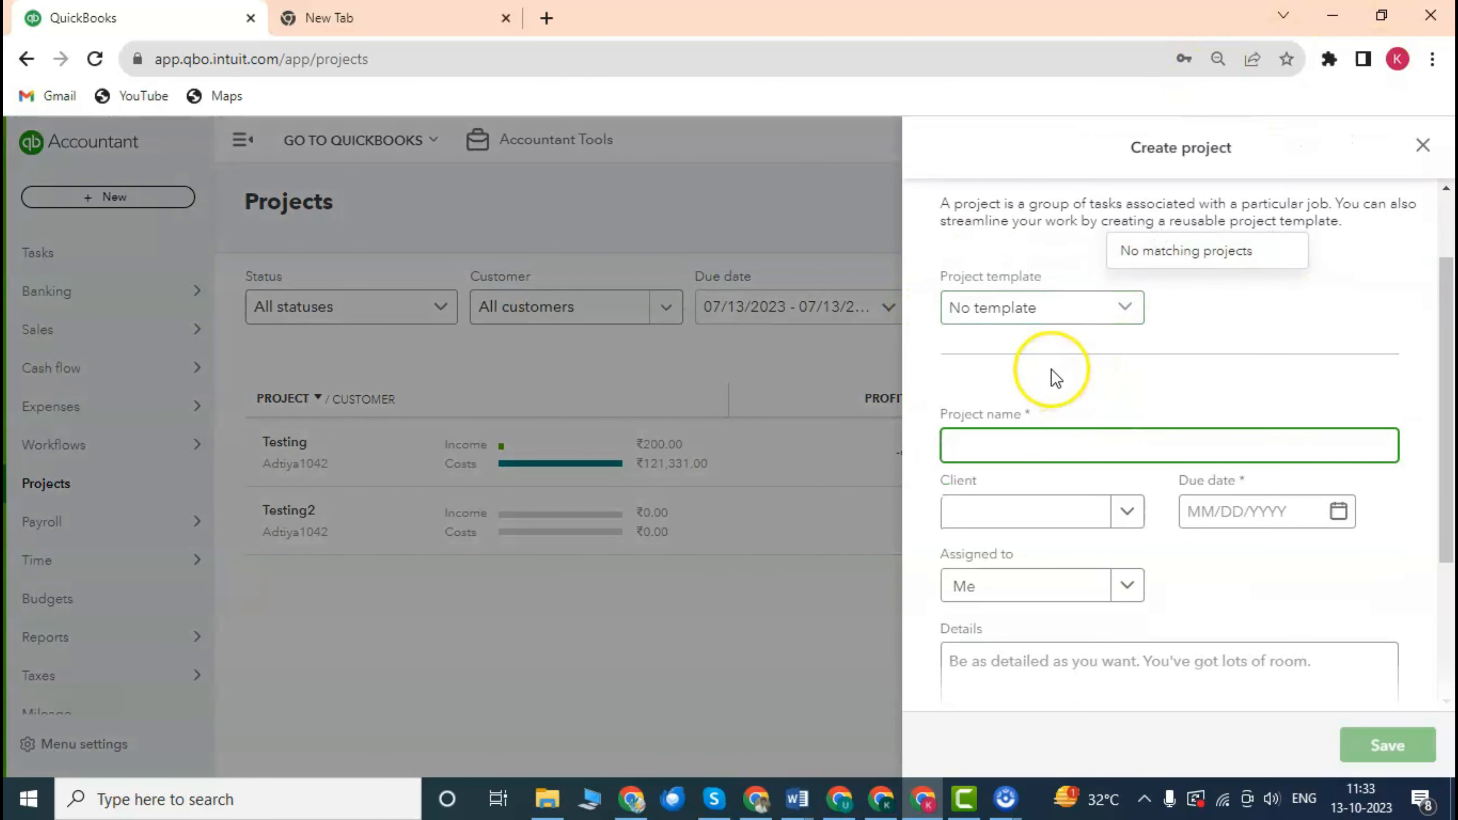
pyautogui.scroll(-1, 1052, 371)
pyautogui.click(1041, 343)
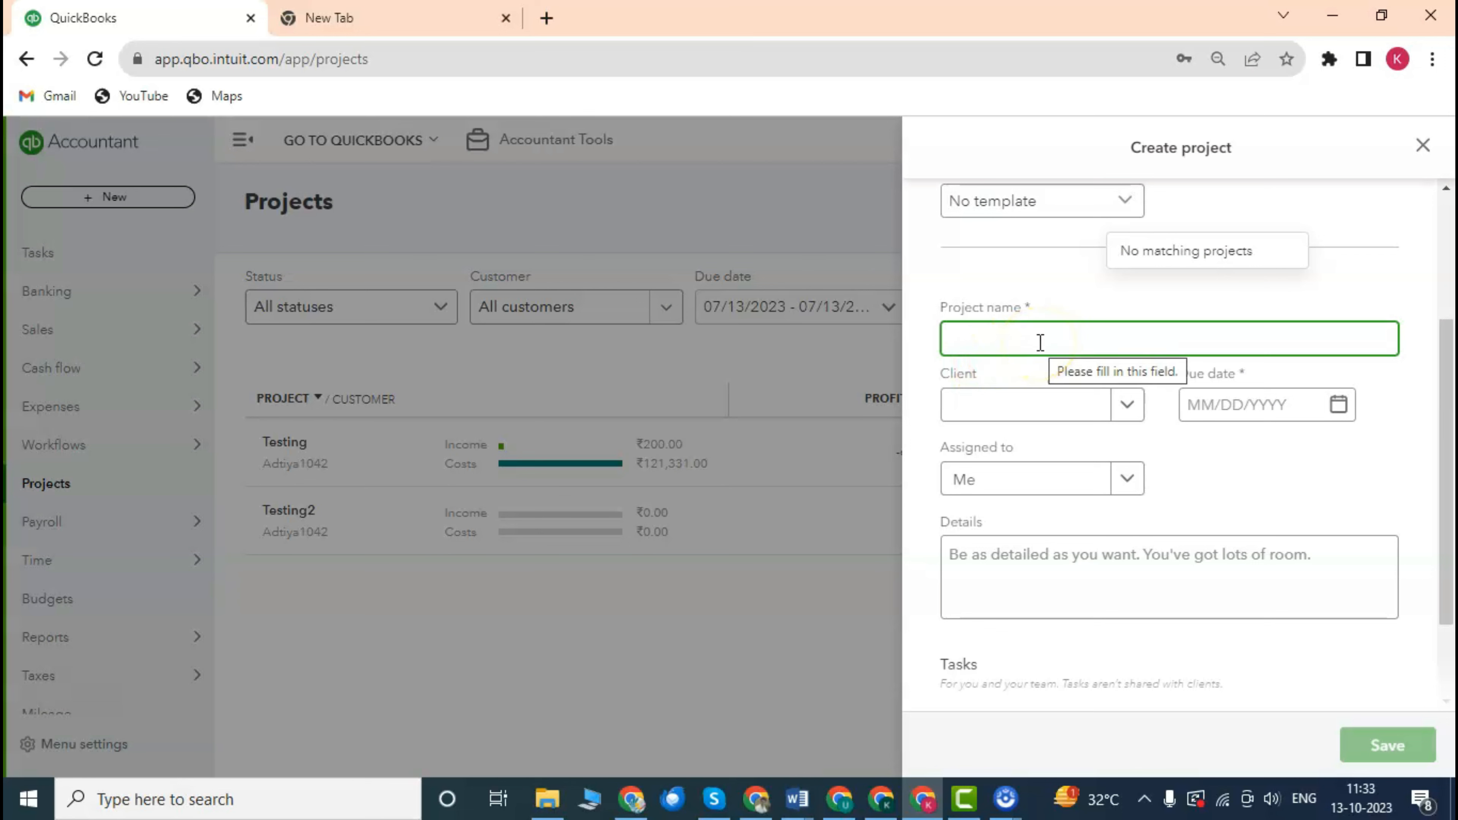
pyautogui.write('kk enterprises')
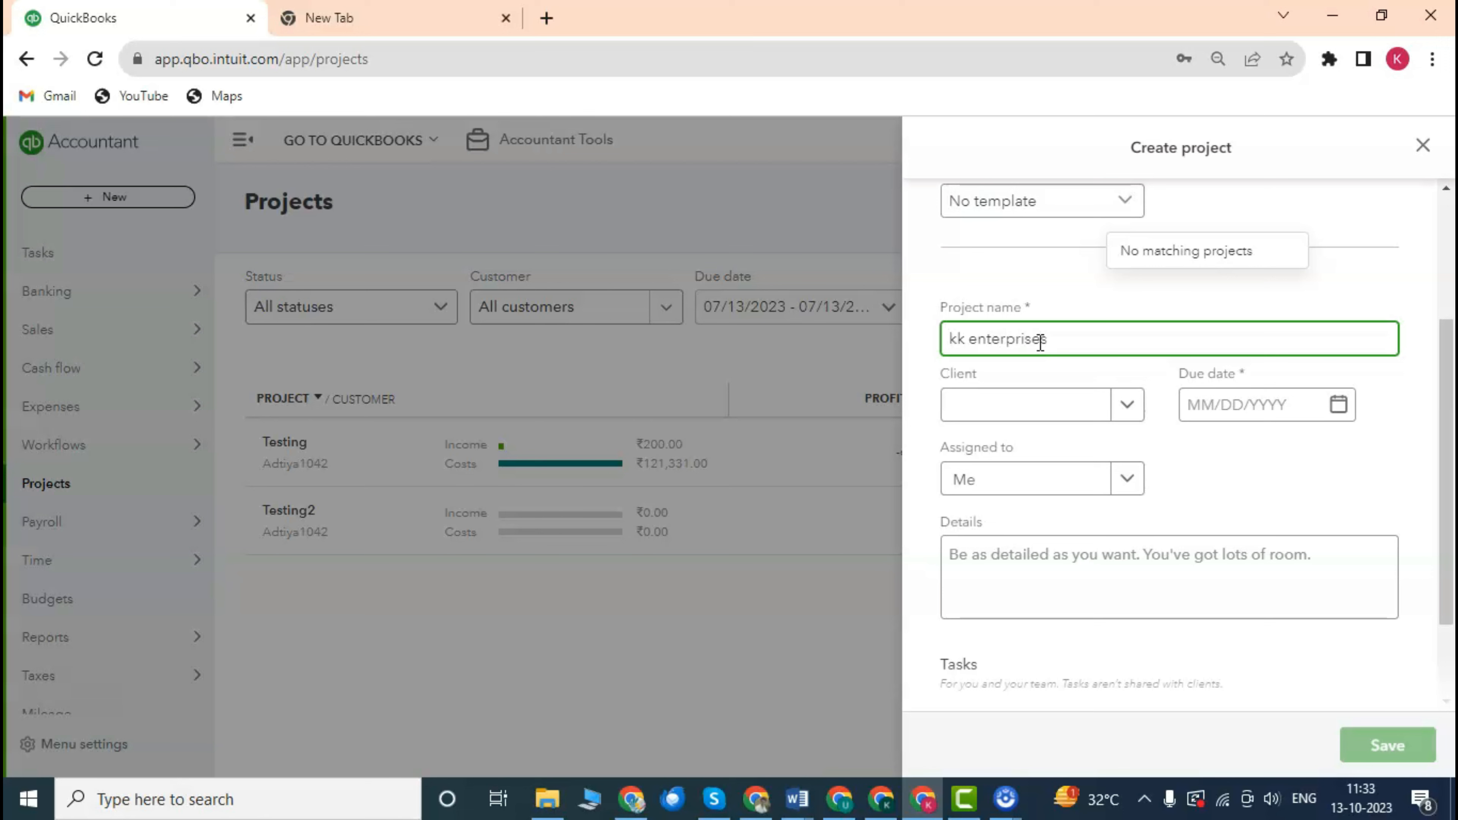
pyautogui.click(1283, 466)
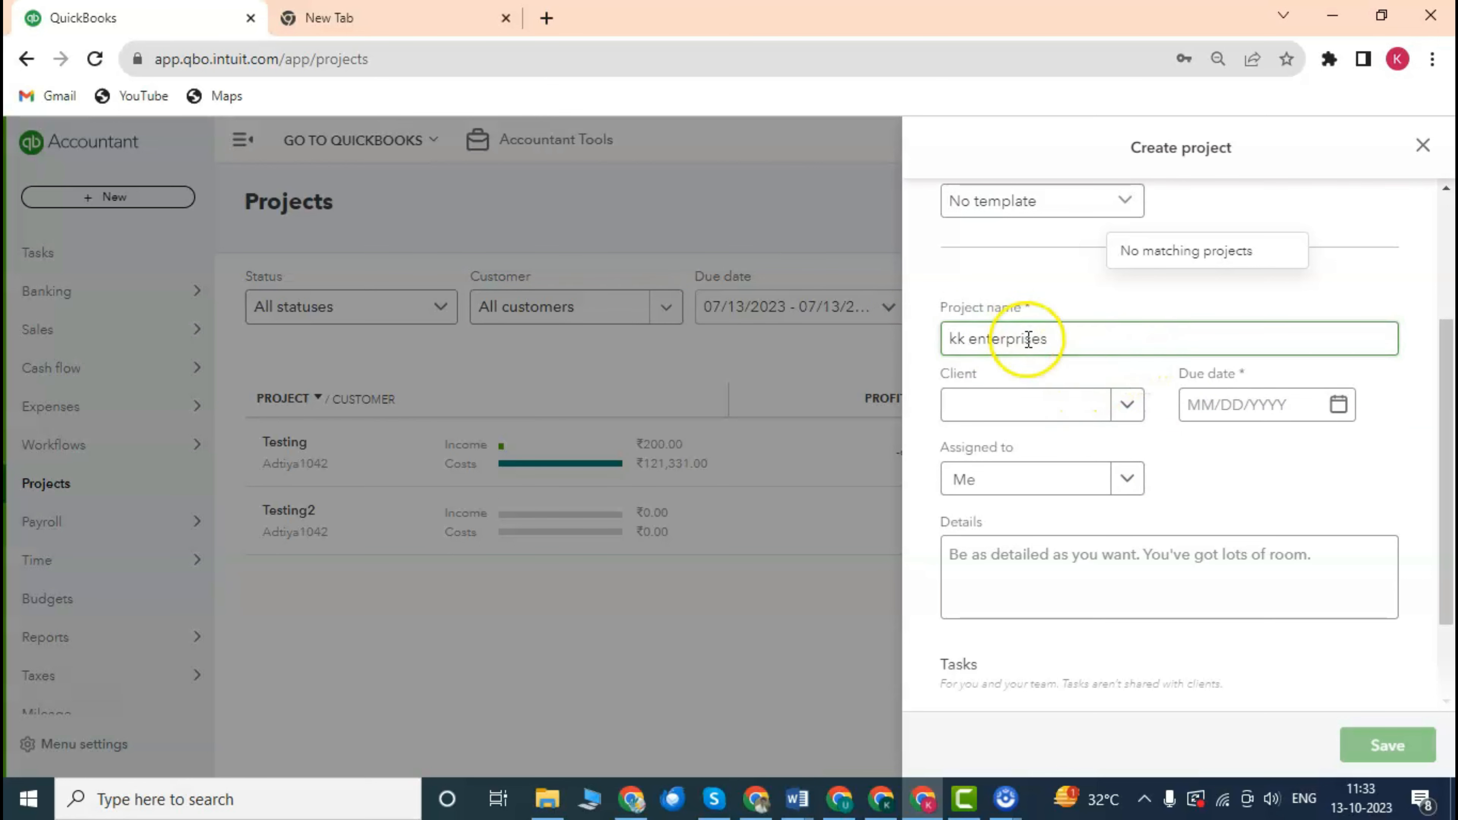
pyautogui.click(1084, 404)
pyautogui.scroll(-2, 1084, 399)
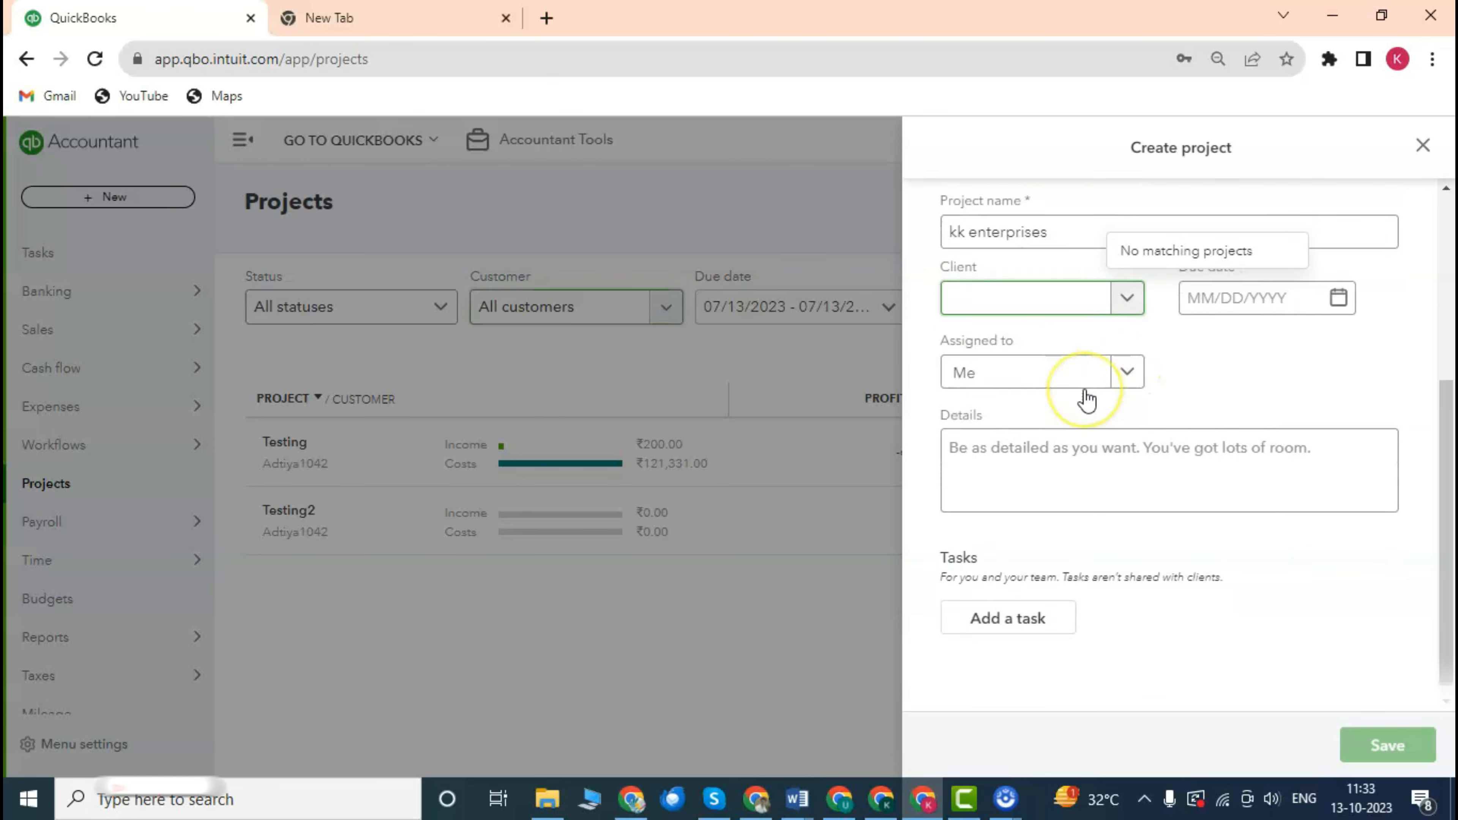
pyautogui.scroll(2, 1084, 397)
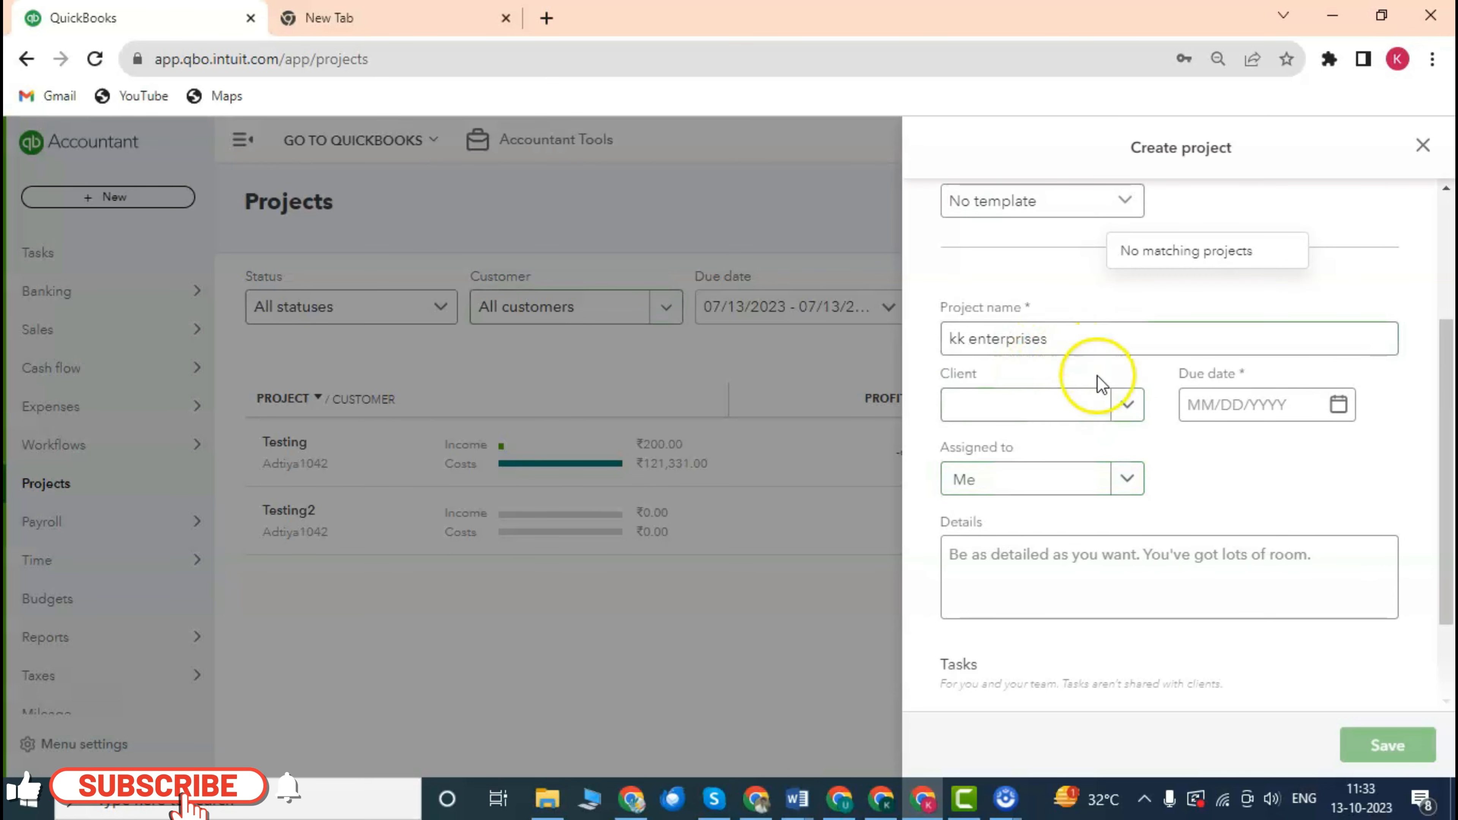
pyautogui.click(1057, 343)
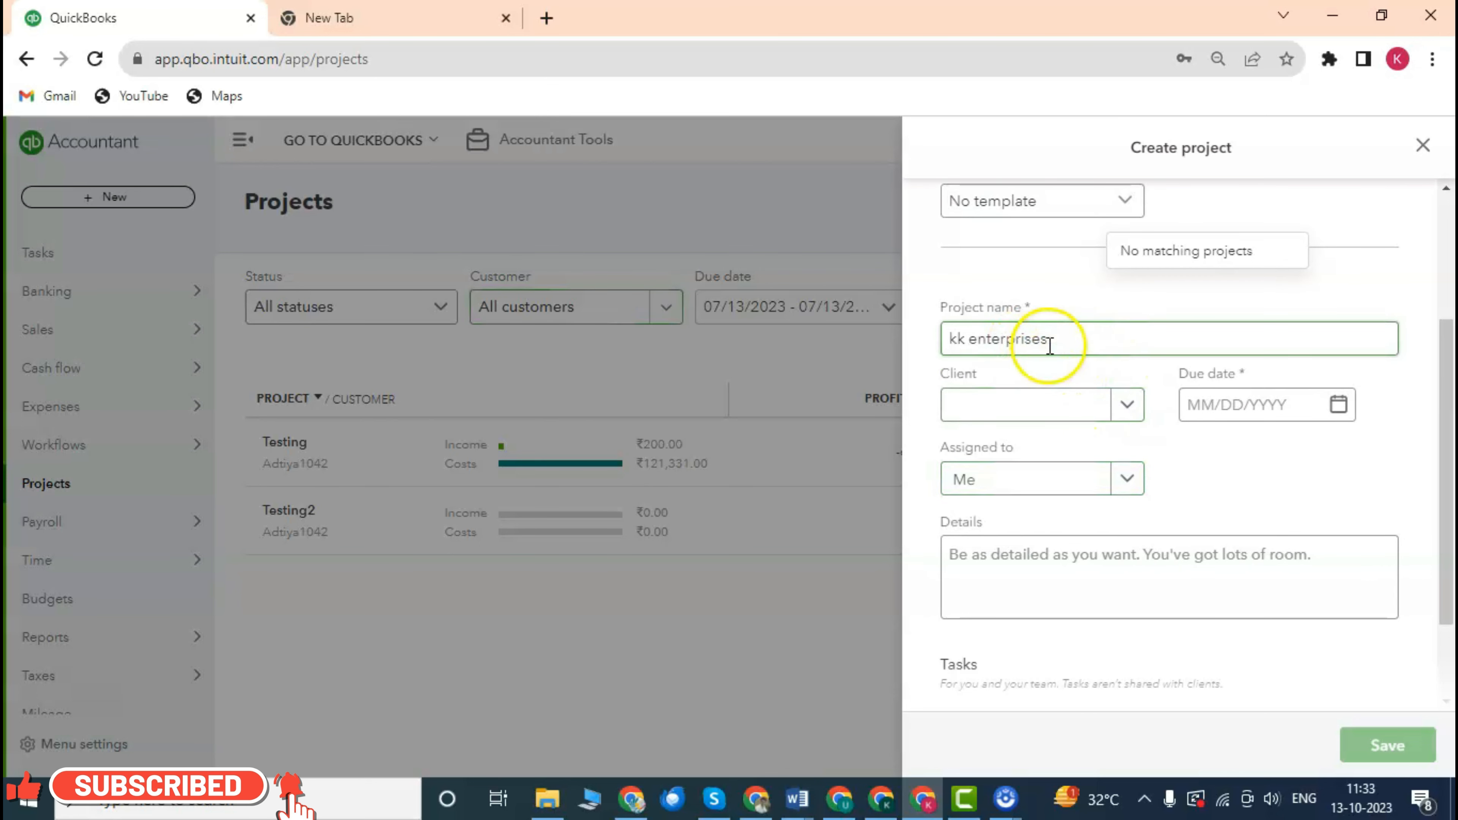
pyautogui.tripleClick(1014, 355)
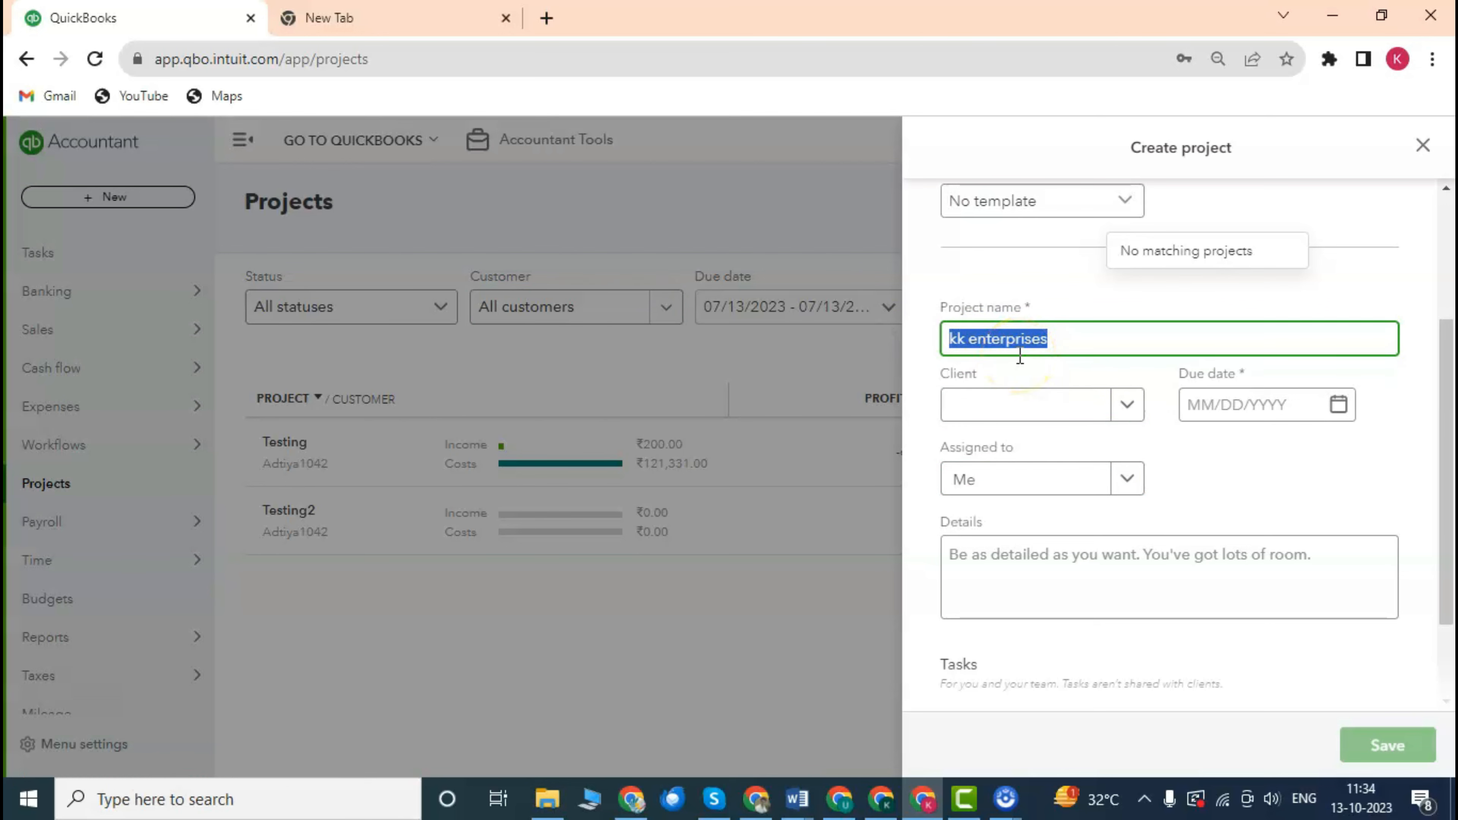
pyautogui.write('project1')
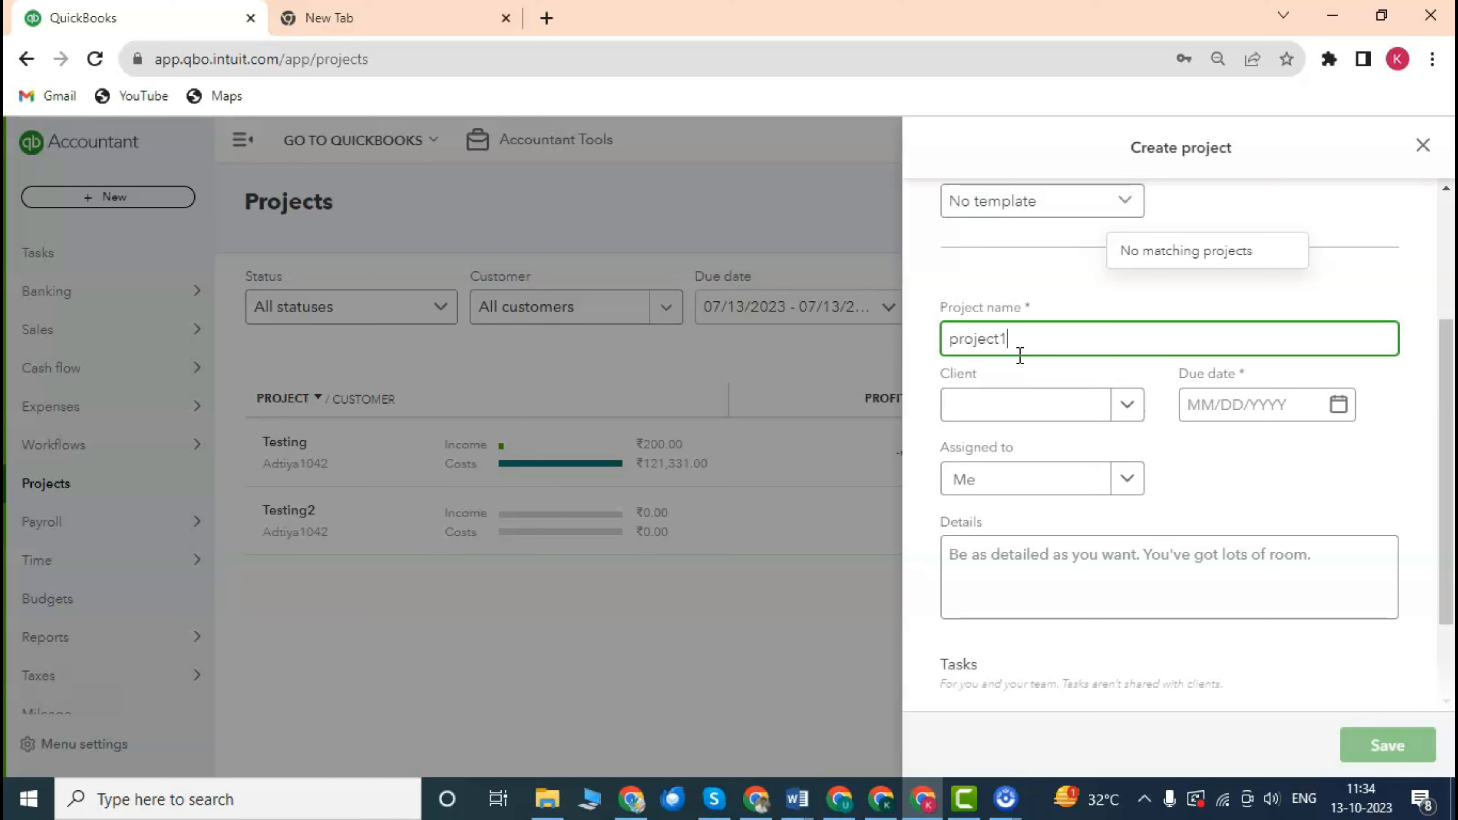
# Browse the Client list and close it without choosing a client.
pyautogui.click(1128, 409)
pyautogui.scroll(-1, 1141, 538)
pyautogui.scroll(-7, 1120, 546)
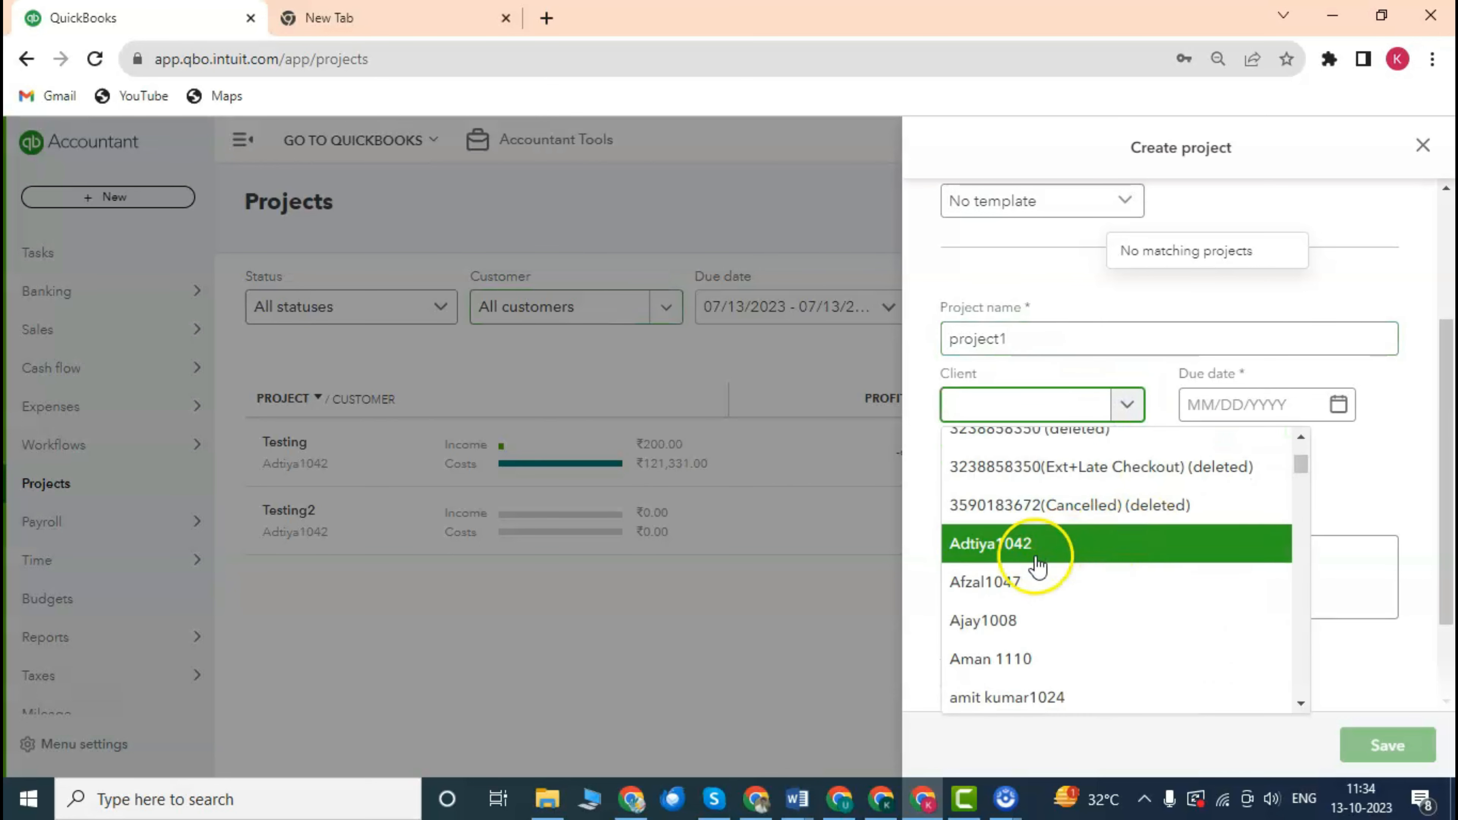
pyautogui.scroll(-5, 1053, 558)
pyautogui.scroll(10, 1058, 545)
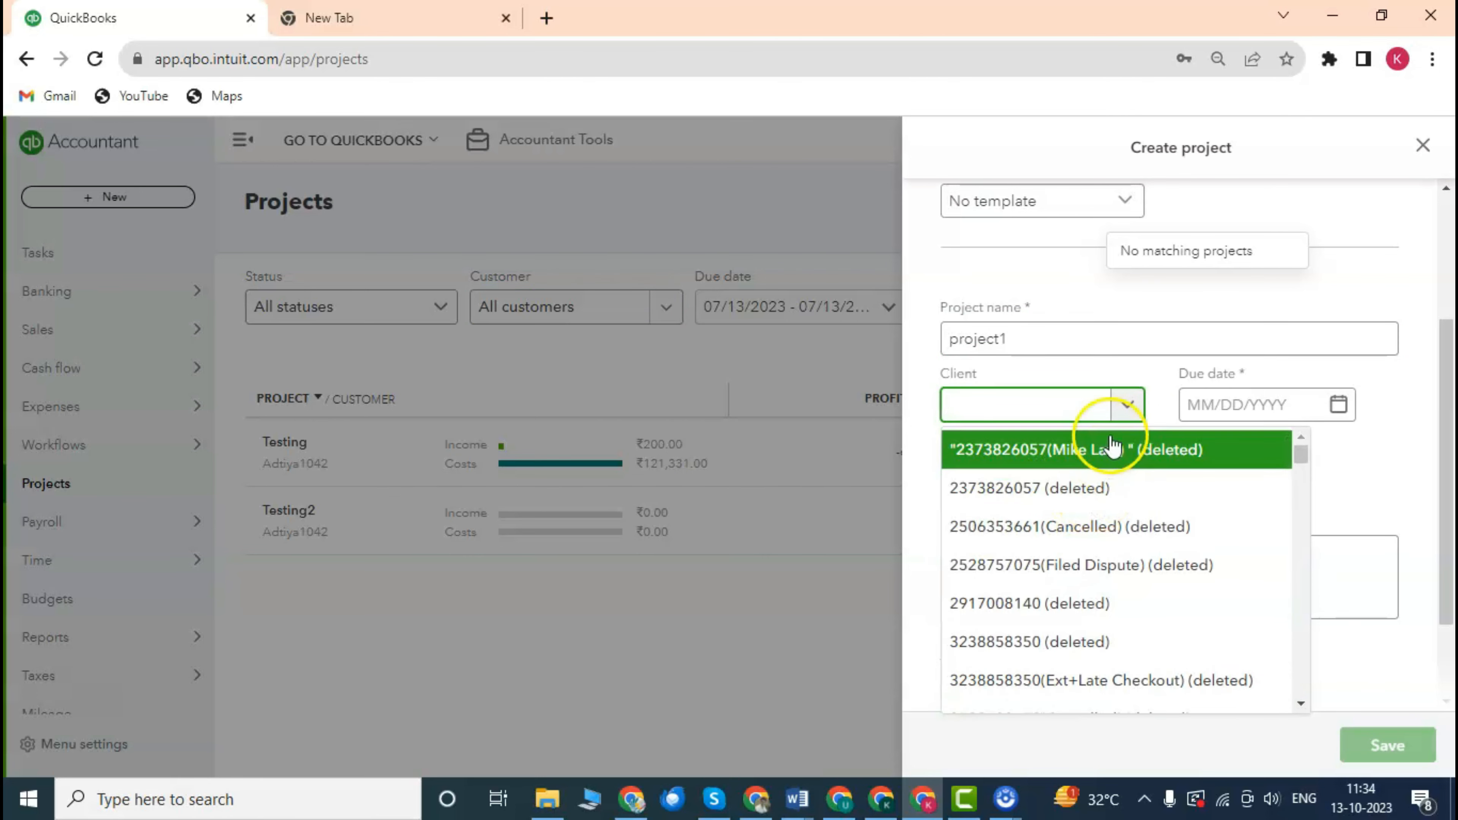
pyautogui.scroll(-10, 1123, 535)
pyautogui.scroll(-20, 1125, 560)
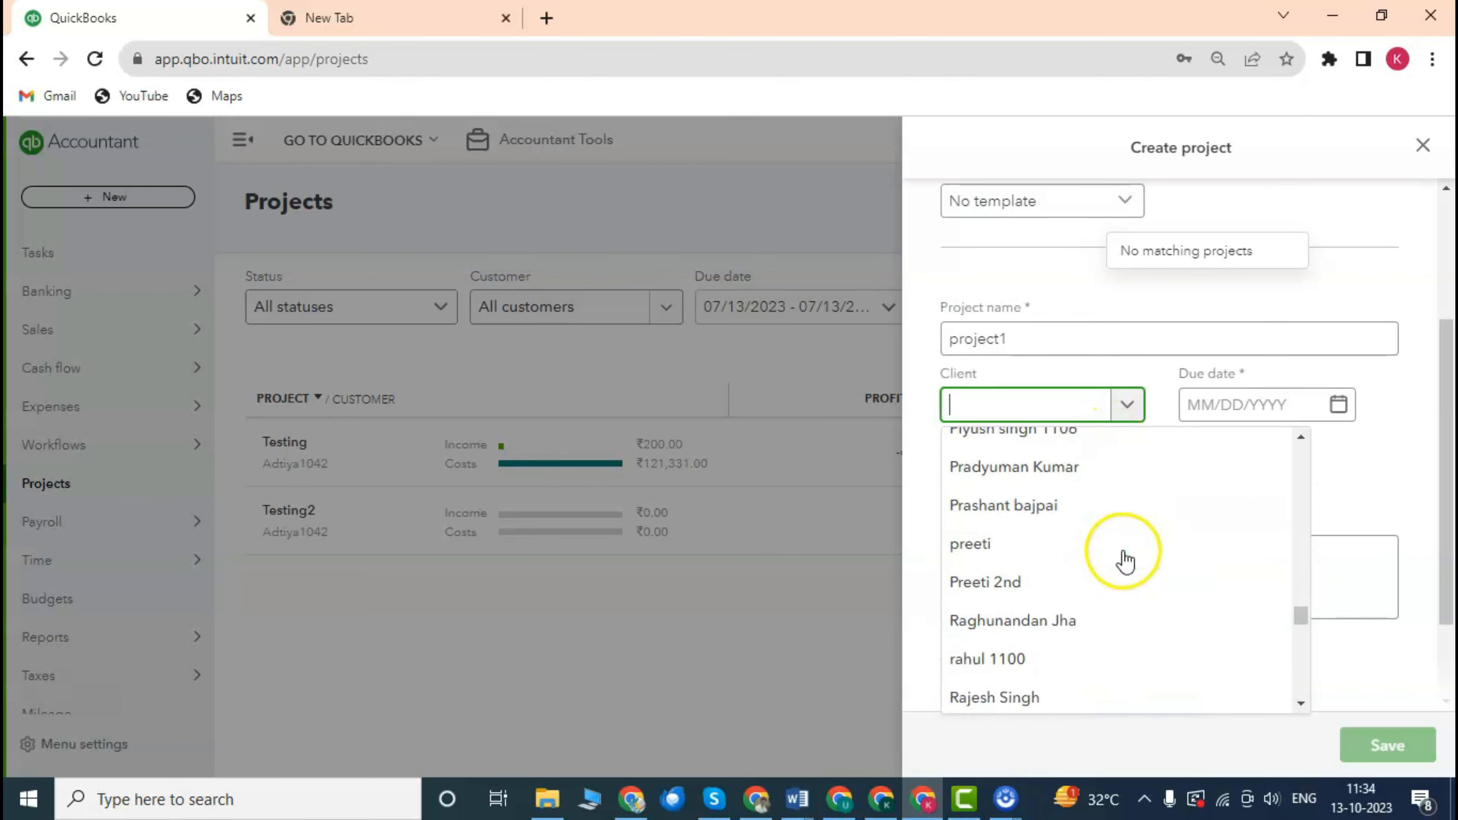
pyautogui.scroll(20, 1123, 560)
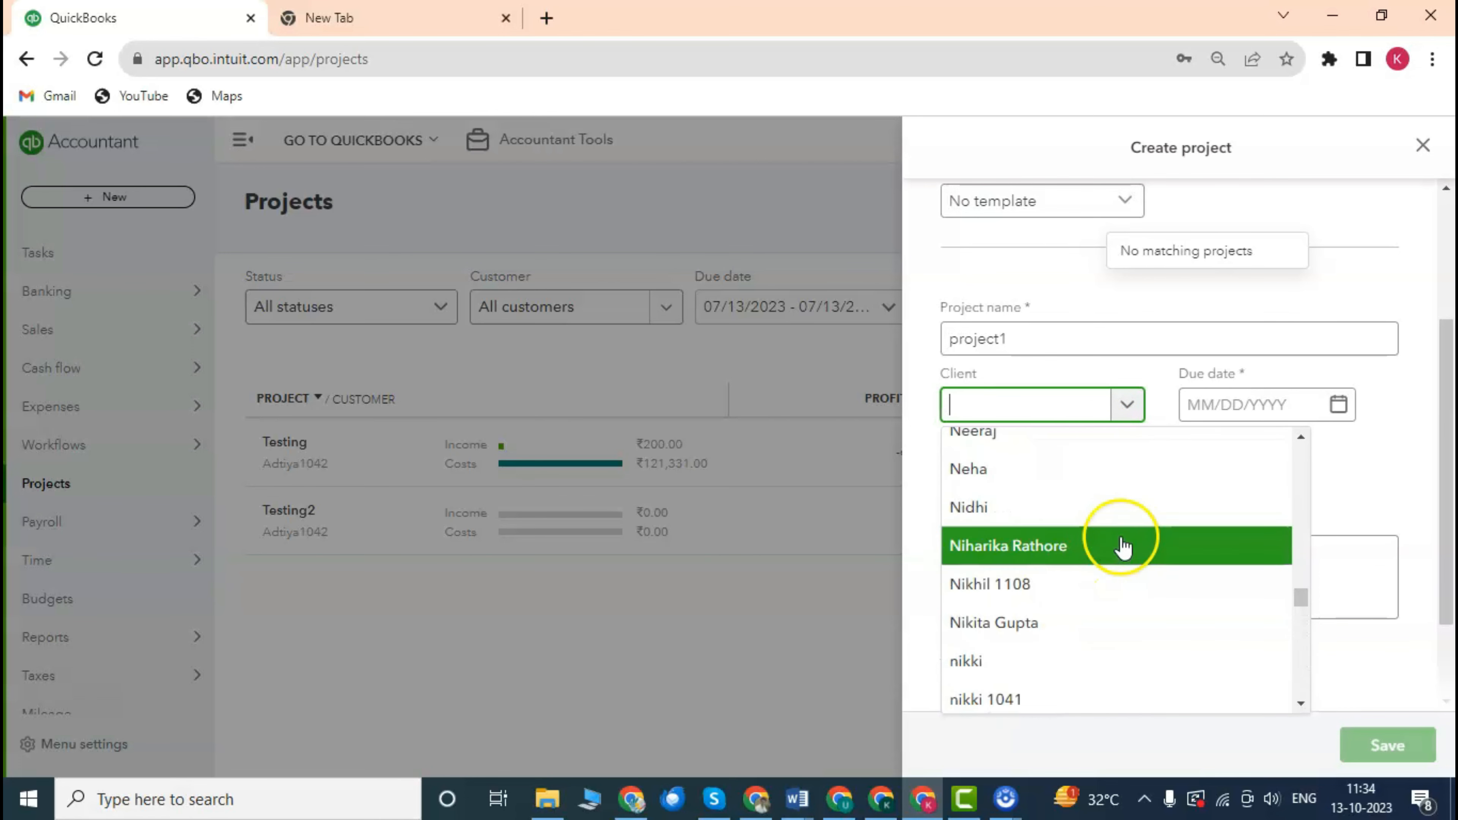
pyautogui.scroll(5, 1125, 546)
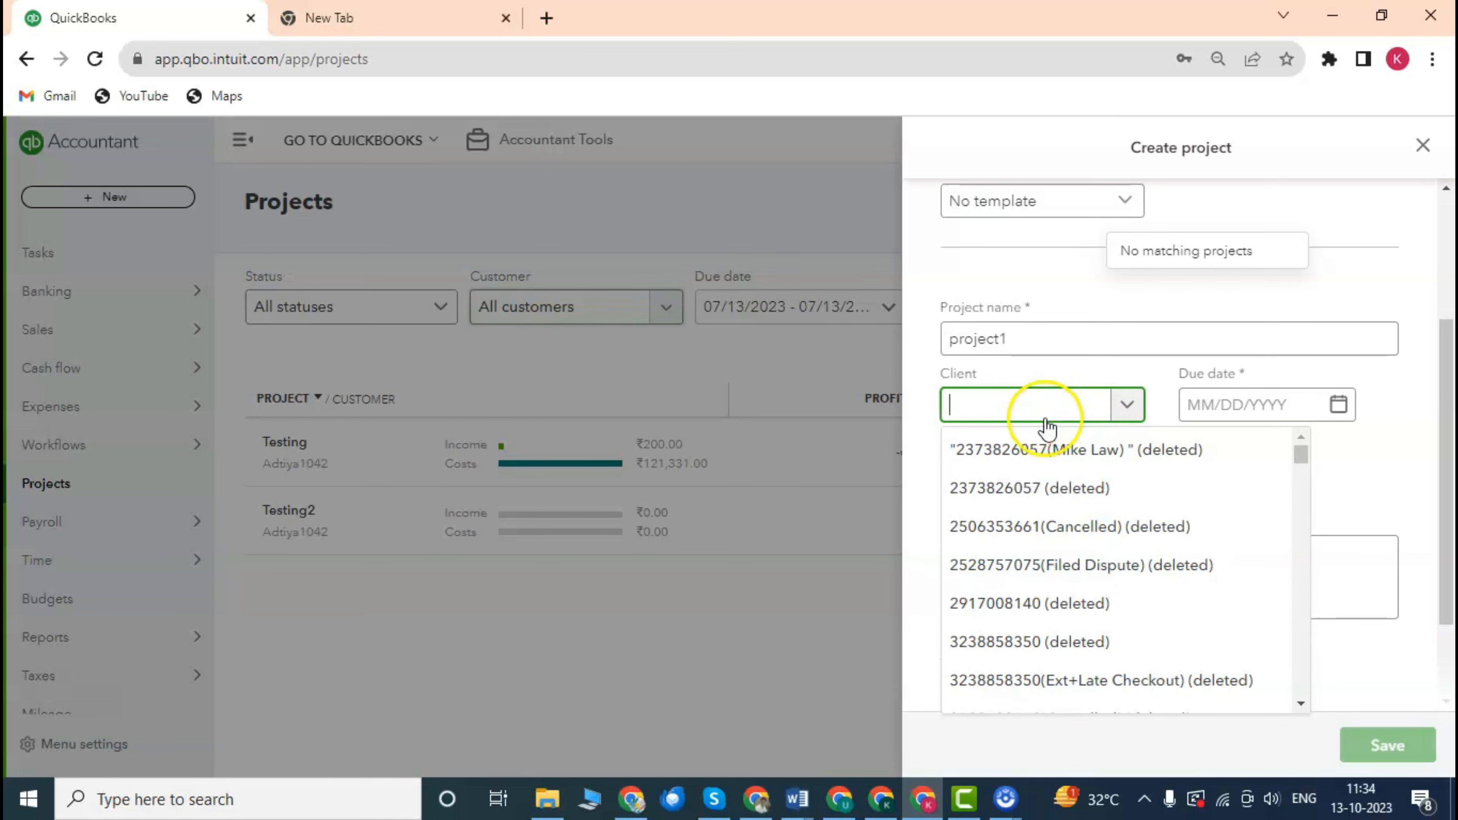
pyautogui.click(936, 366)
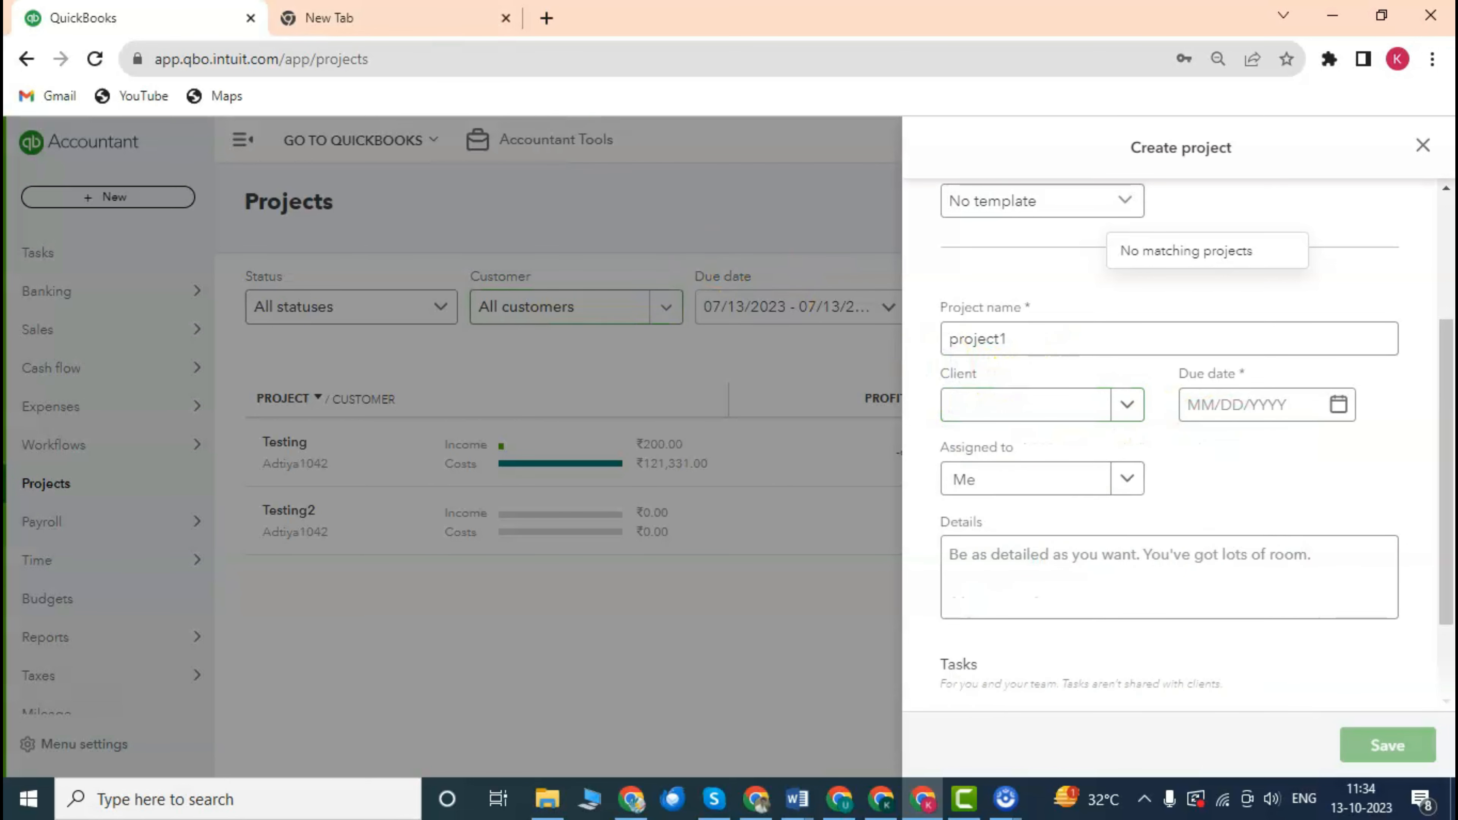
# Discard the unfinished project form unsaved and begin a fresh project, entering 'project1' as its name.
pyautogui.rightClick(147, 8)
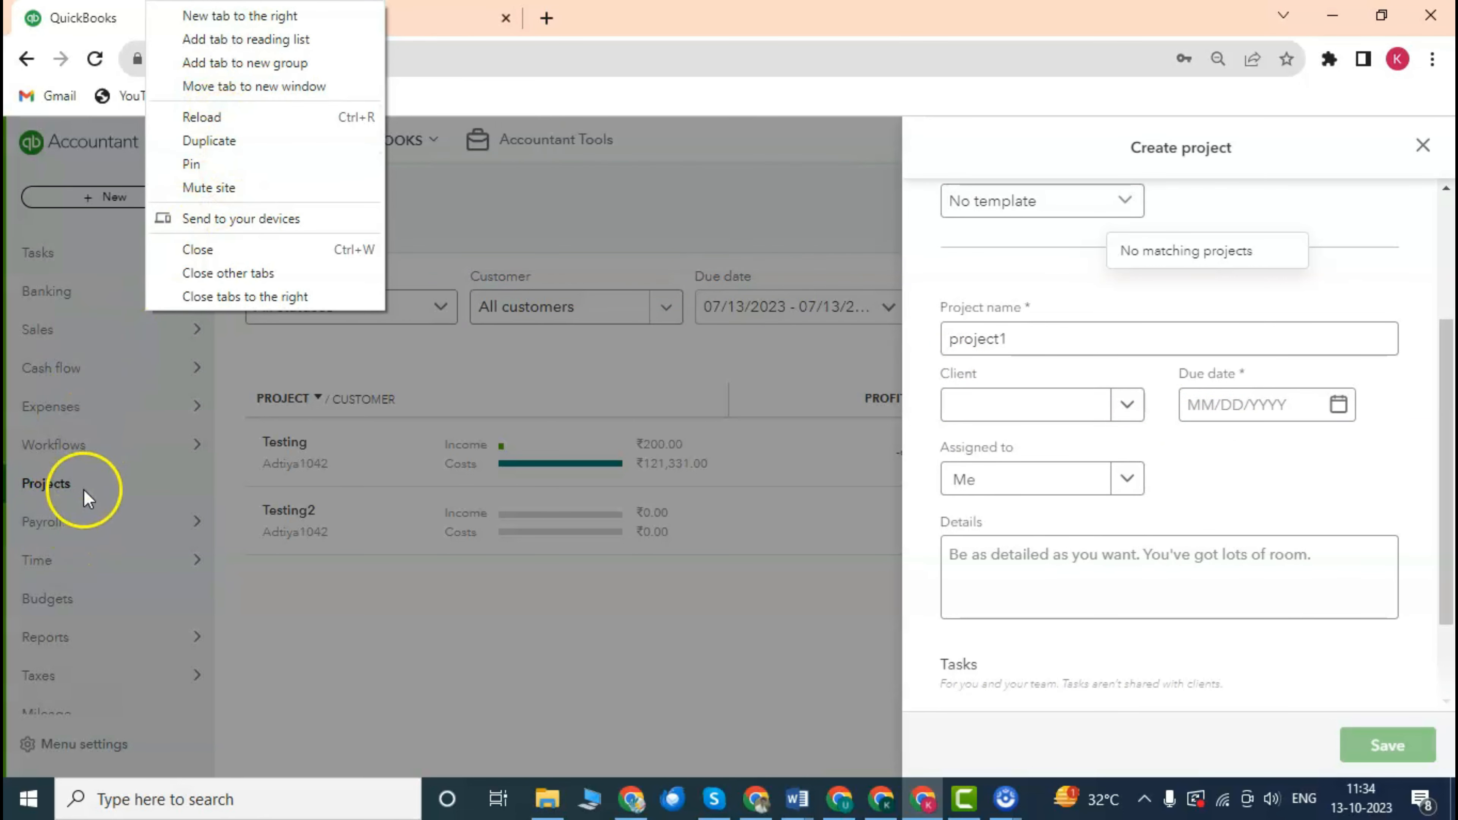
pyautogui.click(725, 194)
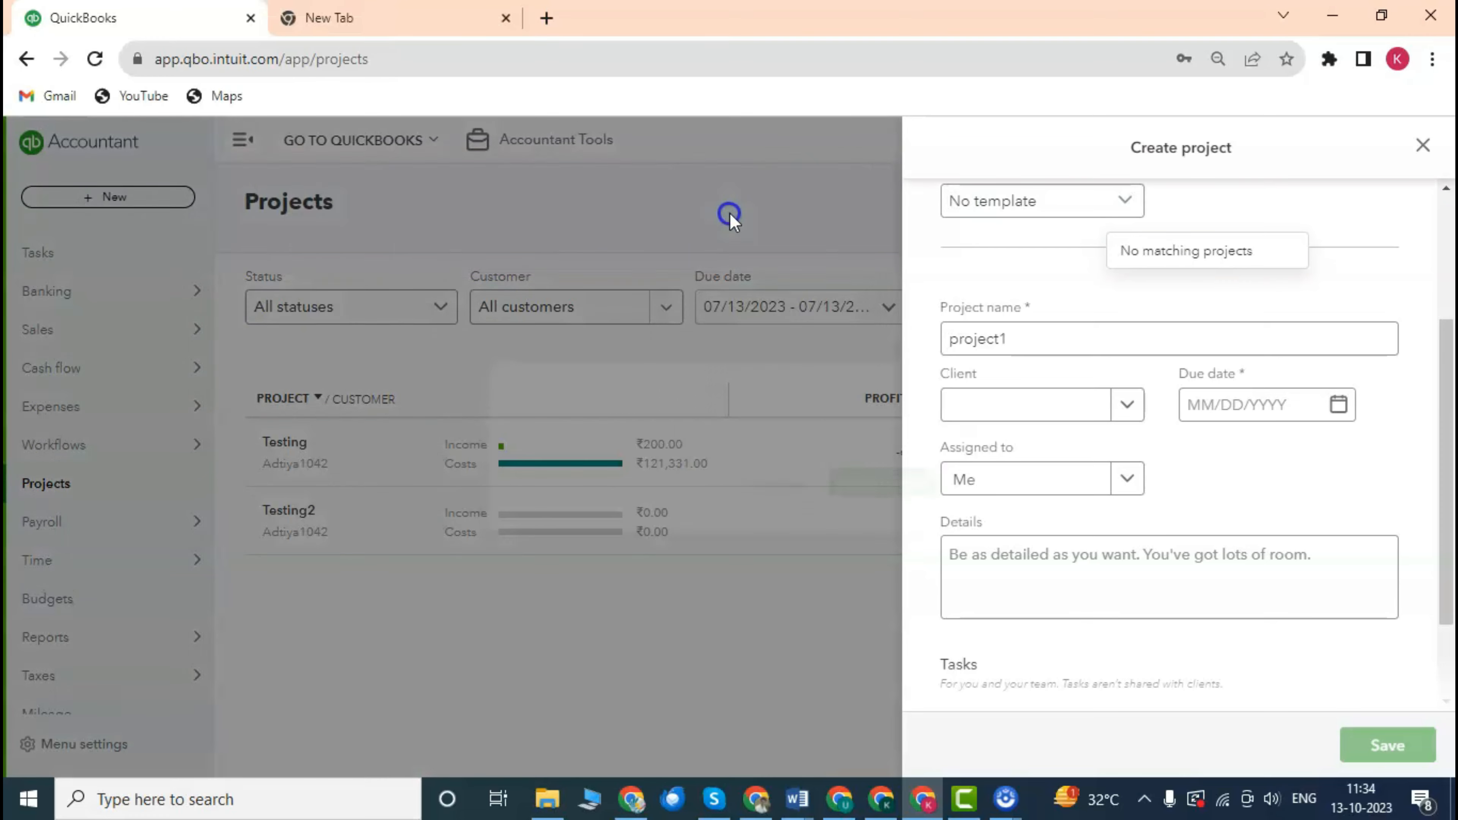
pyautogui.click(815, 499)
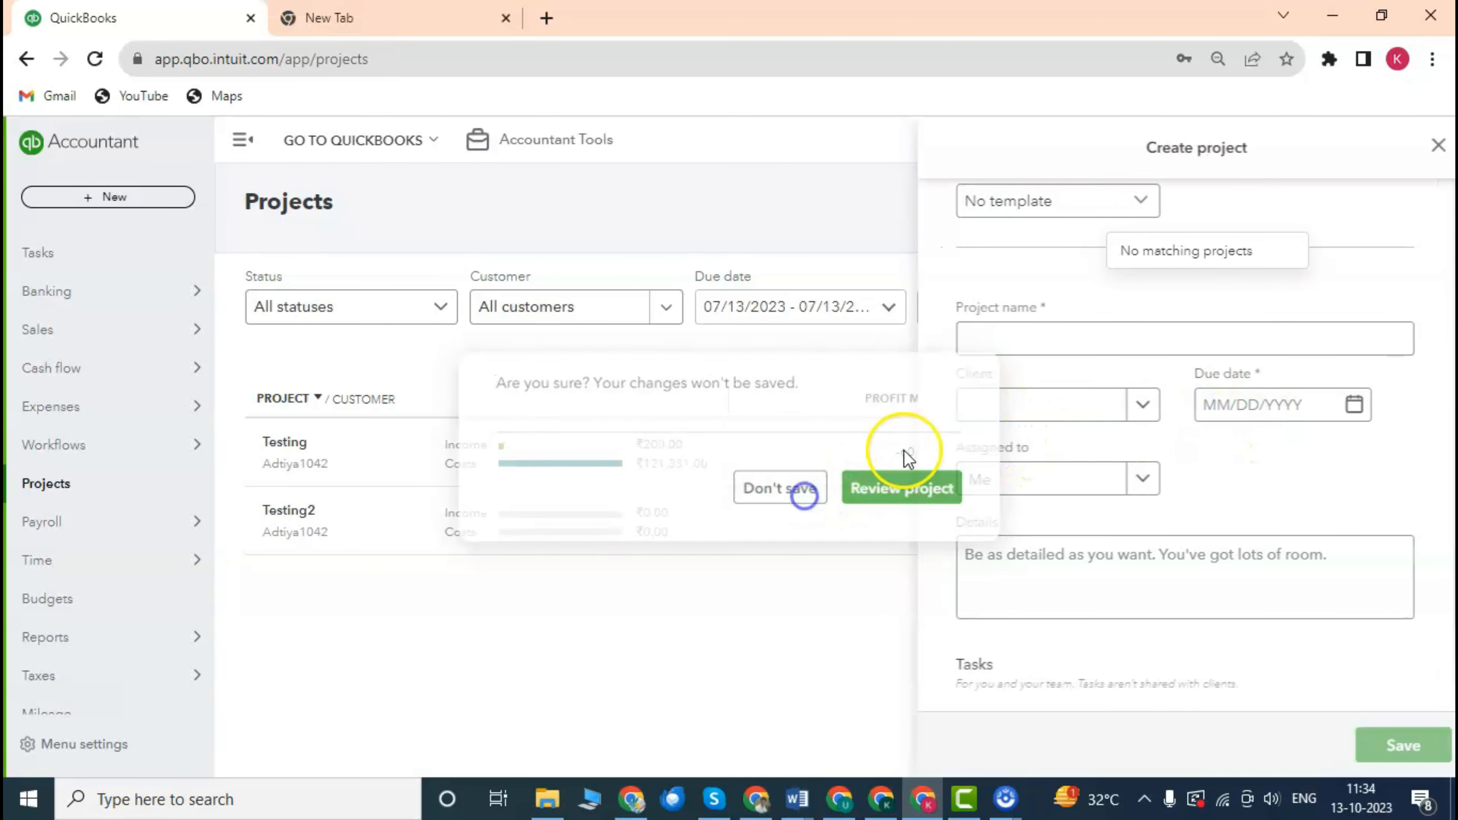
pyautogui.click(1342, 201)
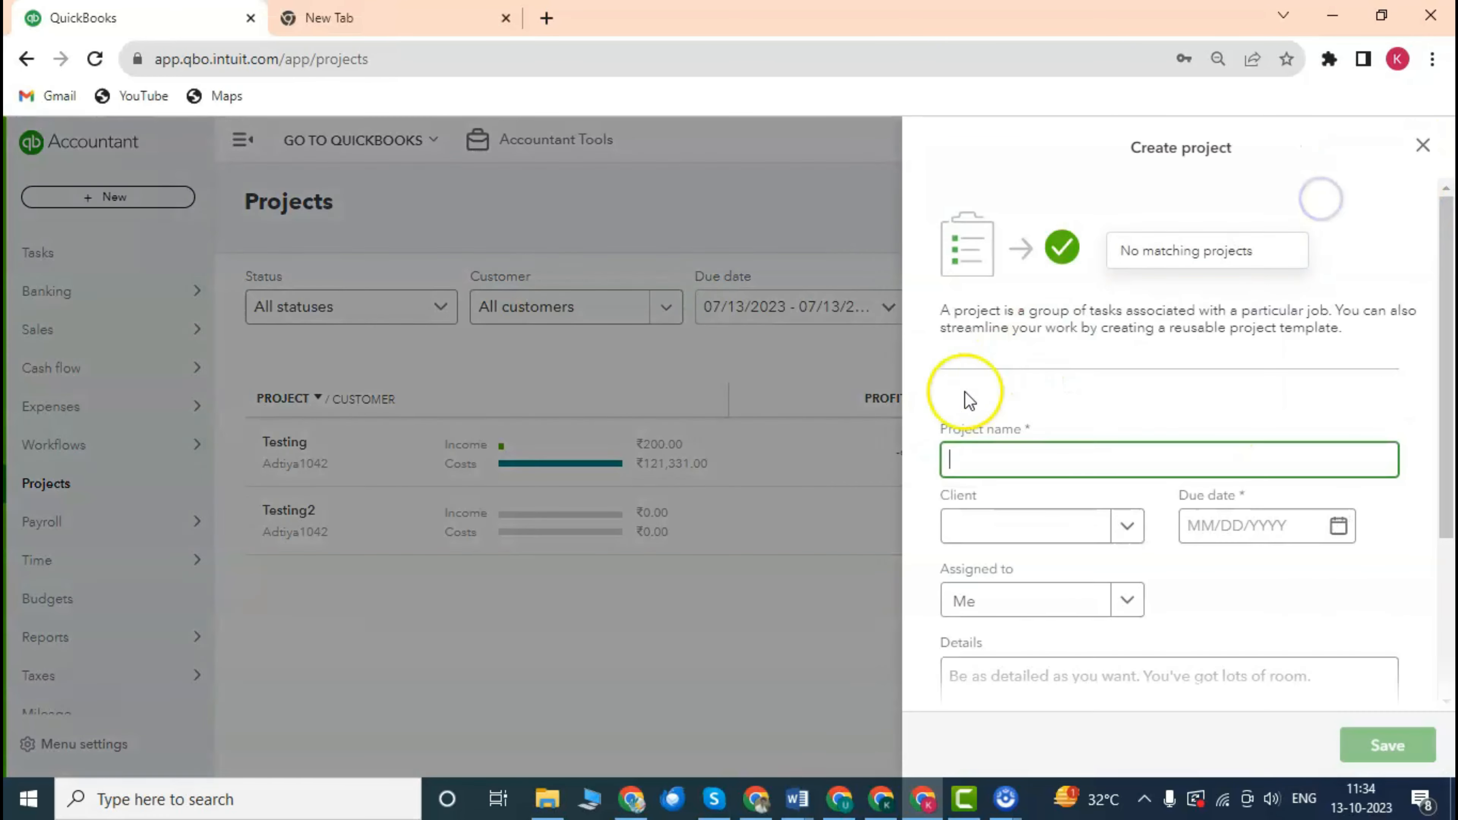
pyautogui.click(980, 440)
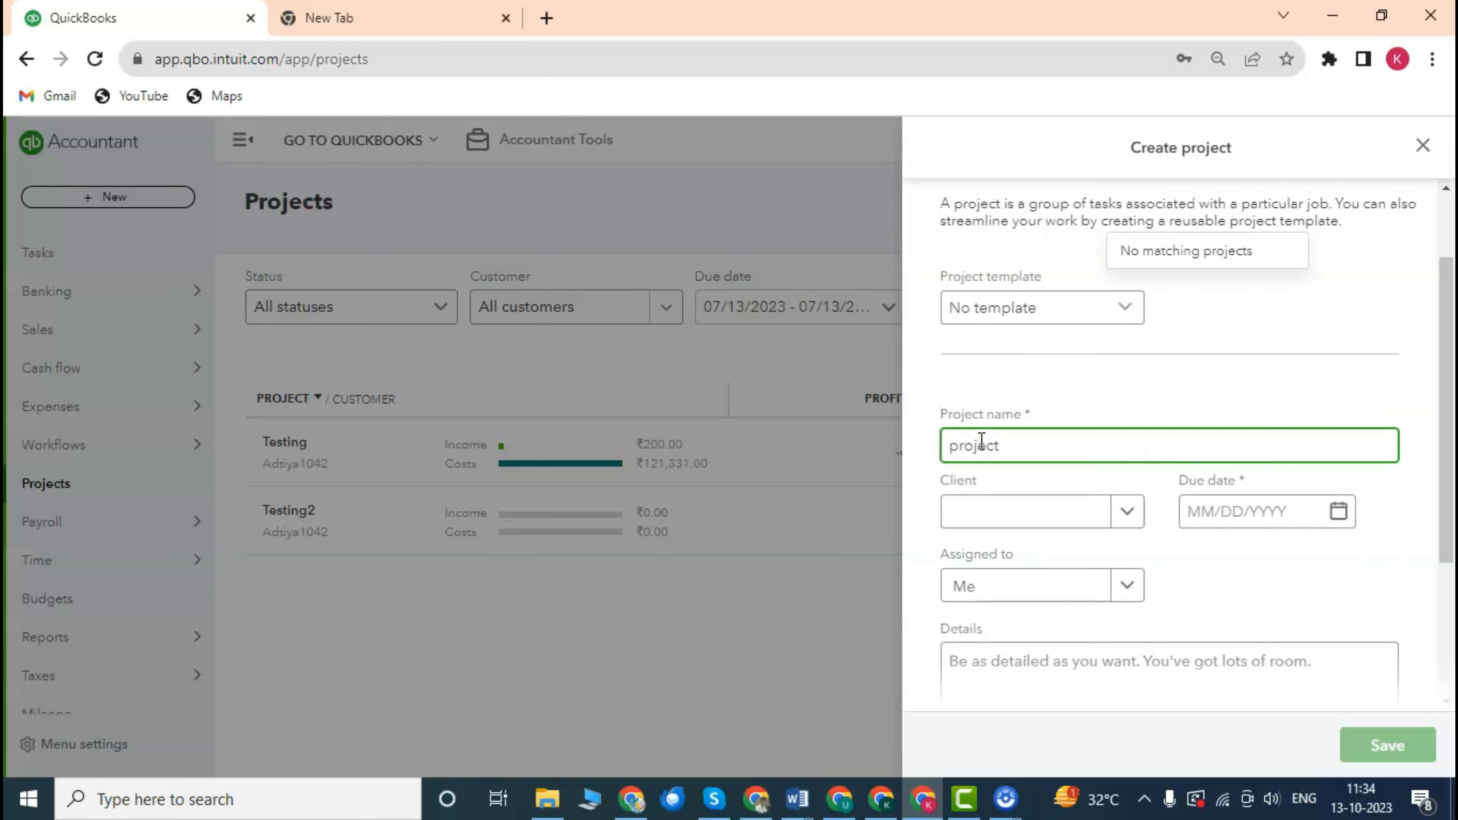
# Choose the customer as project1's client.
pyautogui.click(1126, 512)
pyautogui.scroll(-3, 1109, 367)
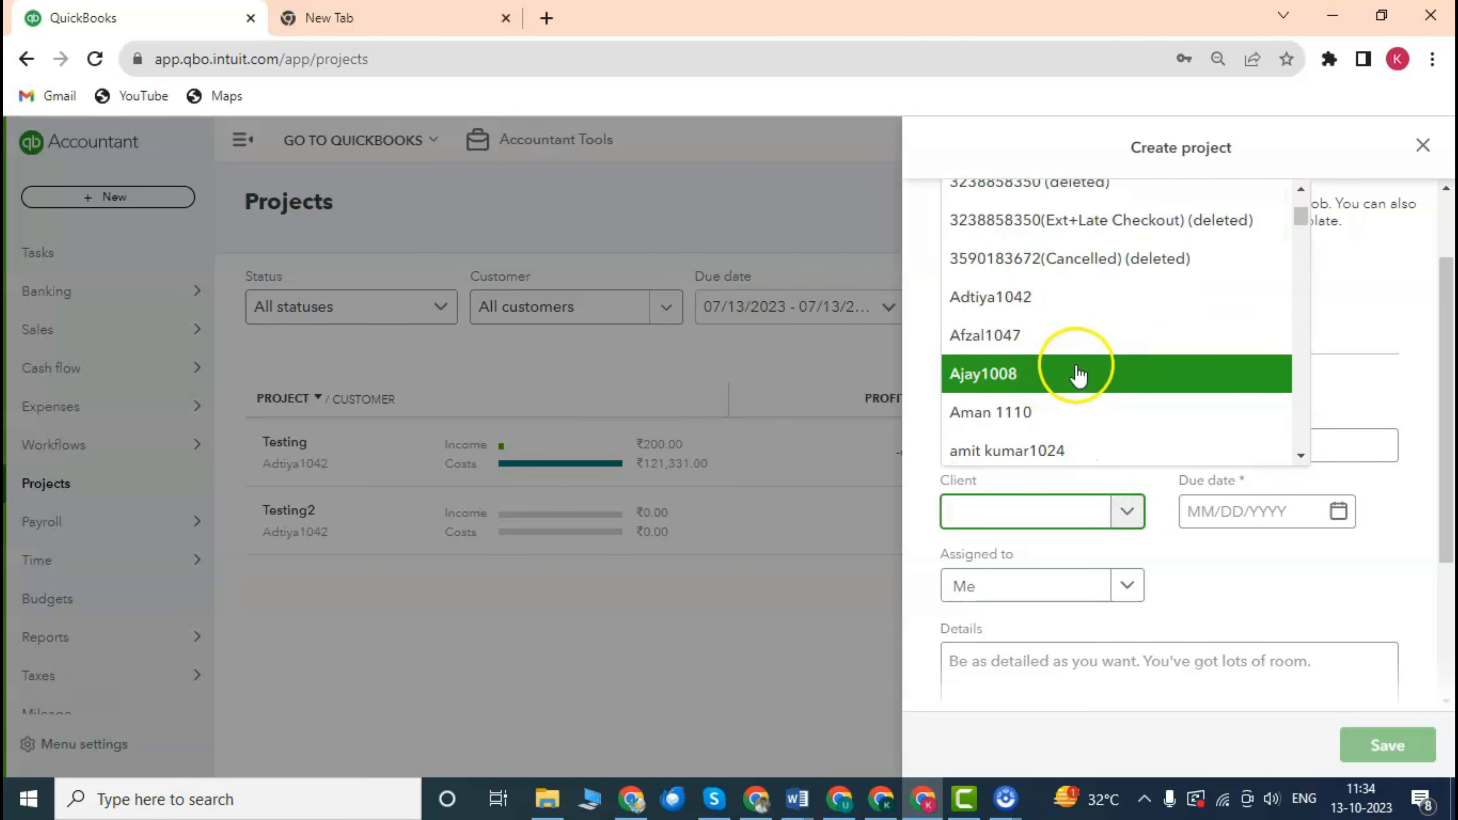
pyautogui.scroll(-2, 1091, 376)
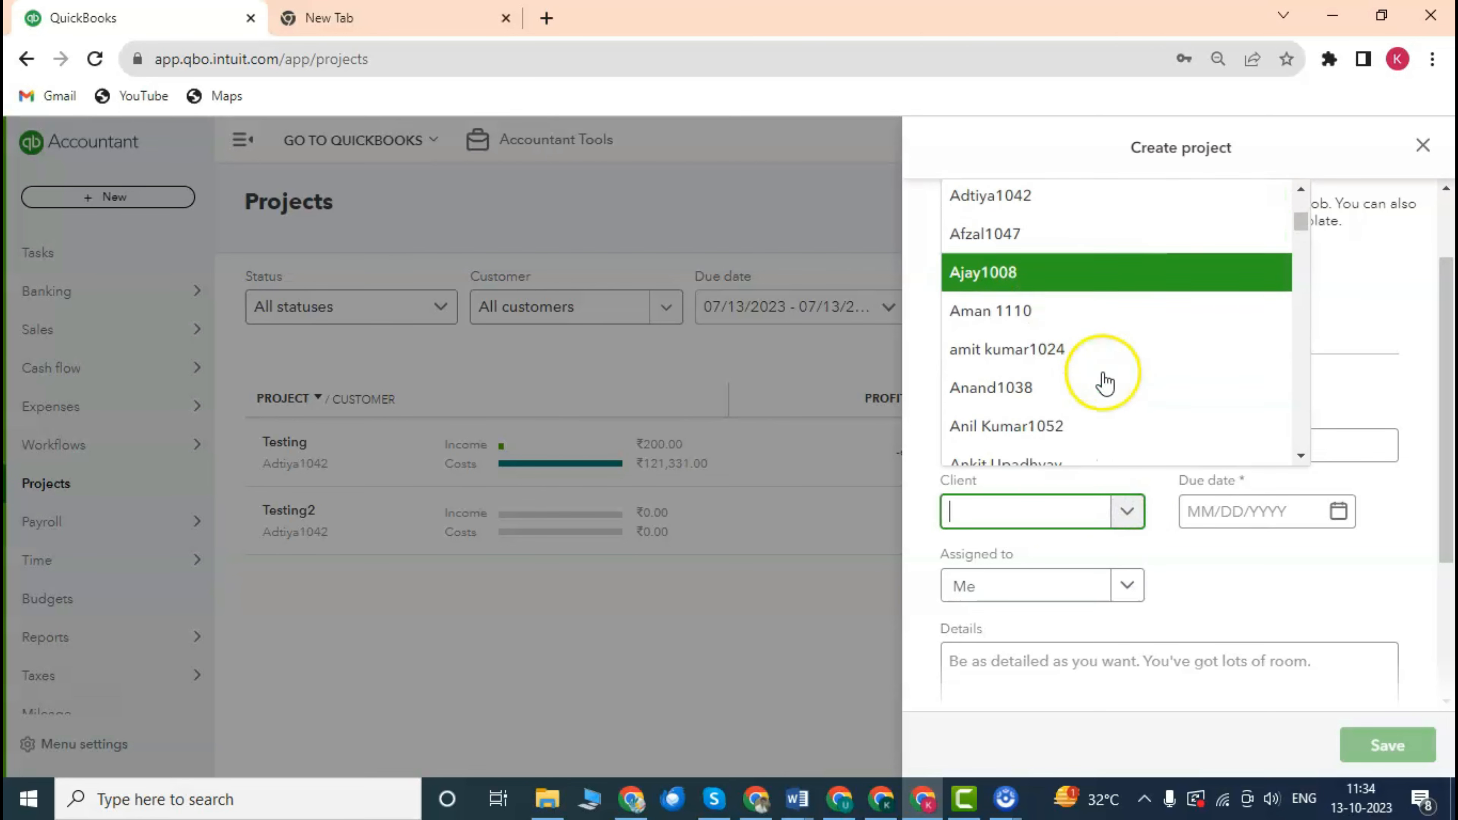
pyautogui.click(1064, 346)
pyautogui.scroll(1, 1194, 418)
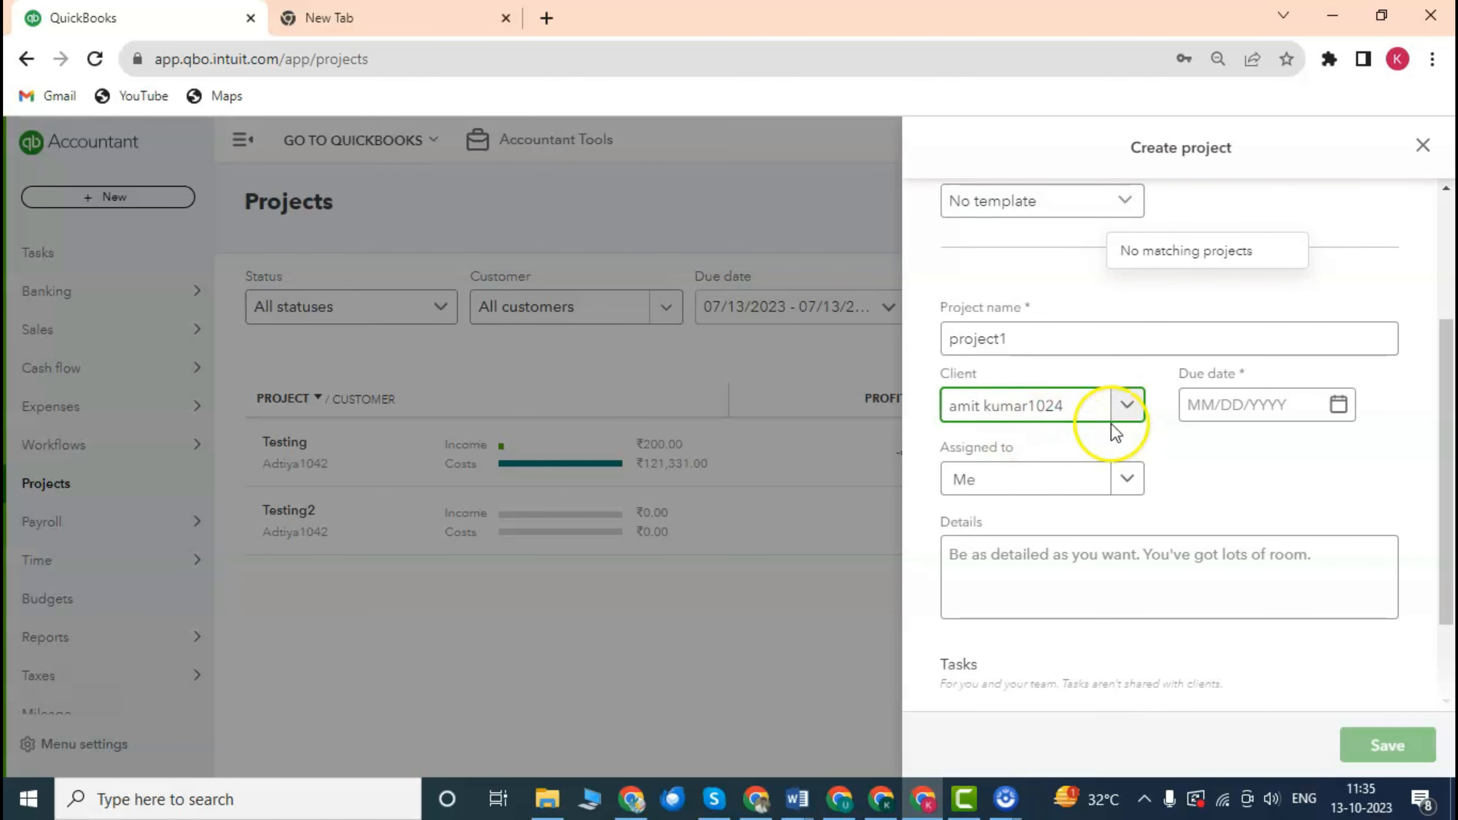
# Set project1's due date to 11/13/2023.
pyautogui.click(1339, 405)
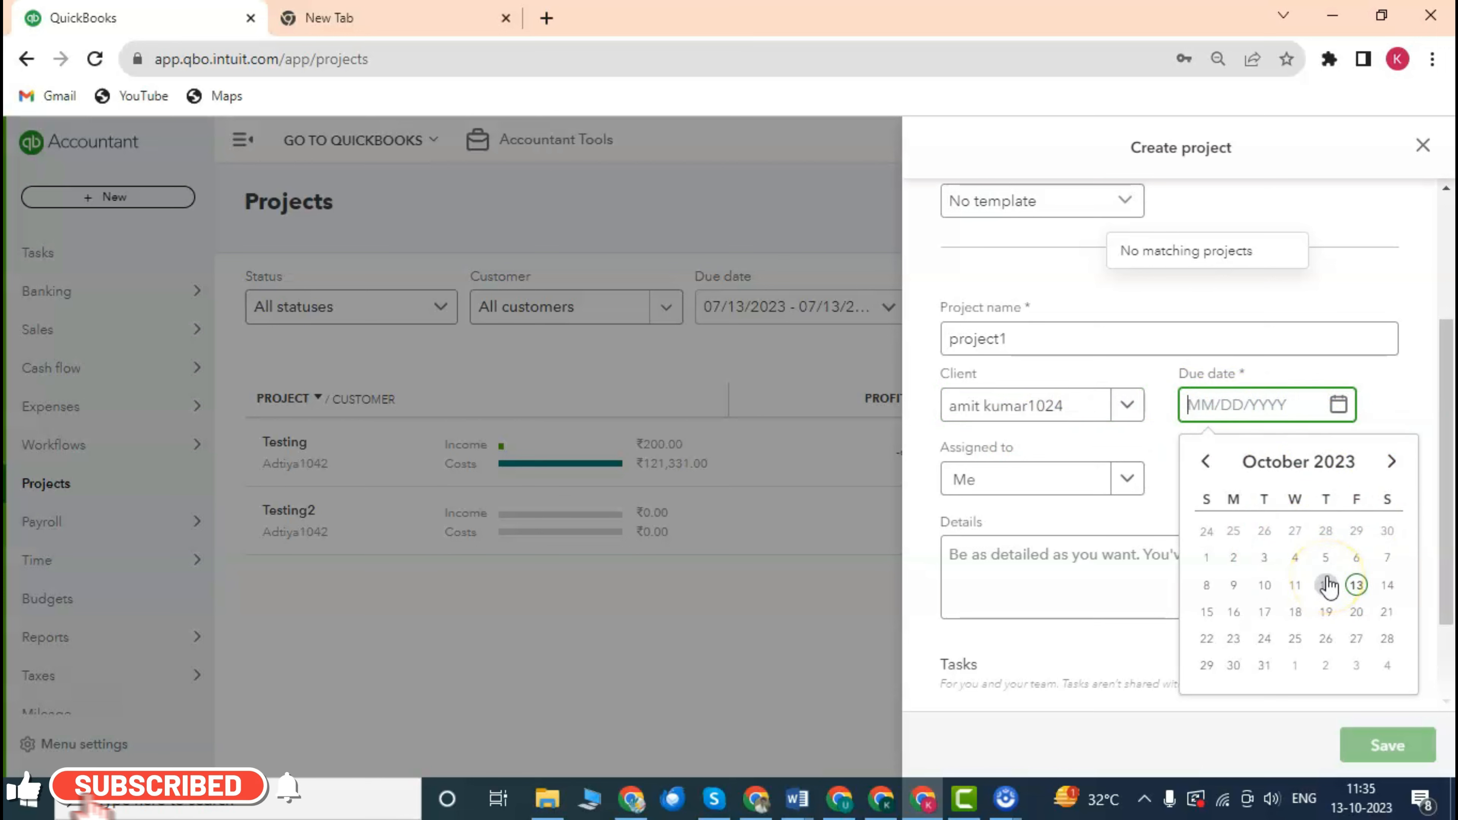
pyautogui.click(1326, 641)
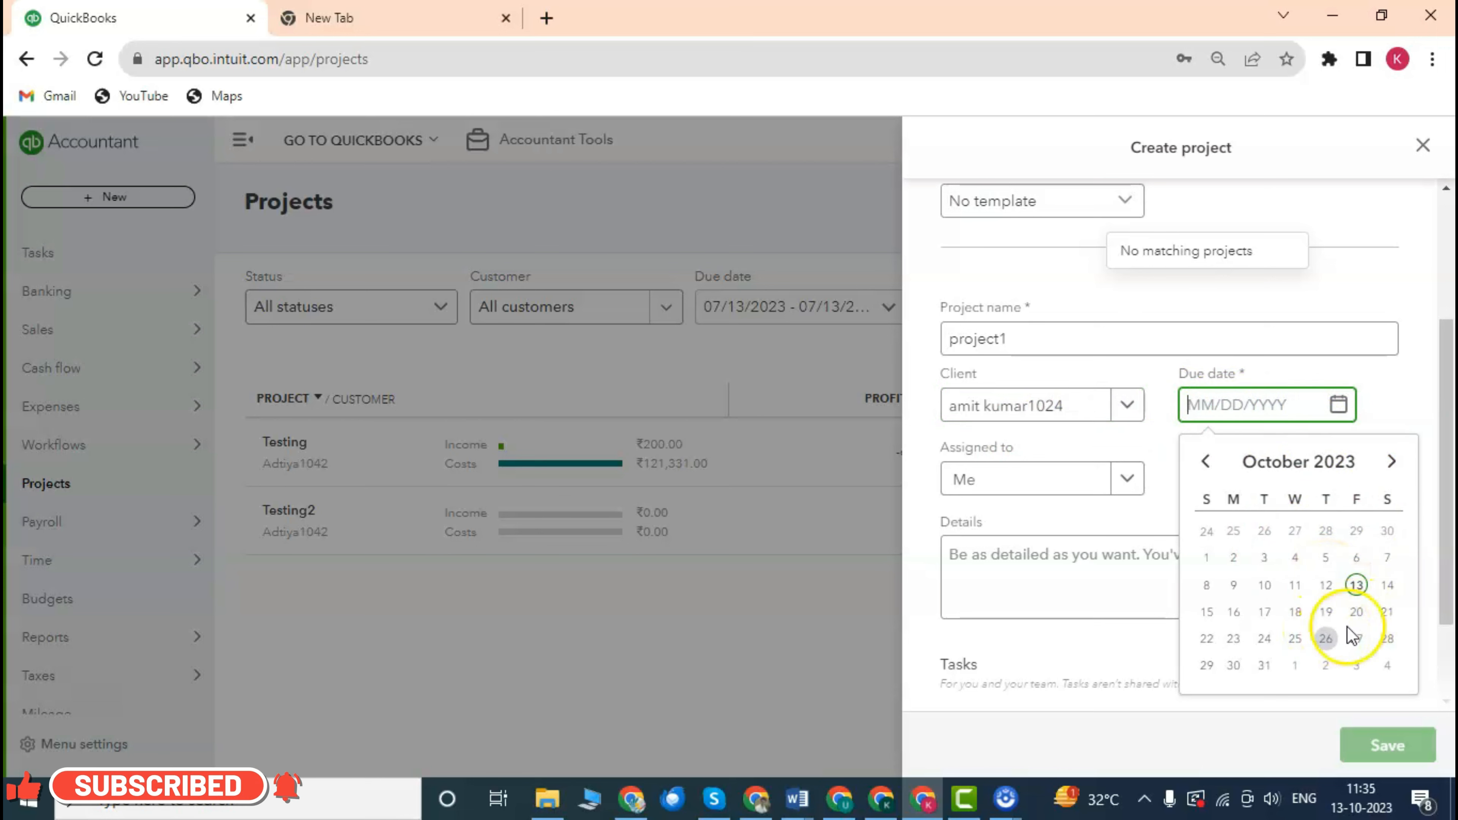
pyautogui.click(1392, 462)
pyautogui.click(1233, 586)
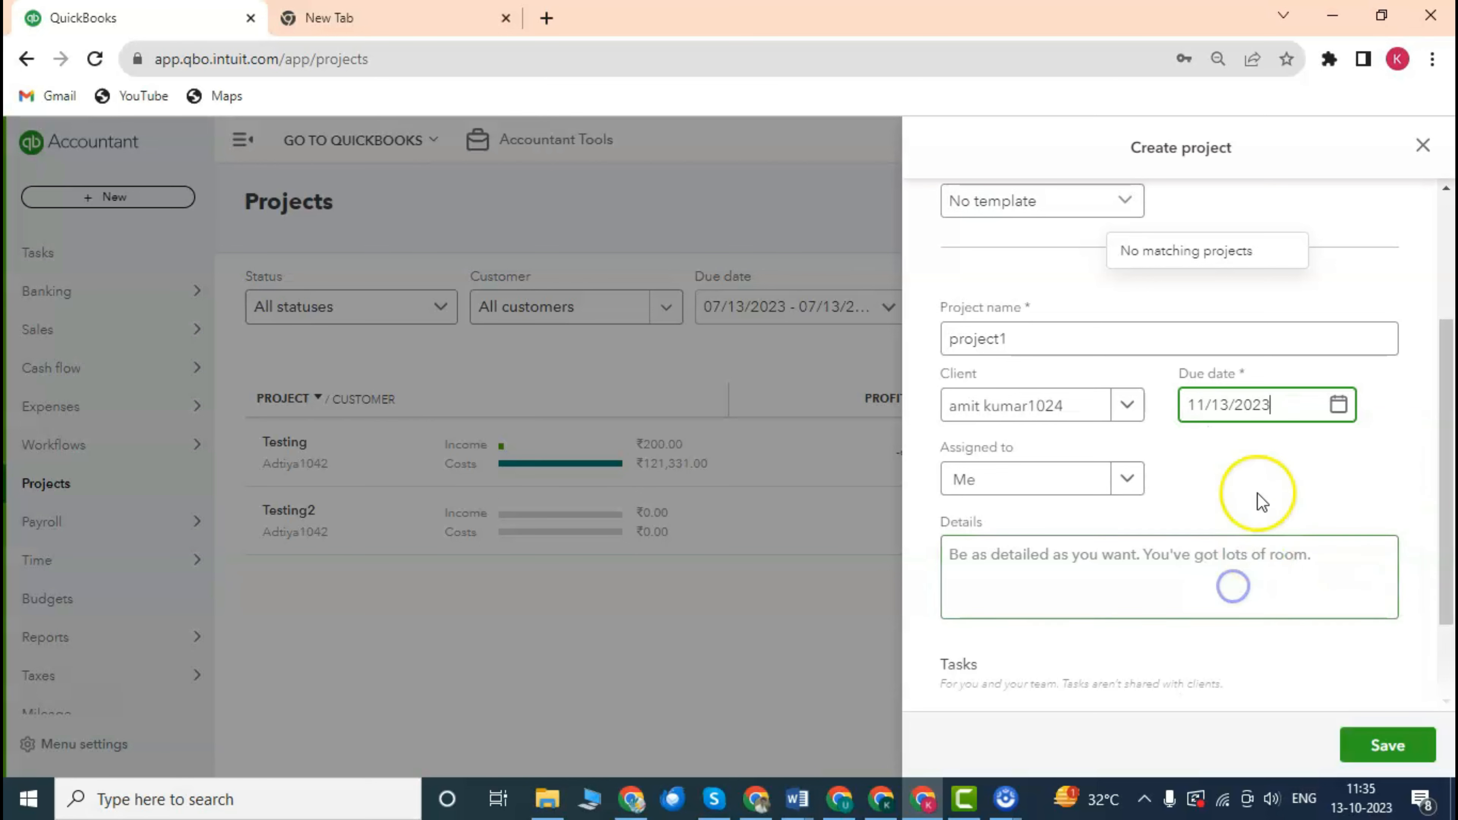
pyautogui.click(1275, 477)
pyautogui.scroll(-2, 1187, 484)
pyautogui.scroll(2, 1148, 483)
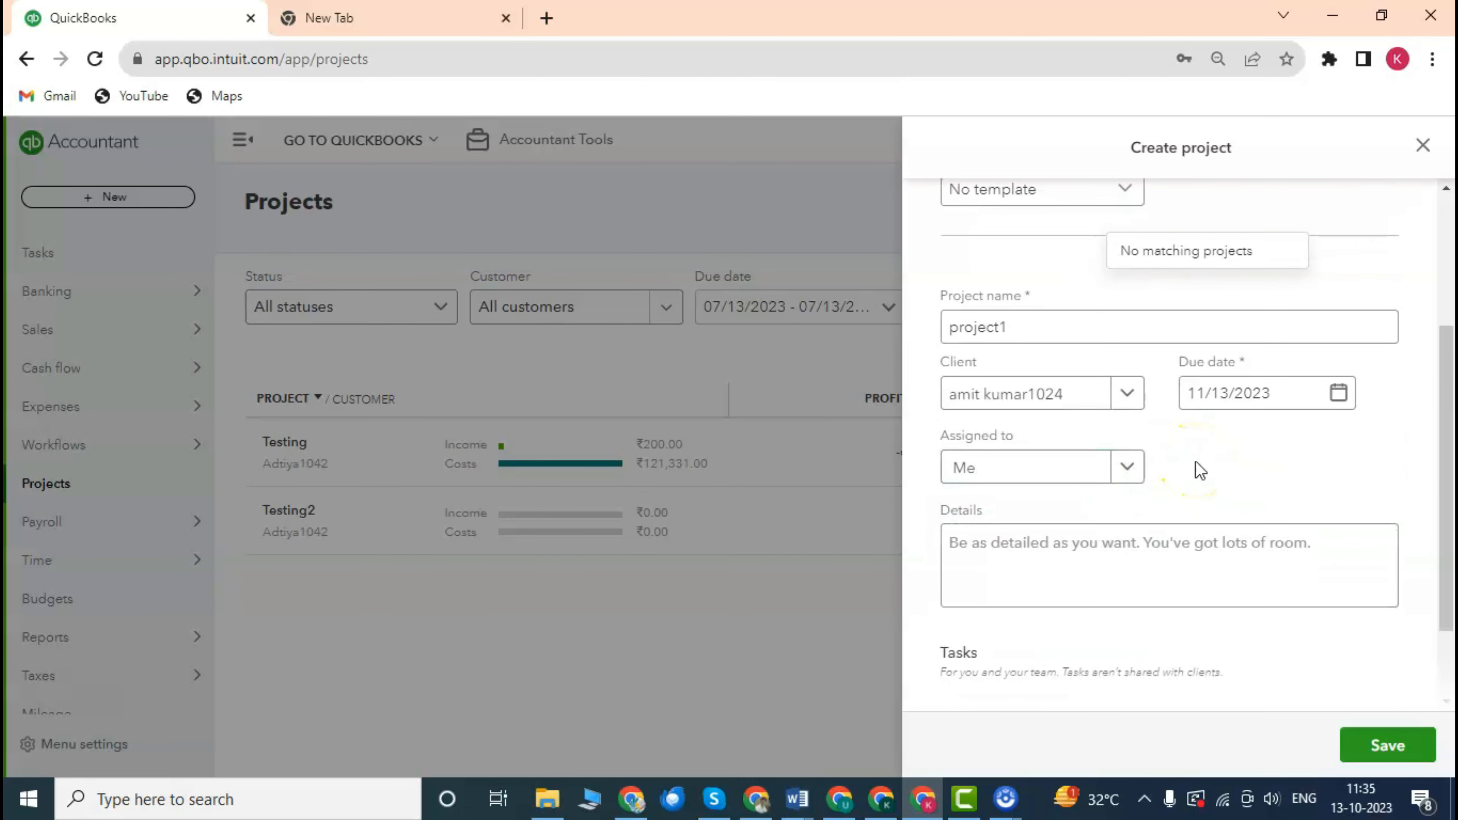
pyautogui.click(1126, 478)
pyautogui.click(1129, 474)
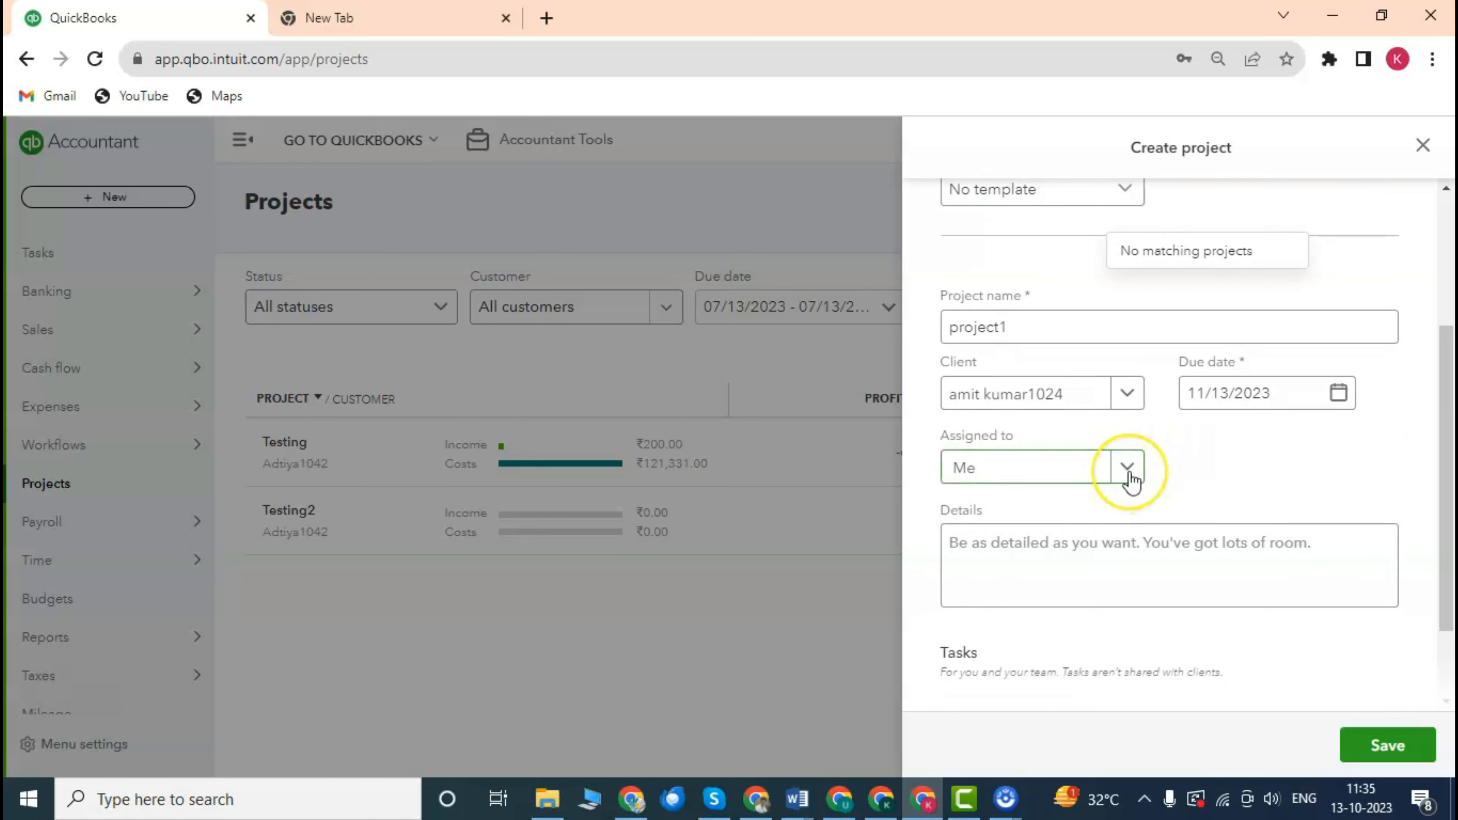
pyautogui.click(1126, 469)
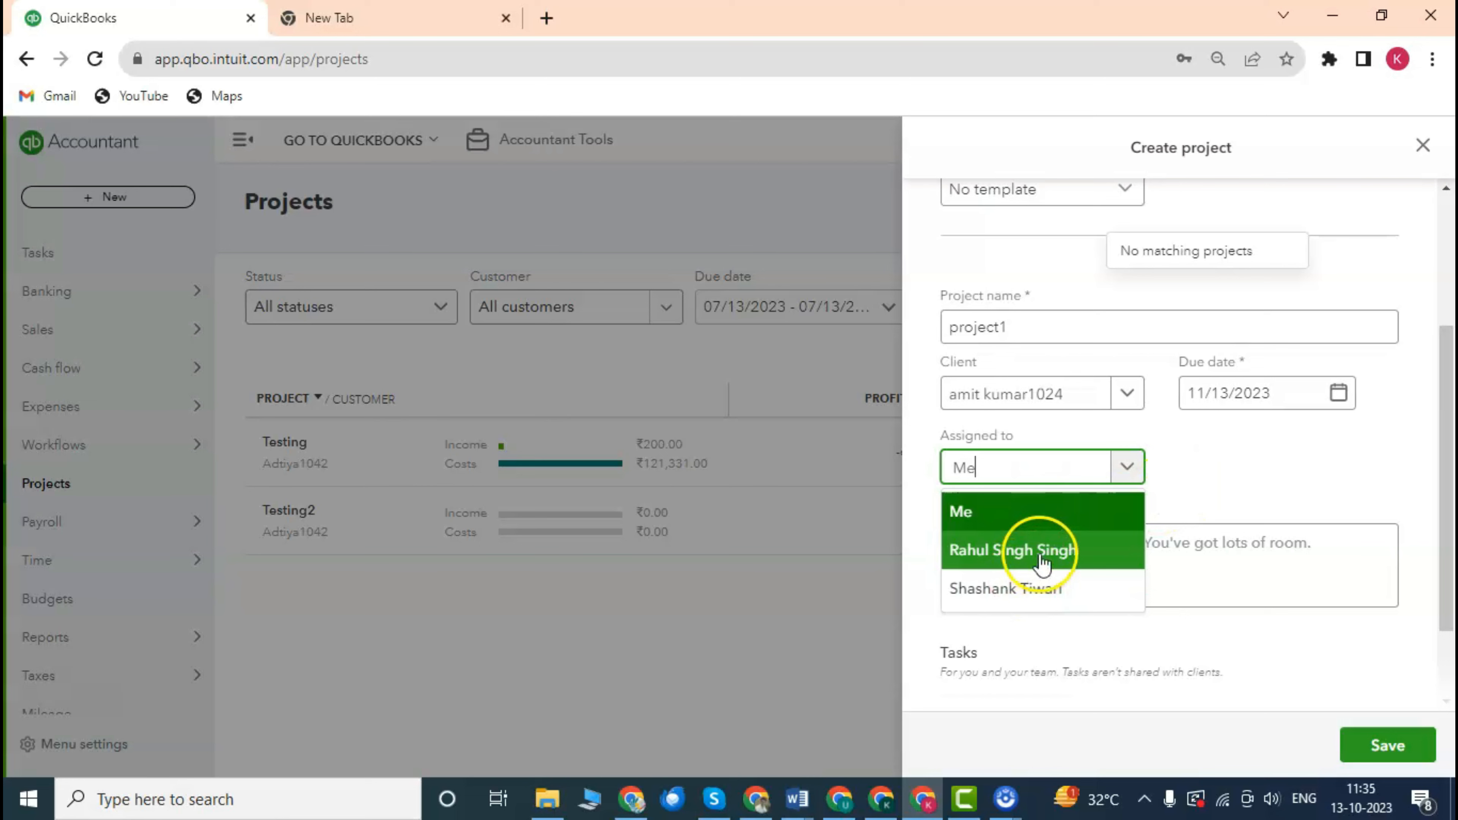
pyautogui.click(1240, 467)
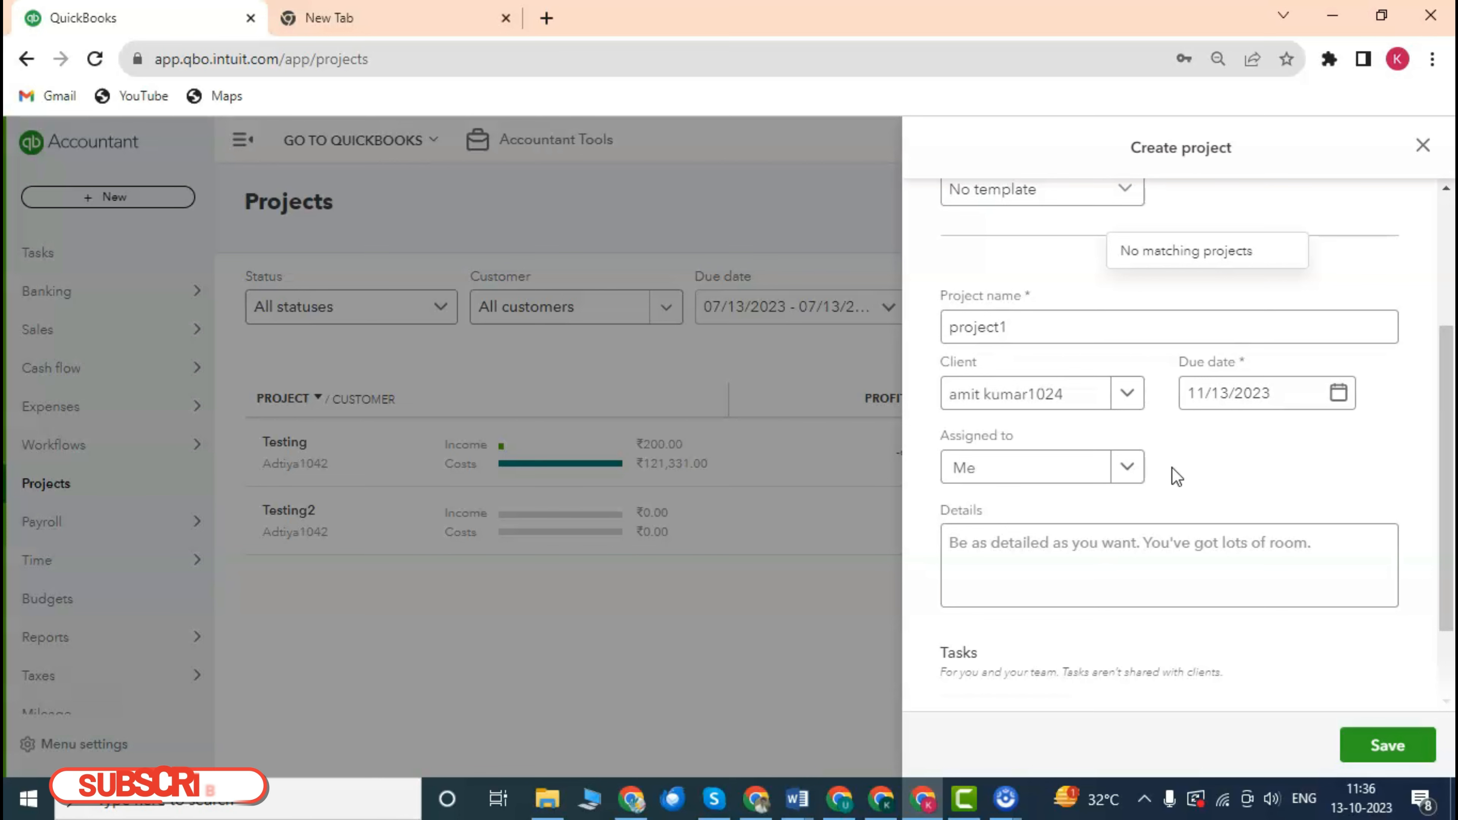
pyautogui.scroll(1, 1122, 421)
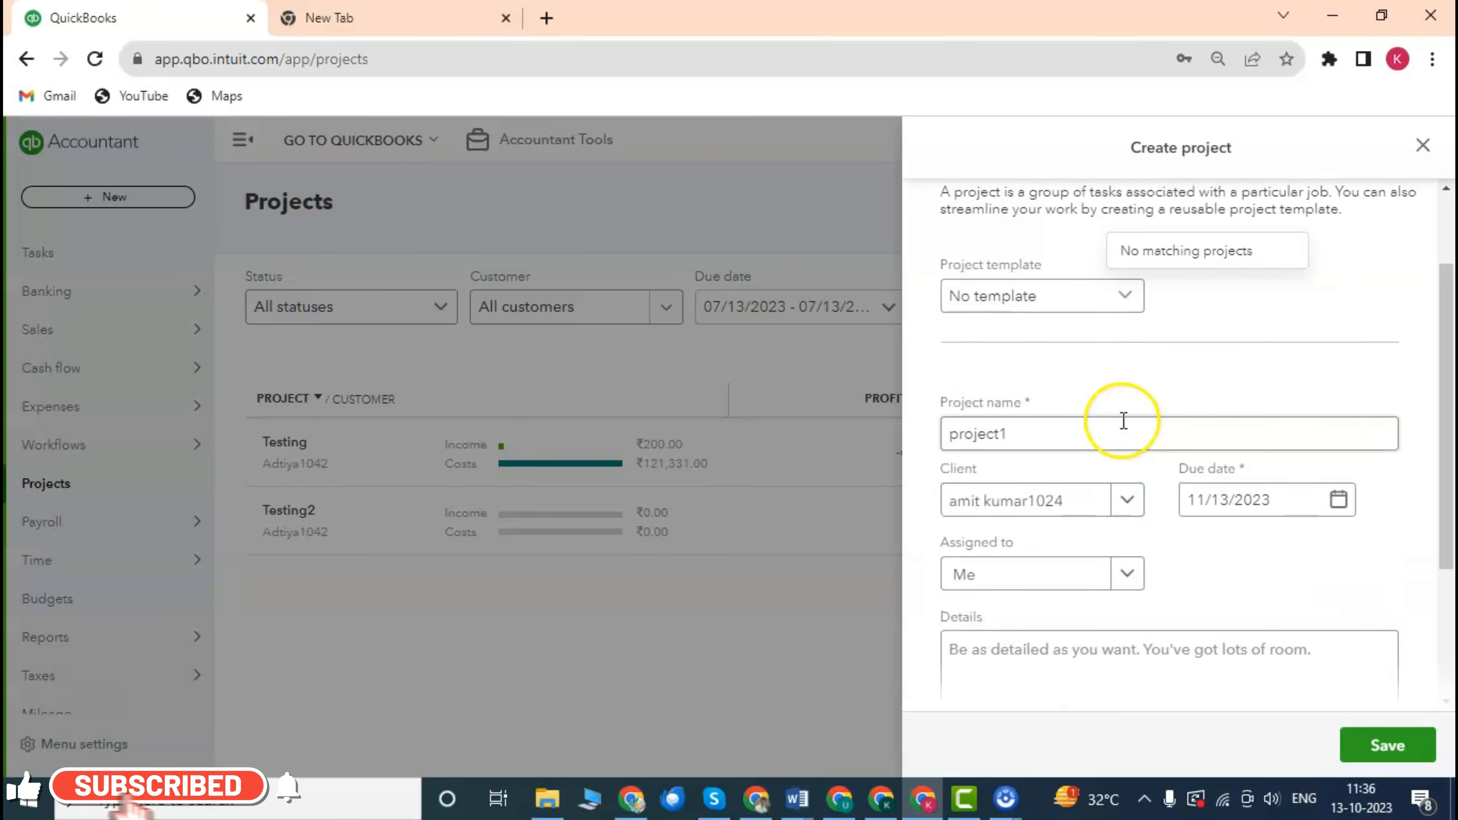
pyautogui.scroll(-2, 1122, 422)
# Enter 'Bookkeping' in project1's Details box.
pyautogui.click(1004, 440)
pyautogui.scroll(2, 1091, 425)
pyautogui.scroll(-2, 1106, 422)
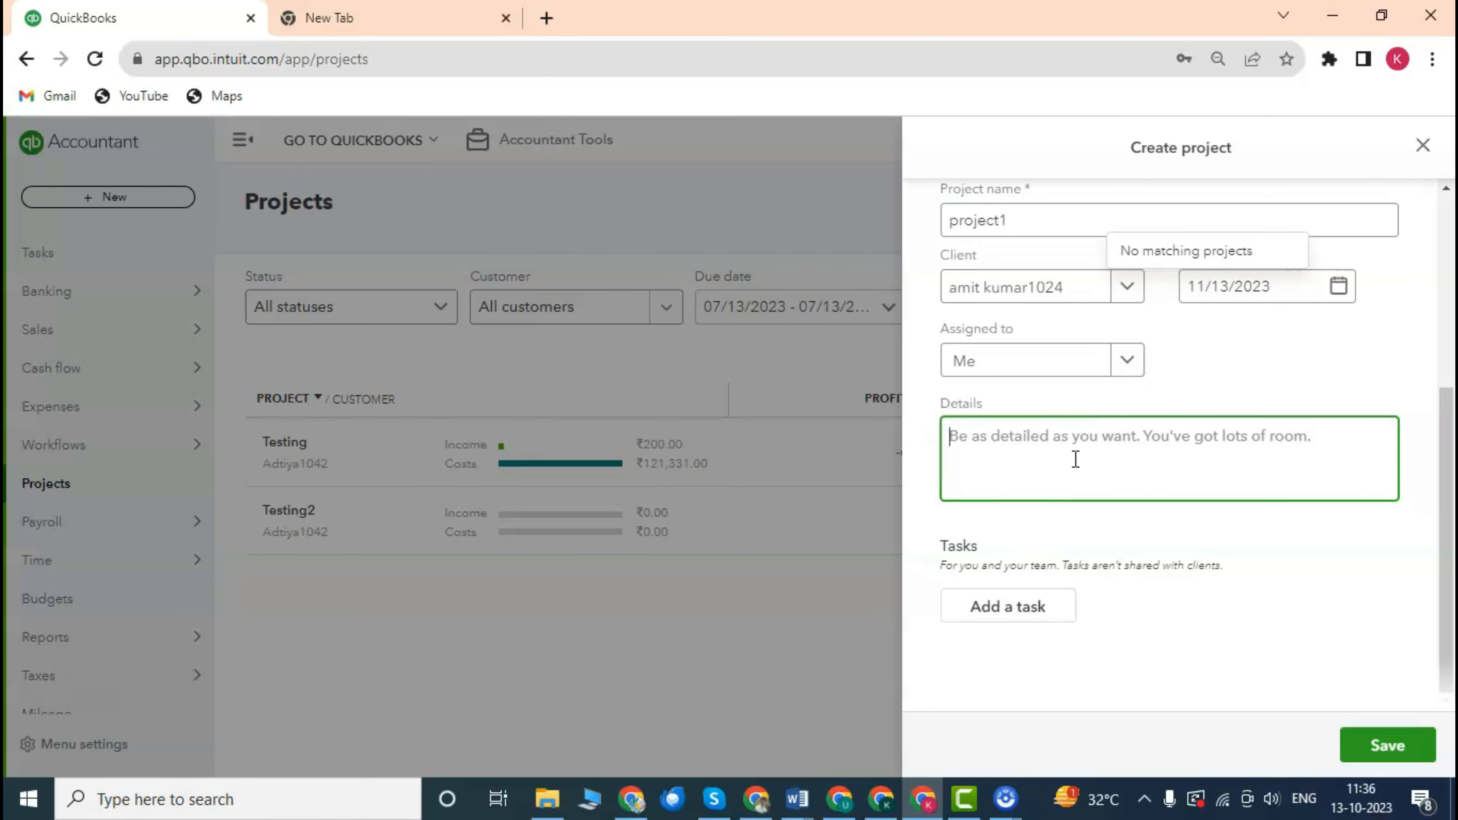
pyautogui.scroll(2, 1074, 446)
pyautogui.scroll(-2, 1074, 446)
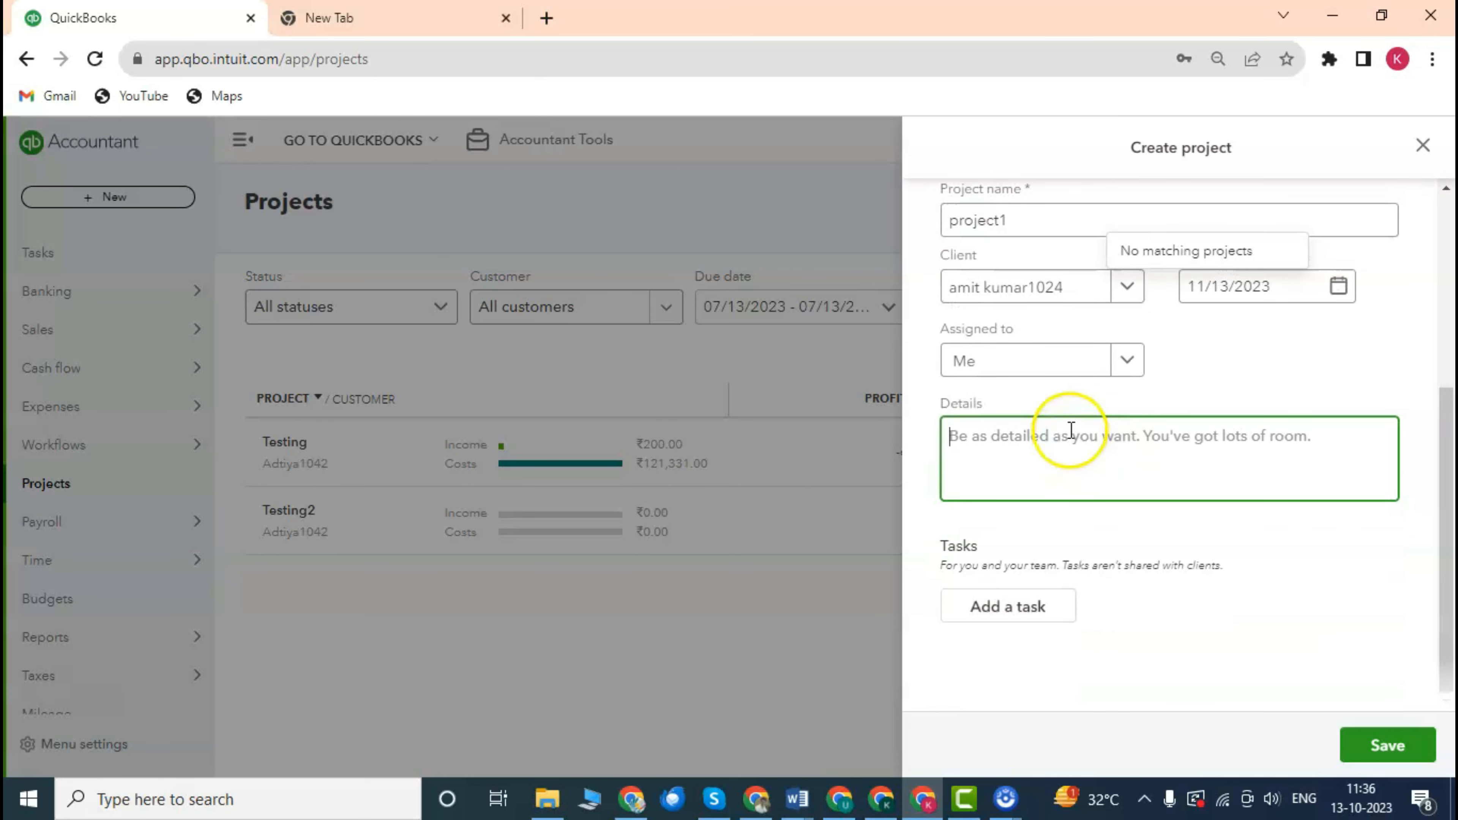
pyautogui.scroll(1, 1074, 431)
pyautogui.scroll(-1, 1068, 445)
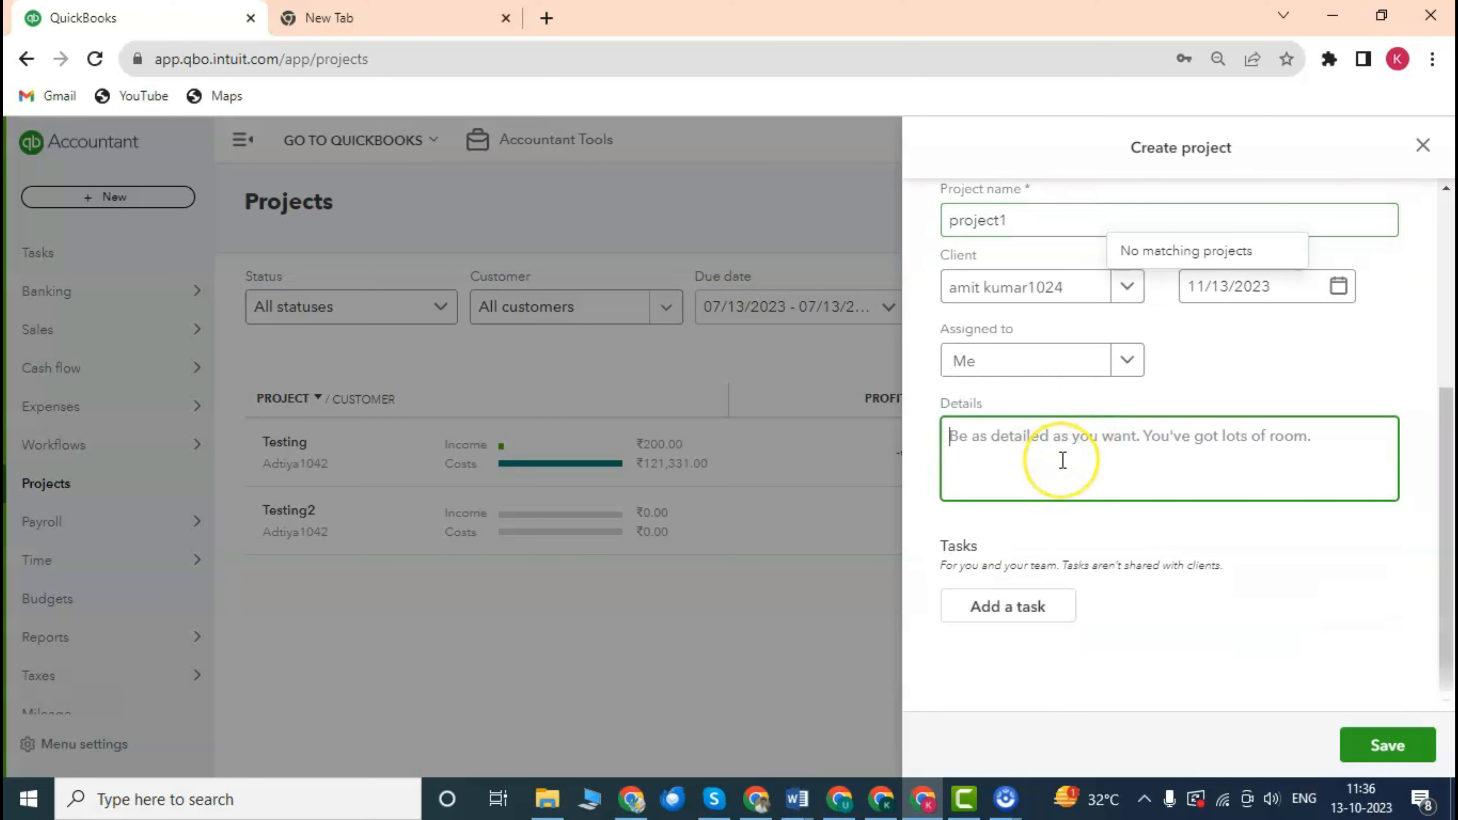
pyautogui.write('Bookkeping')
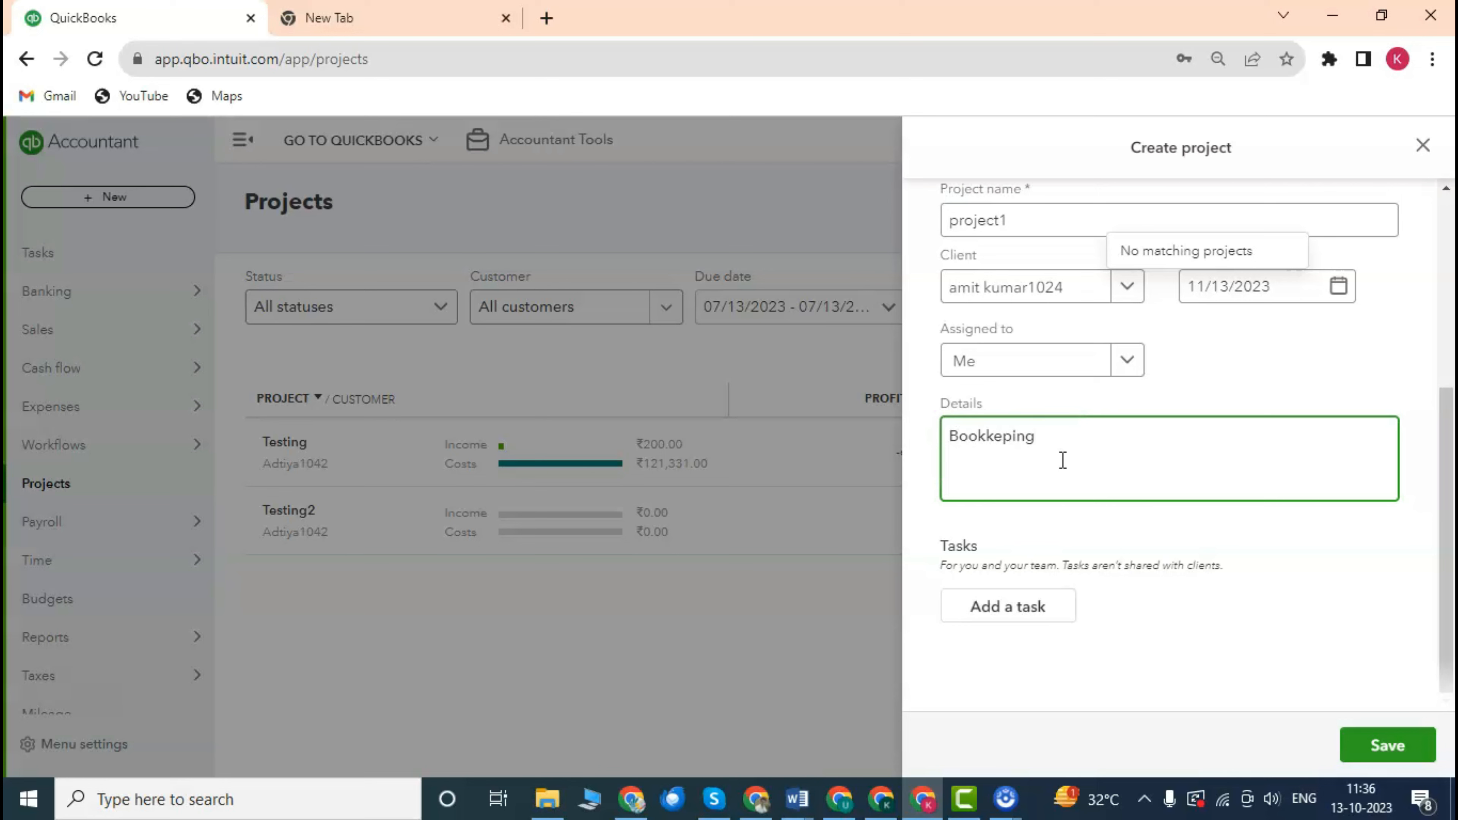
pyautogui.click(1316, 601)
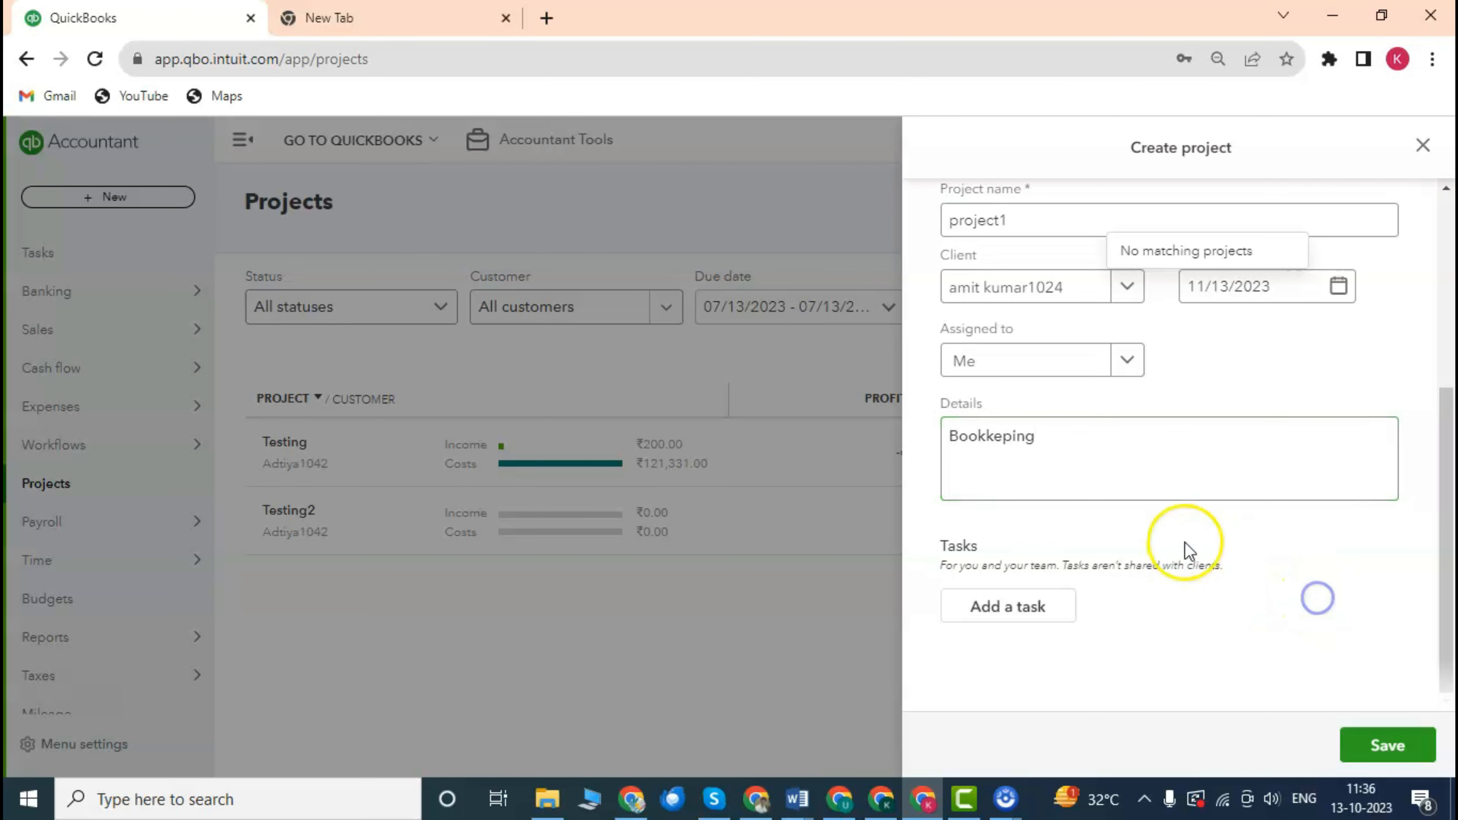
pyautogui.scroll(3, 1149, 528)
pyautogui.scroll(-3, 1149, 528)
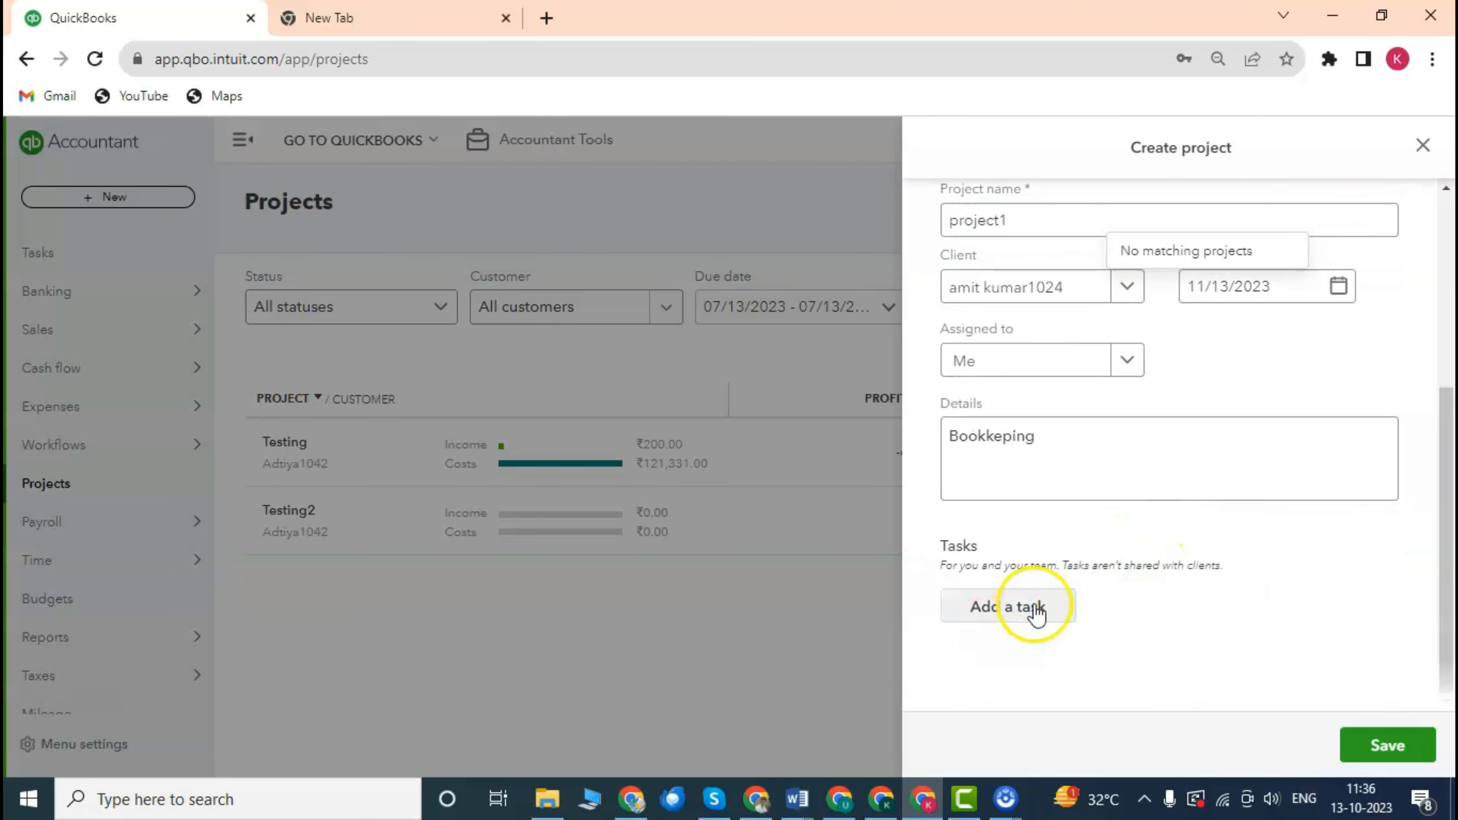
pyautogui.scroll(2, 1152, 544)
pyautogui.scroll(-2, 1152, 544)
pyautogui.click(1029, 433)
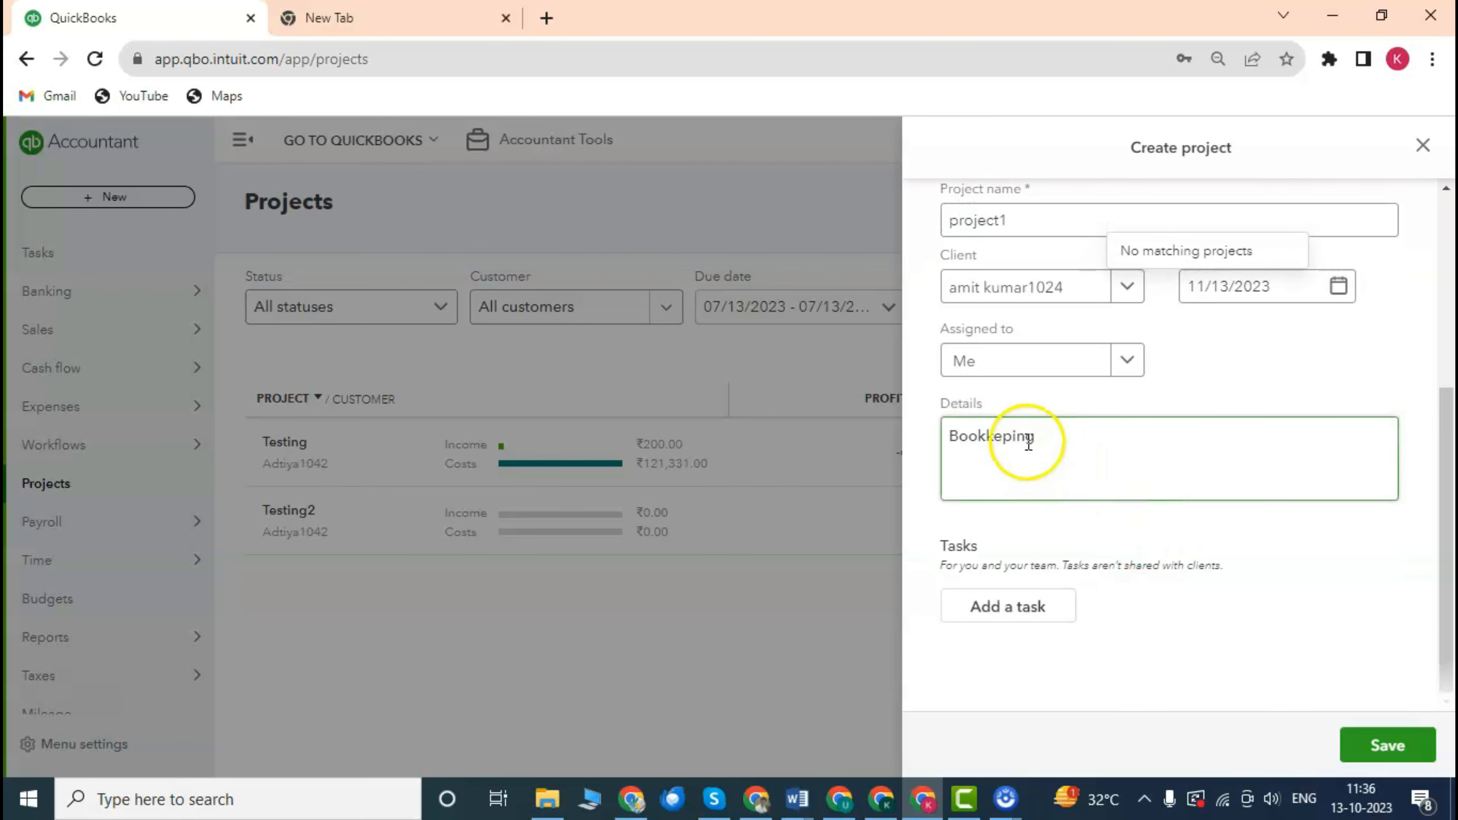
pyautogui.scroll(1, 1106, 557)
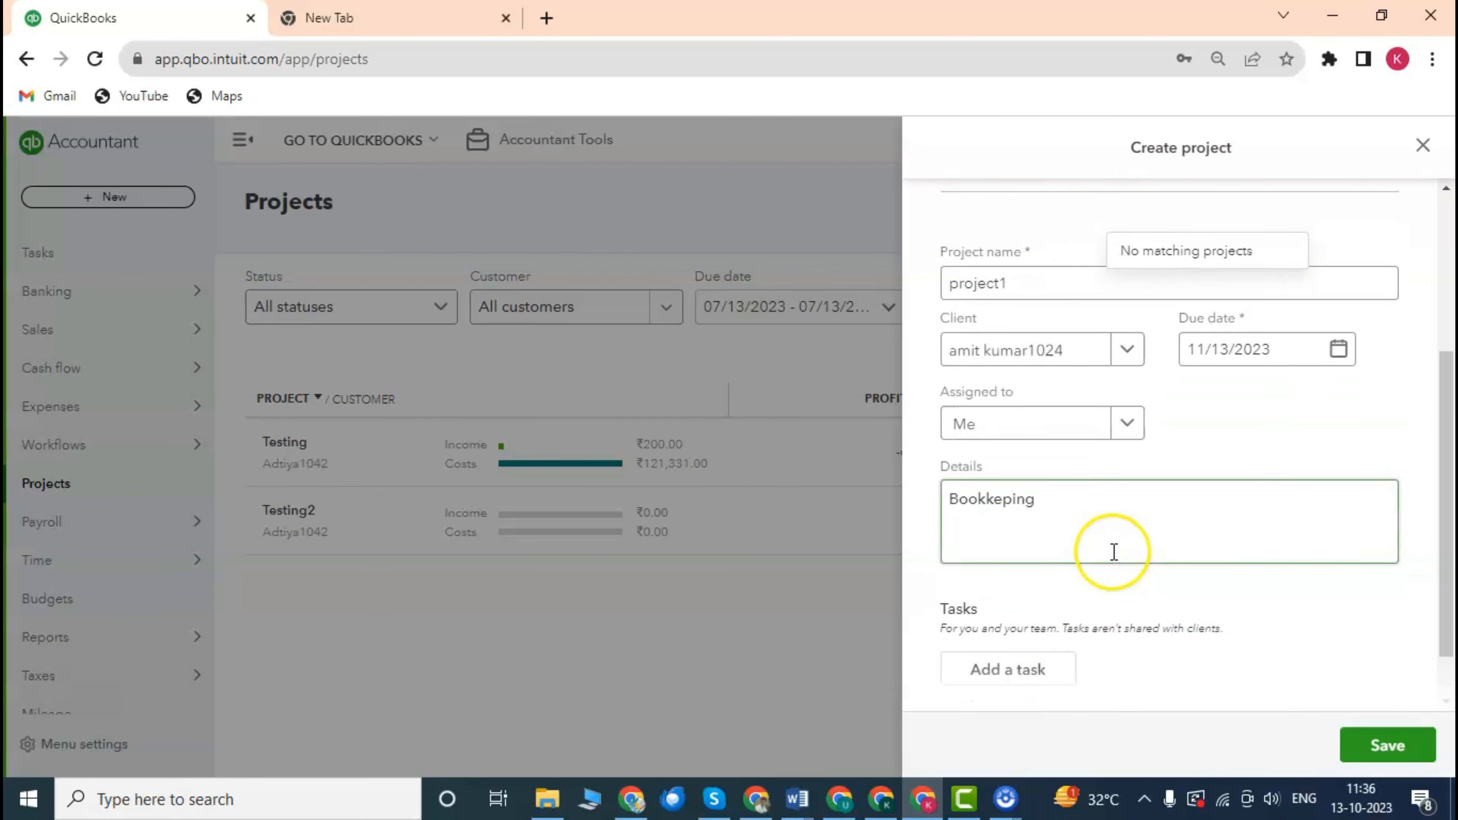
pyautogui.scroll(-1, 1110, 554)
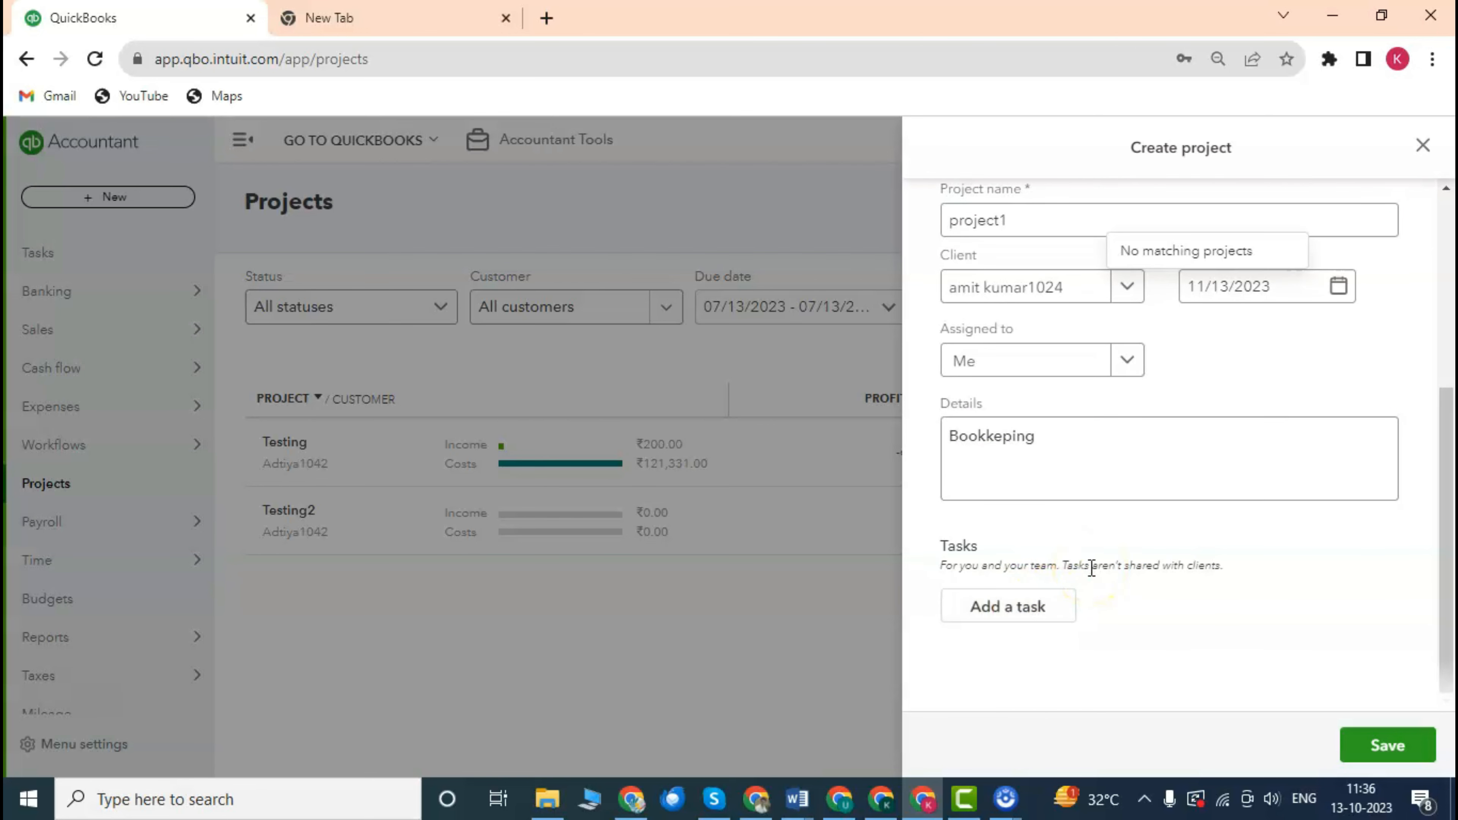
# Insert a blank task under Tasks, assigned to Me, and select its Task name field.
pyautogui.click(1035, 610)
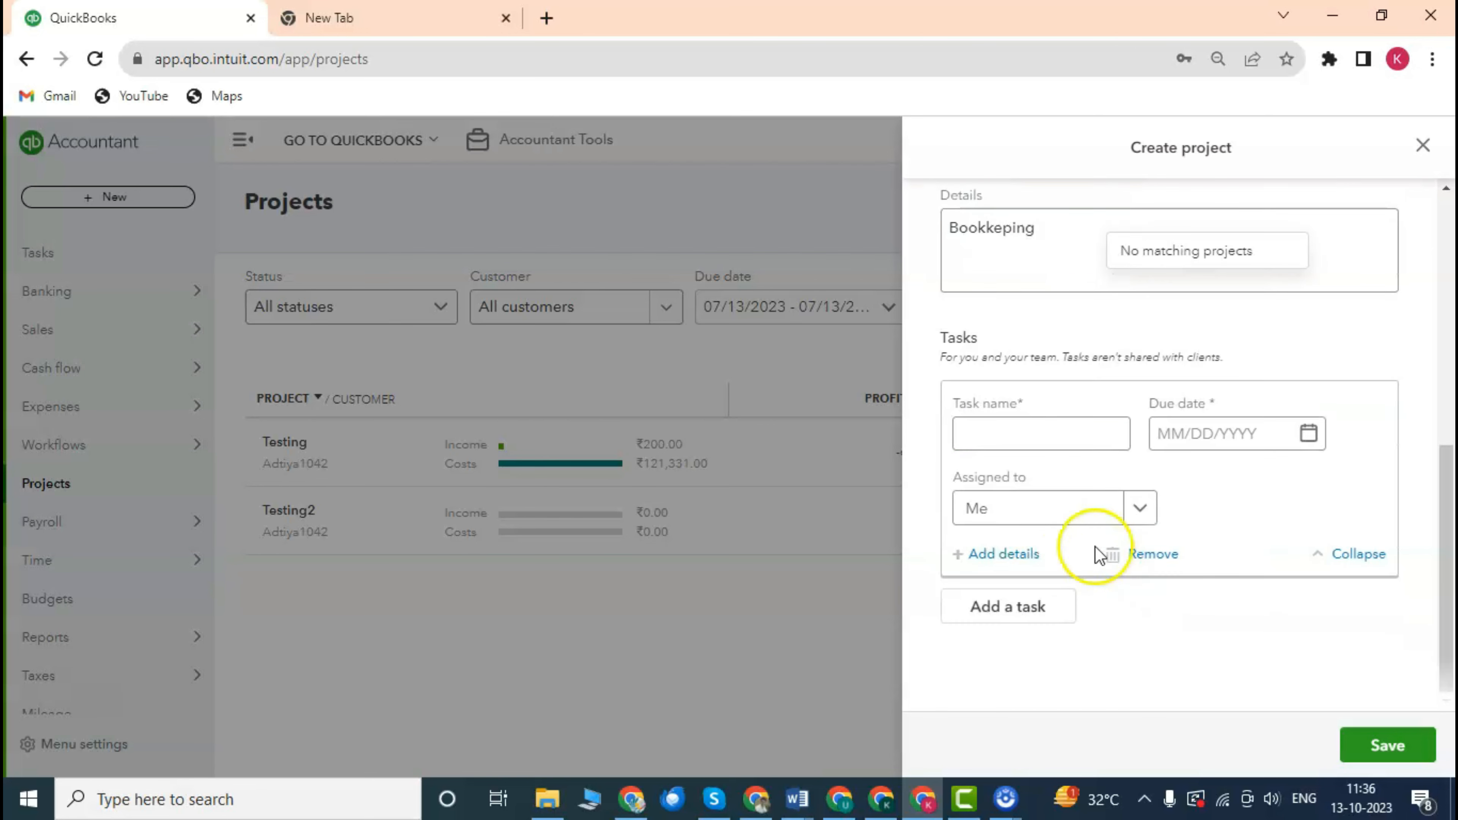
pyautogui.click(1115, 445)
pyautogui.scroll(2, 1112, 447)
pyautogui.scroll(-2, 1112, 446)
pyautogui.scroll(5, 1171, 432)
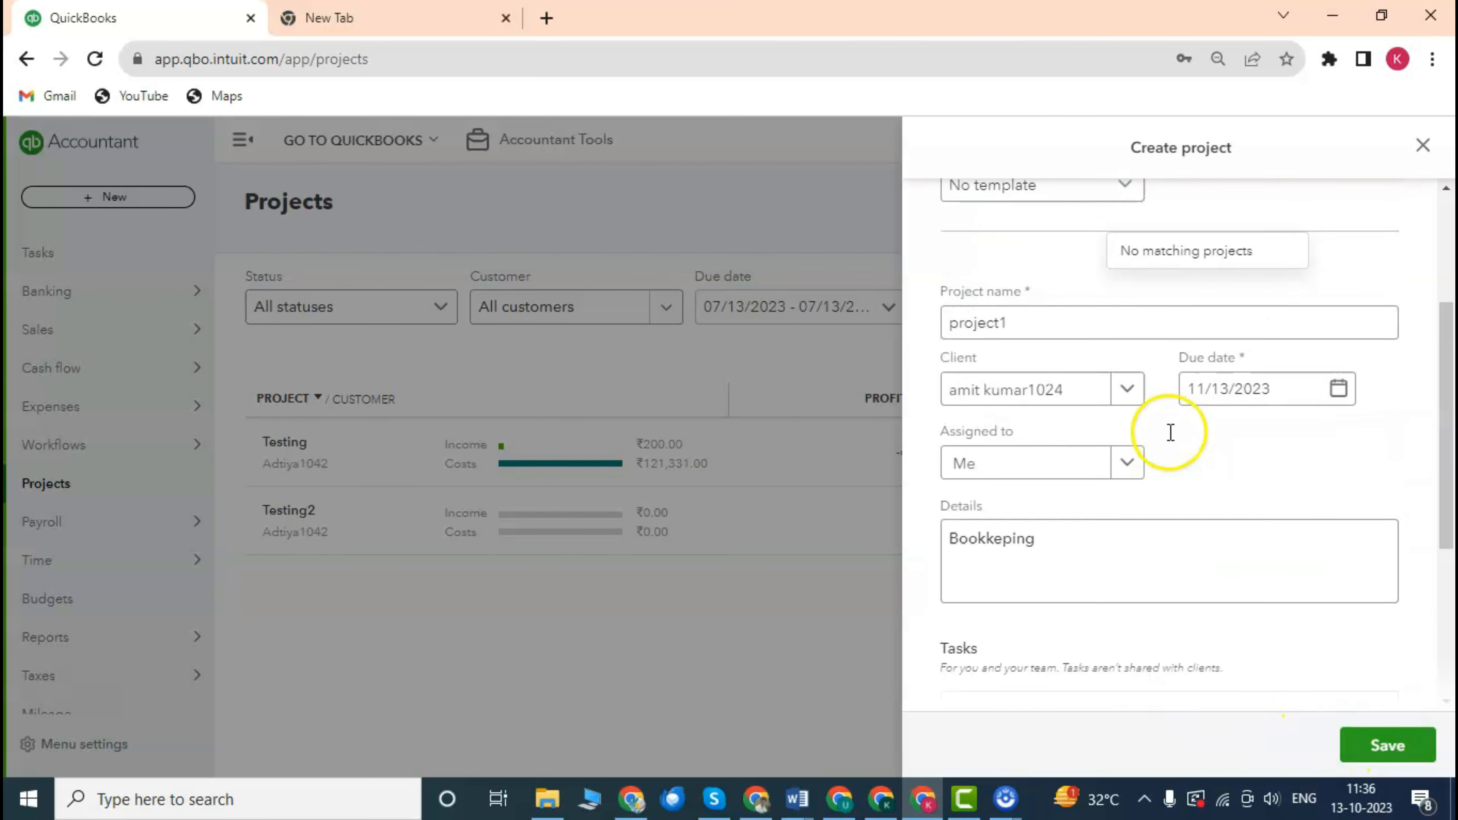
pyautogui.scroll(4, 1137, 420)
pyautogui.scroll(-5, 1130, 417)
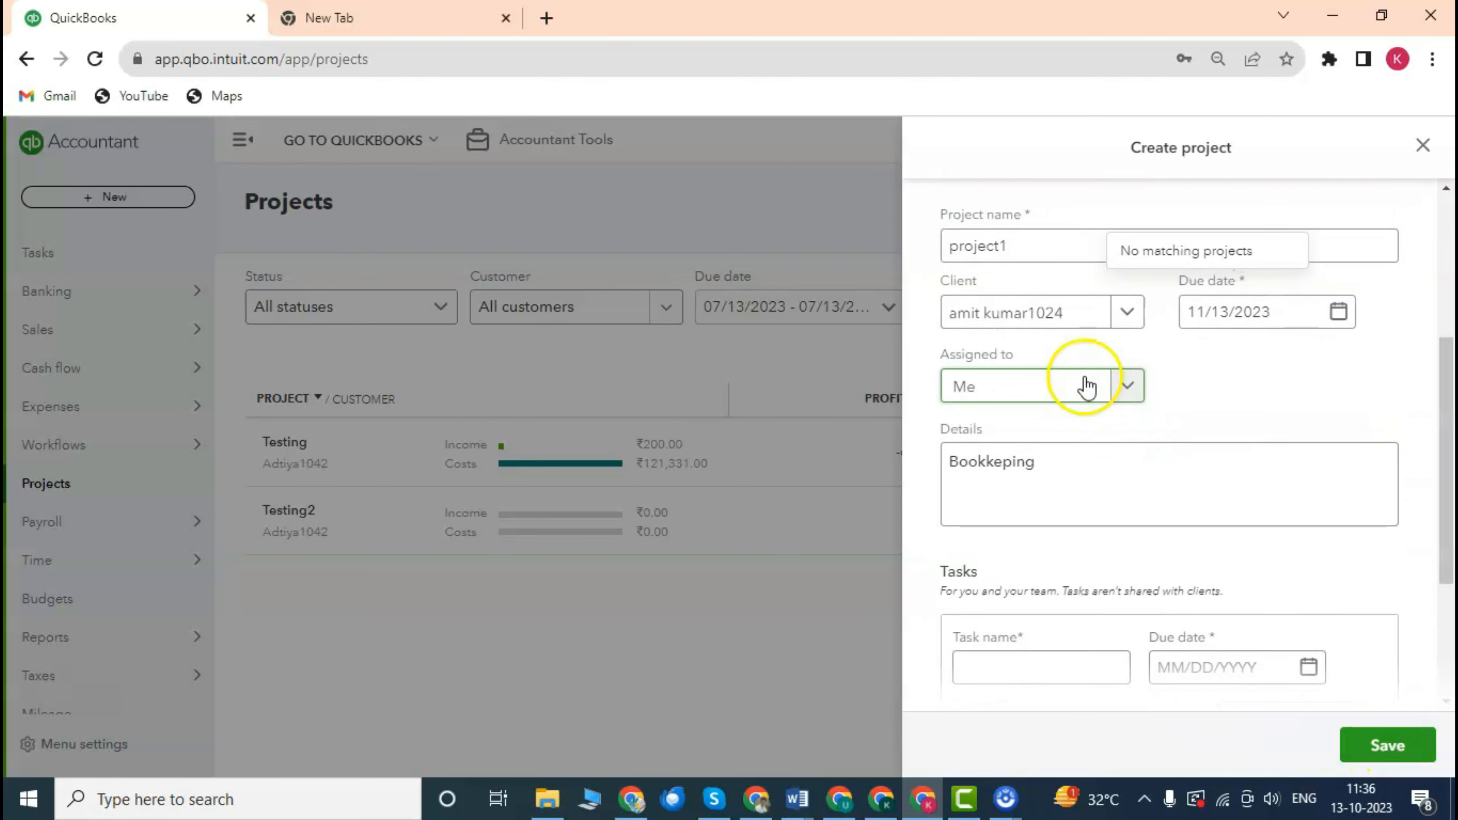
pyautogui.scroll(2, 1087, 388)
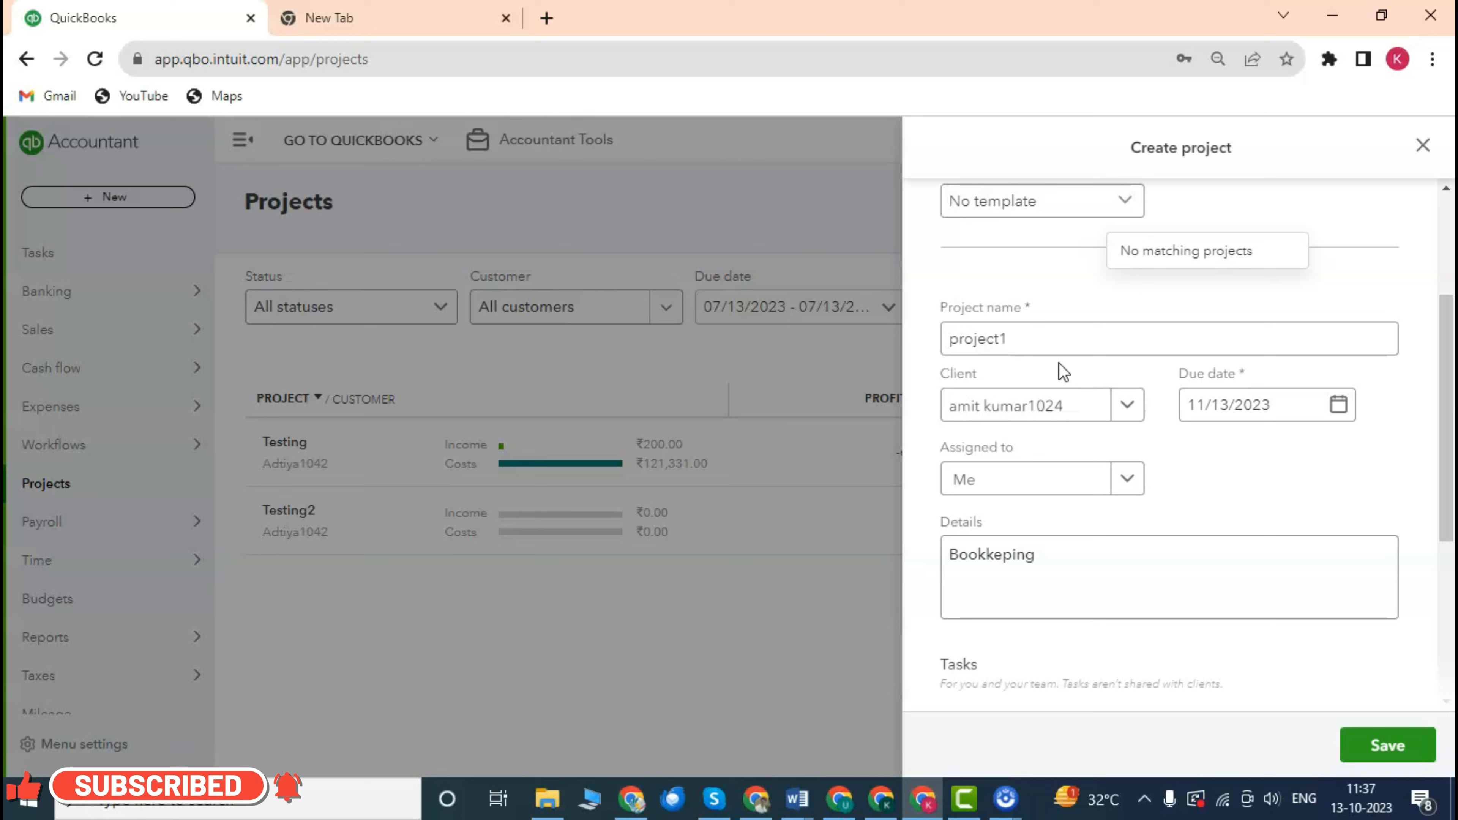
pyautogui.click(1396, 745)
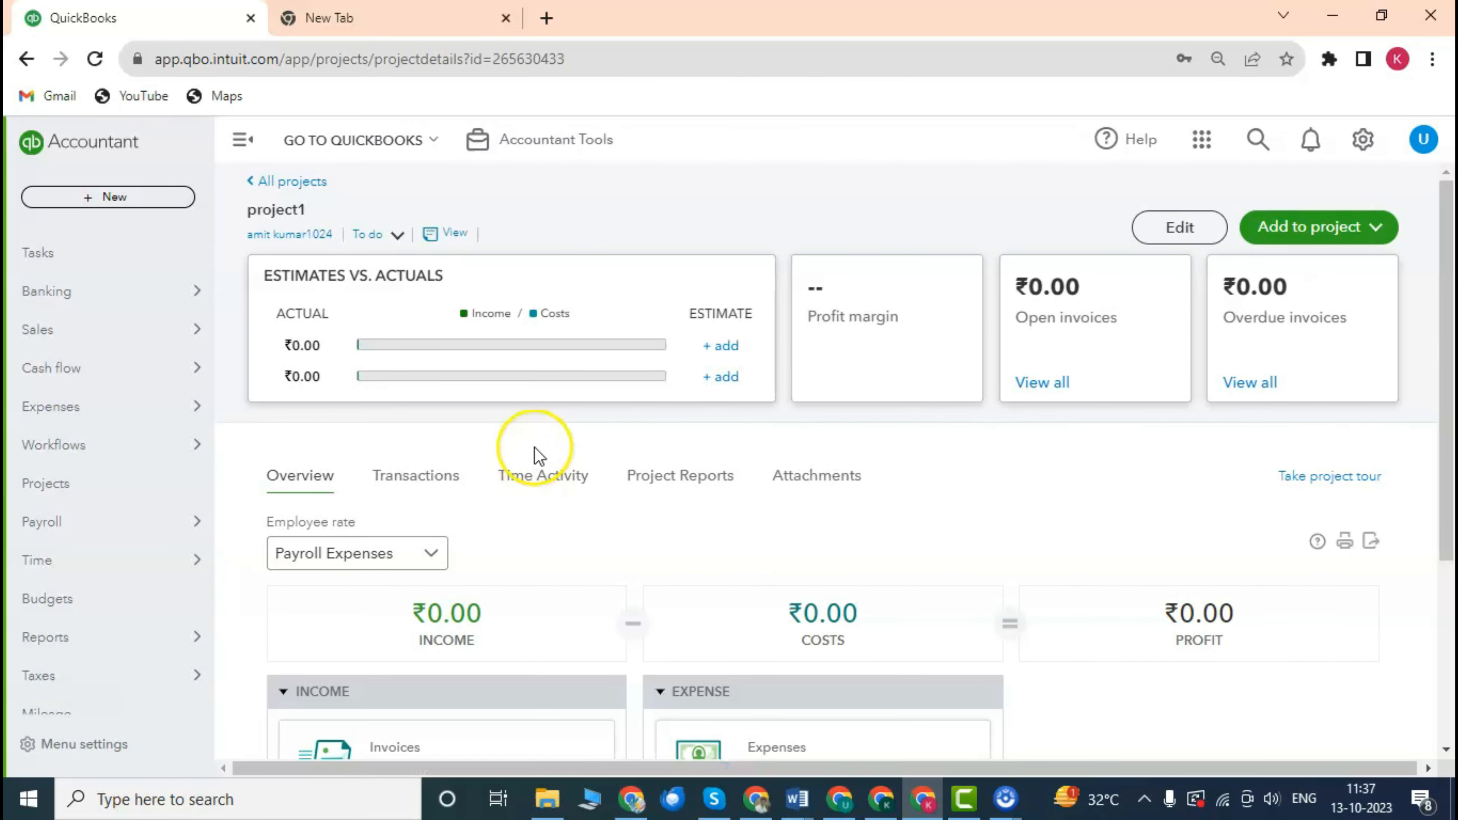
pyautogui.scroll(-5, 536, 447)
pyautogui.scroll(5, 539, 449)
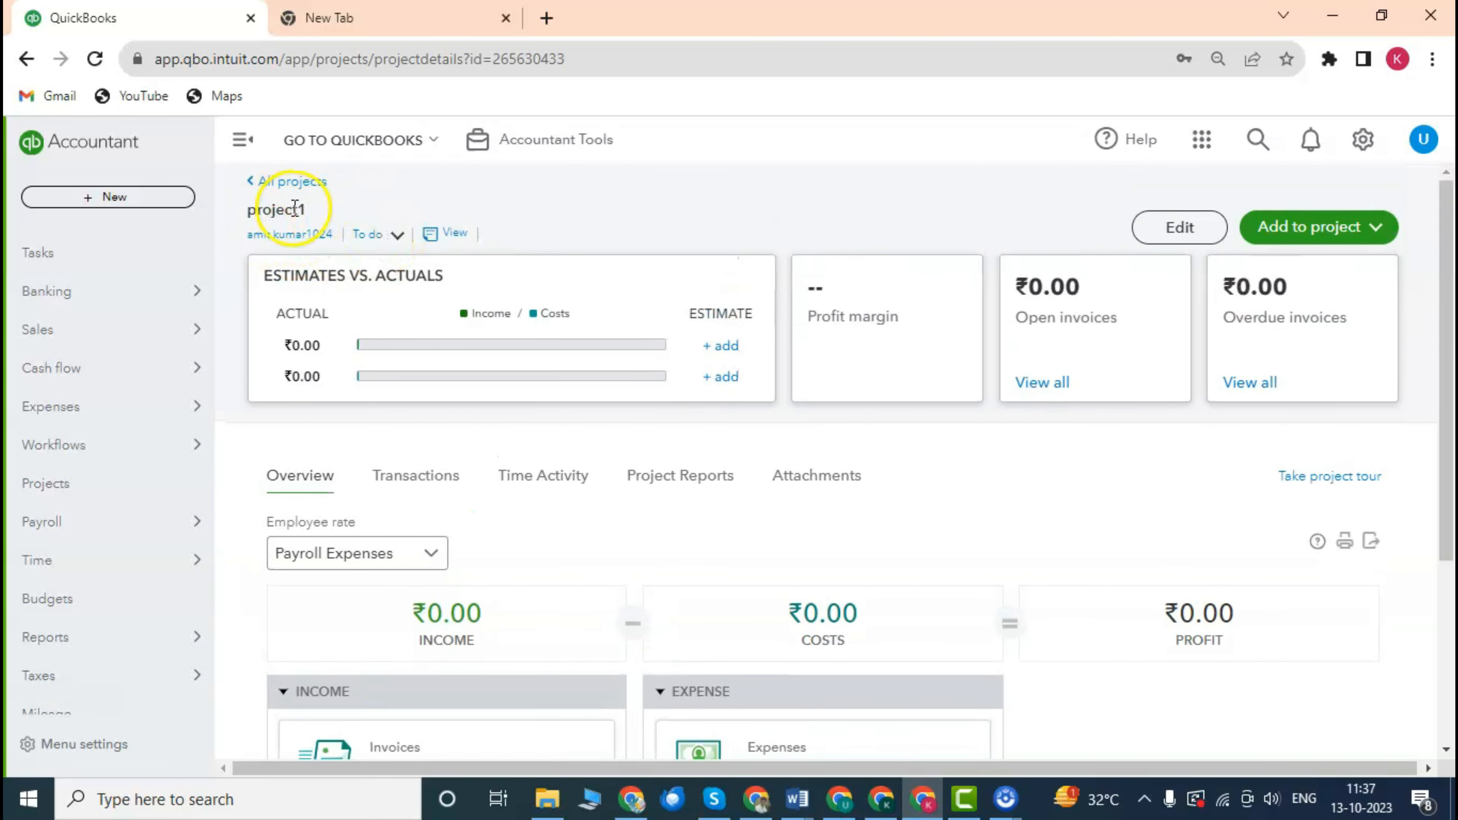
pyautogui.moveTo(256, 208); pyautogui.dragTo(310, 208)
pyautogui.scroll(-1, 332, 244)
pyautogui.scroll(1, 332, 244)
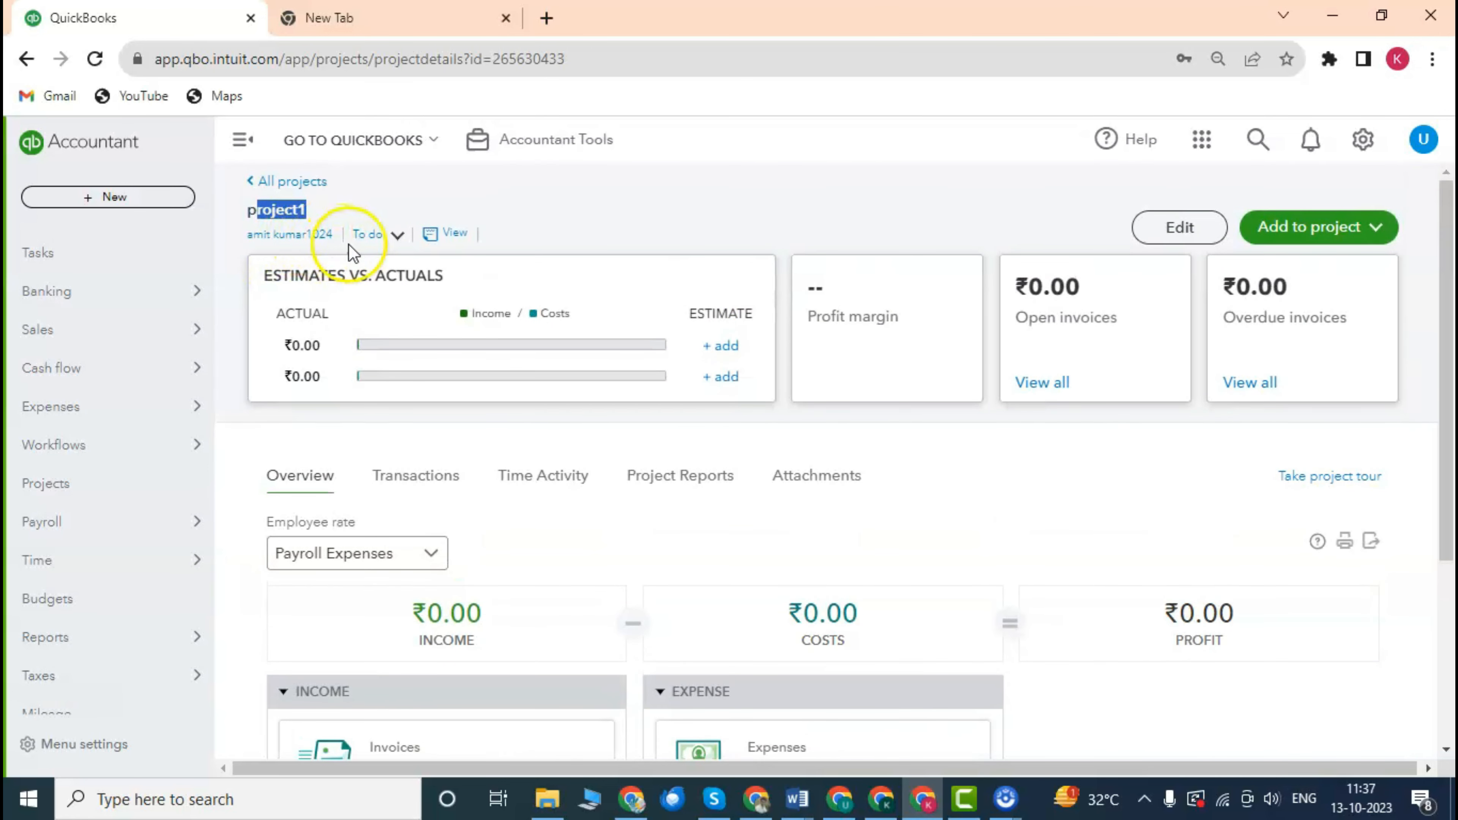
pyautogui.moveTo(522, 359)
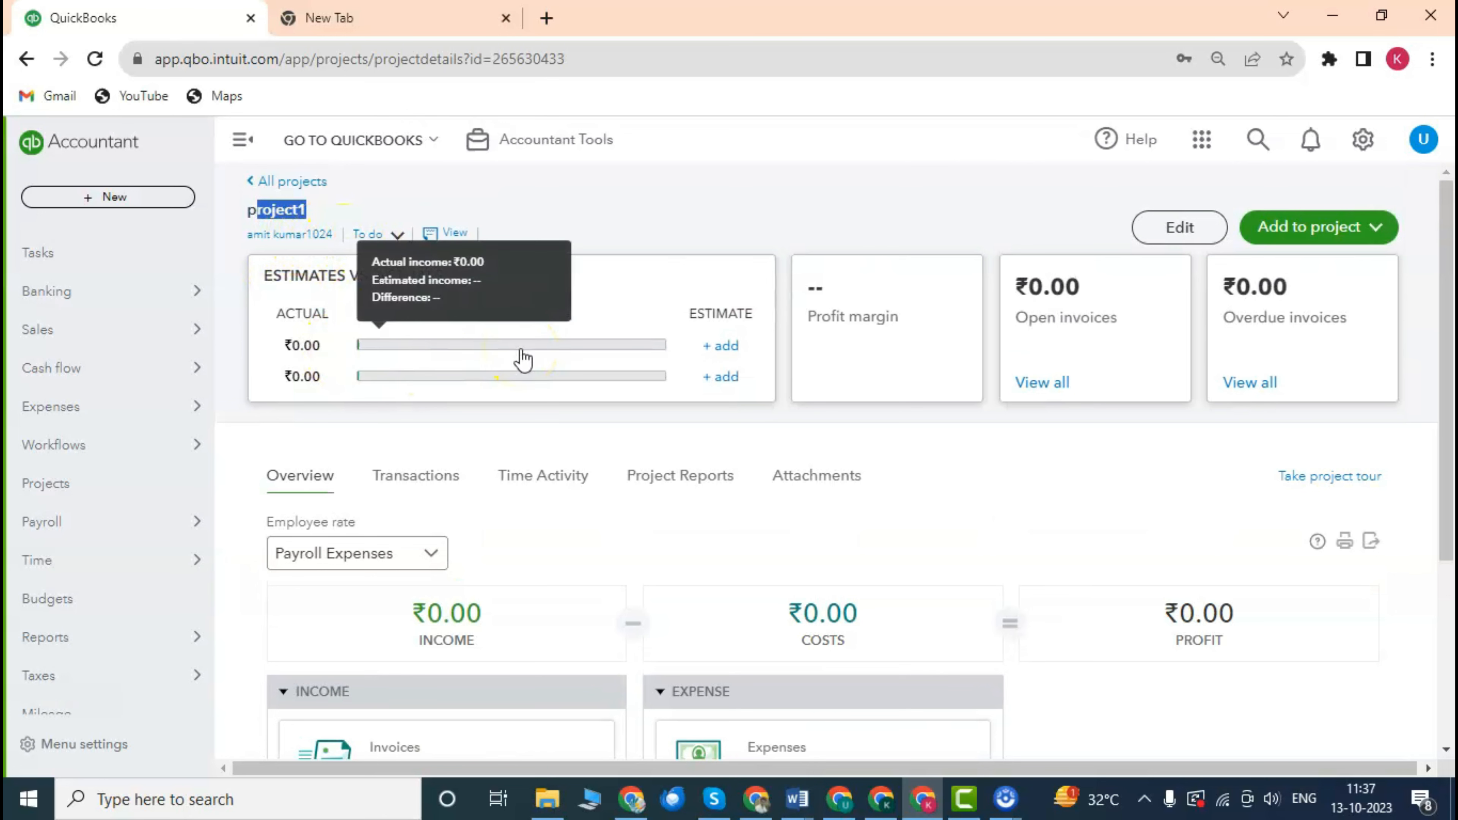
pyautogui.scroll(-1, 505, 349)
pyautogui.scroll(1, 401, 343)
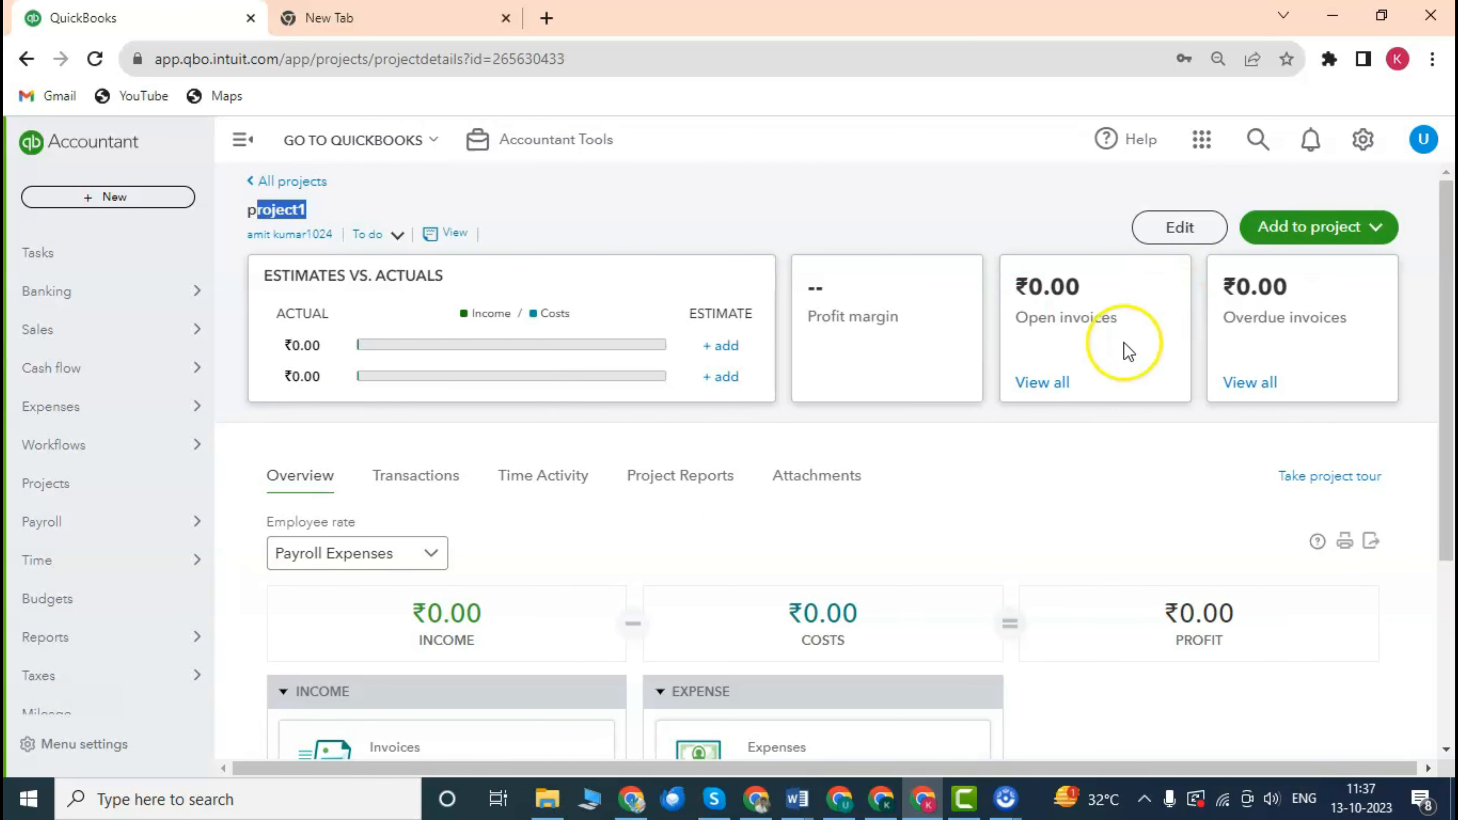
pyautogui.moveTo(1020, 286); pyautogui.dragTo(1027, 318)
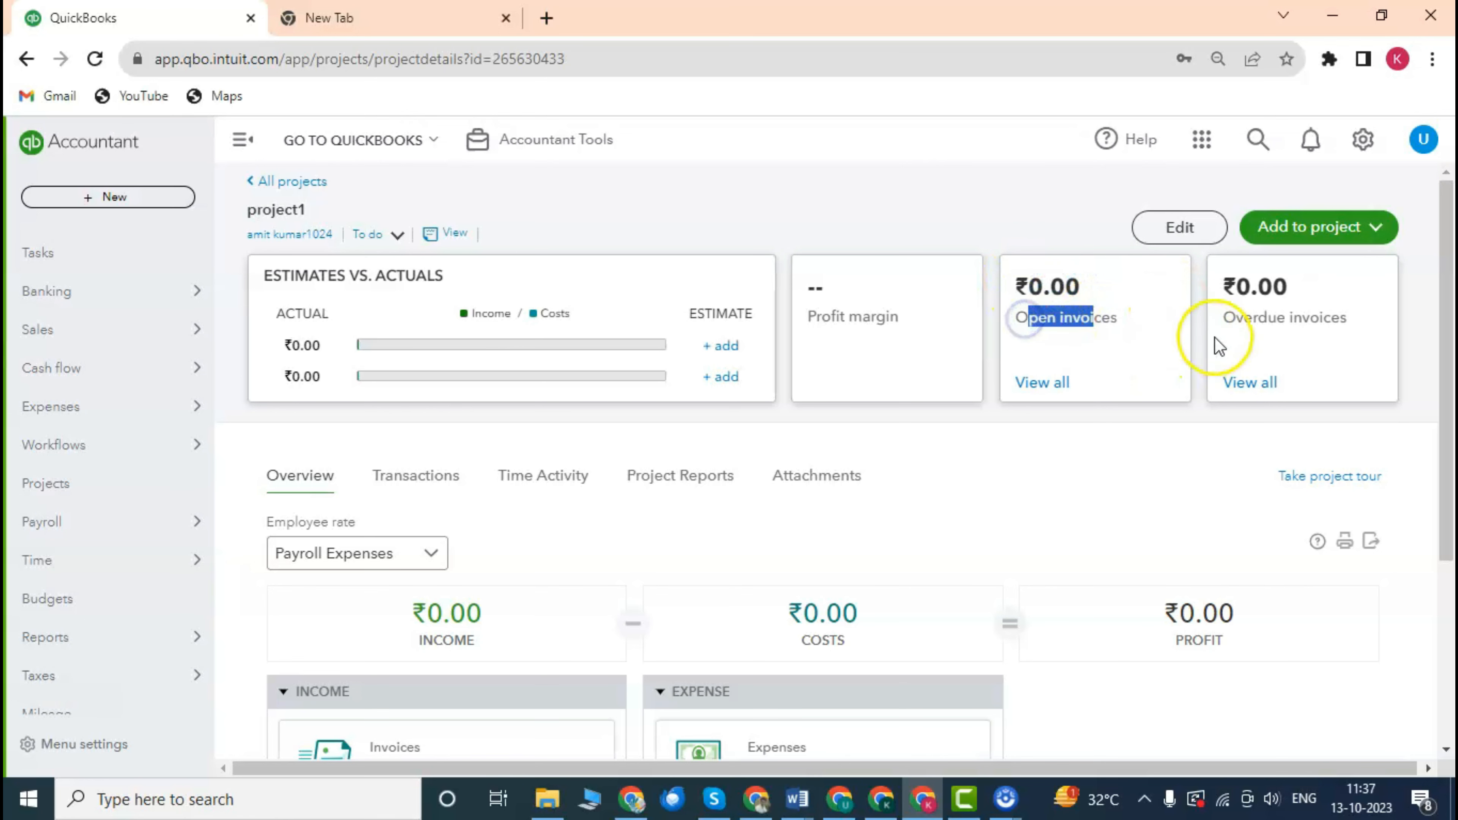
pyautogui.moveTo(1231, 327); pyautogui.dragTo(1320, 322)
pyautogui.scroll(-1, 794, 375)
pyautogui.scroll(-3, 794, 375)
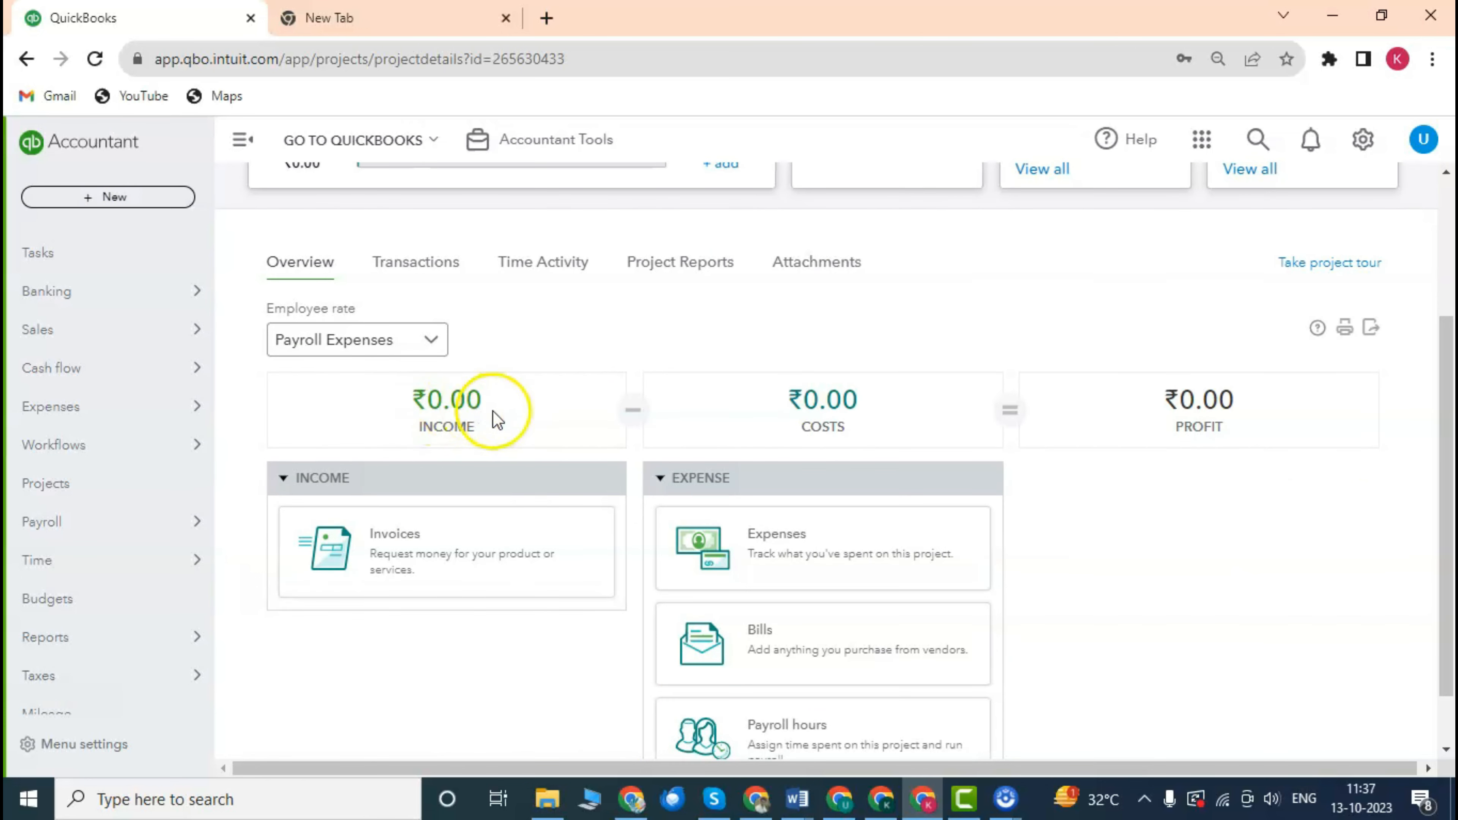
pyautogui.scroll(-1, 521, 423)
pyautogui.scroll(4, 547, 427)
pyautogui.scroll(-3, 597, 437)
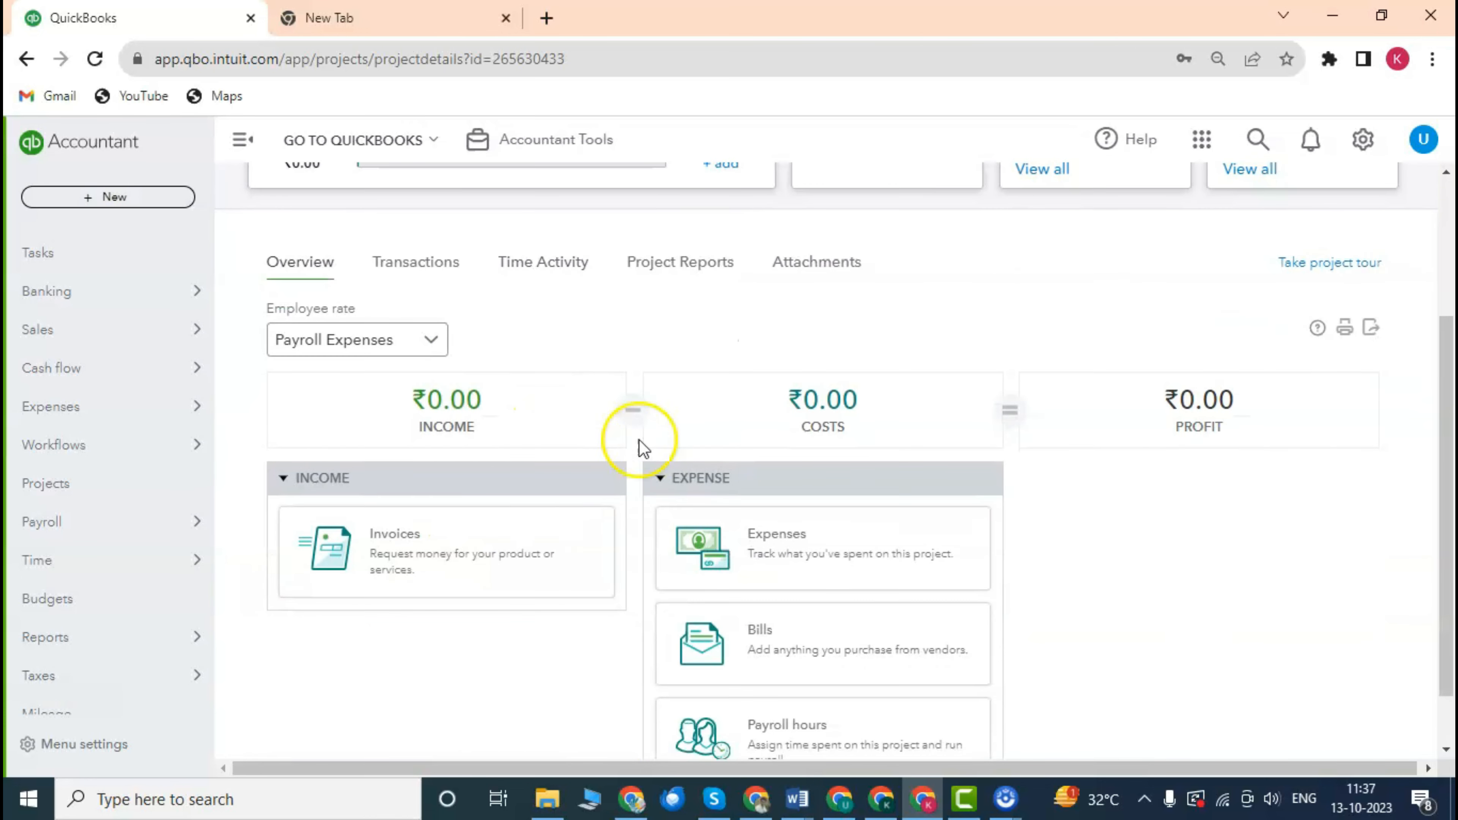
pyautogui.scroll(-1, 768, 479)
pyautogui.scroll(3, 821, 477)
pyautogui.scroll(-3, 784, 454)
pyautogui.scroll(2, 746, 428)
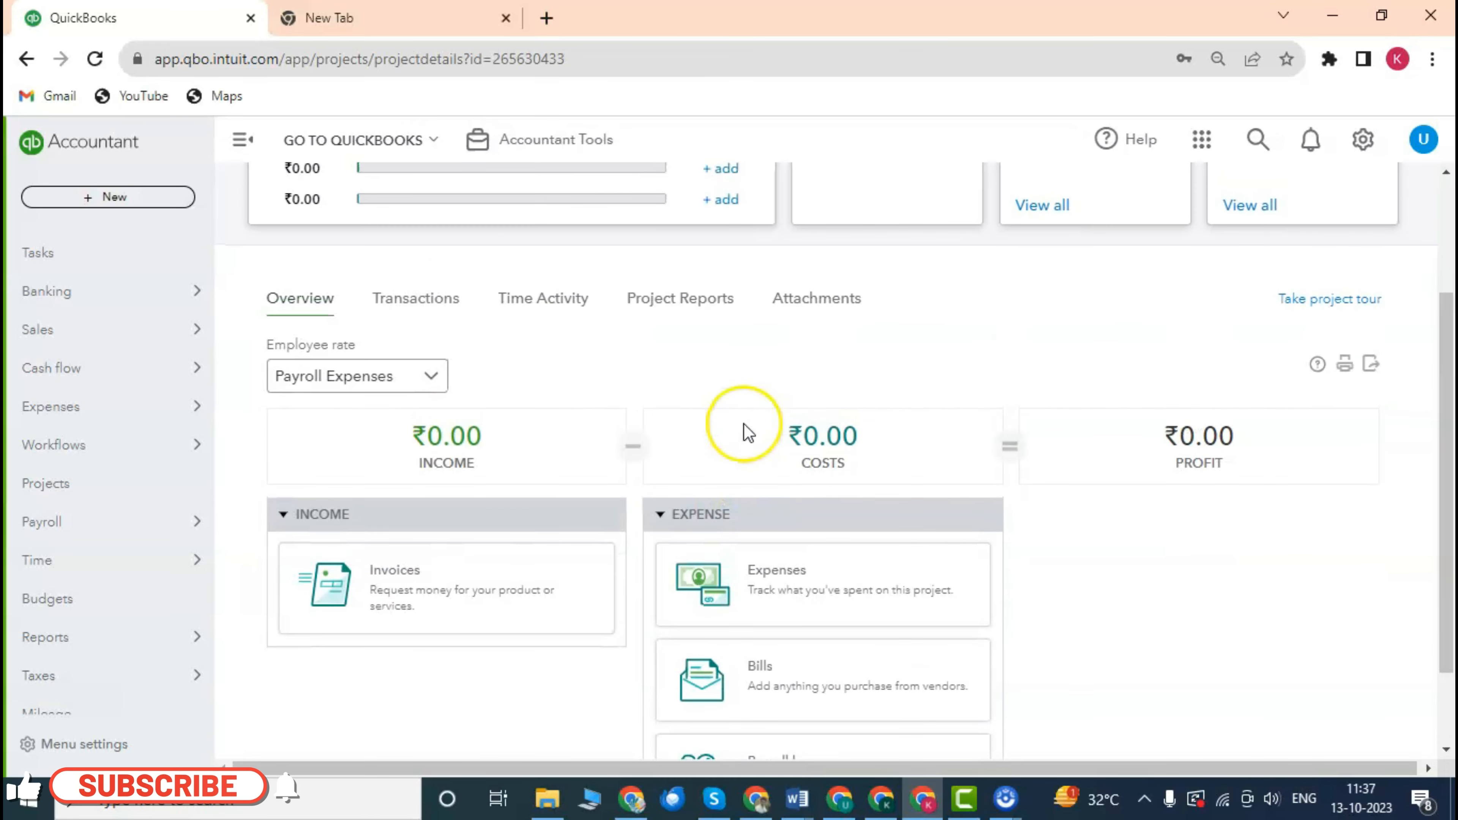
pyautogui.scroll(3, 744, 428)
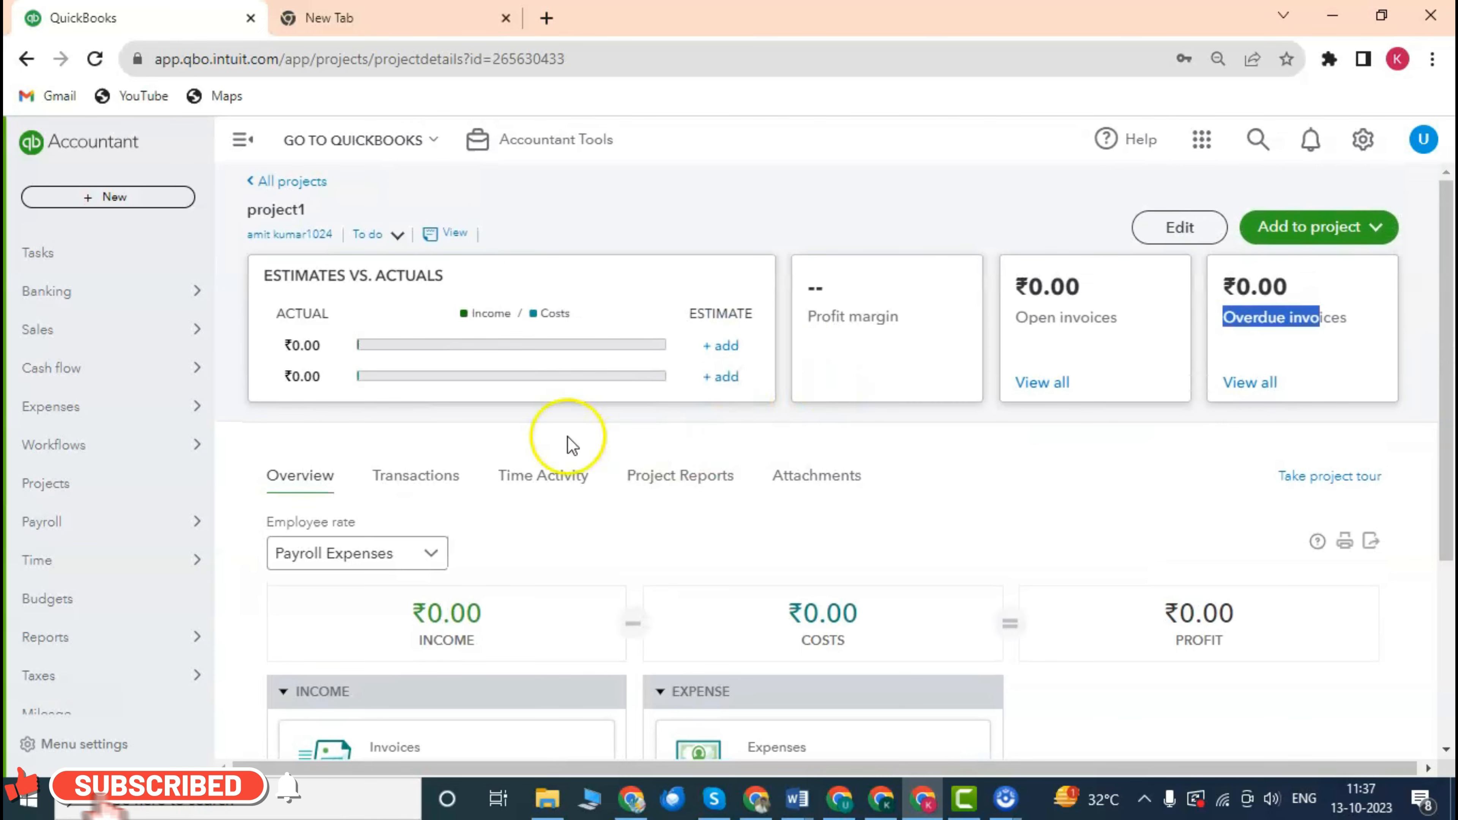
pyautogui.scroll(-4, 726, 423)
pyautogui.scroll(3, 667, 414)
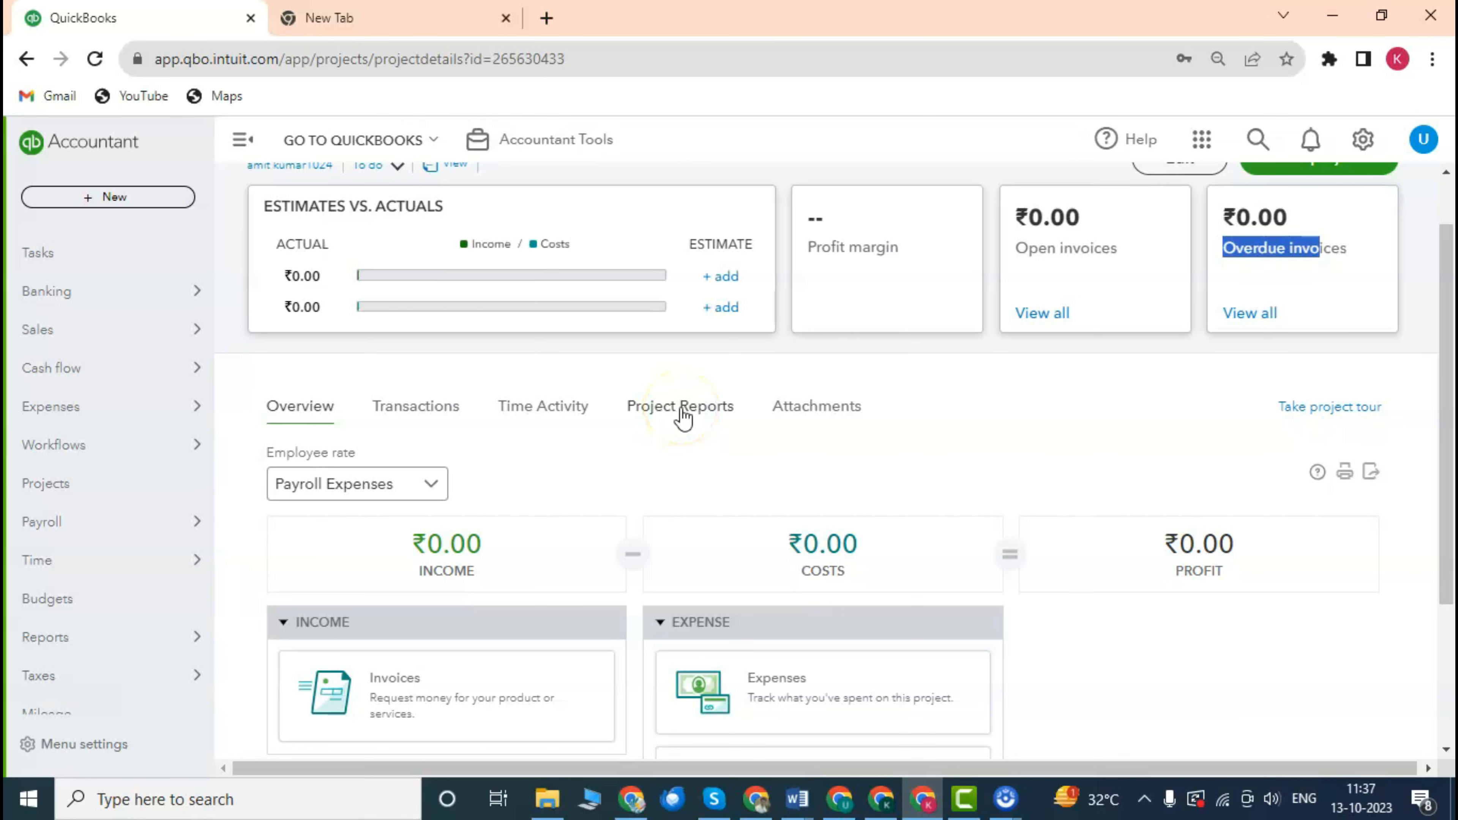
pyautogui.scroll(1, 683, 418)
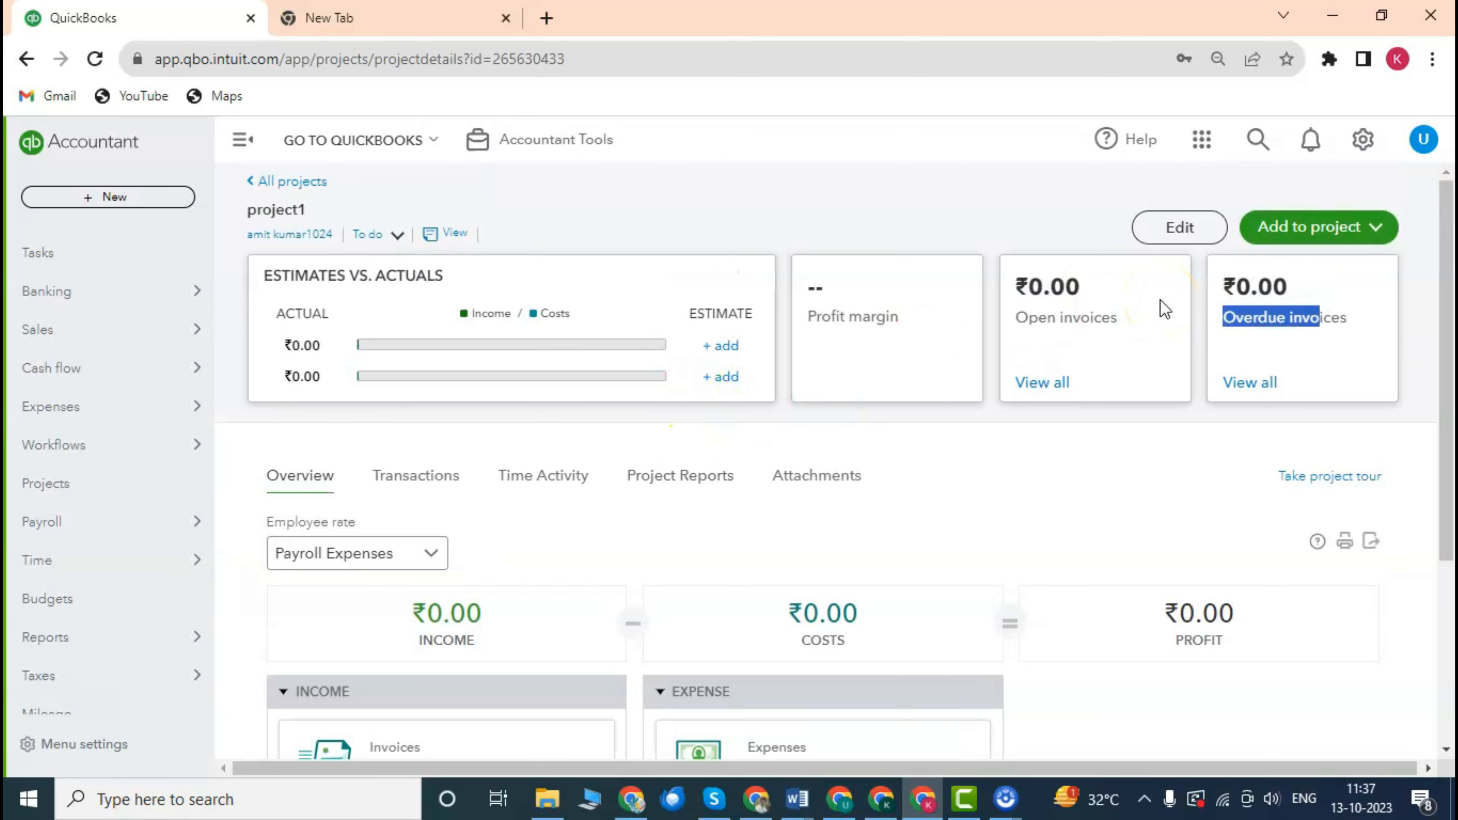
# Dismiss the Add to project list and return to the All projects list.
pyautogui.click(1303, 230)
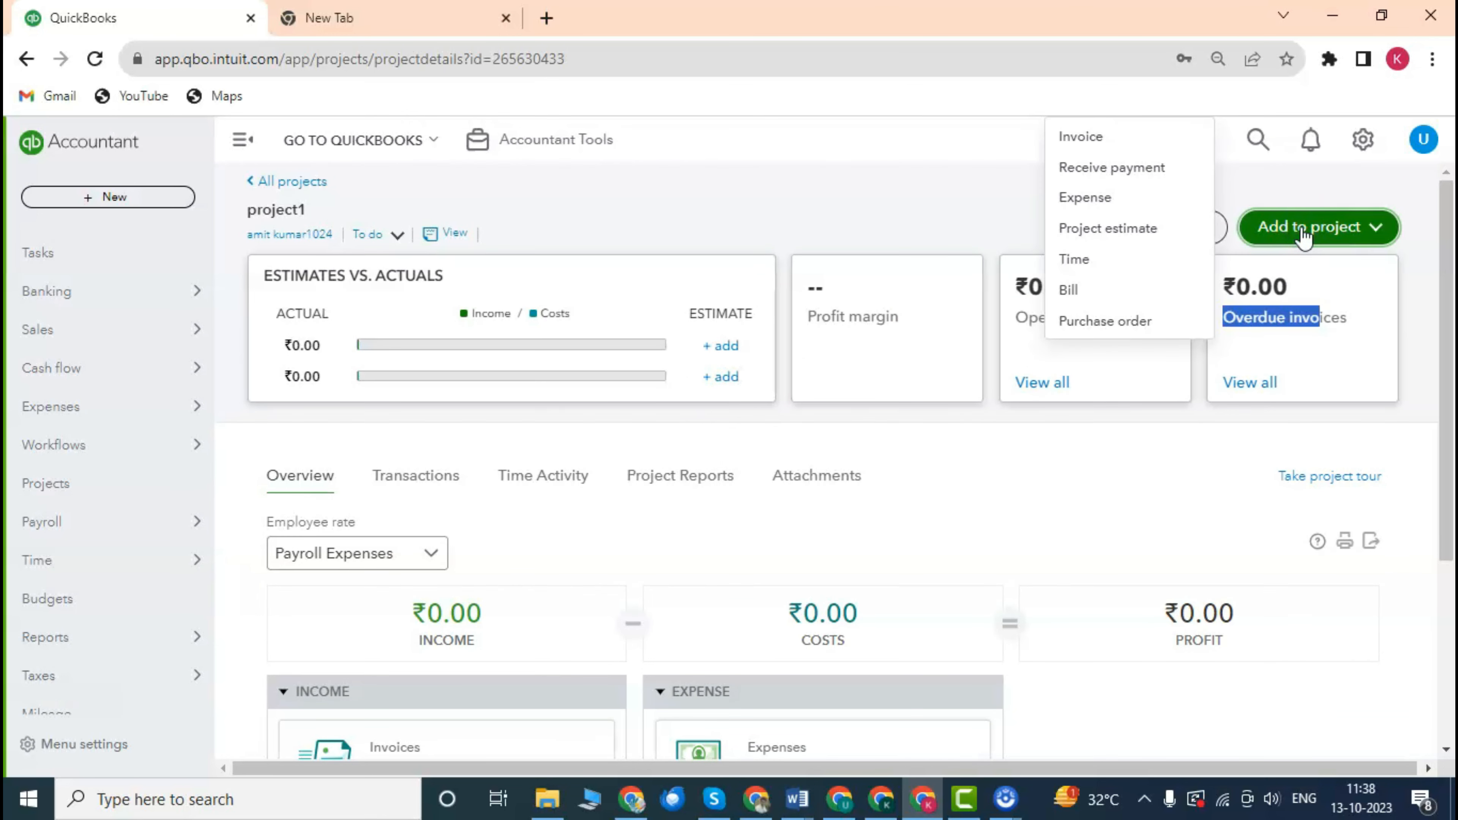
pyautogui.click(772, 202)
pyautogui.click(284, 181)
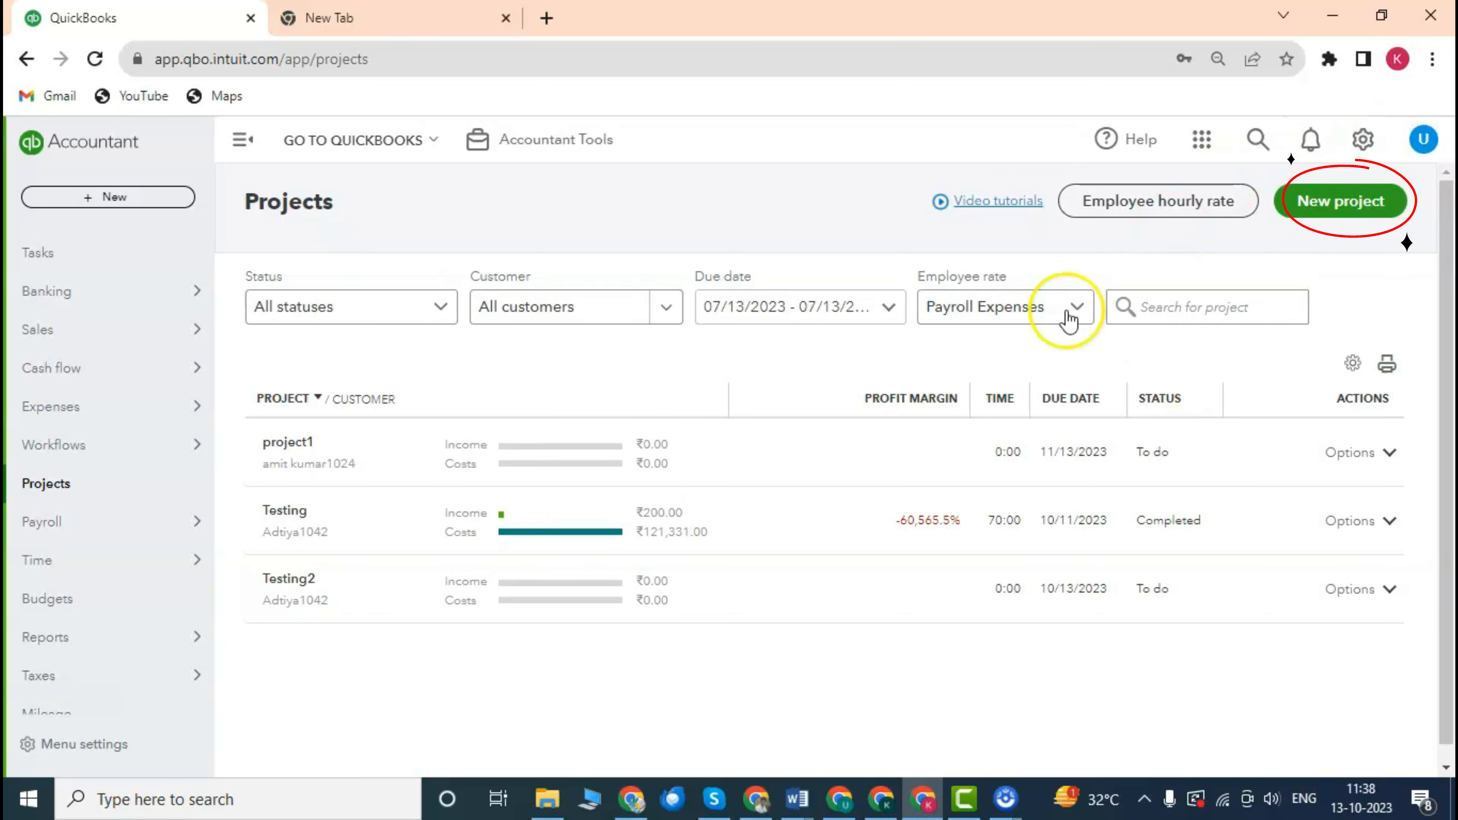
# Start project2 and pick its existing client from the Client list.
pyautogui.click(1344, 207)
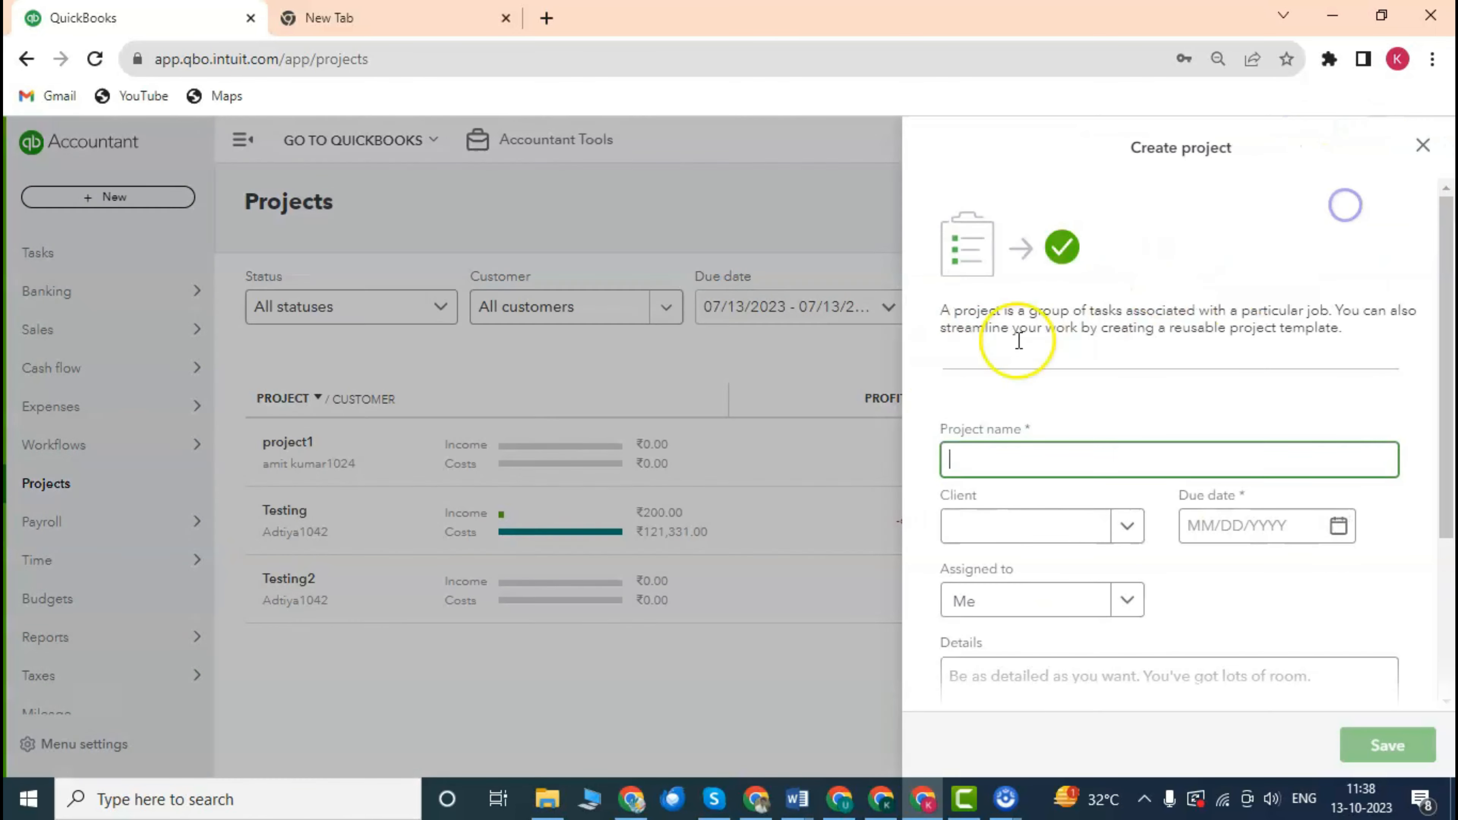
pyautogui.scroll(-2, 1110, 383)
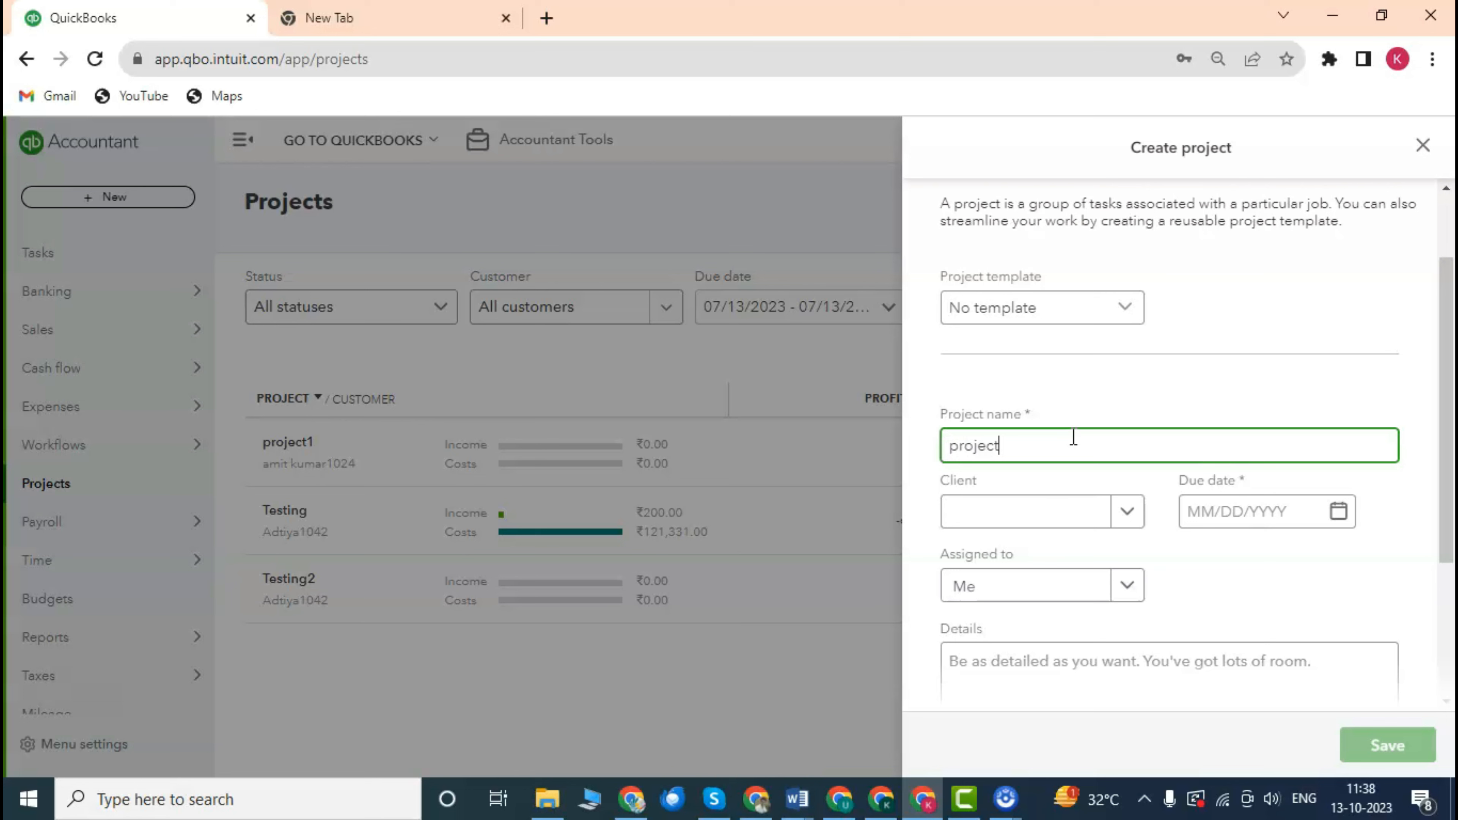
pyautogui.scroll(-2, 1108, 431)
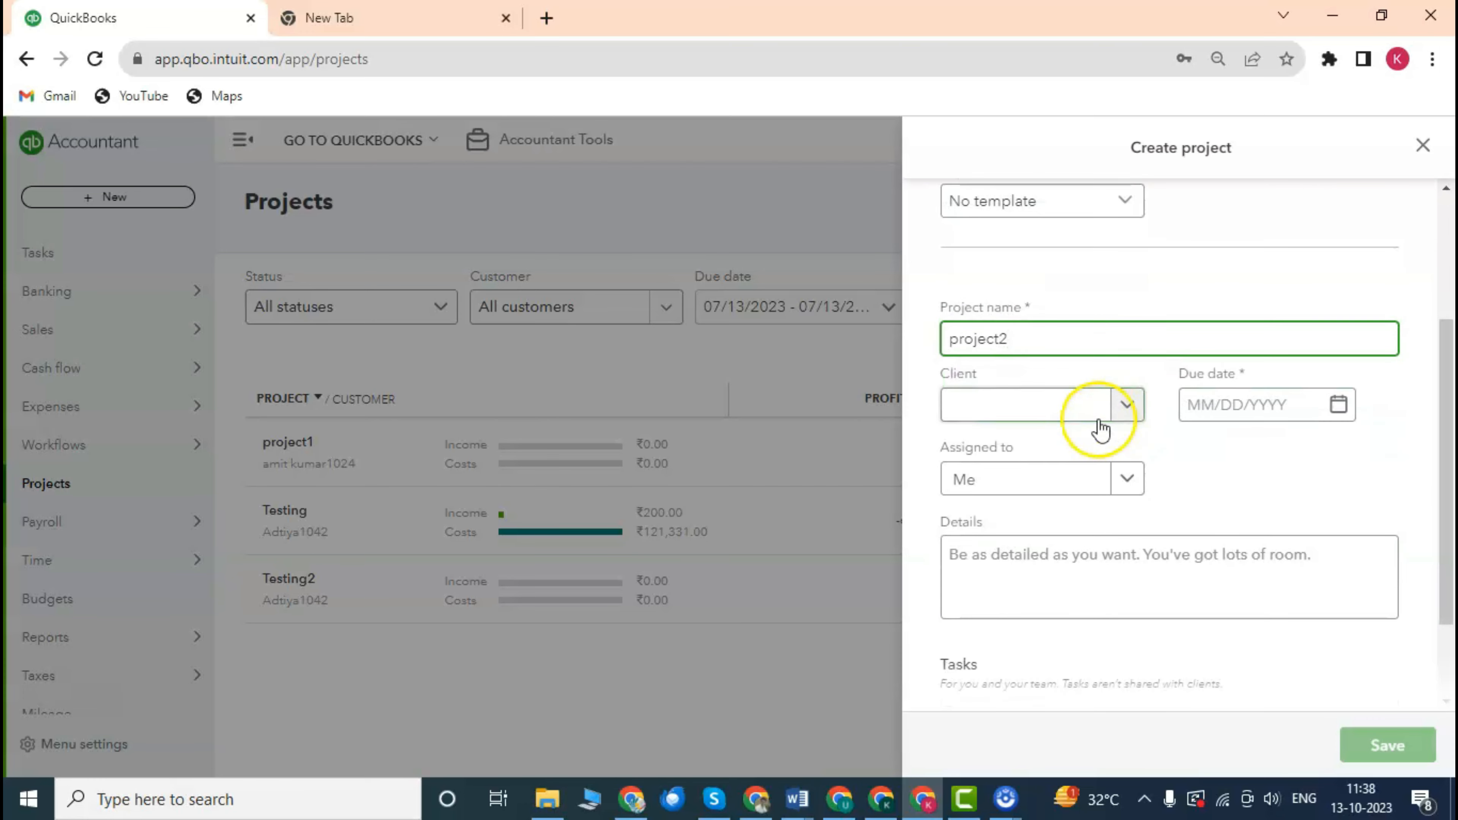
pyautogui.click(1116, 408)
pyautogui.scroll(-5, 1130, 598)
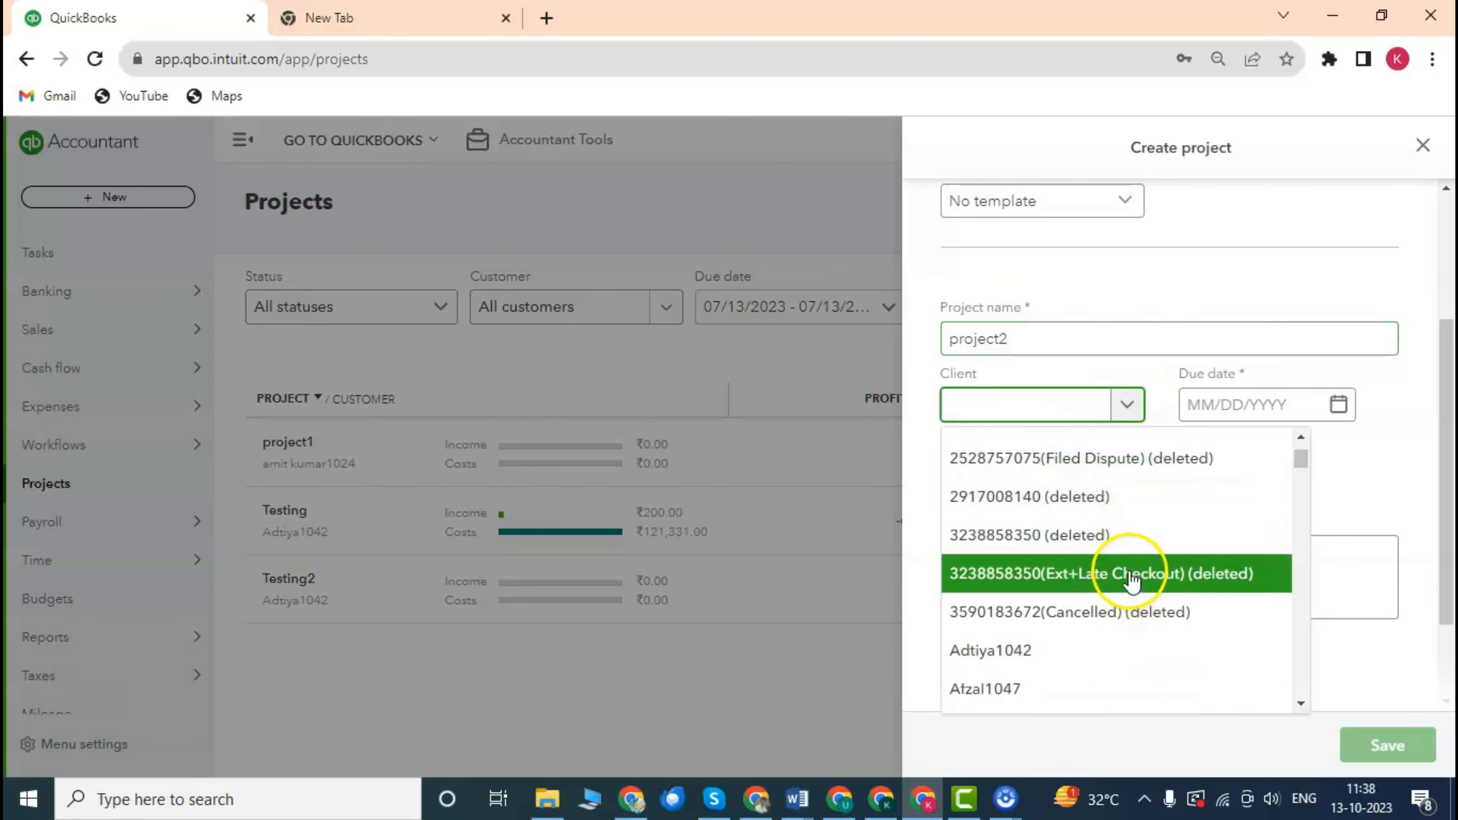
pyautogui.scroll(-2, 1057, 566)
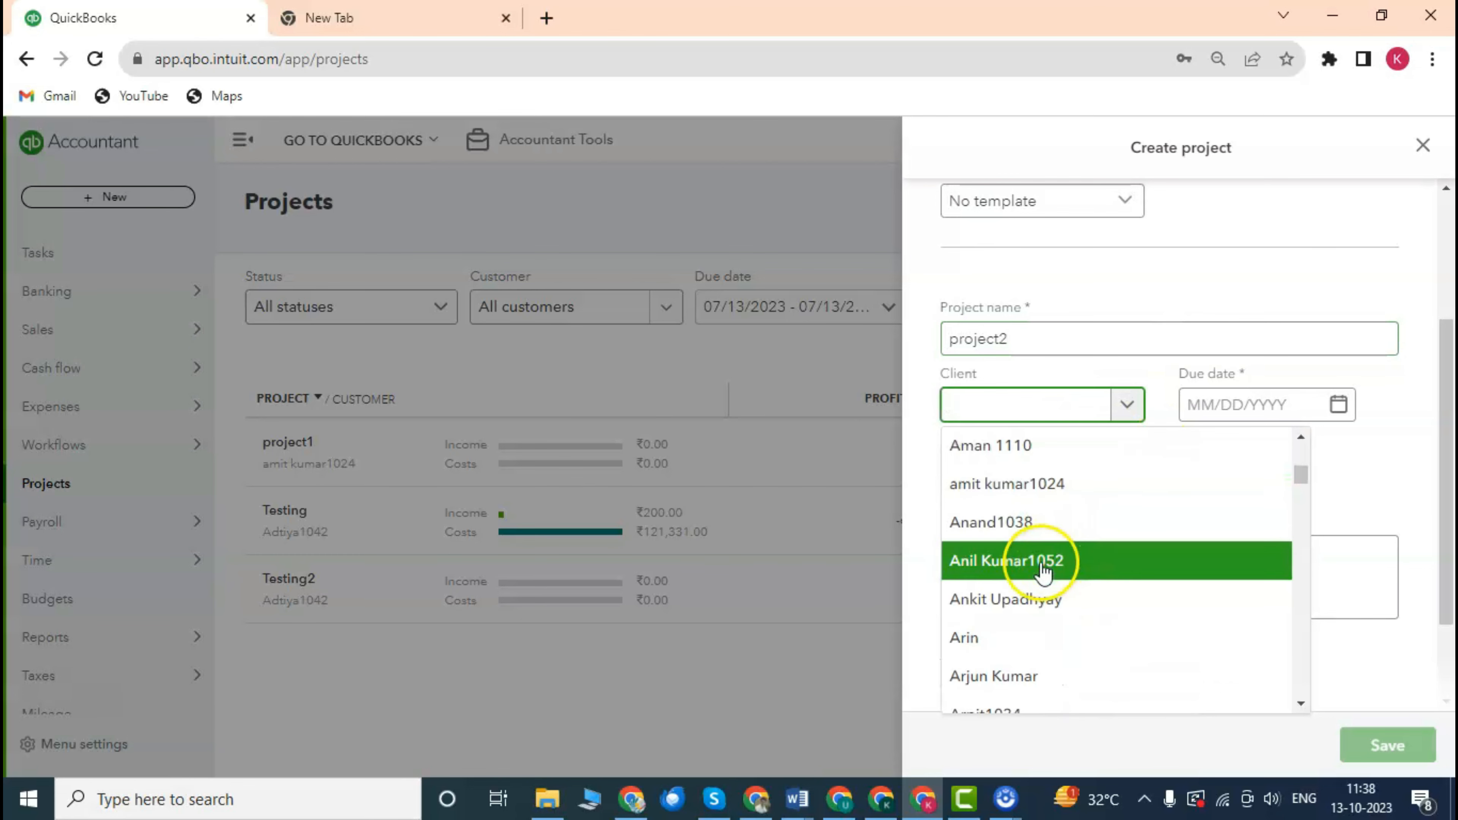
pyautogui.scroll(-5, 1064, 569)
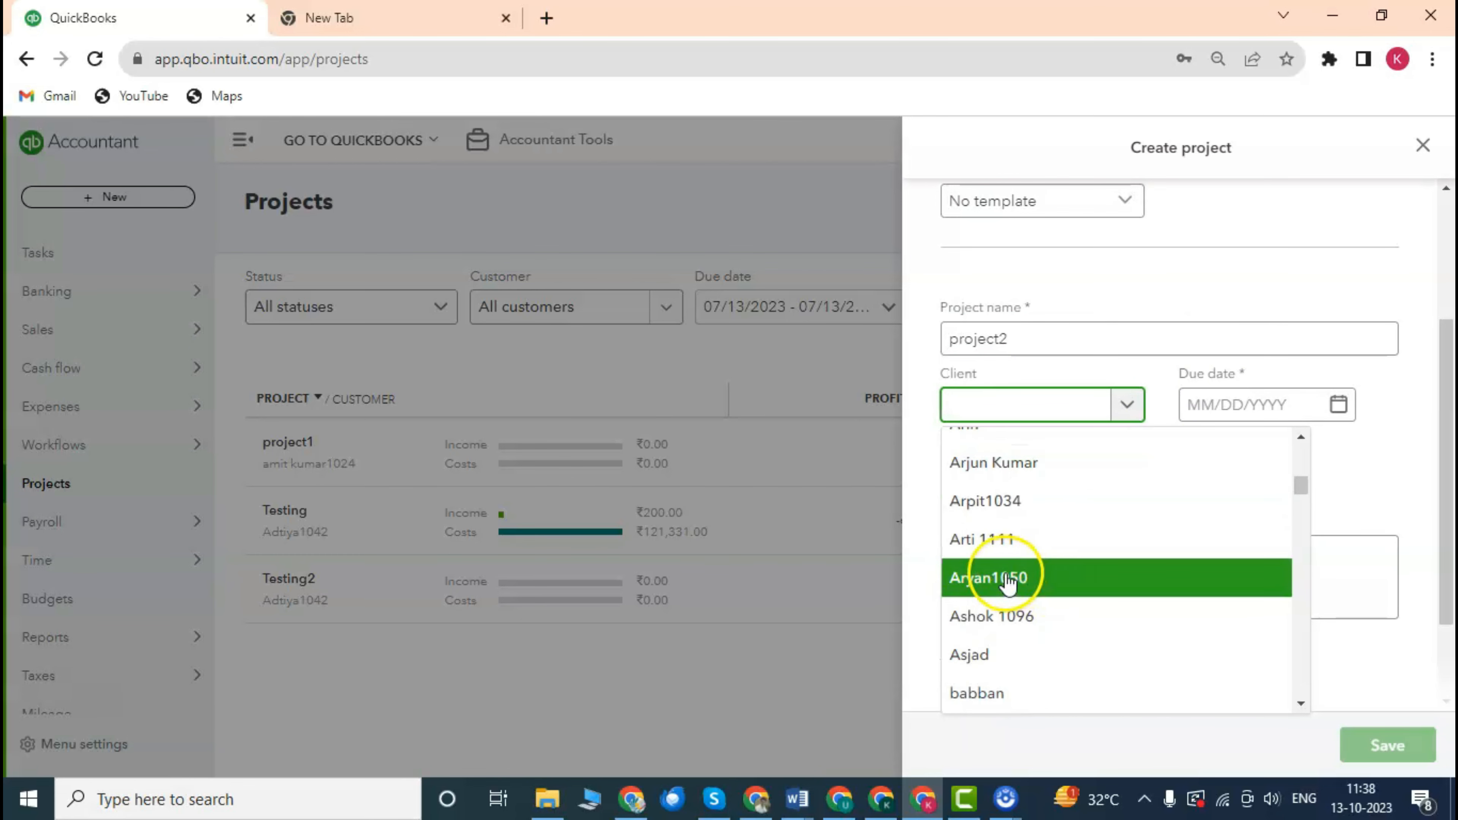
pyautogui.scroll(2, 1056, 568)
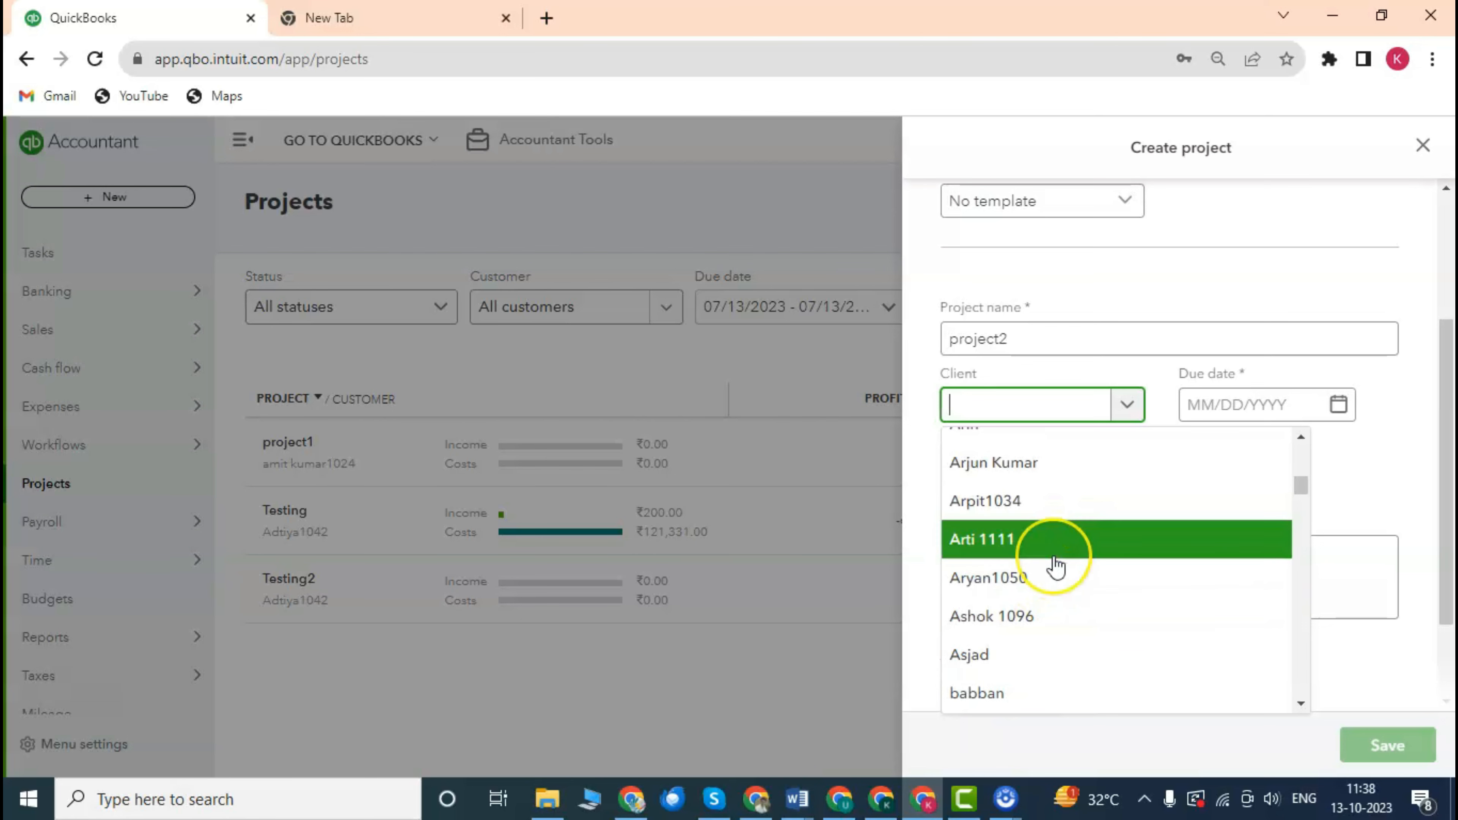
pyautogui.scroll(5, 1056, 568)
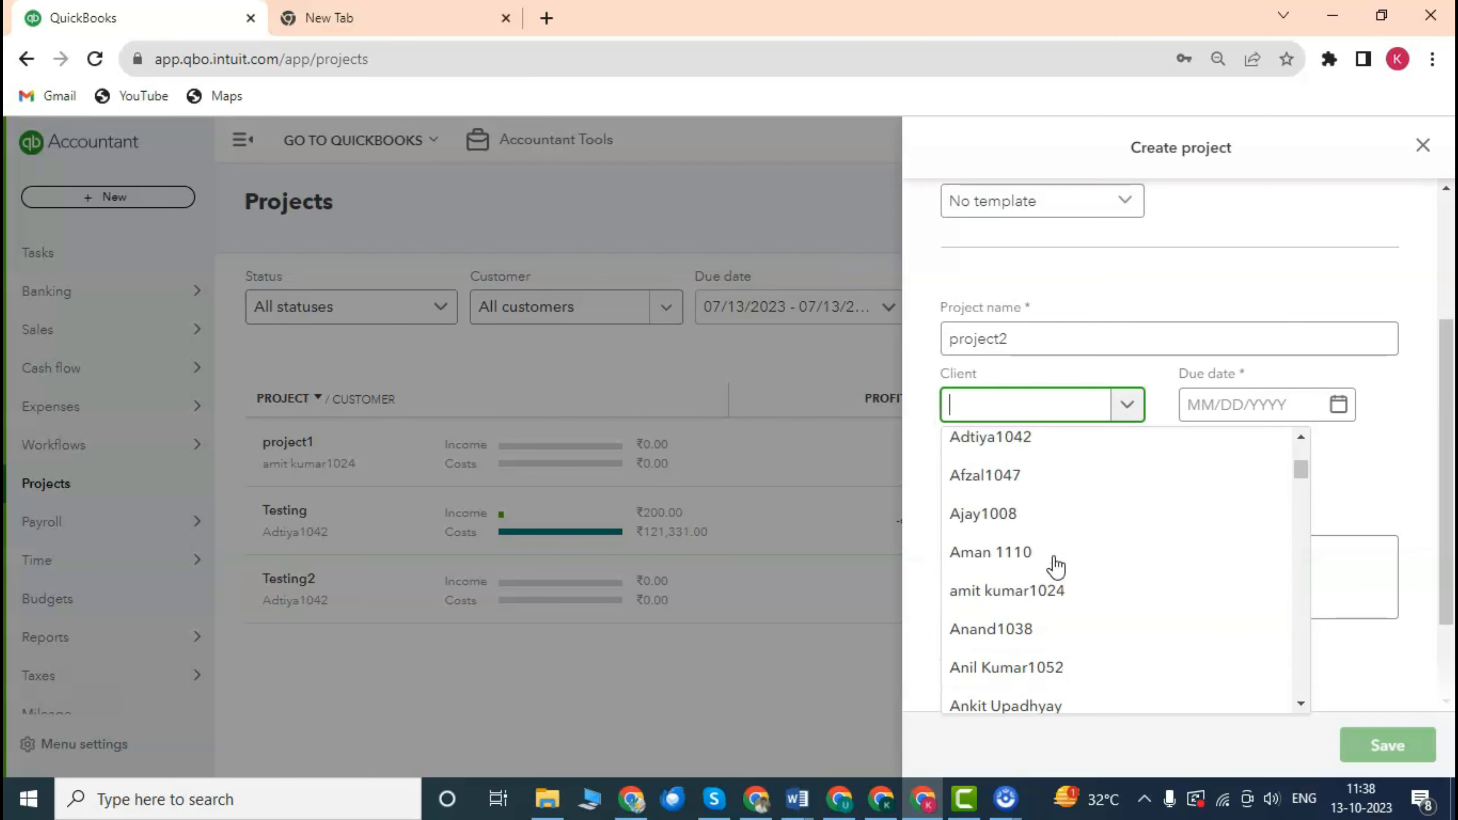
pyautogui.click(1055, 593)
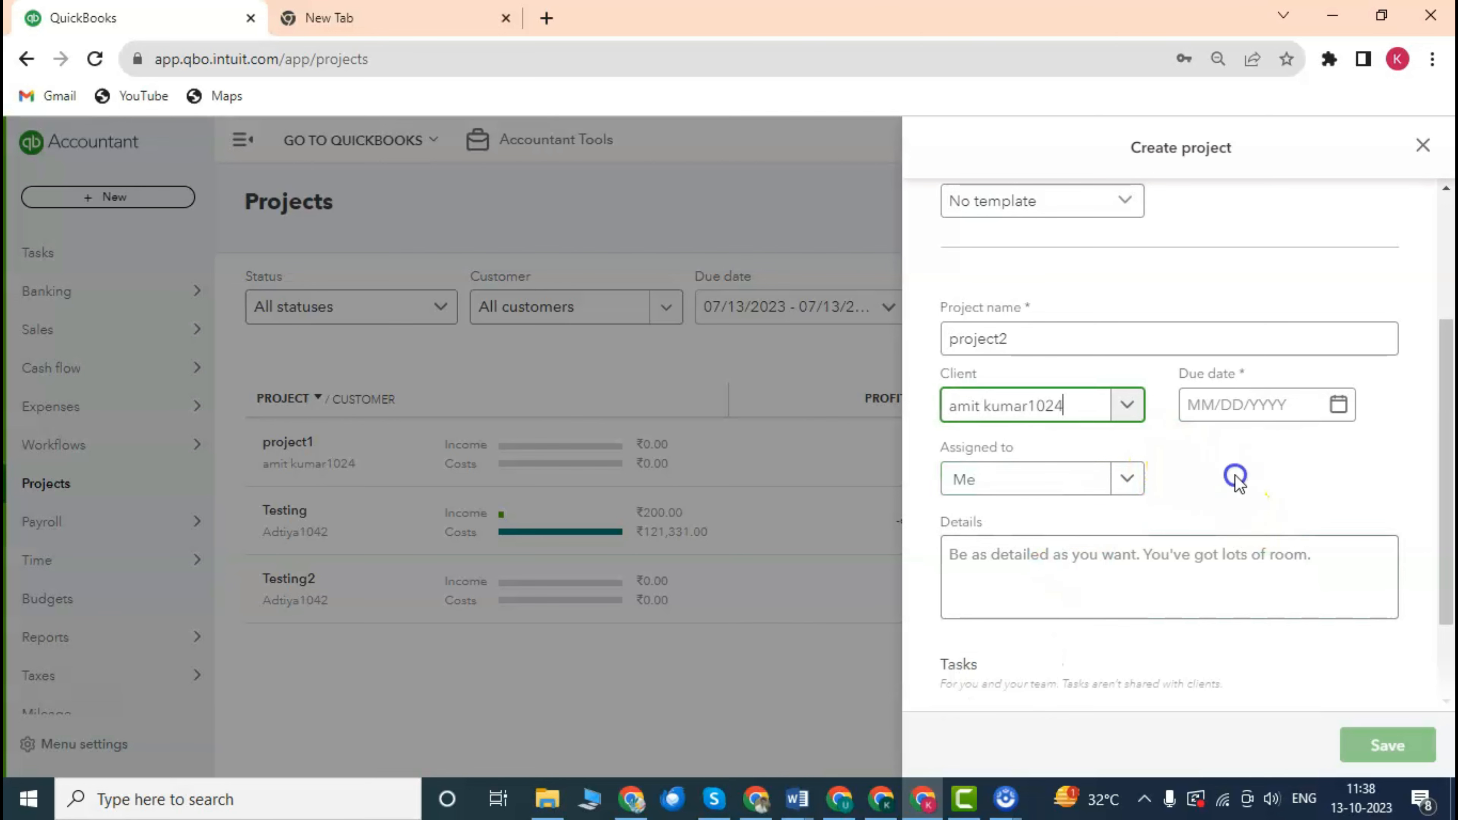
# Keep project2 assigned to Me.
pyautogui.click(1126, 479)
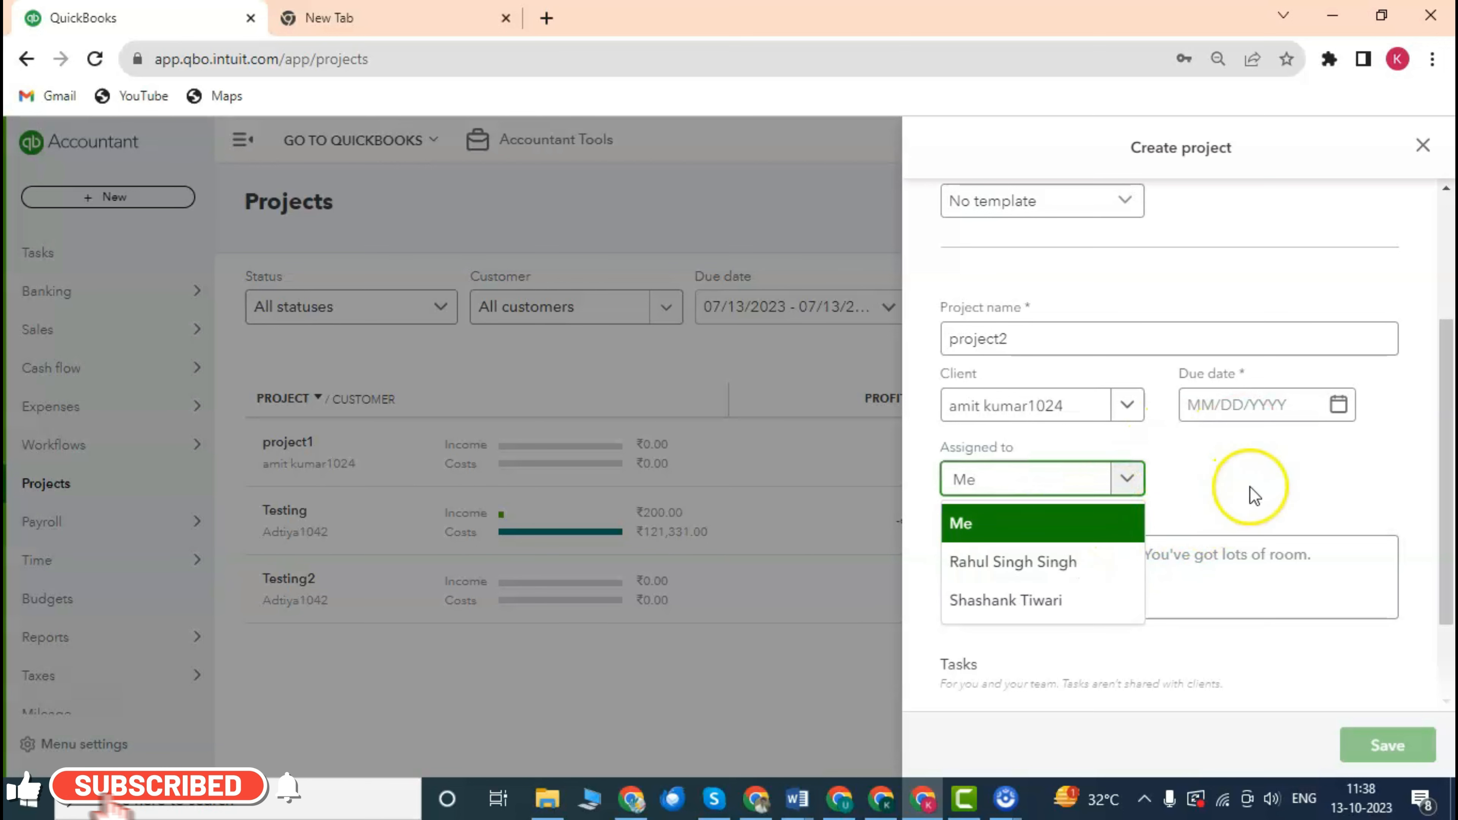
pyautogui.click(1239, 472)
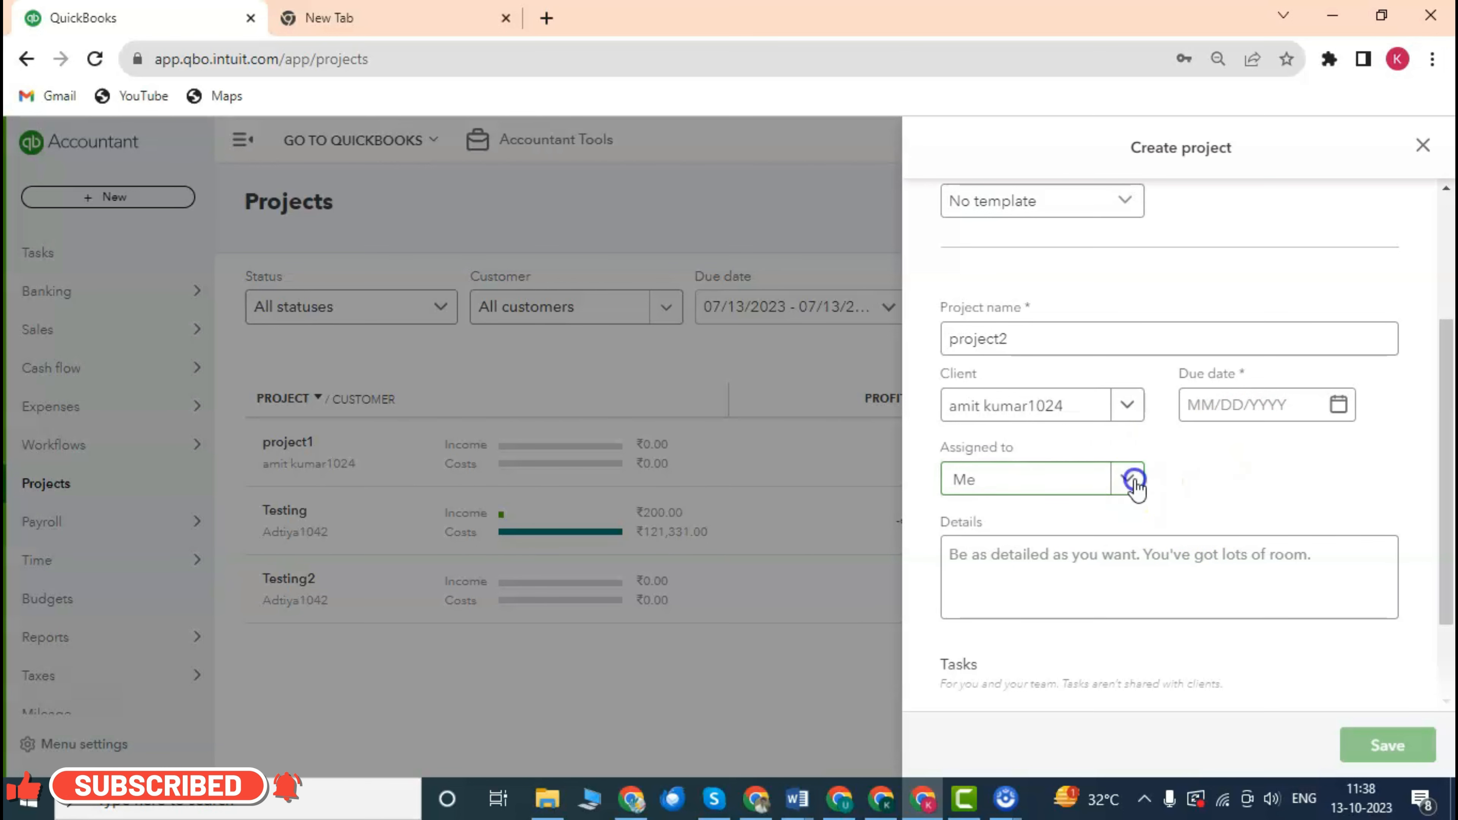
pyautogui.click(1135, 482)
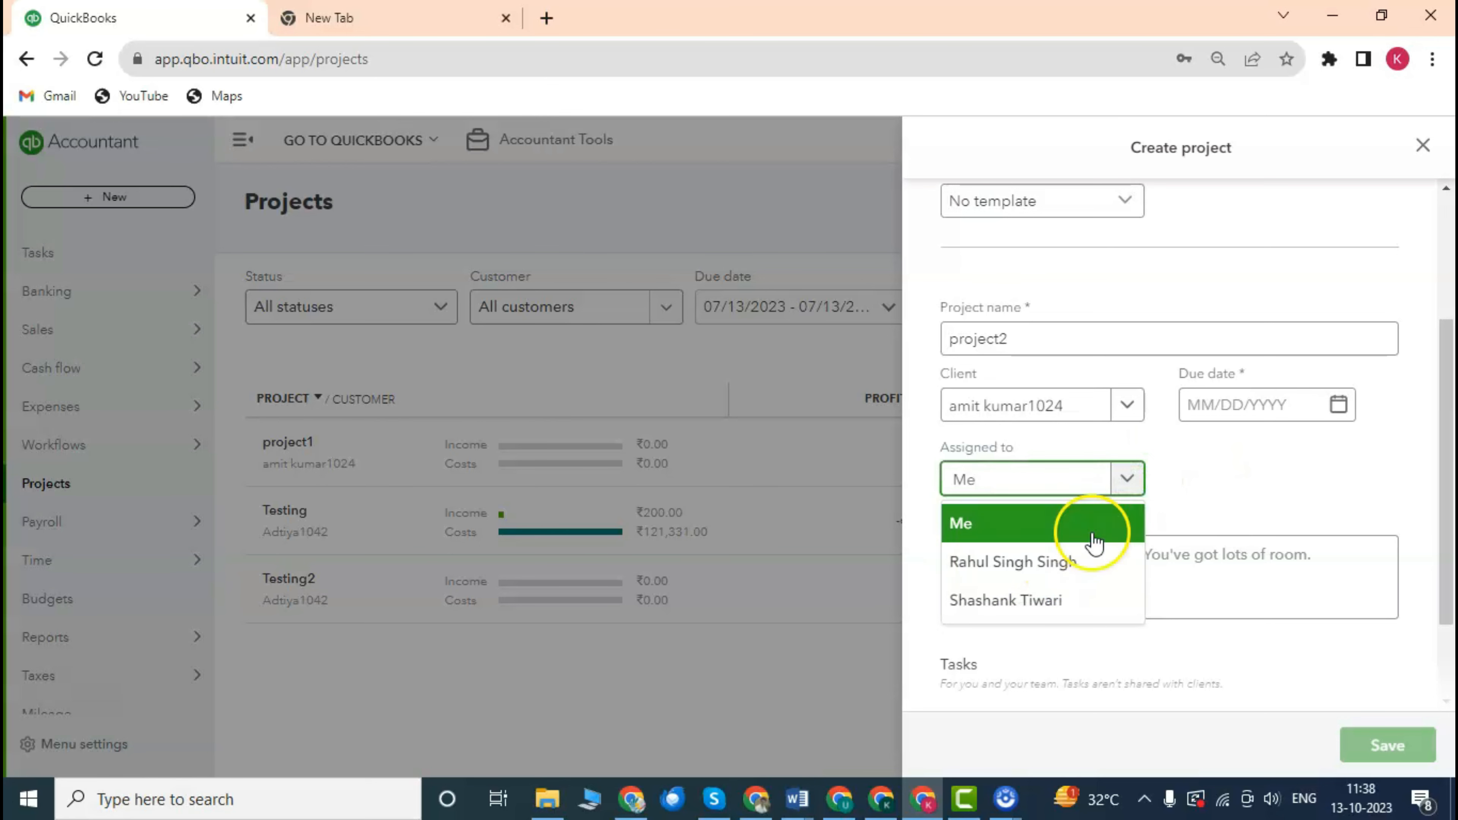
pyautogui.click(1232, 472)
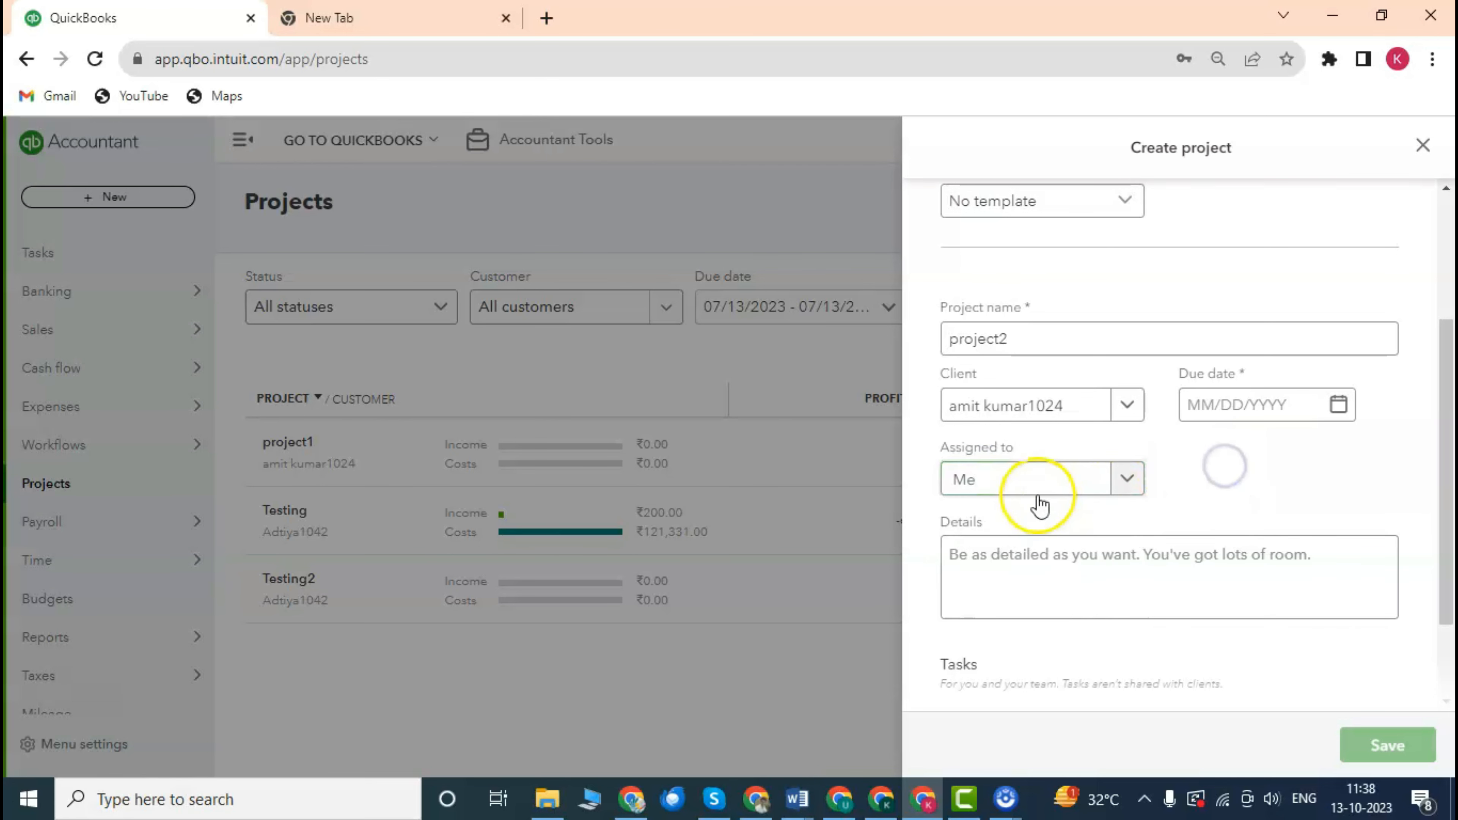
pyautogui.scroll(-2, 1062, 491)
pyautogui.scroll(2, 1065, 493)
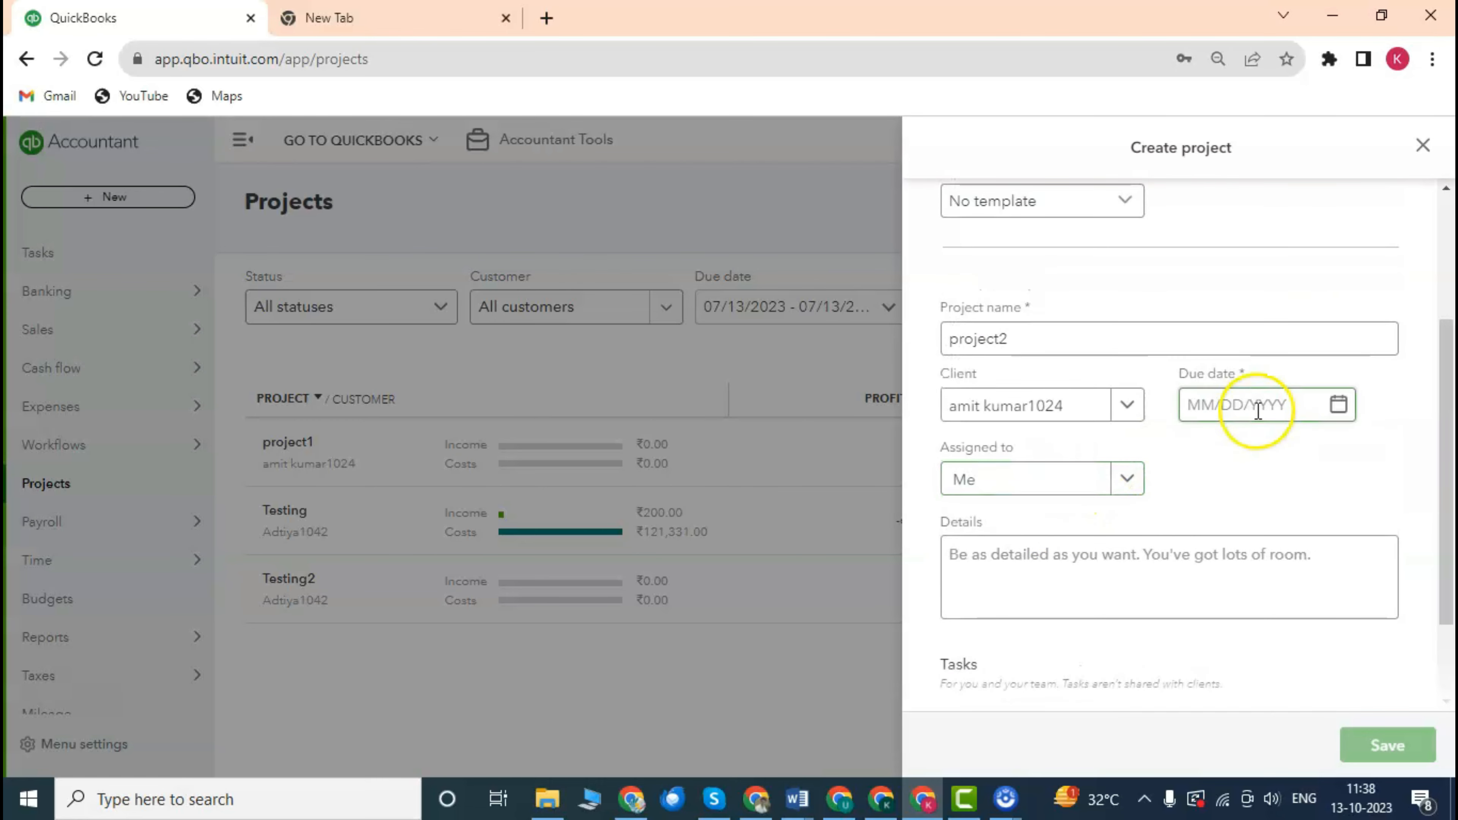
# Set project2's due date to 12/10/2023.
pyautogui.click(1340, 405)
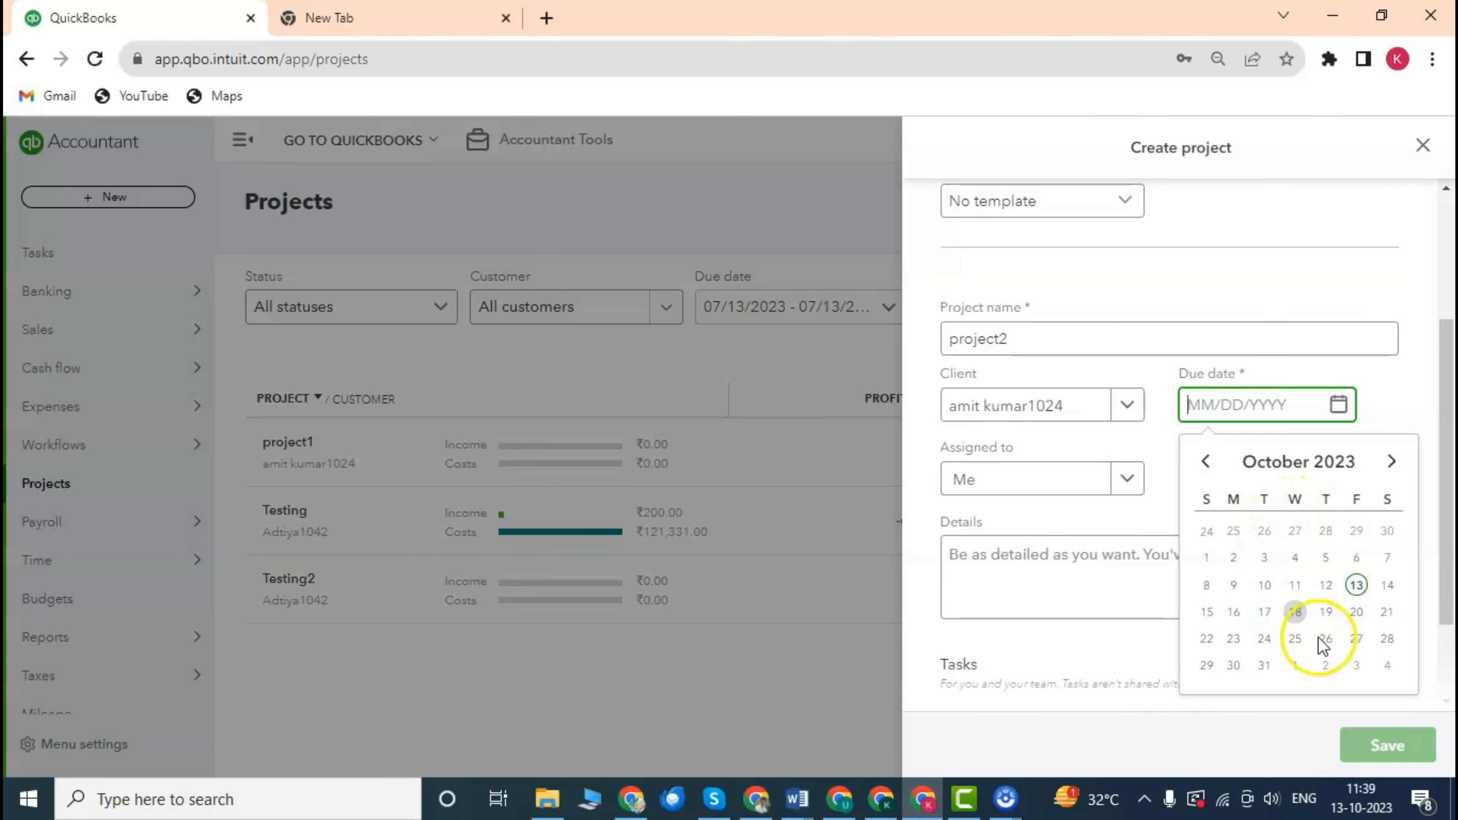
pyautogui.click(1395, 463)
pyautogui.click(1394, 463)
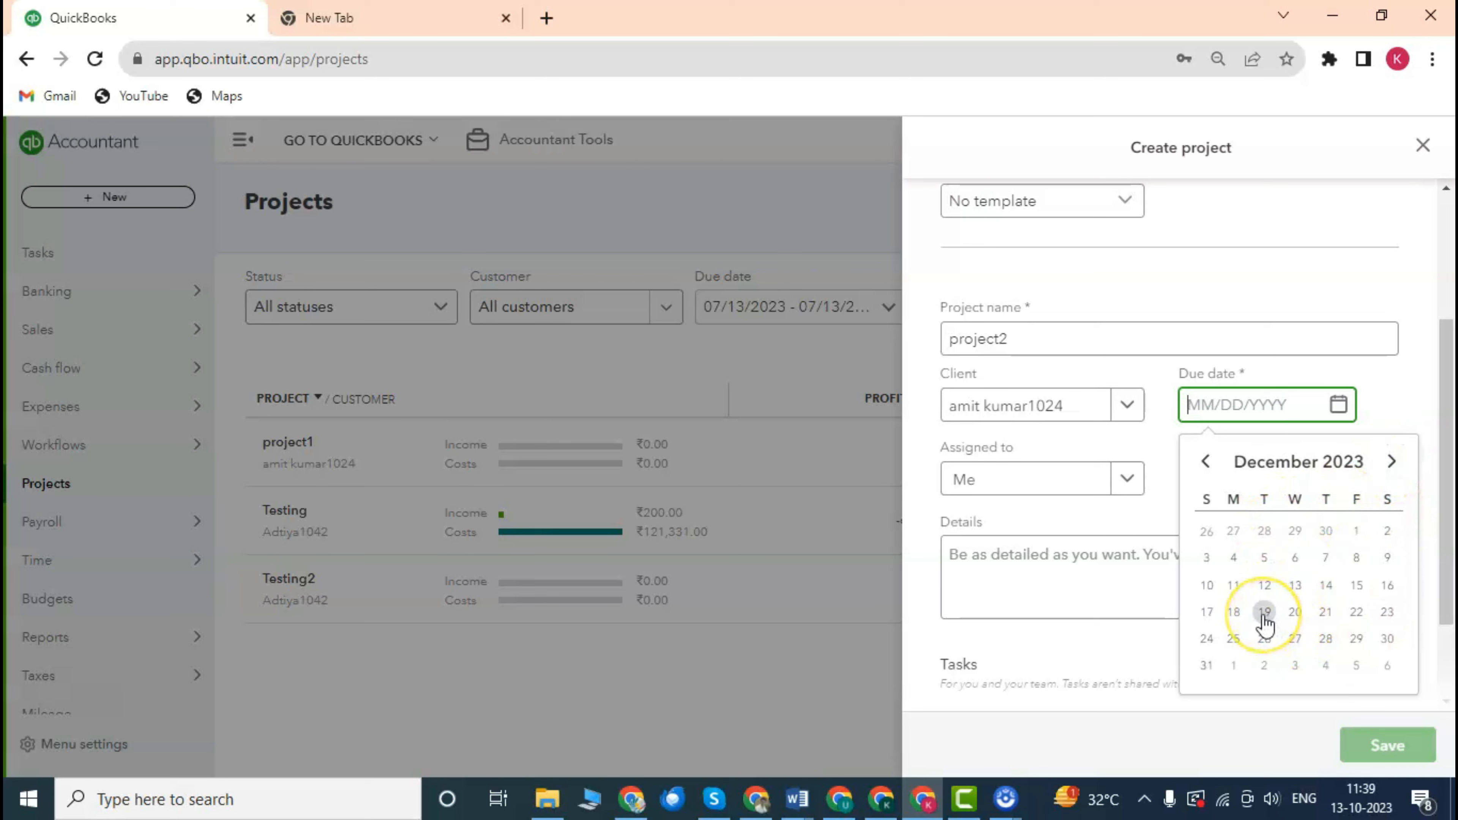
pyautogui.click(1207, 585)
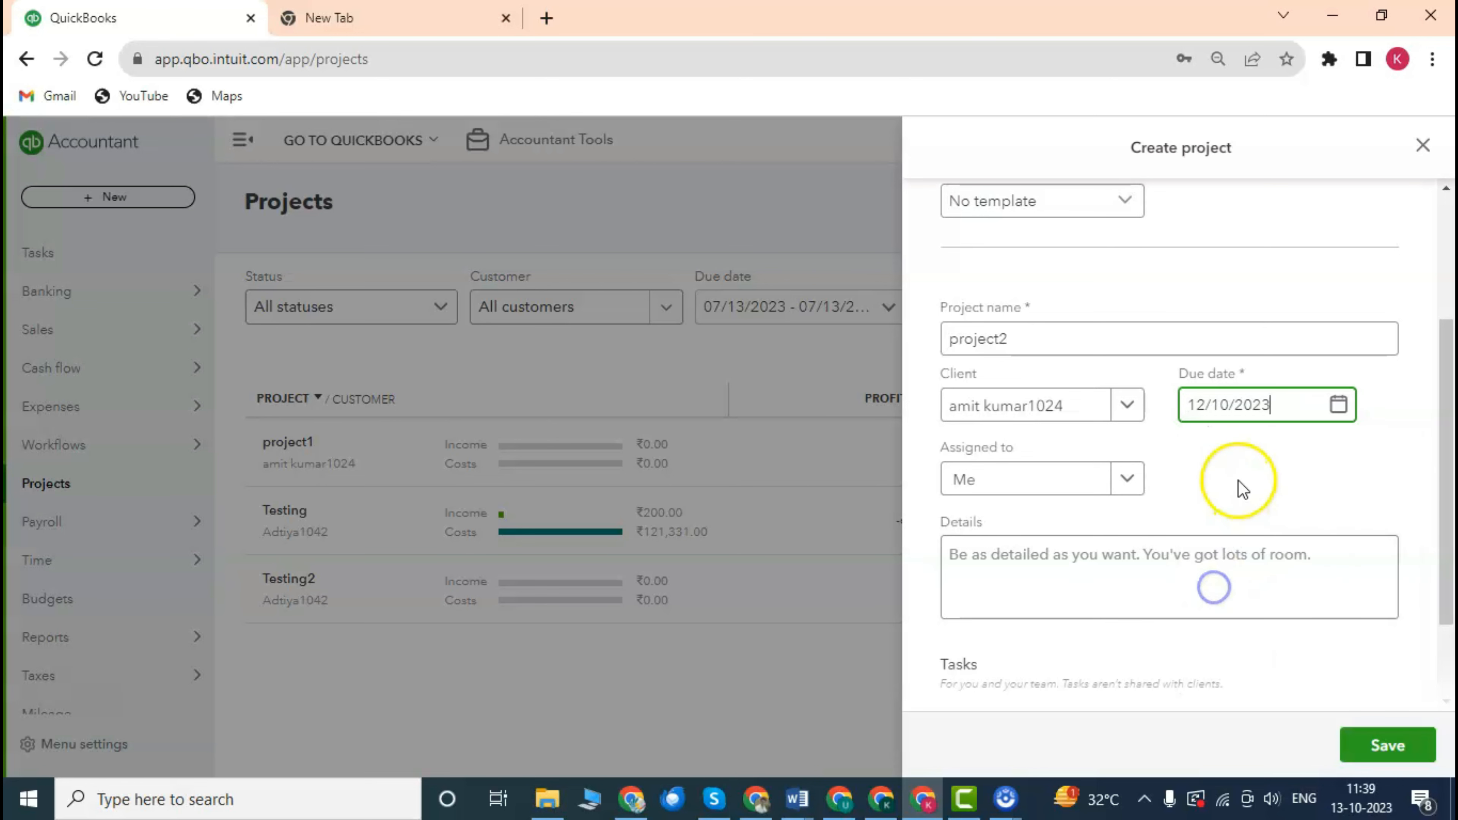
pyautogui.scroll(-2, 1222, 486)
# Enter 'Taxation' as project2's details and save the project.
pyautogui.click(1040, 451)
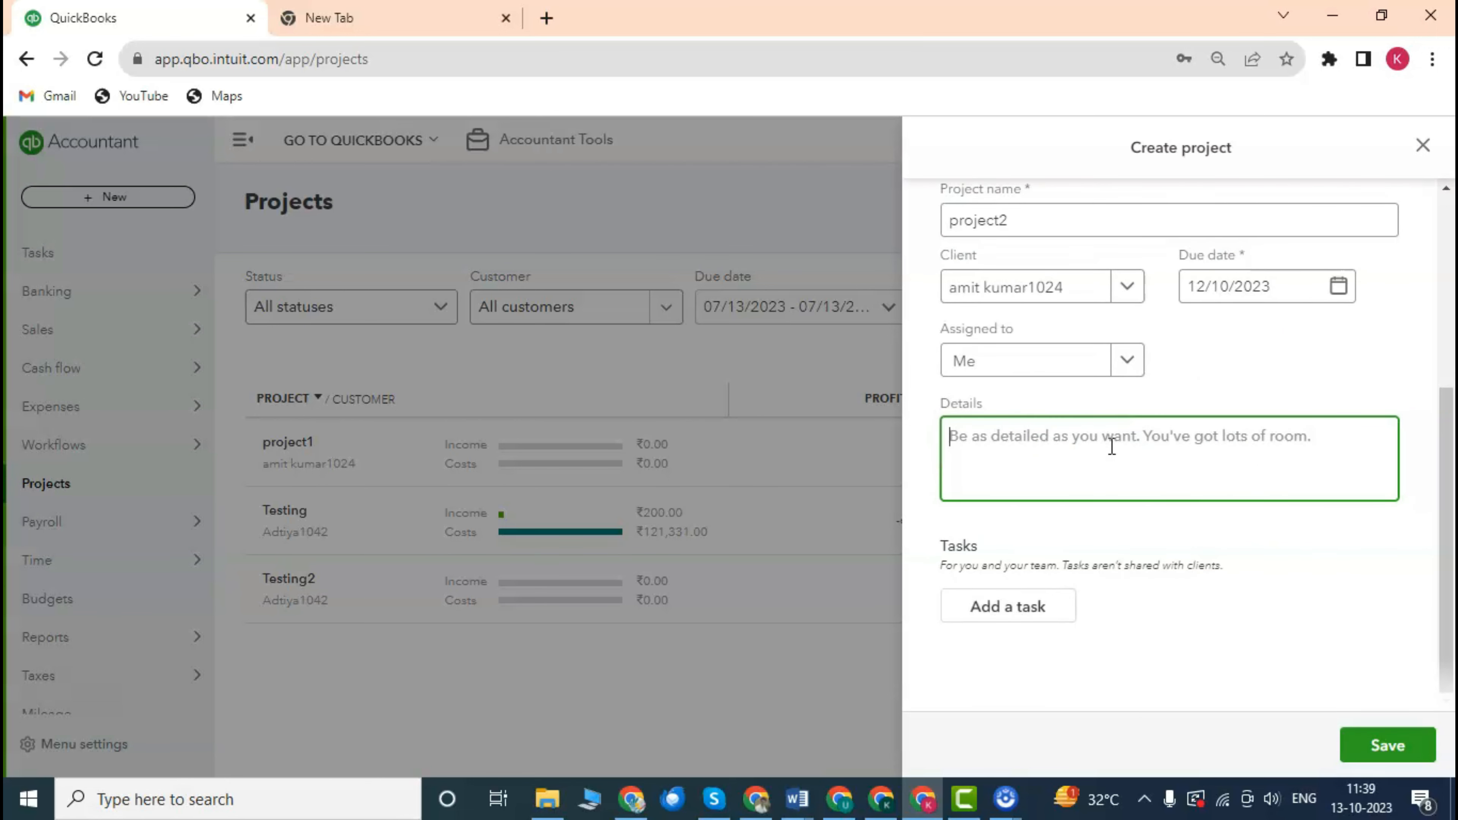
pyautogui.write('Taxation')
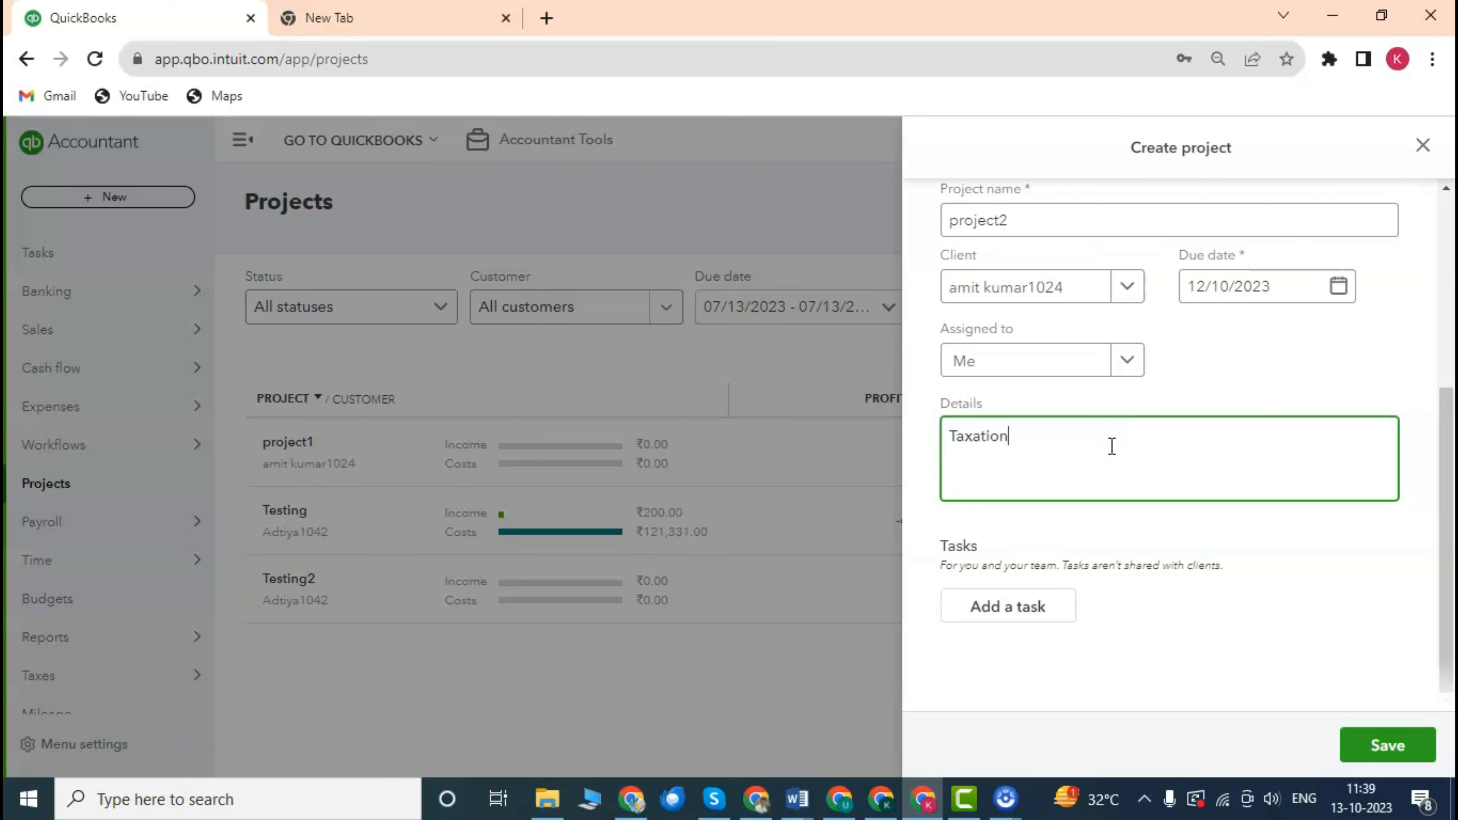
pyautogui.click(1395, 742)
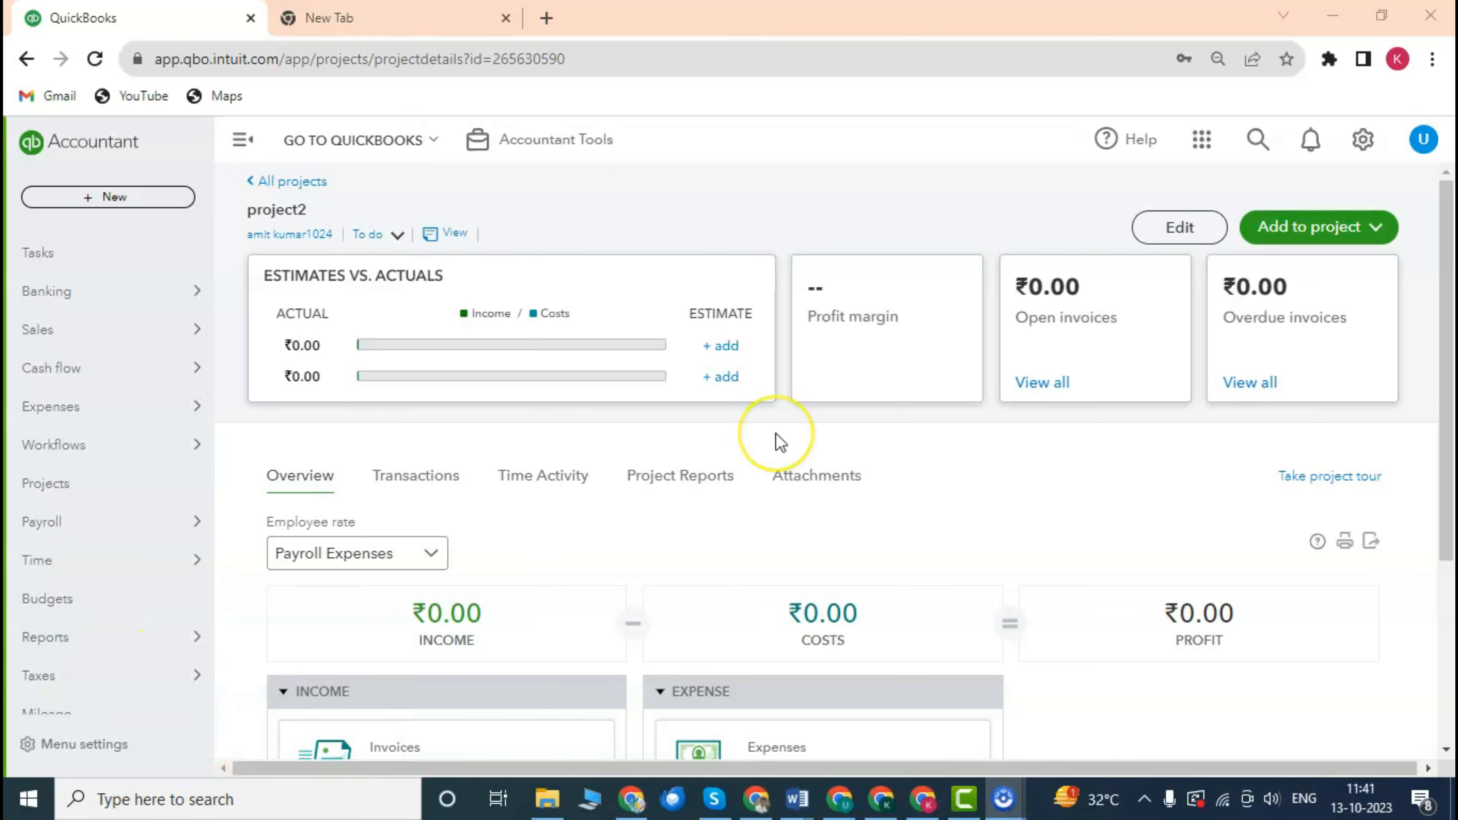
# Open the customer record linked under the project2 title.
pyautogui.scroll(-4, 720, 453)
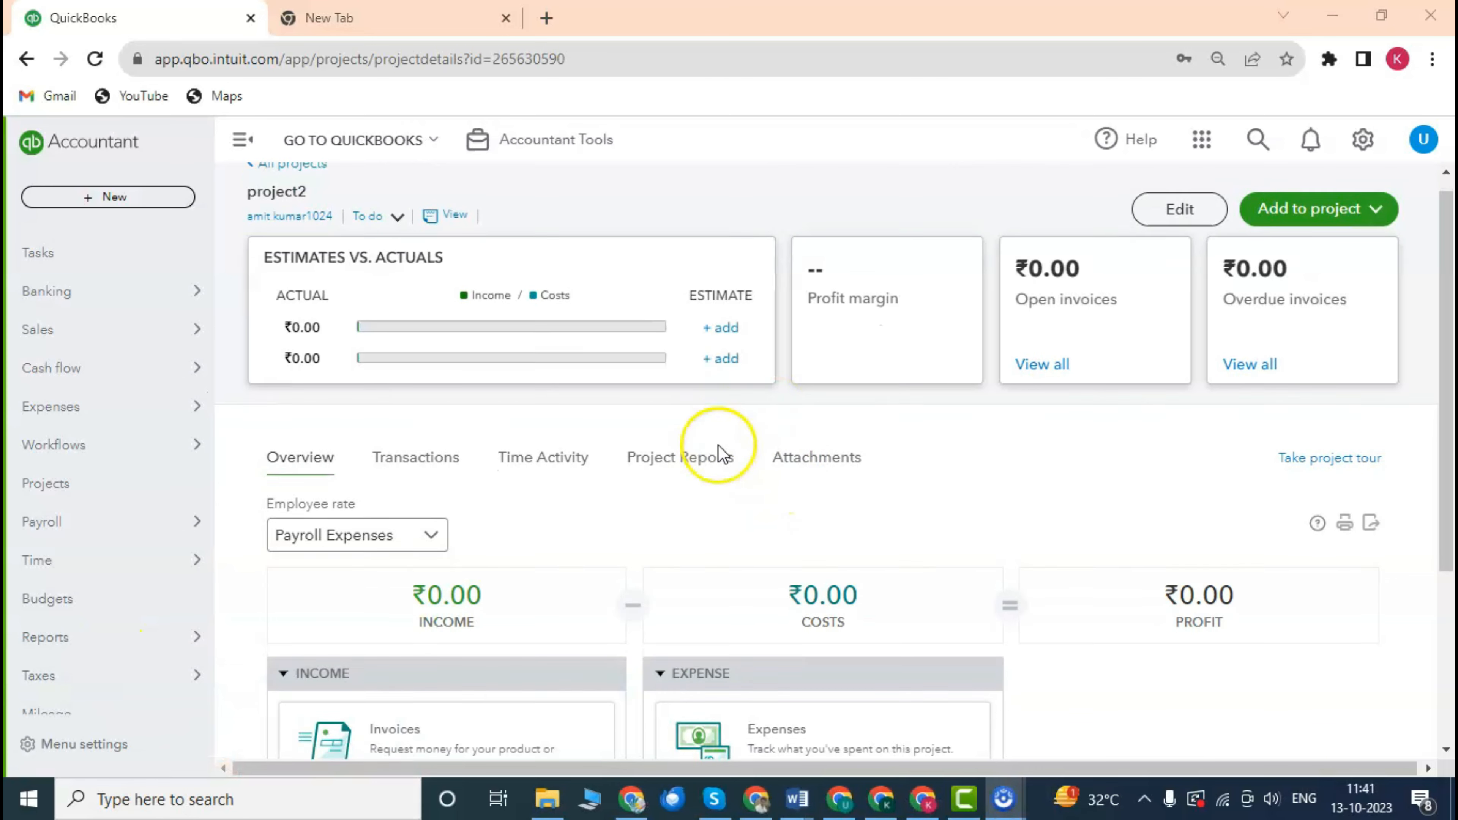
pyautogui.scroll(4, 646, 417)
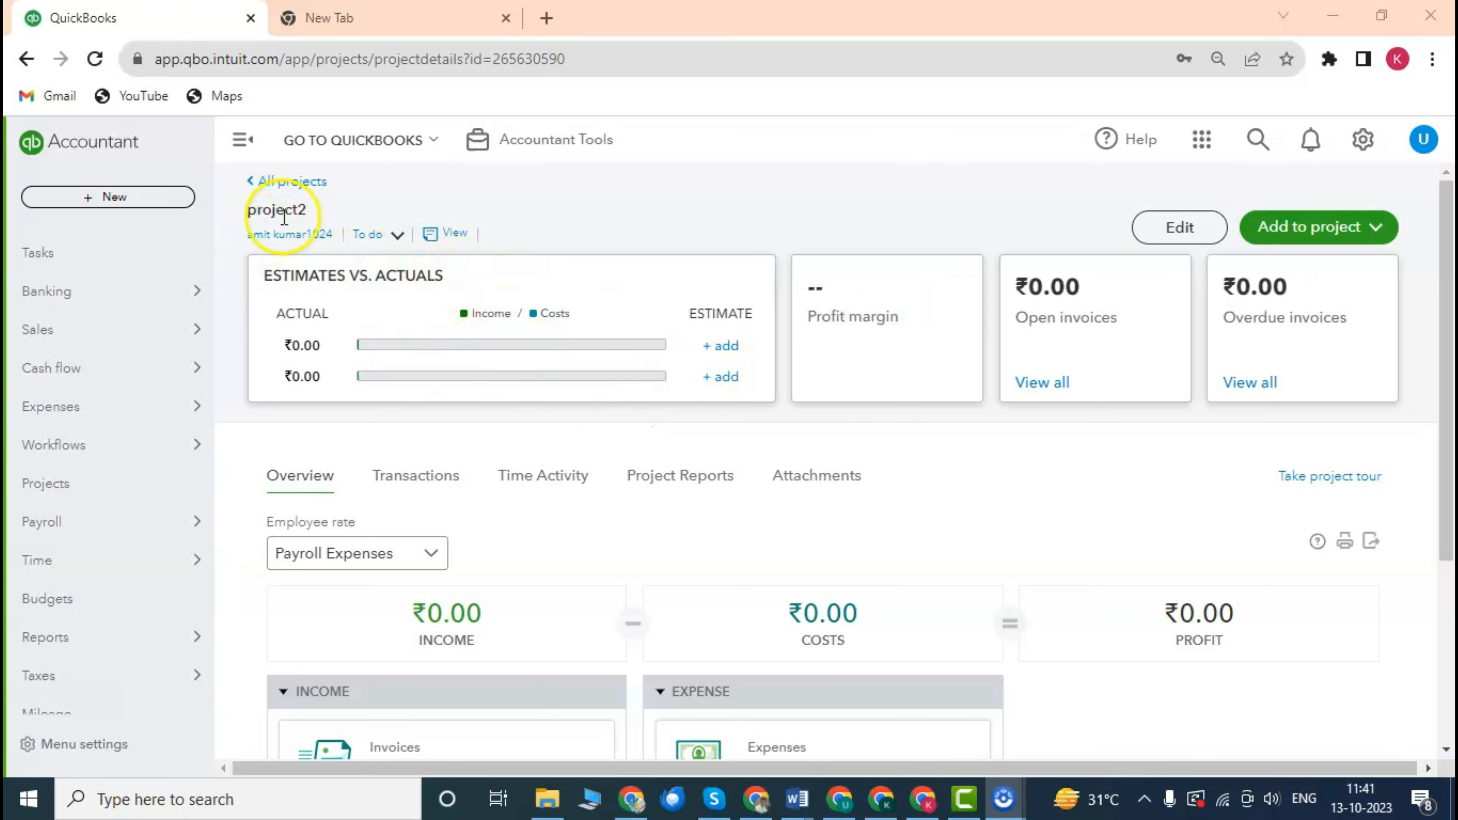
pyautogui.click(293, 235)
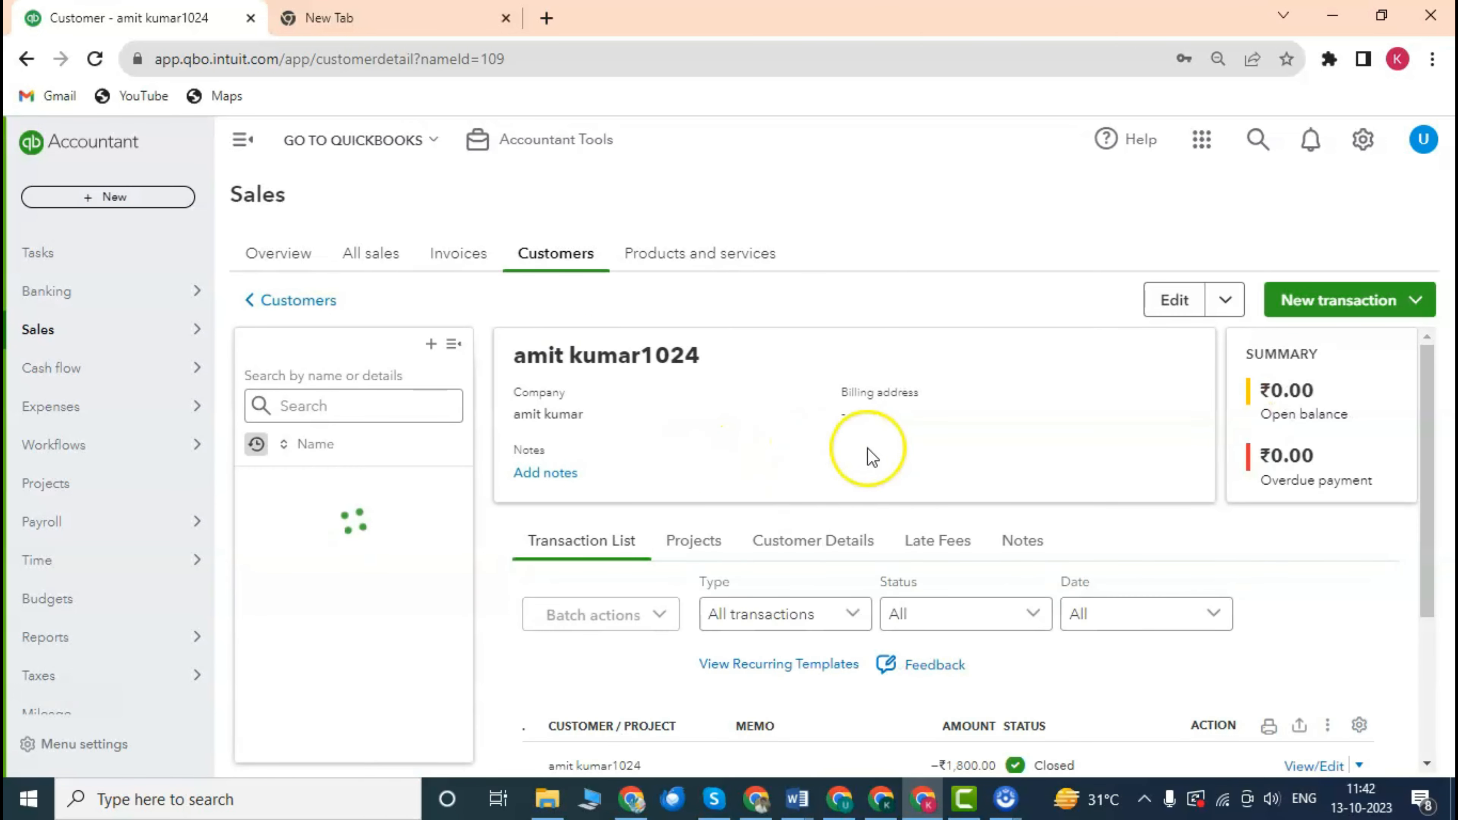
# Scroll the customer's payment and invoice transactions to see Date, Type and No., then go to Sales Overview.
pyautogui.scroll(-4, 858, 442)
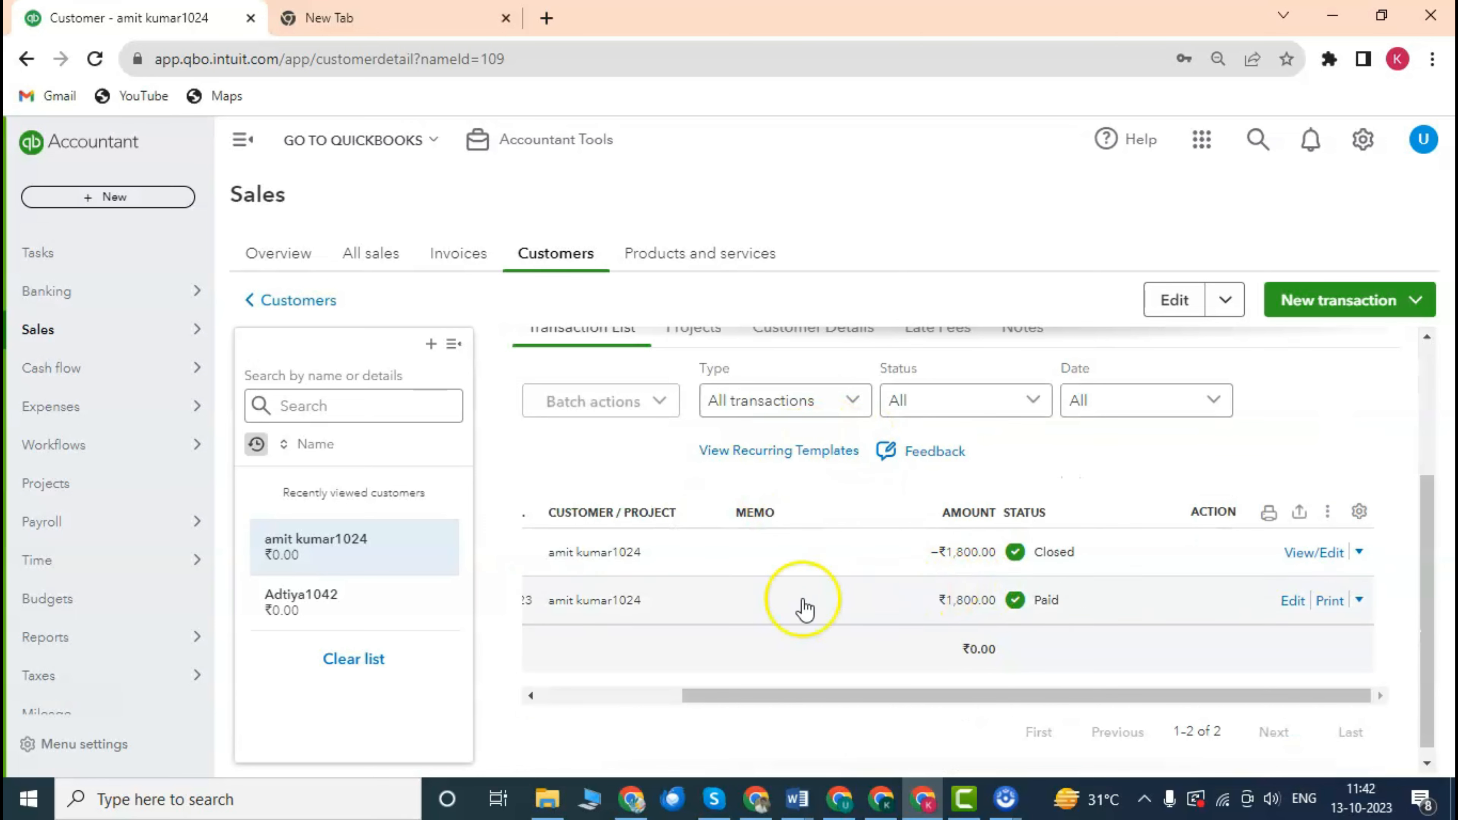
pyautogui.moveTo(803, 696); pyautogui.dragTo(582, 695)
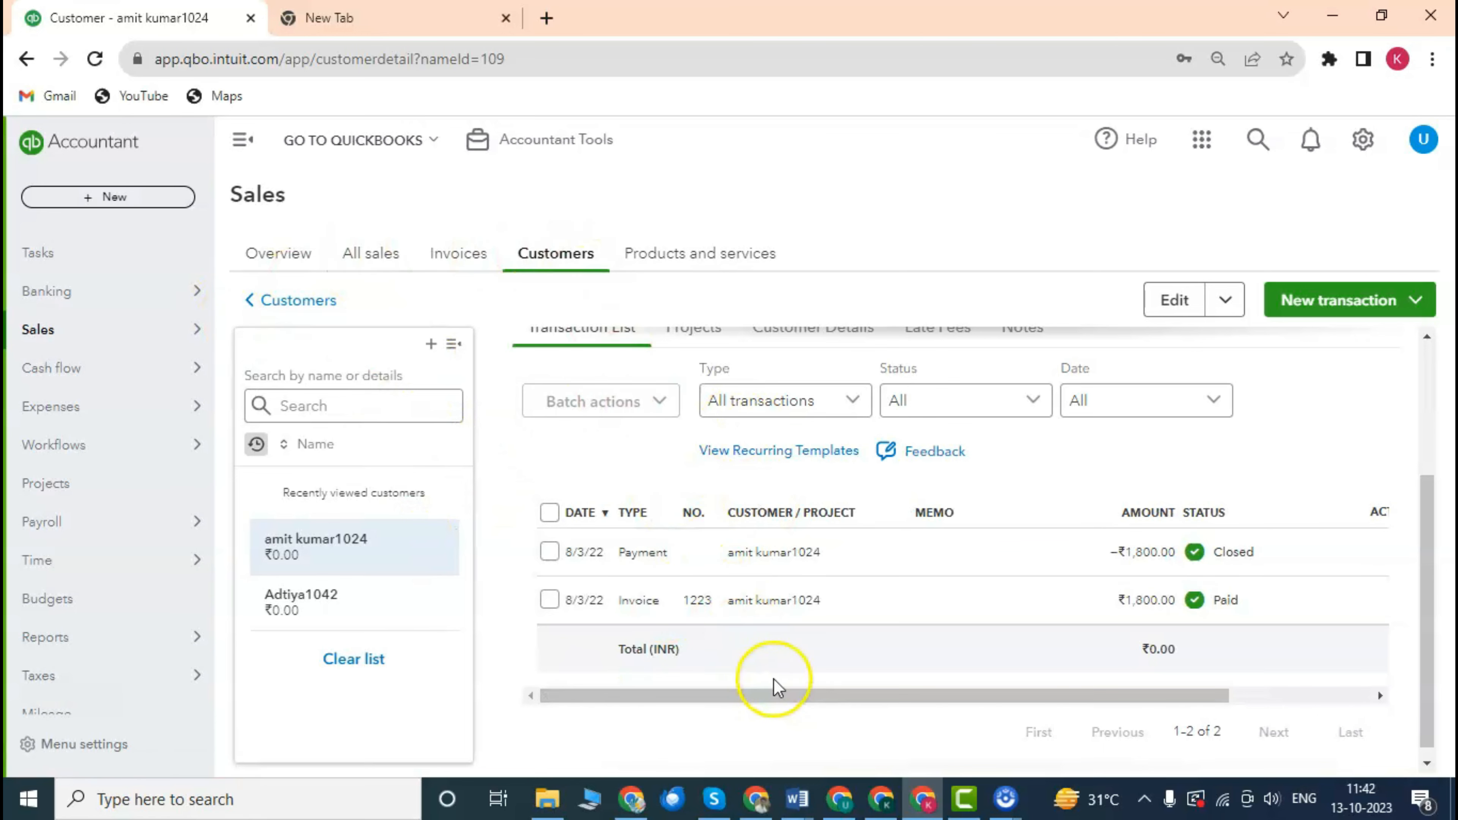
pyautogui.click(280, 253)
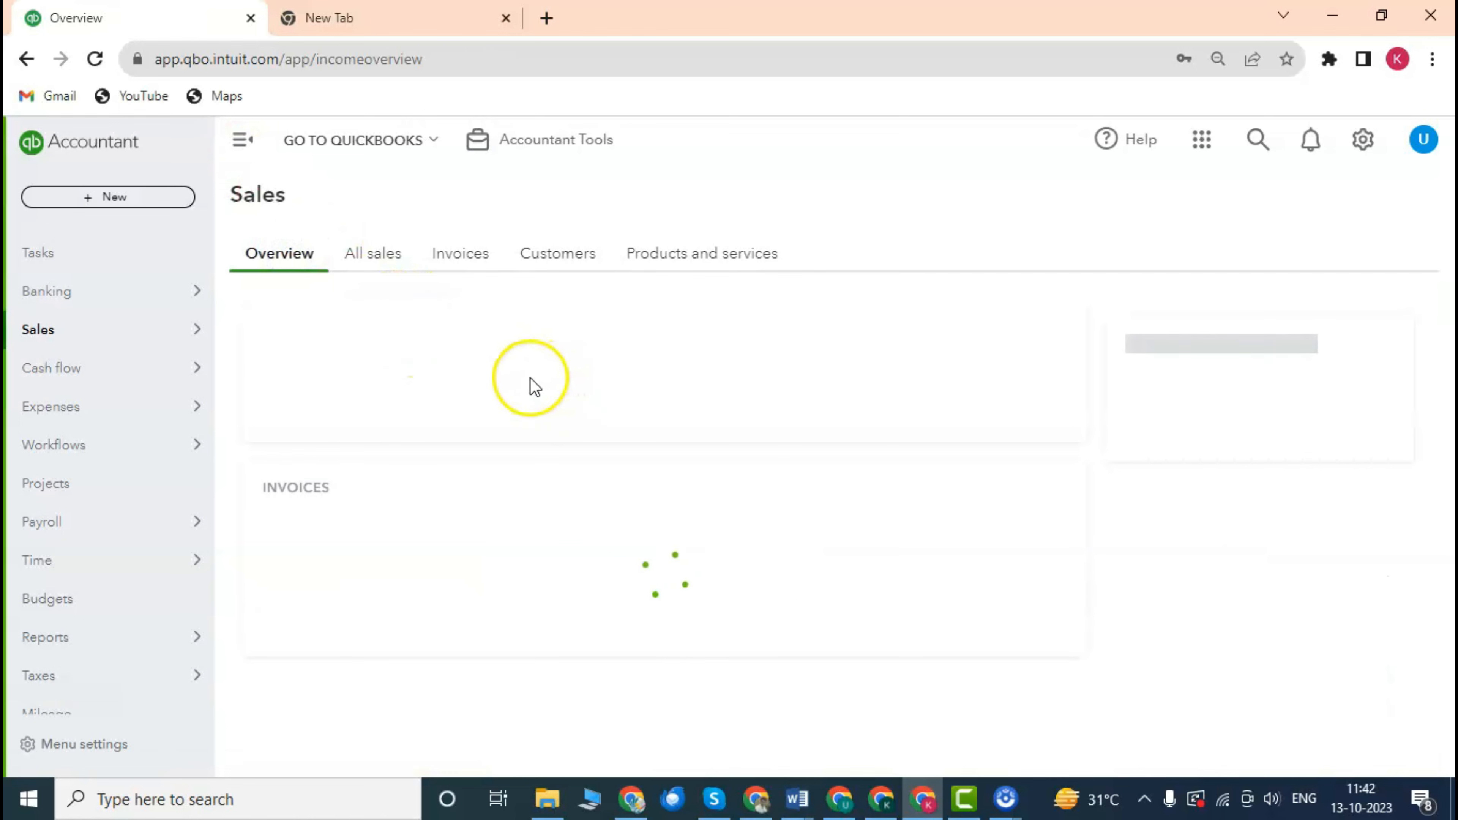
# Open project1 from the Projects list and show the transaction types that can be added to it.
pyautogui.click(108, 487)
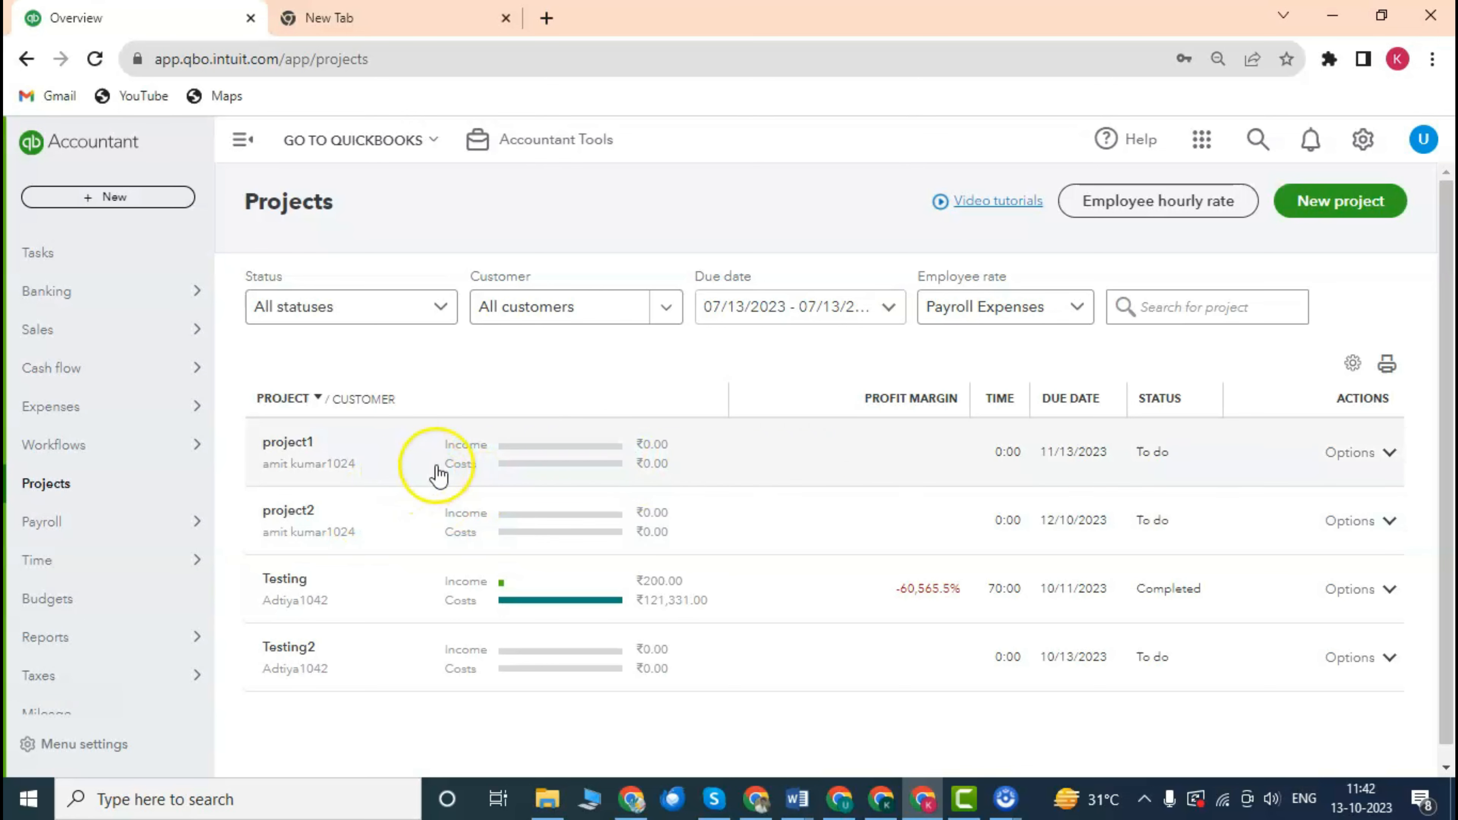
pyautogui.click(386, 459)
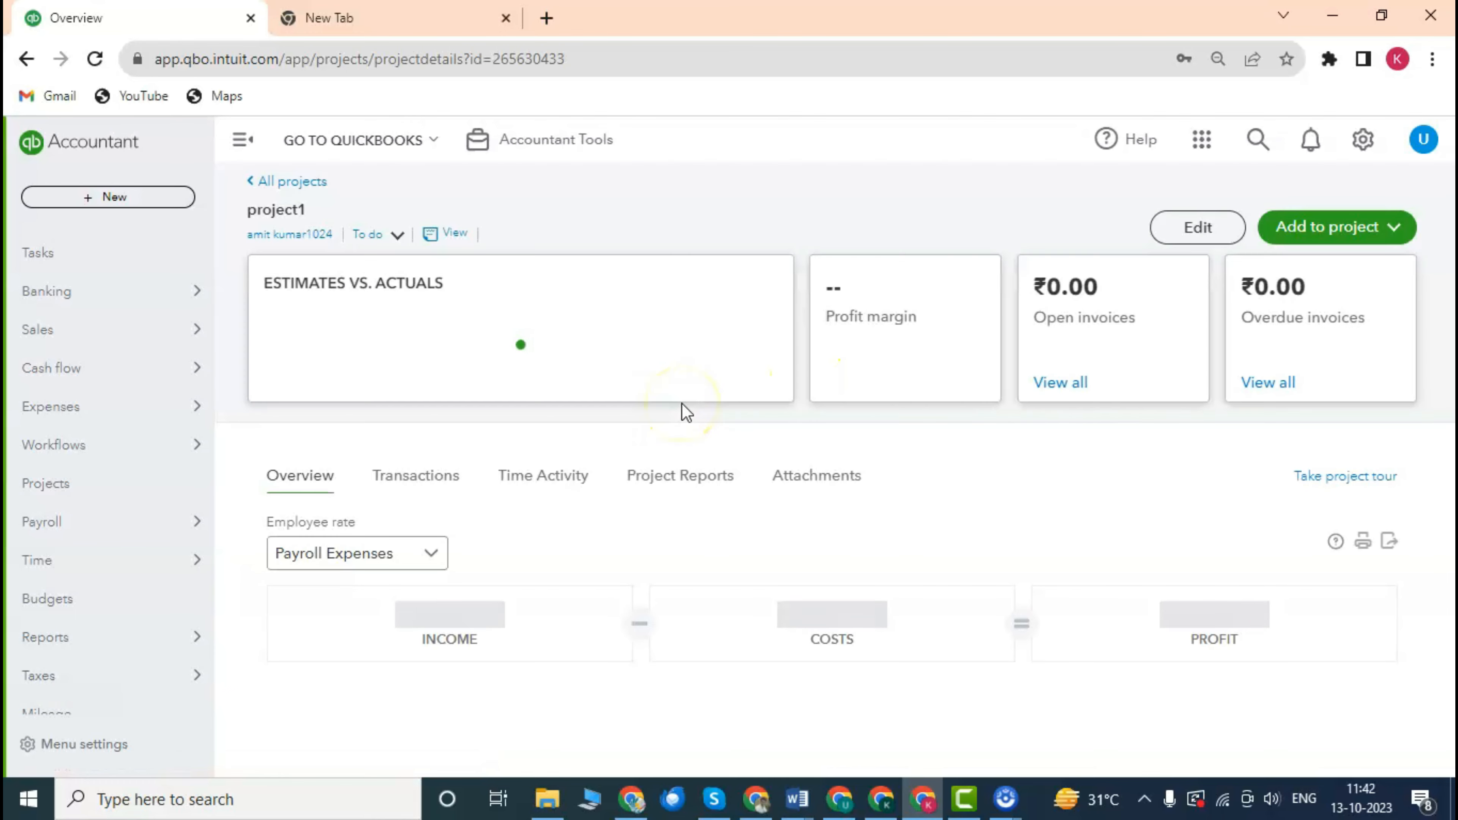
pyautogui.scroll(-3, 580, 454)
pyautogui.scroll(3, 580, 454)
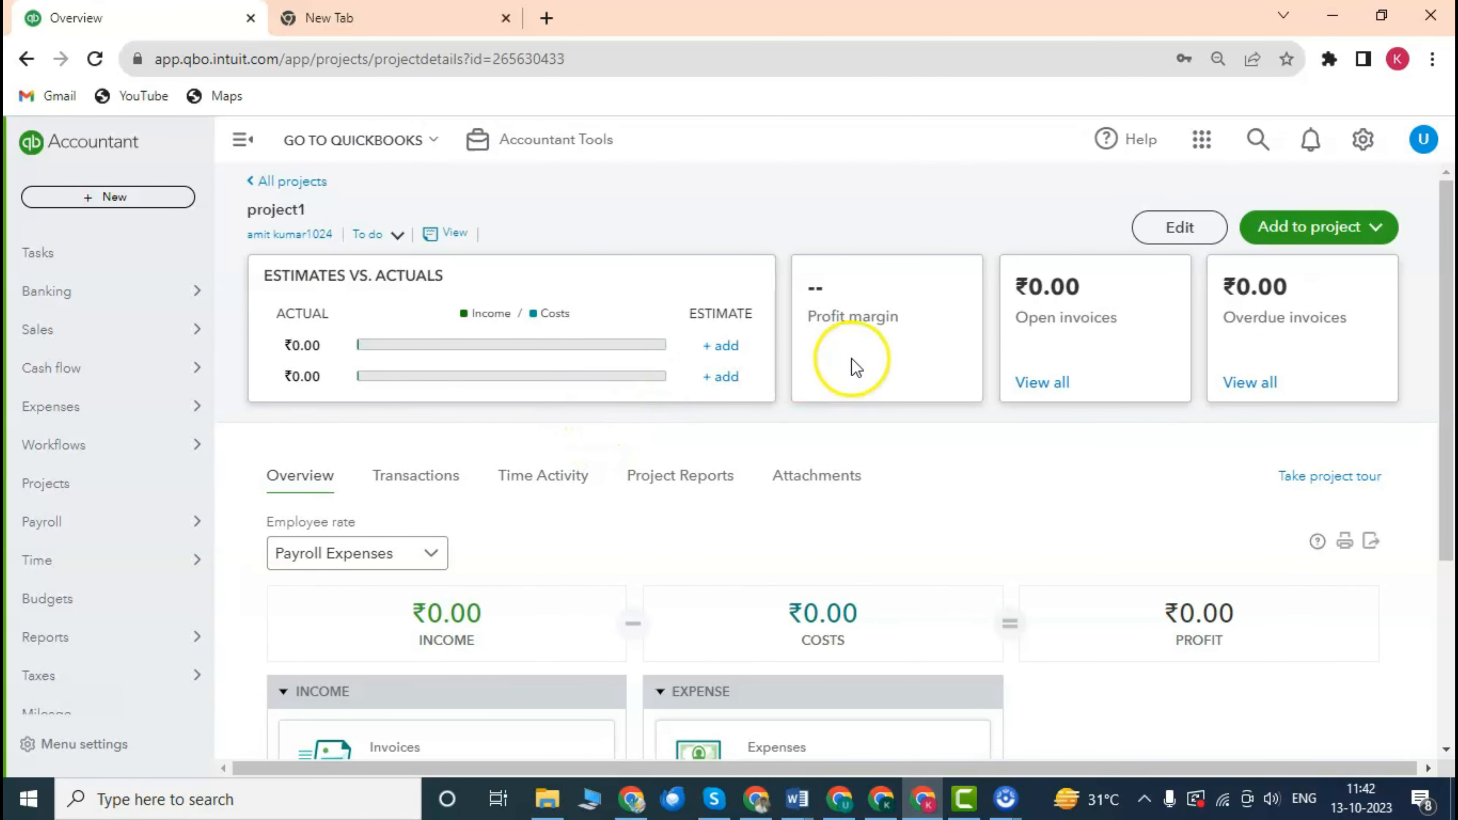
pyautogui.click(1350, 235)
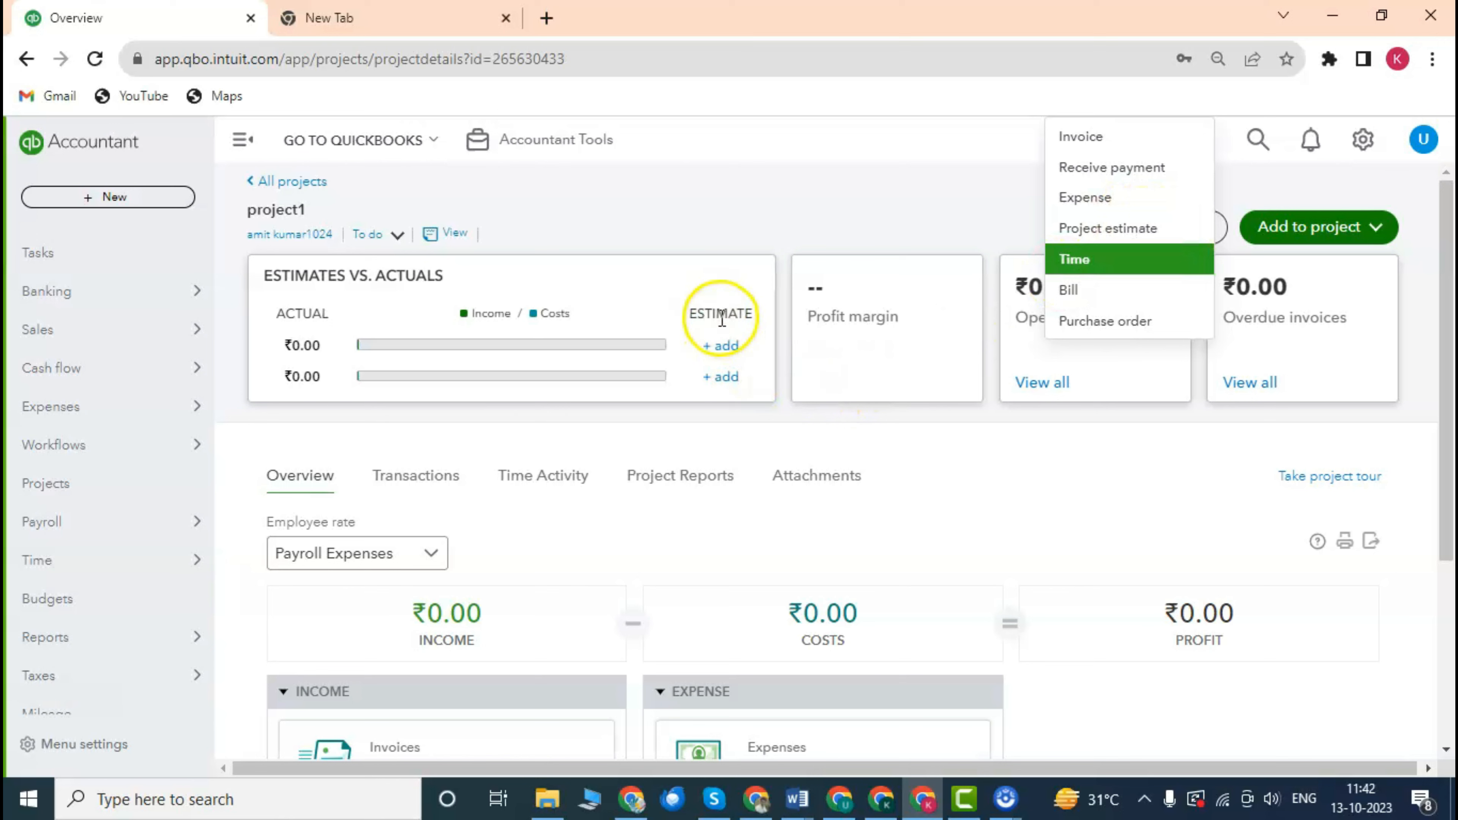
# Start Project Cost Estimate #1004 for project1, dated 10/13/2023 with Pending status.
pyautogui.click(720, 345)
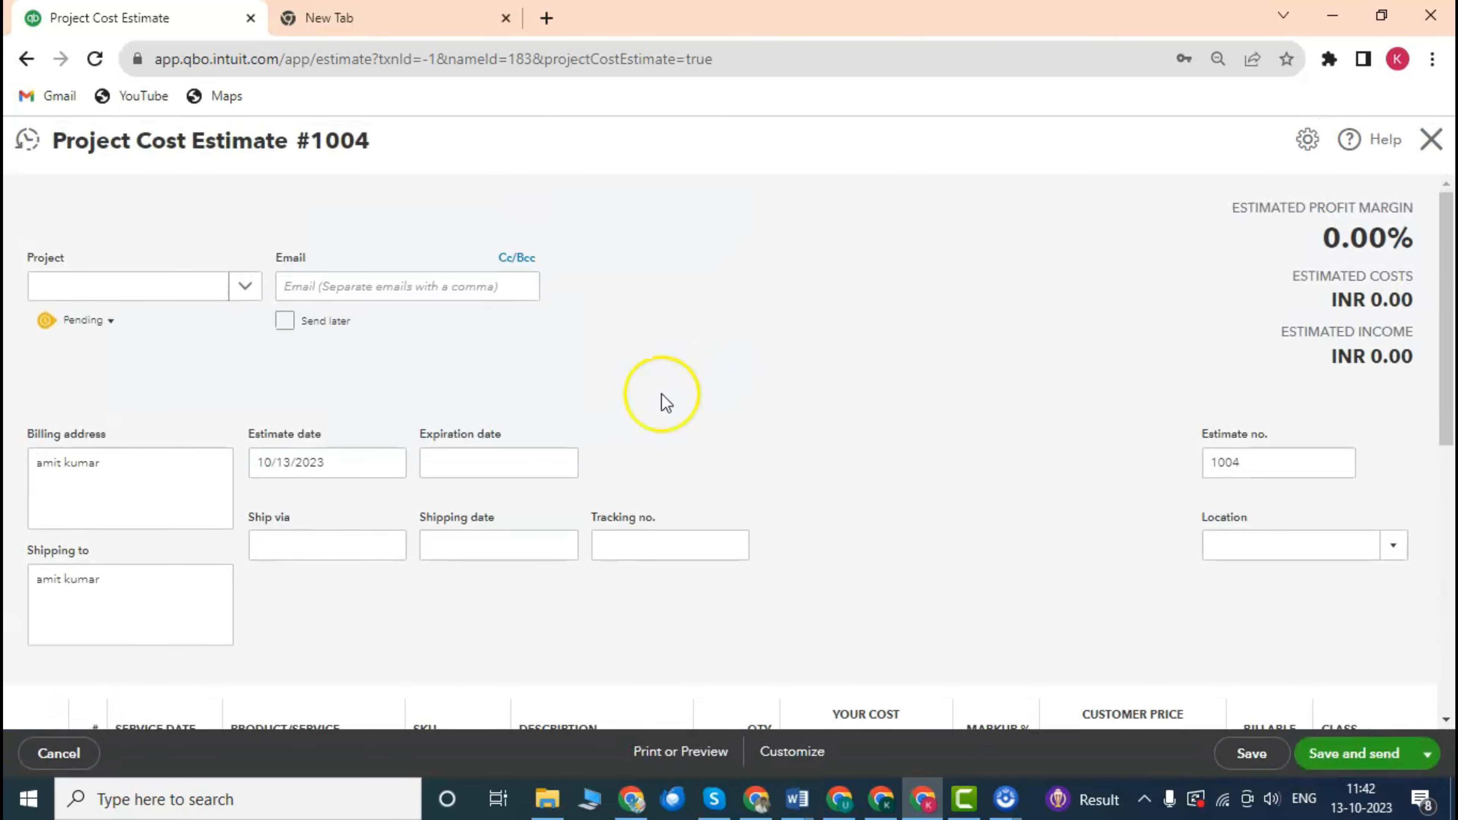
pyautogui.click(1432, 139)
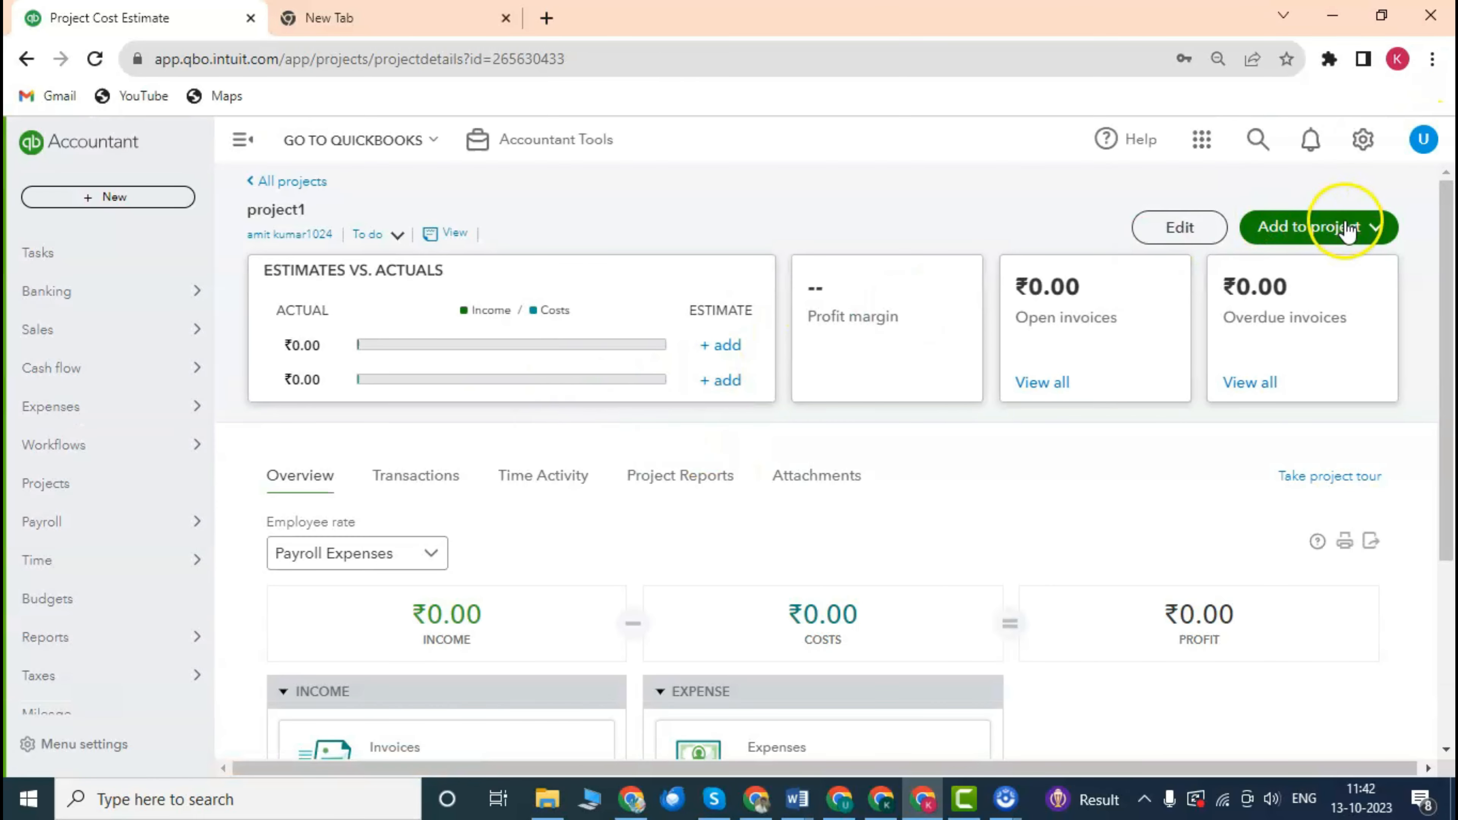
pyautogui.click(1344, 231)
pyautogui.click(1140, 229)
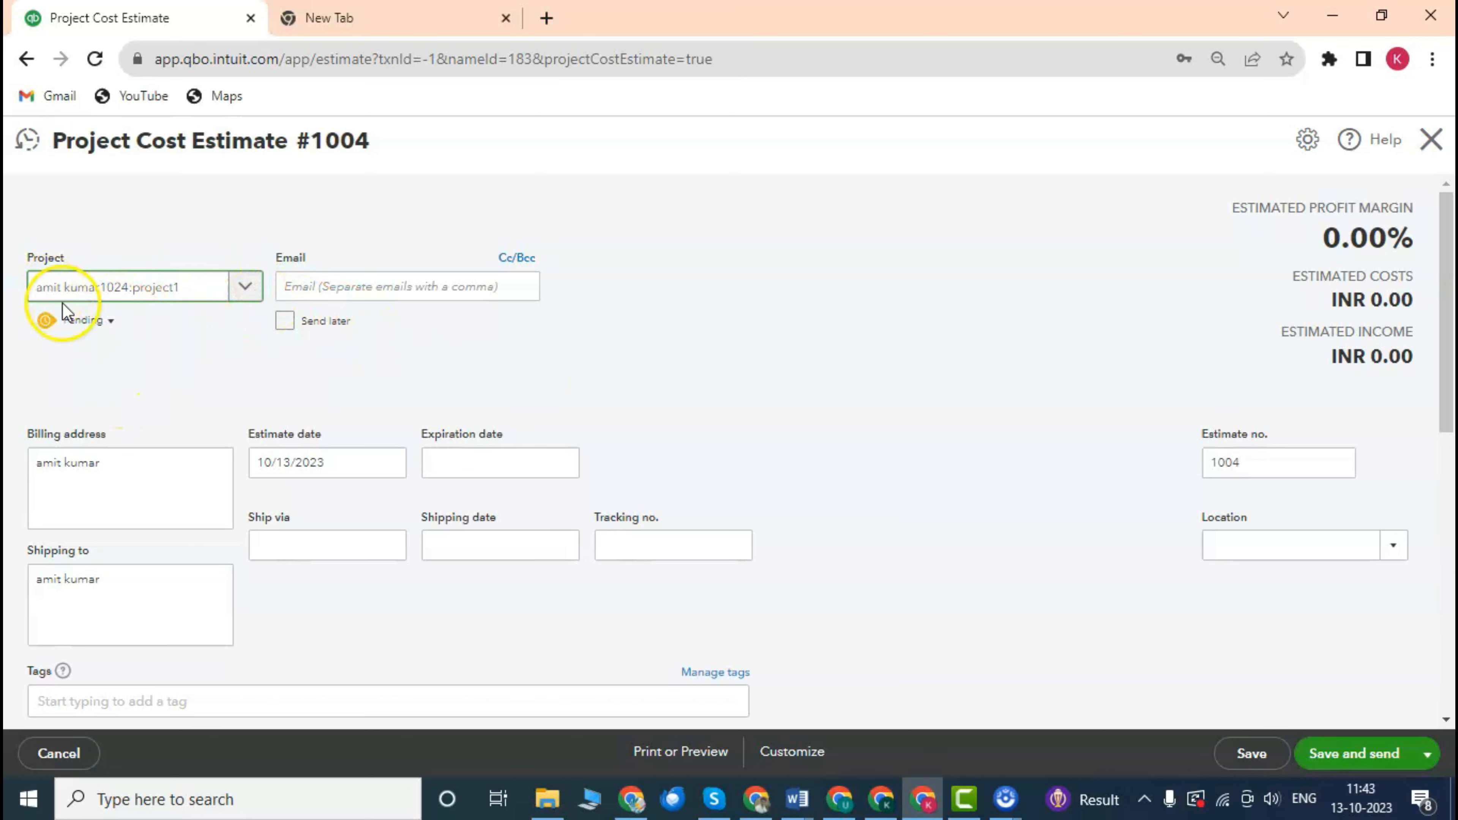
pyautogui.scroll(-3, 167, 374)
pyautogui.scroll(3, 174, 376)
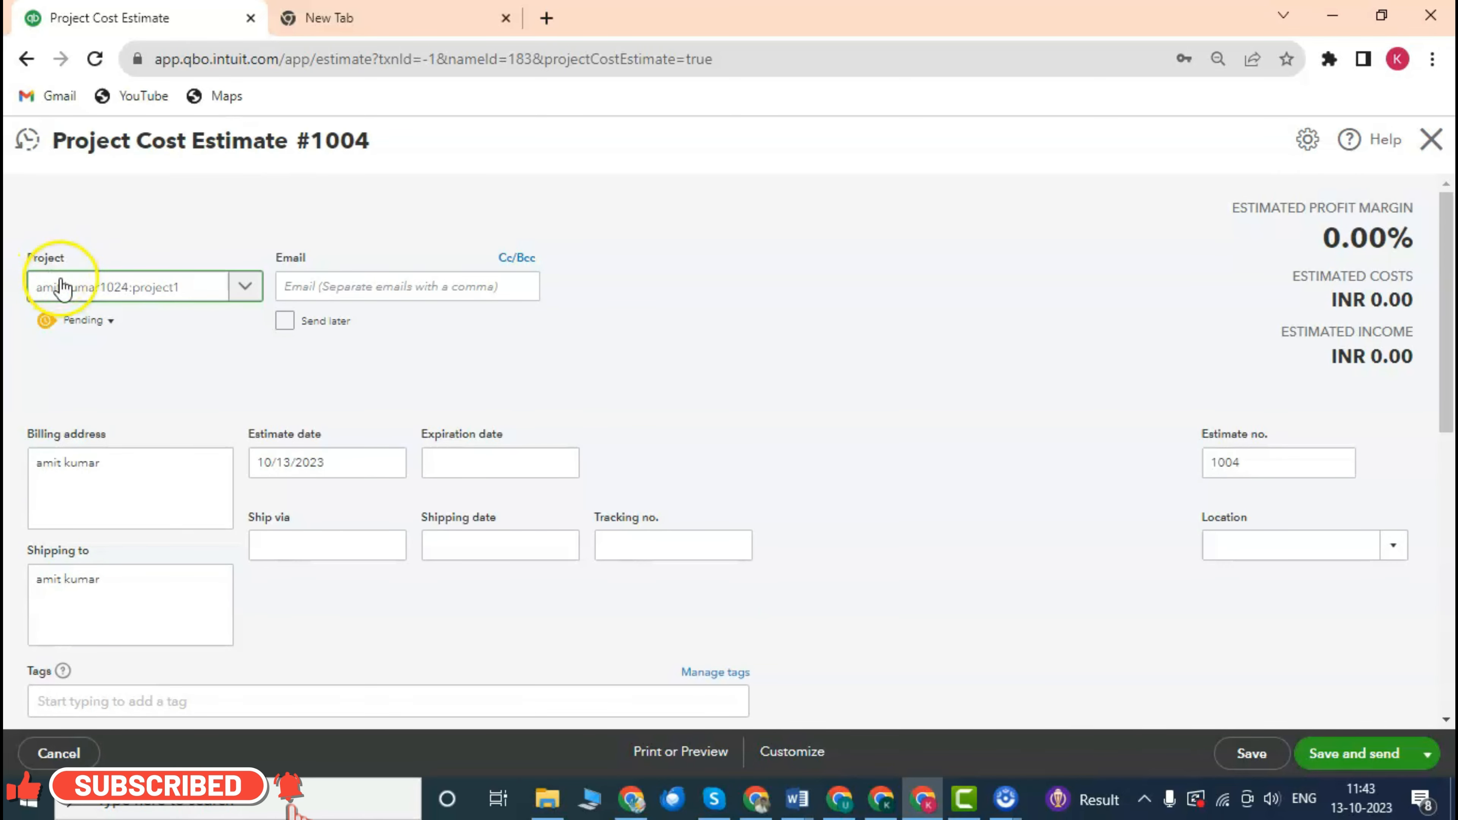
pyautogui.scroll(-2, 472, 300)
pyautogui.scroll(2, 453, 299)
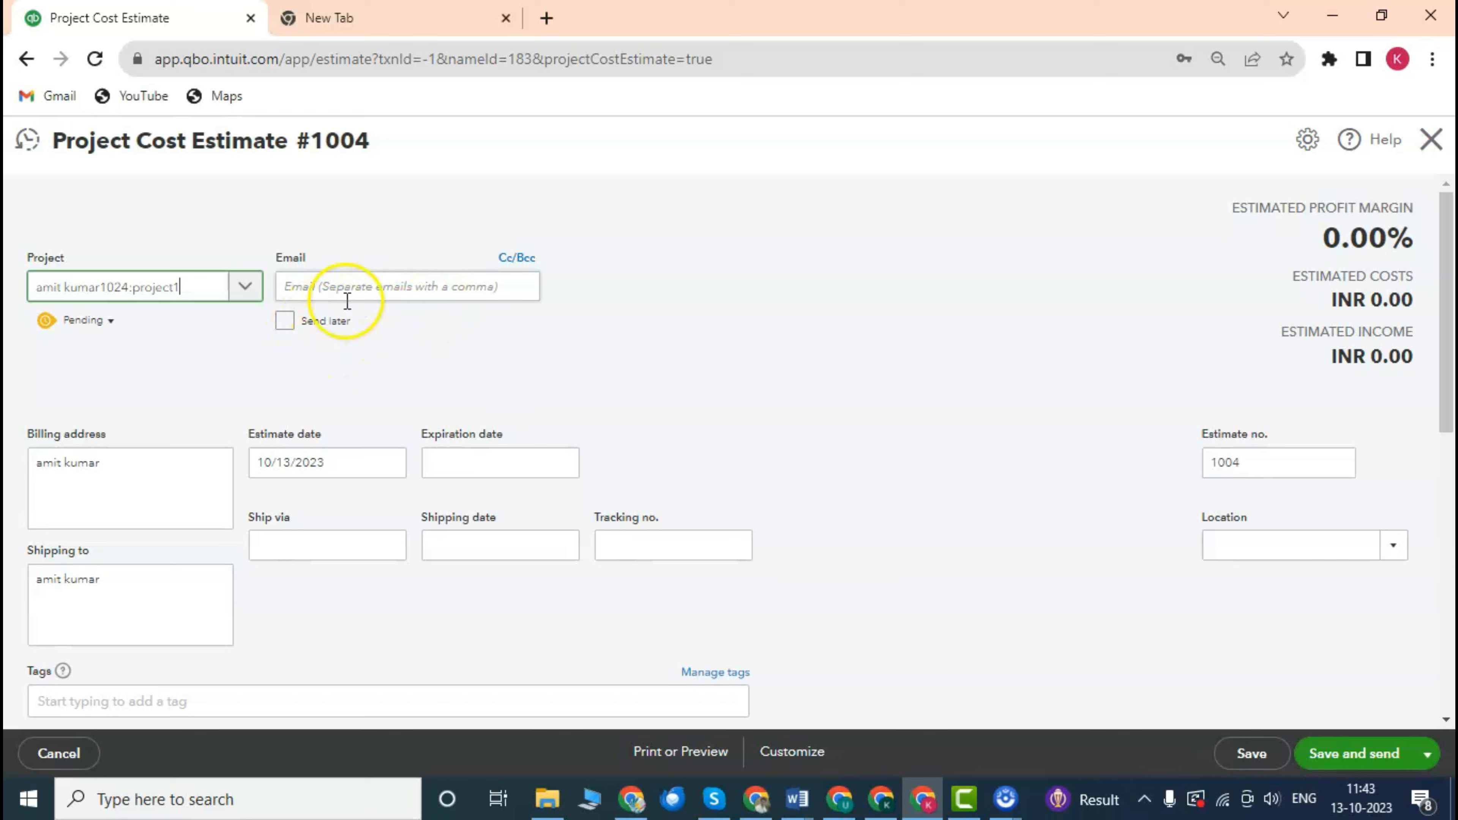
# Set estimate #1004's expiration date to 10/20/2023 using the calendar.
pyautogui.click(323, 286)
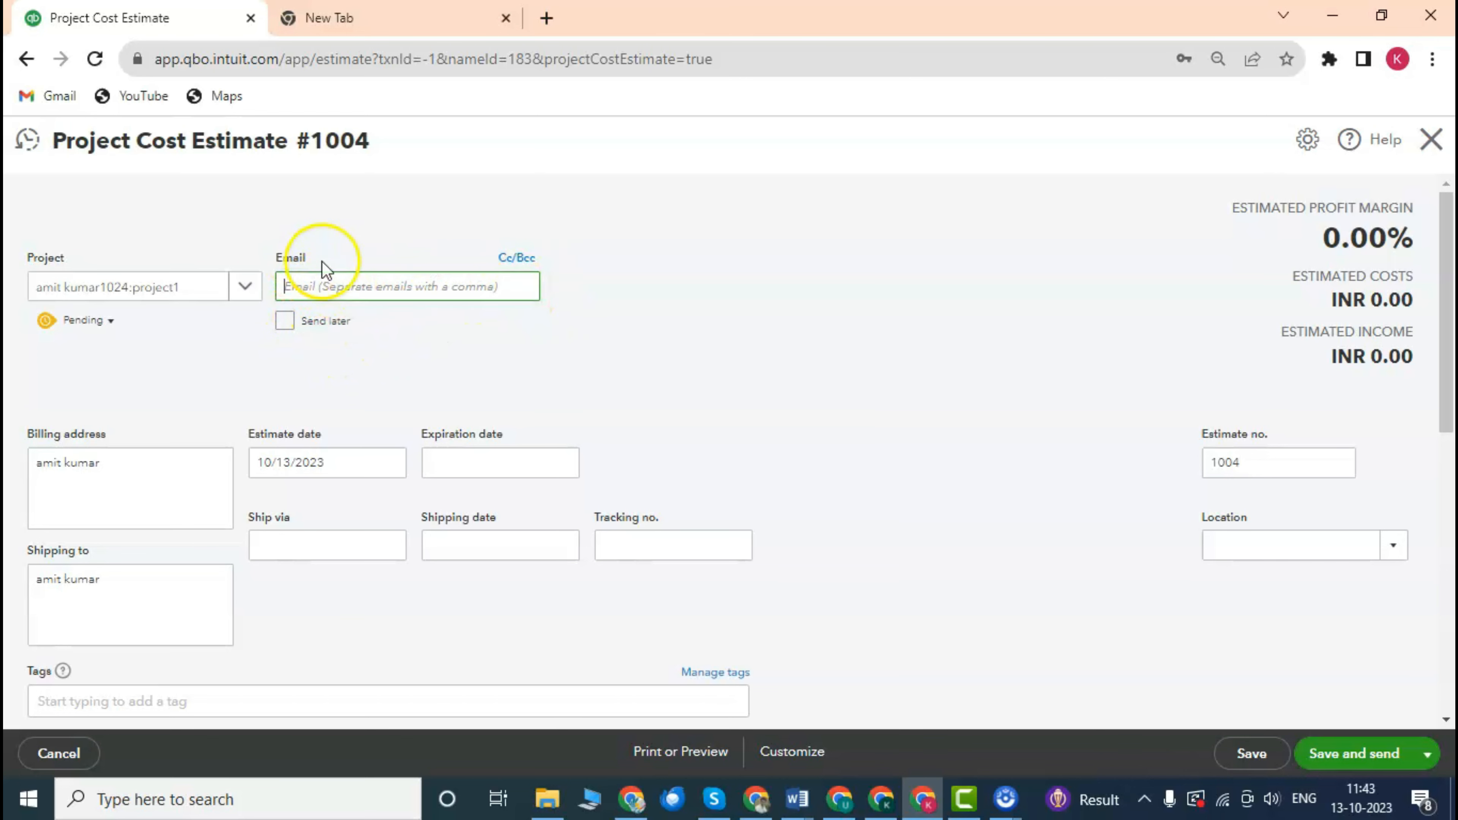
pyautogui.scroll(-1, 345, 285)
pyautogui.scroll(1, 346, 285)
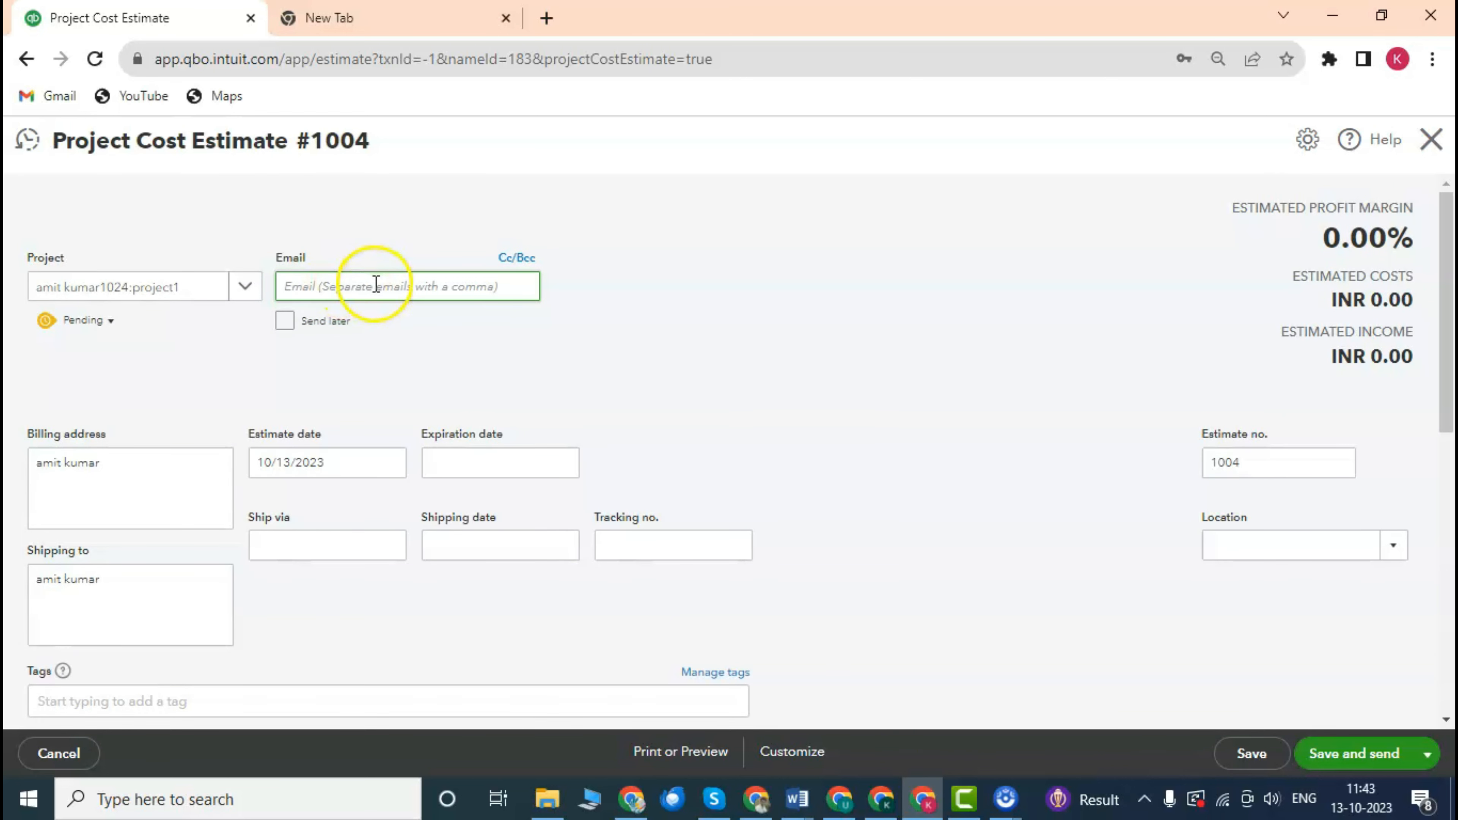
pyautogui.scroll(-3, 385, 322)
pyautogui.scroll(3, 384, 319)
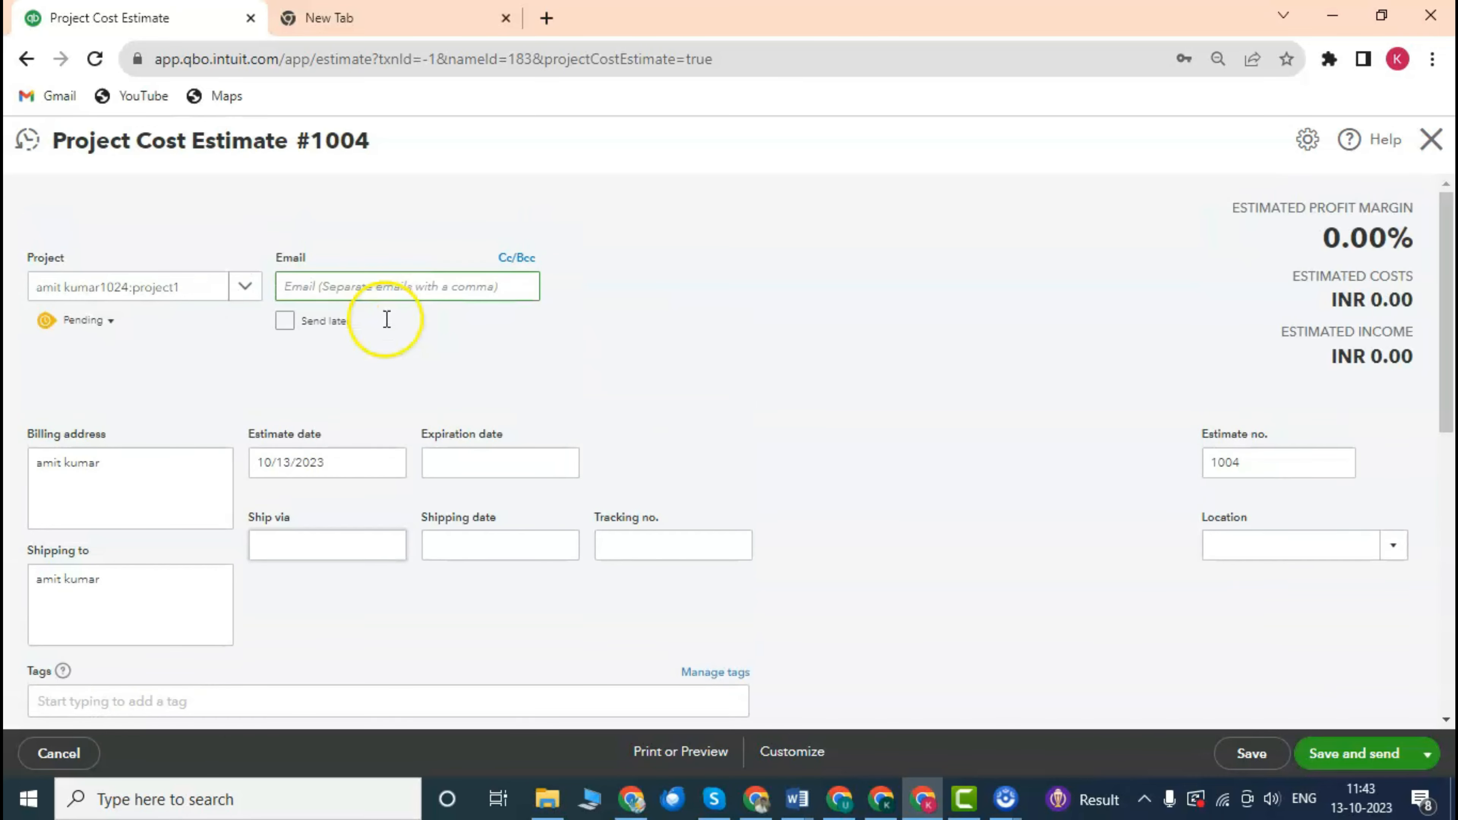
pyautogui.scroll(-2, 326, 352)
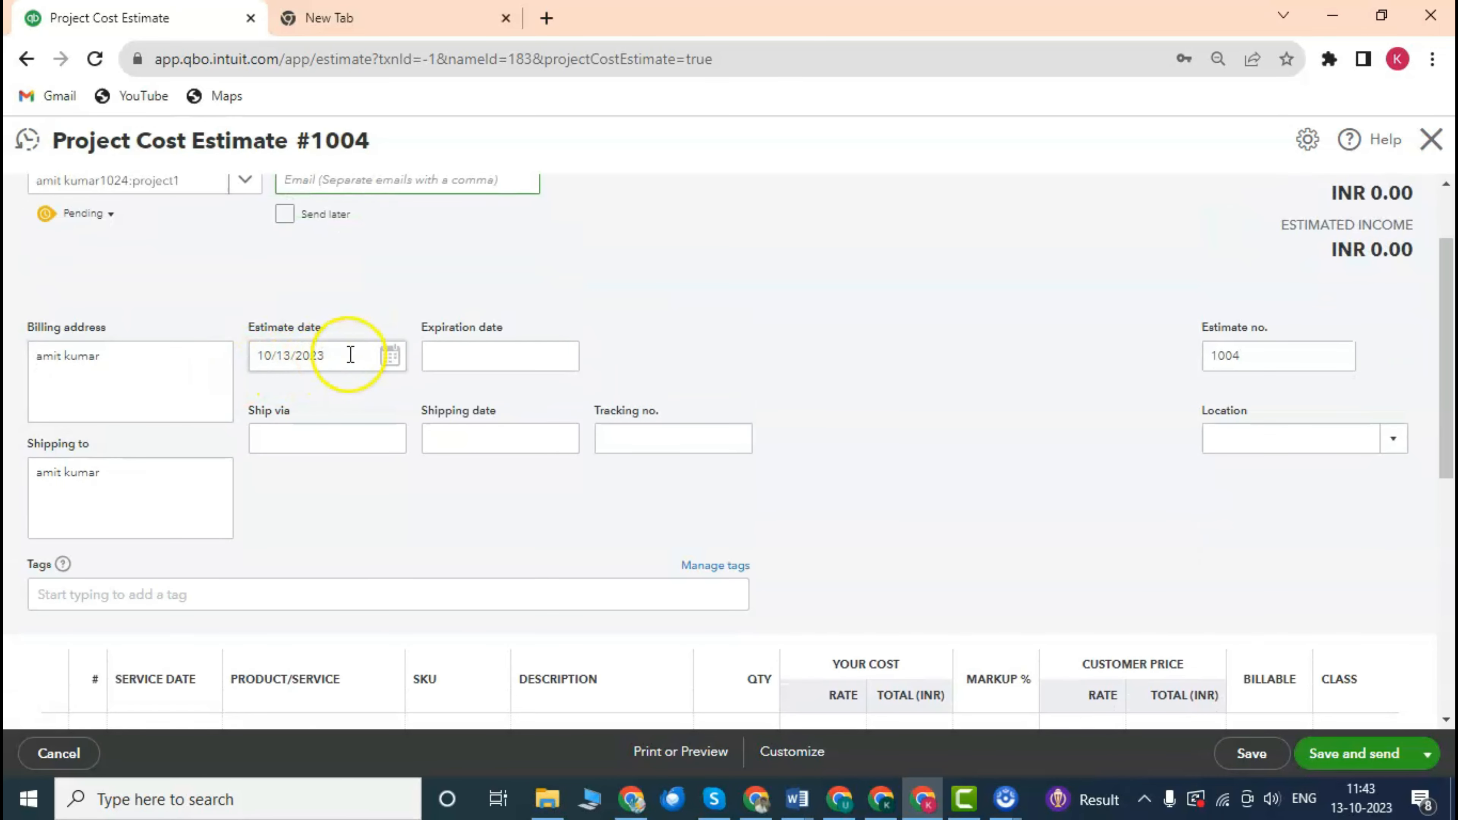
pyautogui.scroll(-2, 351, 343)
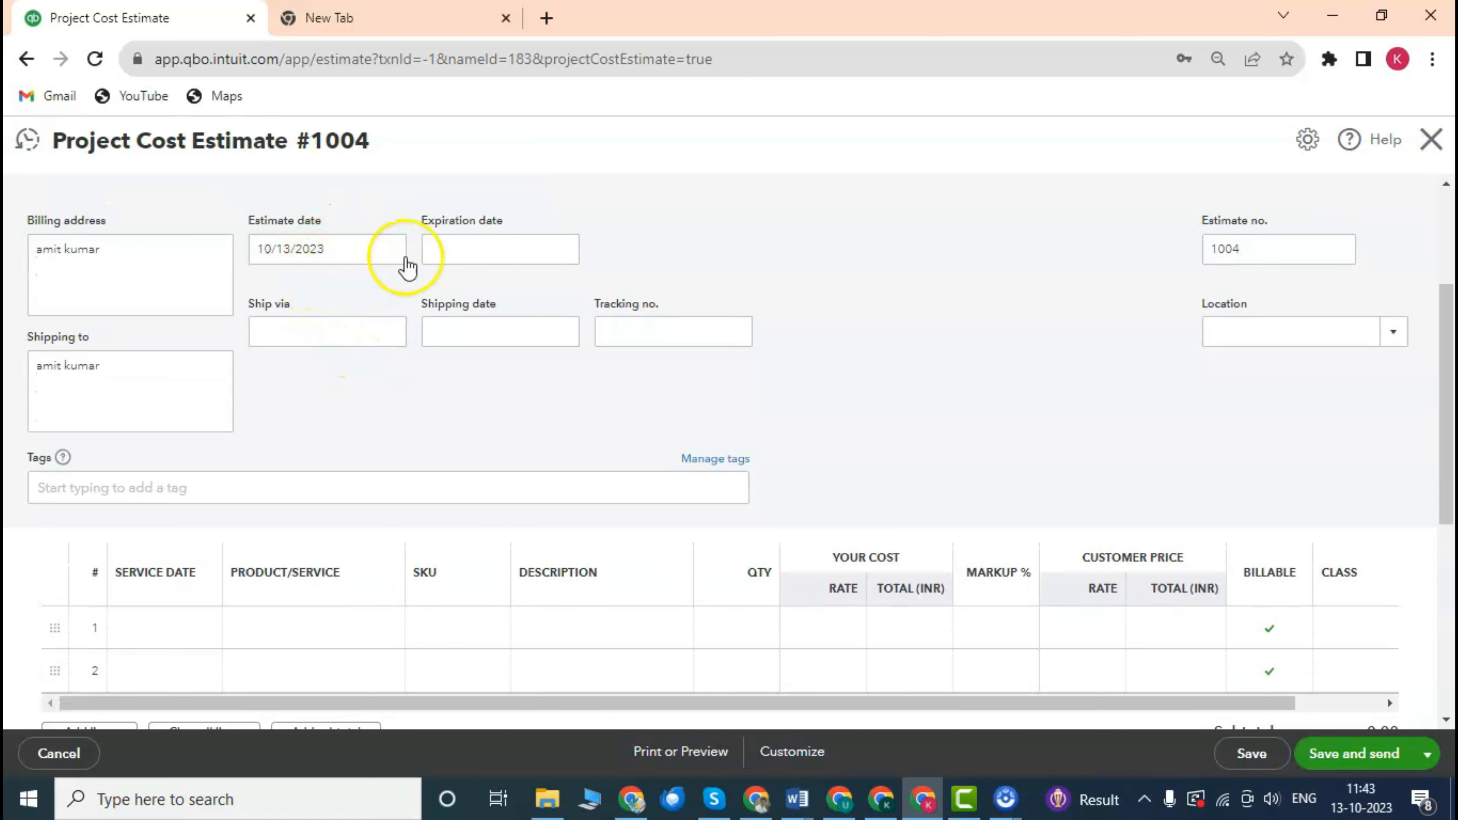
pyautogui.scroll(2, 434, 264)
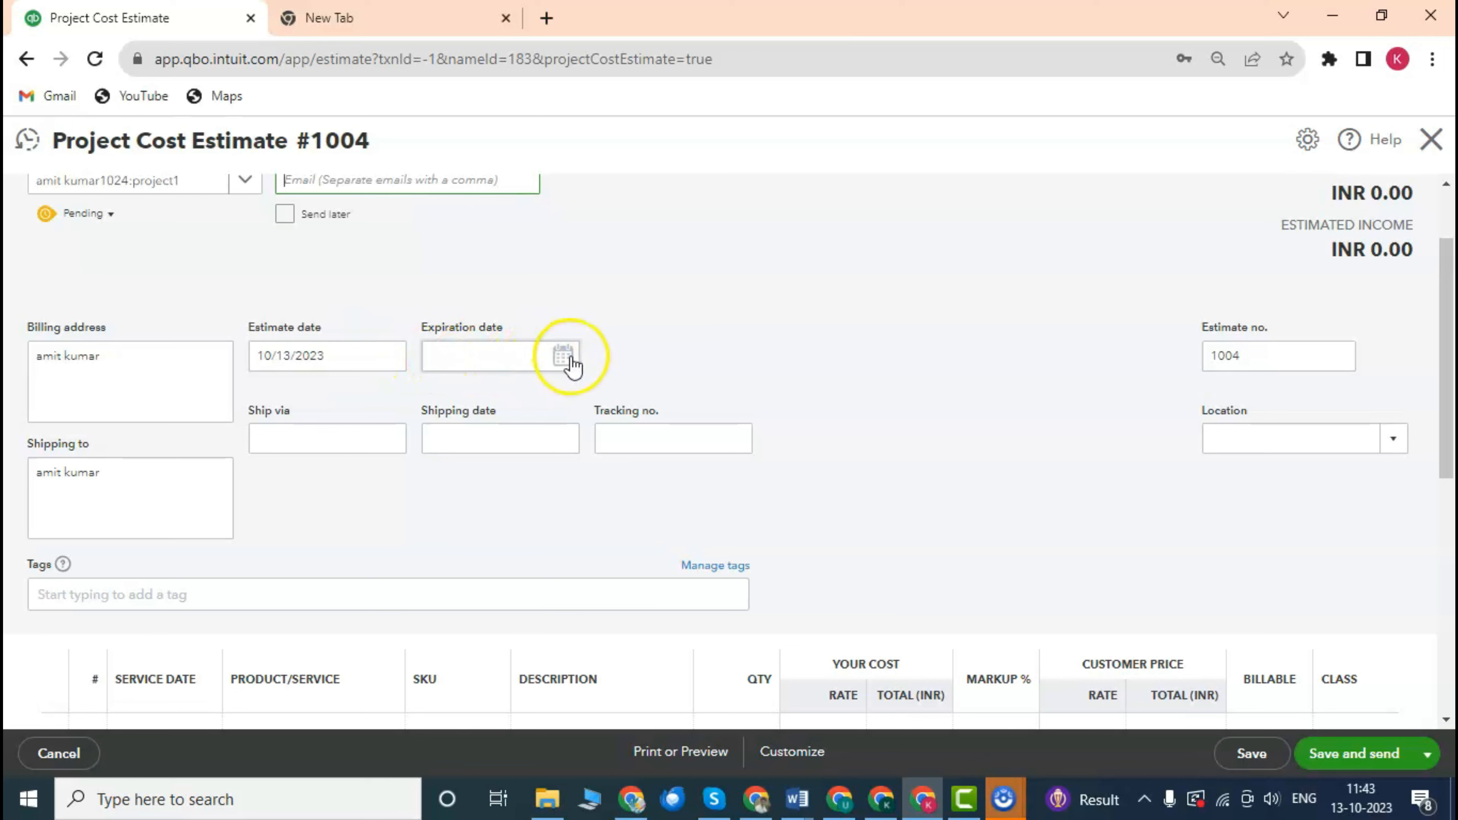
pyautogui.click(563, 357)
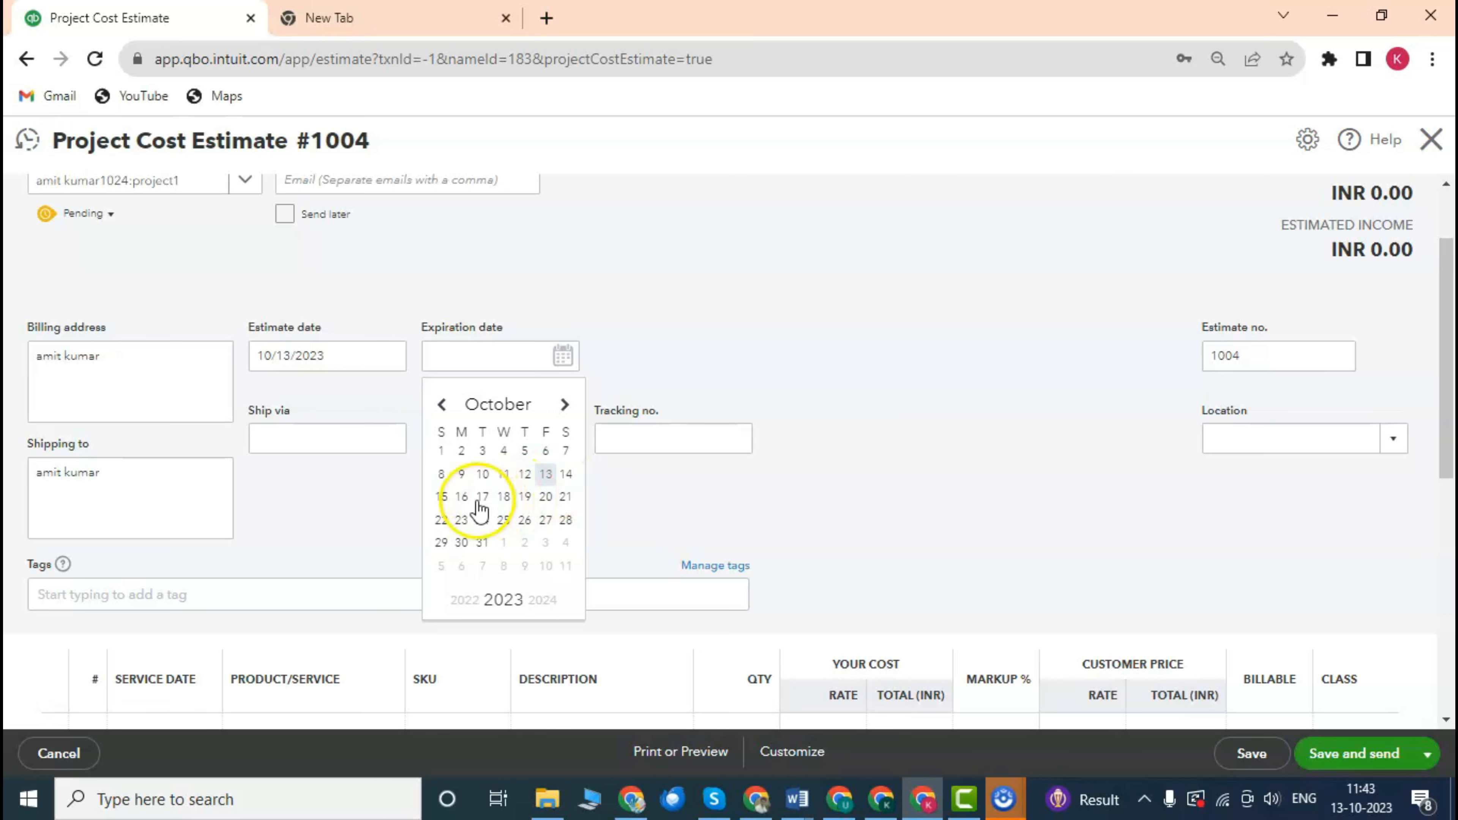
pyautogui.click(545, 497)
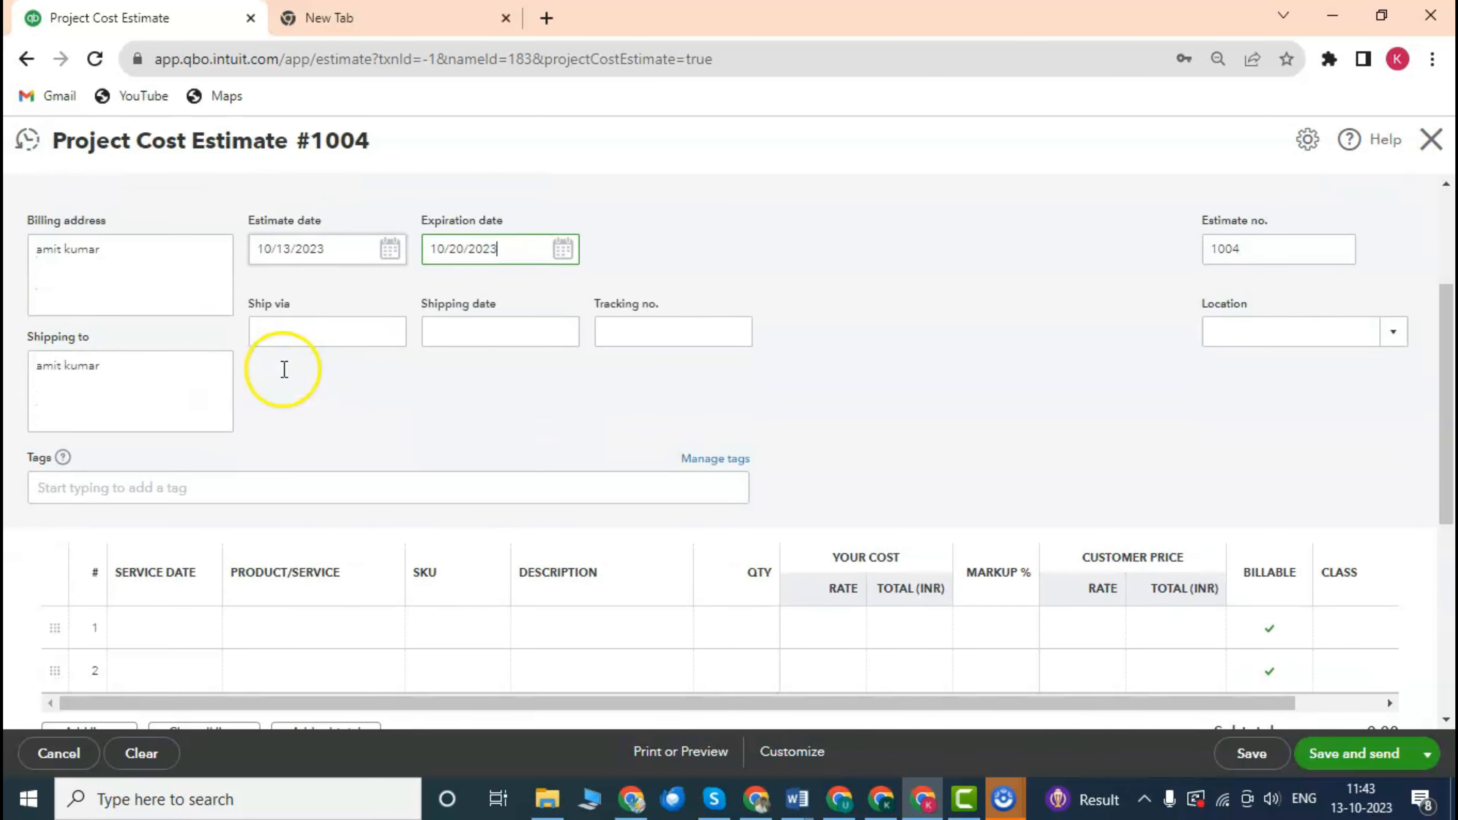
# Move through the estimate's Ship via and Tracking no. fields, leaving them empty.
pyautogui.scroll(-2, 324, 368)
pyautogui.click(277, 333)
pyautogui.scroll(2, 396, 400)
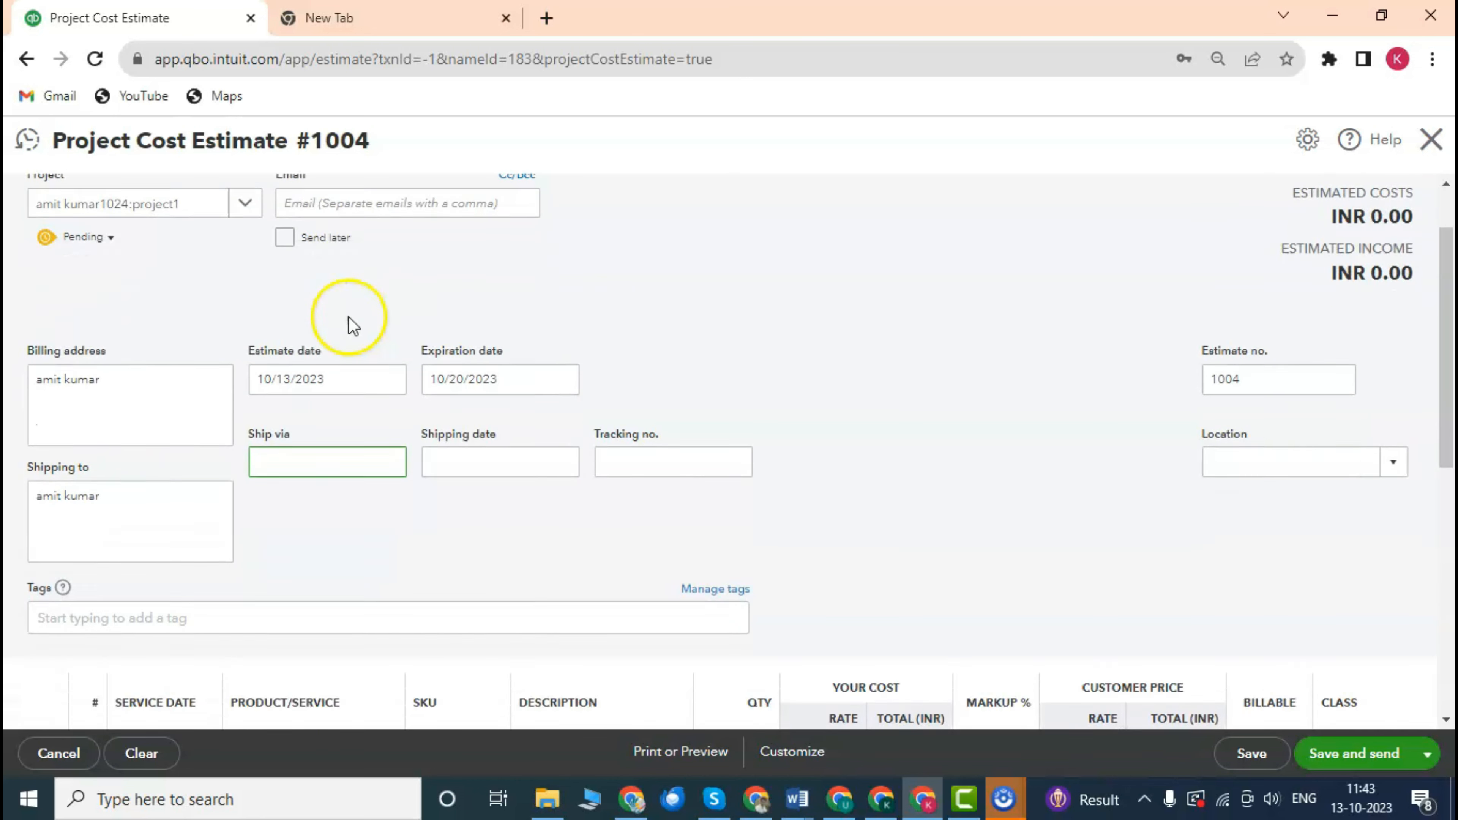
pyautogui.scroll(-2, 355, 350)
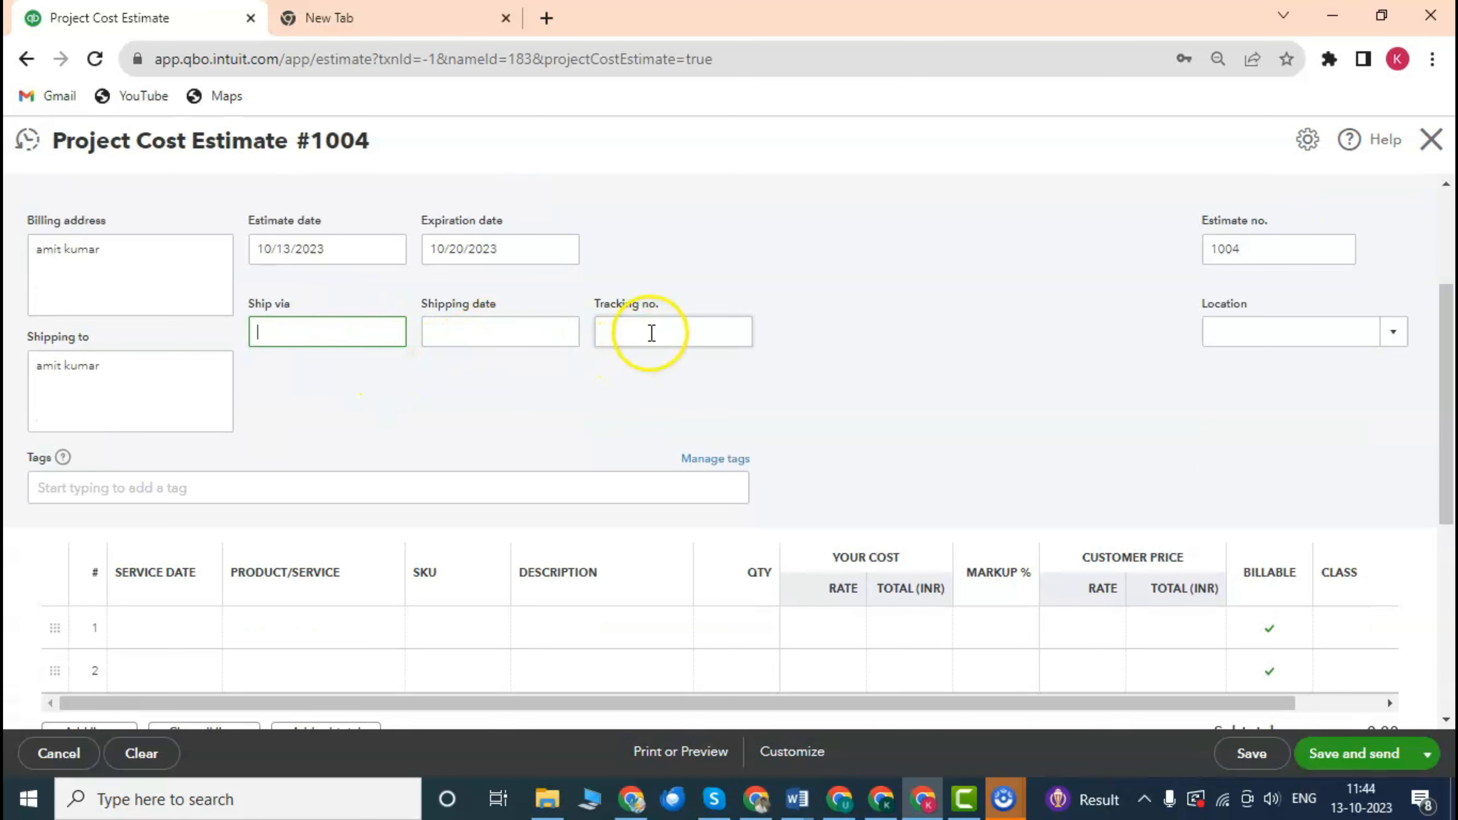
pyautogui.click(653, 333)
pyautogui.scroll(-3, 463, 404)
pyautogui.scroll(7, 400, 378)
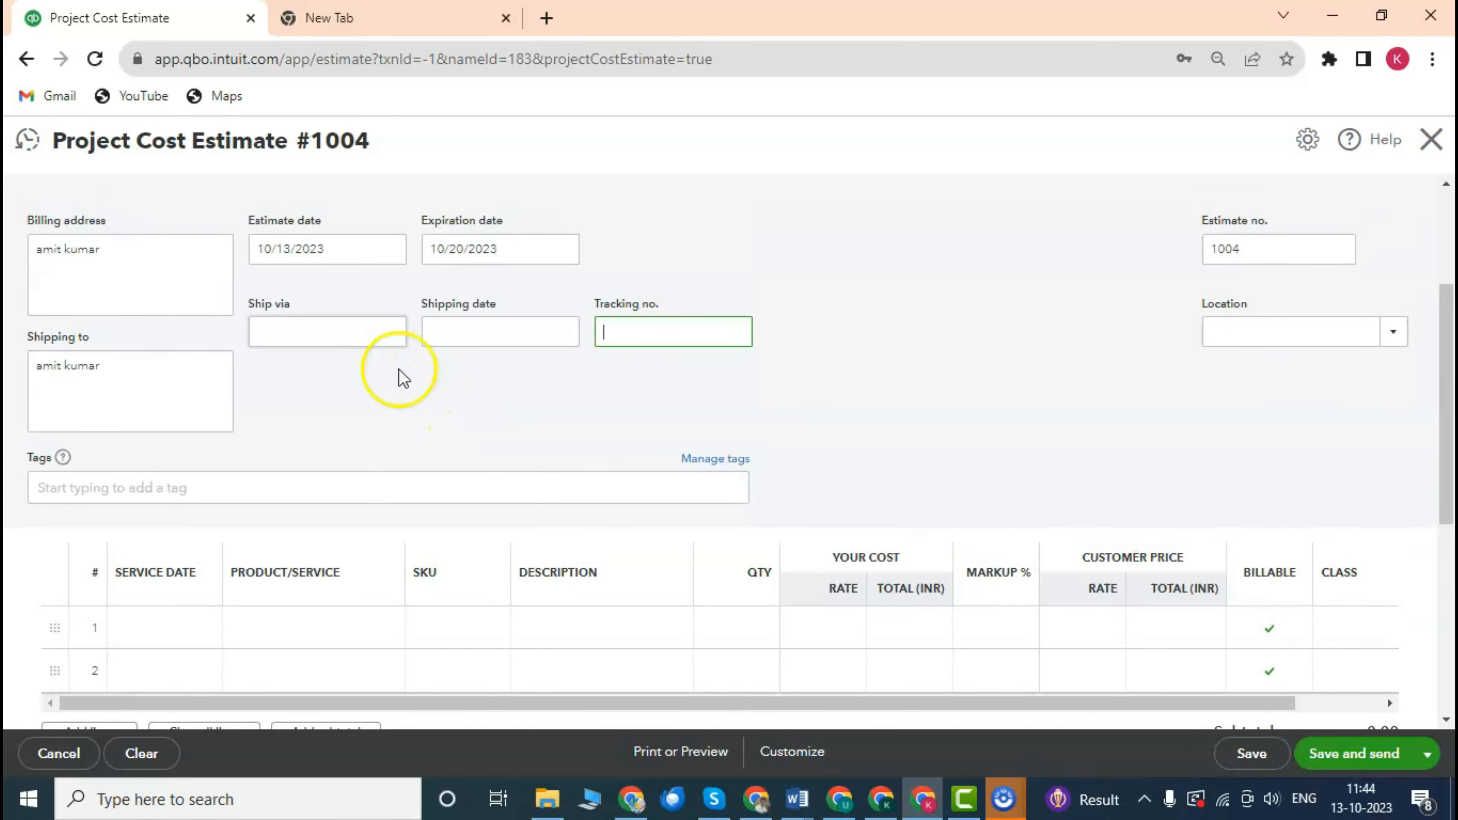
pyautogui.scroll(-3, 309, 345)
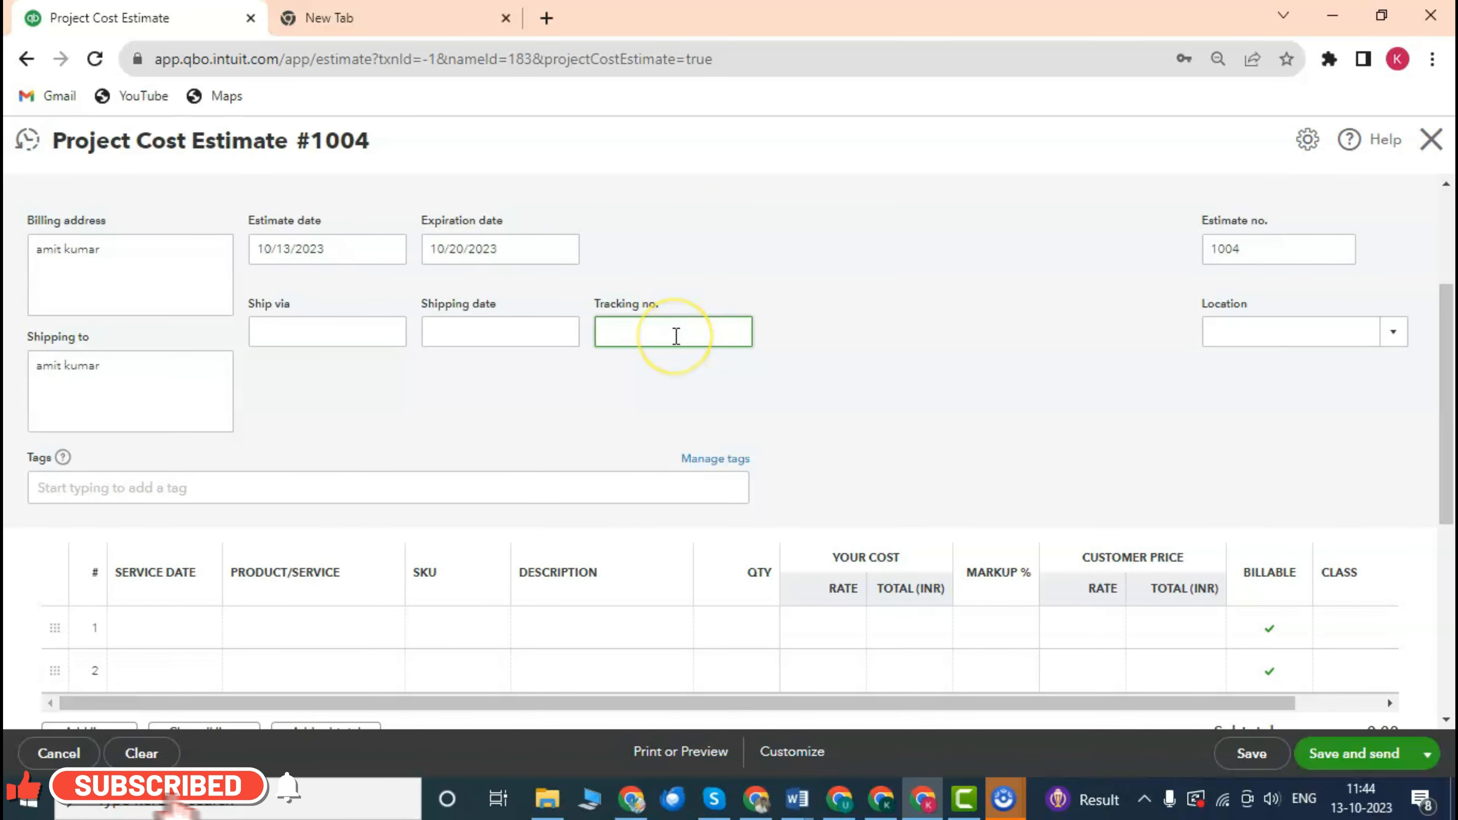
pyautogui.scroll(-2, 478, 381)
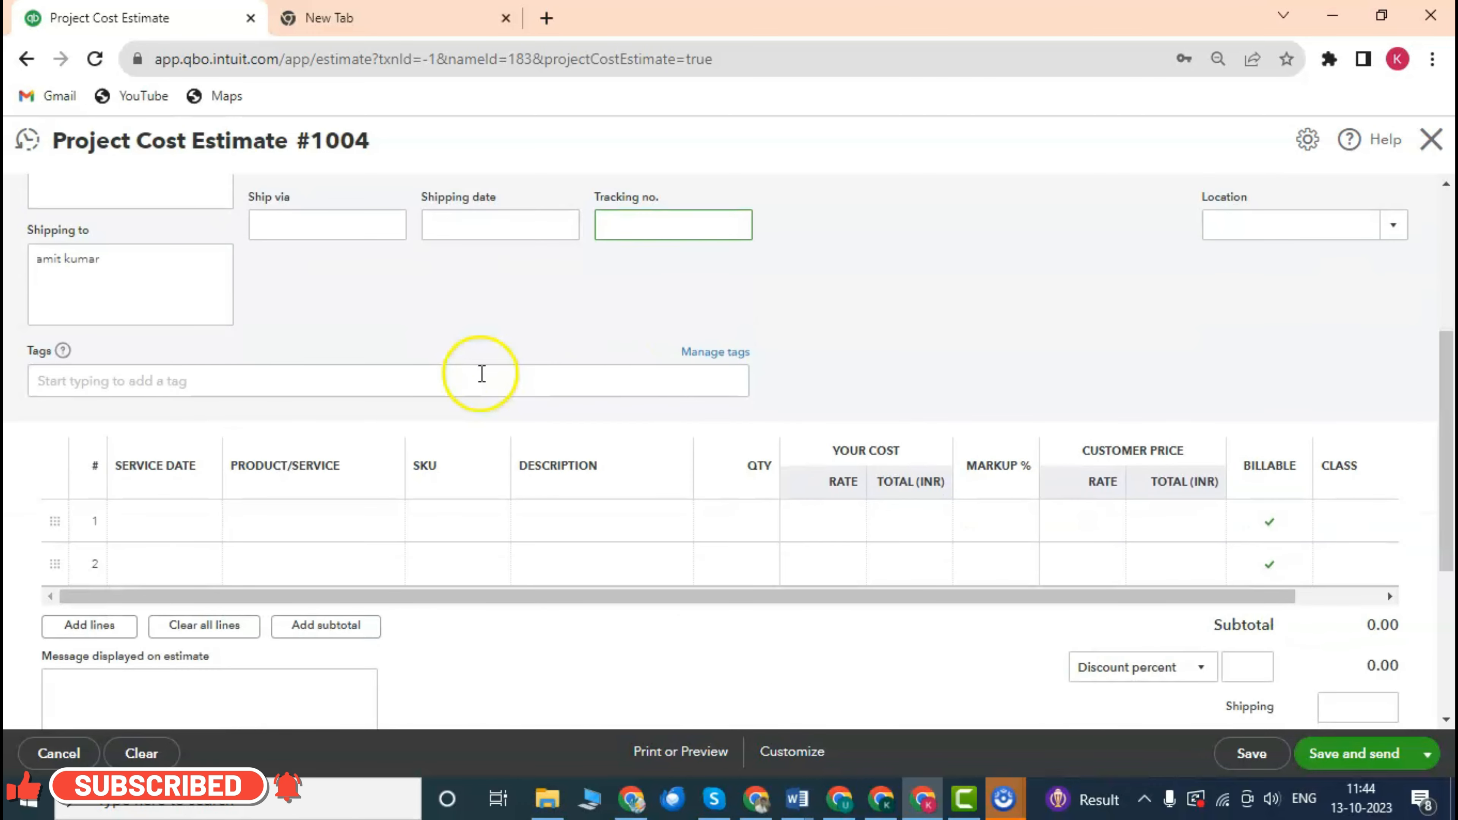
pyautogui.scroll(4, 597, 356)
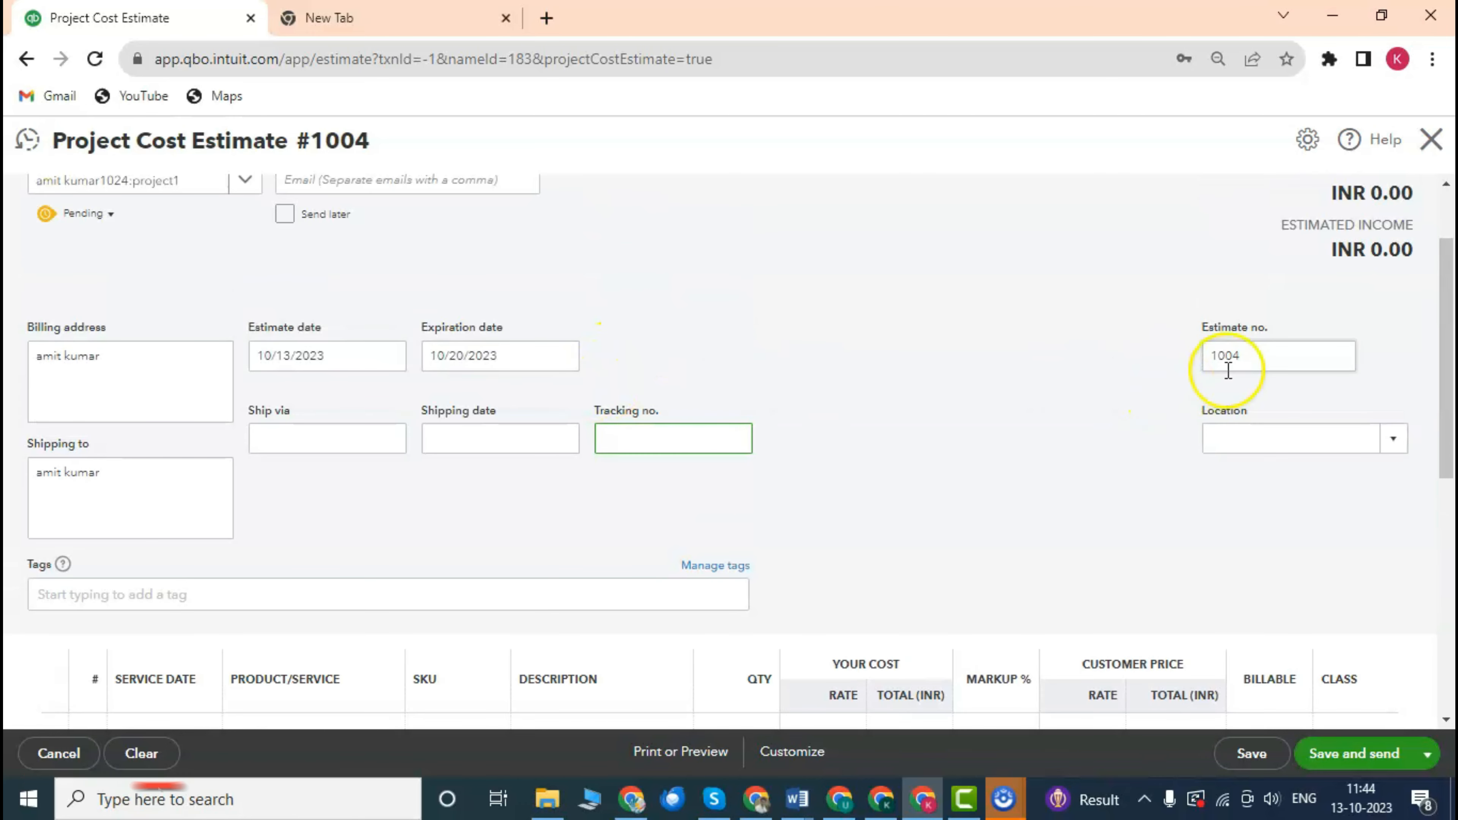
pyautogui.scroll(-2, 1241, 345)
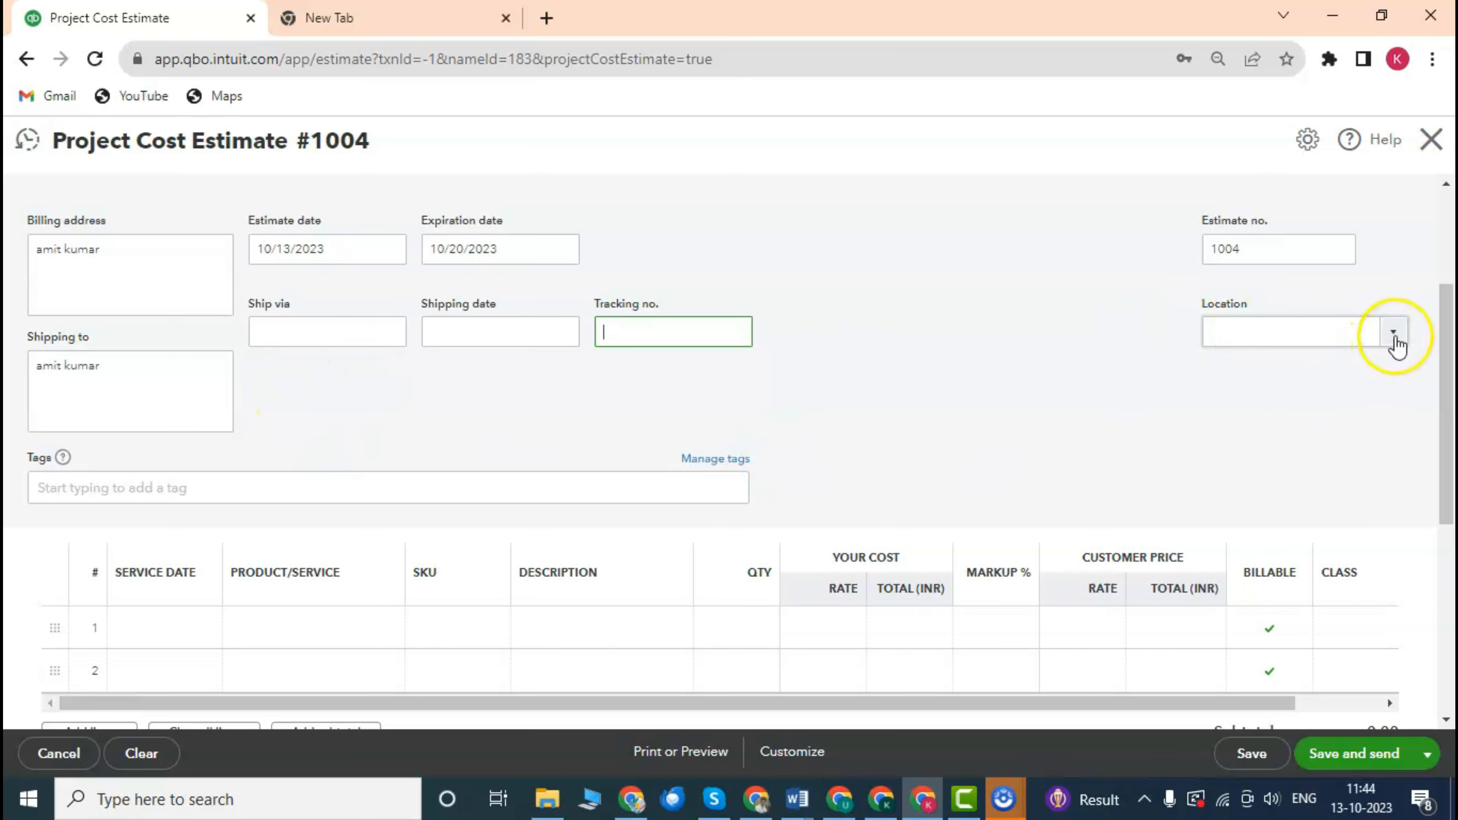
# Check the estimate's location list and leave the location unset.
pyautogui.click(1393, 334)
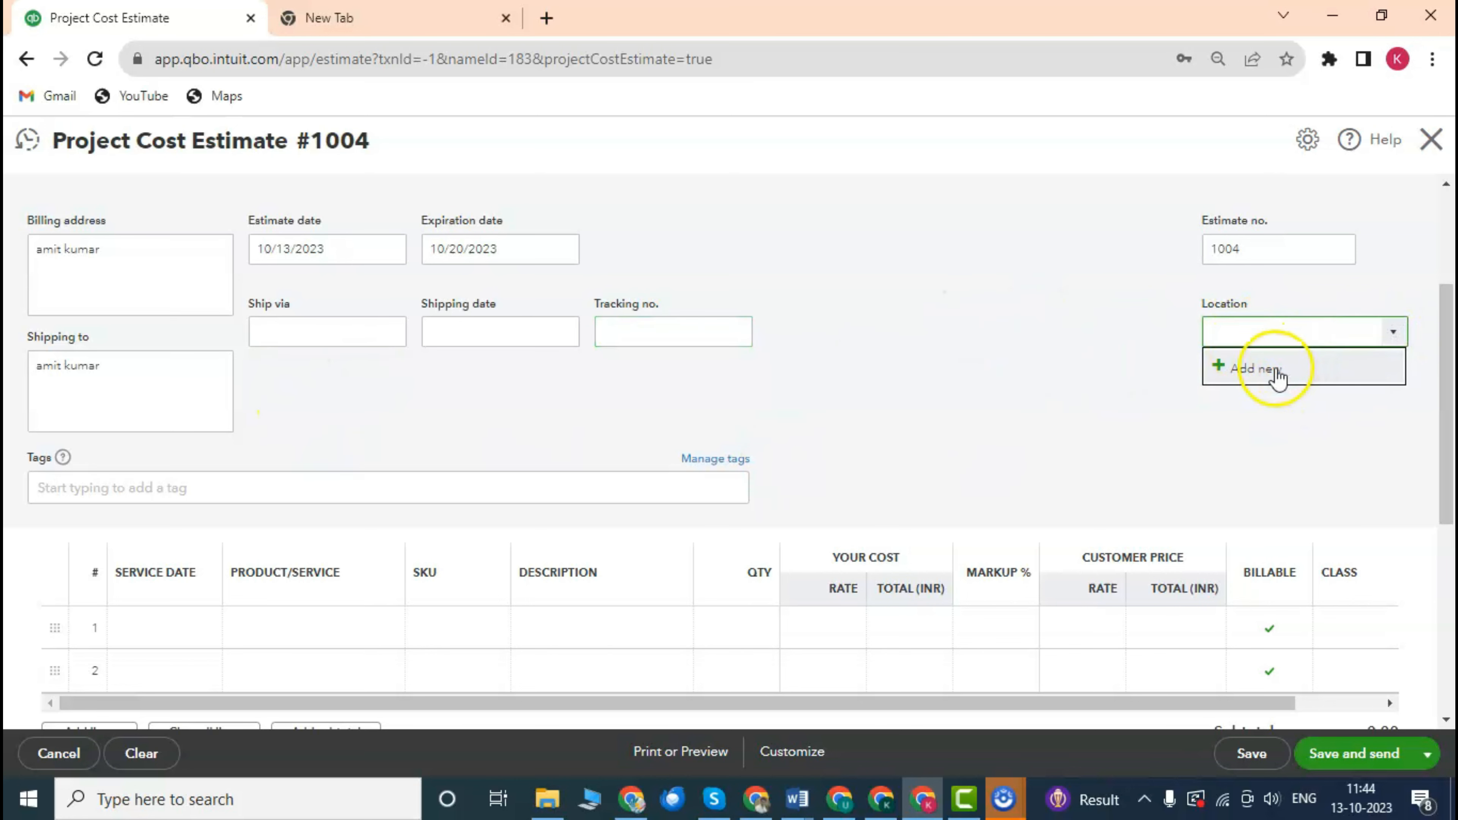
pyautogui.click(1008, 332)
pyautogui.scroll(-5, 677, 381)
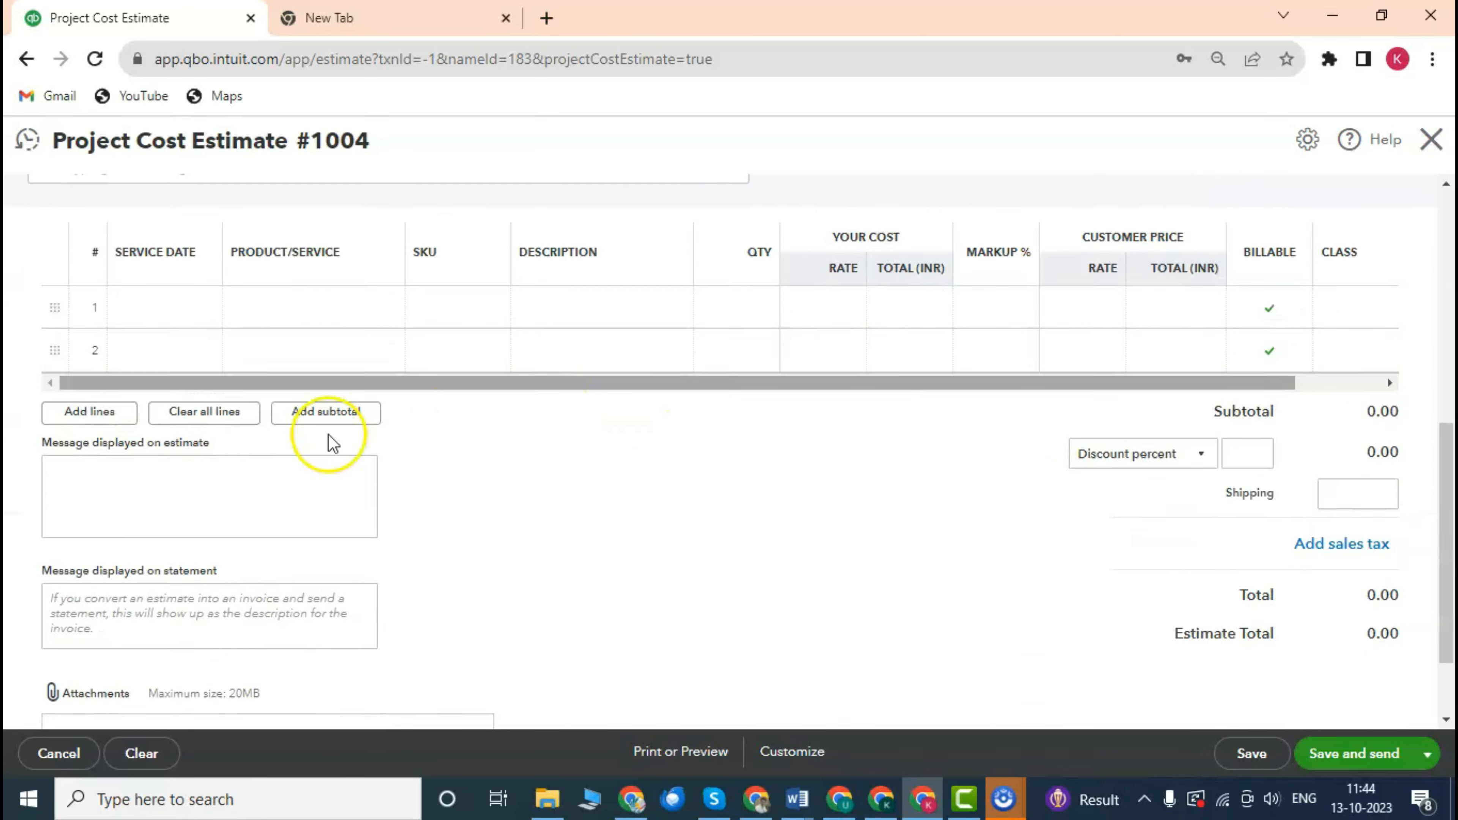
pyautogui.scroll(4, 326, 439)
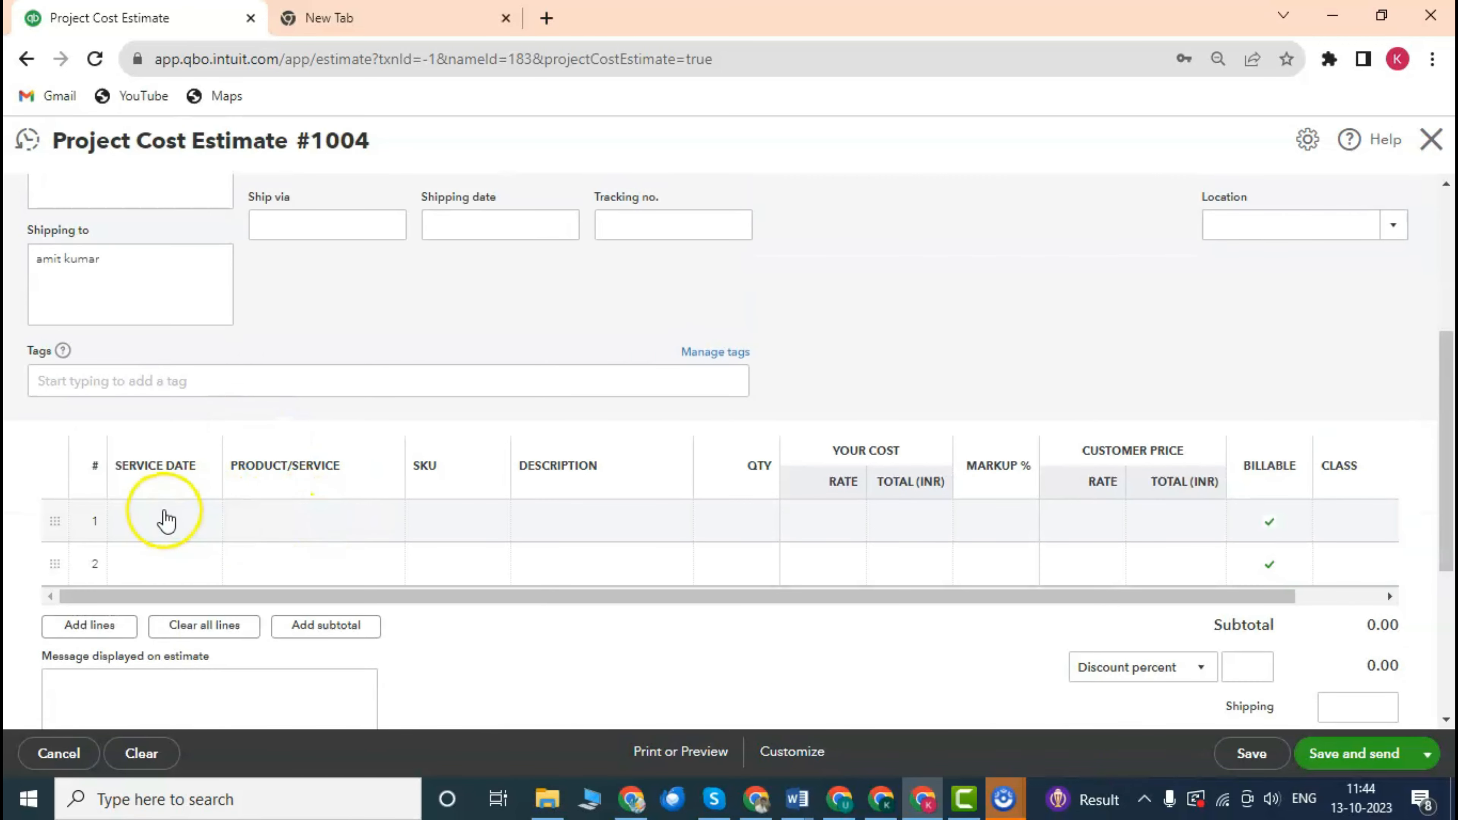
# Set line 1's product to Accounting Service Bookkeeping, quantity 1, billable.
pyautogui.click(178, 529)
pyautogui.scroll(-2, 344, 460)
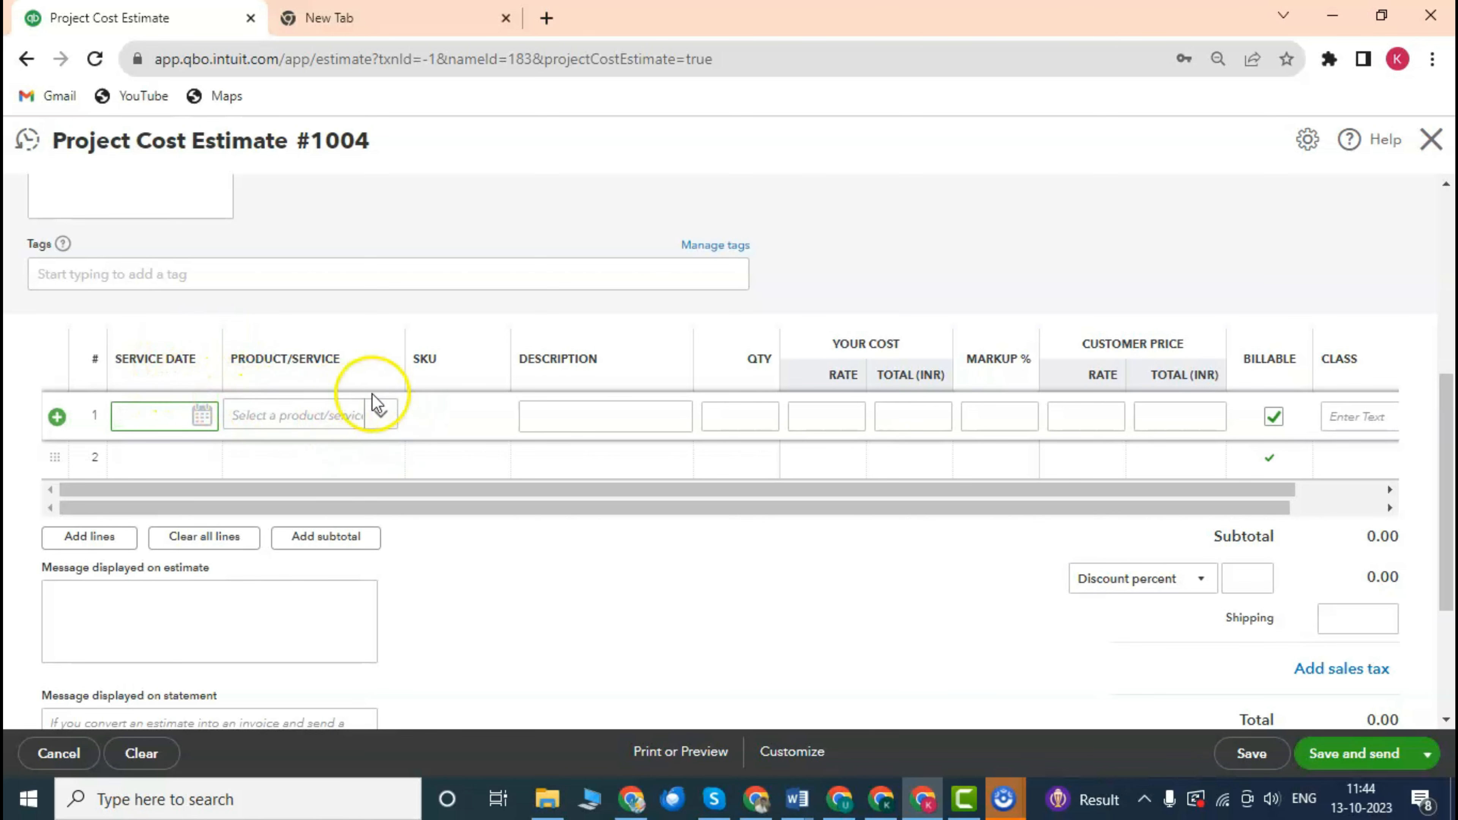
pyautogui.click(310, 417)
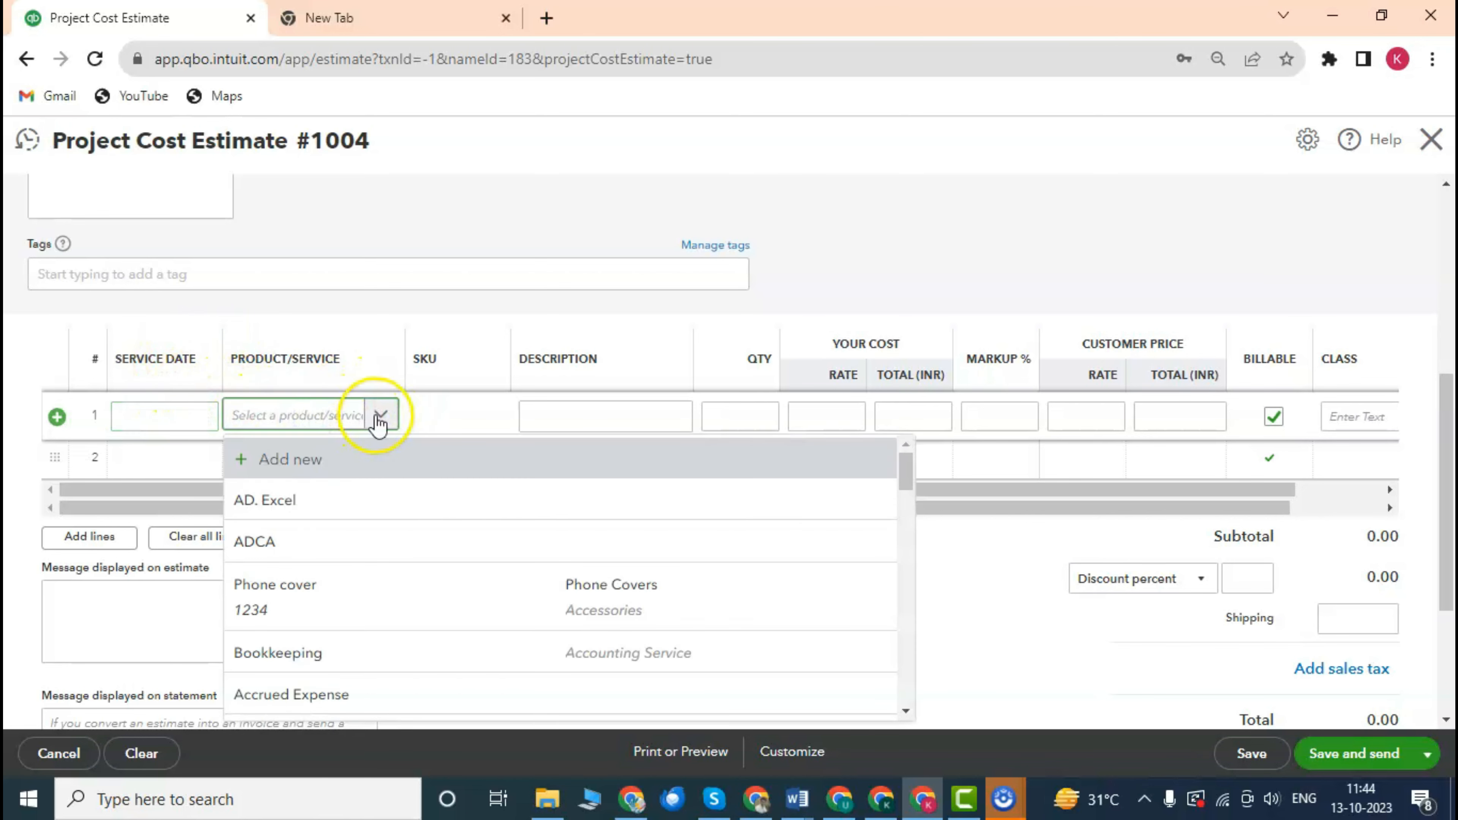
pyautogui.scroll(-2, 368, 368)
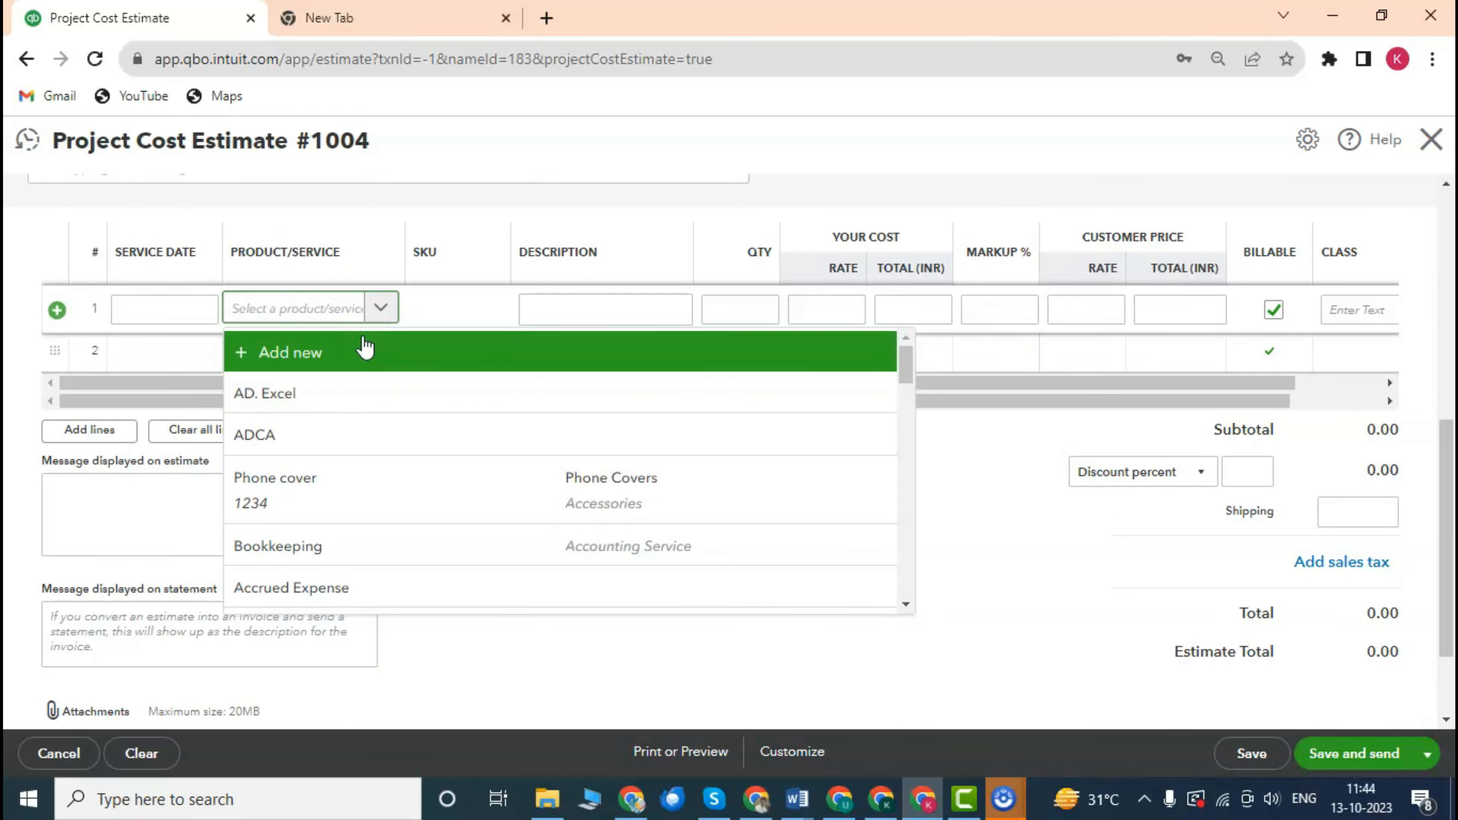
pyautogui.click(324, 544)
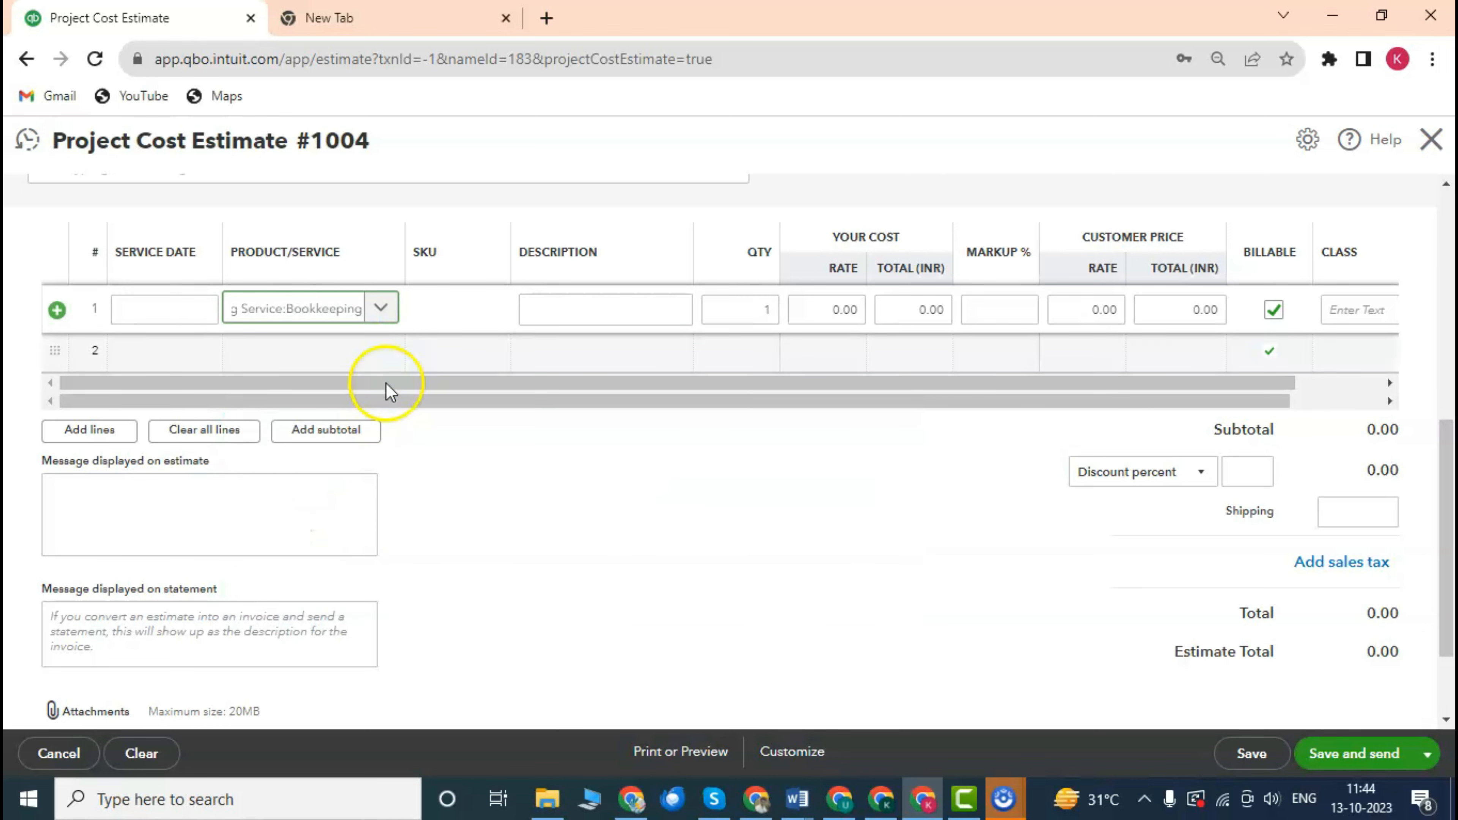
pyautogui.click(382, 310)
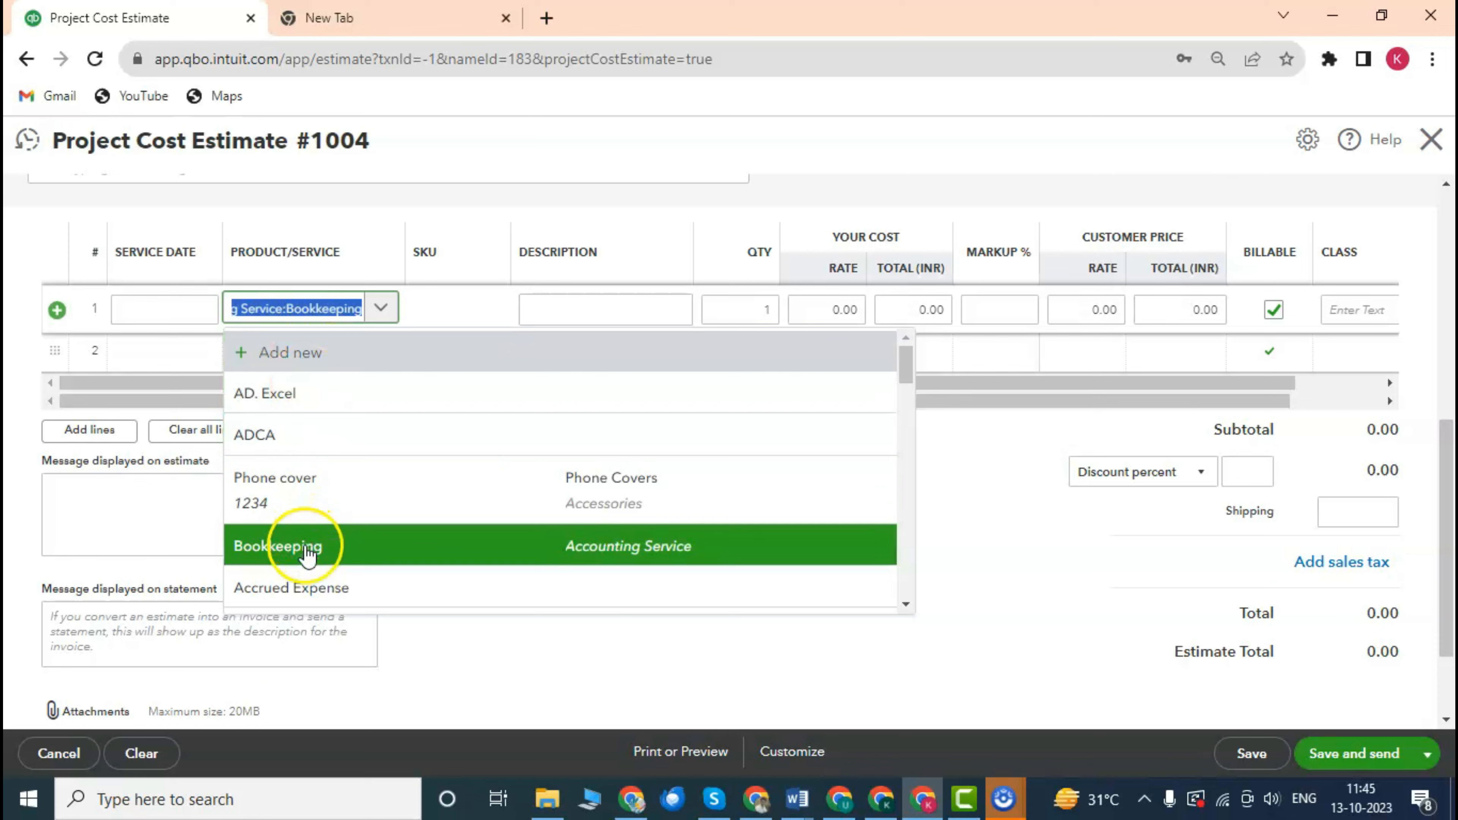
pyautogui.click(1000, 550)
pyautogui.click(543, 310)
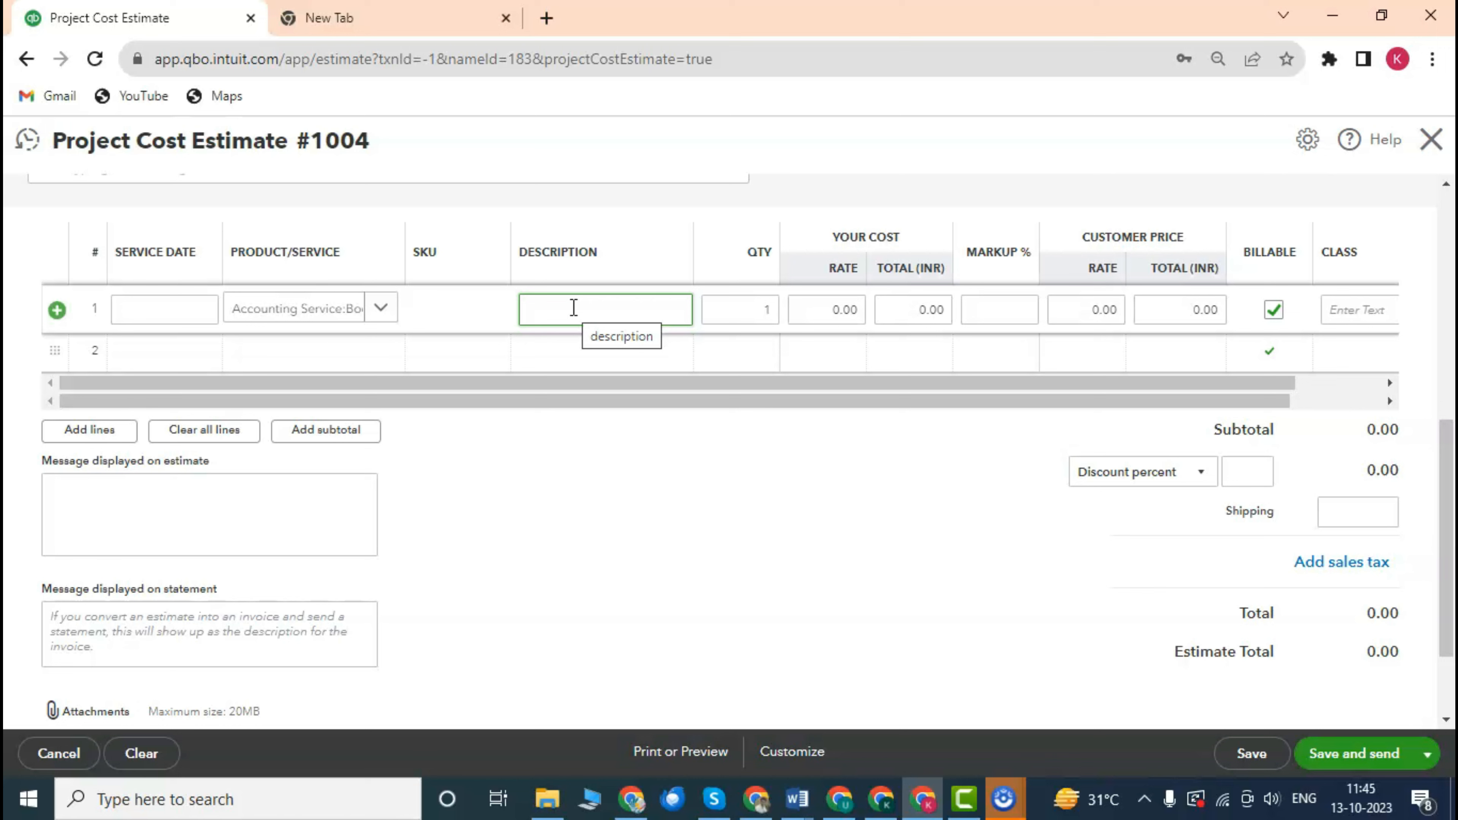
# Enter 'Bookkeeping (Jan2022-Dec2022)' as the line 1 description.
pyautogui.write('b')
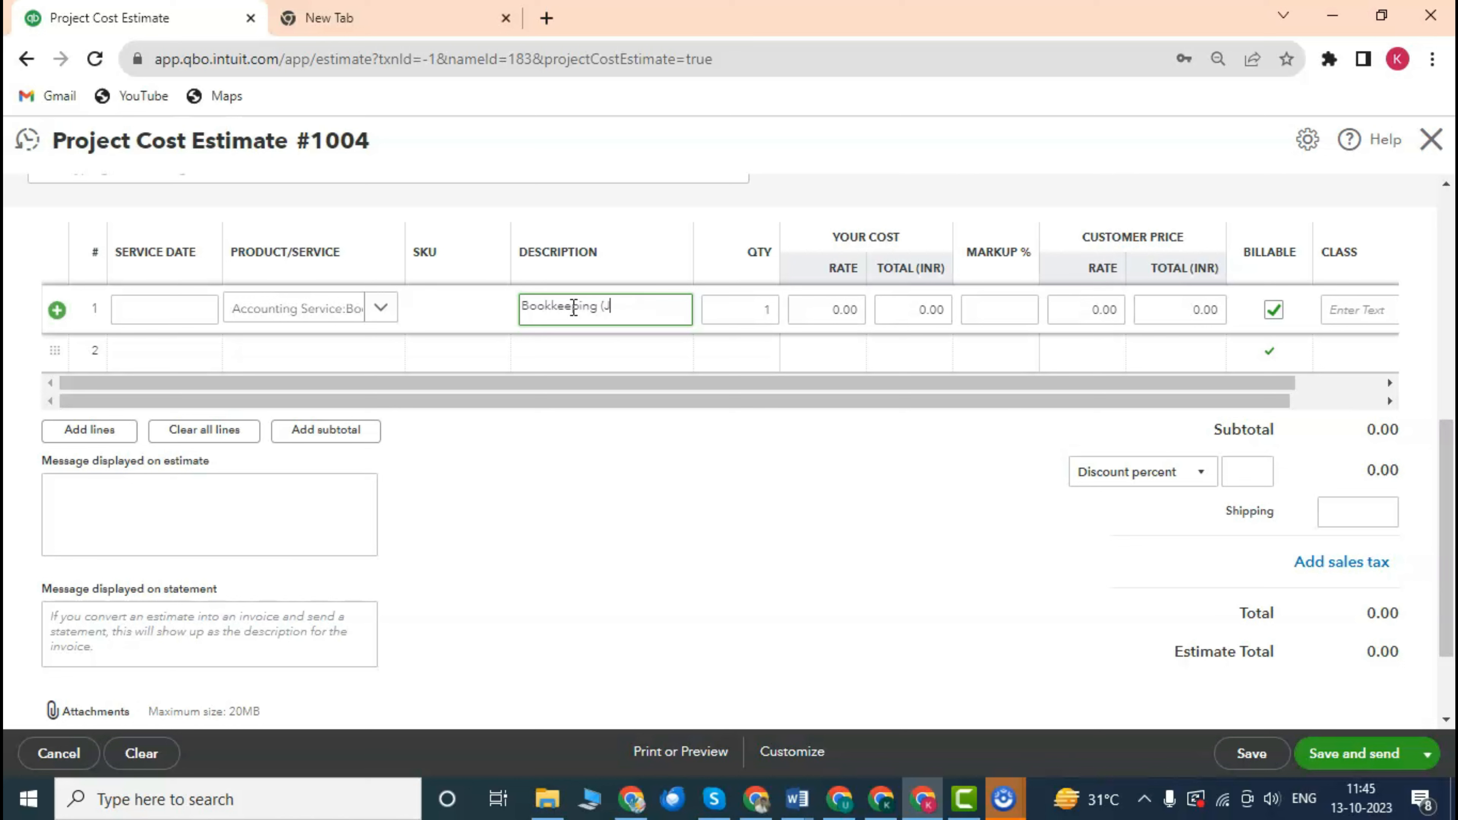
pyautogui.write('n2022-D')
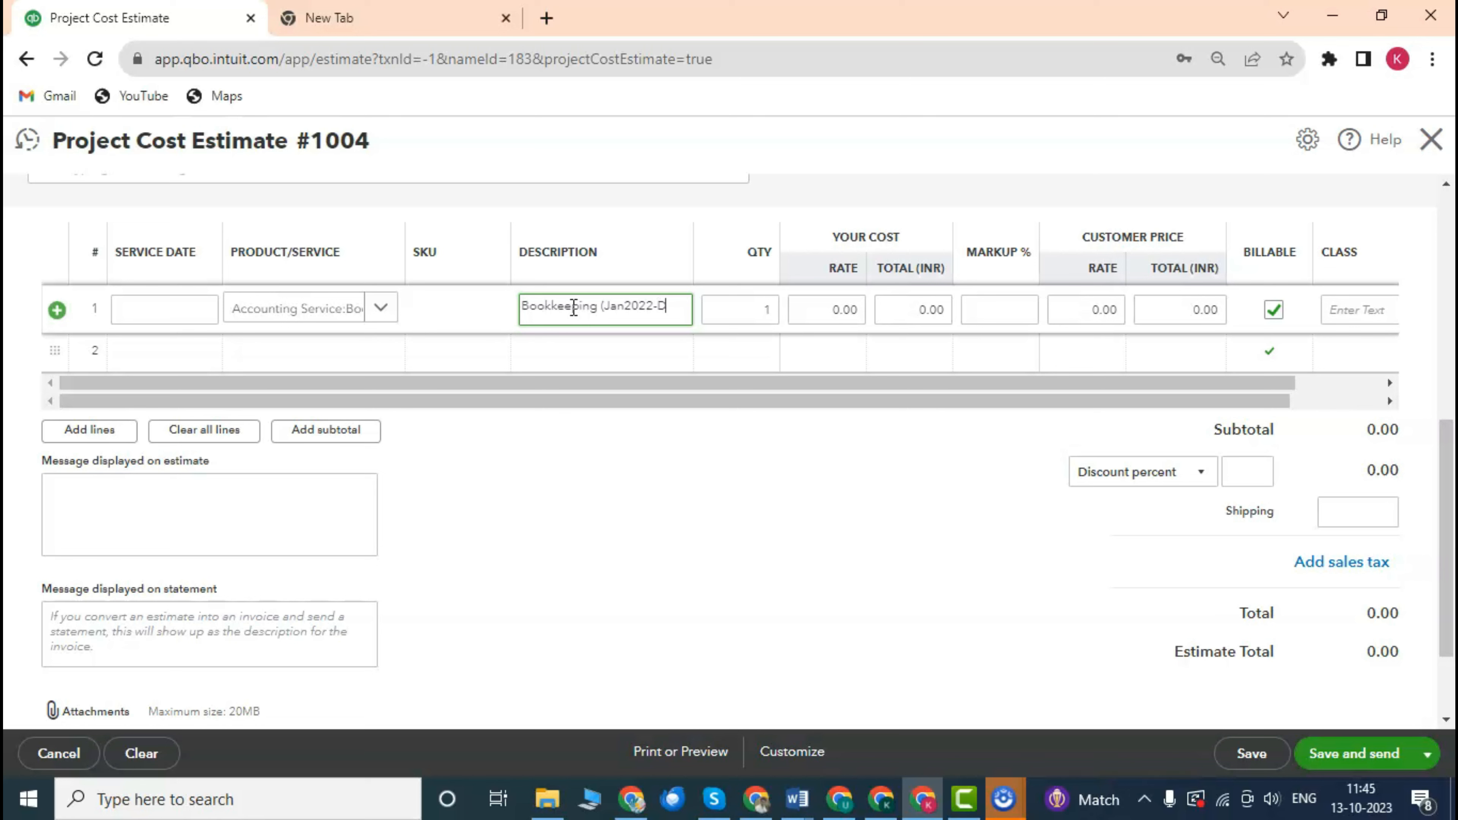
pyautogui.write('ec2022)')
pyautogui.click(744, 312)
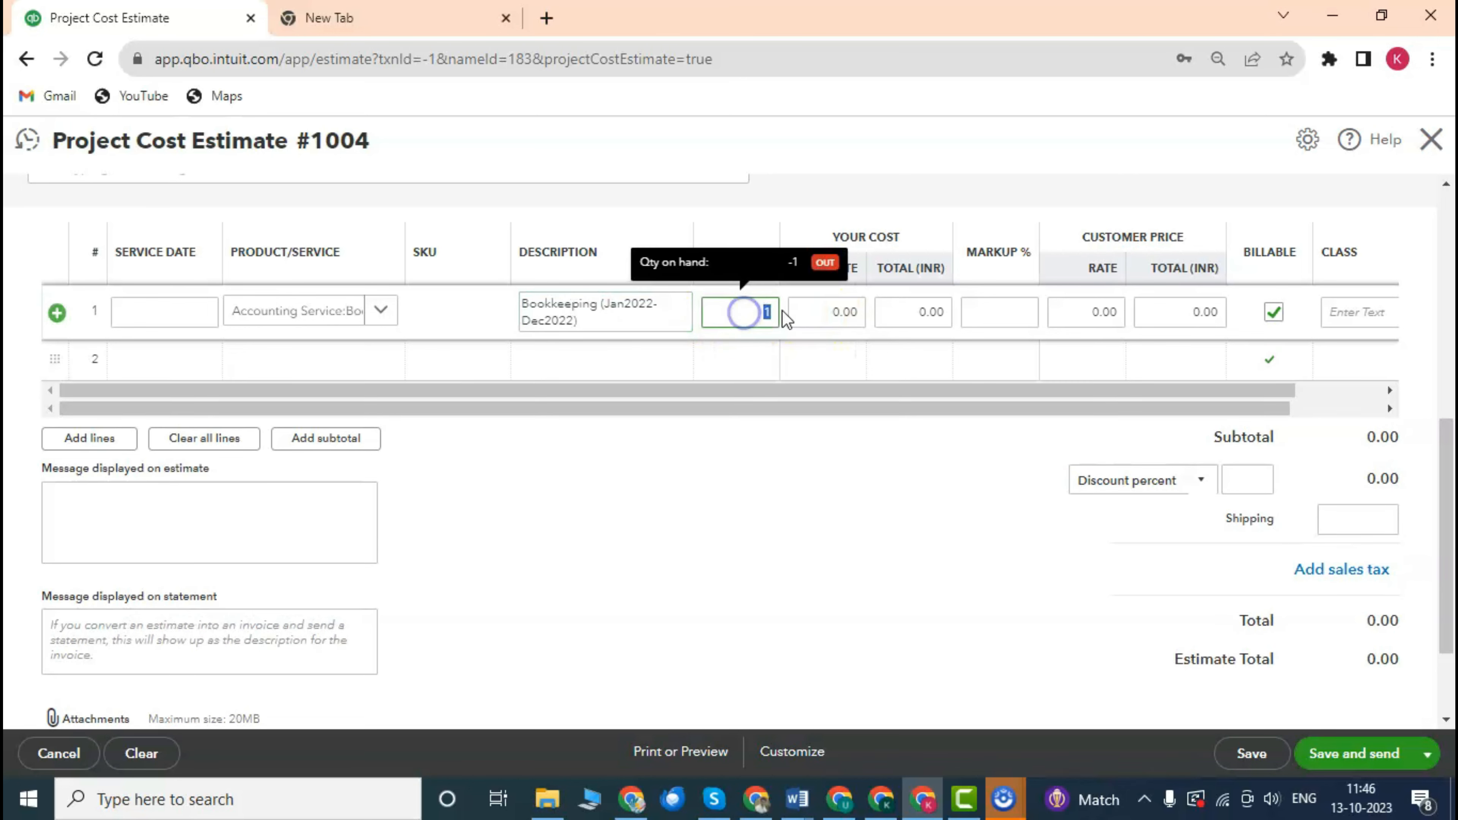
# Enter a cost rate of 100000 on line 1 and commit the row.
pyautogui.click(814, 310)
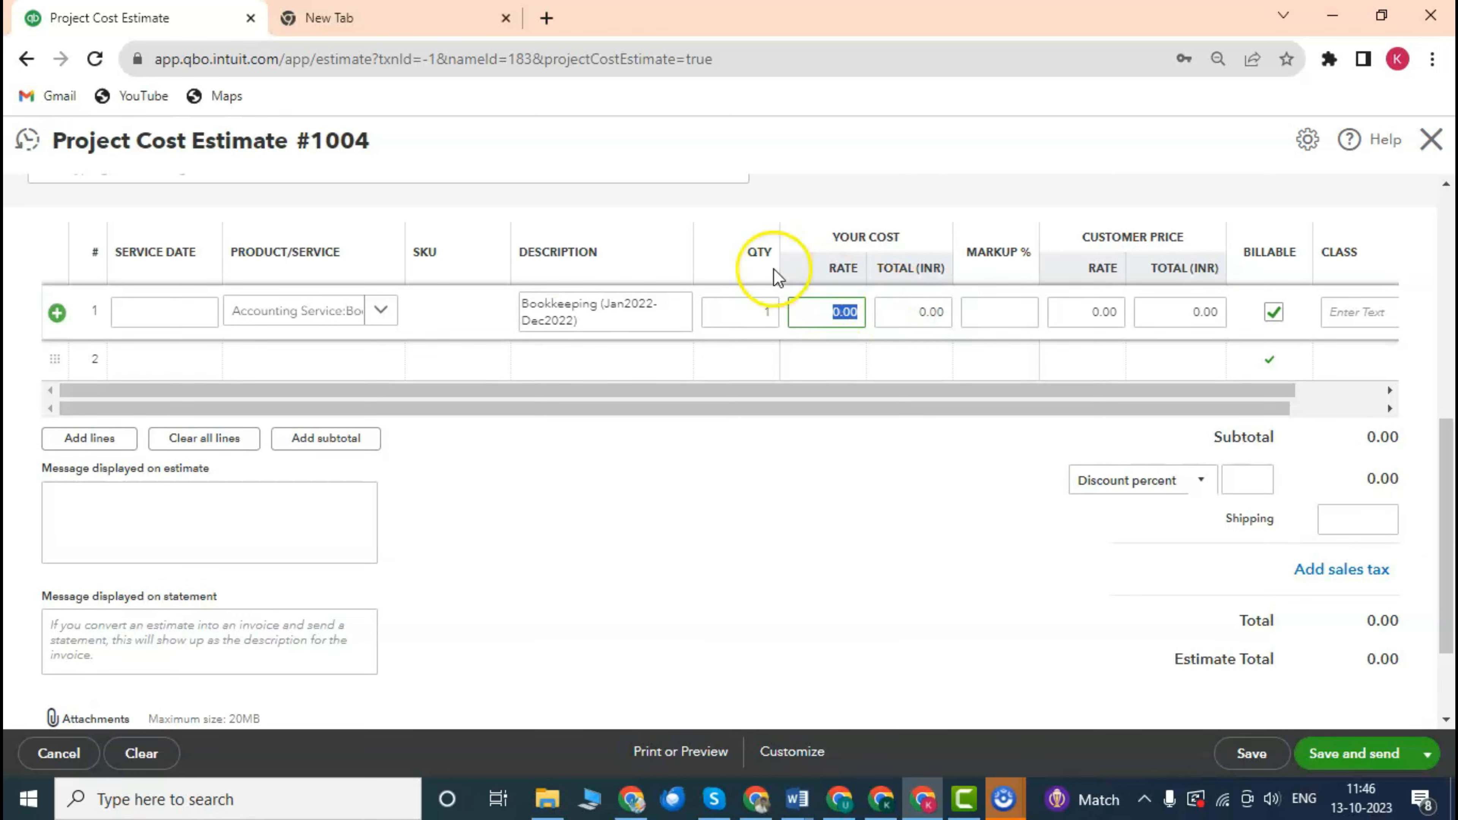
pyautogui.scroll(-3, 879, 313)
pyautogui.scroll(5, 879, 313)
pyautogui.scroll(-3, 878, 311)
pyautogui.scroll(2, 878, 310)
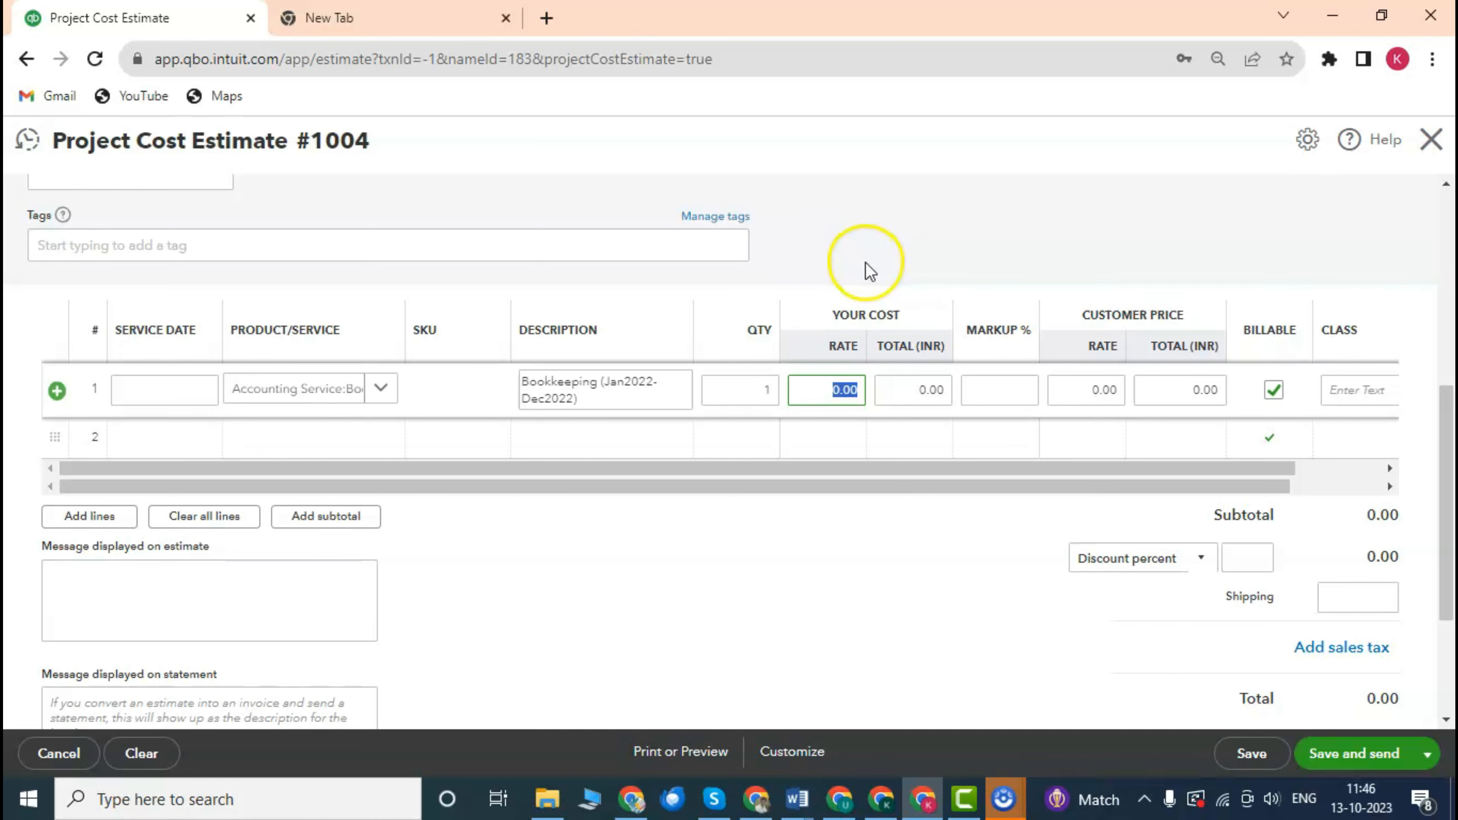
pyautogui.scroll(-1, 837, 319)
pyautogui.scroll(1, 863, 315)
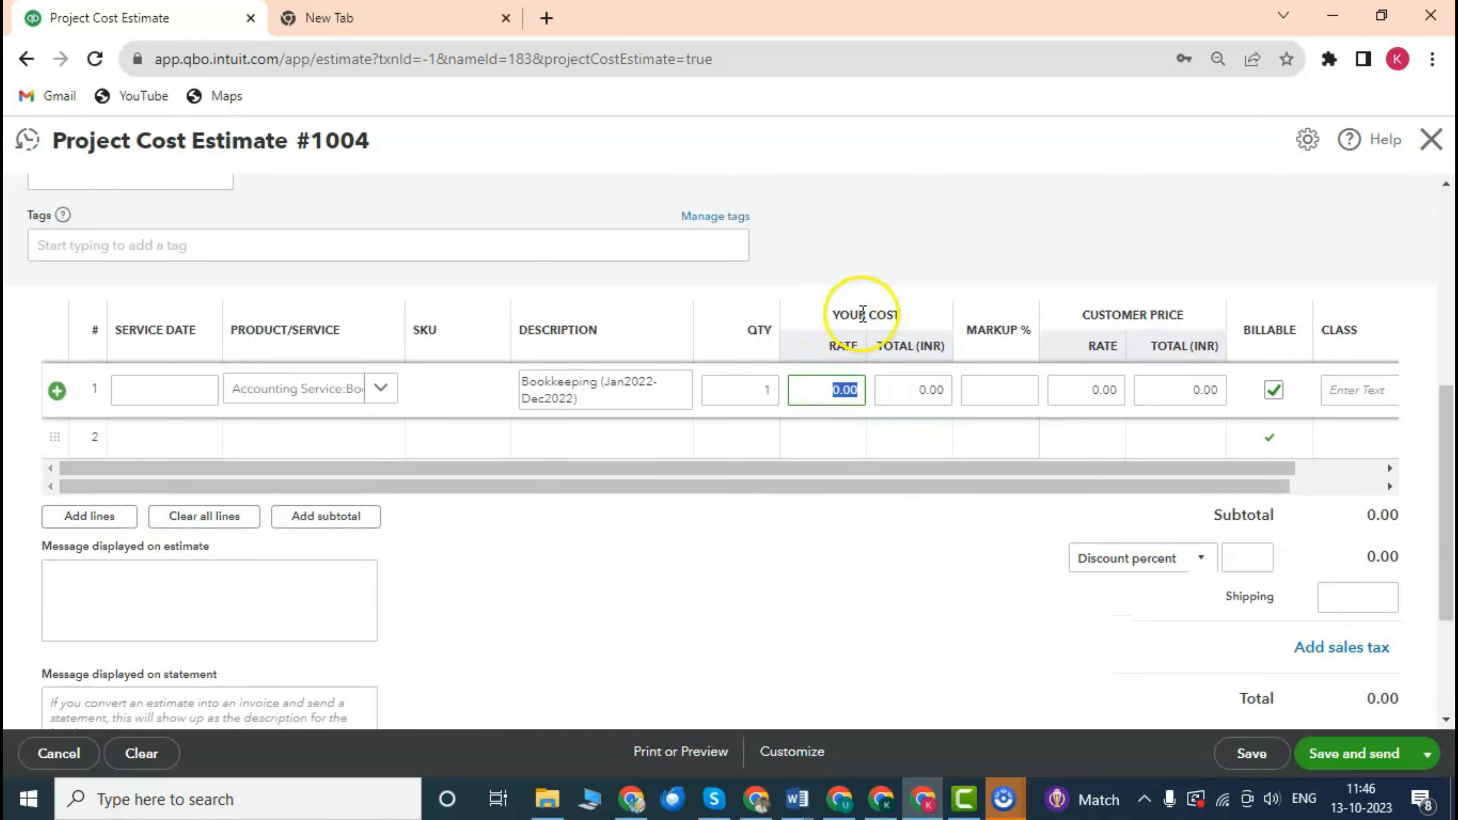
pyautogui.scroll(-2, 850, 325)
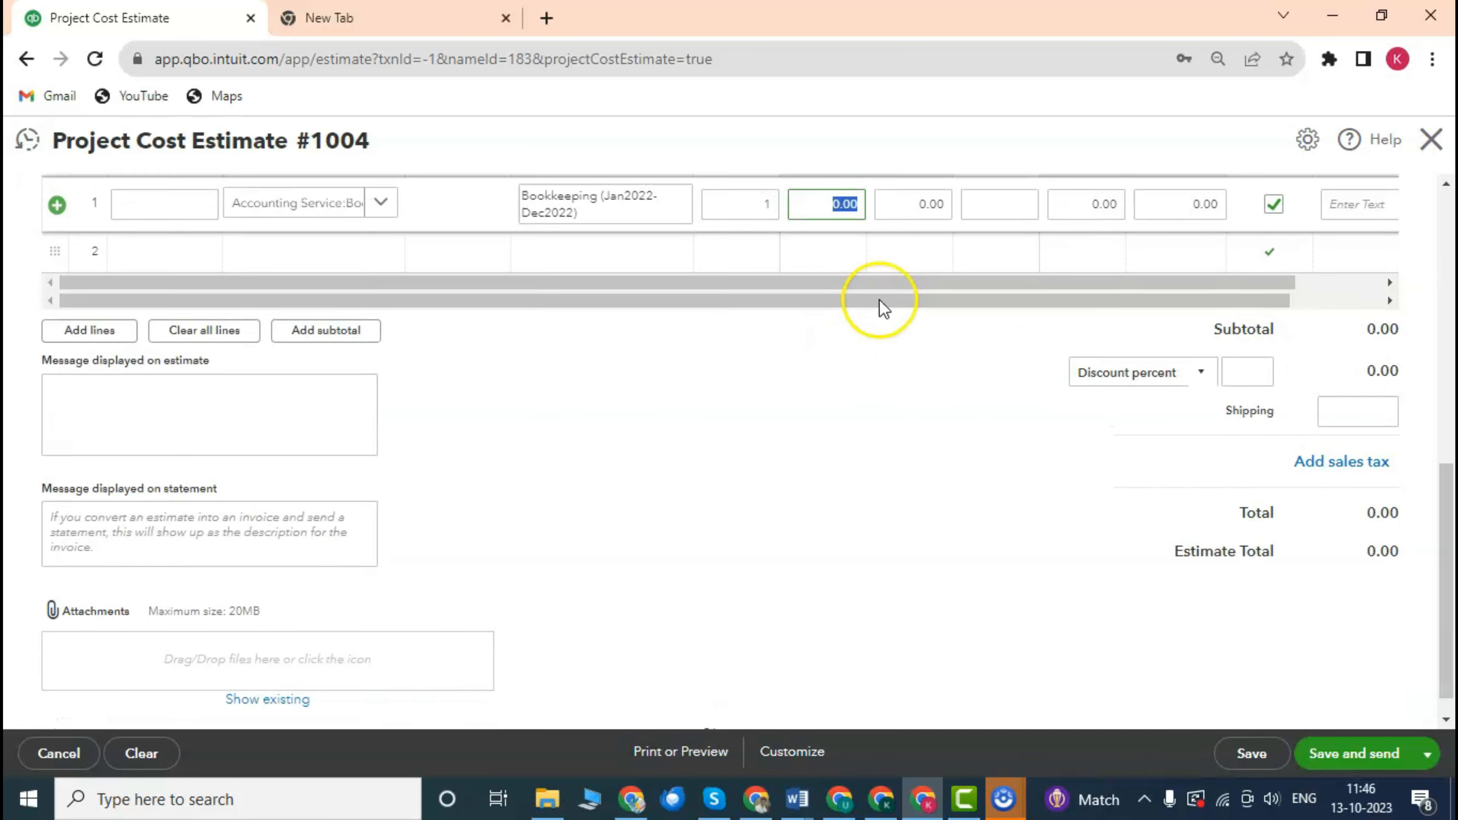
pyautogui.scroll(2, 879, 302)
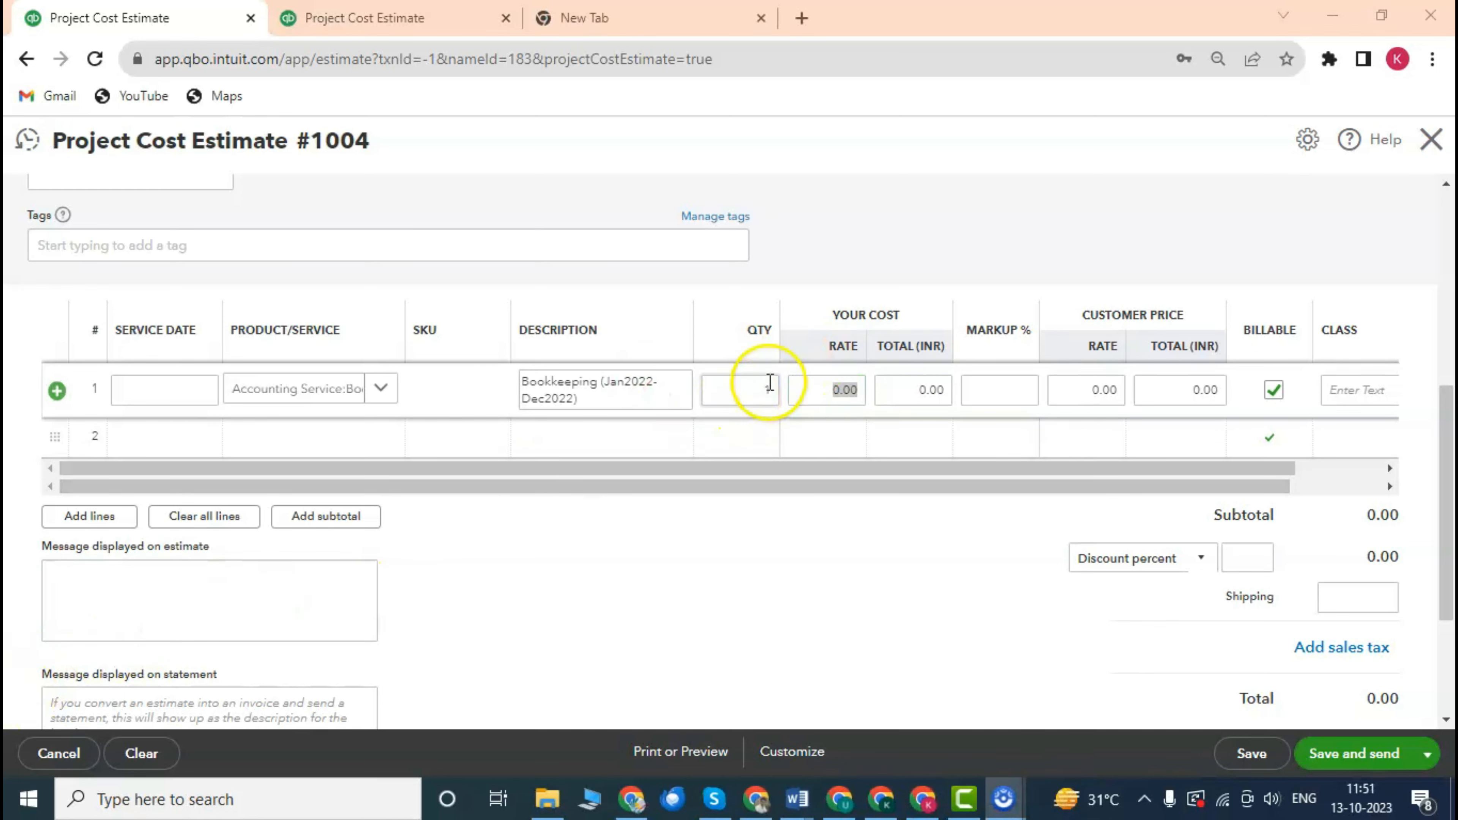
pyautogui.scroll(2, 846, 388)
pyautogui.scroll(-4, 827, 353)
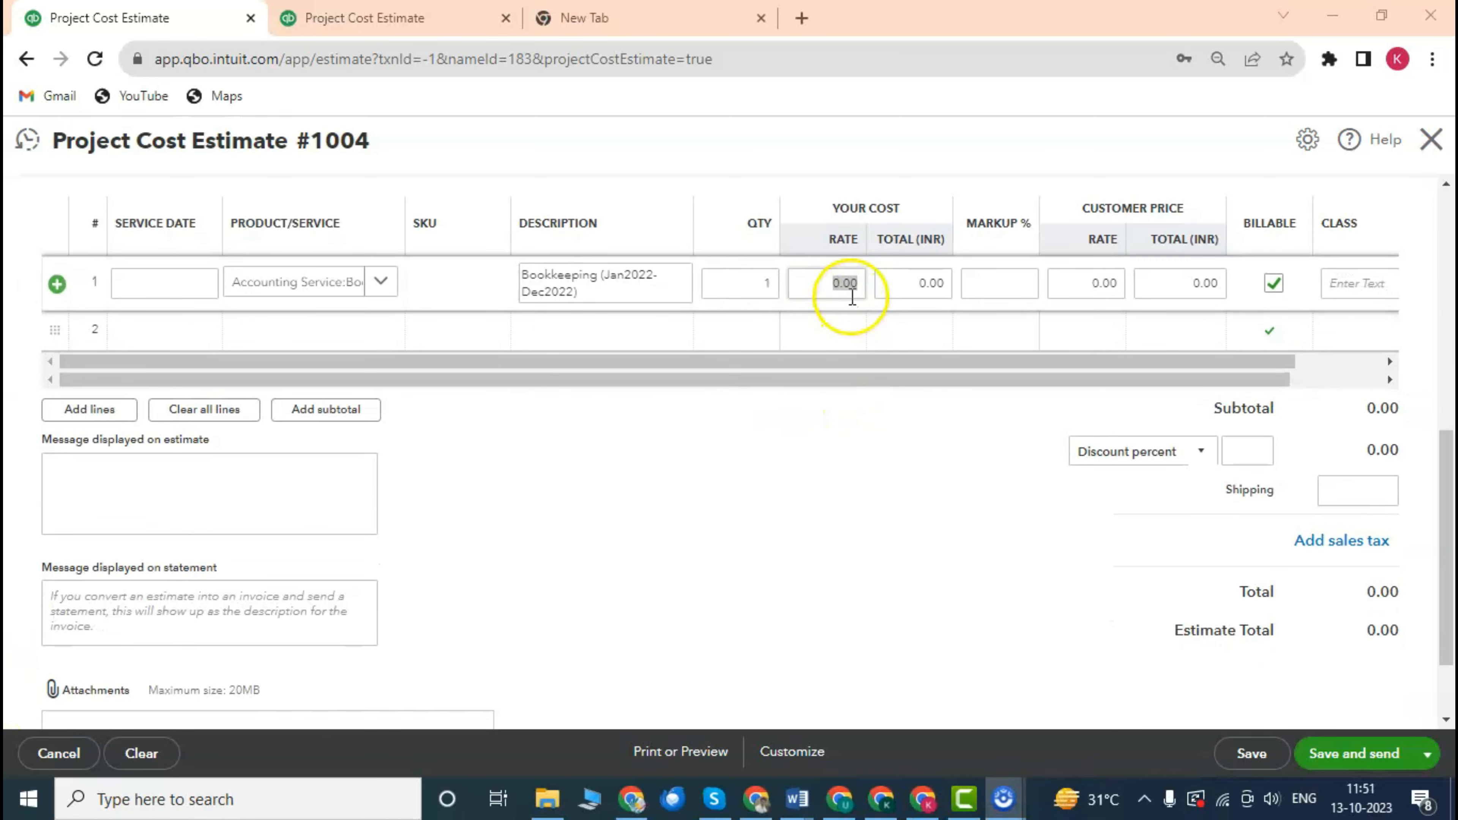
pyautogui.click(831, 282)
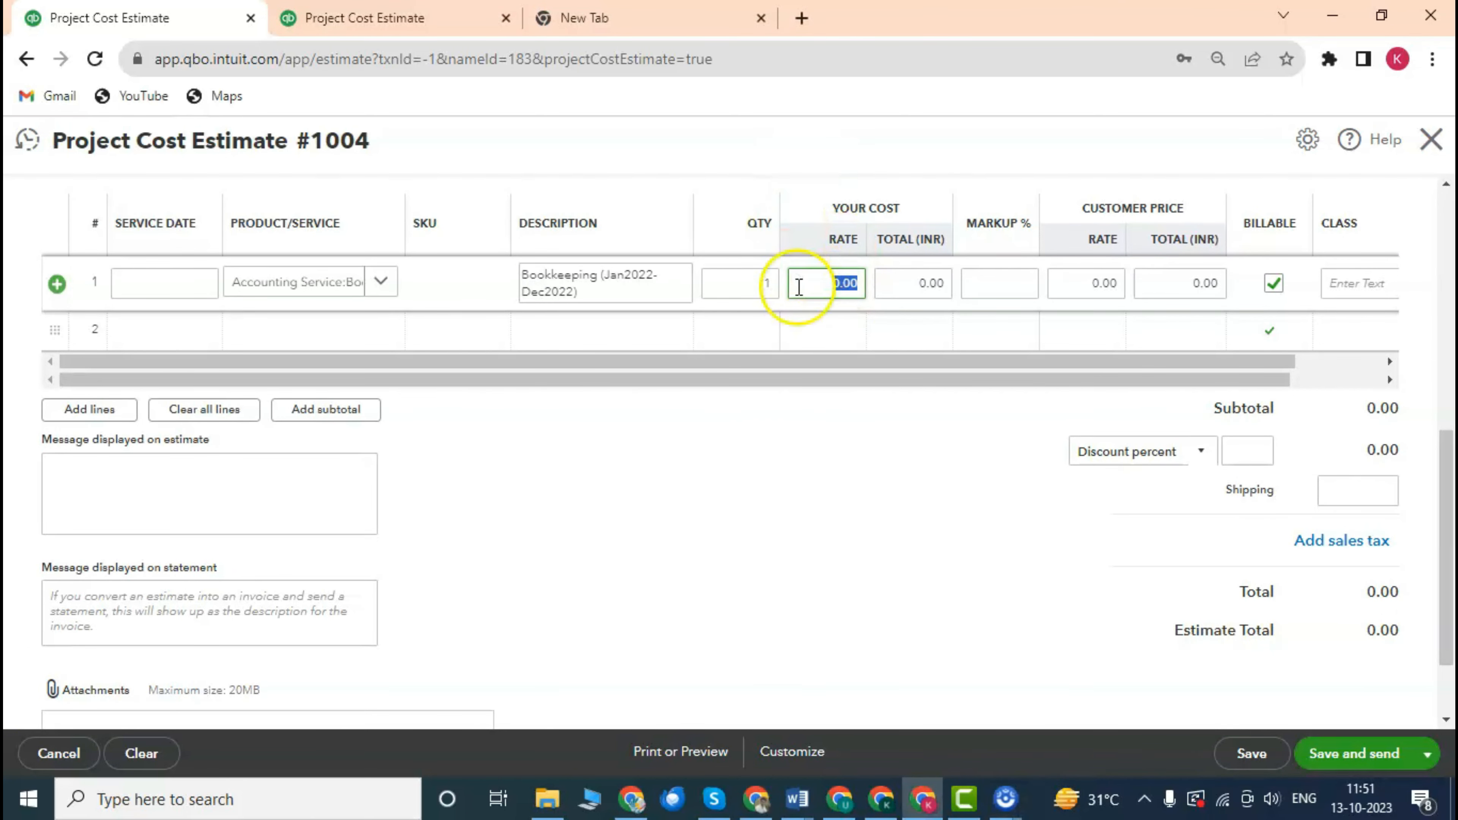
pyautogui.scroll(2, 795, 284)
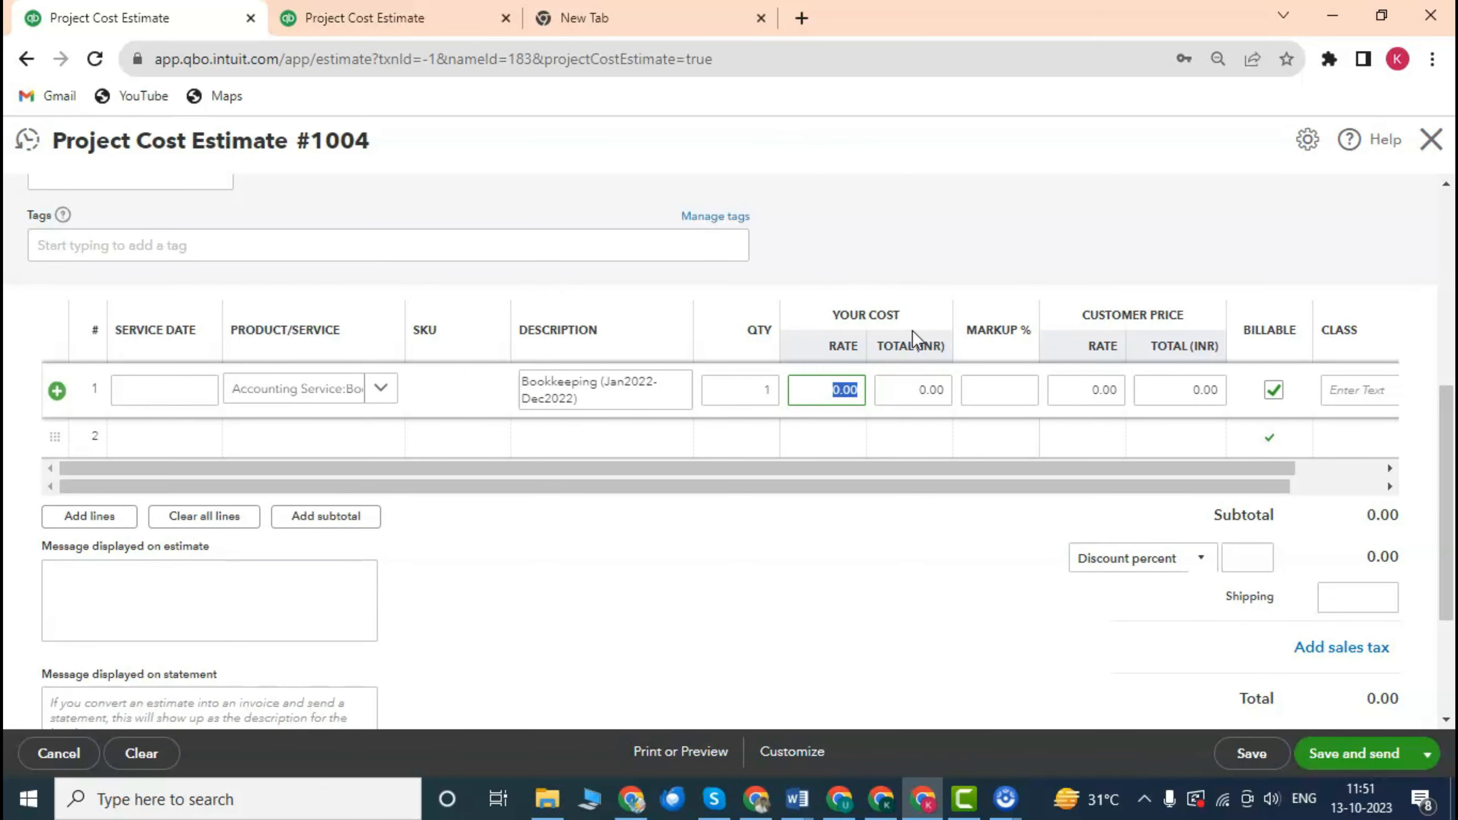
pyautogui.write('100000')
pyautogui.click(834, 579)
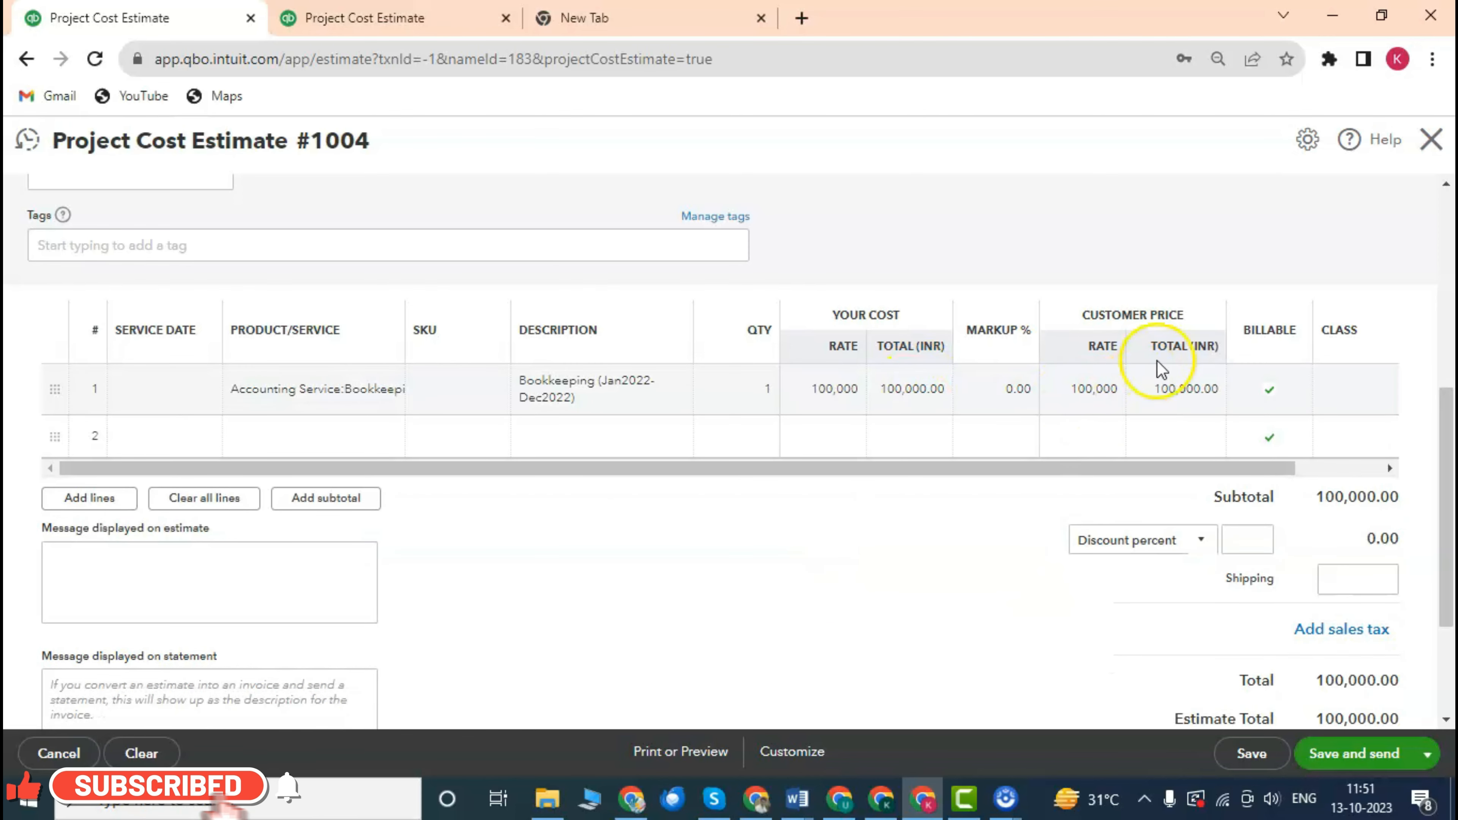
# Scroll the estimate to confirm the subtotal and total now read INR 100,000.00.
pyautogui.scroll(-2, 1234, 379)
pyautogui.scroll(2, 1263, 322)
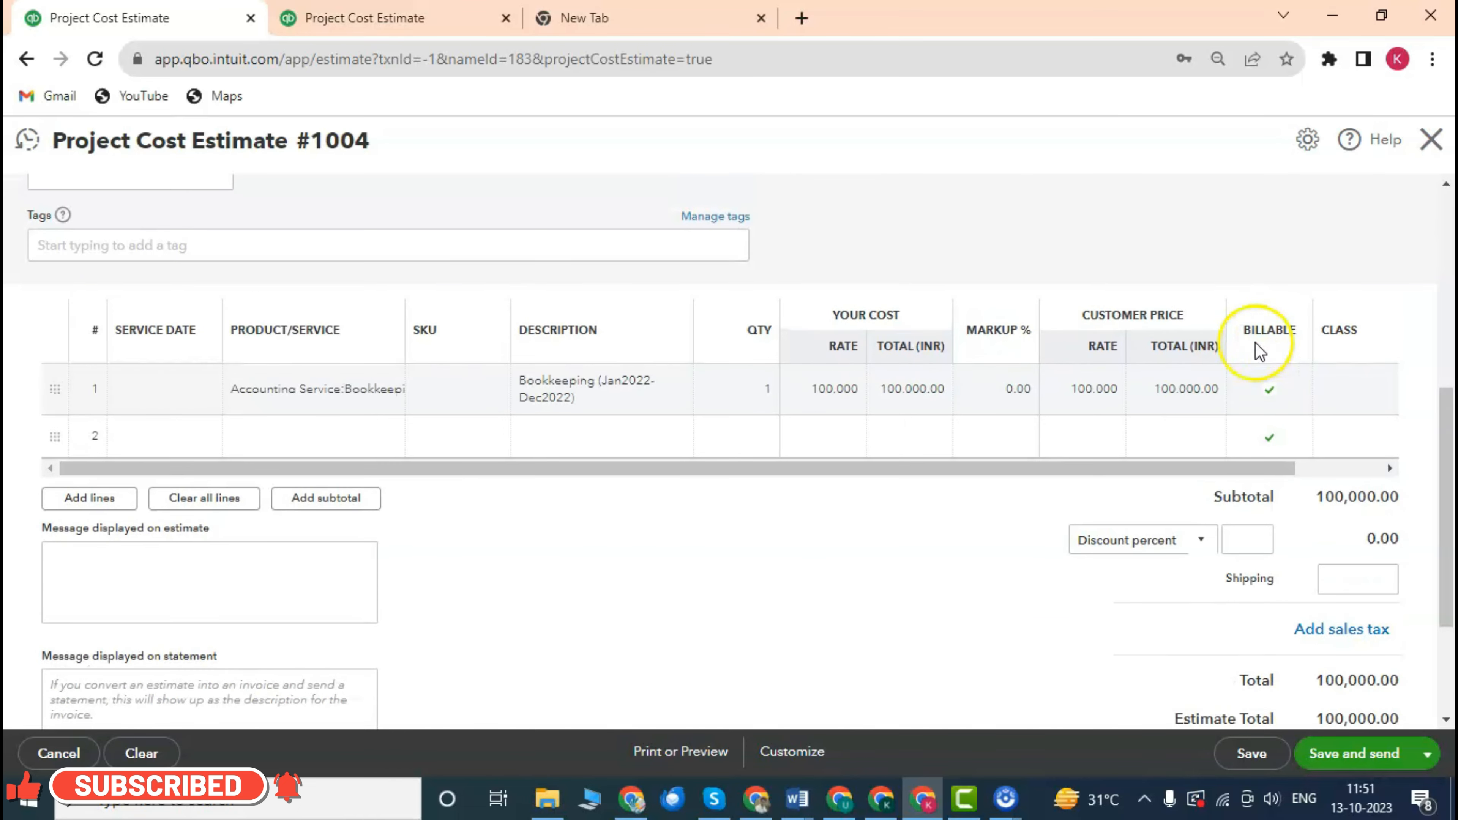
pyautogui.scroll(-3, 1264, 374)
pyautogui.scroll(2, 1235, 353)
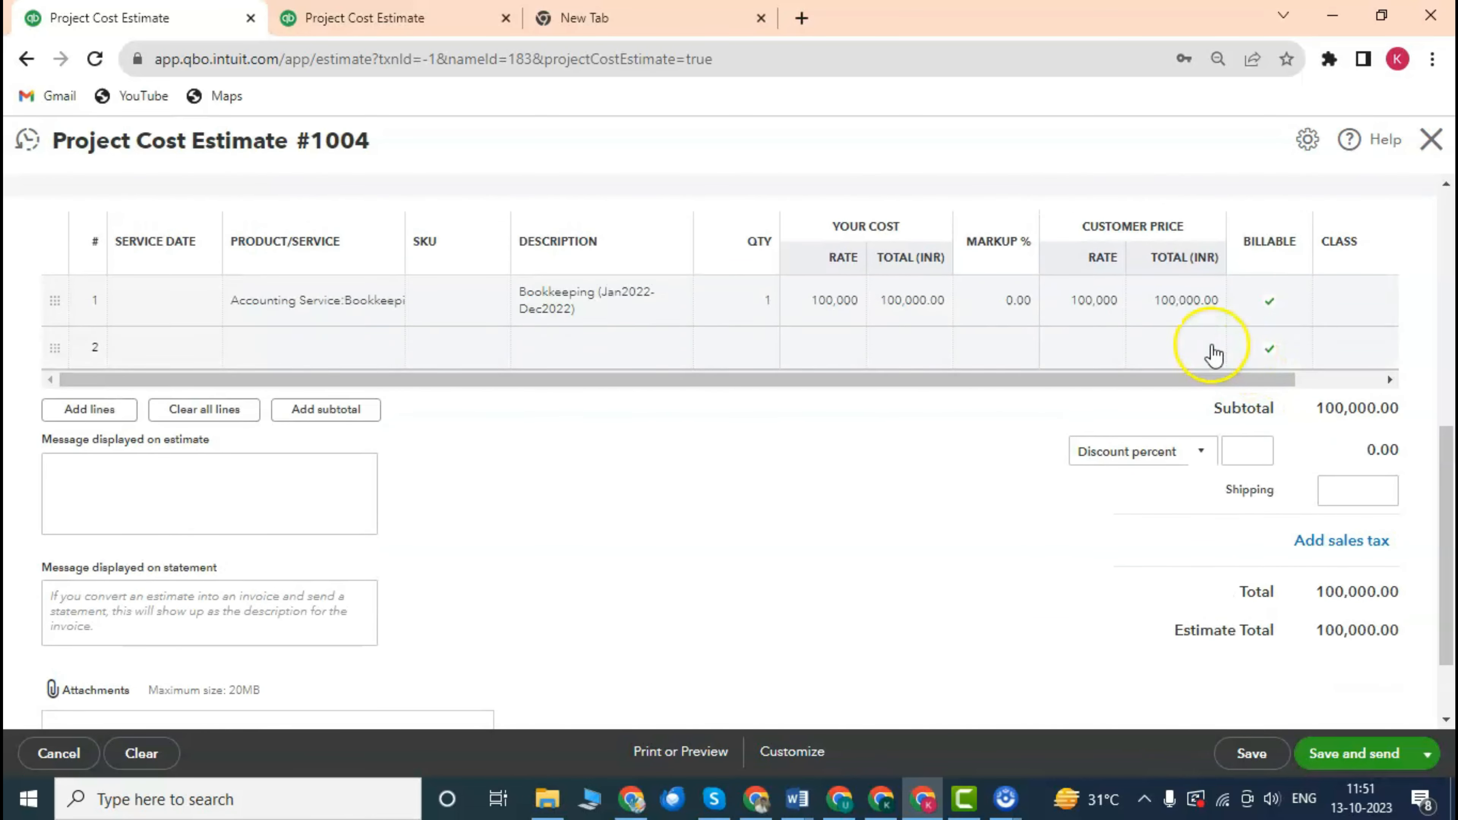
pyautogui.scroll(1, 921, 310)
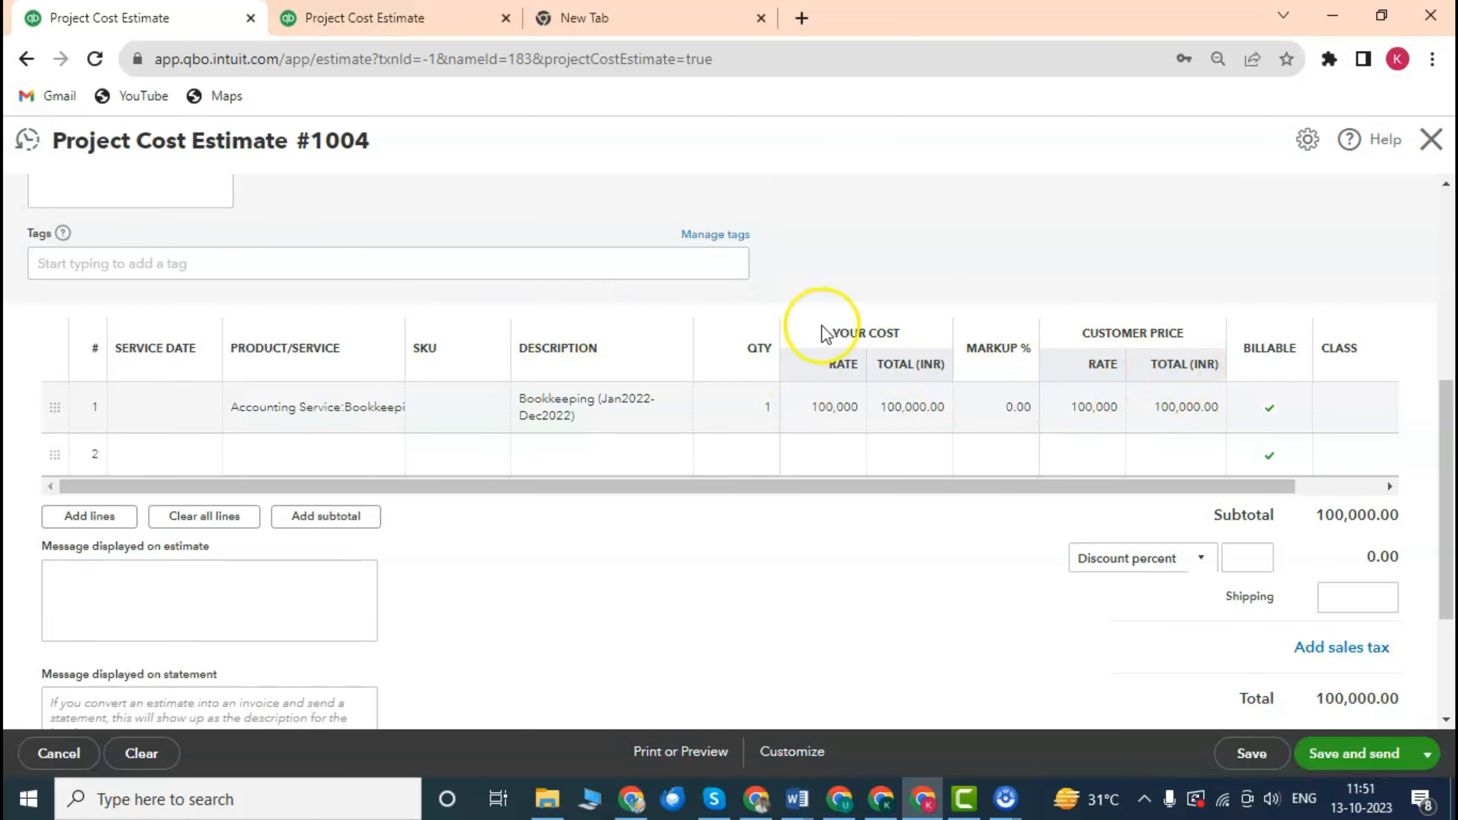
pyautogui.scroll(1, 847, 261)
pyautogui.scroll(-1, 846, 261)
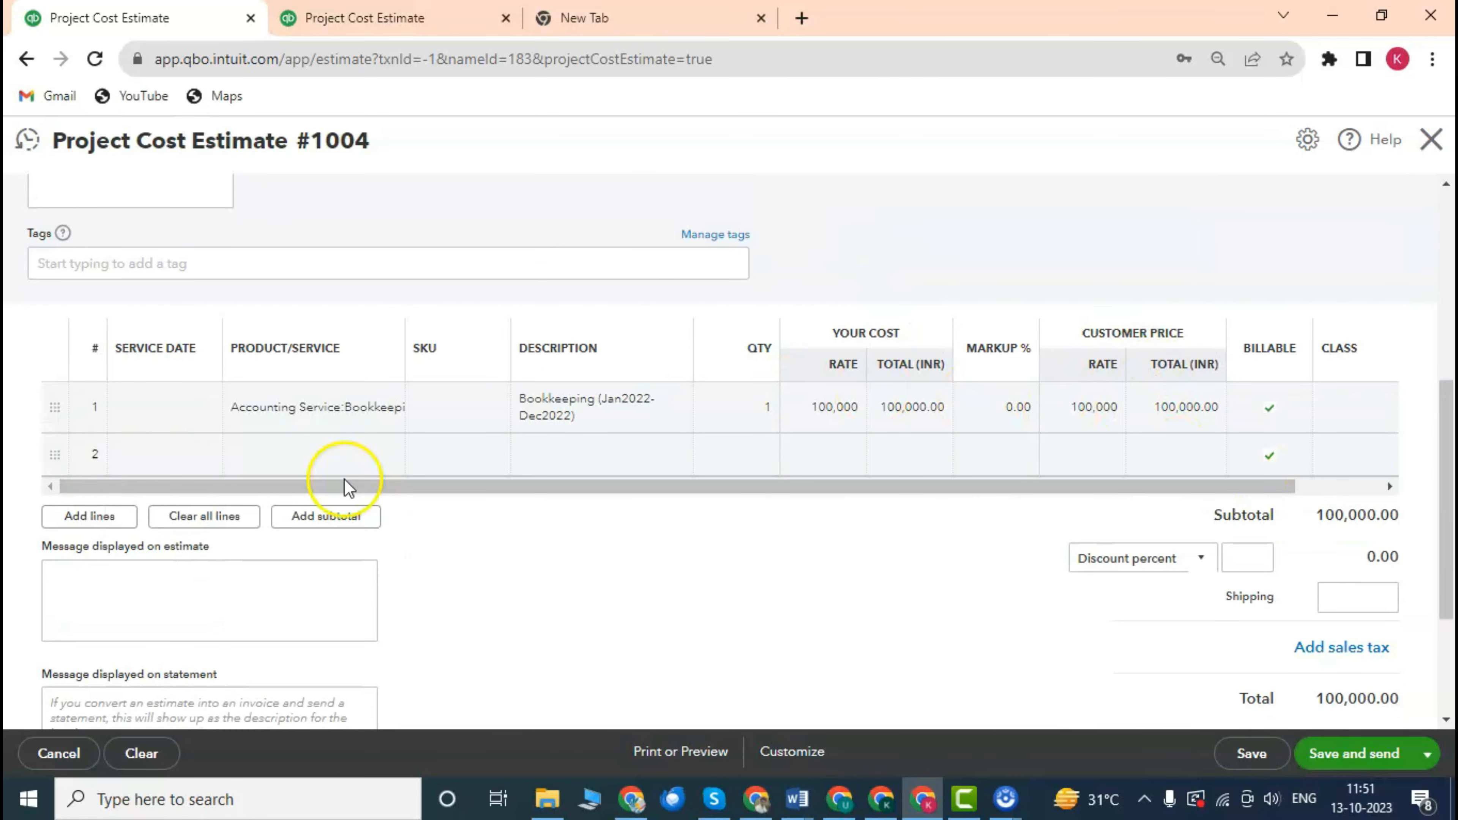
pyautogui.scroll(5, 622, 326)
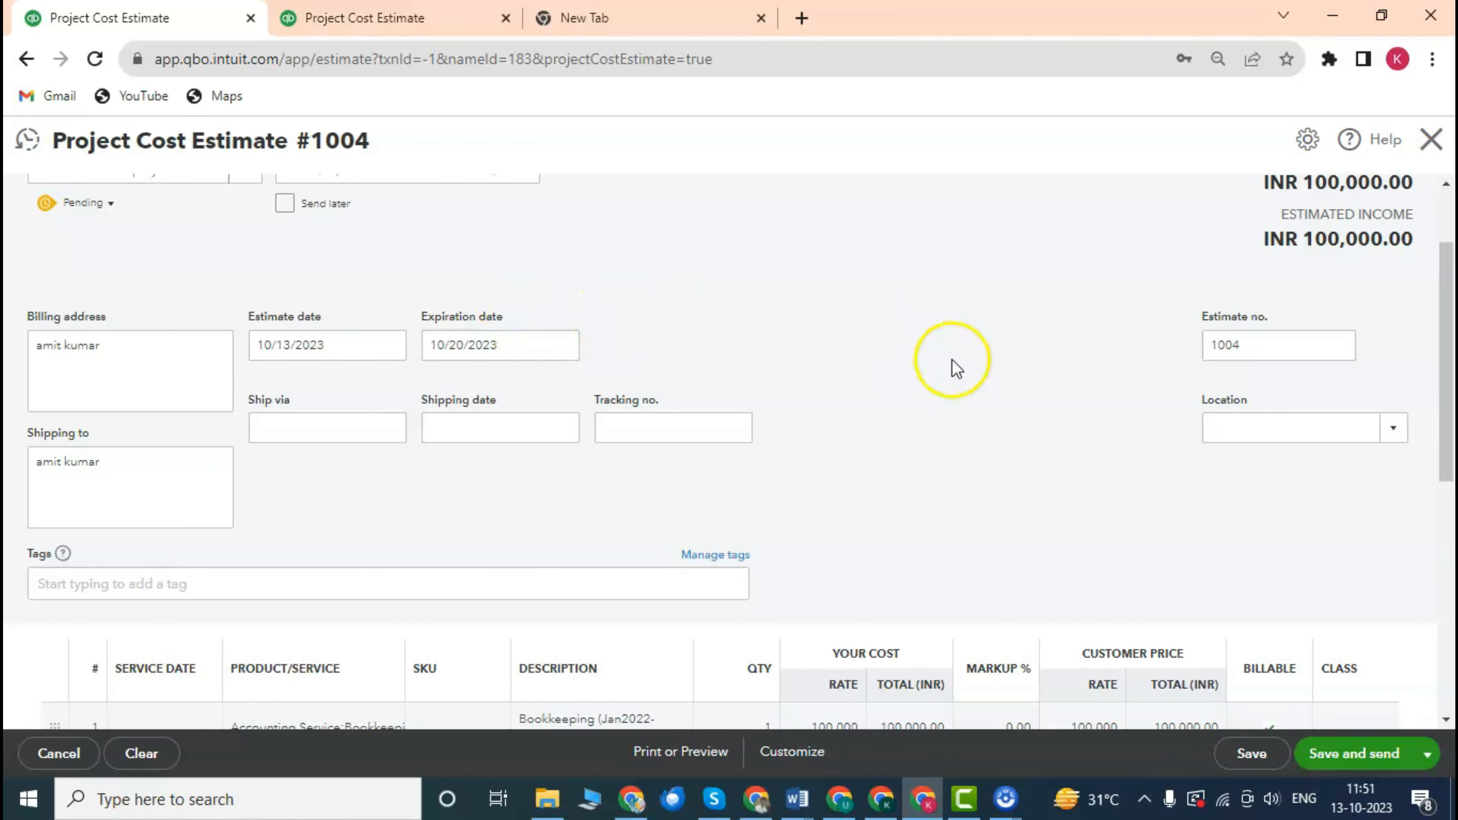
pyautogui.scroll(2, 281, 339)
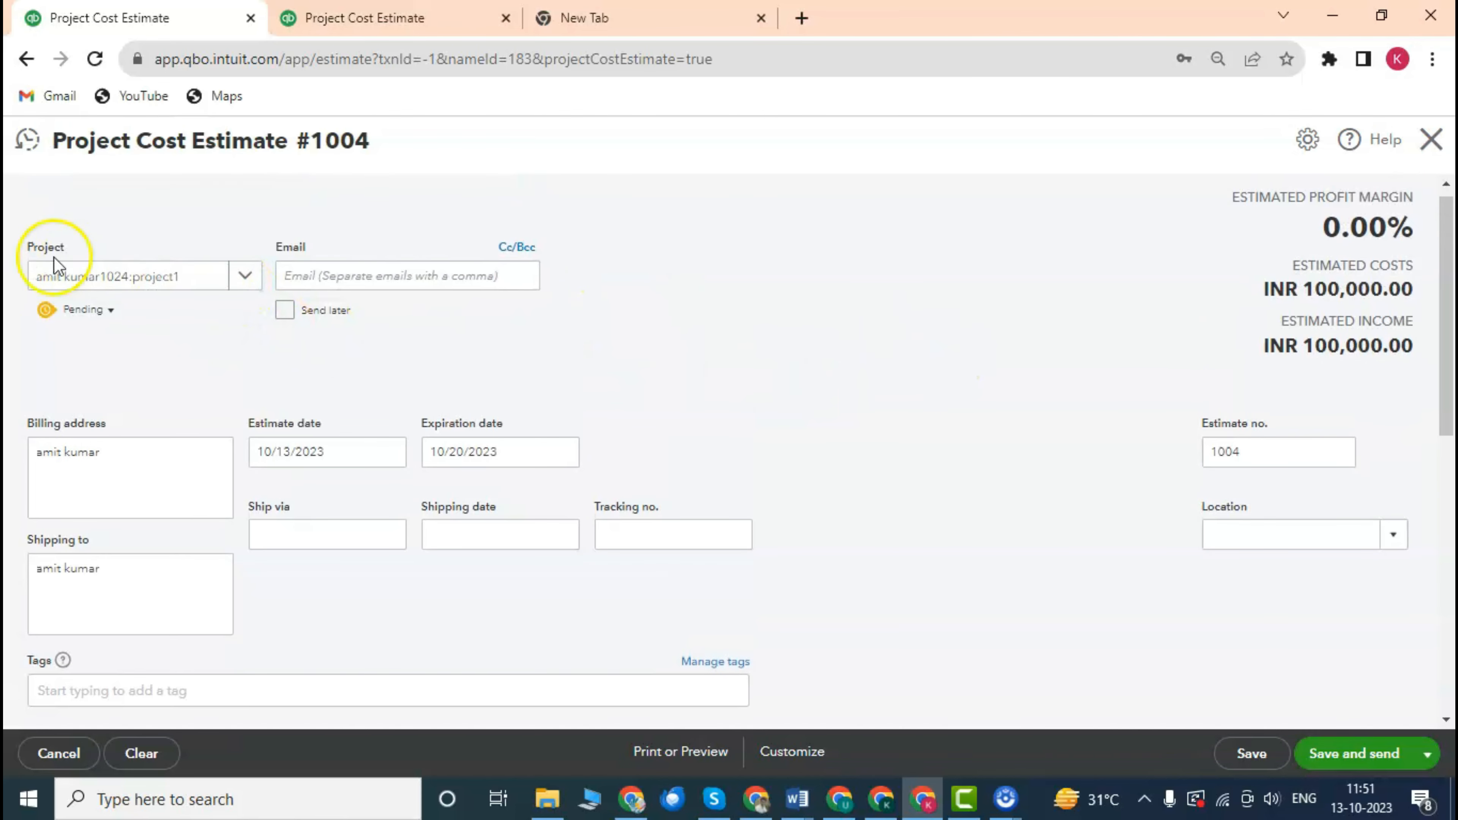
pyautogui.click(247, 278)
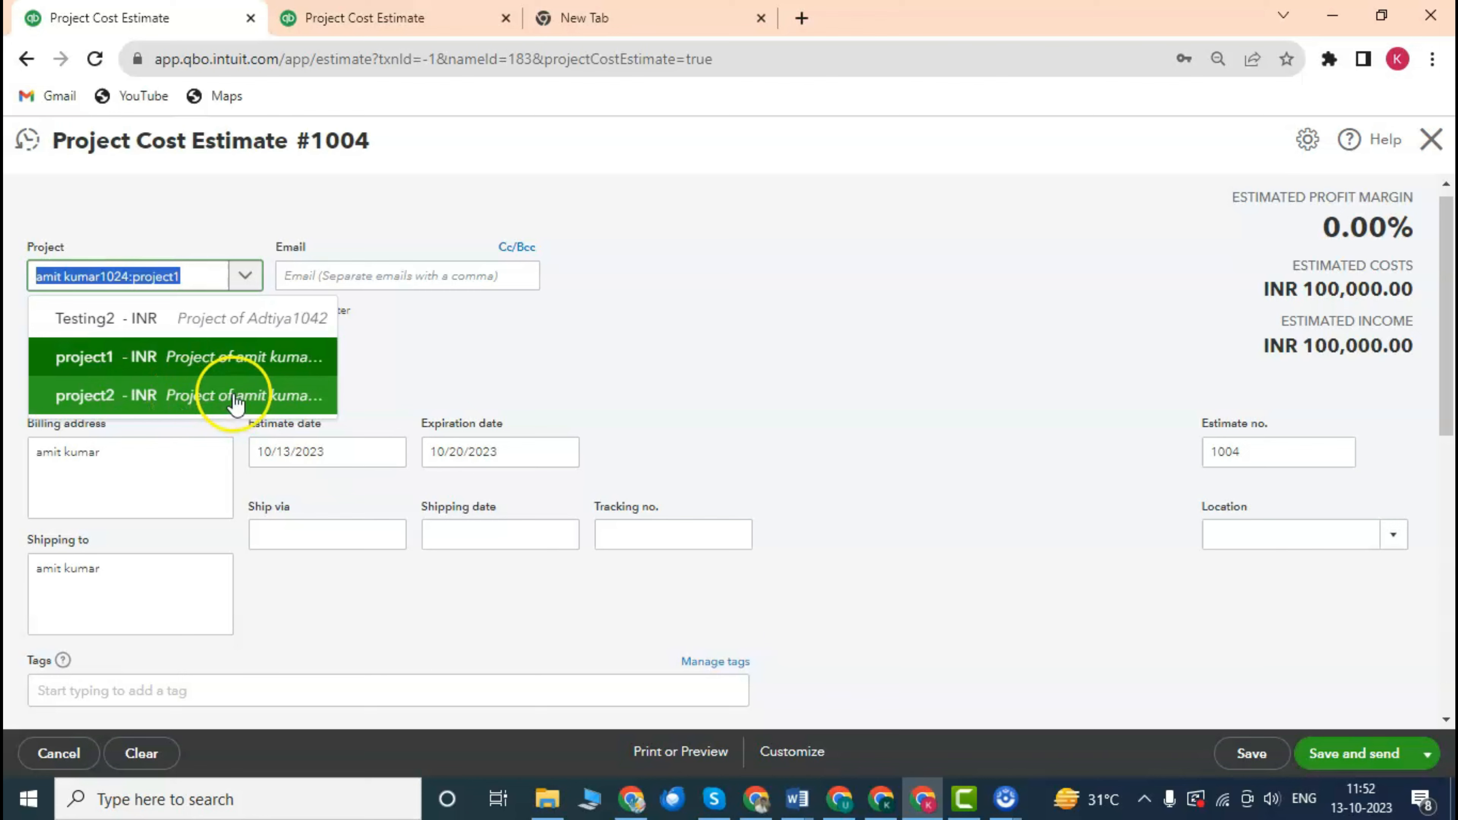
pyautogui.click(622, 375)
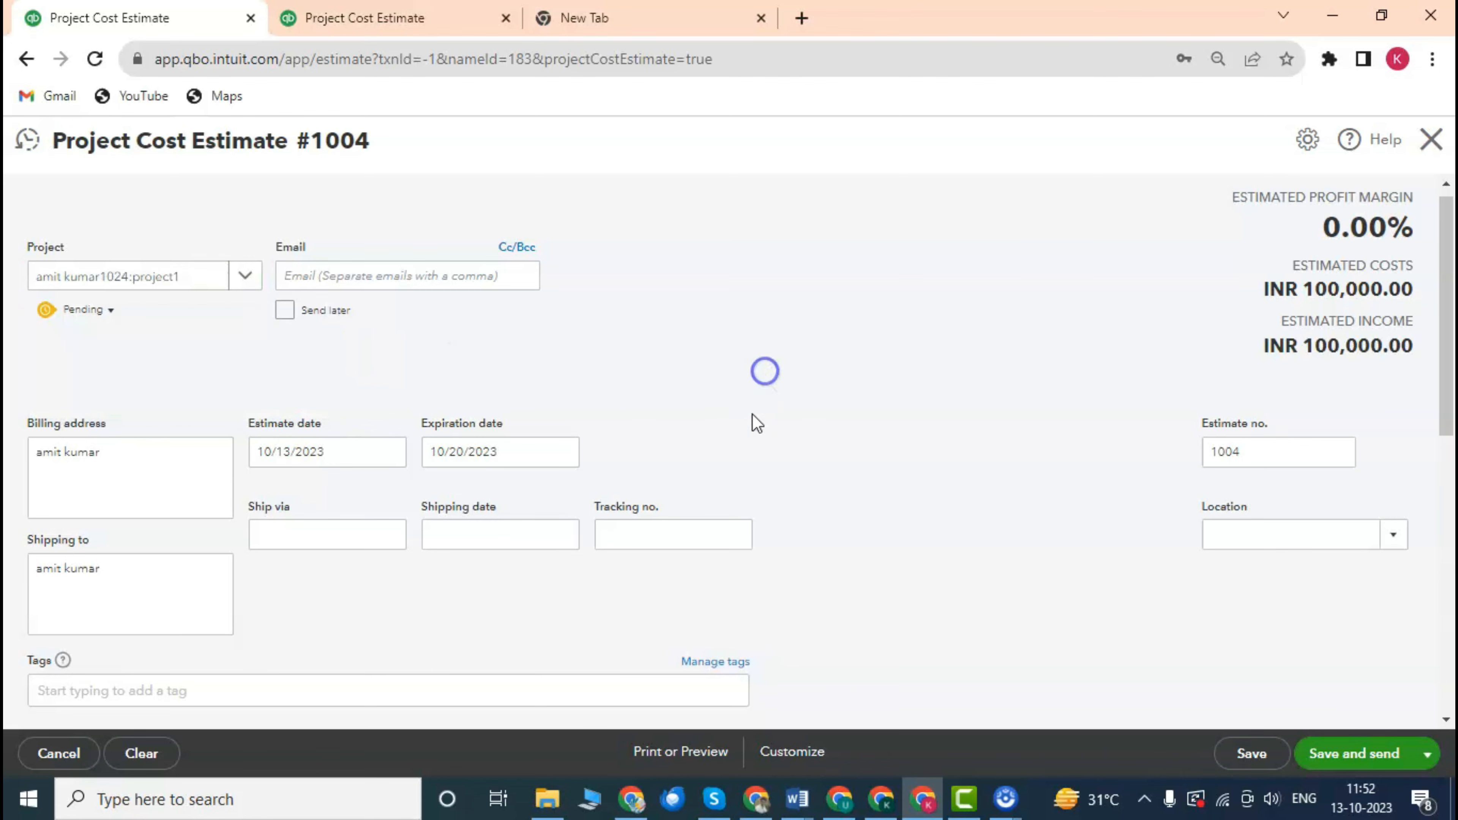
pyautogui.scroll(-10, 729, 434)
pyautogui.scroll(5, 574, 396)
pyautogui.scroll(-2, 743, 417)
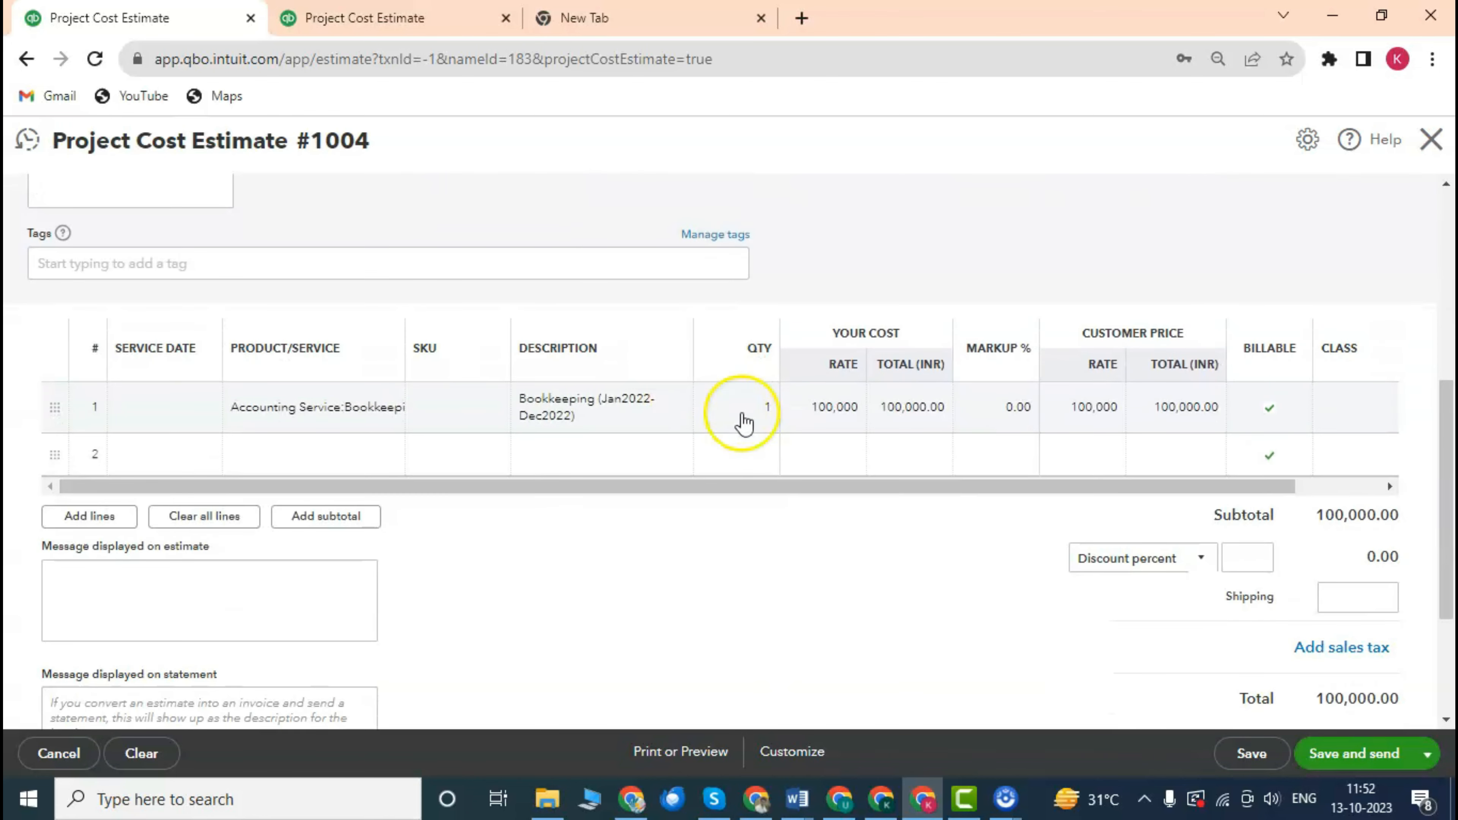
pyautogui.scroll(-4, 505, 449)
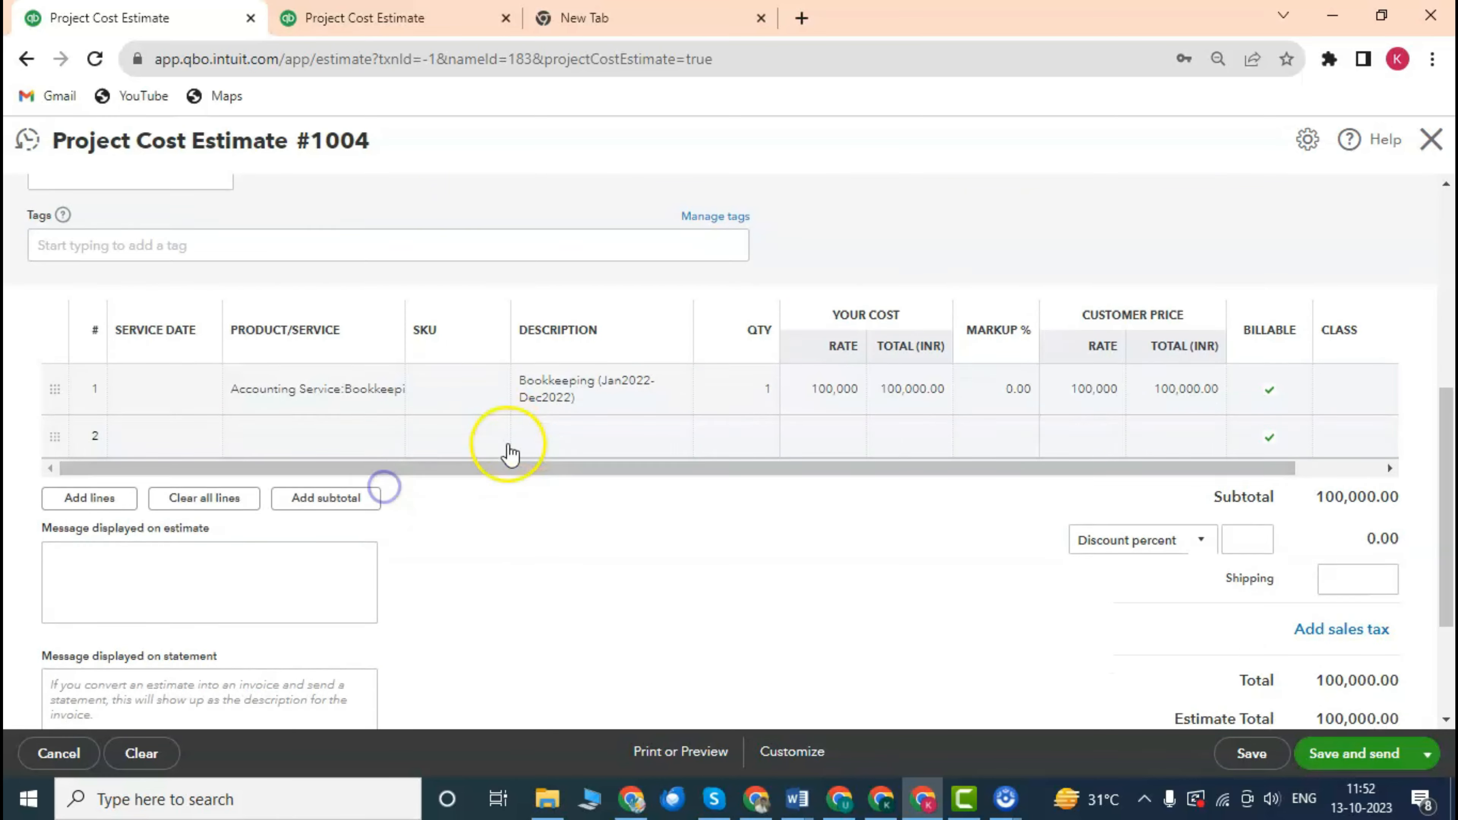
pyautogui.scroll(4, 727, 377)
pyautogui.scroll(-2, 928, 417)
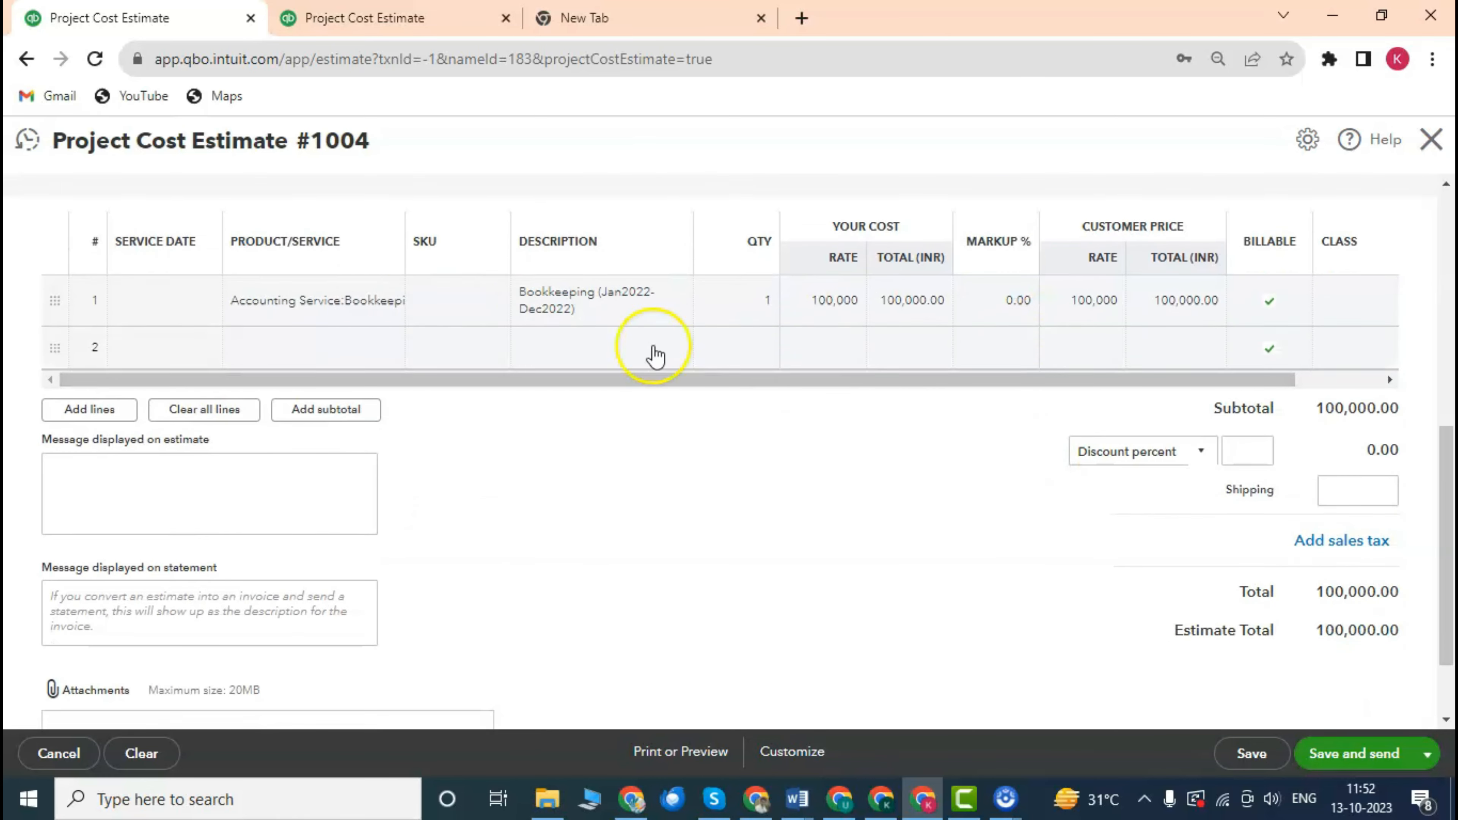
pyautogui.scroll(-2, 498, 406)
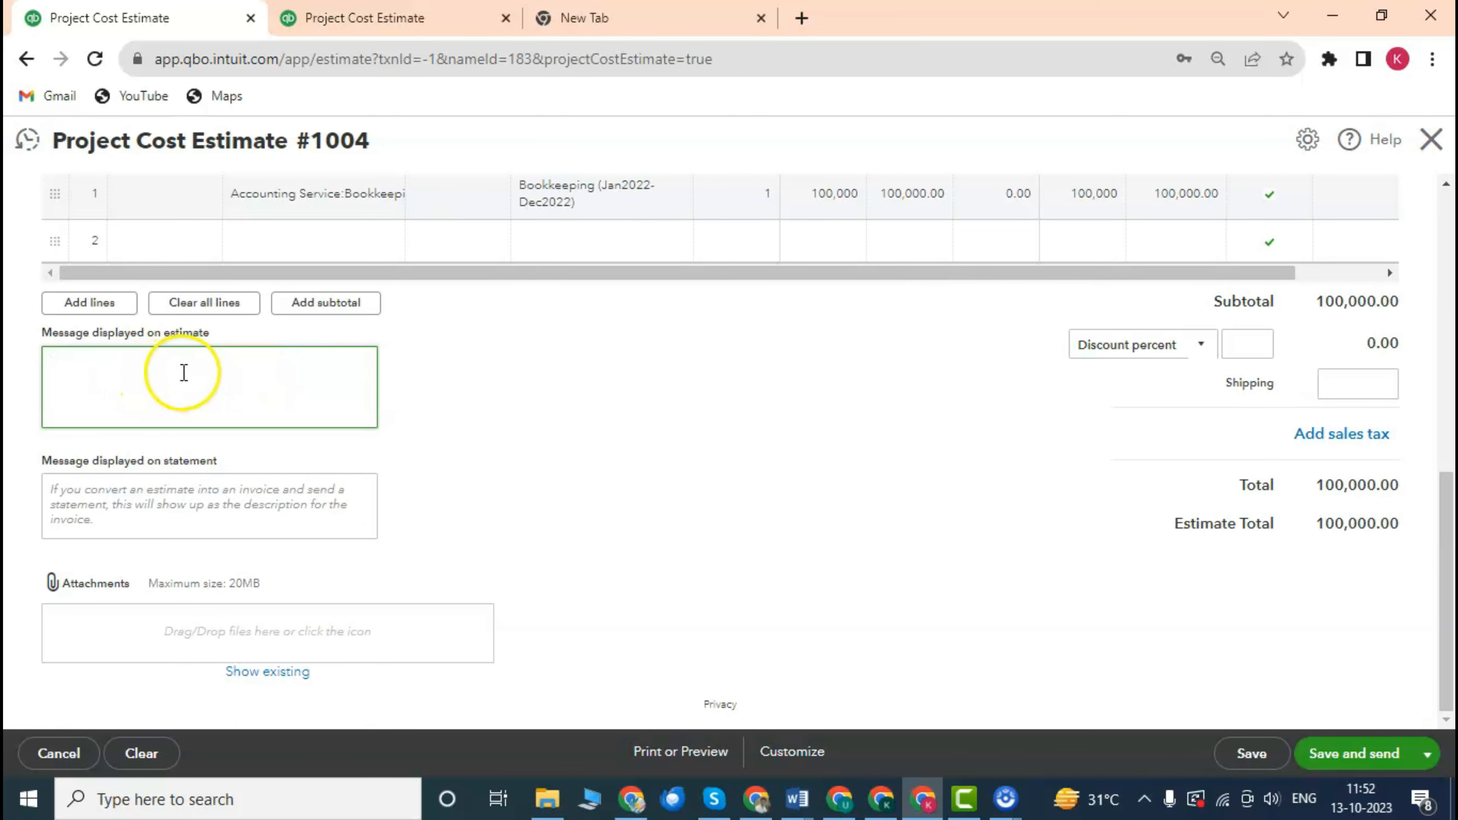
# Select the 'Message displayed on statement' box, then bring up the estimate's Print or Preview options.
pyautogui.scroll(2, 215, 379)
pyautogui.scroll(-2, 202, 417)
pyautogui.click(194, 509)
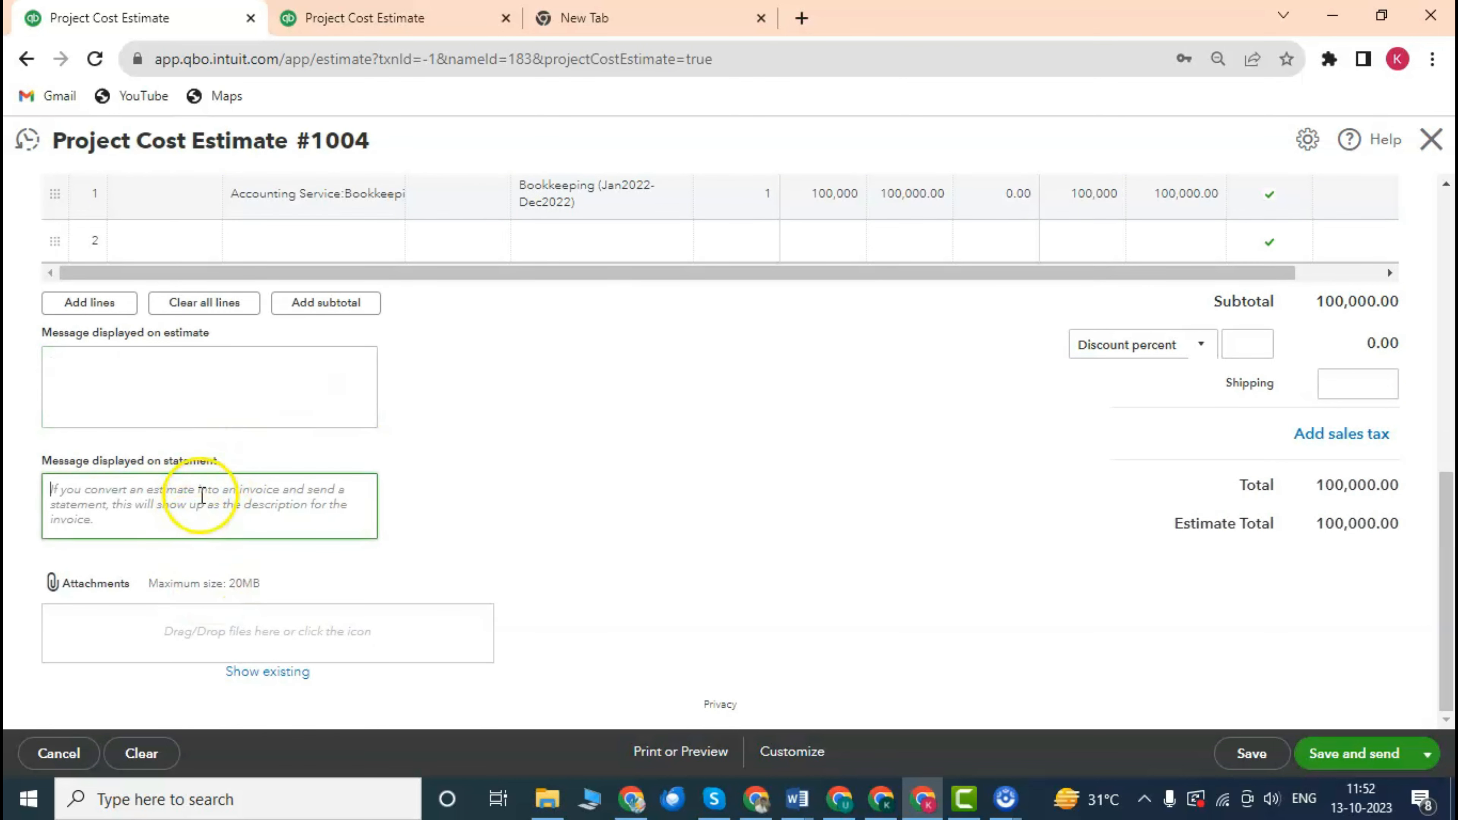
pyautogui.scroll(1, 216, 484)
pyautogui.scroll(-1, 270, 460)
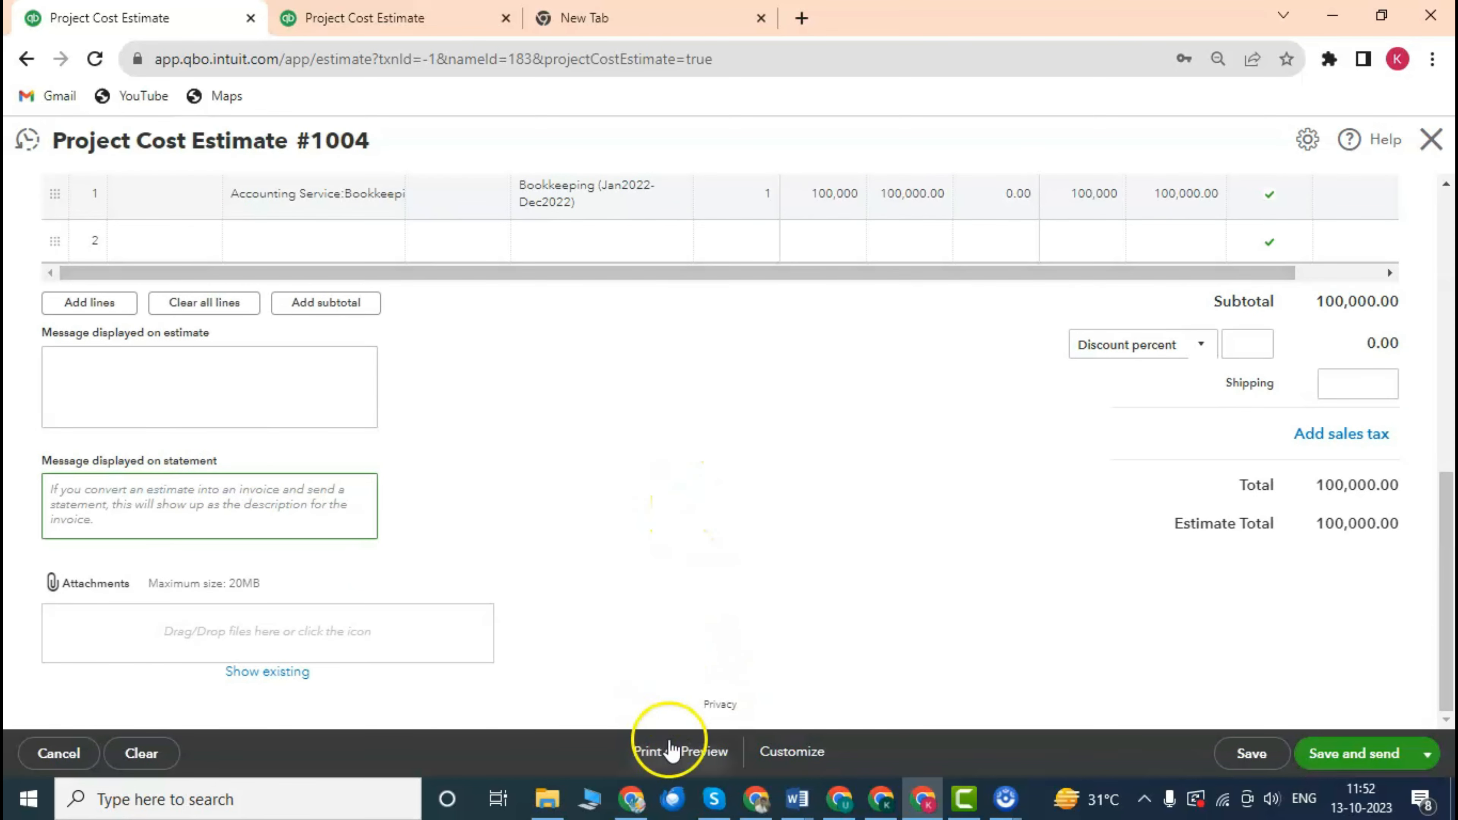
pyautogui.scroll(3, 574, 414)
pyautogui.scroll(-3, 595, 476)
pyautogui.scroll(3, 694, 479)
pyautogui.scroll(-3, 660, 604)
pyautogui.click(666, 752)
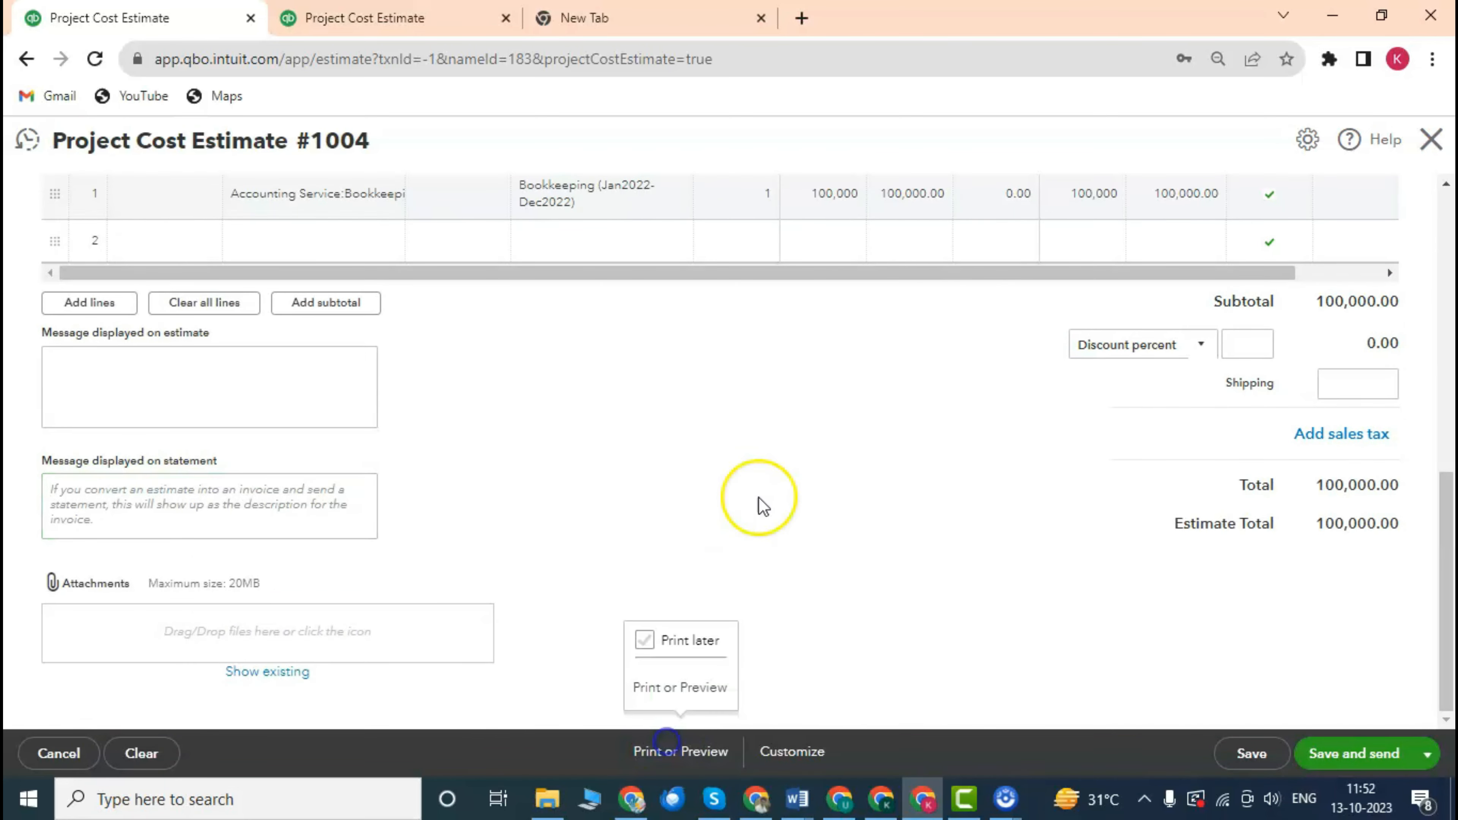
# Preview estimate #1004 as a printable PDF showing INR 100,000.00, then close the preview.
pyautogui.click(687, 689)
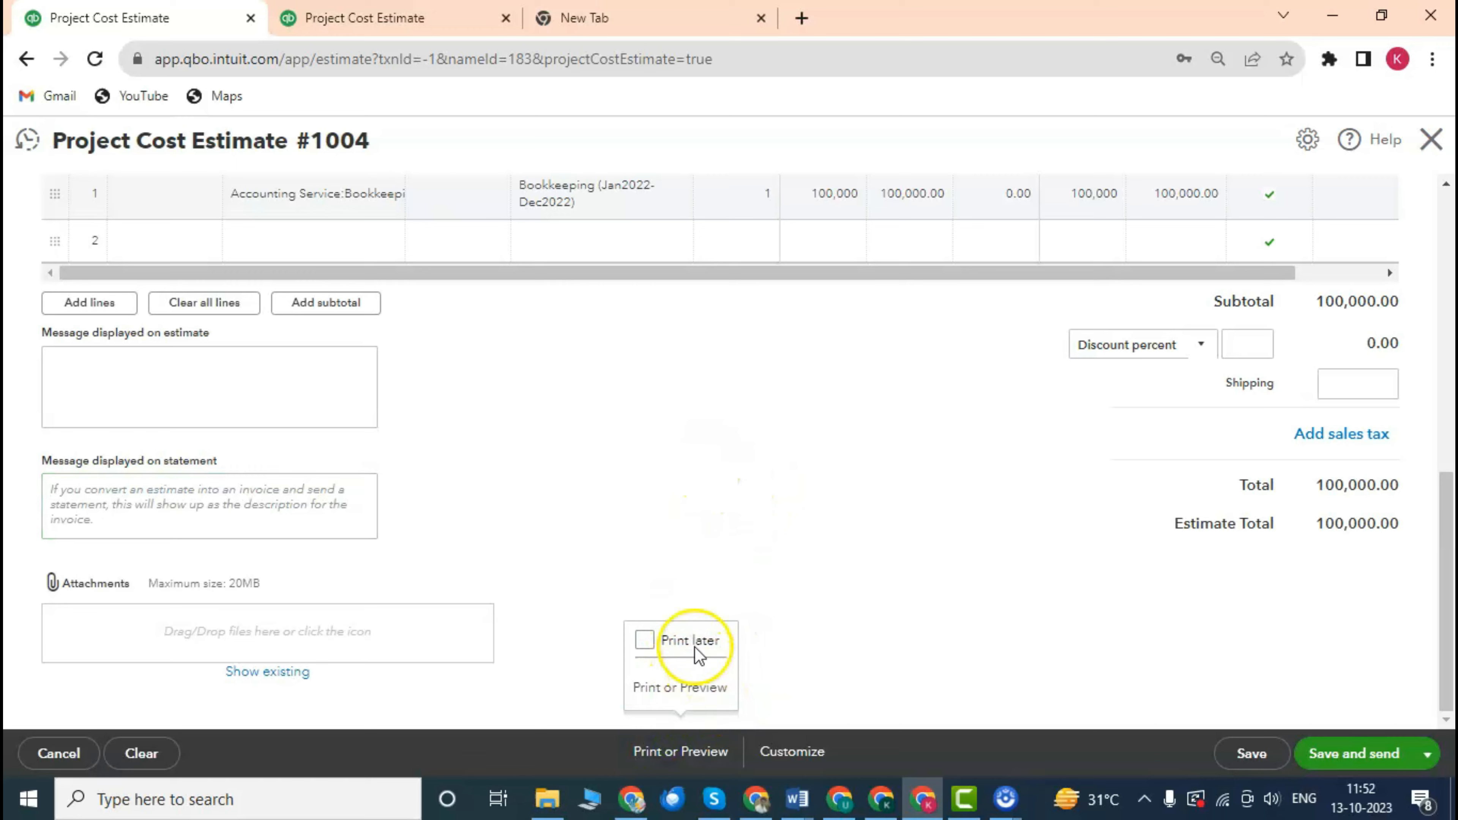
pyautogui.click(646, 642)
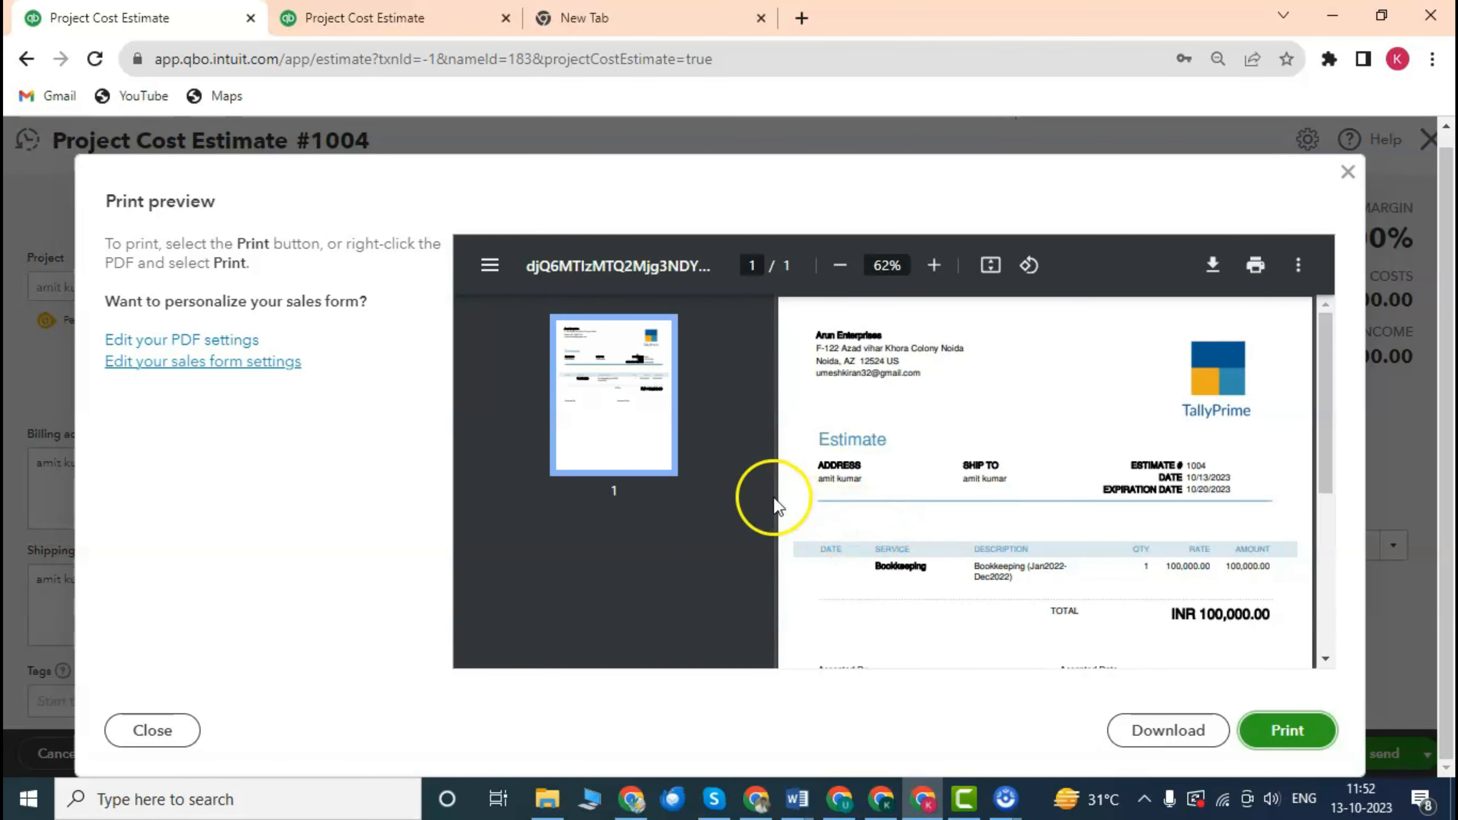
pyautogui.scroll(-5, 1015, 476)
pyautogui.scroll(3, 1013, 468)
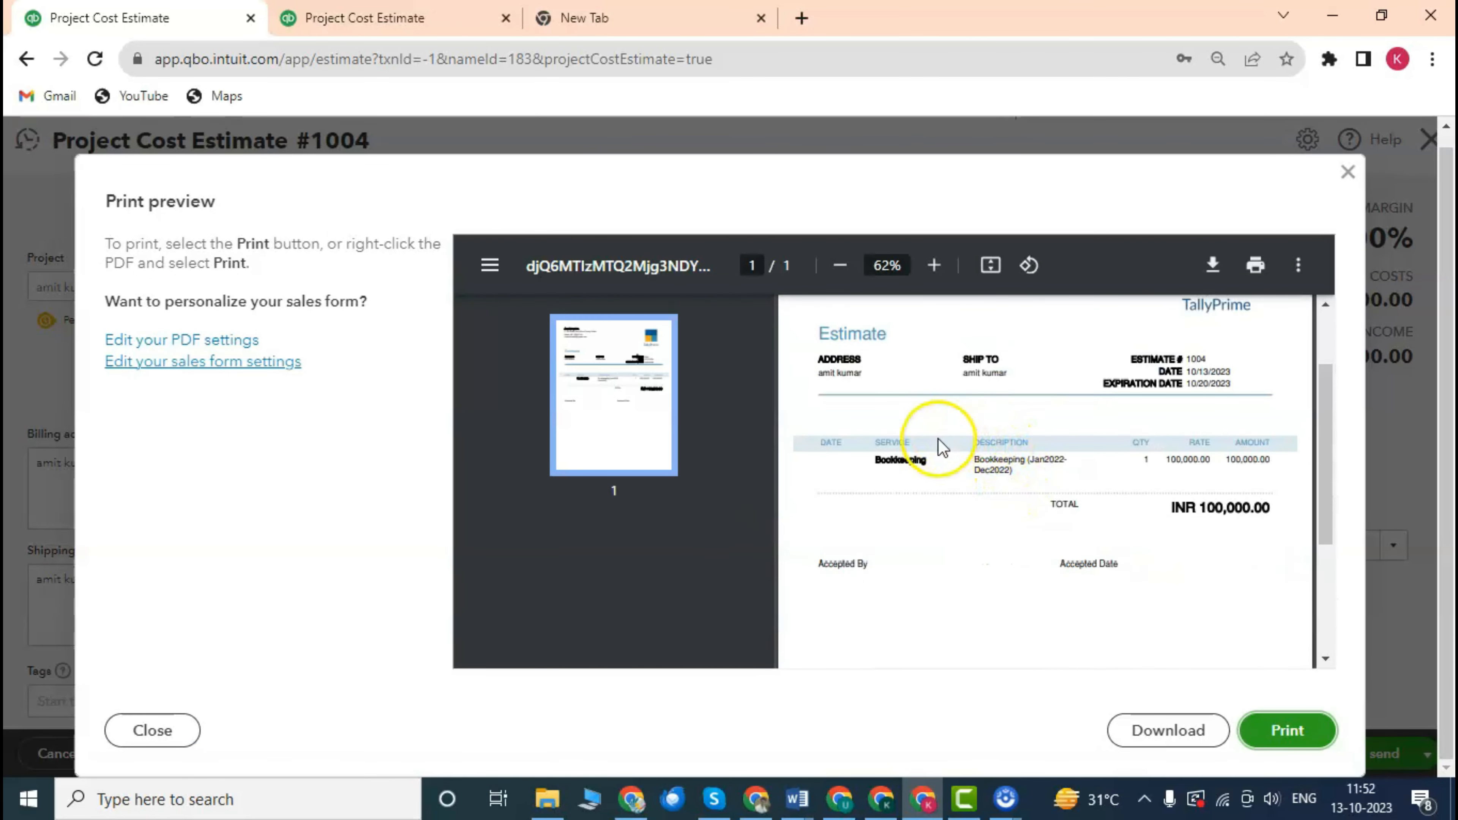
pyautogui.scroll(2, 950, 448)
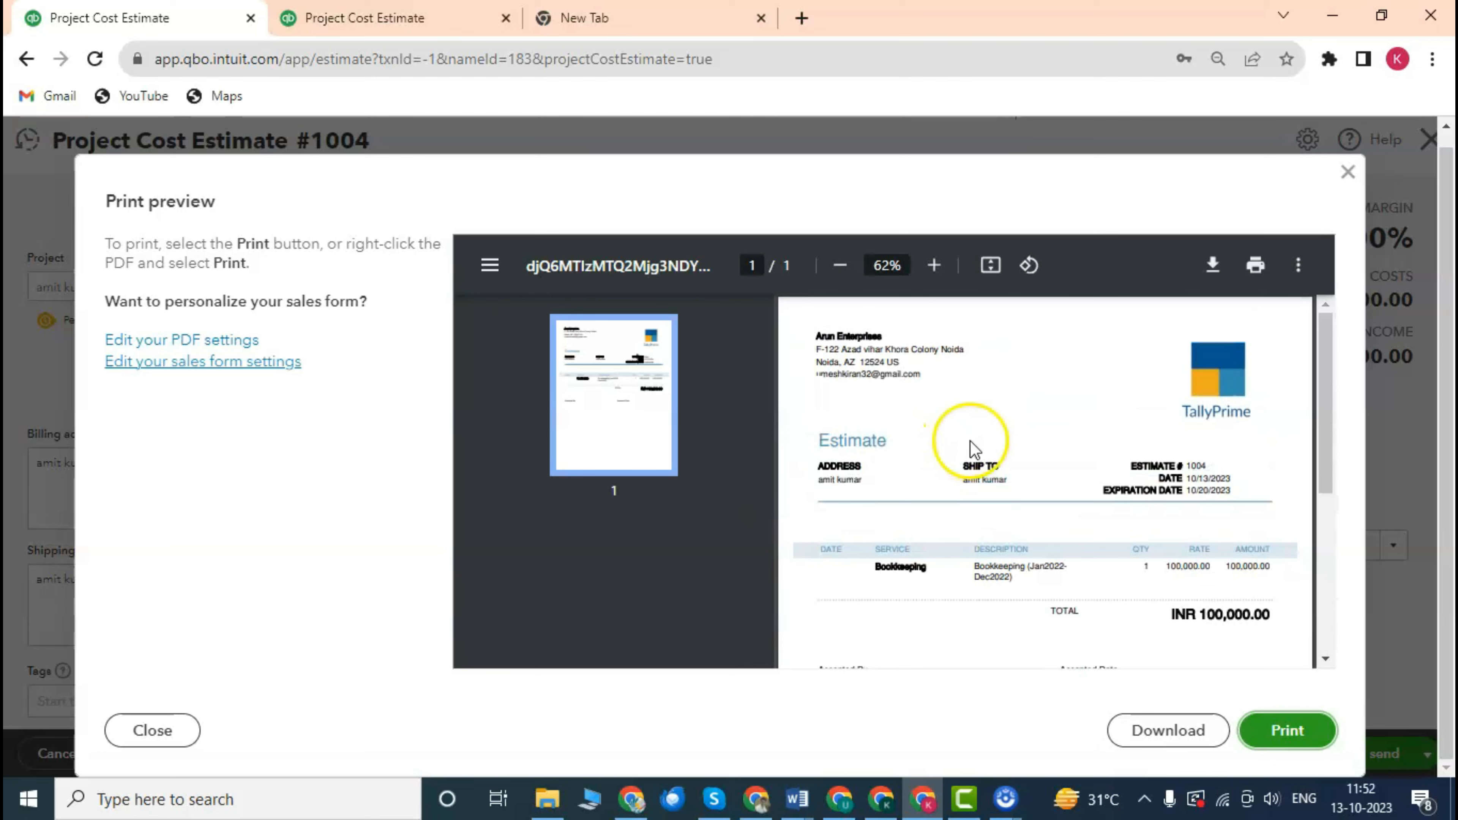
pyautogui.scroll(-5, 970, 448)
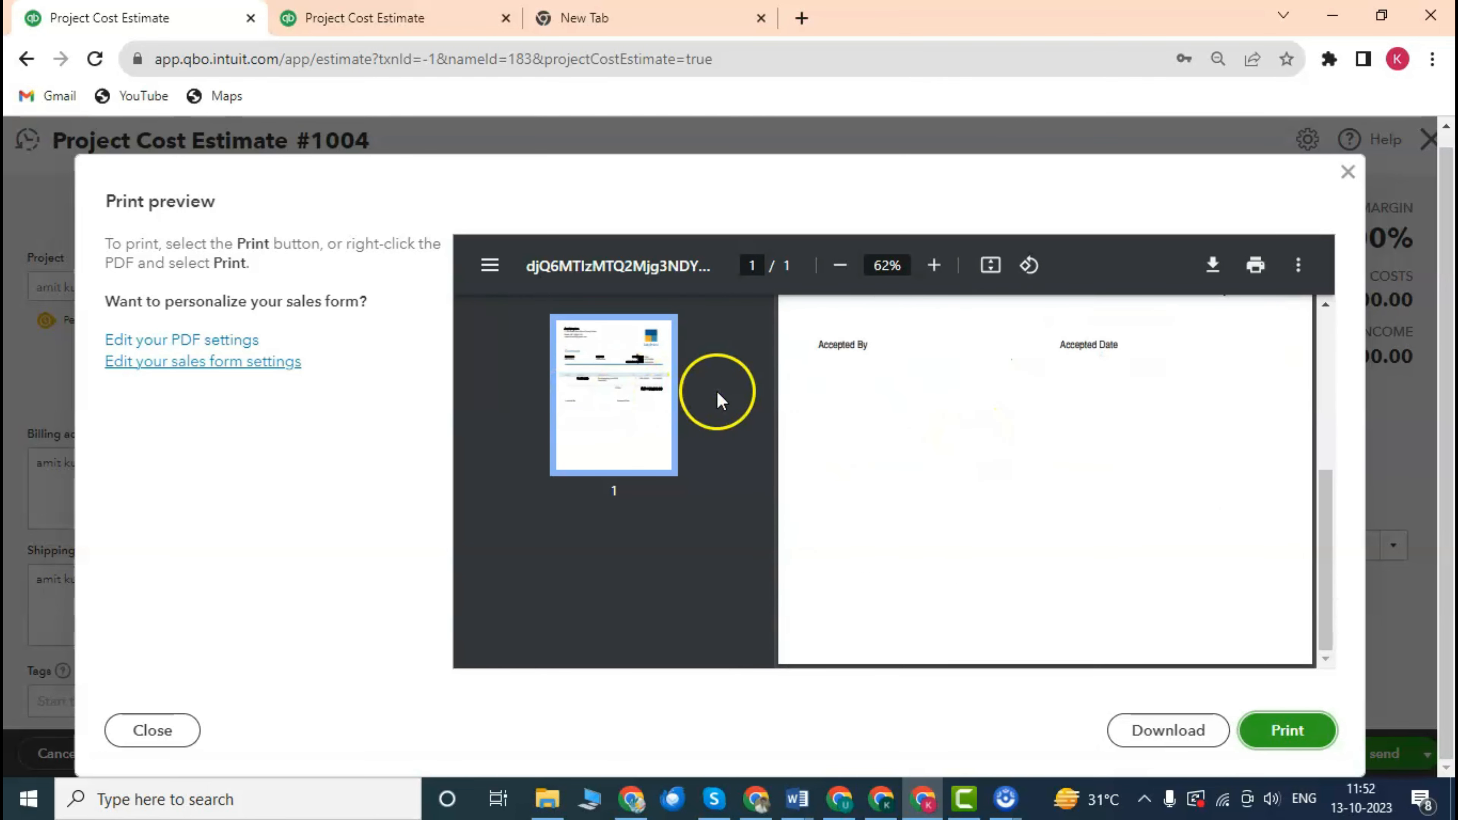
pyautogui.scroll(2, 874, 406)
pyautogui.scroll(3, 830, 412)
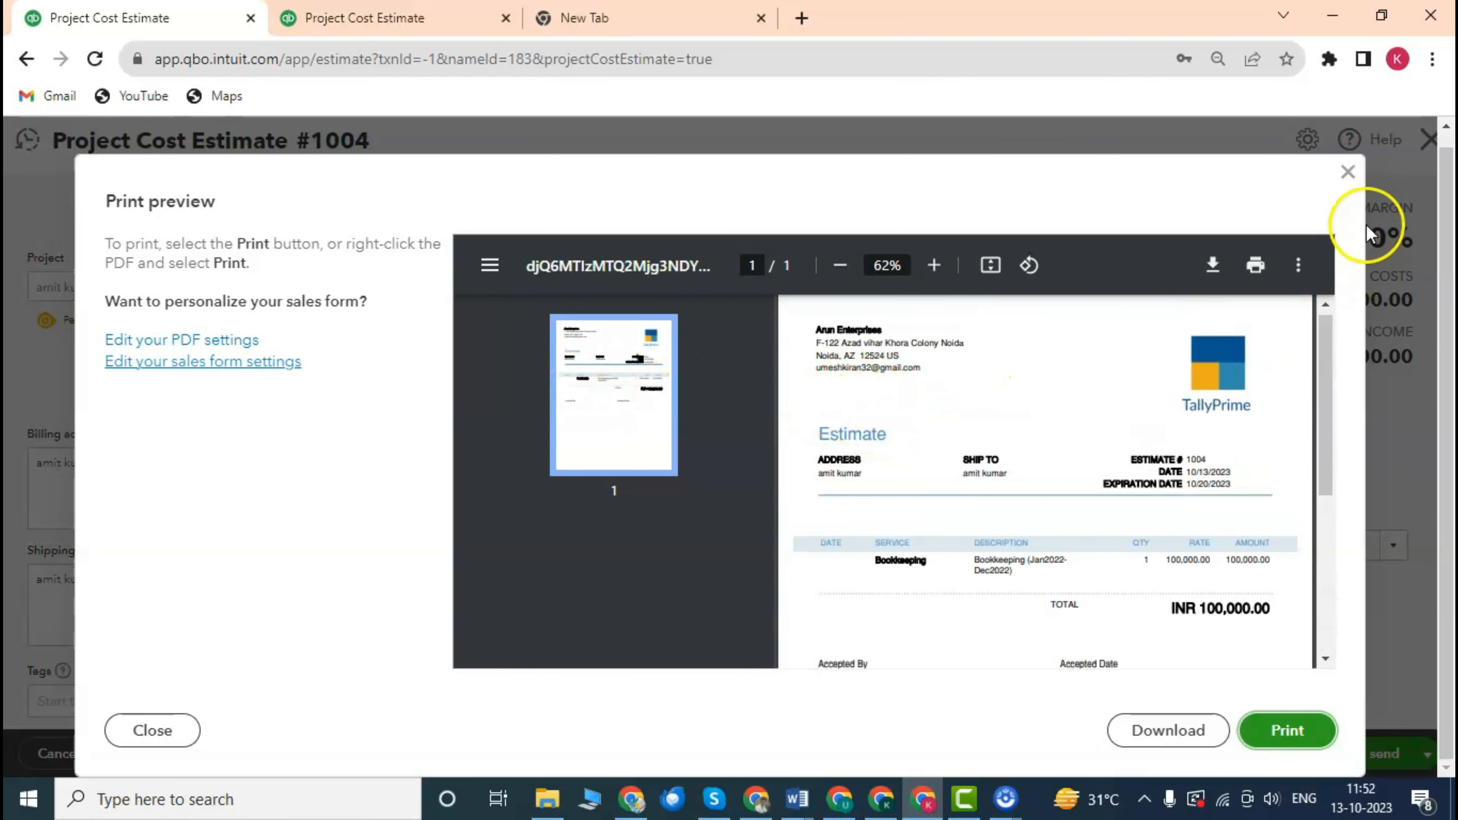
pyautogui.click(1348, 172)
pyautogui.scroll(-7, 961, 445)
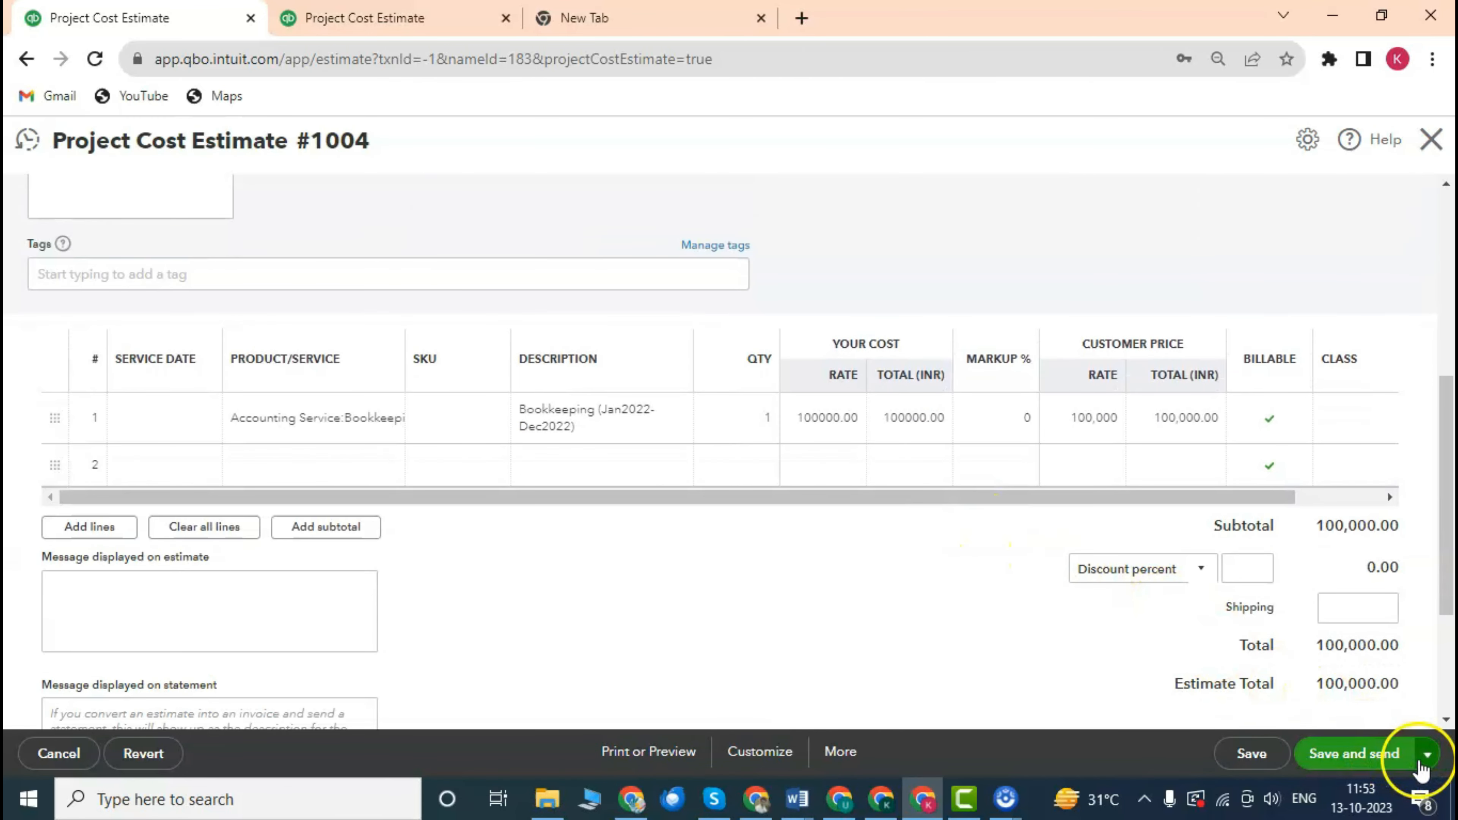
# Check the estimate's alternative save options twice without choosing one.
pyautogui.click(1427, 754)
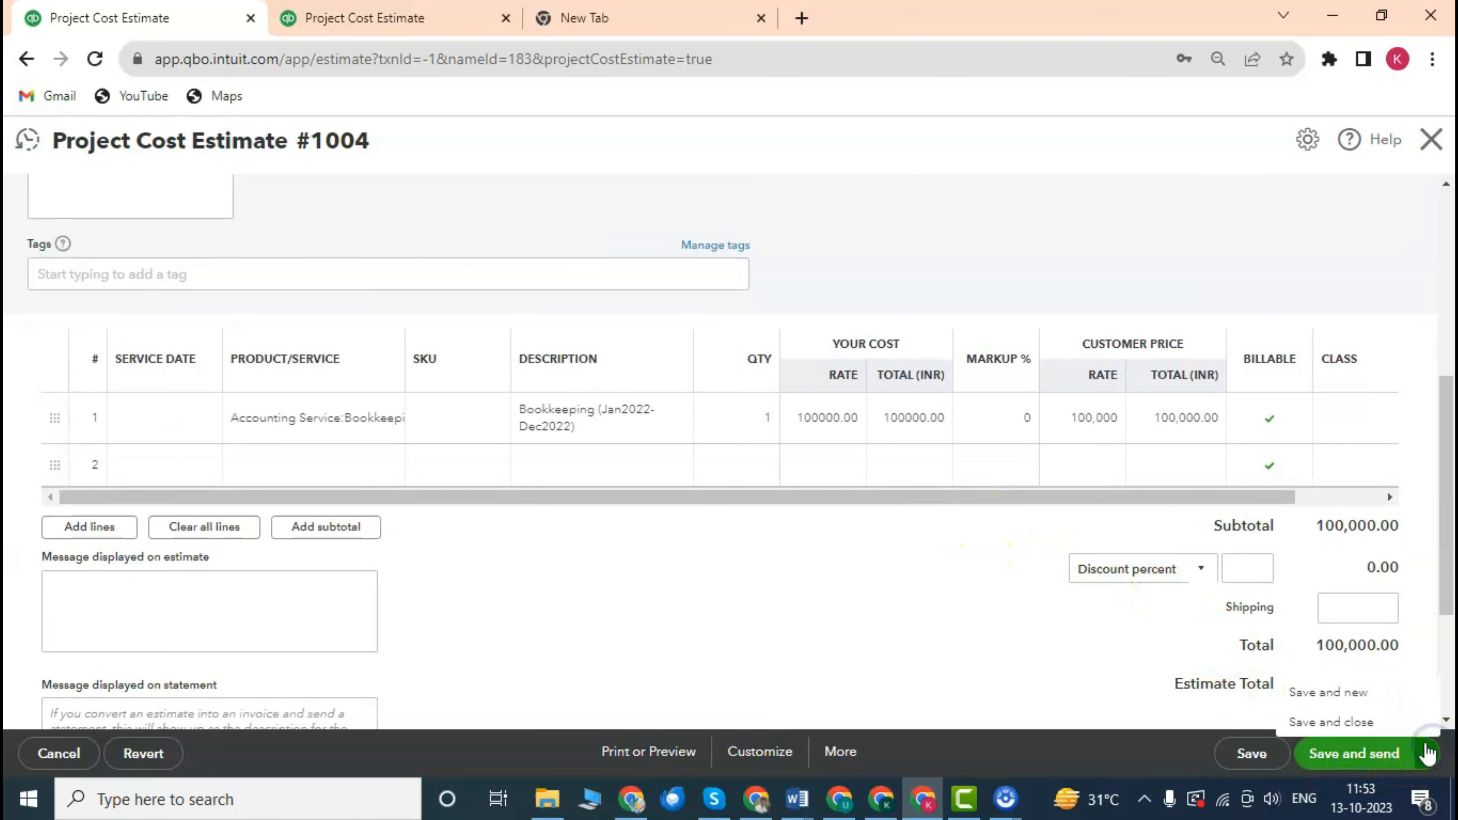
pyautogui.click(861, 628)
pyautogui.scroll(-3, 1015, 590)
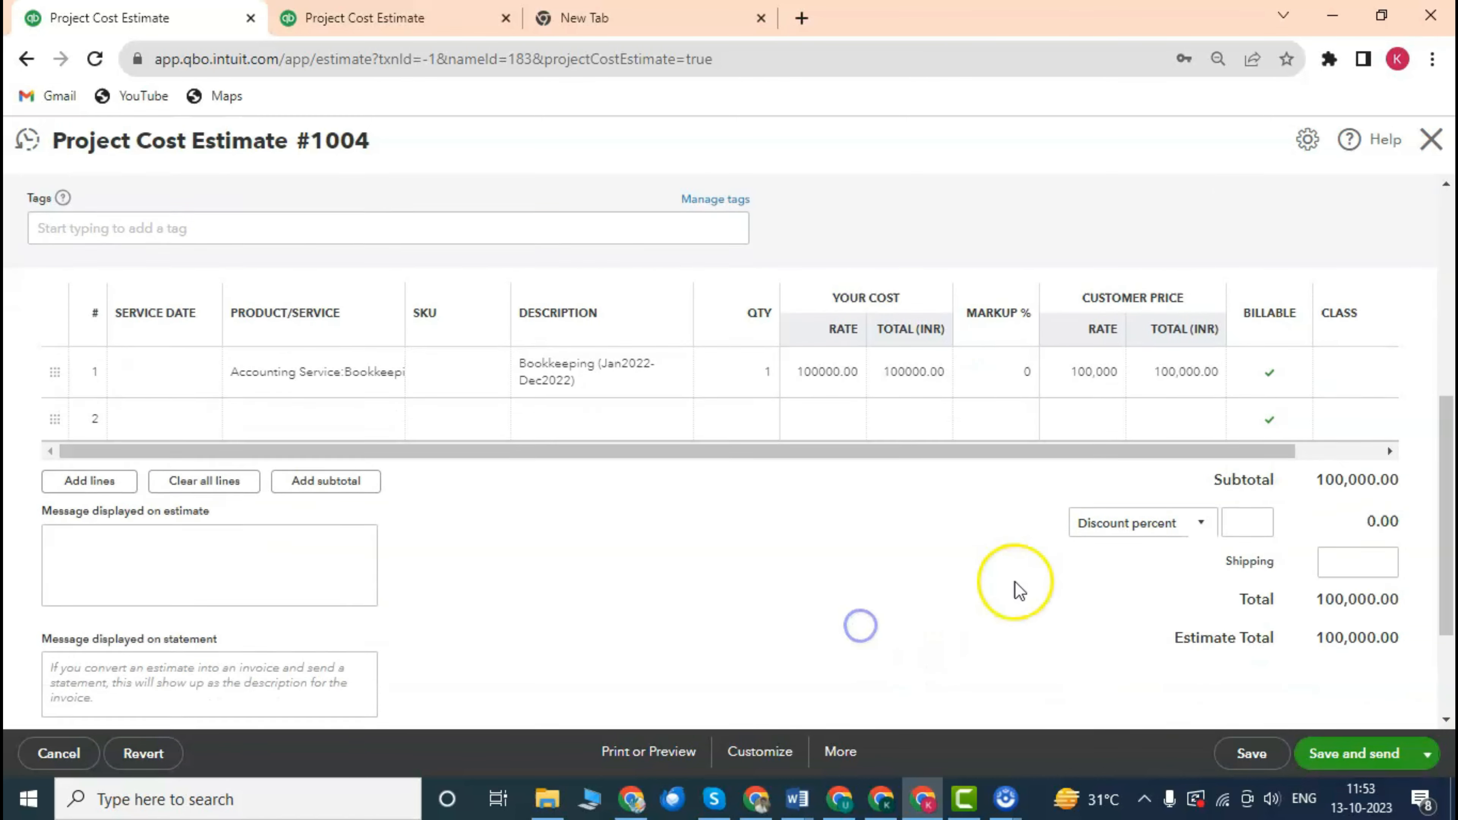
pyautogui.scroll(10, 919, 477)
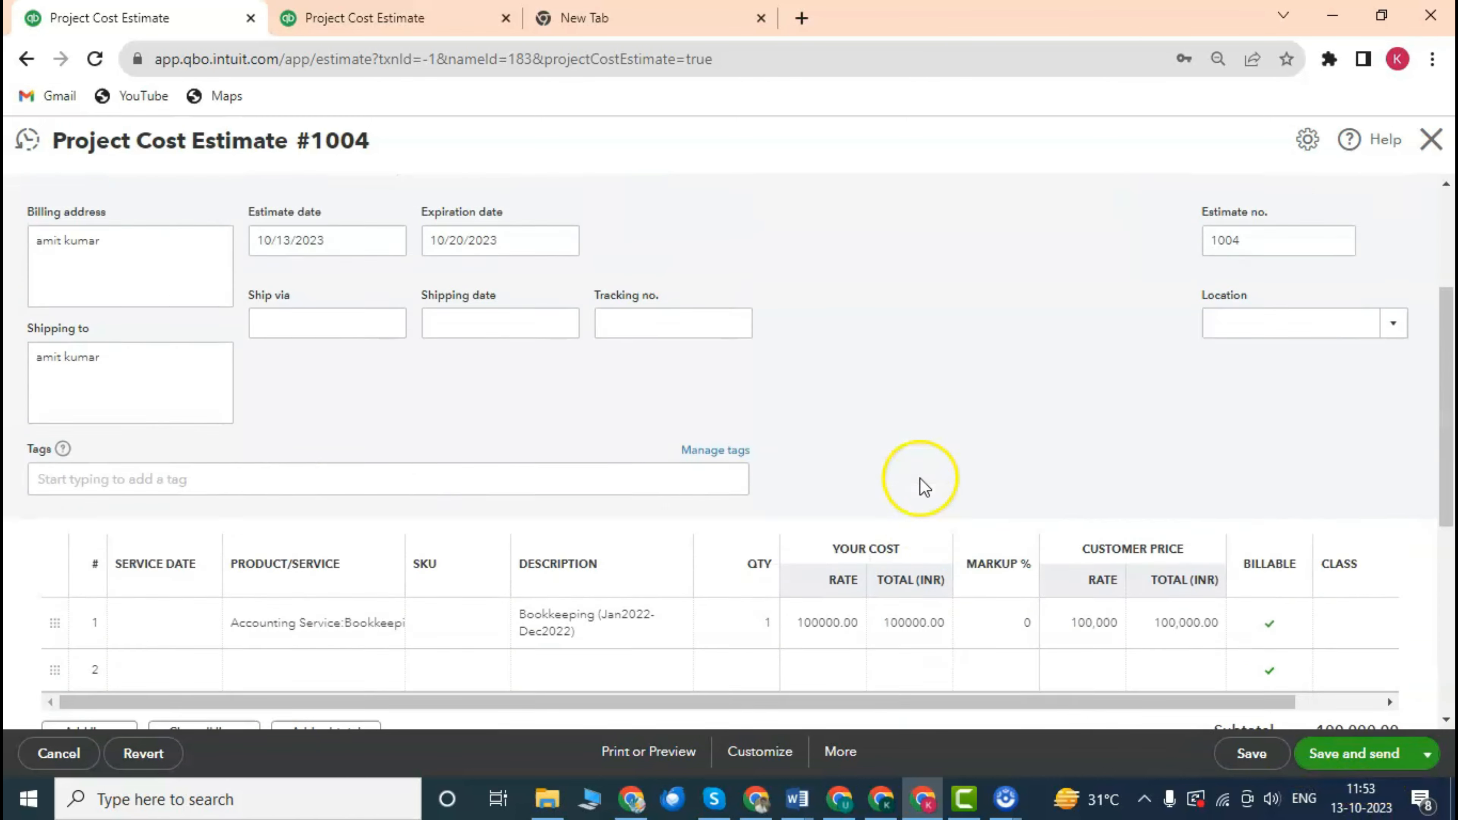
pyautogui.click(414, 290)
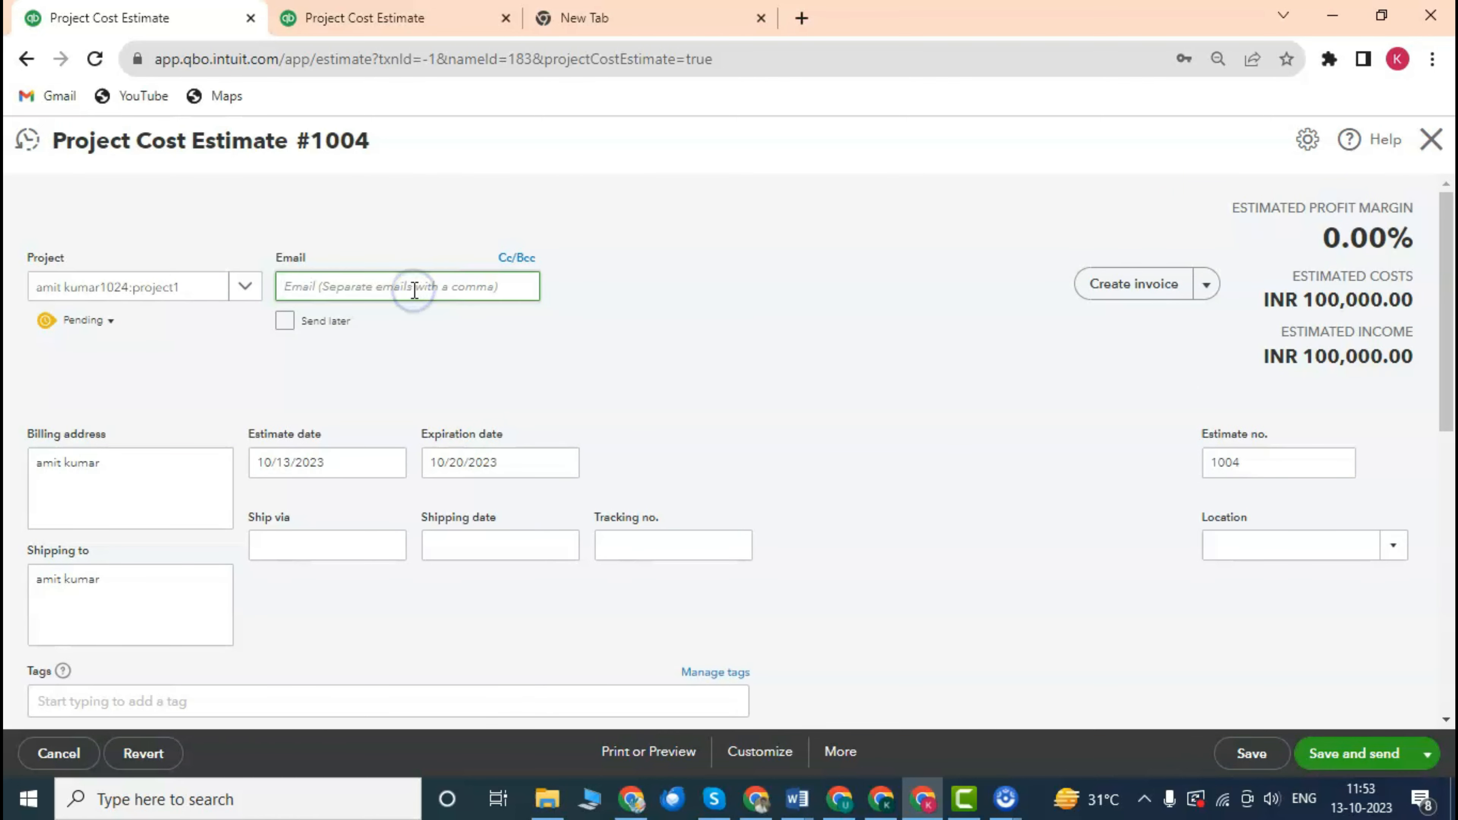
pyautogui.scroll(-10, 625, 355)
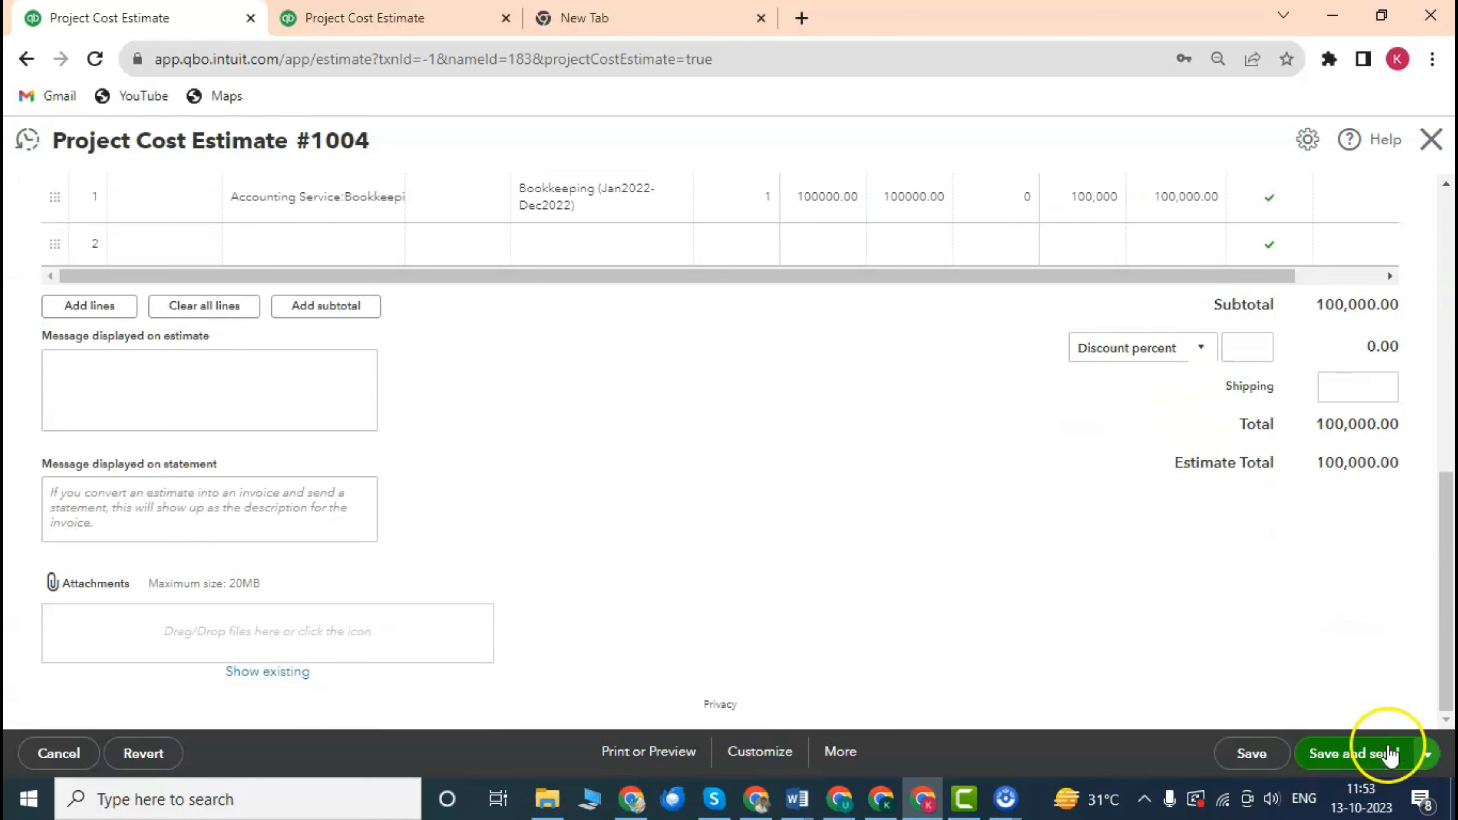
pyautogui.click(1429, 756)
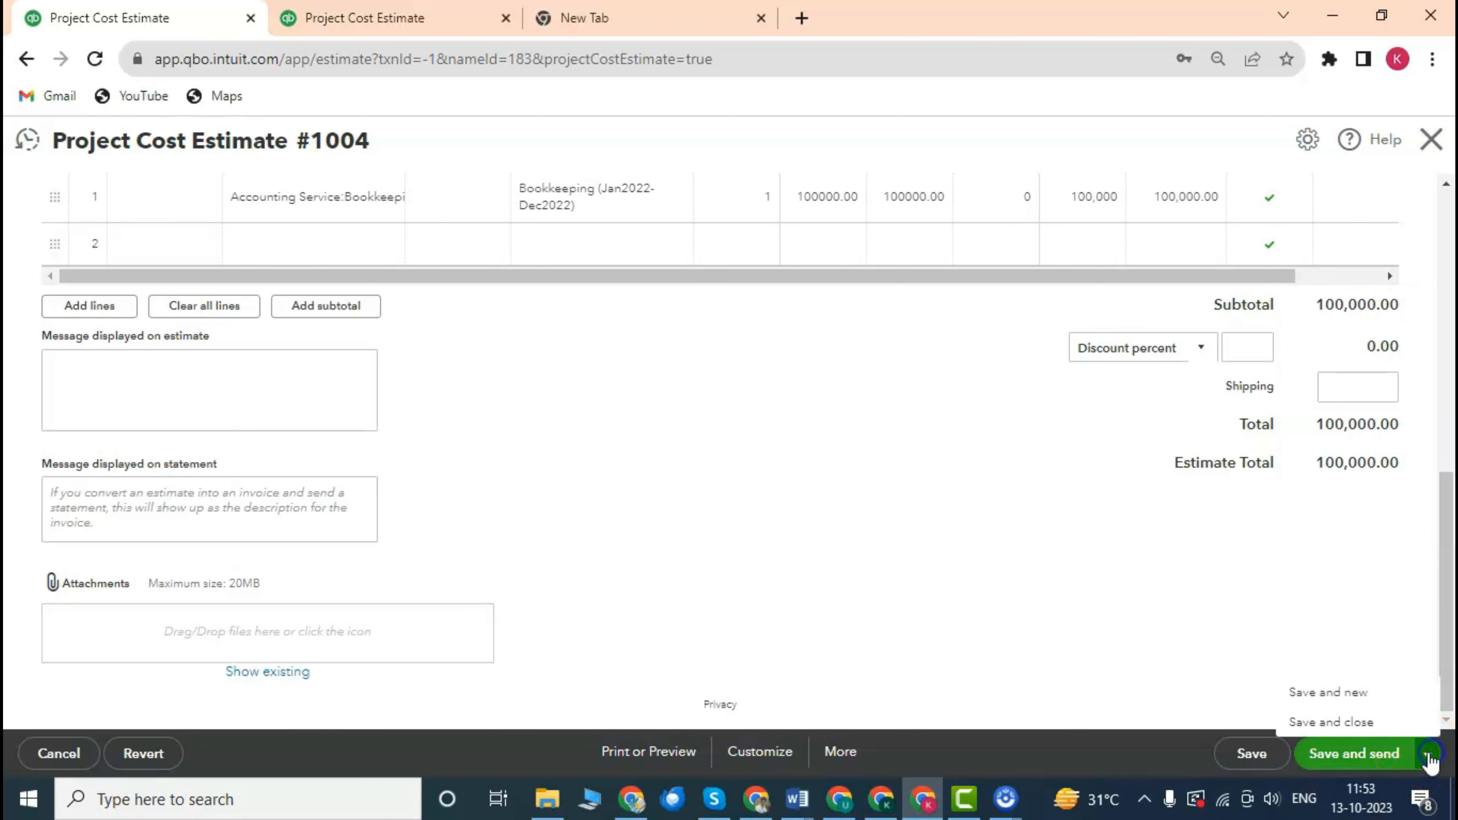
pyautogui.click(970, 552)
# Make Save and close the save action and save estimate #1004, returning to project1.
pyautogui.scroll(4, 745, 361)
pyautogui.scroll(-4, 764, 376)
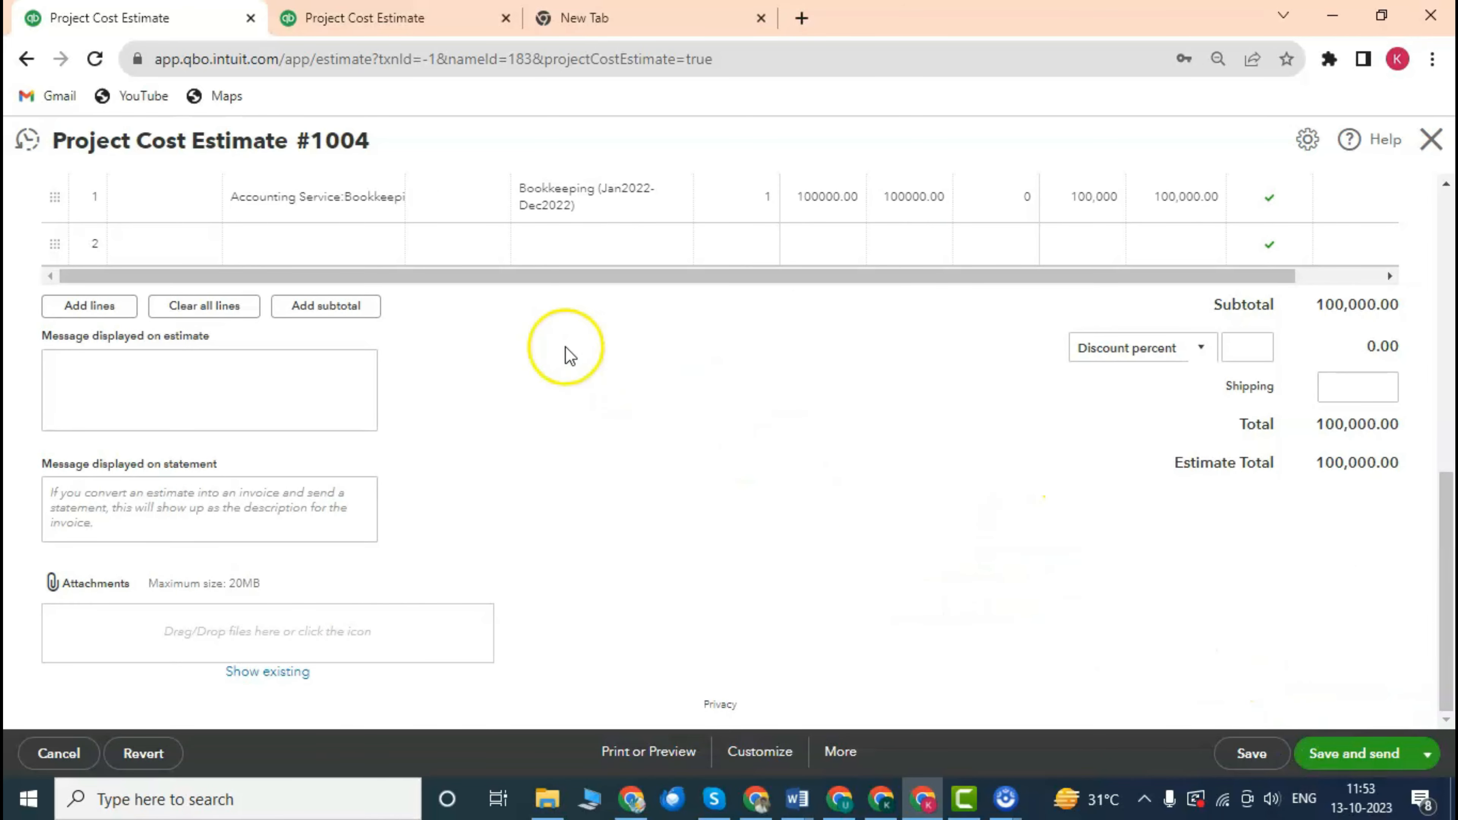
pyautogui.scroll(4, 650, 368)
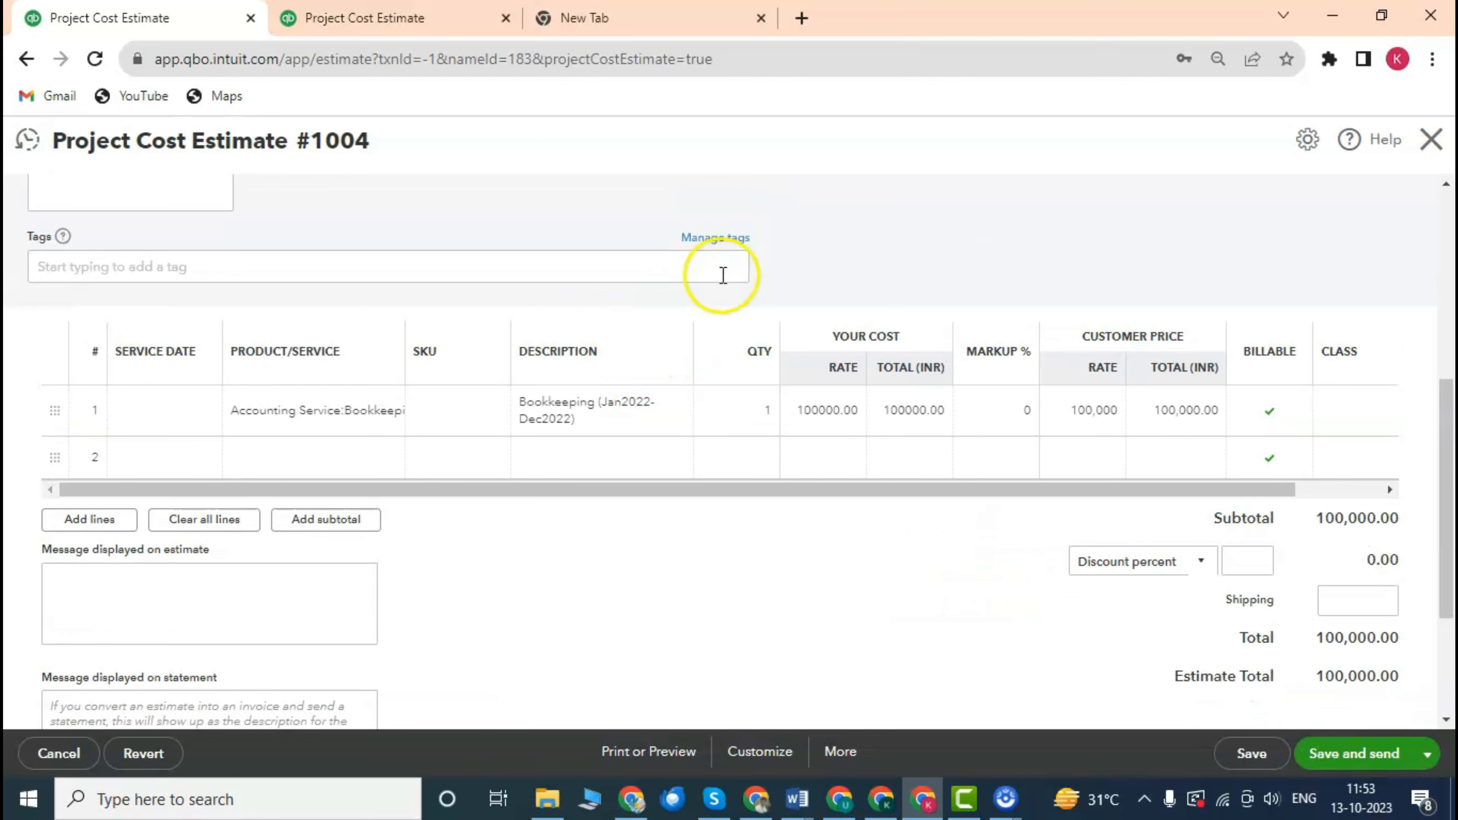
pyautogui.scroll(-2, 700, 273)
pyautogui.scroll(3, 728, 280)
pyautogui.scroll(-4, 642, 247)
pyautogui.scroll(5, 853, 303)
pyautogui.scroll(-4, 1023, 476)
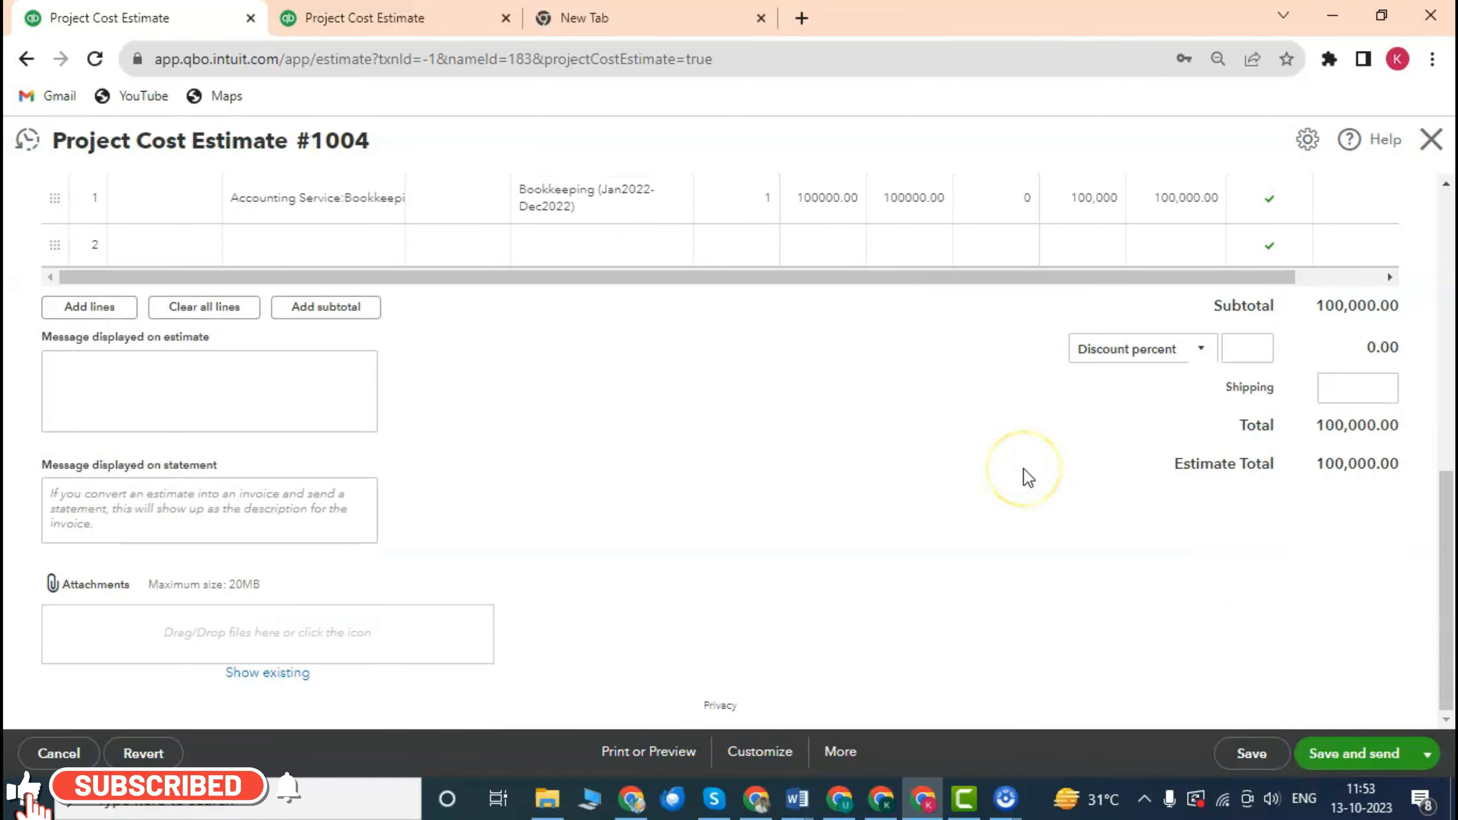
pyautogui.scroll(10, 1022, 476)
pyautogui.scroll(-1, 1075, 445)
pyautogui.scroll(-9, 1028, 431)
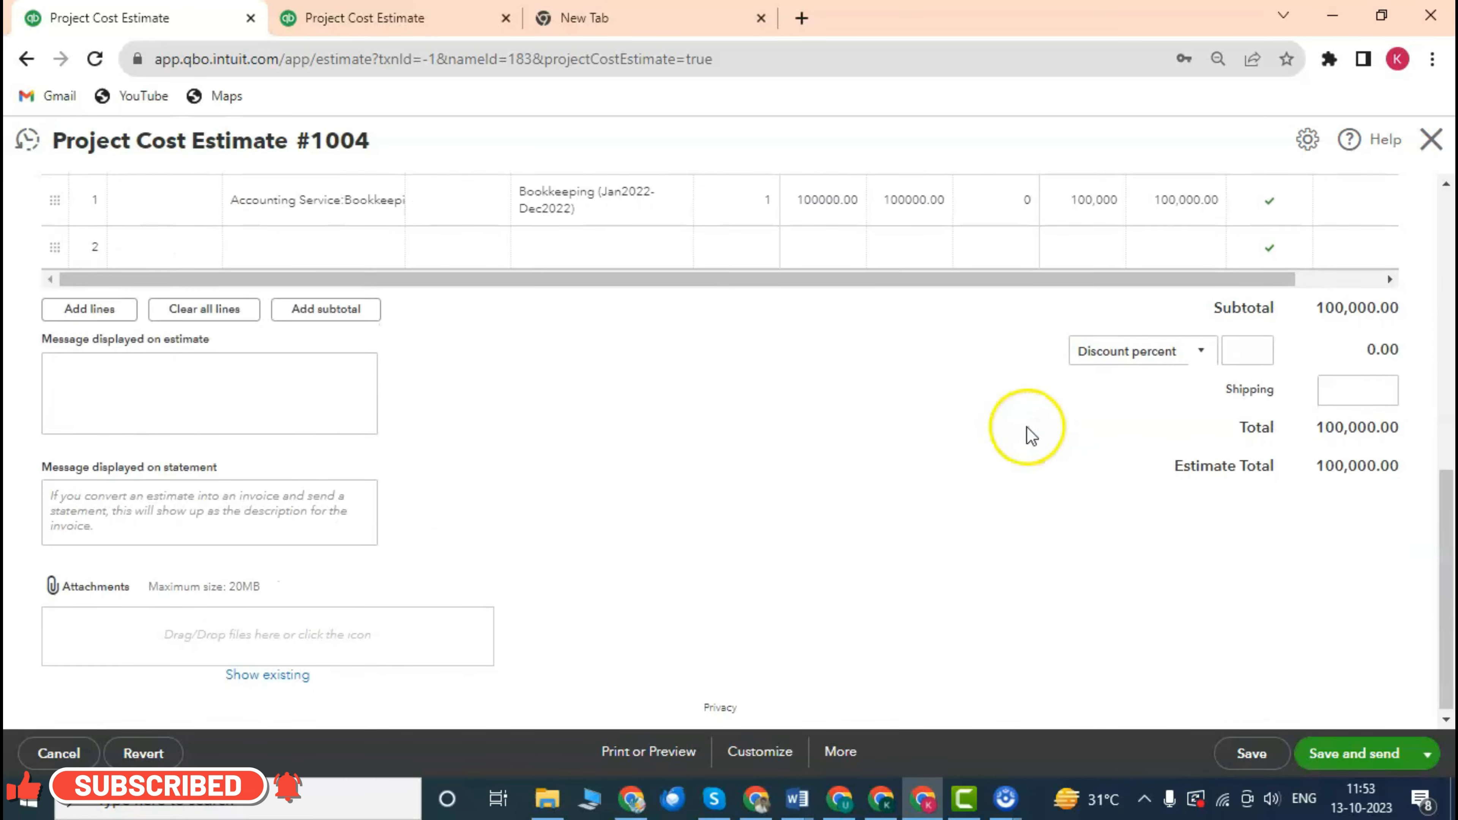
pyautogui.scroll(4, 694, 401)
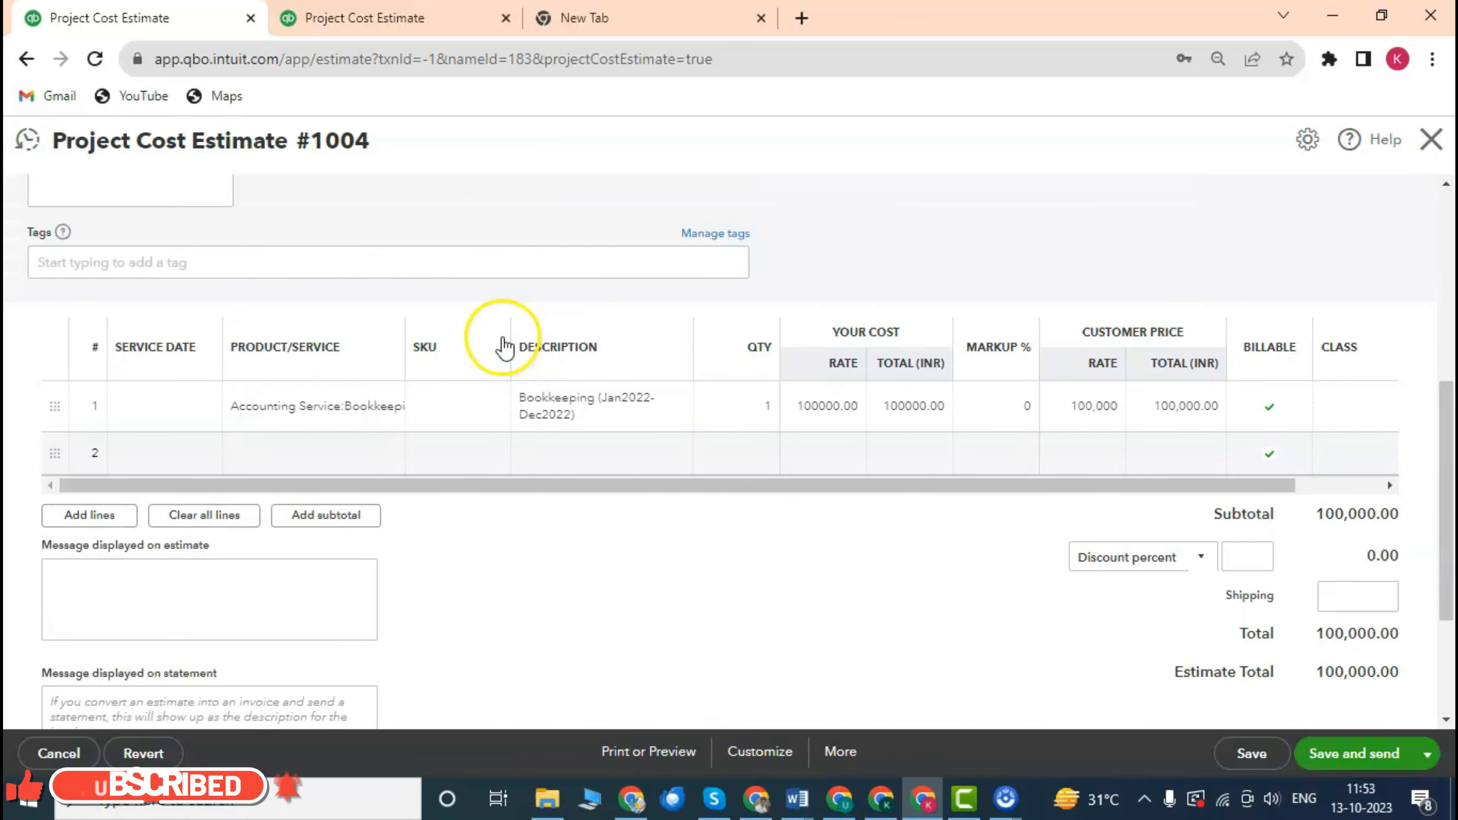
pyautogui.scroll(-2, 569, 326)
pyautogui.scroll(5, 594, 324)
pyautogui.scroll(-7, 595, 325)
pyautogui.scroll(5, 723, 413)
pyautogui.scroll(-3, 759, 433)
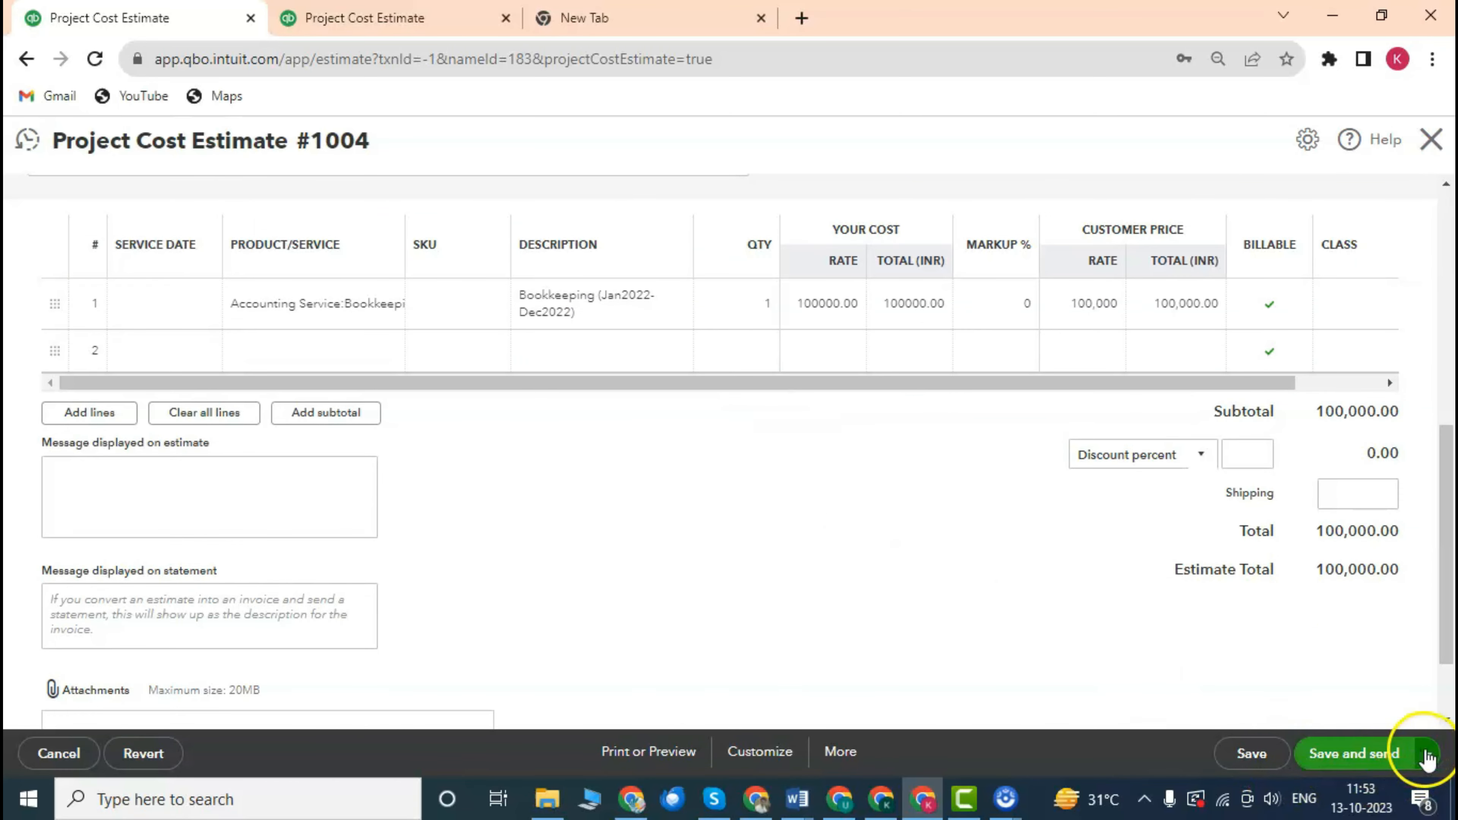
pyautogui.click(1428, 754)
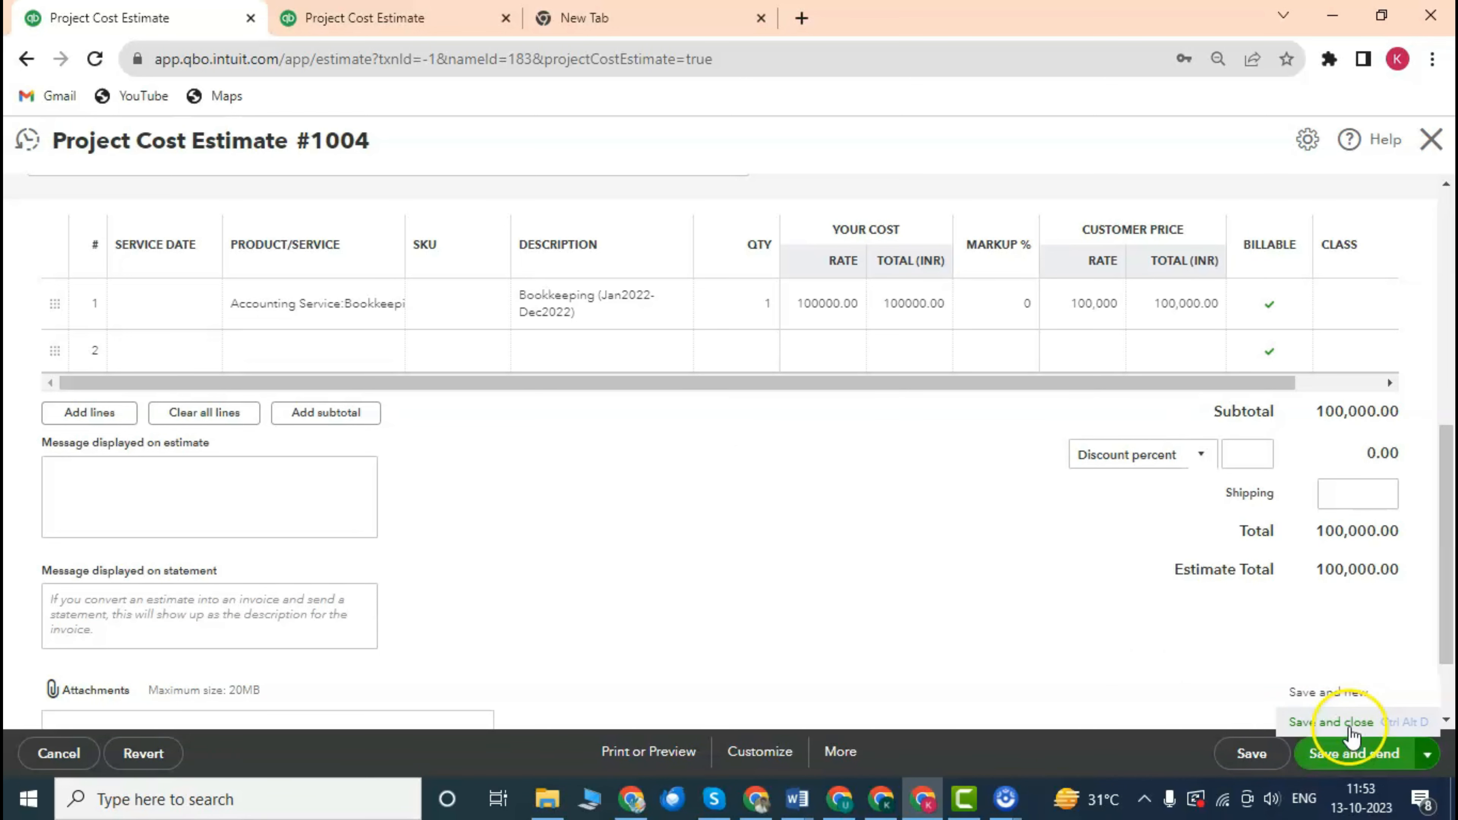
pyautogui.click(1330, 722)
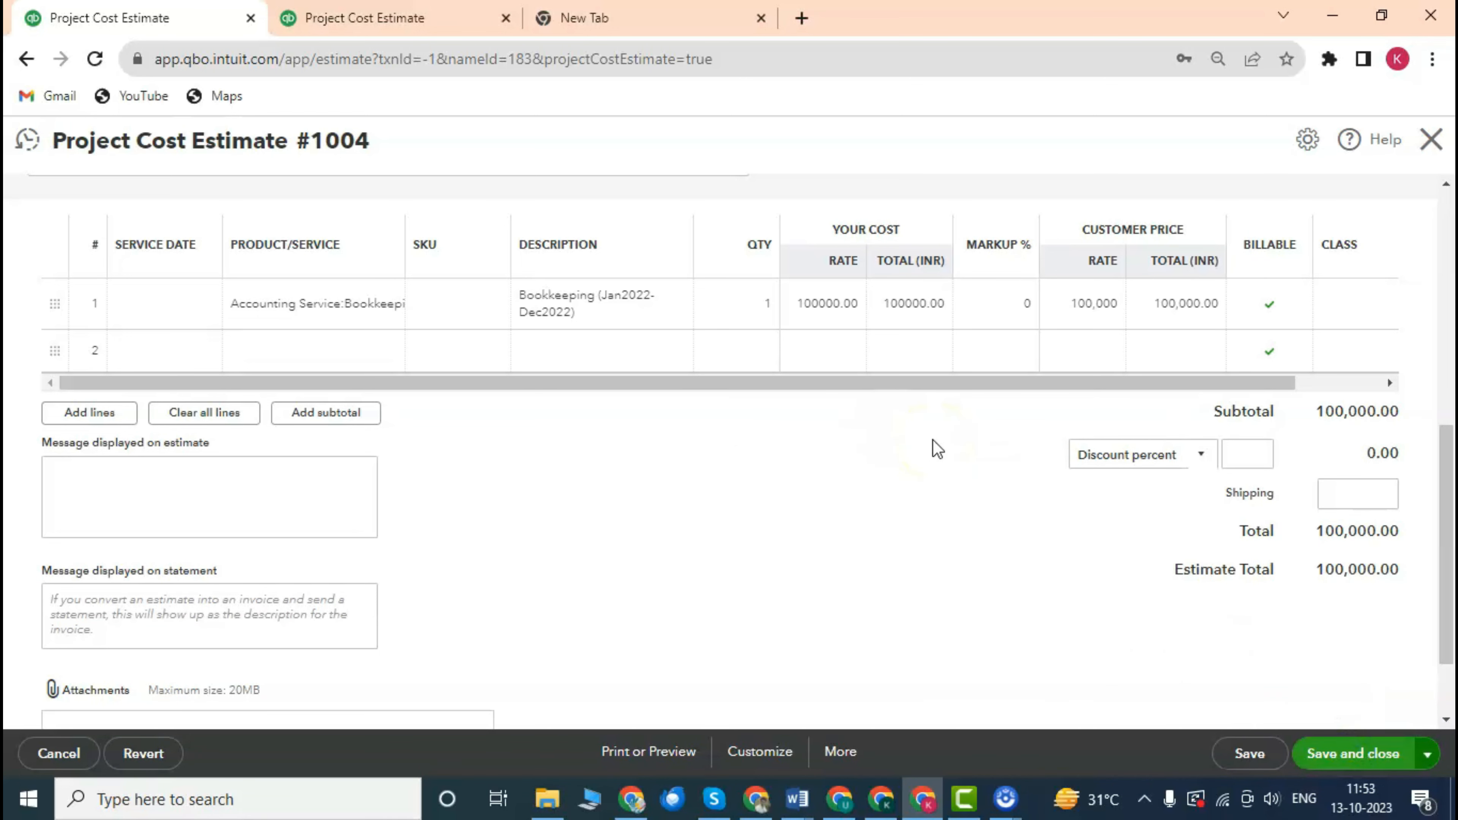
pyautogui.click(1365, 763)
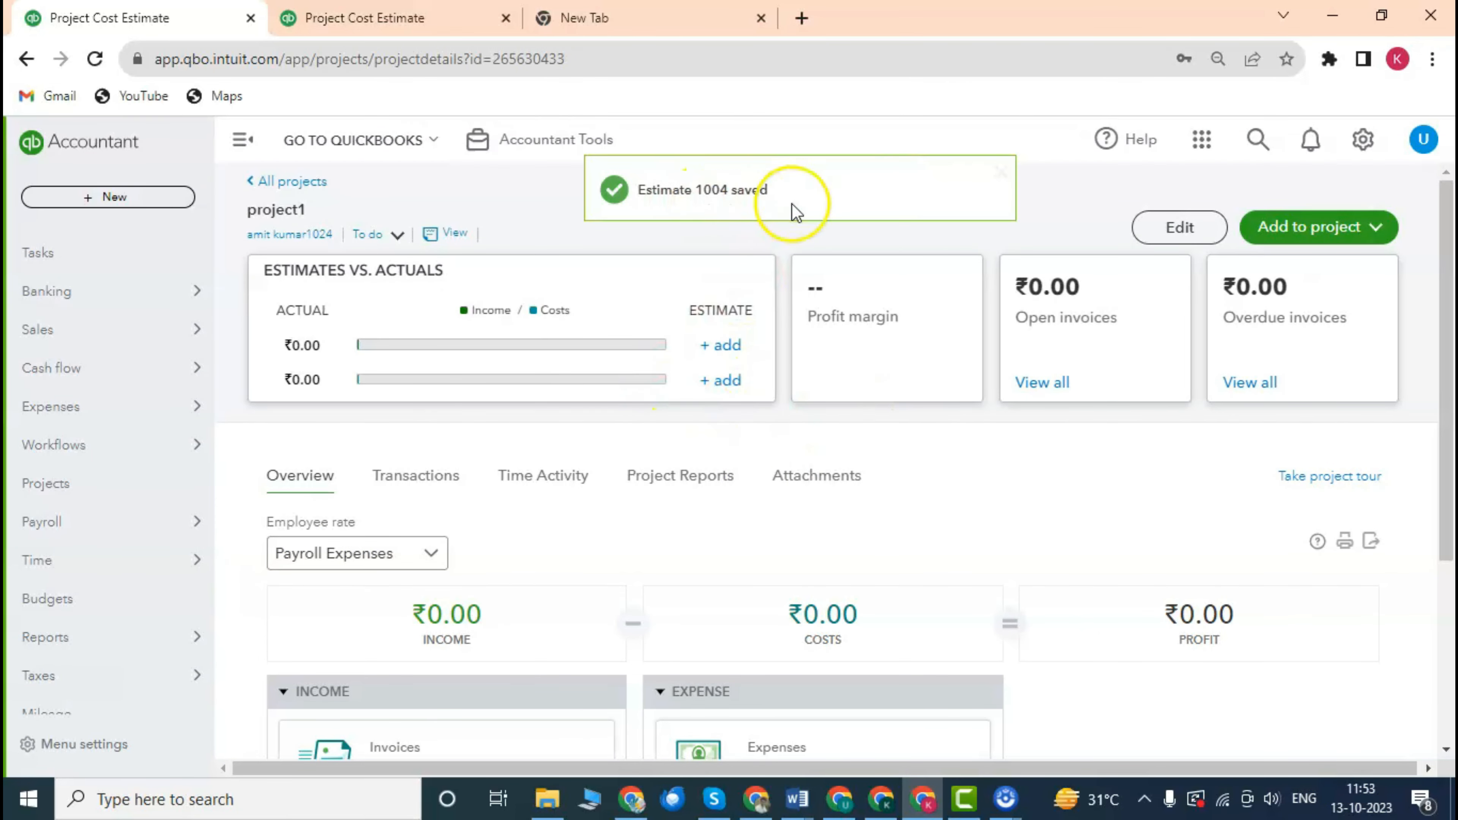
# Scroll through project1's overview, still showing ₹0.00 income, costs and profit.
pyautogui.scroll(-5, 764, 396)
pyautogui.scroll(4, 839, 424)
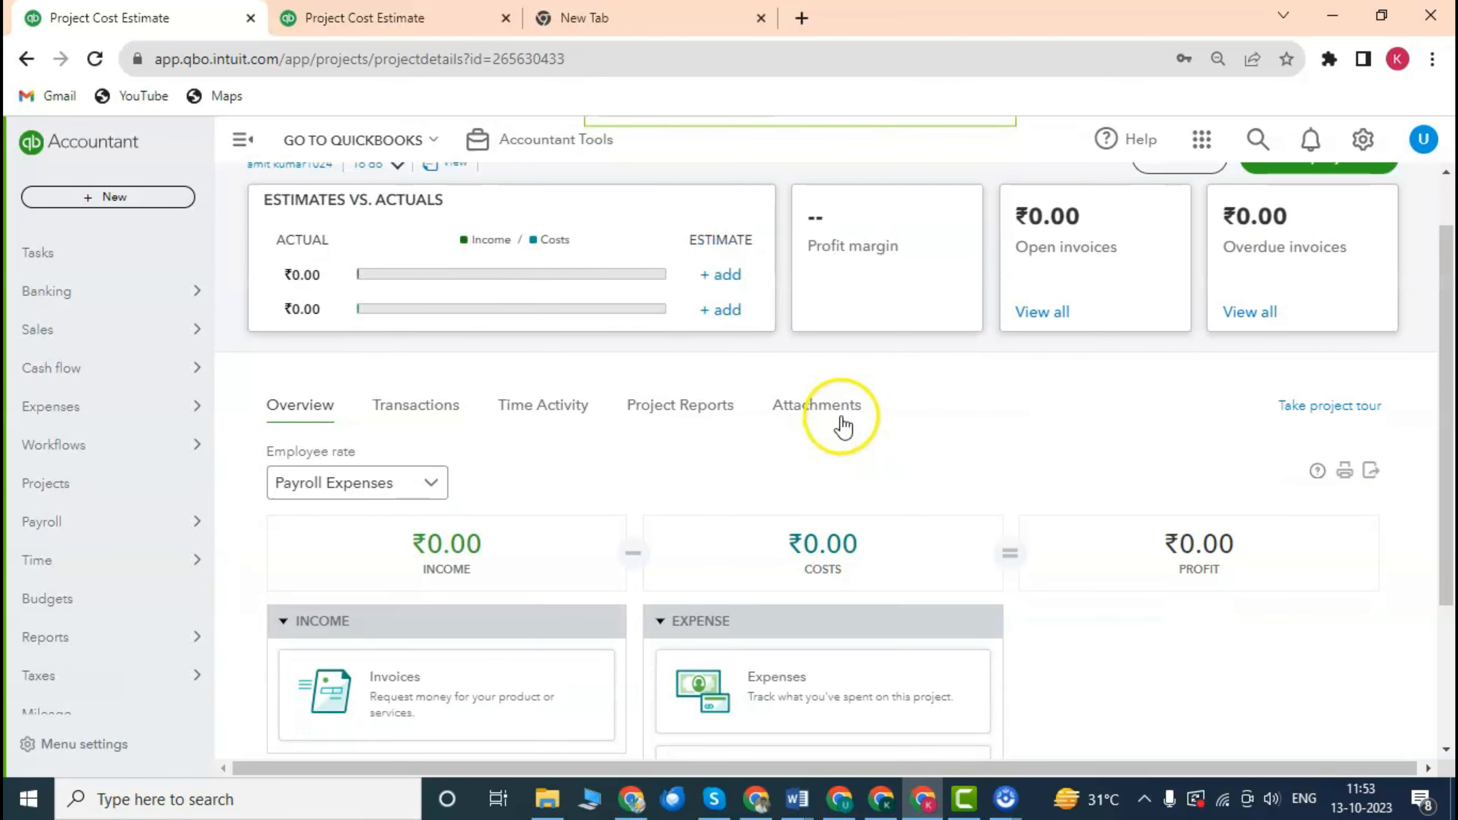
pyautogui.scroll(1, 808, 397)
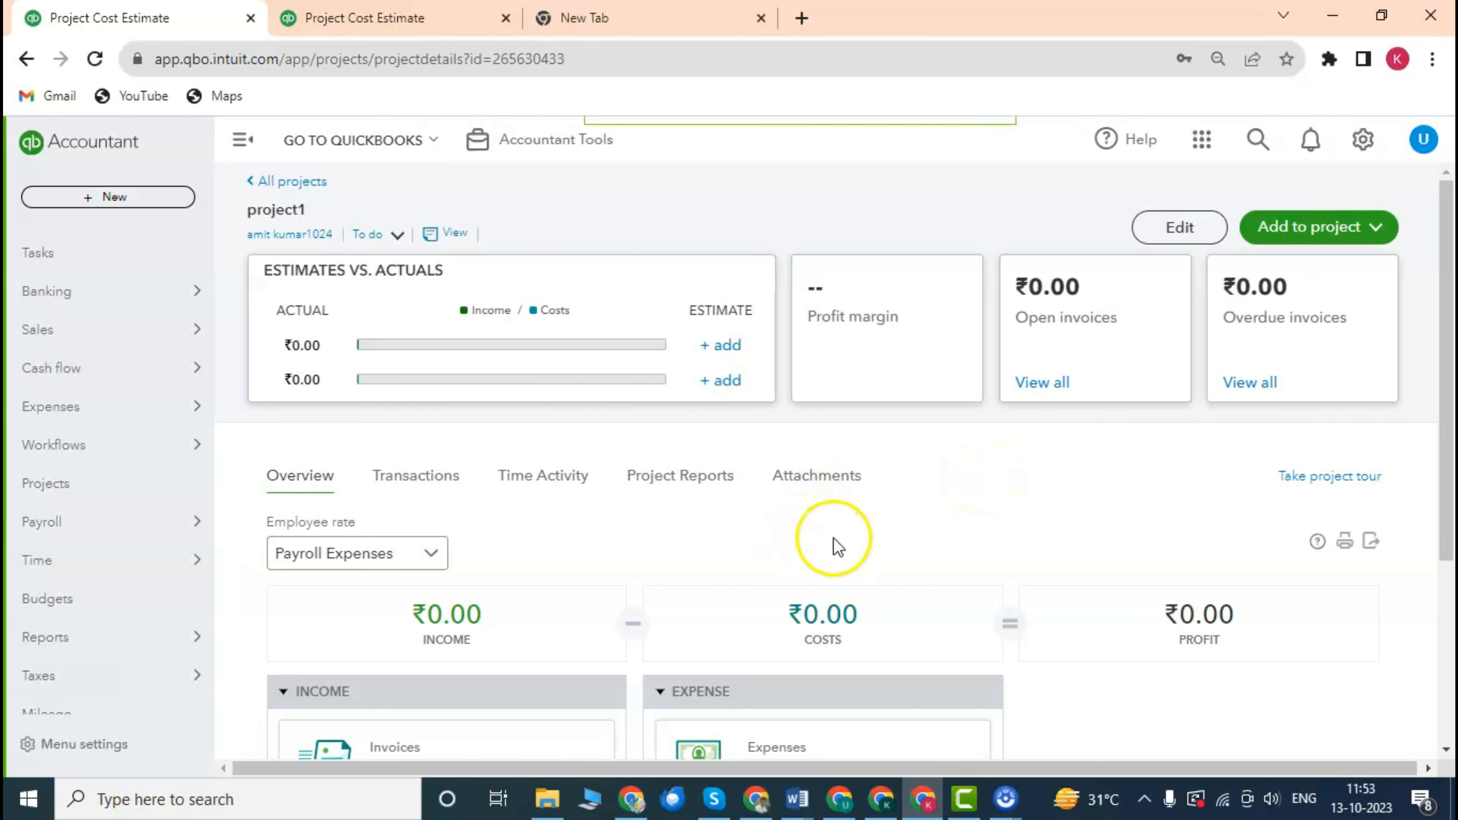
pyautogui.scroll(-2, 775, 506)
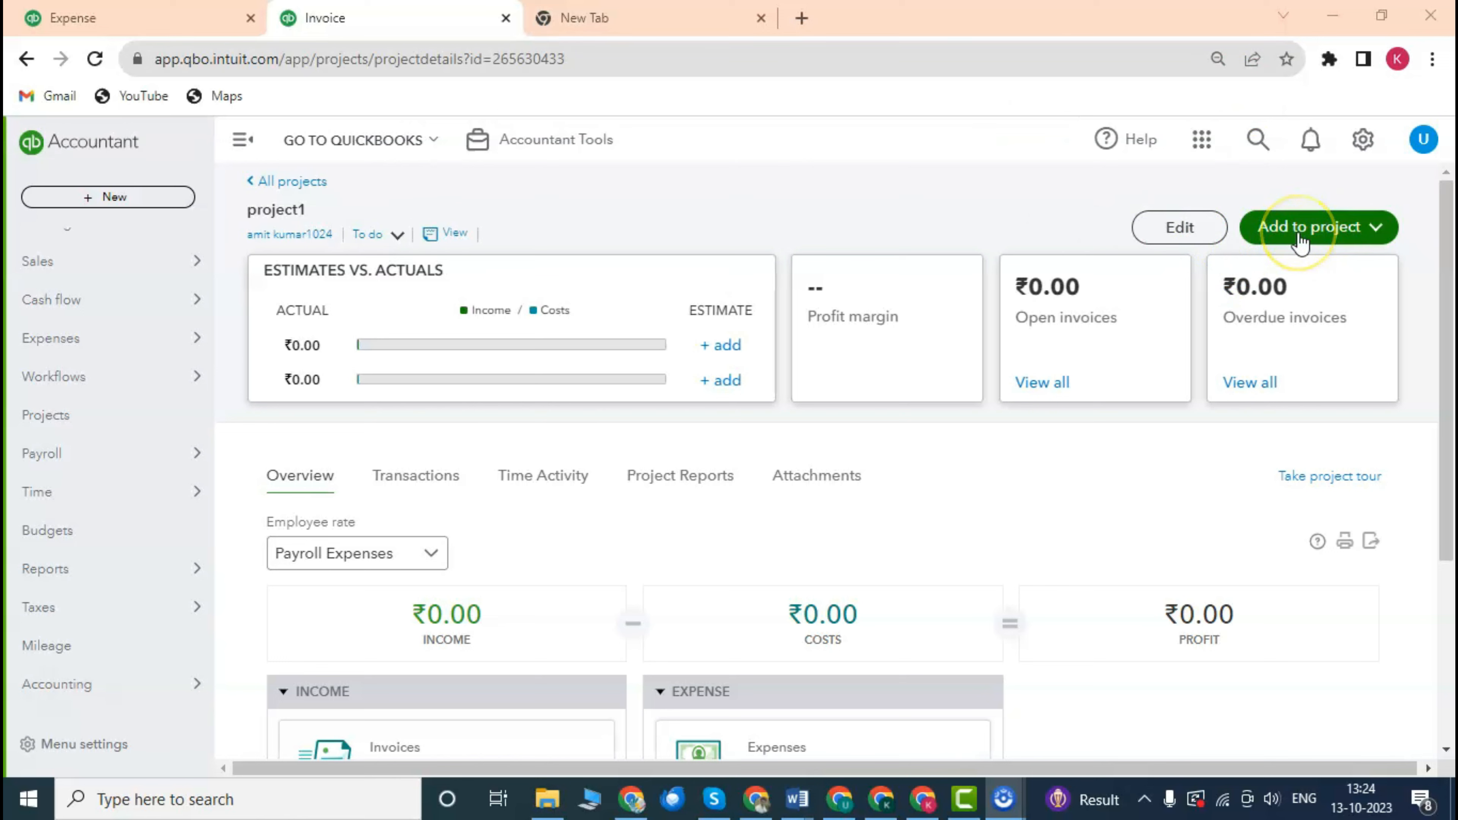
# Start a new blank expense for project1 from the Add to project menu.
pyautogui.click(1319, 234)
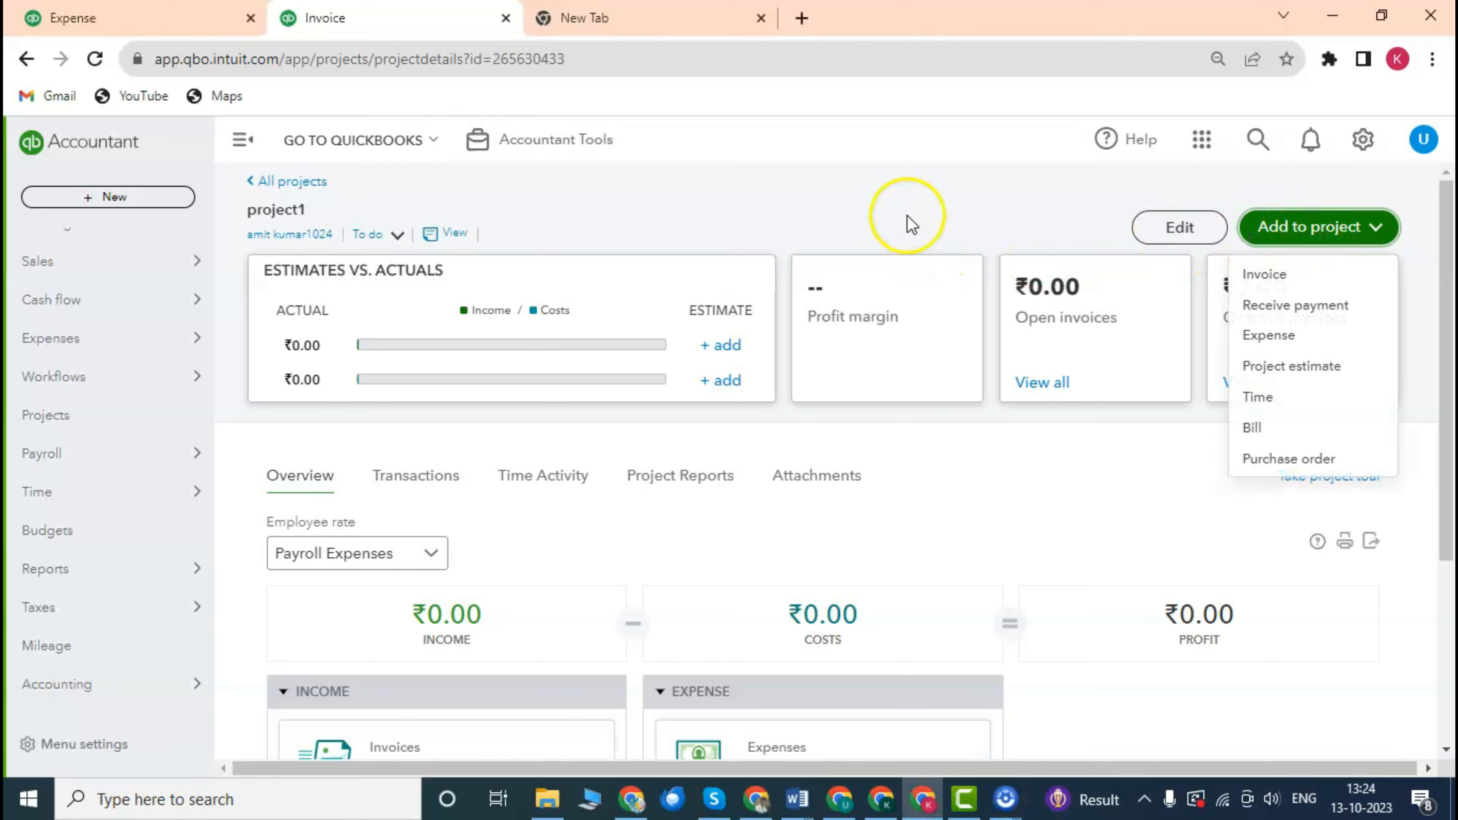
pyautogui.click(757, 198)
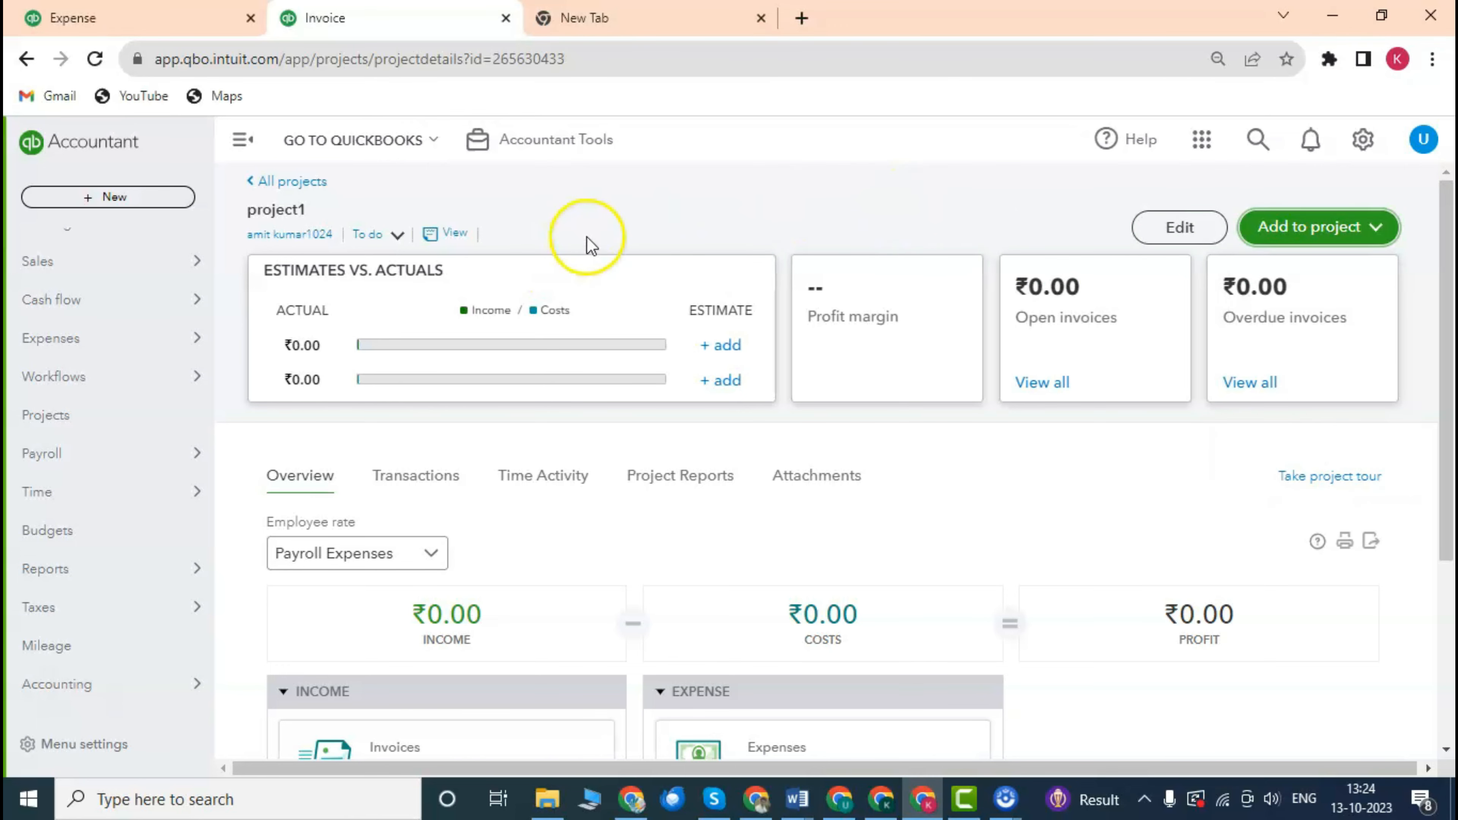
pyautogui.scroll(-3, 614, 319)
pyautogui.scroll(3, 618, 303)
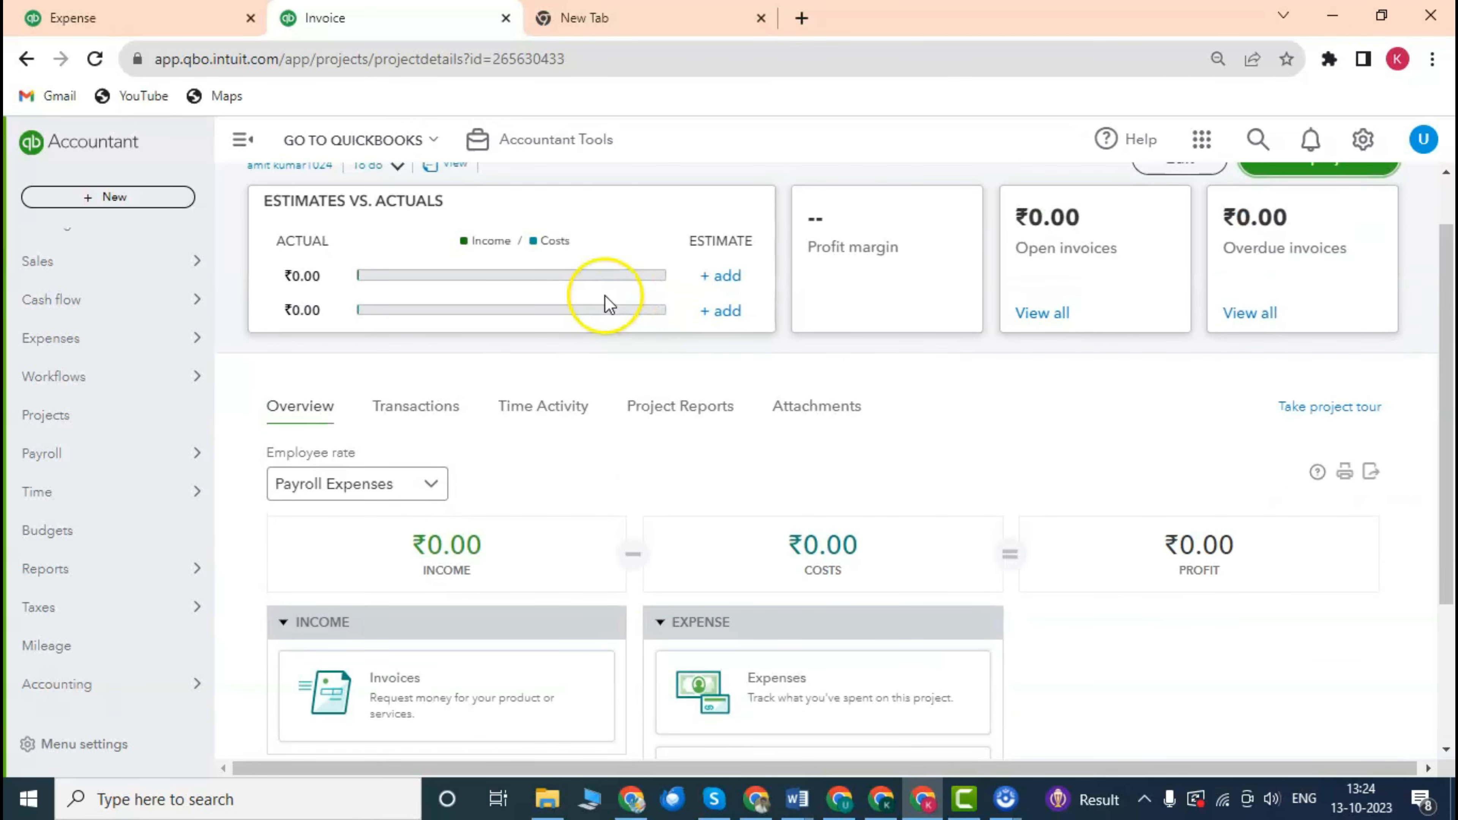
pyautogui.moveTo(307, 205); pyautogui.dragTo(248, 211)
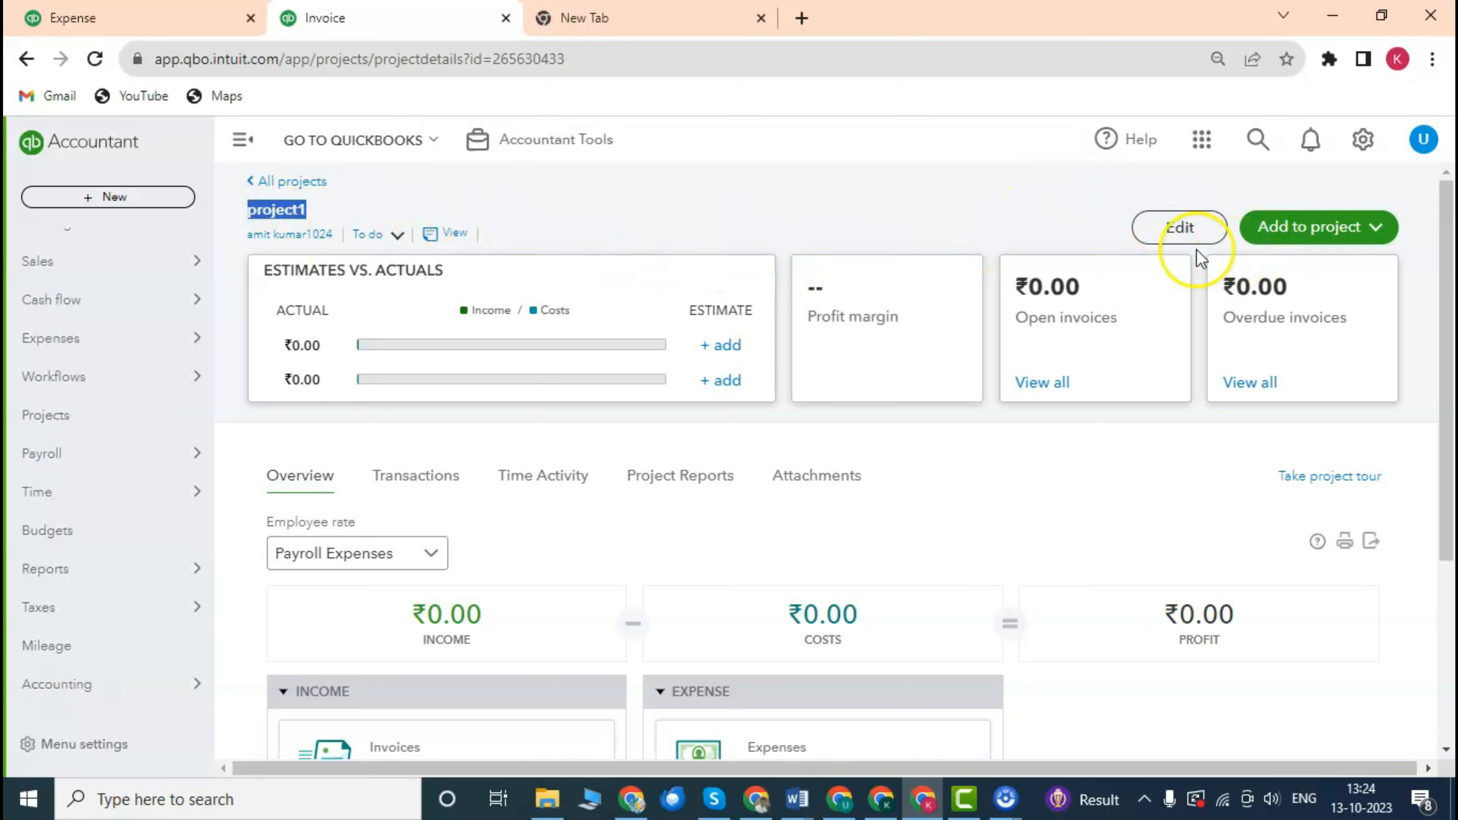
pyautogui.click(1357, 228)
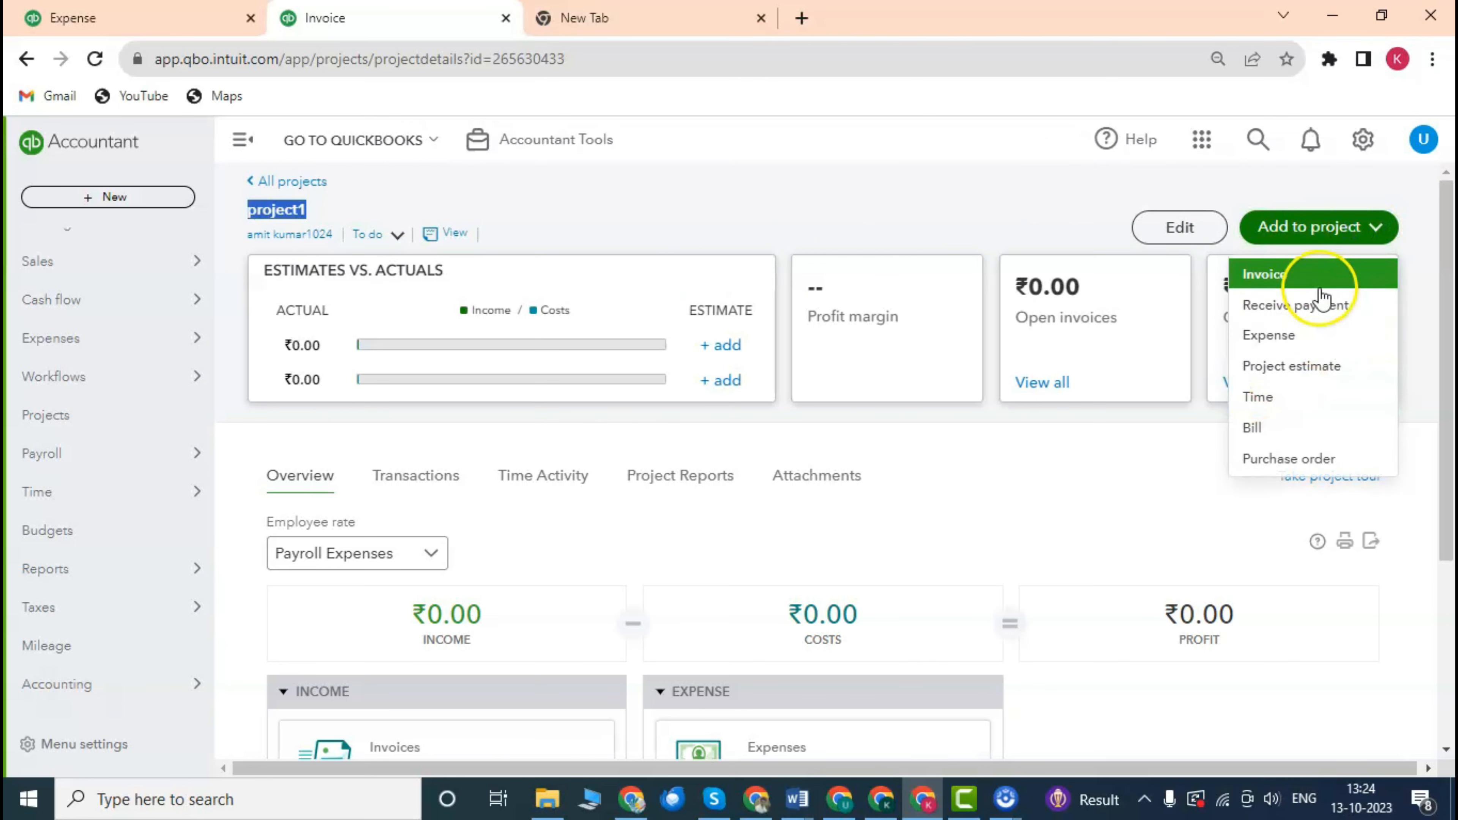
pyautogui.click(1303, 335)
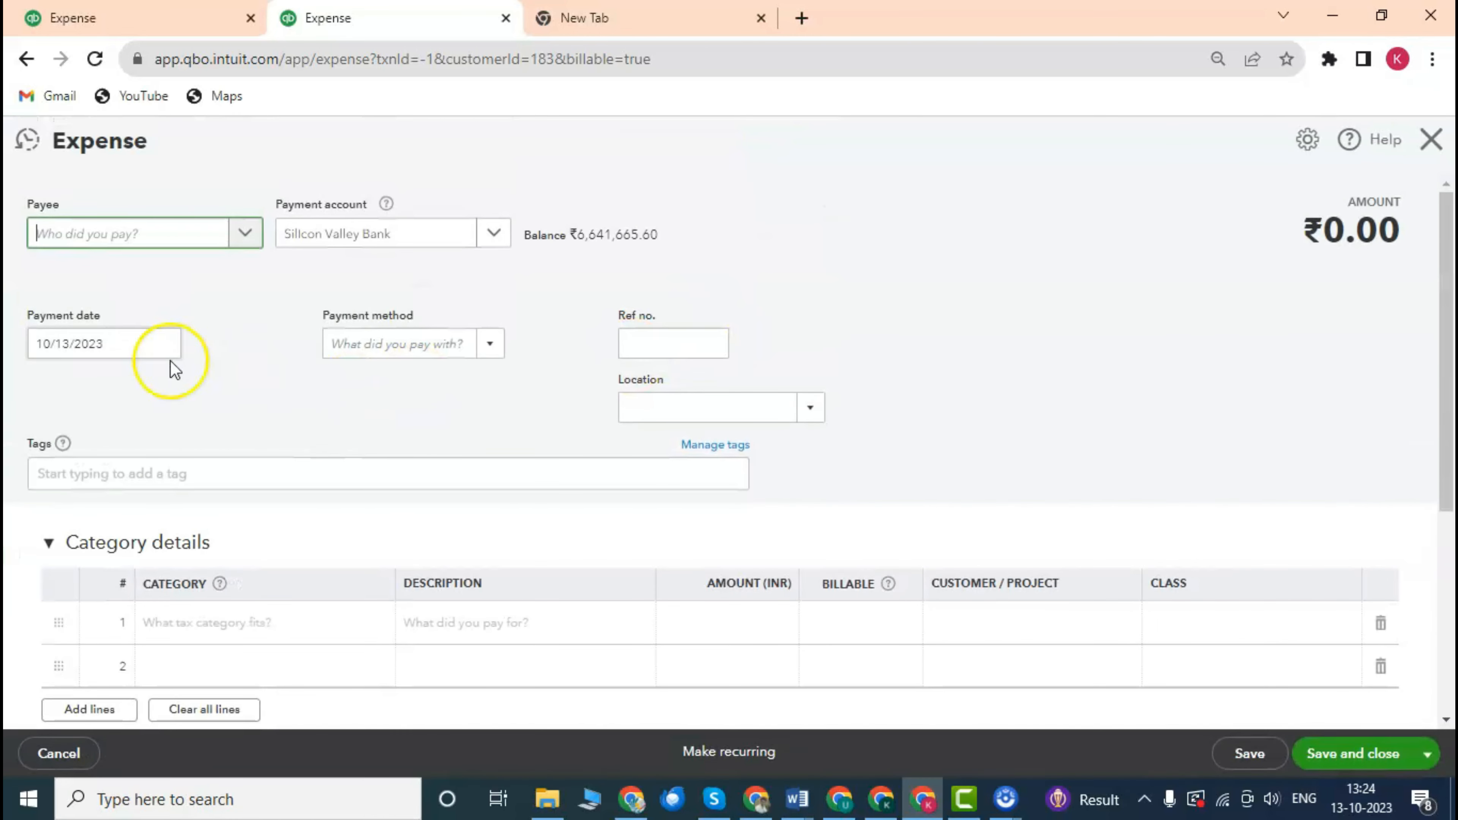
# Set the expense payee to Facebook.
pyautogui.click(247, 234)
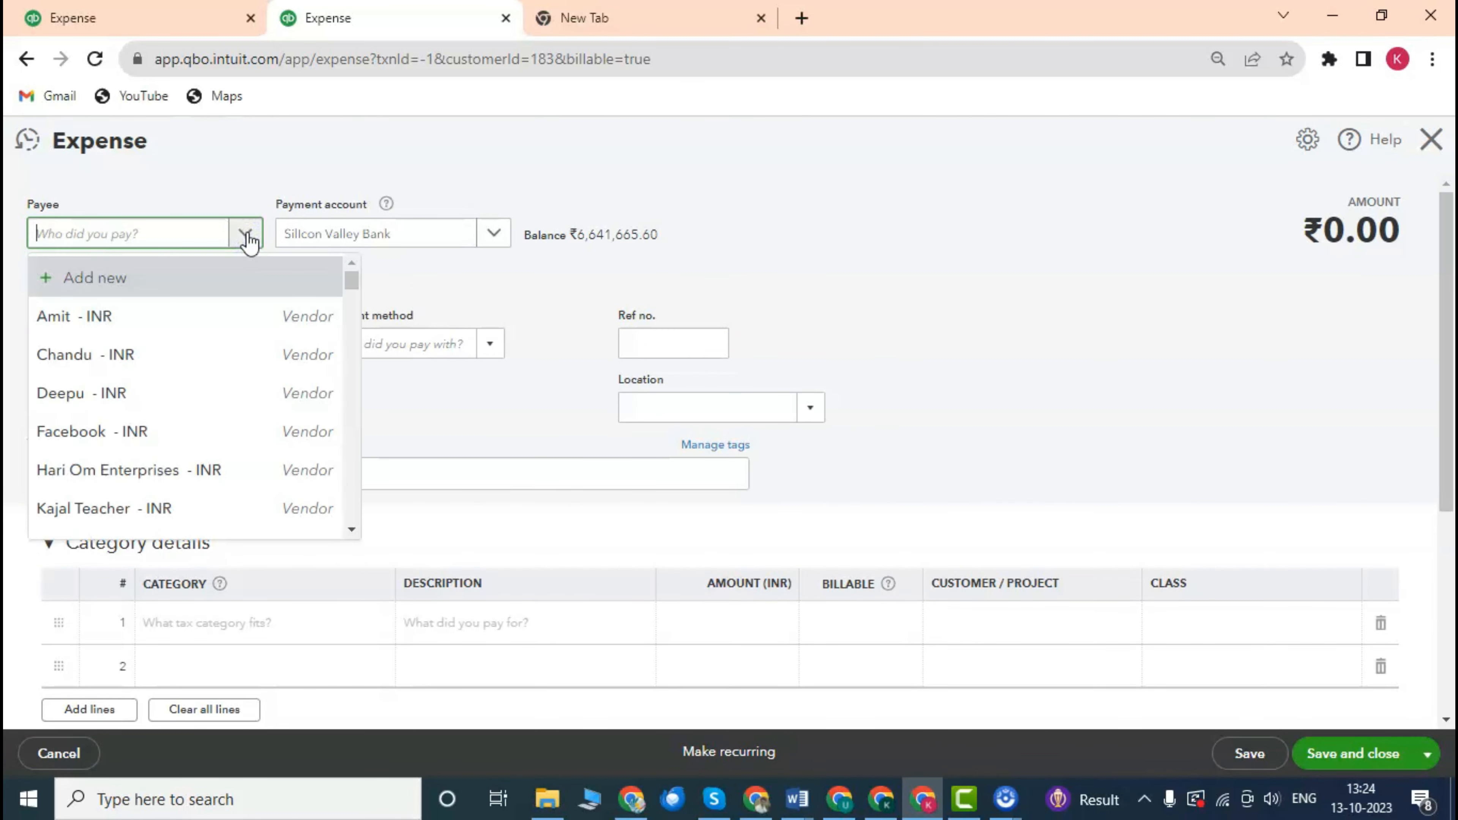
pyautogui.click(161, 431)
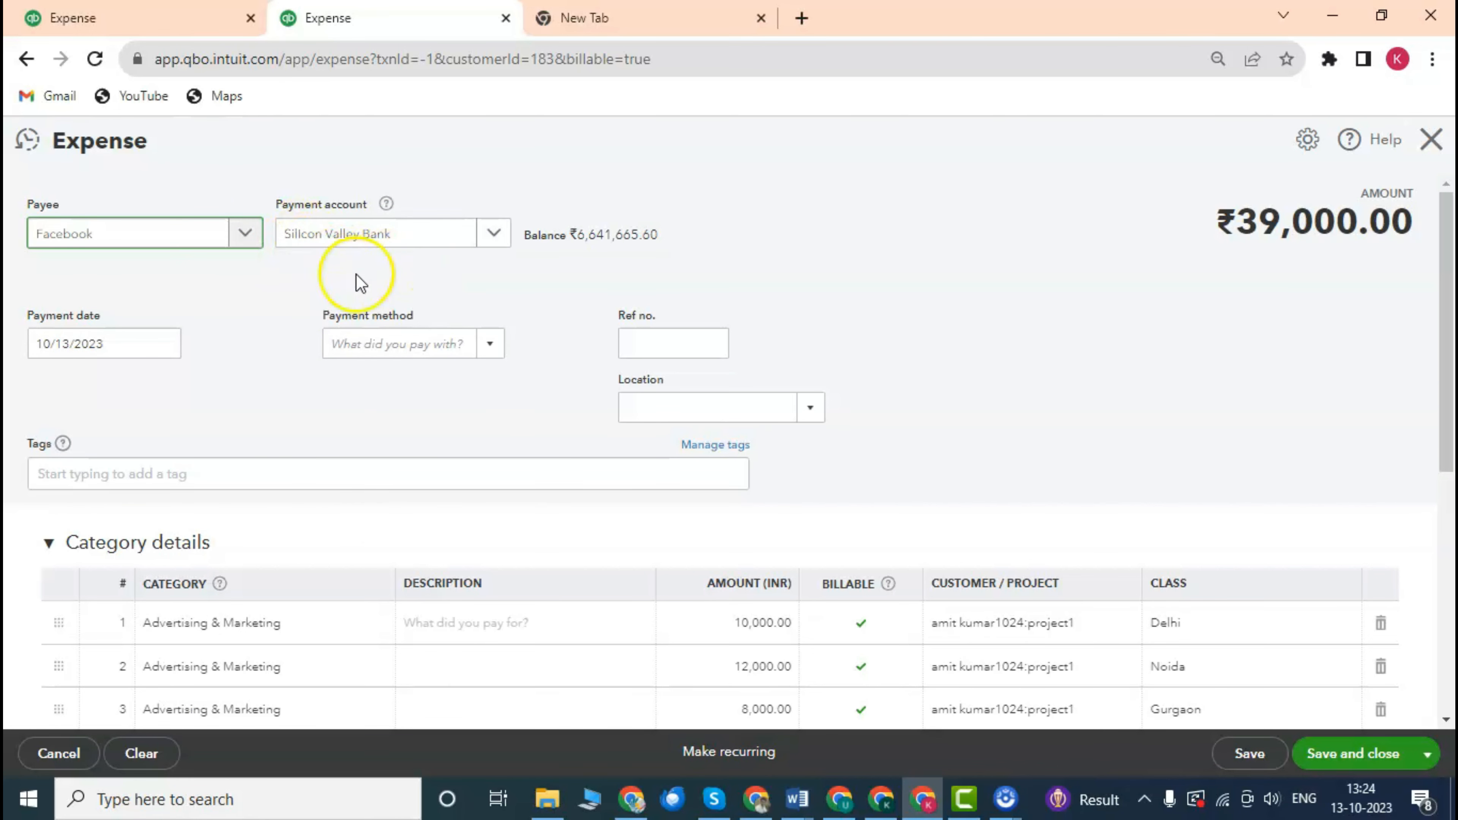
pyautogui.click(245, 309)
pyautogui.scroll(-1, 244, 309)
pyautogui.scroll(1, 147, 278)
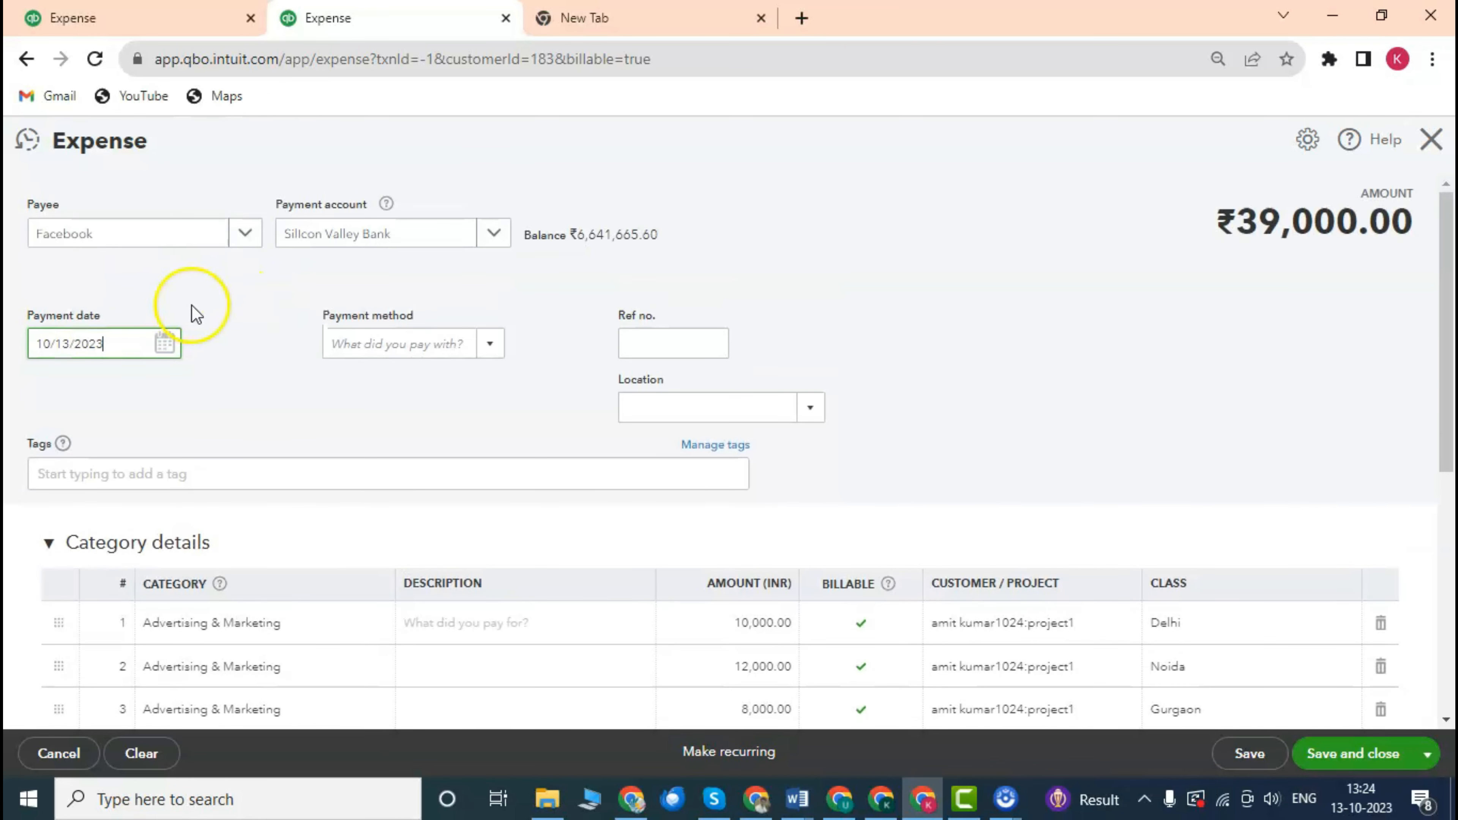
# Set the expense payment method to UPI.
pyautogui.click(491, 345)
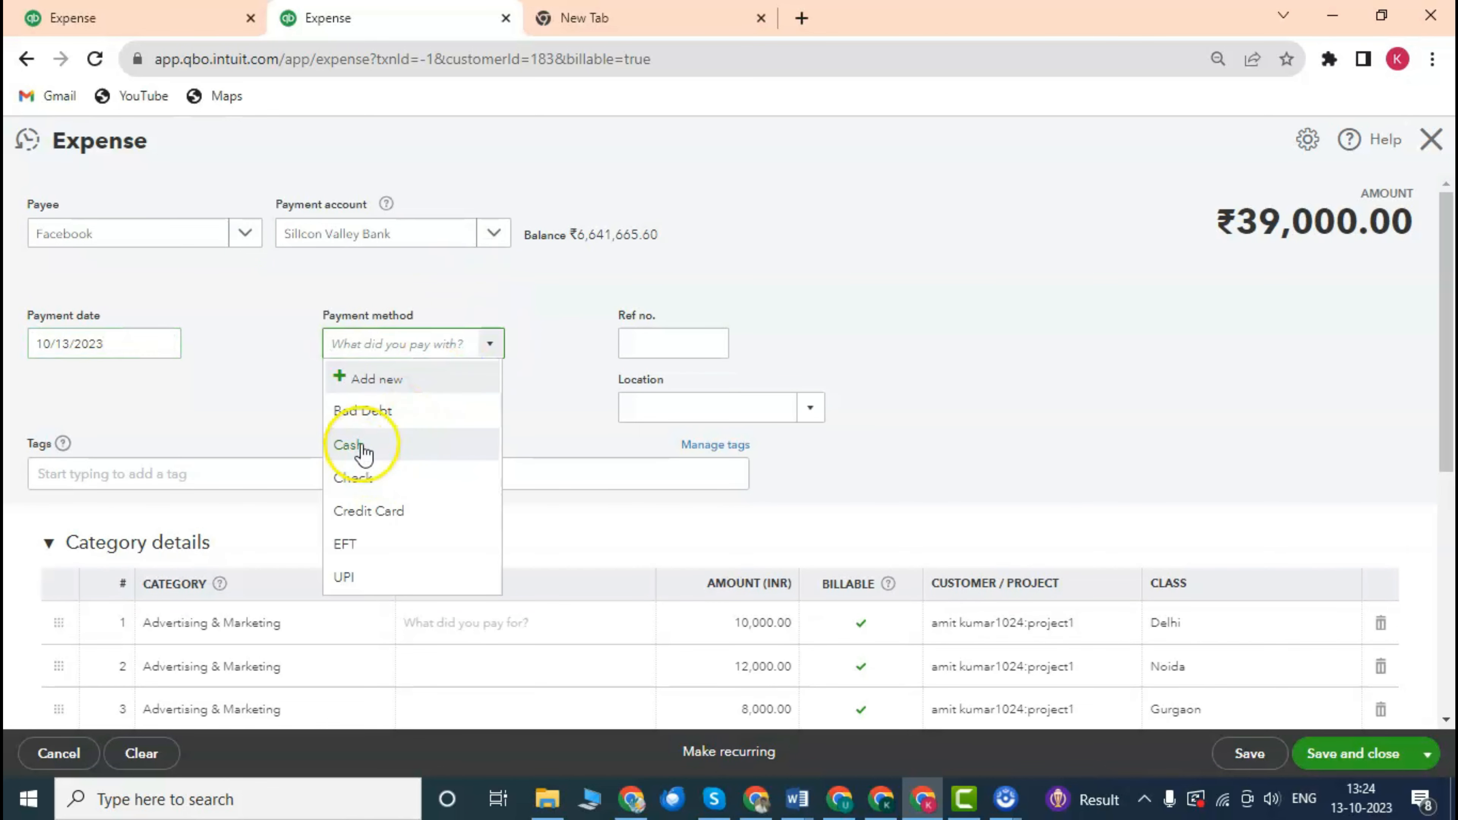
pyautogui.click(382, 577)
pyautogui.scroll(-2, 565, 328)
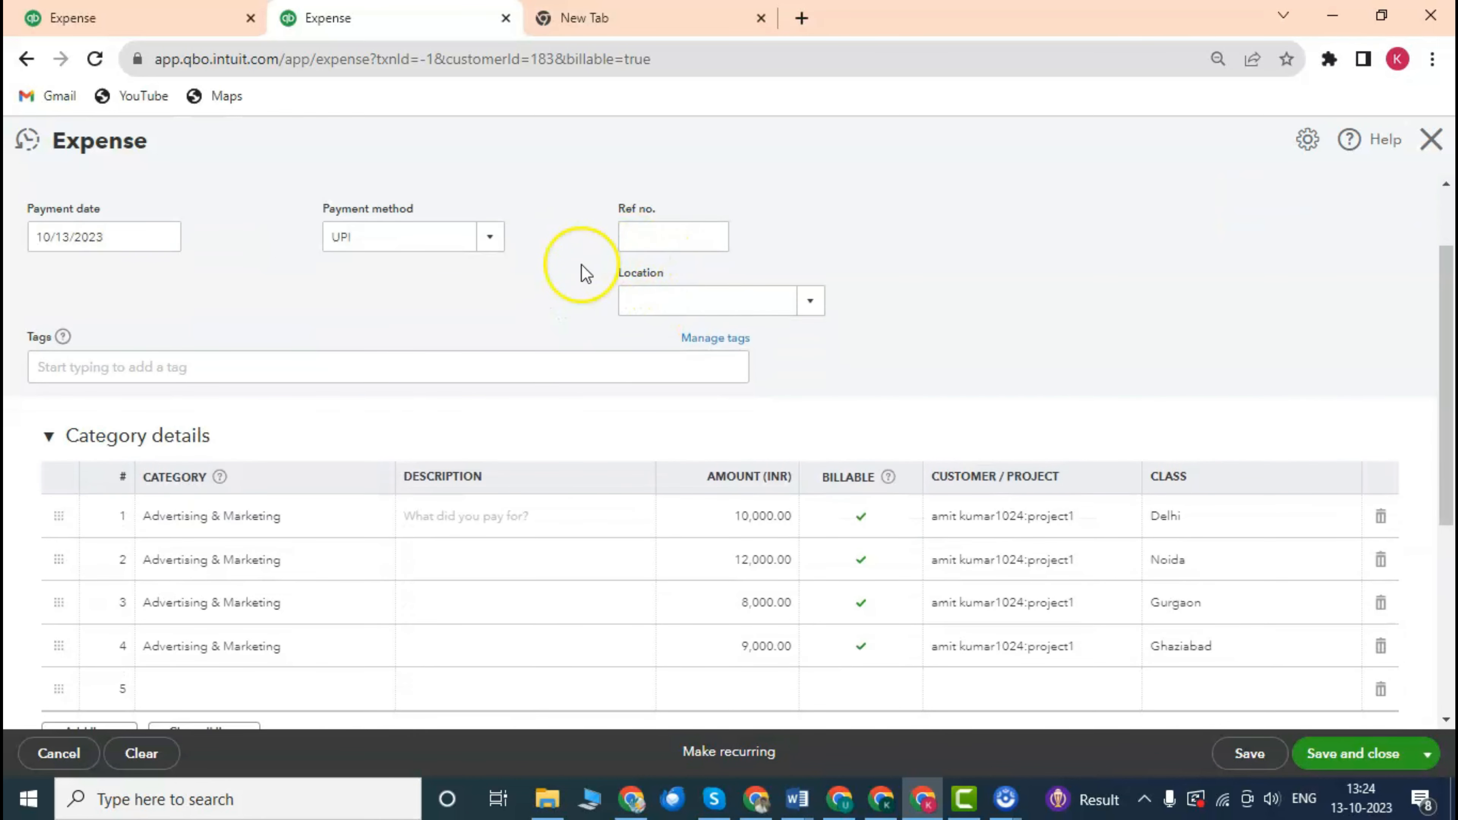
pyautogui.scroll(2, 575, 276)
pyautogui.scroll(-2, 585, 352)
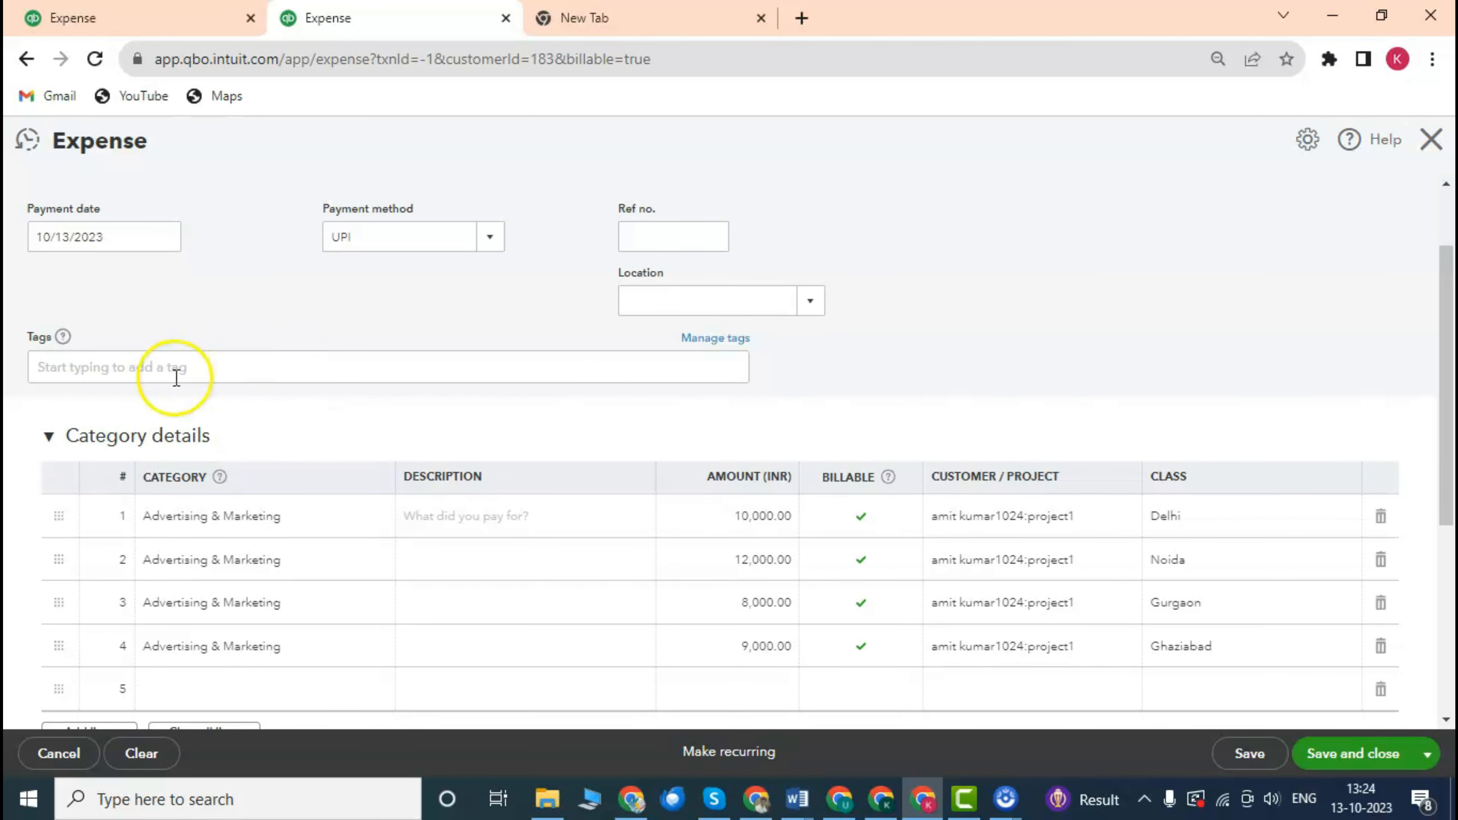
pyautogui.scroll(-2, 177, 378)
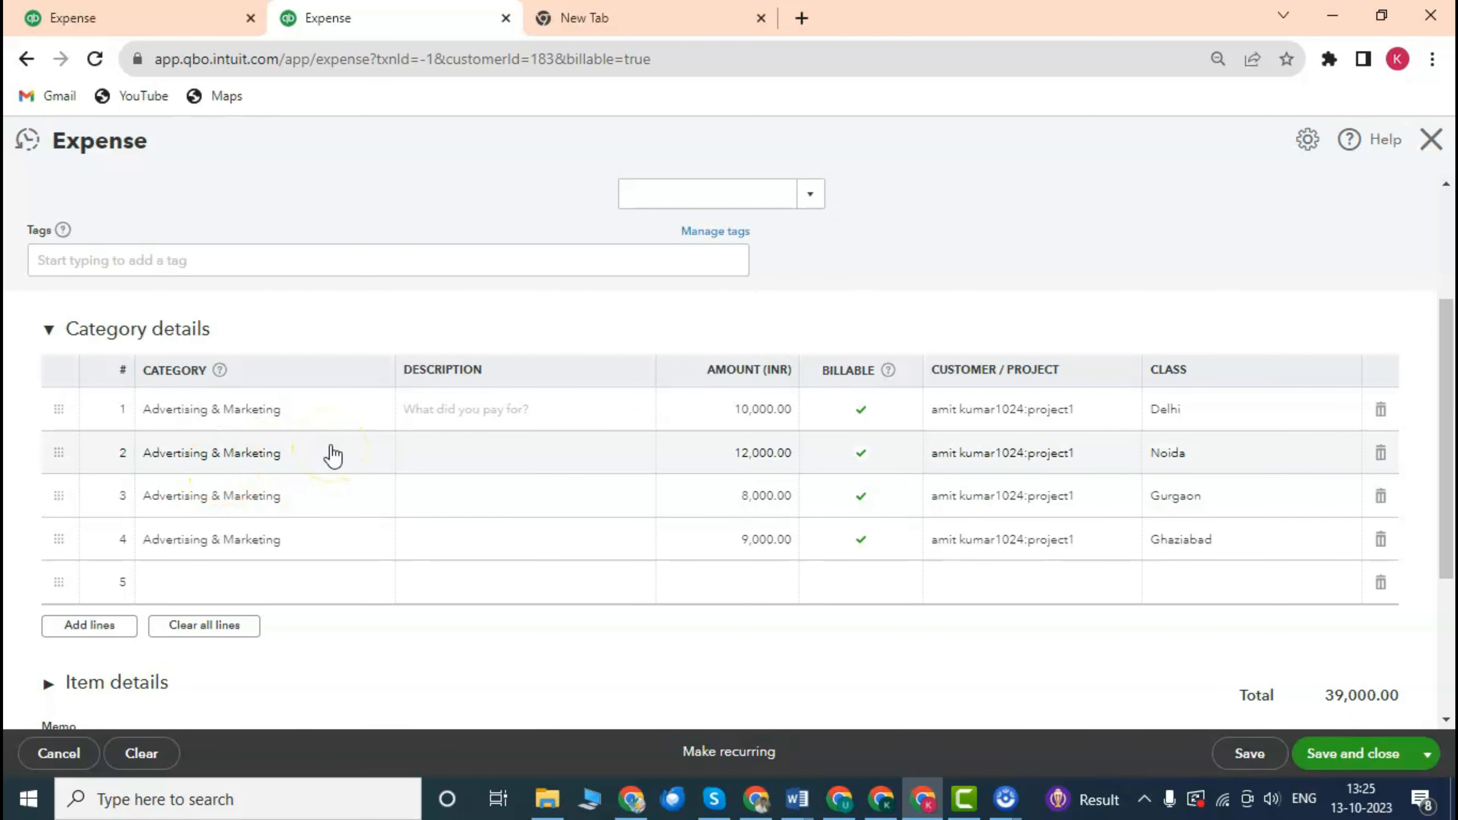
pyautogui.scroll(4, 318, 357)
pyautogui.scroll(-5, 325, 357)
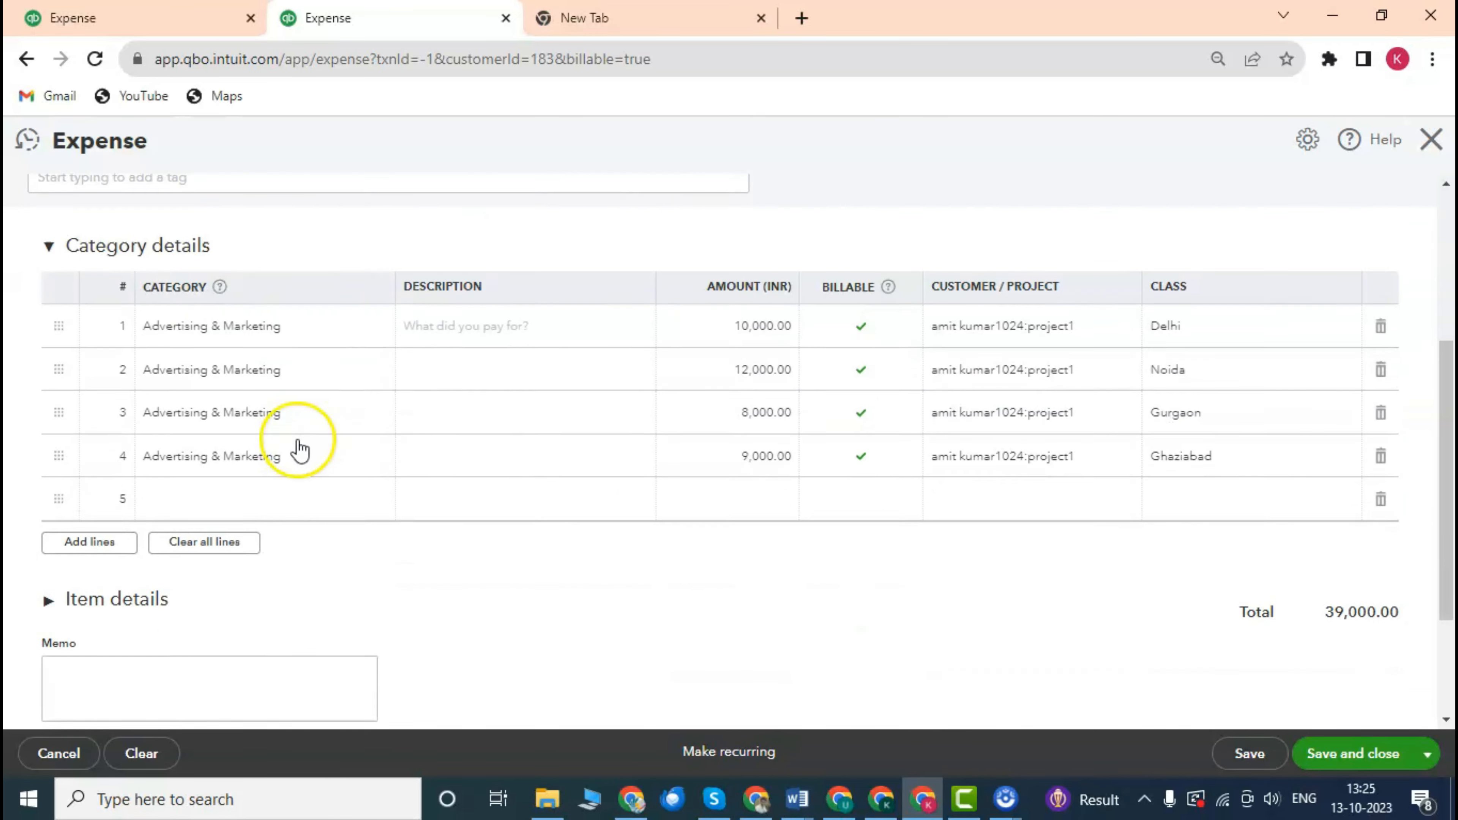
pyautogui.scroll(2, 267, 404)
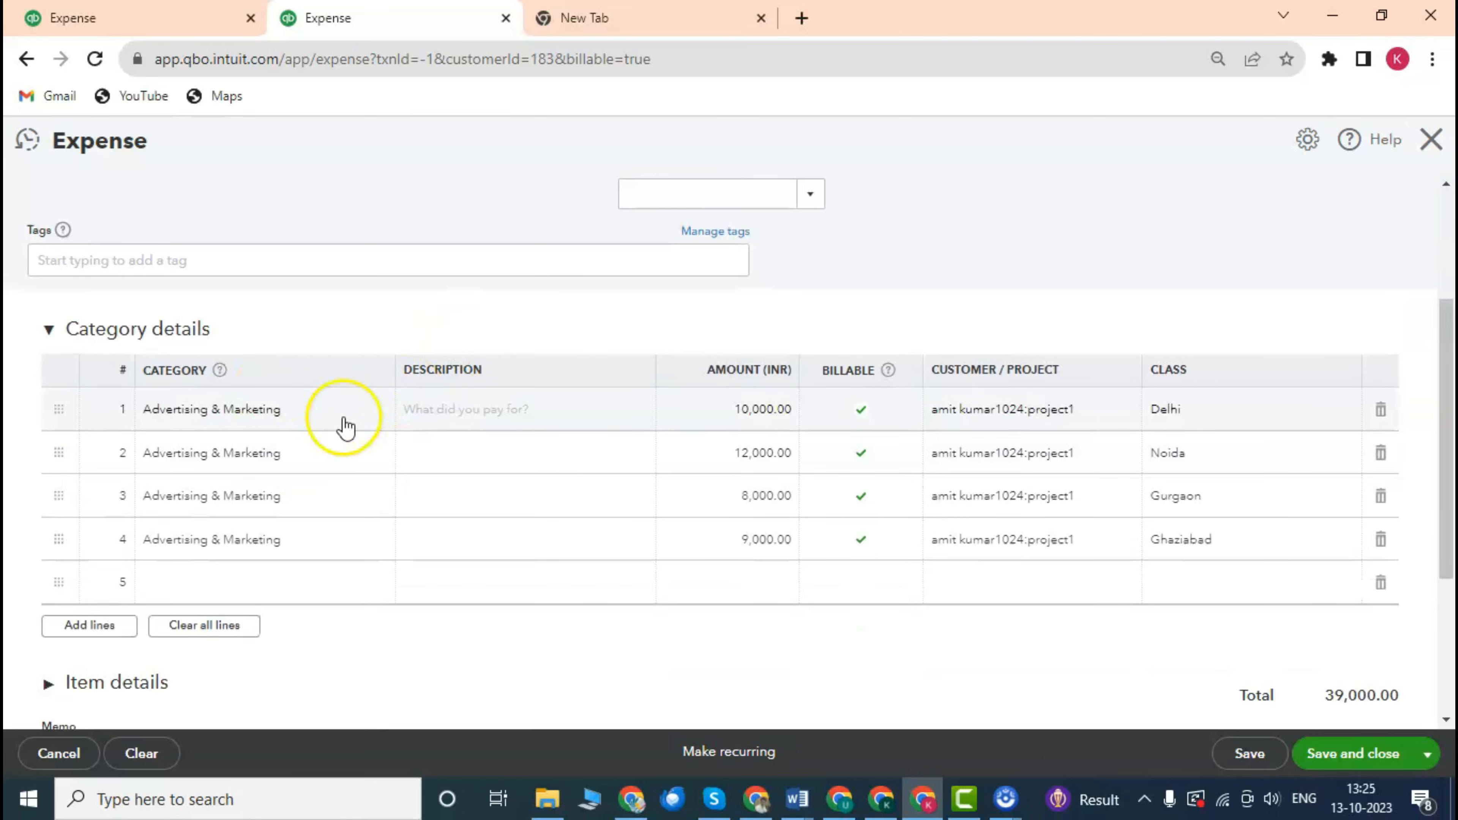
pyautogui.scroll(-3, 335, 397)
pyautogui.scroll(2, 355, 391)
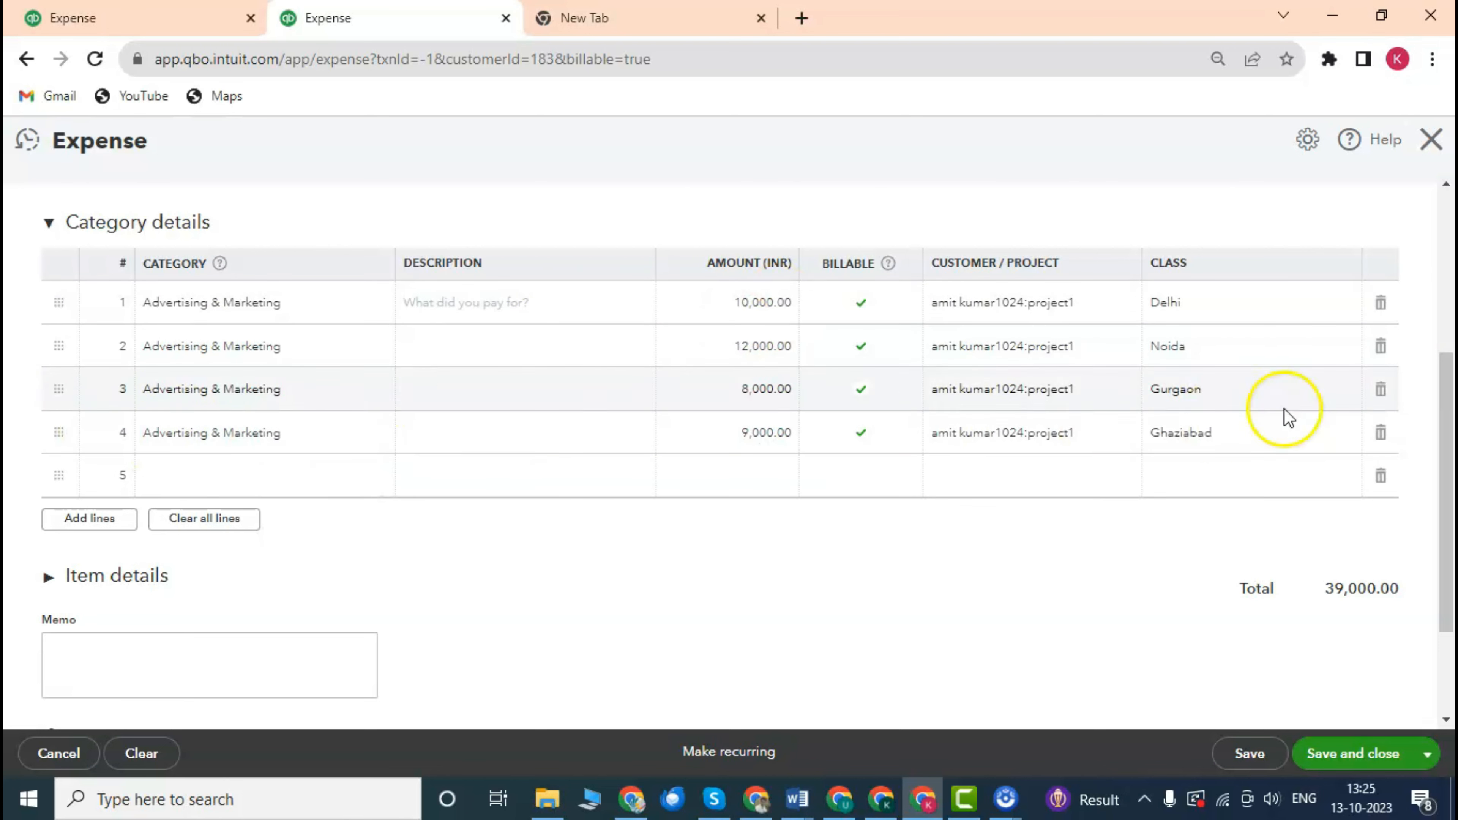
# Delete expense lines 4, 3 and 2, leaving only the first line.
pyautogui.click(1381, 432)
pyautogui.click(1381, 389)
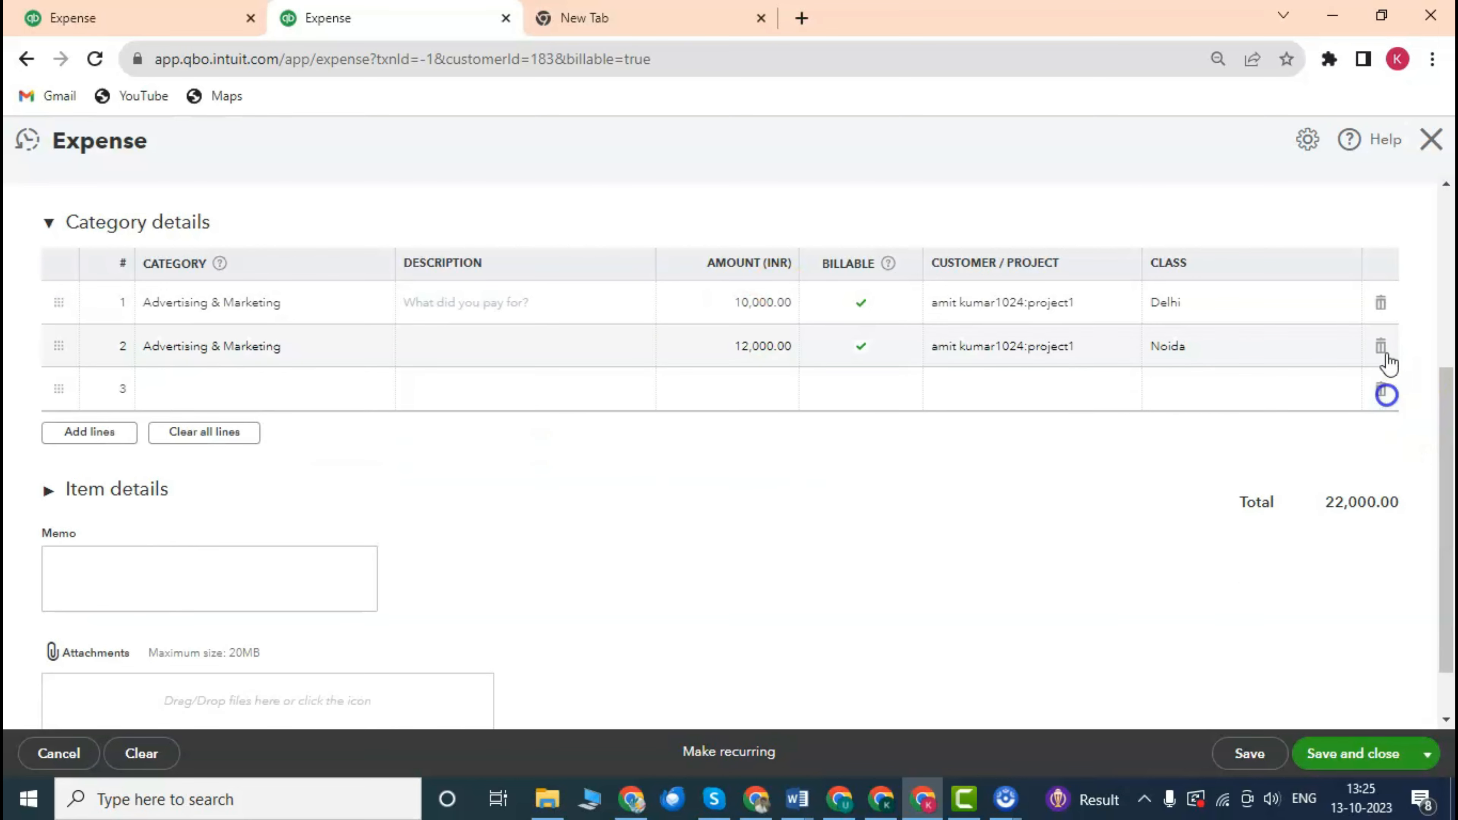
pyautogui.click(1383, 347)
# Set the remaining Advertising & Marketing line's amount to 20,000.
pyautogui.click(795, 303)
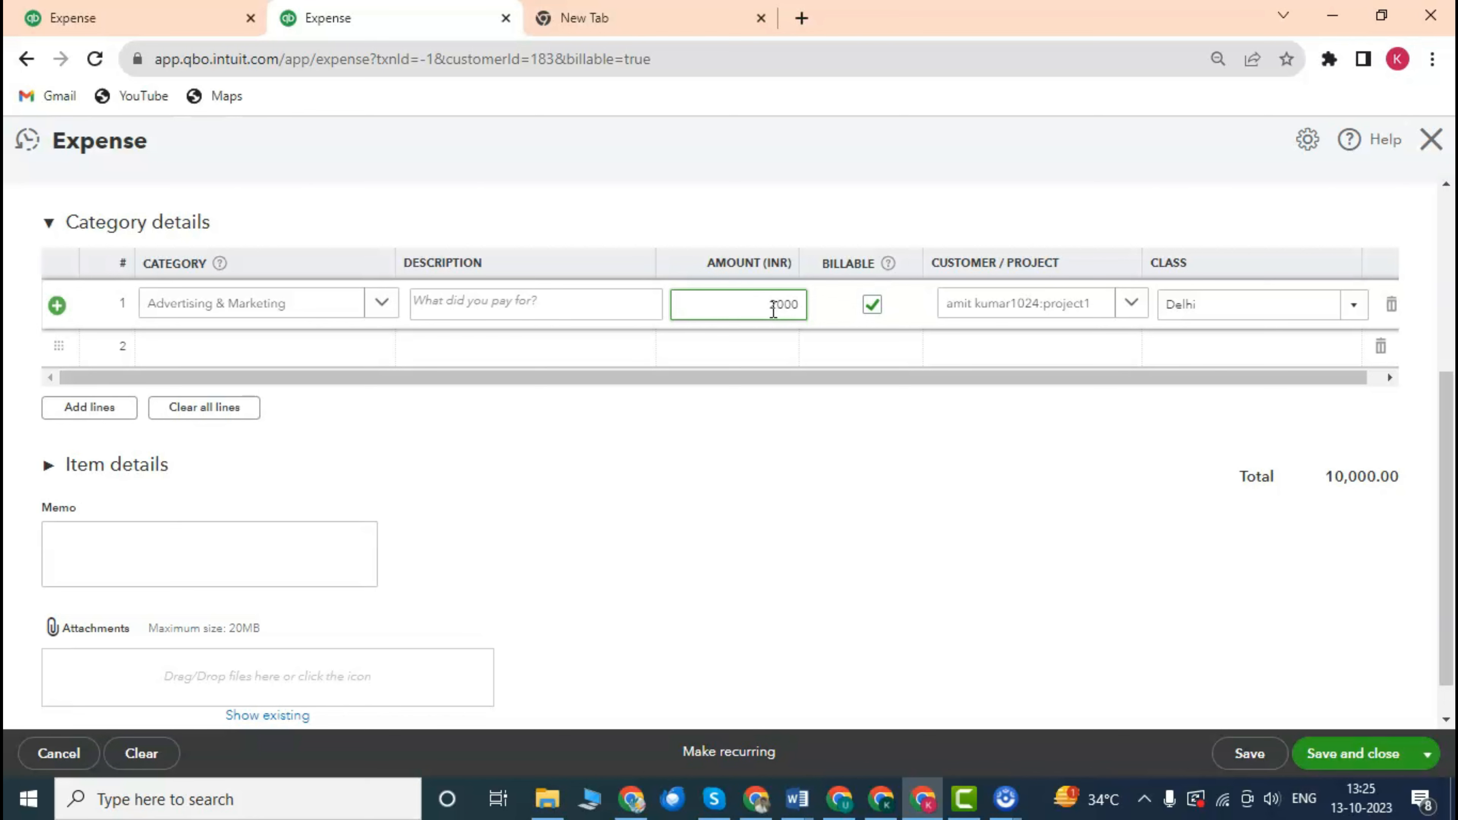
pyautogui.write('20000')
pyautogui.click(872, 537)
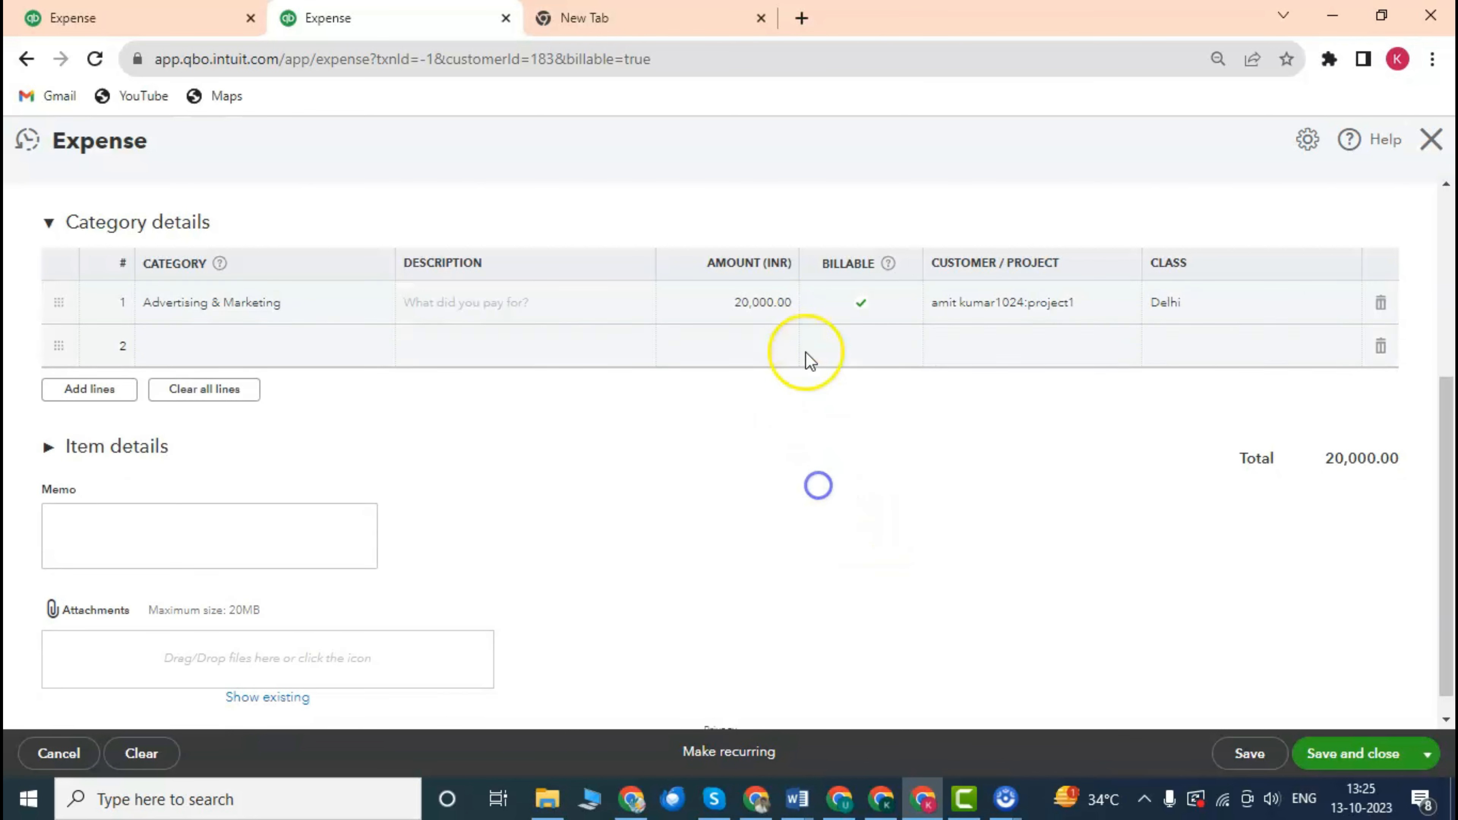
pyautogui.click(861, 300)
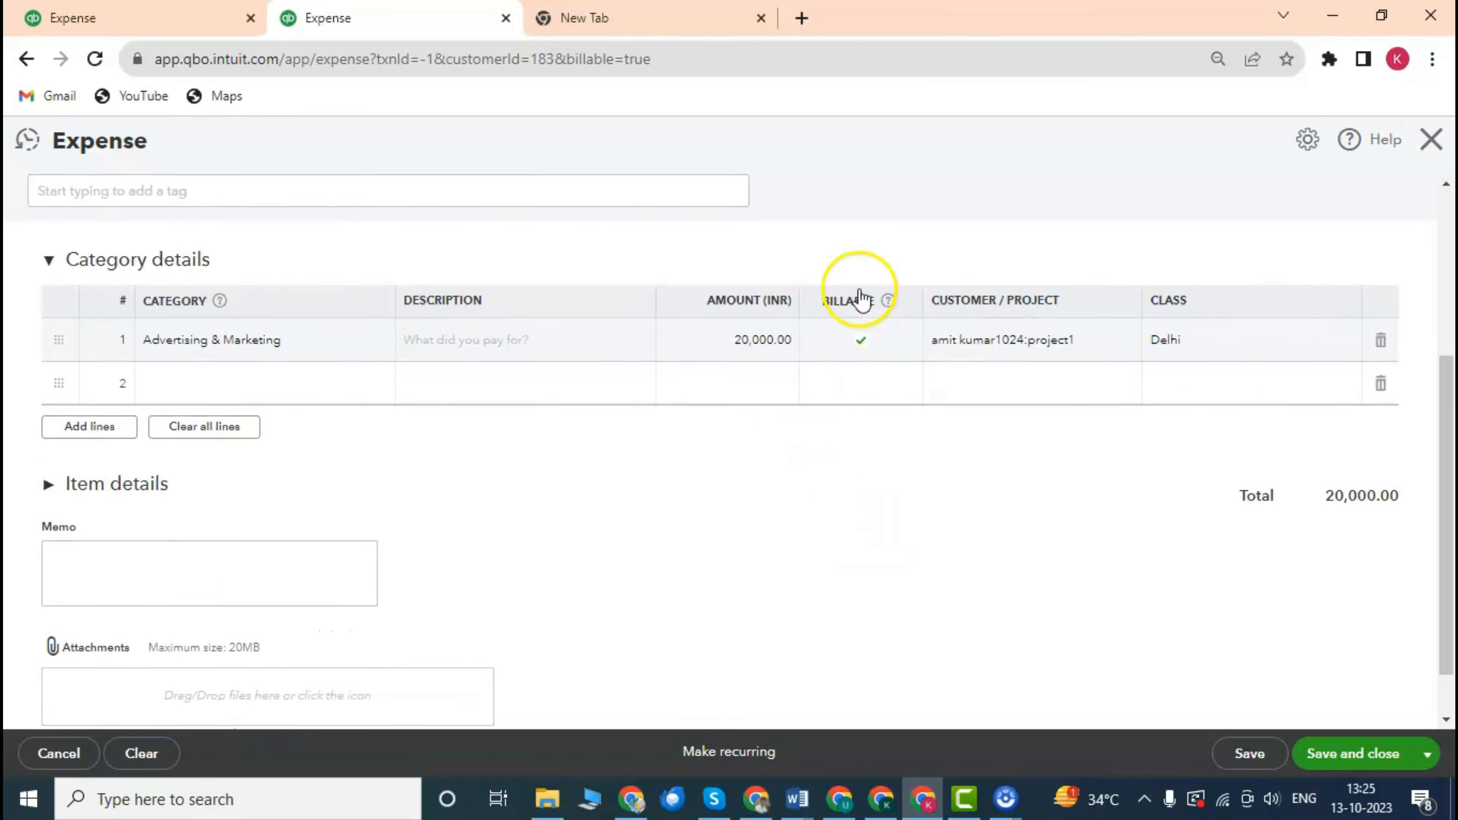
pyautogui.scroll(-1, 880, 329)
pyautogui.scroll(2, 870, 327)
pyautogui.scroll(-1, 855, 407)
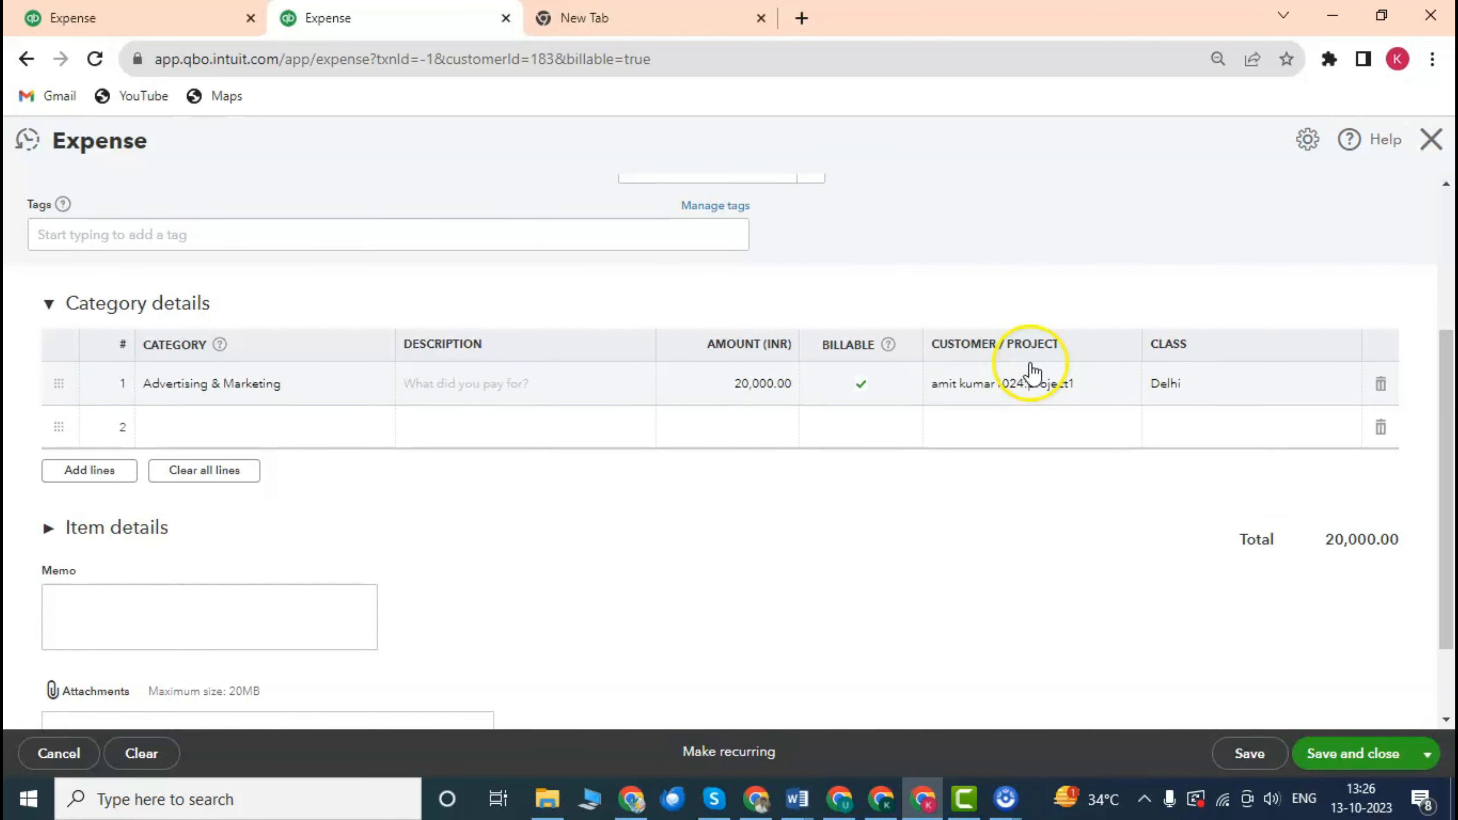
# Open the first expense line and keep project1 as its customer/project.
pyautogui.scroll(-2, 1039, 345)
pyautogui.scroll(2, 1027, 322)
pyautogui.scroll(1, 1027, 319)
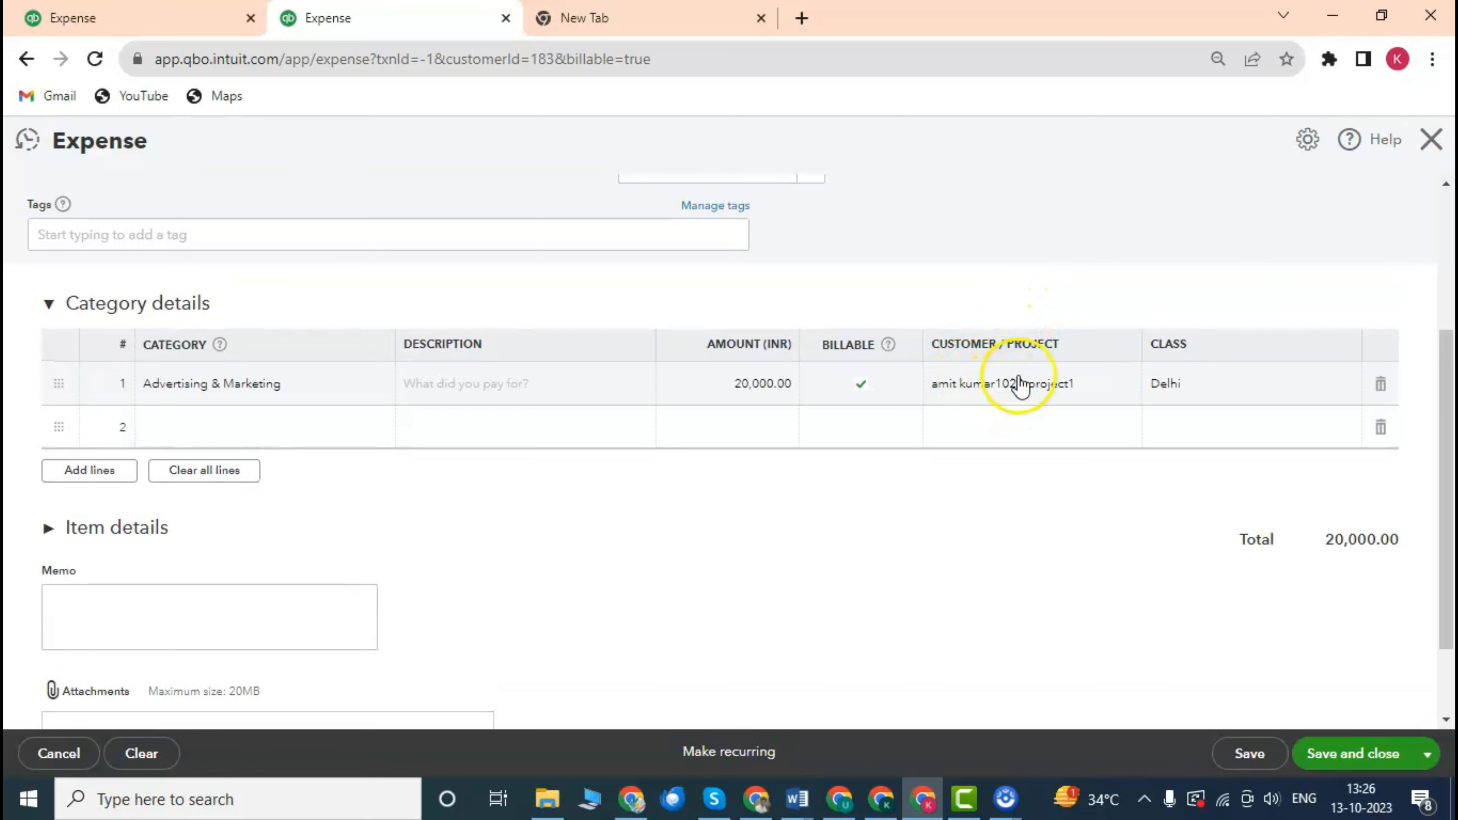
pyautogui.scroll(2, 1002, 356)
pyautogui.scroll(-2, 999, 338)
pyautogui.scroll(2, 982, 332)
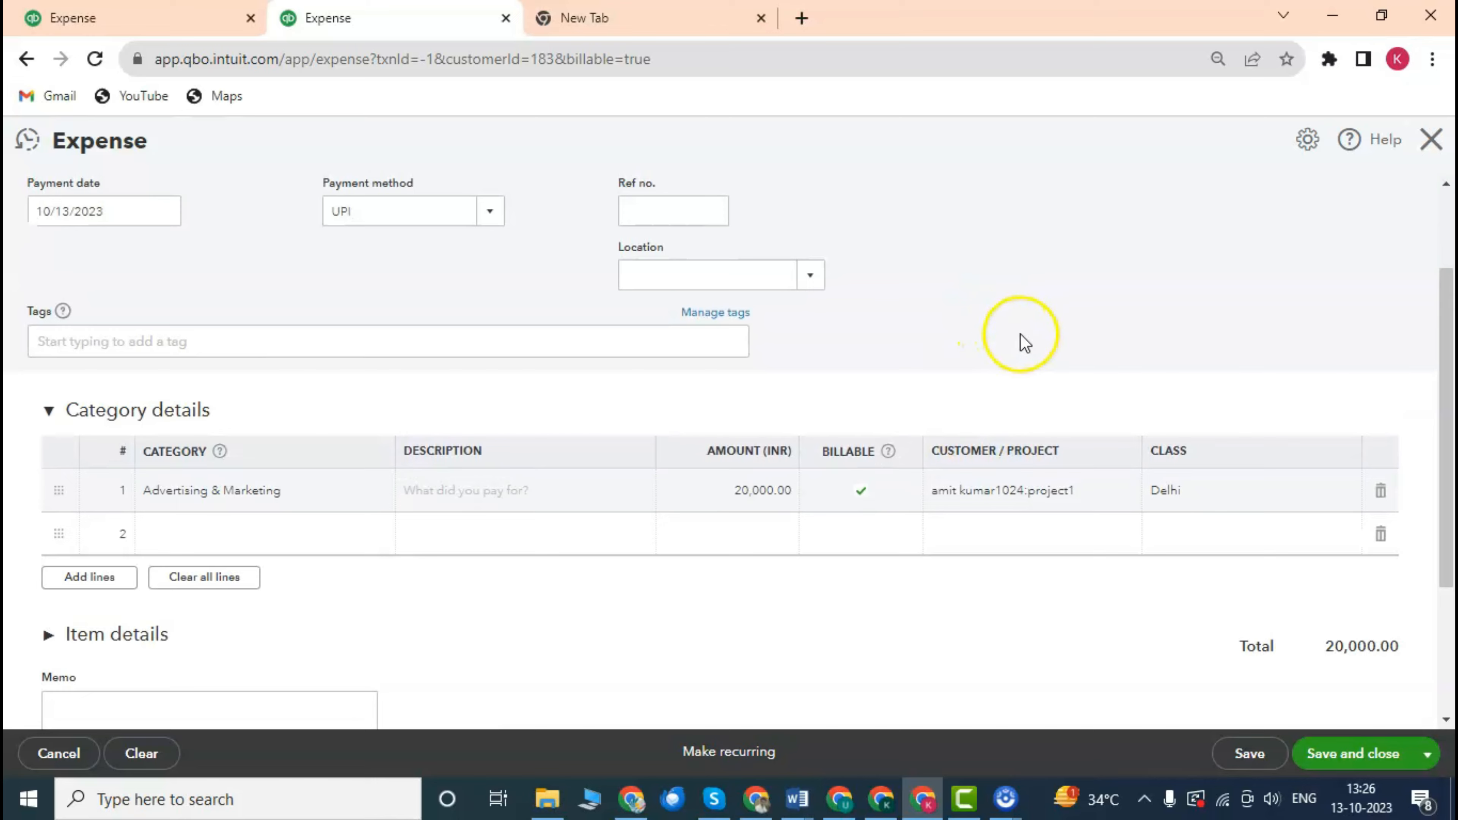
pyautogui.scroll(-2, 1019, 345)
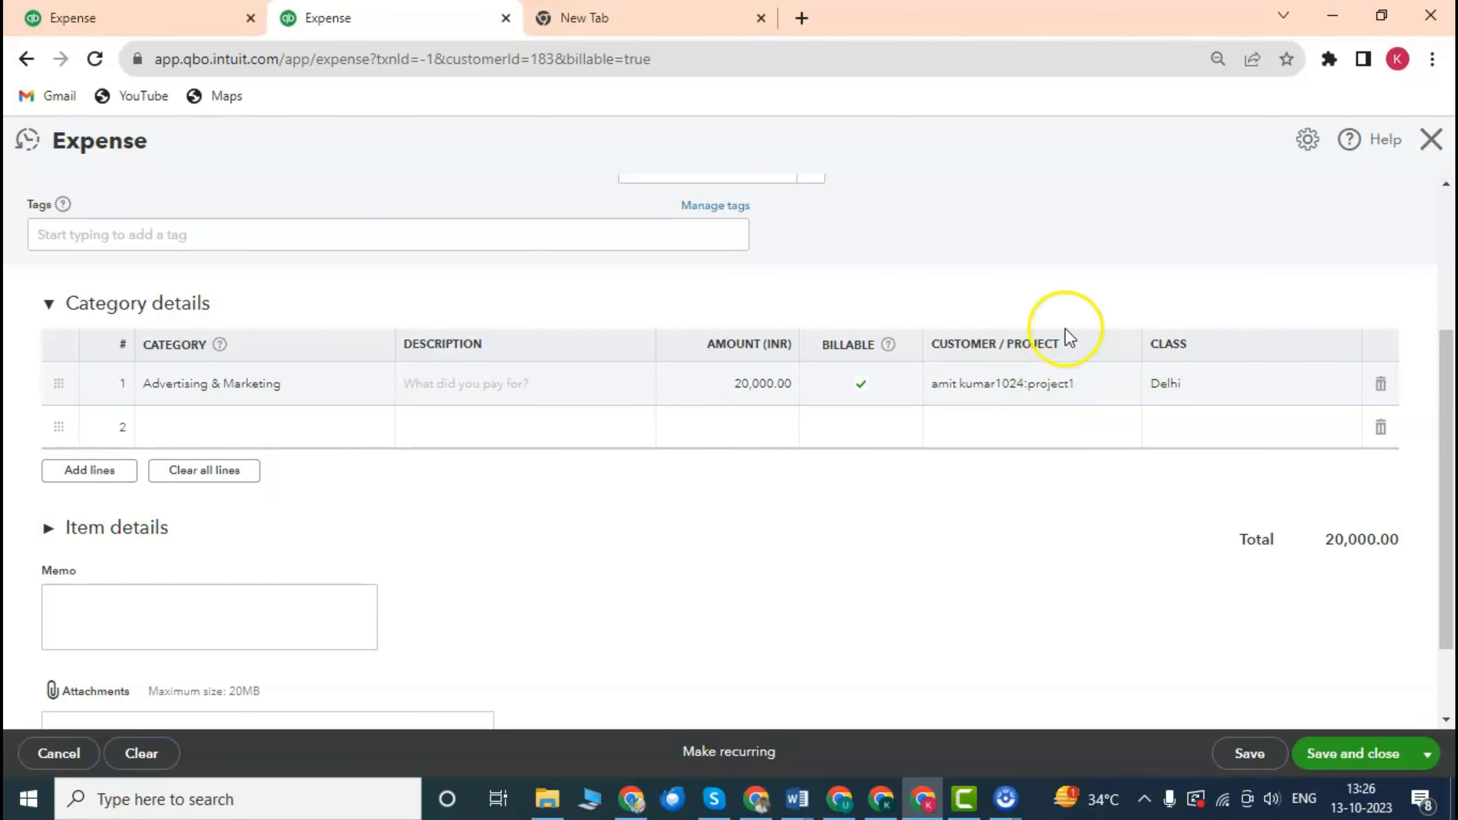
pyautogui.click(1016, 391)
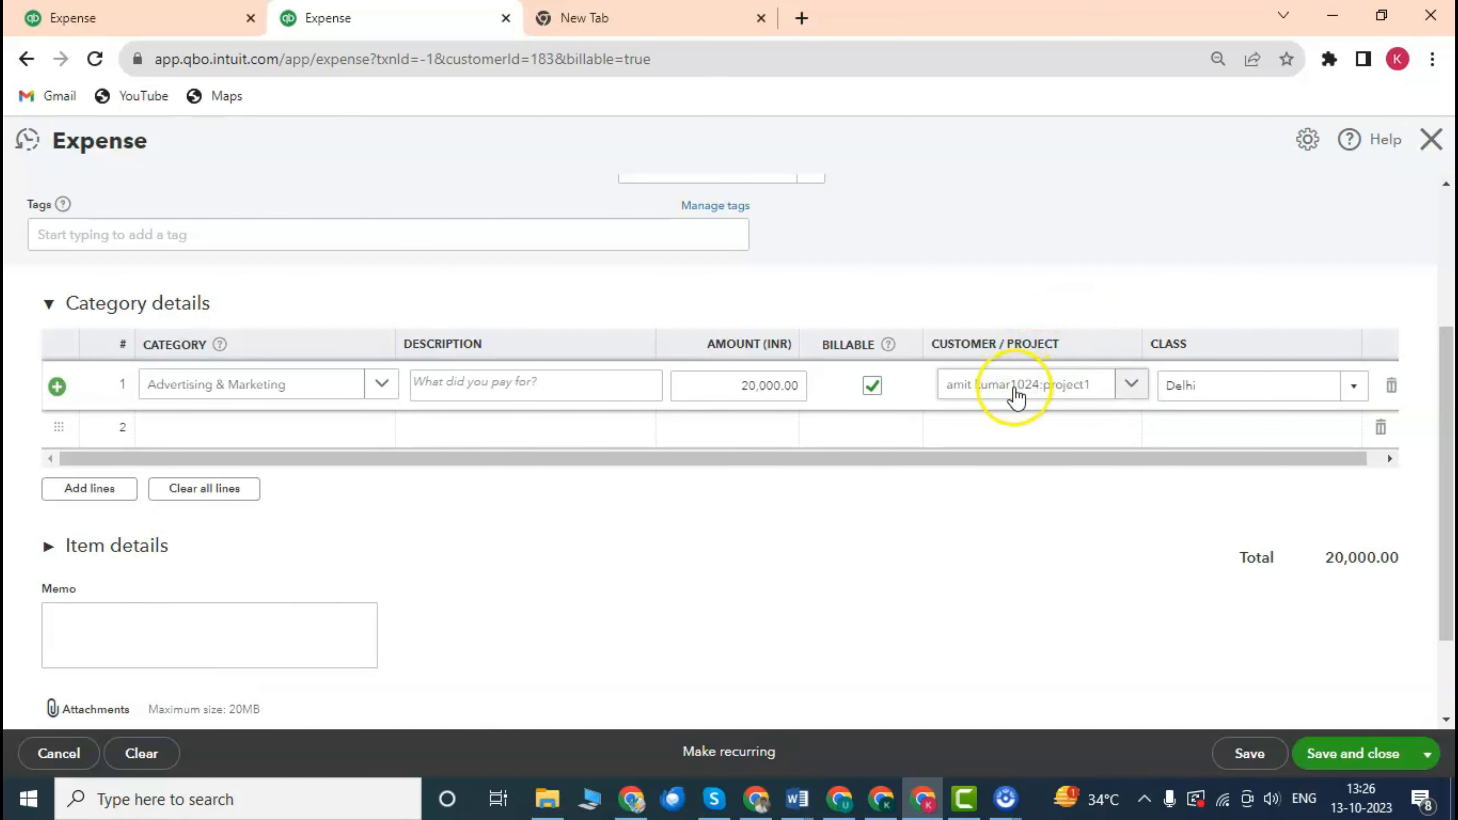
pyautogui.click(1137, 391)
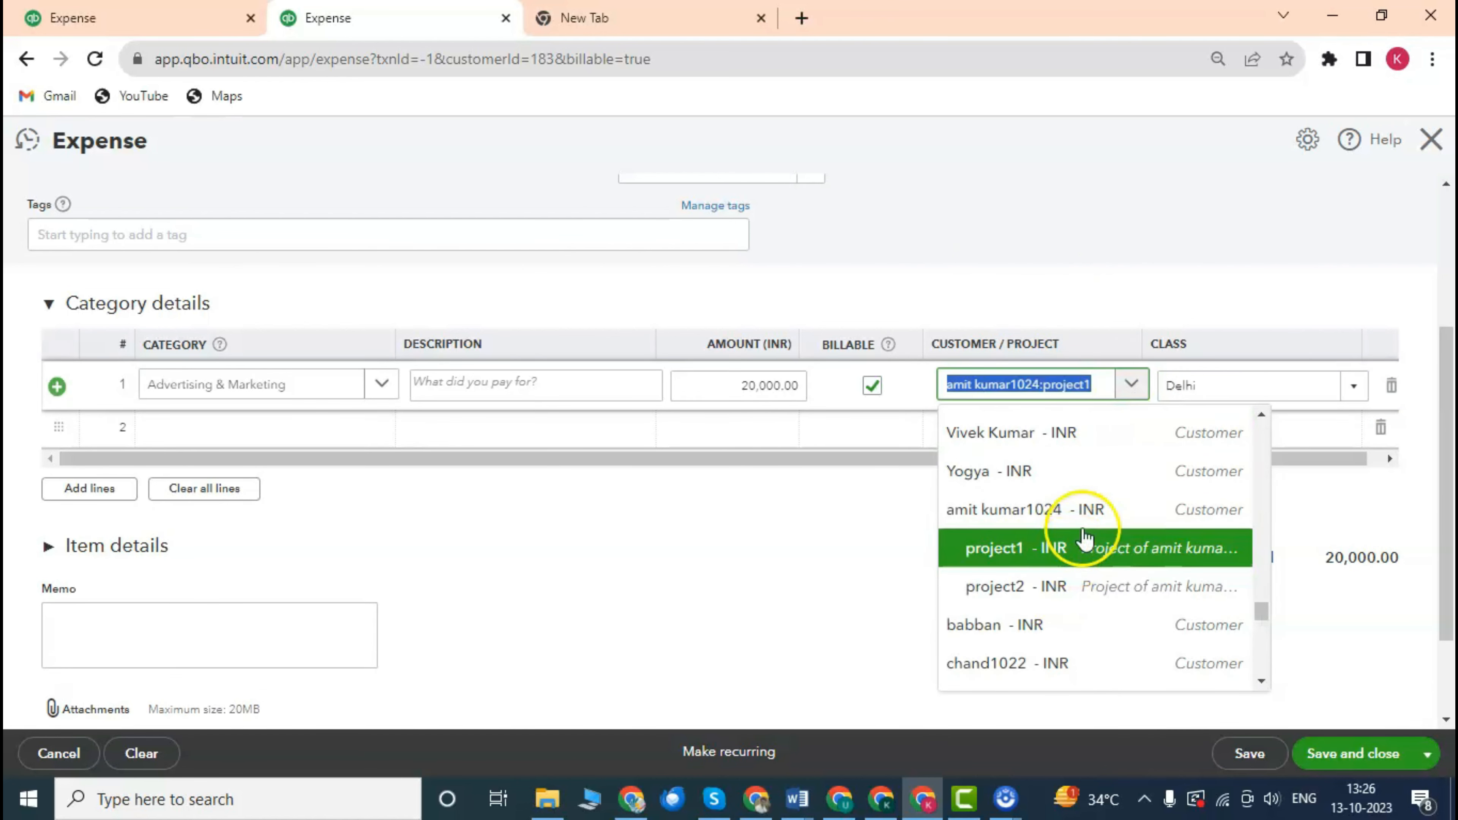
pyautogui.click(996, 222)
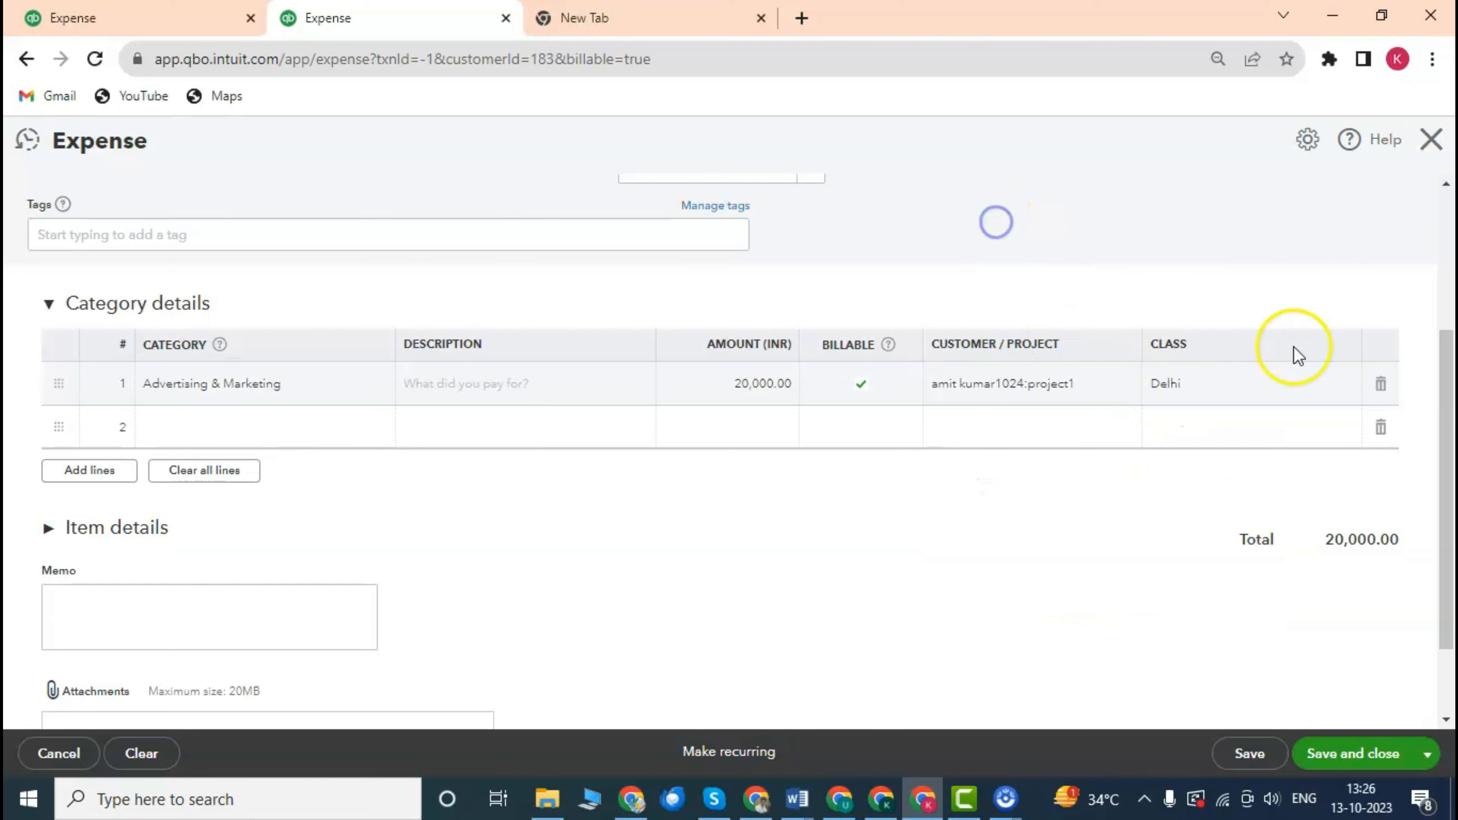
# Clear the Delhi class from the line and expand the Item details section.
pyautogui.click(1266, 396)
pyautogui.click(1352, 385)
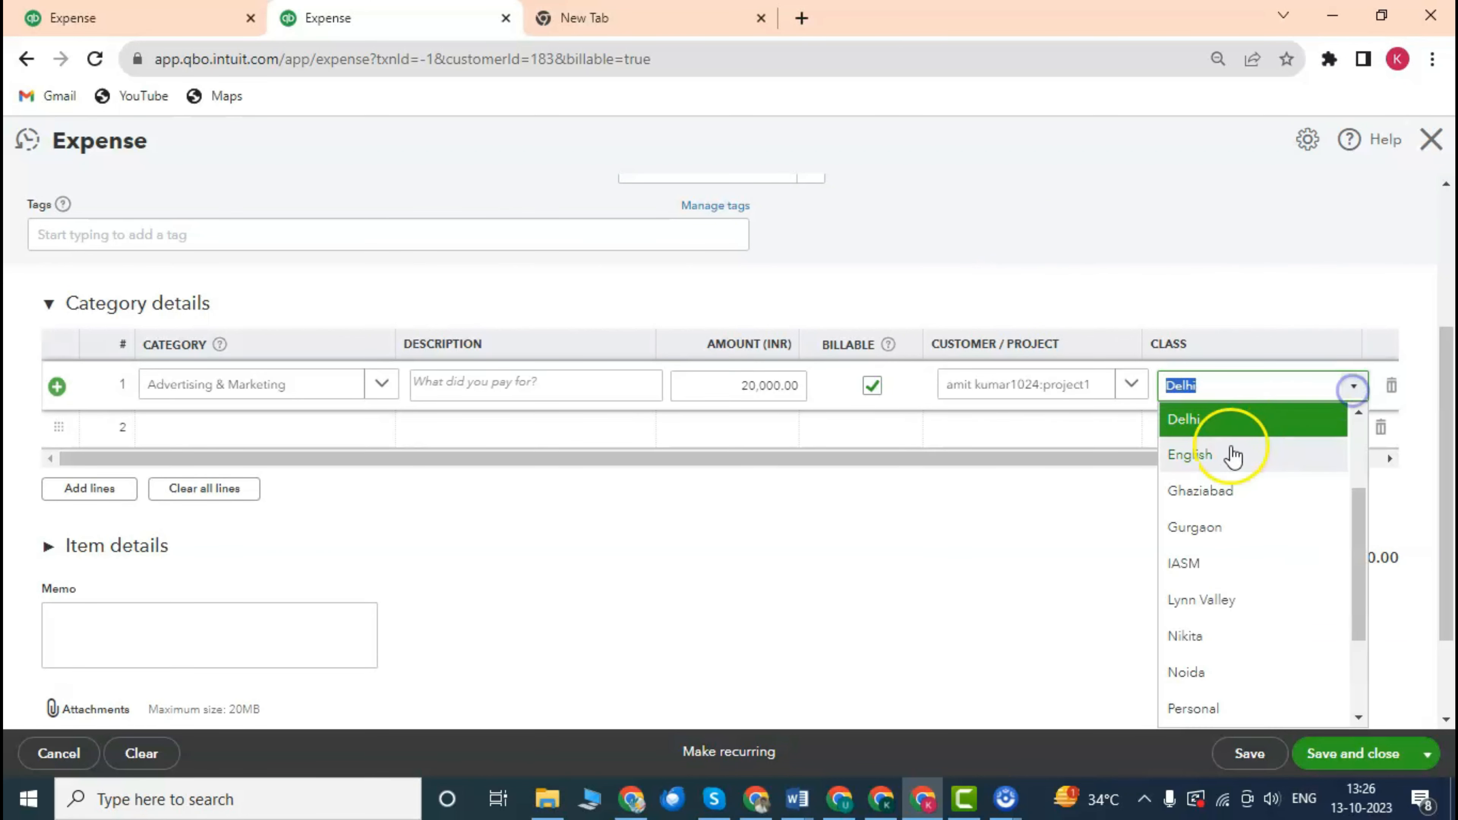
pyautogui.scroll(-3, 1246, 603)
pyautogui.scroll(5, 1195, 667)
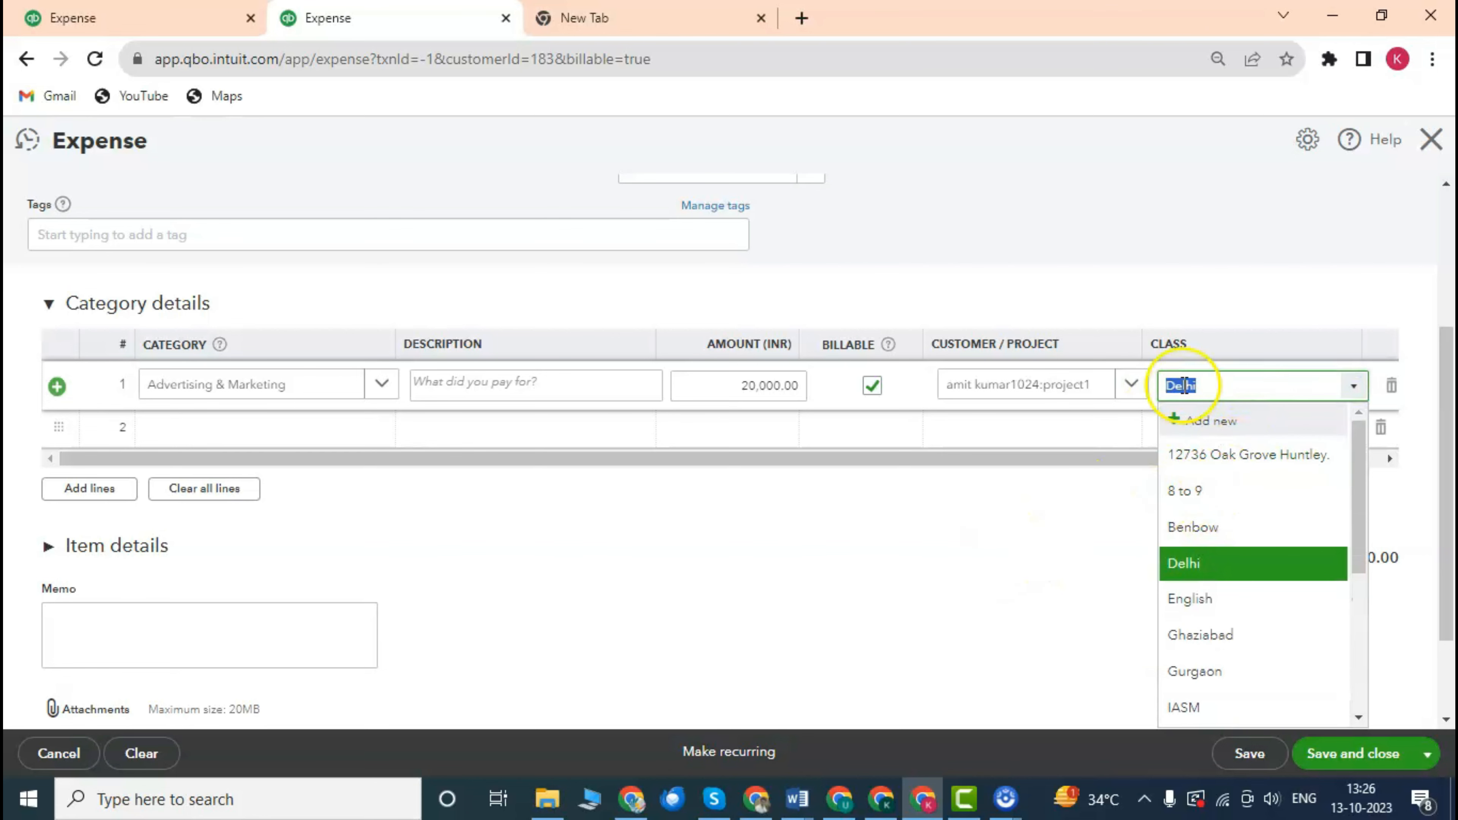
pyautogui.press('BackSpace')
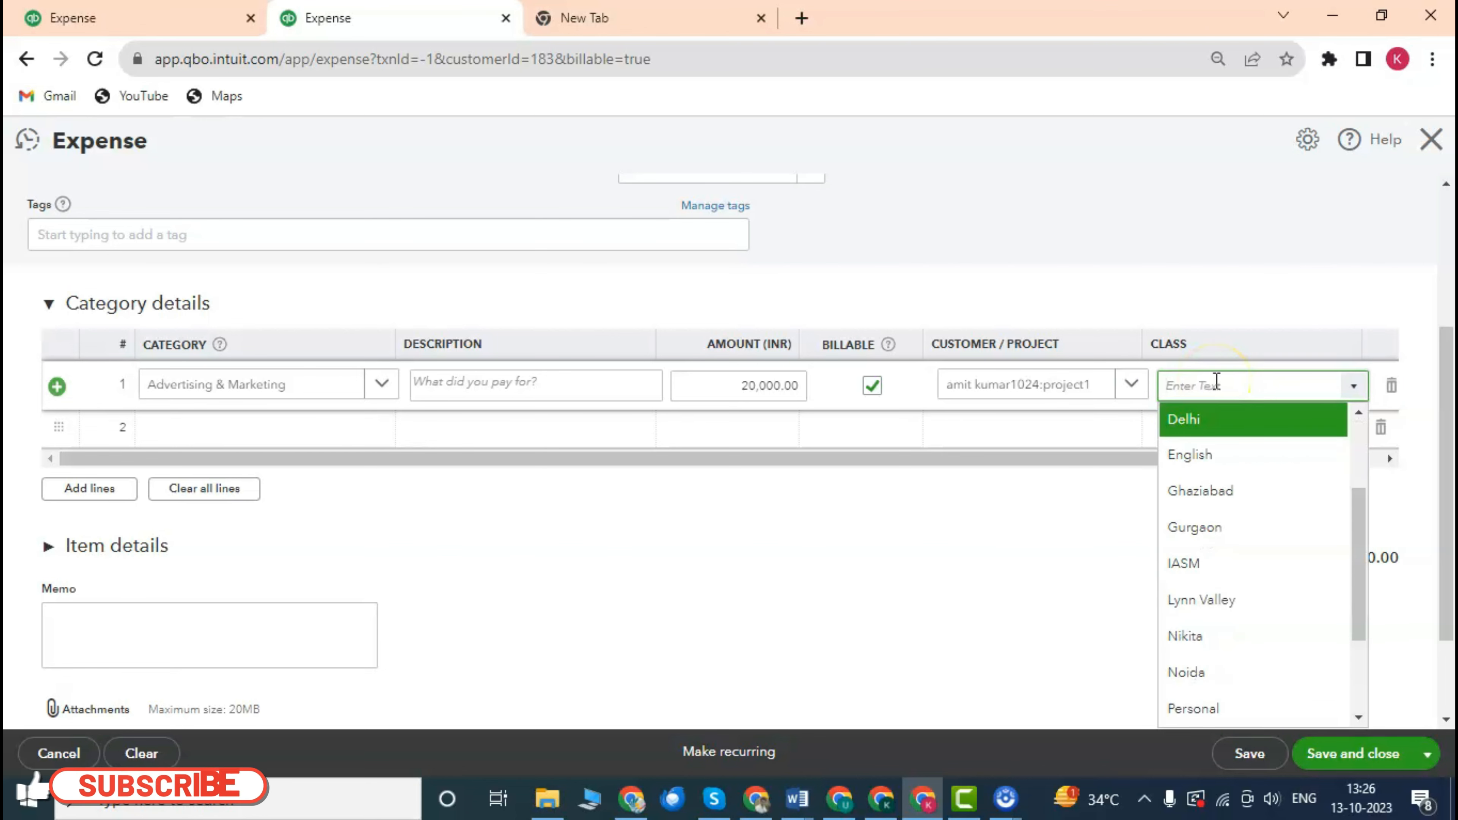
pyautogui.click(938, 541)
pyautogui.scroll(-2, 866, 457)
pyautogui.scroll(3, 866, 457)
pyautogui.scroll(-2, 610, 431)
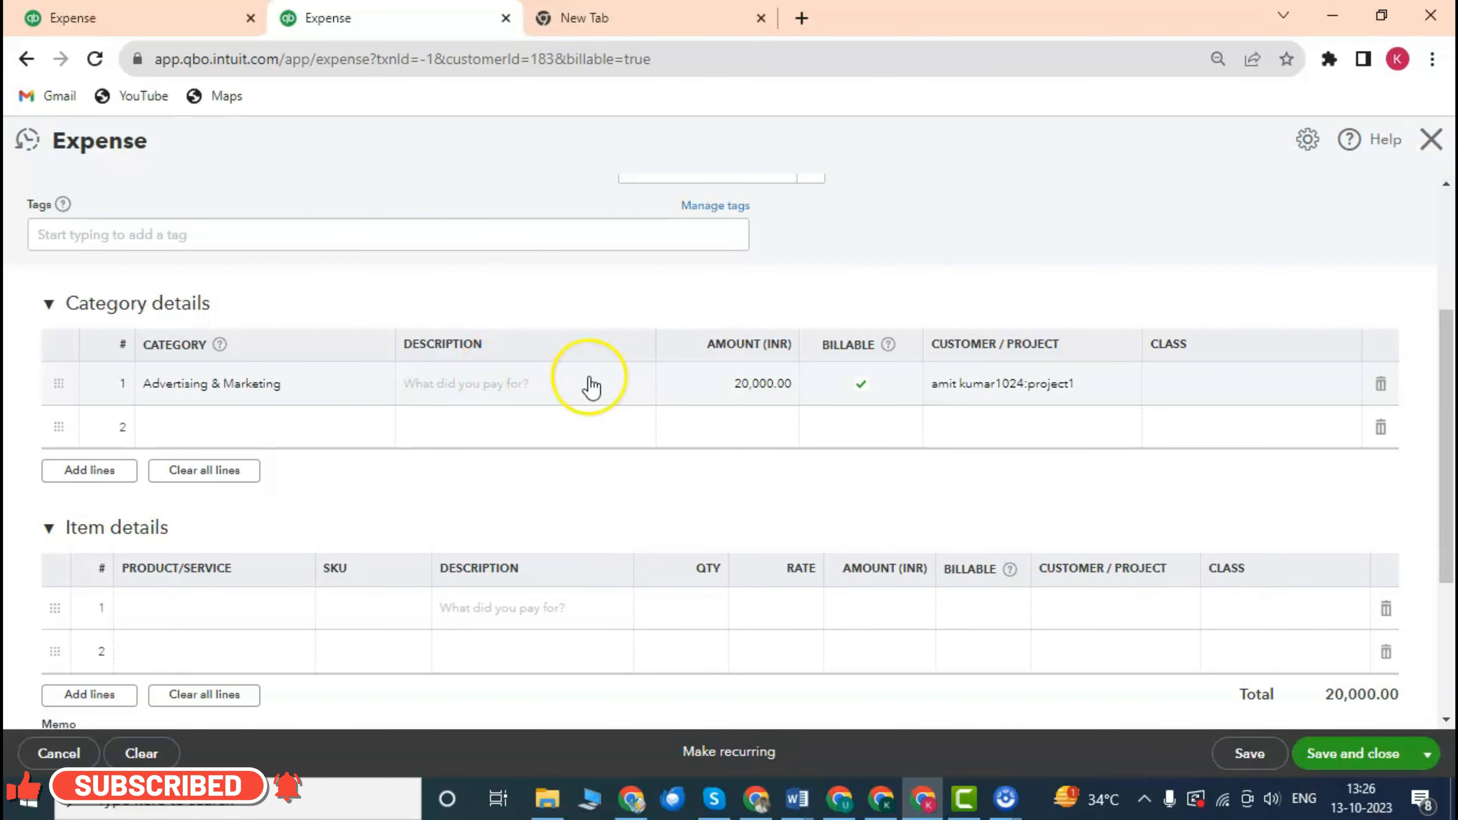
pyautogui.scroll(4, 818, 397)
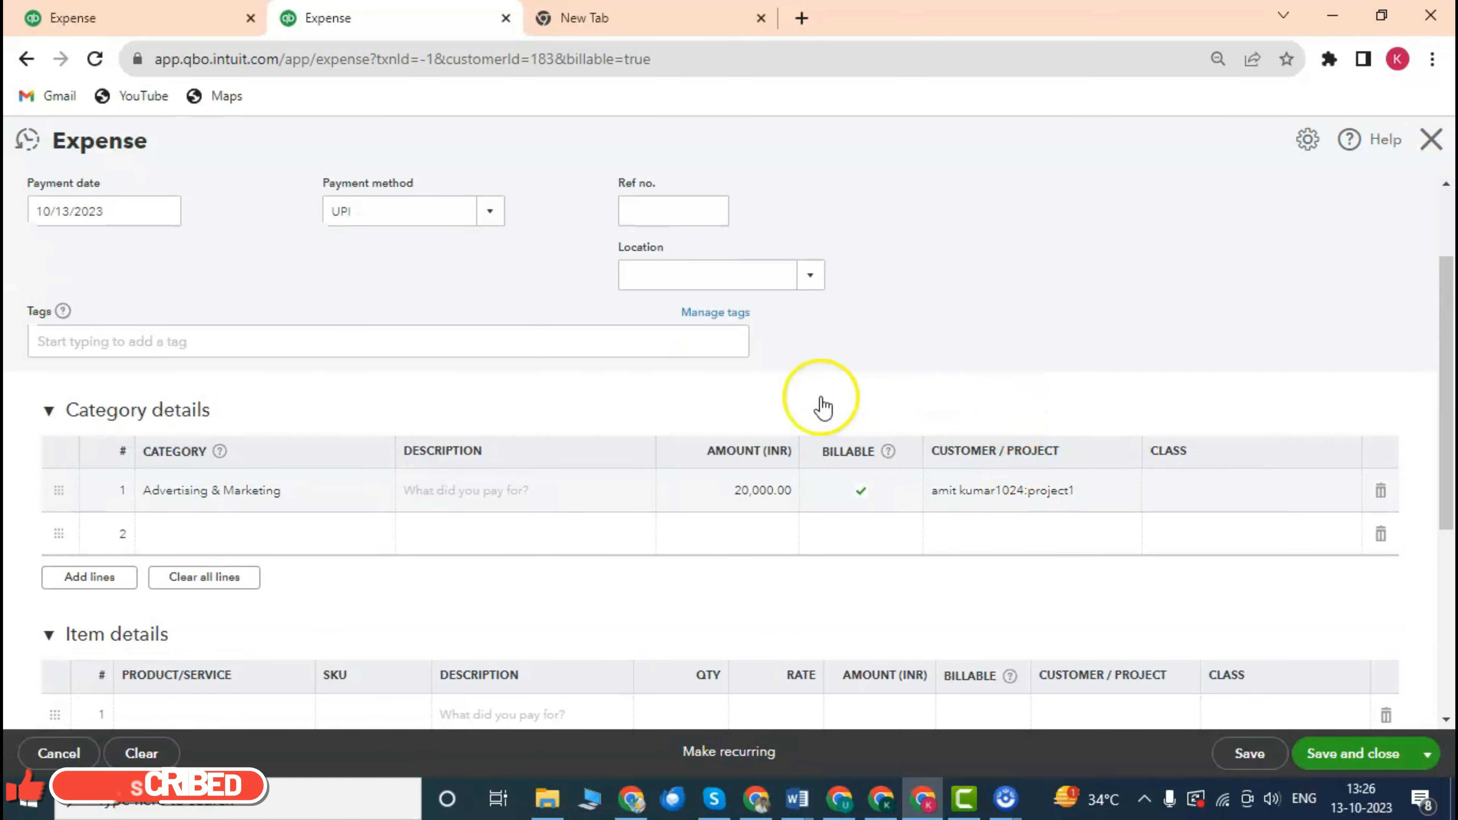
pyautogui.scroll(-5, 954, 365)
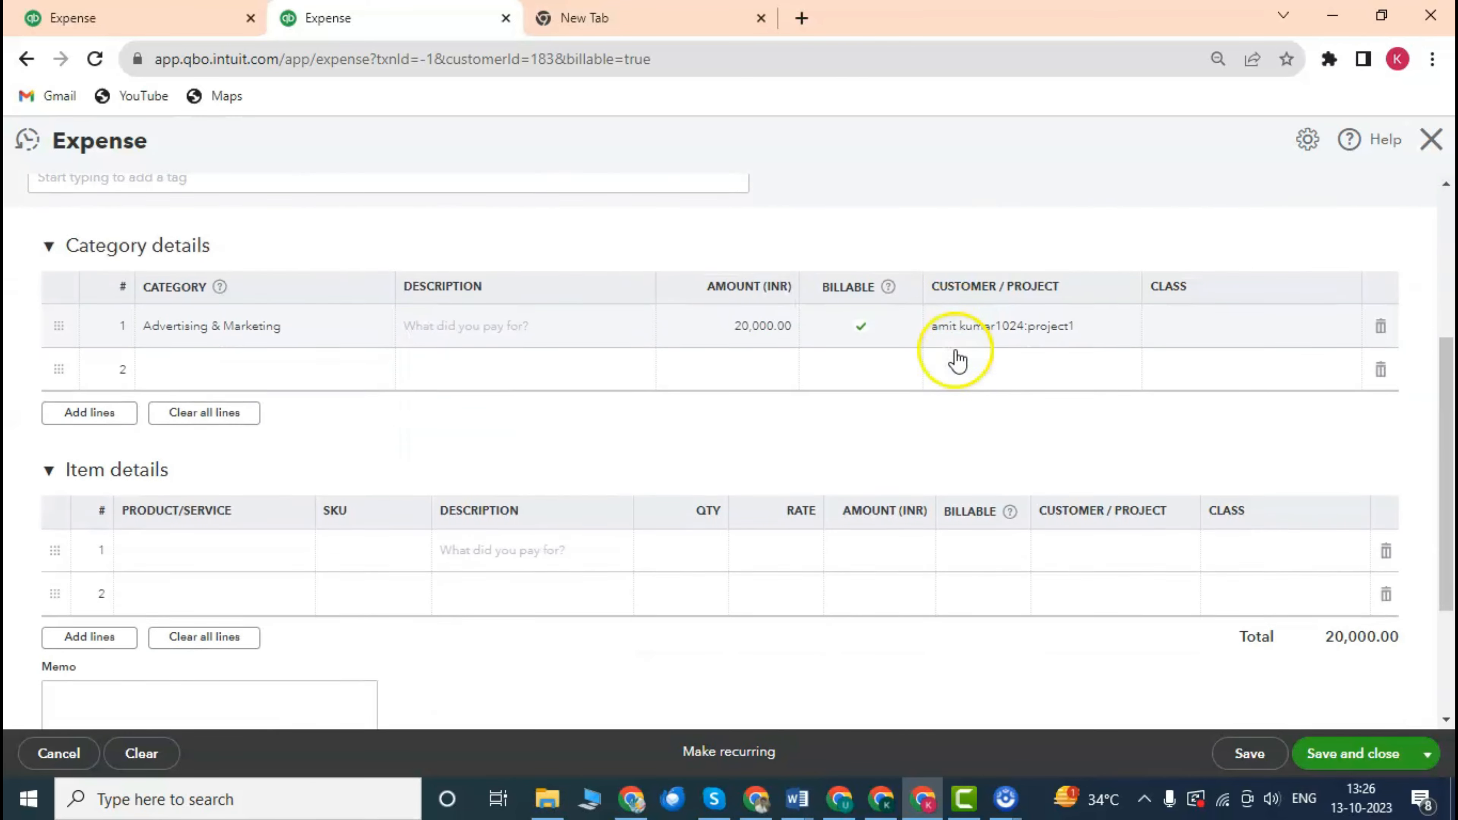
pyautogui.click(761, 306)
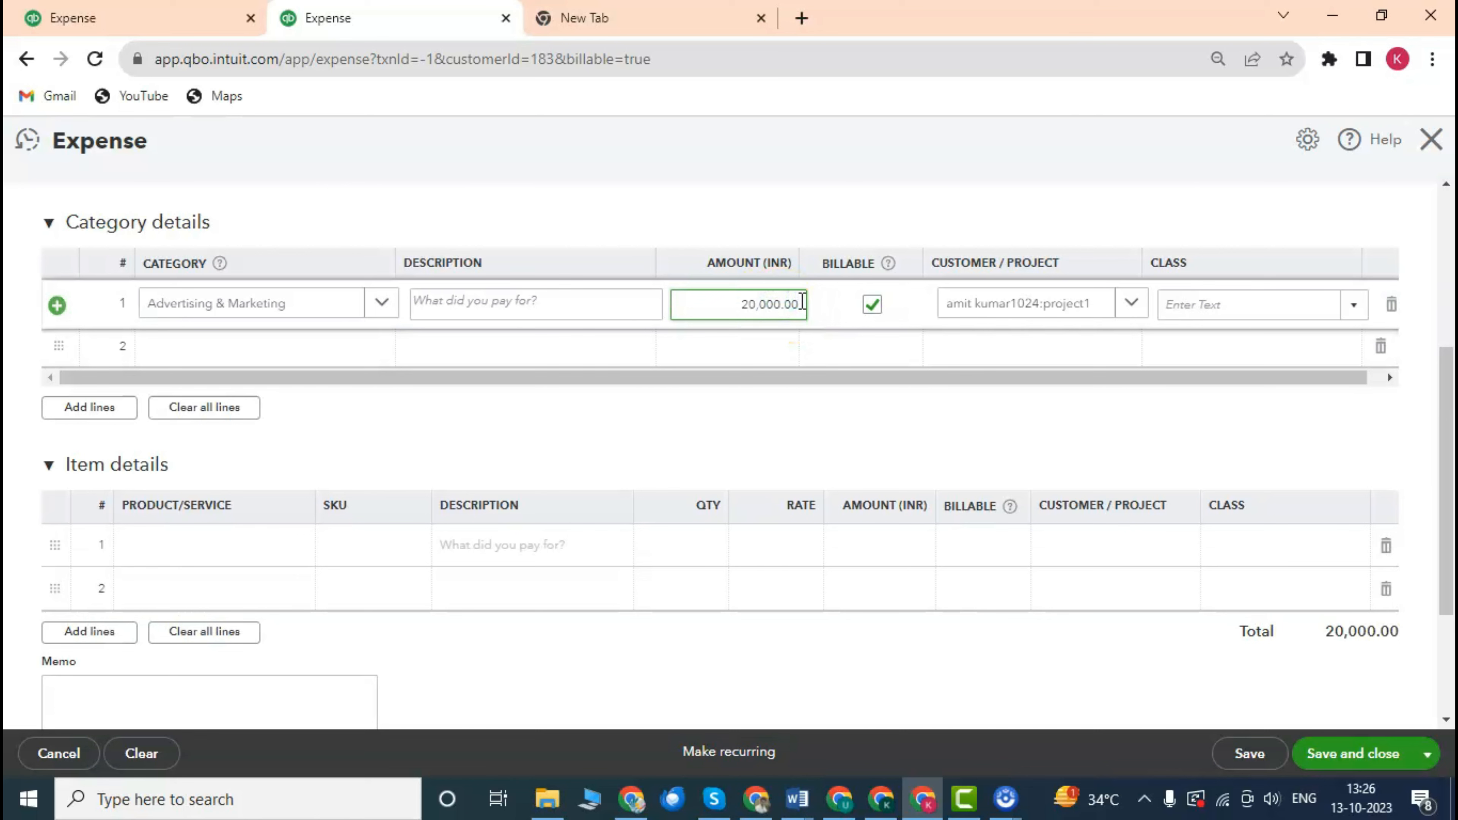
# Change the line amount from 20,000 to 2,000, making the expense total ₹2,000.00.
pyautogui.press('Left')
pyautogui.press('Left')
pyautogui.press('Left')
pyautogui.press('BackSpace')
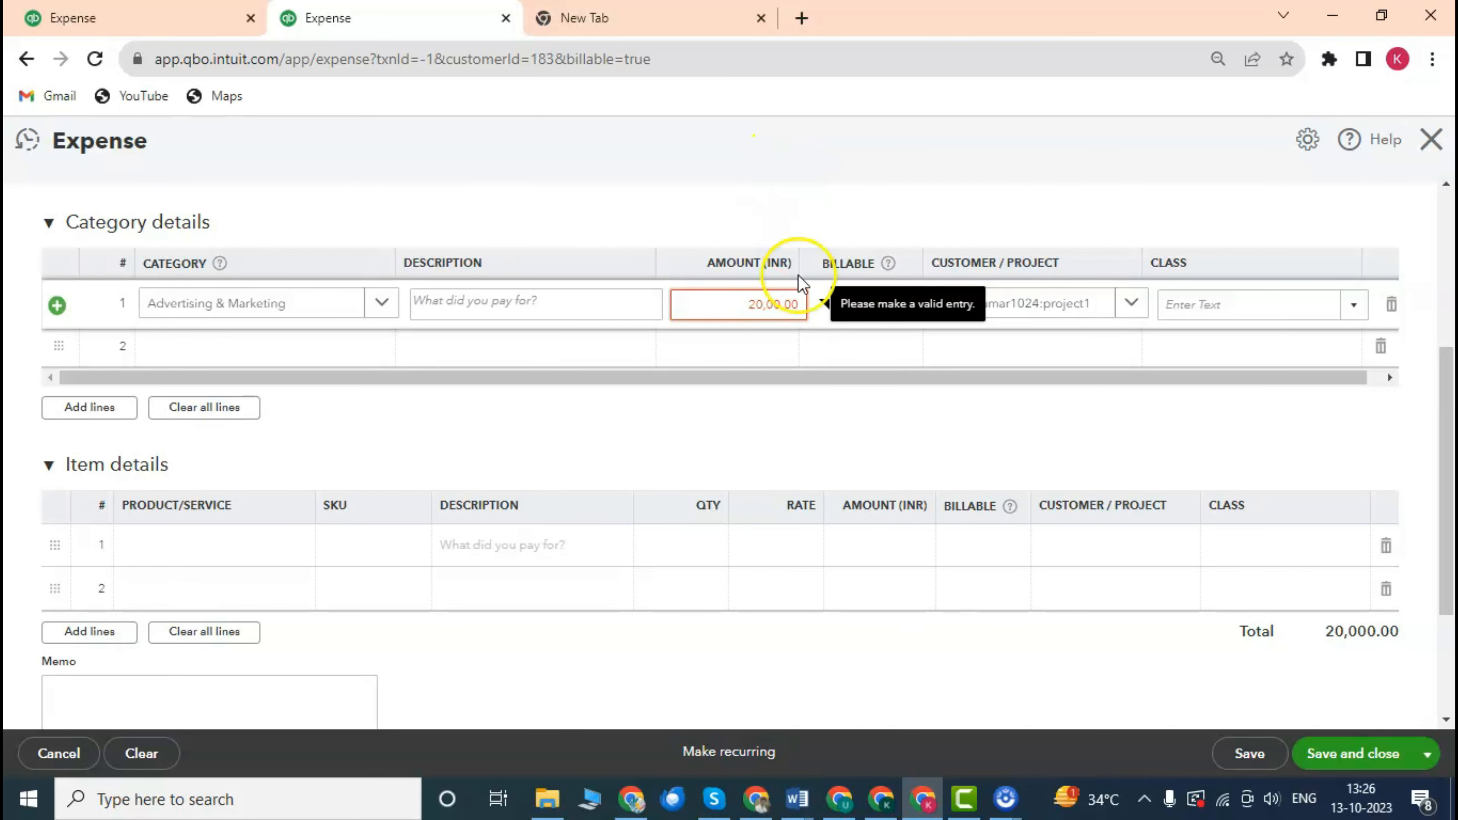
pyautogui.click(798, 287)
pyautogui.scroll(-3, 774, 348)
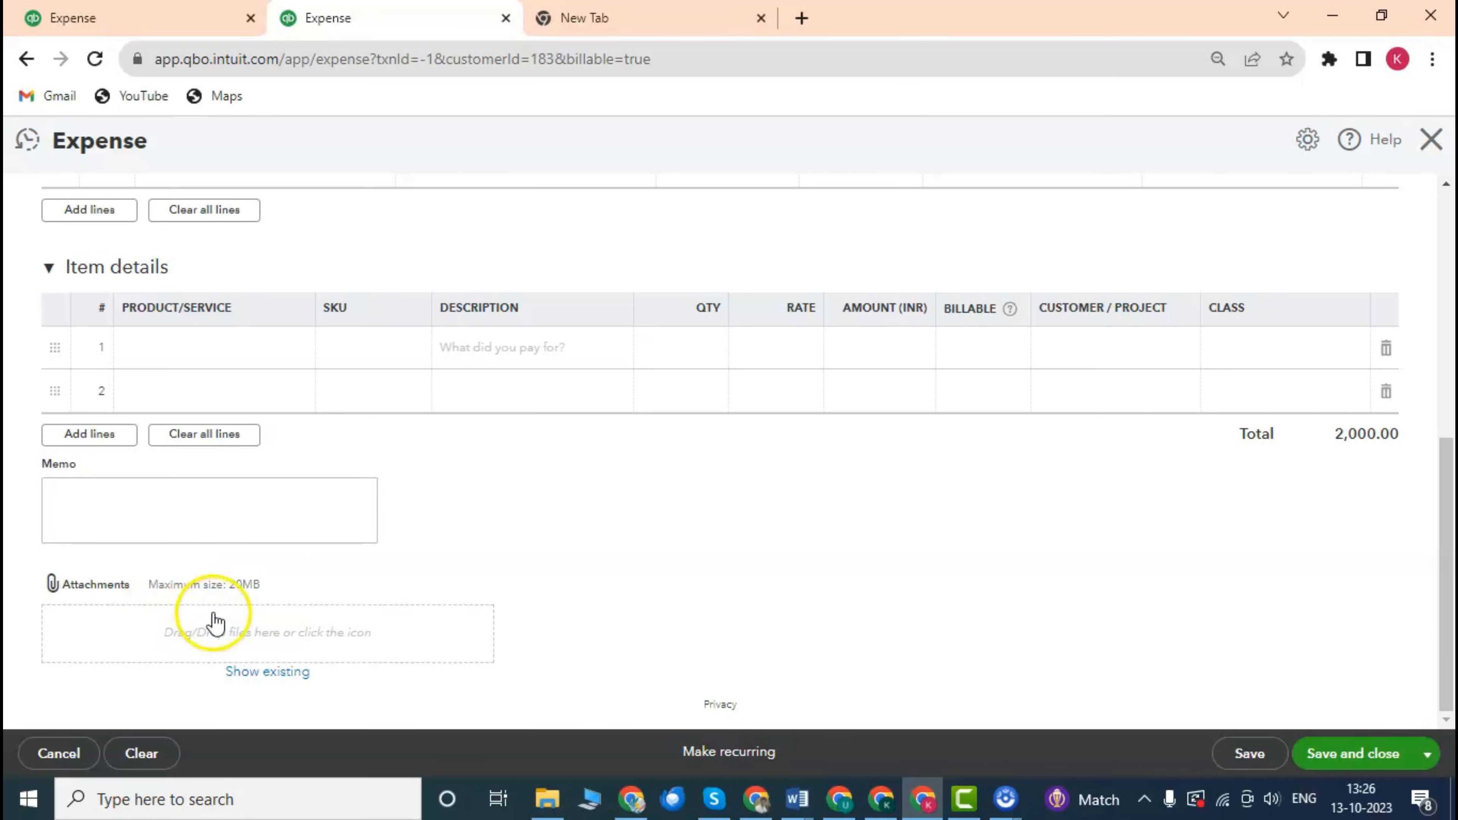
pyautogui.click(100, 587)
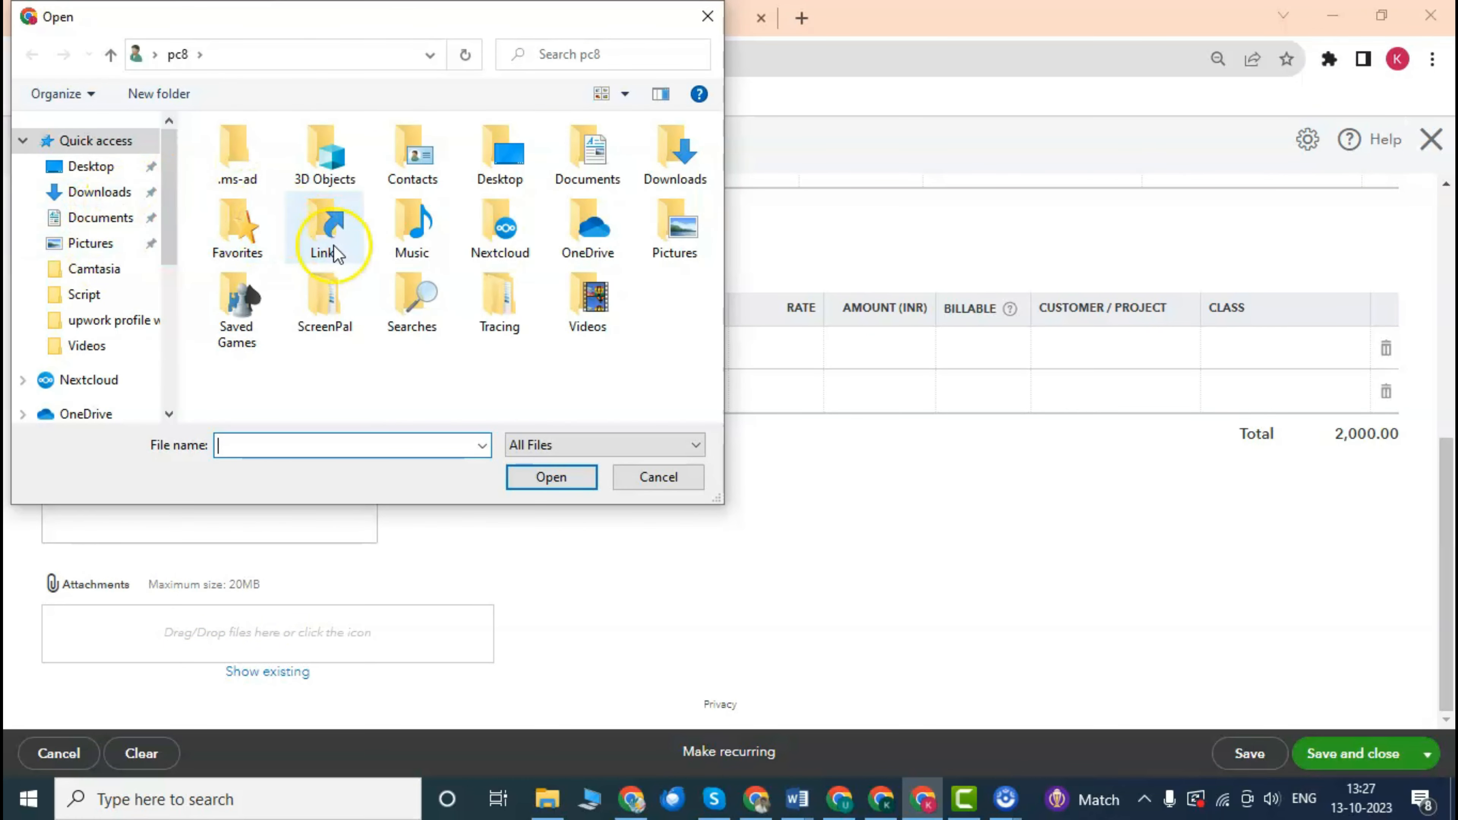
pyautogui.click(707, 17)
pyautogui.scroll(3, 677, 437)
pyautogui.scroll(-3, 677, 437)
pyautogui.scroll(3, 679, 436)
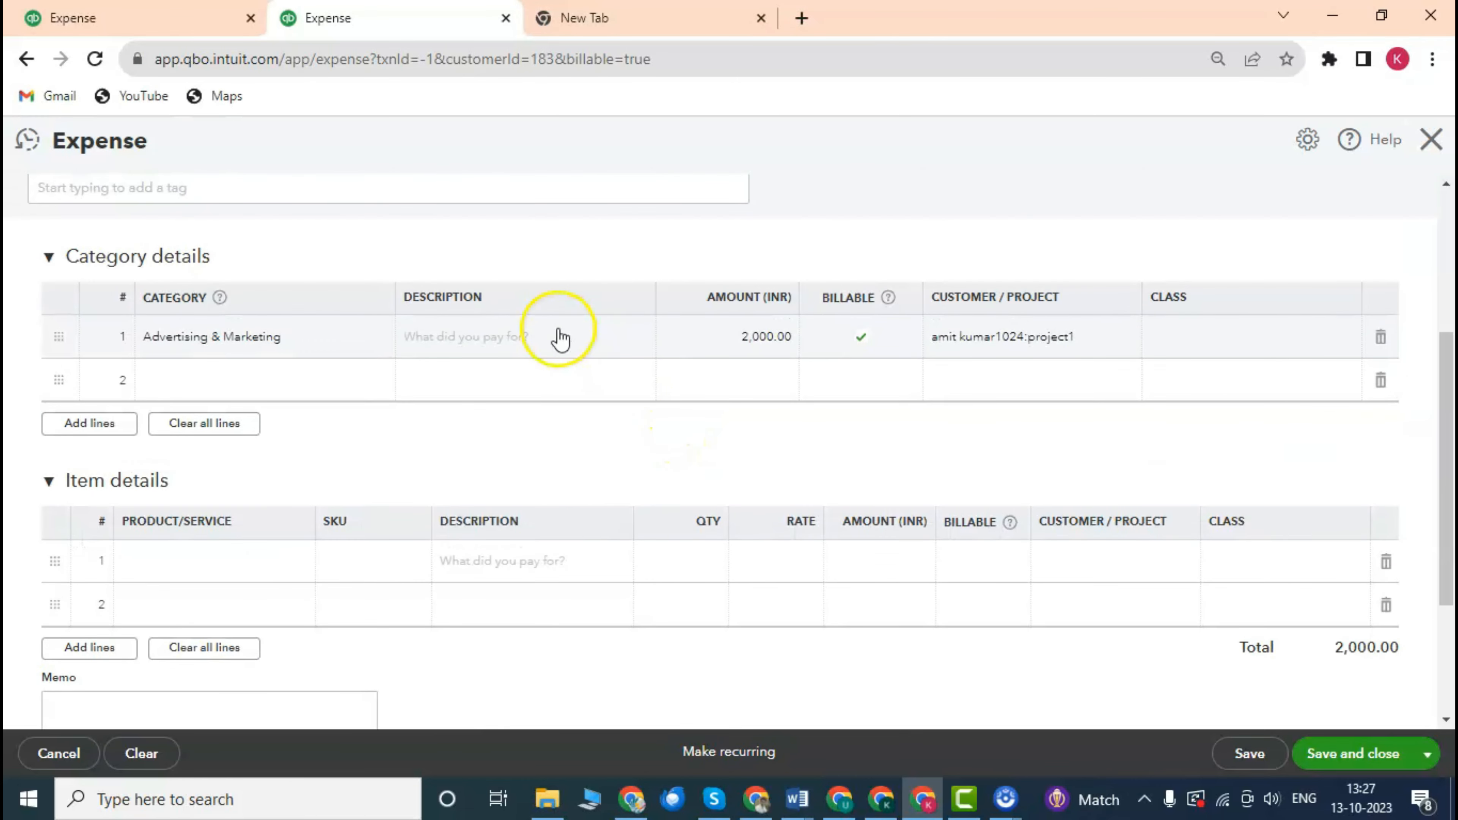
pyautogui.scroll(5, 558, 310)
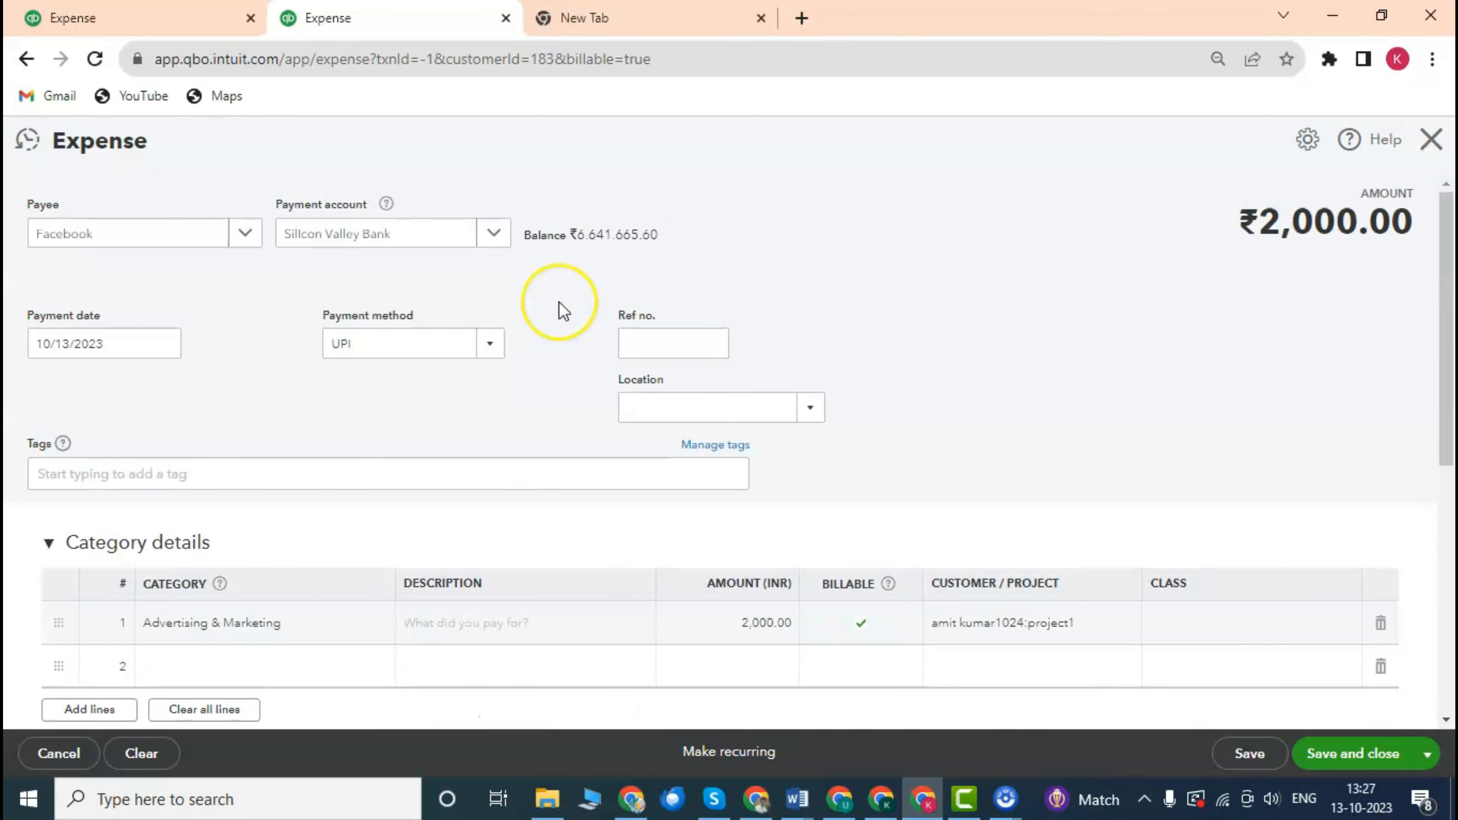
pyautogui.scroll(-2, 558, 301)
pyautogui.scroll(-6, 560, 310)
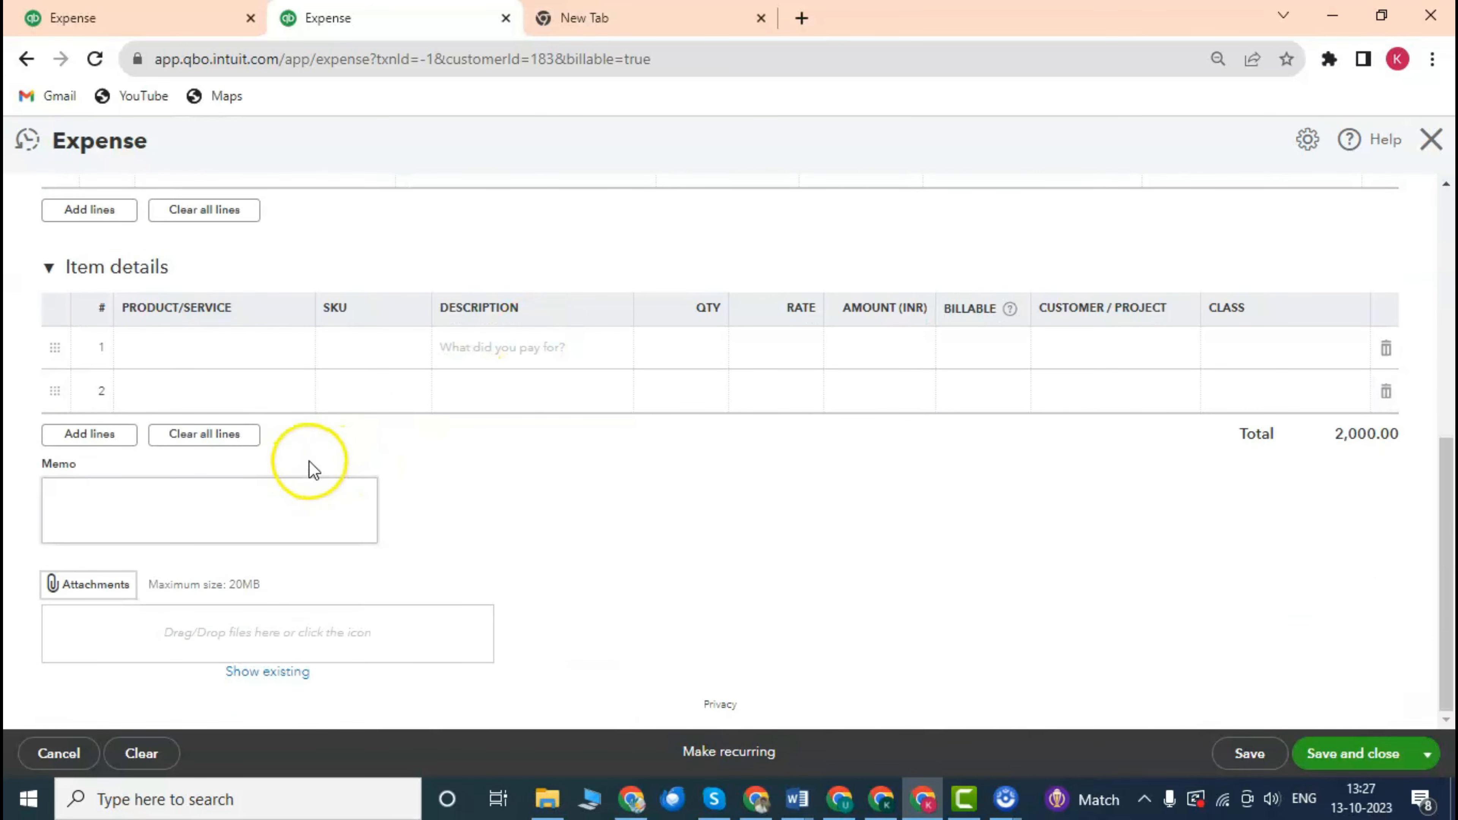
pyautogui.click(313, 503)
pyautogui.scroll(1, 388, 476)
pyautogui.scroll(-1, 388, 478)
pyautogui.scroll(2, 309, 498)
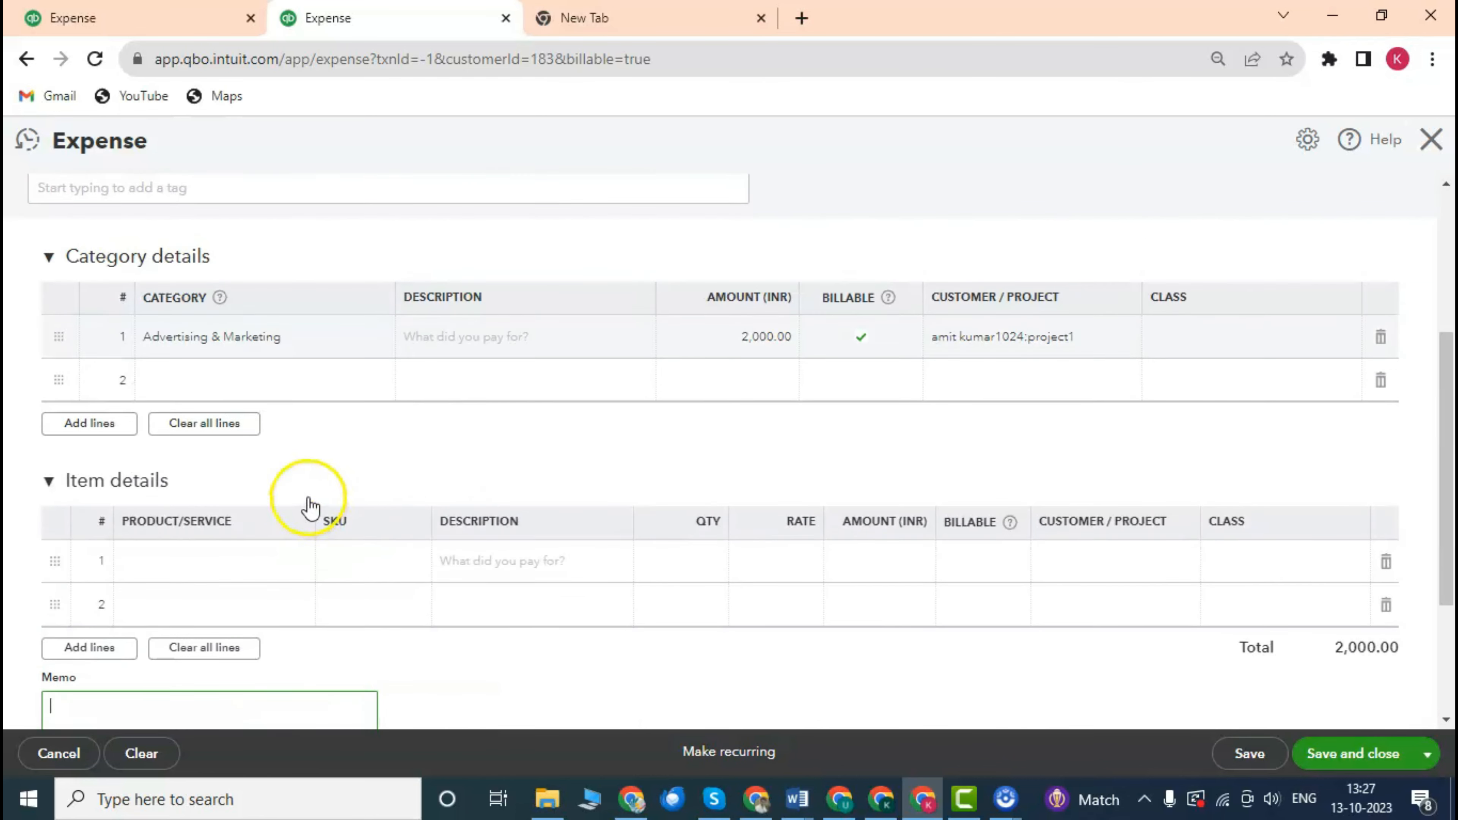
pyautogui.click(446, 336)
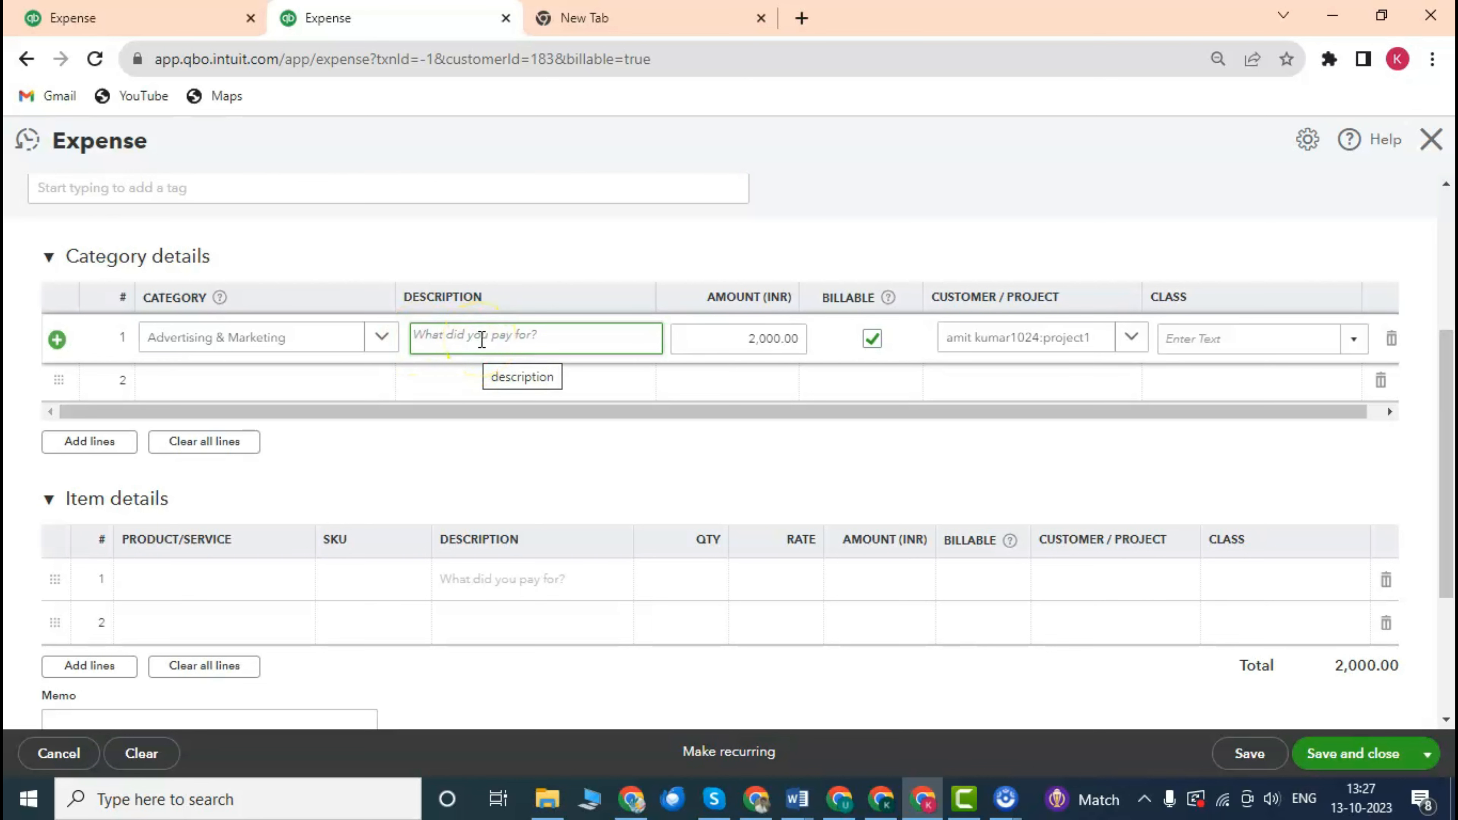
pyautogui.scroll(2, 482, 340)
pyautogui.scroll(-2, 482, 340)
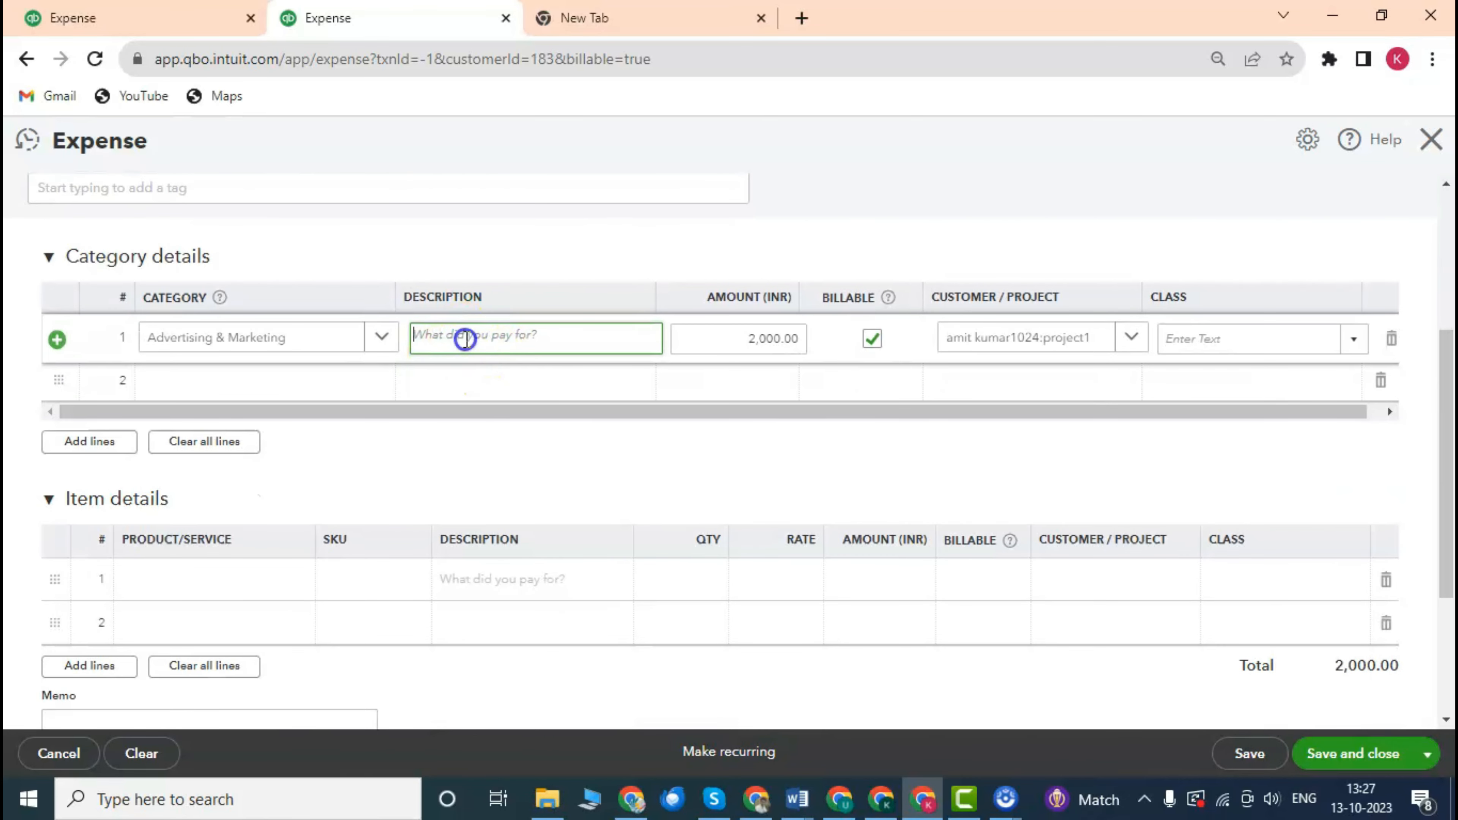
pyautogui.scroll(1, 495, 327)
pyautogui.scroll(-1, 499, 336)
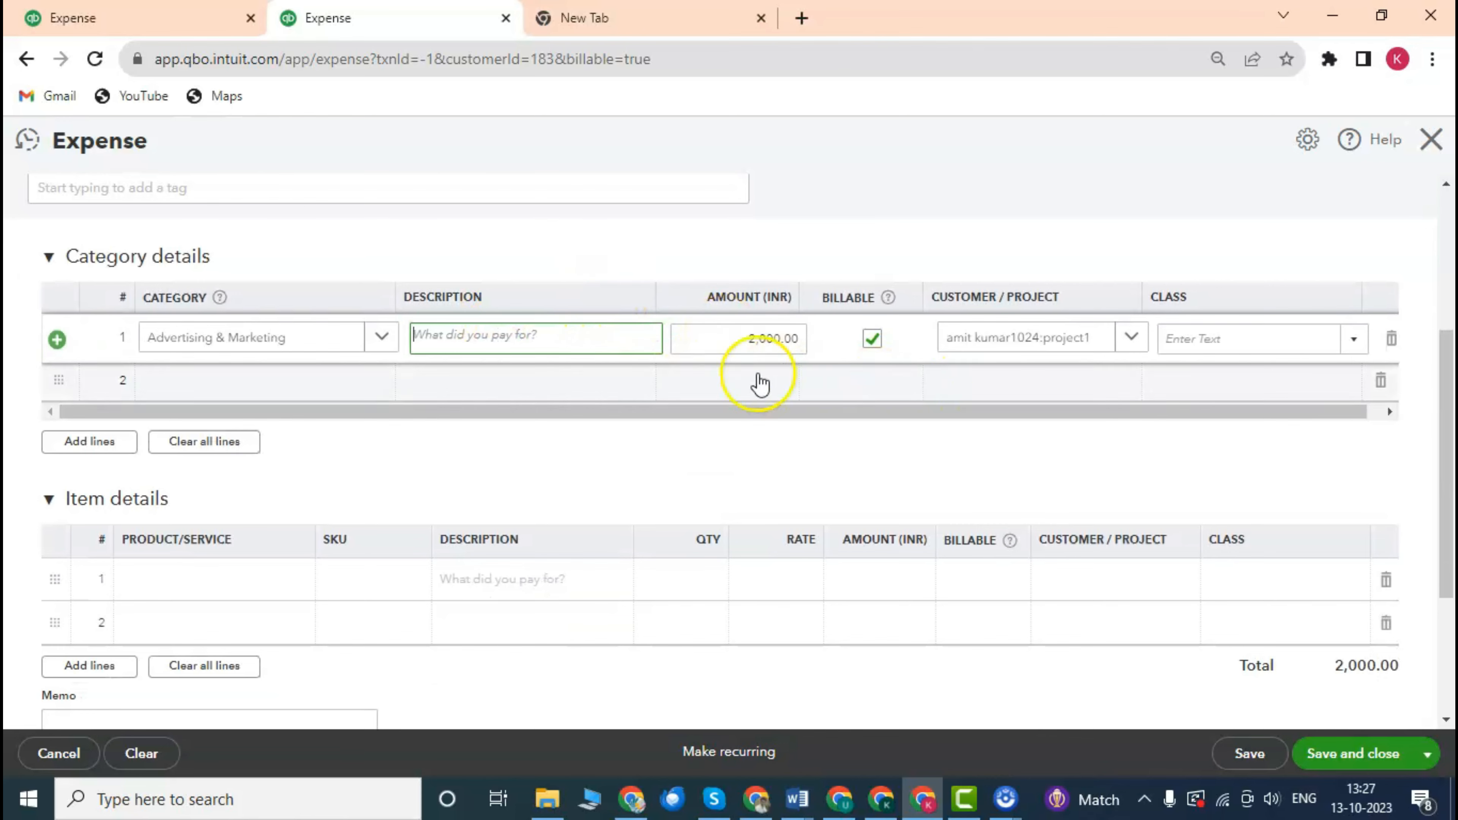
pyautogui.scroll(5, 664, 273)
pyautogui.scroll(-2, 560, 270)
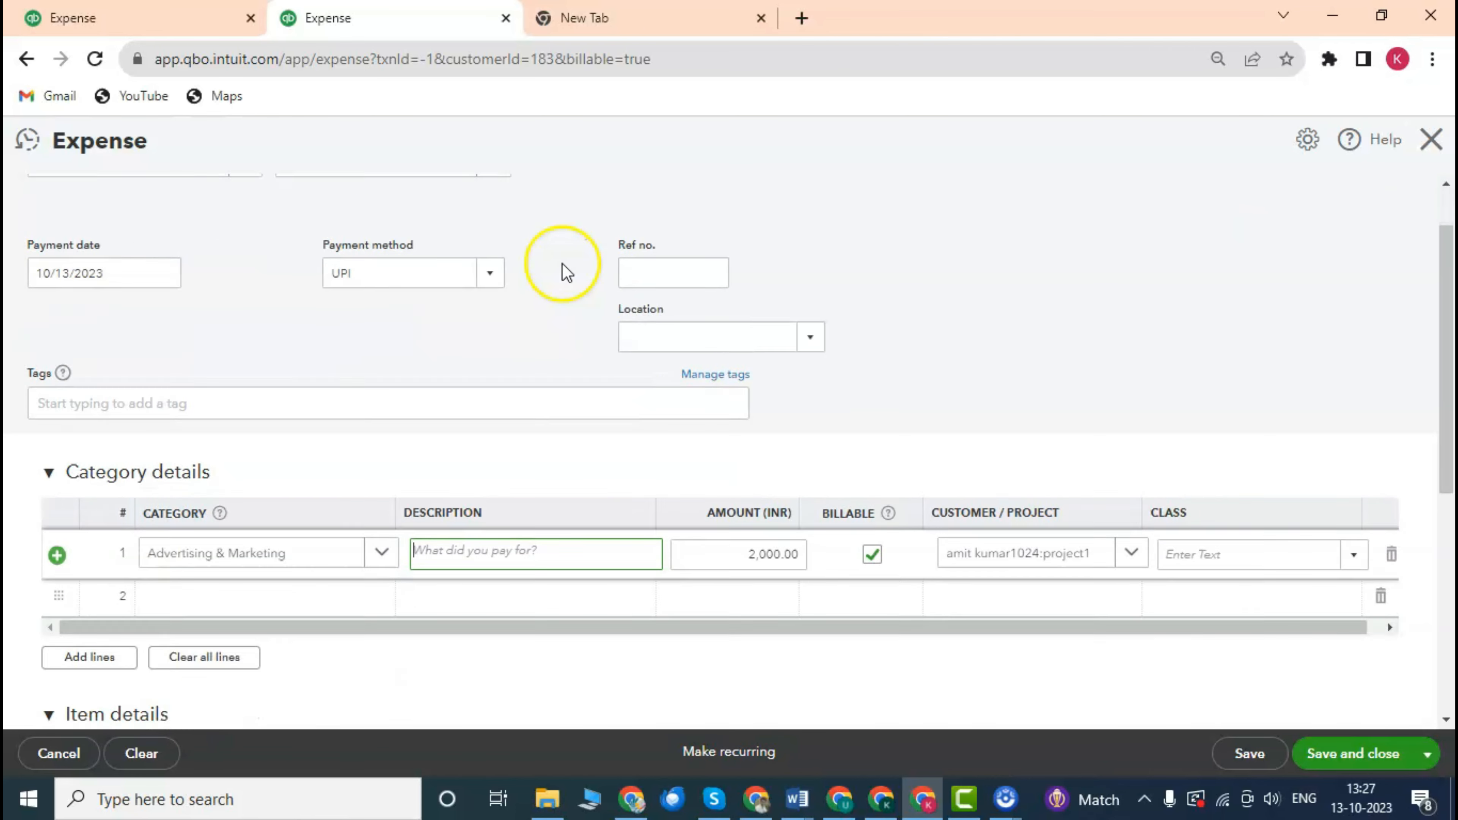
pyautogui.scroll(1, 885, 369)
pyautogui.scroll(-2, 1148, 517)
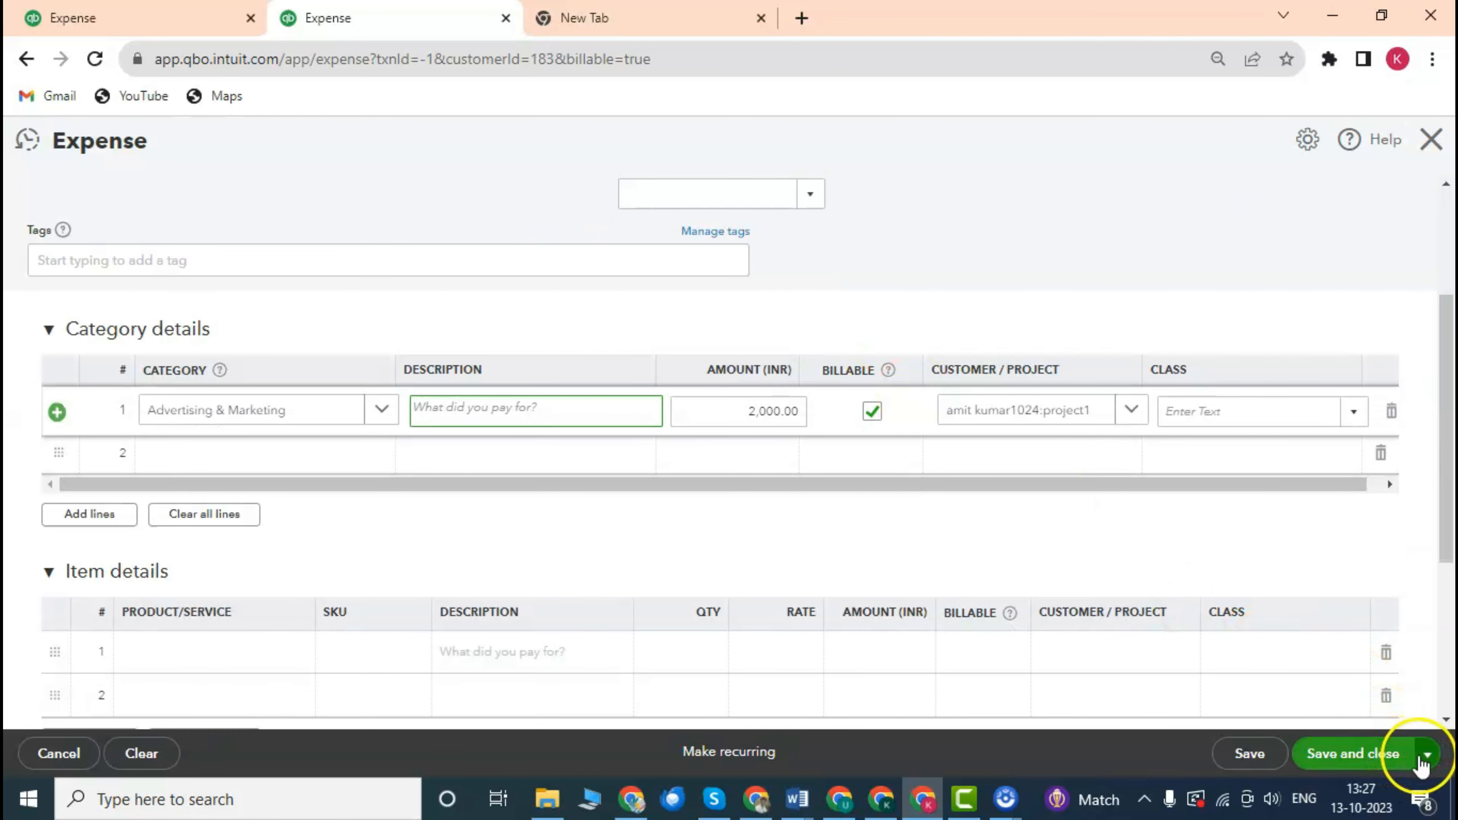
# Save and close the ₹2,000 billable Facebook expense.
pyautogui.click(1426, 755)
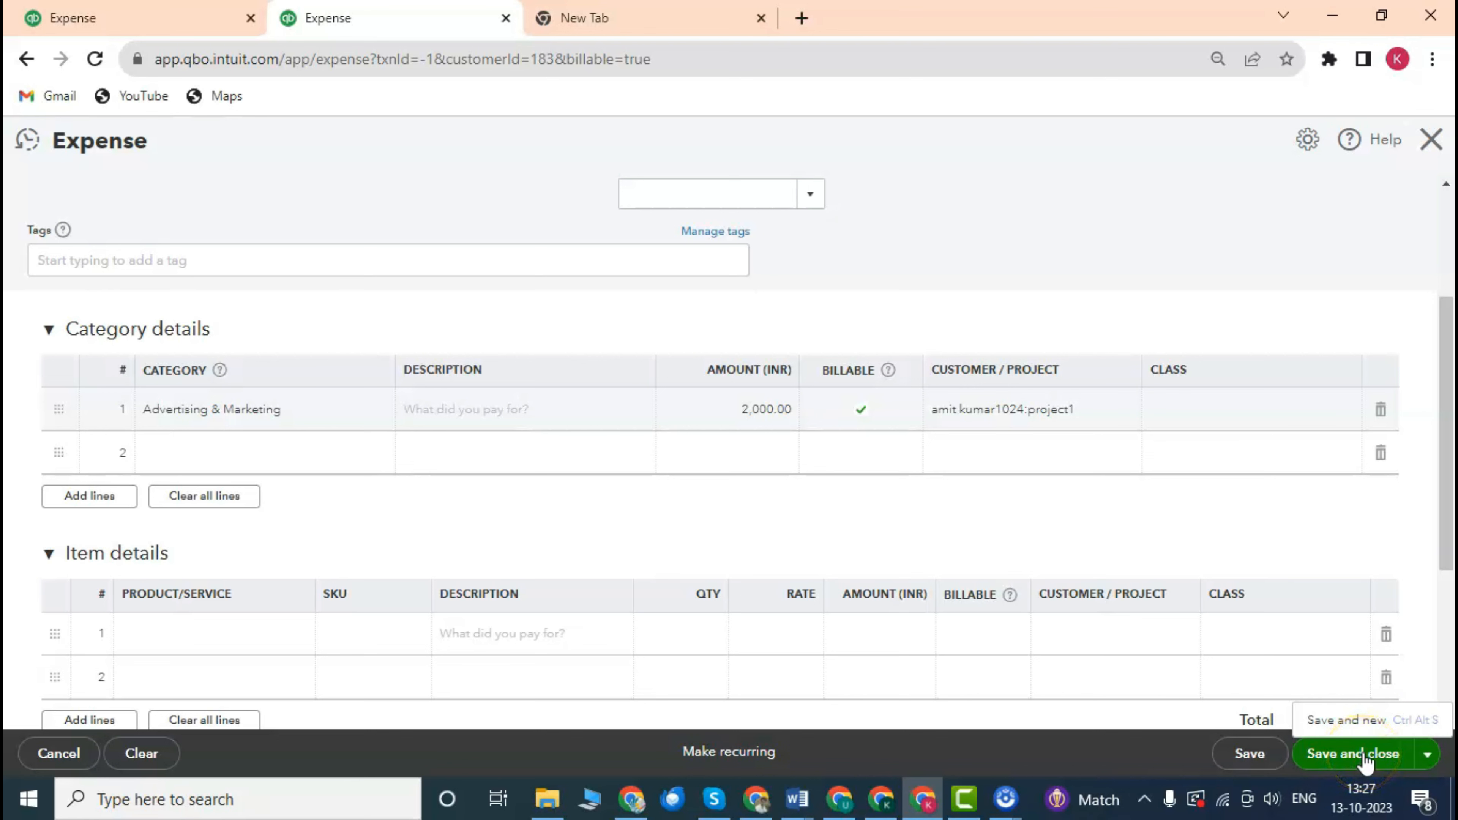
pyautogui.click(1361, 755)
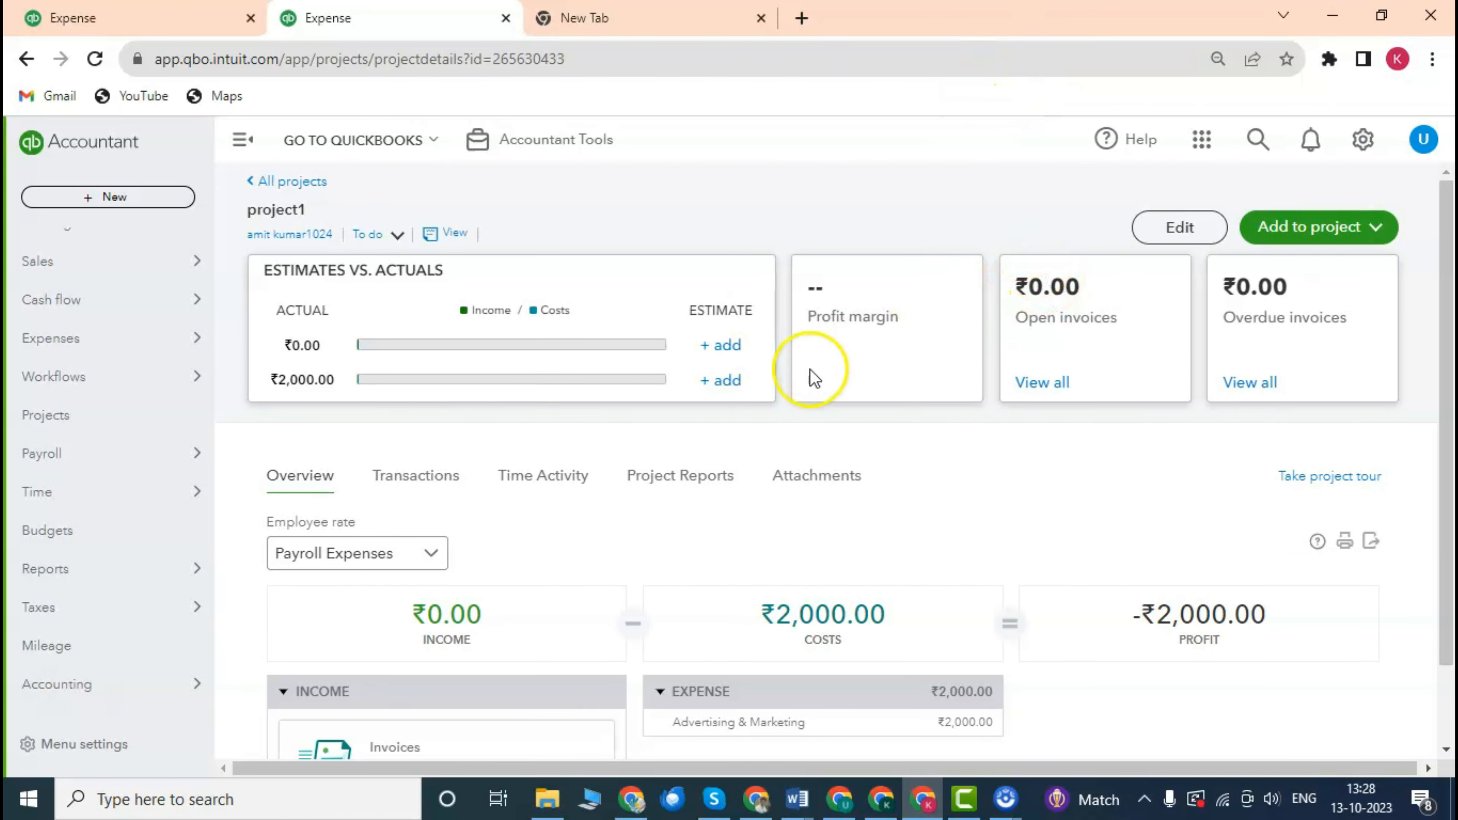
# Show project1's Transactions tab, listing the ₹2,000.00 Billable Expense Charge.
pyautogui.scroll(-2, 815, 371)
pyautogui.scroll(2, 667, 390)
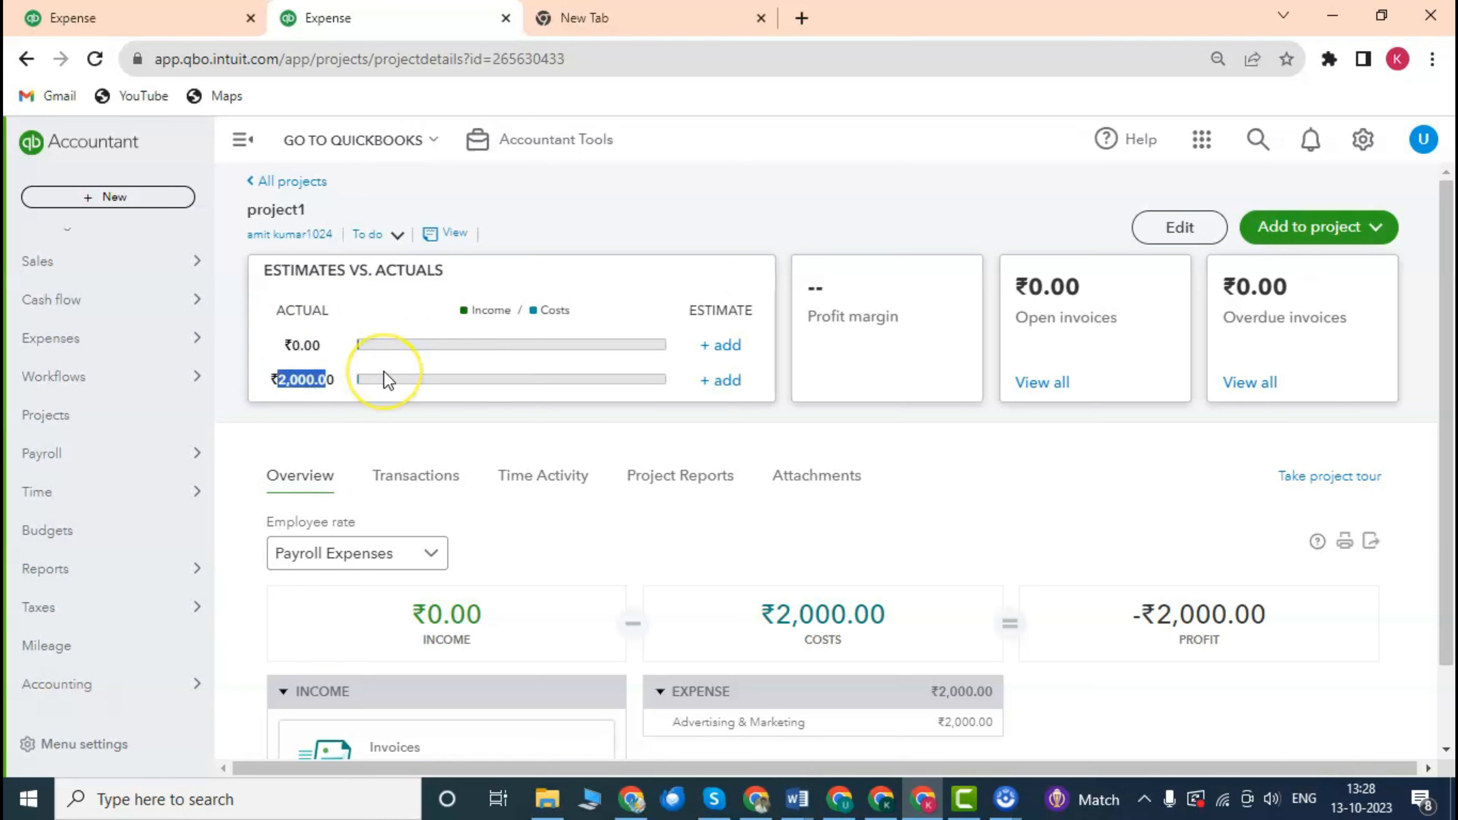
pyautogui.scroll(-2, 495, 485)
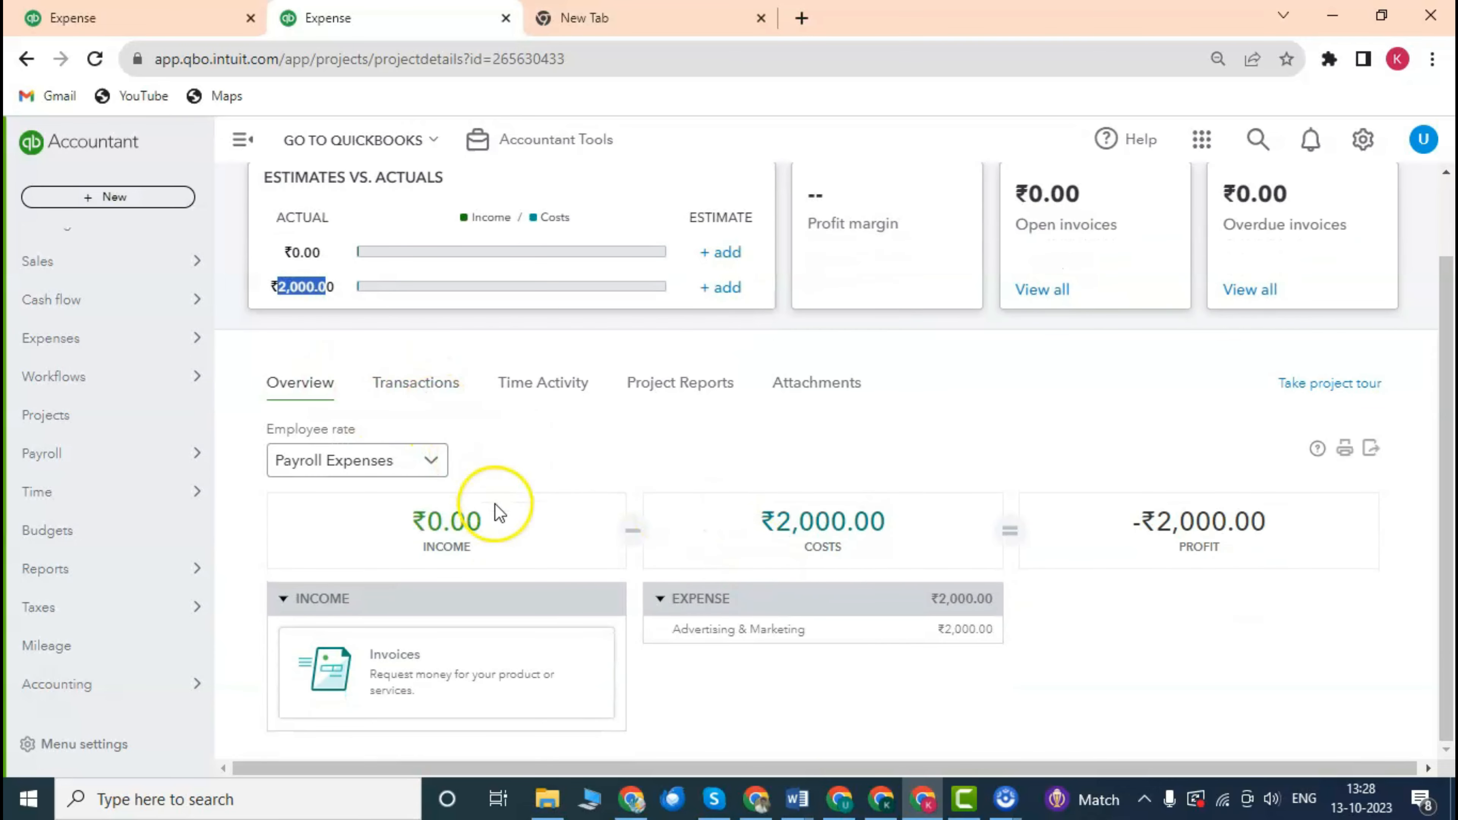
pyautogui.click(422, 386)
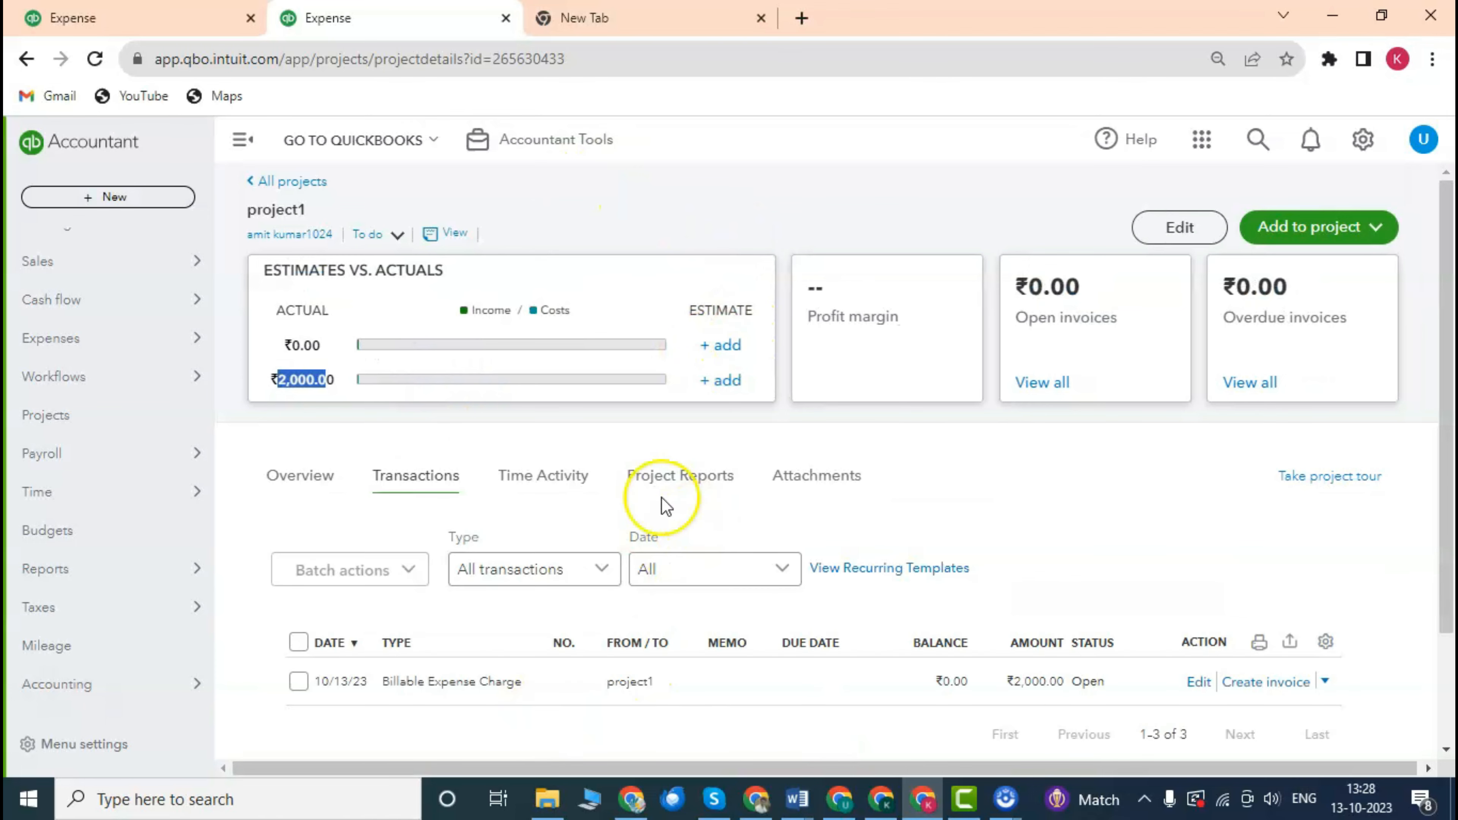
pyautogui.scroll(-2, 660, 497)
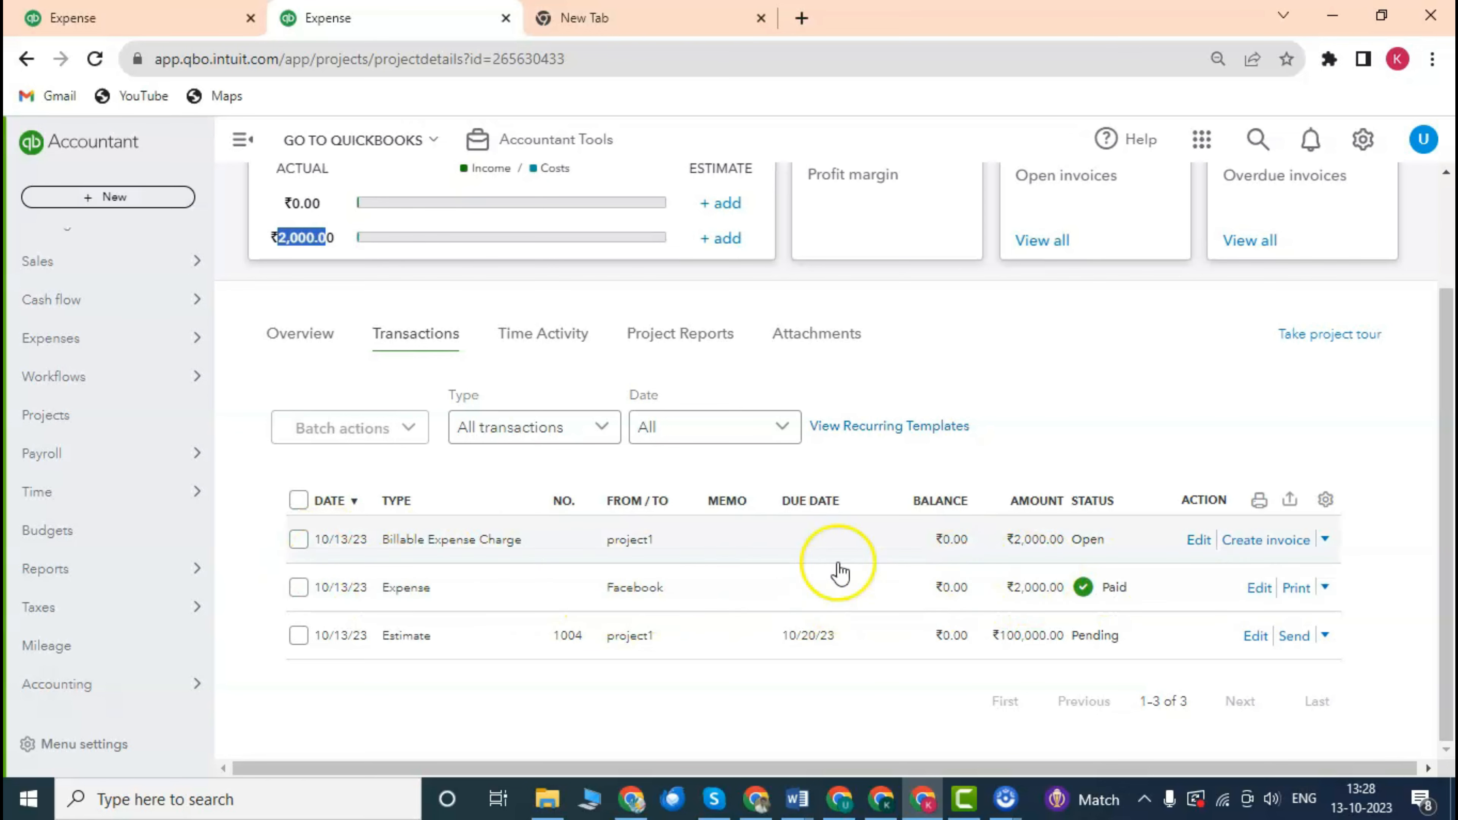
pyautogui.scroll(2, 530, 511)
pyautogui.scroll(-2, 537, 515)
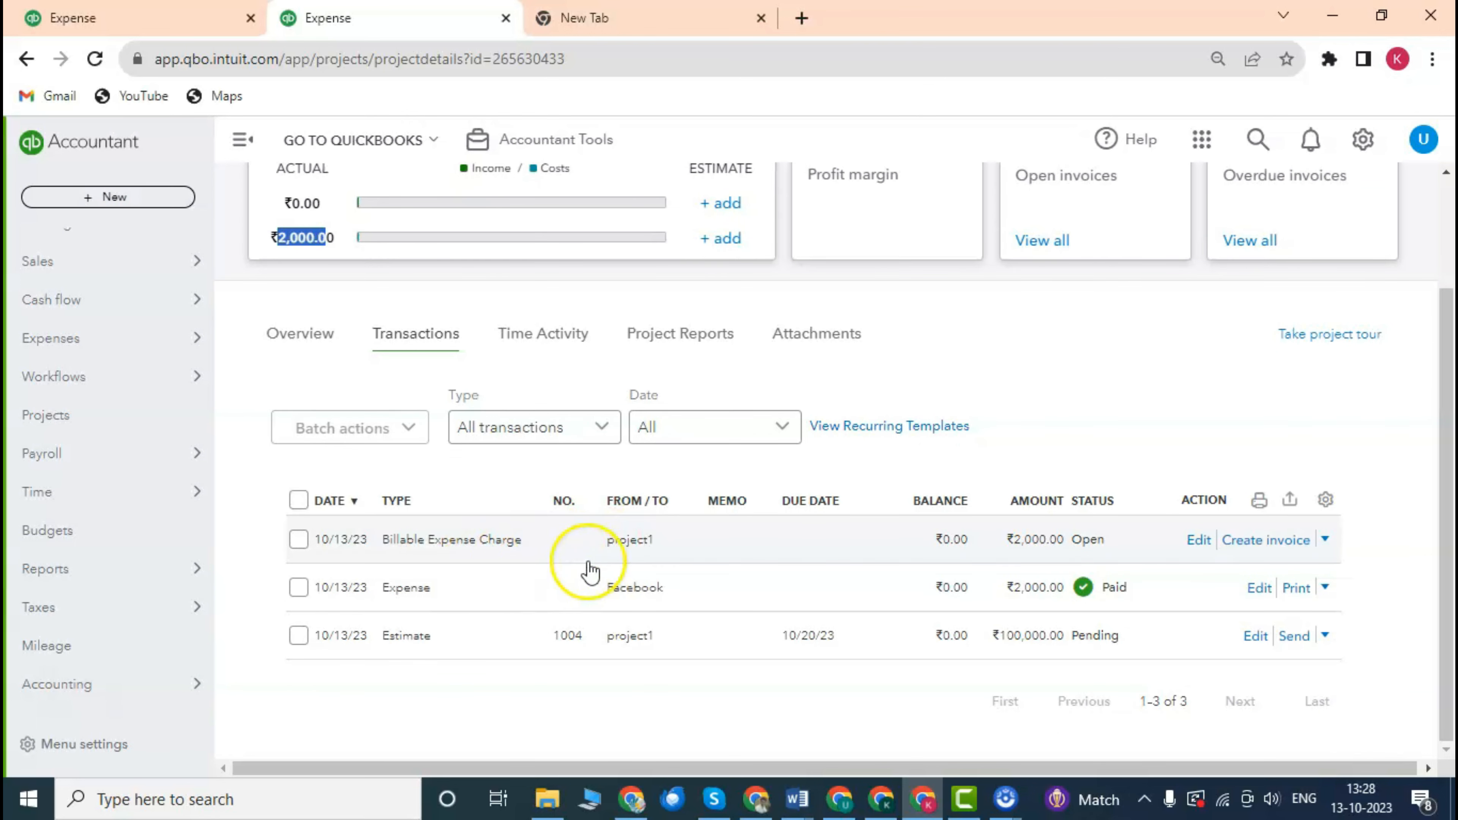
pyautogui.scroll(1, 609, 560)
pyautogui.scroll(-1, 608, 560)
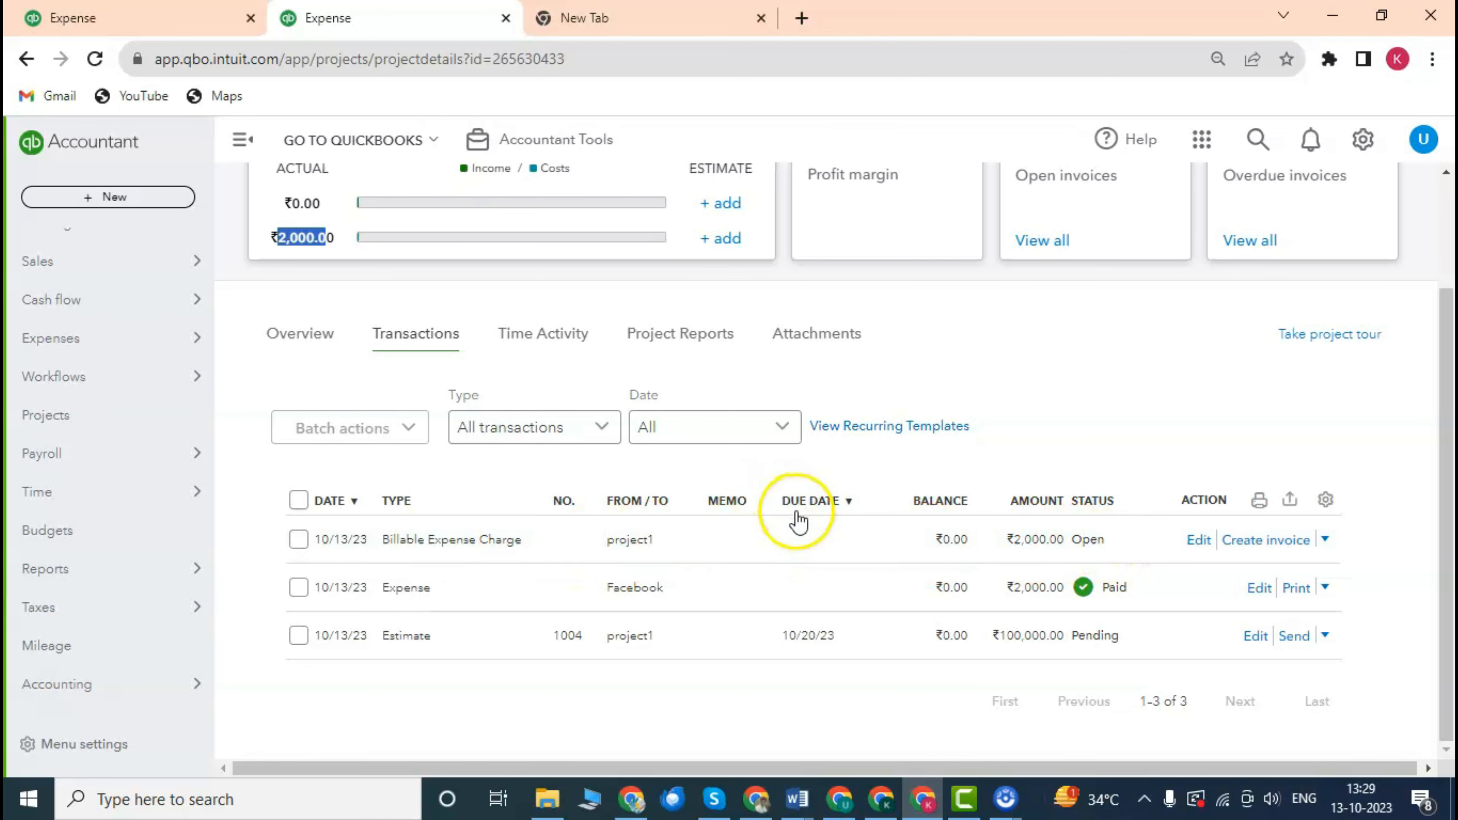
pyautogui.scroll(2, 794, 524)
pyautogui.scroll(-2, 788, 527)
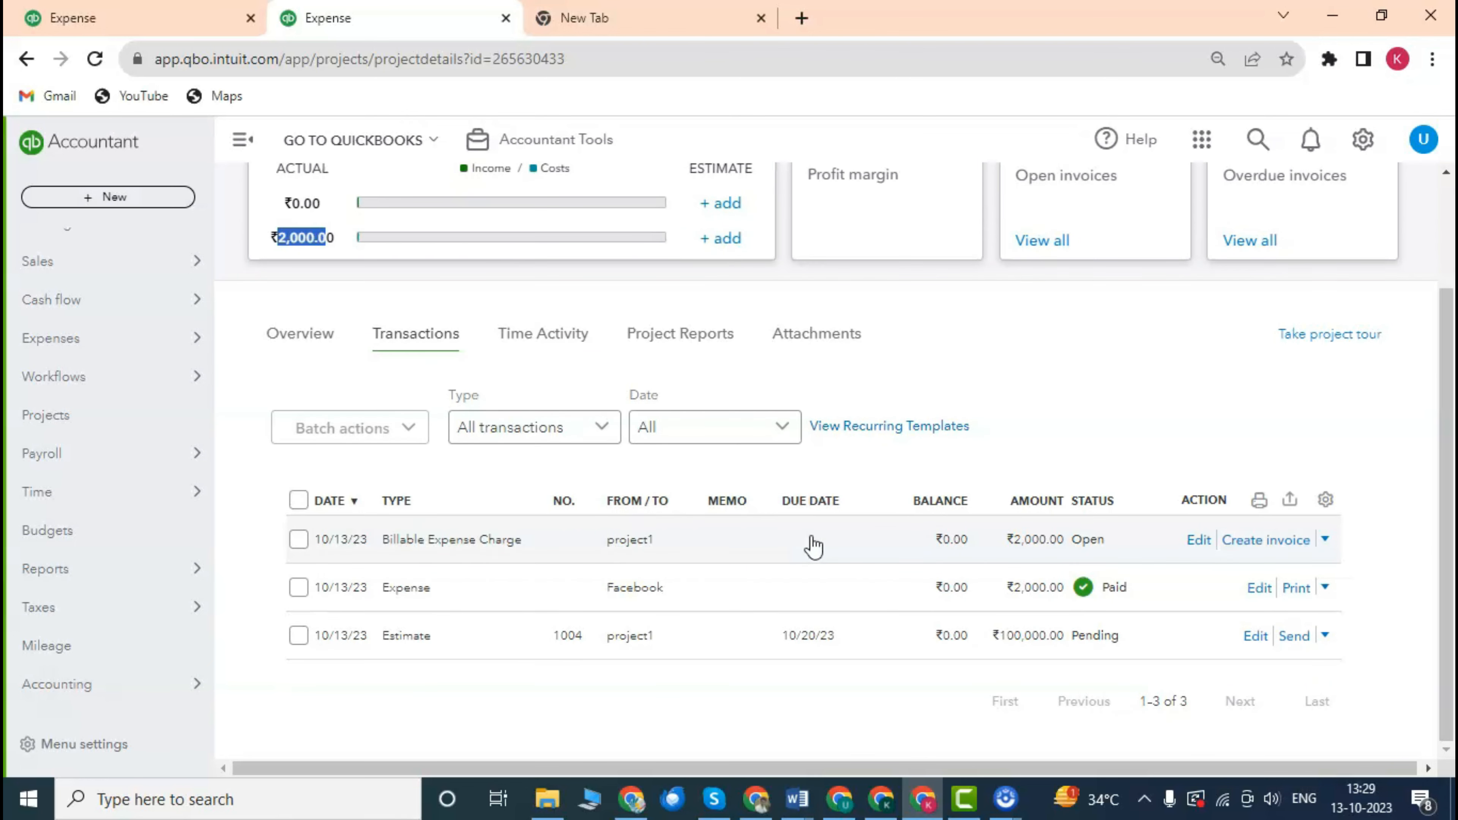
pyautogui.scroll(2, 813, 546)
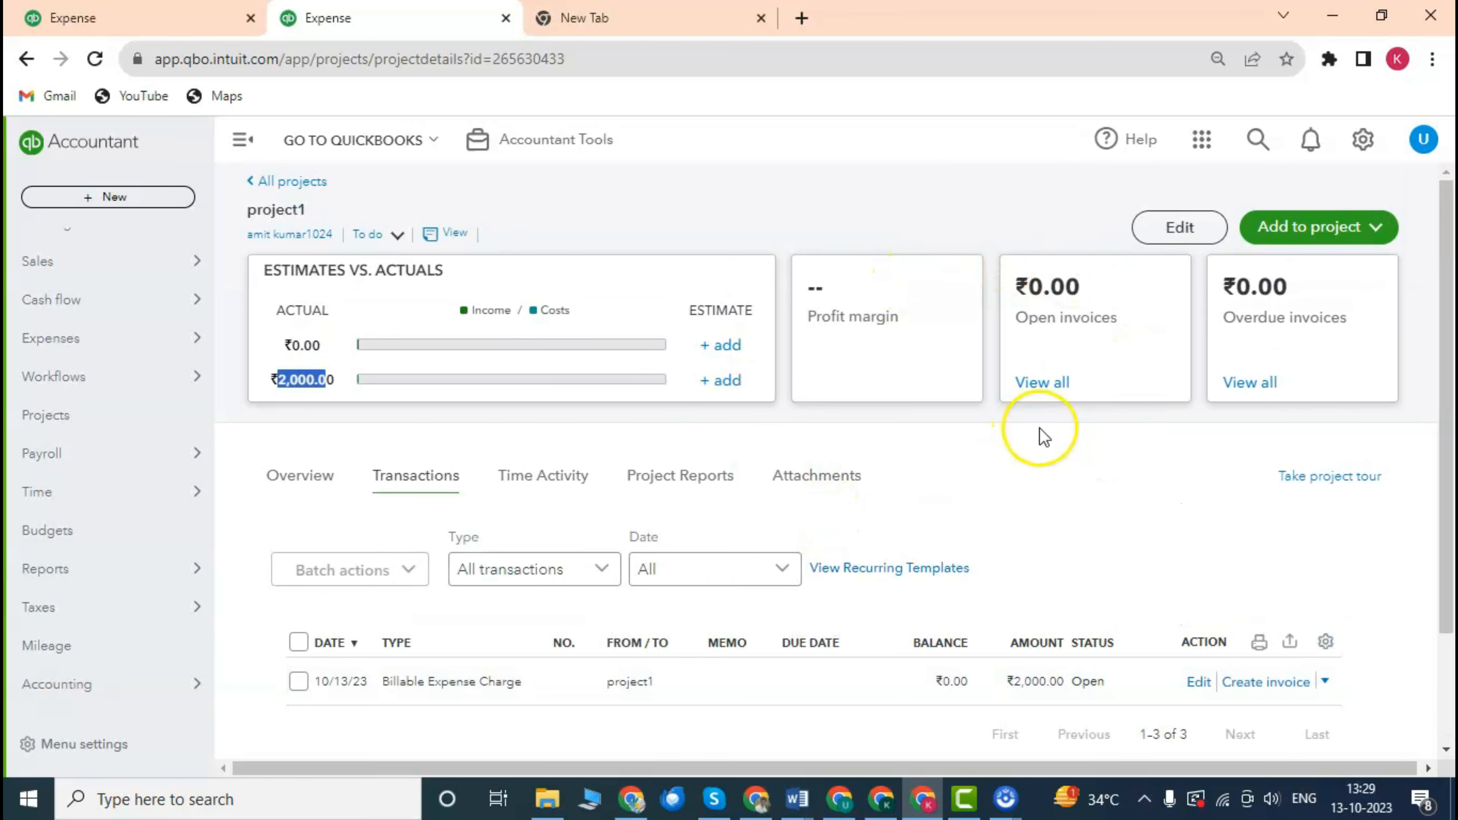
# Start invoice #1361 for project1 from the Add to project menu.
pyautogui.click(1032, 492)
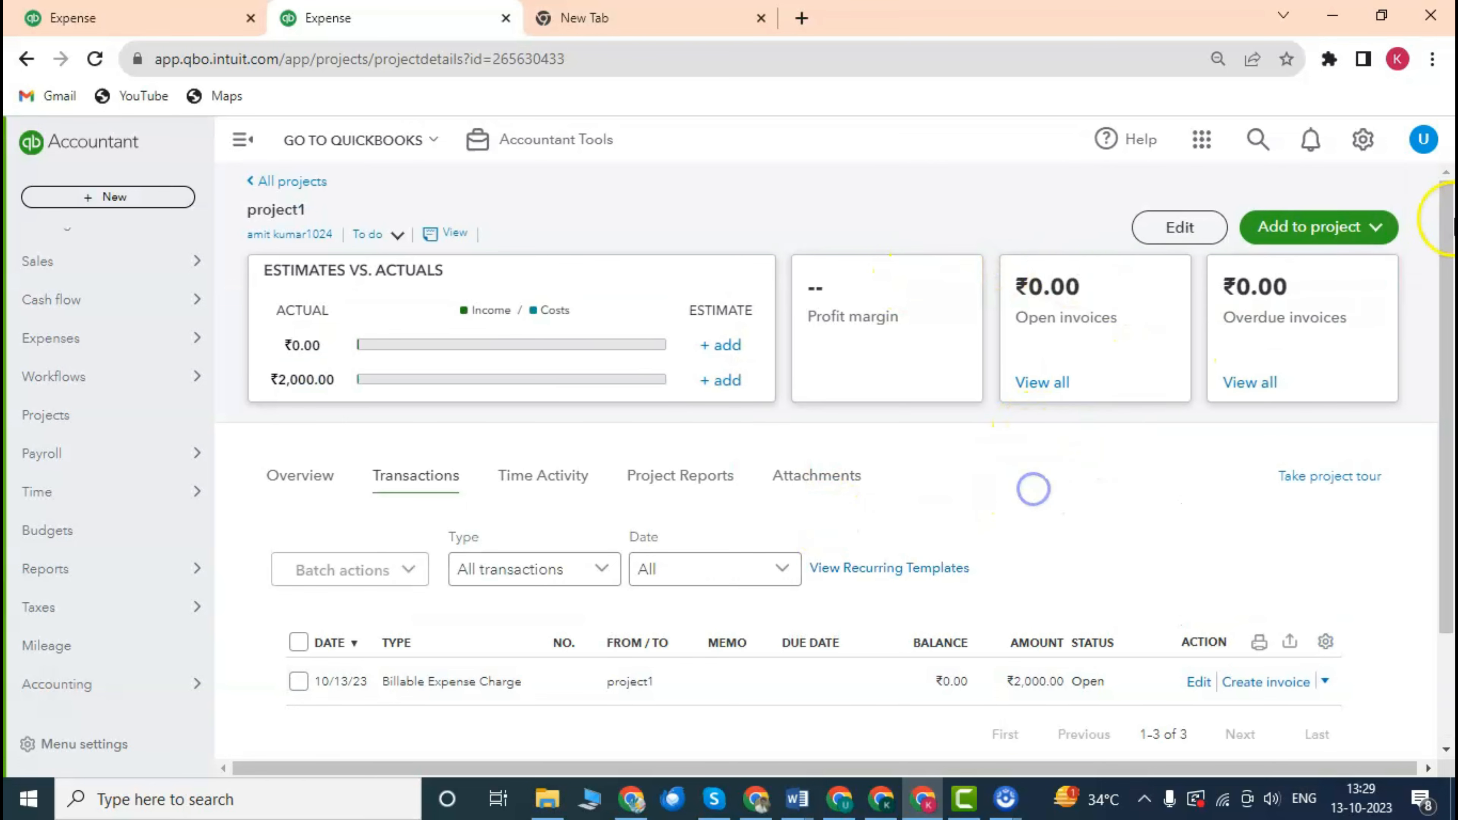
pyautogui.click(1359, 246)
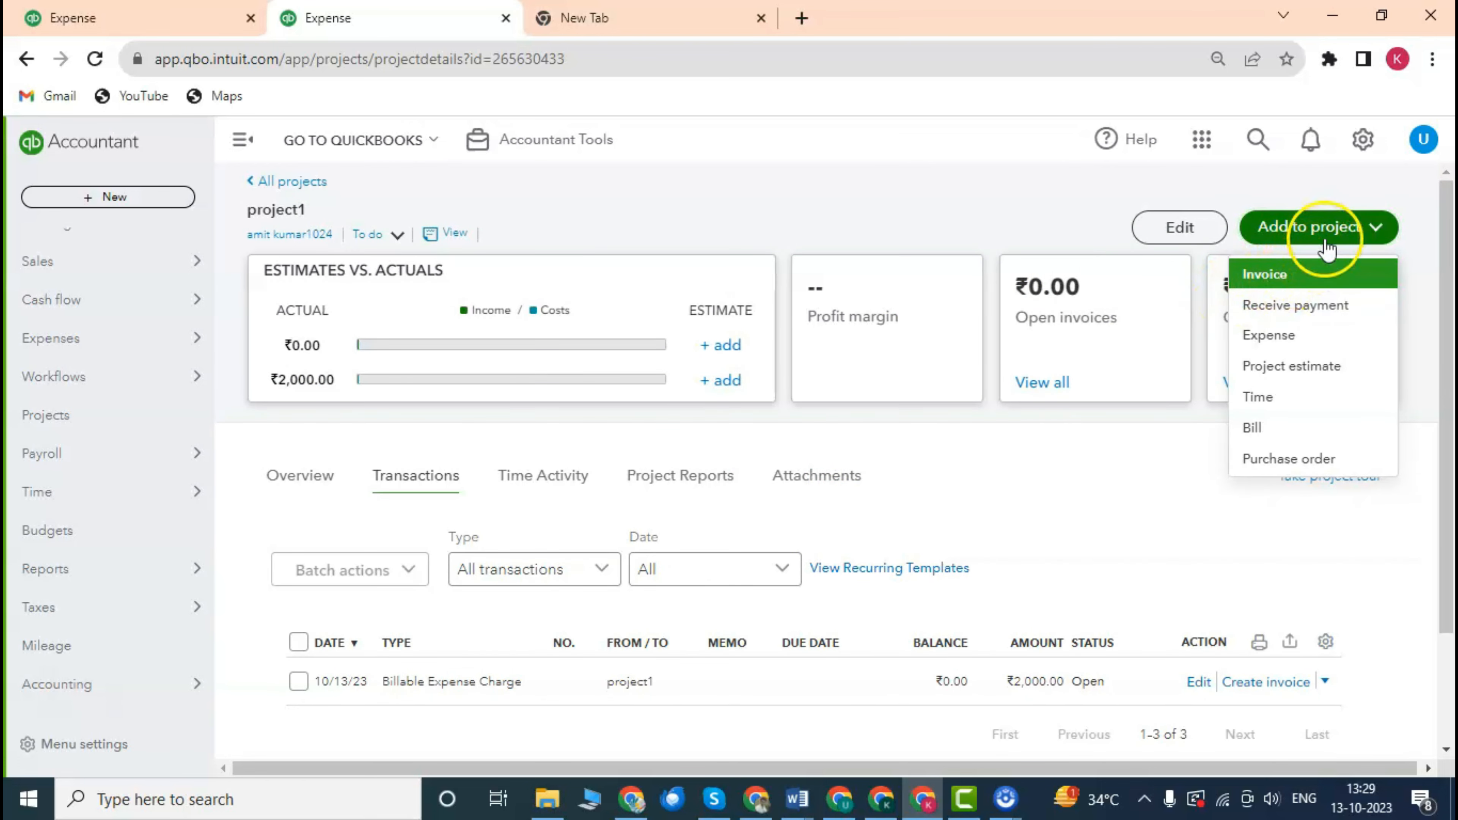
pyautogui.click(1286, 274)
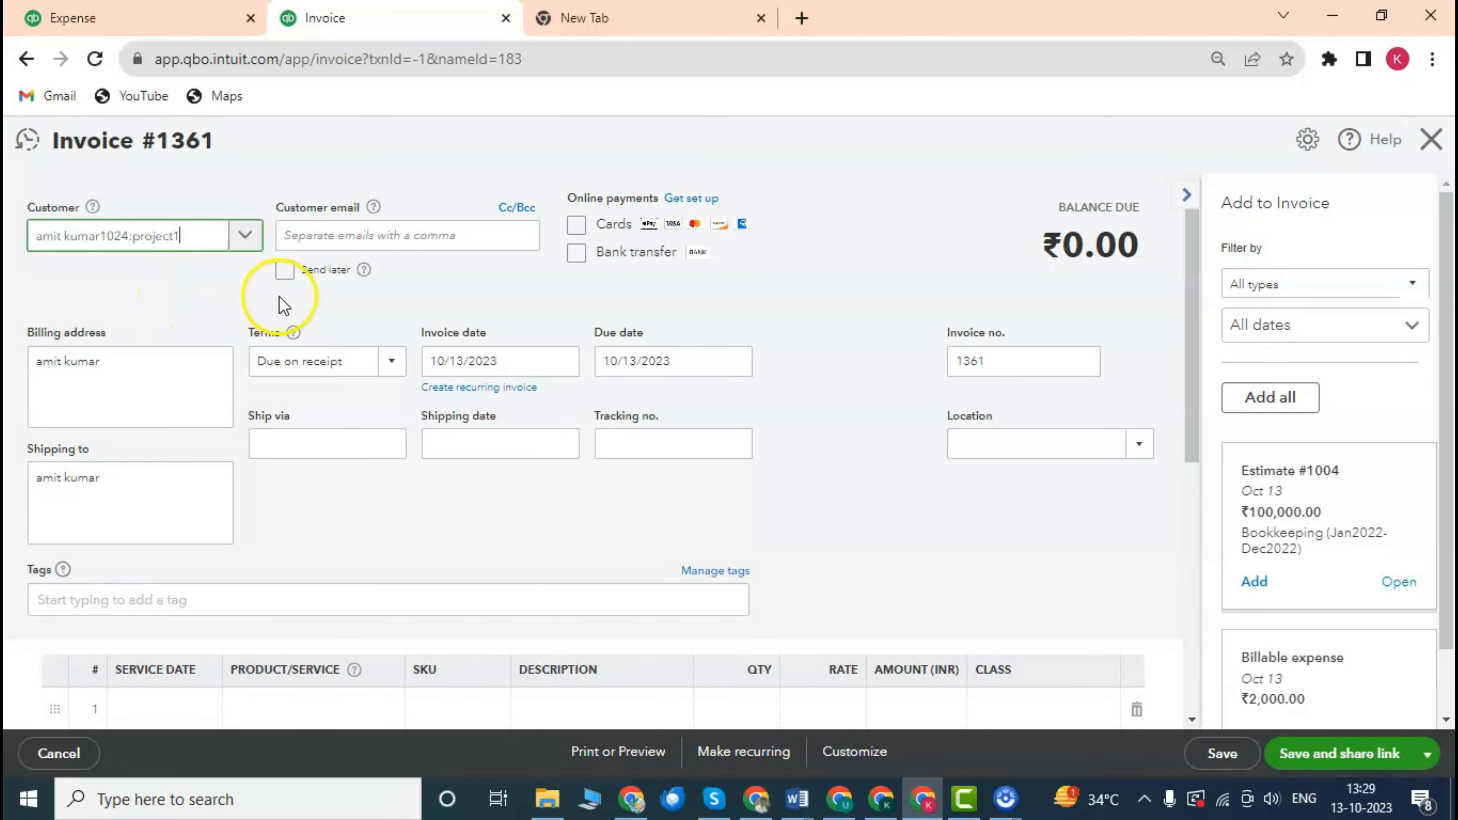
# Reselect project1 as the invoice customer.
pyautogui.click(178, 284)
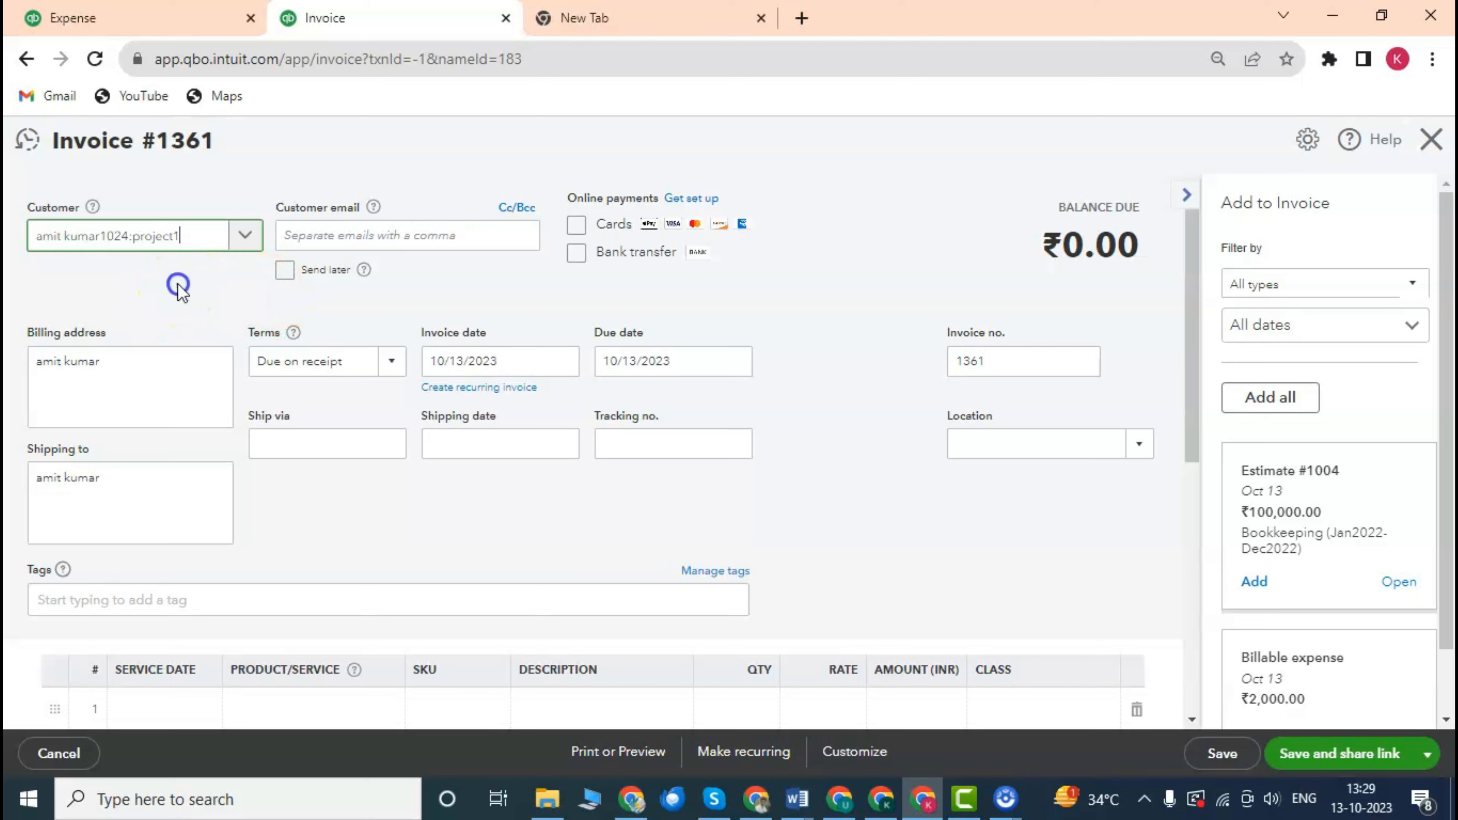
pyautogui.click(246, 236)
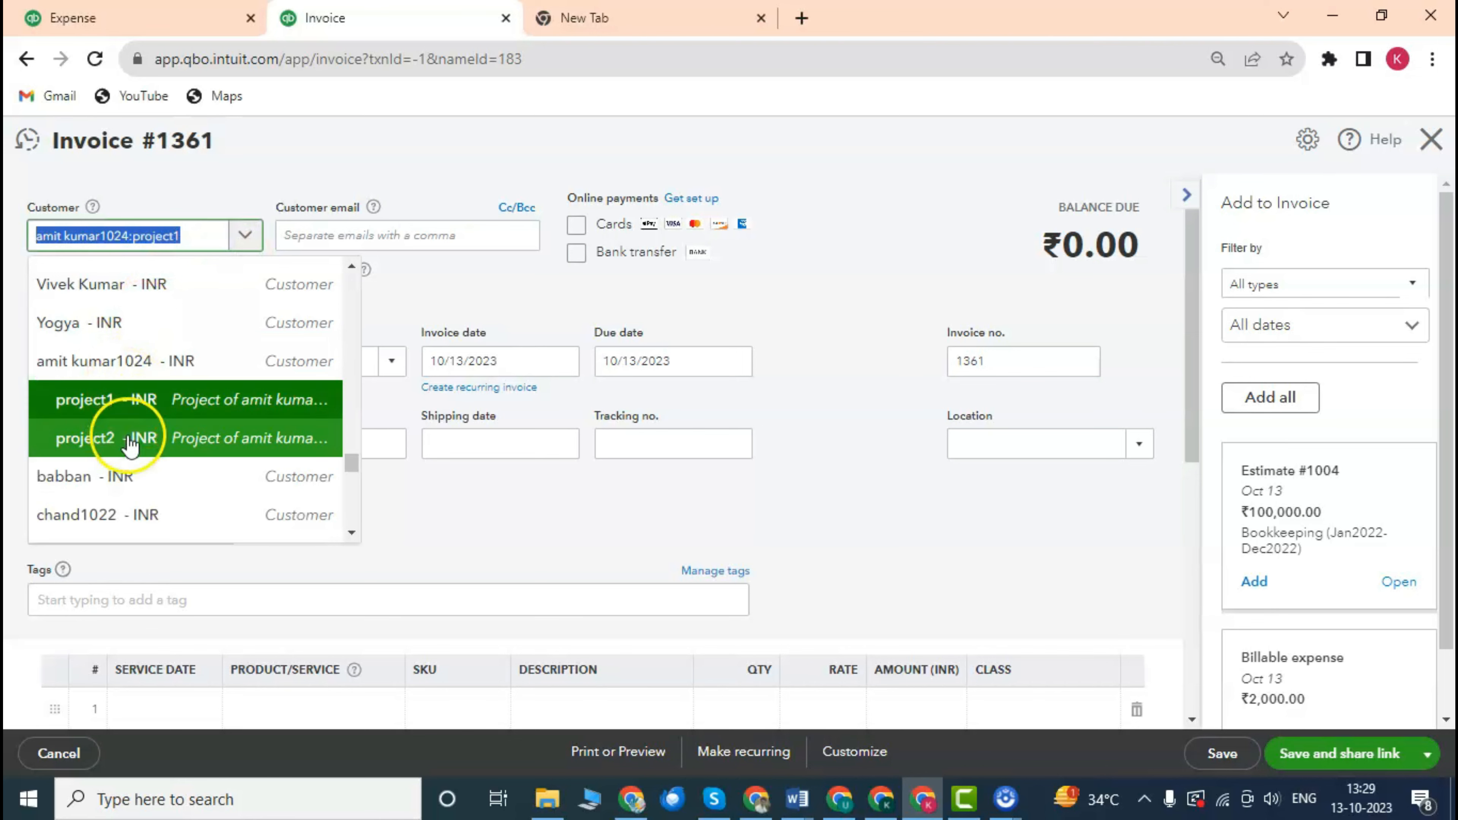
pyautogui.click(873, 259)
pyautogui.scroll(-3, 221, 300)
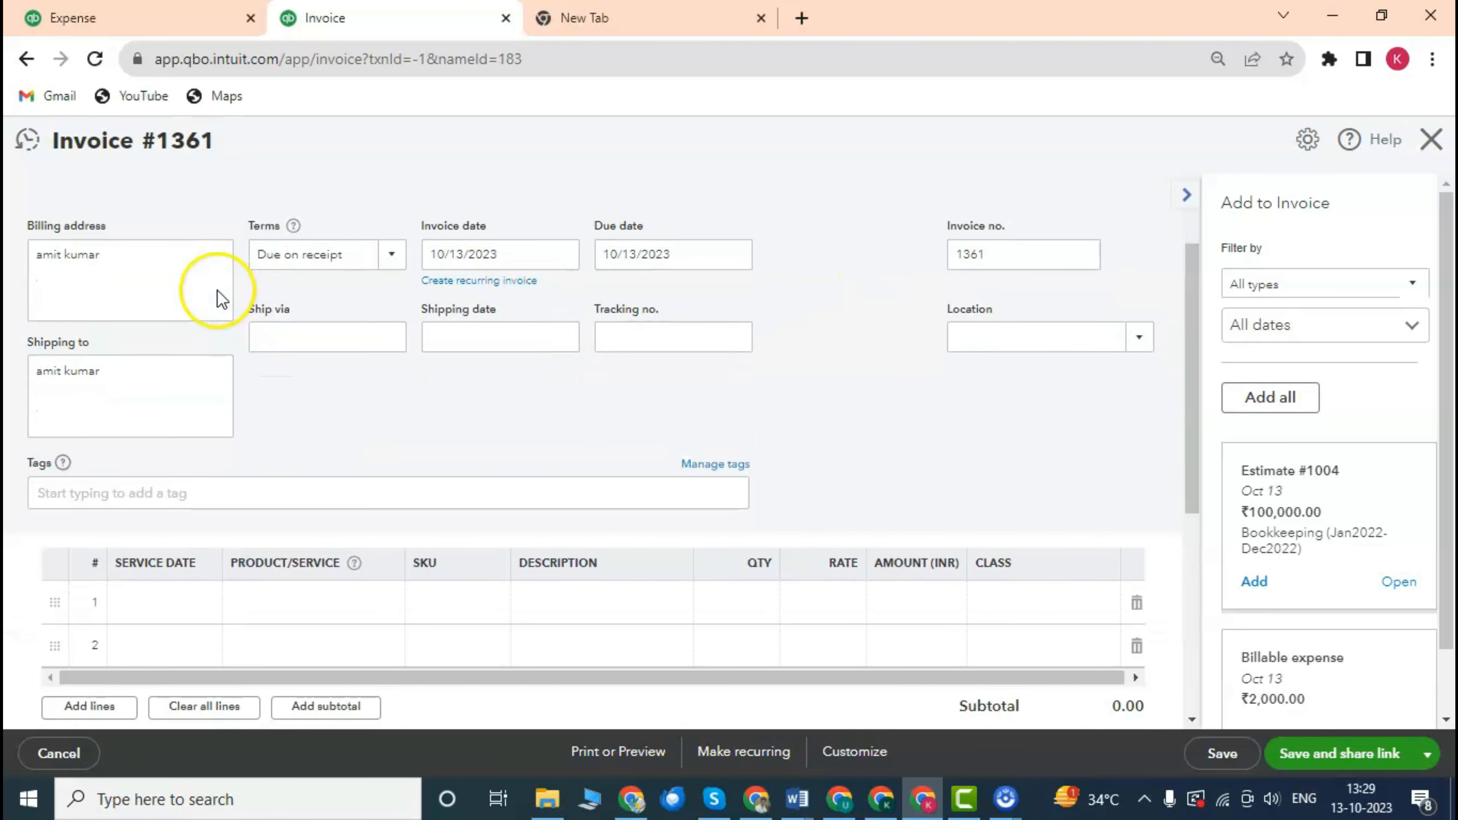
pyautogui.scroll(3, 190, 281)
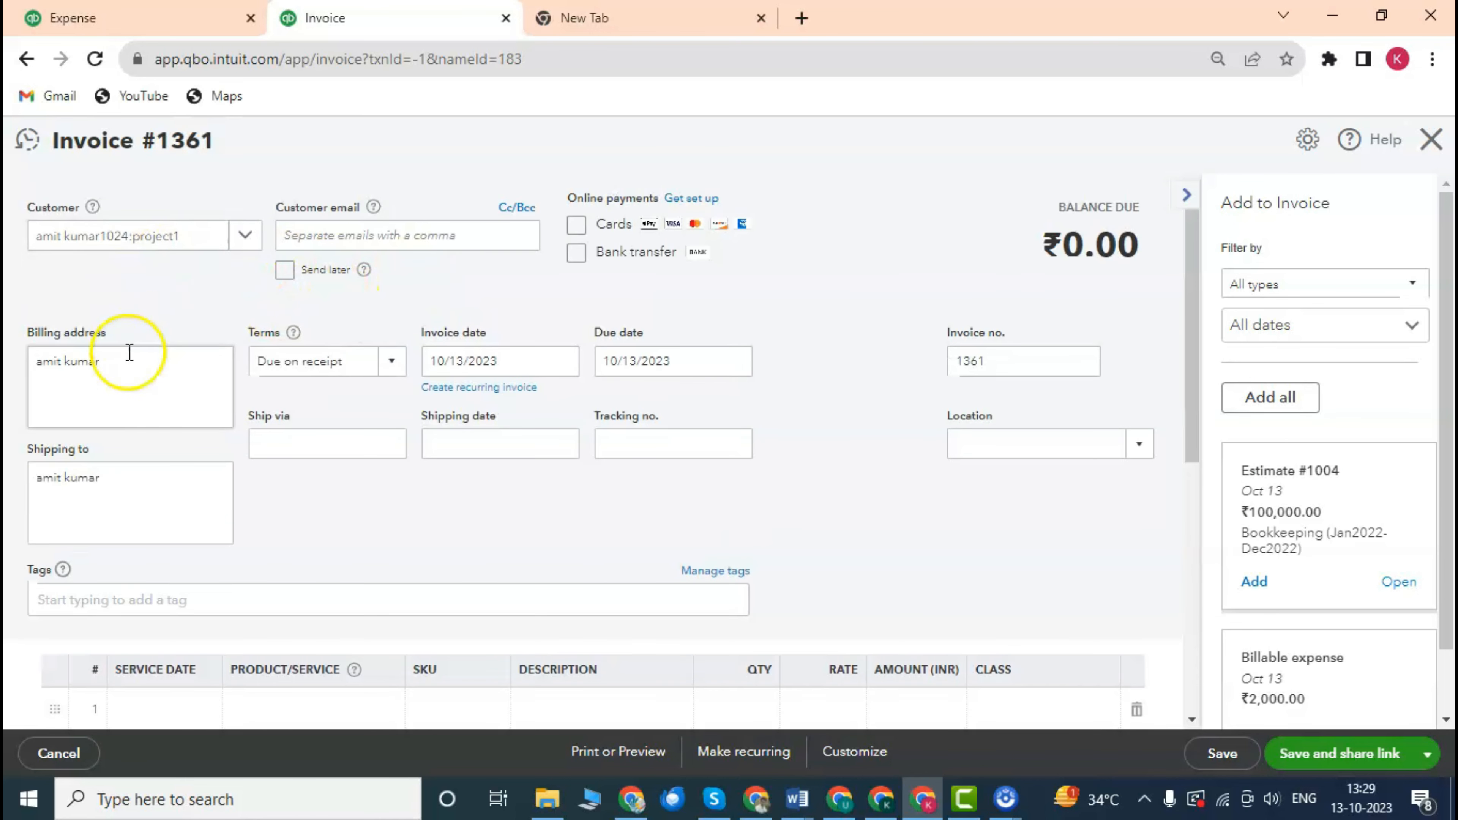
pyautogui.scroll(-2, 166, 351)
pyautogui.scroll(2, 190, 338)
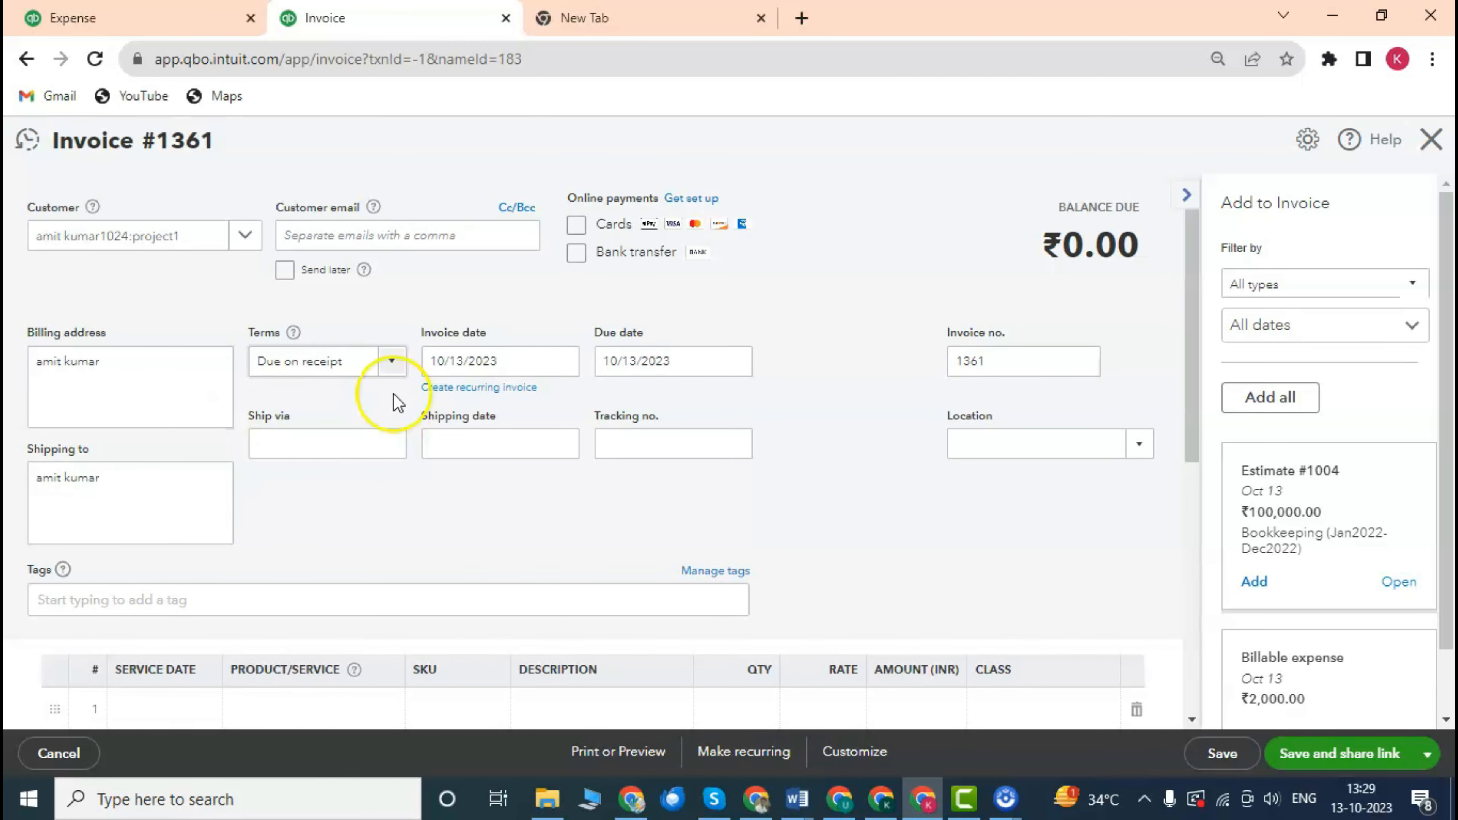
# Leave the customer e-mail blank and bring up the payment Terms choices.
pyautogui.click(367, 242)
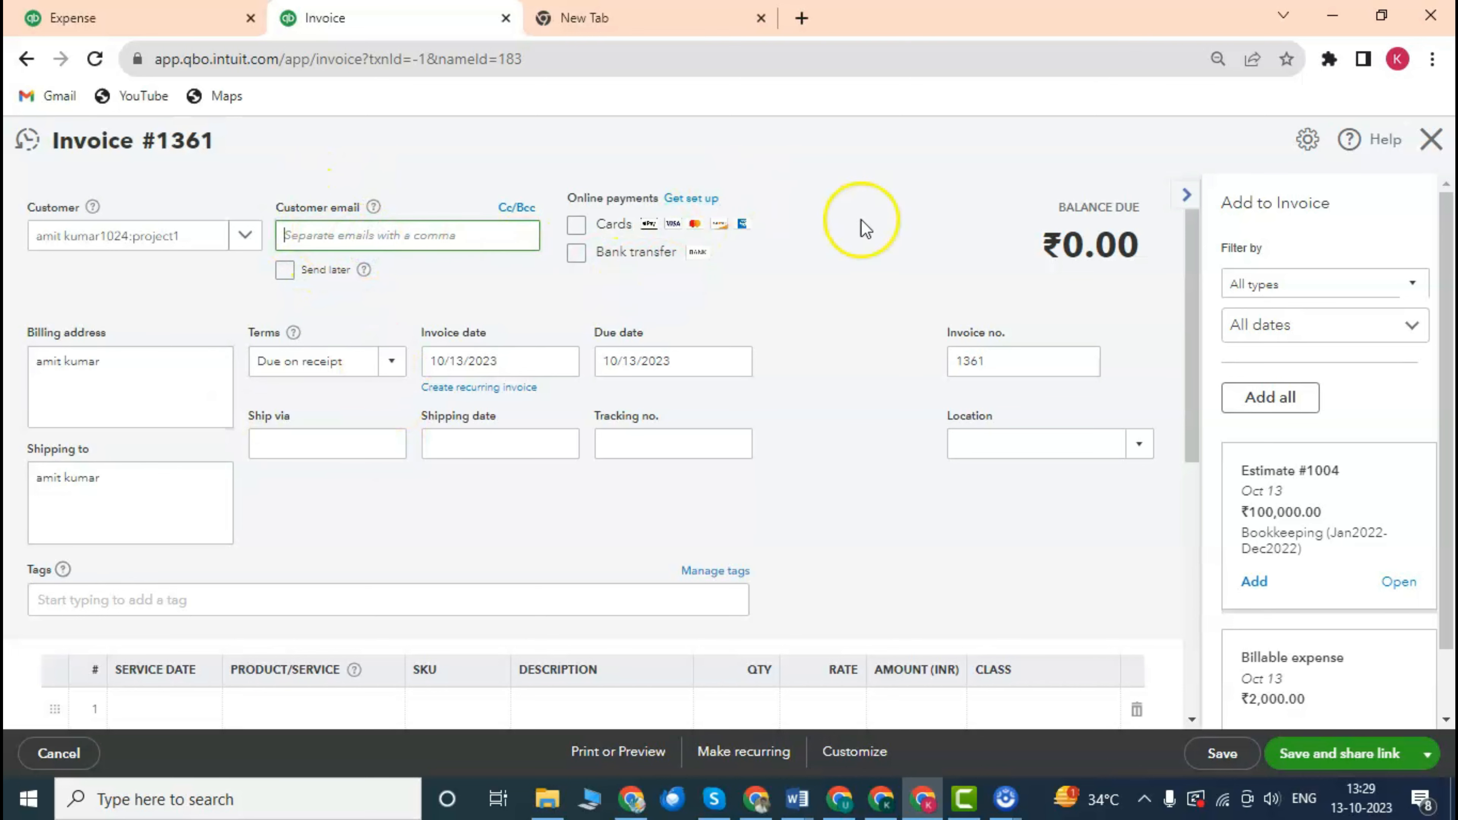
pyautogui.click(827, 284)
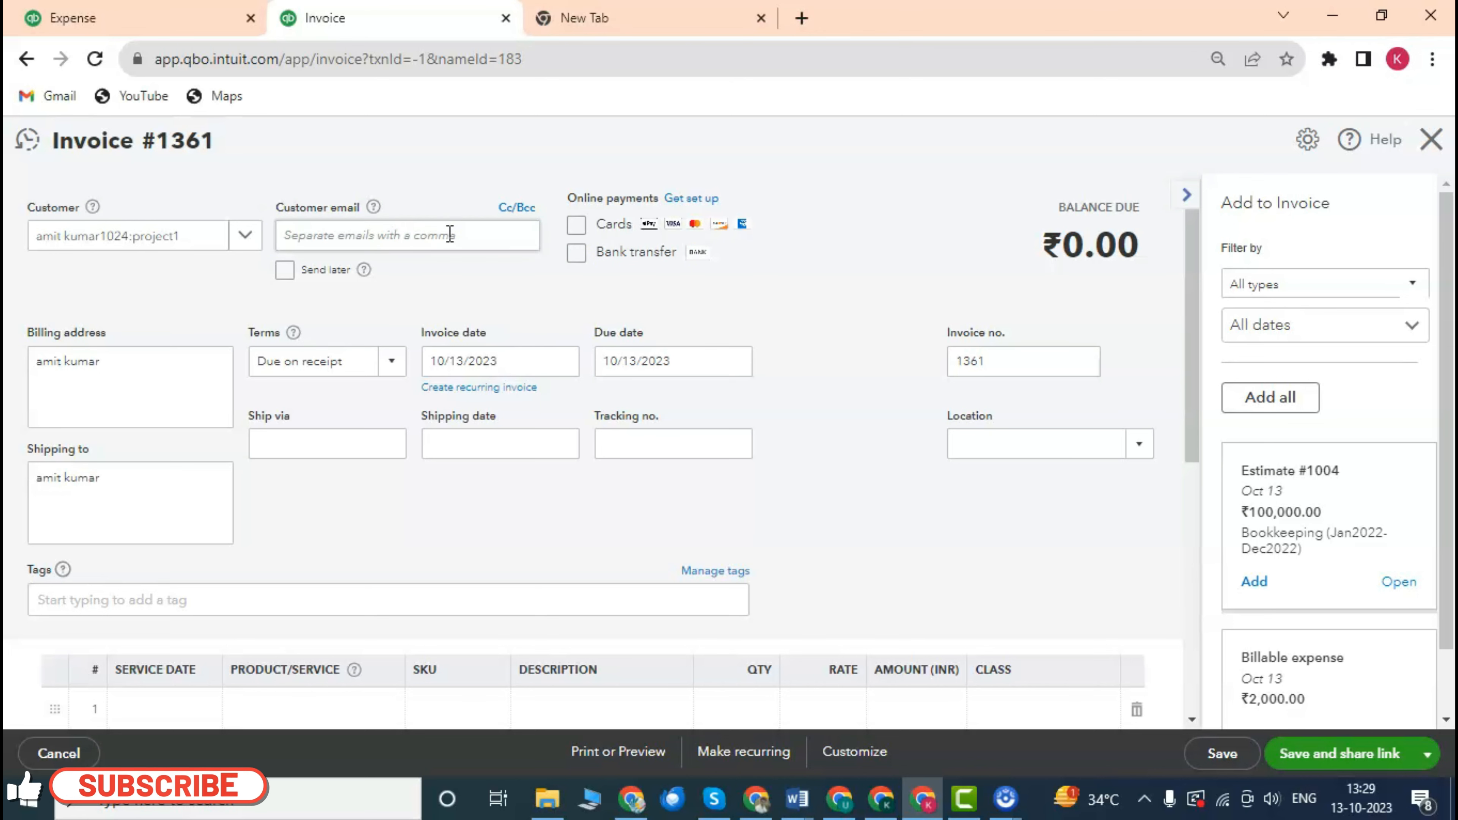
pyautogui.click(423, 239)
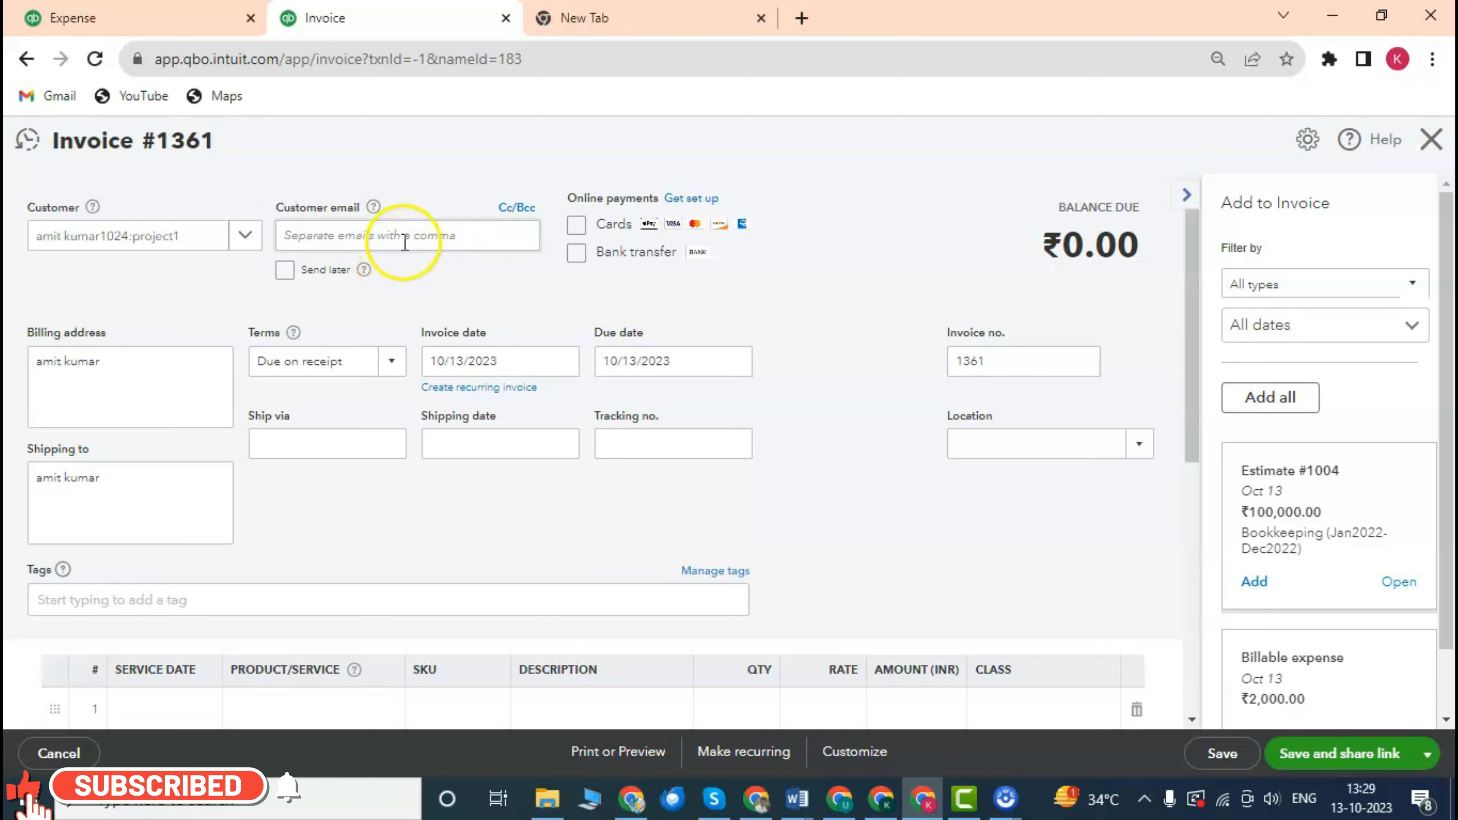
pyautogui.click(481, 299)
pyautogui.scroll(-2, 484, 294)
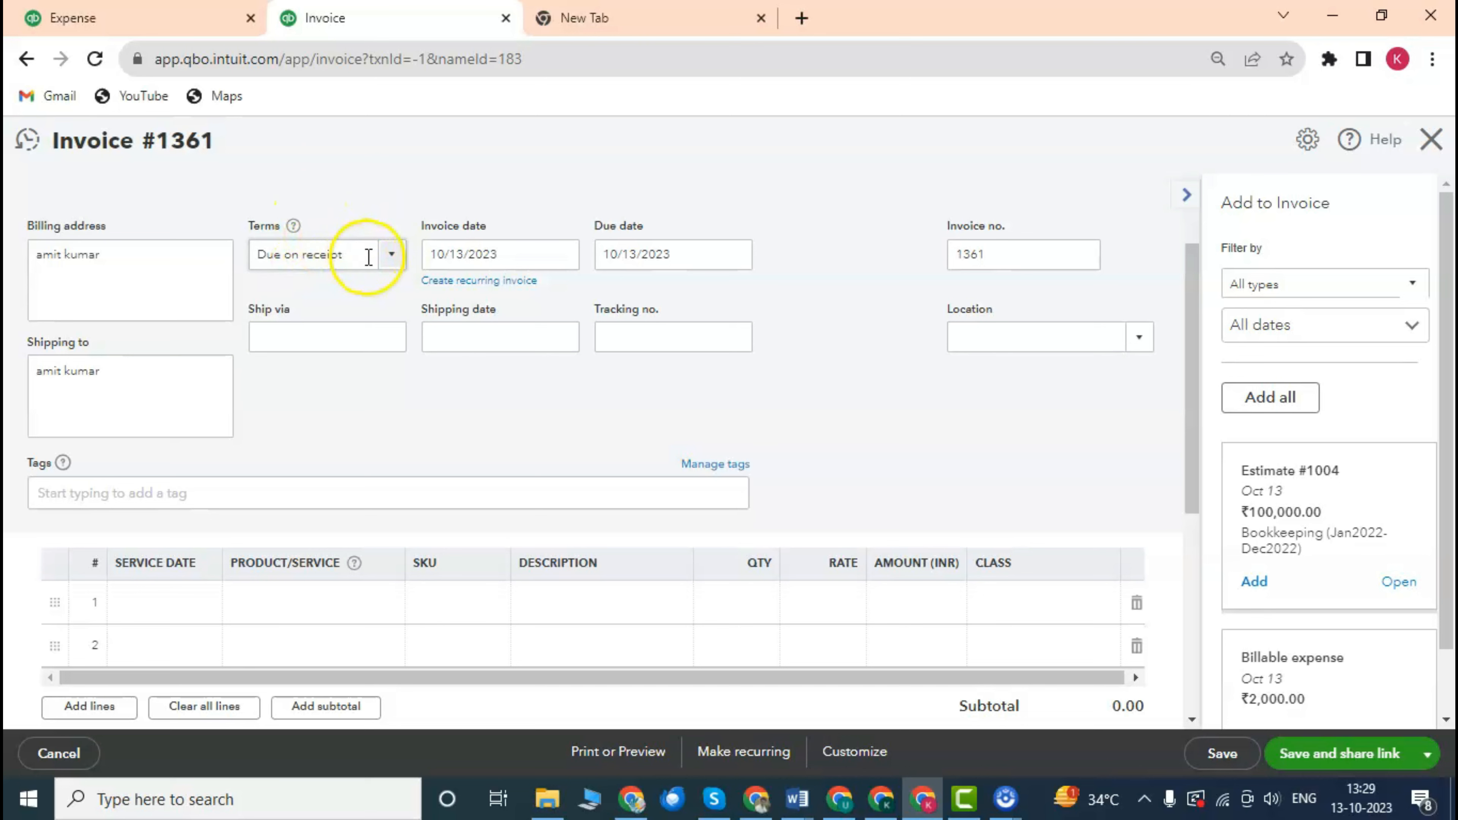
pyautogui.click(396, 264)
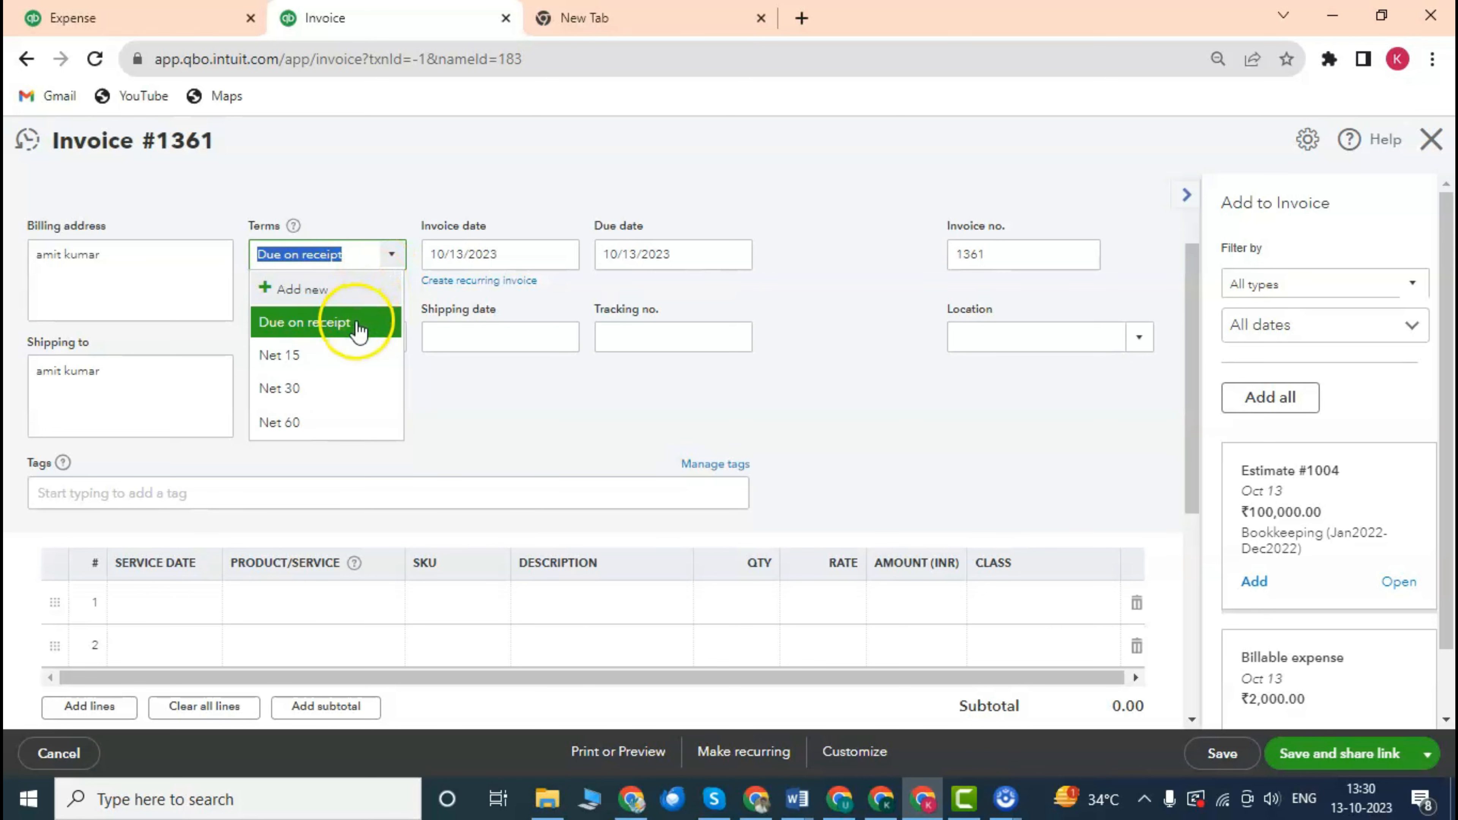
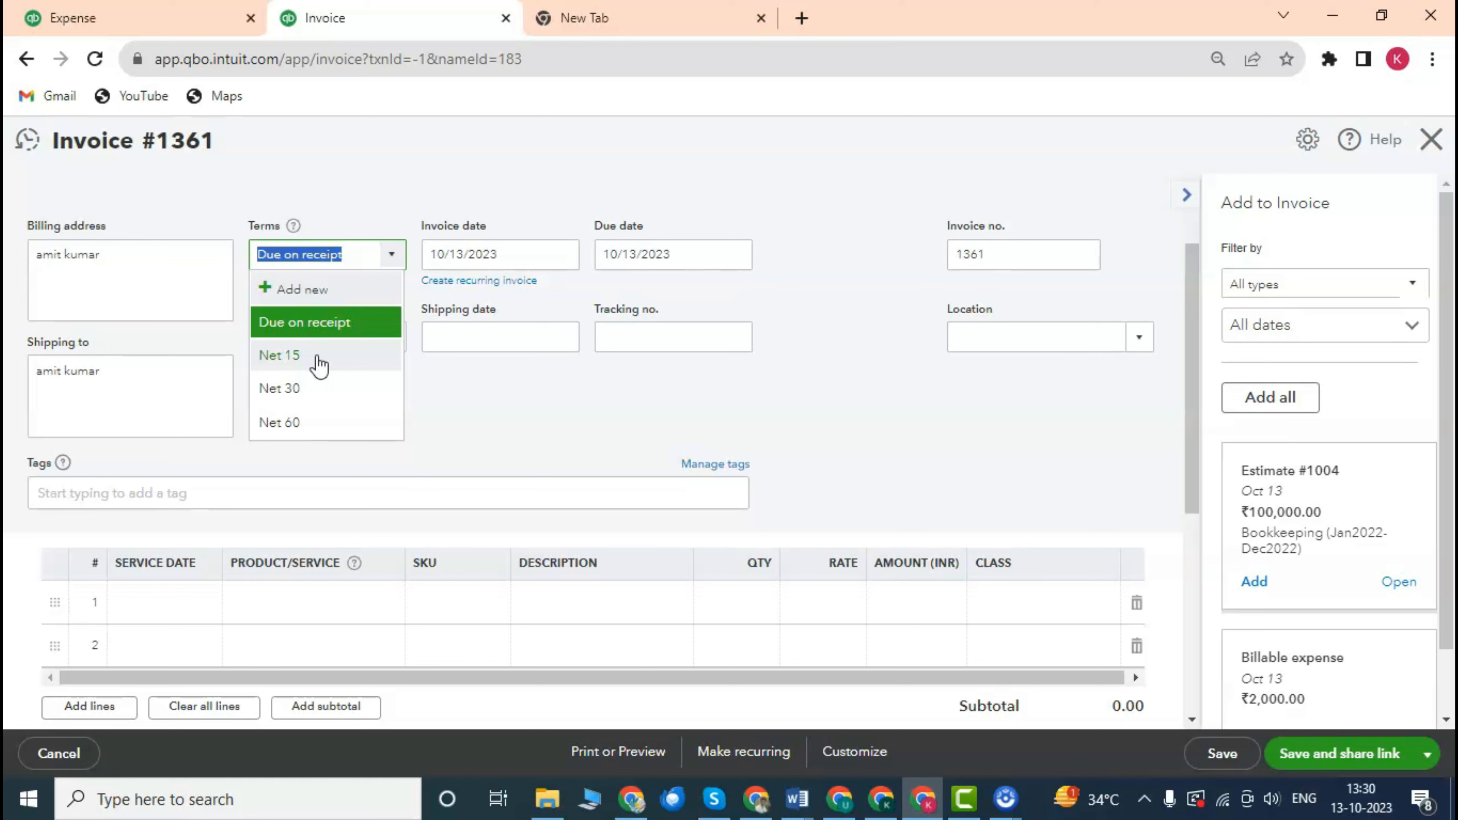
# Check the 10/13/2023 invoice date and the due date, leaving terms at Due on receipt for now.
pyautogui.click(477, 409)
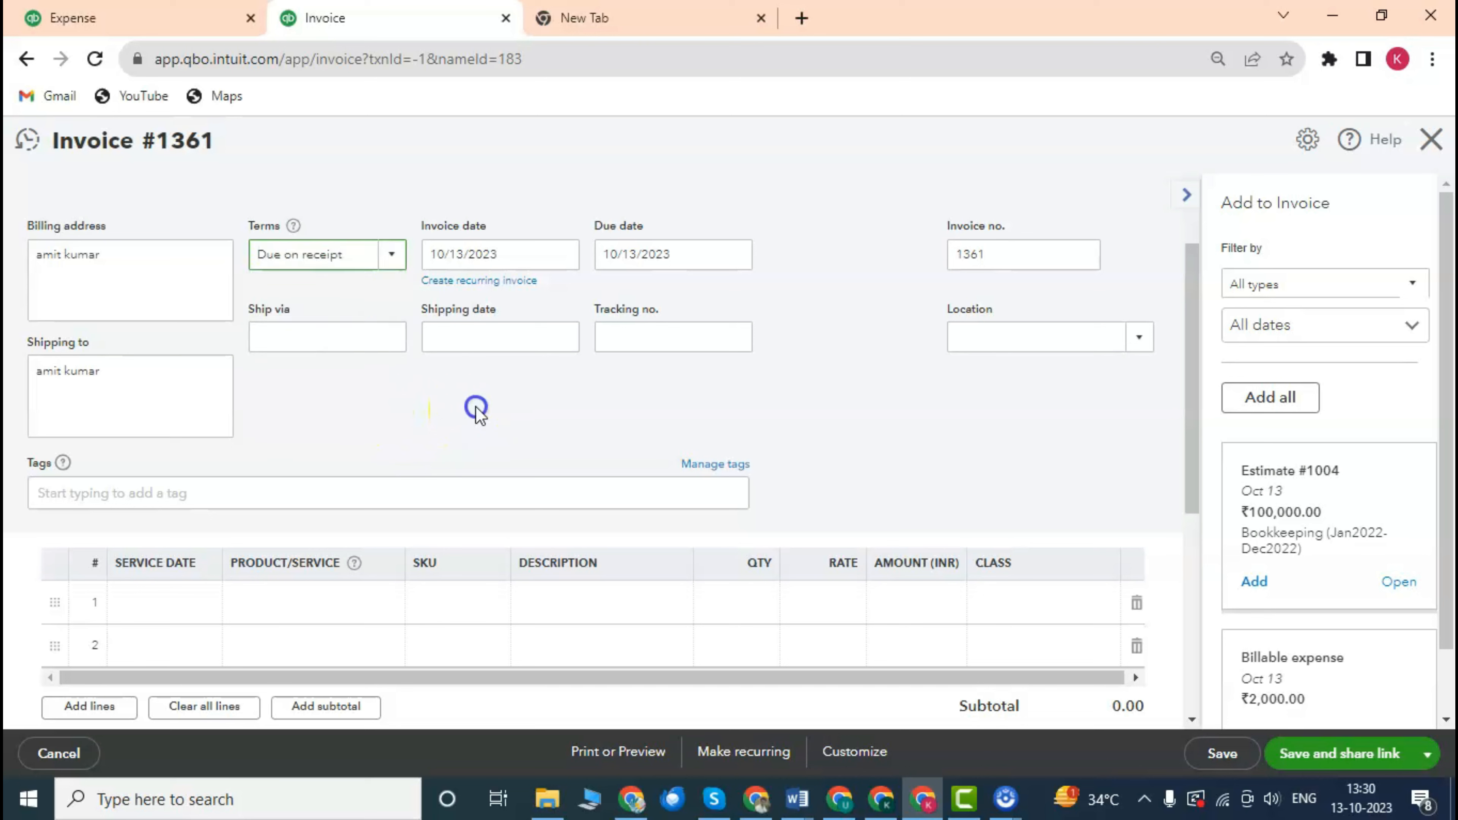
pyautogui.click(401, 257)
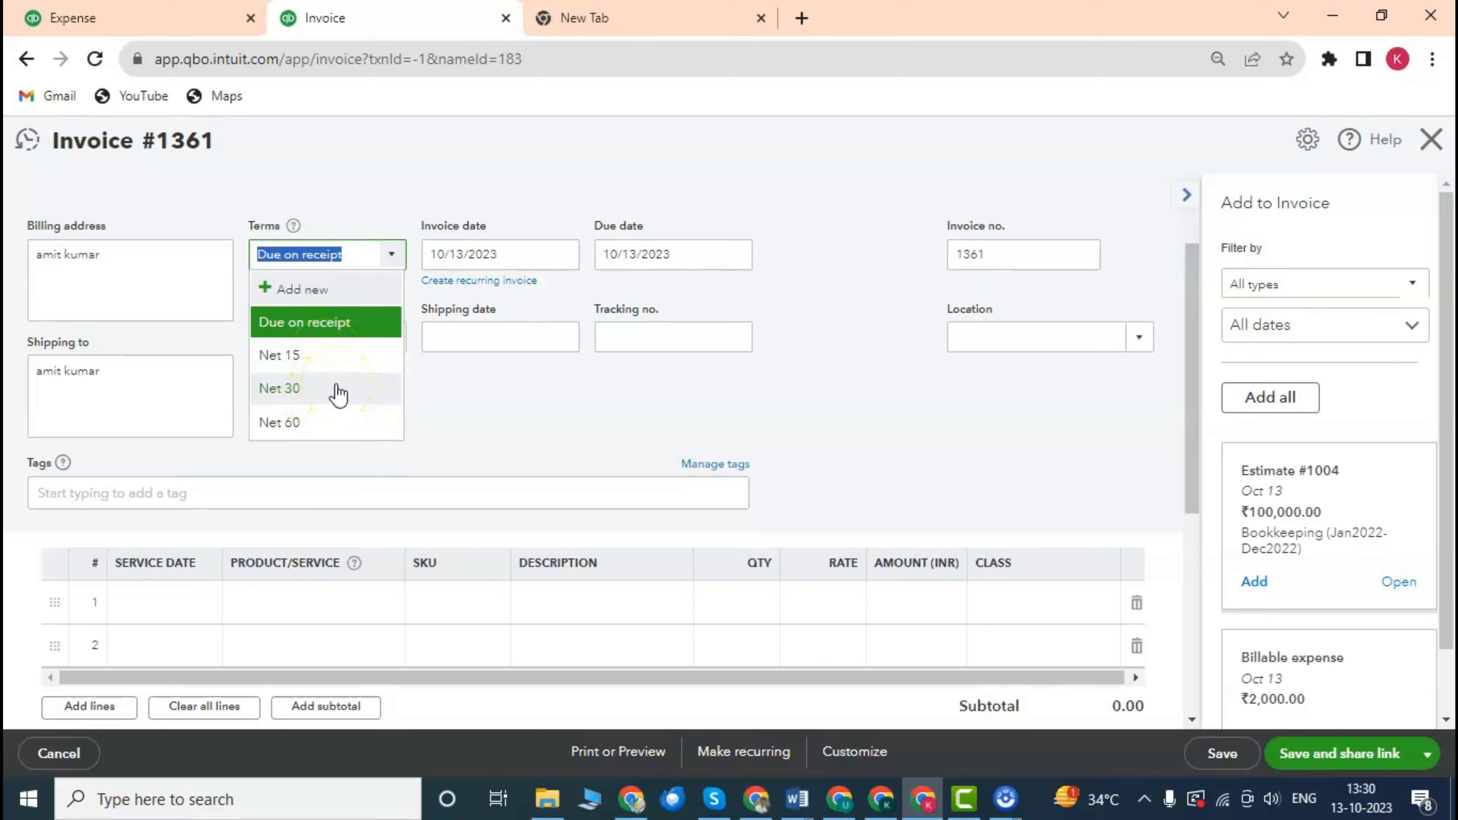
pyautogui.click(493, 415)
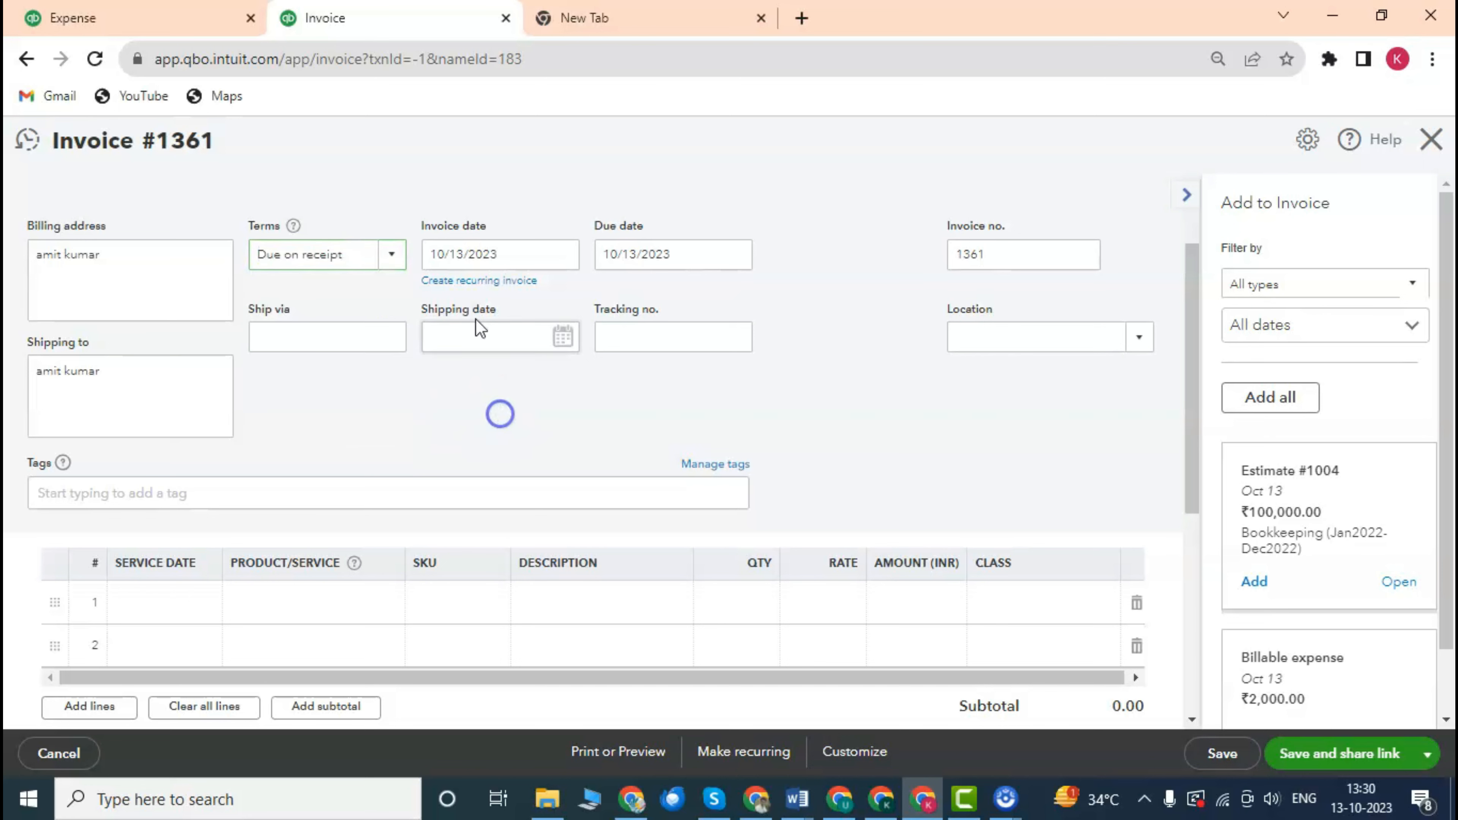
pyautogui.click(514, 255)
pyautogui.scroll(-2, 488, 316)
pyautogui.scroll(4, 487, 316)
pyautogui.scroll(-2, 520, 342)
pyautogui.scroll(2, 521, 342)
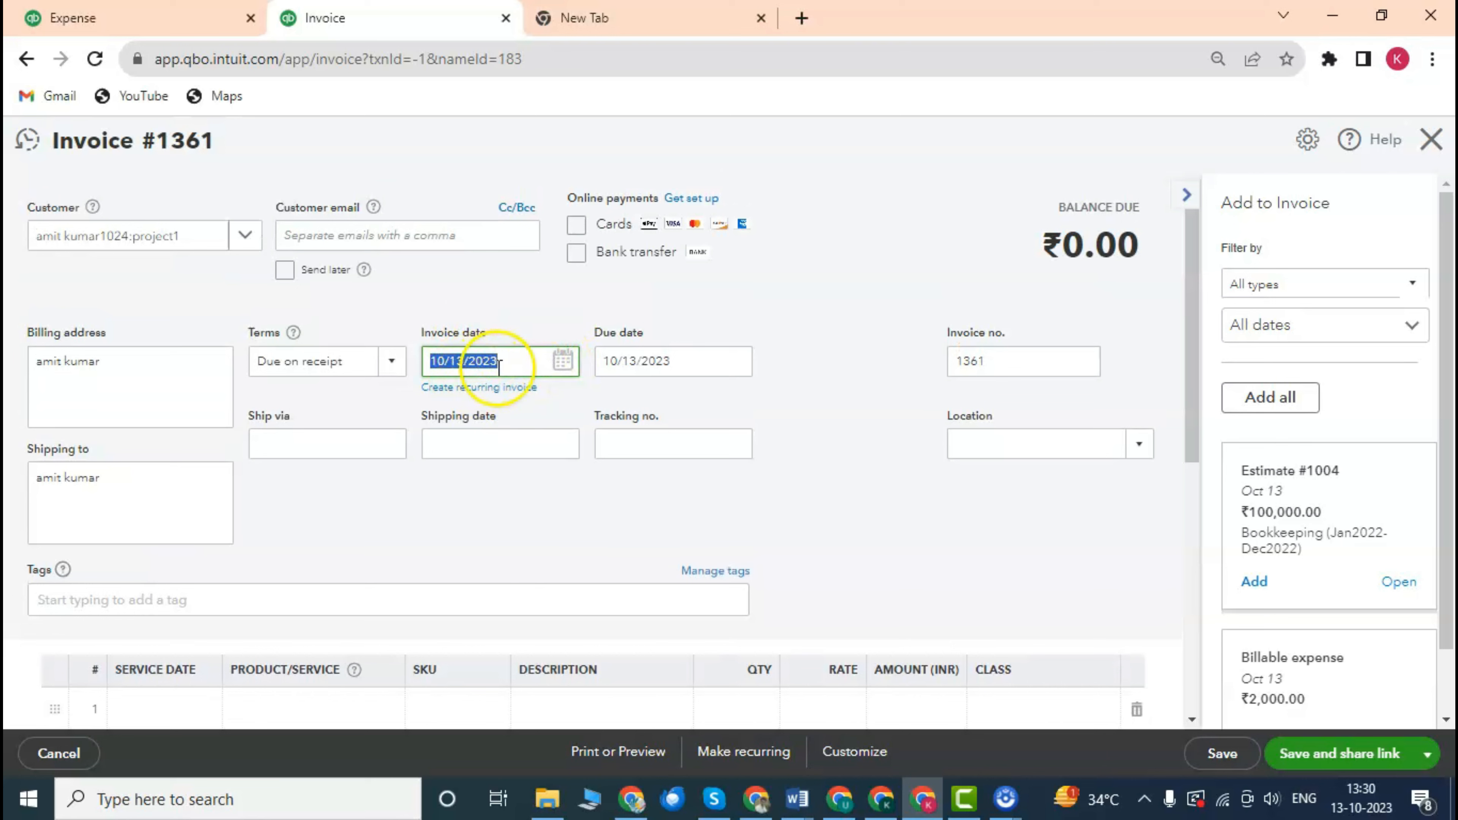
pyautogui.click(564, 369)
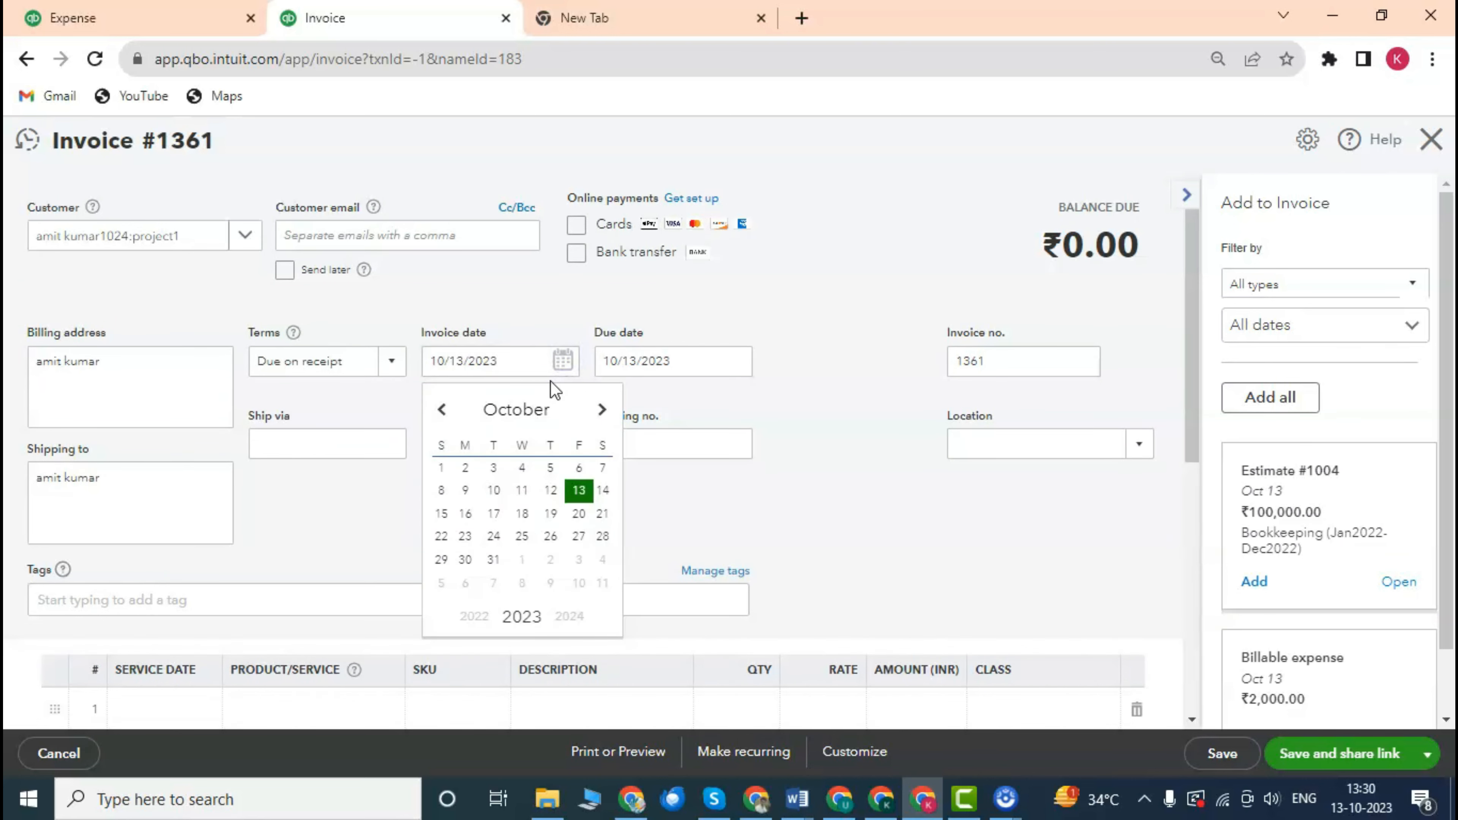
pyautogui.click(824, 386)
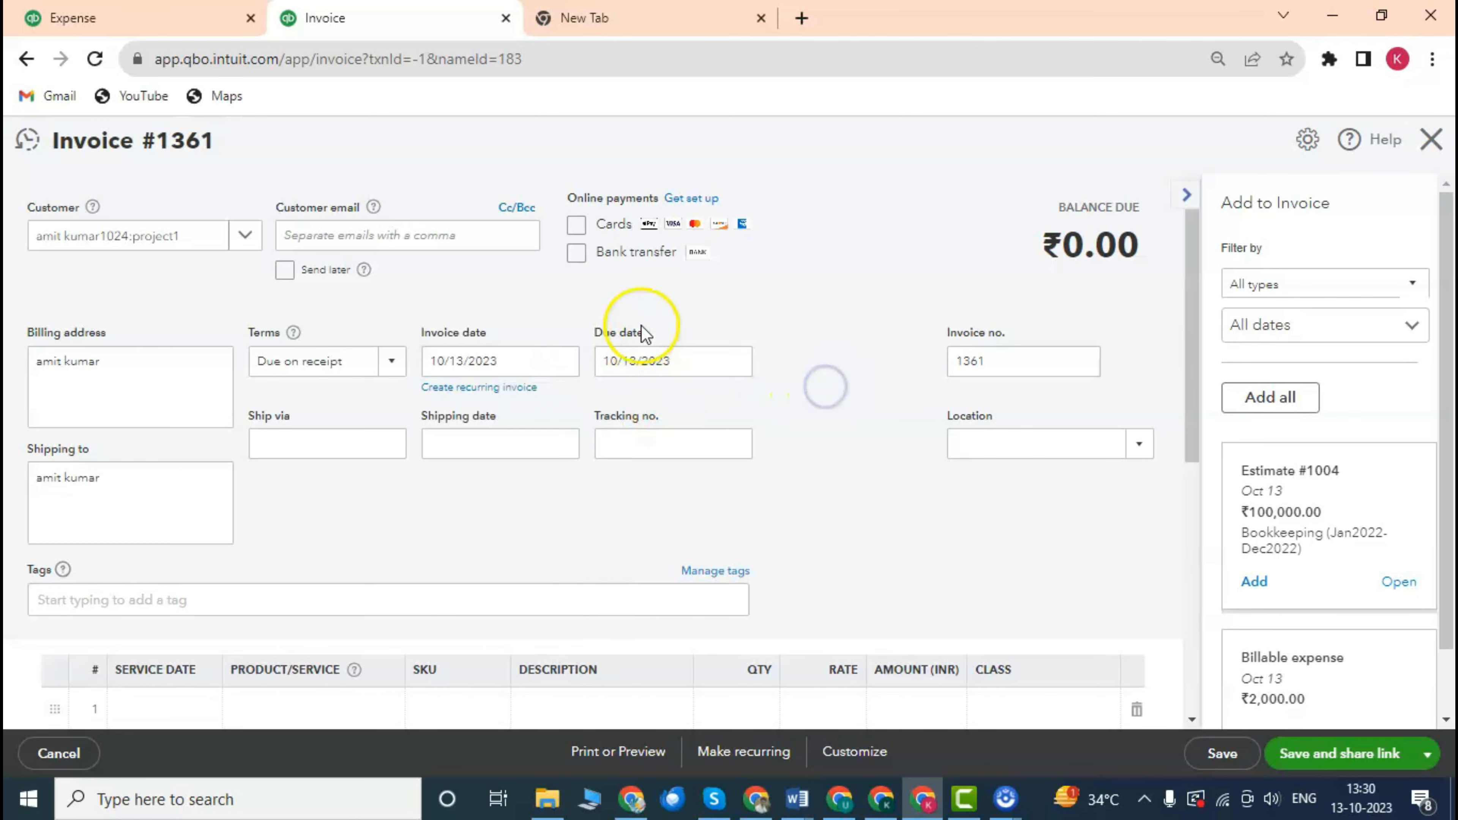
pyautogui.scroll(-2, 641, 325)
pyautogui.click(664, 253)
pyautogui.scroll(2, 678, 284)
pyautogui.scroll(-2, 678, 283)
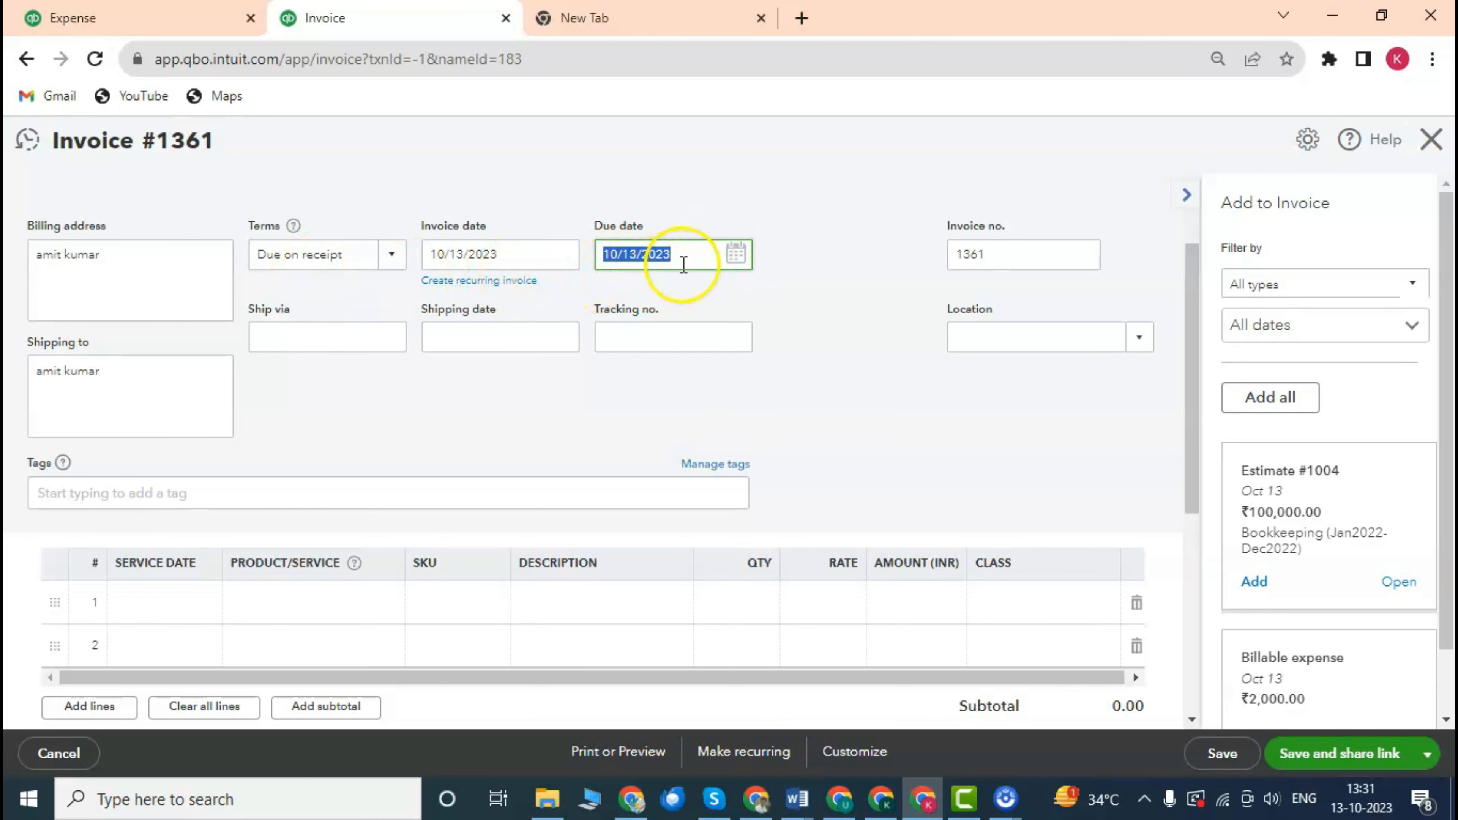
# Set the payment terms to Net 15, moving the due date to 10/28/2023.
pyautogui.click(394, 256)
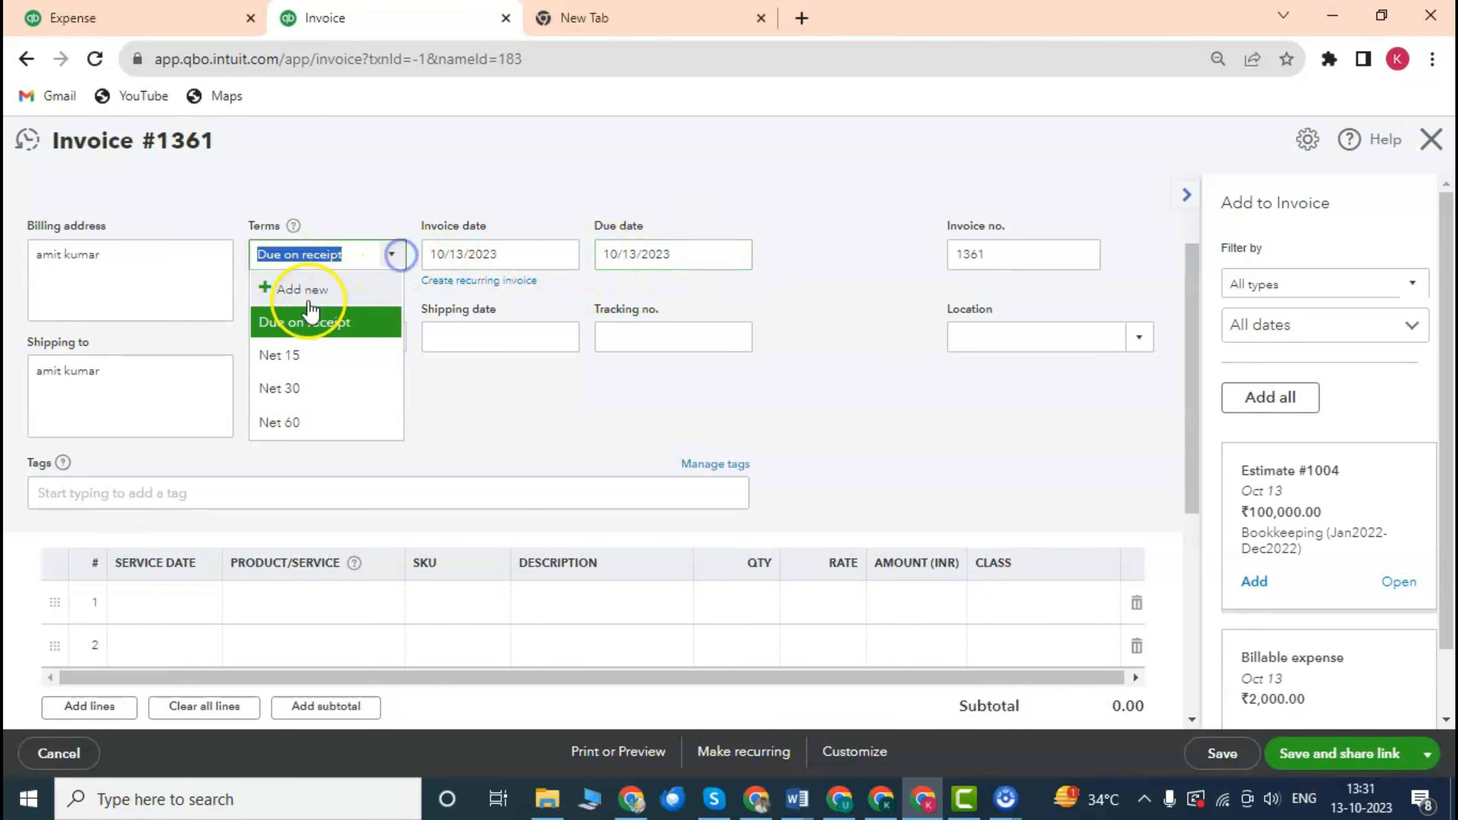
pyautogui.click(312, 365)
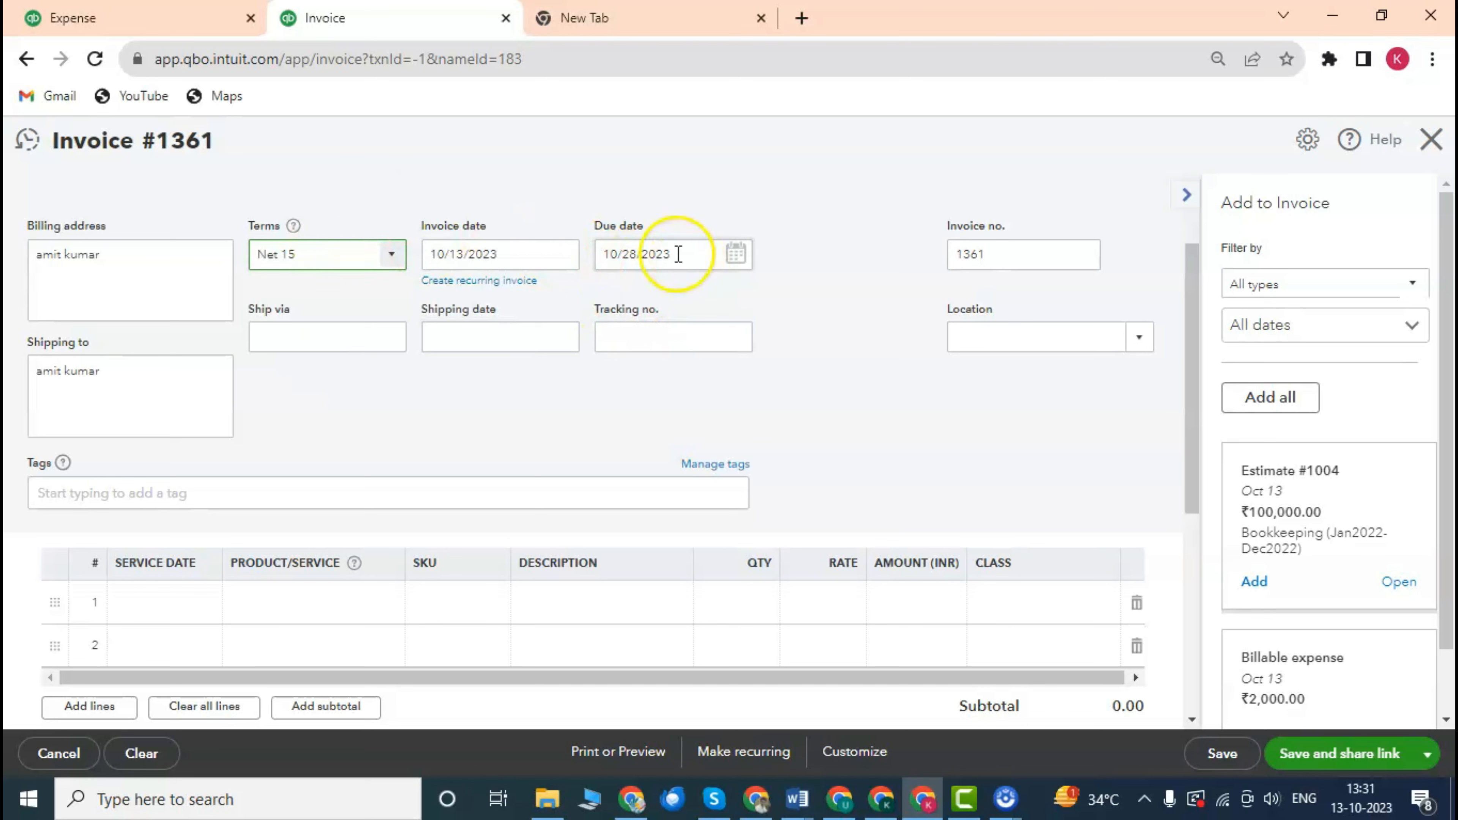
pyautogui.click(792, 258)
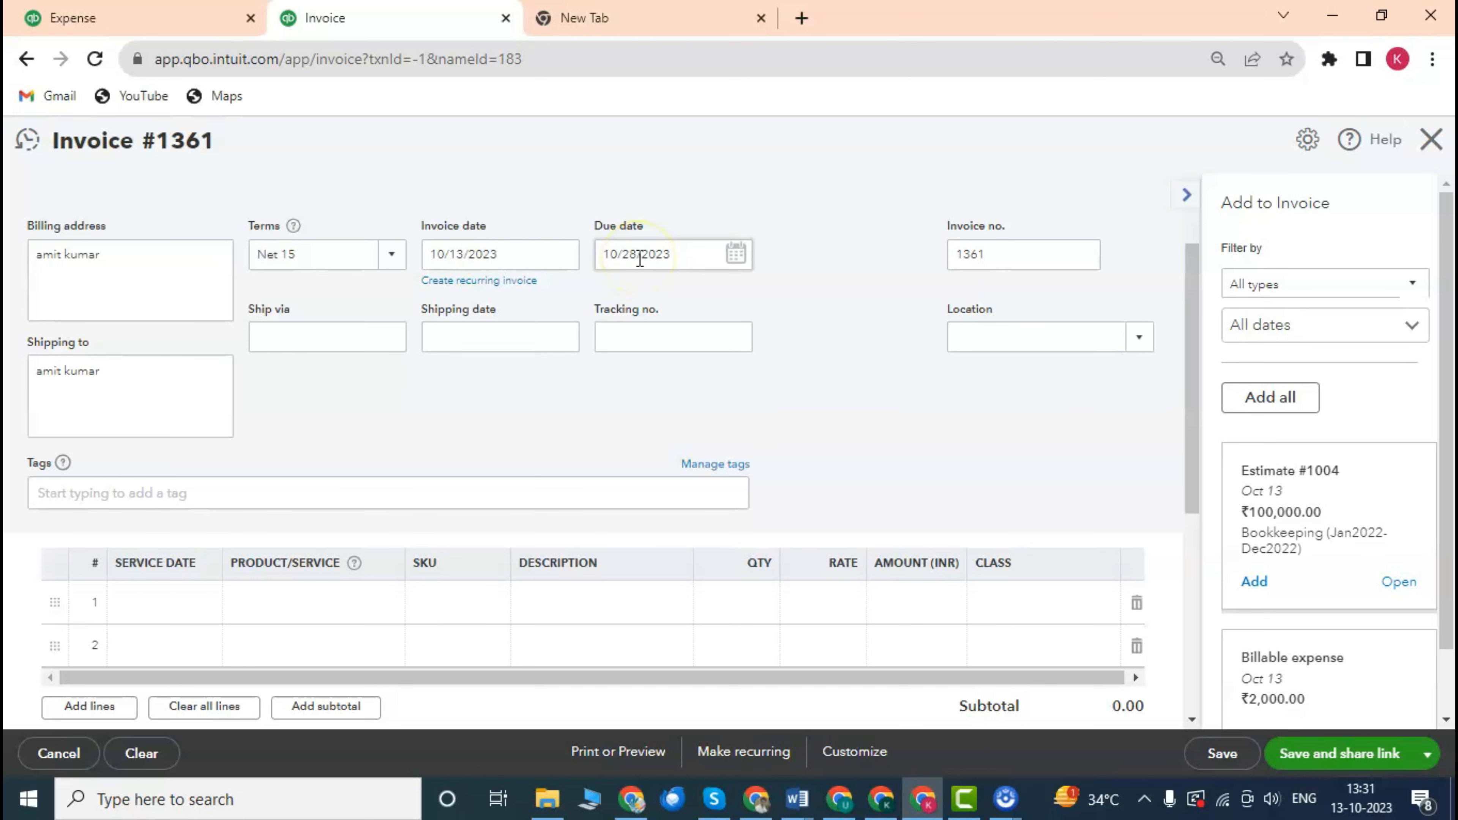
pyautogui.click(734, 253)
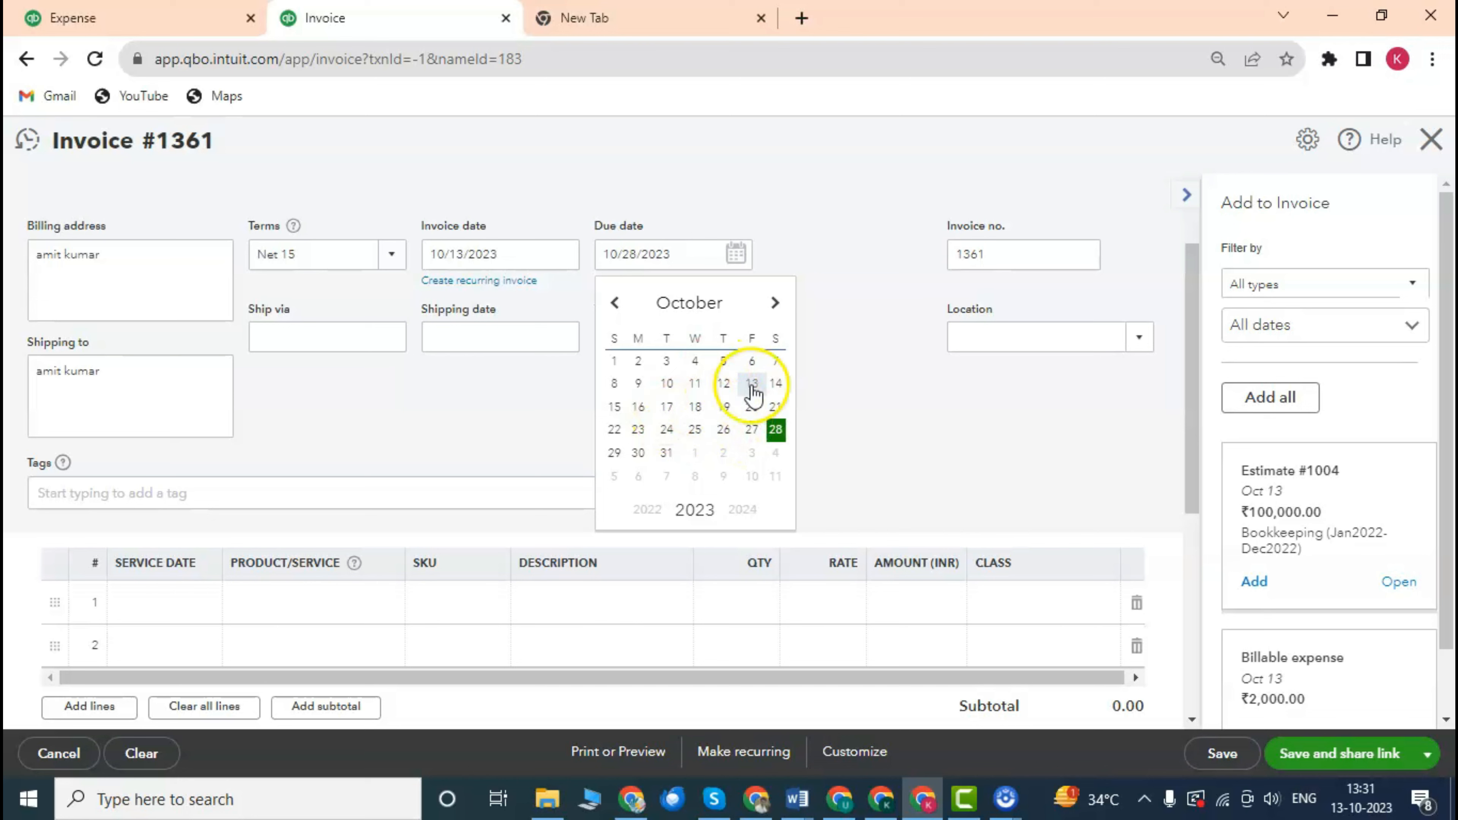
pyautogui.click(852, 330)
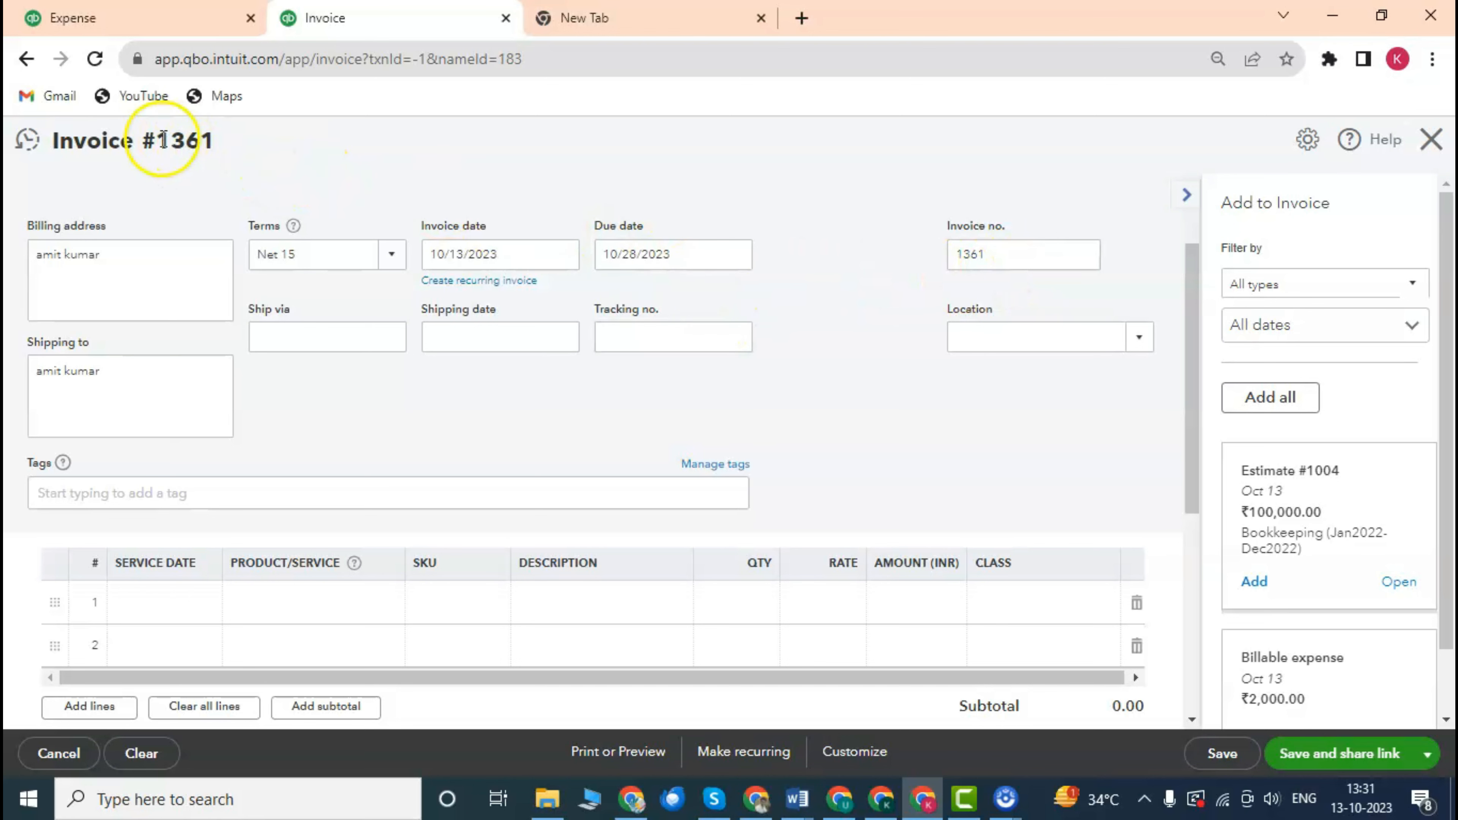
pyautogui.moveTo(74, 140); pyautogui.dragTo(340, 169)
pyautogui.moveTo(995, 260); pyautogui.dragTo(929, 254)
pyautogui.click(819, 223)
pyautogui.scroll(-3, 847, 348)
pyautogui.scroll(3, 848, 345)
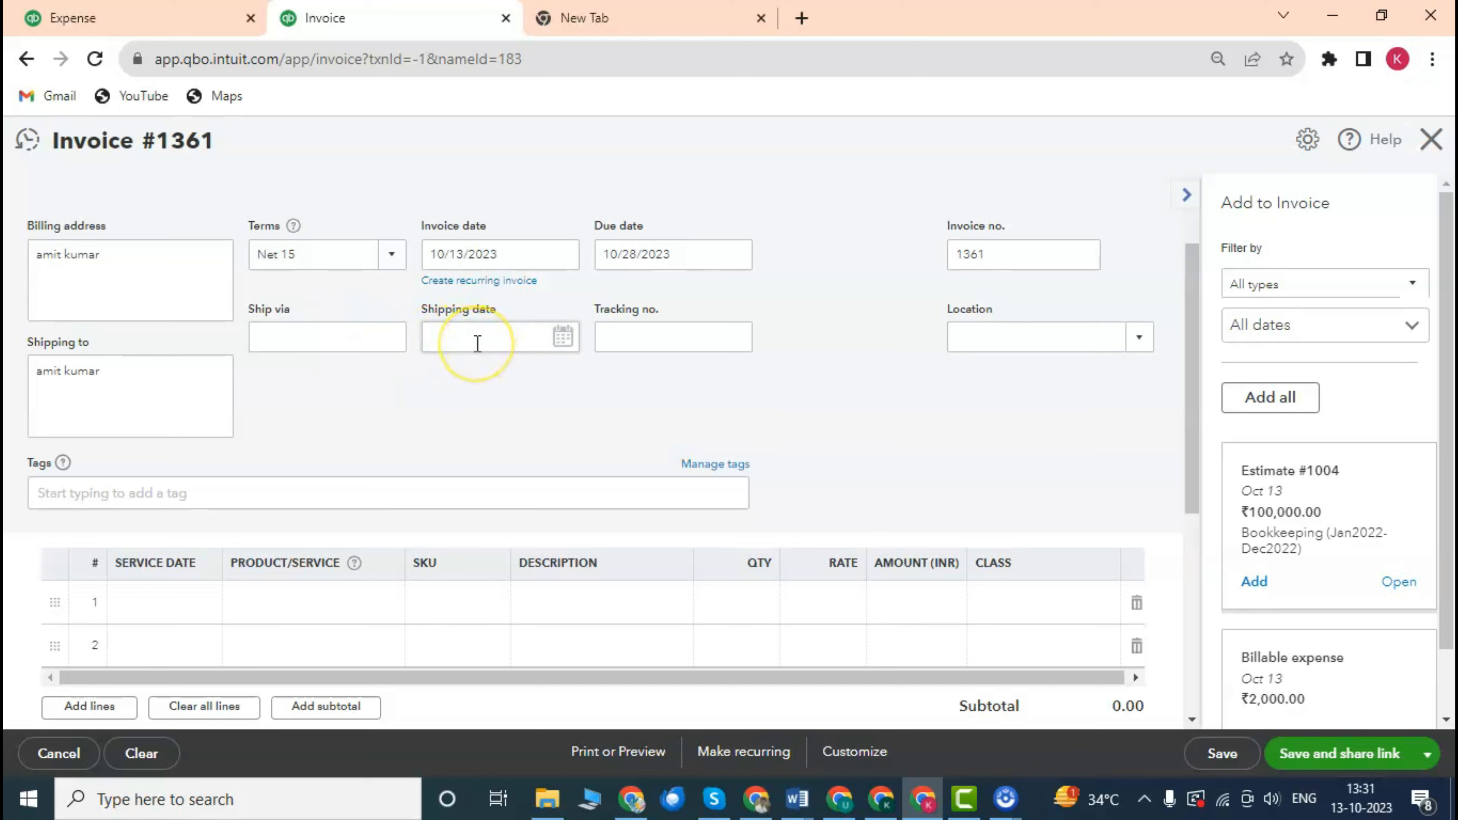
pyautogui.click(344, 341)
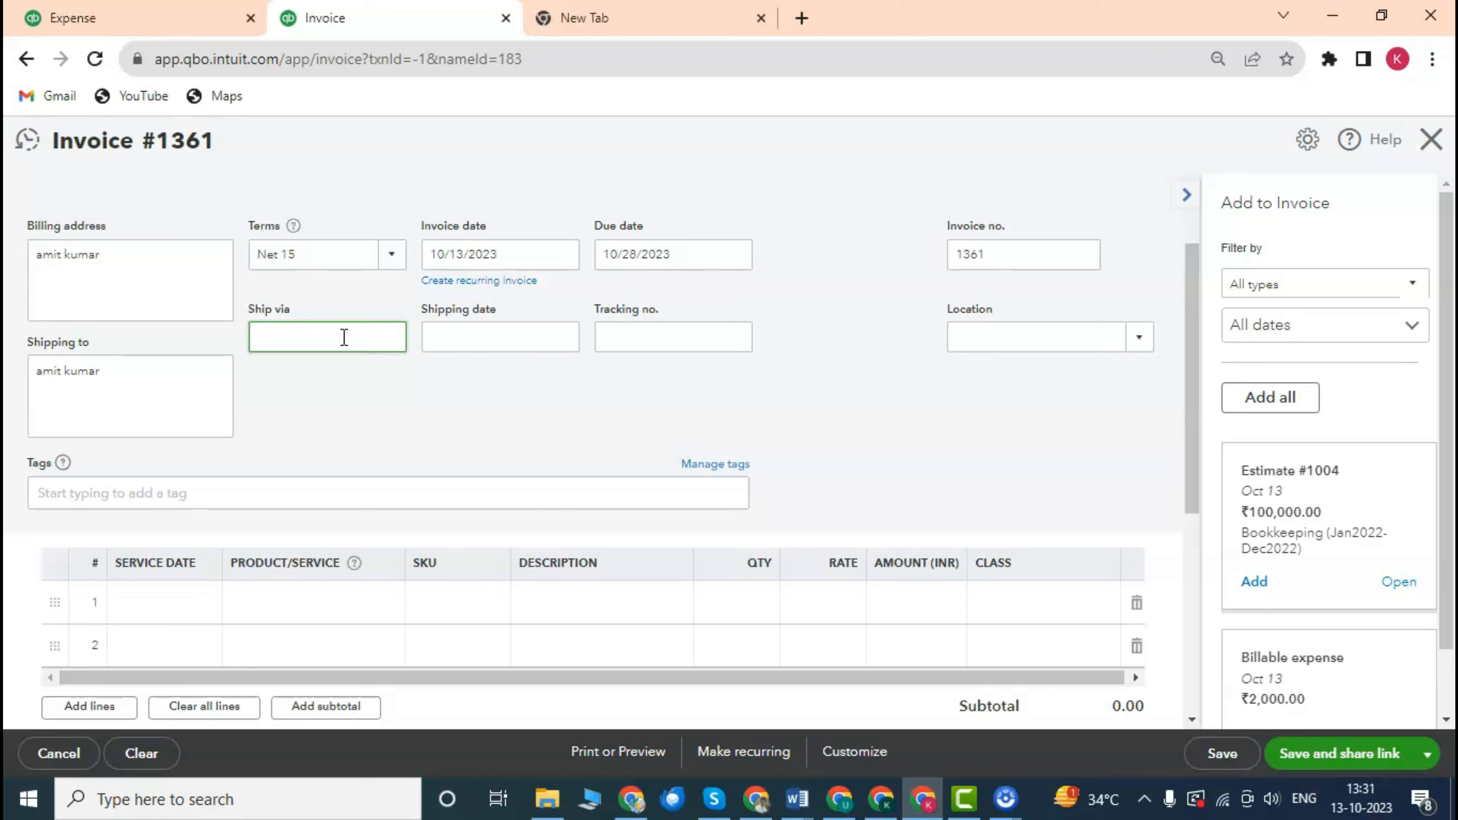
pyautogui.click(488, 340)
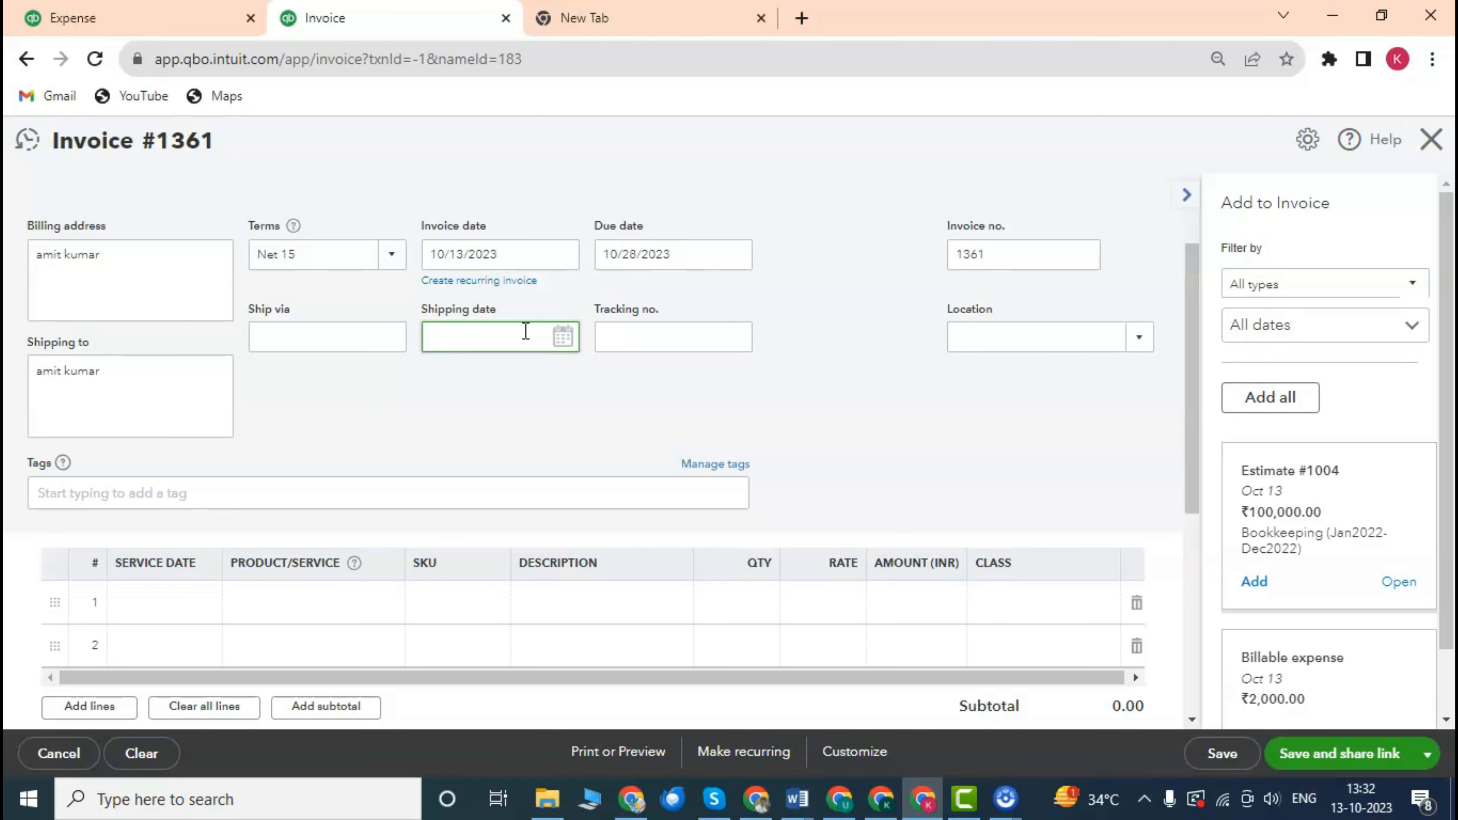
pyautogui.click(685, 343)
pyautogui.scroll(-1, 682, 344)
pyautogui.scroll(1, 682, 343)
pyautogui.click(652, 319)
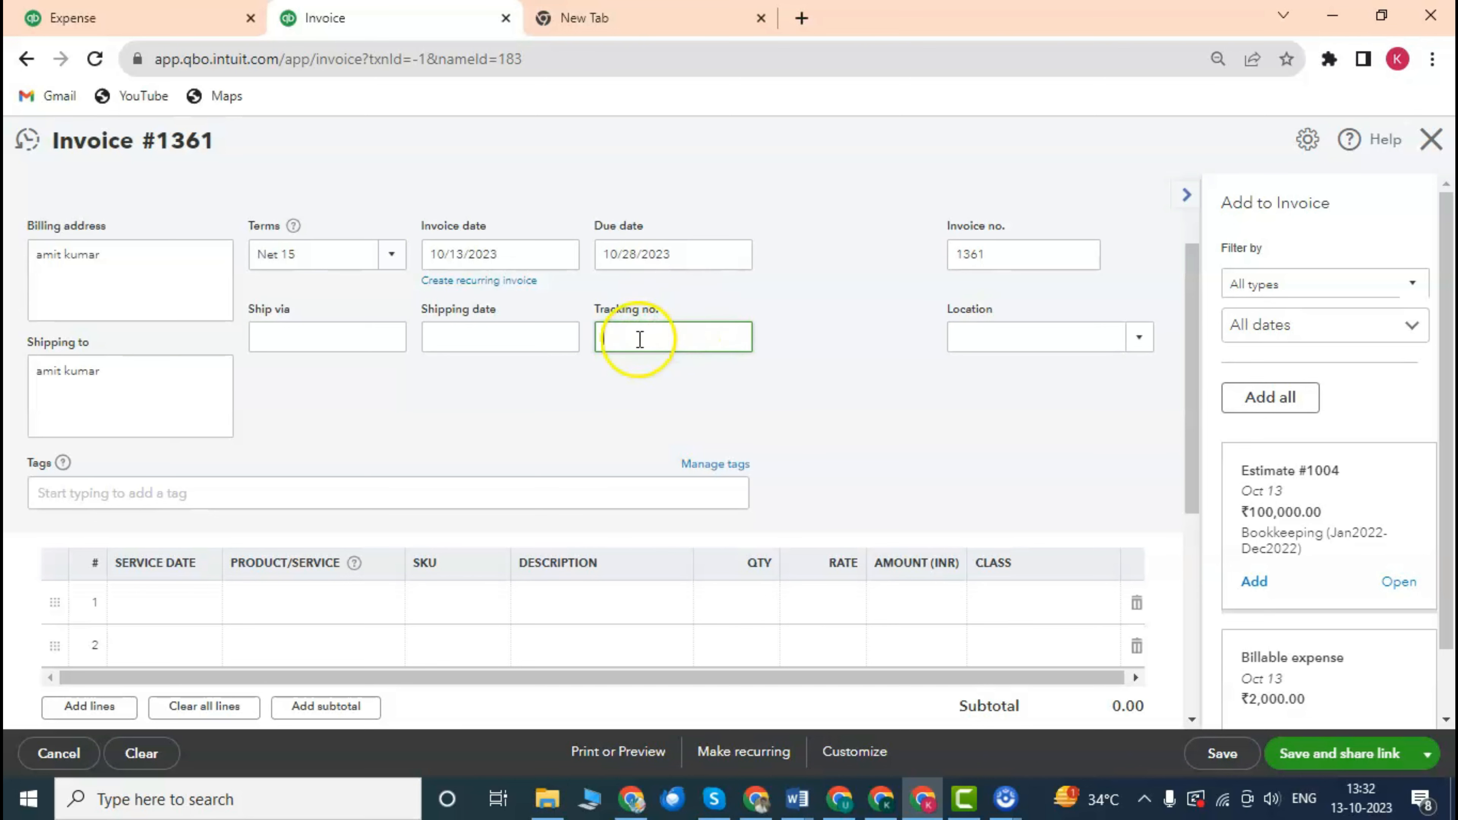
pyautogui.scroll(-1, 313, 367)
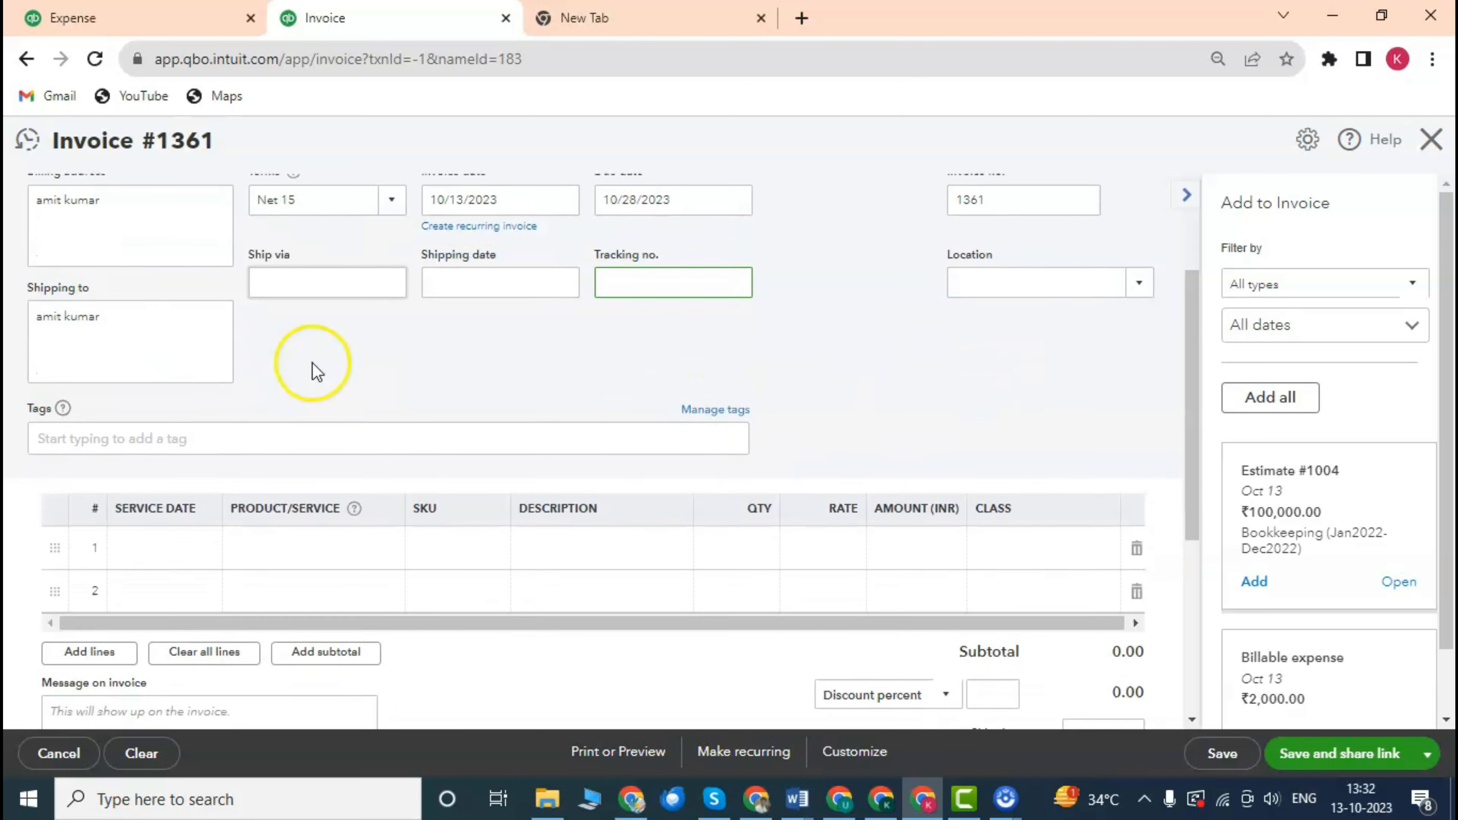
pyautogui.scroll(3, 905, 287)
pyautogui.click(1140, 444)
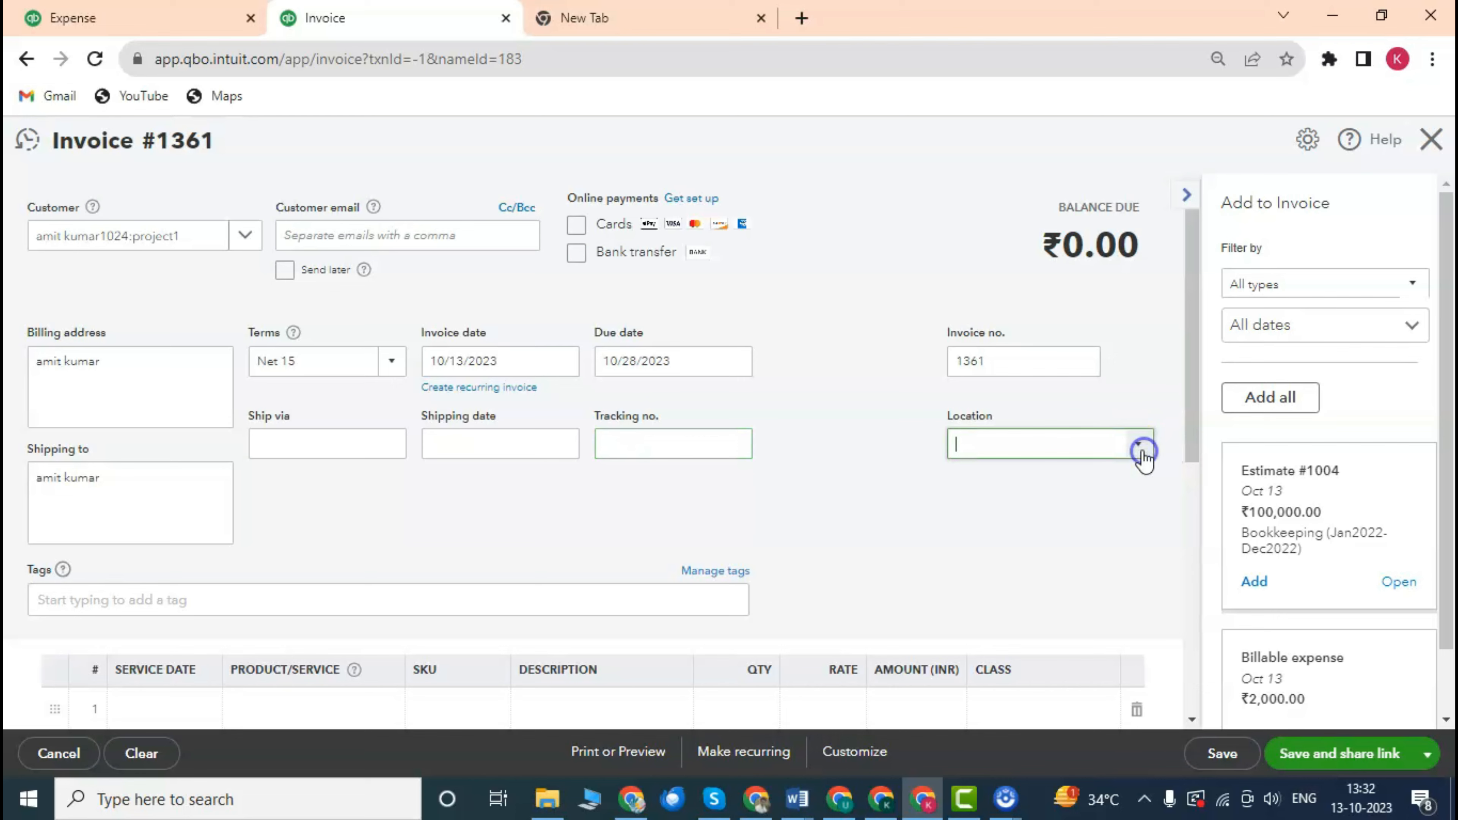
pyautogui.click(834, 434)
pyautogui.scroll(-2, 844, 428)
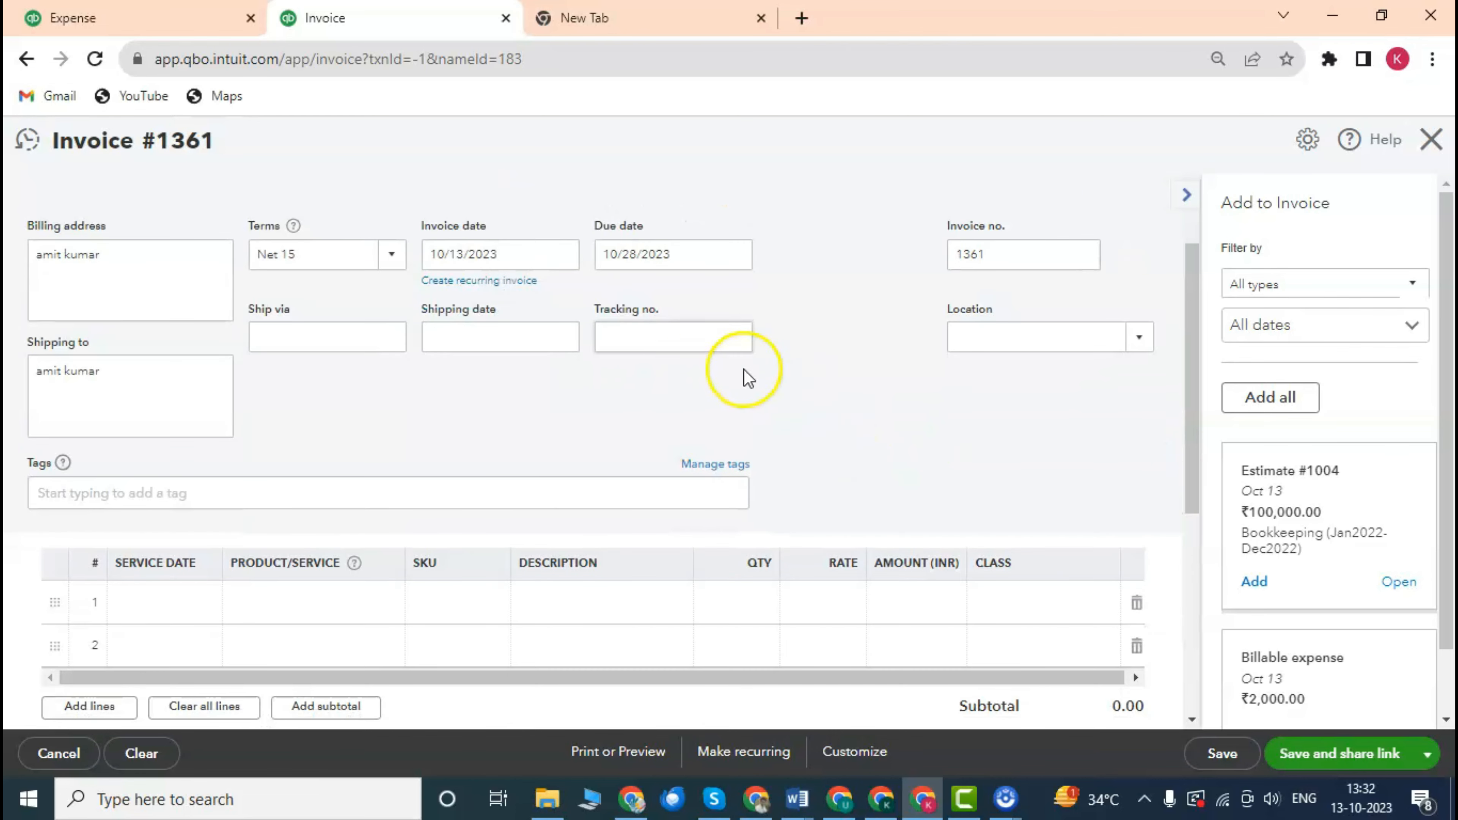
pyautogui.scroll(-2, 718, 382)
pyautogui.moveTo(160, 276); pyautogui.dragTo(33, 284)
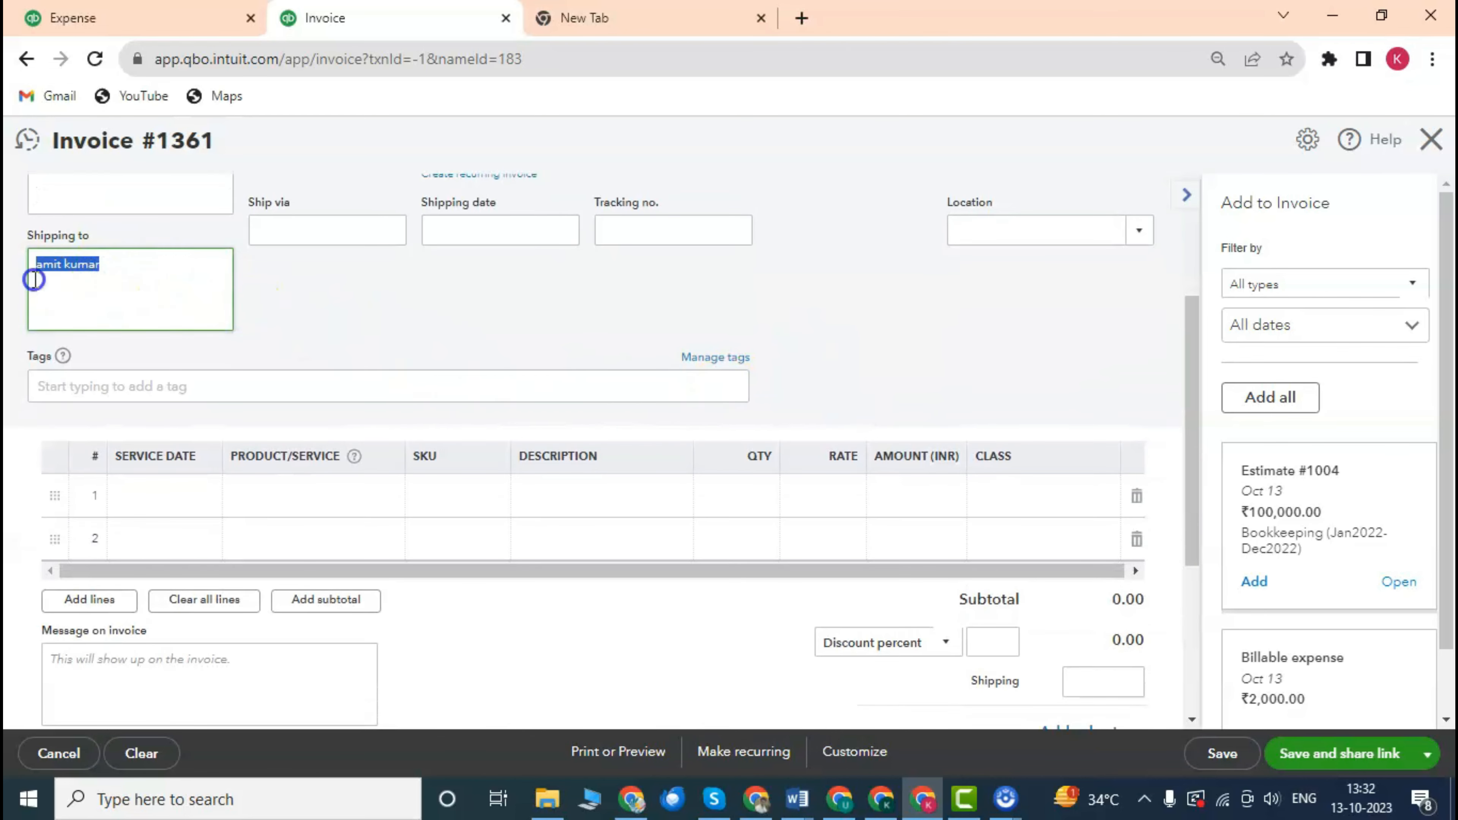
pyautogui.scroll(2, 185, 316)
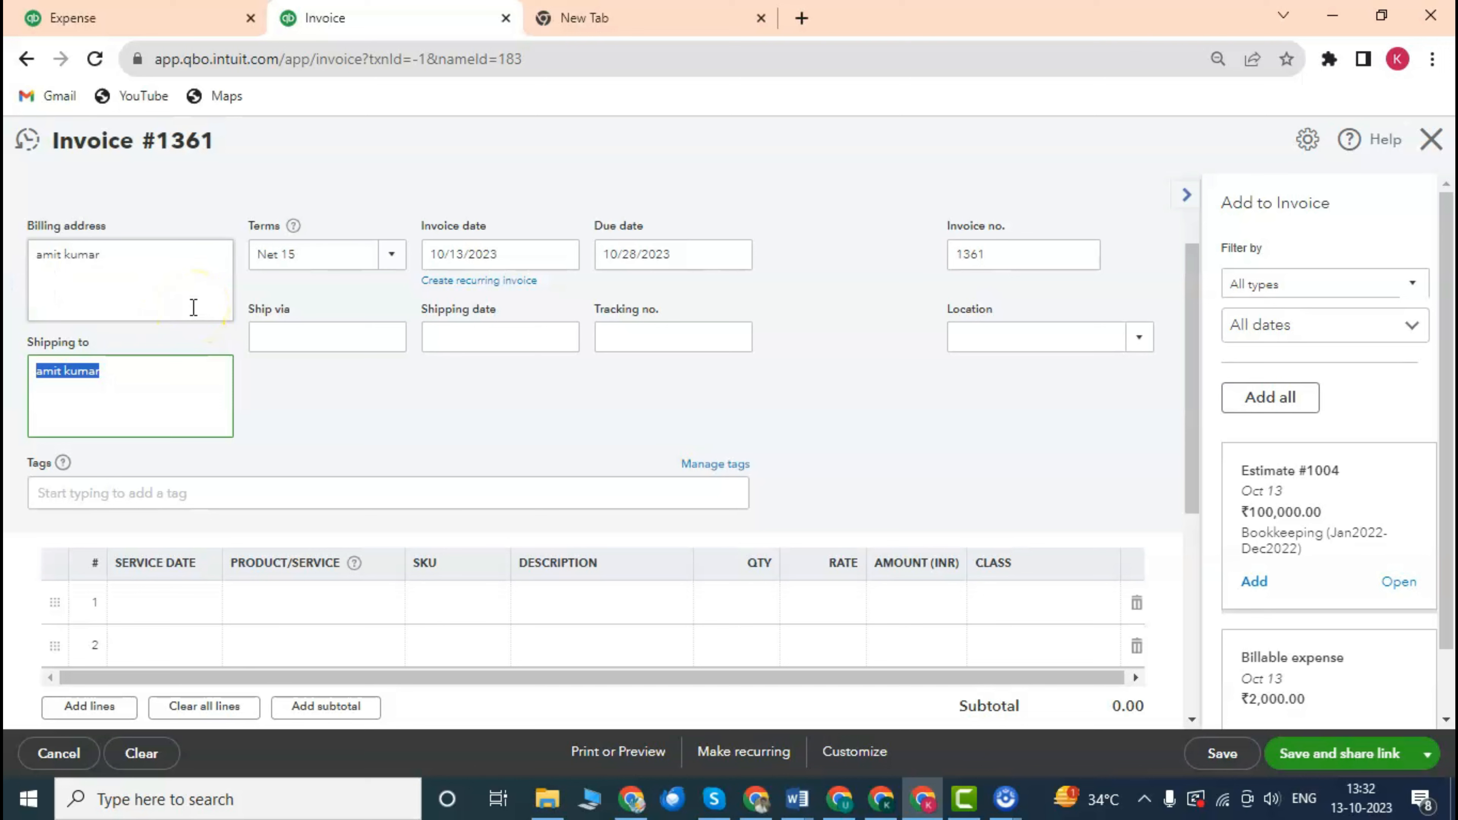
pyautogui.click(126, 381)
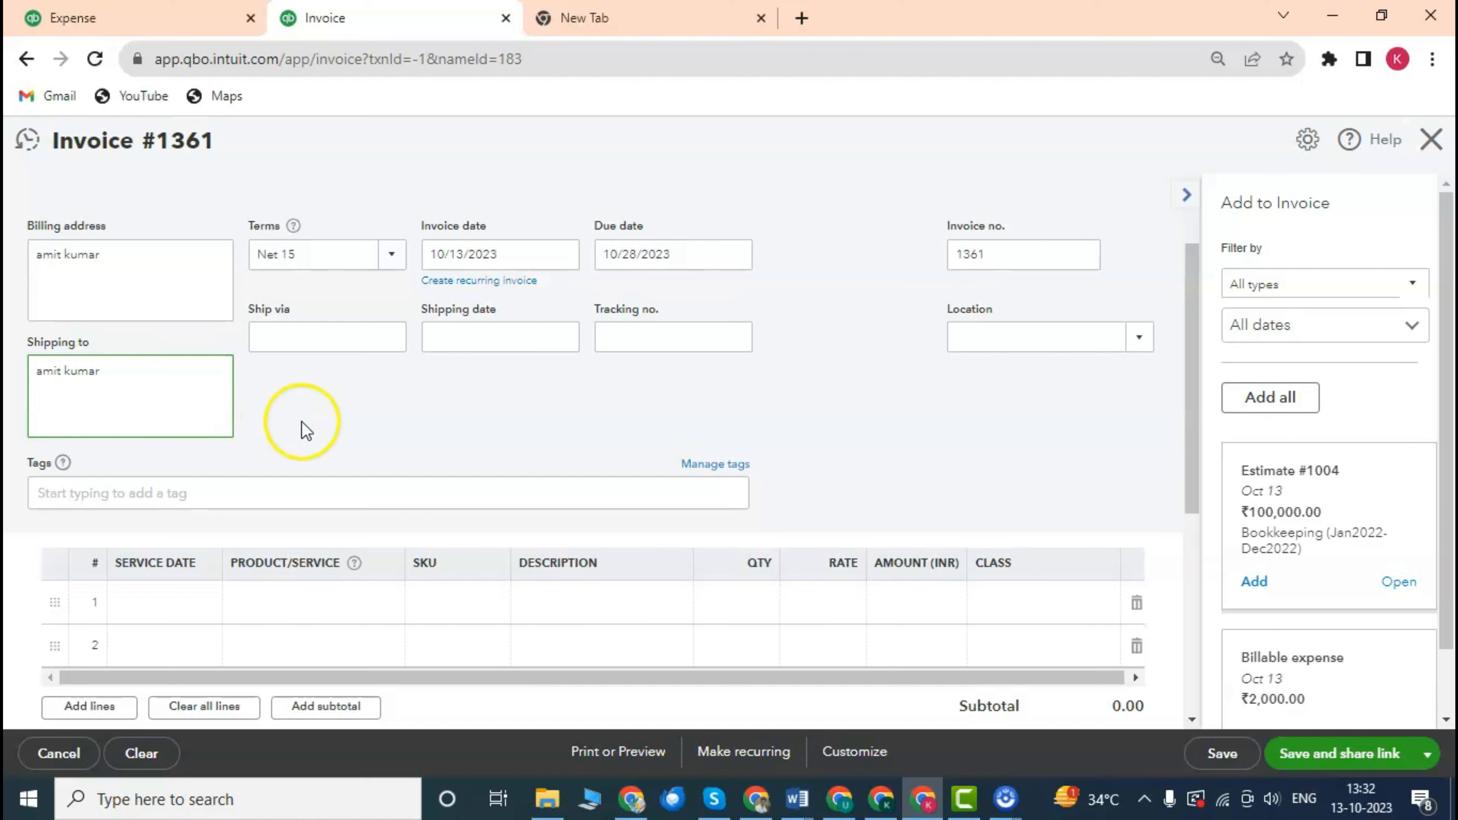
pyautogui.moveTo(117, 254); pyautogui.dragTo(16, 251)
pyautogui.click(117, 250)
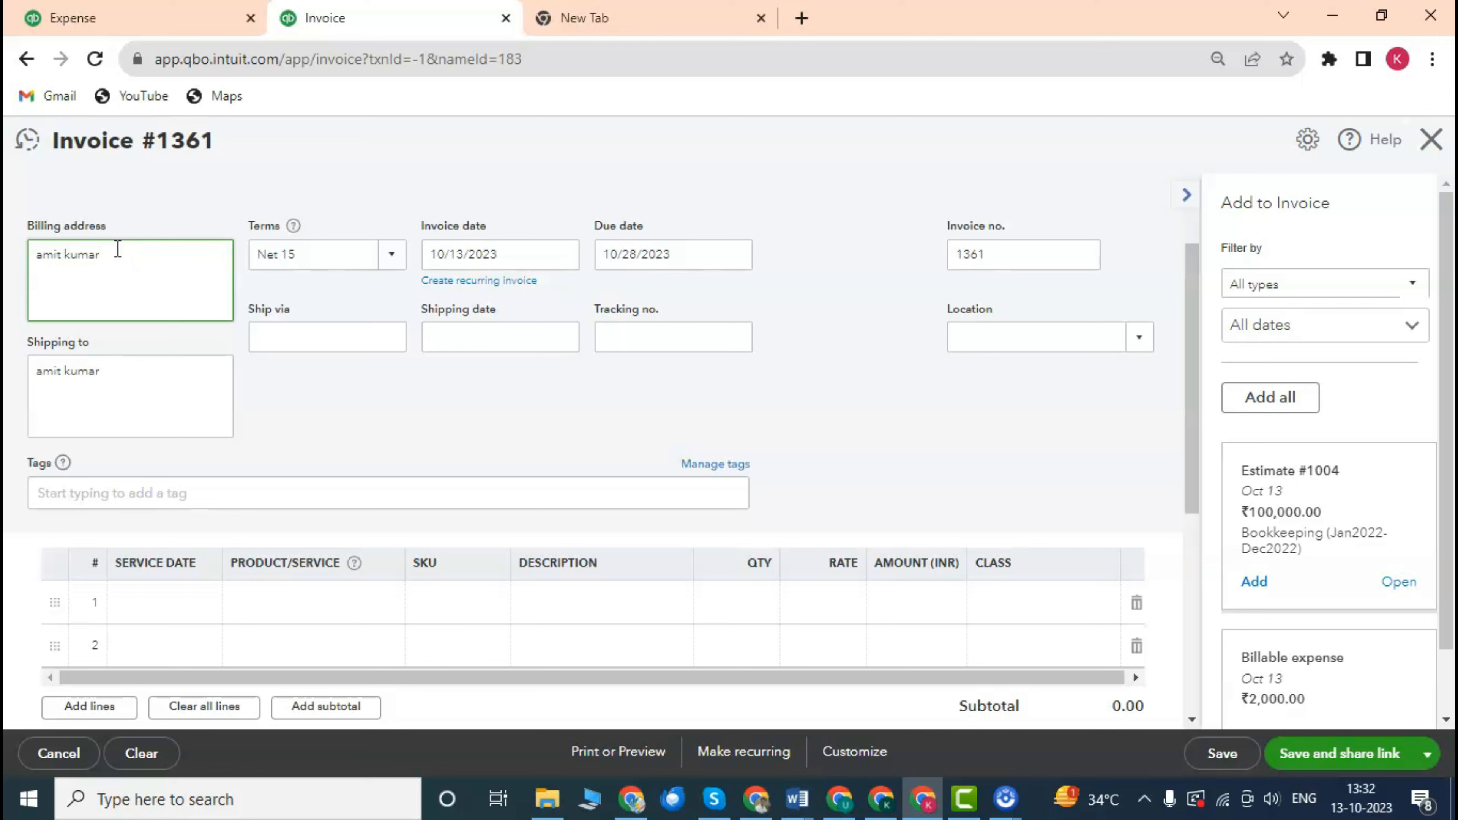
pyautogui.scroll(-2, 511, 339)
pyautogui.click(436, 391)
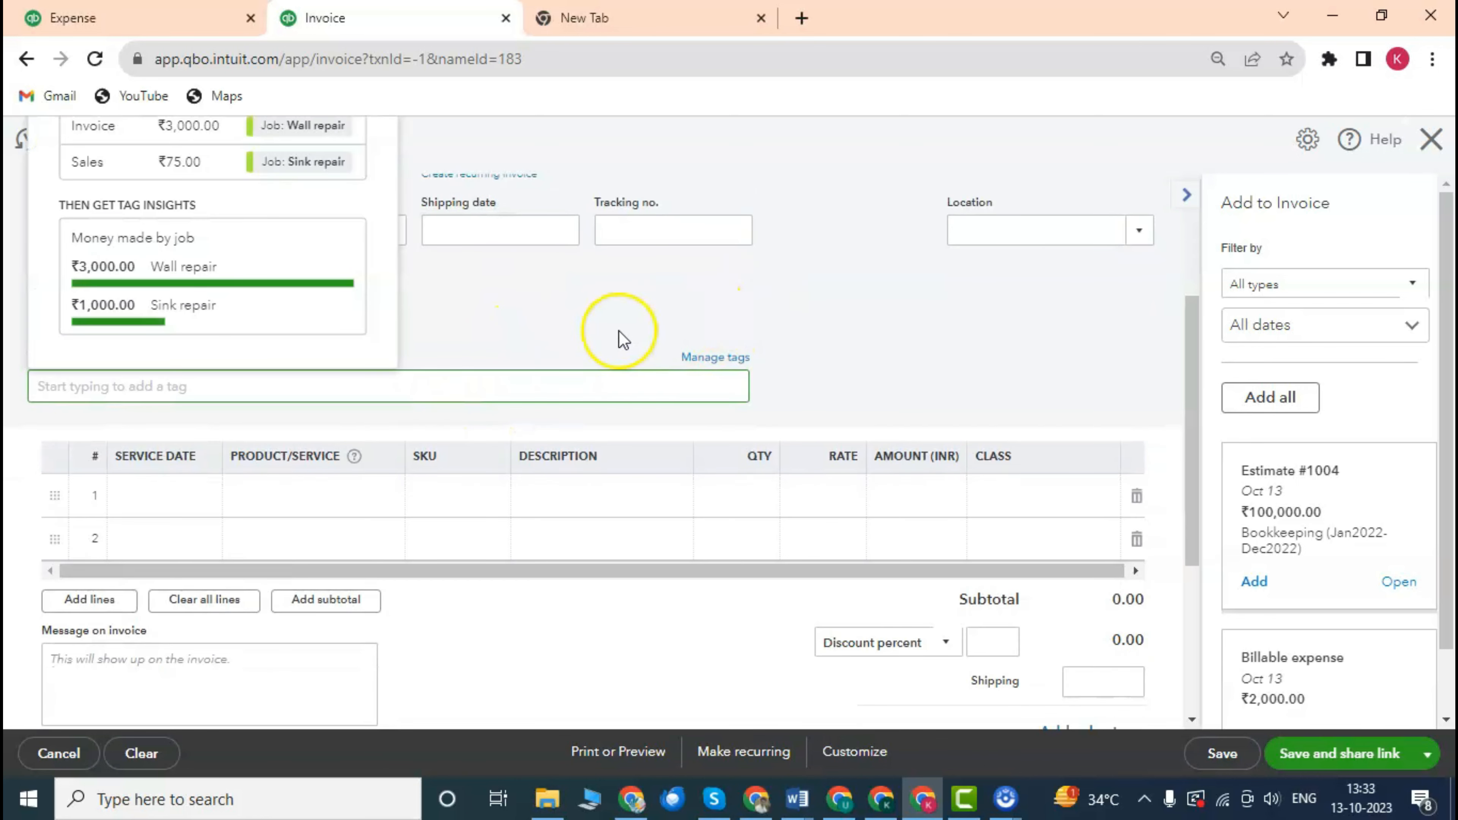
pyautogui.click(591, 338)
pyautogui.scroll(-4, 494, 361)
pyautogui.scroll(4, 520, 342)
pyautogui.scroll(-2, 322, 372)
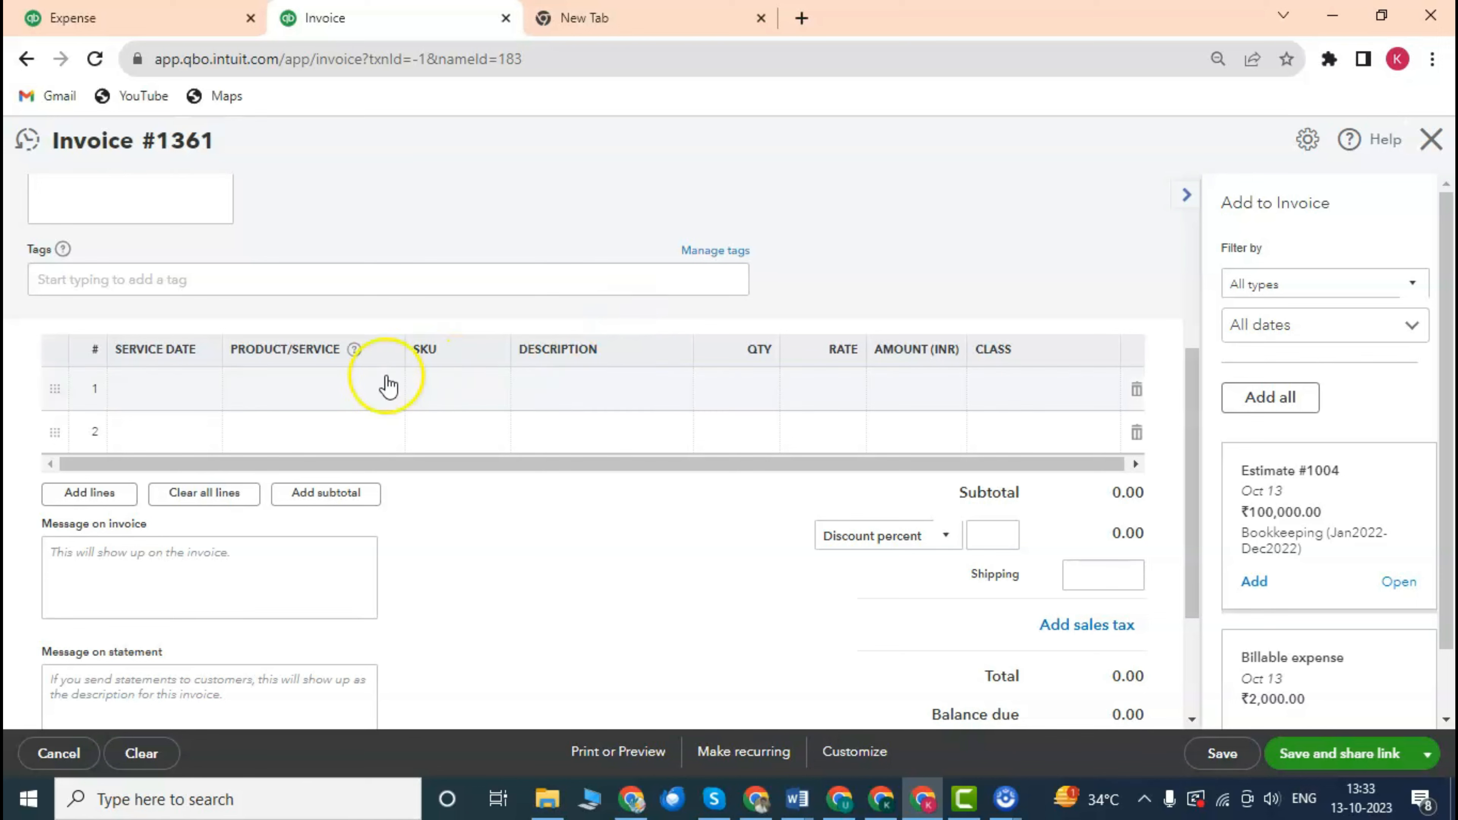
pyautogui.scroll(5, 423, 254)
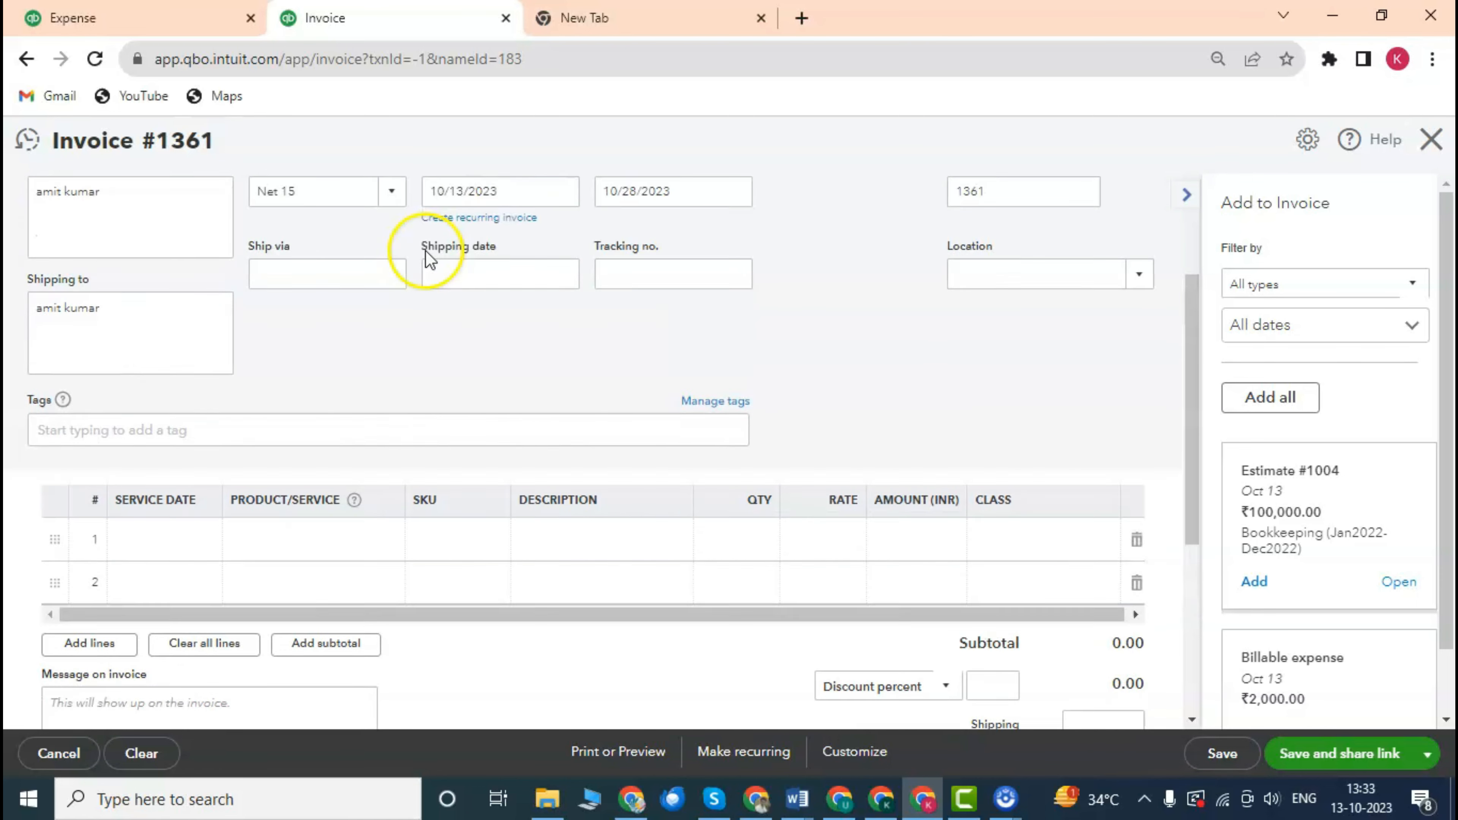
pyautogui.scroll(-3, 804, 328)
pyautogui.scroll(2, 804, 356)
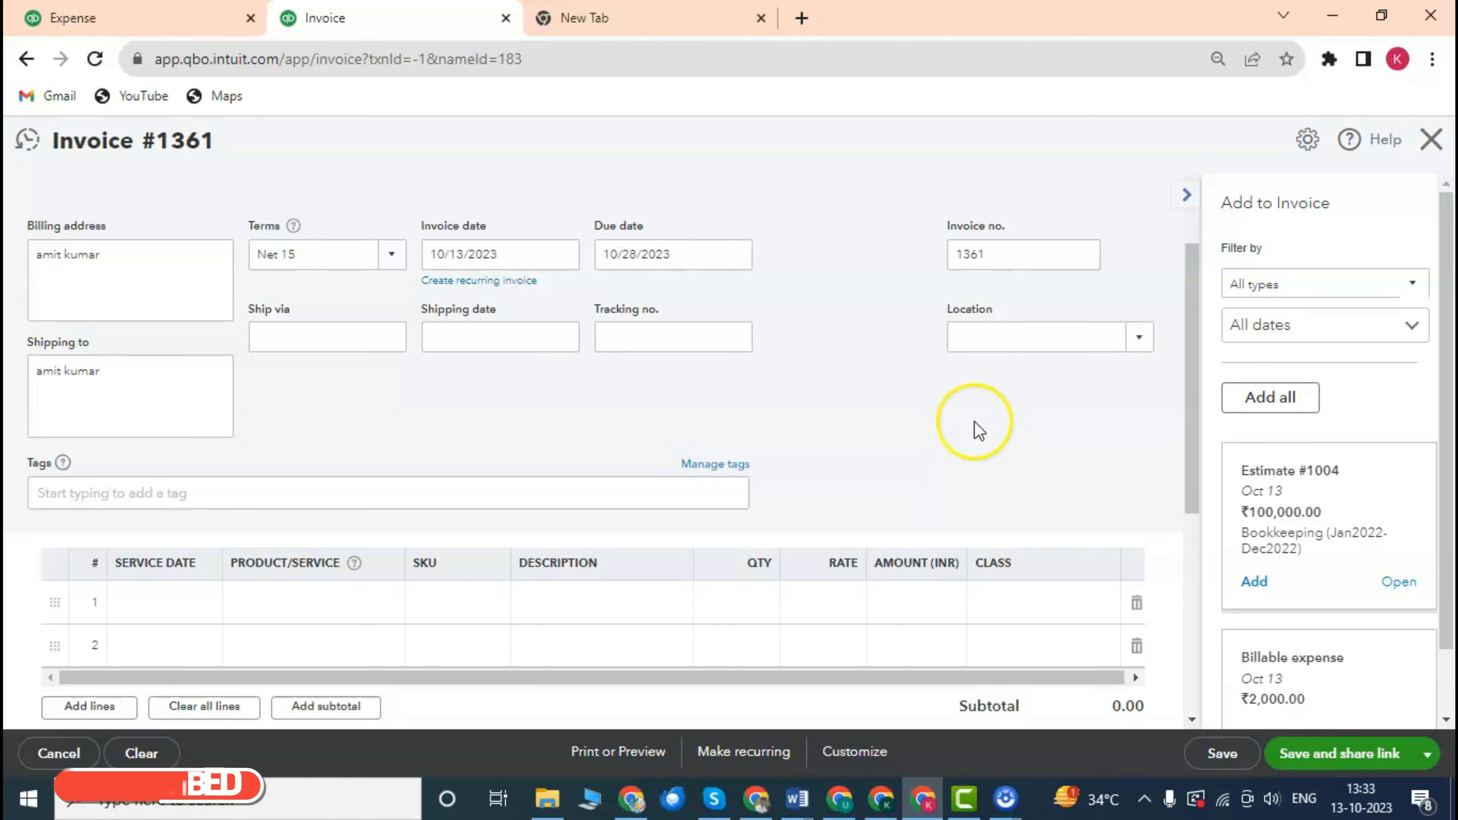
pyautogui.scroll(-1, 1252, 465)
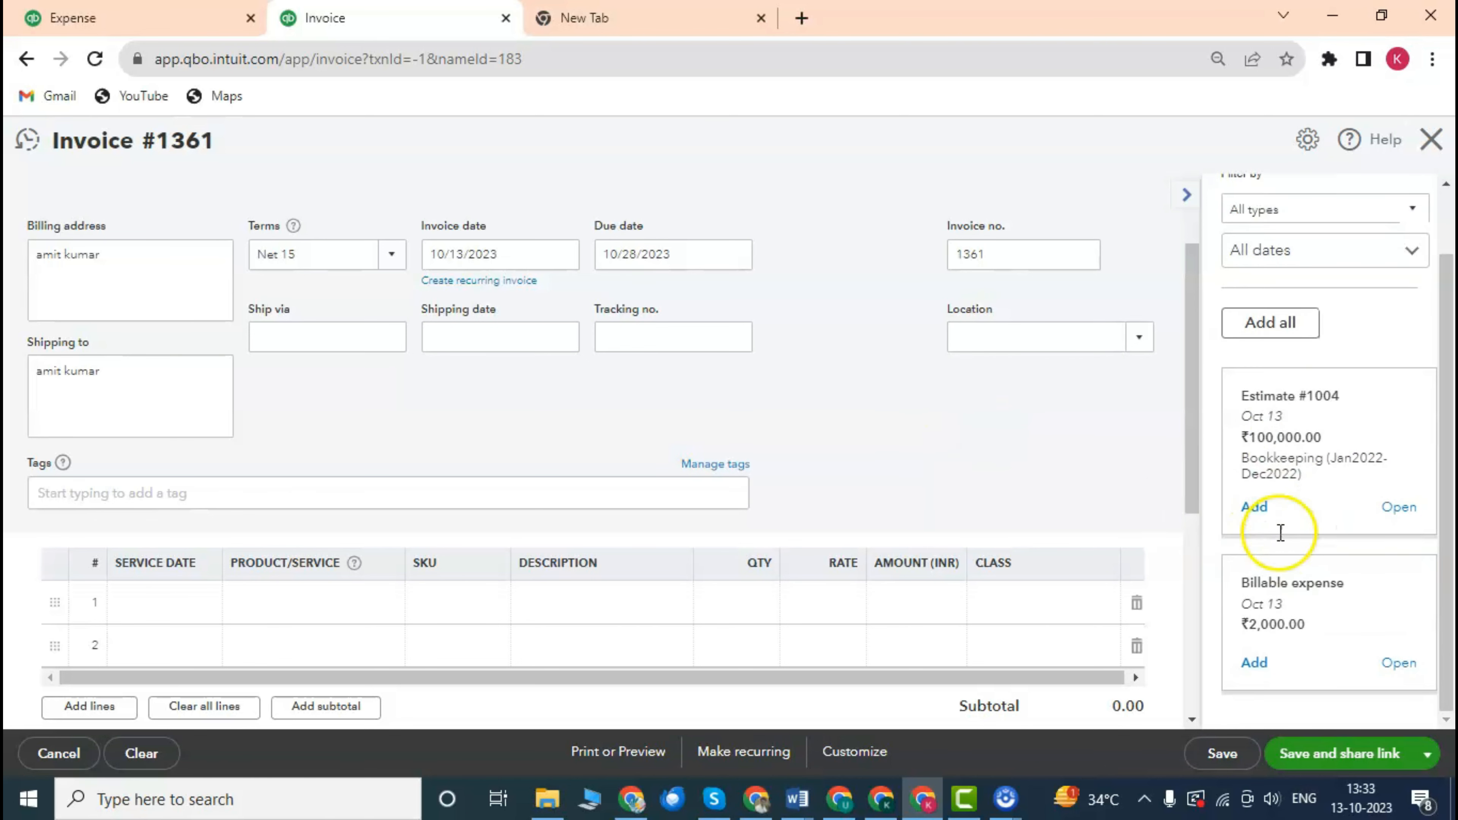
# Add the 10/13/2023 ₹2,000.00 Billable expense card as line 1, making the invoice total 2,000.00.
pyautogui.moveTo(1244, 397); pyautogui.dragTo(1308, 398)
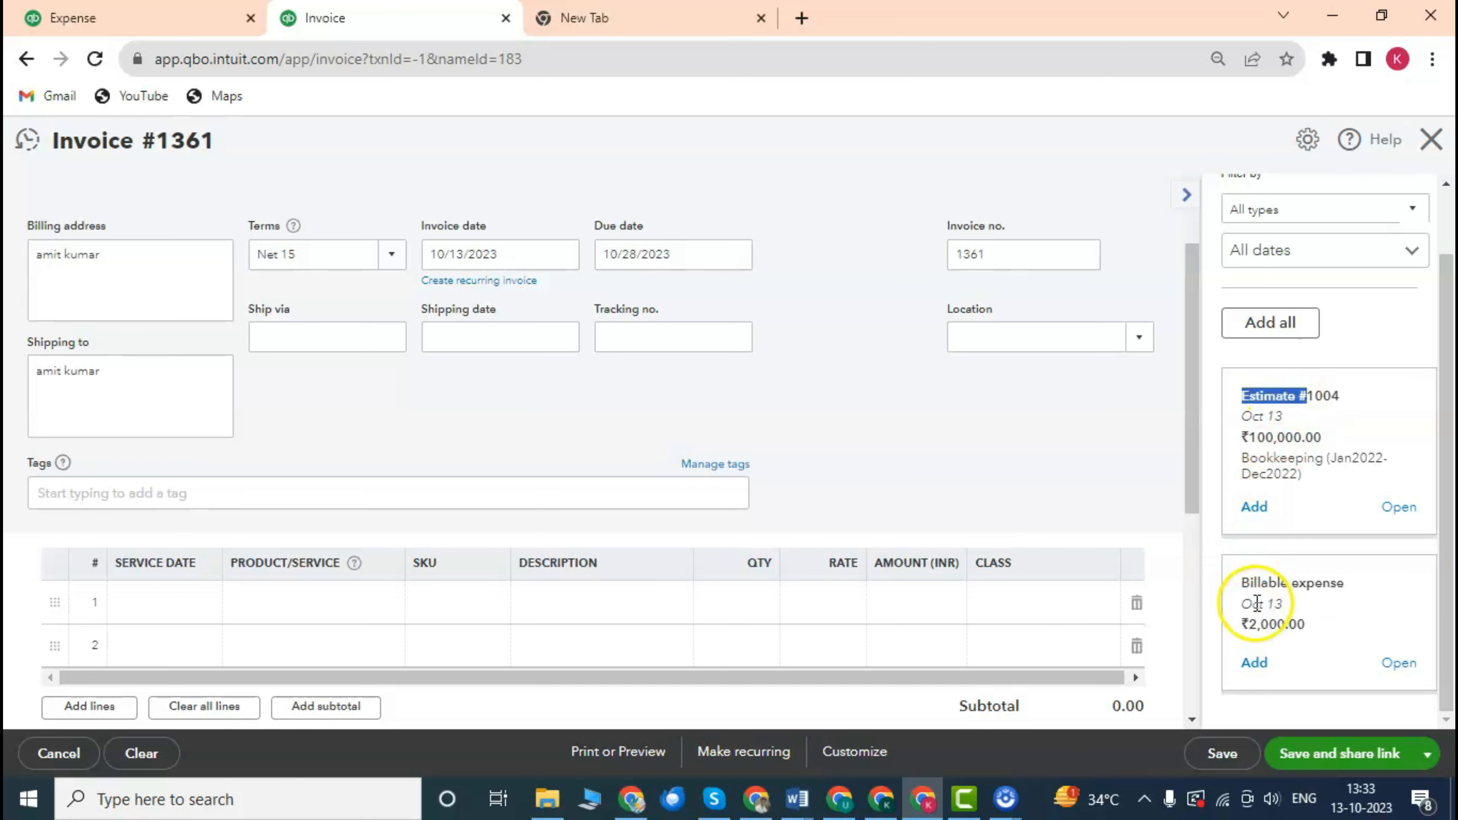
pyautogui.moveTo(1250, 583); pyautogui.dragTo(1292, 583)
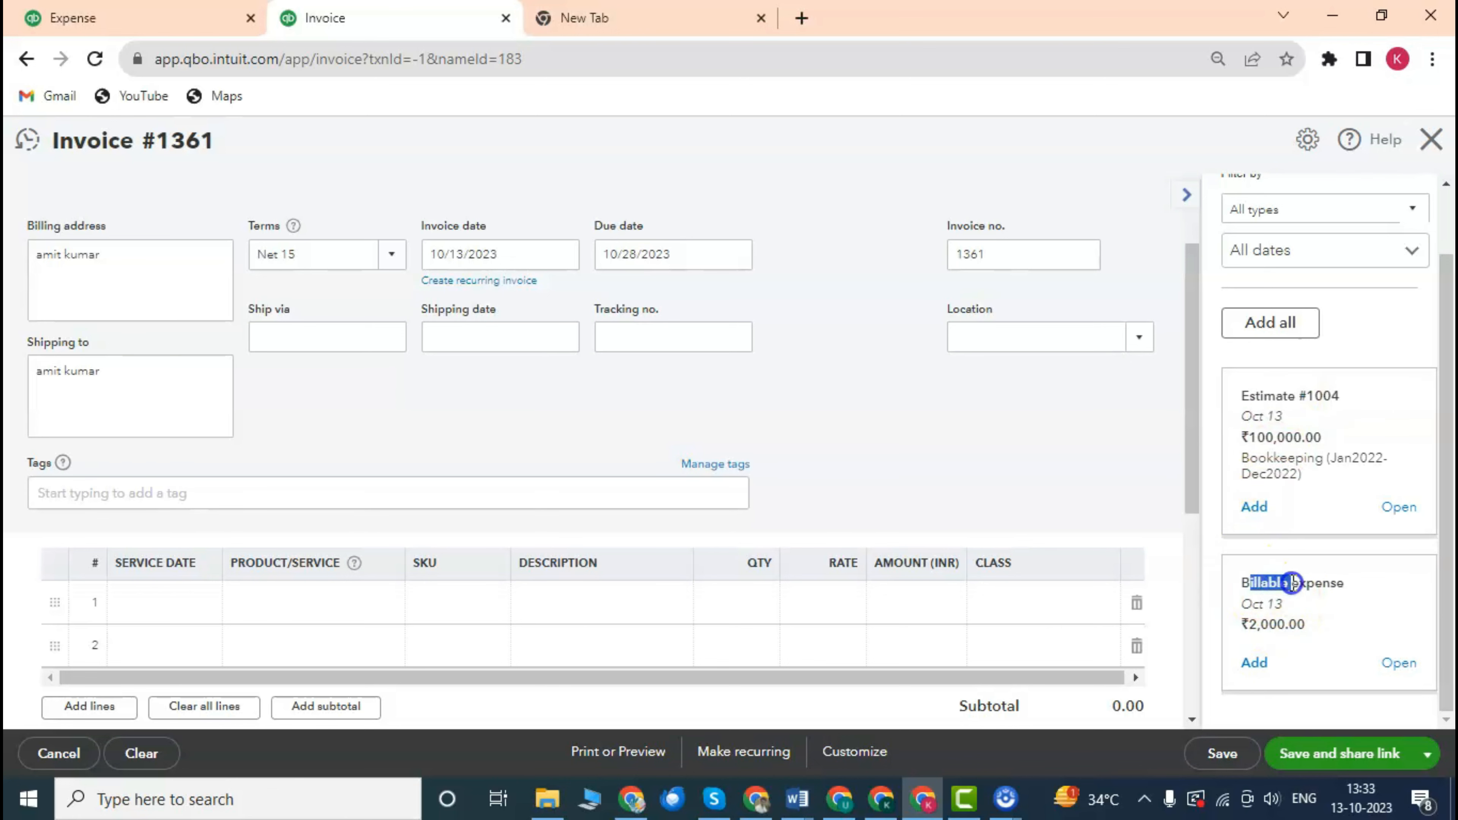
pyautogui.click(1254, 663)
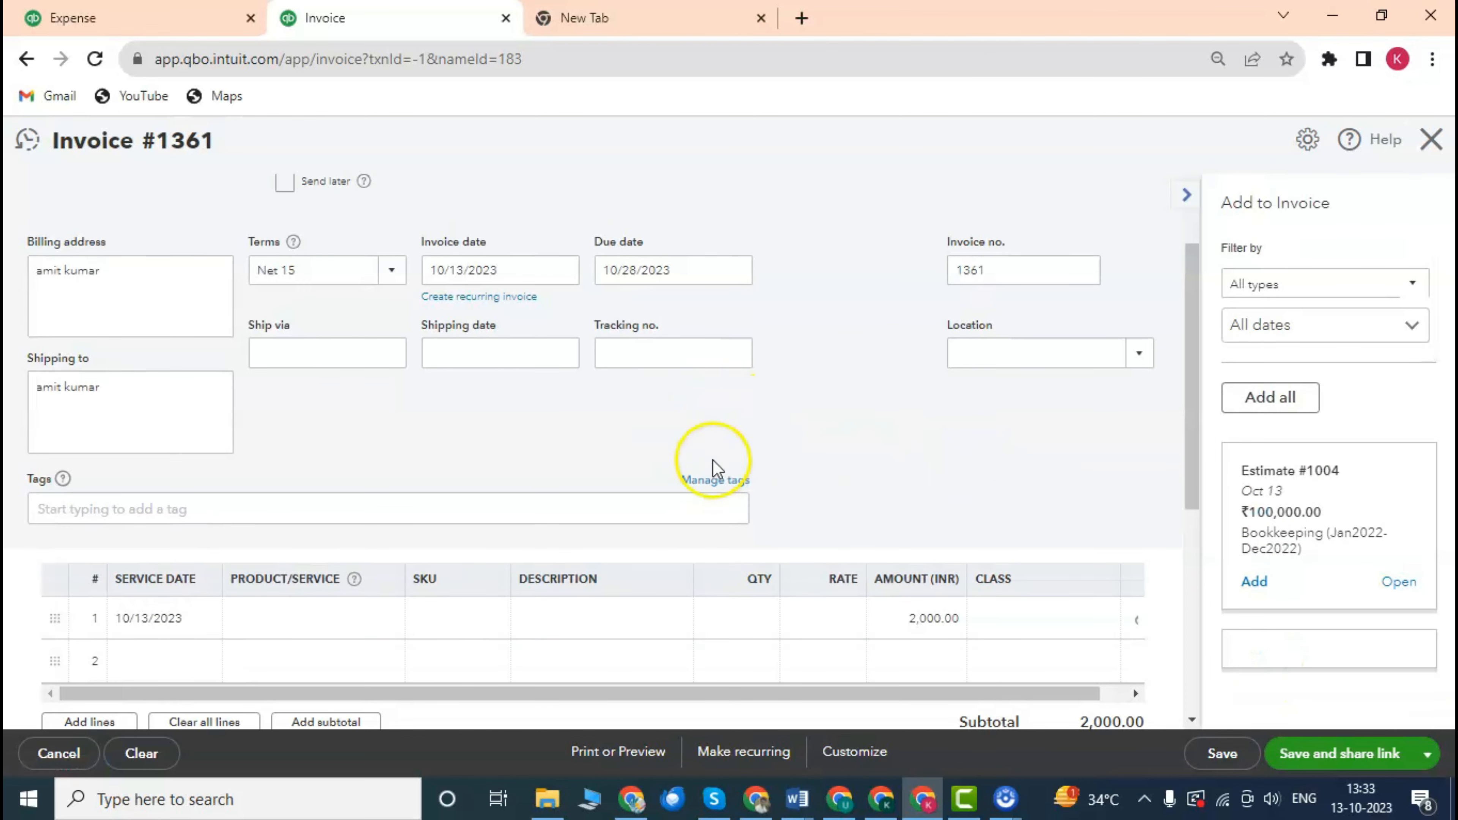
pyautogui.scroll(-2, 718, 459)
pyautogui.scroll(-4, 721, 480)
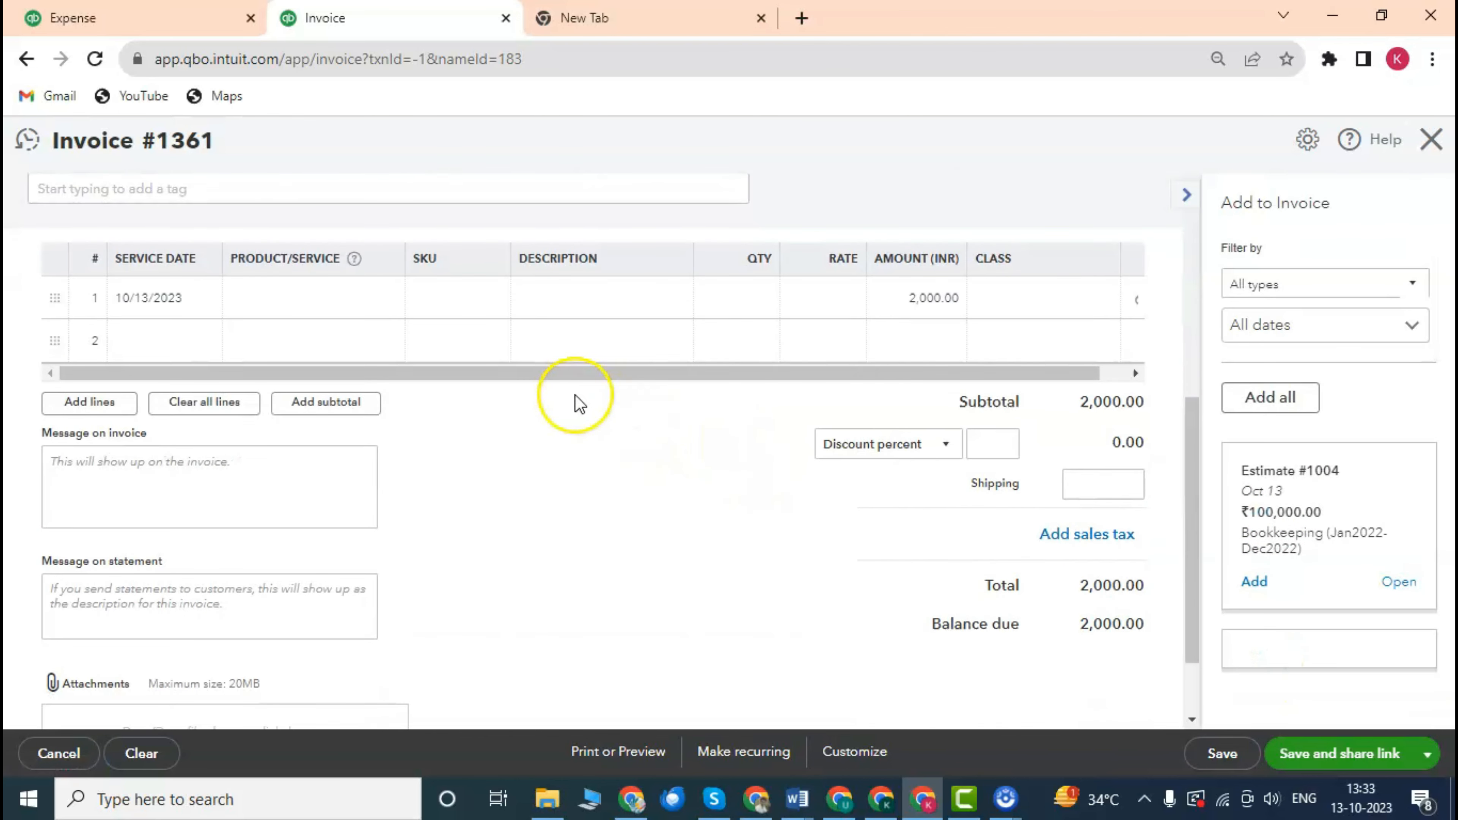
pyautogui.scroll(2, 660, 342)
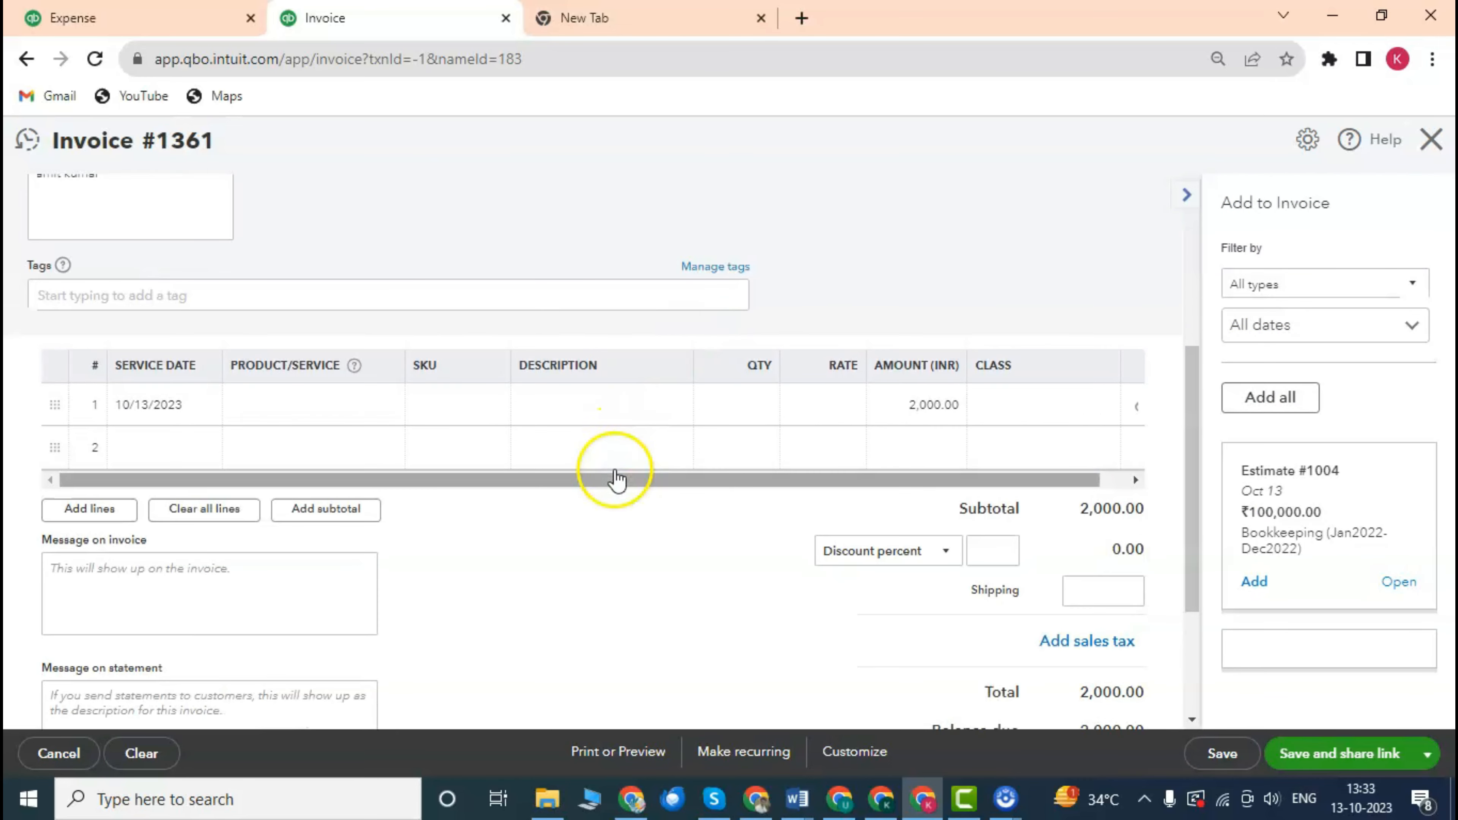
pyautogui.moveTo(559, 483); pyautogui.dragTo(442, 468)
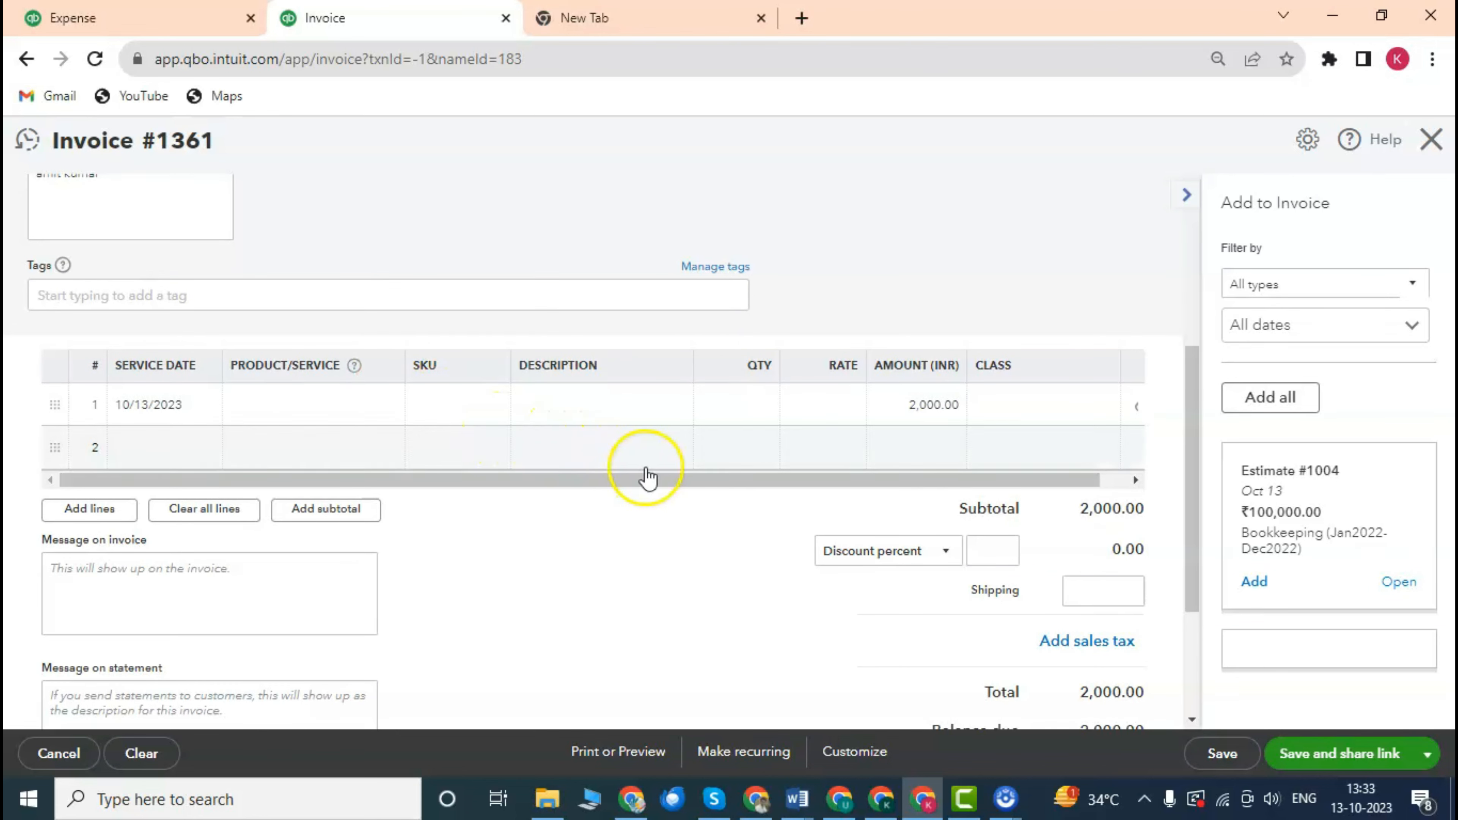
pyautogui.moveTo(638, 486); pyautogui.dragTo(605, 472)
pyautogui.scroll(-4, 747, 391)
pyautogui.scroll(4, 746, 391)
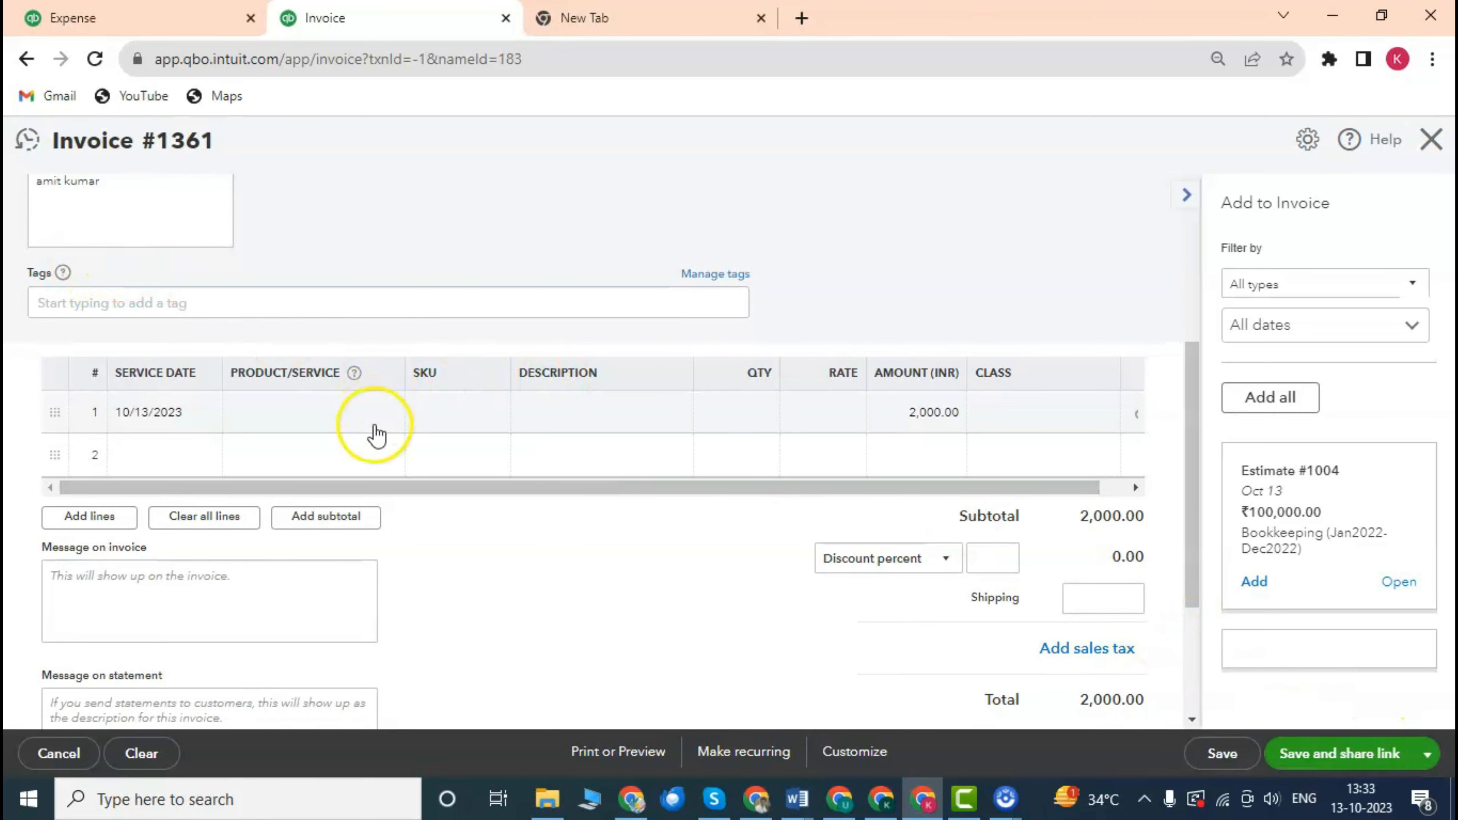
pyautogui.click(359, 411)
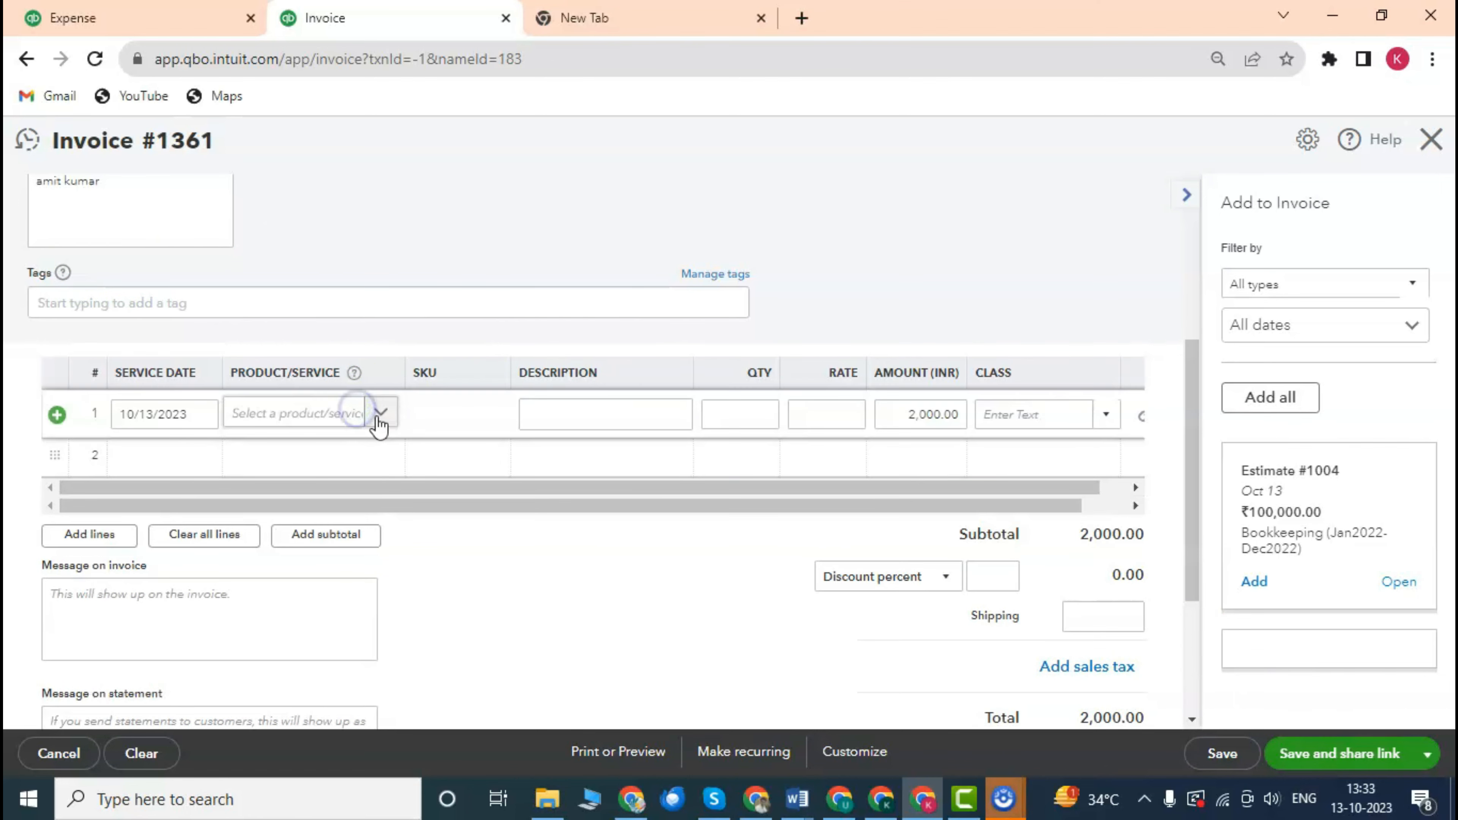
pyautogui.click(382, 413)
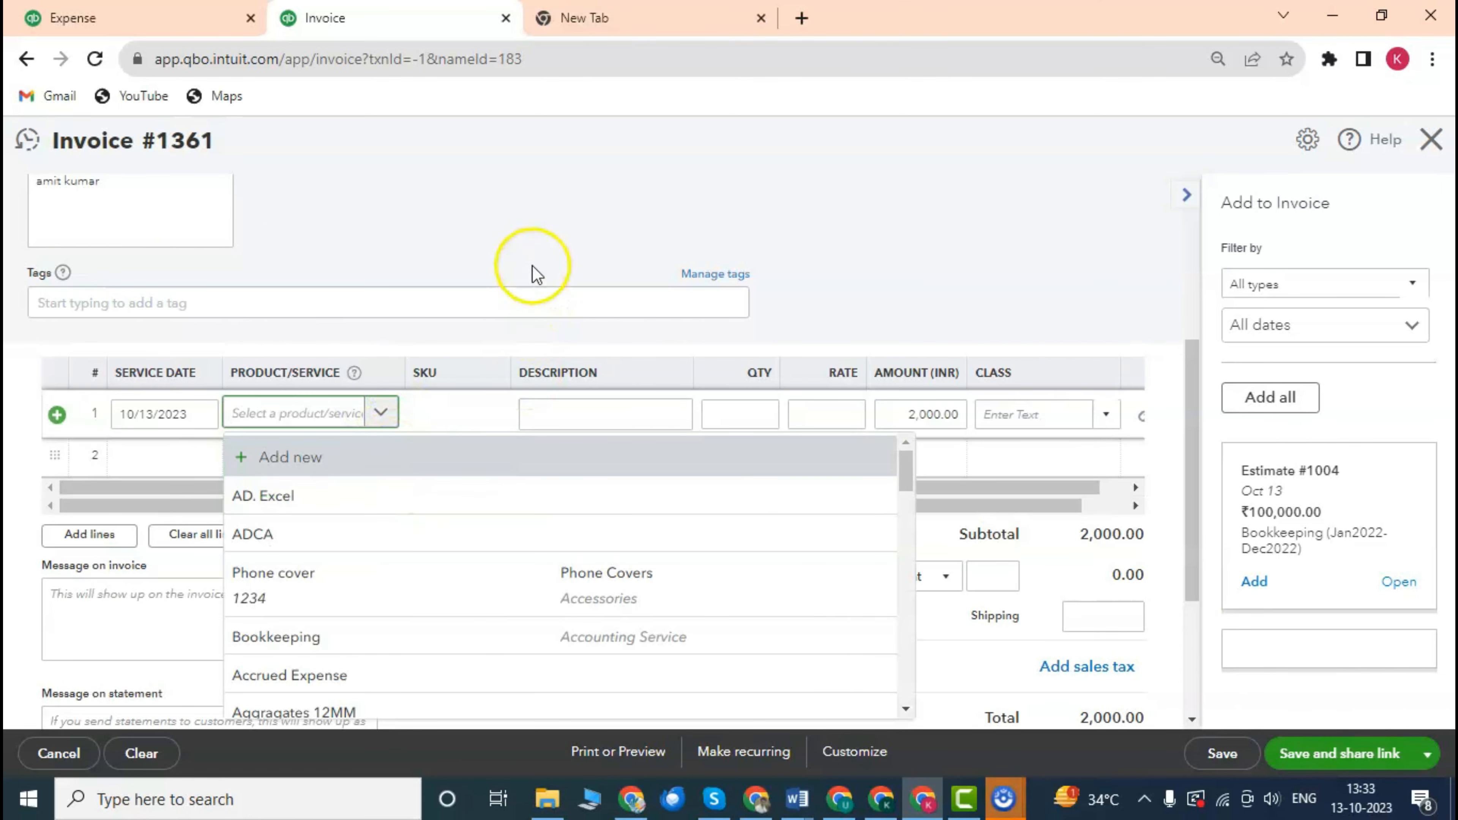
pyautogui.click(584, 224)
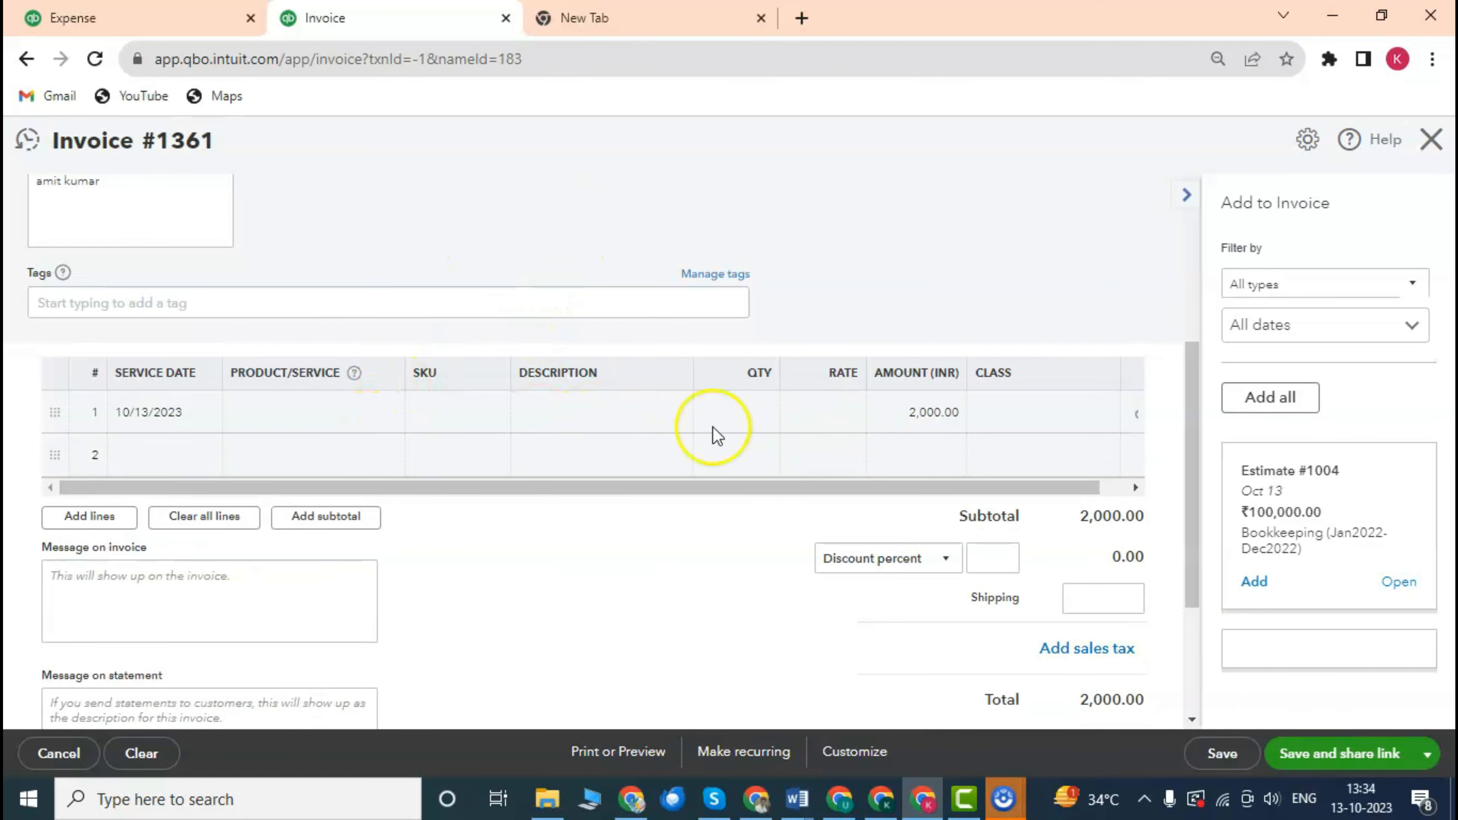
pyautogui.click(604, 416)
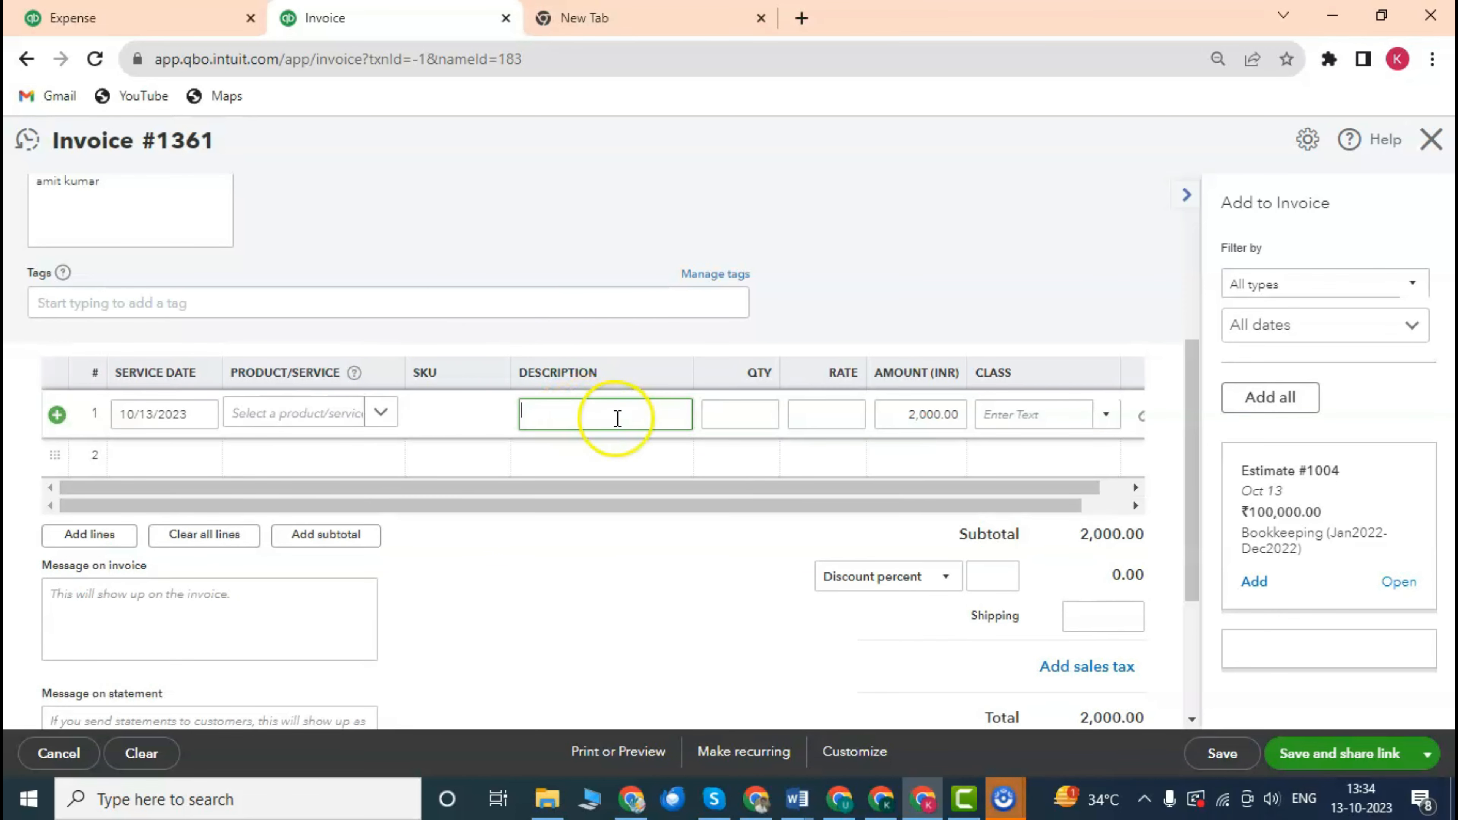
pyautogui.scroll(3, 514, 358)
pyautogui.scroll(-3, 521, 358)
pyautogui.scroll(1, 688, 388)
pyautogui.scroll(-1, 687, 388)
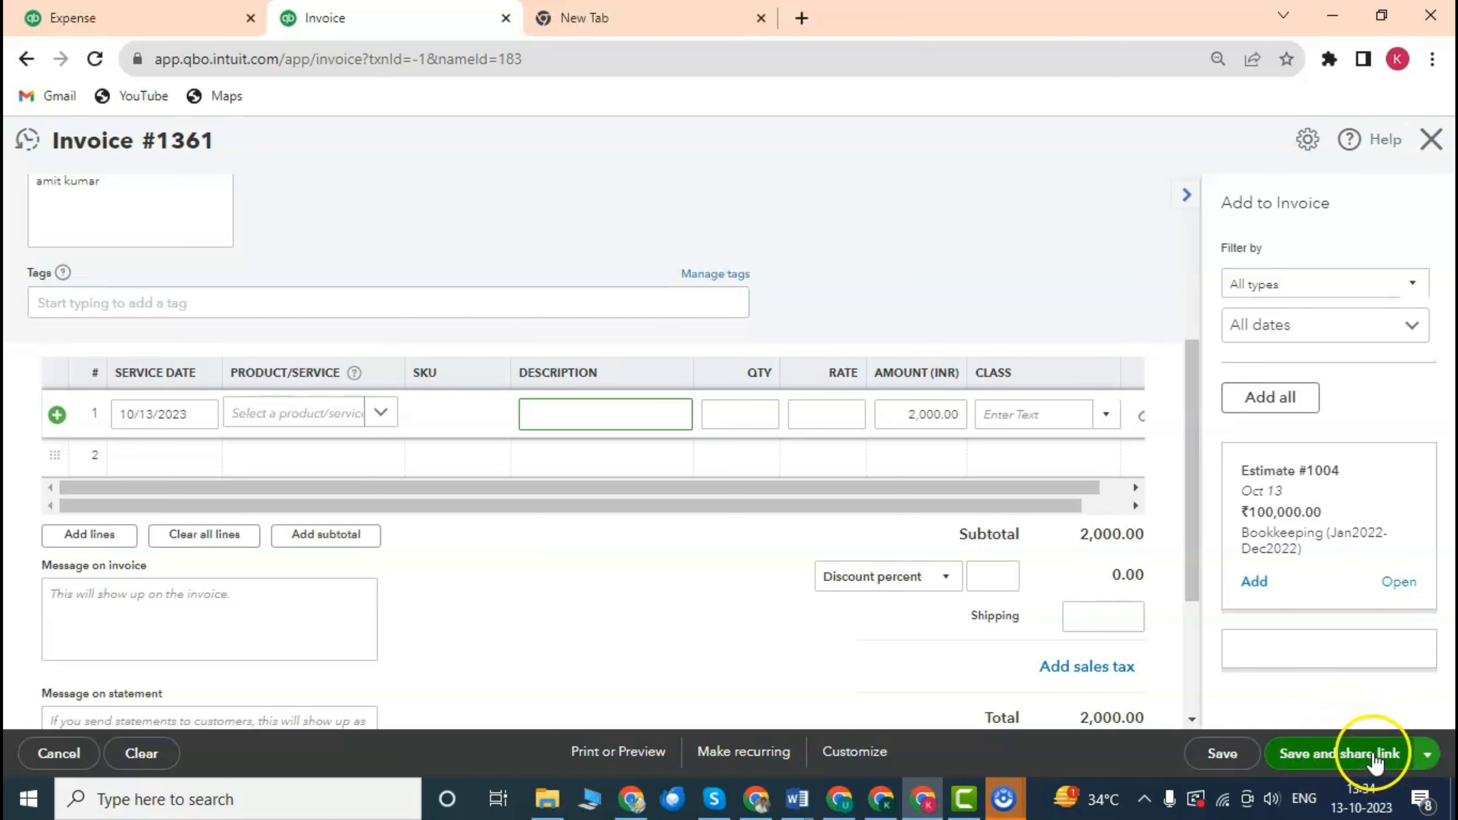
pyautogui.scroll(4, 704, 345)
pyautogui.scroll(-4, 707, 360)
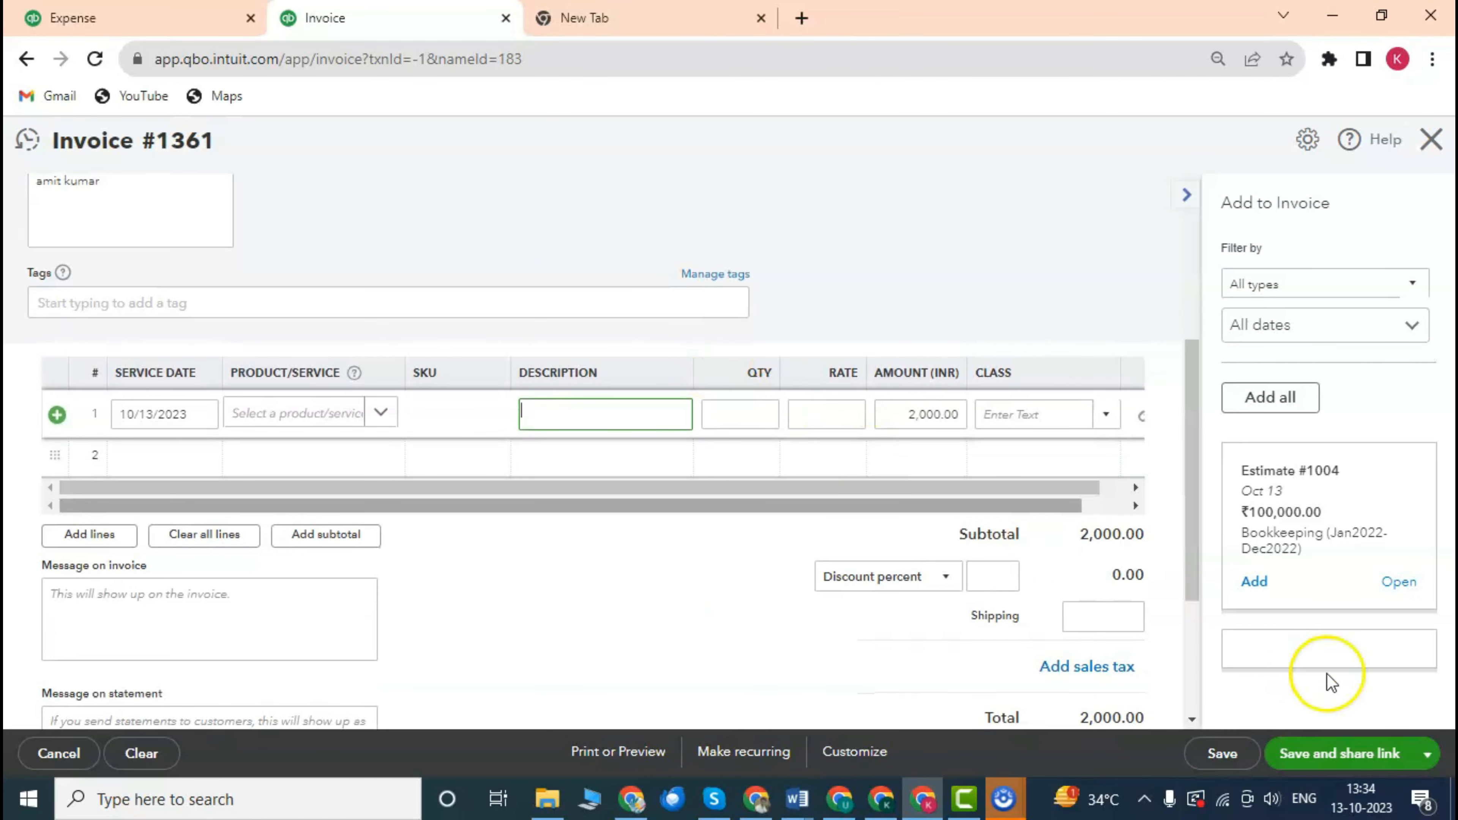
pyautogui.click(1428, 754)
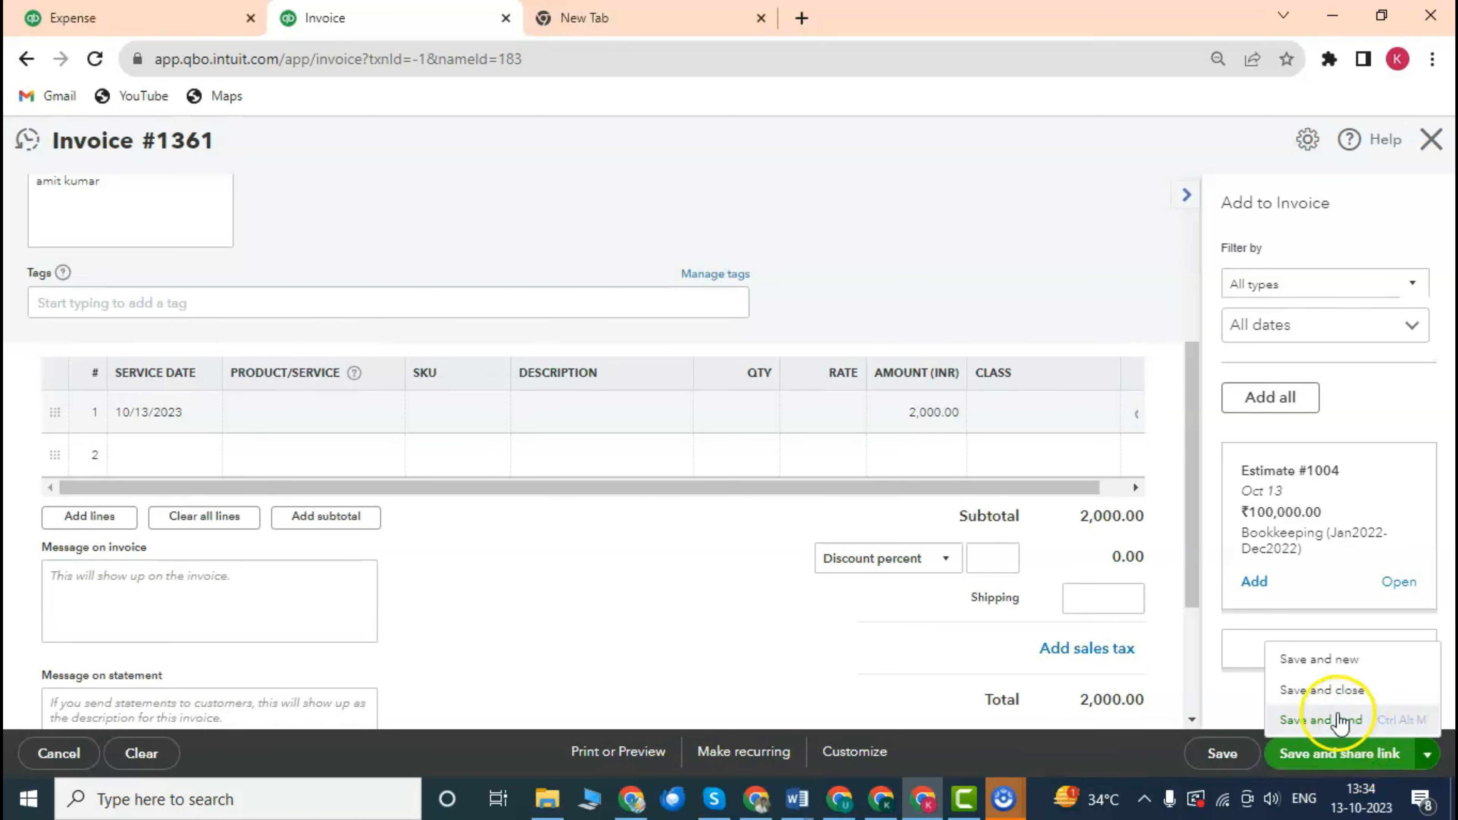
pyautogui.click(1350, 720)
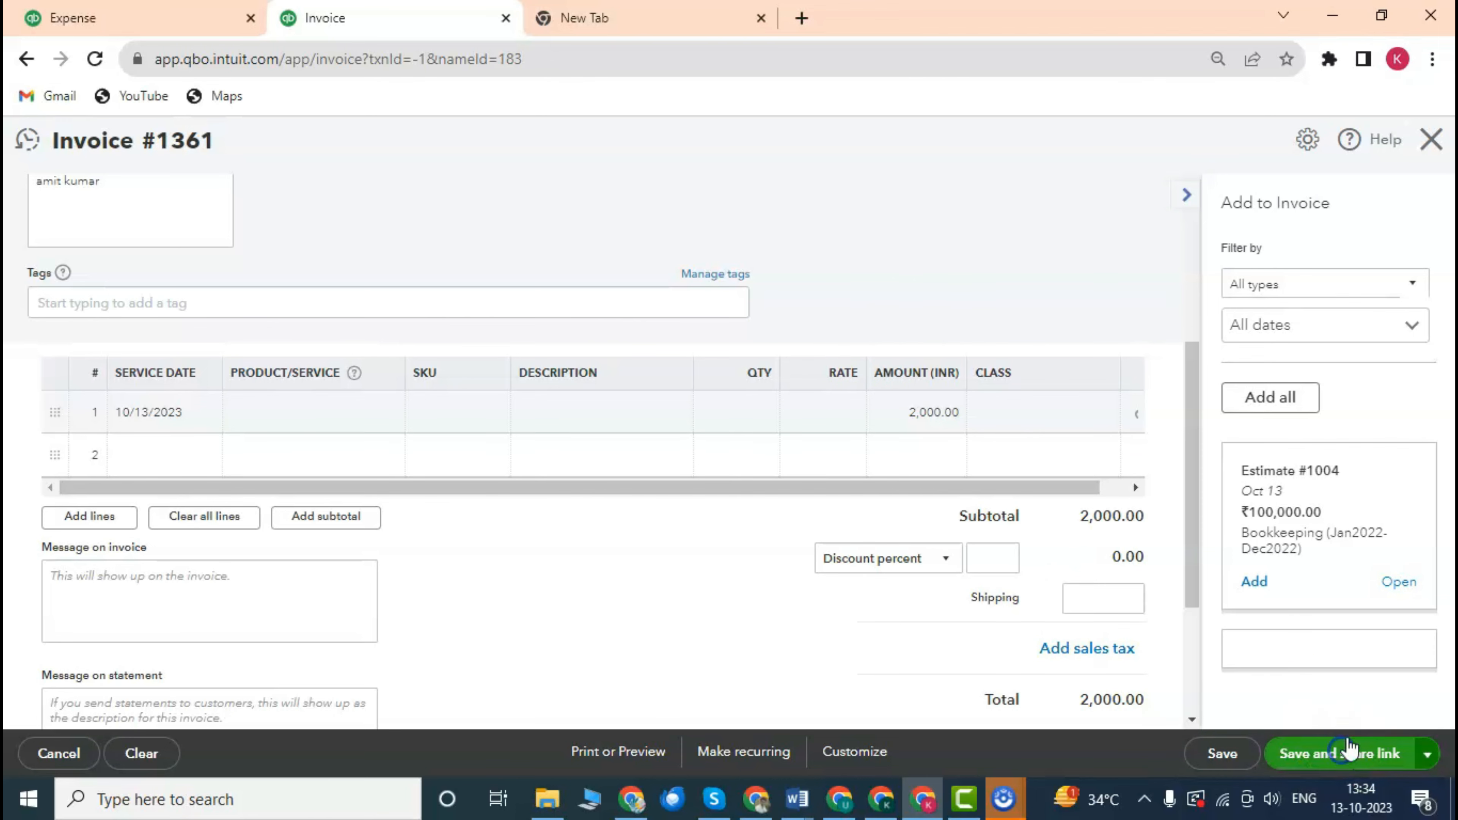
# Try Save and share link twice, dismiss the missing e-mail notice, and enter the customer's e-mail.
pyautogui.click(1414, 764)
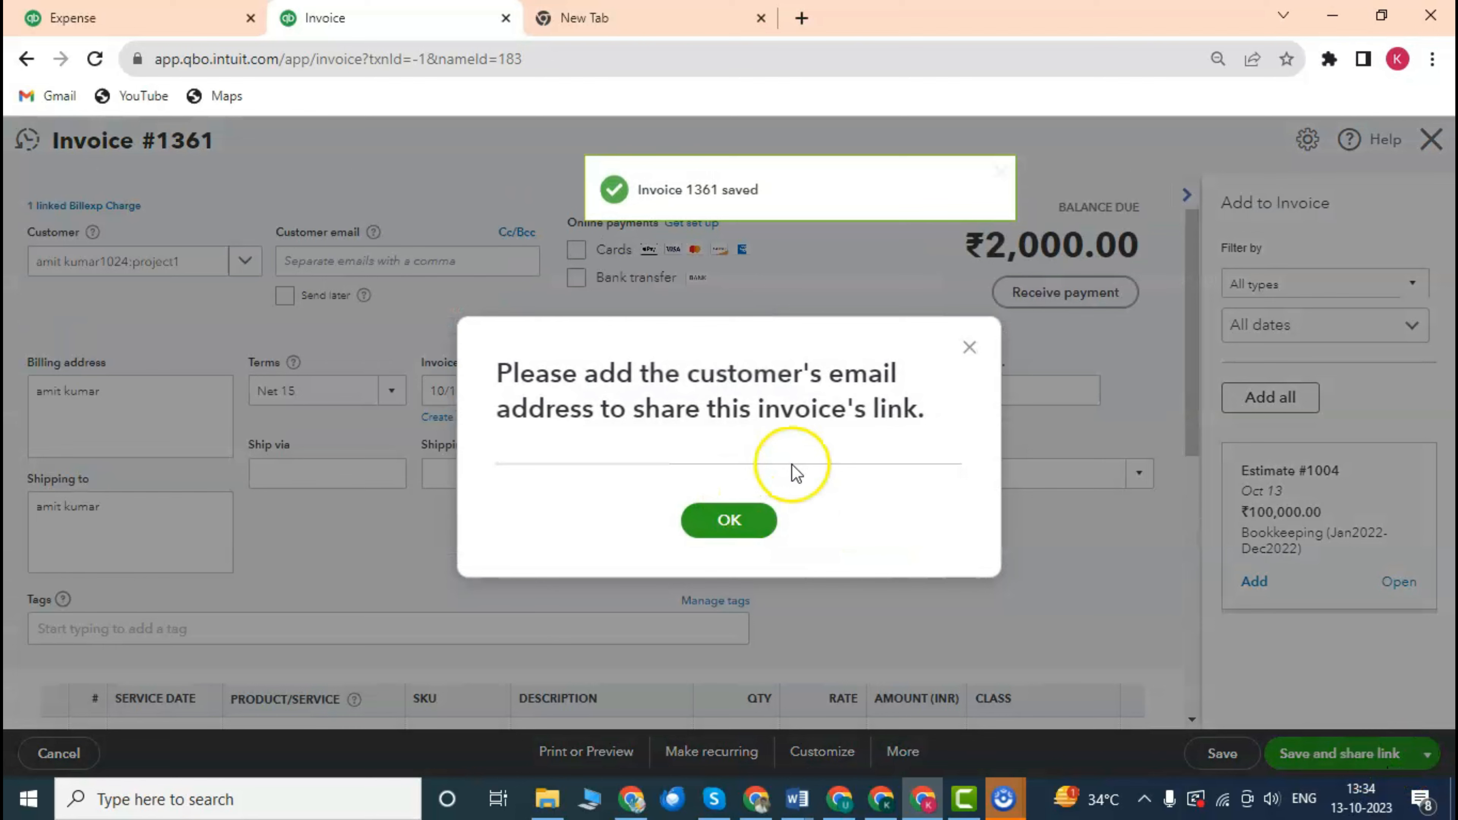
pyautogui.click(741, 520)
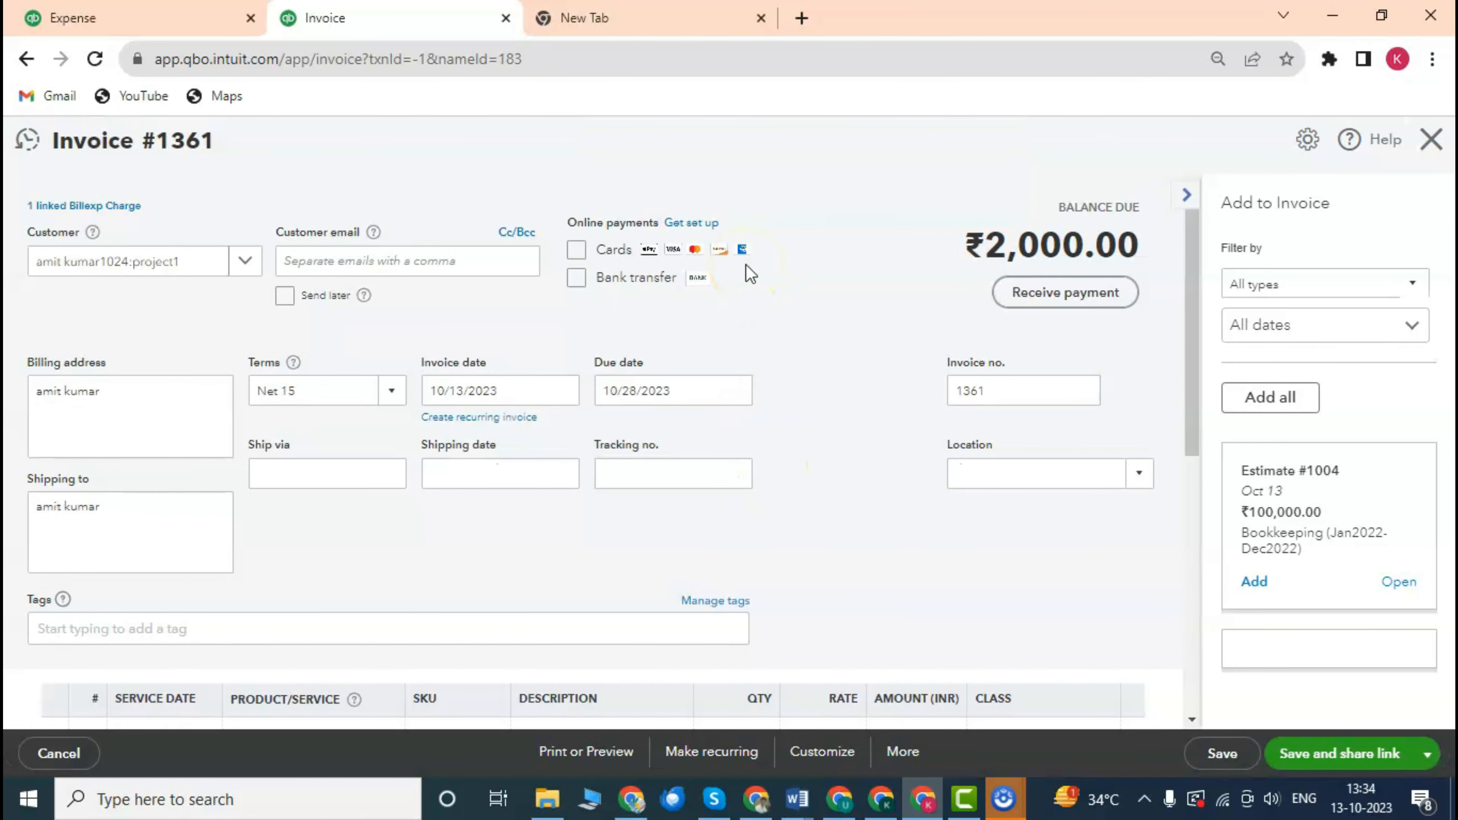
pyautogui.scroll(-4, 855, 411)
pyautogui.scroll(2, 864, 406)
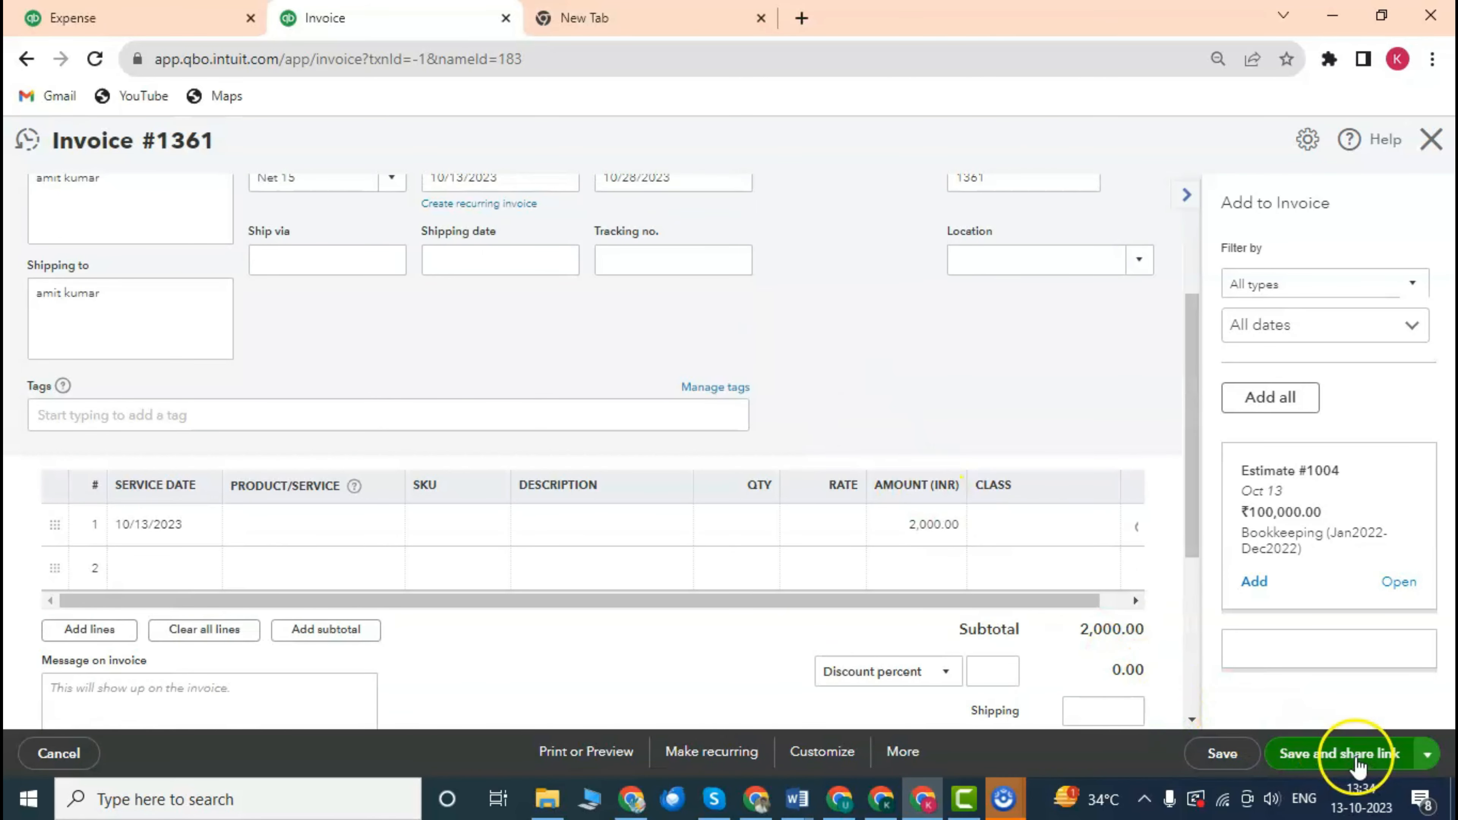
pyautogui.click(1353, 754)
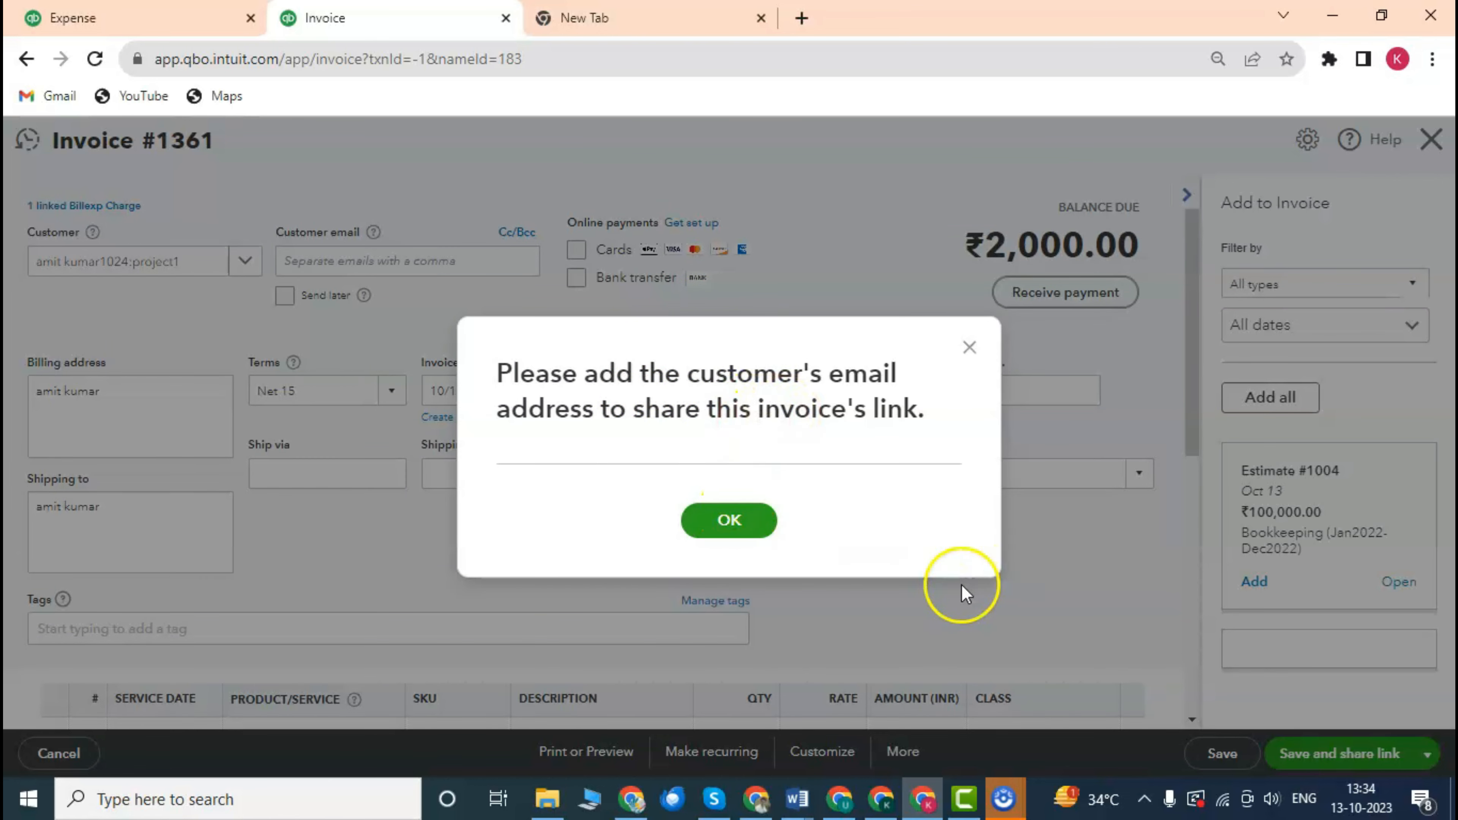
pyautogui.click(747, 533)
pyautogui.click(429, 262)
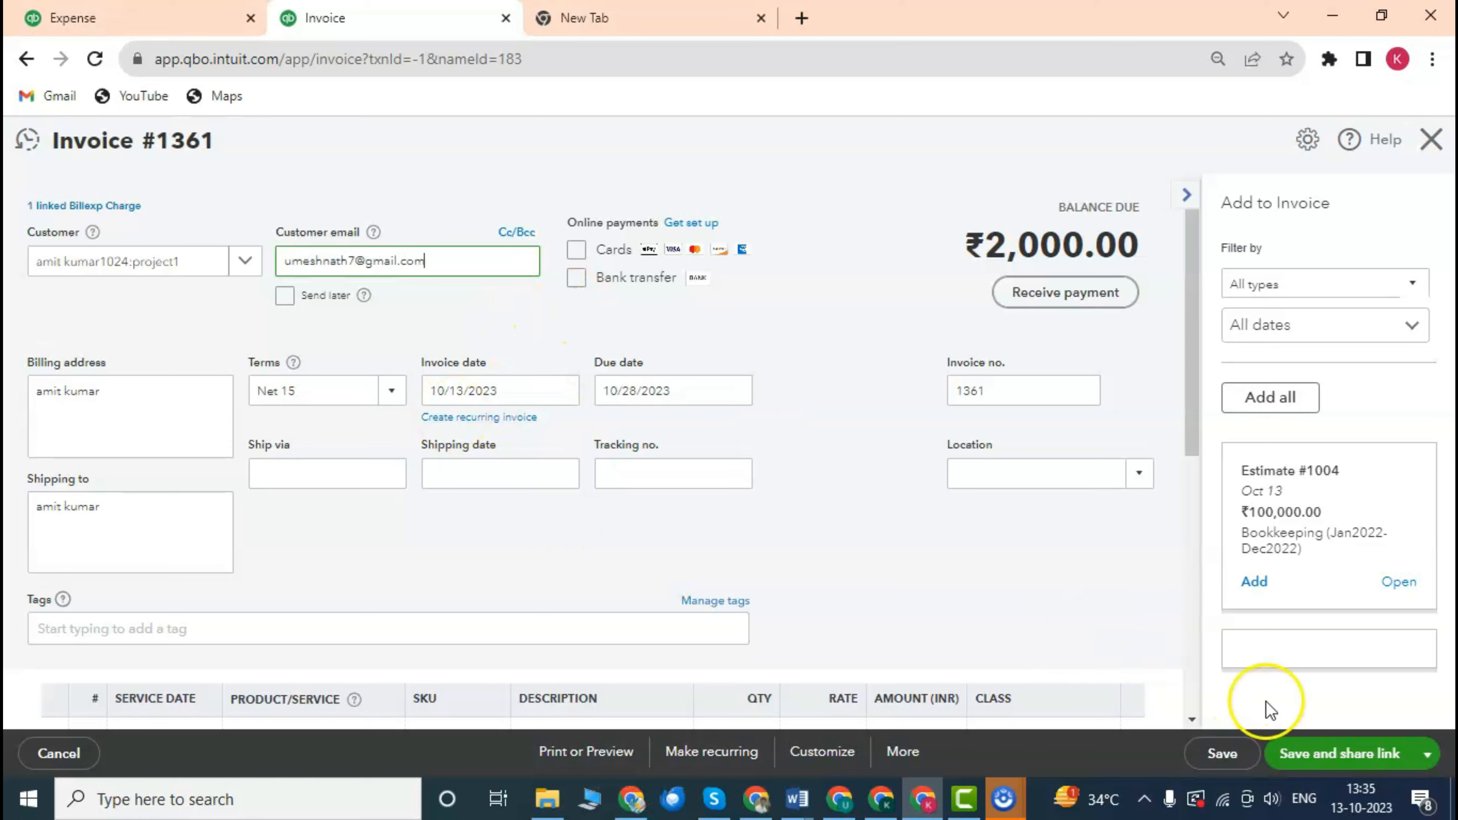
# Save invoice 1361 with the e-mail, confirm modifying the linked transaction, and close the link window.
pyautogui.click(1338, 758)
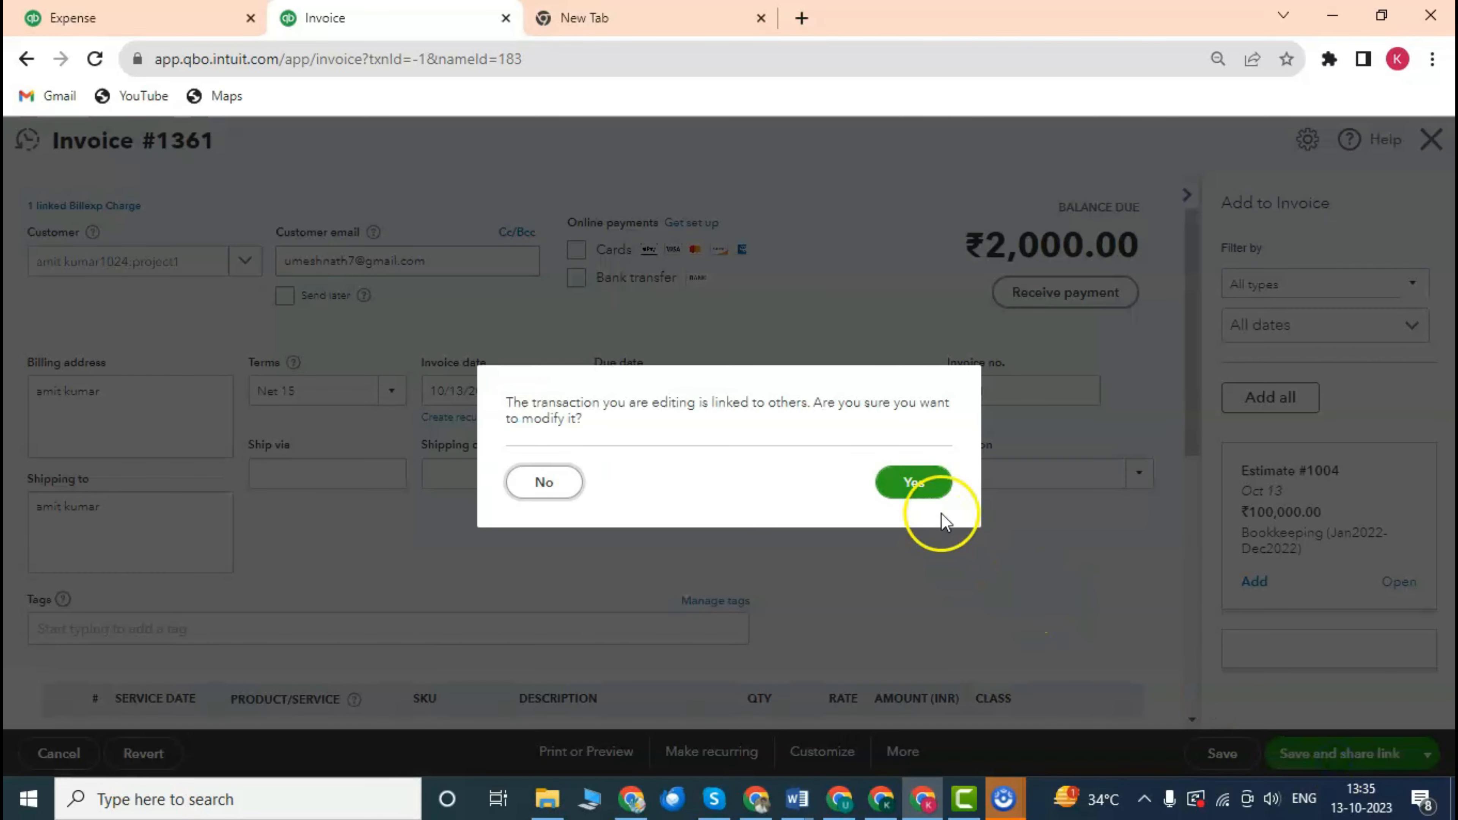
pyautogui.click(933, 485)
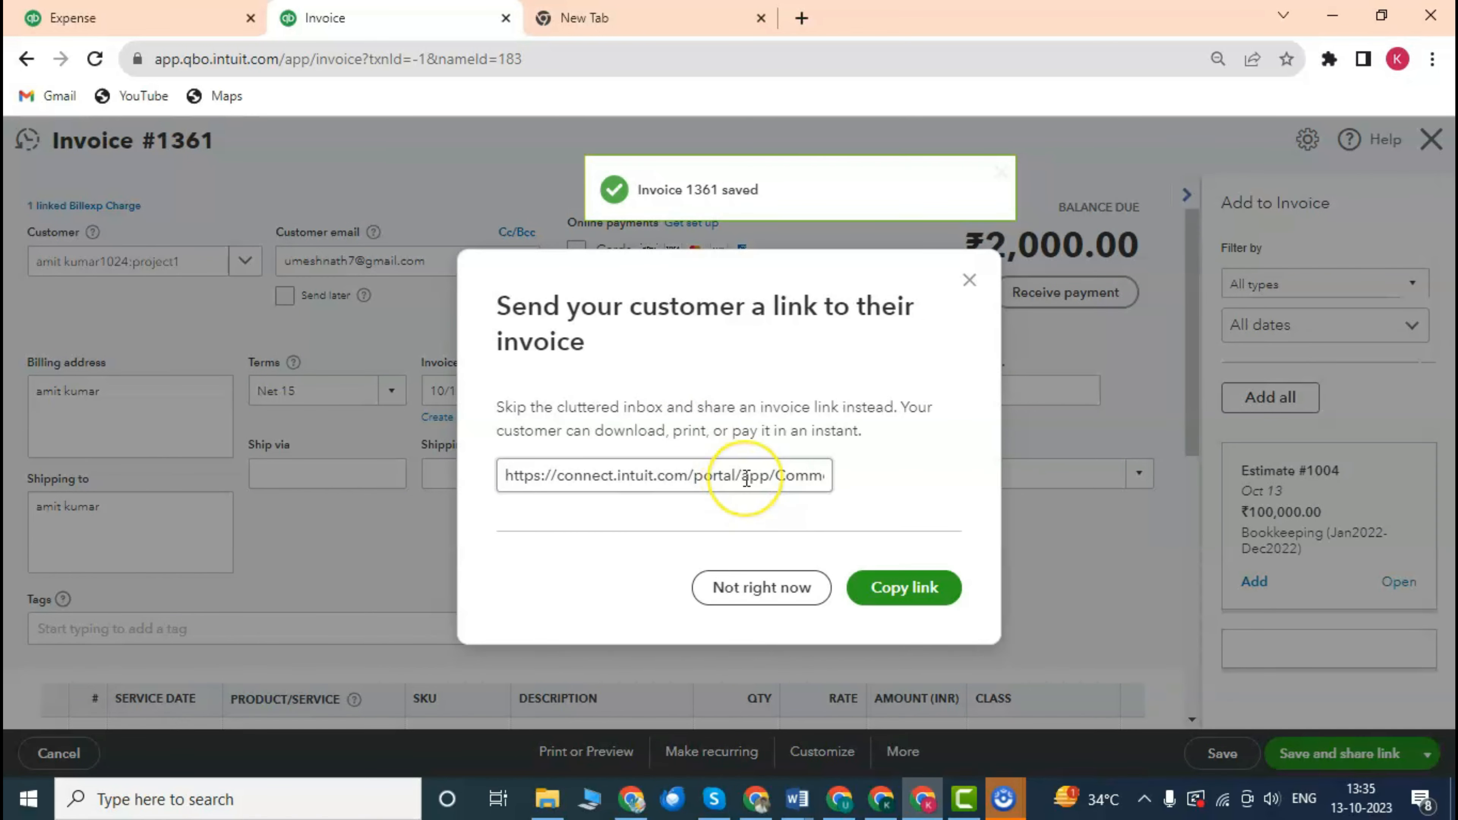
pyautogui.moveTo(508, 476); pyautogui.dragTo(815, 487)
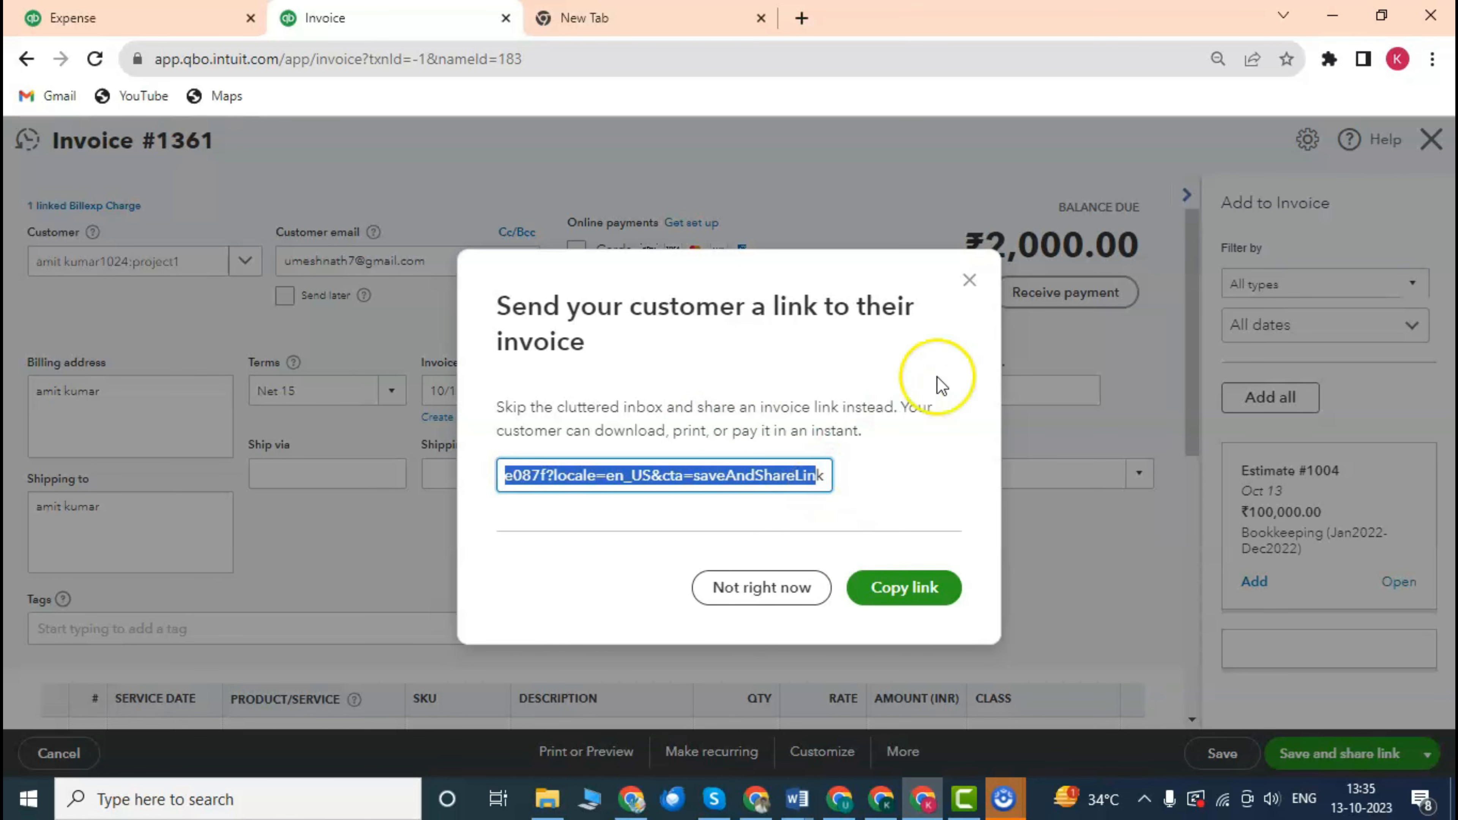
pyautogui.click(969, 282)
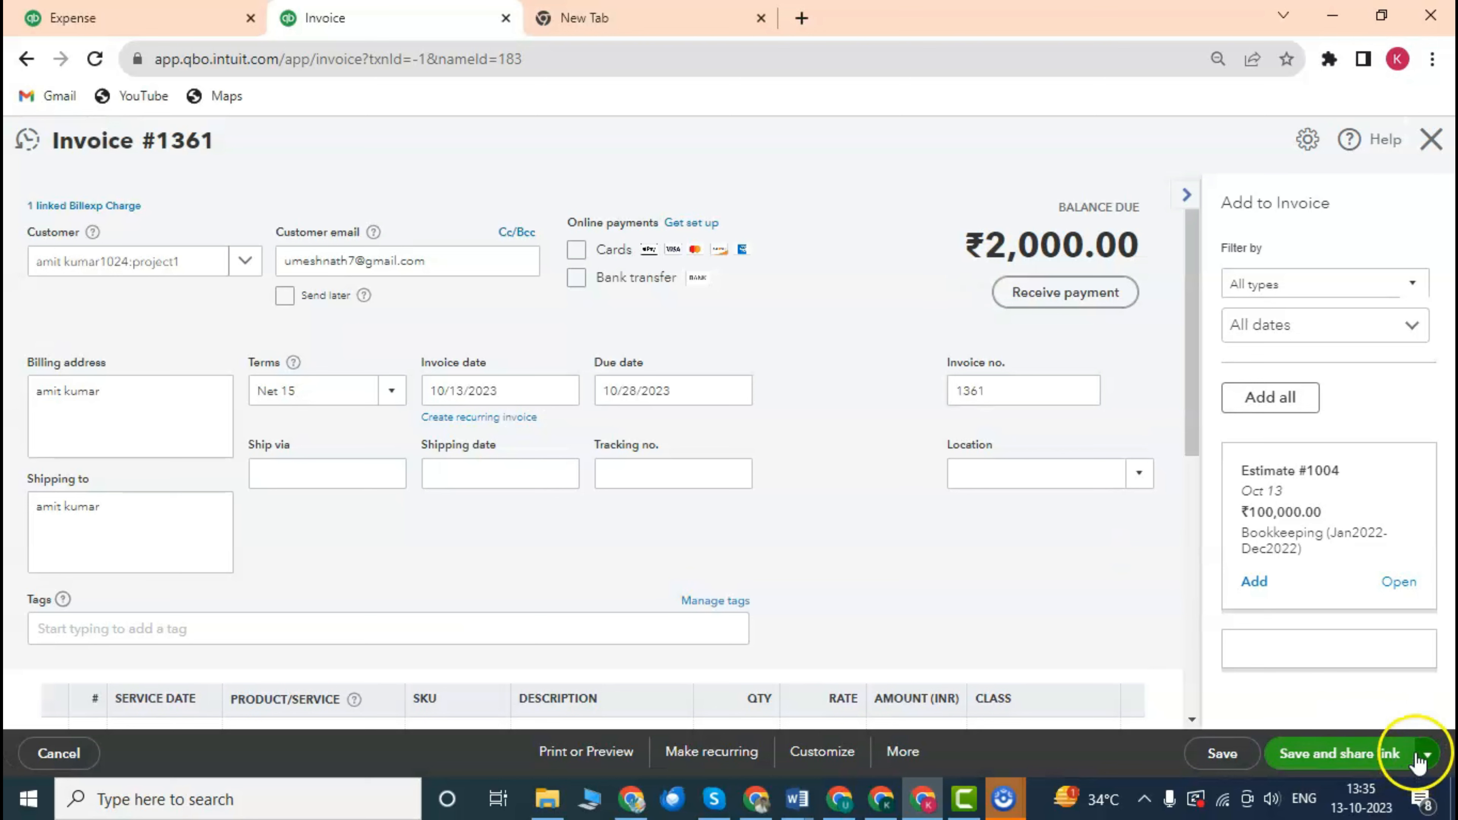
# Choose Save and send for invoice 1361 and review the e-mail greeting and message.
pyautogui.click(1426, 754)
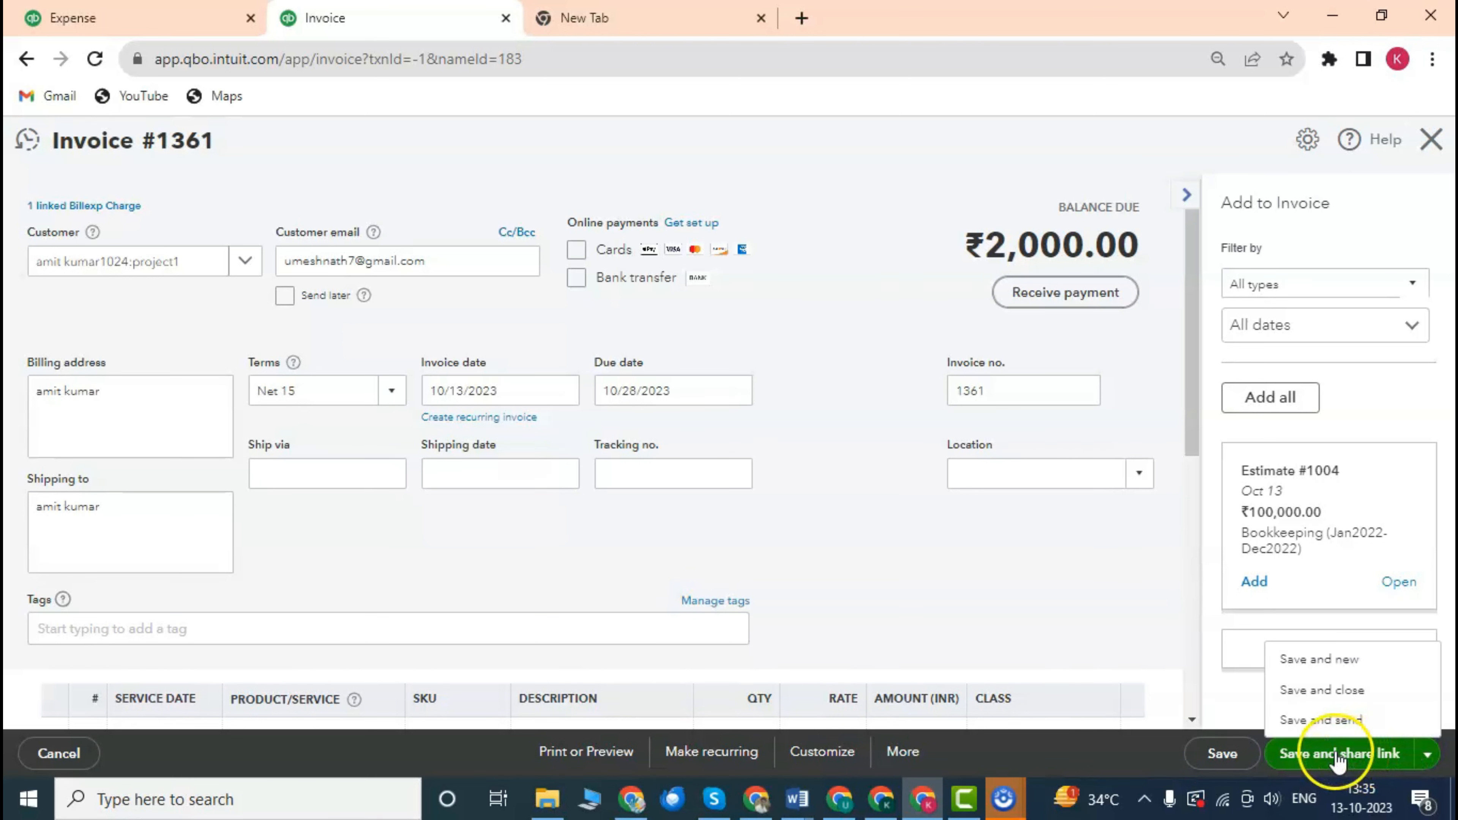
pyautogui.click(1341, 730)
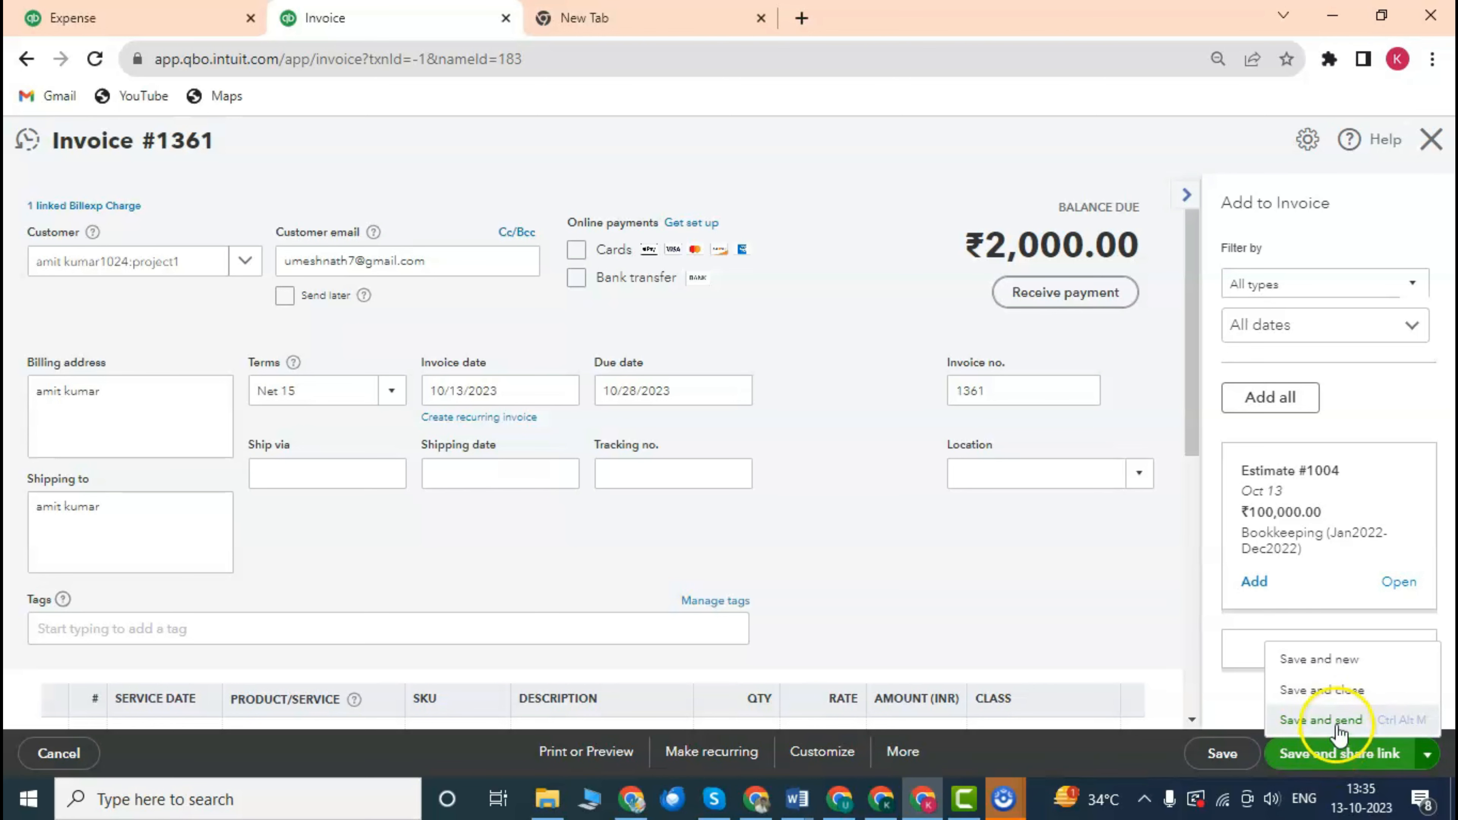
pyautogui.click(1351, 757)
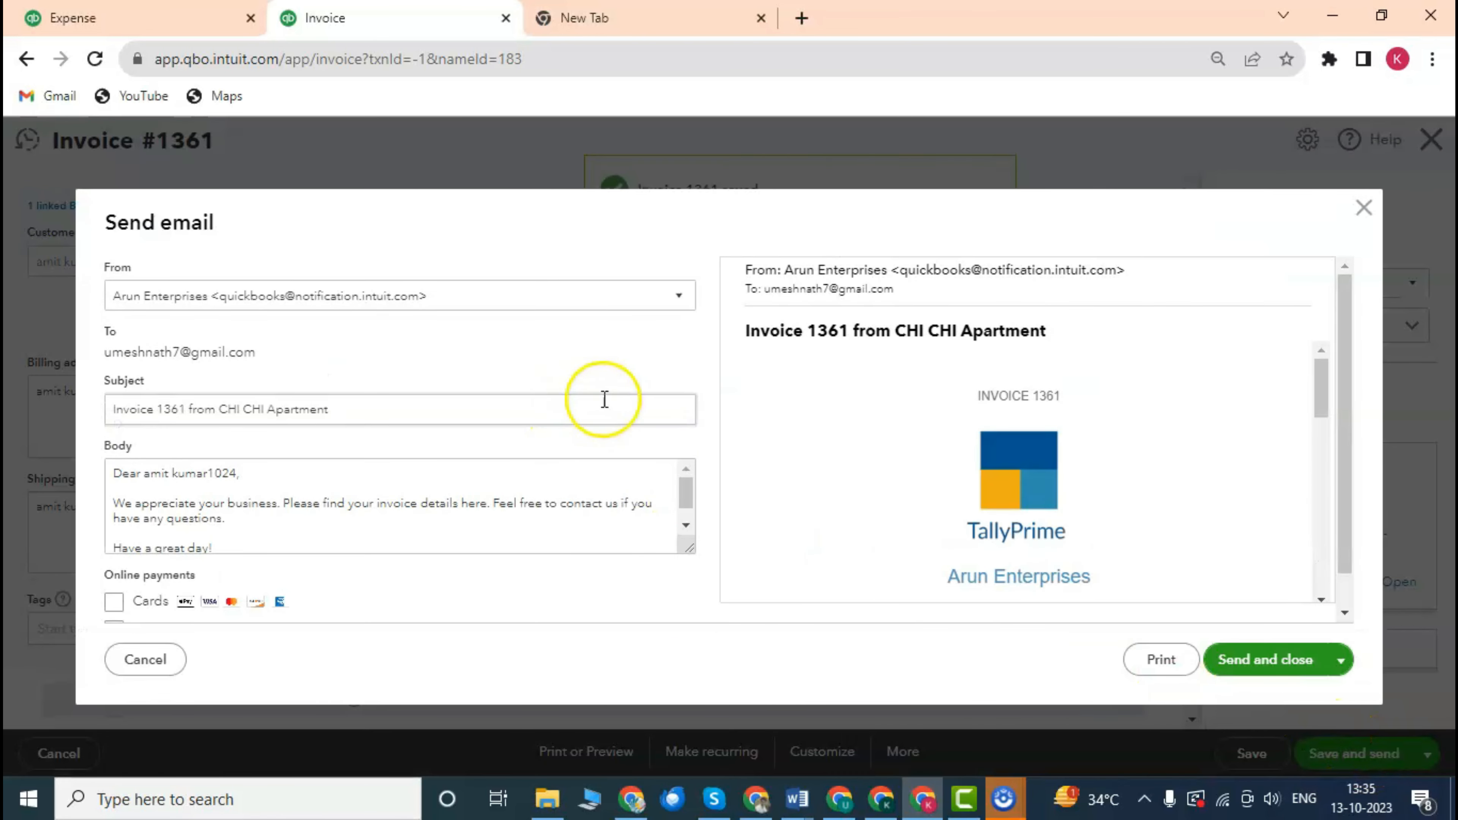
pyautogui.scroll(-6, 971, 425)
pyautogui.scroll(2, 1026, 458)
pyautogui.scroll(-2, 1026, 458)
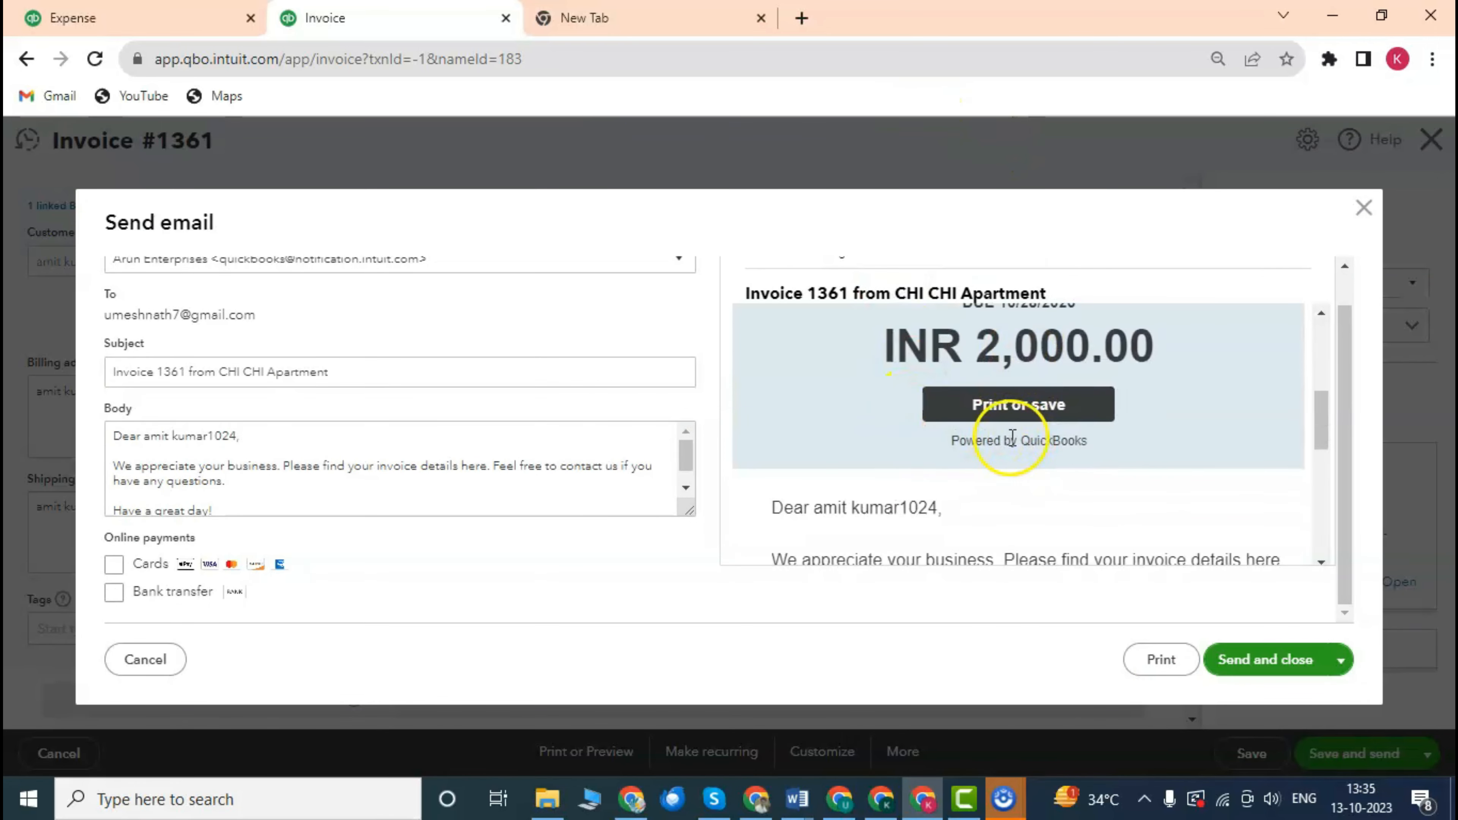
pyautogui.scroll(-4, 1017, 434)
pyautogui.scroll(2, 976, 422)
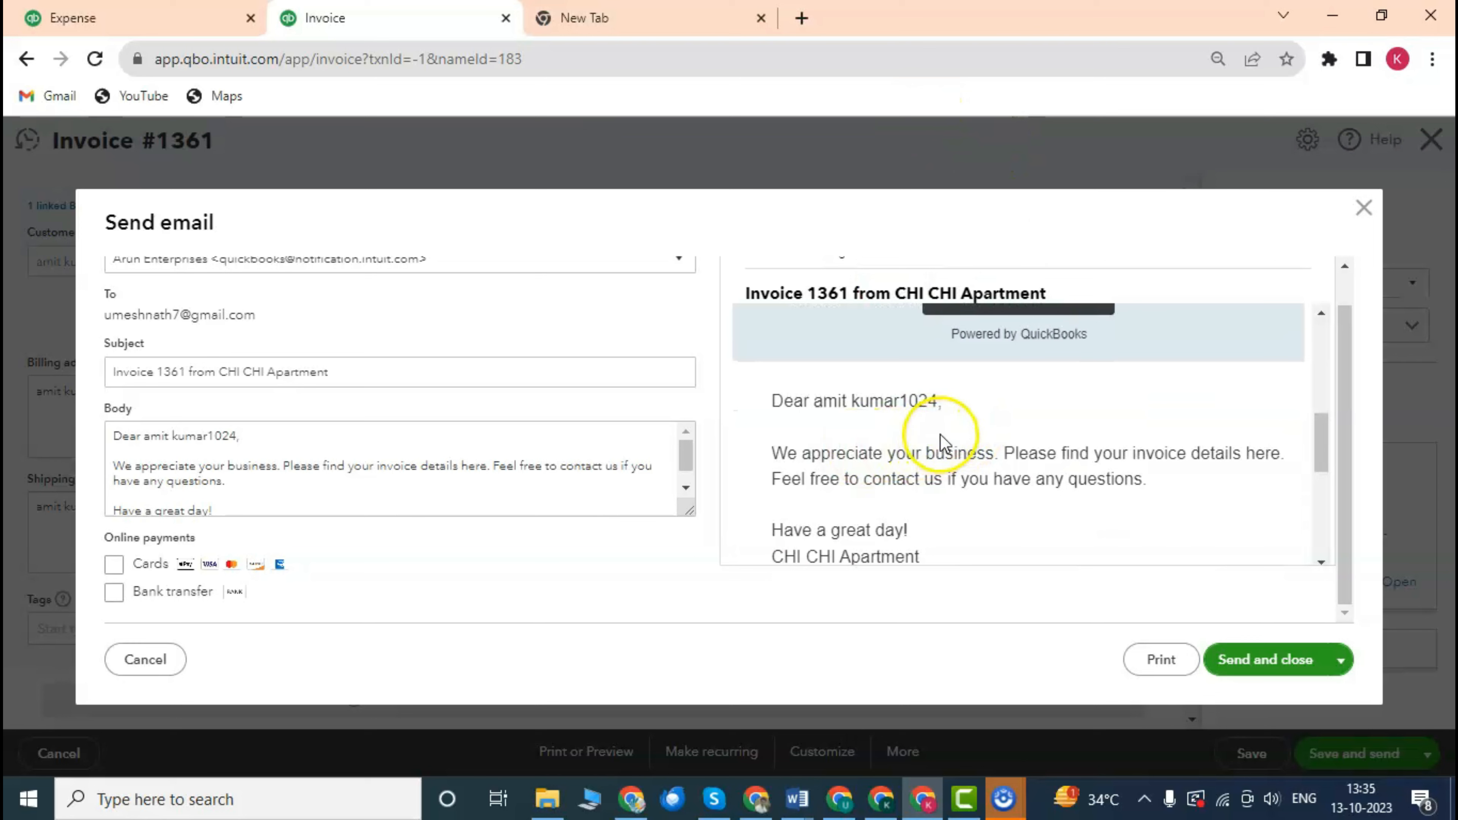
pyautogui.moveTo(784, 400); pyautogui.dragTo(961, 425)
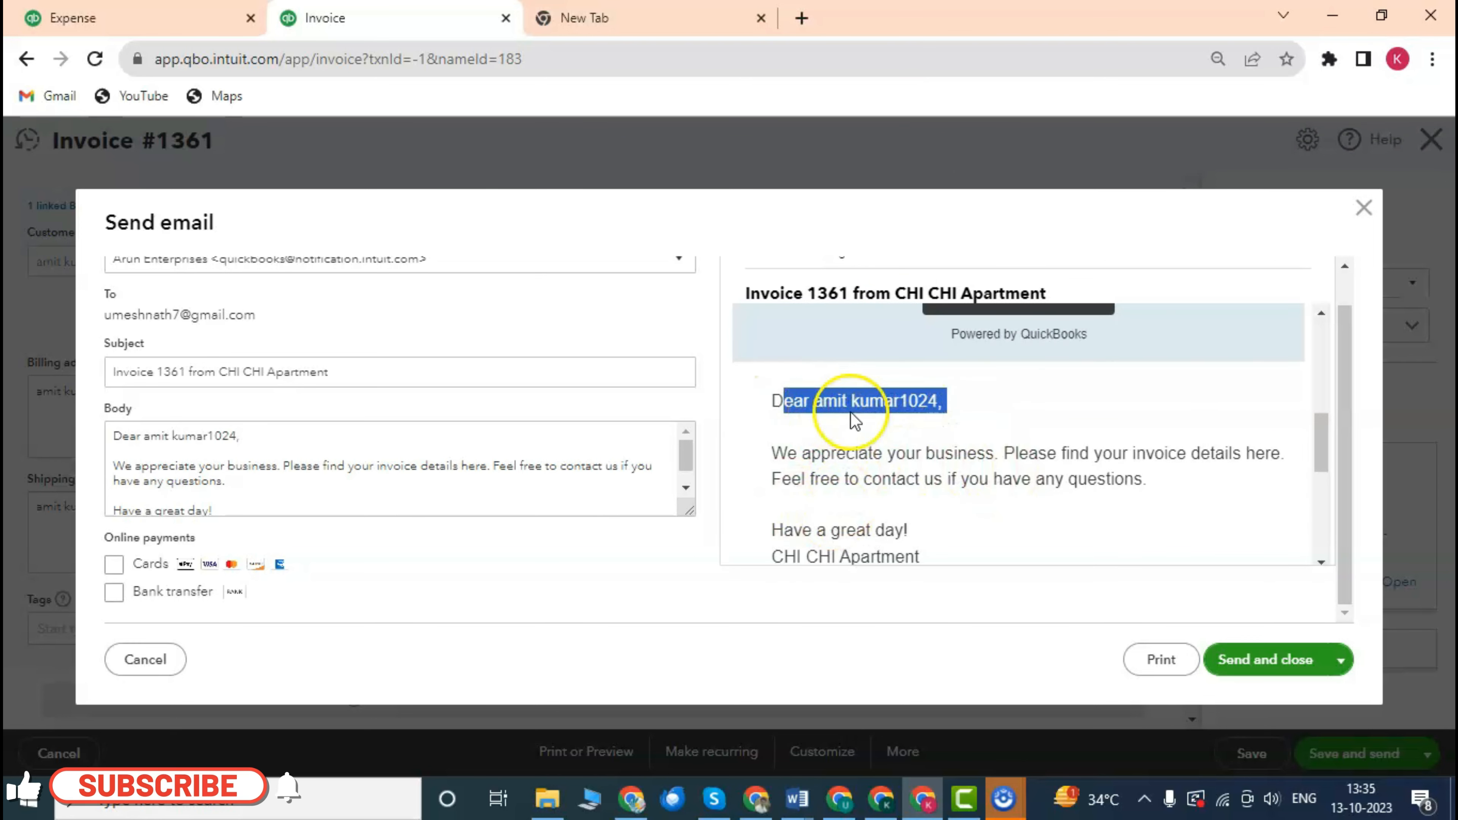
pyautogui.click(809, 452)
pyautogui.moveTo(772, 455); pyautogui.dragTo(977, 482)
pyautogui.scroll(3, 1001, 459)
pyautogui.scroll(2, 1000, 459)
pyautogui.scroll(-6, 1001, 460)
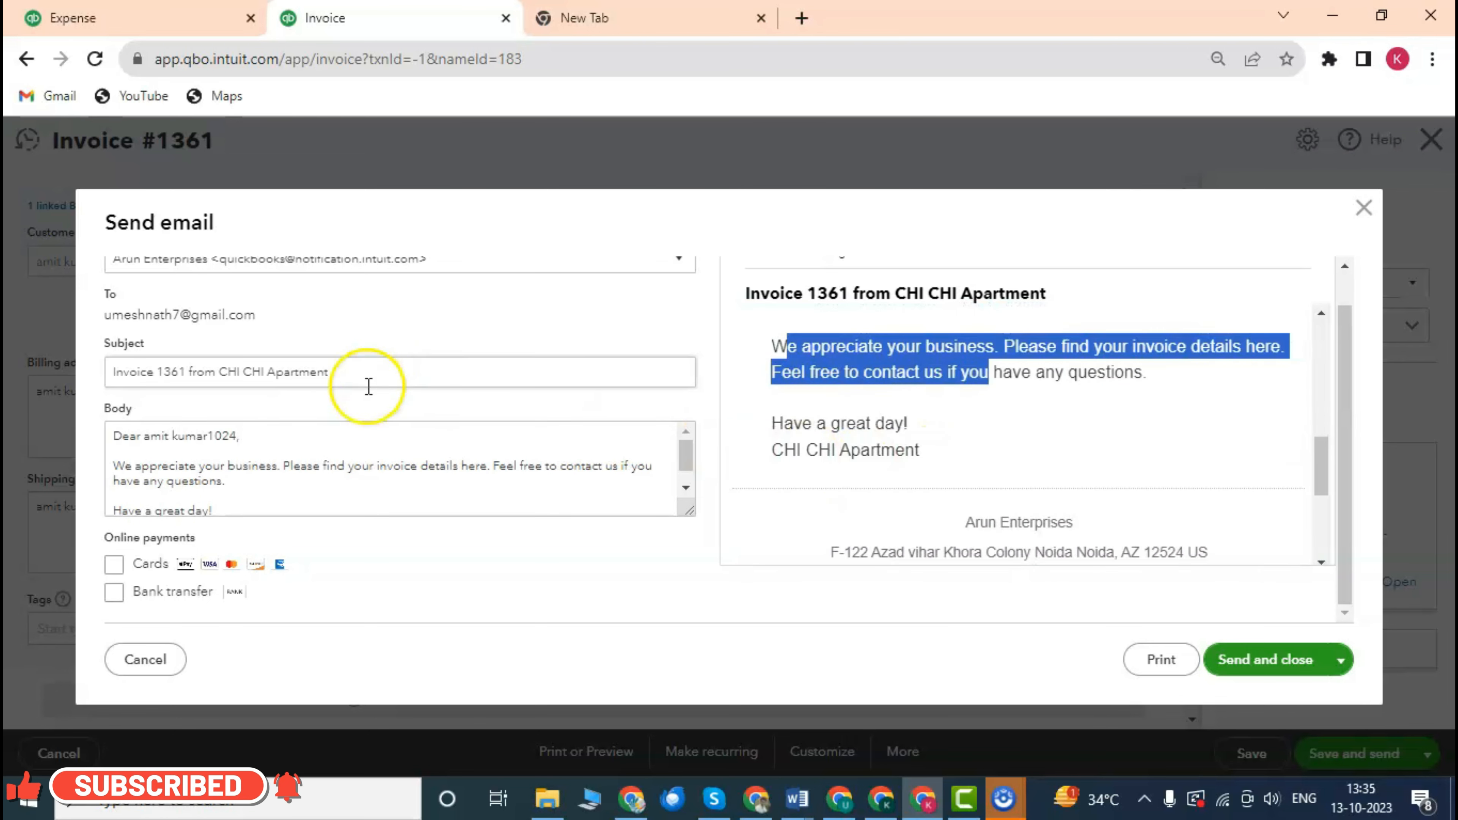
pyautogui.scroll(1, 376, 379)
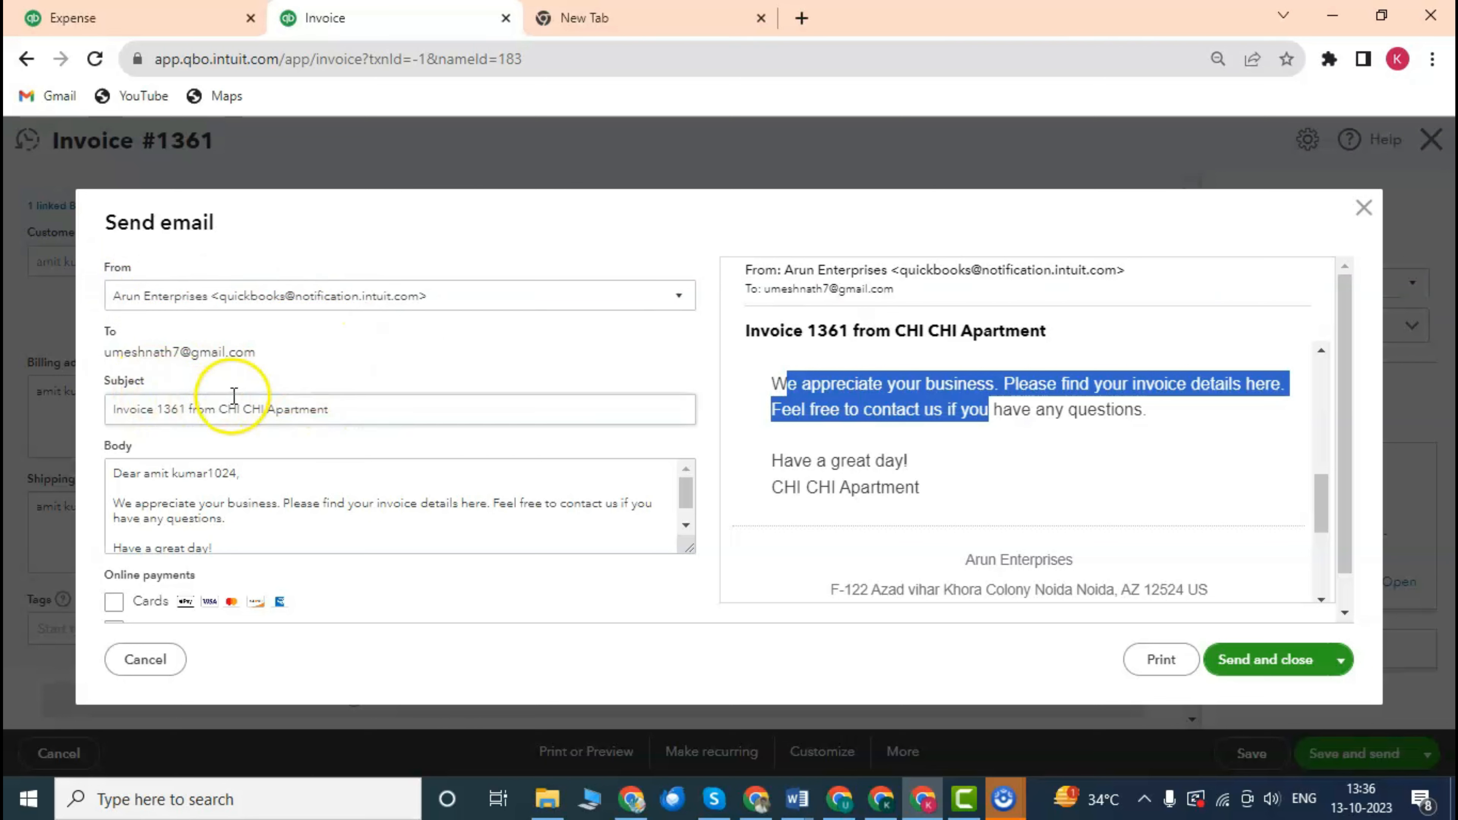
# Check the recipient address and send the invoice e-mail, closing the invoice.
pyautogui.moveTo(112, 351); pyautogui.dragTo(247, 356)
pyautogui.scroll(-1, 276, 388)
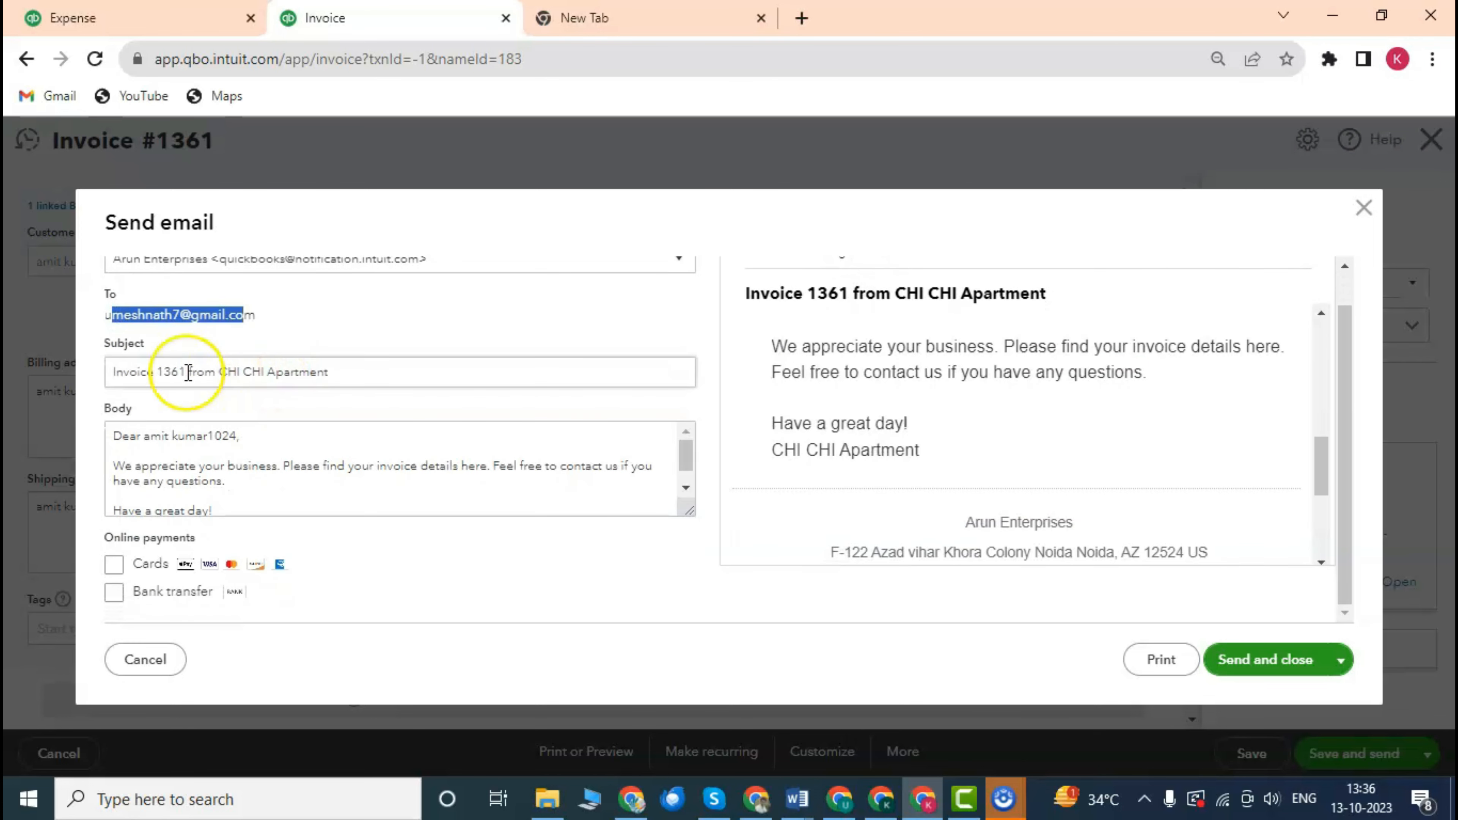
pyautogui.scroll(-1, 262, 440)
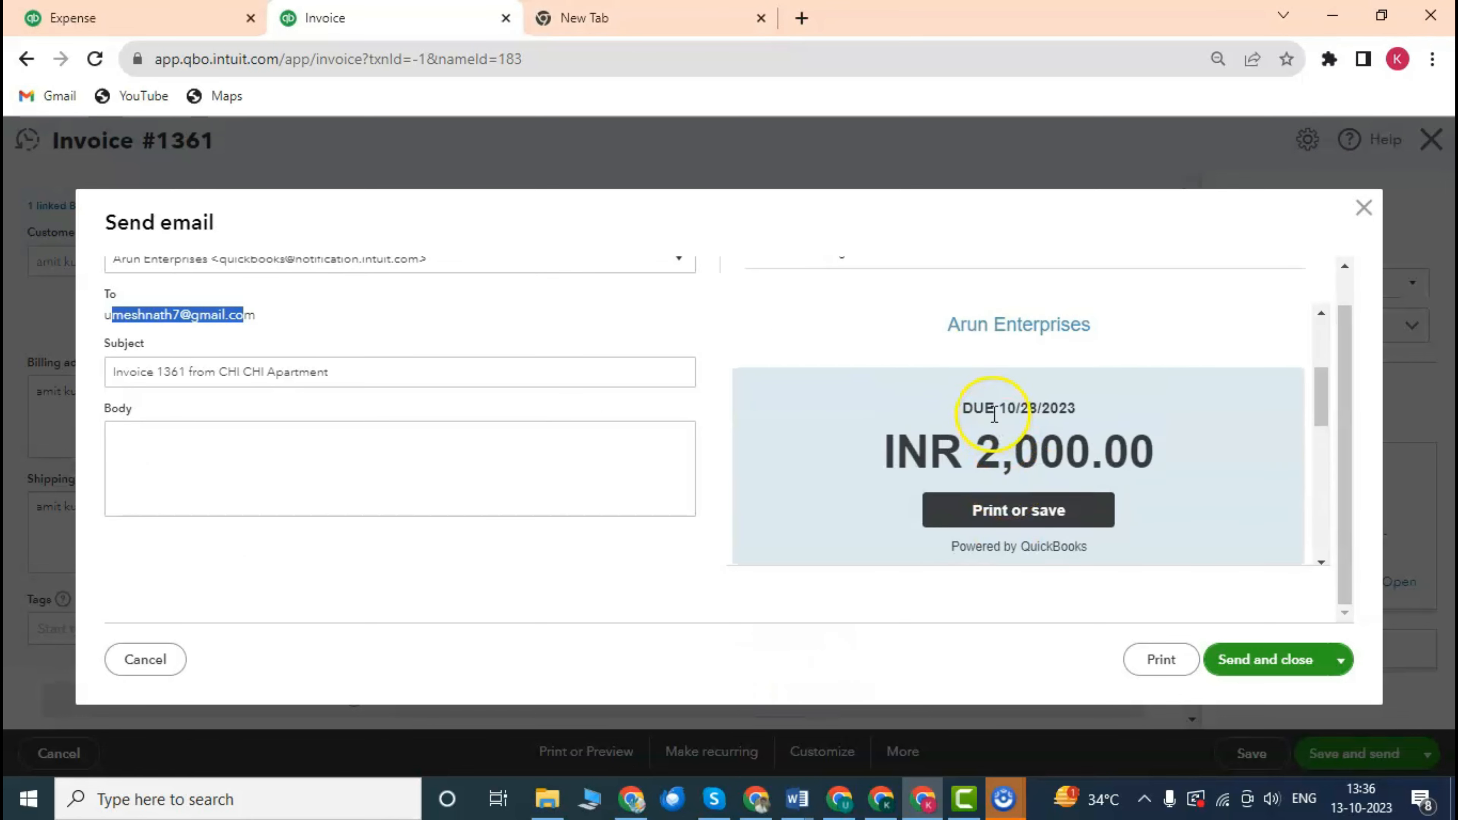
pyautogui.scroll(-5, 996, 414)
pyautogui.click(1296, 665)
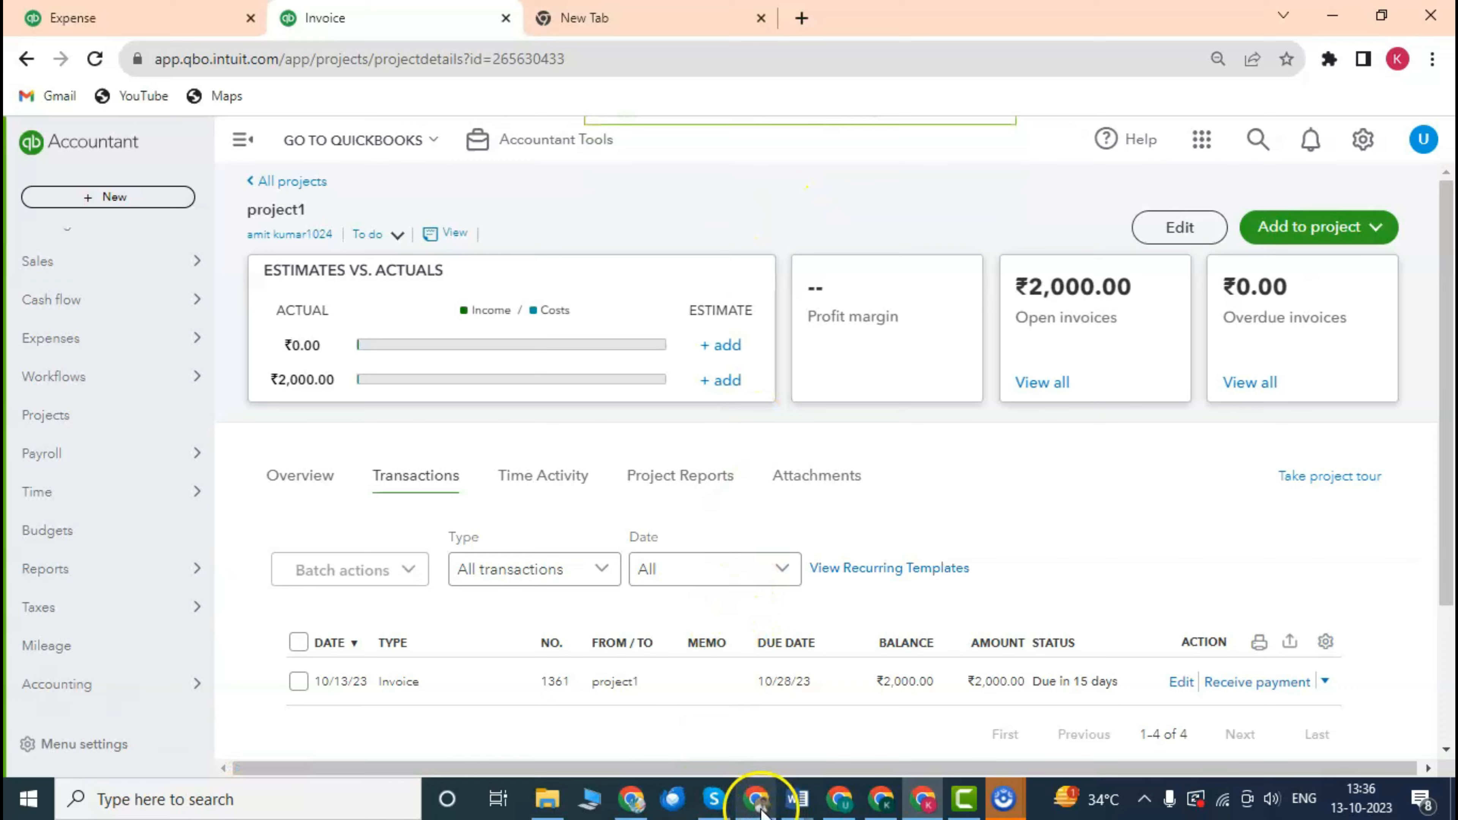
# Switch to Gmail, refresh the inbox, and open the invoice 1361 email showing INR 2,000.00.
pyautogui.moveTo(758, 804)
pyautogui.click(749, 698)
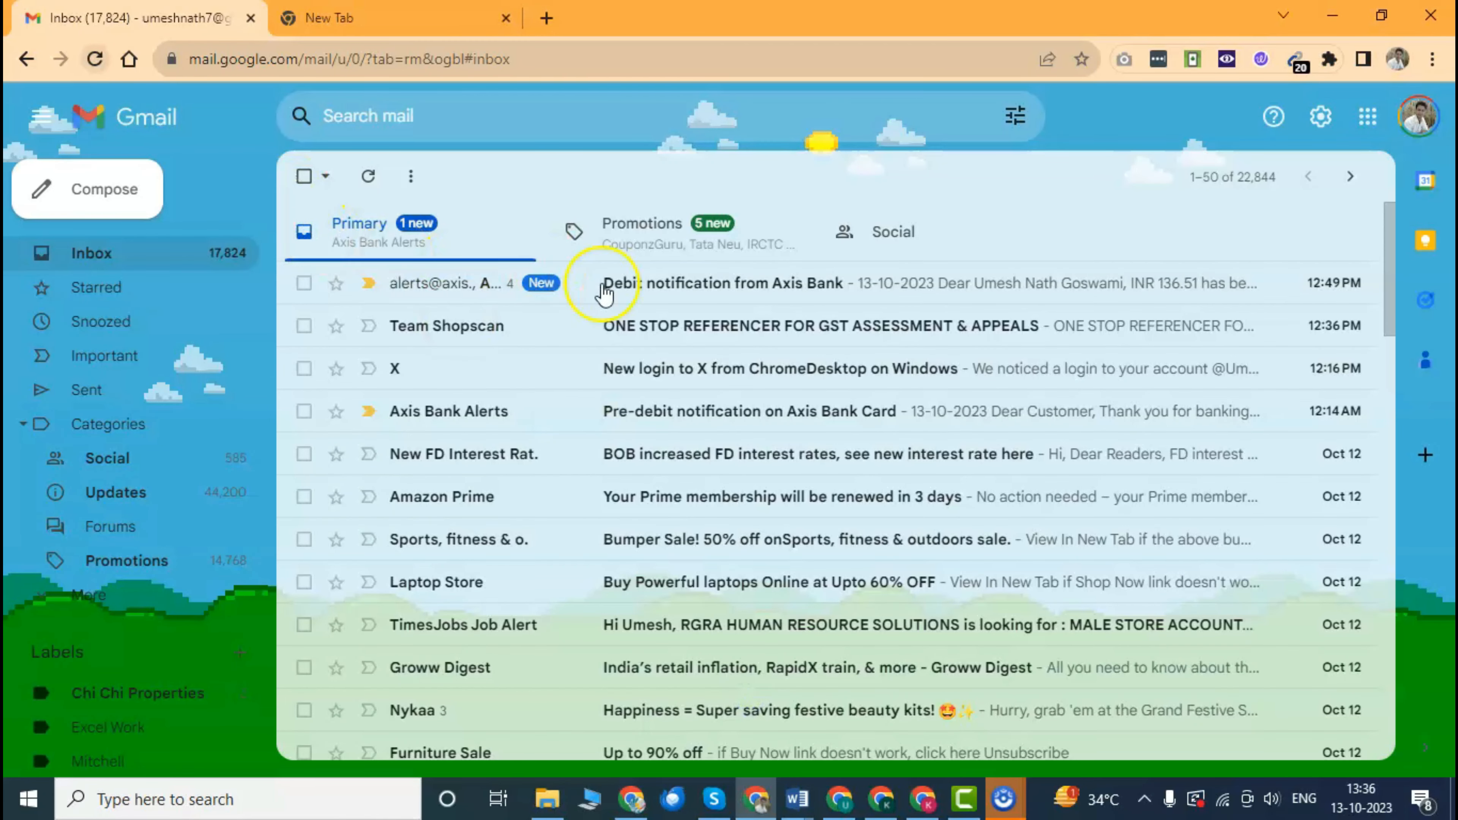
pyautogui.click(191, 251)
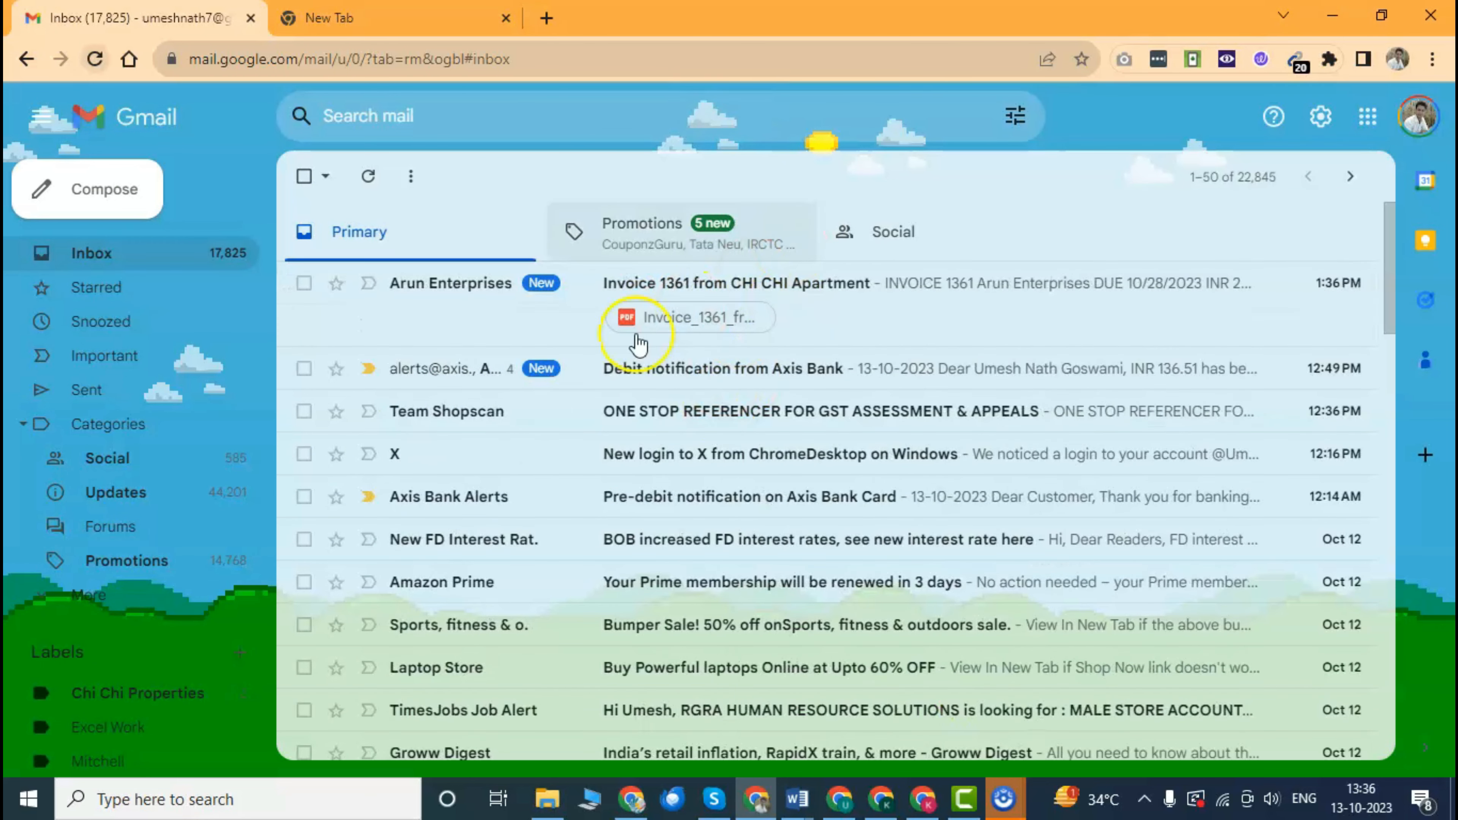
pyautogui.click(731, 290)
pyautogui.scroll(-5, 664, 404)
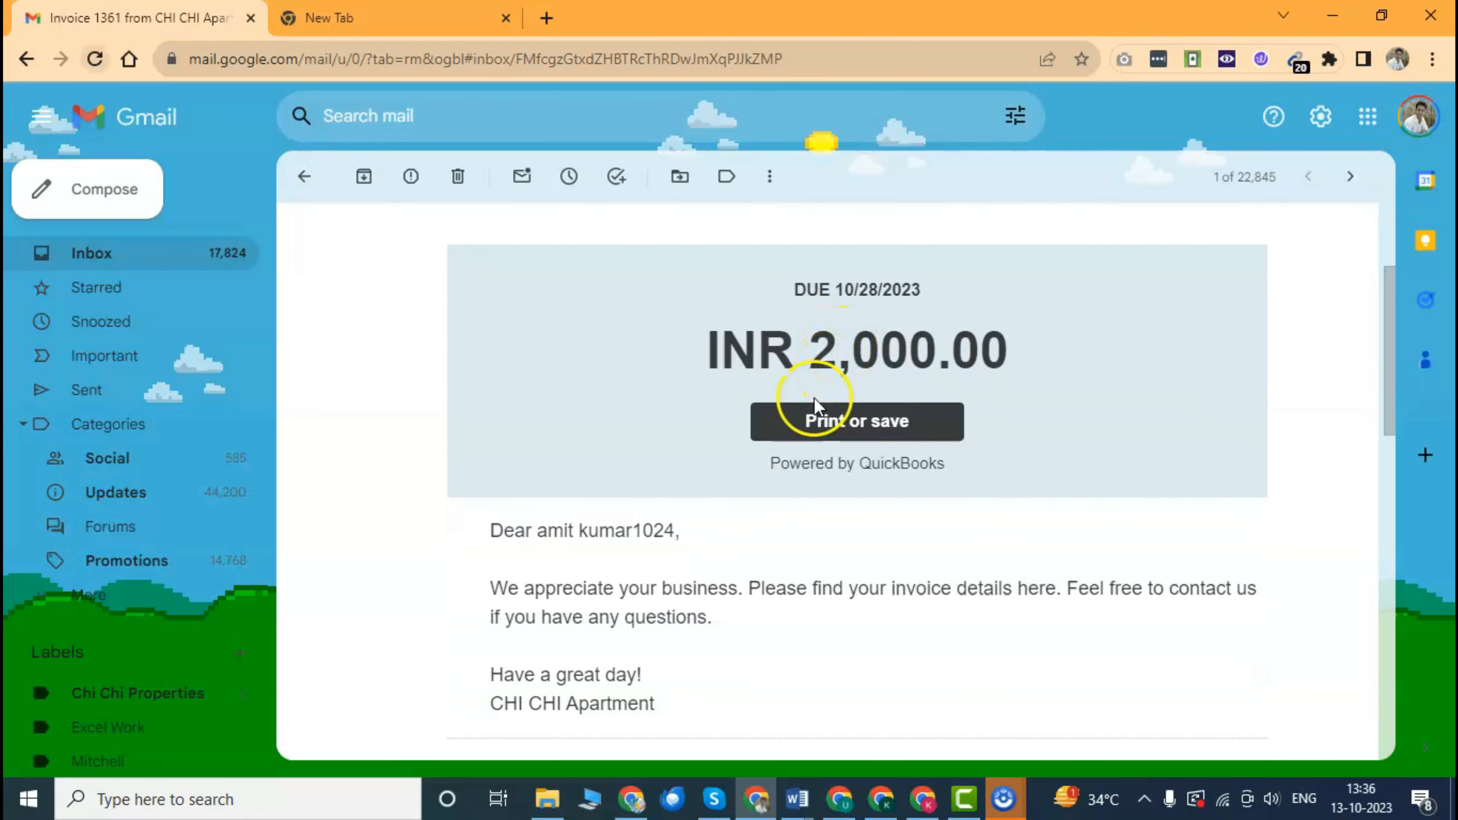
pyautogui.moveTo(696, 376); pyautogui.dragTo(995, 357)
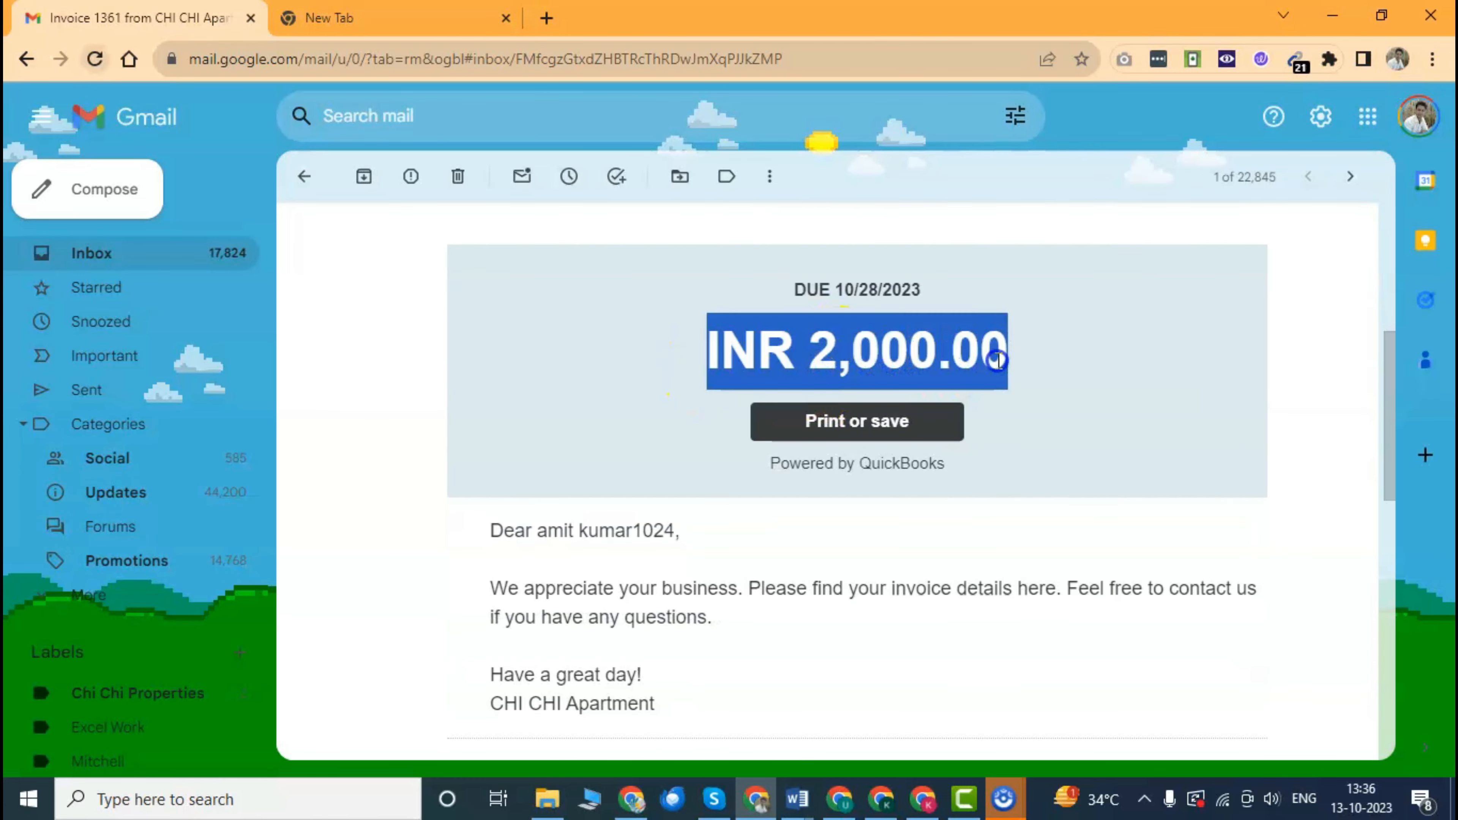
pyautogui.scroll(-10, 798, 423)
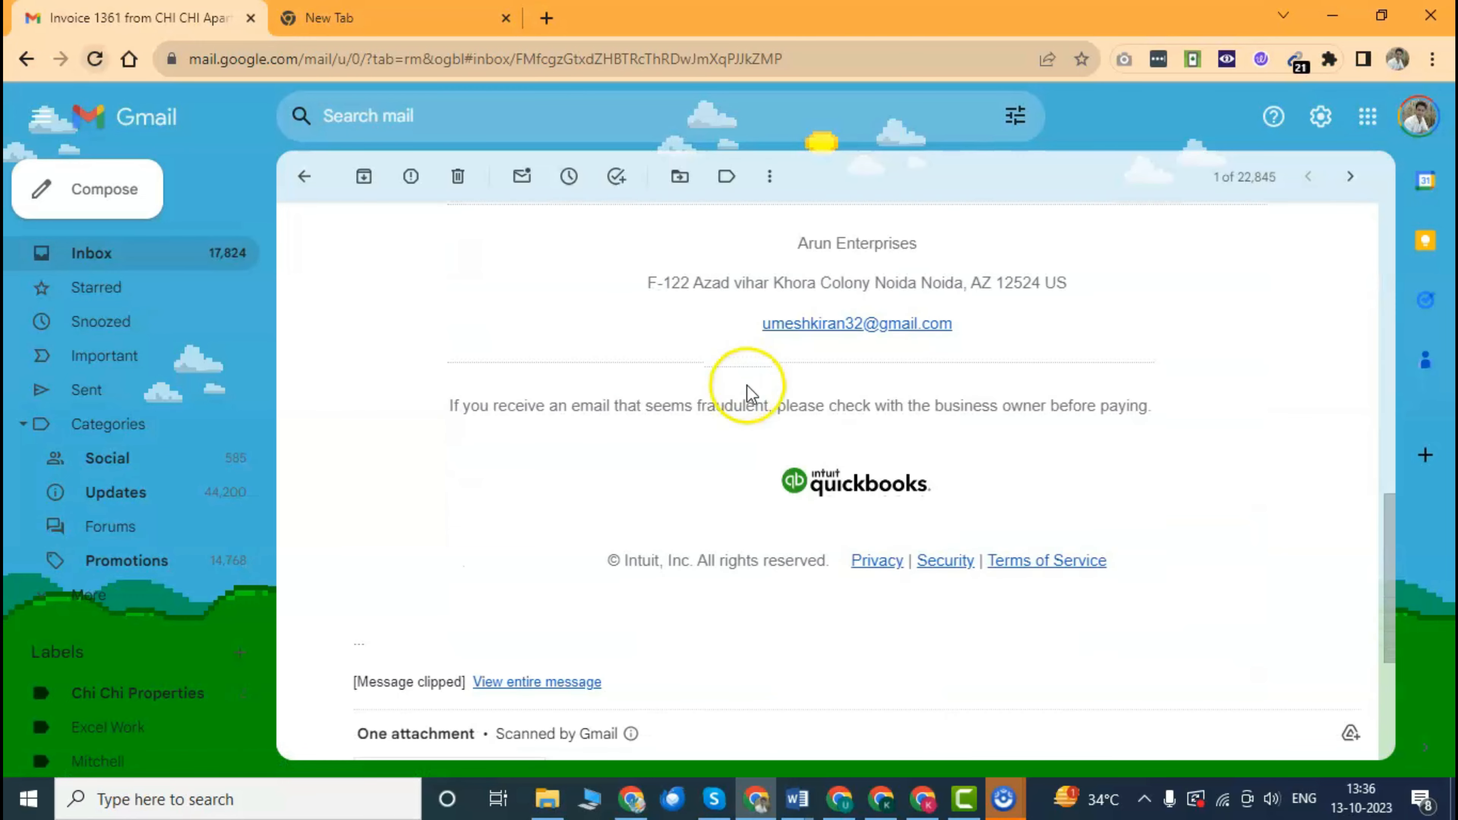
pyautogui.scroll(-5, 746, 385)
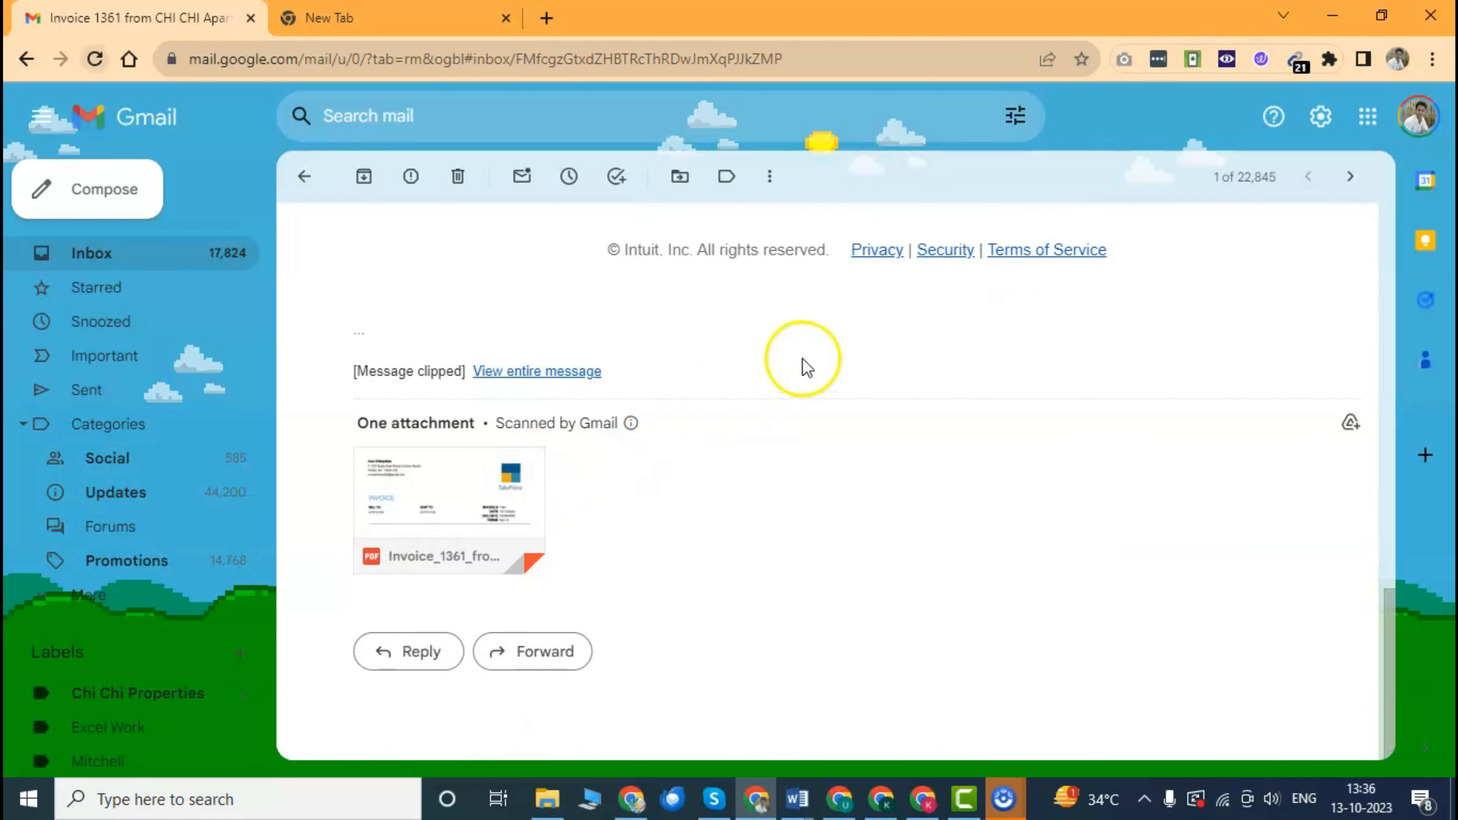
pyautogui.scroll(5, 806, 368)
pyautogui.scroll(-6, 804, 365)
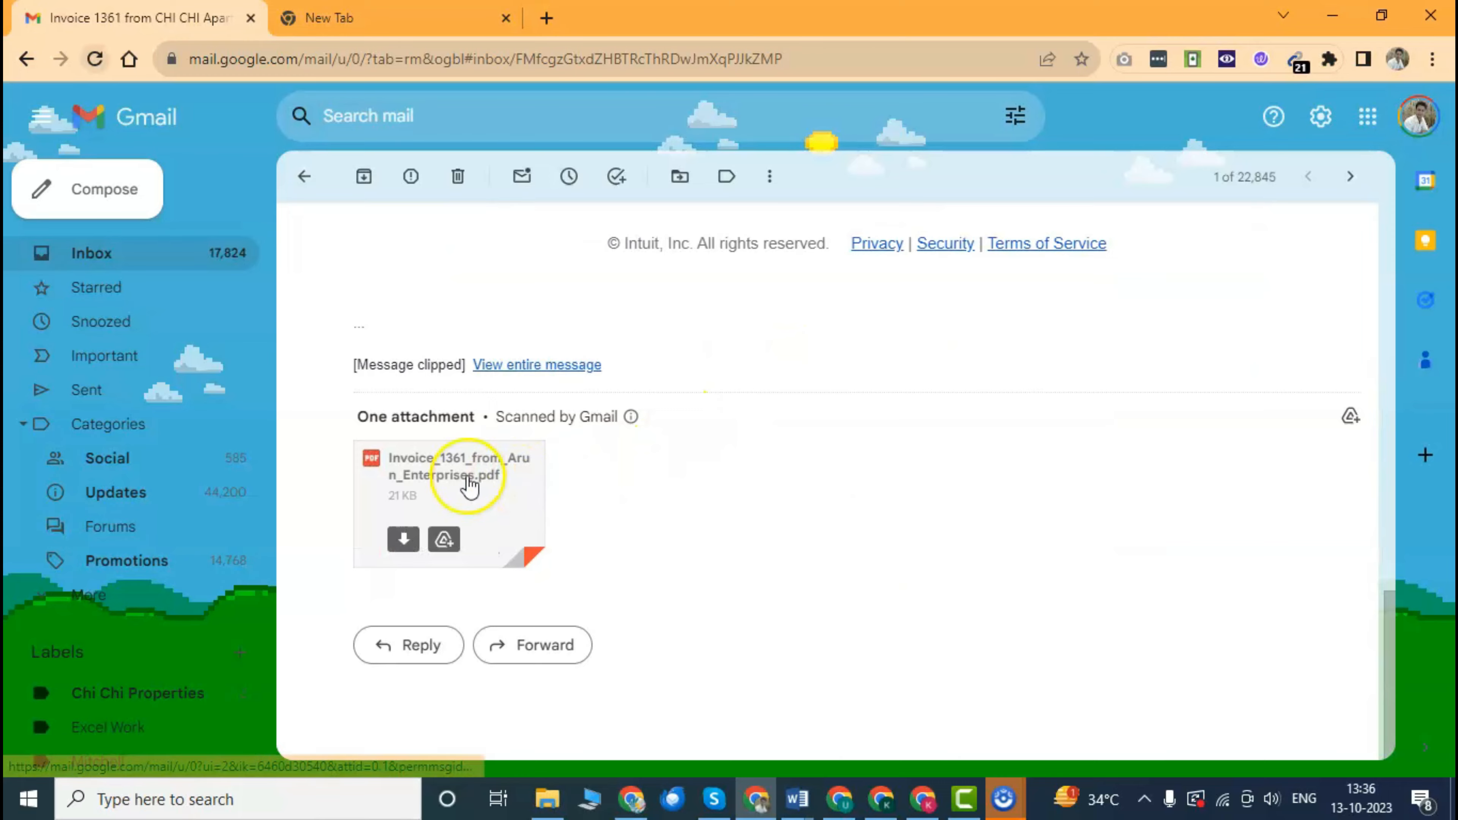
# Preview the attached invoice PDF, then close the viewer back to the message.
pyautogui.click(470, 485)
pyautogui.scroll(-6, 816, 411)
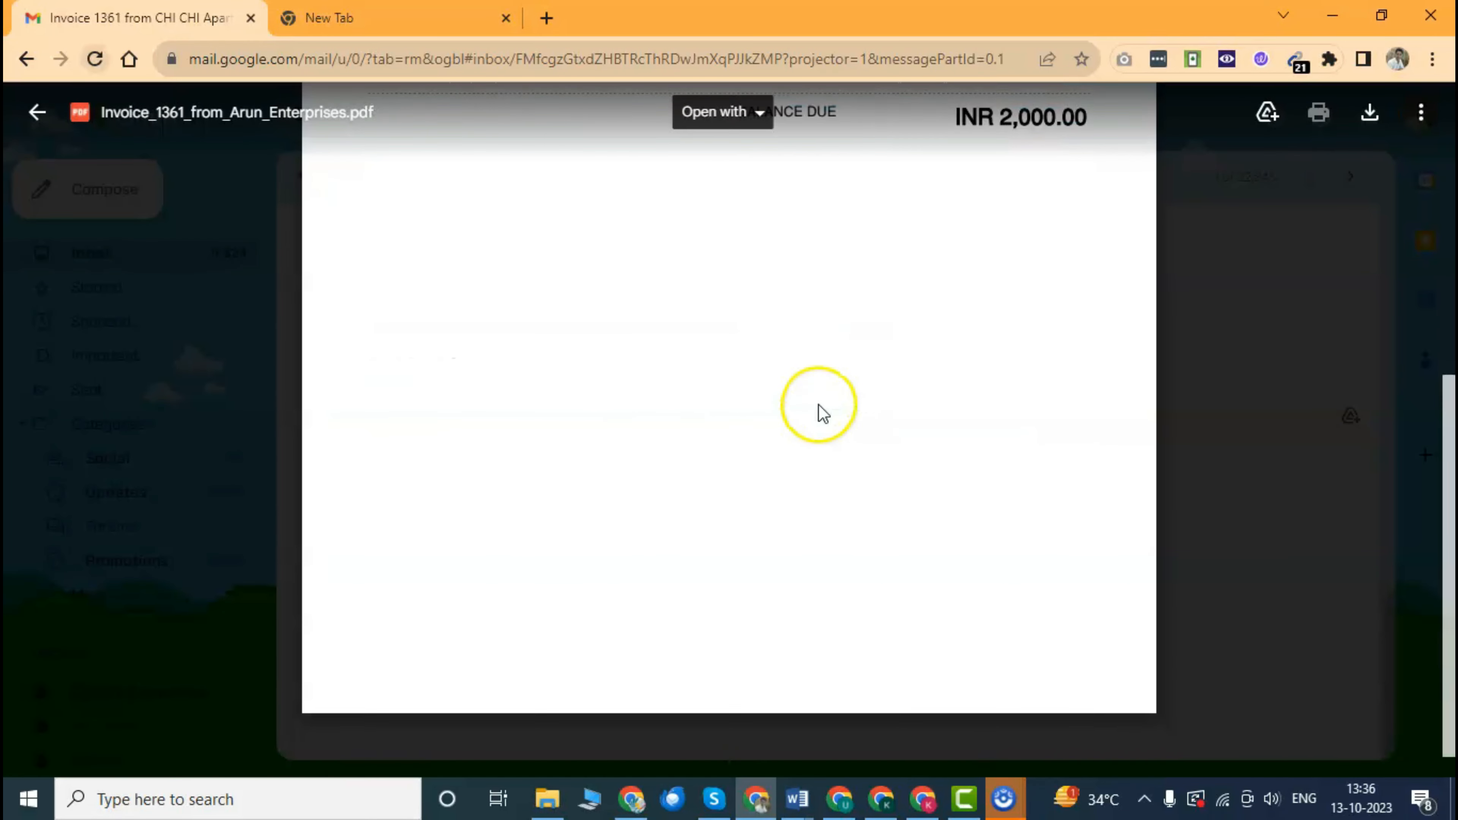
pyautogui.scroll(6, 820, 409)
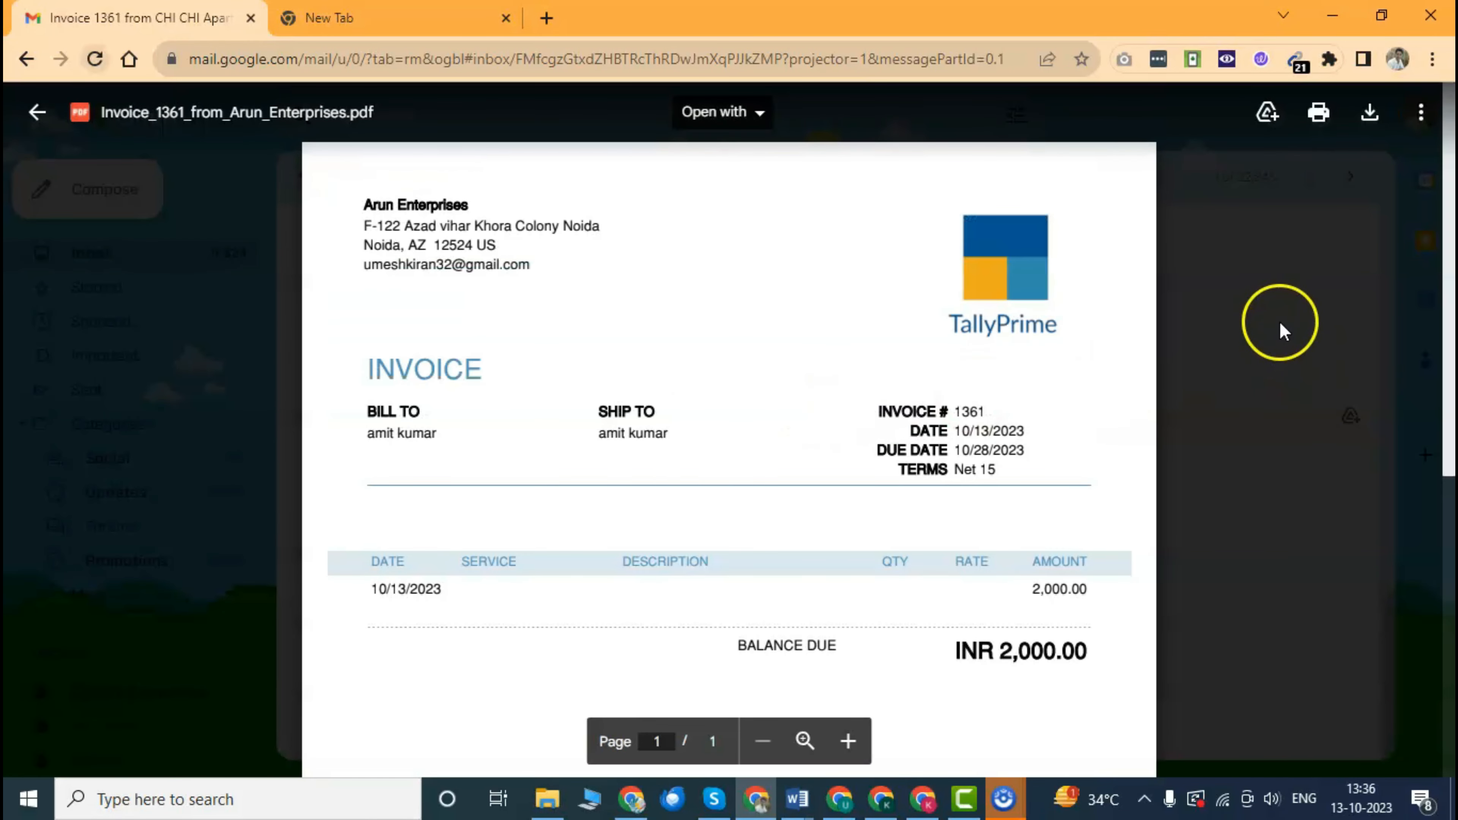
pyautogui.click(1284, 332)
pyautogui.scroll(4, 661, 367)
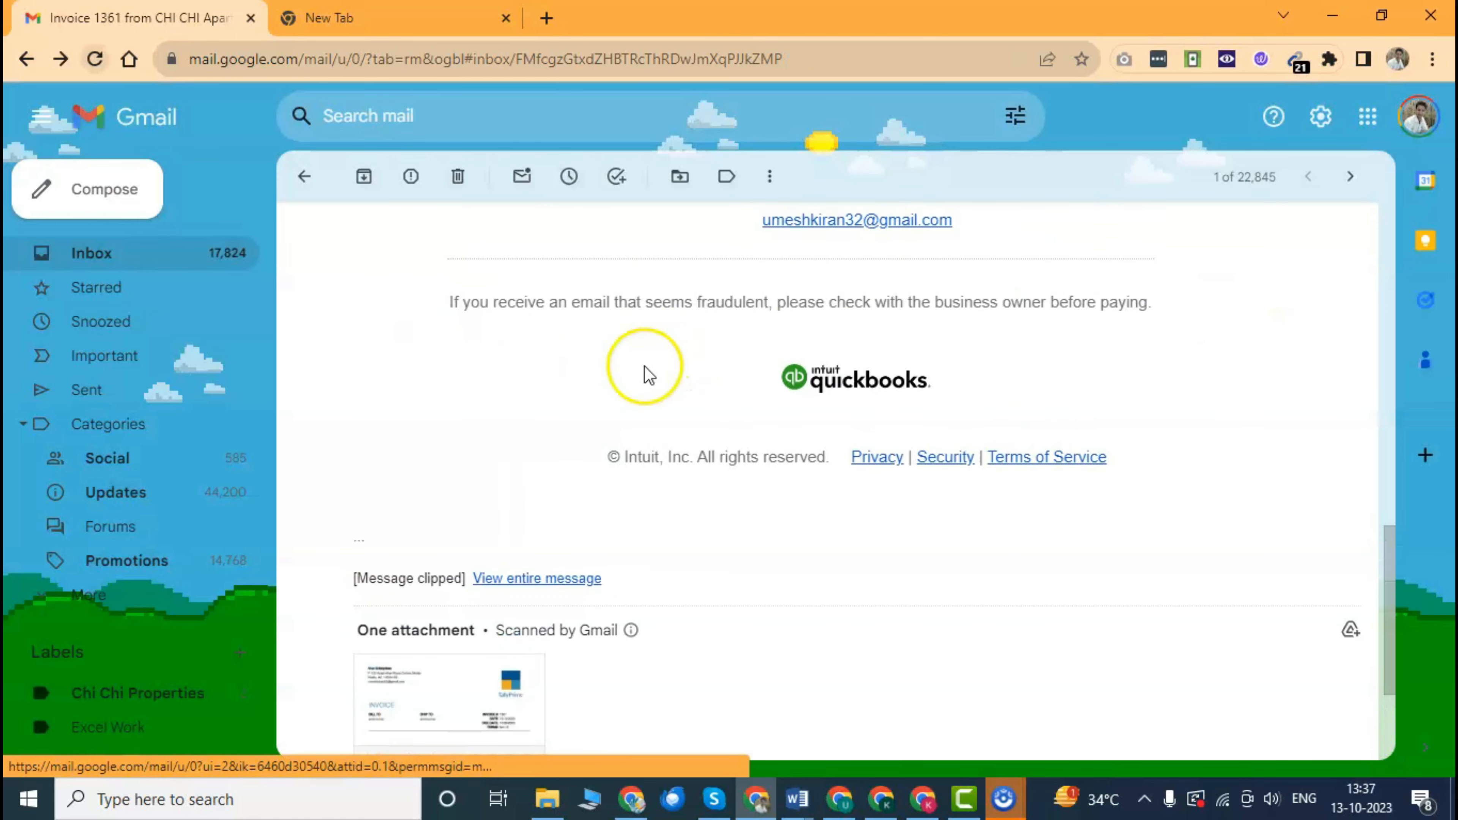
pyautogui.scroll(-4, 649, 376)
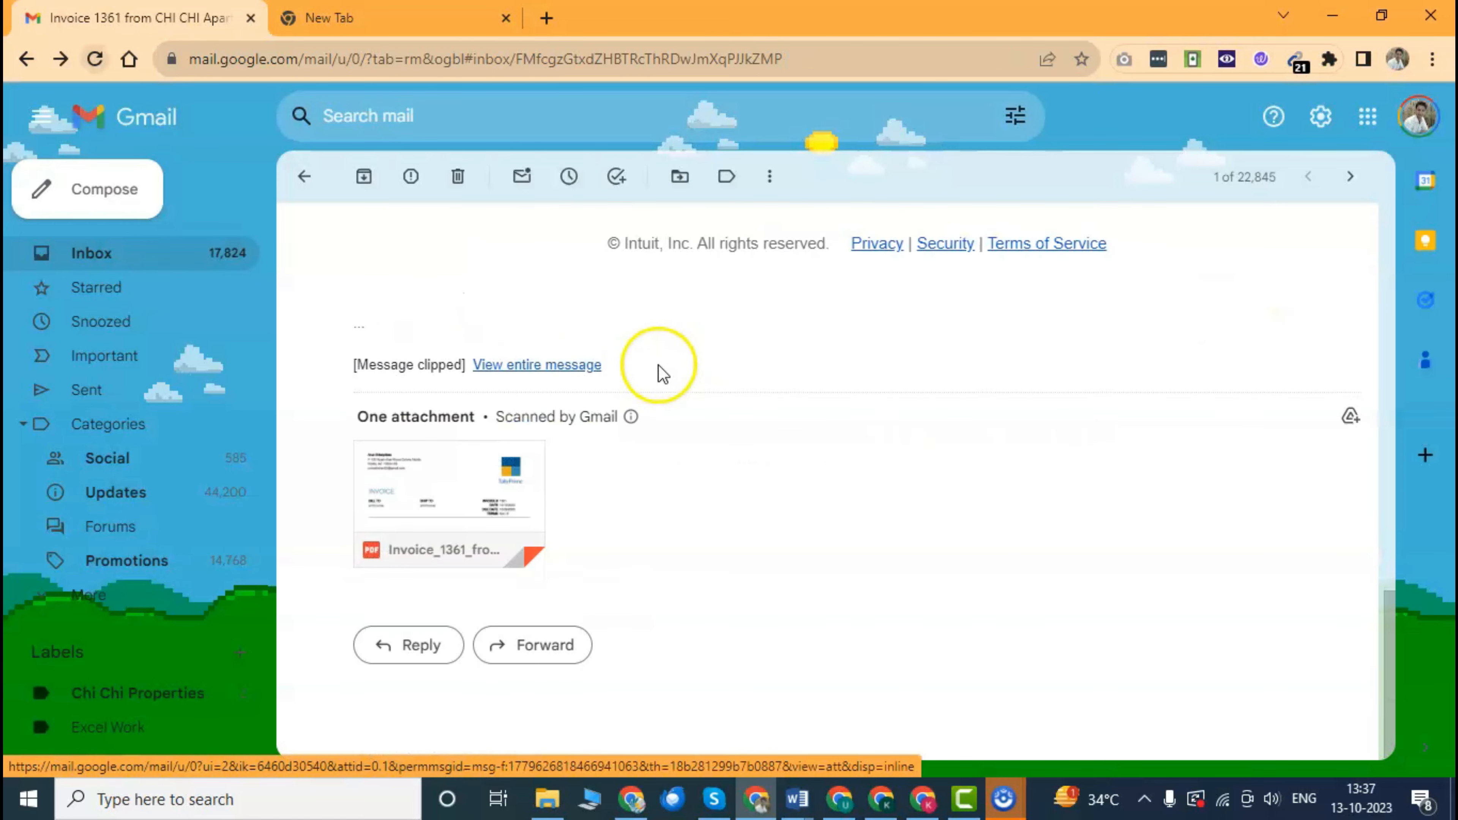
pyautogui.scroll(4, 726, 403)
pyautogui.scroll(-4, 669, 391)
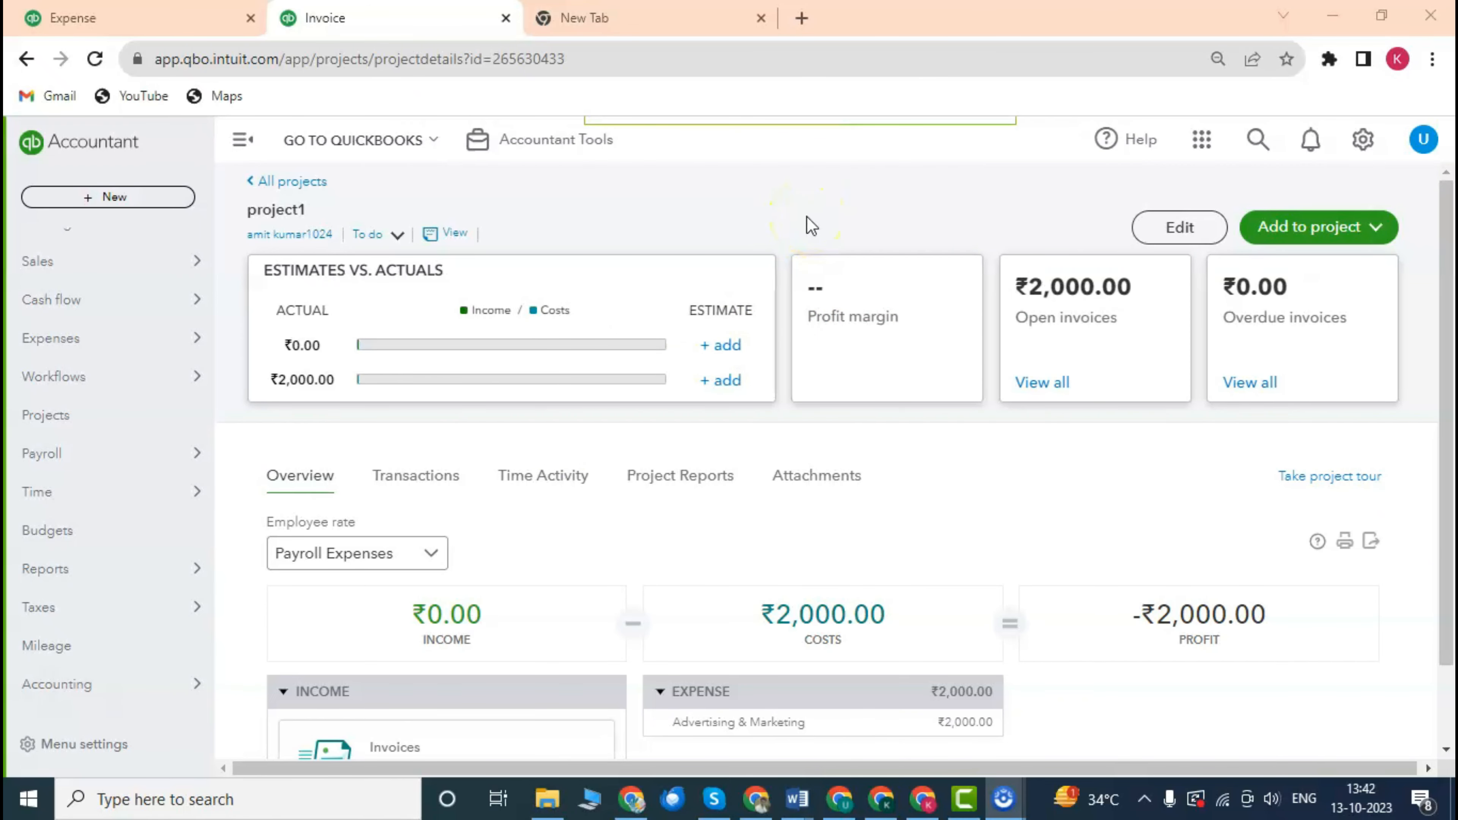
pyautogui.scroll(-1, 813, 262)
pyautogui.scroll(1, 811, 261)
pyautogui.scroll(-2, 779, 293)
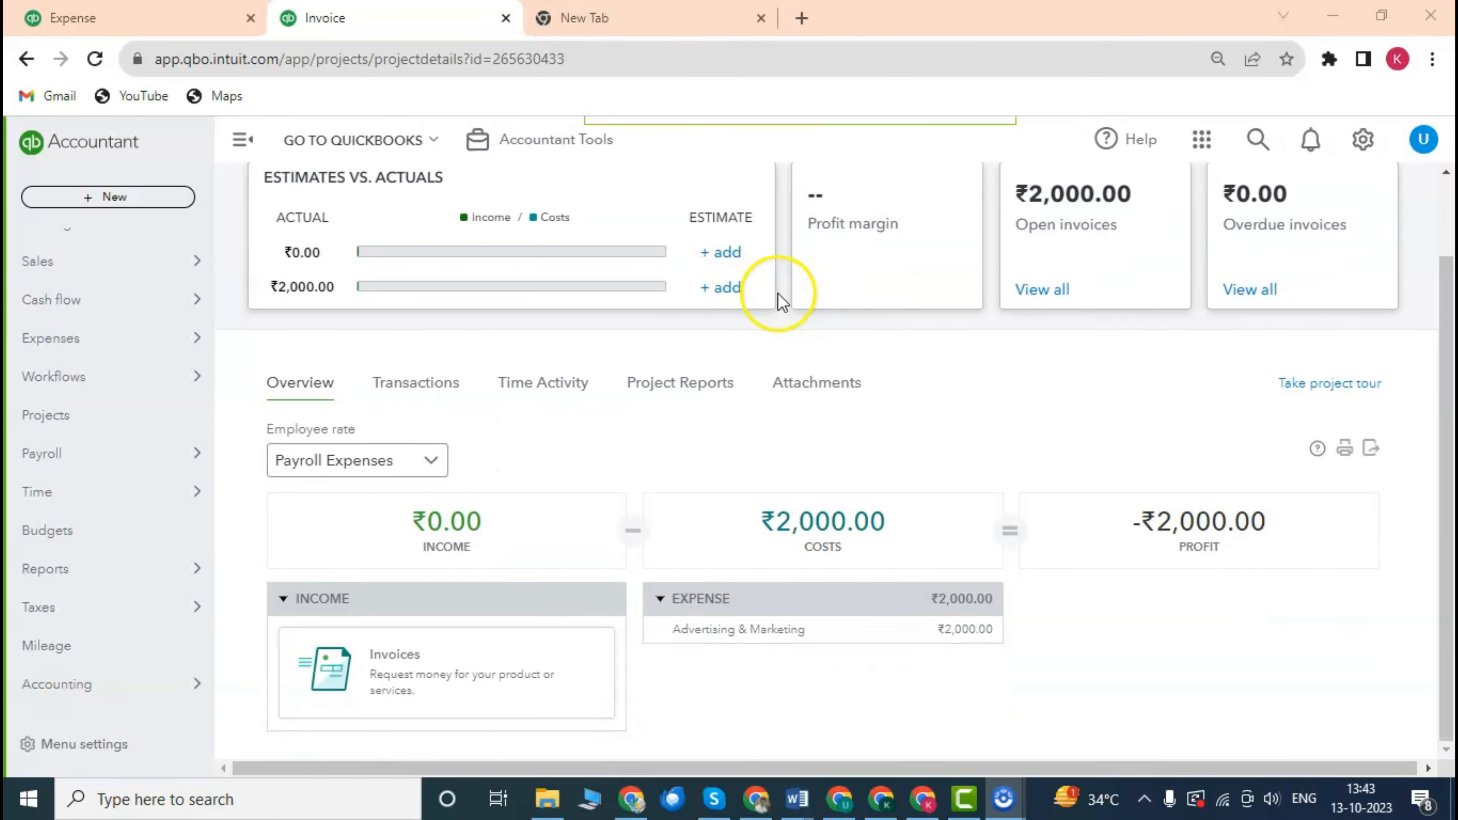
pyautogui.scroll(2, 782, 286)
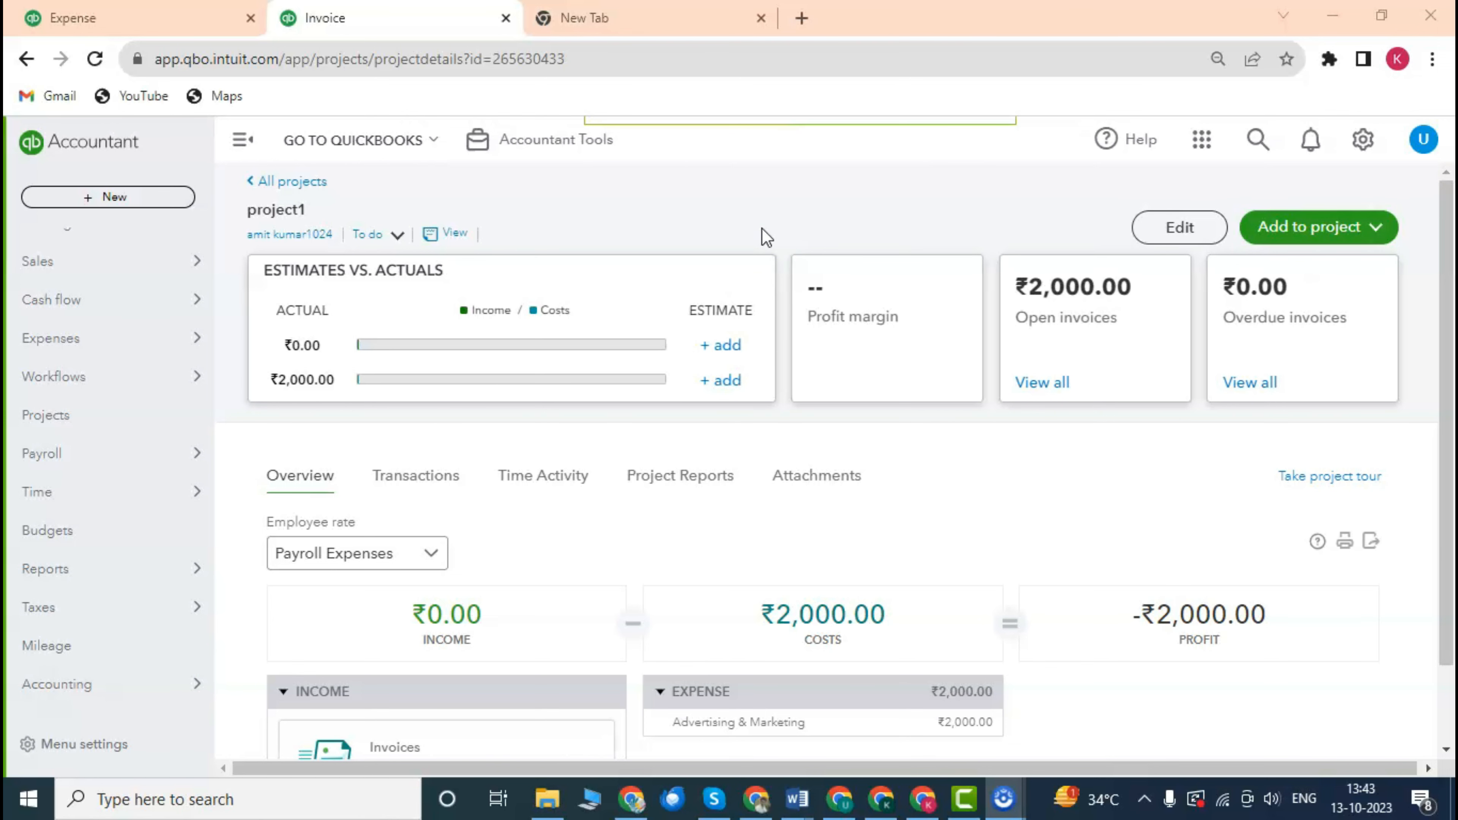
pyautogui.scroll(-2, 787, 445)
pyautogui.scroll(2, 552, 435)
pyautogui.scroll(-2, 553, 435)
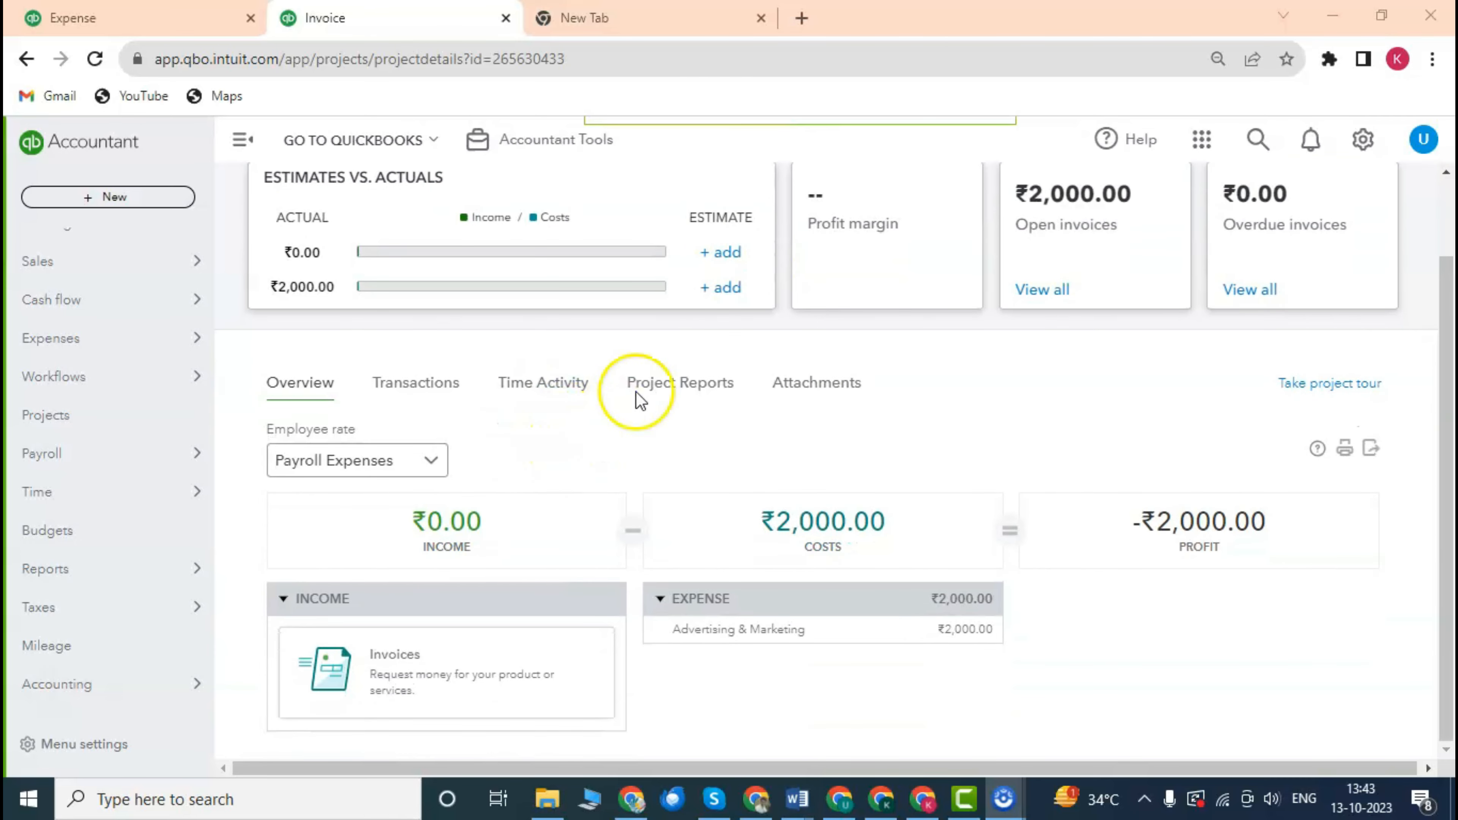
pyautogui.scroll(2, 649, 385)
pyautogui.scroll(-2, 677, 378)
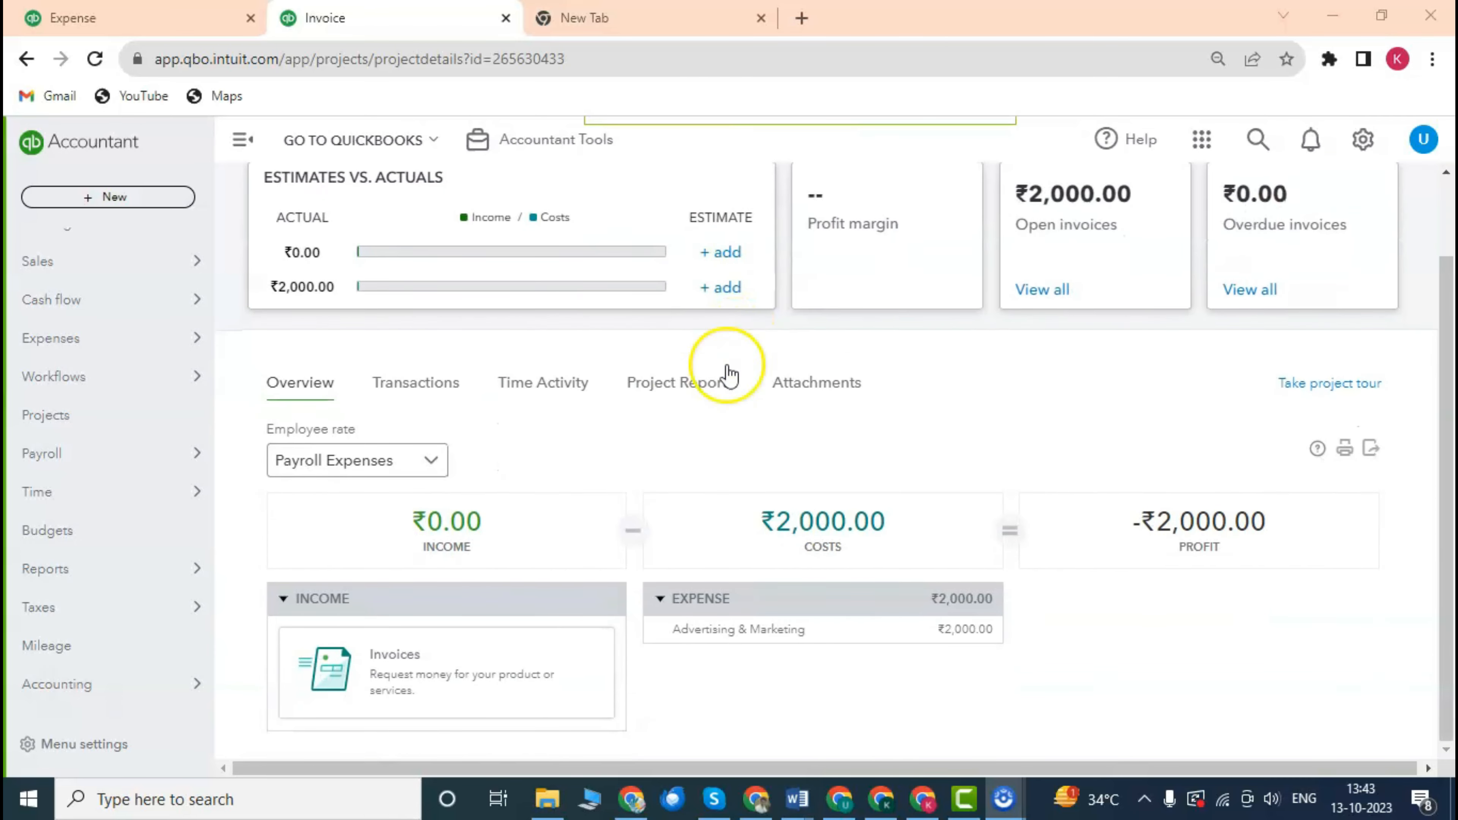
pyautogui.scroll(2, 651, 482)
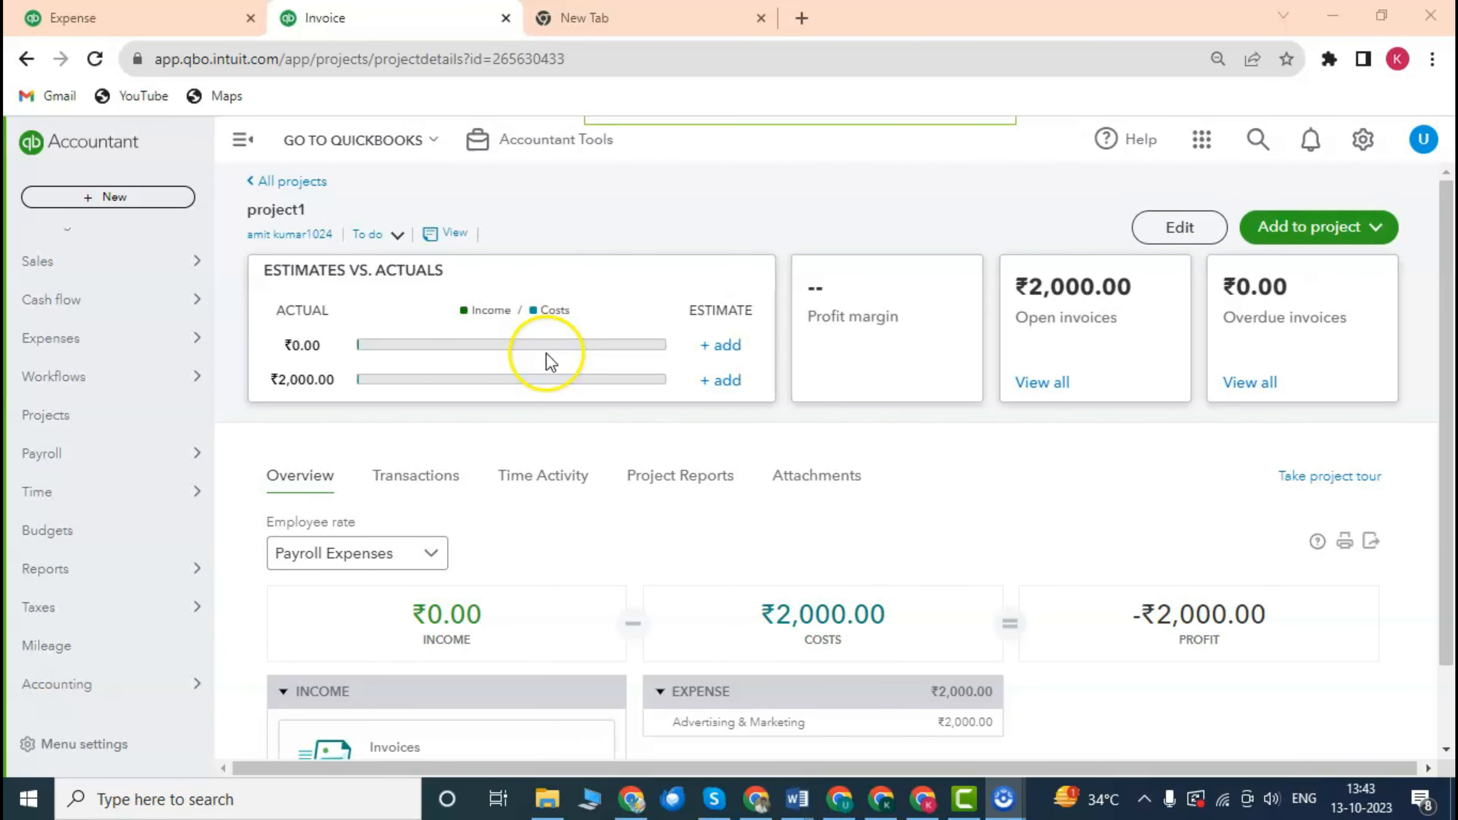
pyautogui.scroll(-2, 638, 504)
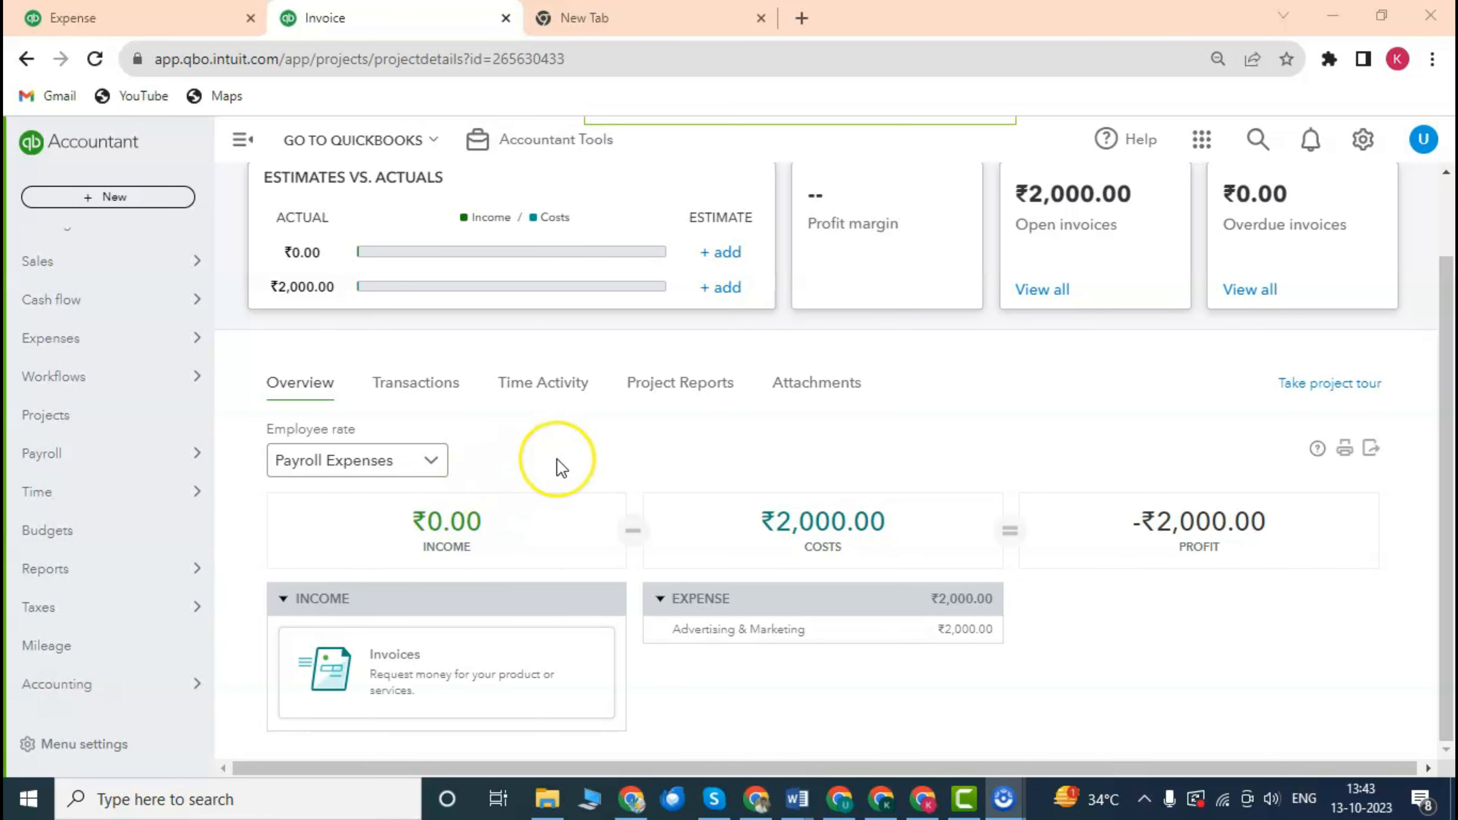
pyautogui.scroll(2, 559, 458)
pyautogui.scroll(-2, 560, 453)
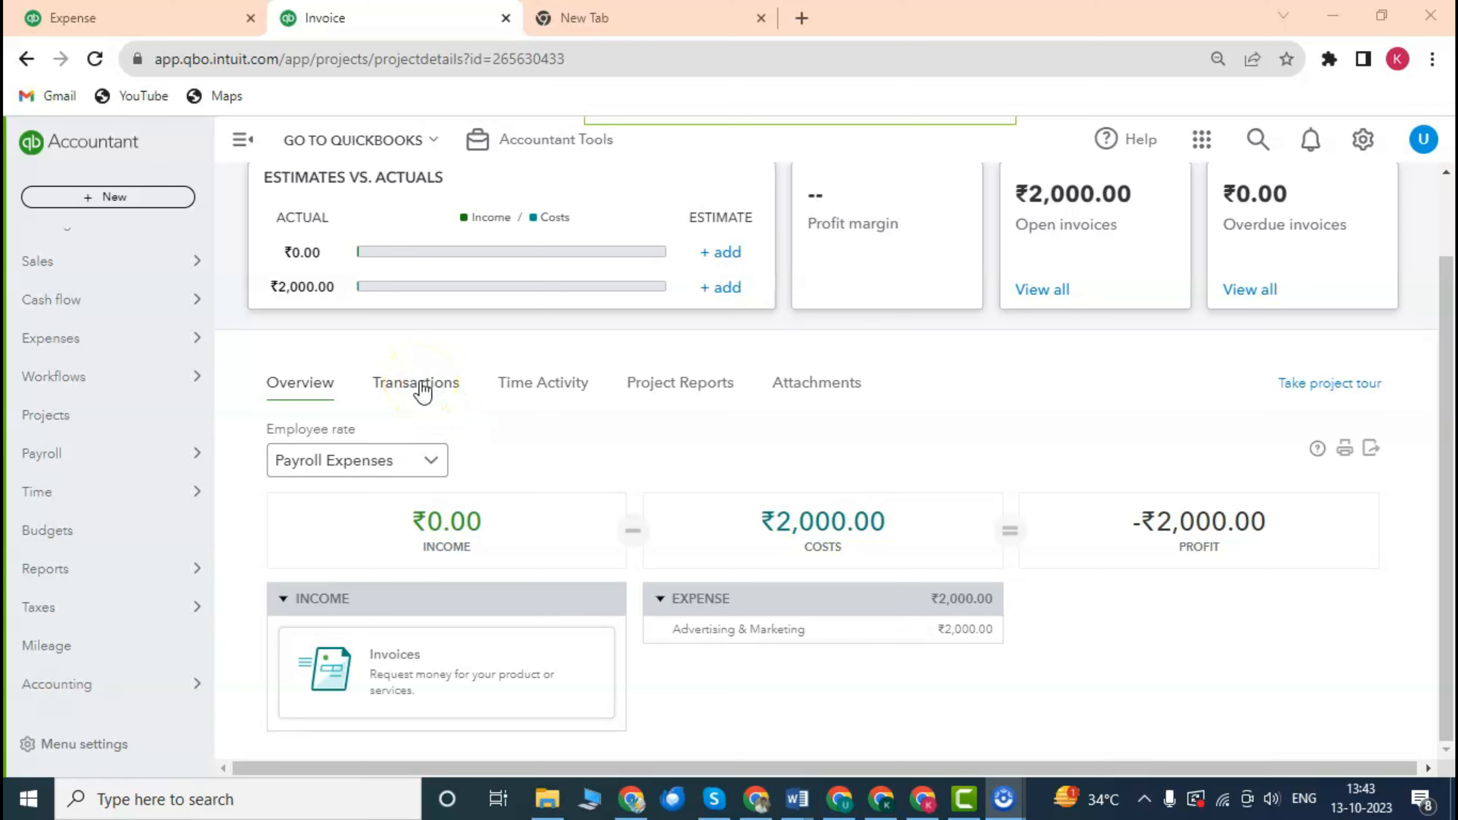
# Review project1's transactions, including invoice 1361 and estimate 1004, then open the Add to project dropdown.
pyautogui.click(423, 389)
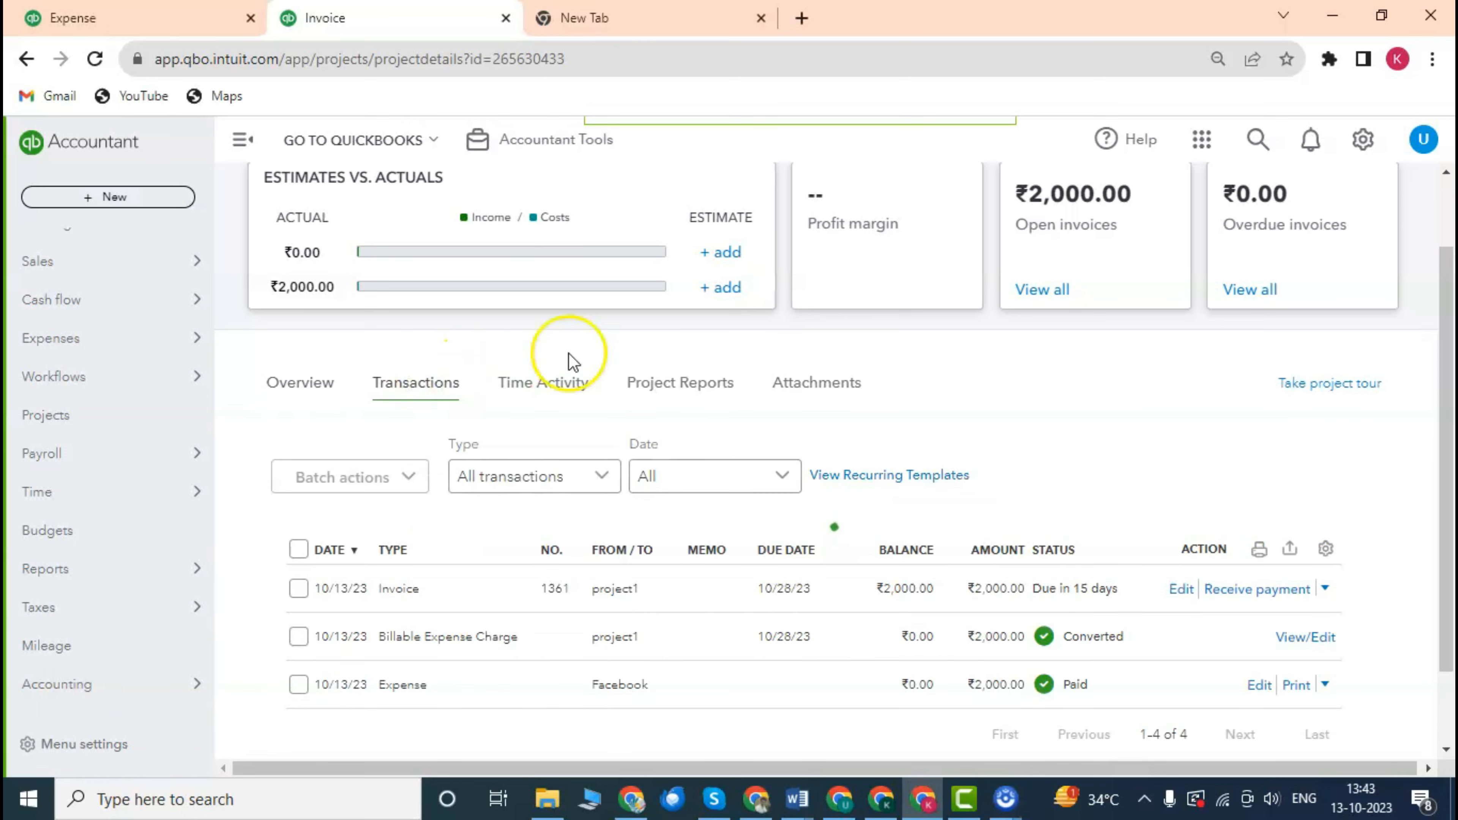
pyautogui.scroll(-2, 631, 448)
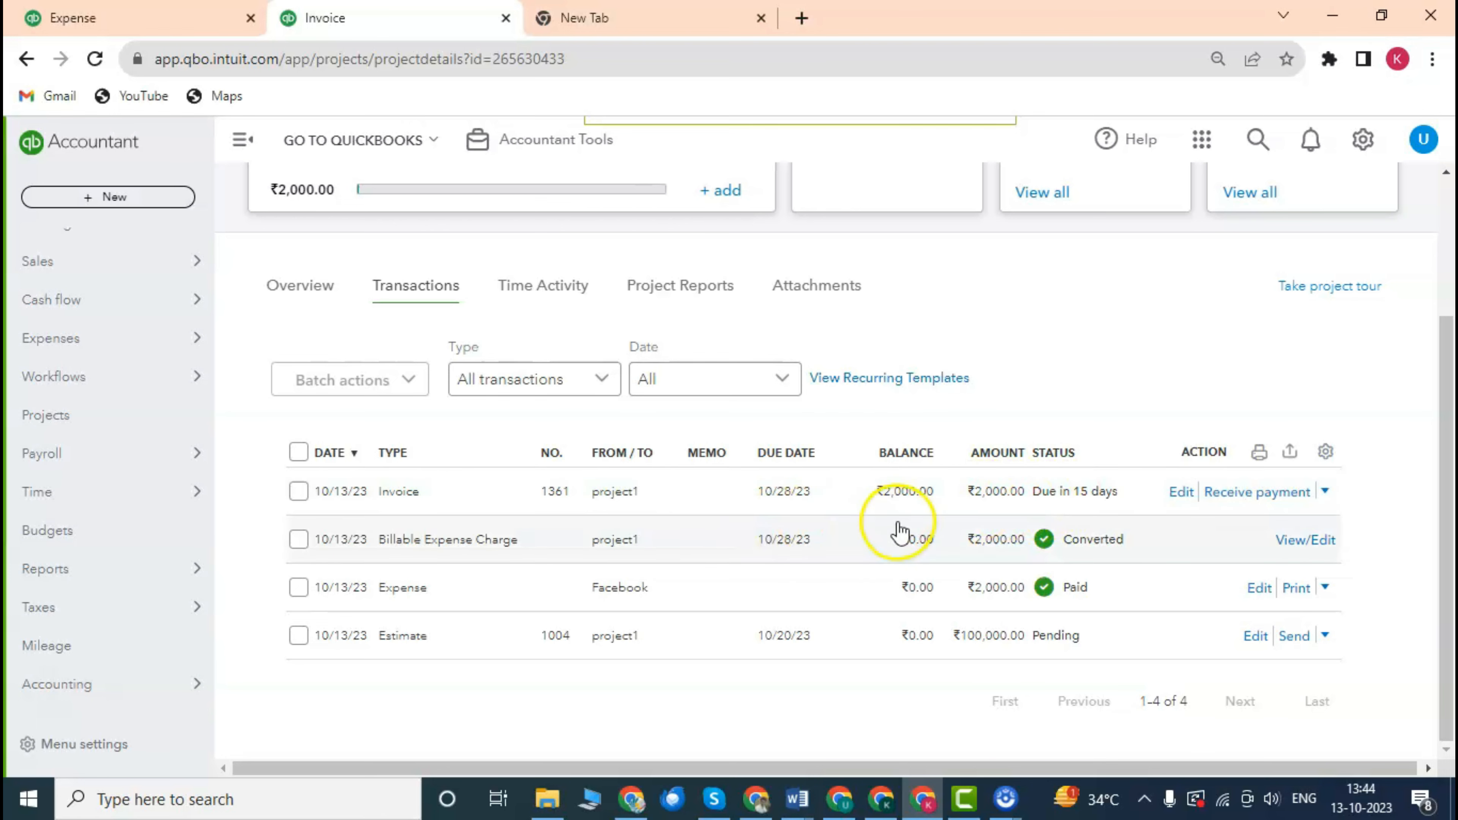
pyautogui.scroll(3, 934, 498)
pyautogui.scroll(-3, 879, 466)
pyautogui.scroll(1, 886, 521)
pyautogui.scroll(-1, 885, 521)
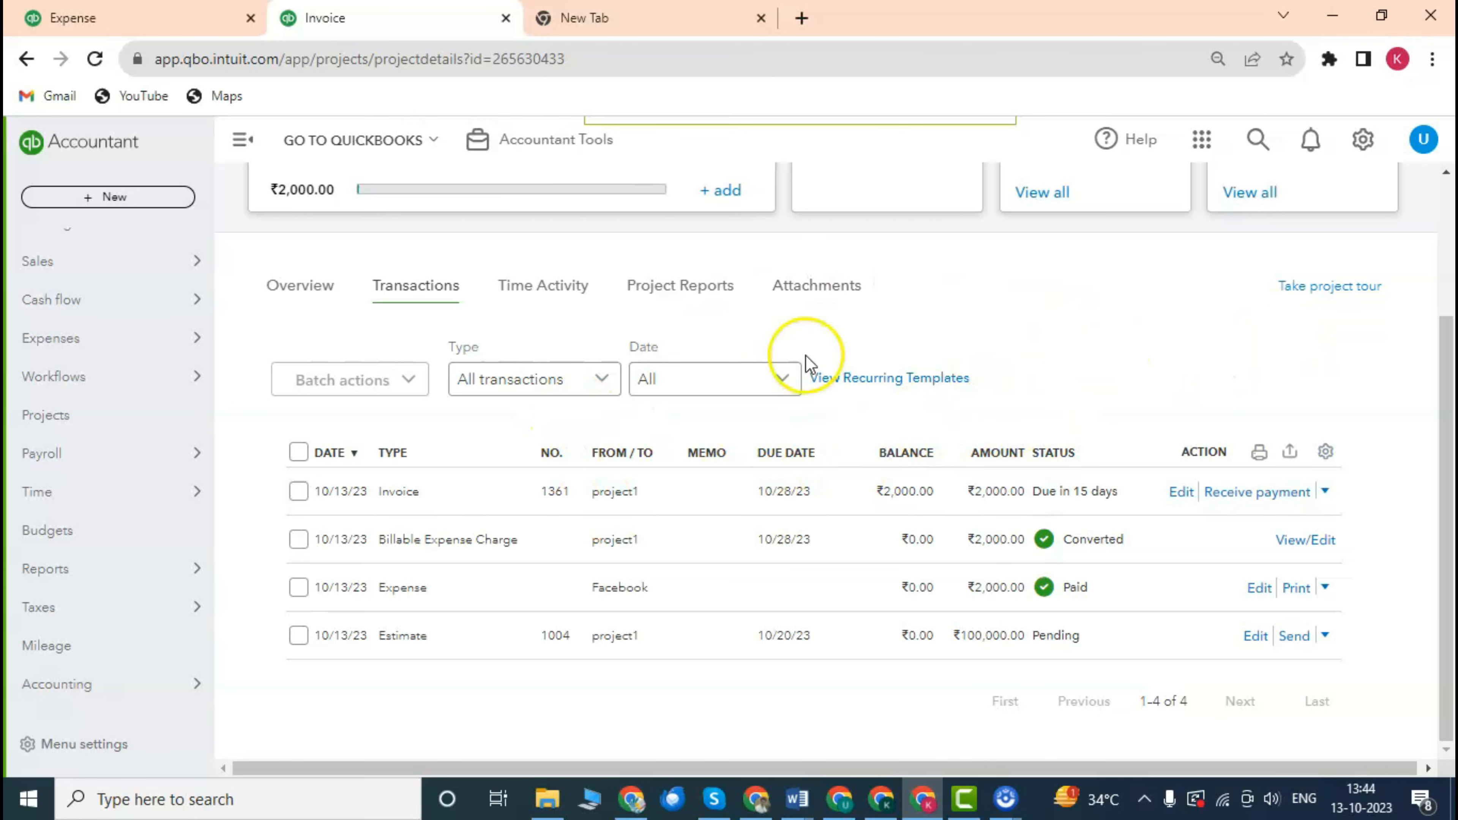
pyautogui.scroll(1, 1014, 382)
pyautogui.scroll(-1, 1016, 384)
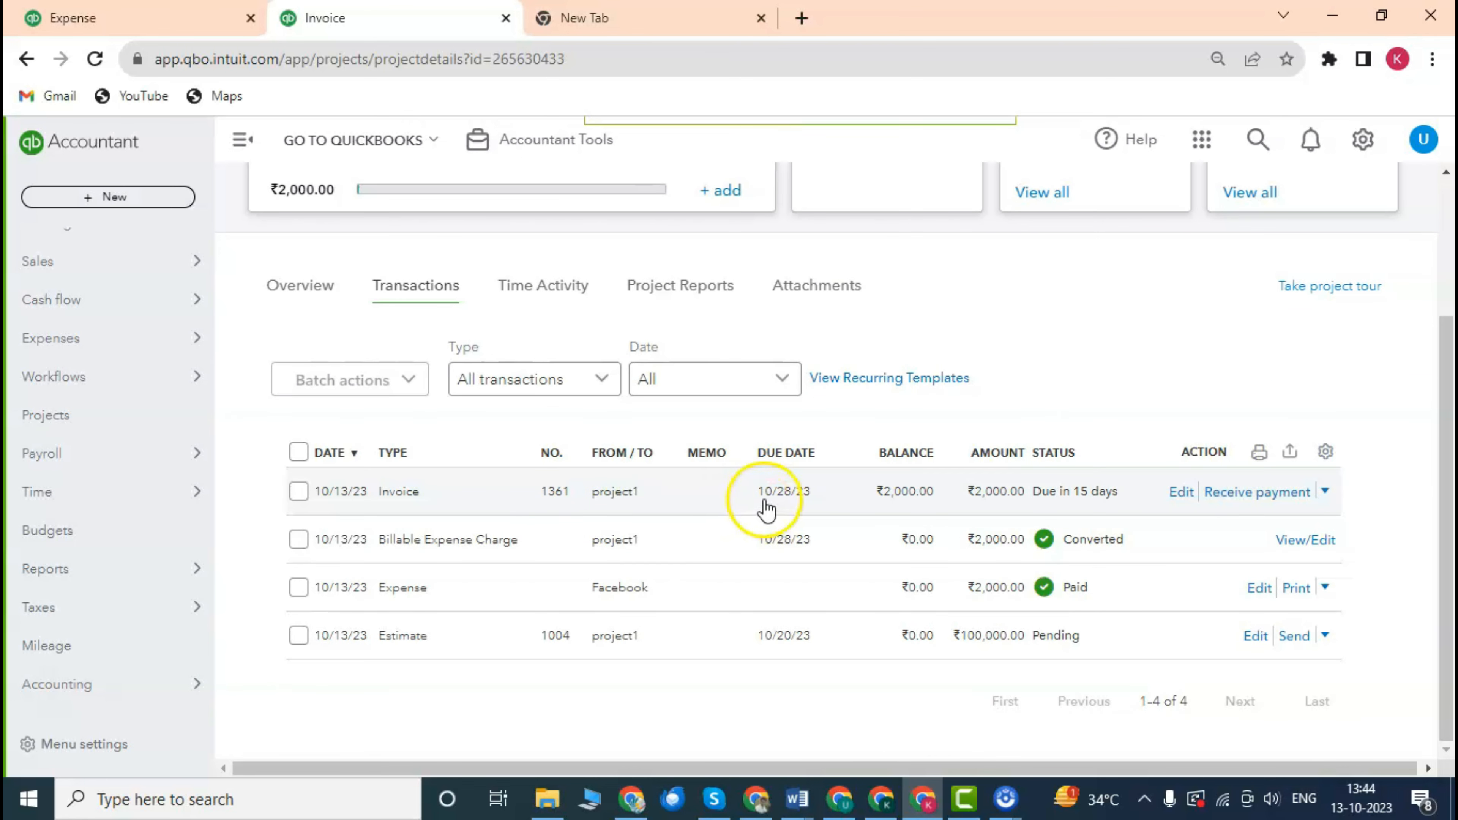
pyautogui.scroll(1, 743, 450)
pyautogui.scroll(-1, 743, 450)
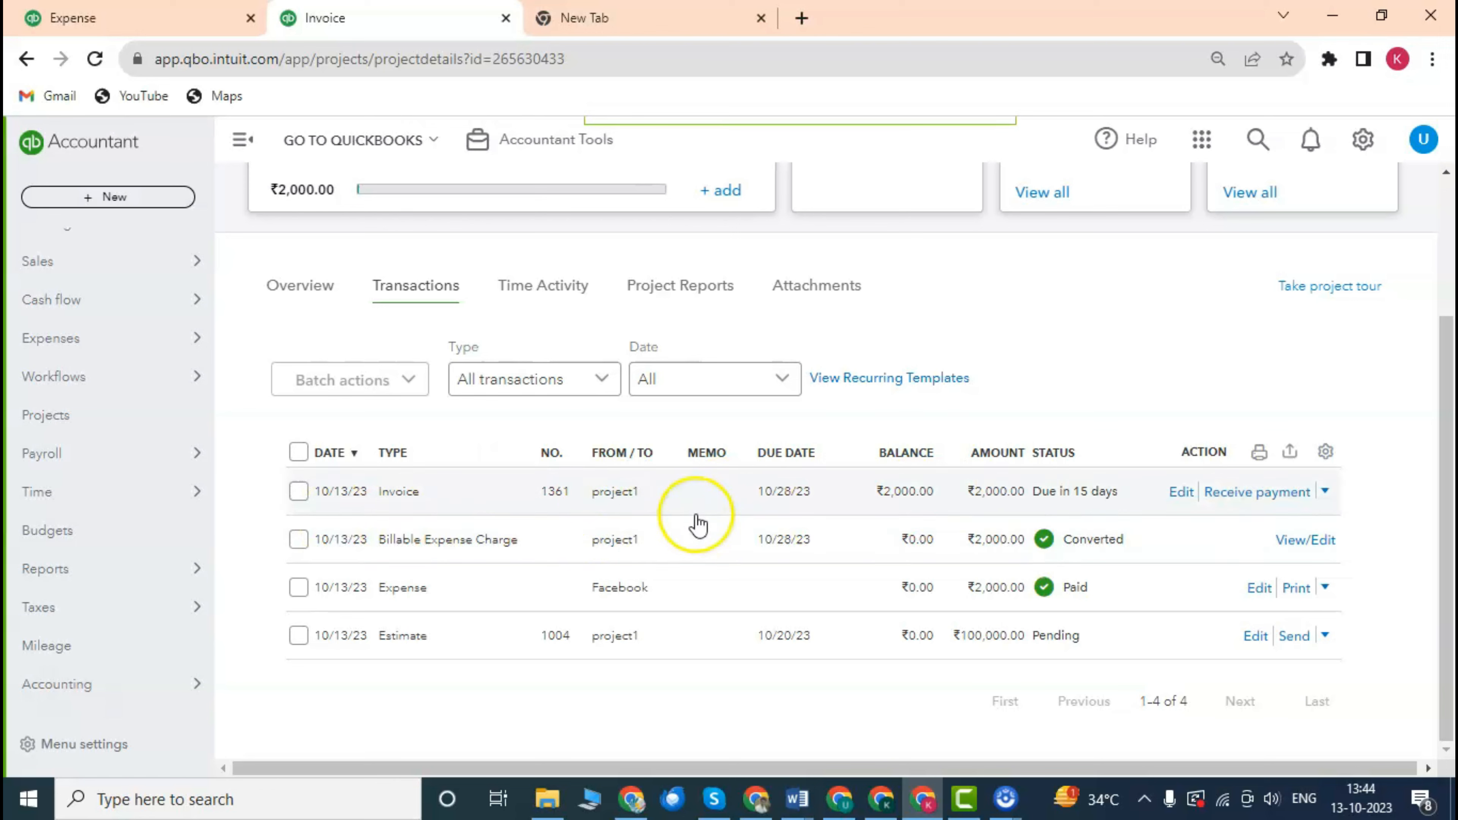
pyautogui.scroll(3, 830, 513)
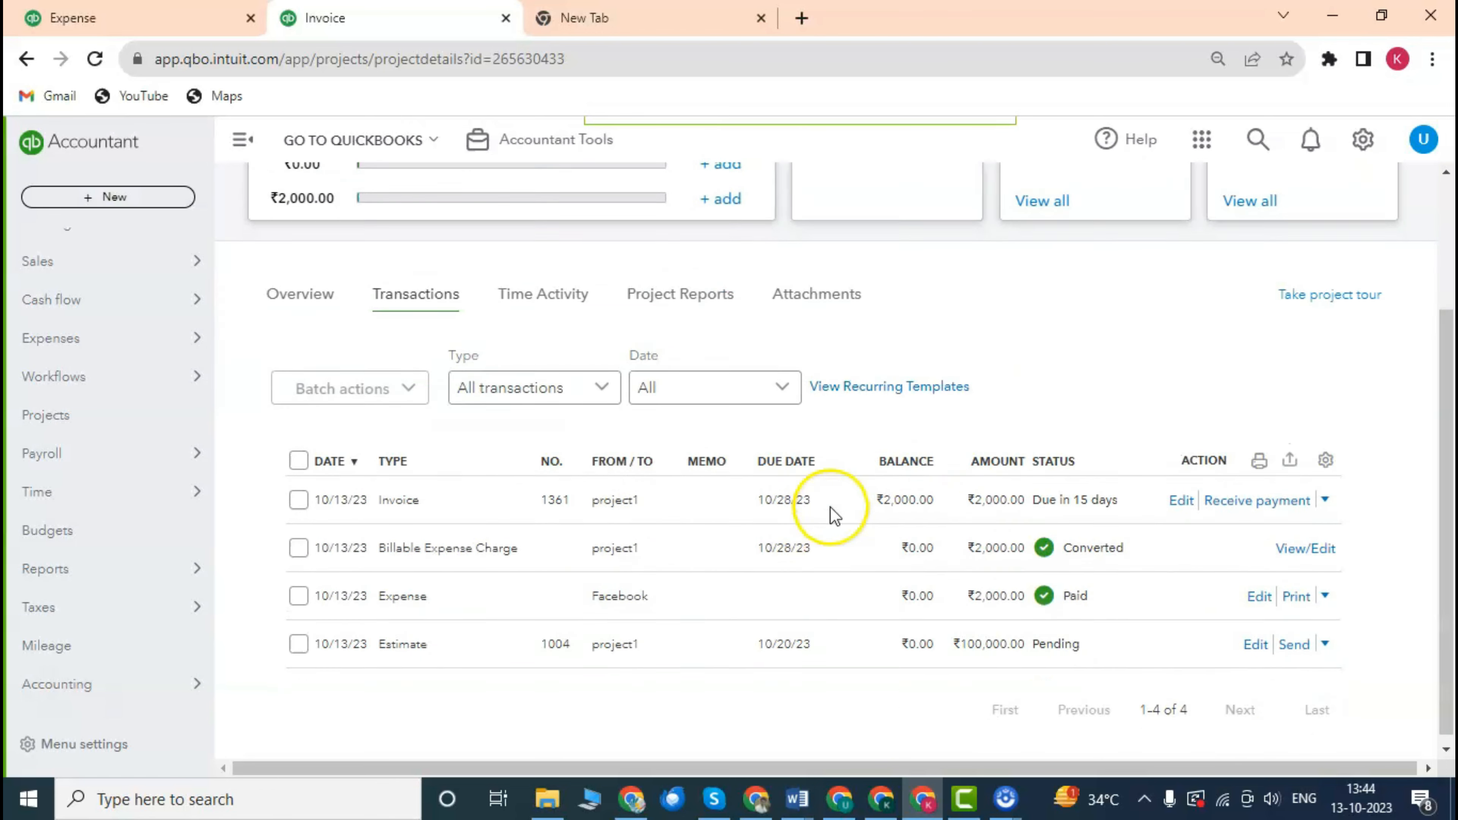
pyautogui.scroll(-2, 951, 365)
pyautogui.scroll(2, 951, 365)
pyautogui.click(1348, 253)
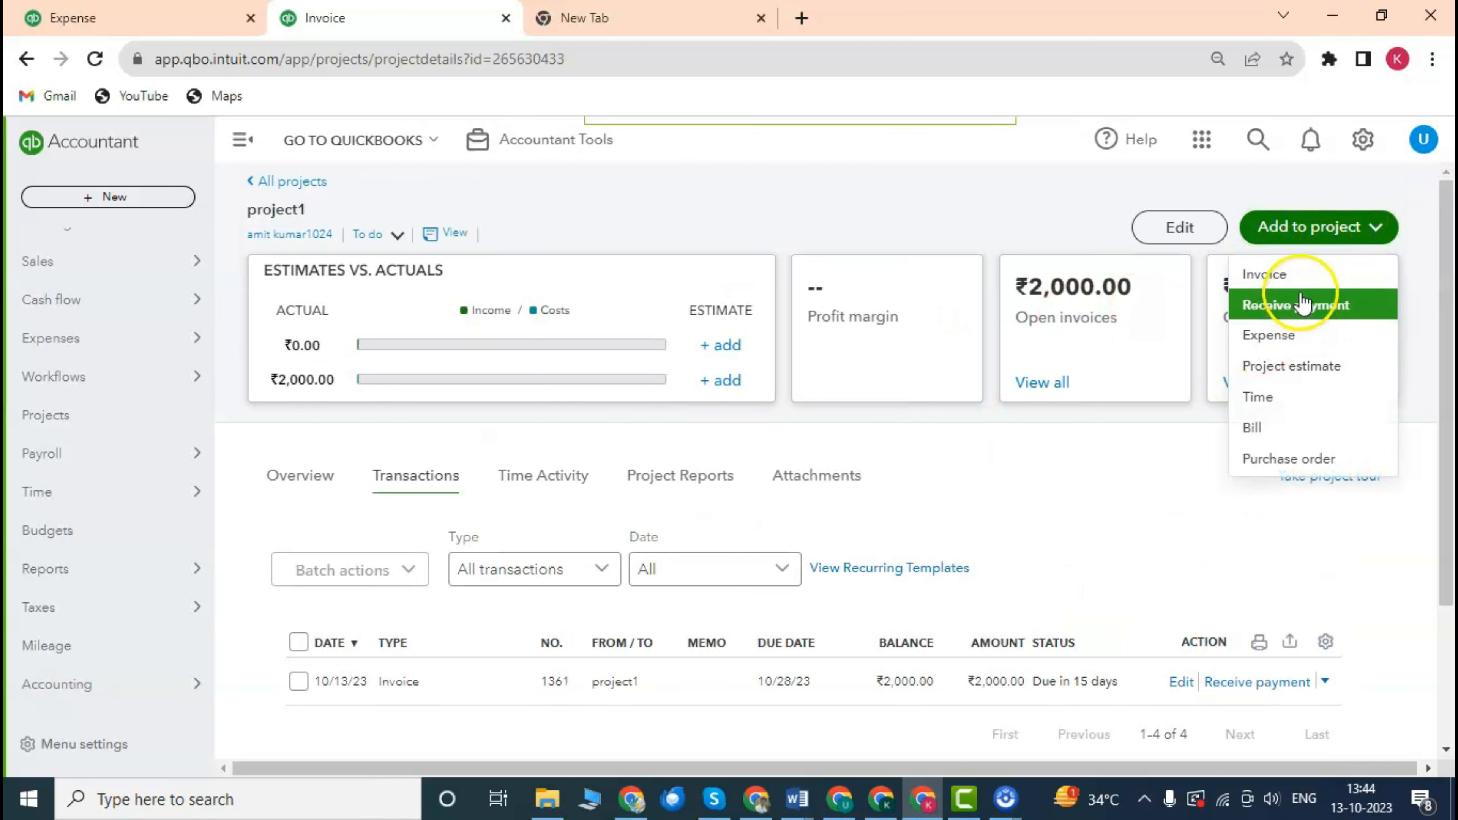
# Start new invoice #1362 for project1 from the Add to project menu.
pyautogui.click(1294, 273)
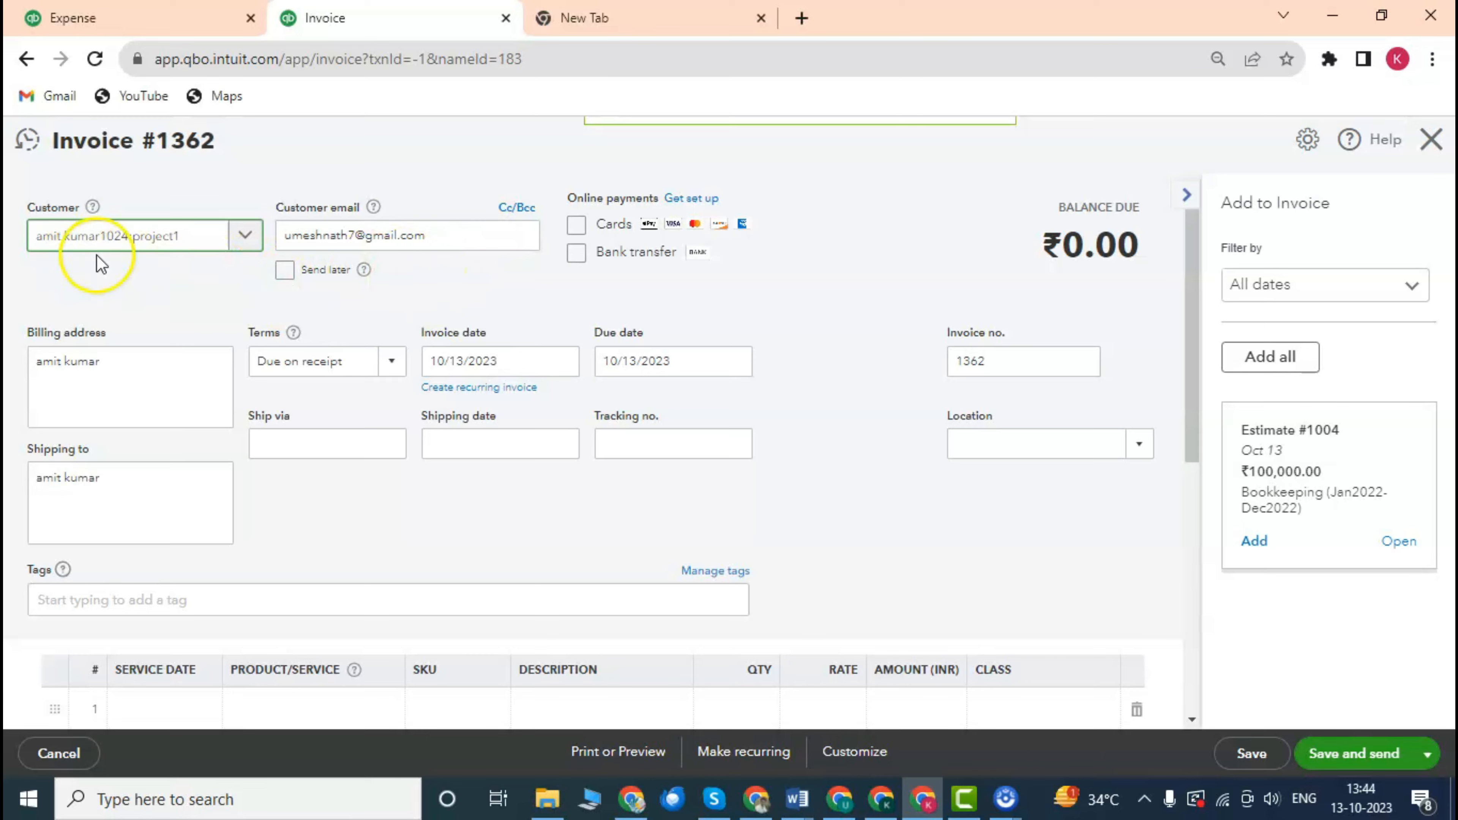
pyautogui.scroll(-3, 365, 300)
pyautogui.scroll(3, 365, 300)
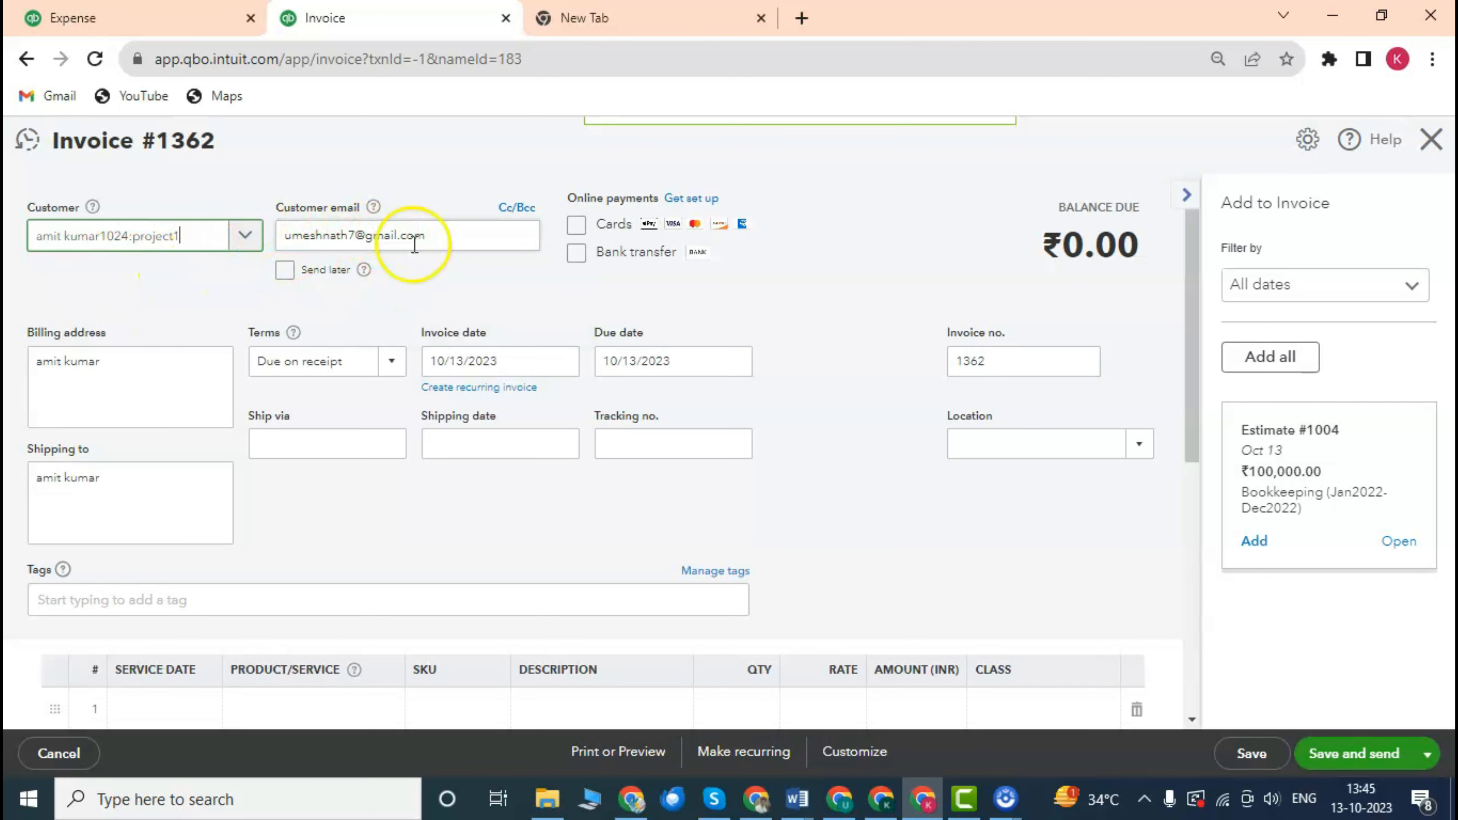
pyautogui.scroll(-1, 374, 290)
pyautogui.scroll(1, 375, 290)
pyautogui.scroll(-1, 349, 335)
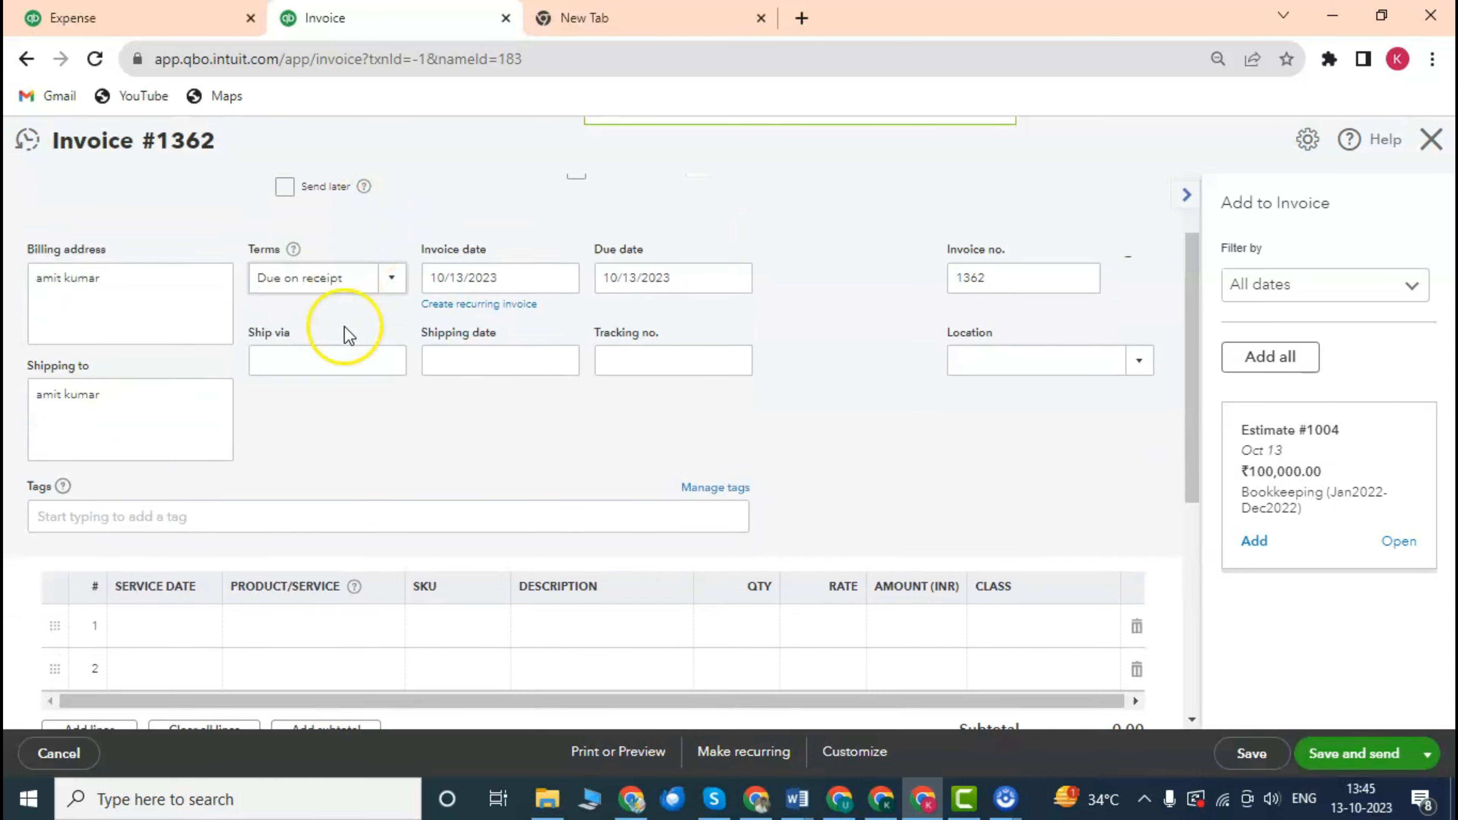
pyautogui.scroll(-1, 349, 335)
pyautogui.scroll(2, 236, 287)
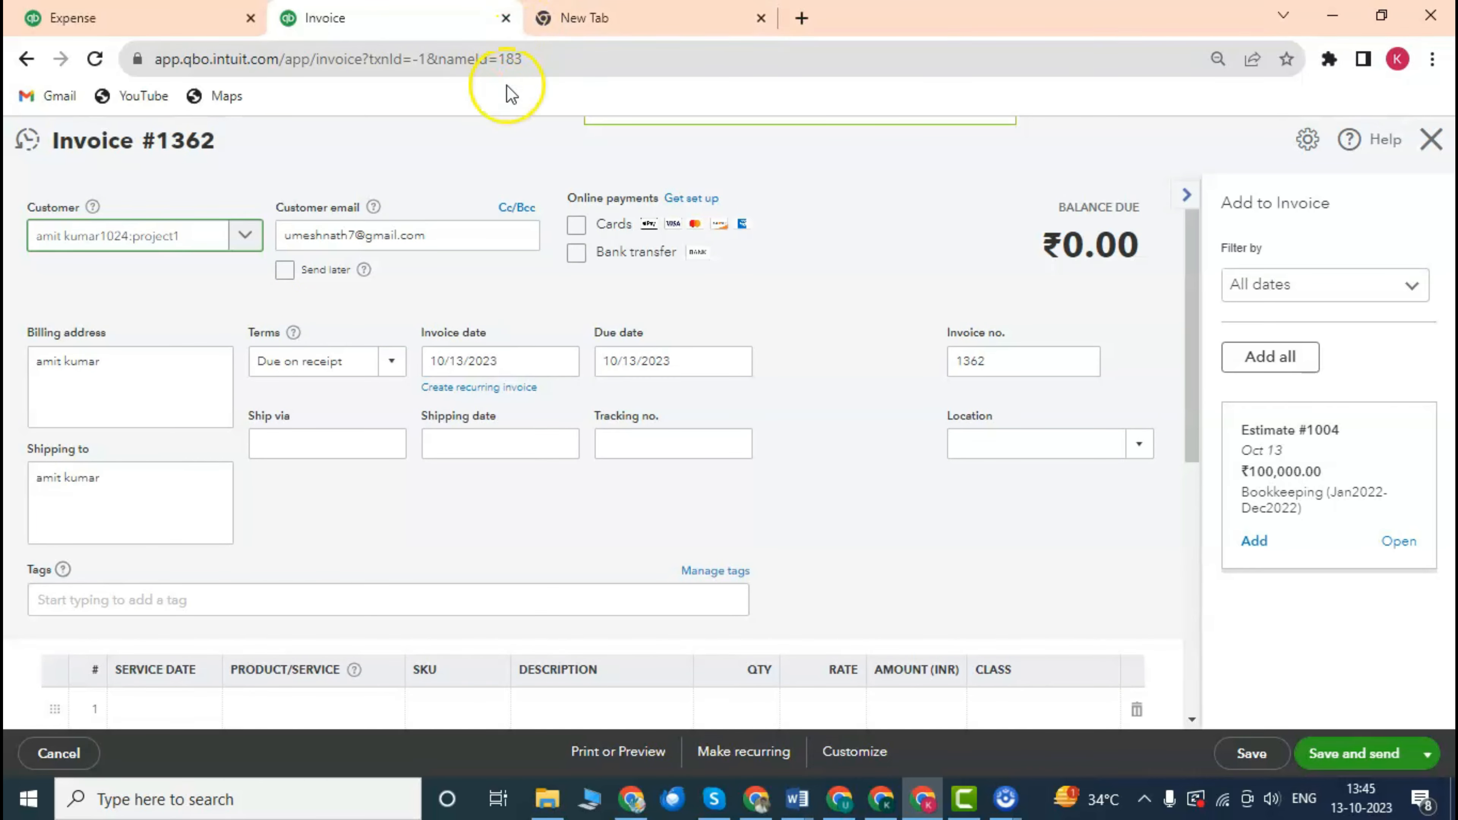
# Set its terms to Net 15, then open Estimate #1004 (₹100,000.00) from the side panel.
pyautogui.click(391, 361)
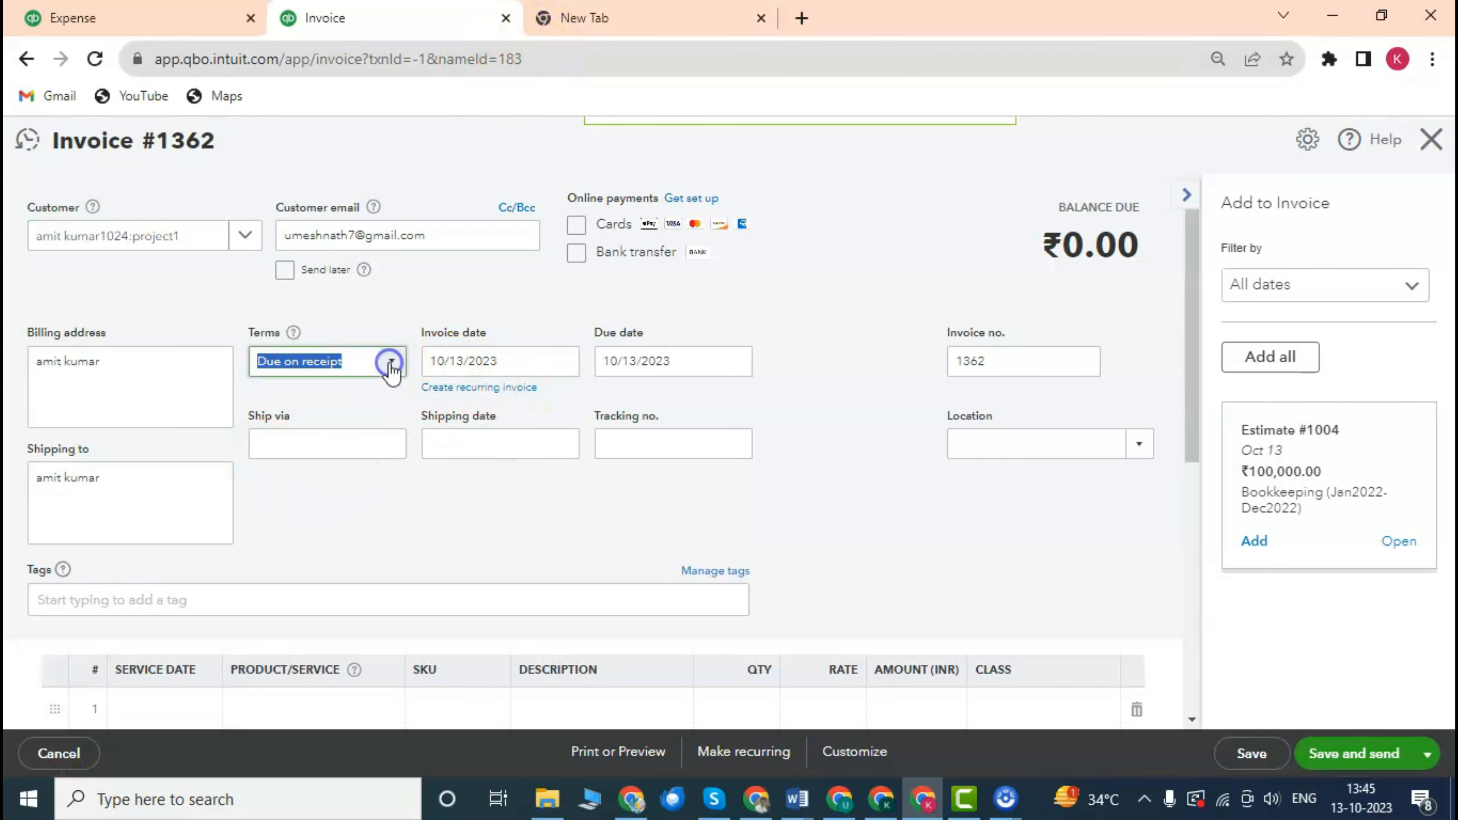
pyautogui.click(319, 461)
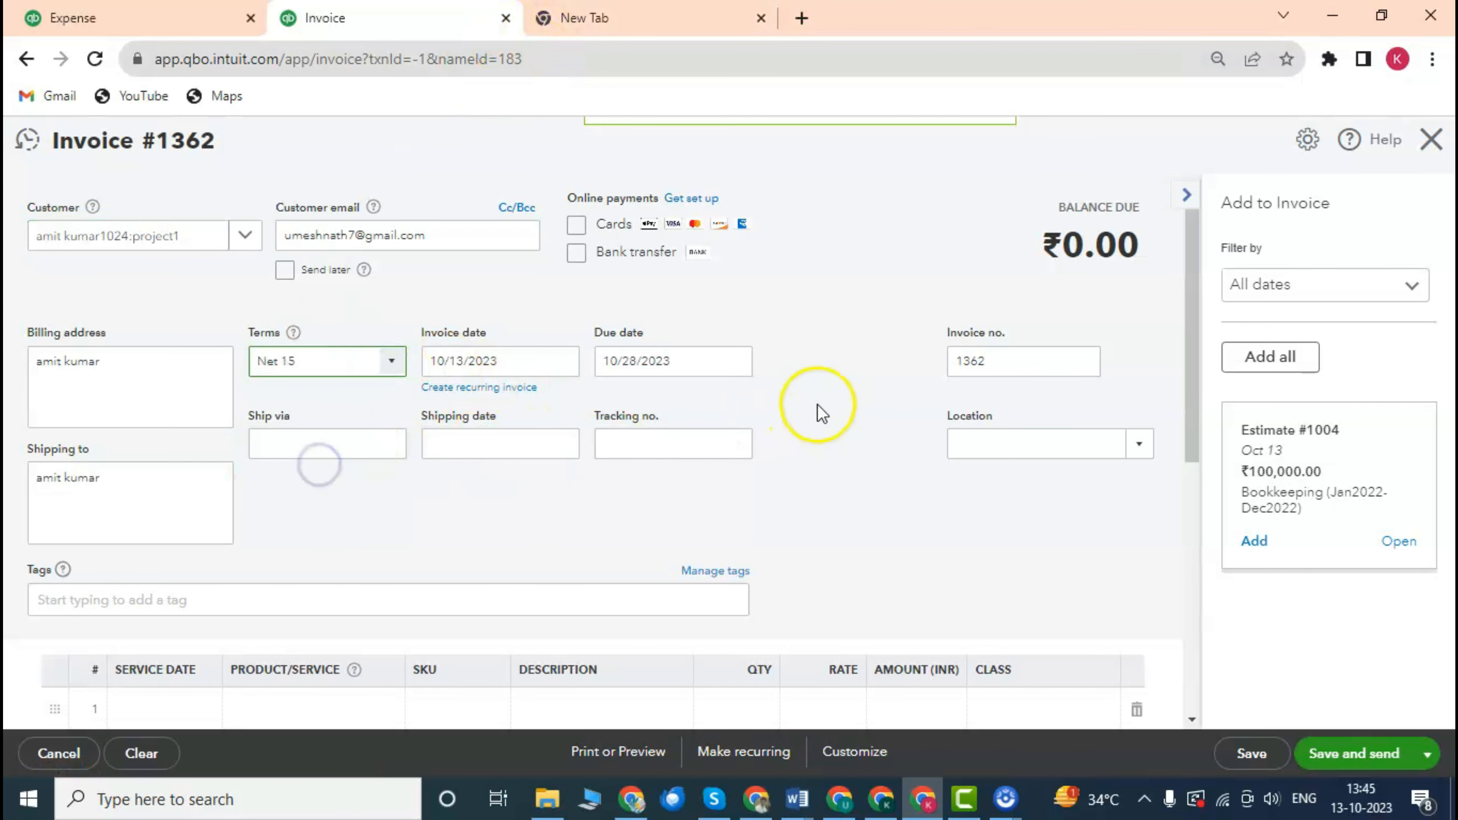
pyautogui.scroll(-2, 947, 330)
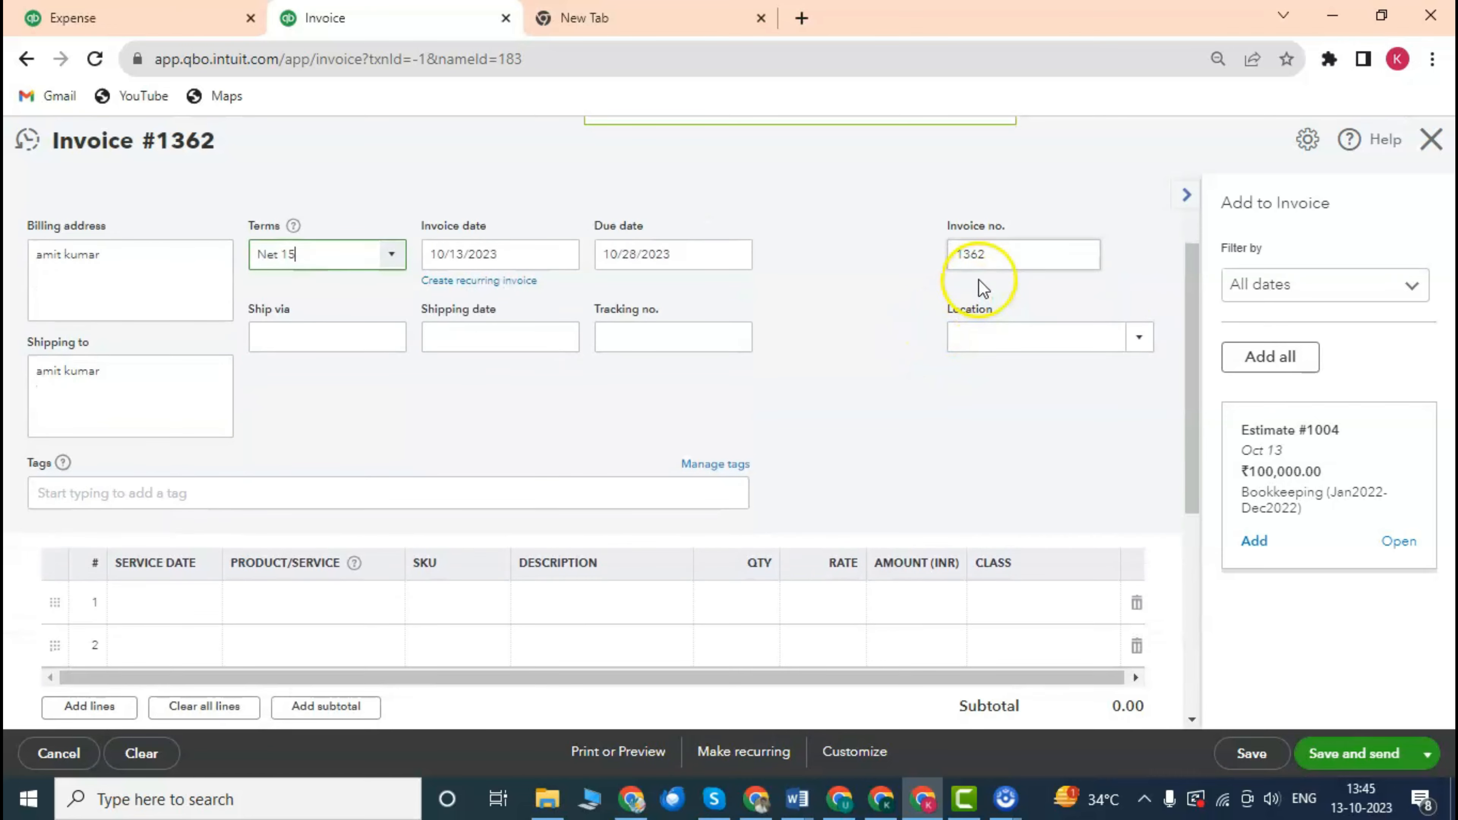
pyautogui.click(861, 267)
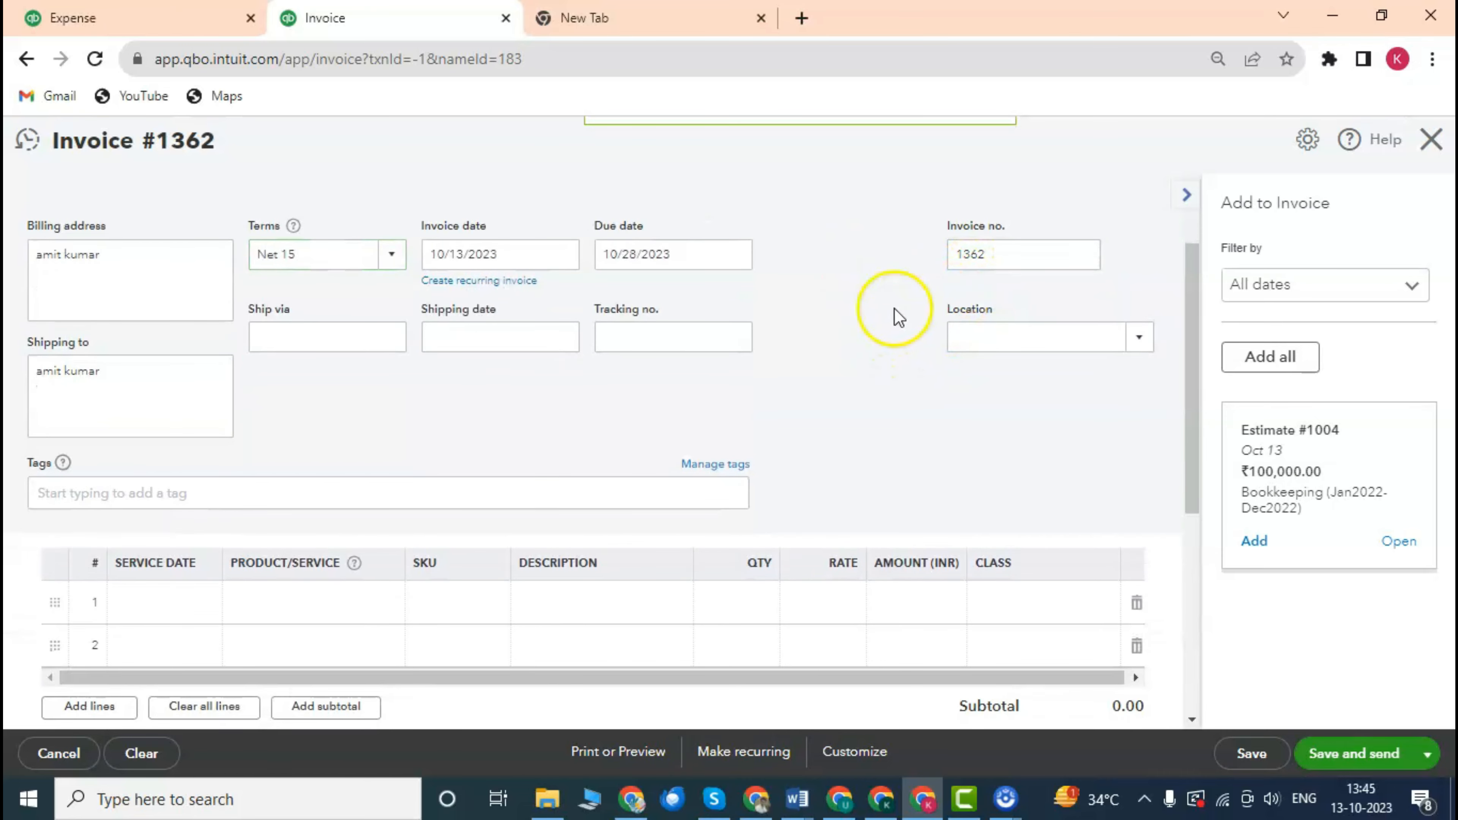
pyautogui.scroll(-4, 899, 316)
pyautogui.scroll(2, 521, 389)
pyautogui.scroll(3, 729, 357)
pyautogui.scroll(-5, 732, 348)
pyautogui.scroll(2, 735, 351)
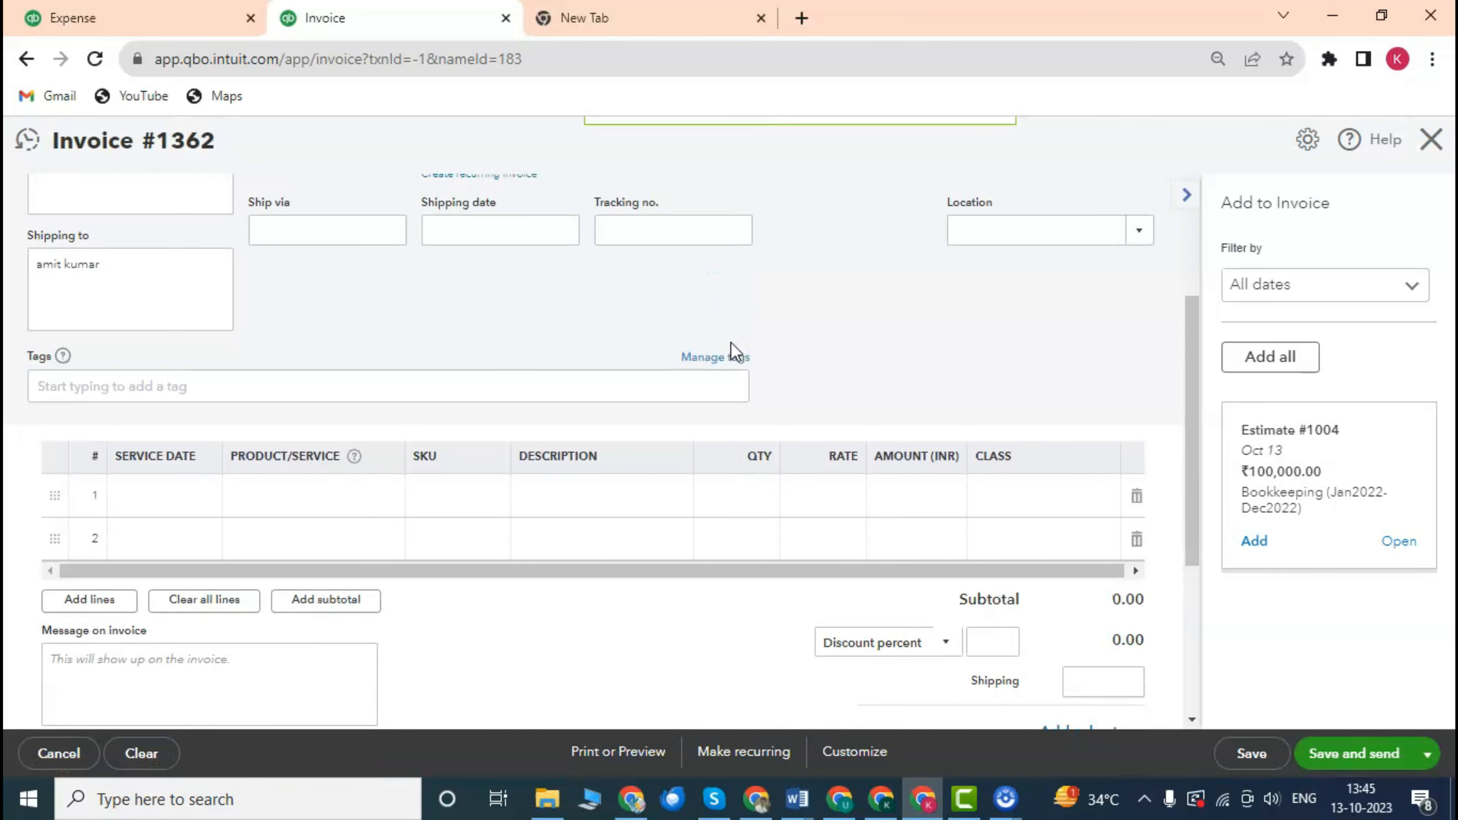
pyautogui.scroll(2, 922, 351)
pyautogui.scroll(-4, 1033, 403)
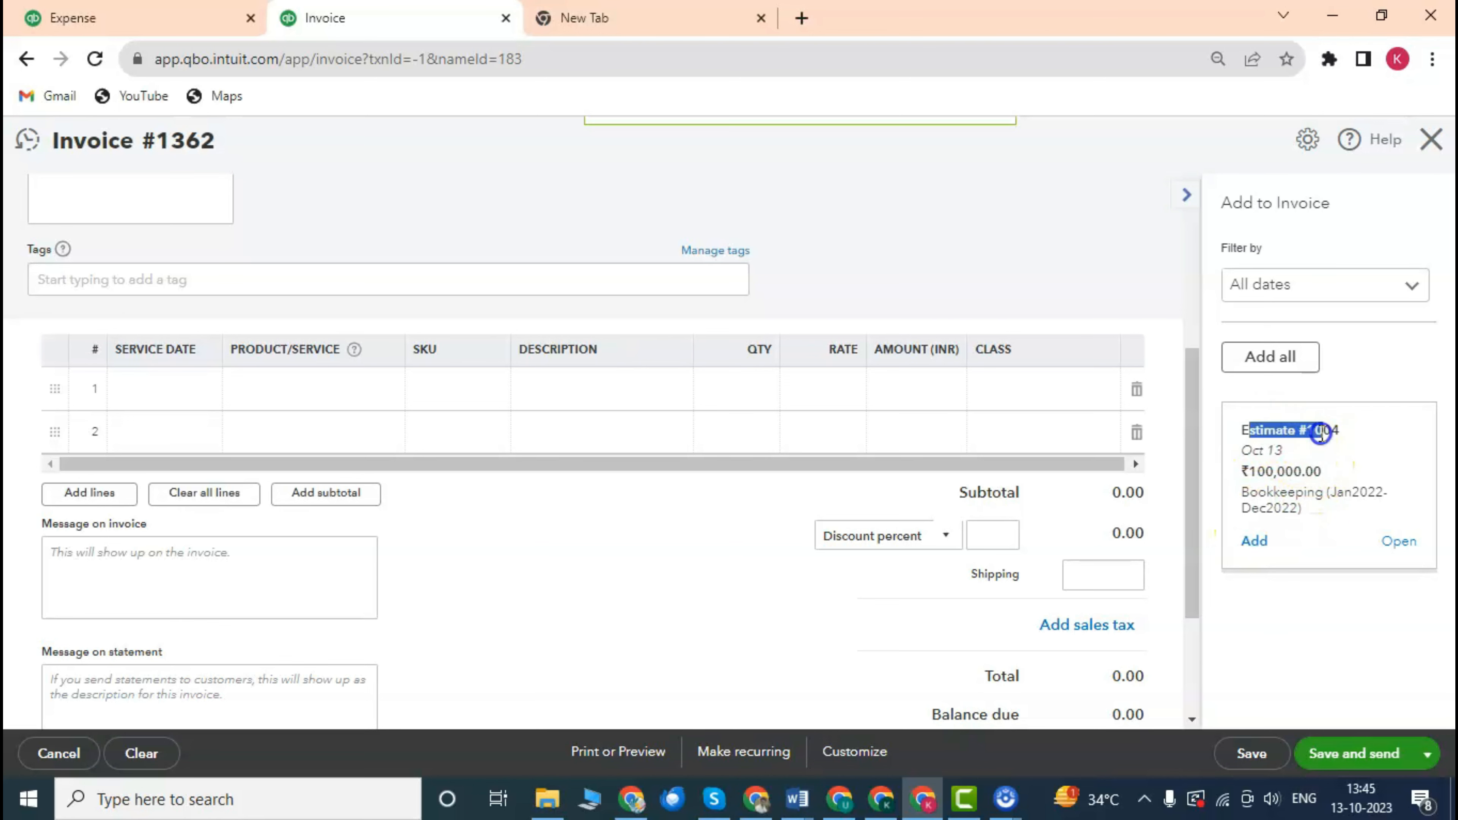
pyautogui.scroll(4, 827, 345)
pyautogui.scroll(-4, 855, 325)
pyautogui.click(1399, 543)
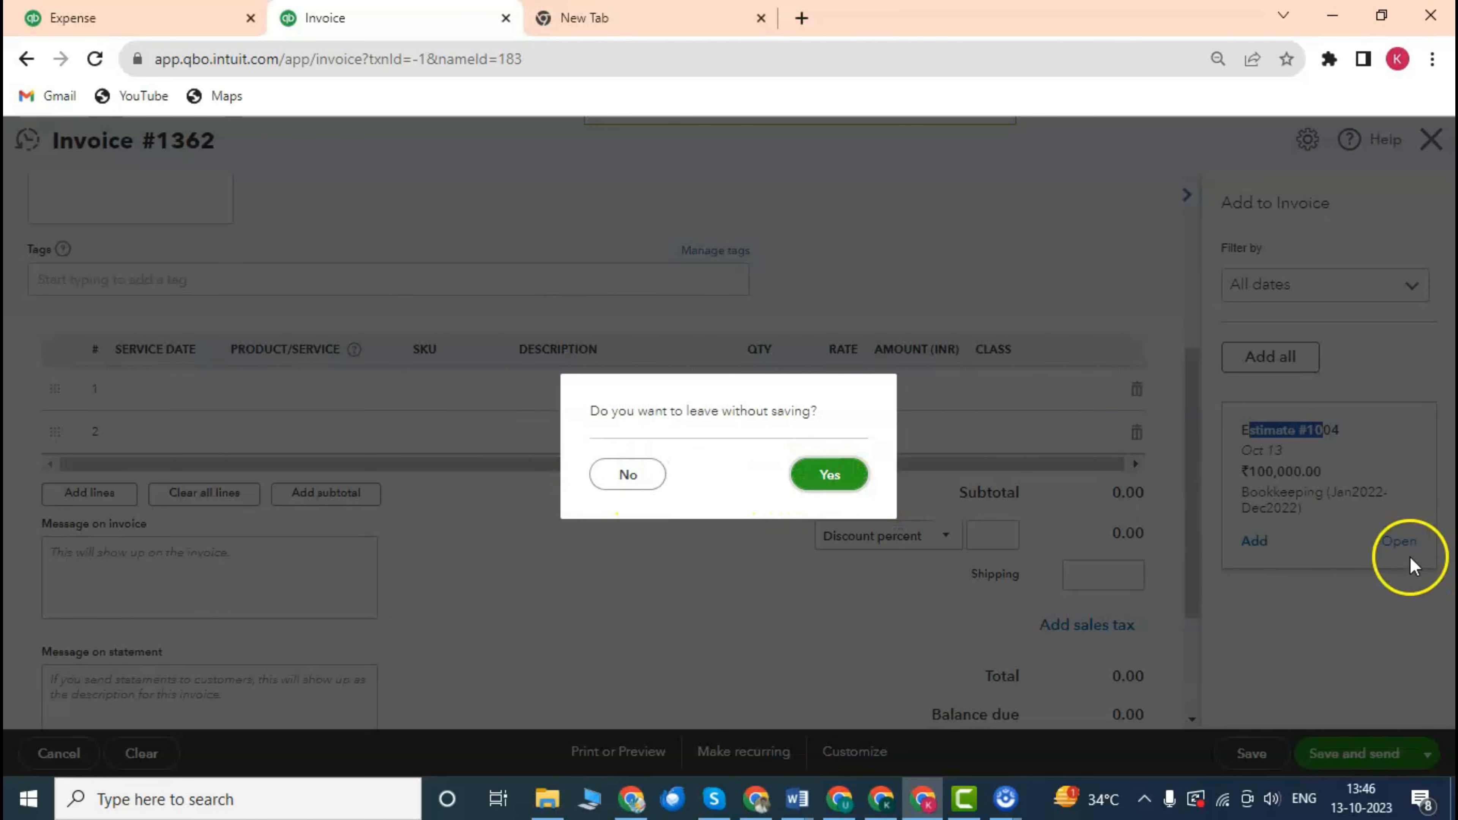
# Leave the draft invoice without saving and open Project Cost Estimate #1004.
pyautogui.click(828, 476)
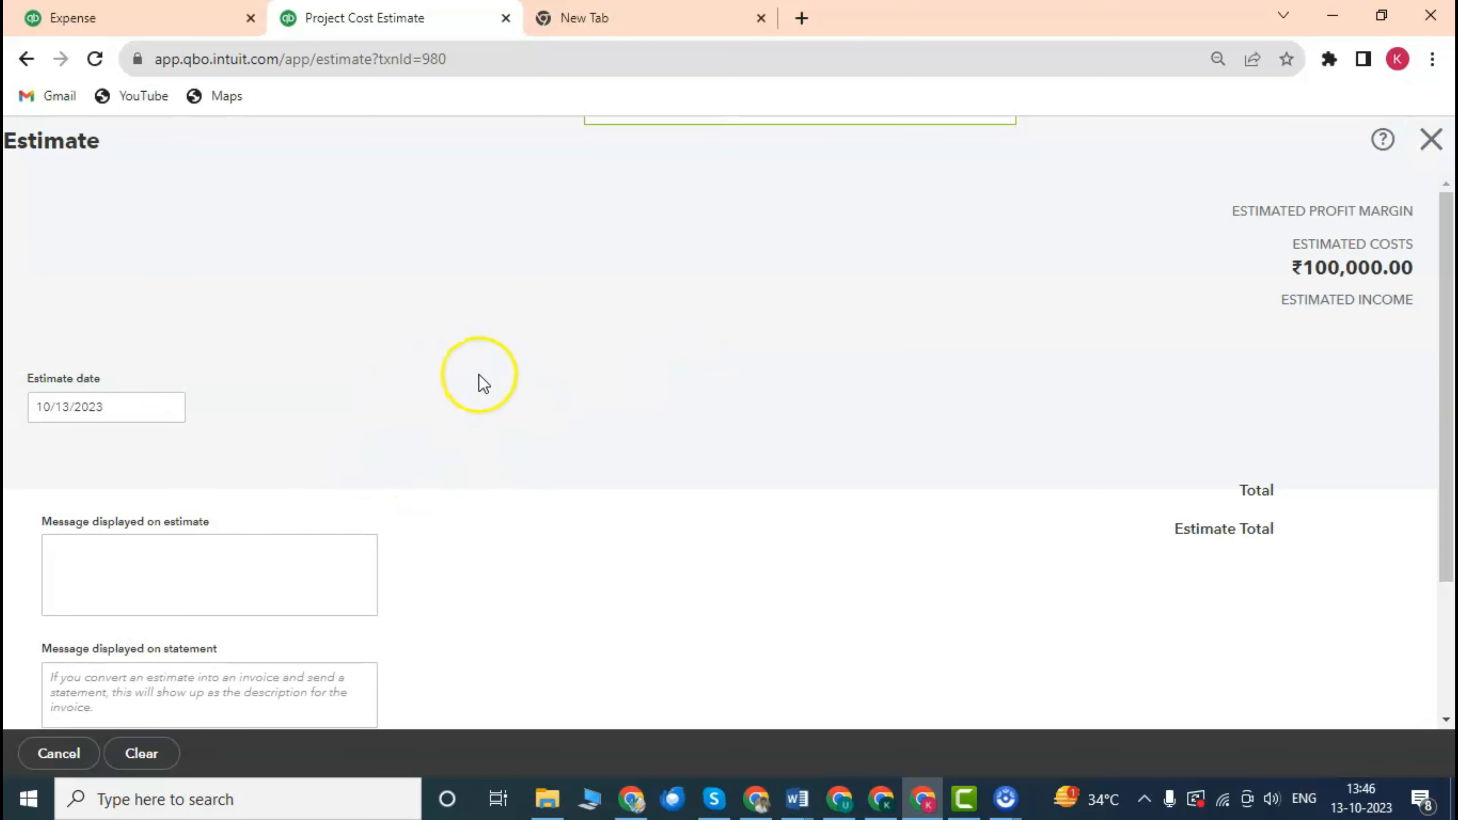
pyautogui.scroll(-8, 508, 345)
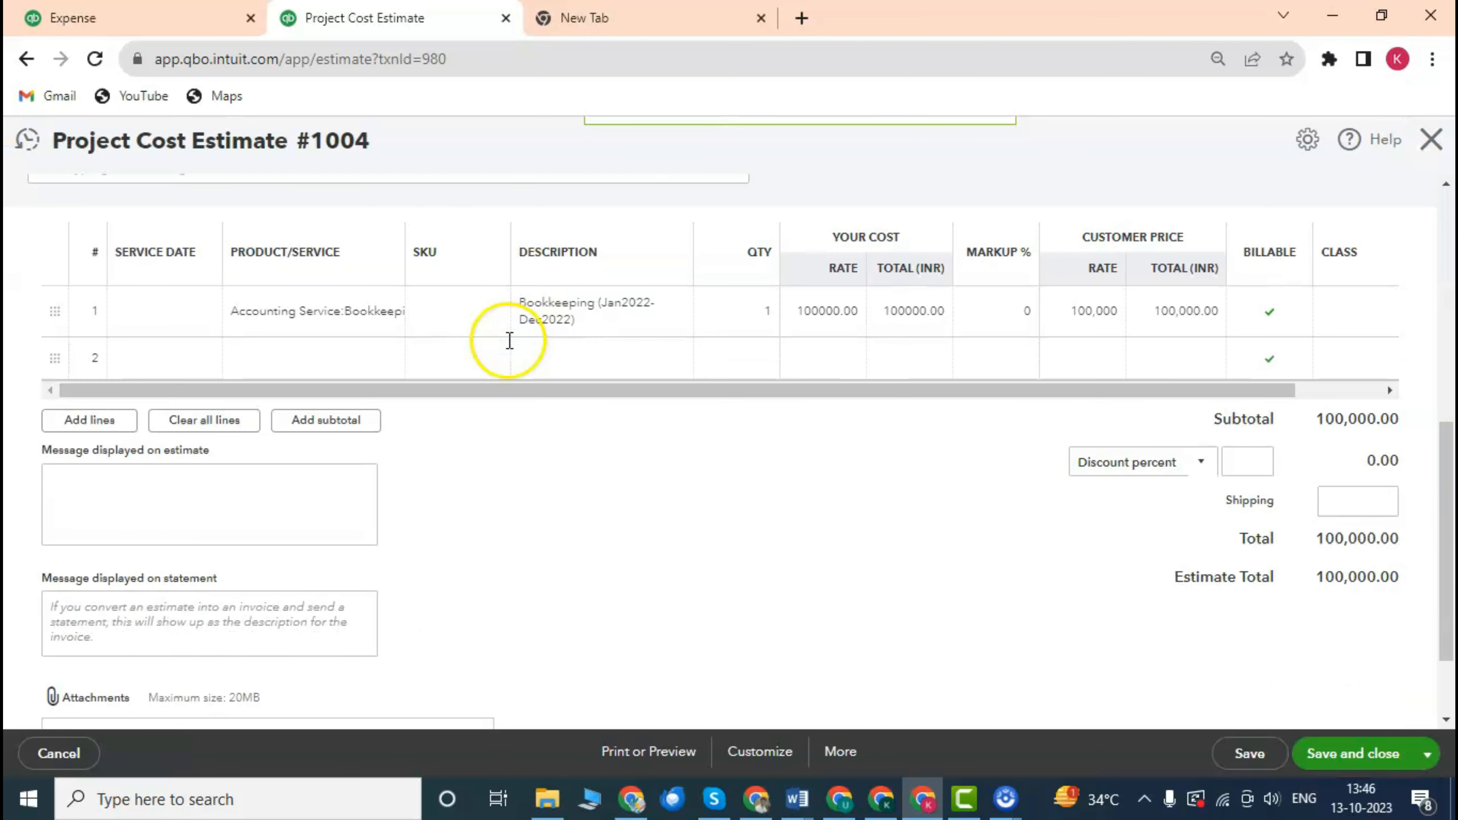
pyautogui.scroll(4, 507, 347)
pyautogui.scroll(-4, 511, 349)
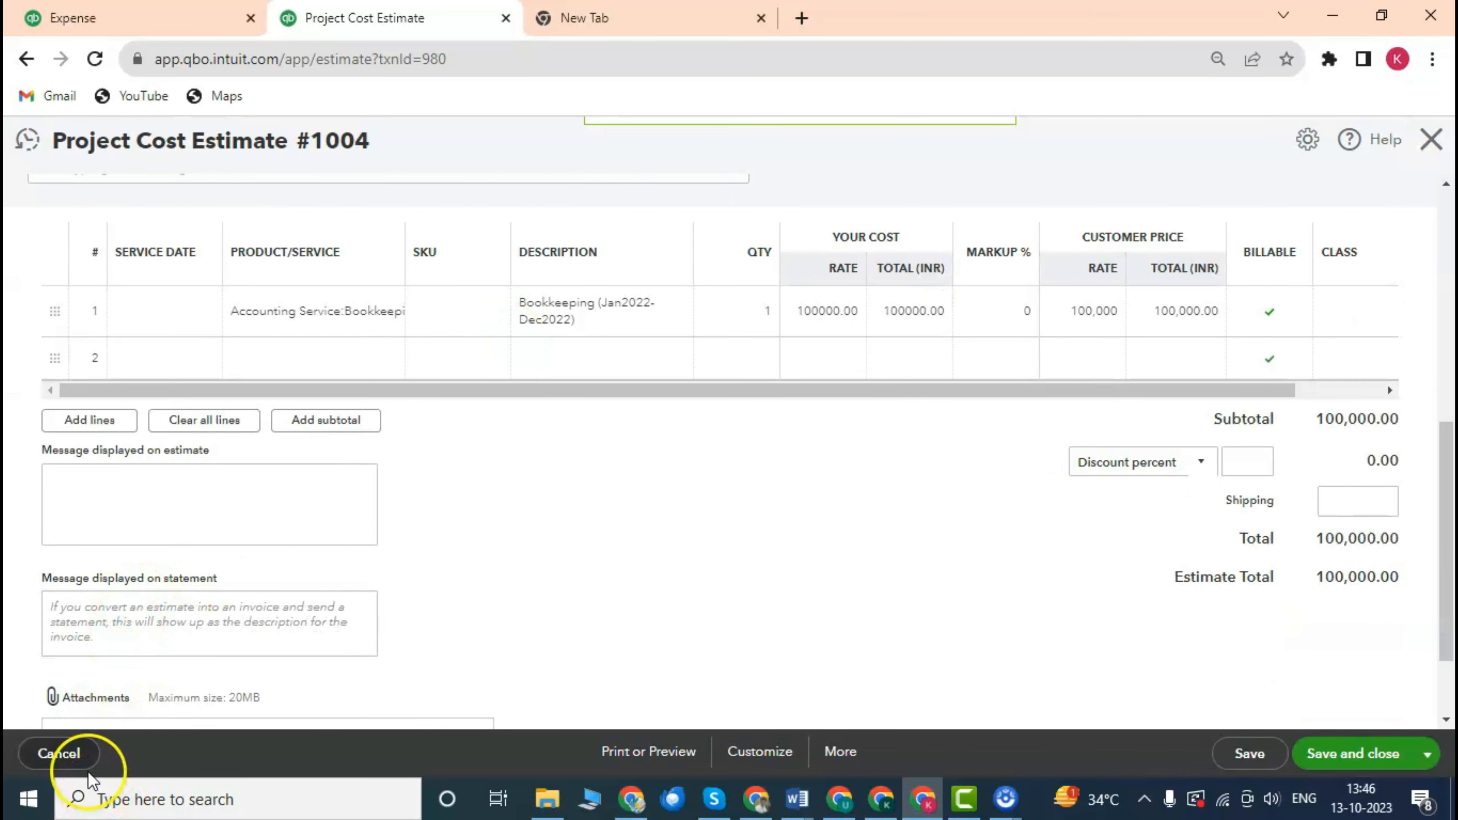
pyautogui.scroll(4, 723, 433)
pyautogui.scroll(-4, 677, 352)
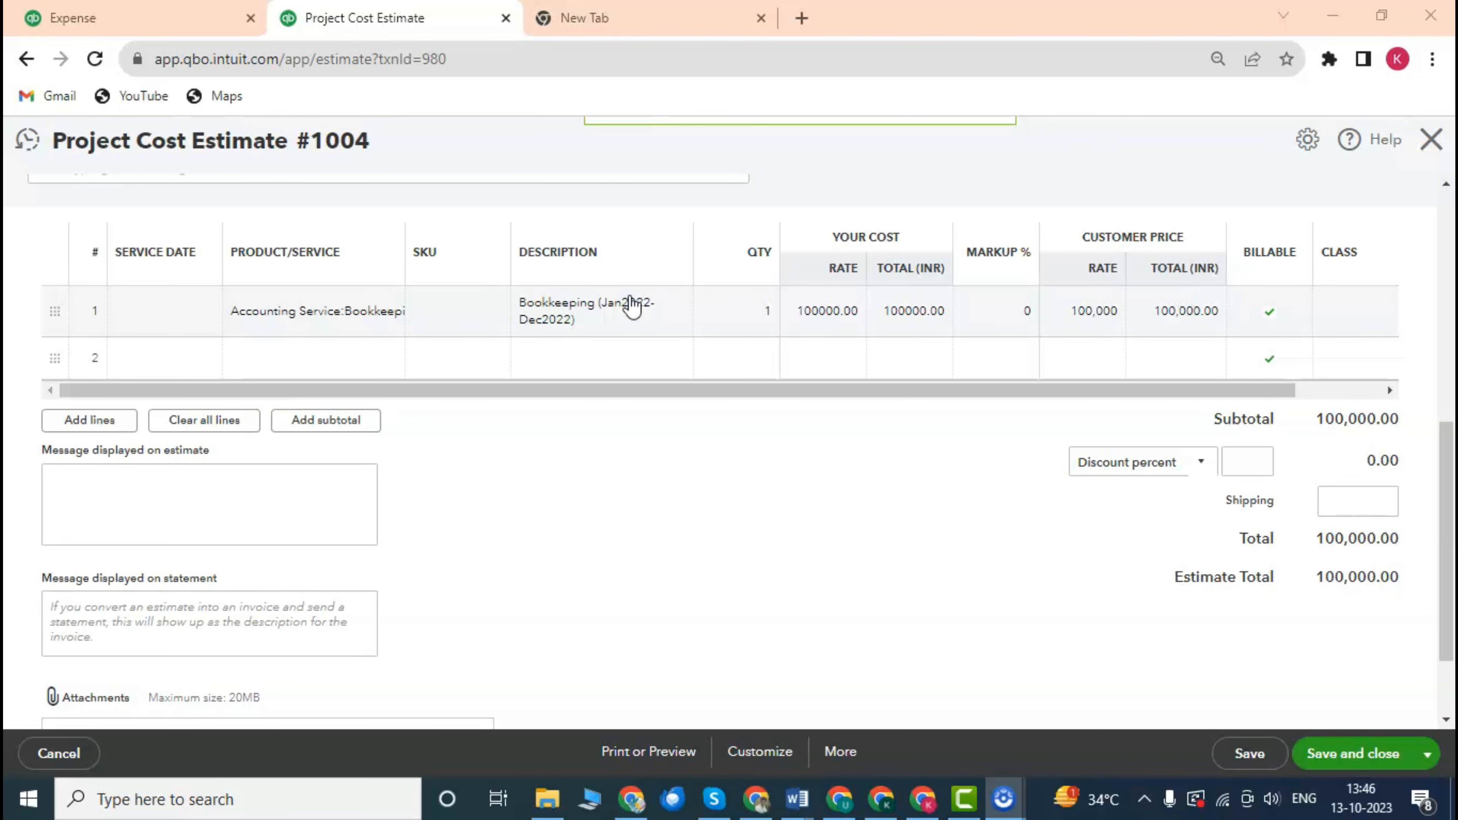
pyautogui.scroll(4, 570, 310)
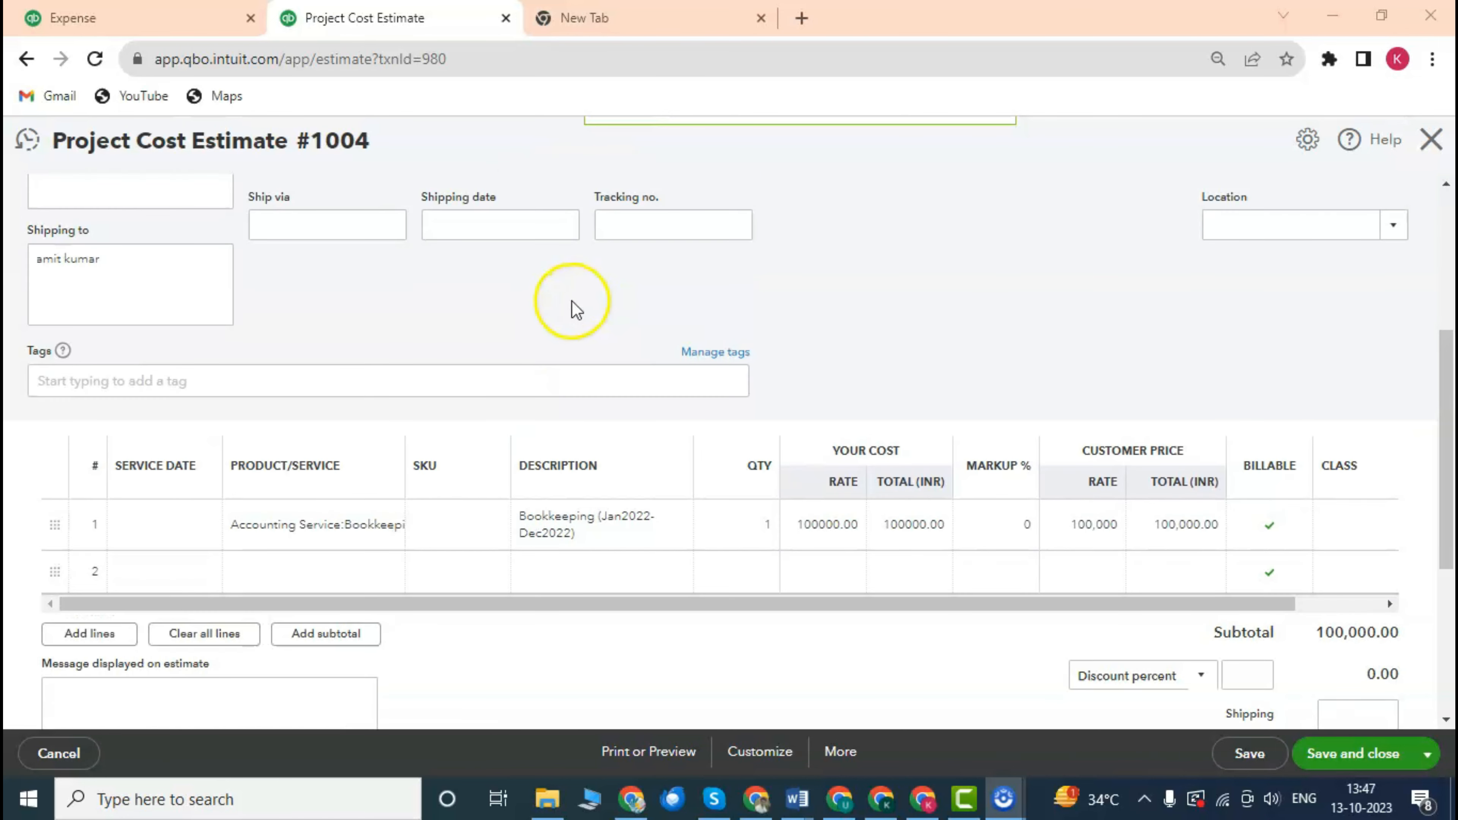
pyautogui.scroll(2, 712, 353)
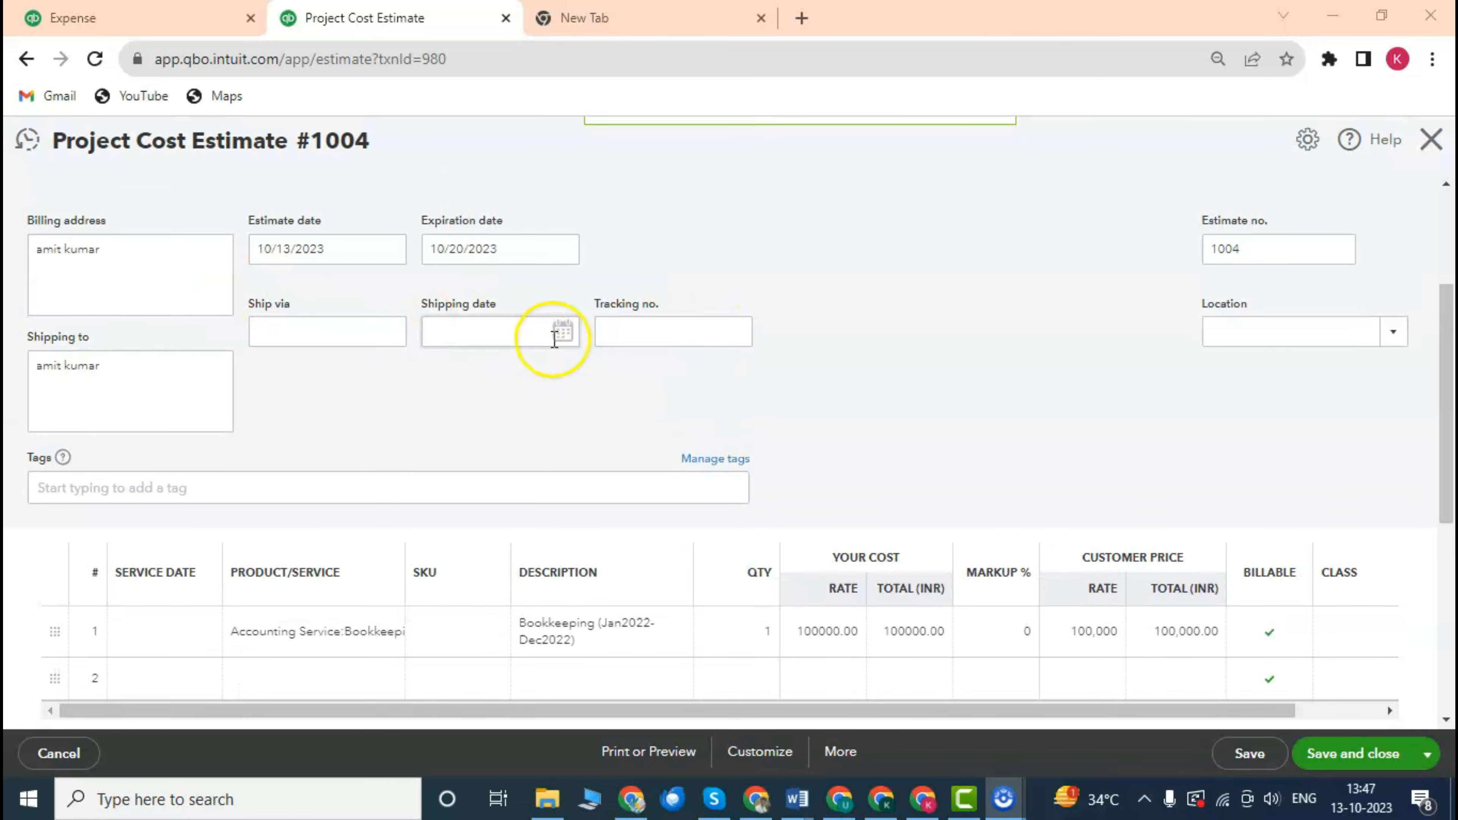
pyautogui.scroll(-4, 735, 384)
# Review the estimate's ₹100,000.00 bookkeeping line, then close it to return to project1.
pyautogui.moveTo(733, 429)
pyautogui.scroll(-4, 746, 432)
pyautogui.scroll(4, 749, 428)
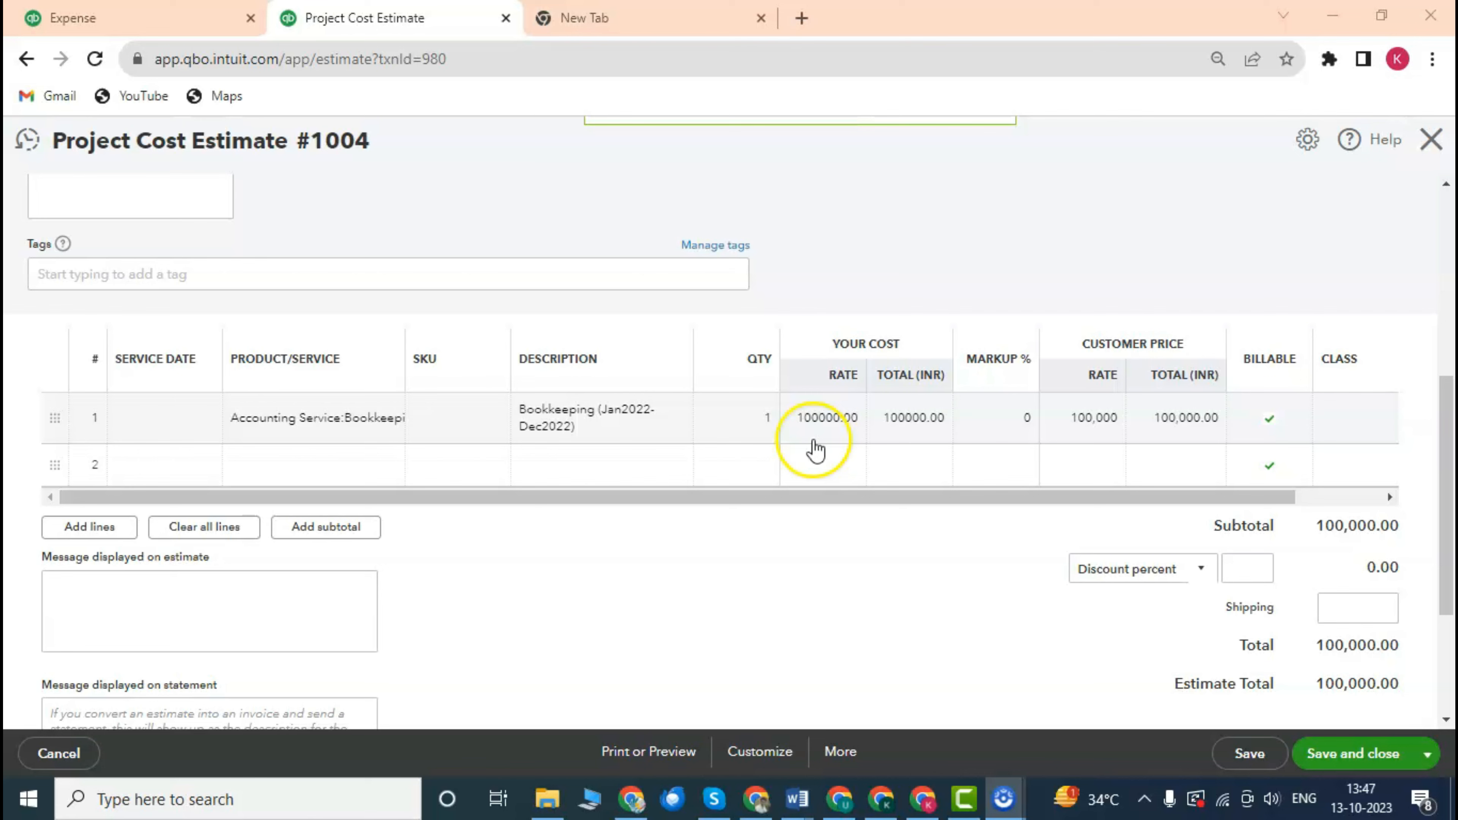
pyautogui.scroll(-1, 634, 402)
pyautogui.scroll(1, 635, 402)
pyautogui.scroll(-2, 826, 413)
pyautogui.scroll(2, 827, 414)
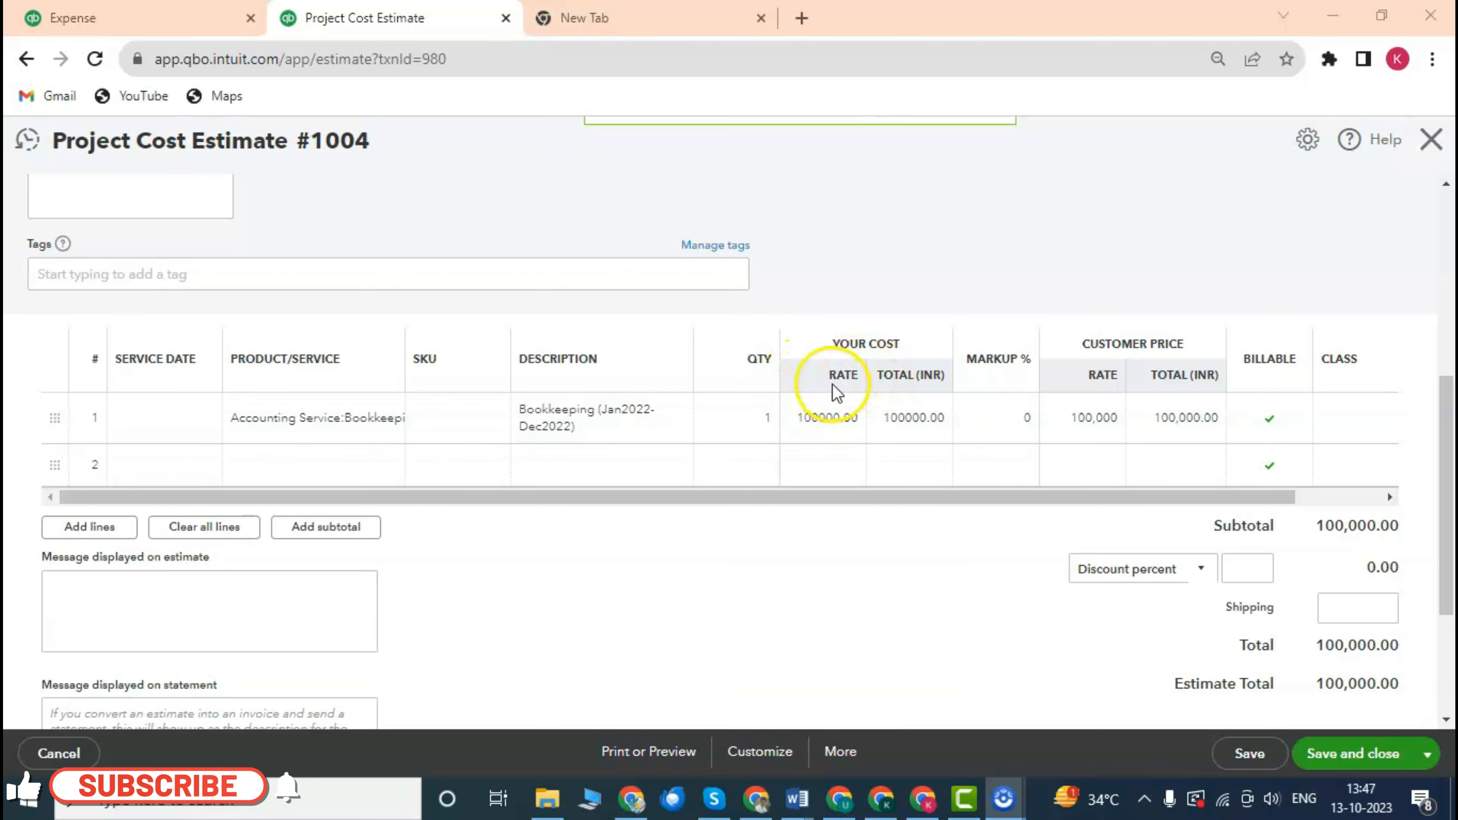
pyautogui.scroll(-3, 837, 393)
pyautogui.scroll(3, 837, 390)
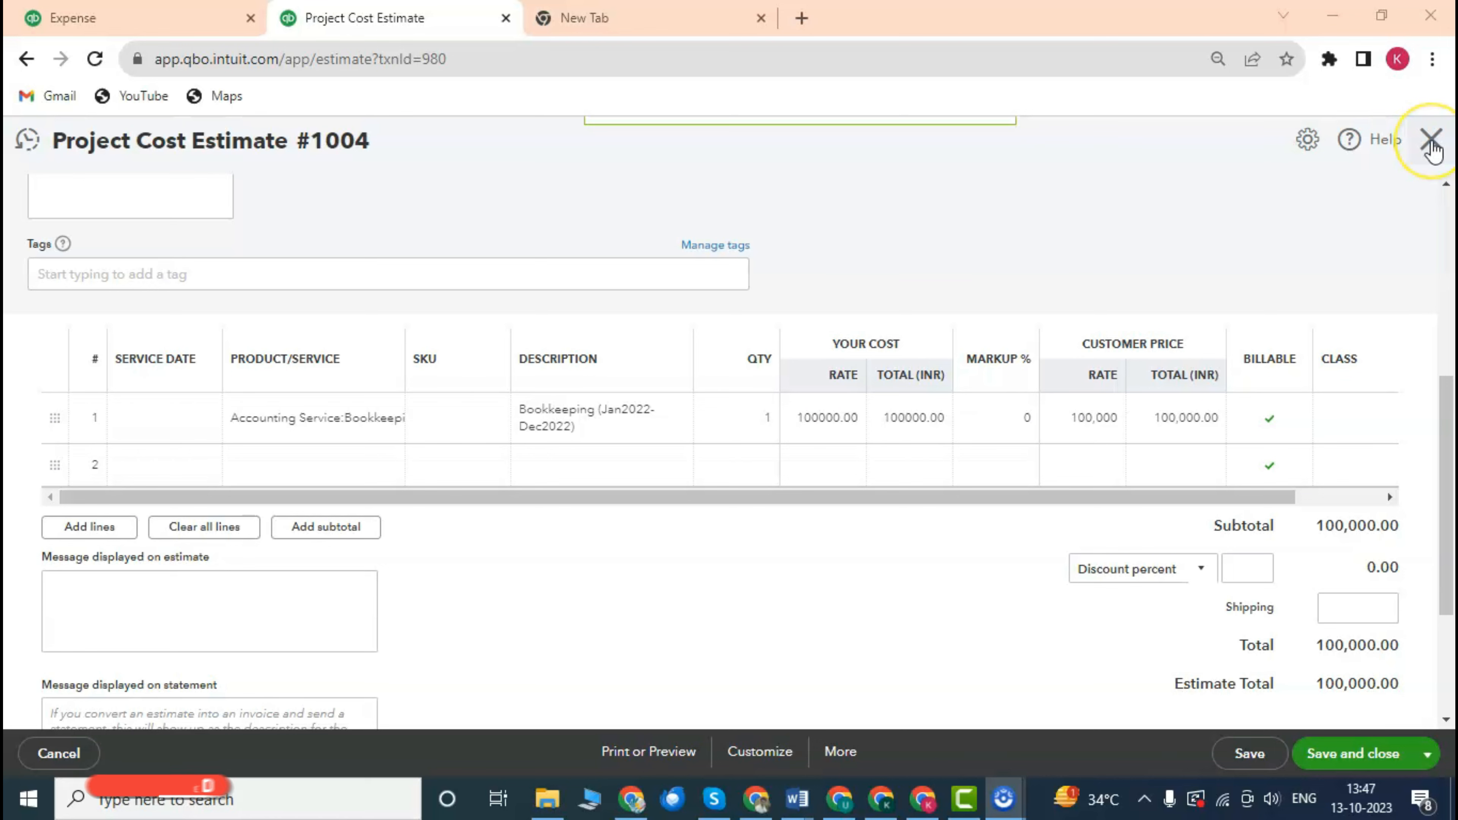
pyautogui.click(1431, 142)
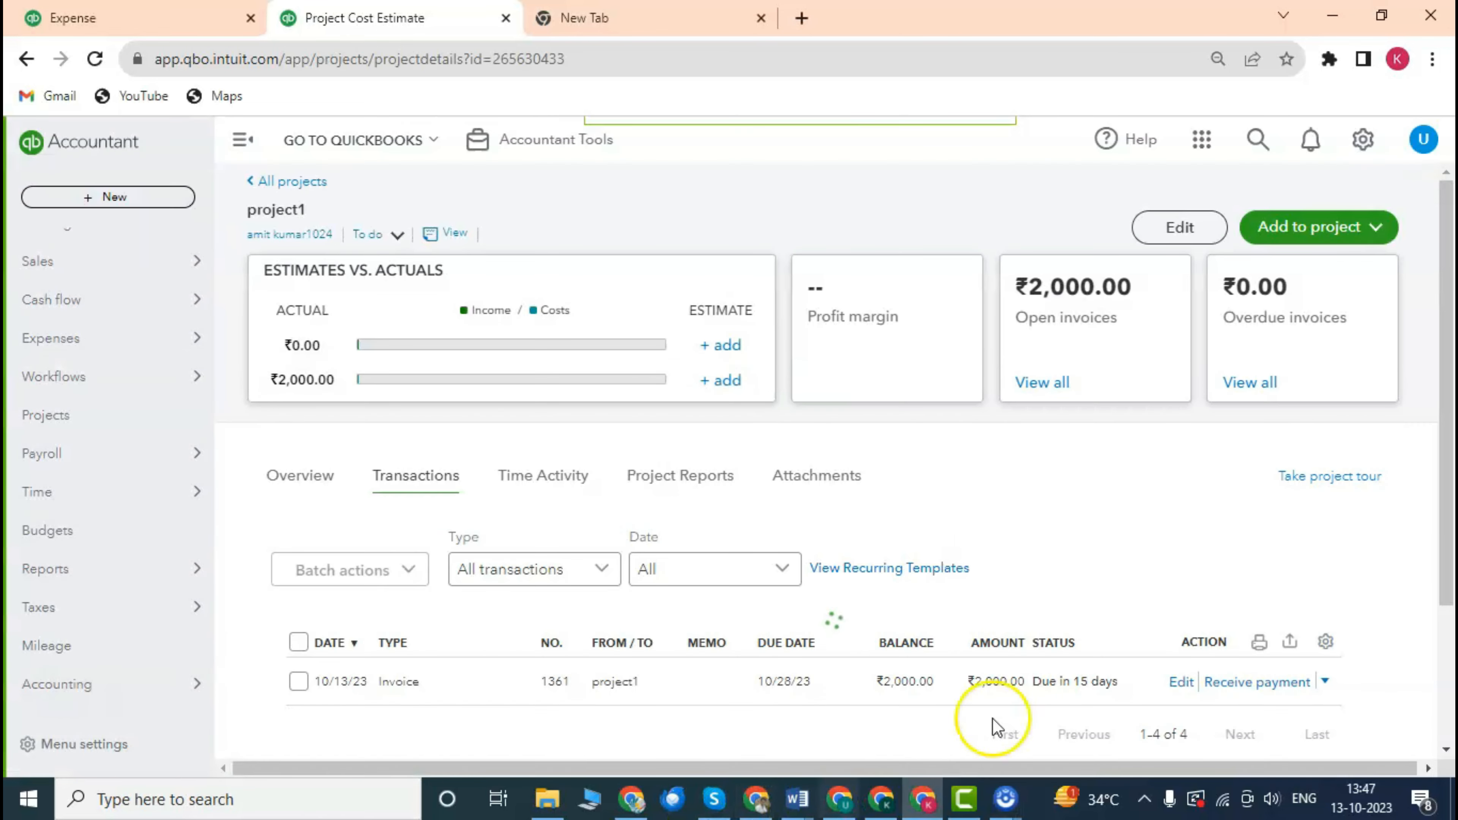
# Start a new project1 invoice and pull Estimate #1004 into it.
pyautogui.scroll(-3, 862, 575)
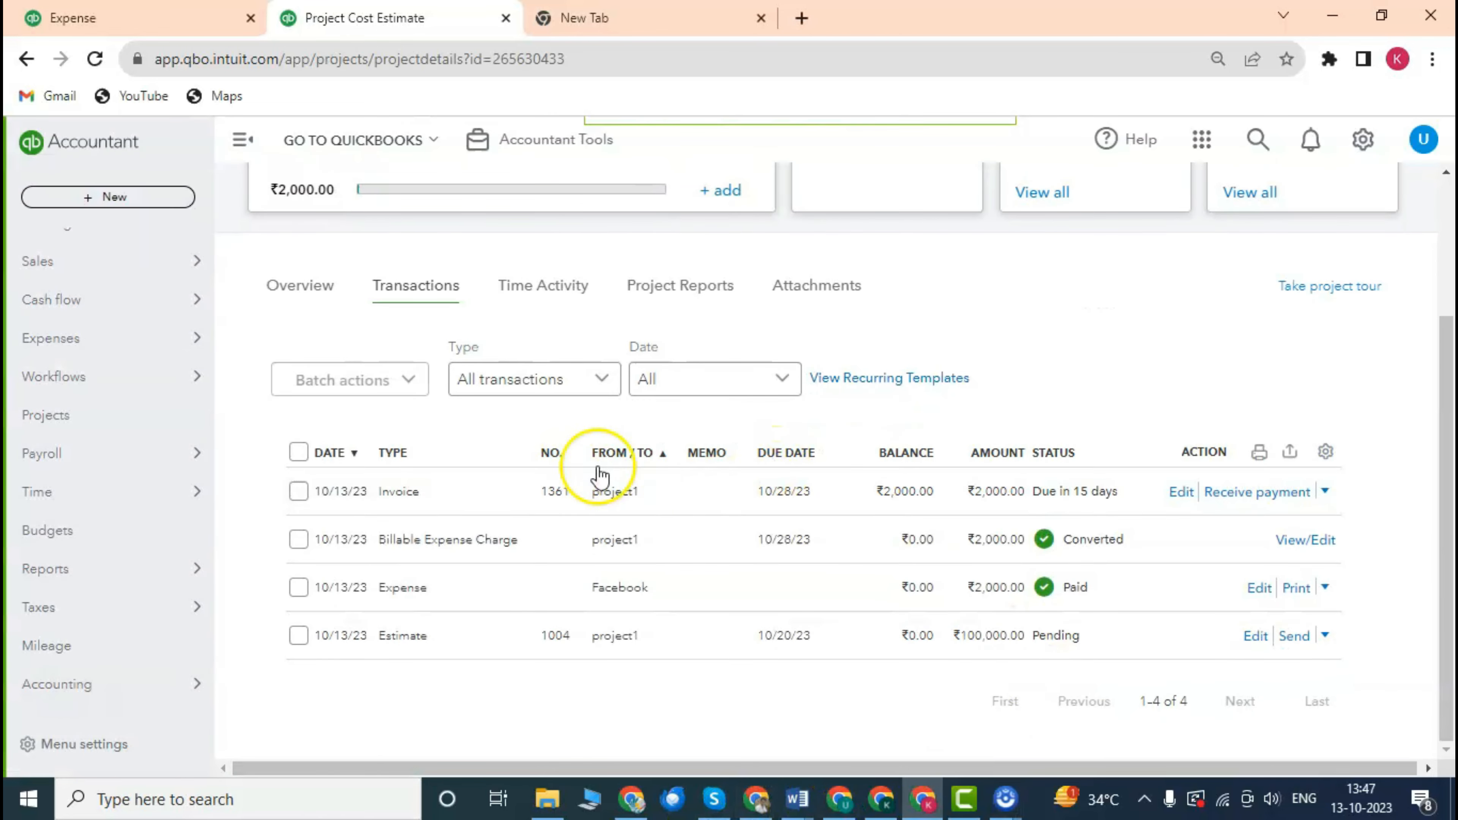
pyautogui.scroll(3, 747, 473)
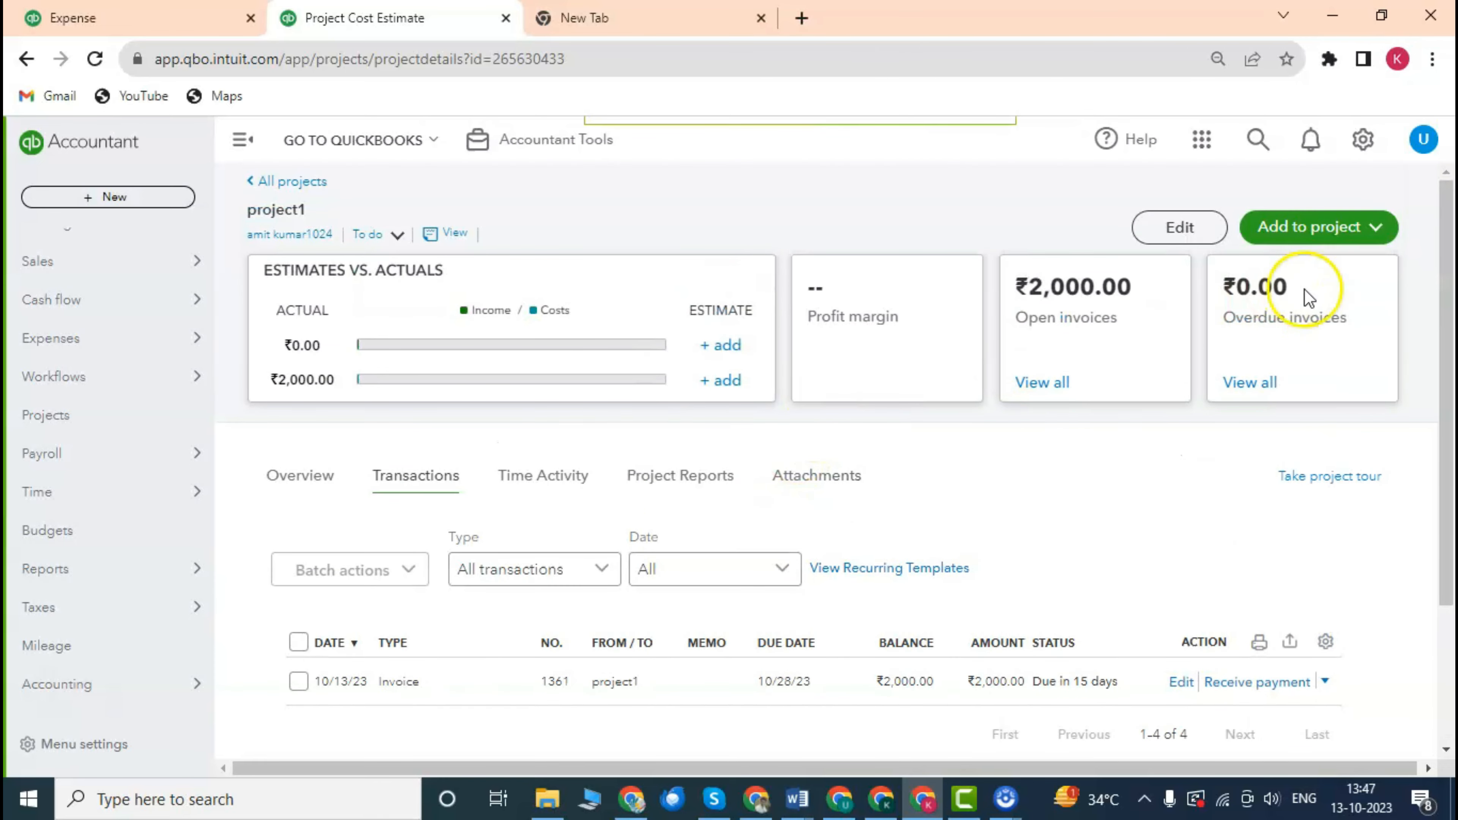
pyautogui.scroll(-3, 1327, 327)
pyautogui.scroll(3, 1321, 320)
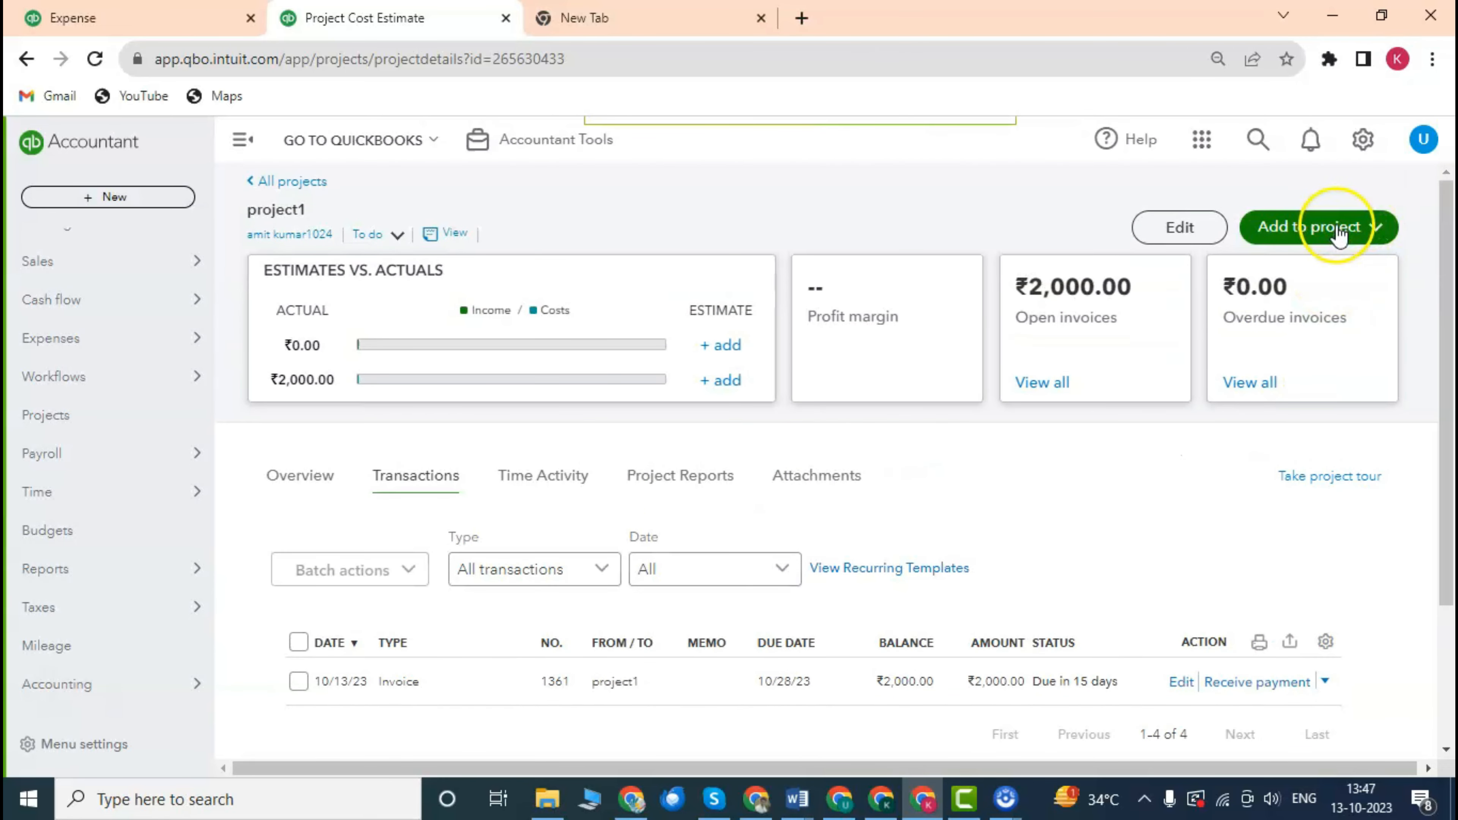
pyautogui.click(1338, 232)
pyautogui.click(1310, 274)
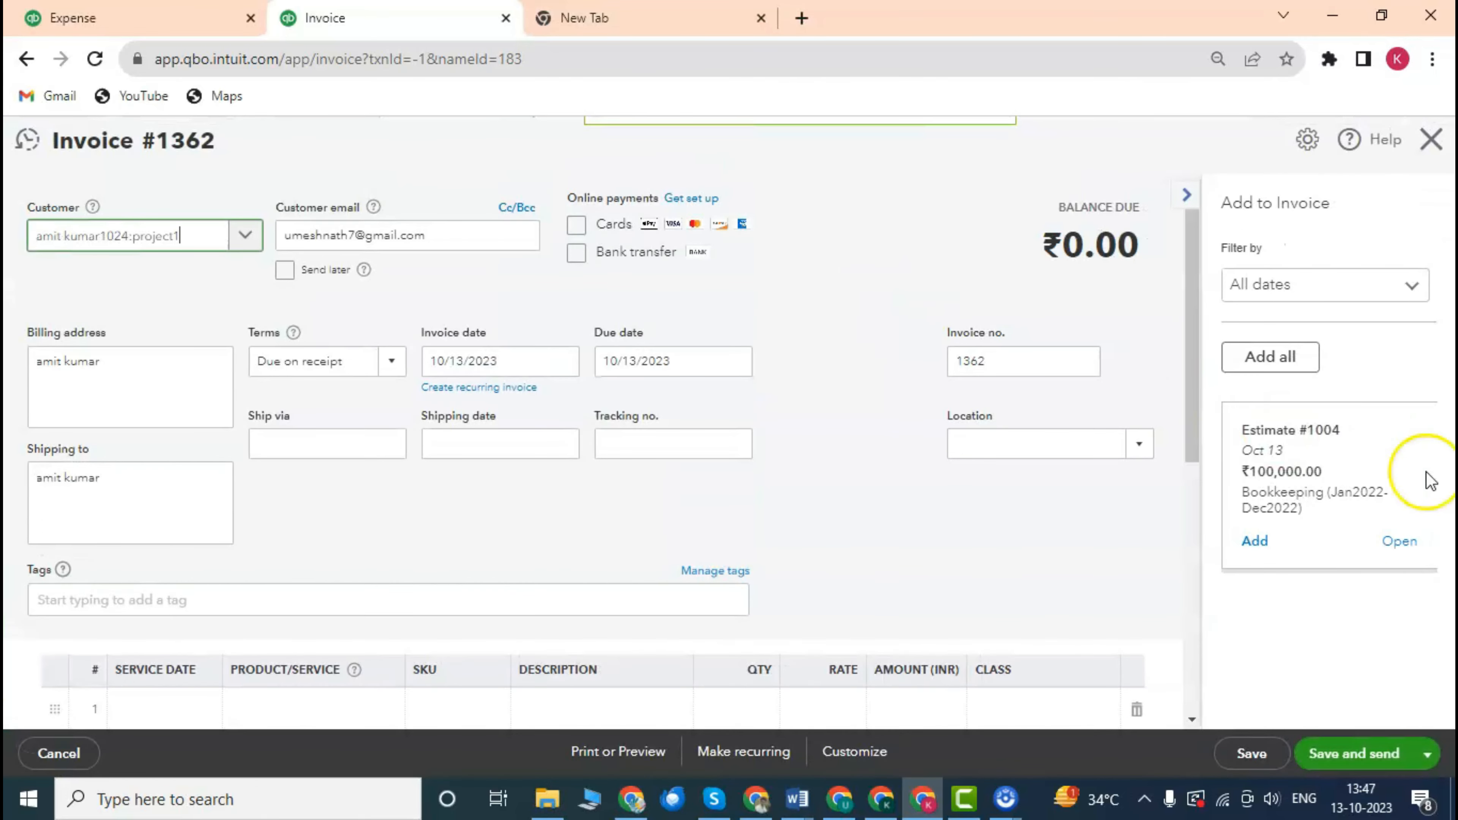
pyautogui.click(1254, 540)
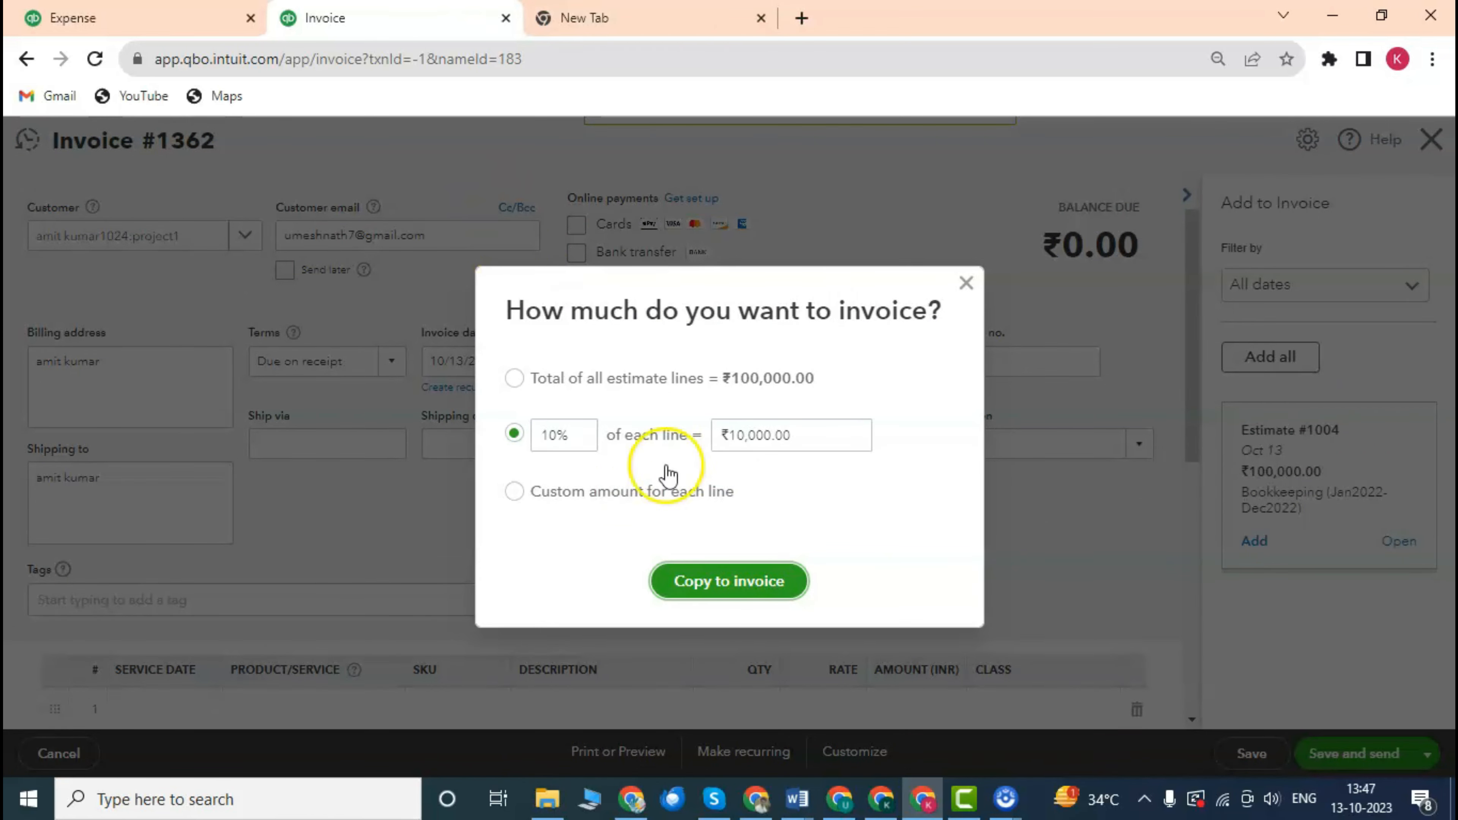
# Bill 20% of each Estimate #1004 line on invoice 1362, totalling ₹20,000.00.
pyautogui.moveTo(574, 435); pyautogui.dragTo(465, 435)
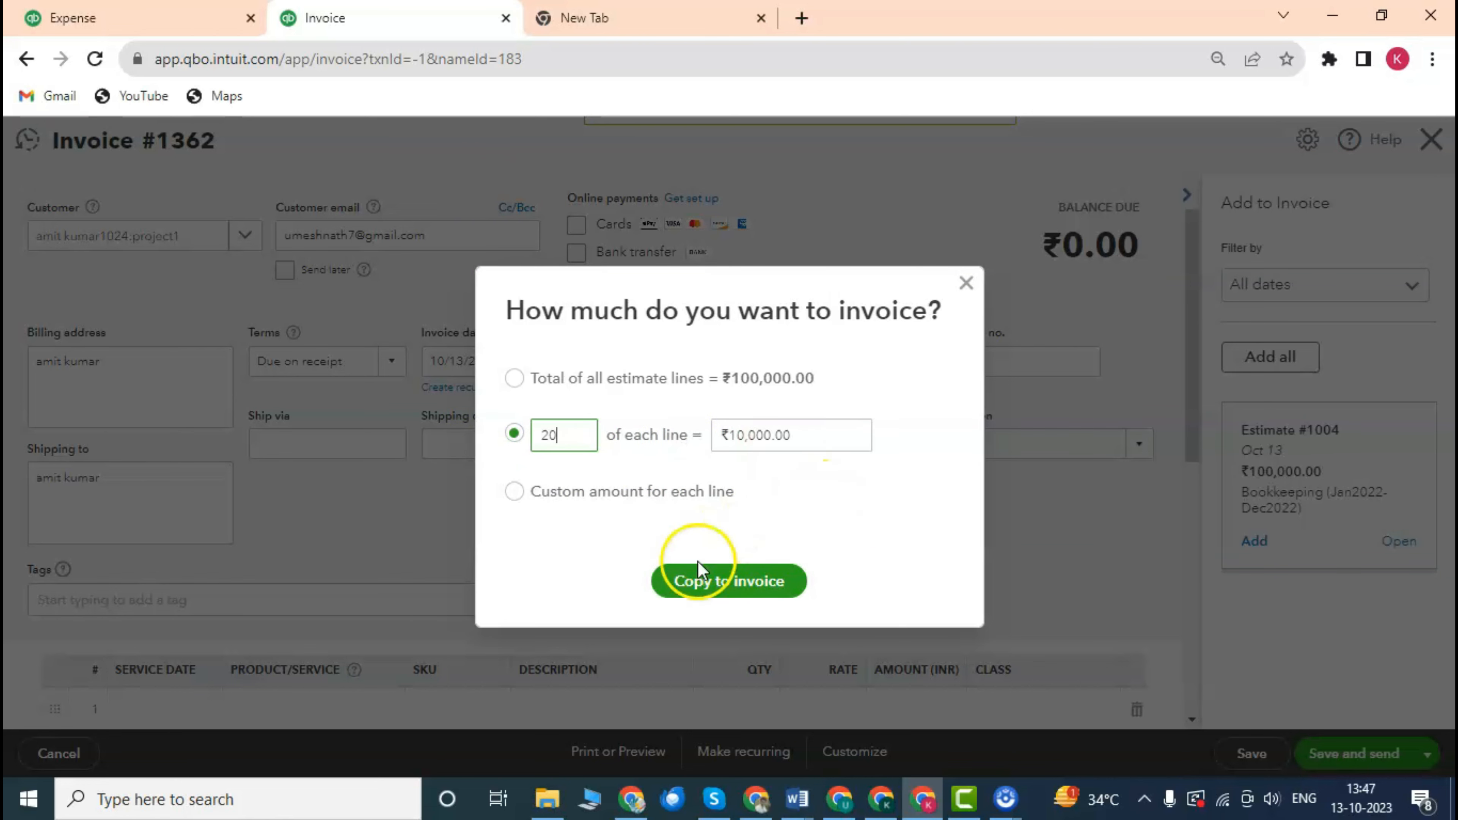
pyautogui.click(718, 580)
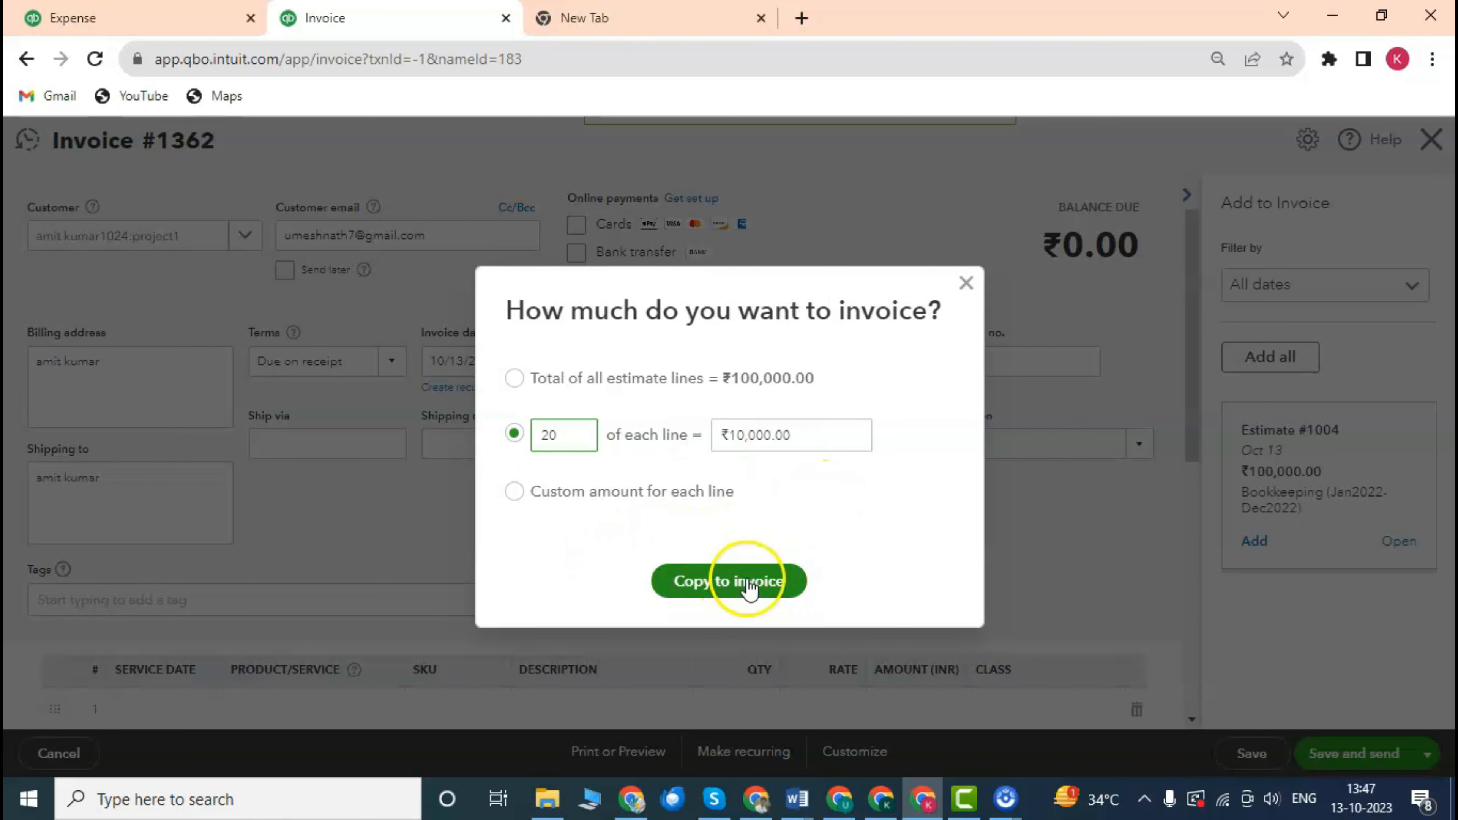
pyautogui.scroll(-5, 755, 496)
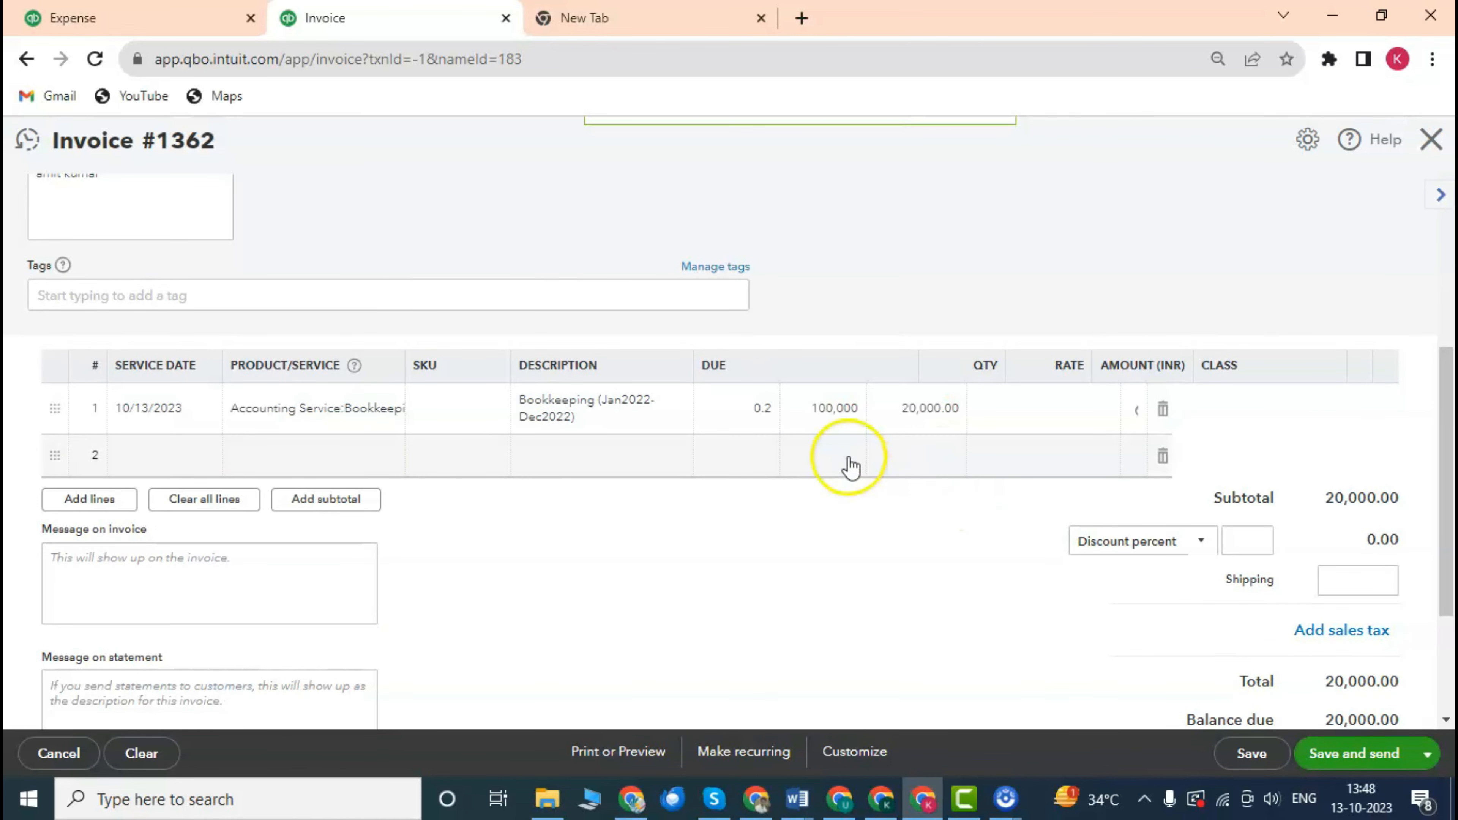
pyautogui.scroll(-2, 840, 456)
pyautogui.scroll(2, 671, 431)
pyautogui.scroll(-4, 745, 446)
pyautogui.scroll(8, 745, 447)
pyautogui.scroll(-5, 745, 446)
pyautogui.scroll(3, 770, 450)
pyautogui.scroll(3, 635, 400)
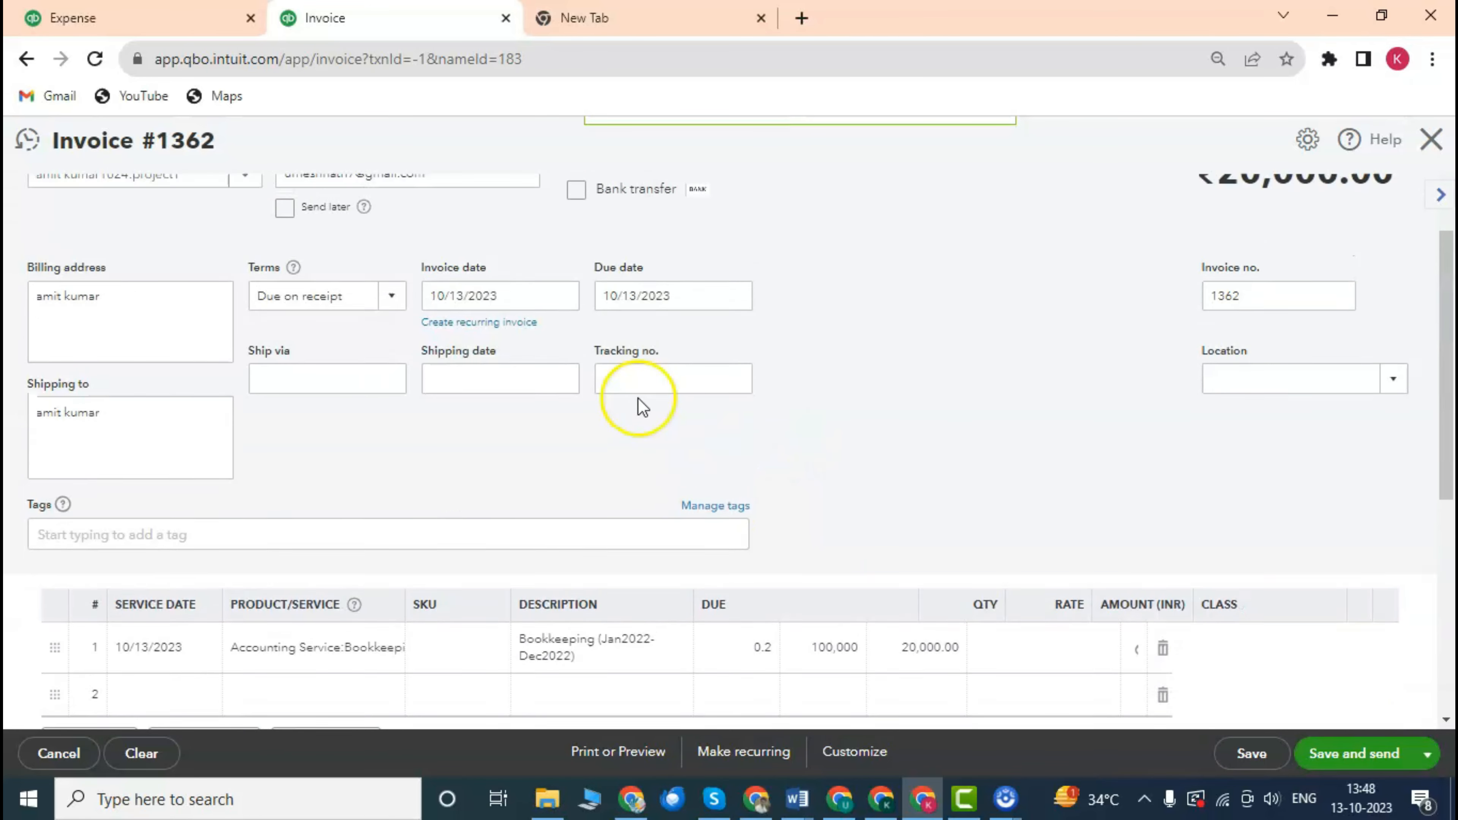
pyautogui.scroll(-4, 763, 398)
pyautogui.scroll(-3, 863, 528)
pyautogui.scroll(3, 863, 505)
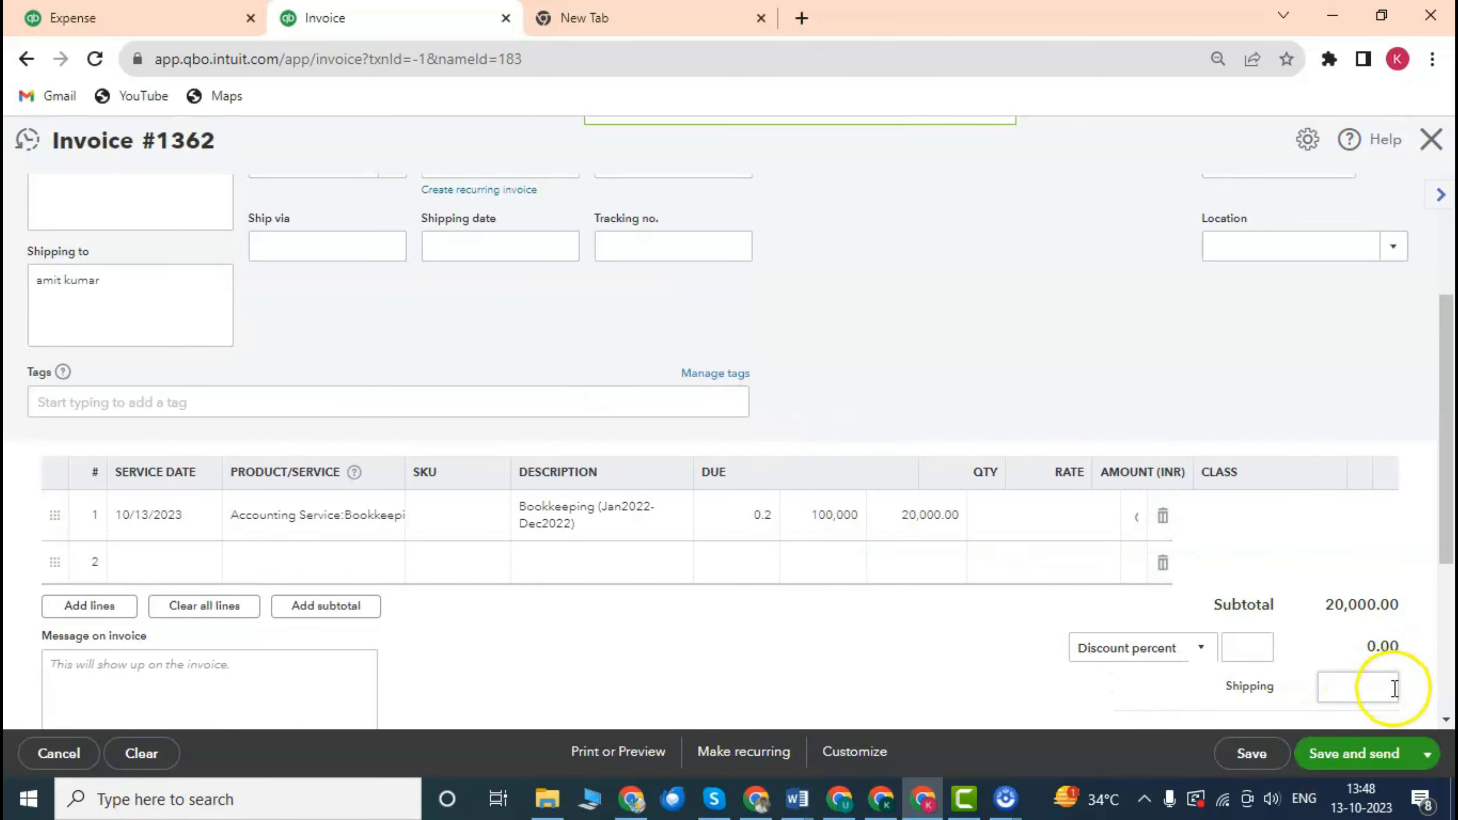
# Open the invoice's save options, then dismiss them without choosing one.
pyautogui.click(1426, 754)
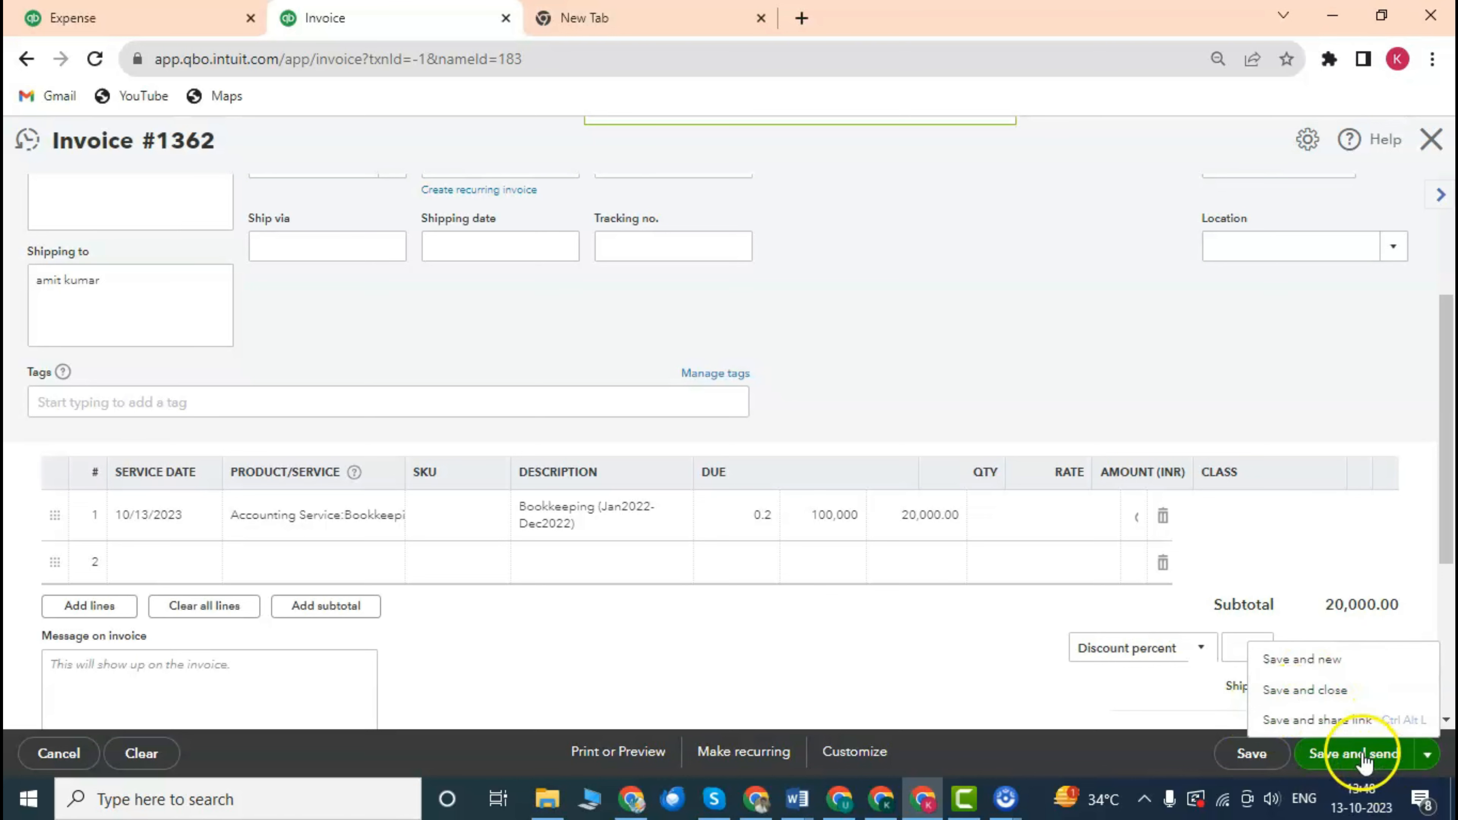
pyautogui.click(872, 646)
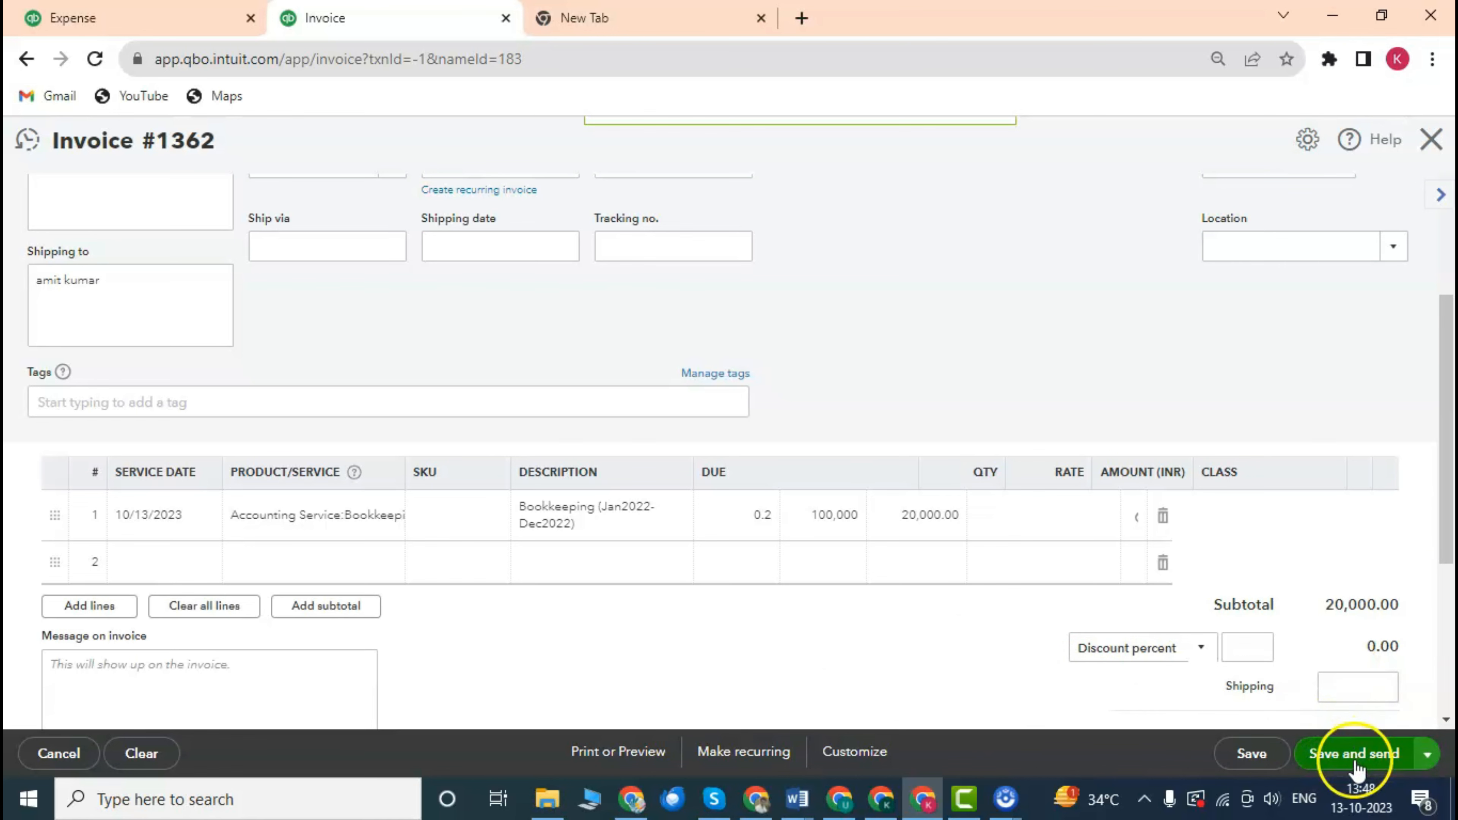
pyautogui.scroll(-3, 976, 563)
pyautogui.scroll(6, 985, 540)
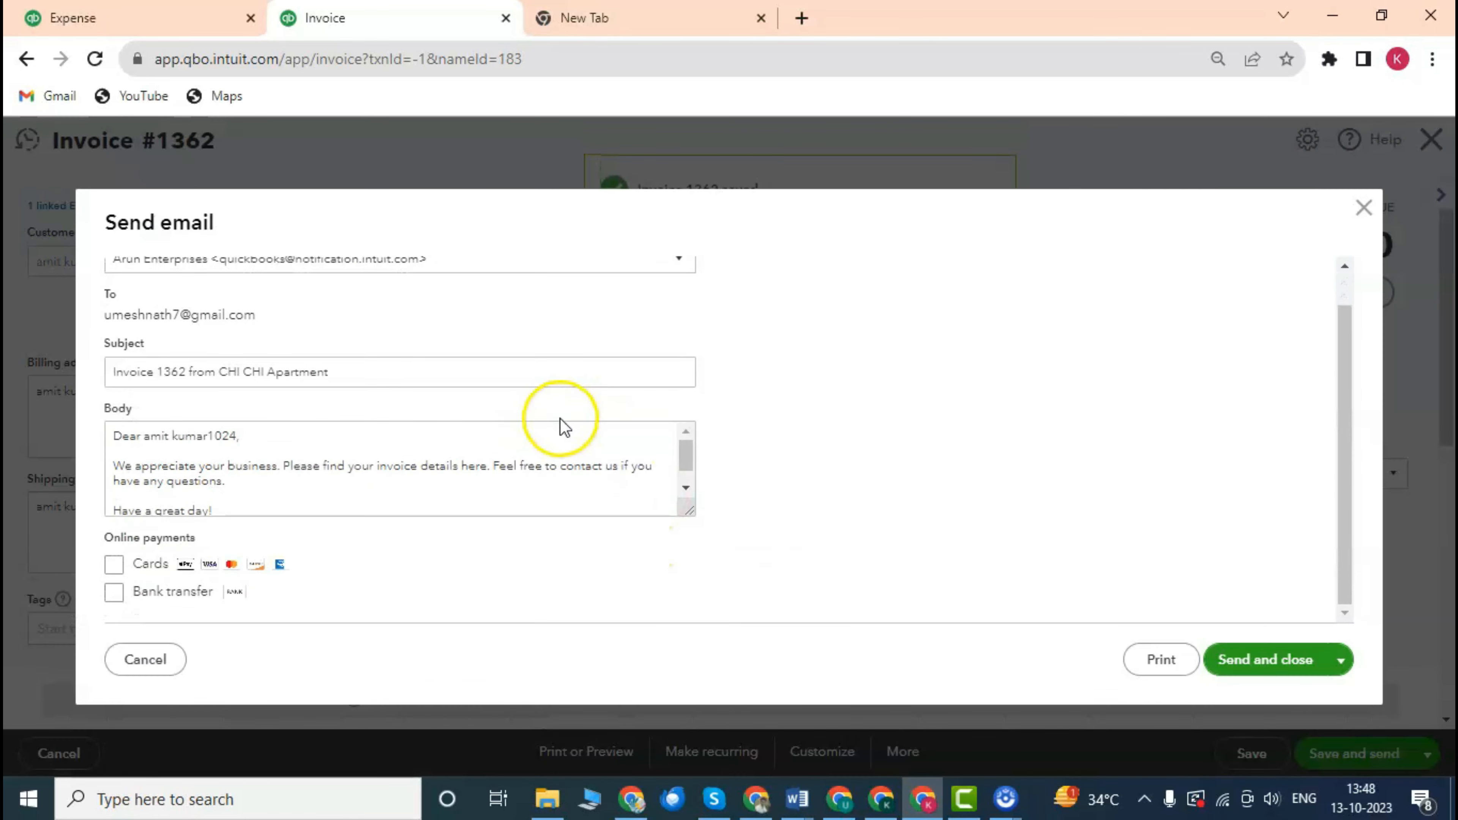
pyautogui.scroll(-1, 498, 399)
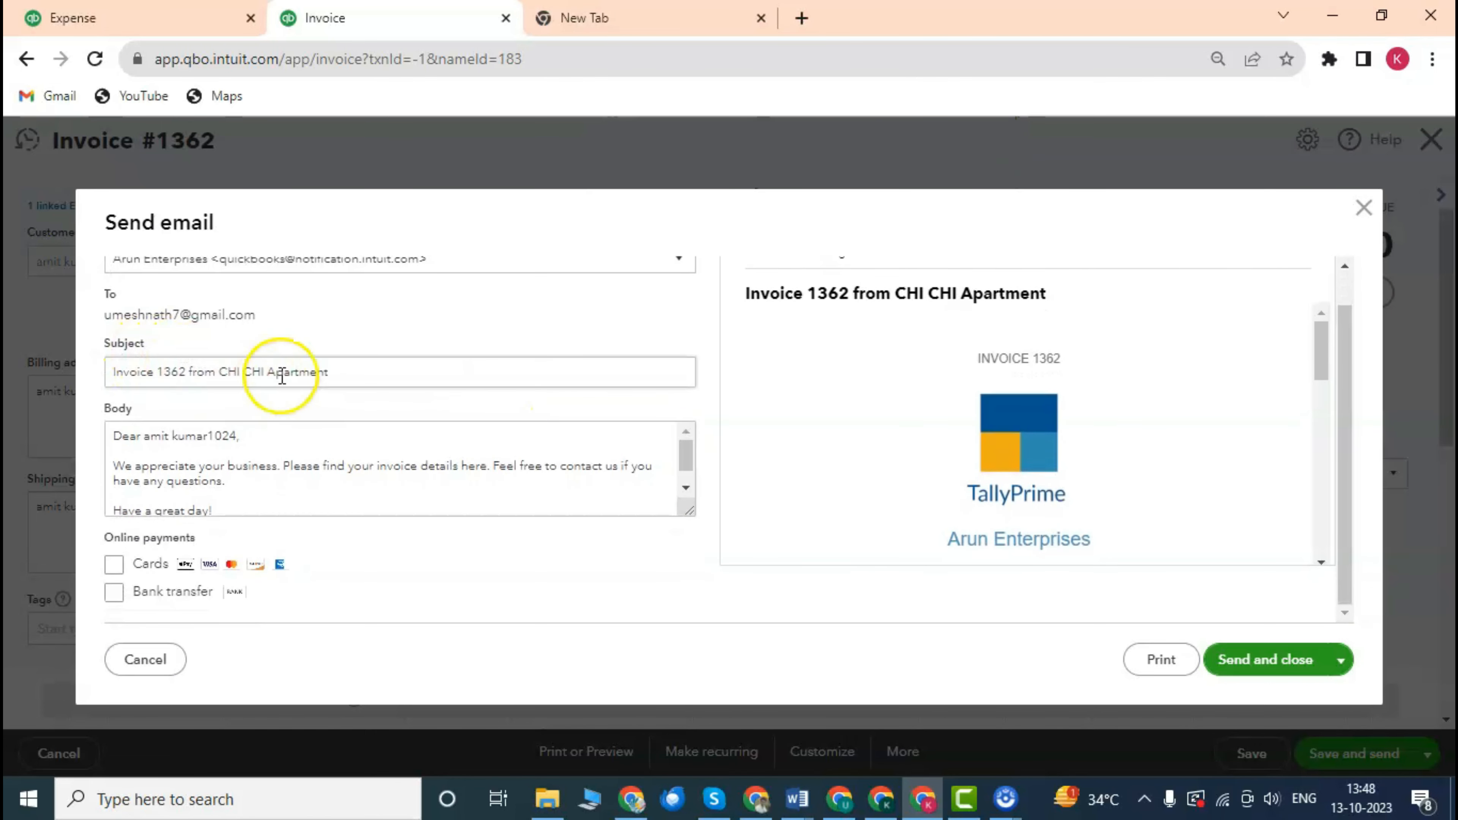
pyautogui.scroll(1, 478, 466)
pyautogui.scroll(-1, 472, 457)
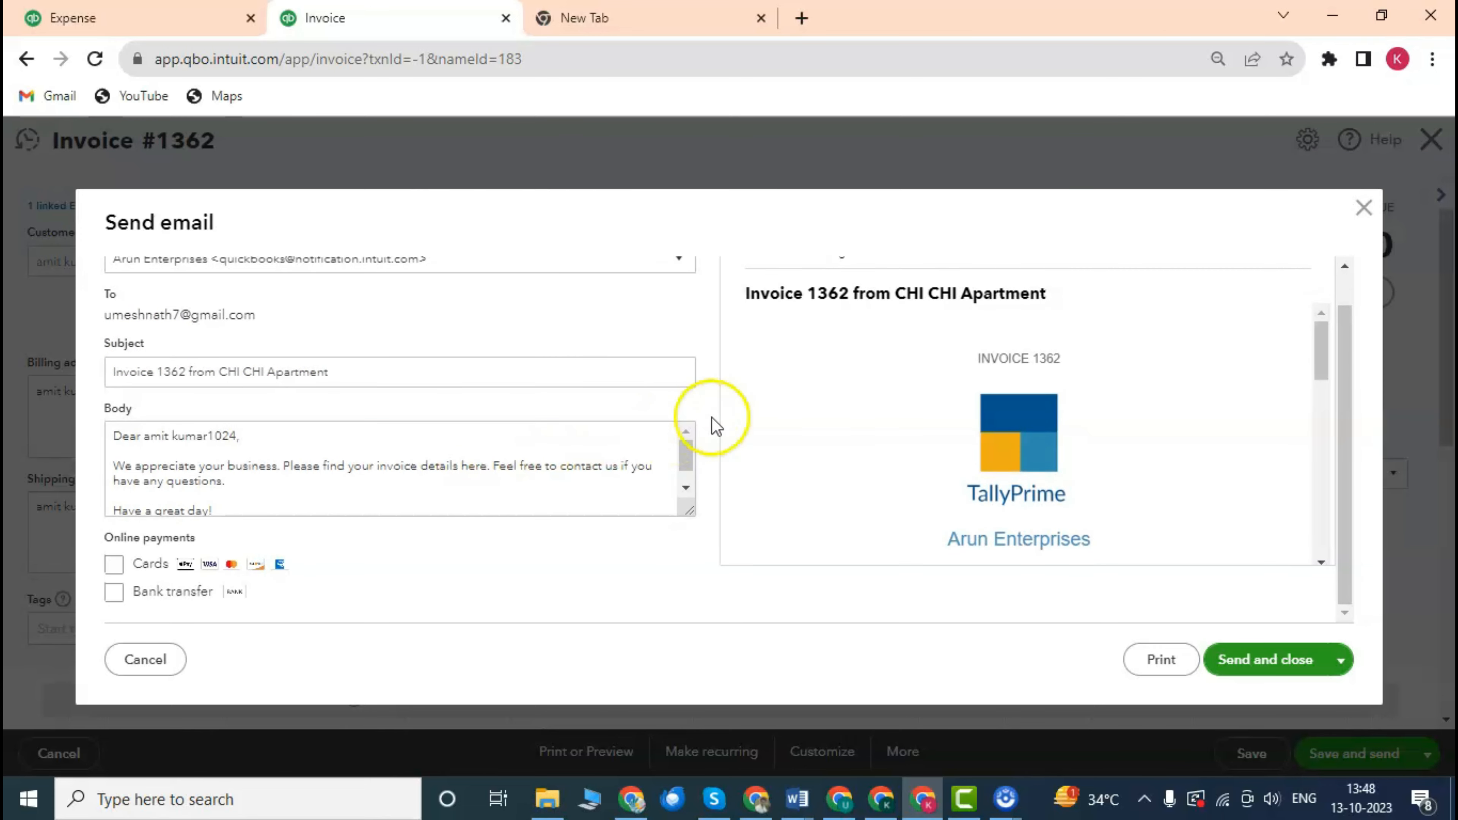
pyautogui.scroll(-1, 459, 444)
pyautogui.scroll(1, 463, 440)
pyautogui.scroll(-1, 463, 441)
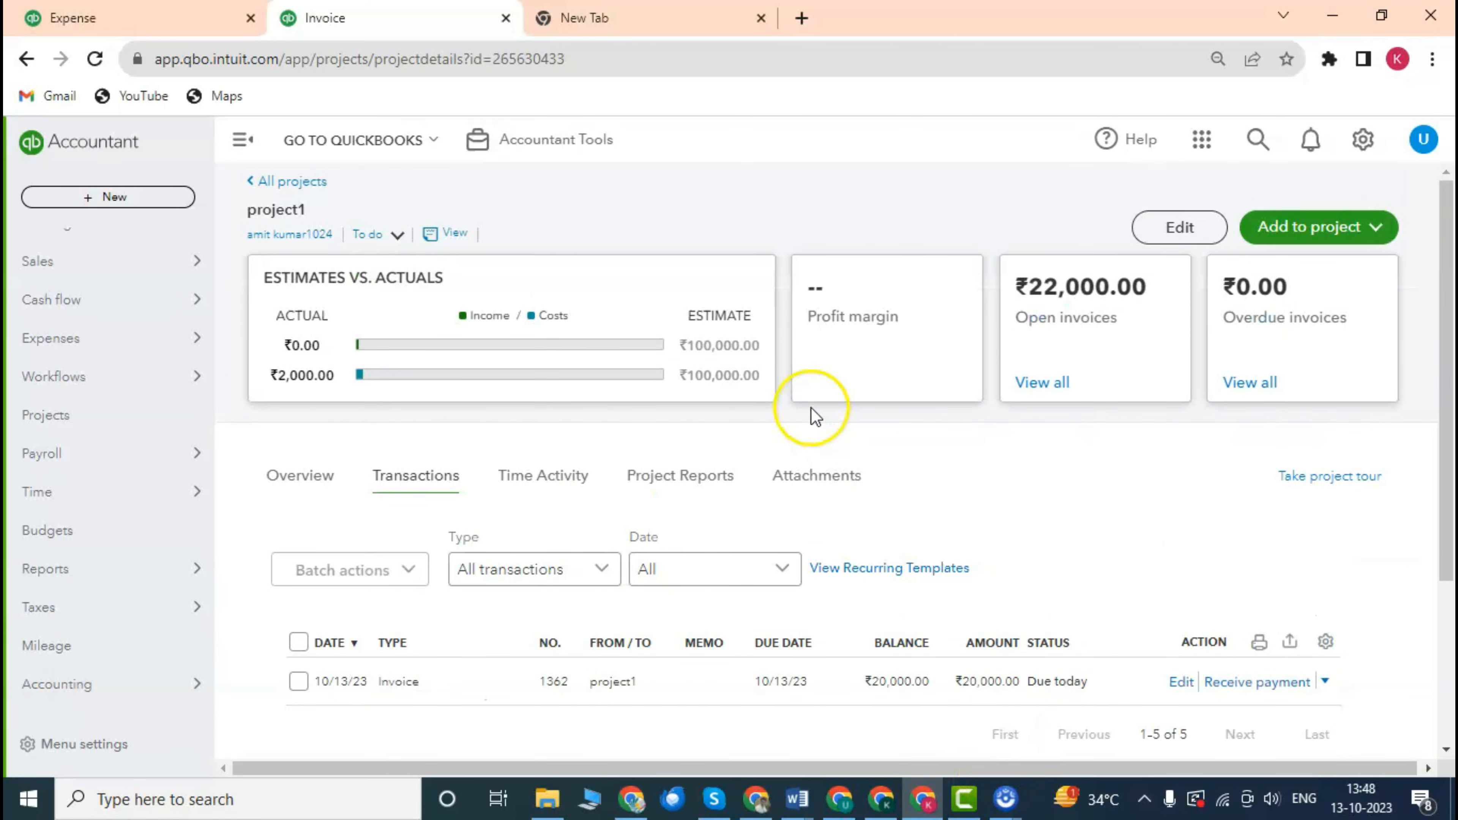
pyautogui.scroll(-2, 1058, 521)
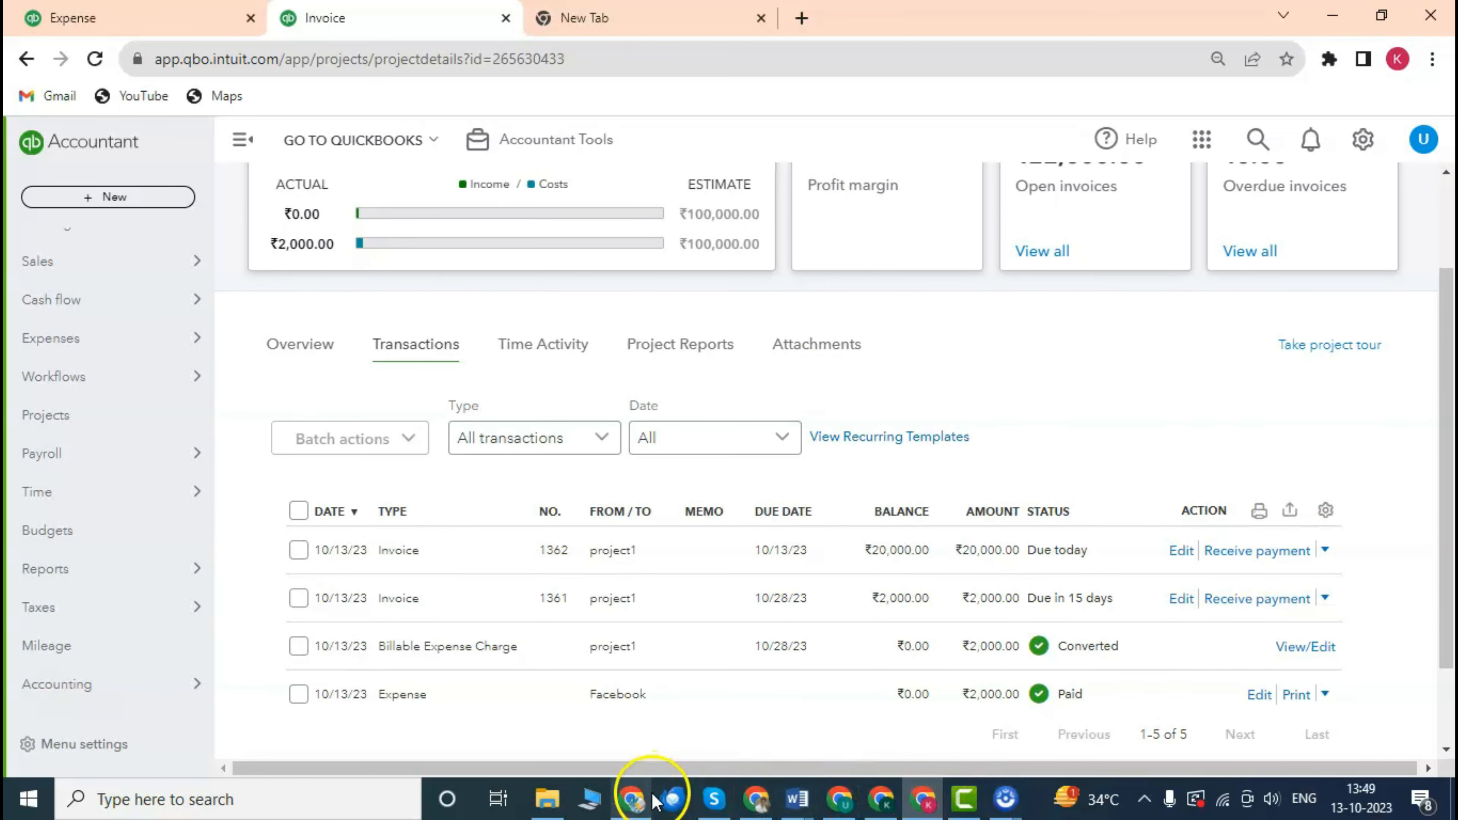
pyautogui.click(757, 799)
pyautogui.click(155, 254)
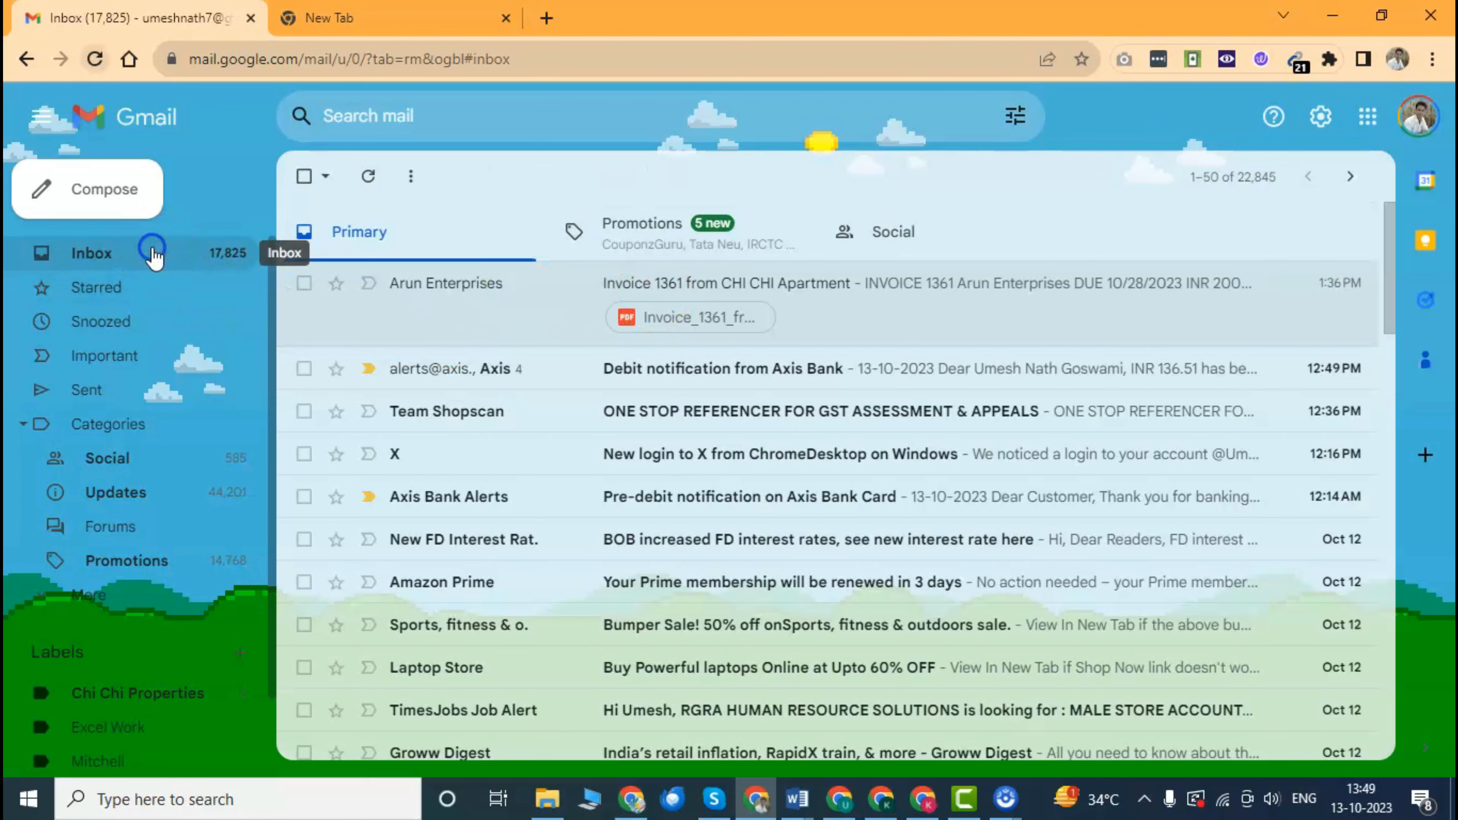
# Open the Invoice 1362 email and highlight its INR 20,000.00 amount due.
pyautogui.click(750, 285)
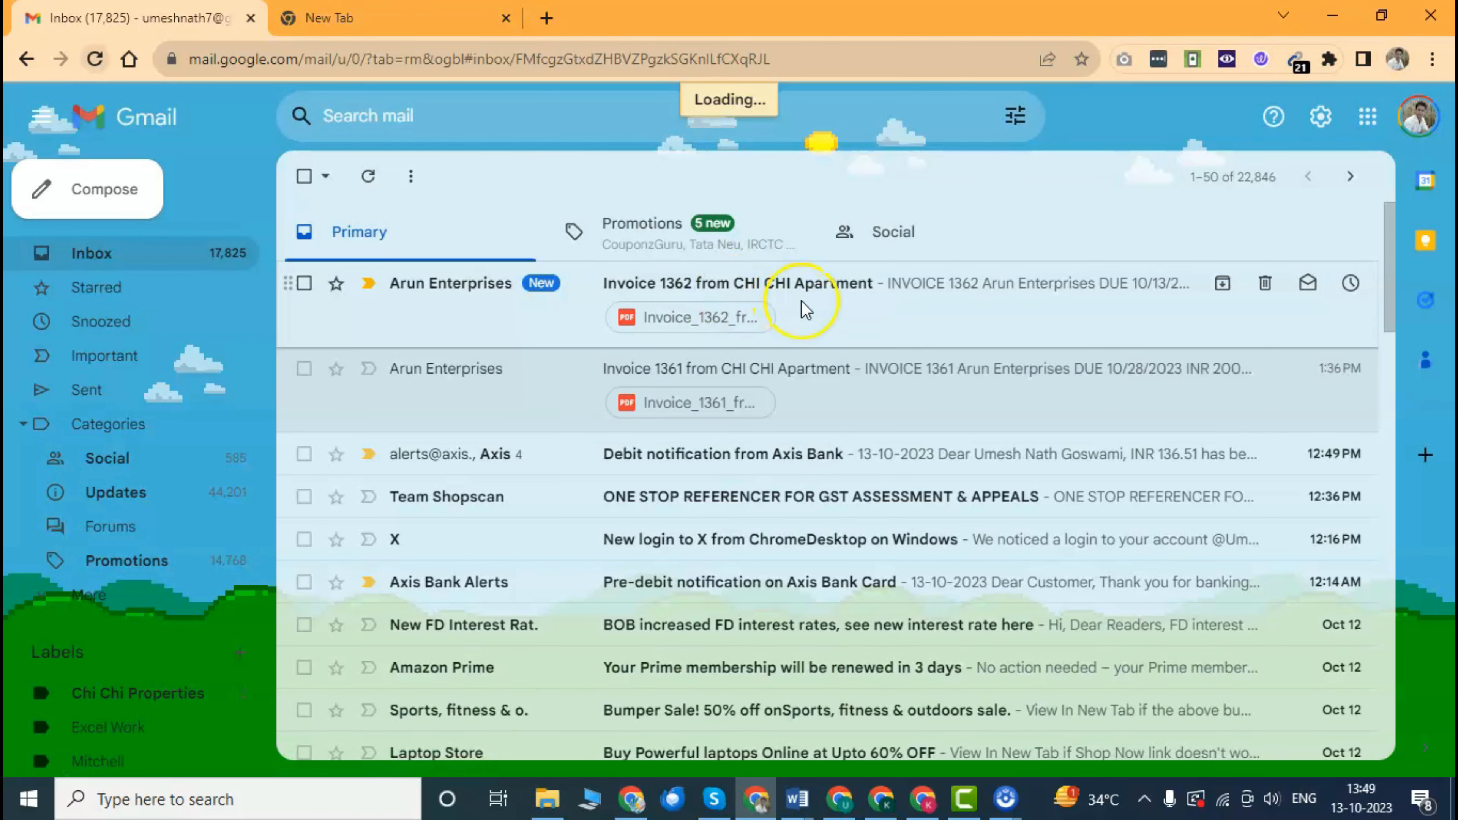
pyautogui.scroll(-10, 711, 453)
pyautogui.scroll(5, 862, 385)
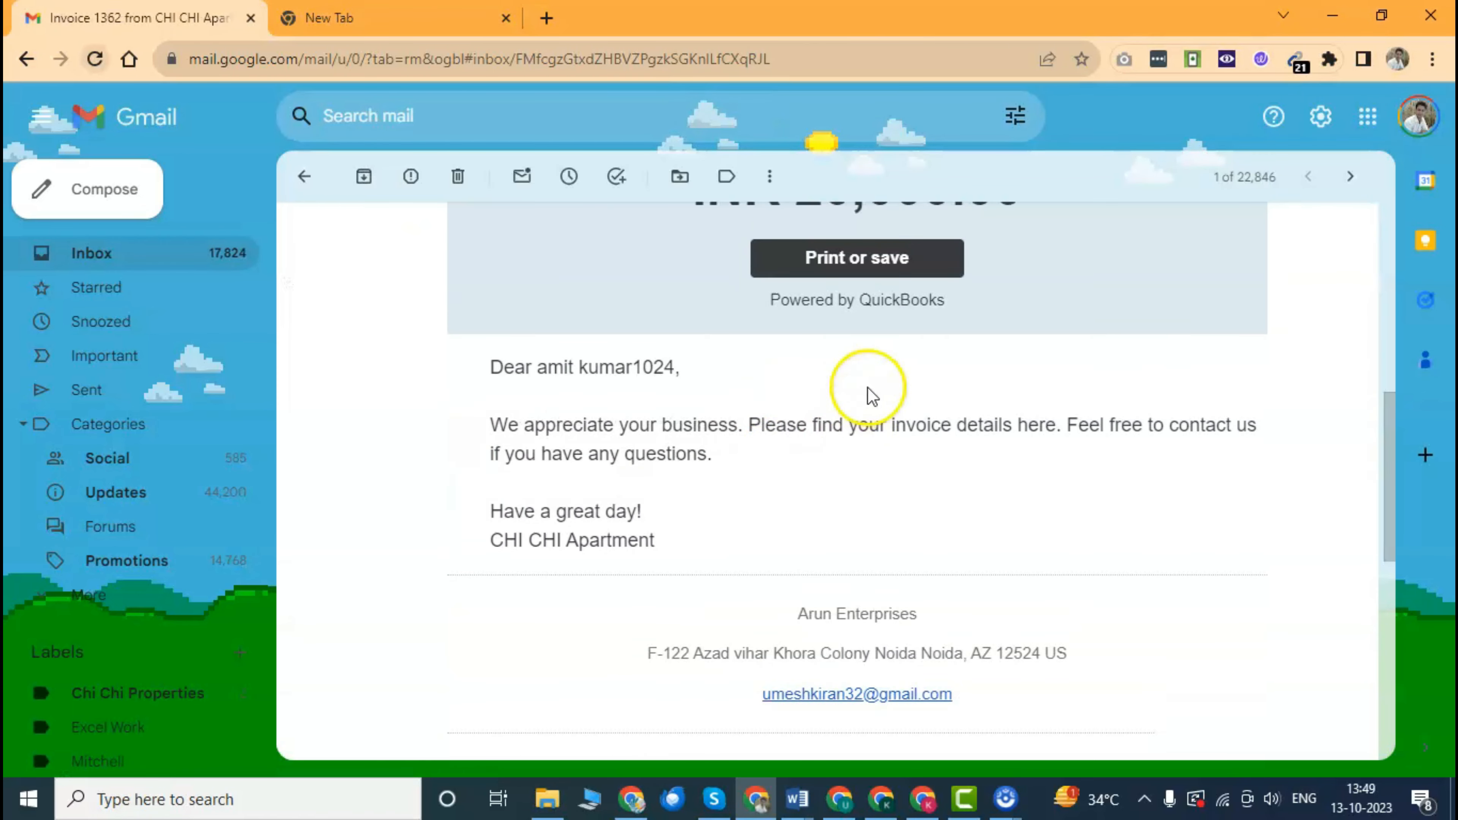
pyautogui.moveTo(746, 448); pyautogui.dragTo(891, 455)
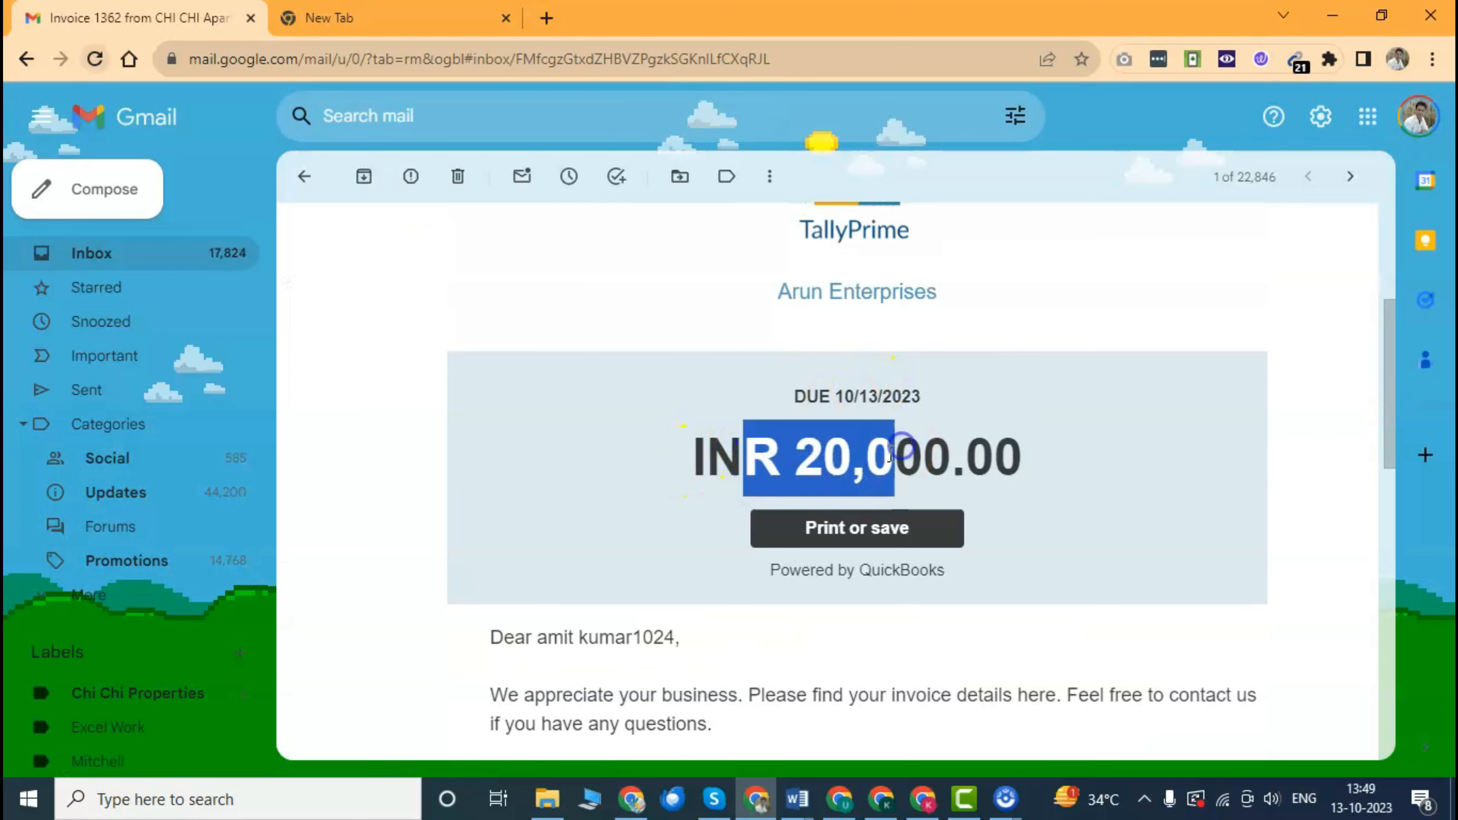
pyautogui.scroll(-10, 878, 468)
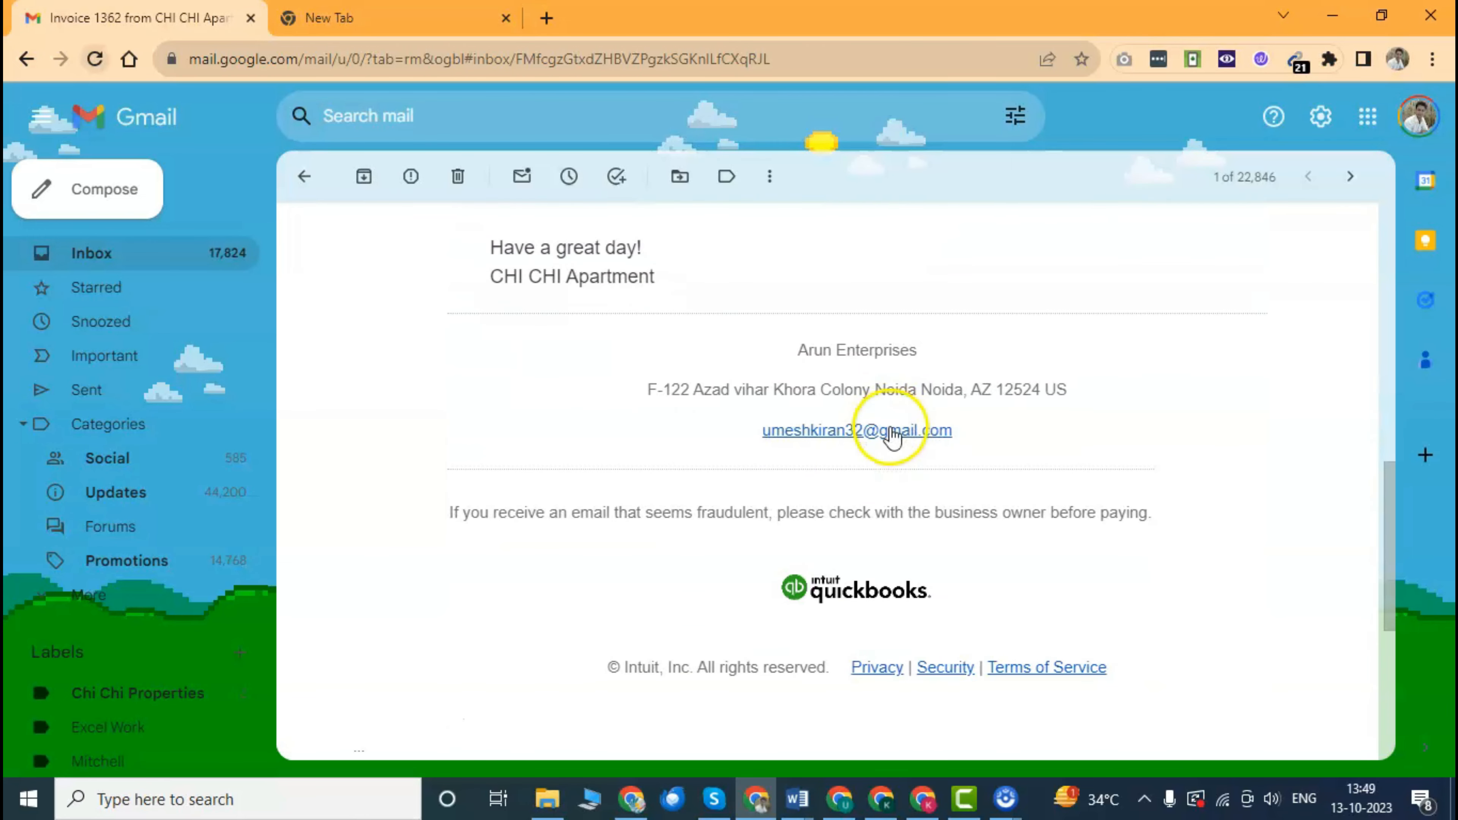
pyautogui.scroll(-7, 885, 425)
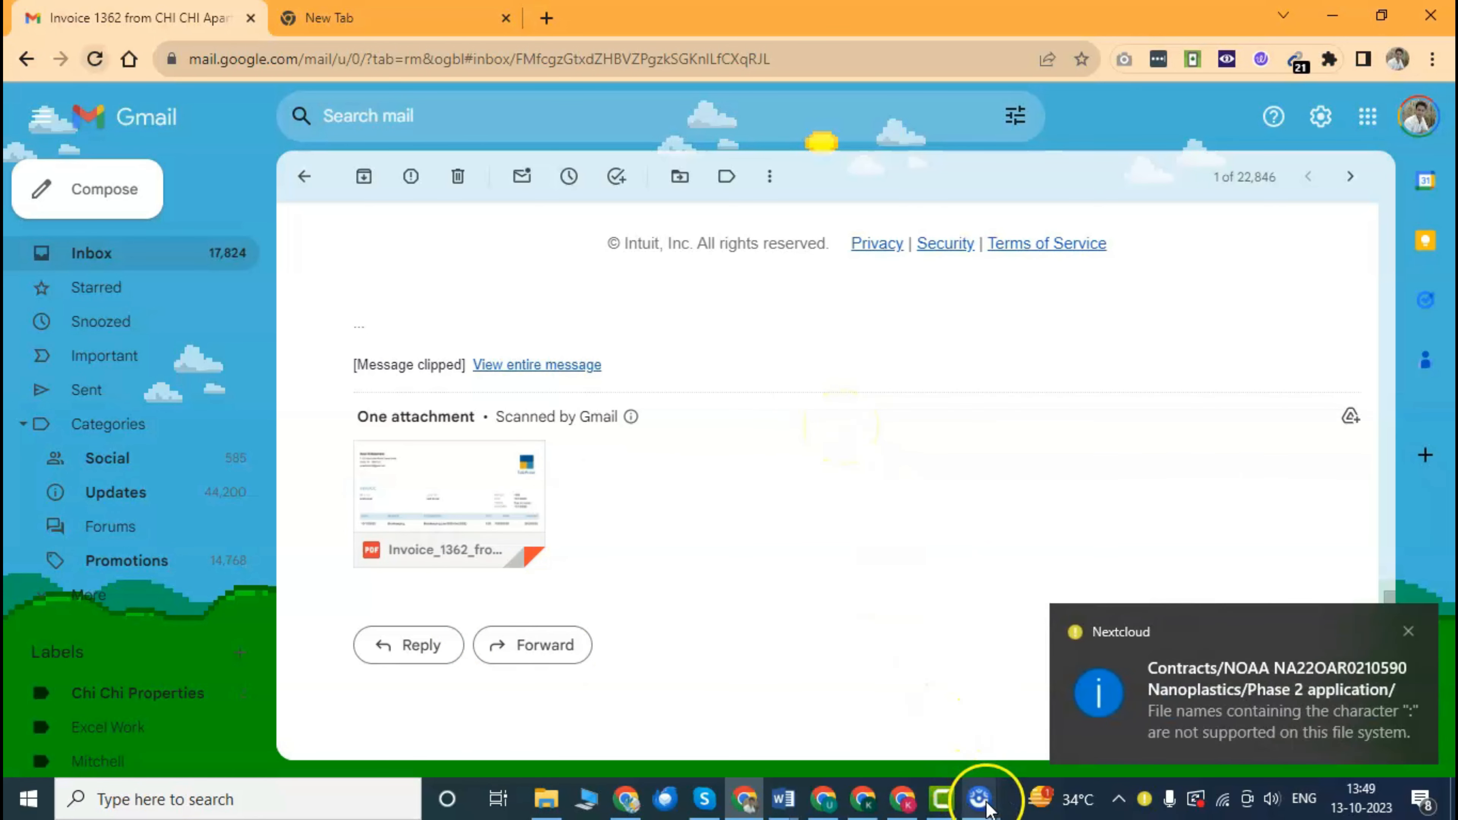
# Return to project1's overview in QuickBooks, showing ₹22,000.00 open invoices.
pyautogui.moveTo(979, 799)
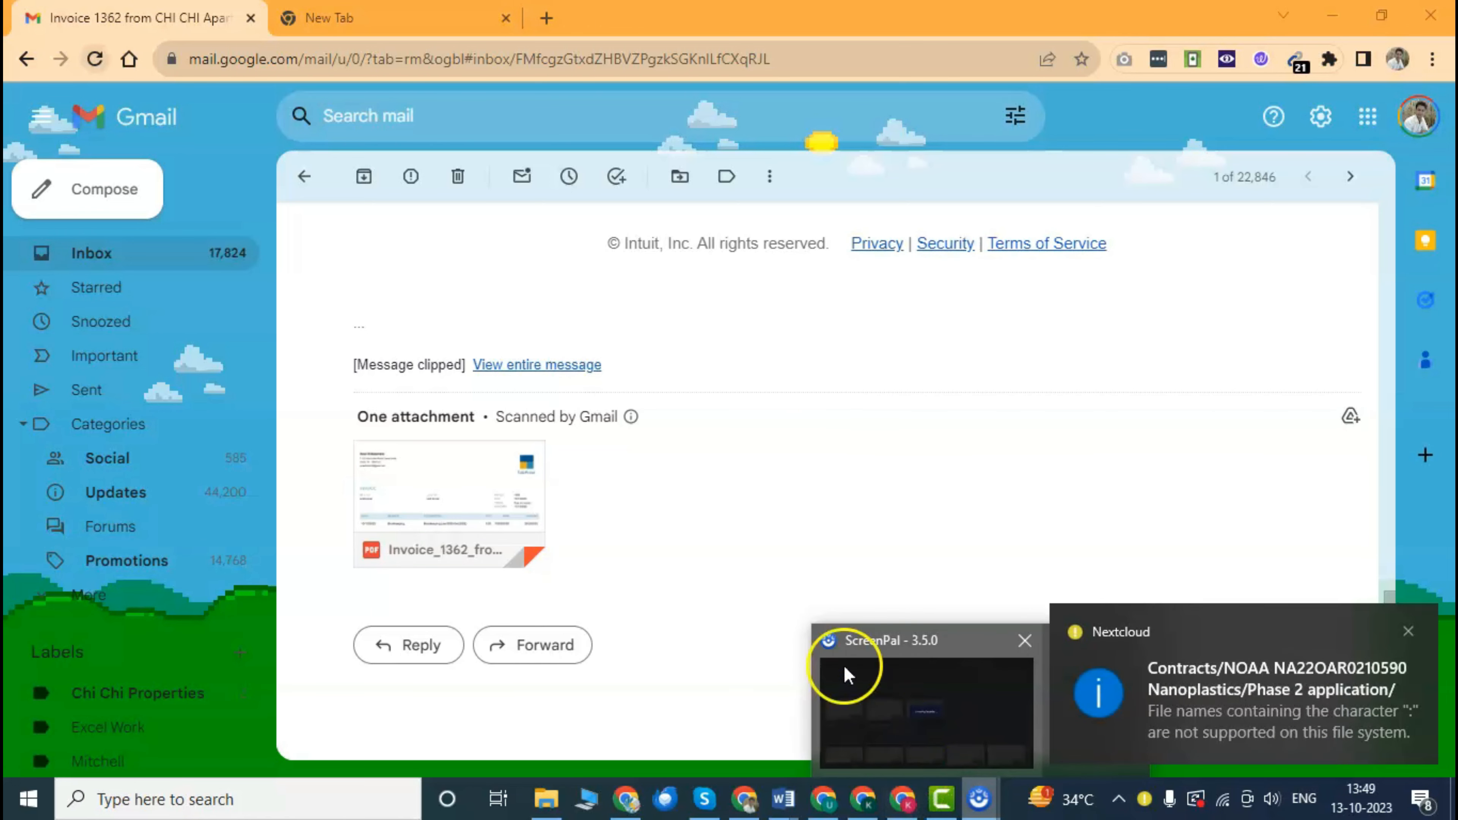
pyautogui.click(872, 422)
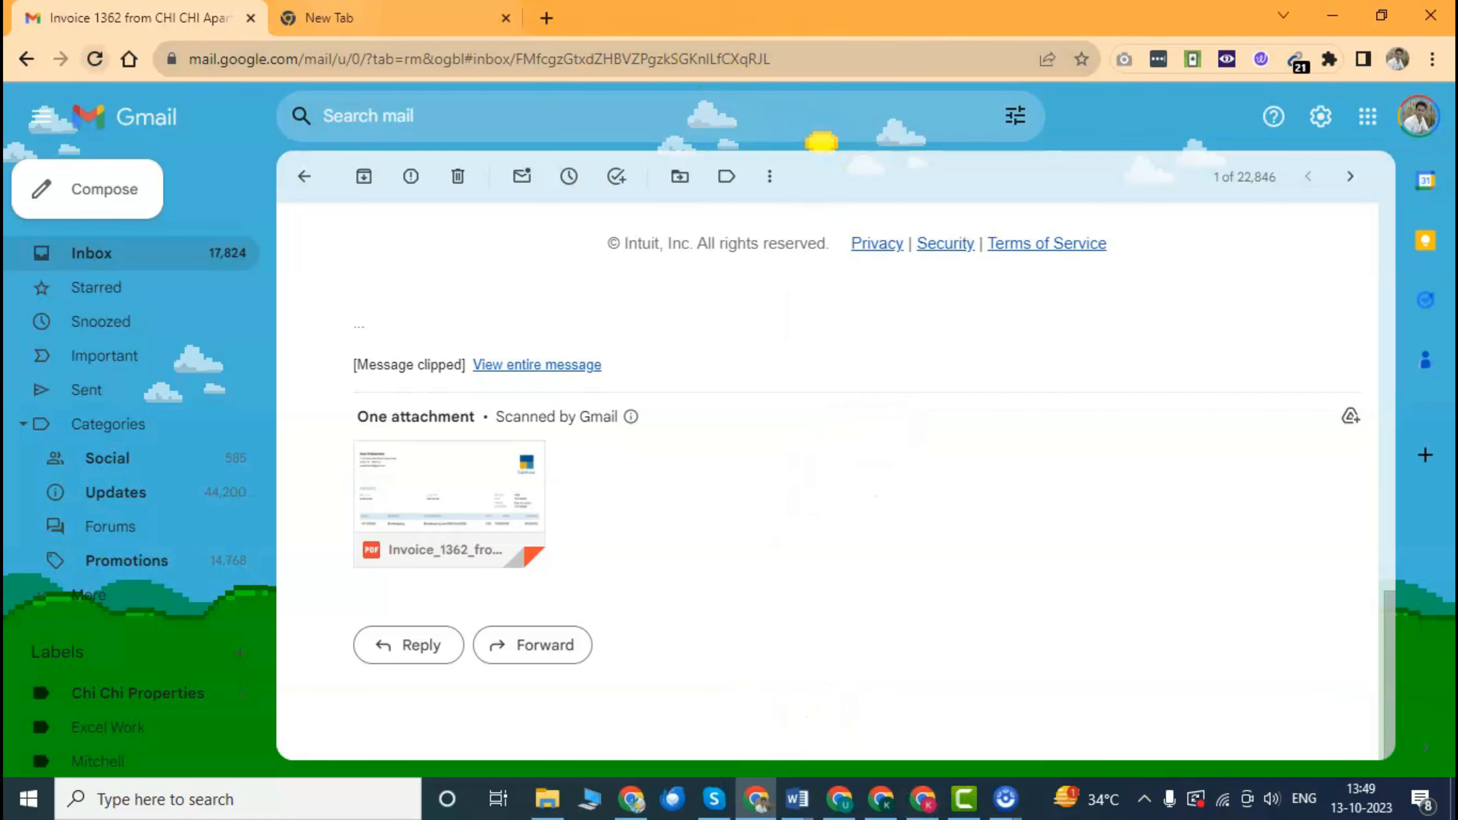
pyautogui.click(922, 799)
pyautogui.scroll(4, 628, 500)
pyautogui.scroll(-4, 452, 387)
# Review project1's ₹0 income, ₹2,000 costs, -₹2,000 profit, then receive payment on invoice 1361.
pyautogui.click(296, 235)
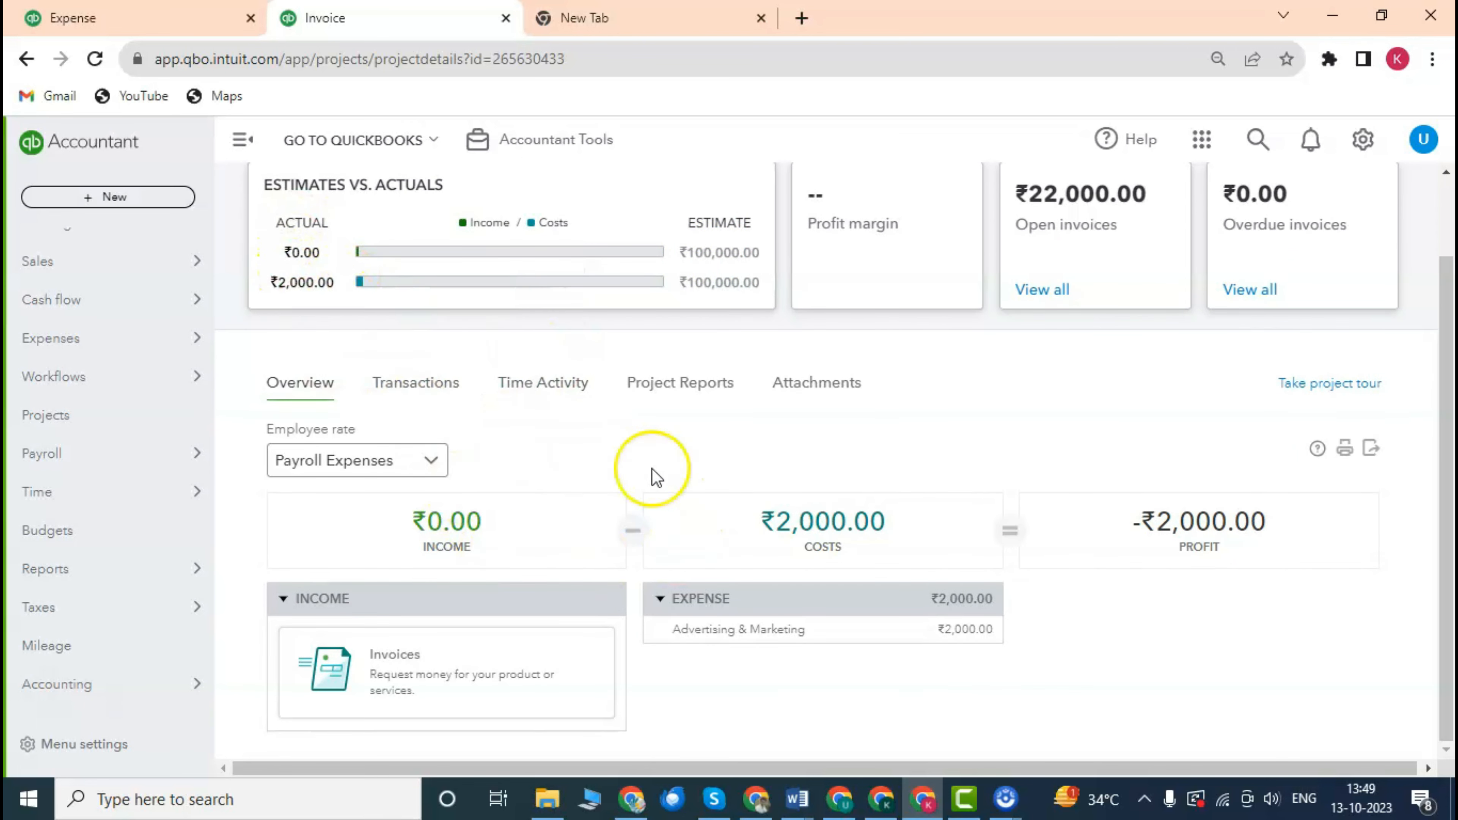
pyautogui.click(402, 379)
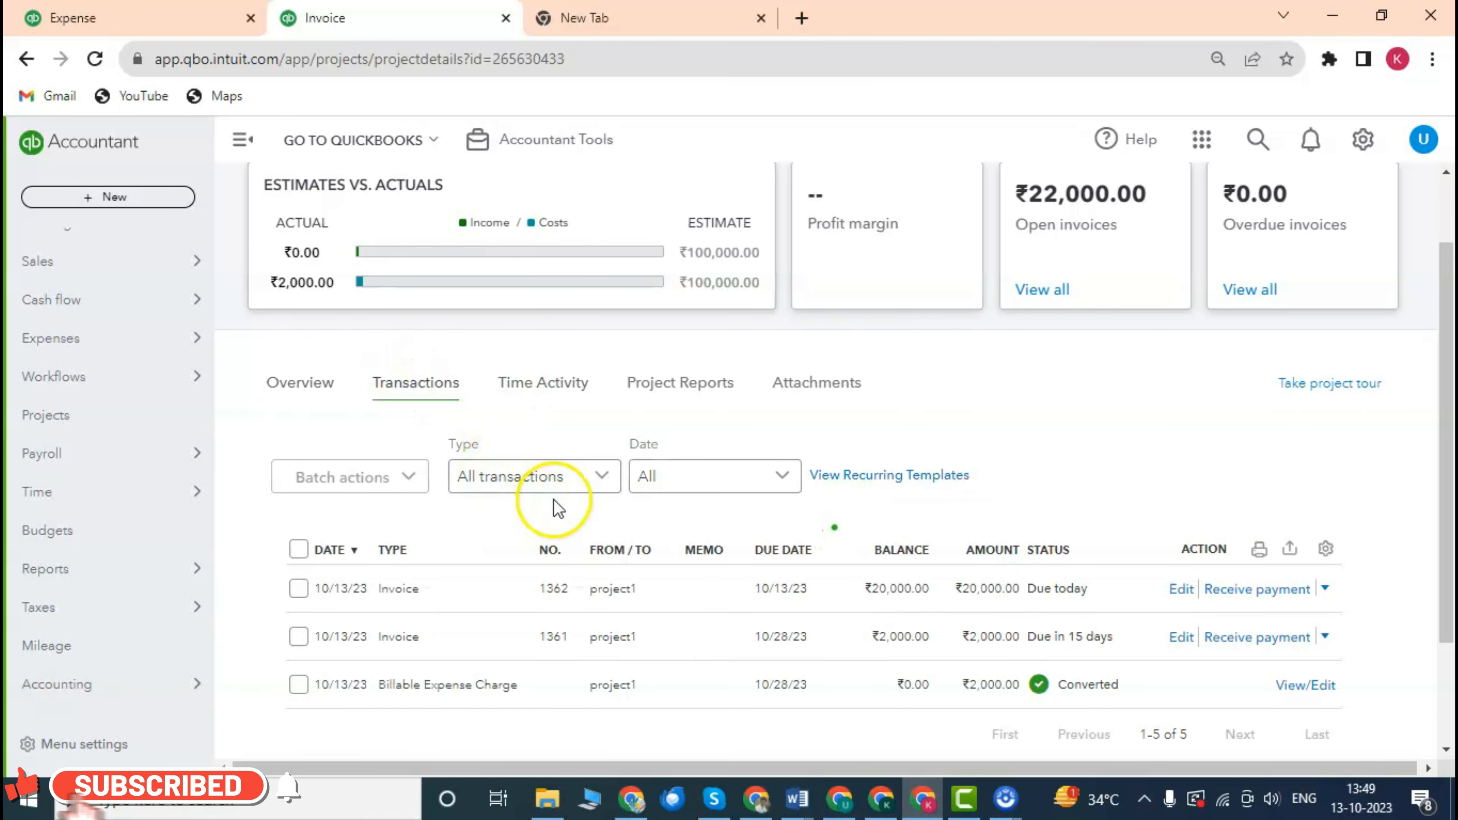
pyautogui.scroll(-2, 575, 494)
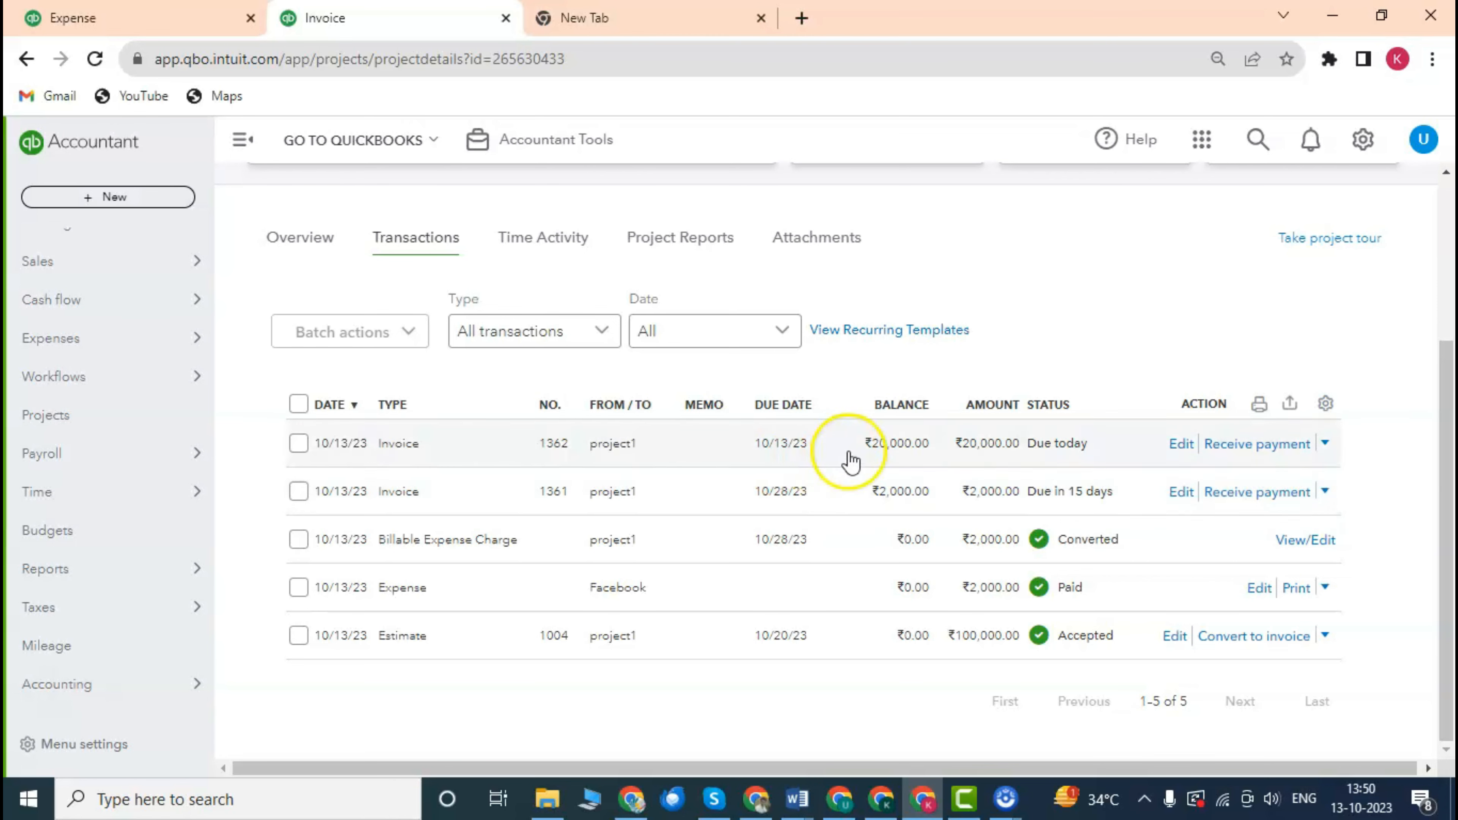
pyautogui.scroll(3, 638, 431)
pyautogui.scroll(-3, 638, 431)
pyautogui.scroll(2, 638, 430)
pyautogui.scroll(-2, 639, 431)
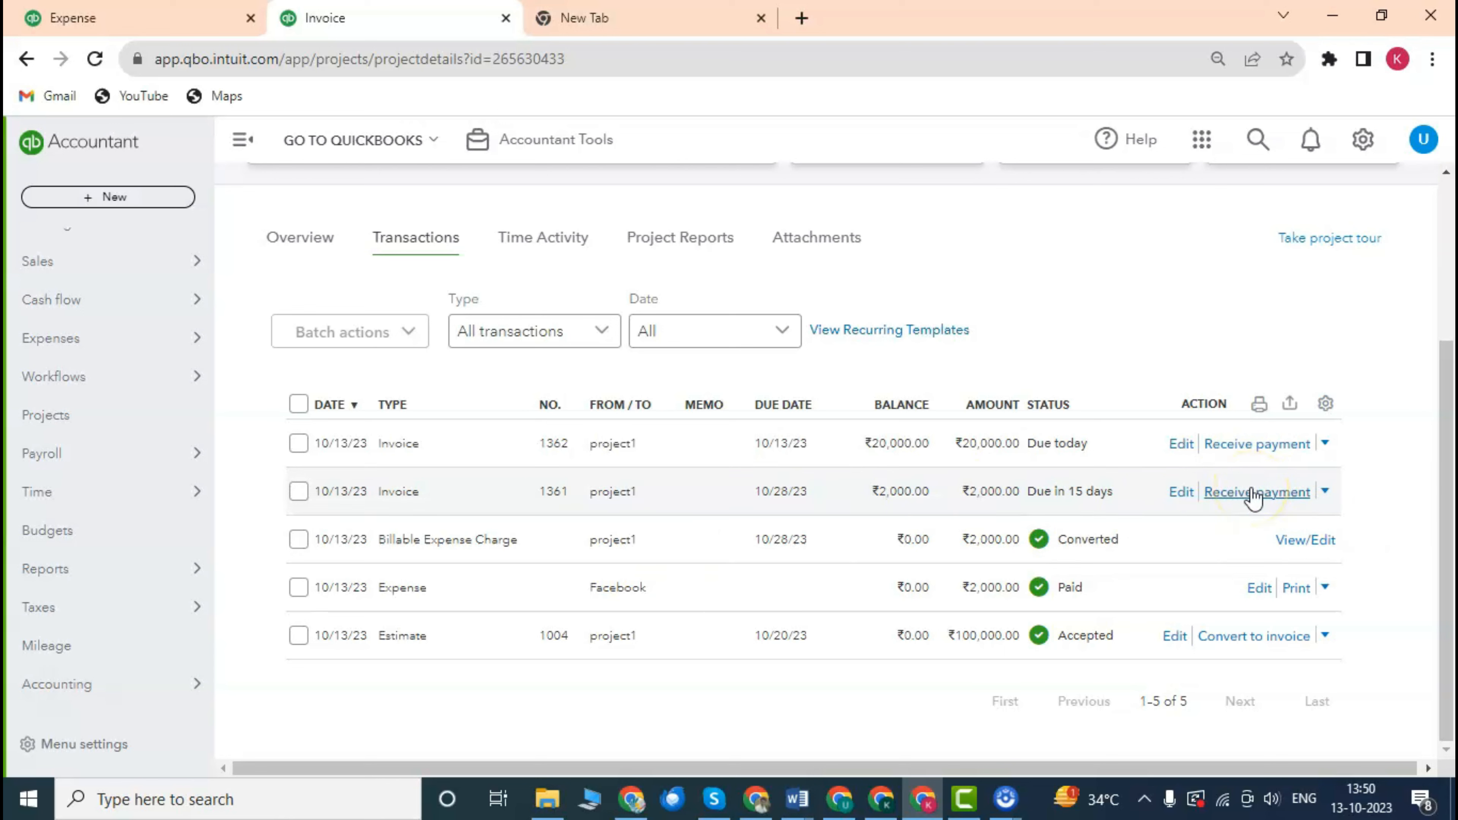
pyautogui.click(1254, 493)
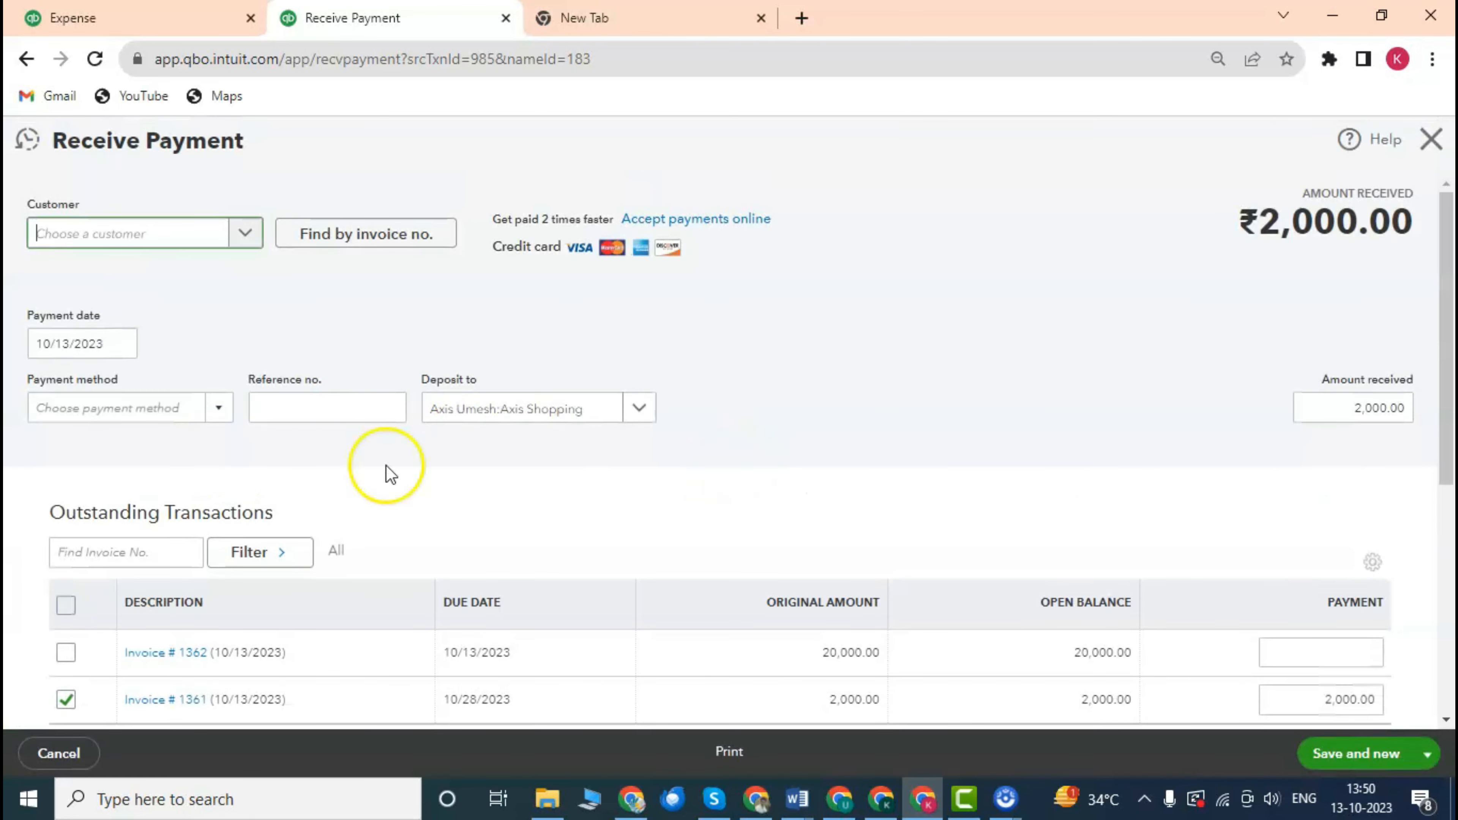
# Untick invoice #1362 so the ₹2,000.00 payment applies only to invoice #1361.
pyautogui.scroll(-5, 596, 459)
pyautogui.scroll(3, 427, 448)
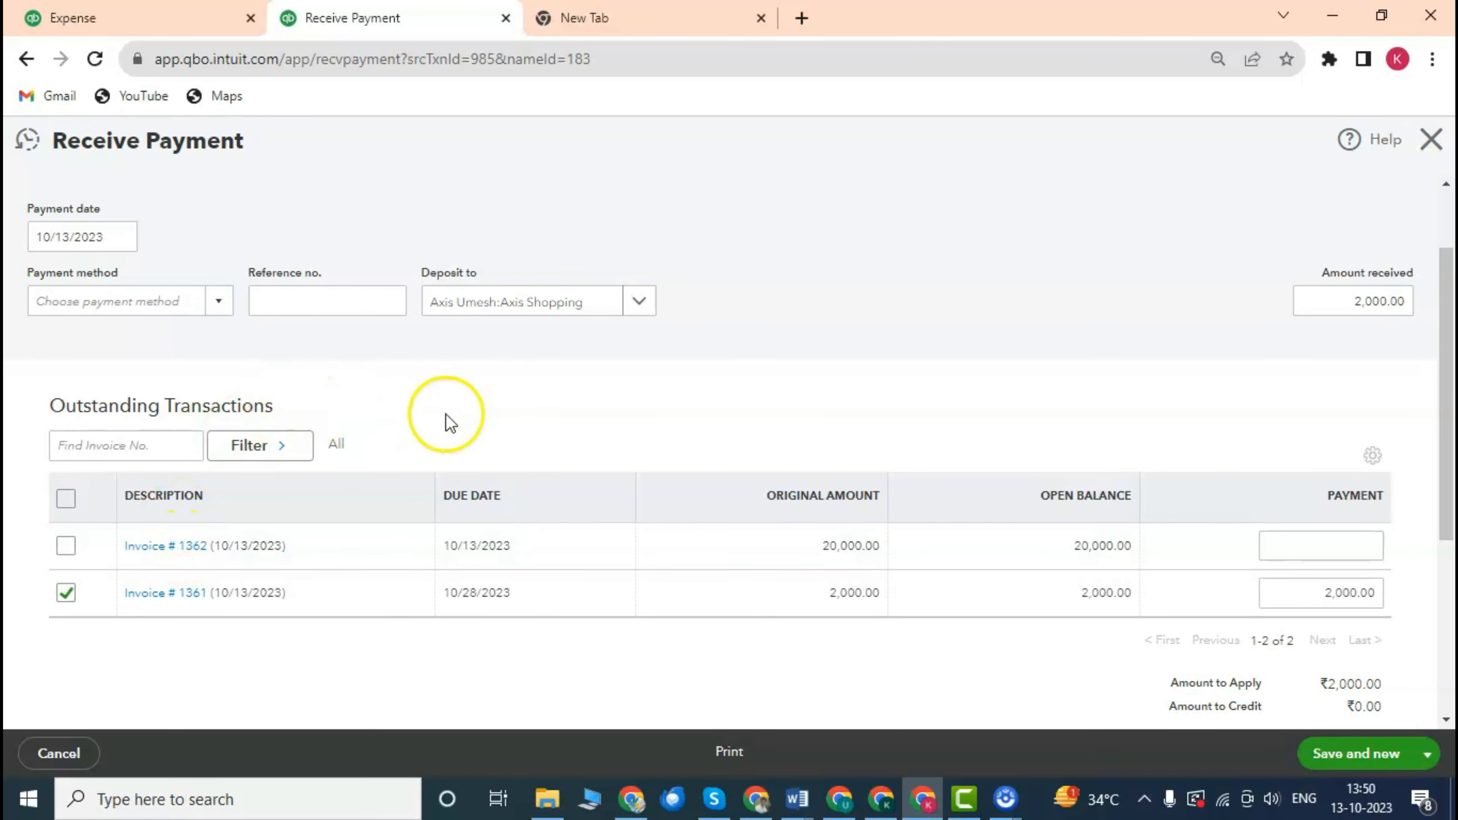
pyautogui.scroll(-4, 447, 416)
pyautogui.scroll(2, 466, 424)
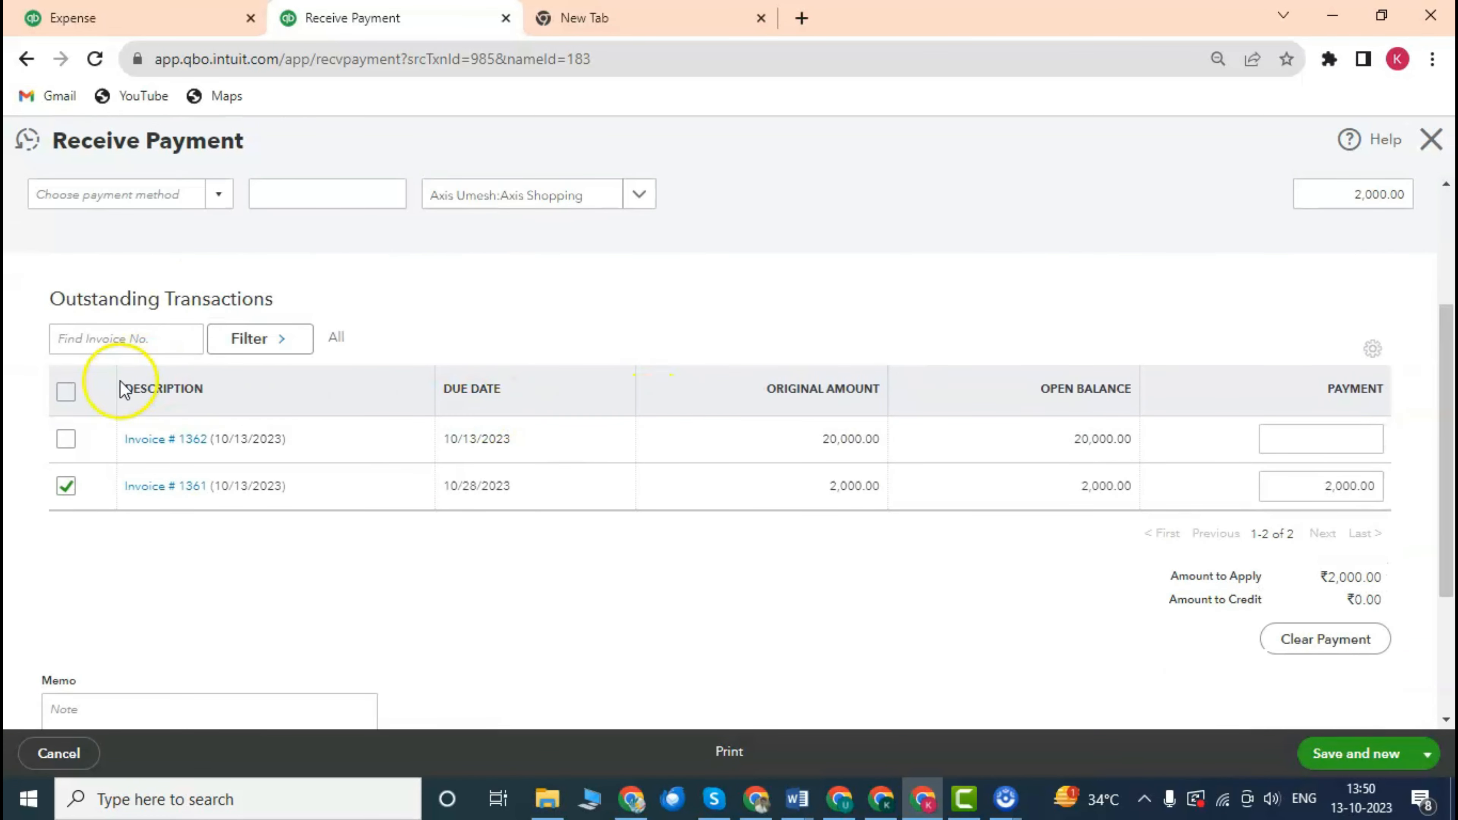
pyautogui.scroll(2, 124, 389)
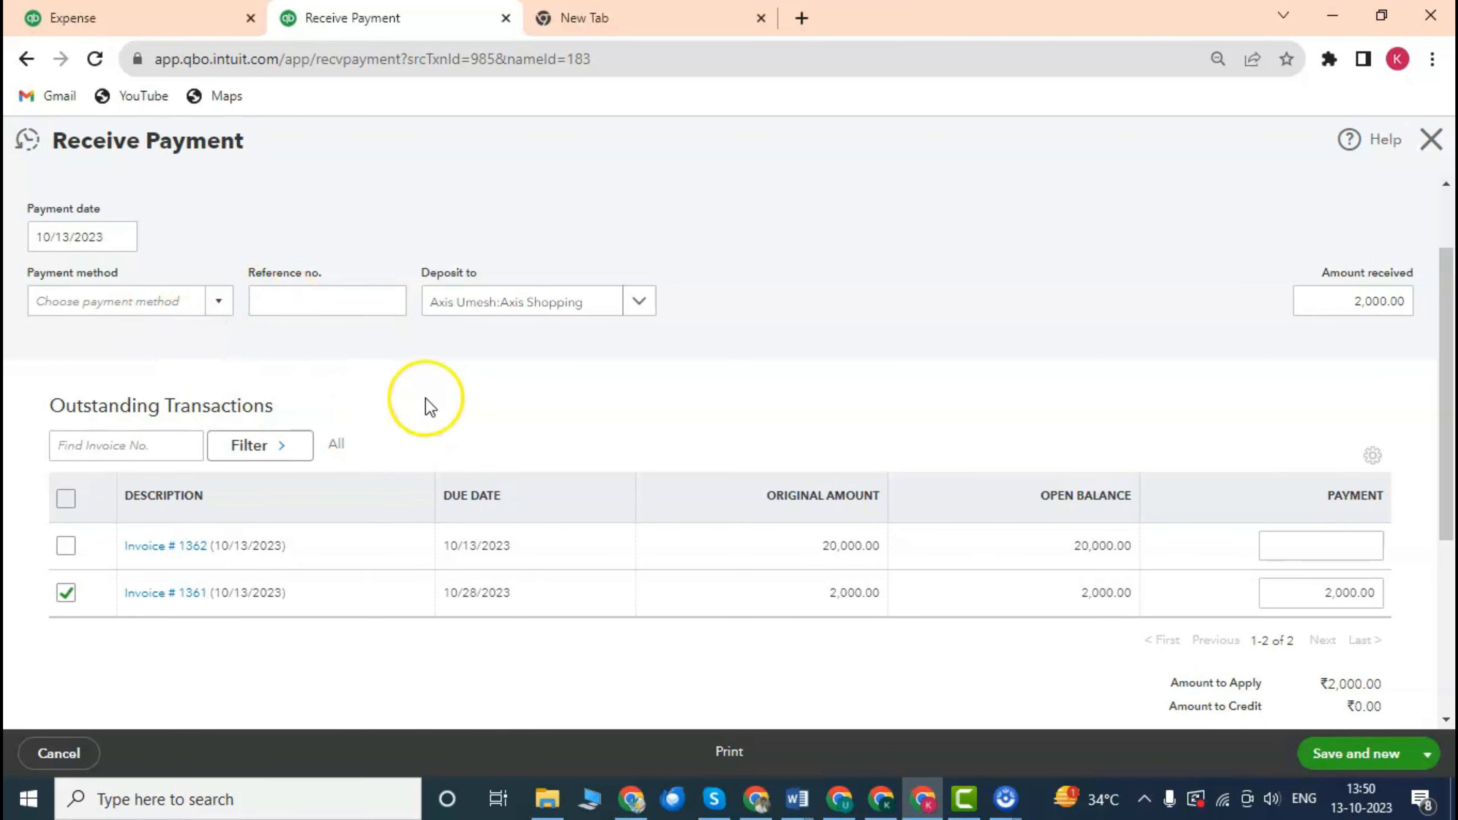
pyautogui.scroll(-4, 402, 440)
pyautogui.scroll(4, 322, 419)
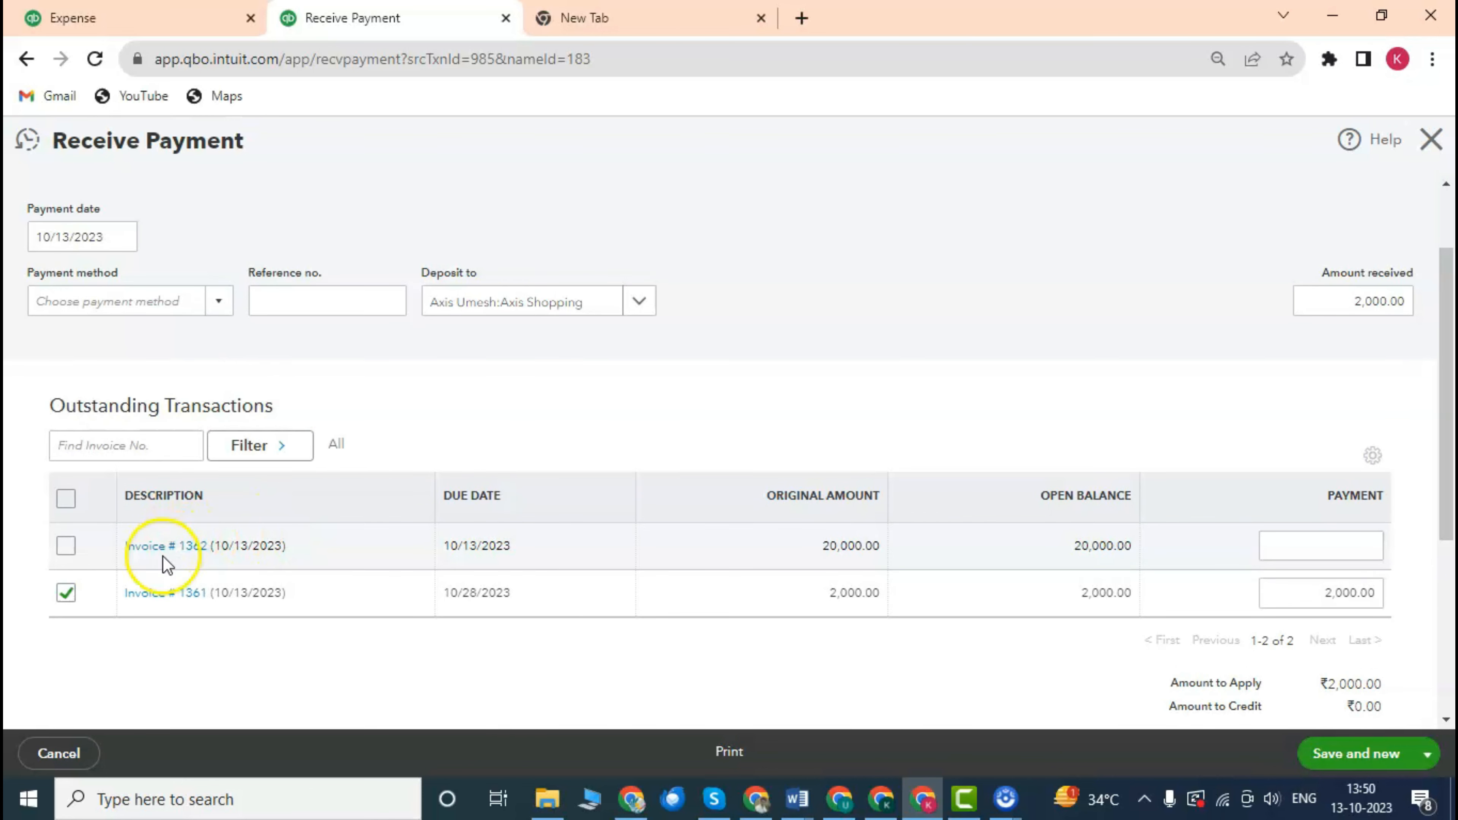
pyautogui.scroll(-4, 468, 488)
pyautogui.scroll(2, 474, 471)
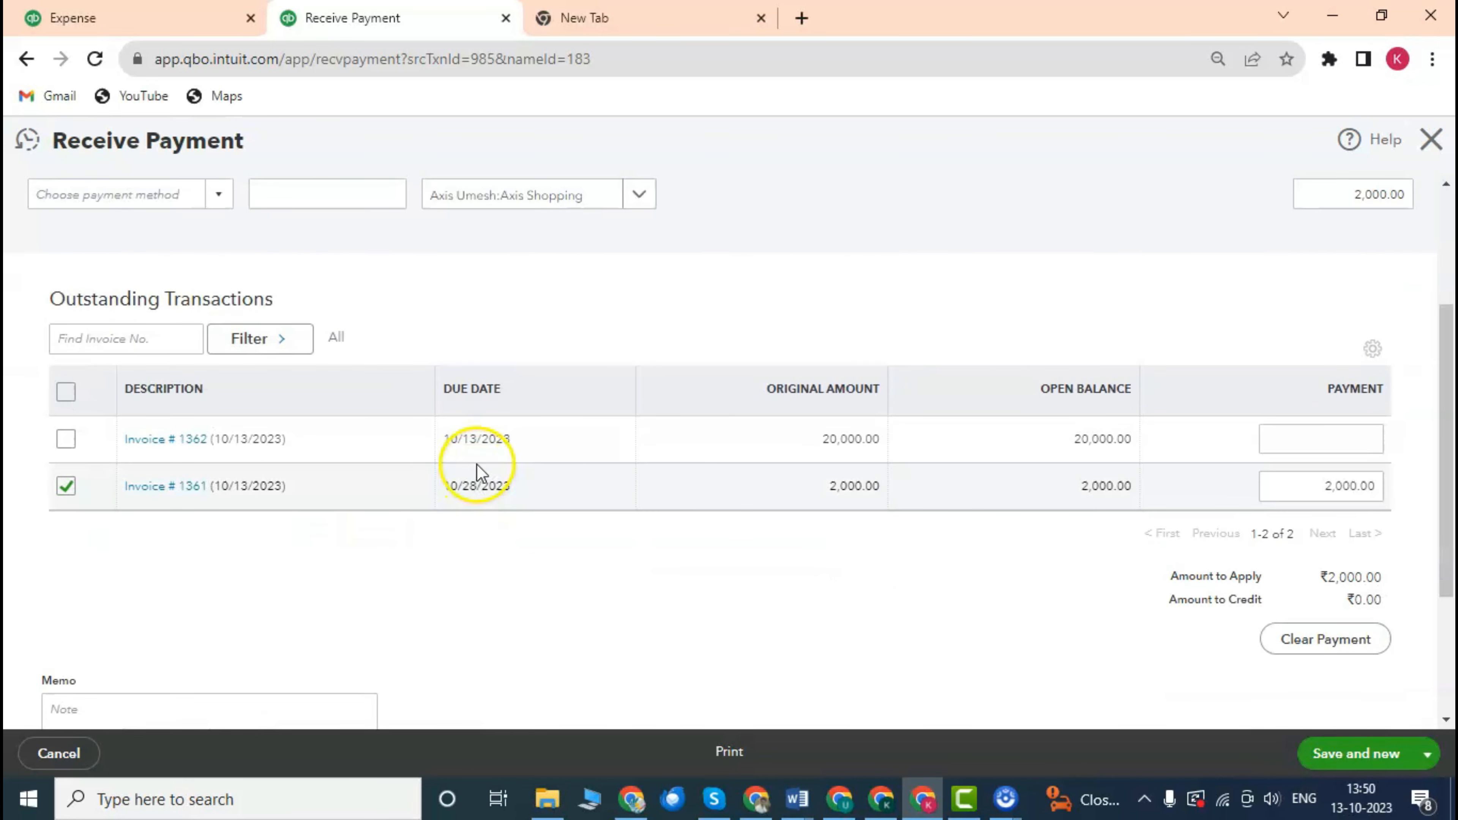
pyautogui.click(68, 439)
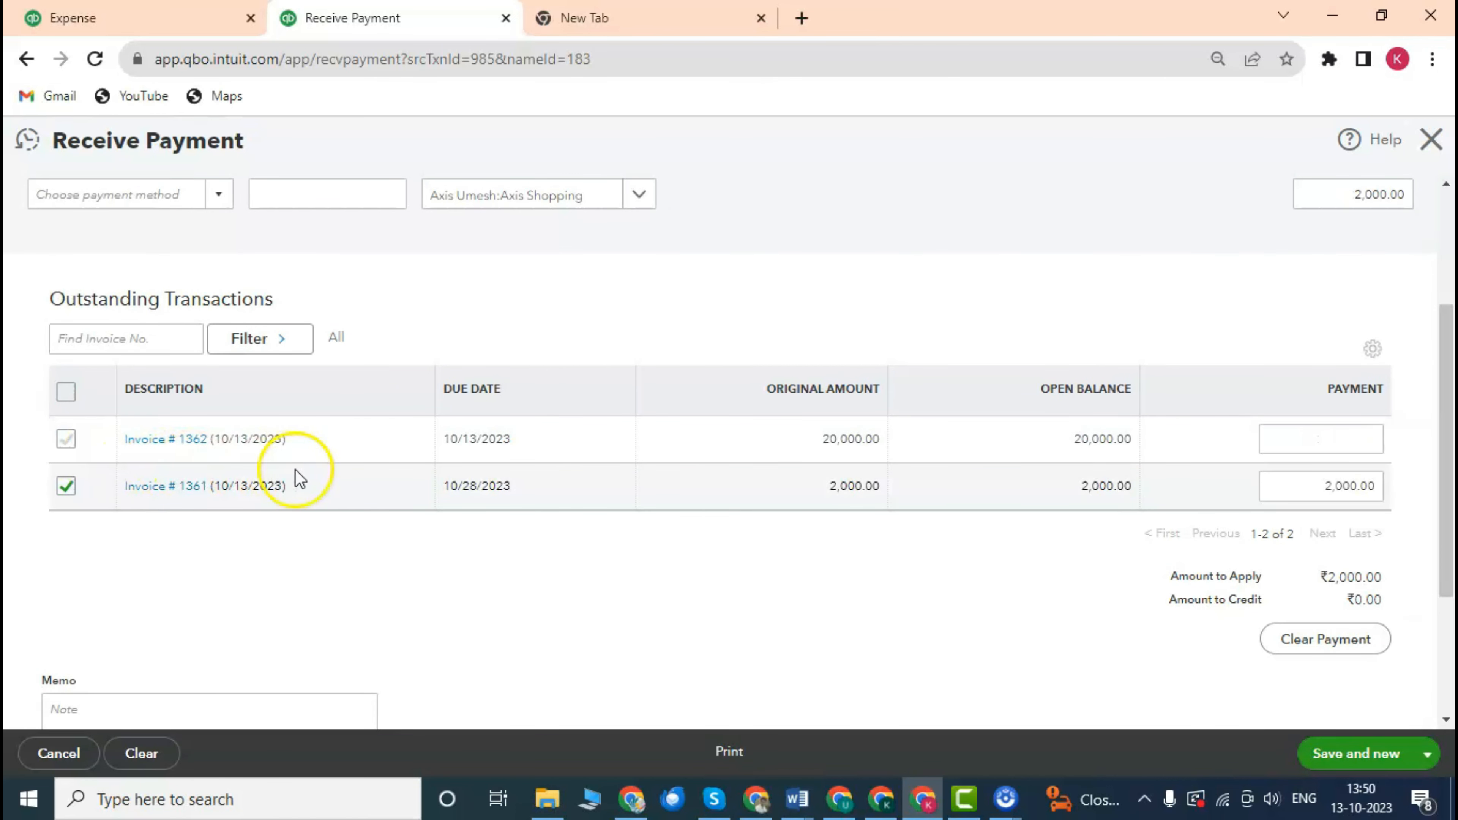
pyautogui.scroll(3, 270, 466)
pyautogui.scroll(-3, 230, 402)
pyautogui.scroll(3, 201, 348)
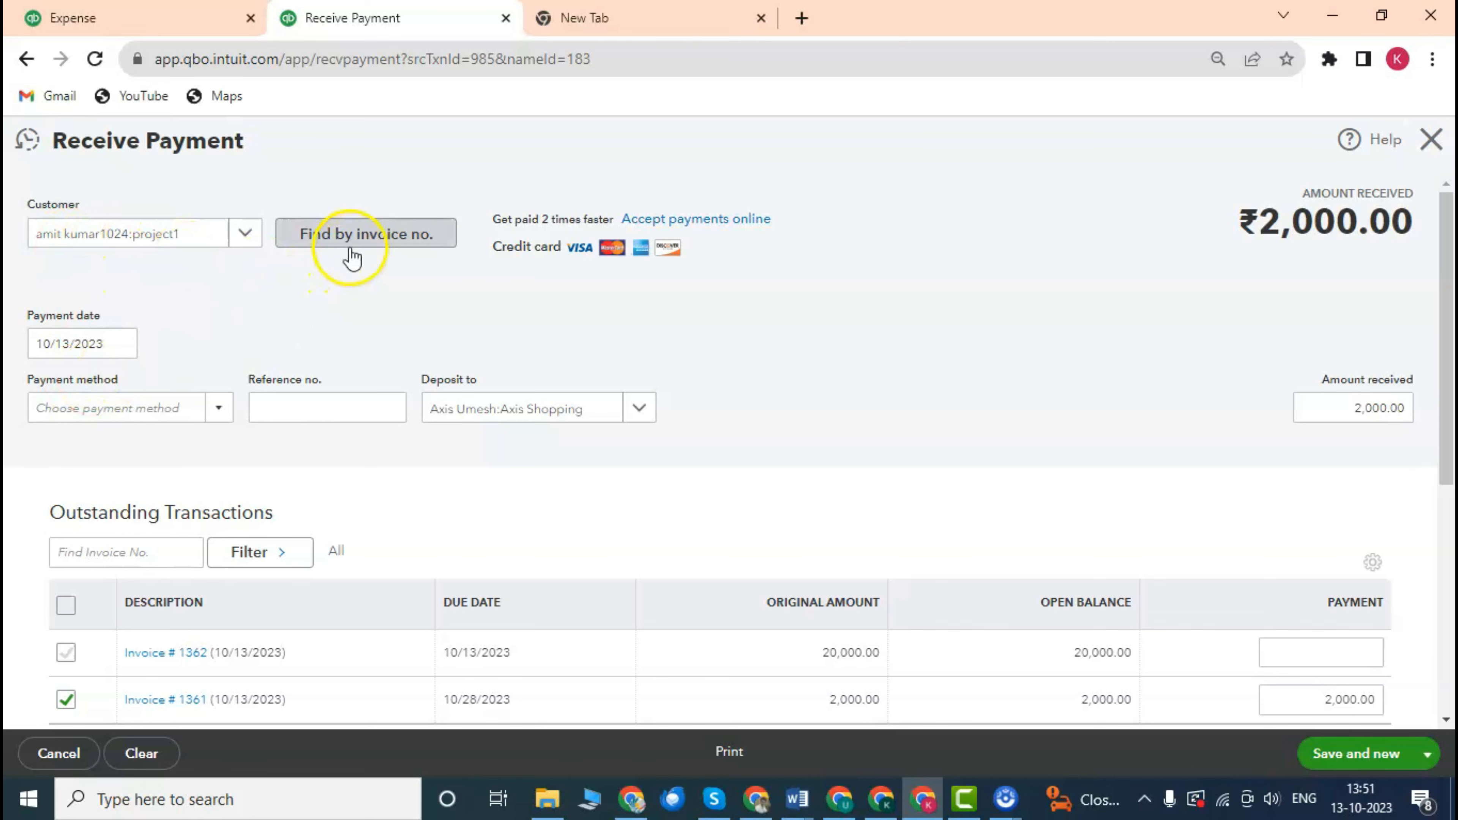
pyautogui.scroll(-5, 360, 371)
pyautogui.scroll(5, 163, 430)
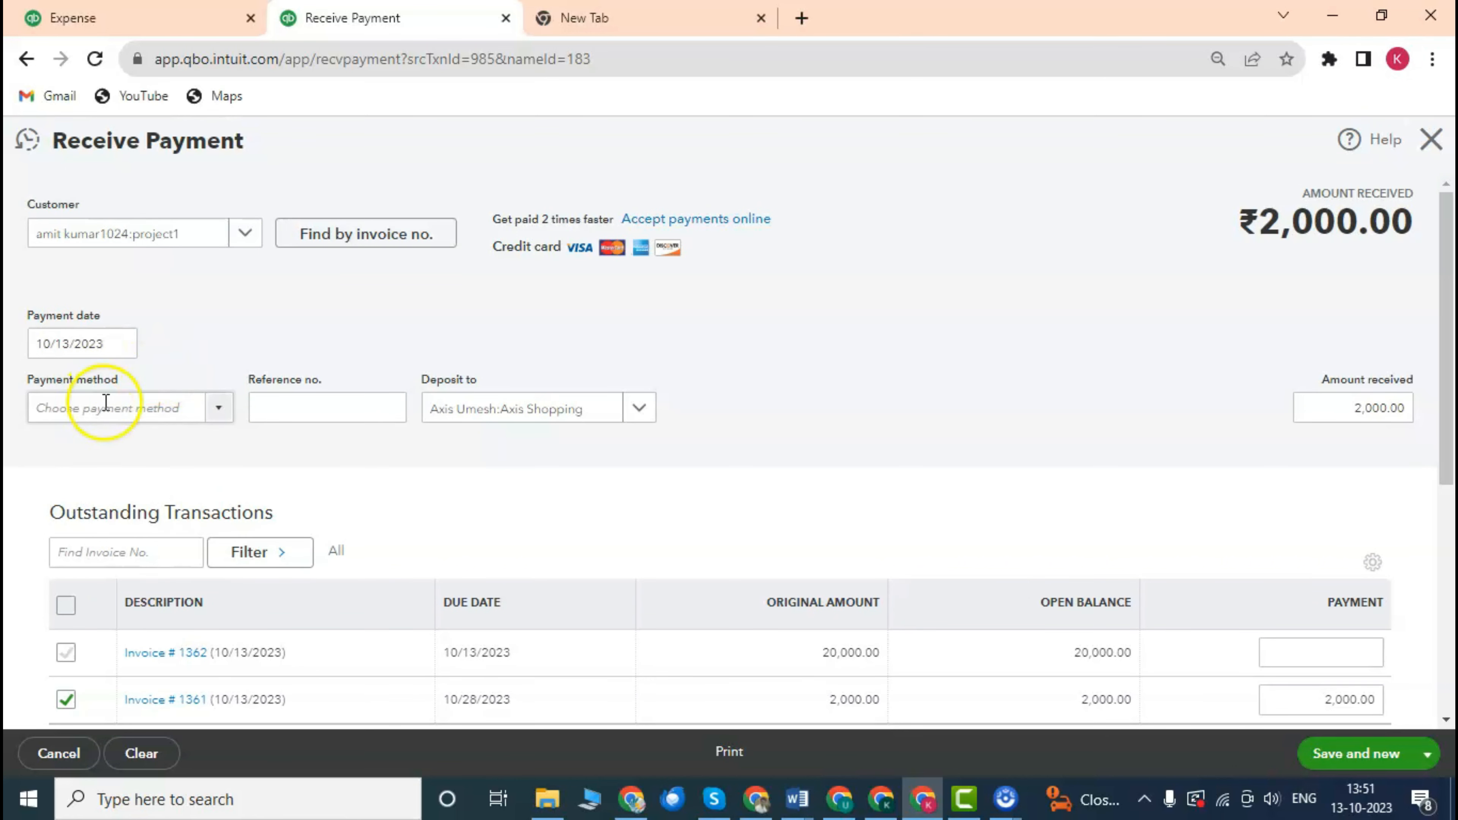
pyautogui.scroll(-2, 216, 307)
# Set the payment method to Check.
pyautogui.click(224, 303)
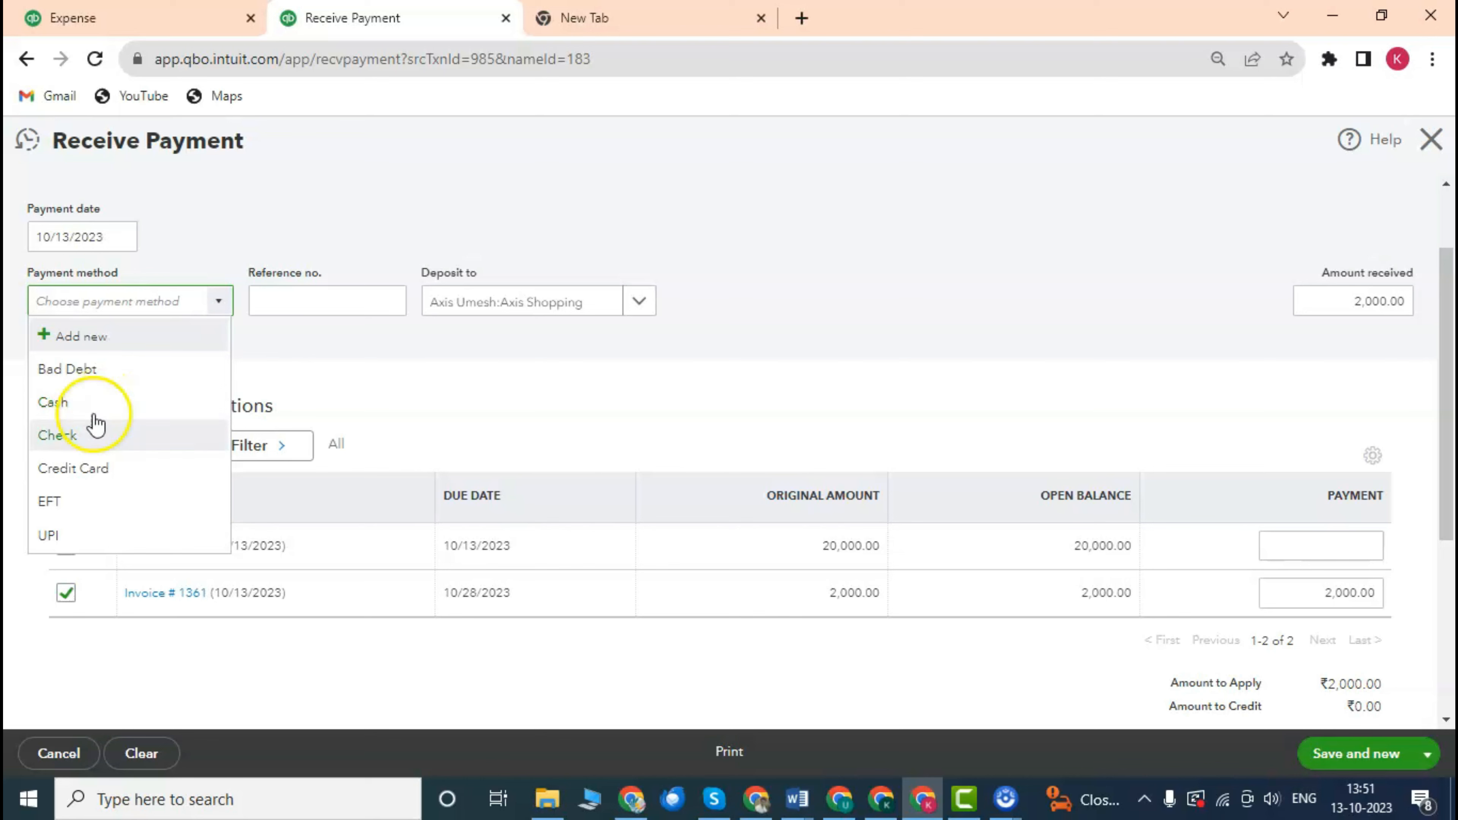
pyautogui.click(79, 434)
pyautogui.click(341, 296)
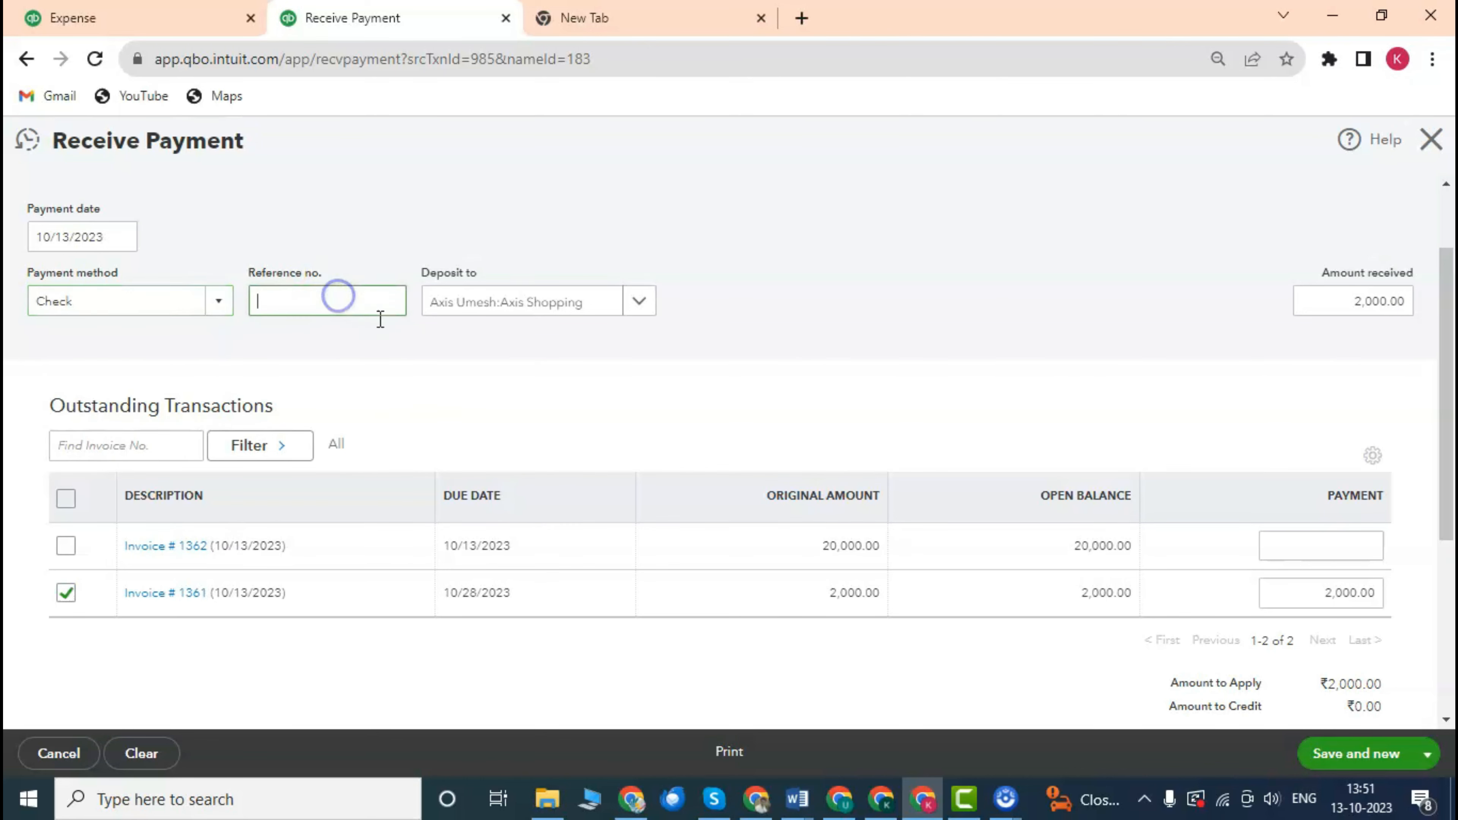
pyautogui.scroll(2, 390, 333)
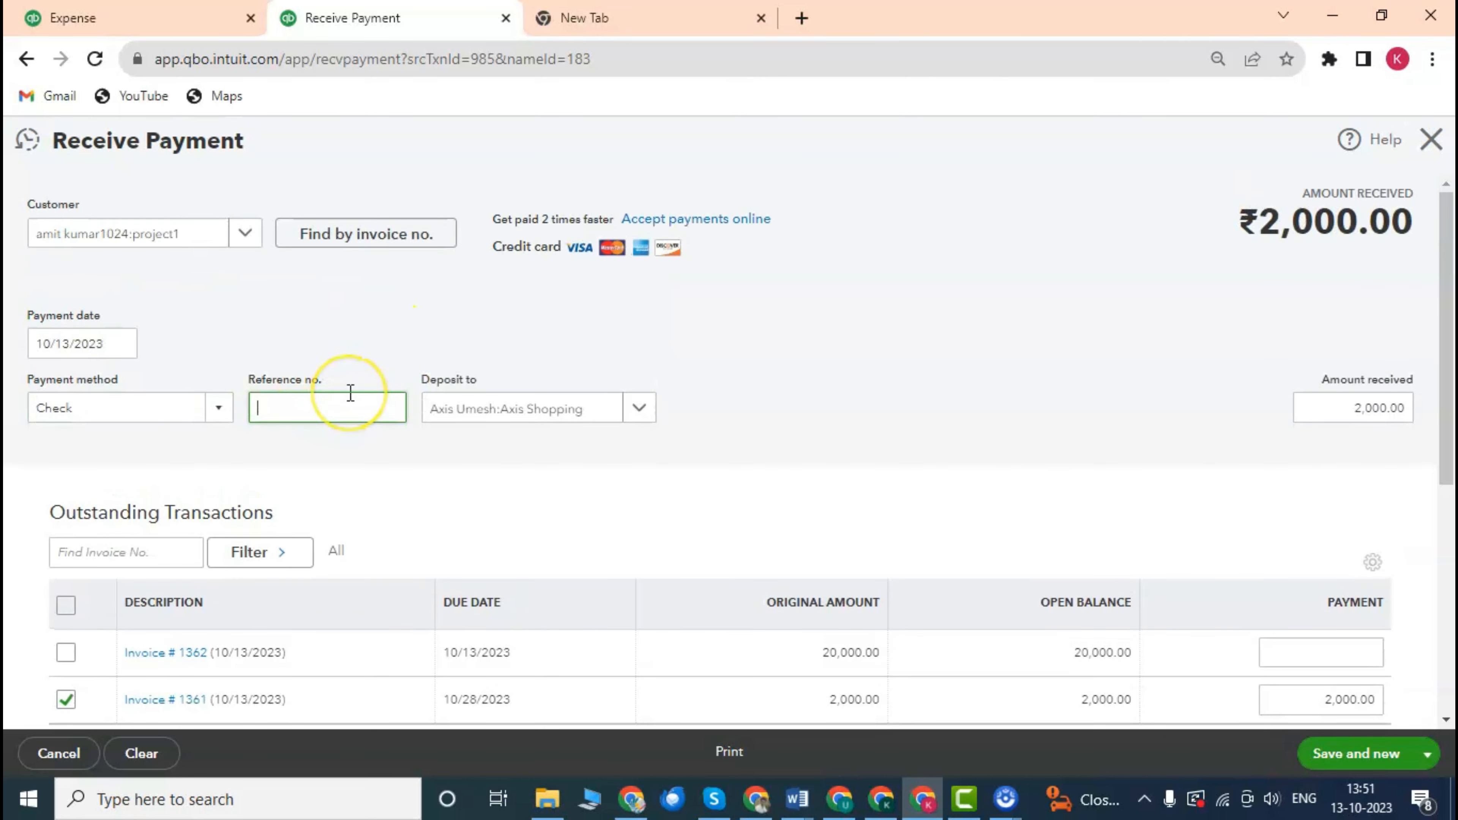
pyautogui.scroll(-3, 350, 393)
pyautogui.scroll(3, 344, 304)
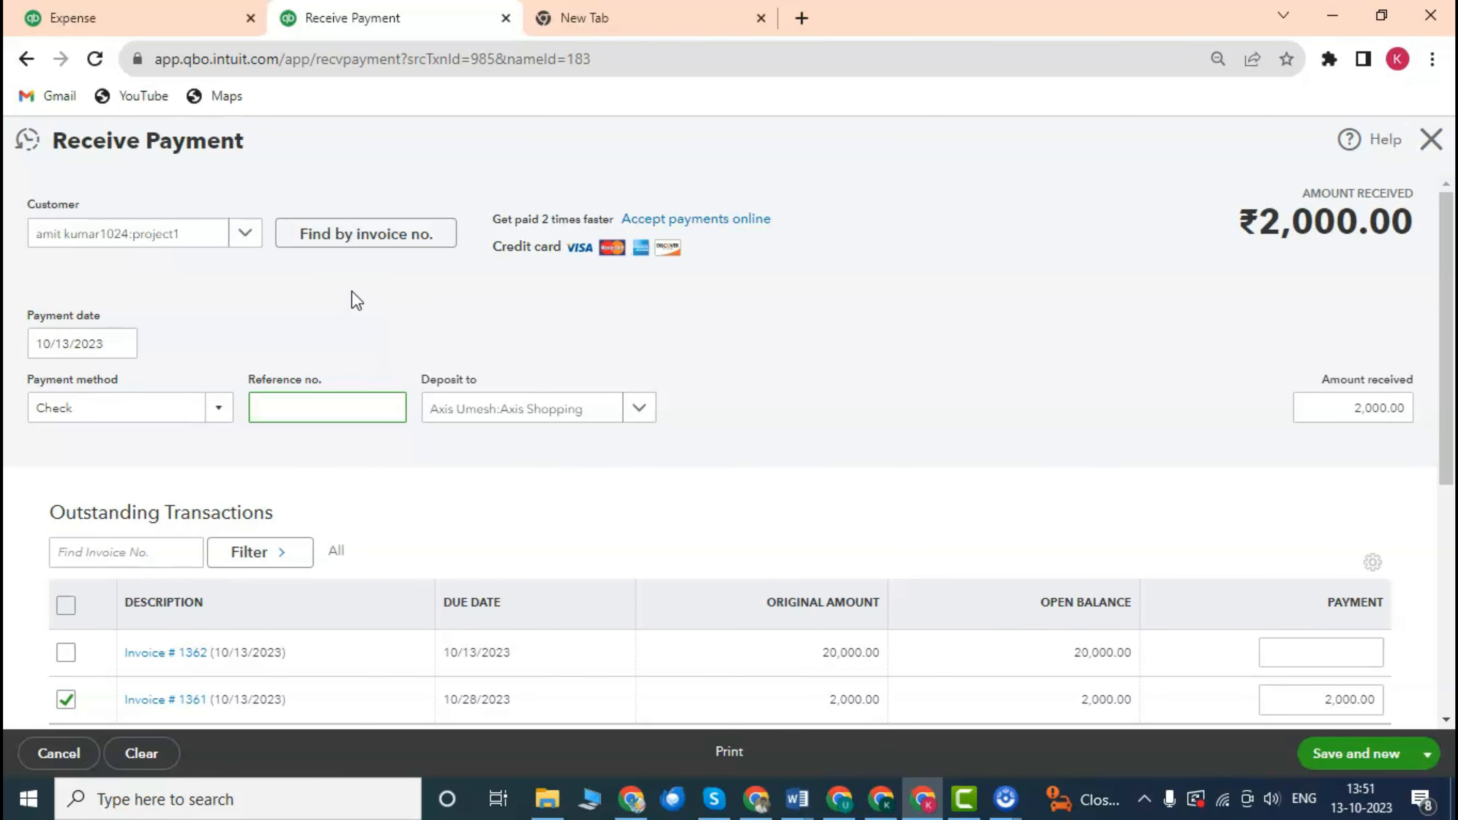
pyautogui.scroll(-1, 667, 397)
pyautogui.scroll(1, 603, 356)
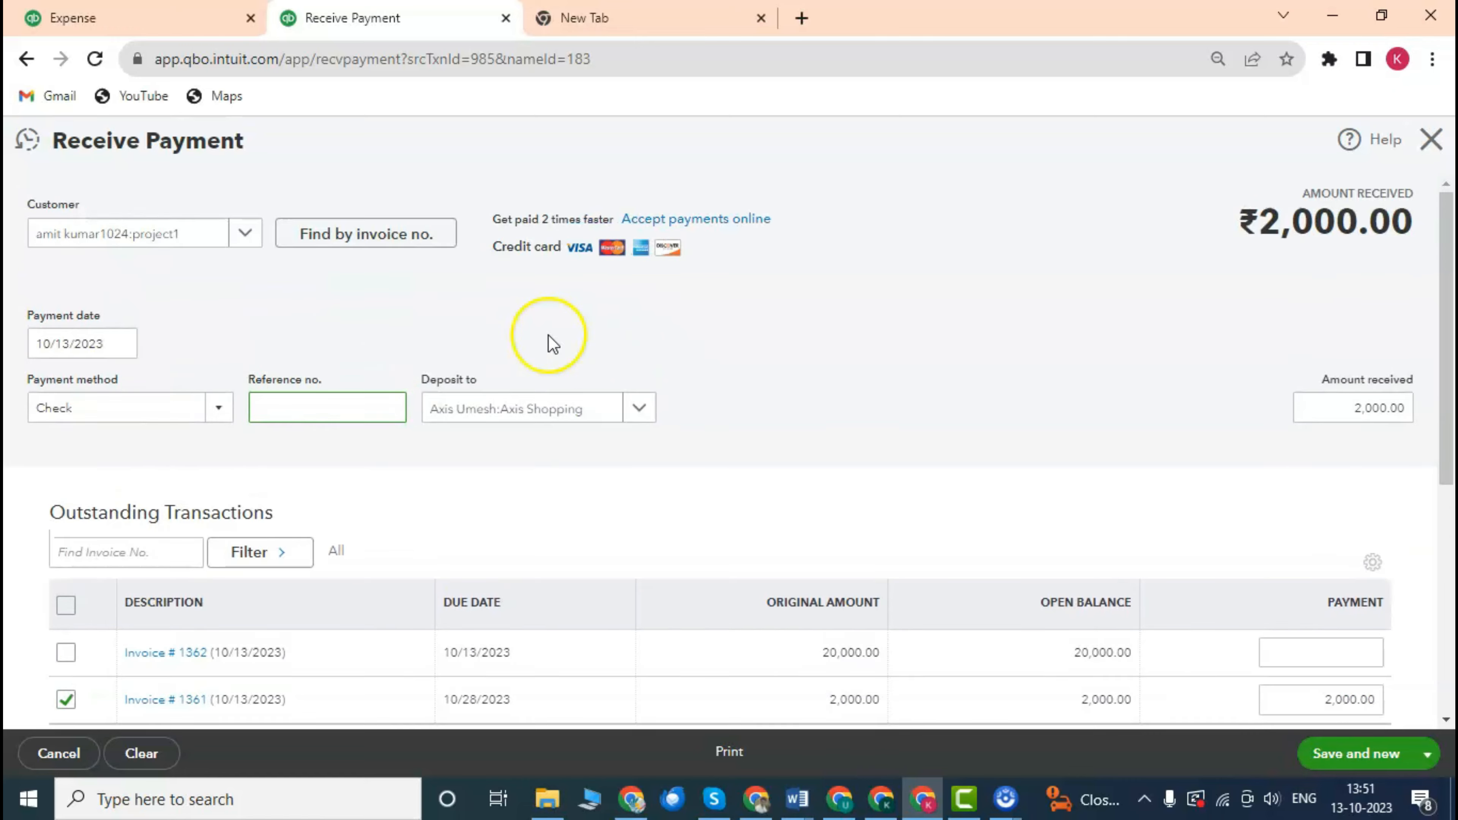
pyautogui.scroll(-1, 575, 379)
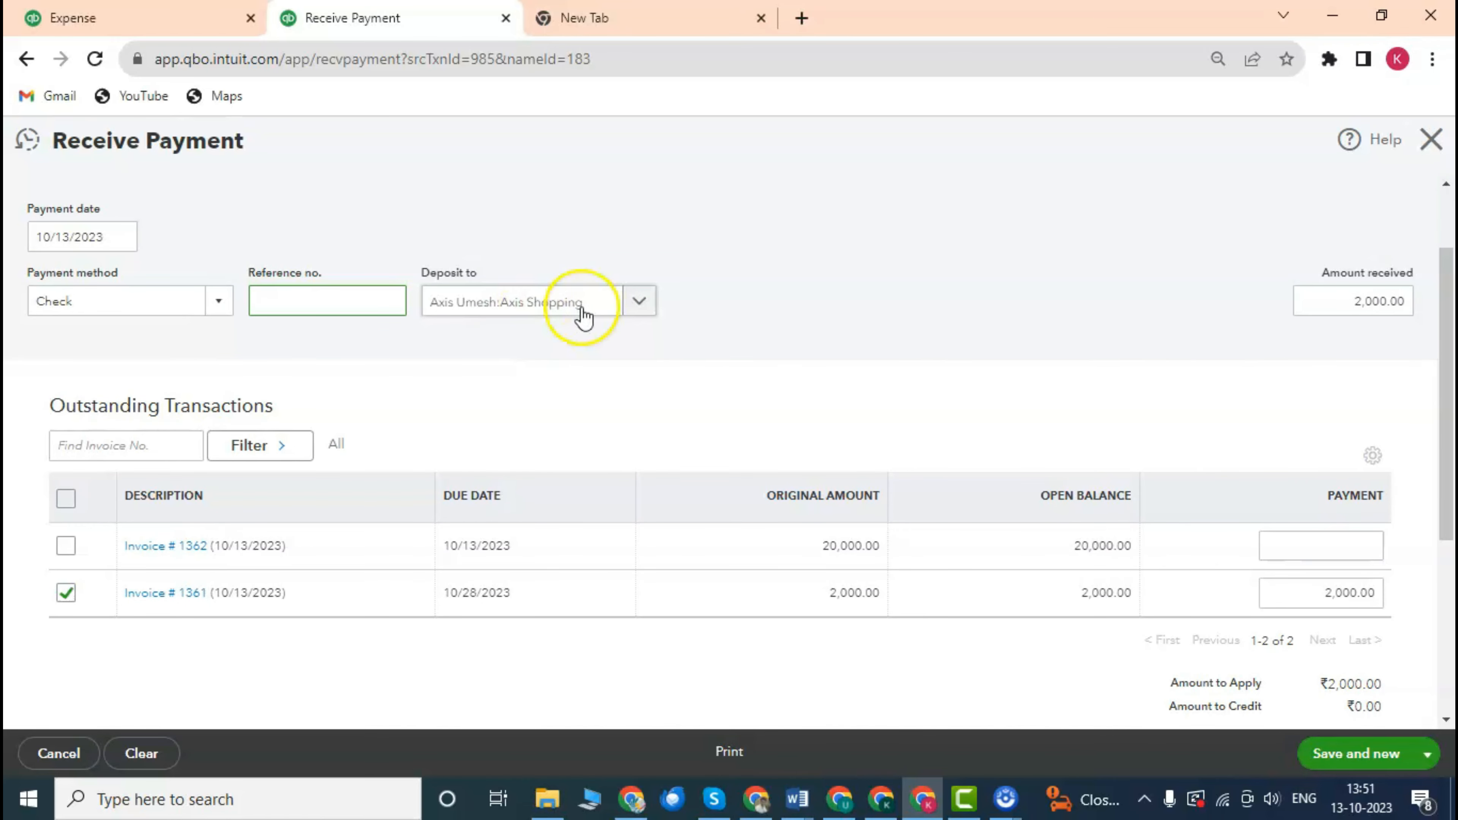
# Deposit the payment into Sillcon Valley Bank.
pyautogui.click(641, 303)
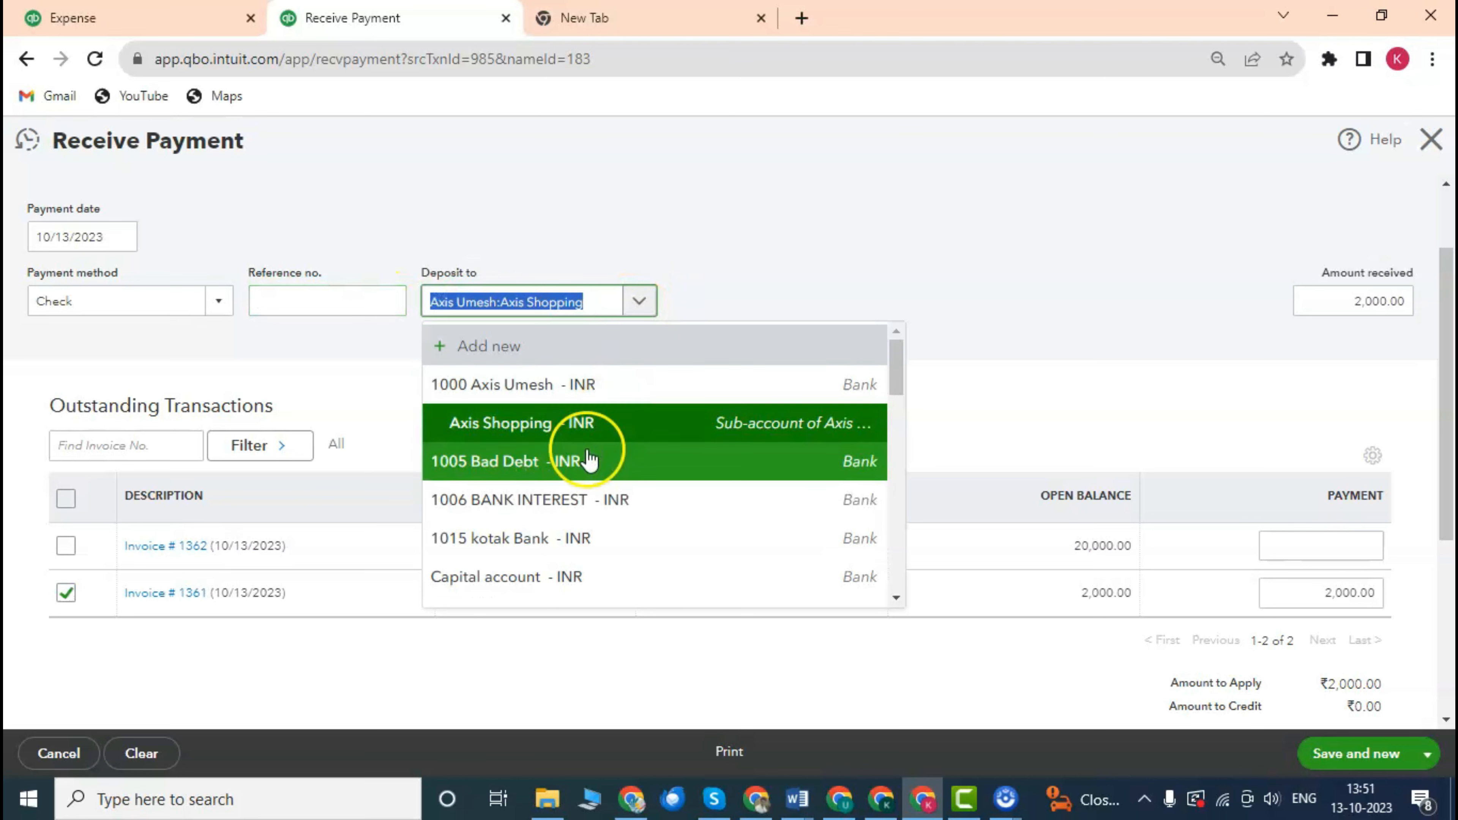
pyautogui.scroll(-4, 626, 439)
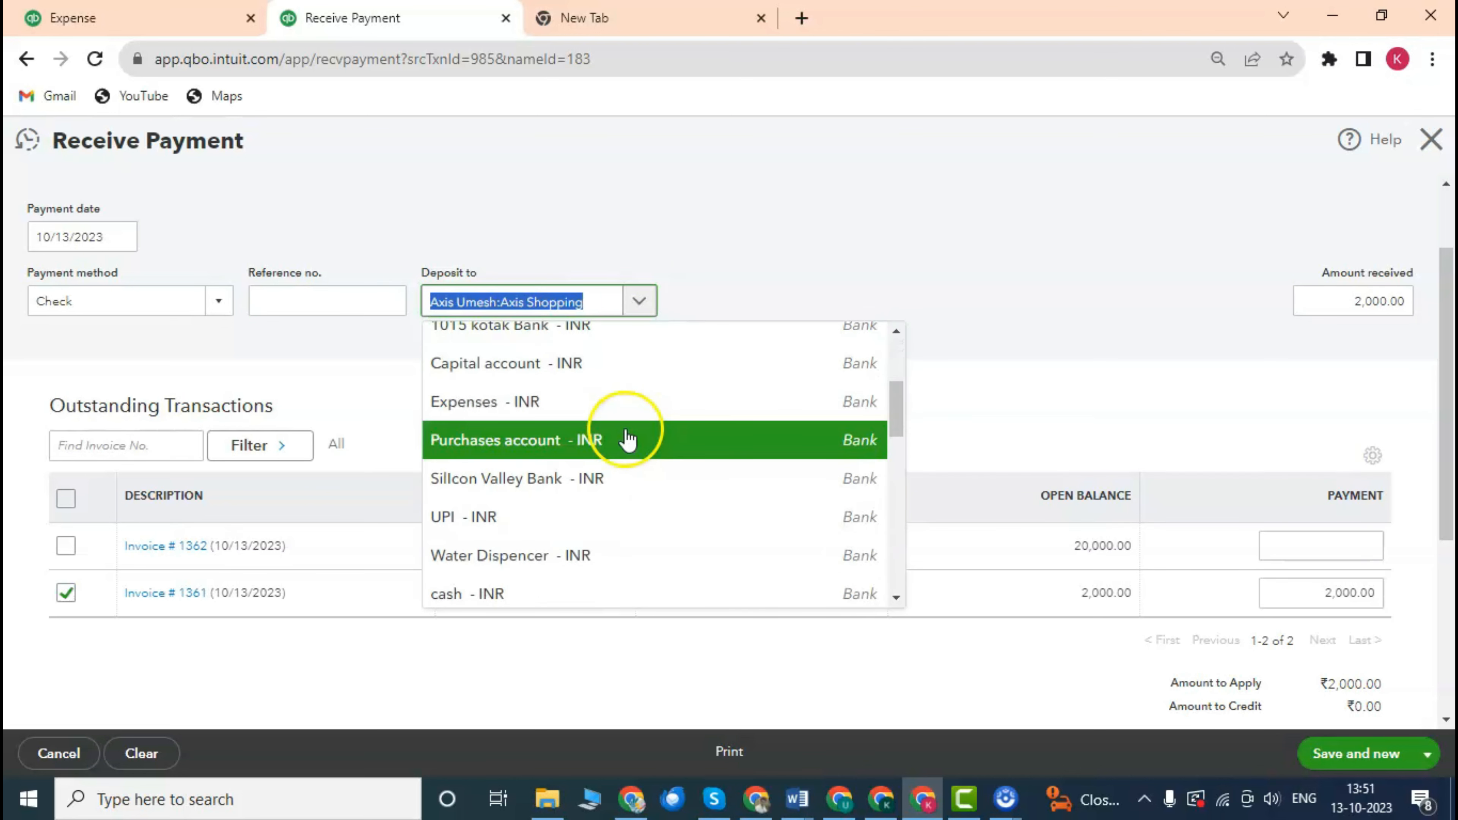
pyautogui.click(587, 485)
pyautogui.scroll(-3, 574, 423)
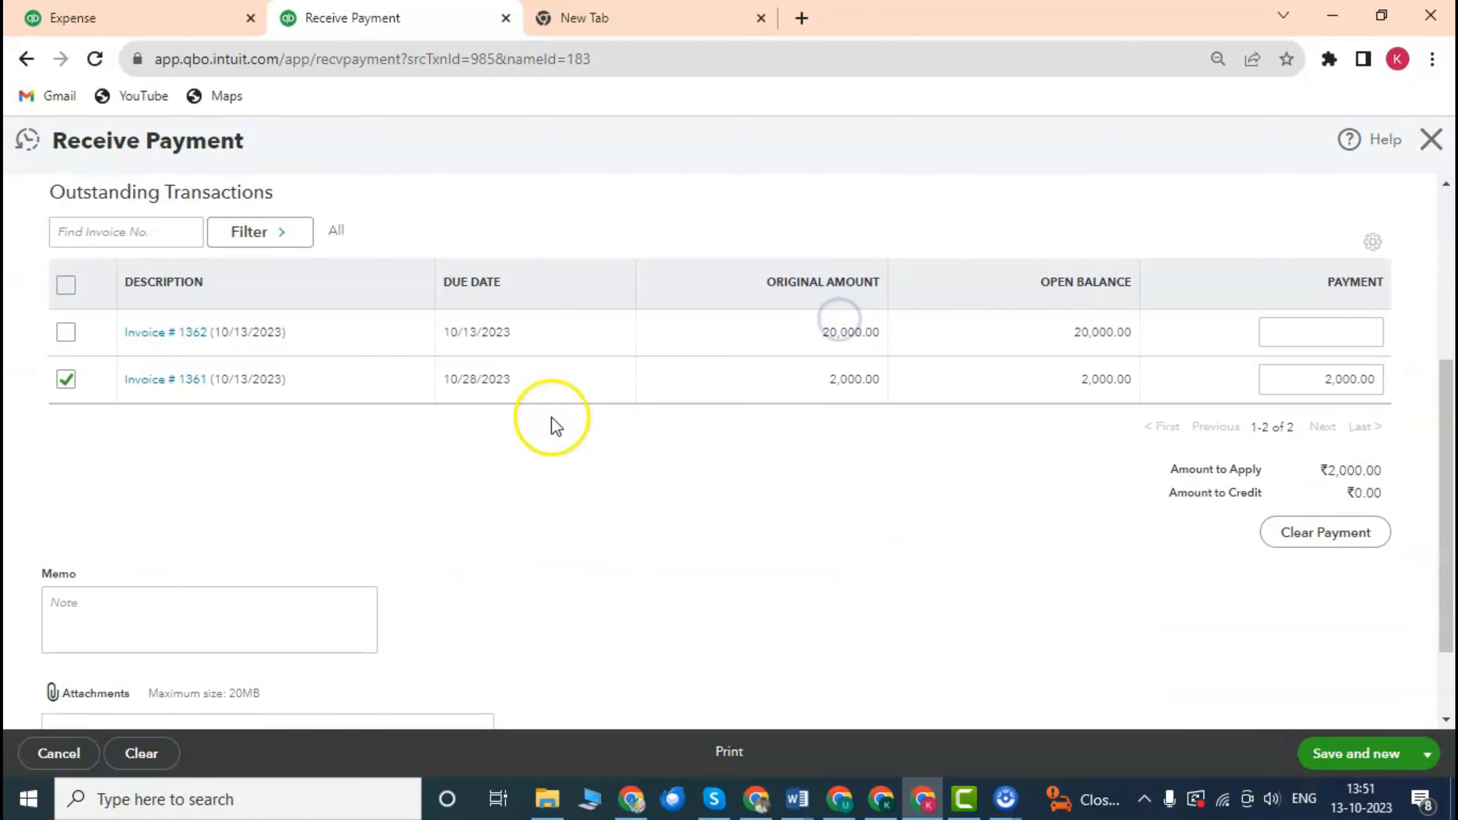
pyautogui.scroll(3, 482, 366)
pyautogui.scroll(-4, 534, 373)
pyautogui.scroll(3, 591, 370)
pyautogui.scroll(-4, 747, 425)
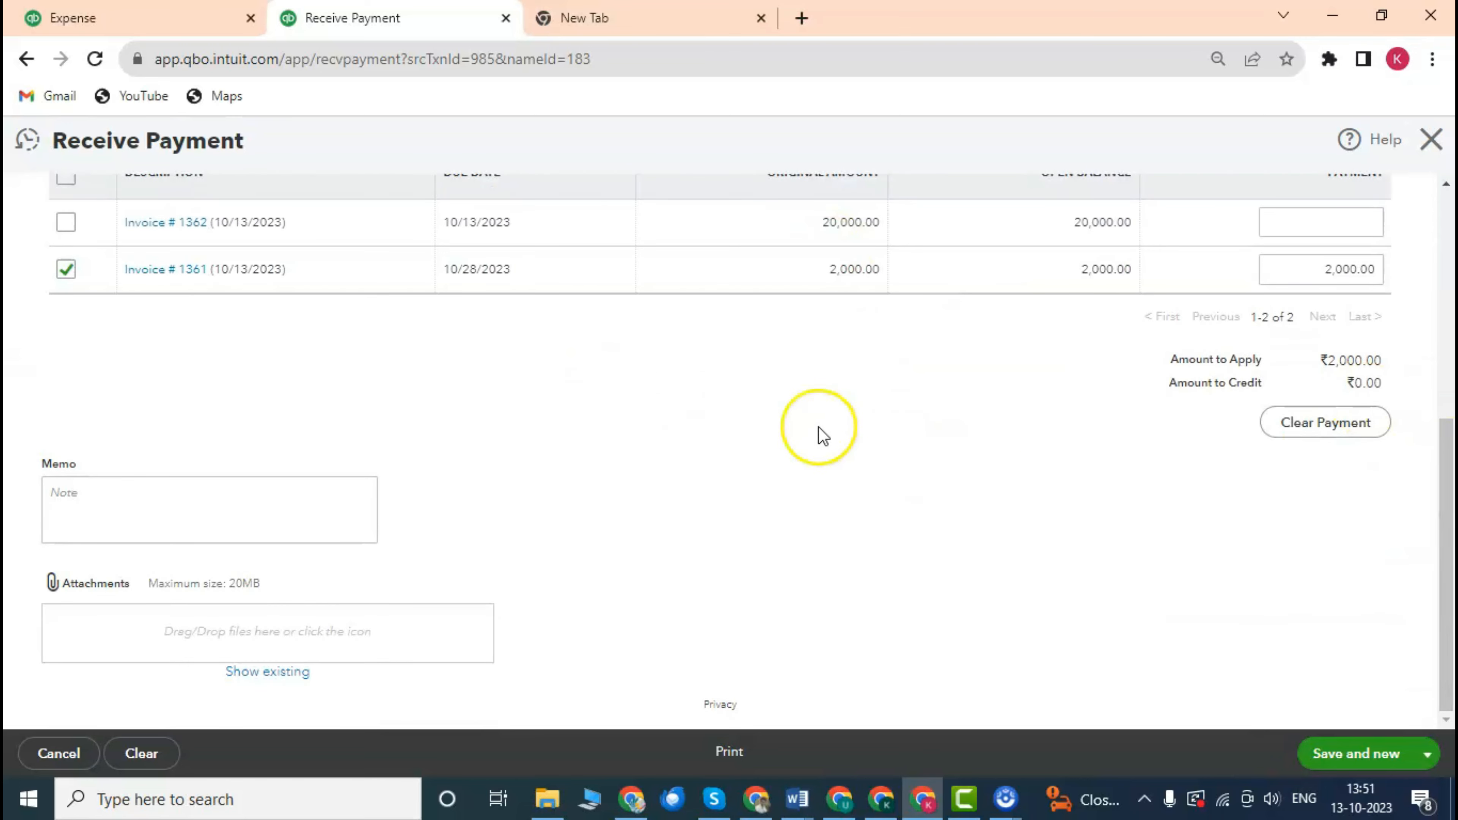
pyautogui.scroll(2, 821, 425)
pyautogui.scroll(-2, 861, 414)
# Save and close the ₹2,000.00 payment, marking invoice 1361 Paid.
pyautogui.click(144, 507)
pyautogui.scroll(1, 581, 465)
pyautogui.scroll(-1, 517, 475)
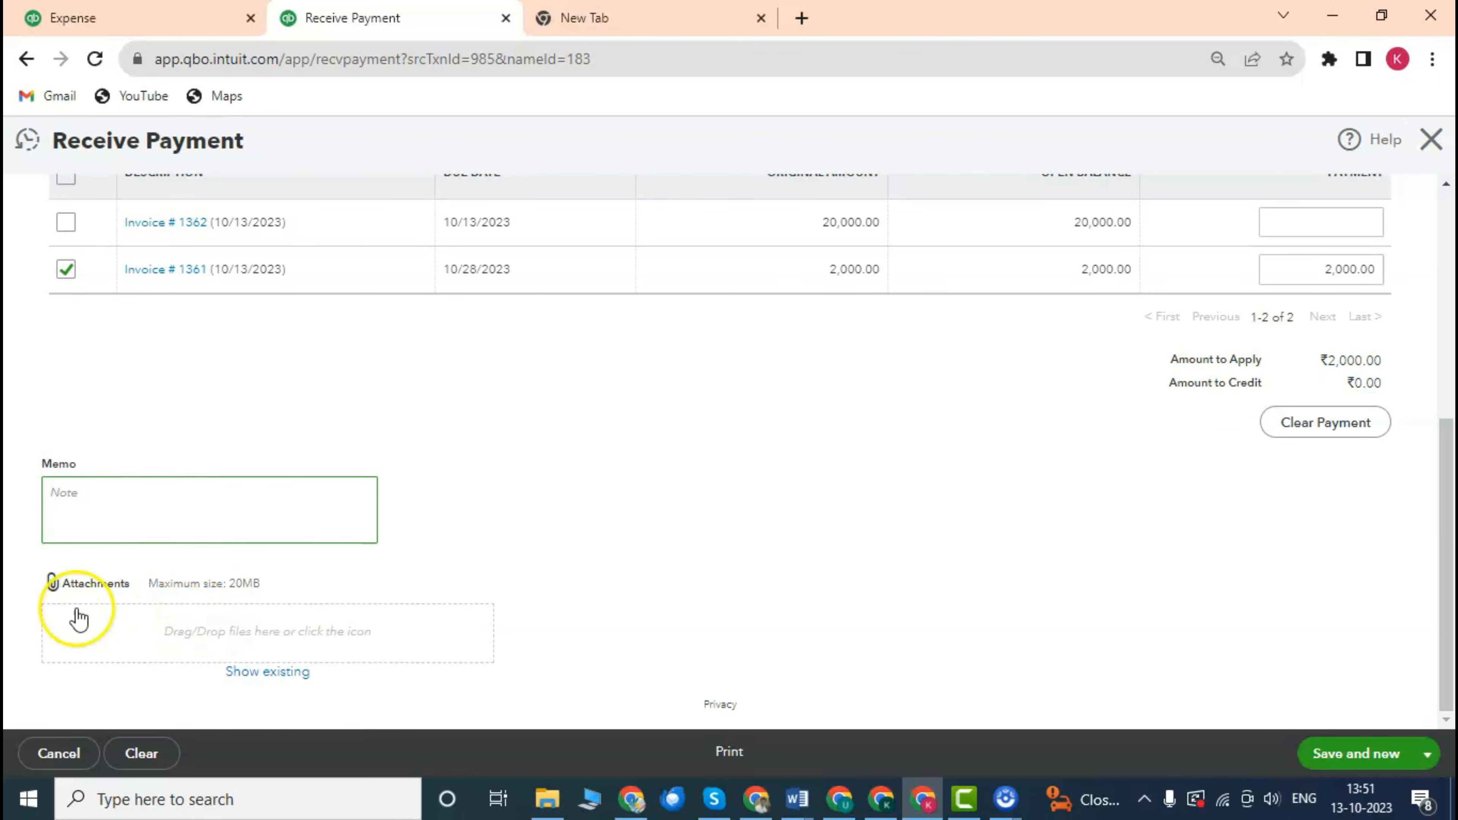
pyautogui.scroll(5, 733, 449)
pyautogui.scroll(-5, 733, 449)
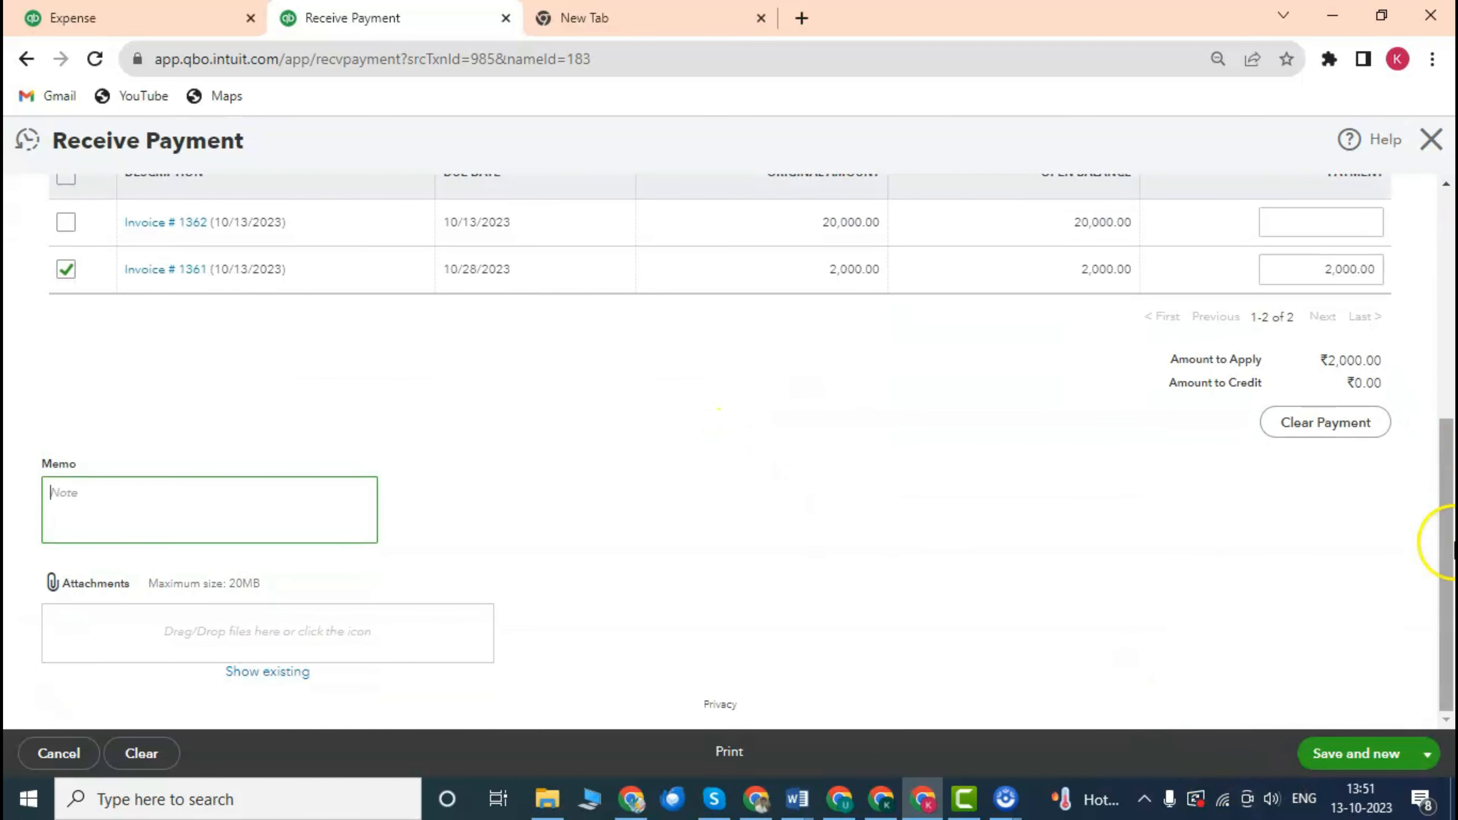
pyautogui.click(1430, 755)
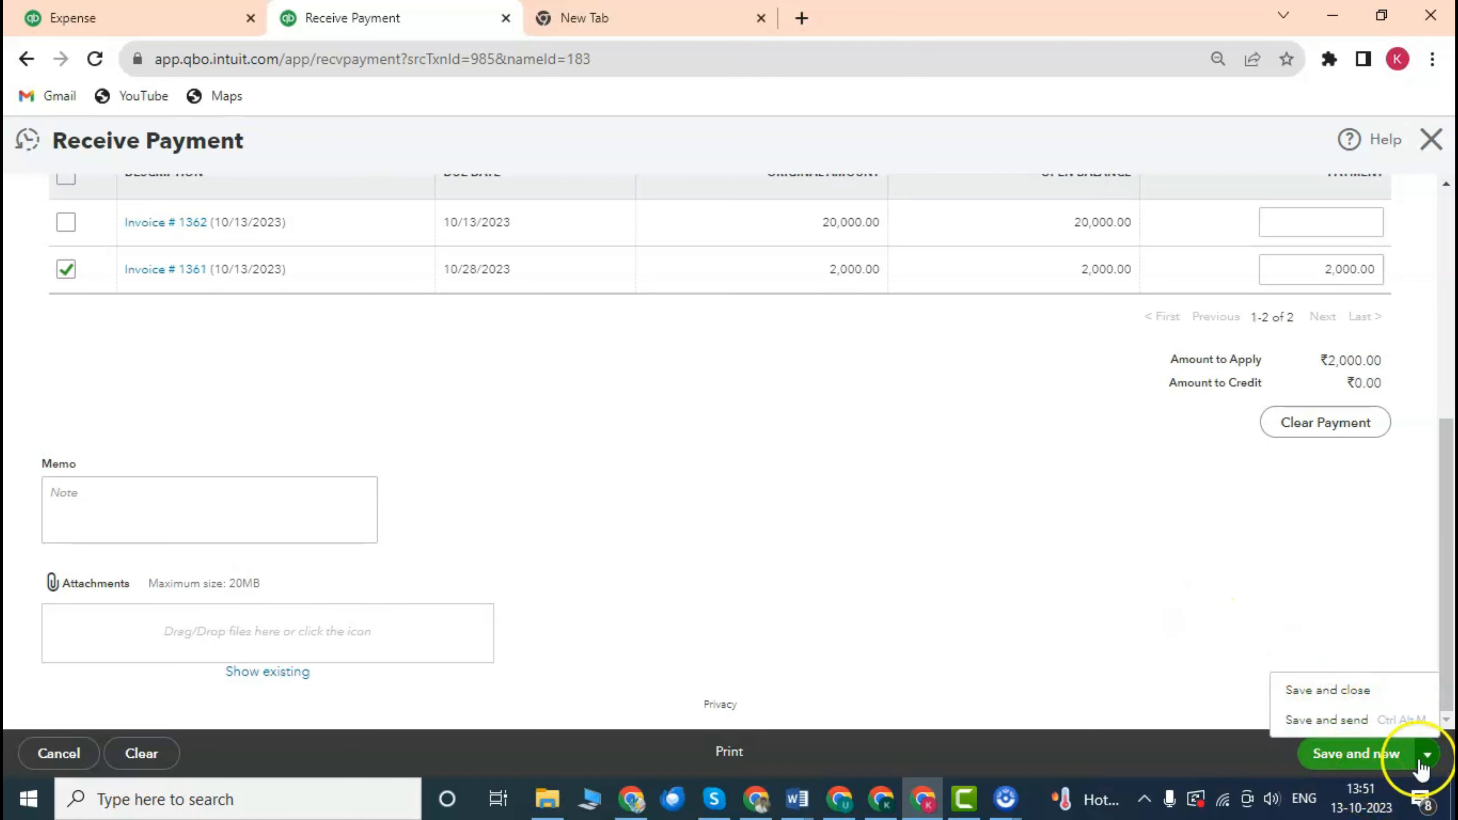
pyautogui.click(1344, 691)
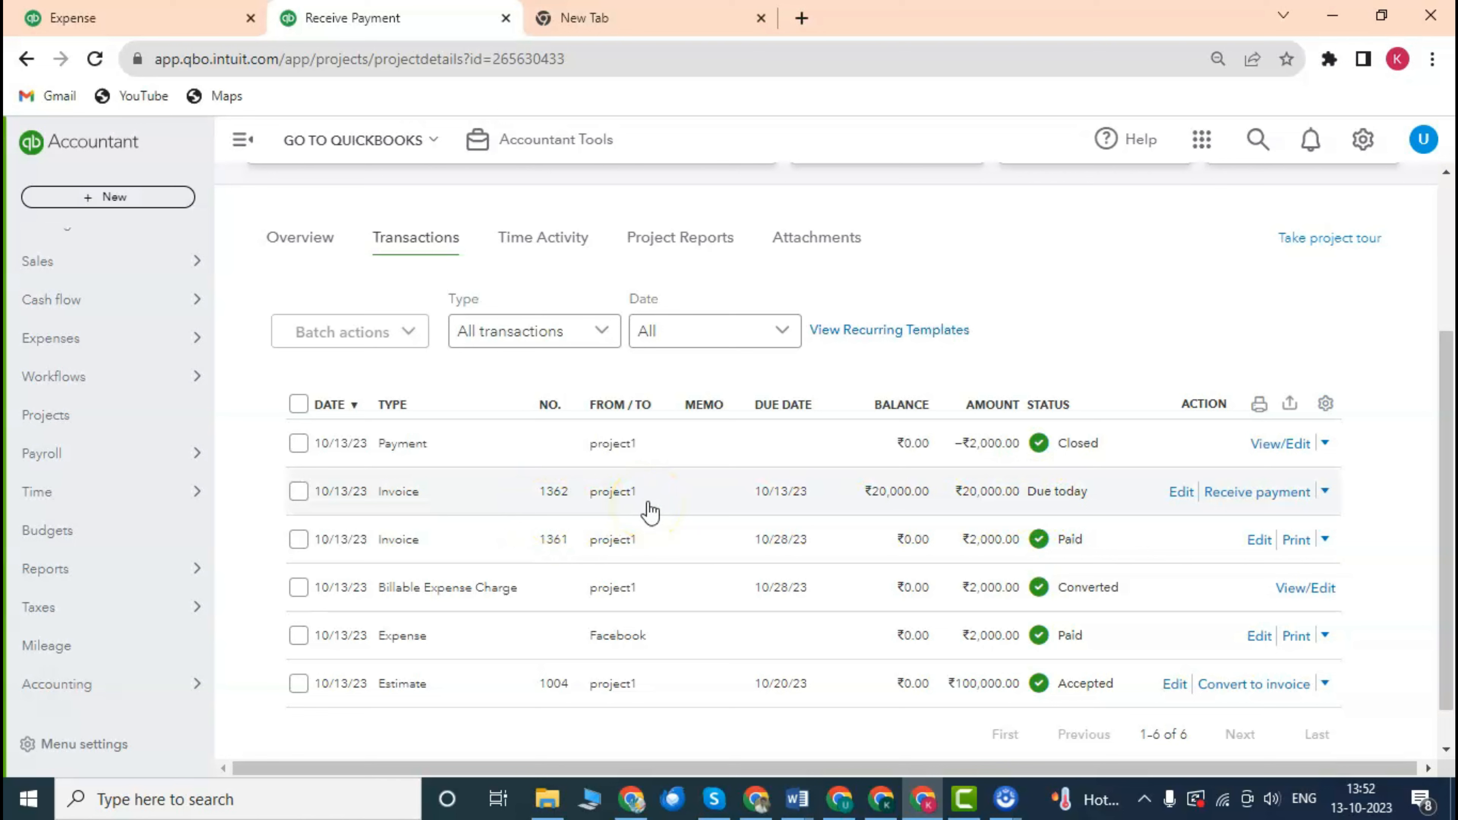
# Receive ₹20,000.00 for invoice 1362 by Check with reference 456, and save and close.
pyautogui.click(1252, 492)
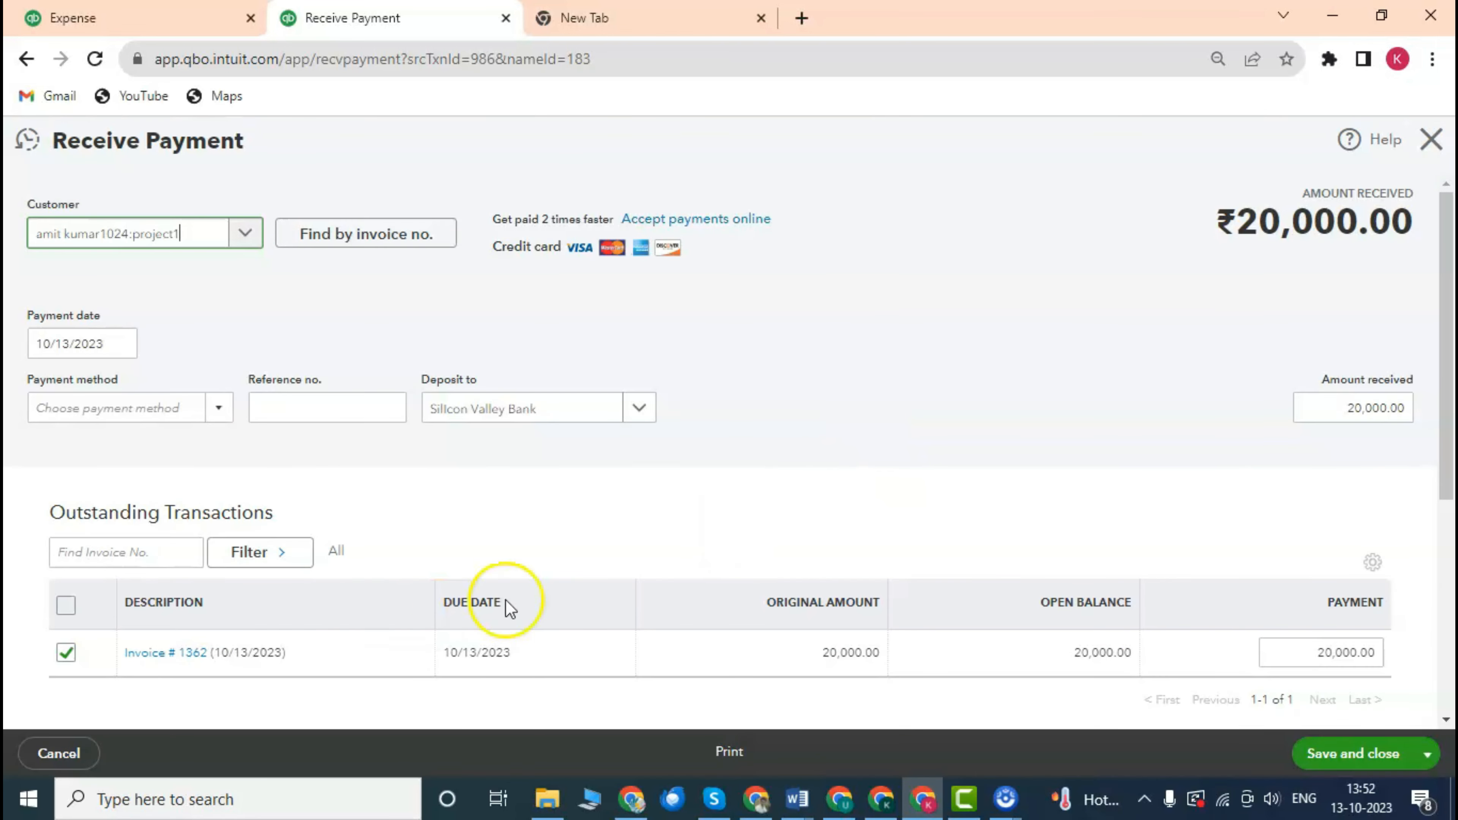
pyautogui.scroll(-2, 505, 605)
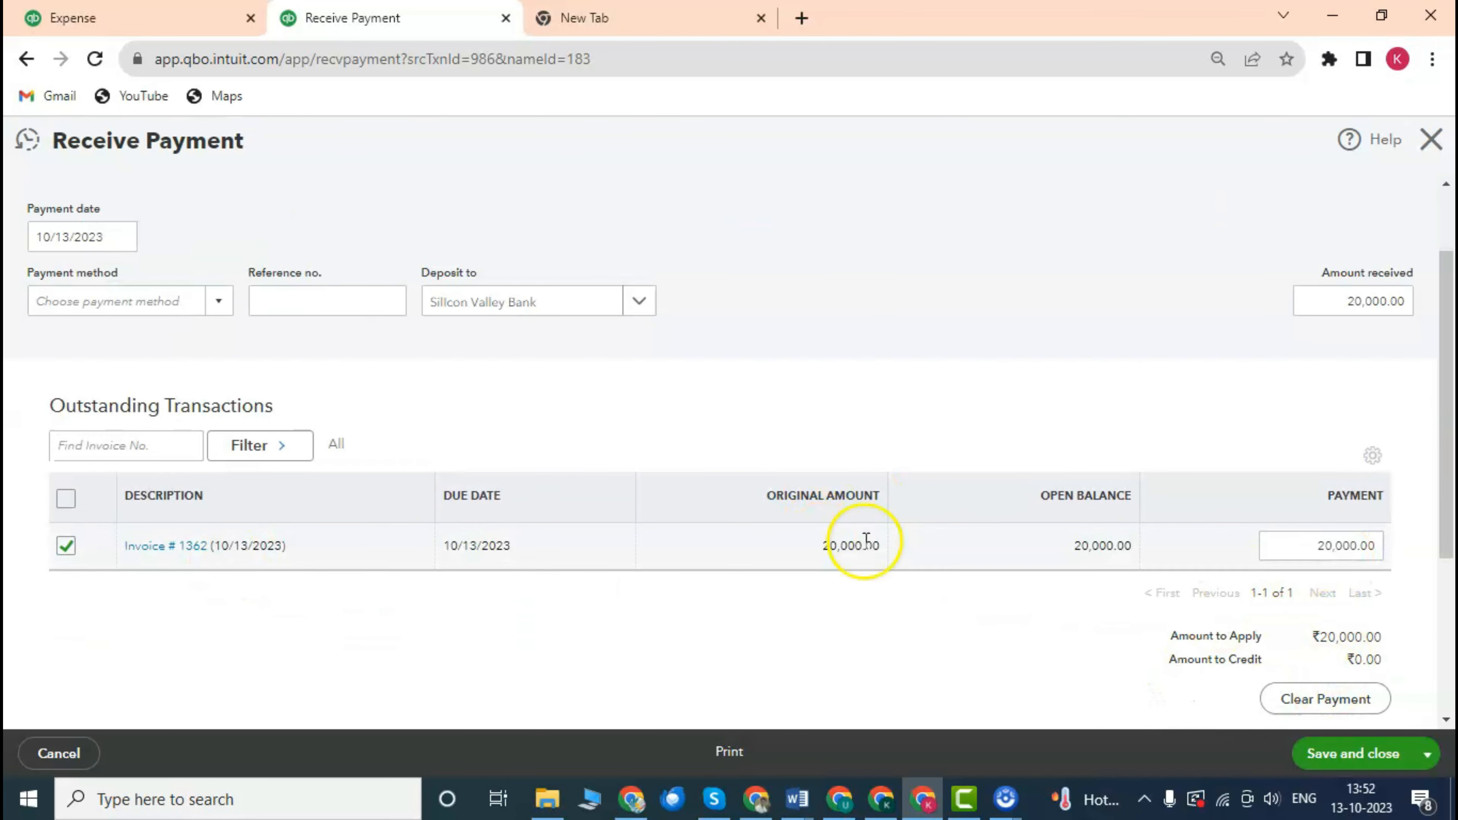
pyautogui.scroll(2, 210, 348)
pyautogui.scroll(-2, 547, 407)
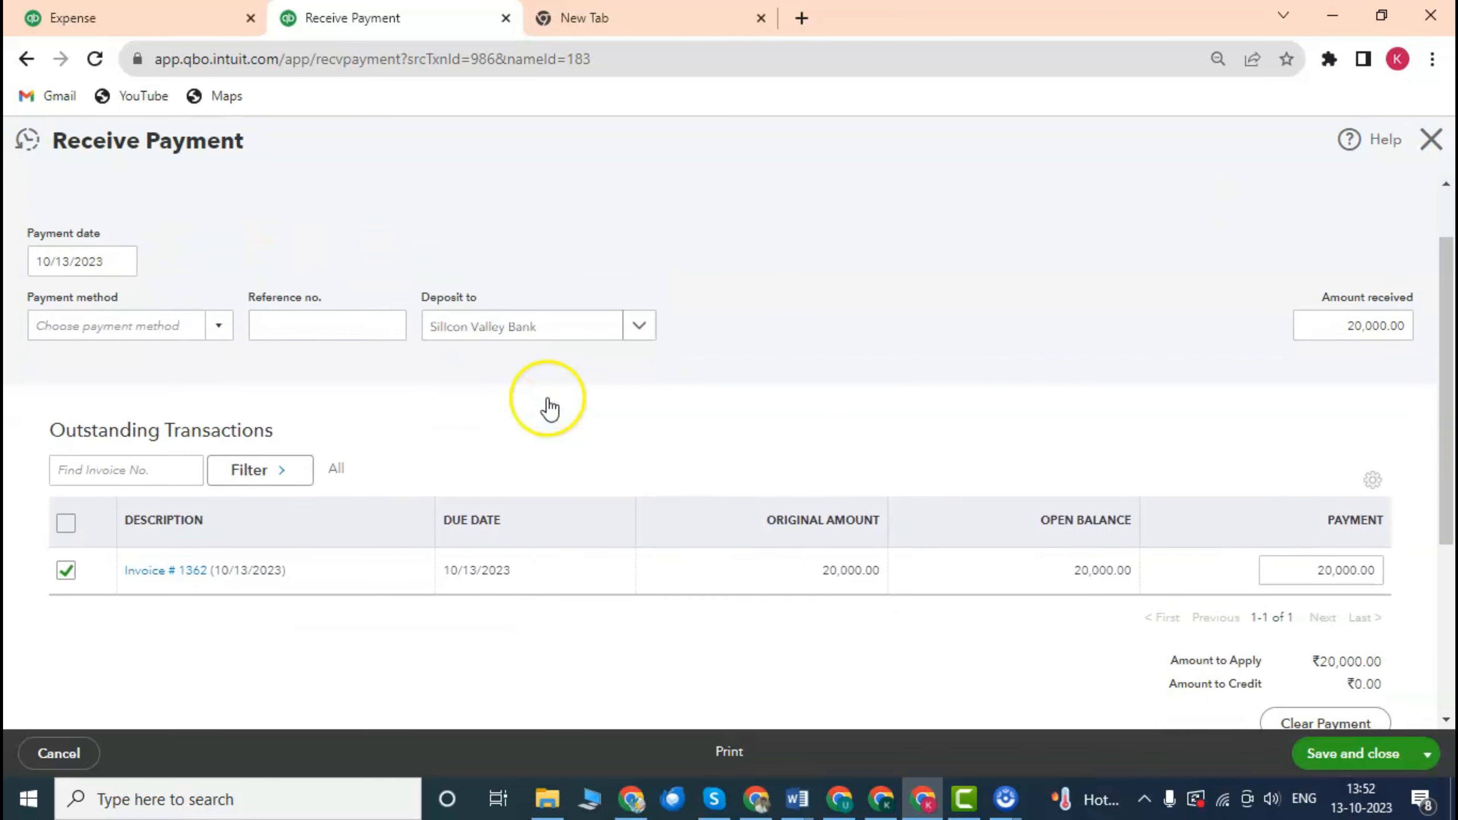
pyautogui.click(311, 299)
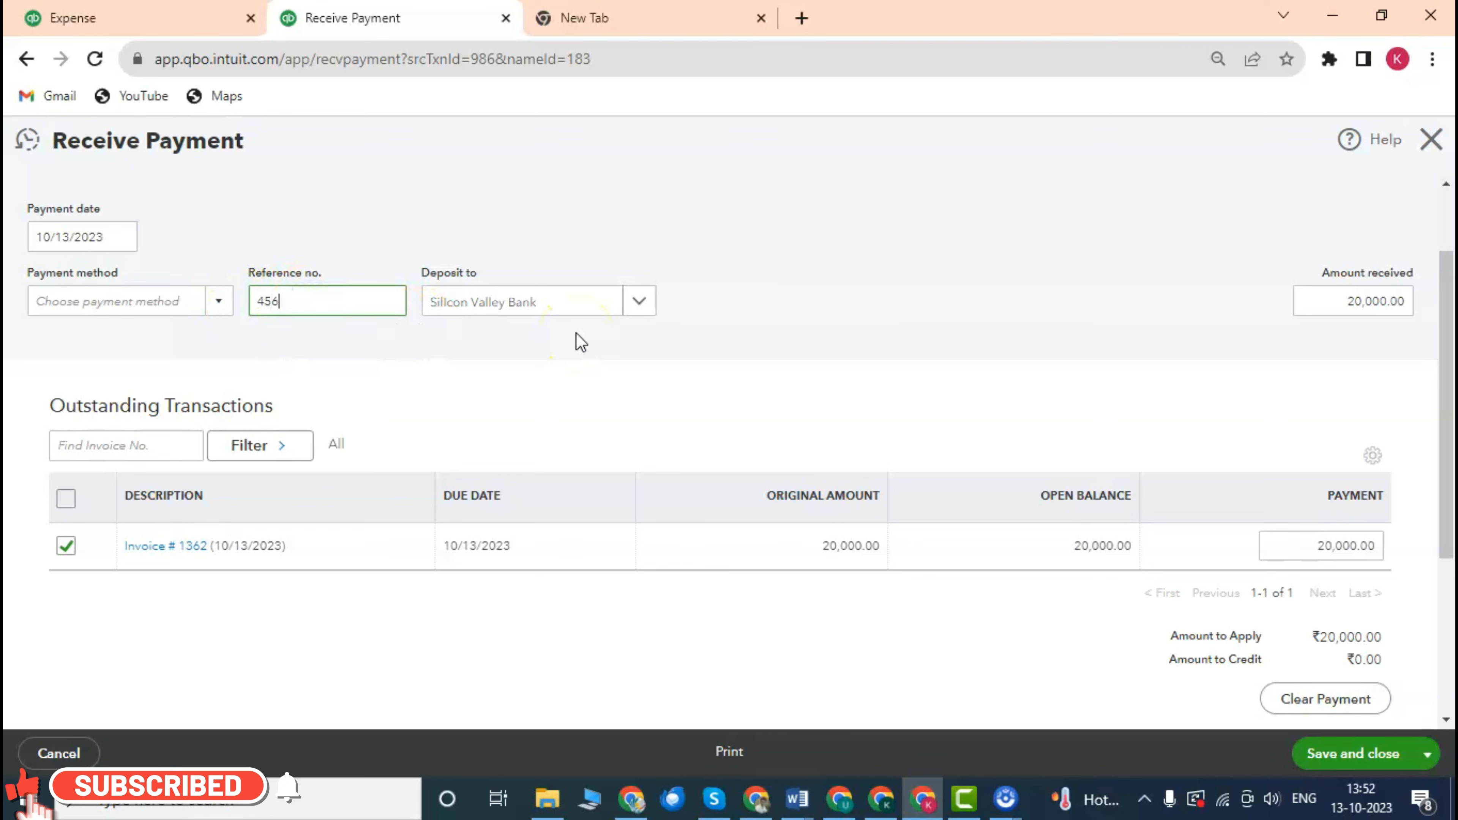
pyautogui.click(218, 301)
pyautogui.click(57, 435)
pyautogui.scroll(-5, 970, 277)
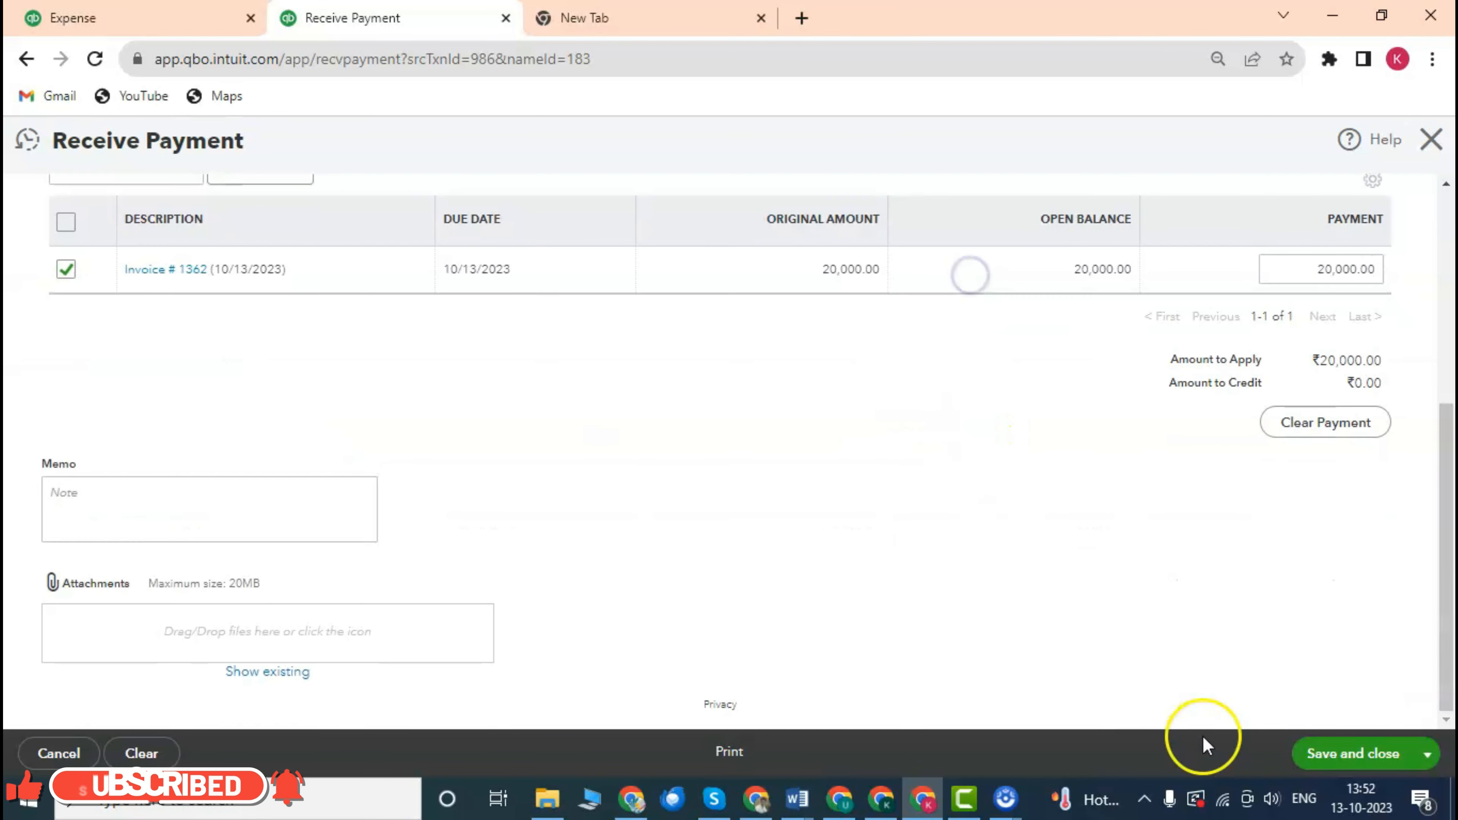
pyautogui.click(1353, 754)
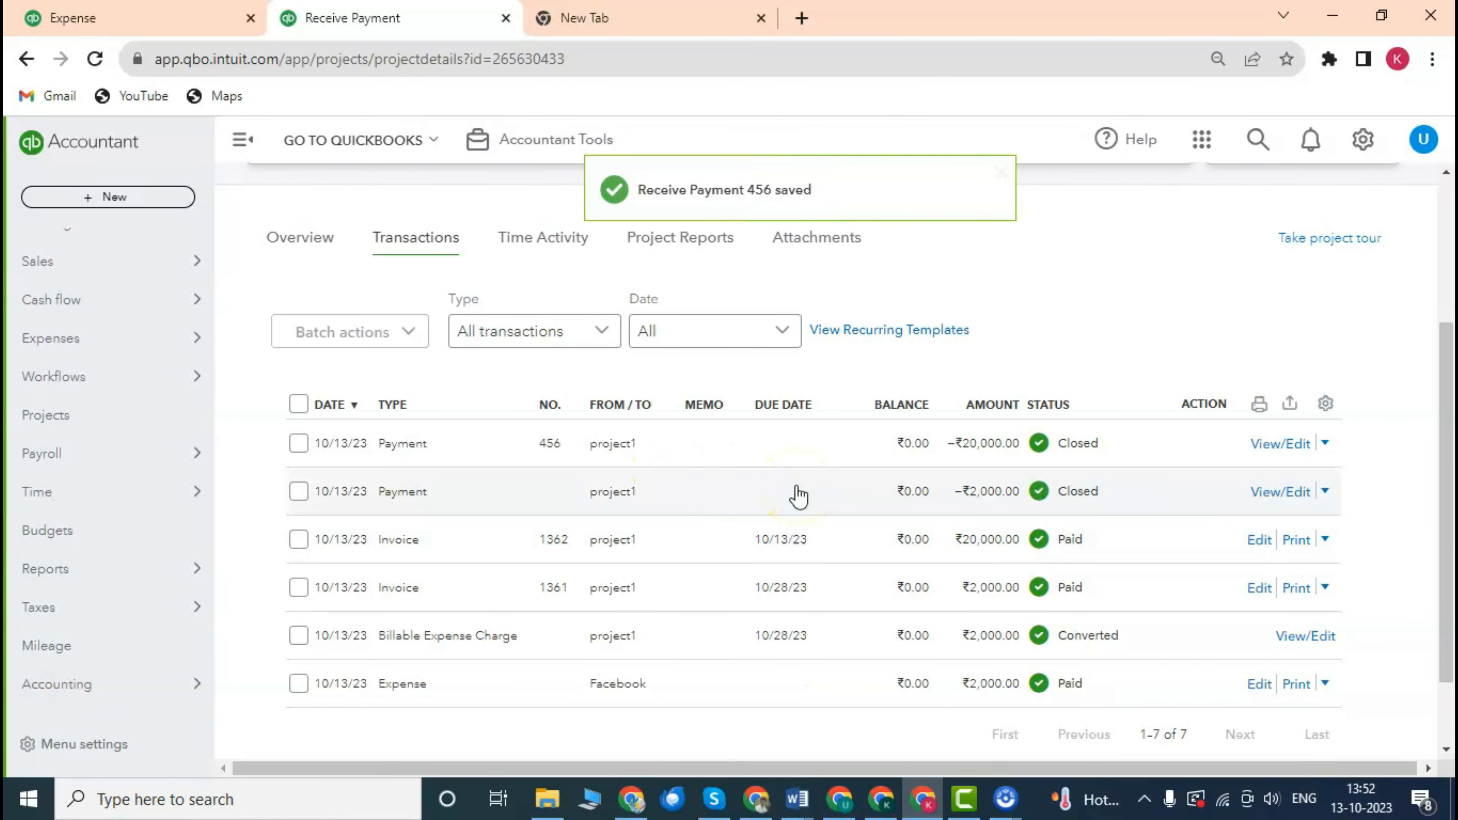
# Show project1's overview with ₹22,000.00 income, ₹2,000.00 costs and ₹20,000.00 profit.
pyautogui.scroll(2, 669, 493)
pyautogui.scroll(-3, 693, 482)
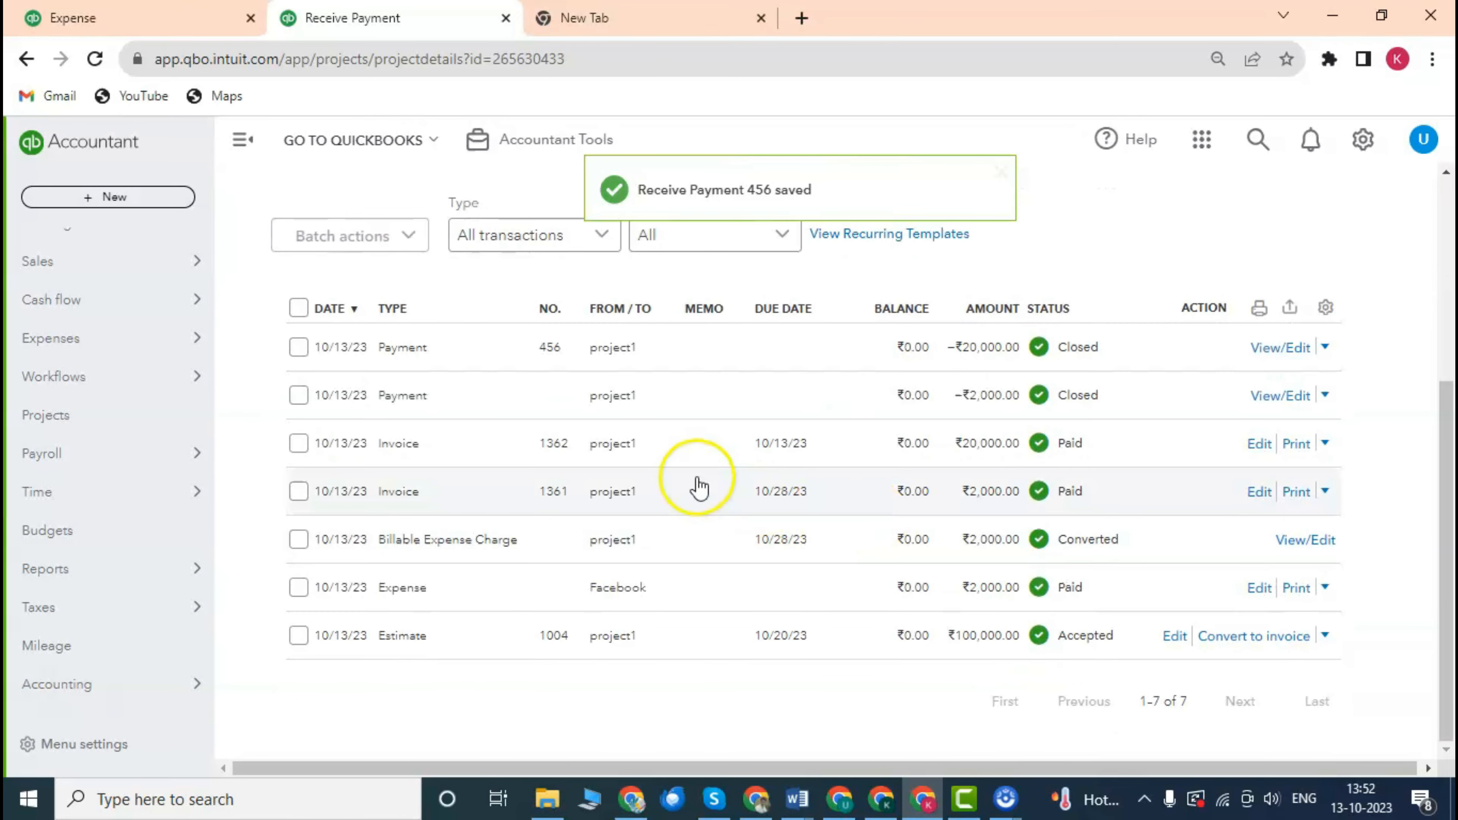
pyautogui.scroll(3, 721, 481)
pyautogui.scroll(-3, 716, 472)
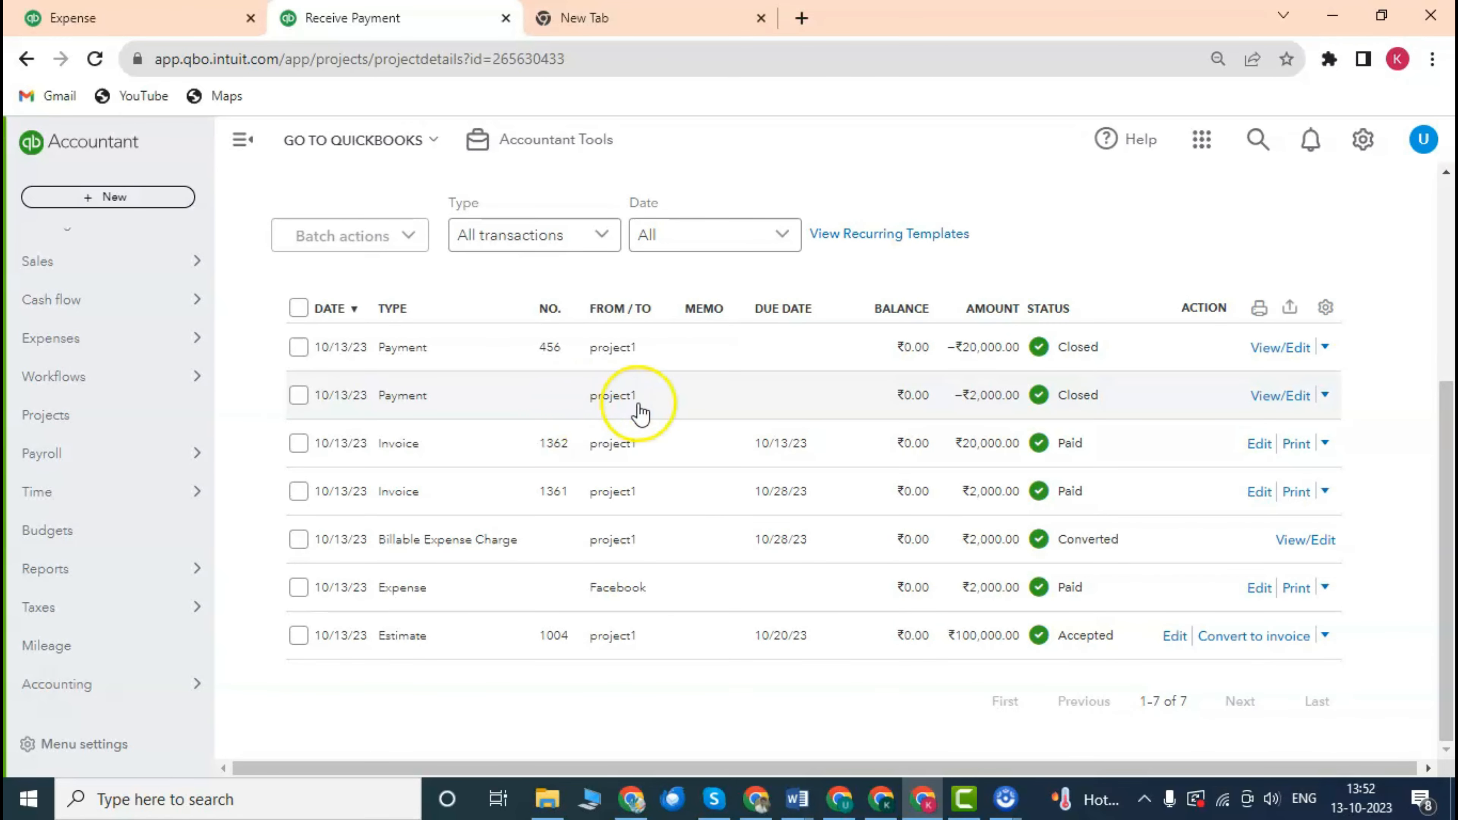
pyautogui.scroll(3, 629, 411)
pyautogui.scroll(-3, 715, 478)
pyautogui.scroll(3, 744, 485)
pyautogui.scroll(1, 745, 485)
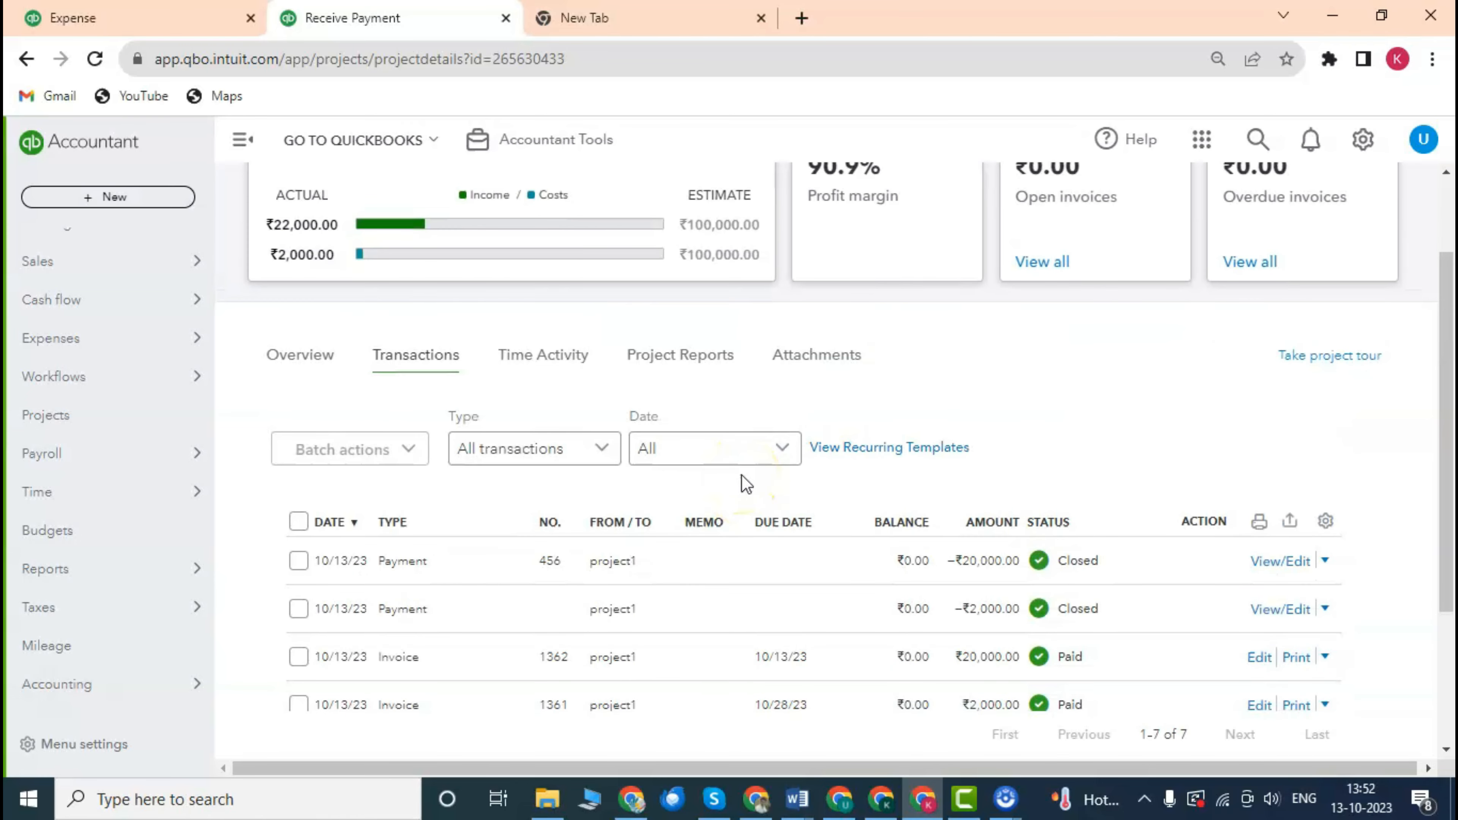
pyautogui.scroll(-3, 744, 484)
pyautogui.scroll(3, 742, 482)
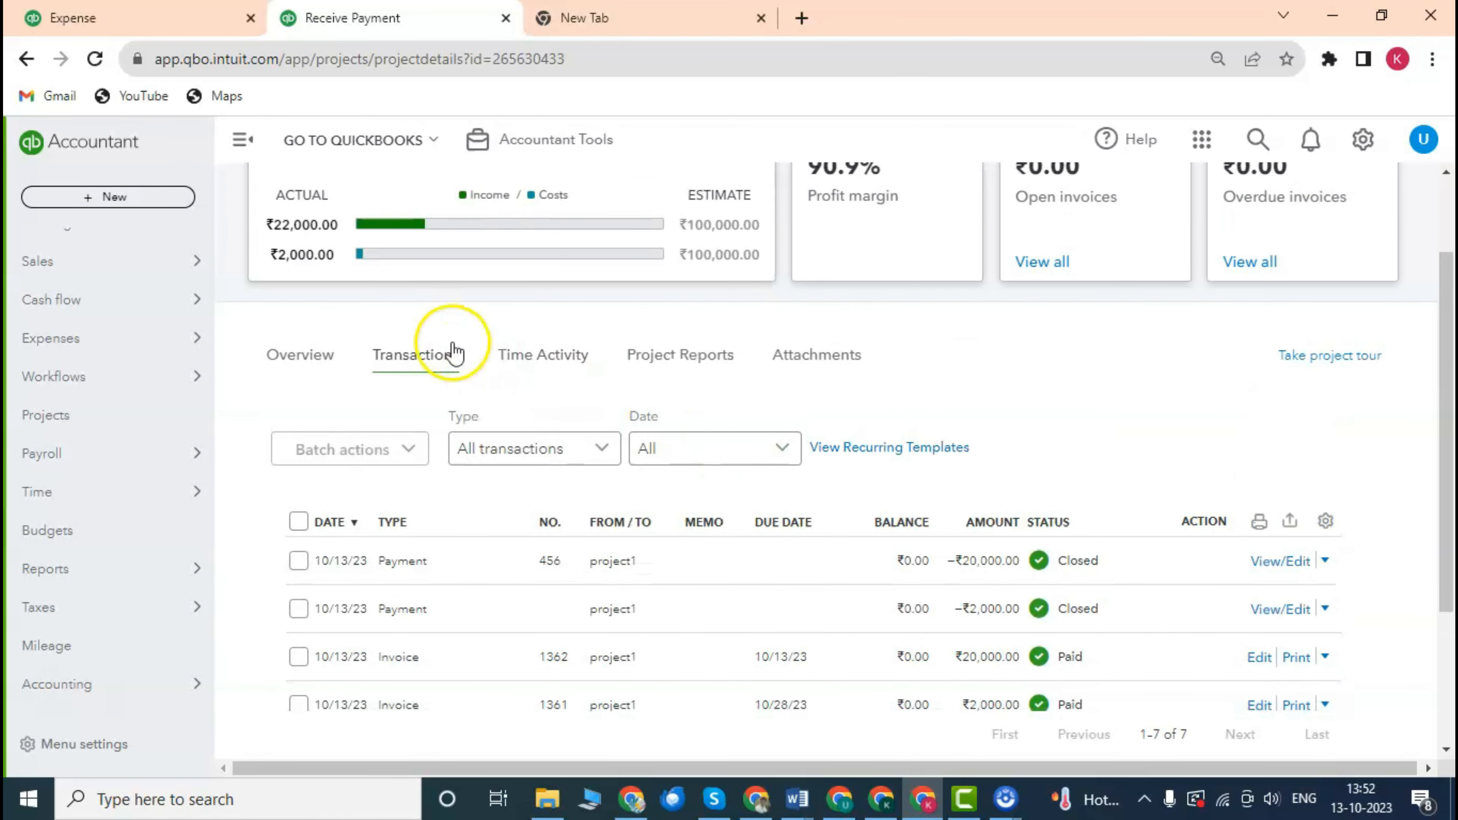
pyautogui.scroll(2, 816, 391)
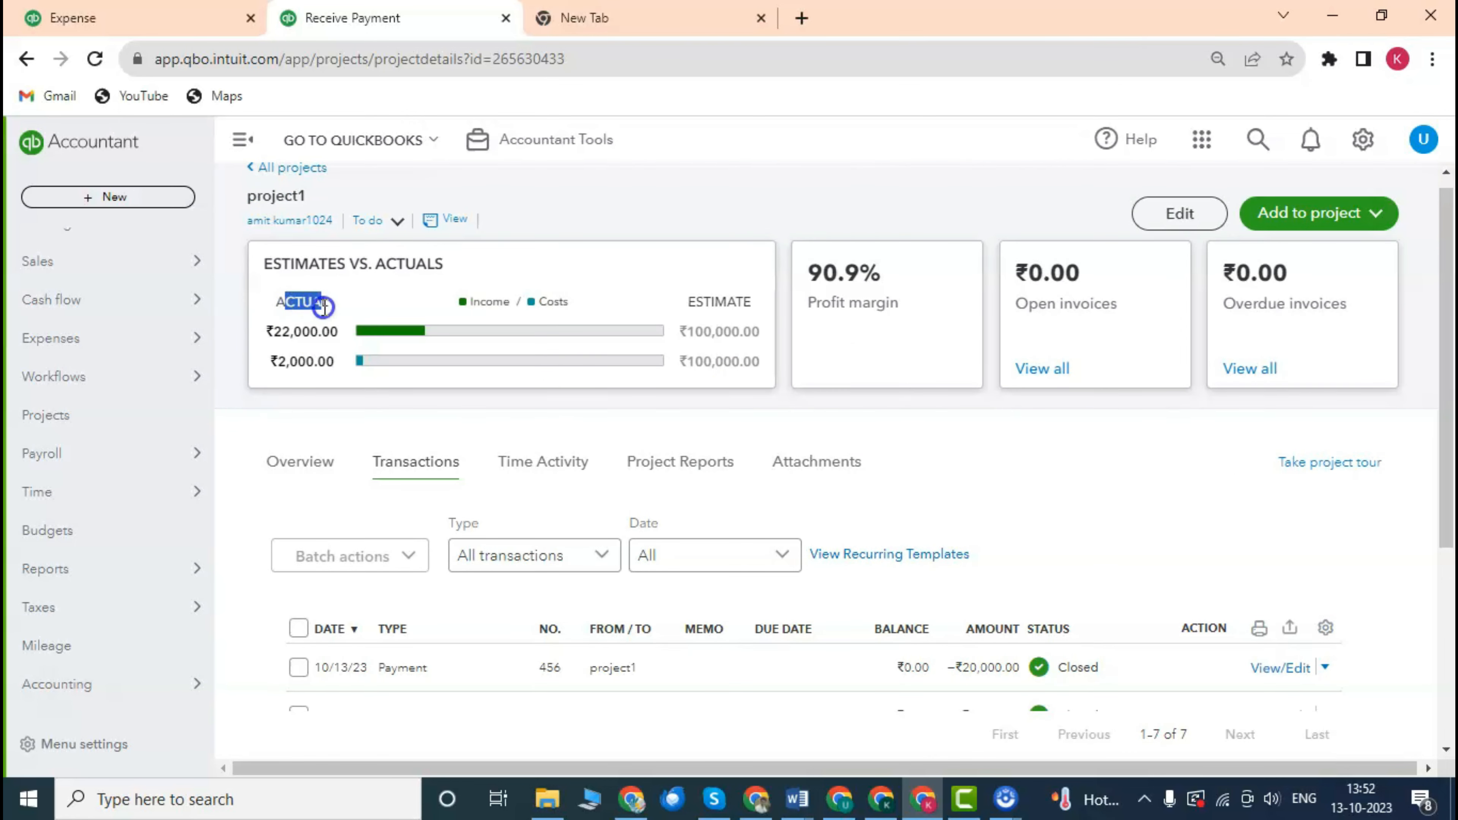
pyautogui.moveTo(329, 308); pyautogui.dragTo(333, 308)
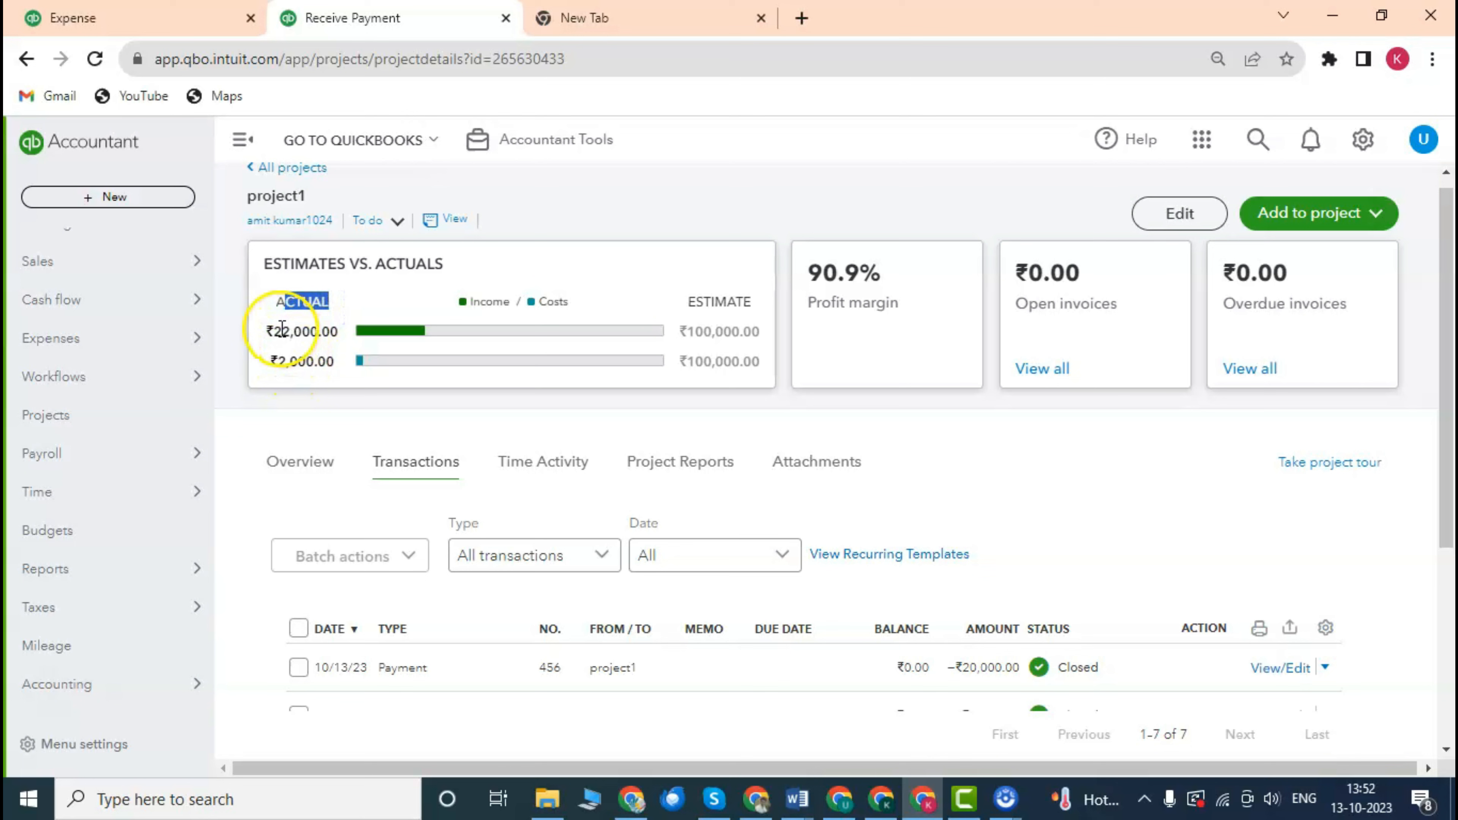
pyautogui.click(312, 462)
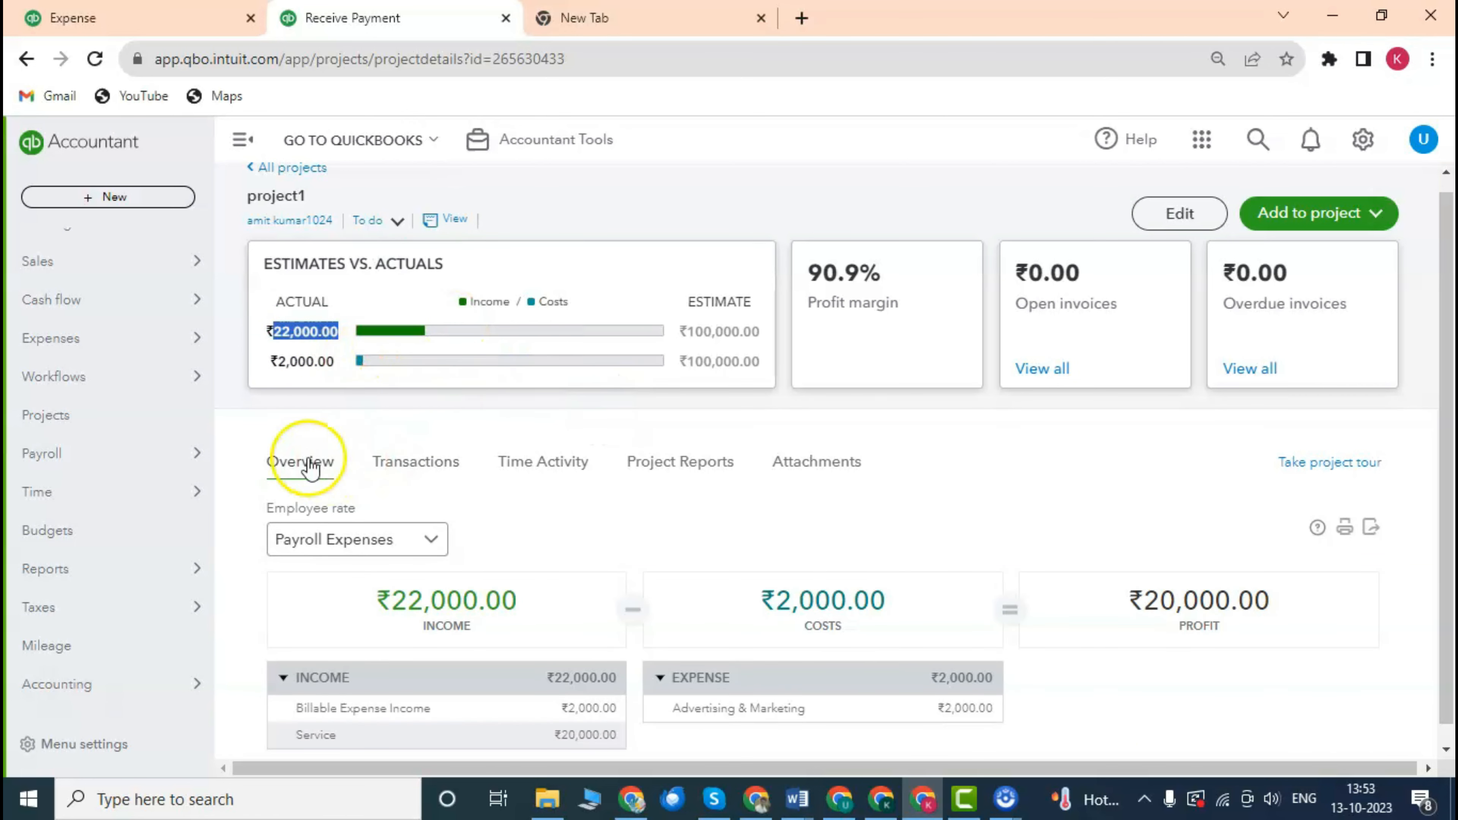
pyautogui.scroll(-1, 402, 478)
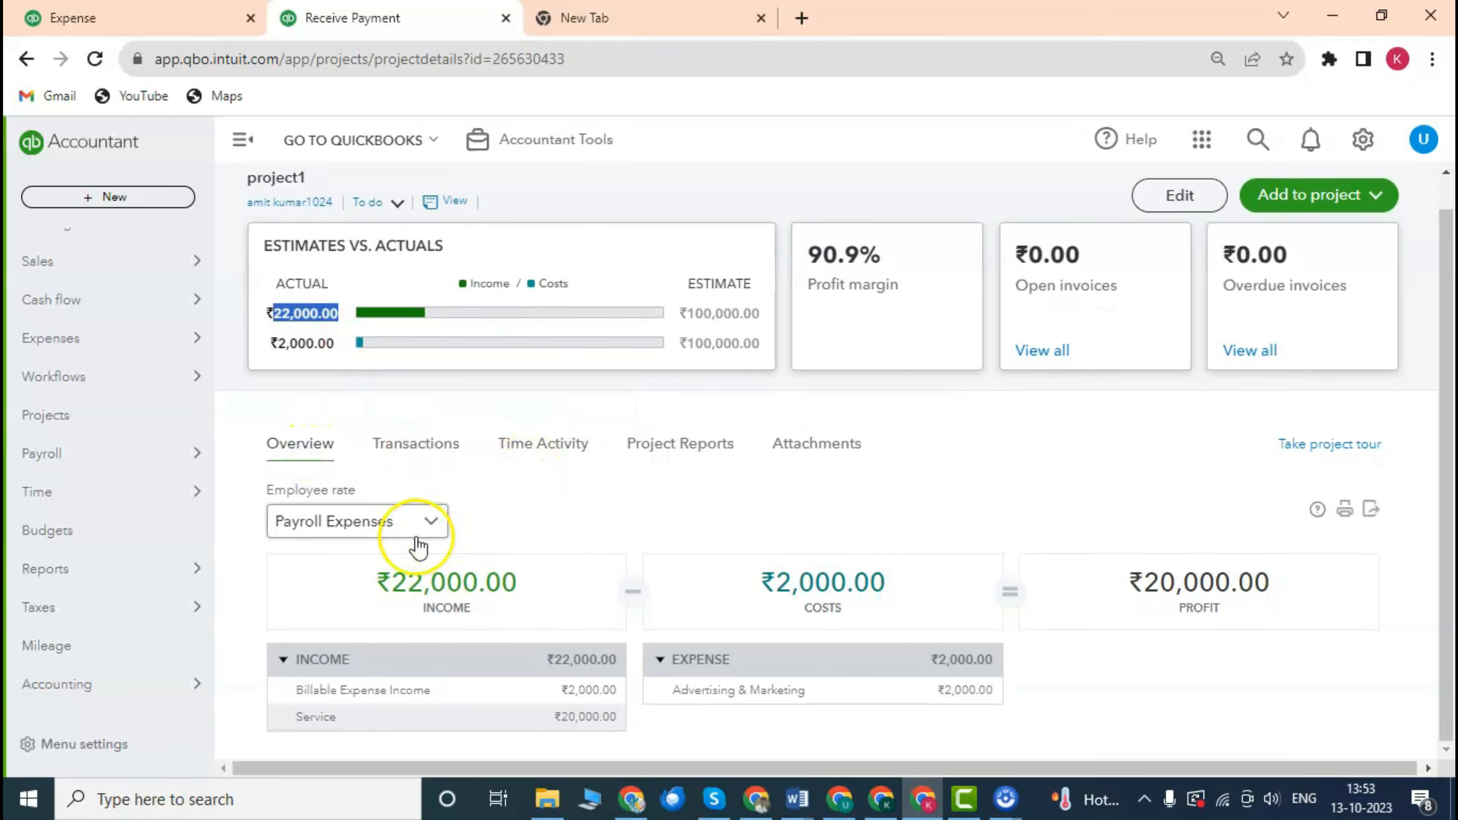
pyautogui.moveTo(378, 586); pyautogui.dragTo(509, 592)
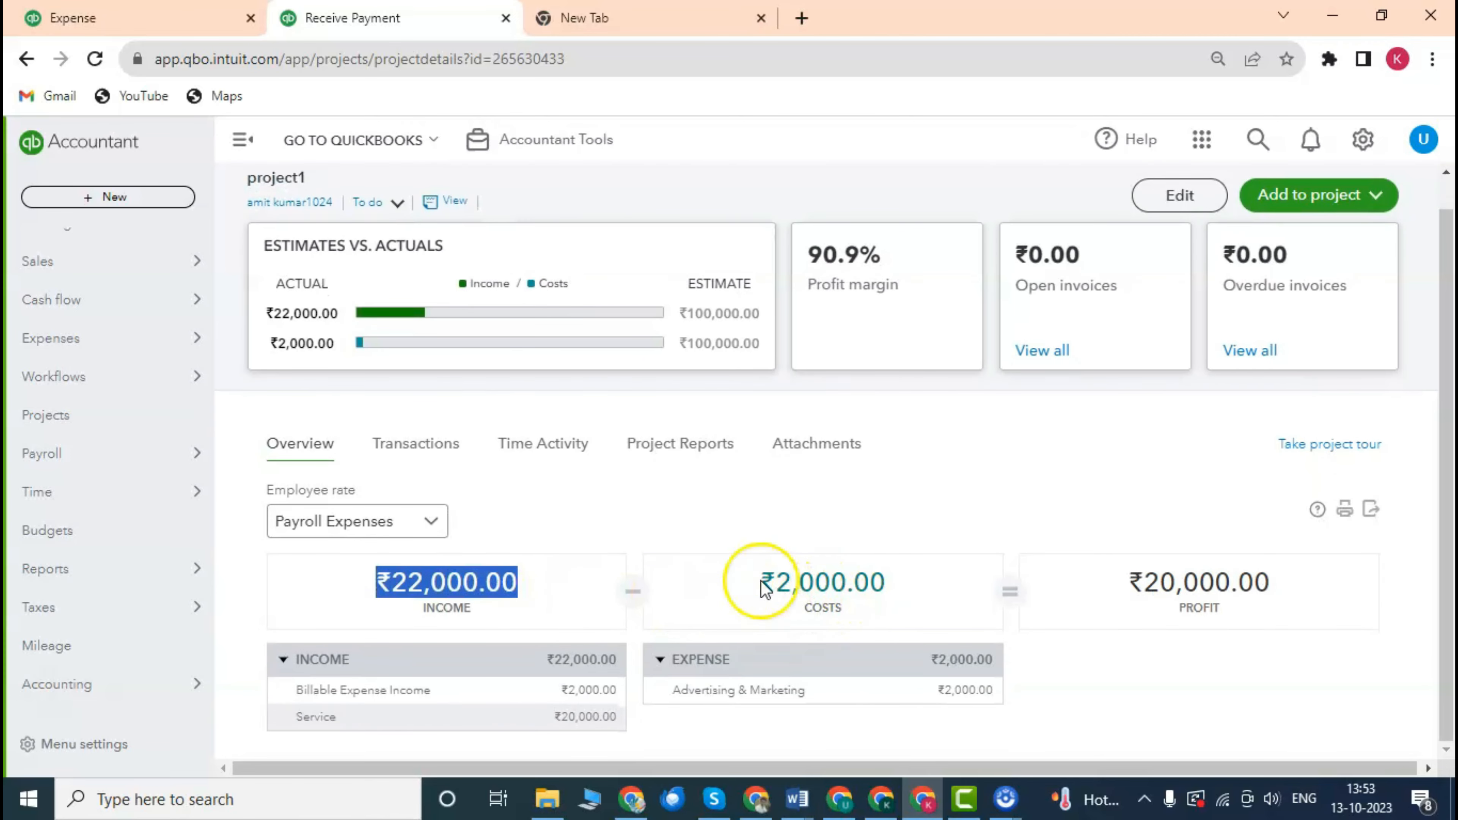
pyautogui.moveTo(762, 581); pyautogui.dragTo(888, 597)
pyautogui.scroll(1, 640, 564)
pyautogui.scroll(-1, 642, 562)
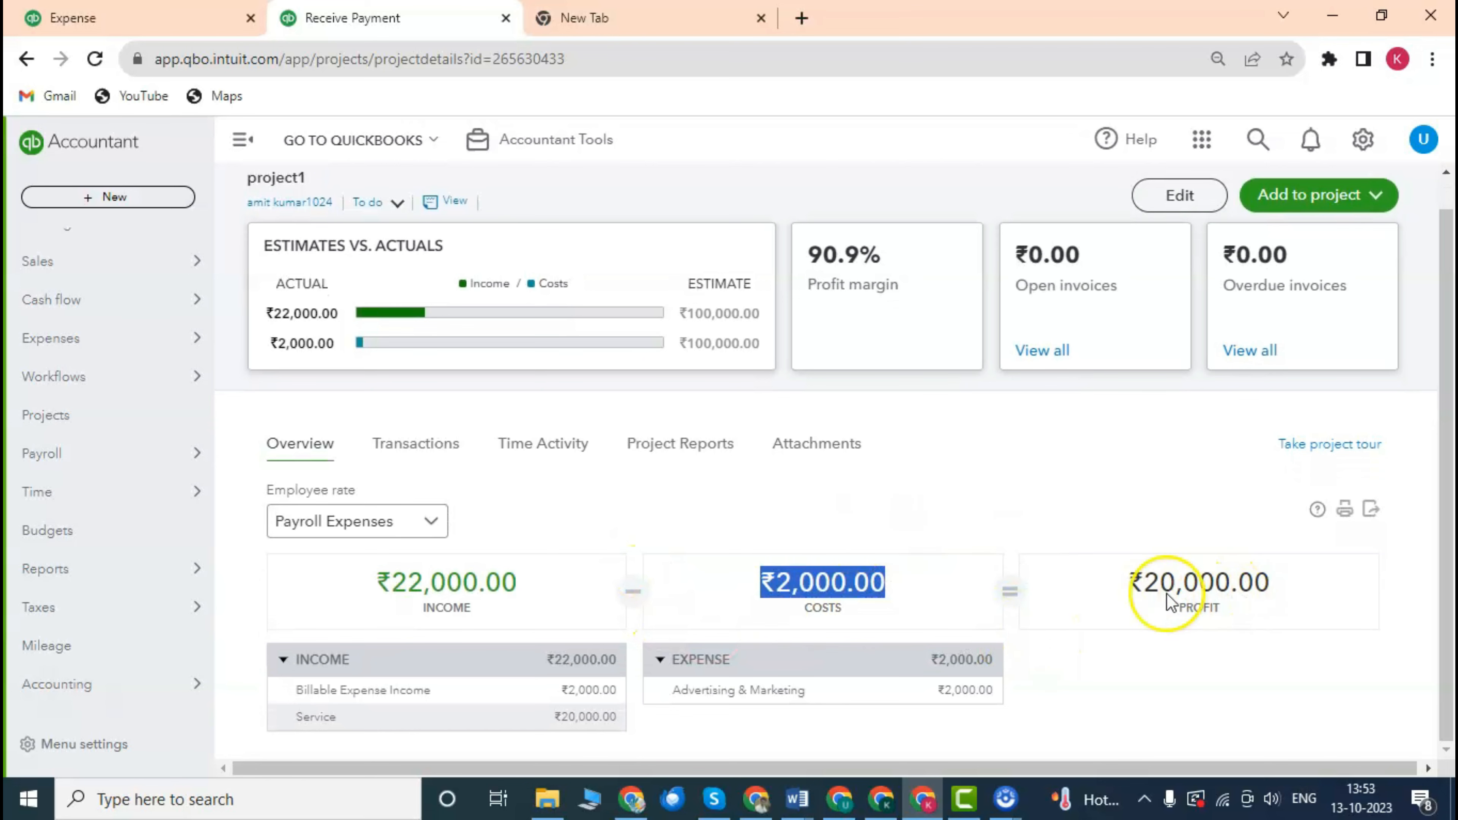
pyautogui.moveTo(1129, 583); pyautogui.dragTo(1199, 586)
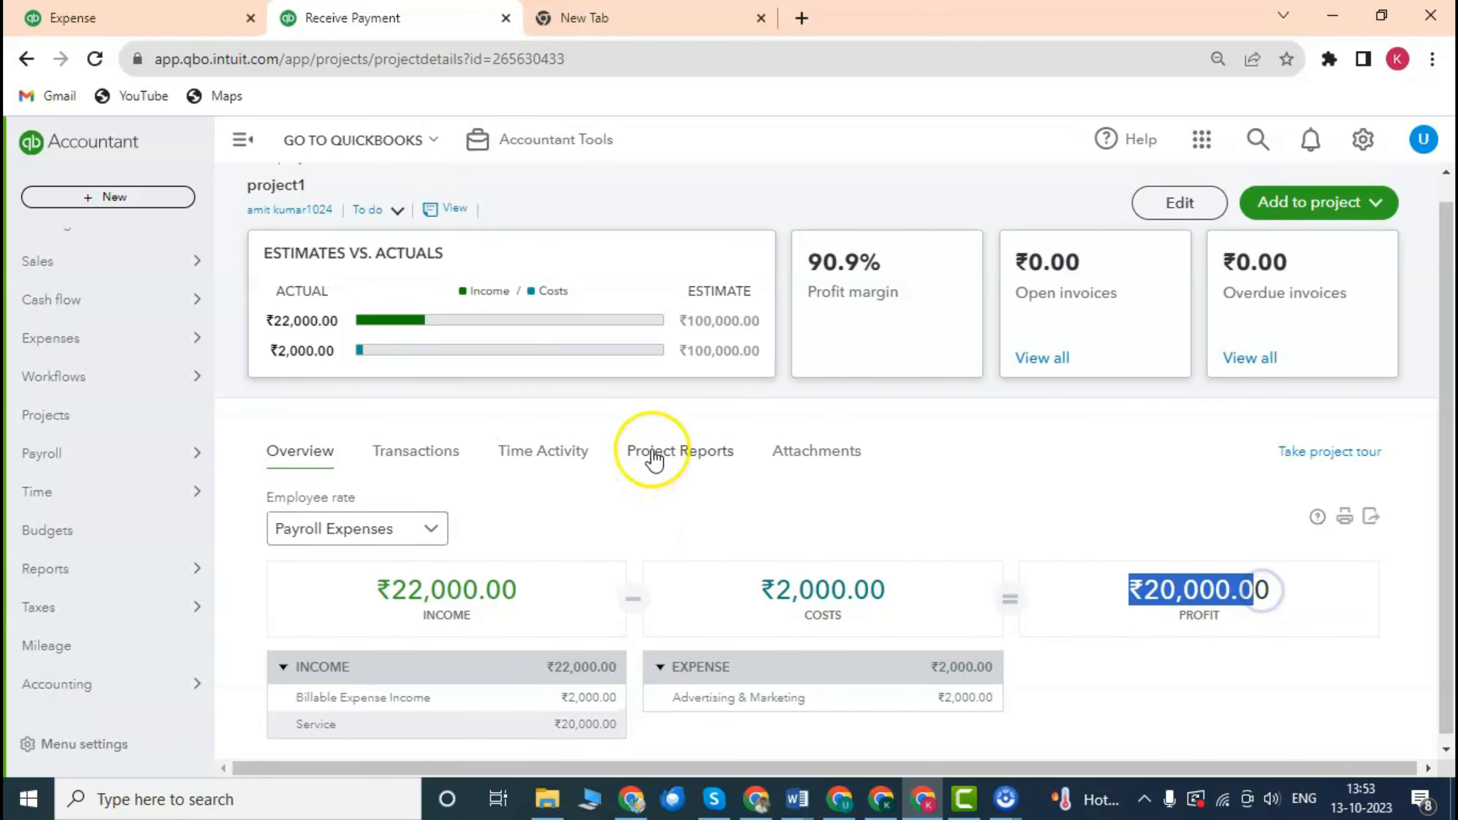
pyautogui.scroll(1, 651, 456)
pyautogui.scroll(-1, 659, 498)
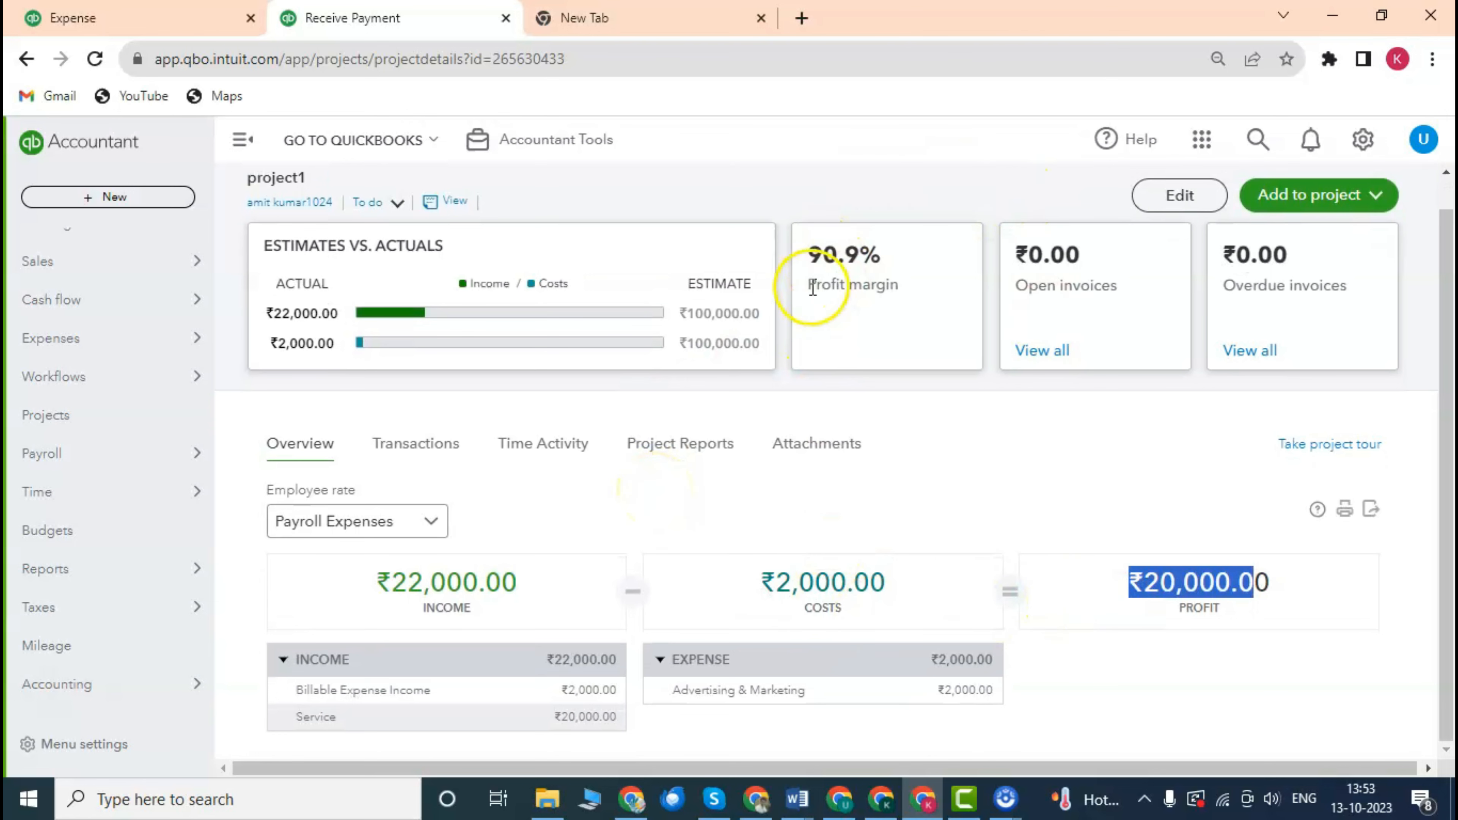
pyautogui.scroll(1, 1150, 616)
pyautogui.scroll(-1, 846, 586)
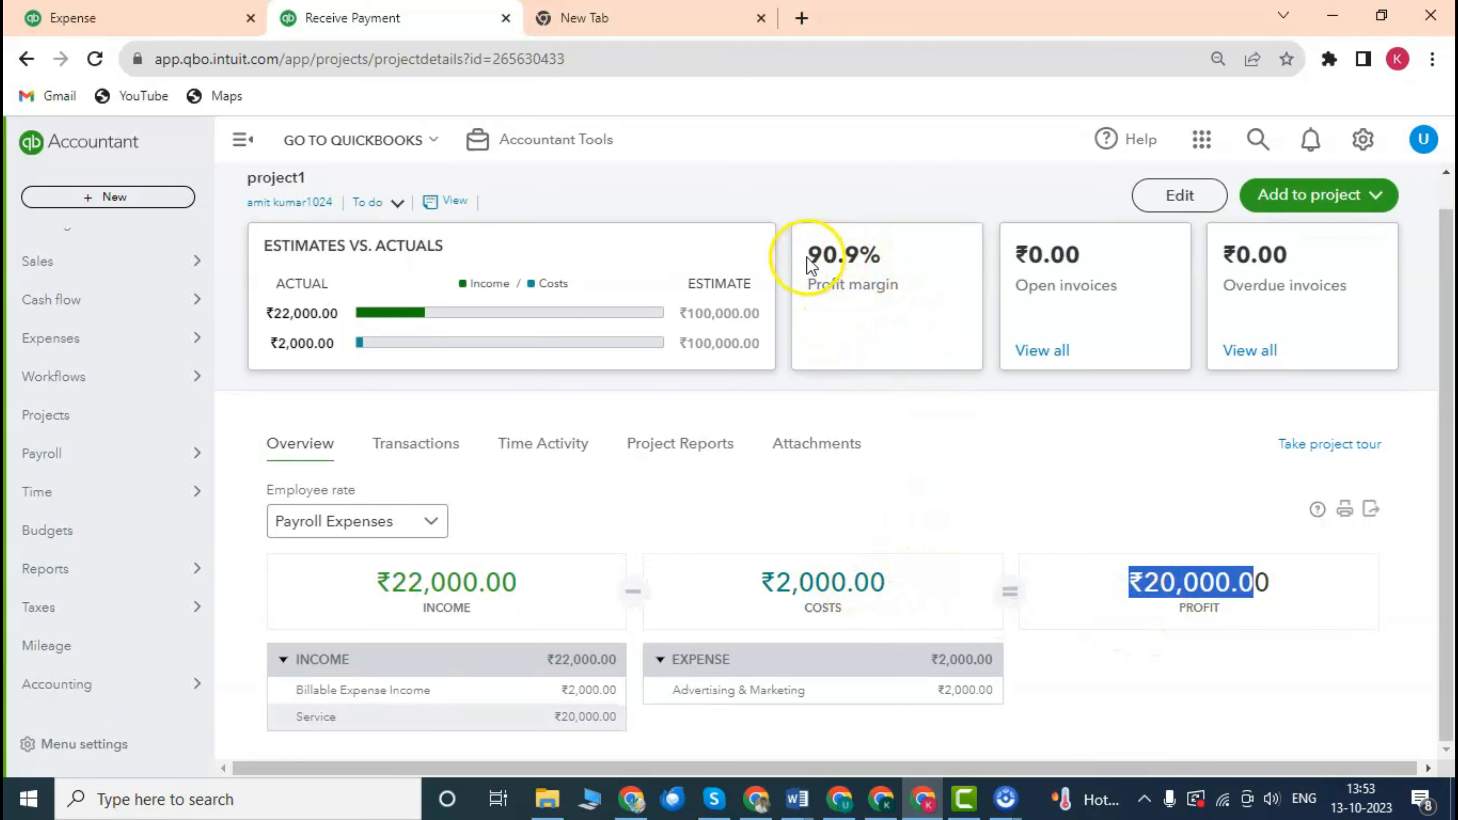
pyautogui.moveTo(807, 256); pyautogui.dragTo(893, 256)
pyautogui.scroll(1, 870, 325)
pyautogui.scroll(-1, 869, 325)
pyautogui.scroll(1, 869, 326)
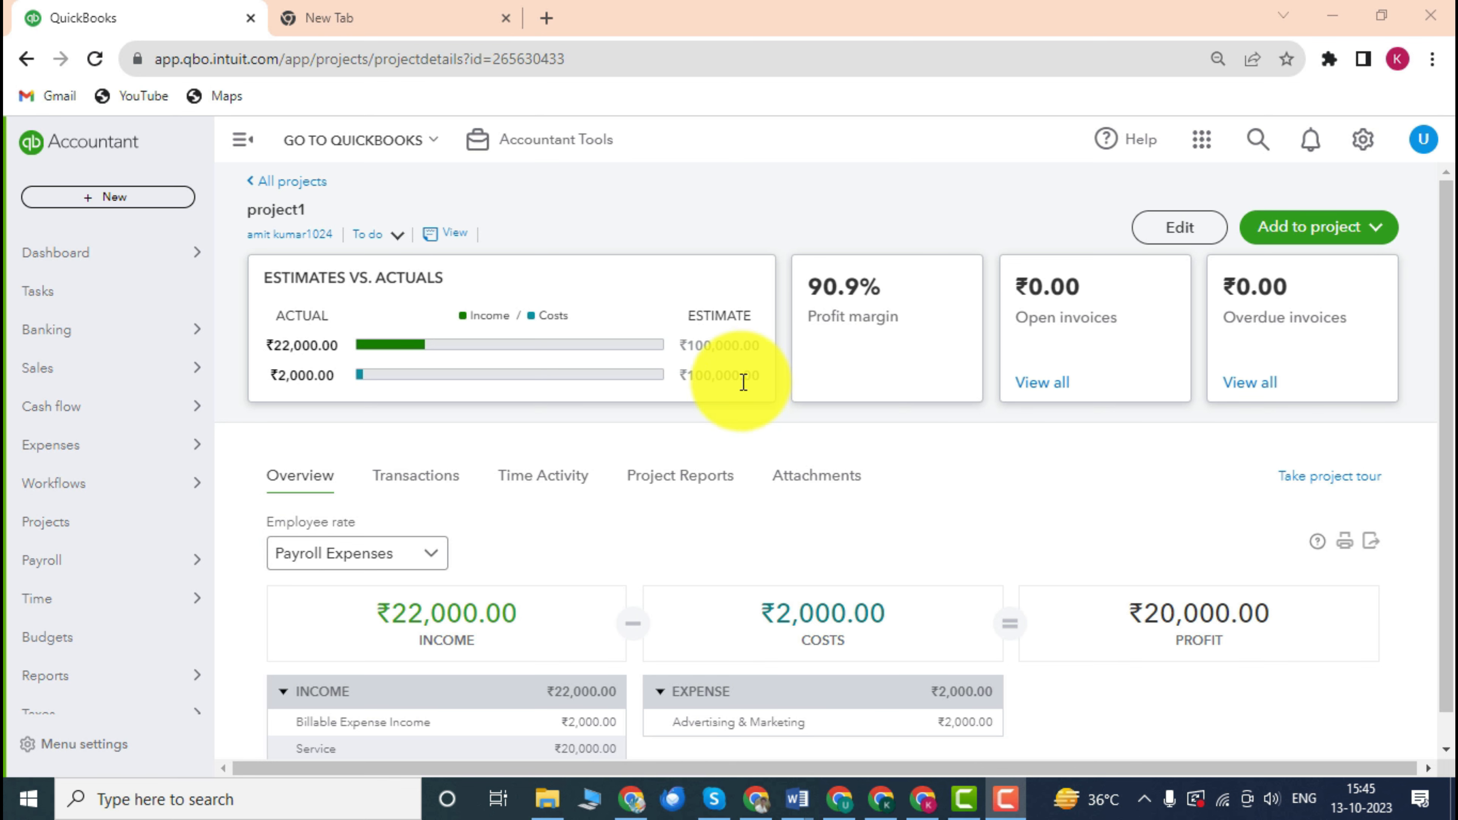
# Open a new Time Activity form for project1 via Add to project > Time.
pyautogui.click(1009, 499)
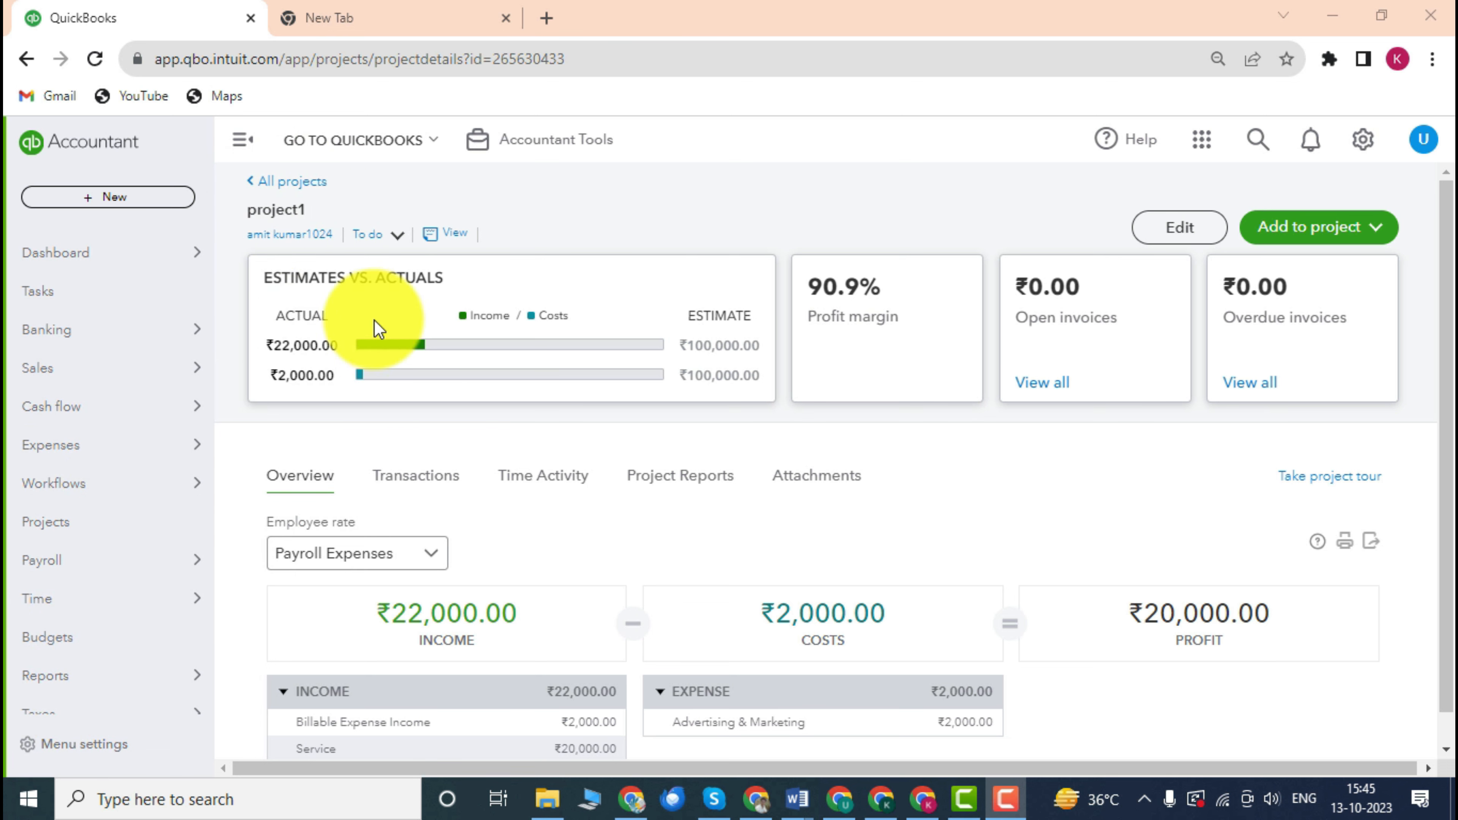
pyautogui.scroll(-1, 534, 408)
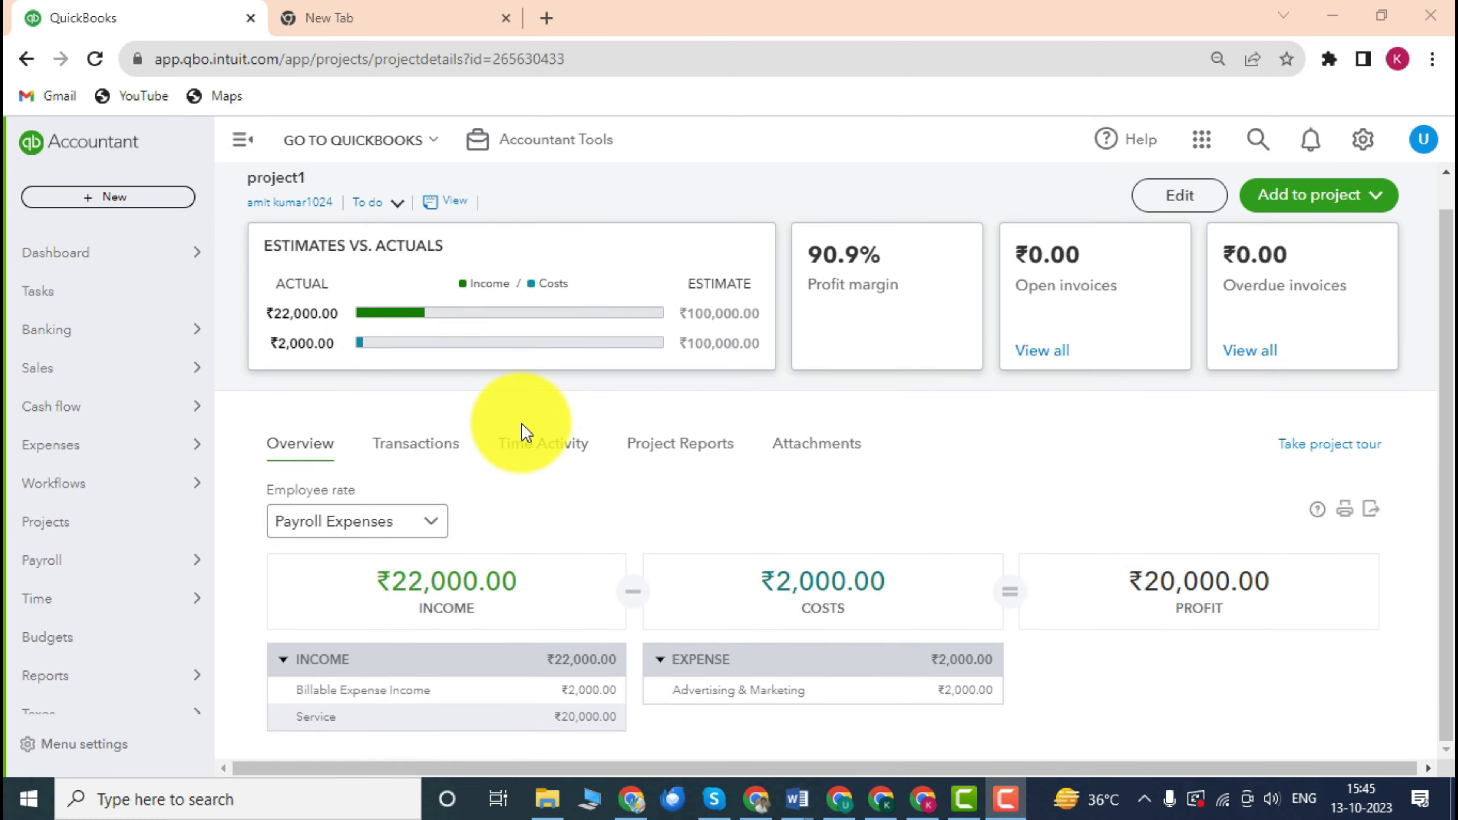
pyautogui.scroll(1, 477, 411)
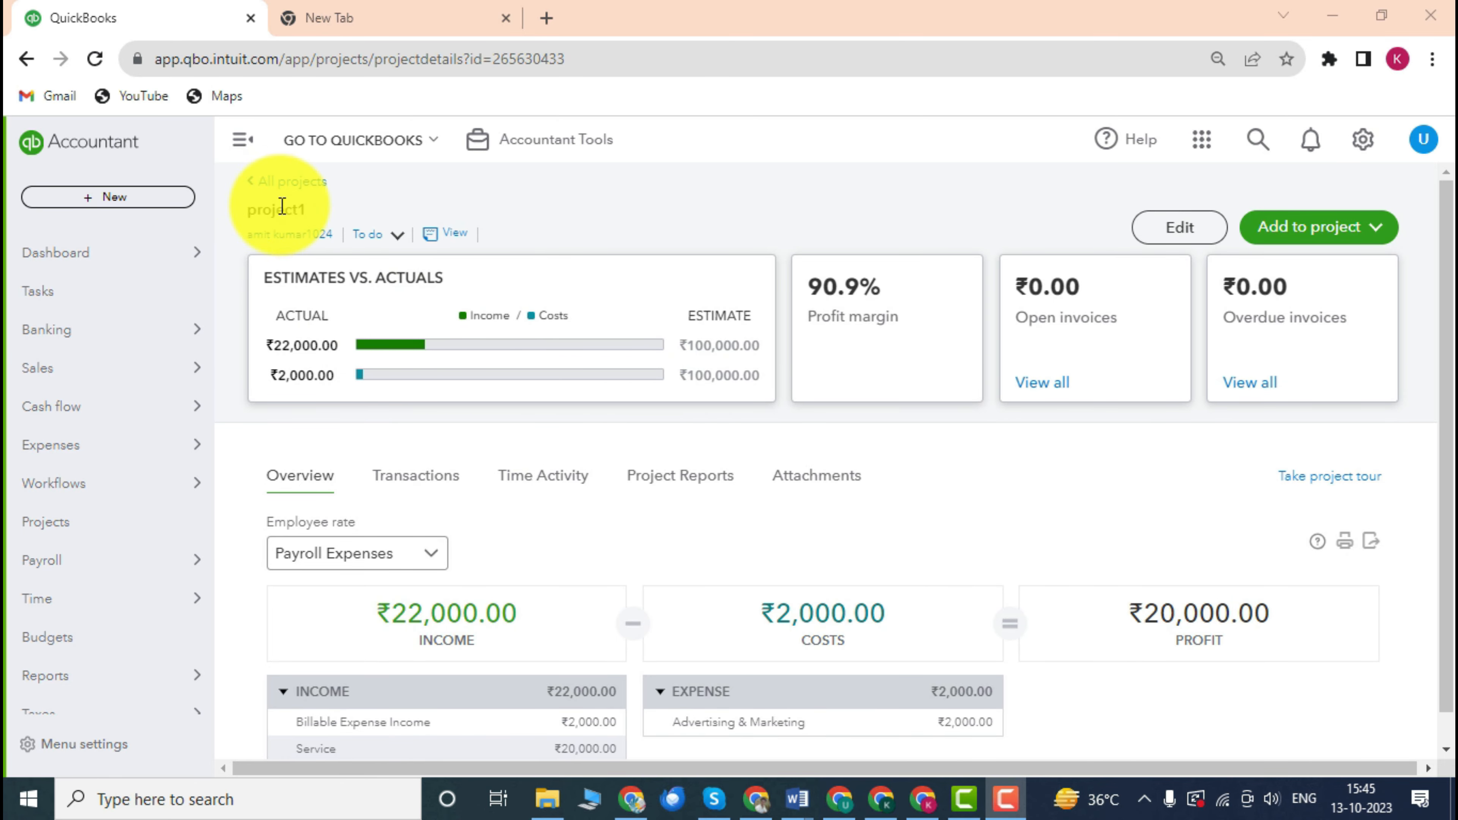
pyautogui.moveTo(309, 214); pyautogui.dragTo(260, 215)
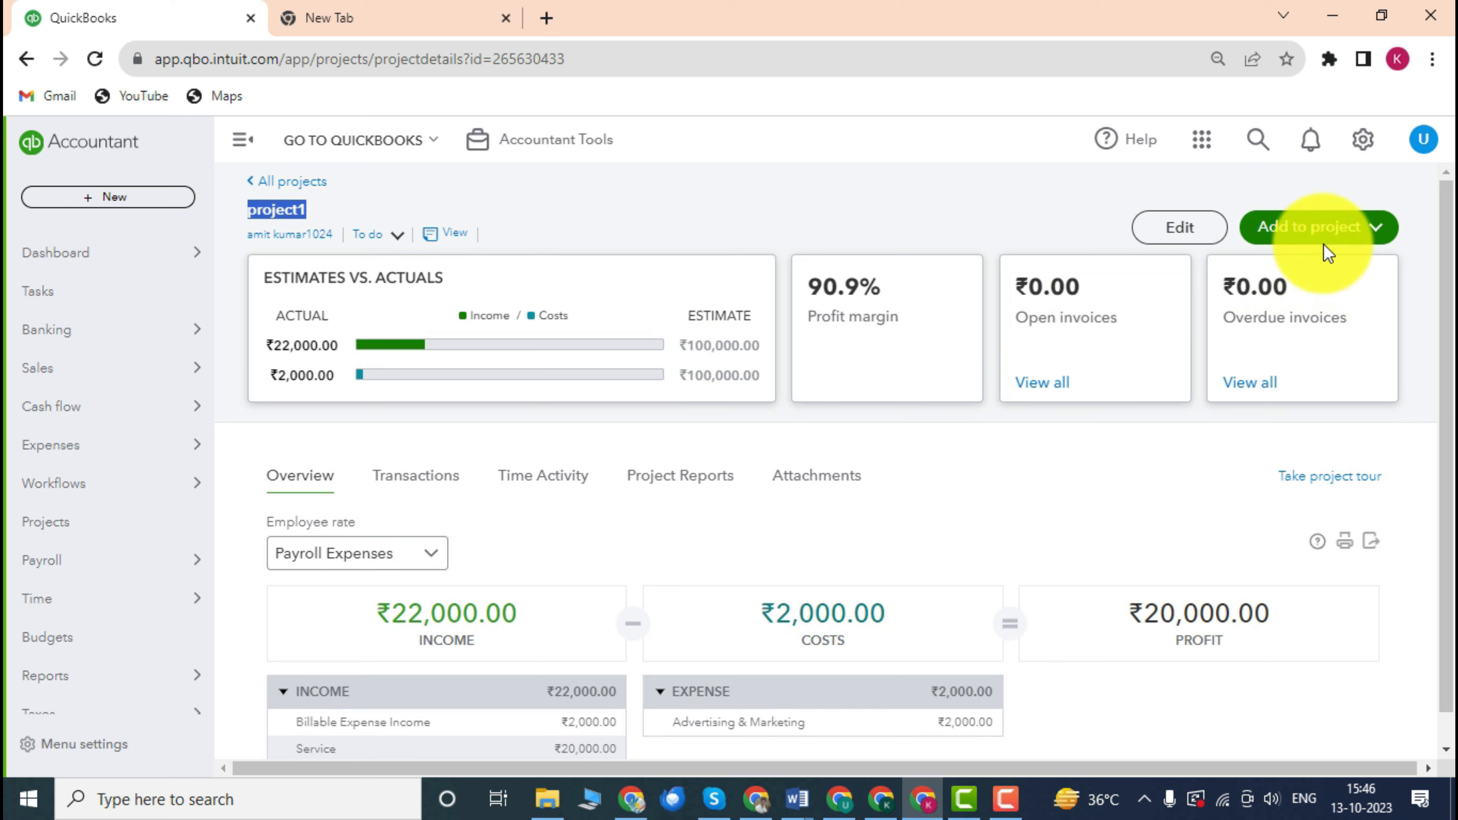
pyautogui.click(1330, 233)
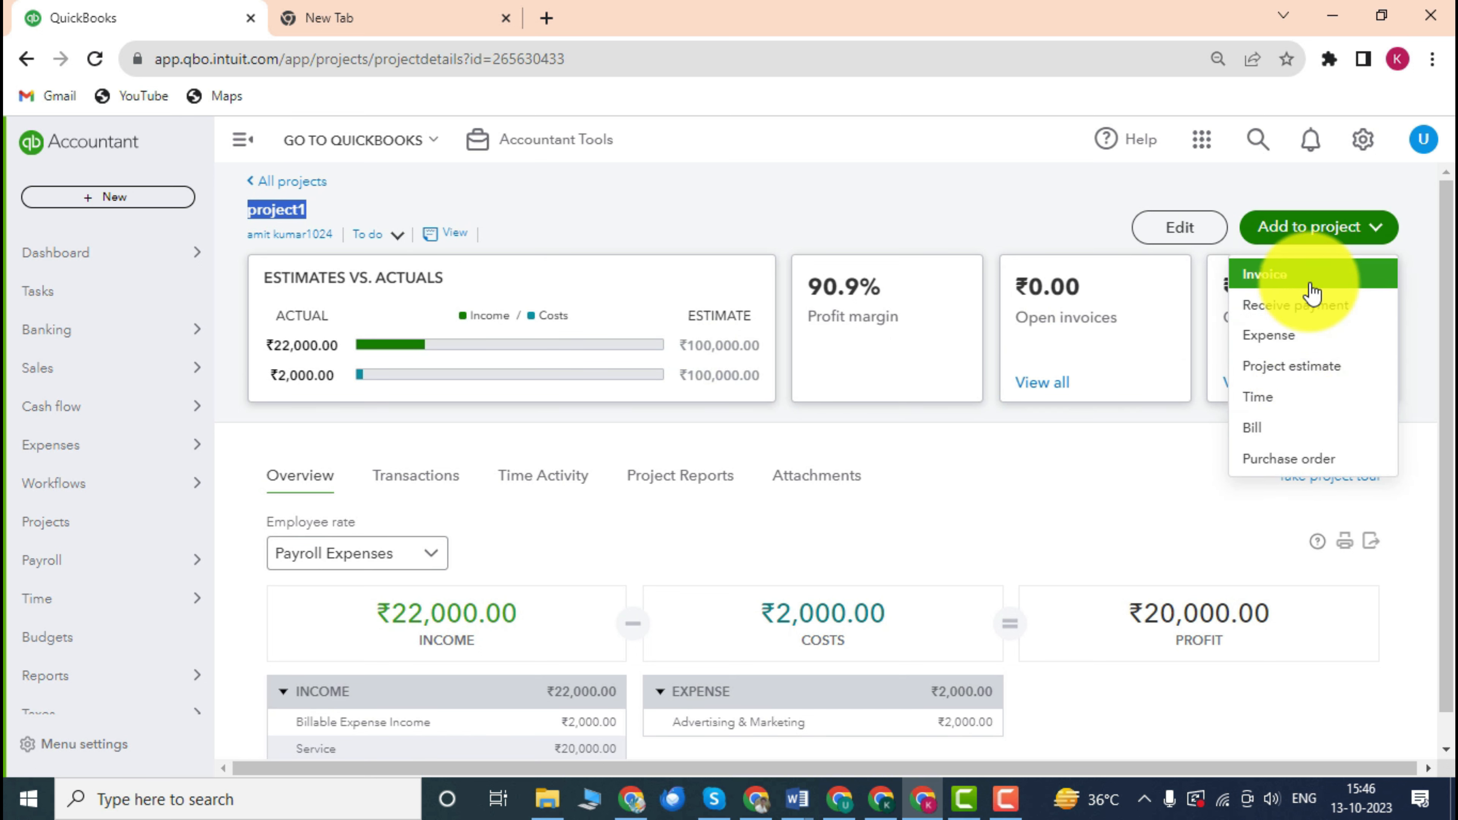
pyautogui.click(1288, 405)
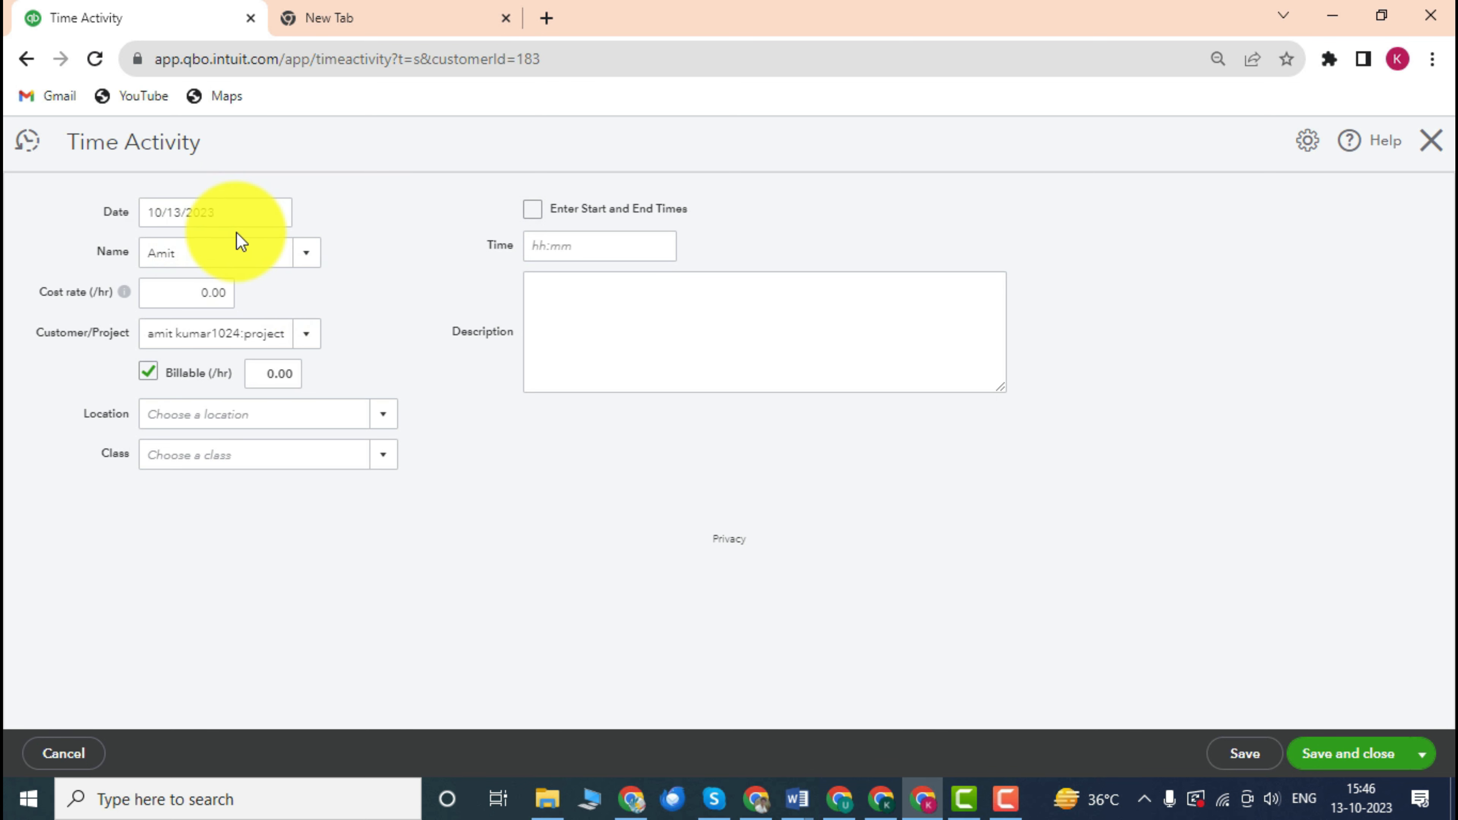
# Browse the list of people who can log time, keeping the current name selected.
pyautogui.click(304, 258)
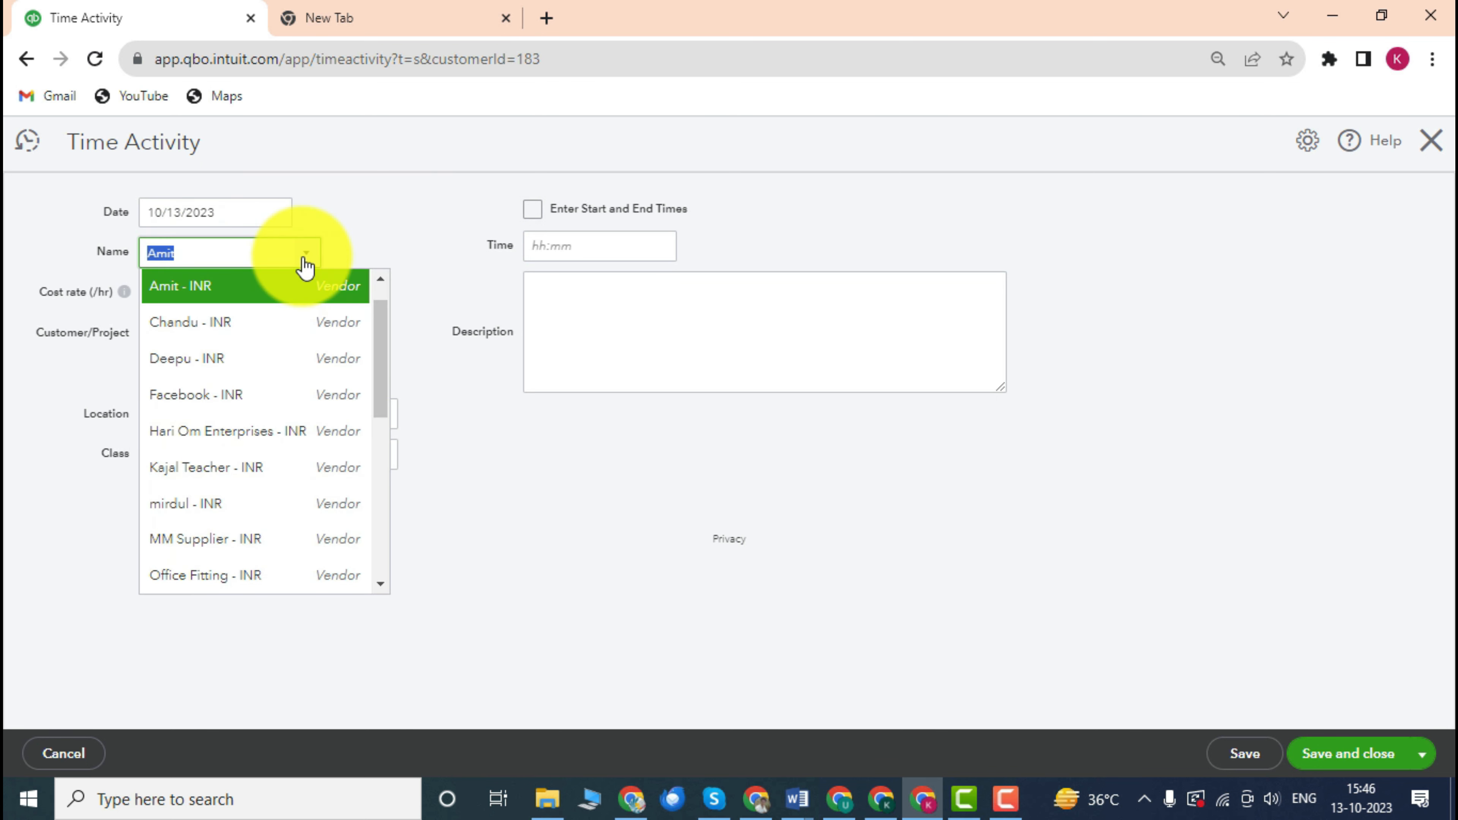
pyautogui.click(23, 248)
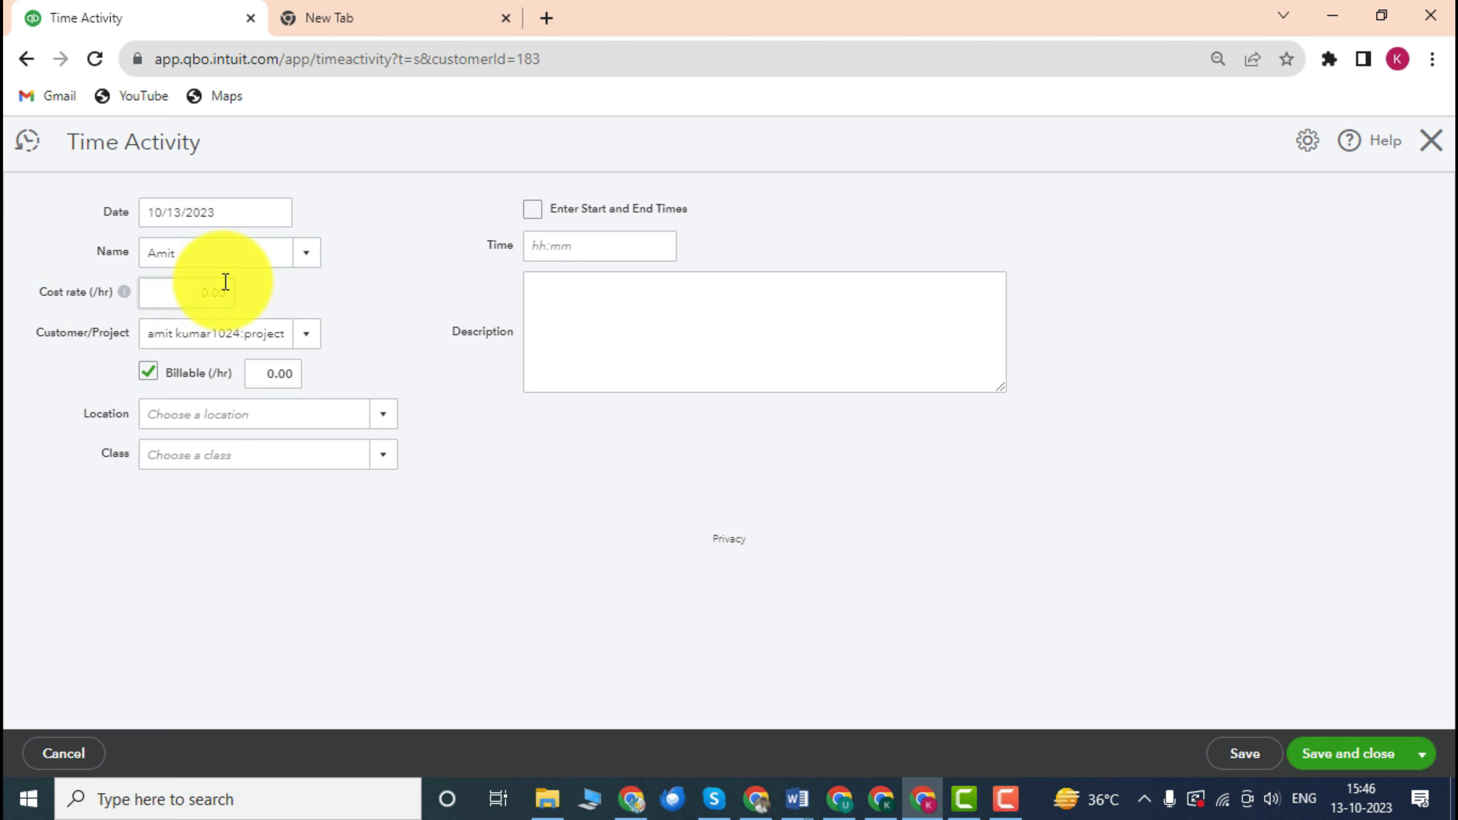
pyautogui.click(307, 262)
pyautogui.scroll(-8, 221, 325)
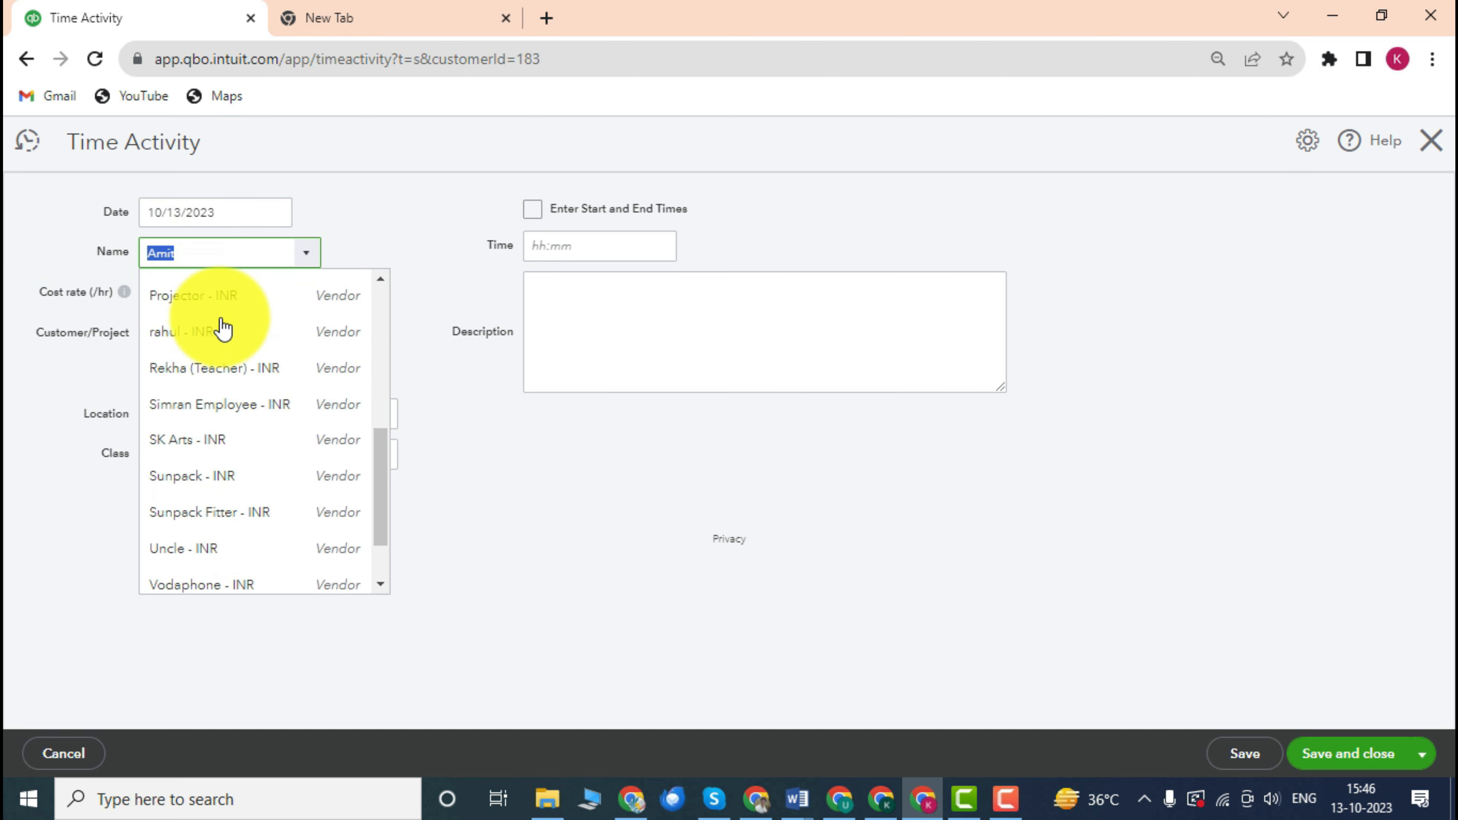
pyautogui.scroll(10, 221, 322)
pyautogui.click(12, 230)
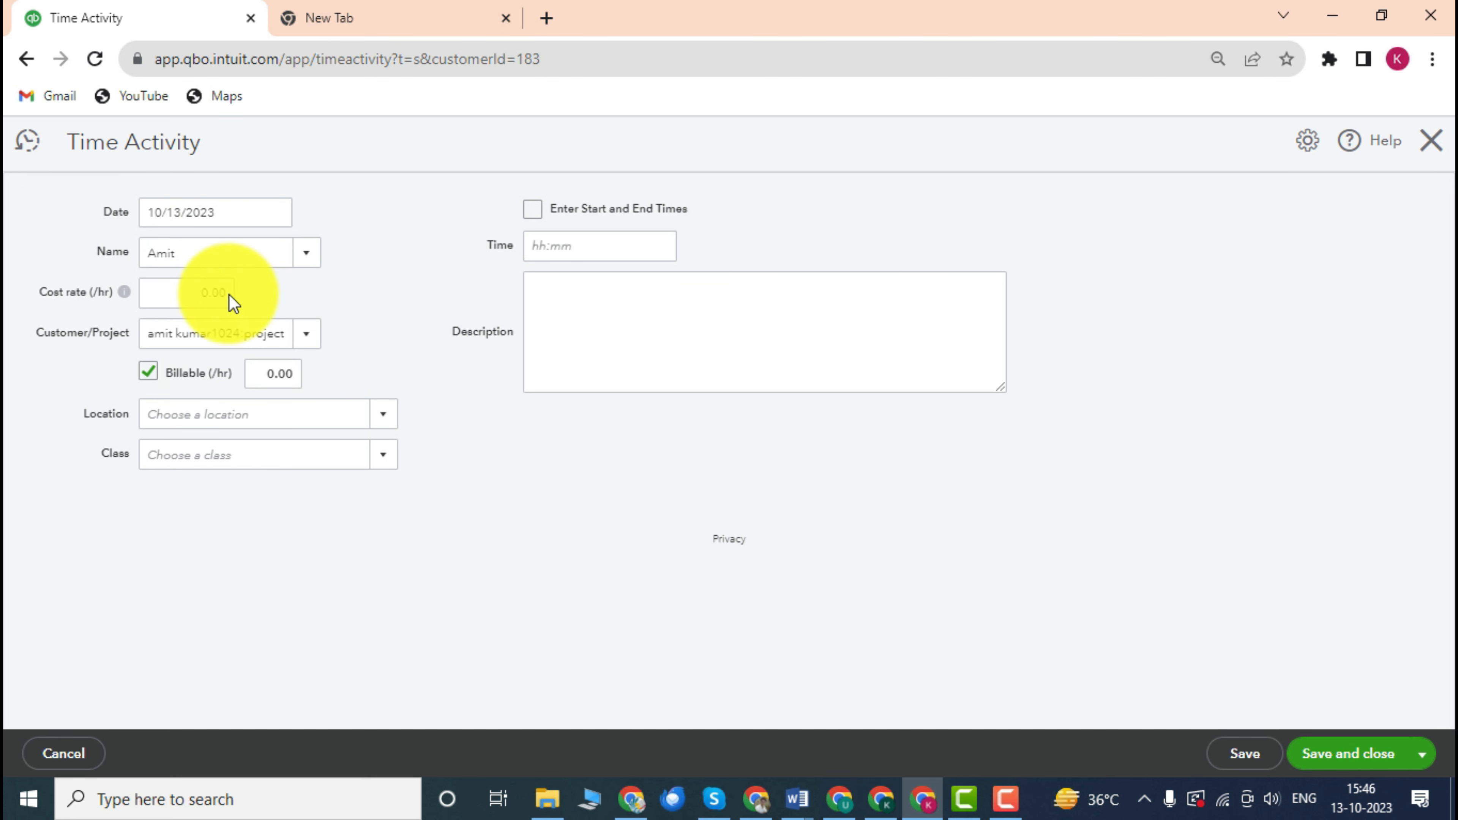
# Set the time entry's cost rate to 50.00 per hour.
pyautogui.moveTo(124, 291)
pyautogui.click(33, 242)
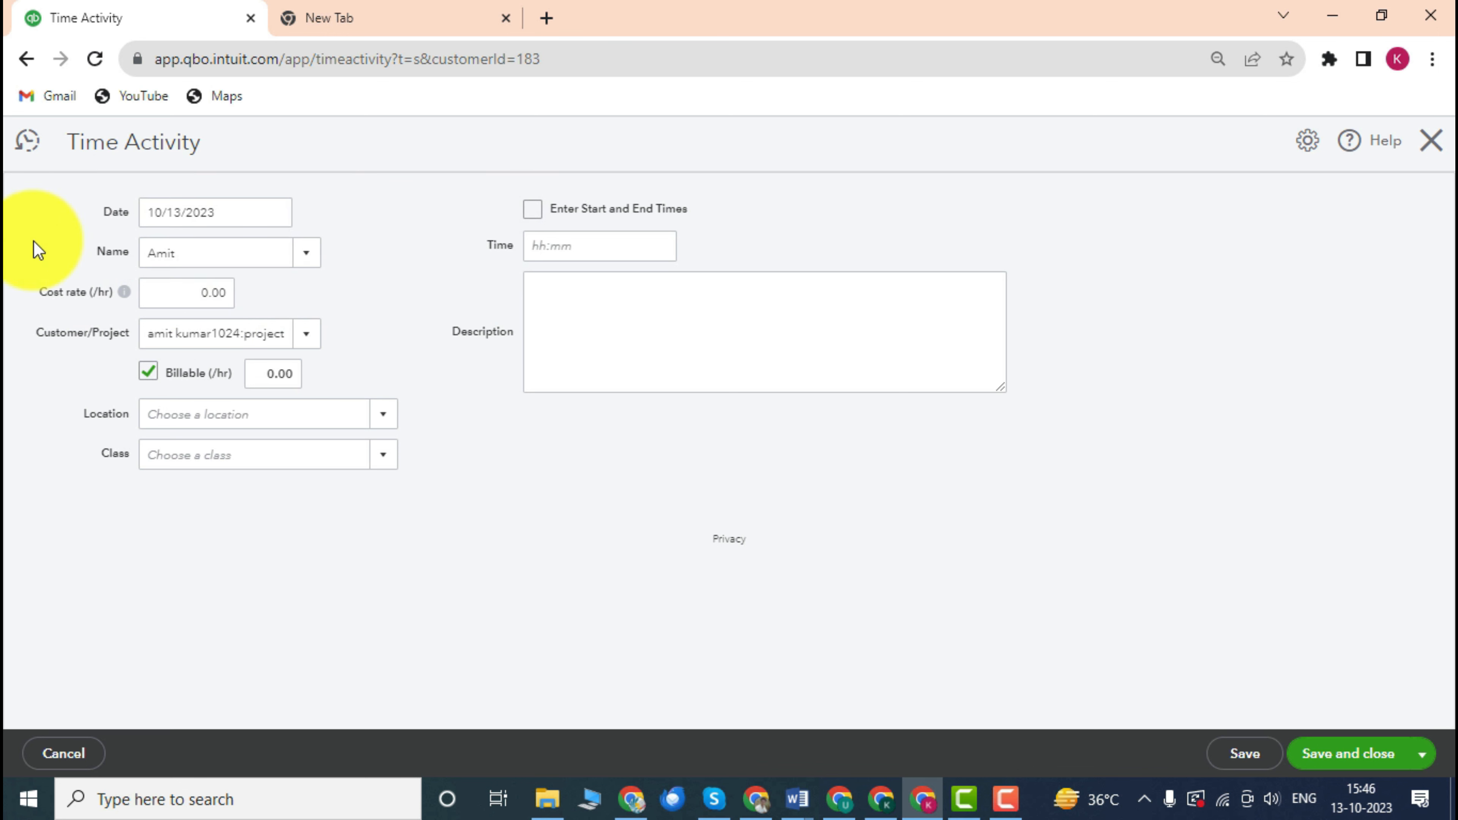
pyautogui.click(195, 294)
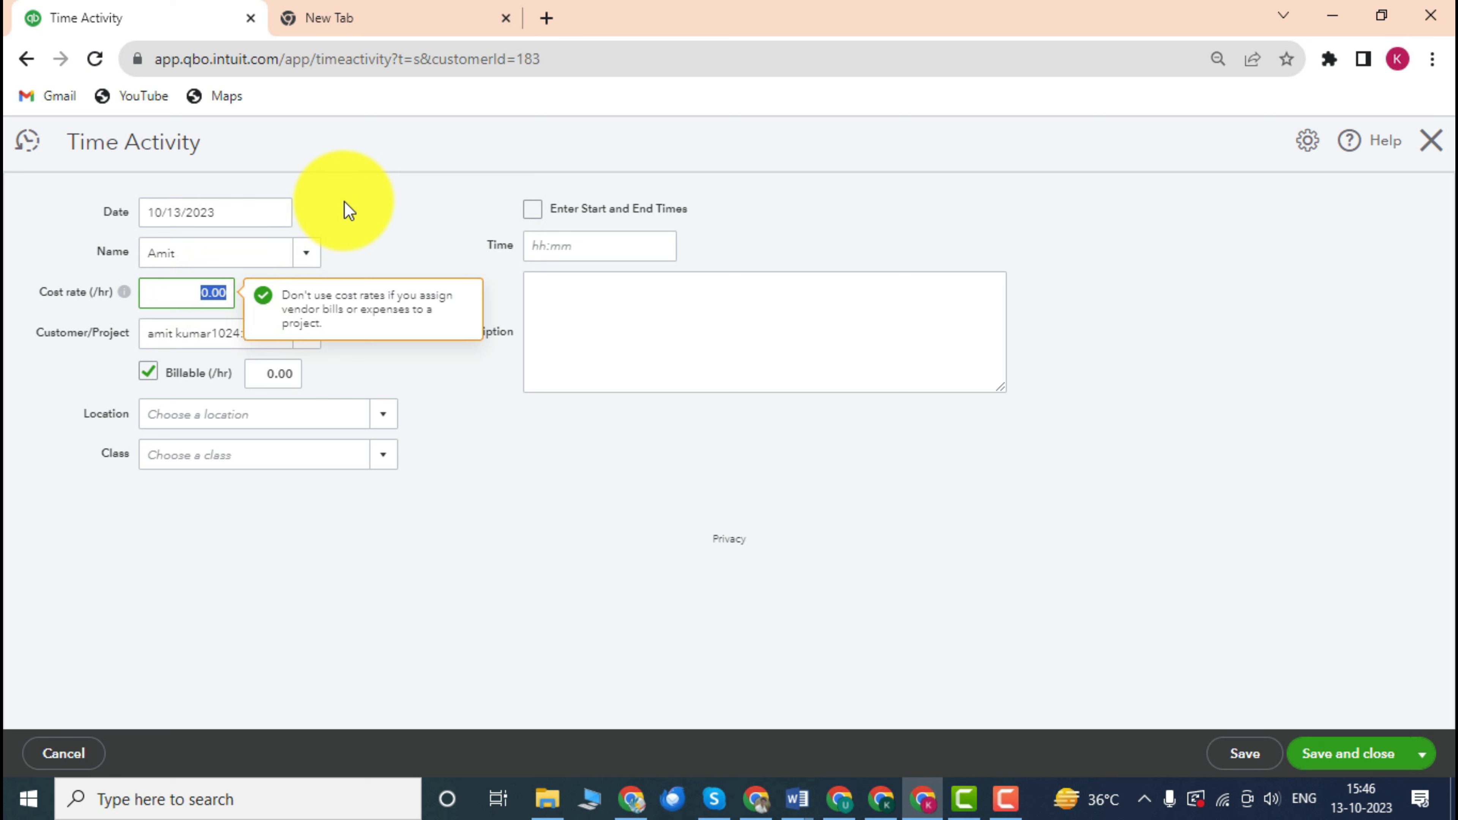
pyautogui.write('50')
pyautogui.click(260, 503)
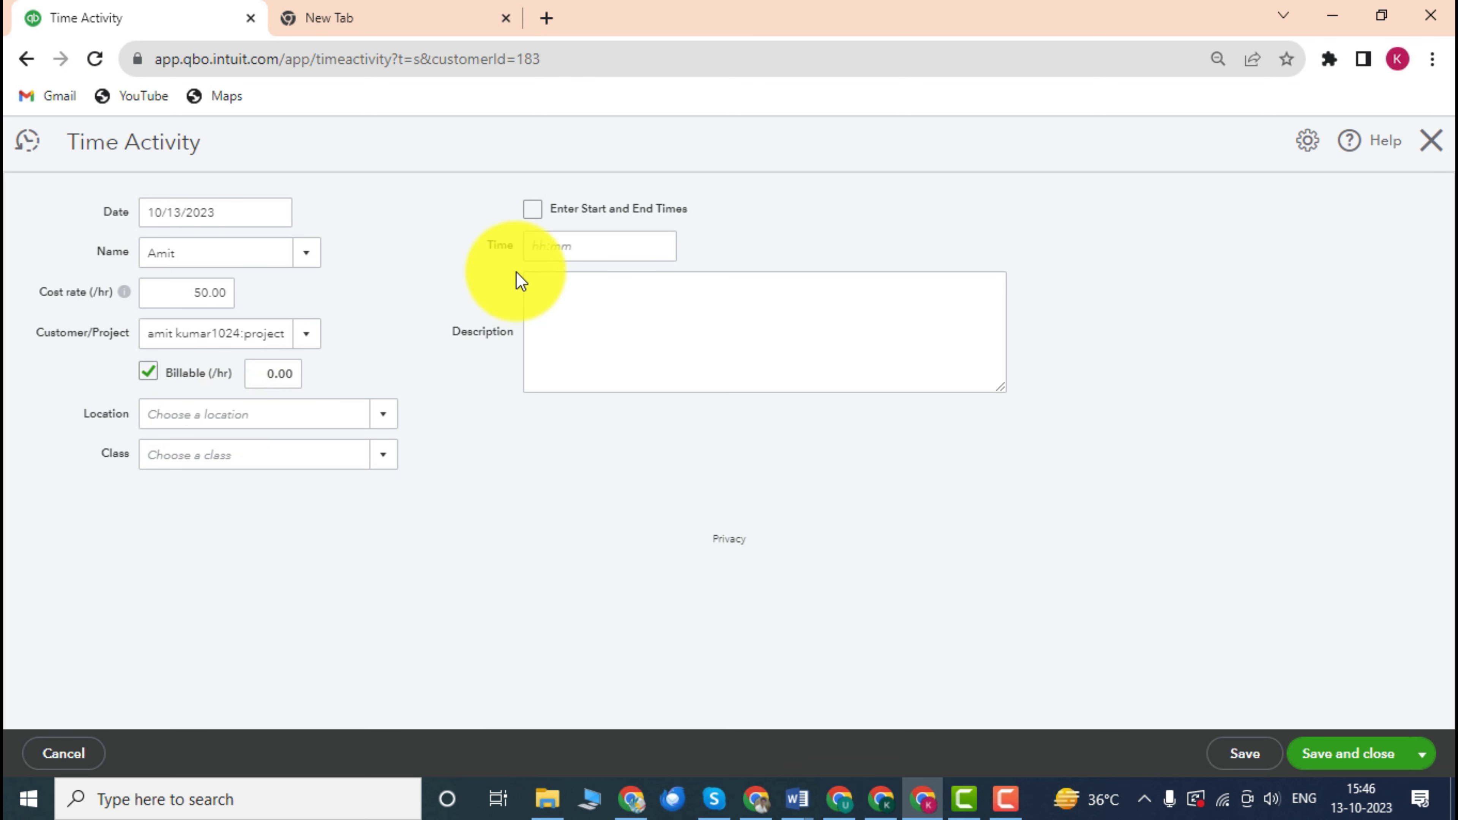
# Enter 1000:00 hours as the time worked.
pyautogui.click(623, 239)
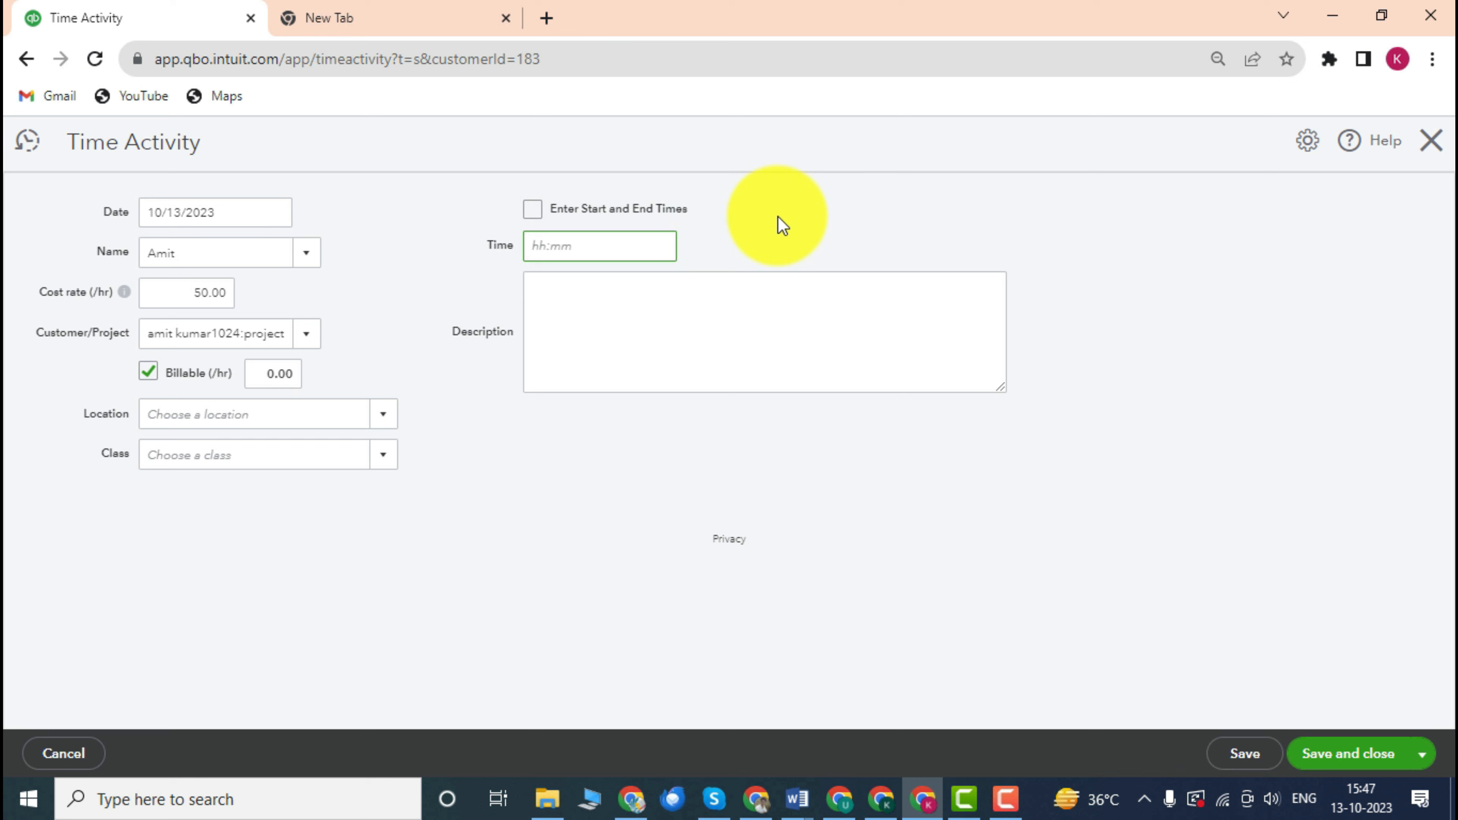
pyautogui.write('1000')
pyautogui.click(725, 455)
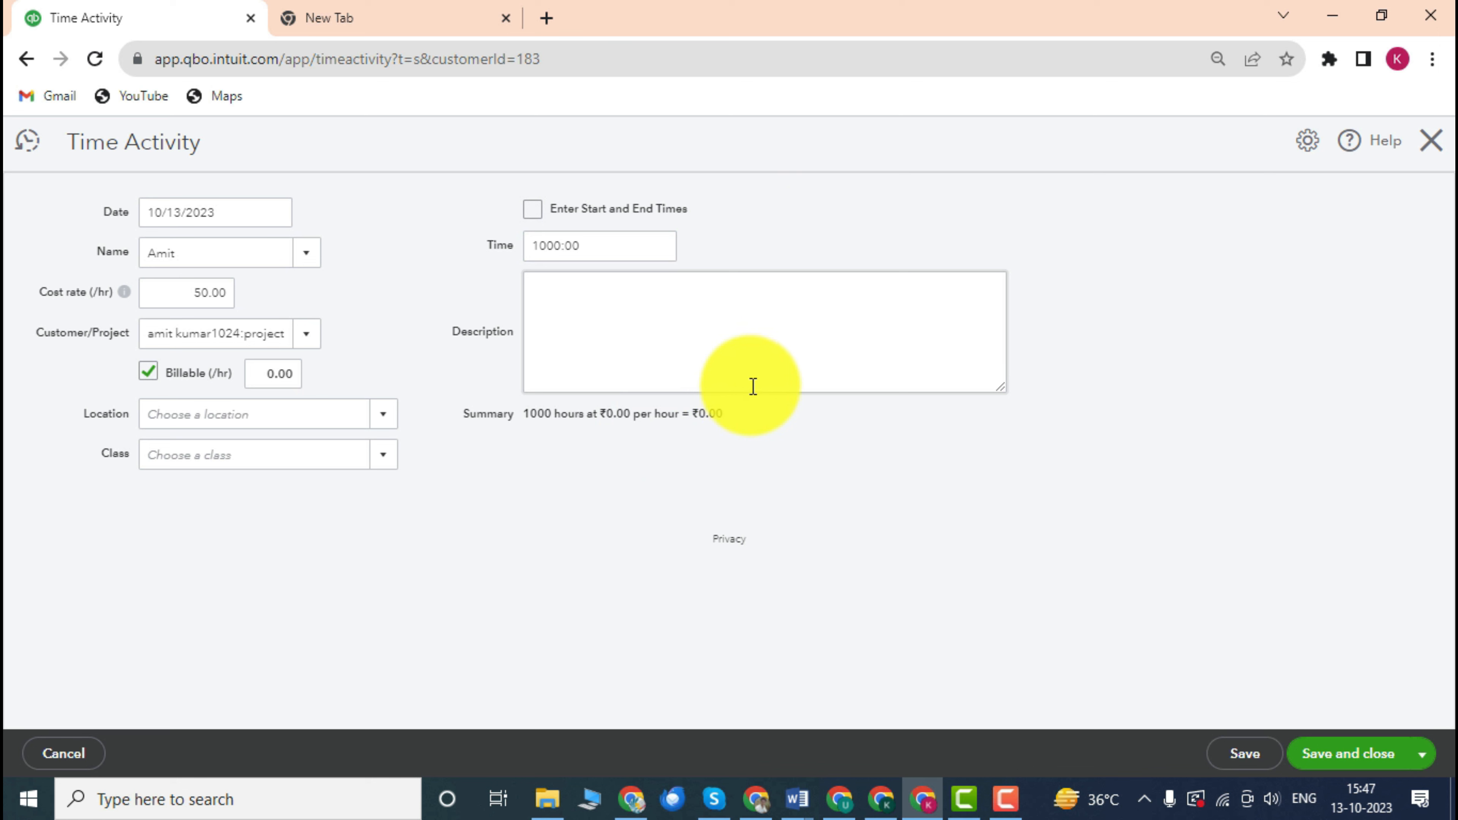
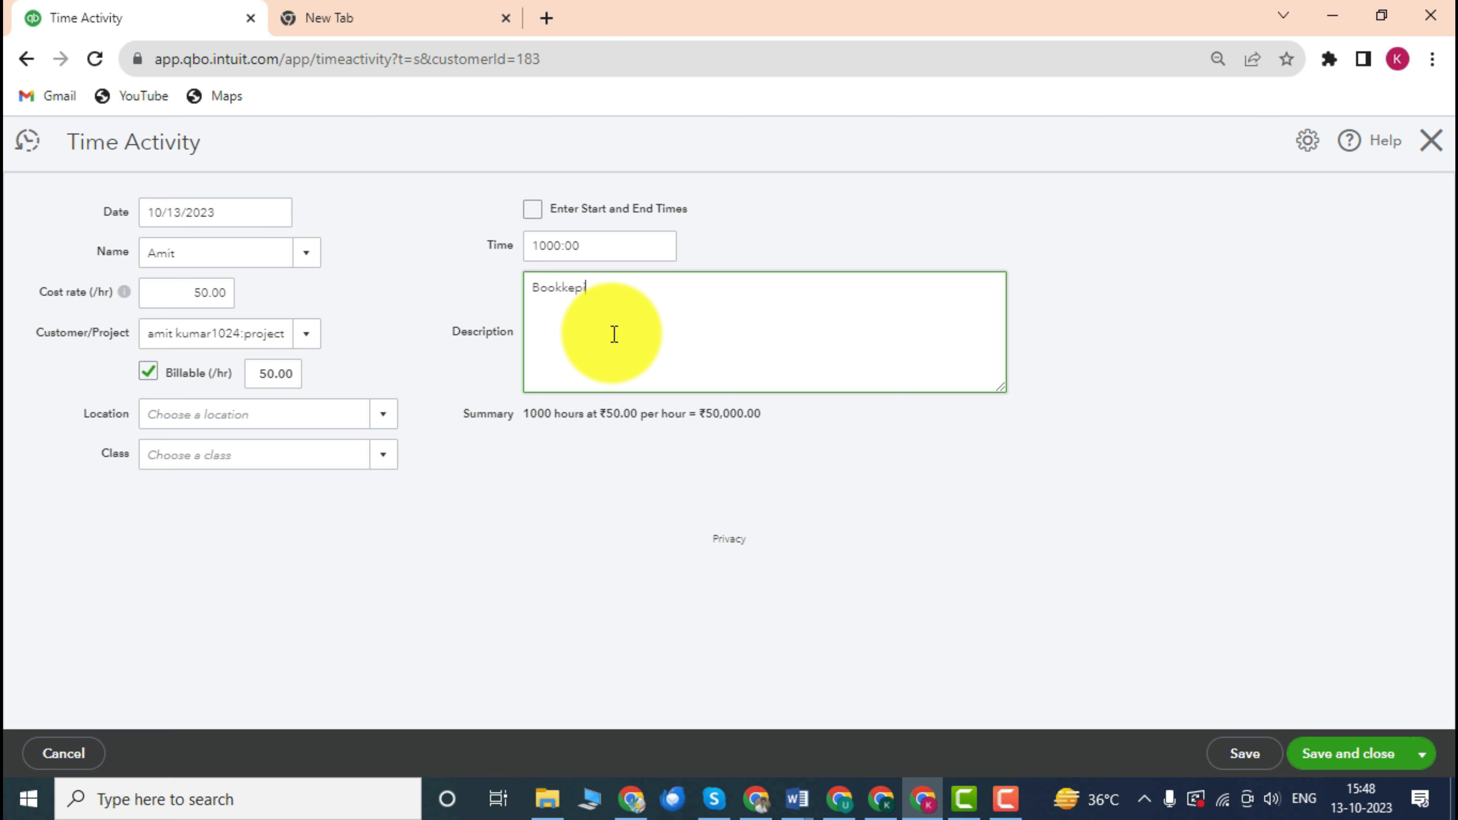
# Finish the Bookkeping description and keep 1000:00 as the total time, not start/end times.
pyautogui.click(818, 495)
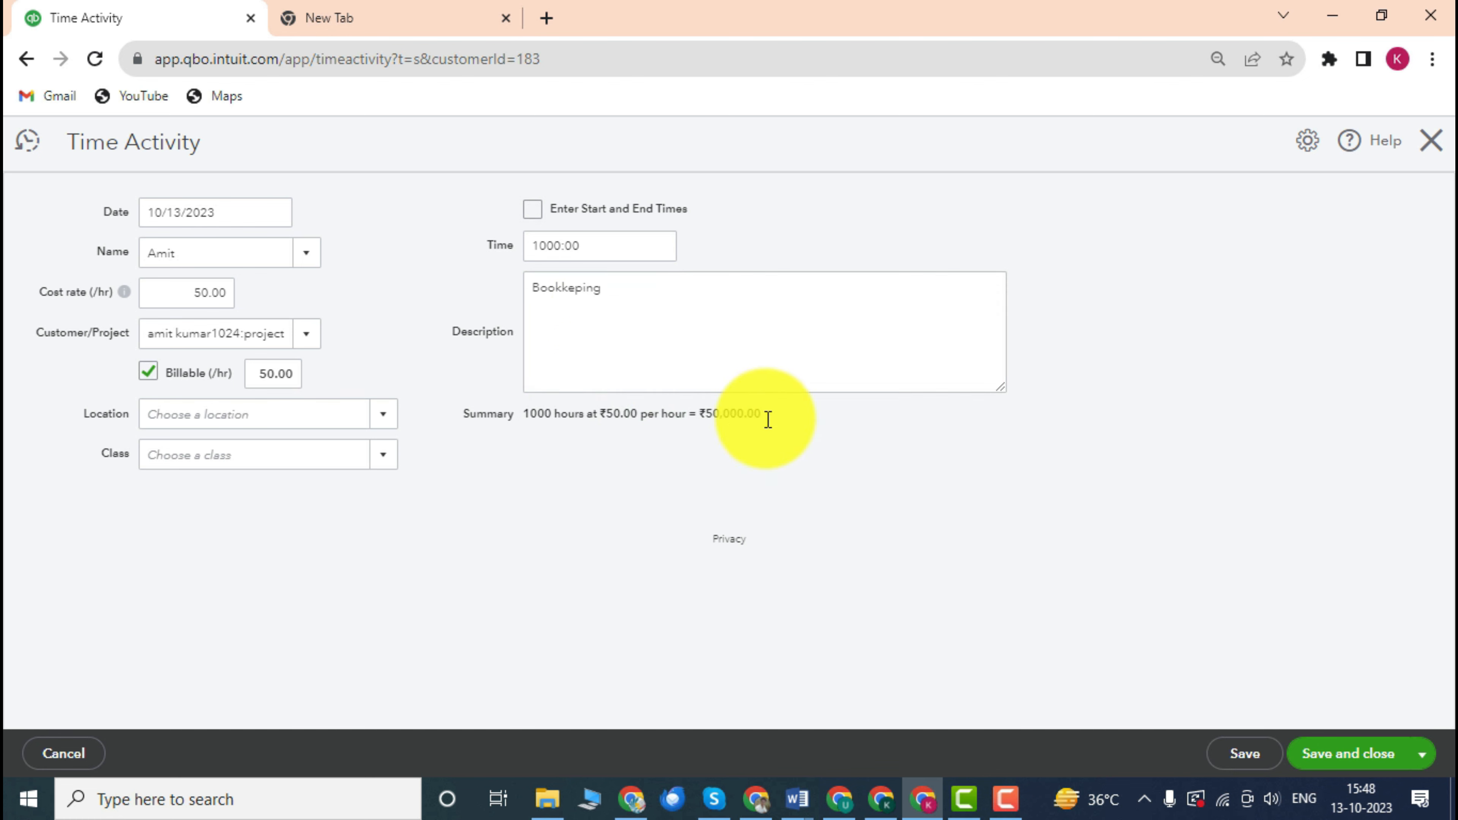
pyautogui.click(541, 213)
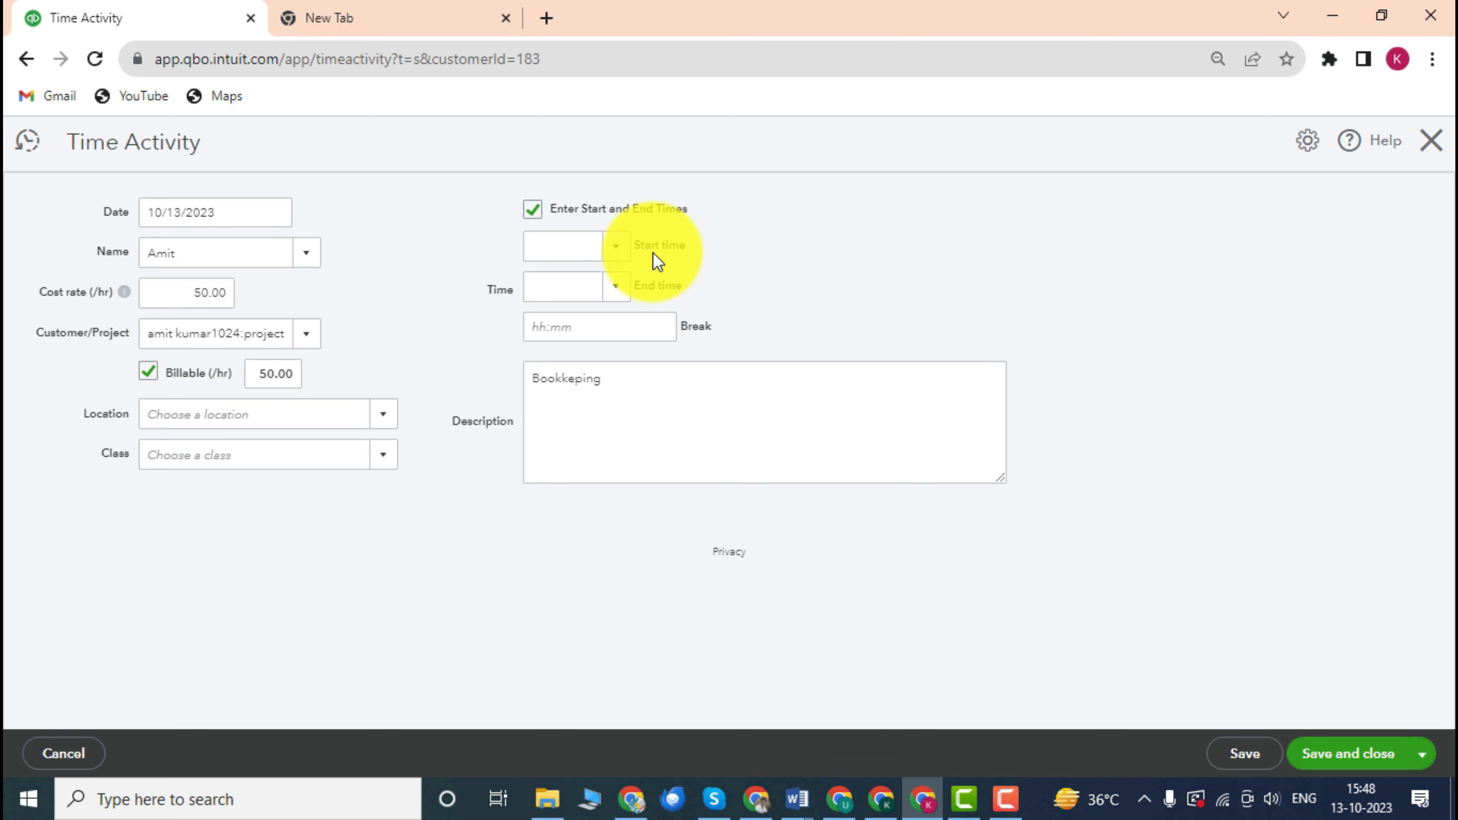
pyautogui.click(534, 210)
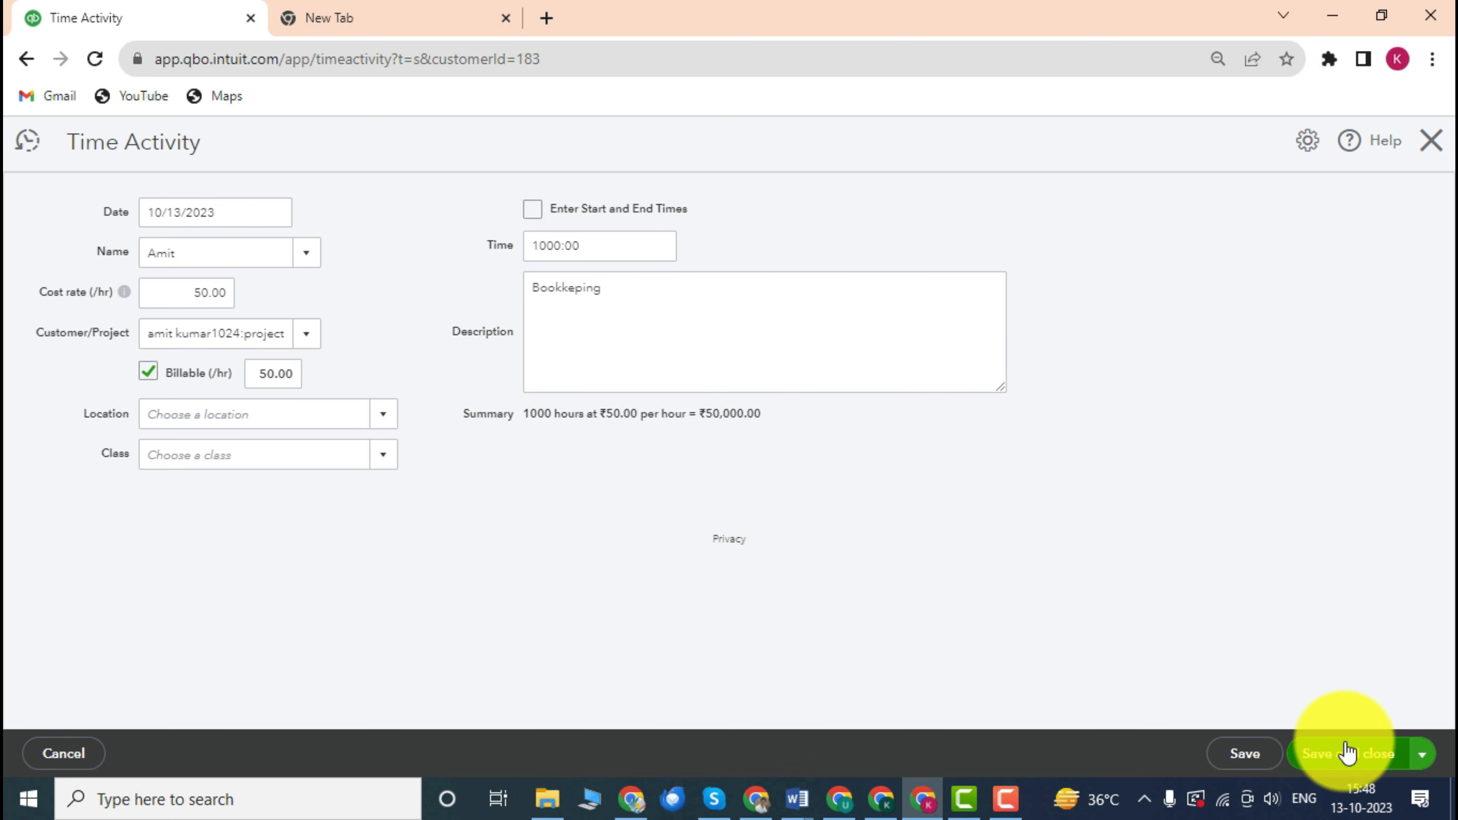
pyautogui.click(1421, 757)
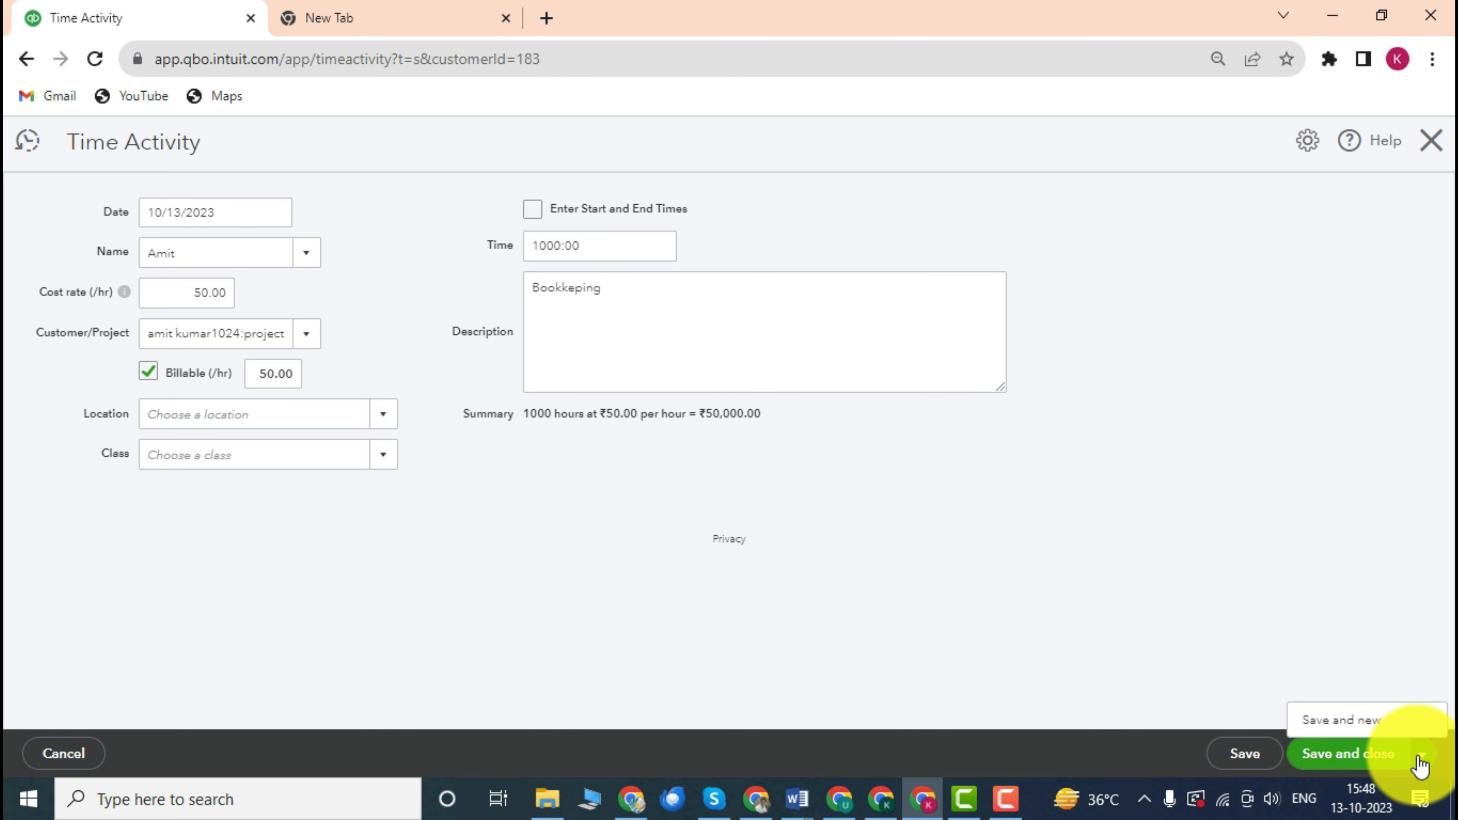
# Save and close the 1000-hour time entry.
pyautogui.click(1355, 755)
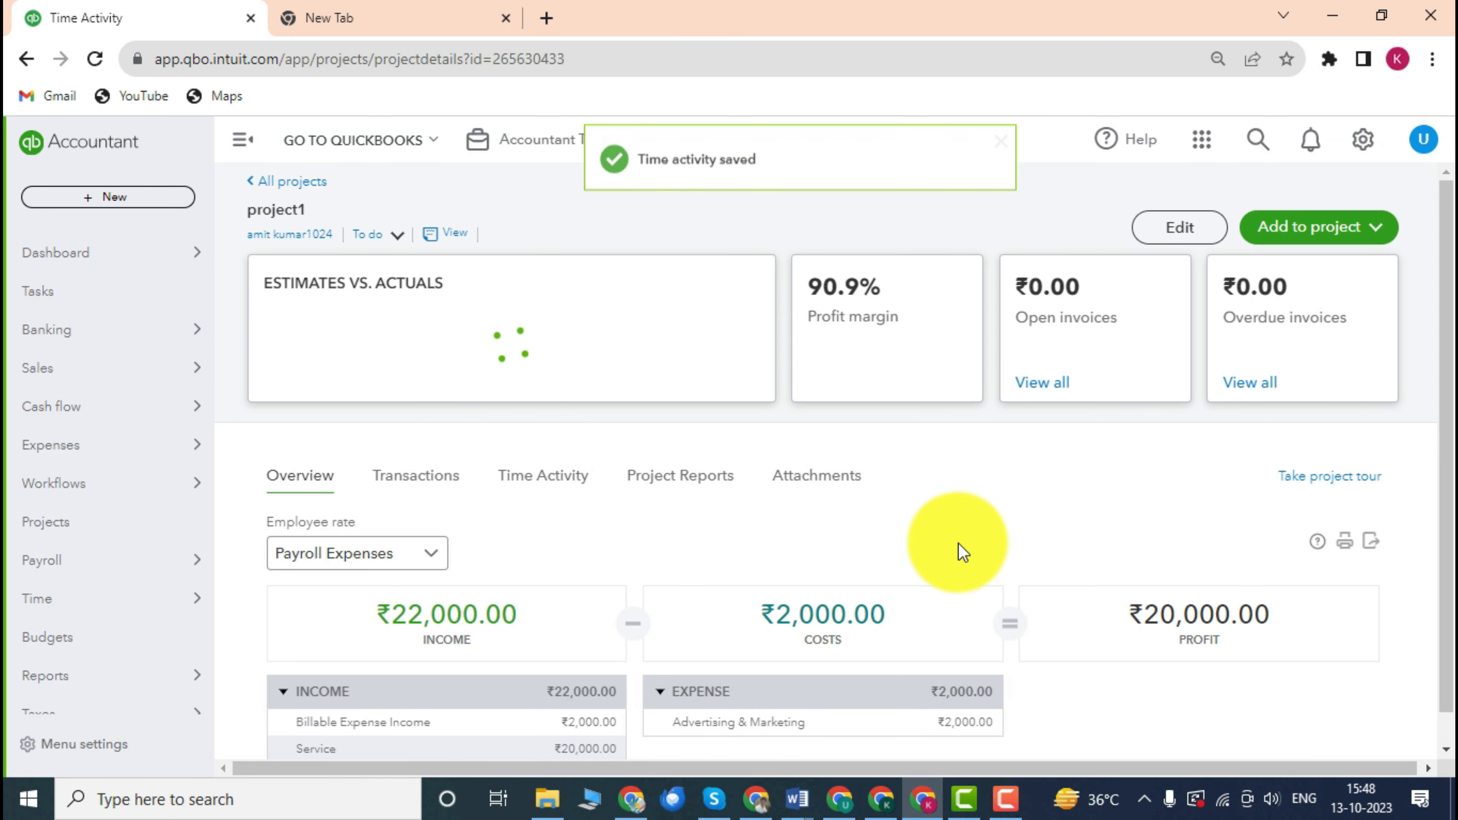
pyautogui.scroll(-1, 1040, 485)
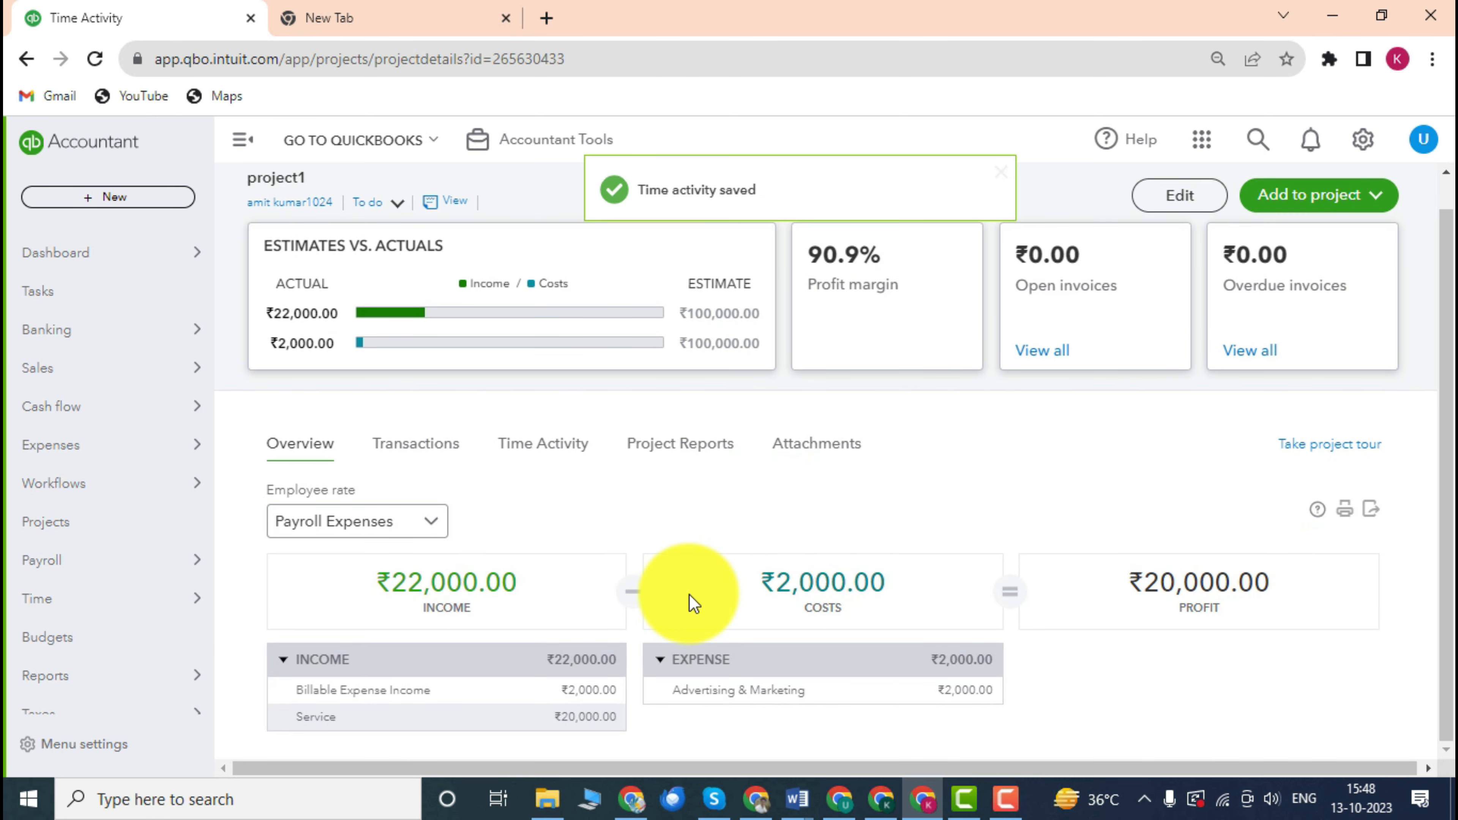
pyautogui.scroll(1, 726, 541)
pyautogui.scroll(-1, 726, 541)
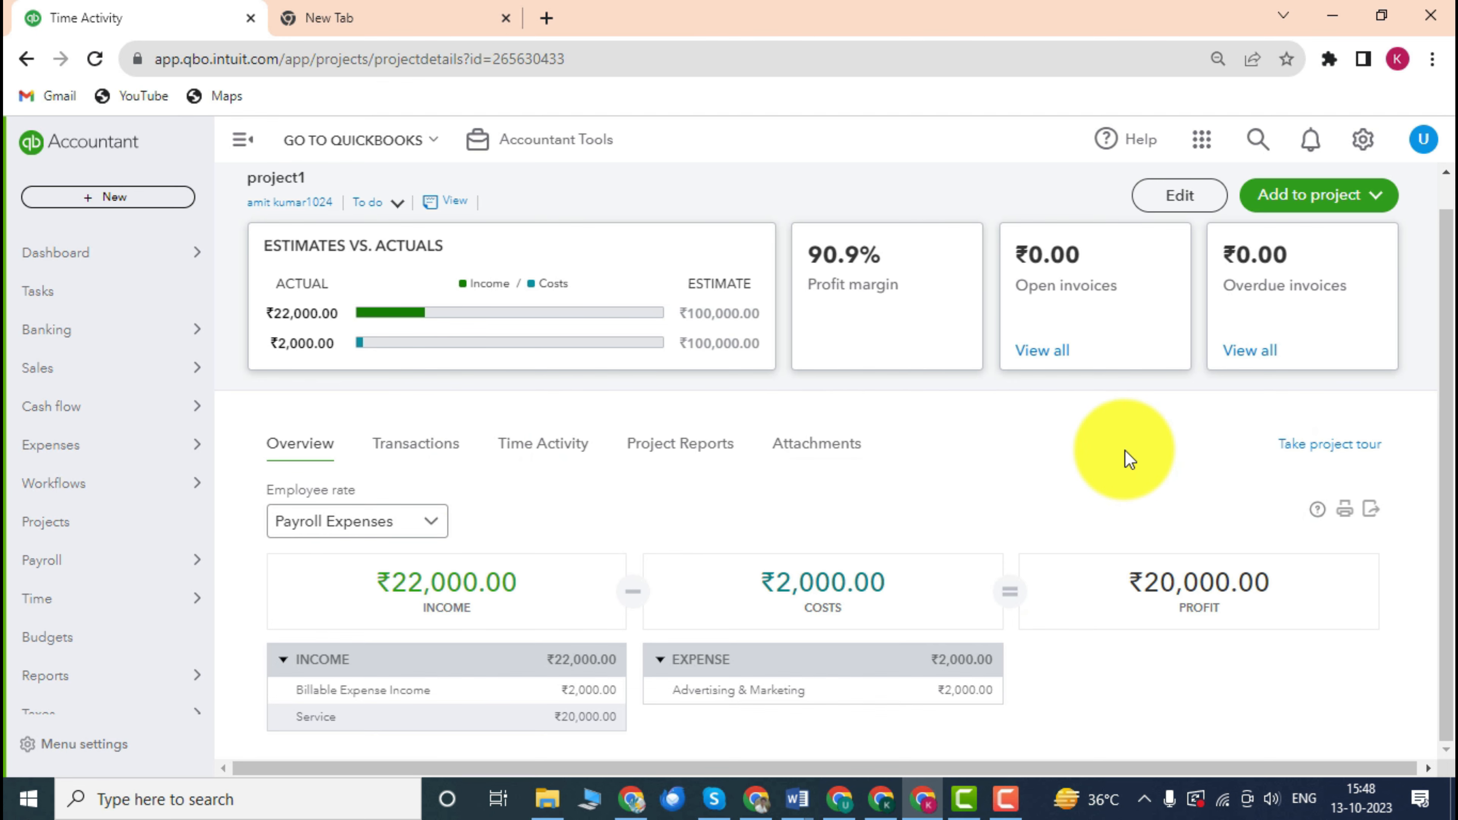
pyautogui.scroll(1, 792, 402)
pyautogui.scroll(-1, 746, 454)
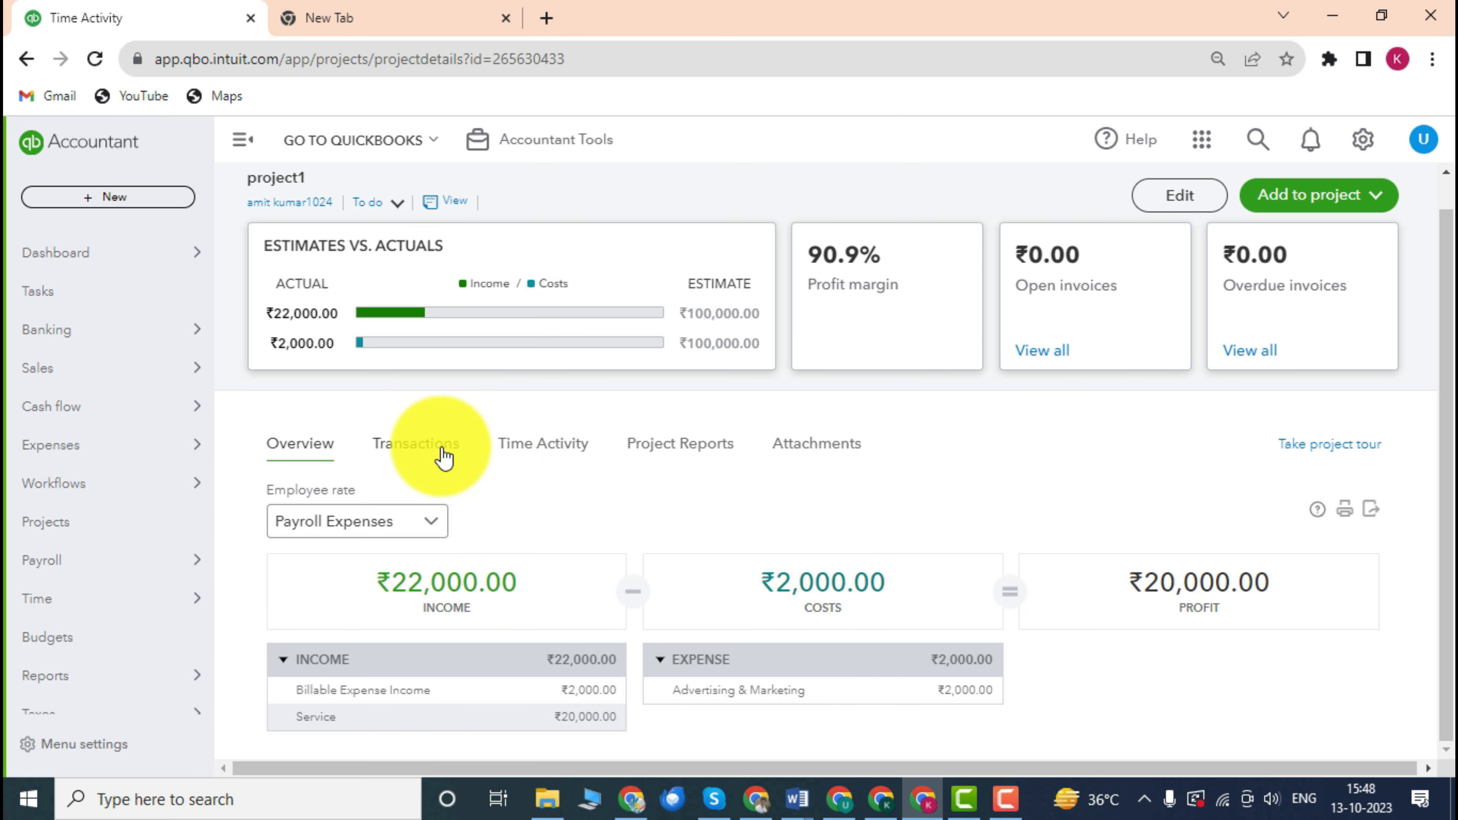
# Check the 1000:00 row under Time Activity, then return to project1's Overview.
pyautogui.click(568, 454)
pyautogui.scroll(-4, 642, 495)
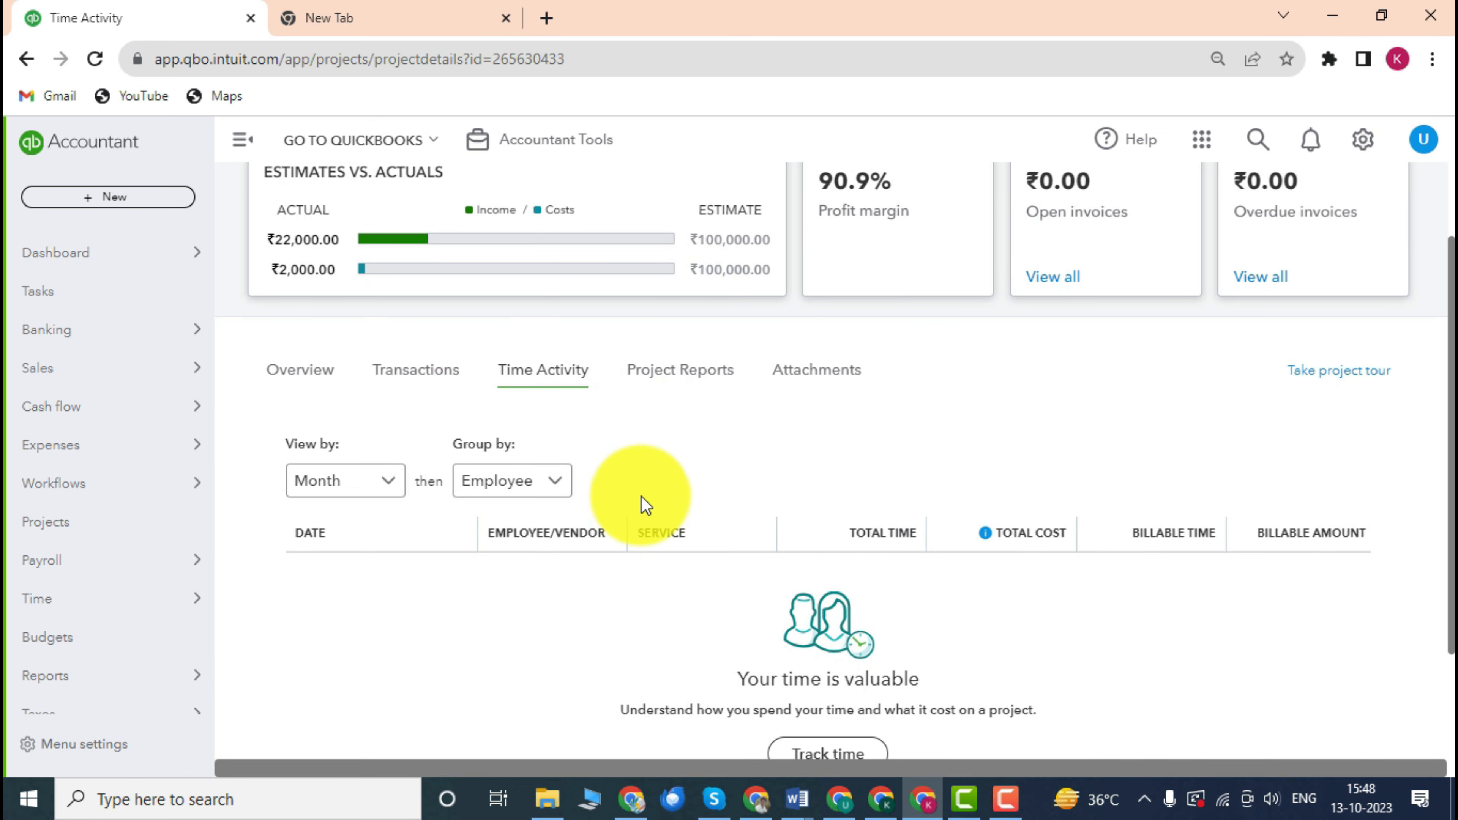
pyautogui.scroll(3, 641, 494)
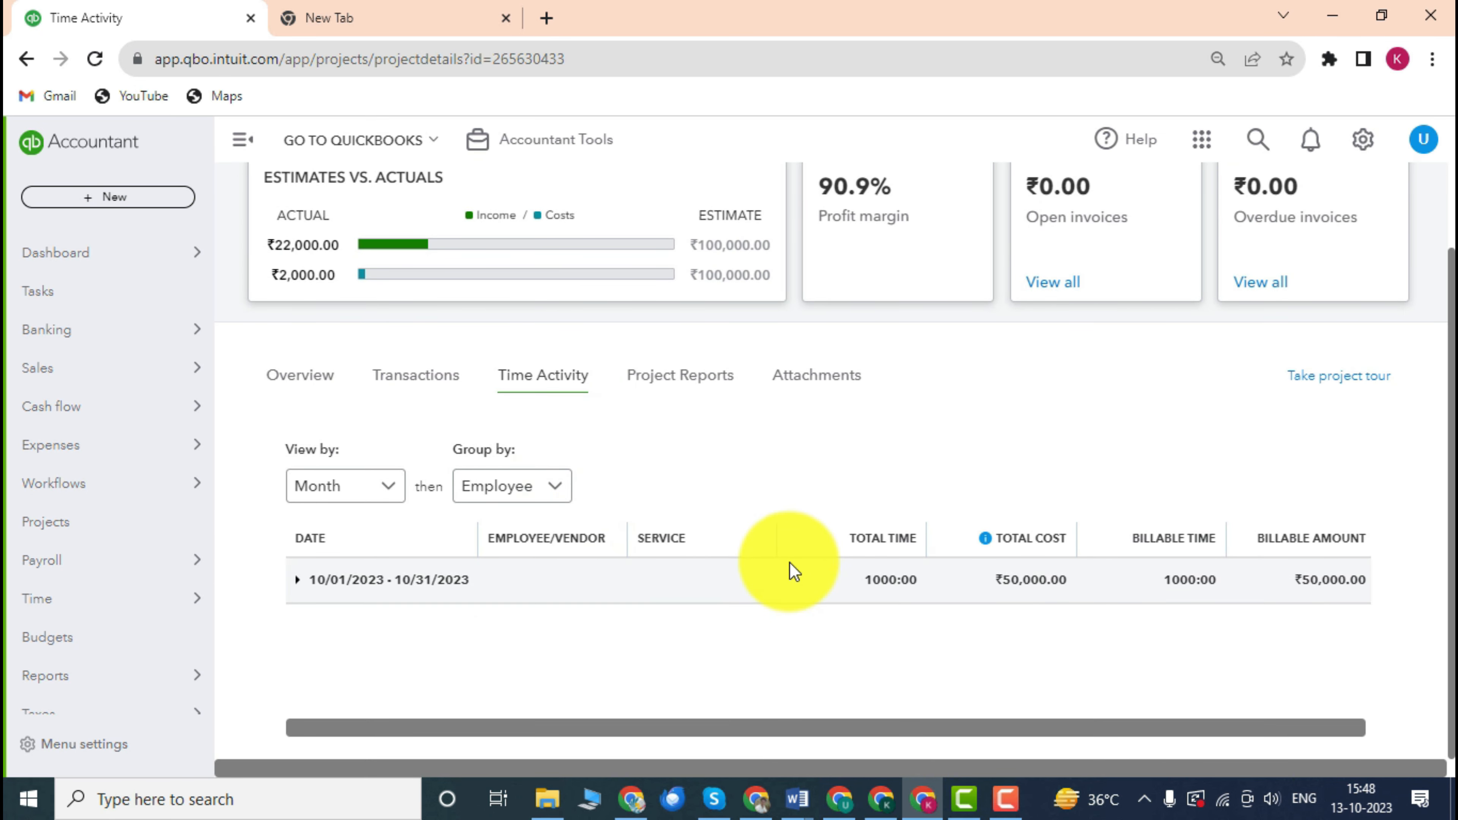
pyautogui.moveTo(1003, 726); pyautogui.dragTo(1030, 725)
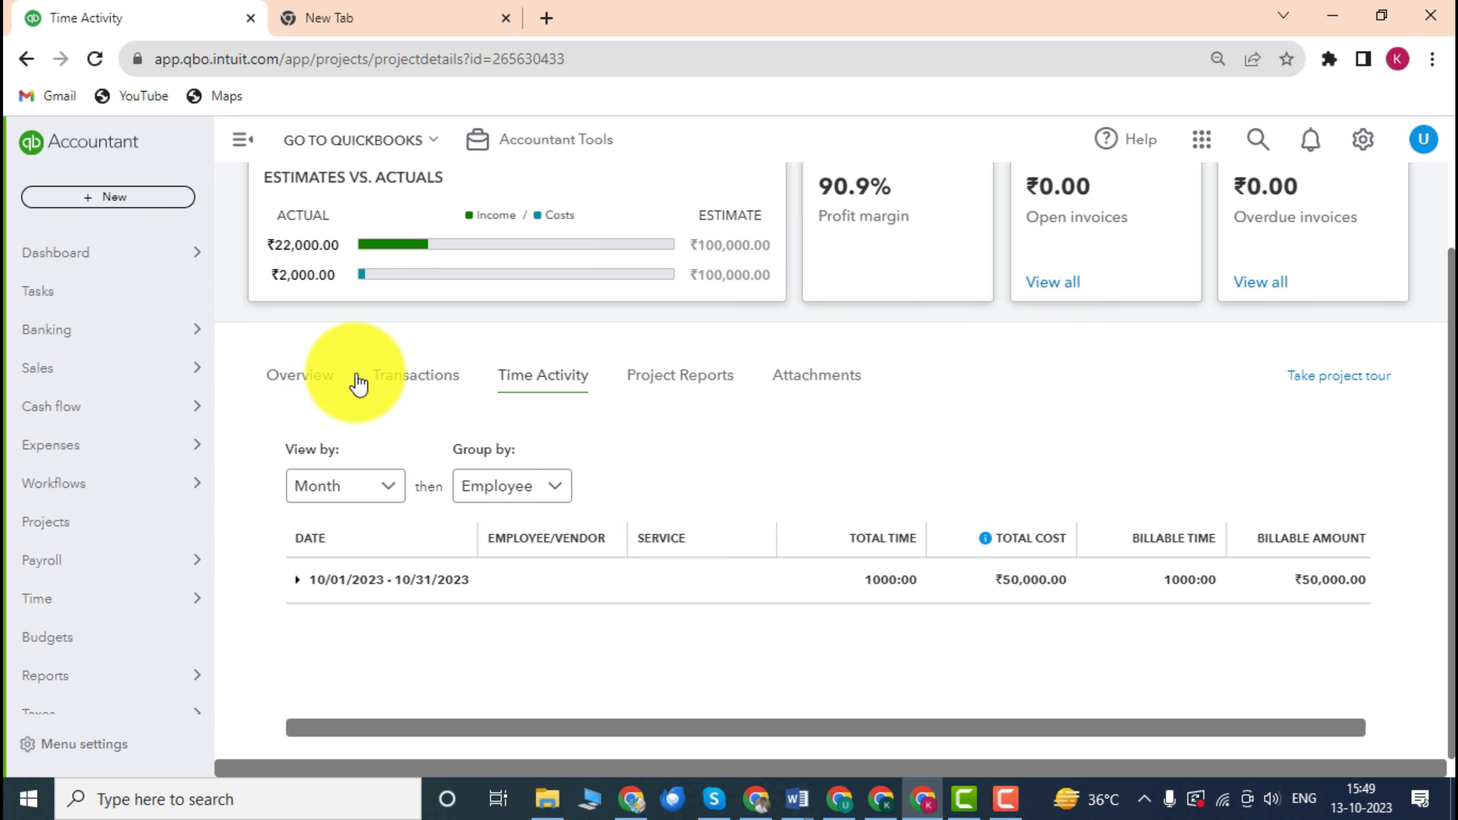
pyautogui.click(299, 375)
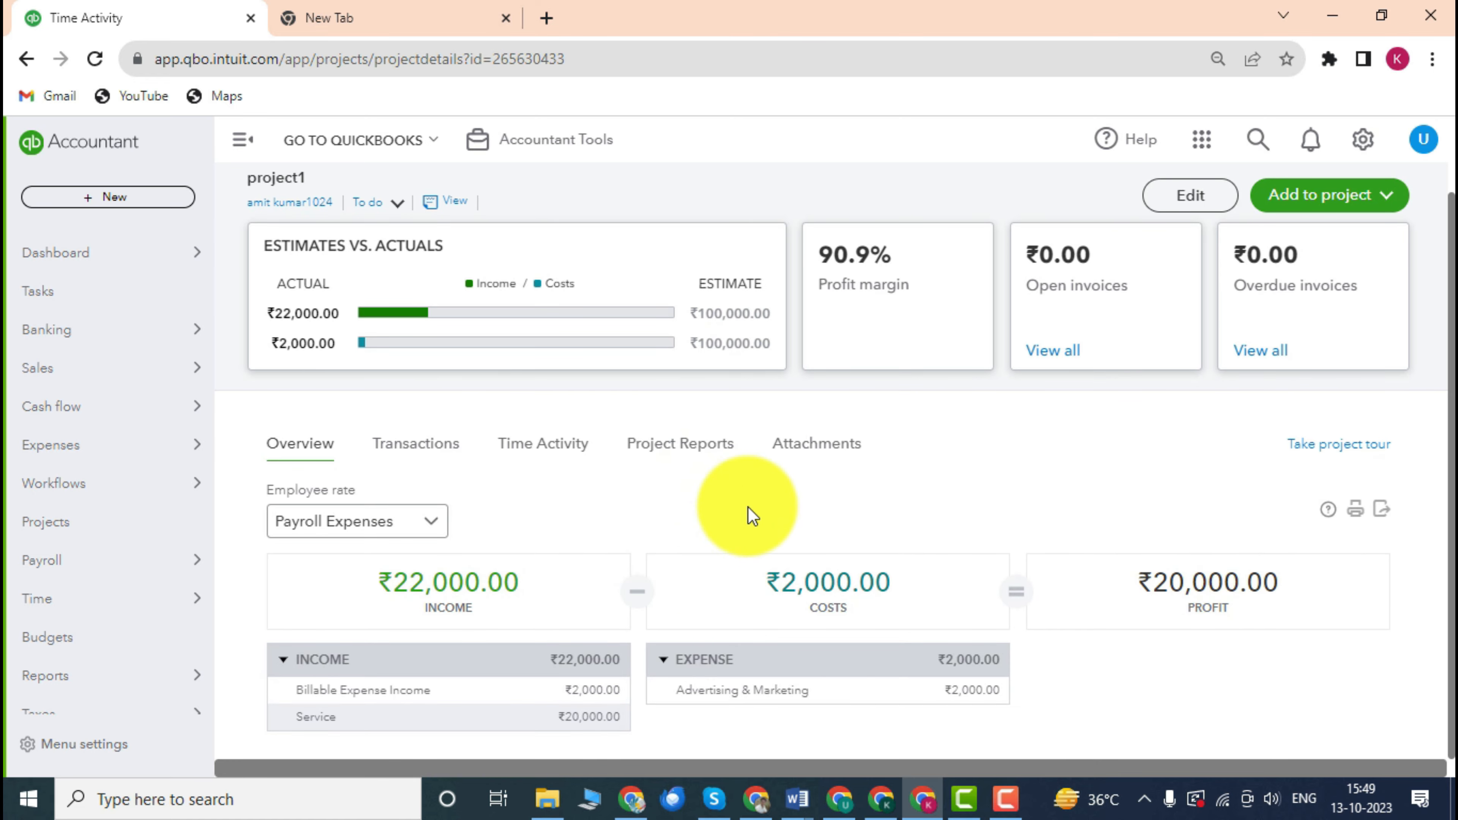
pyautogui.scroll(1, 748, 506)
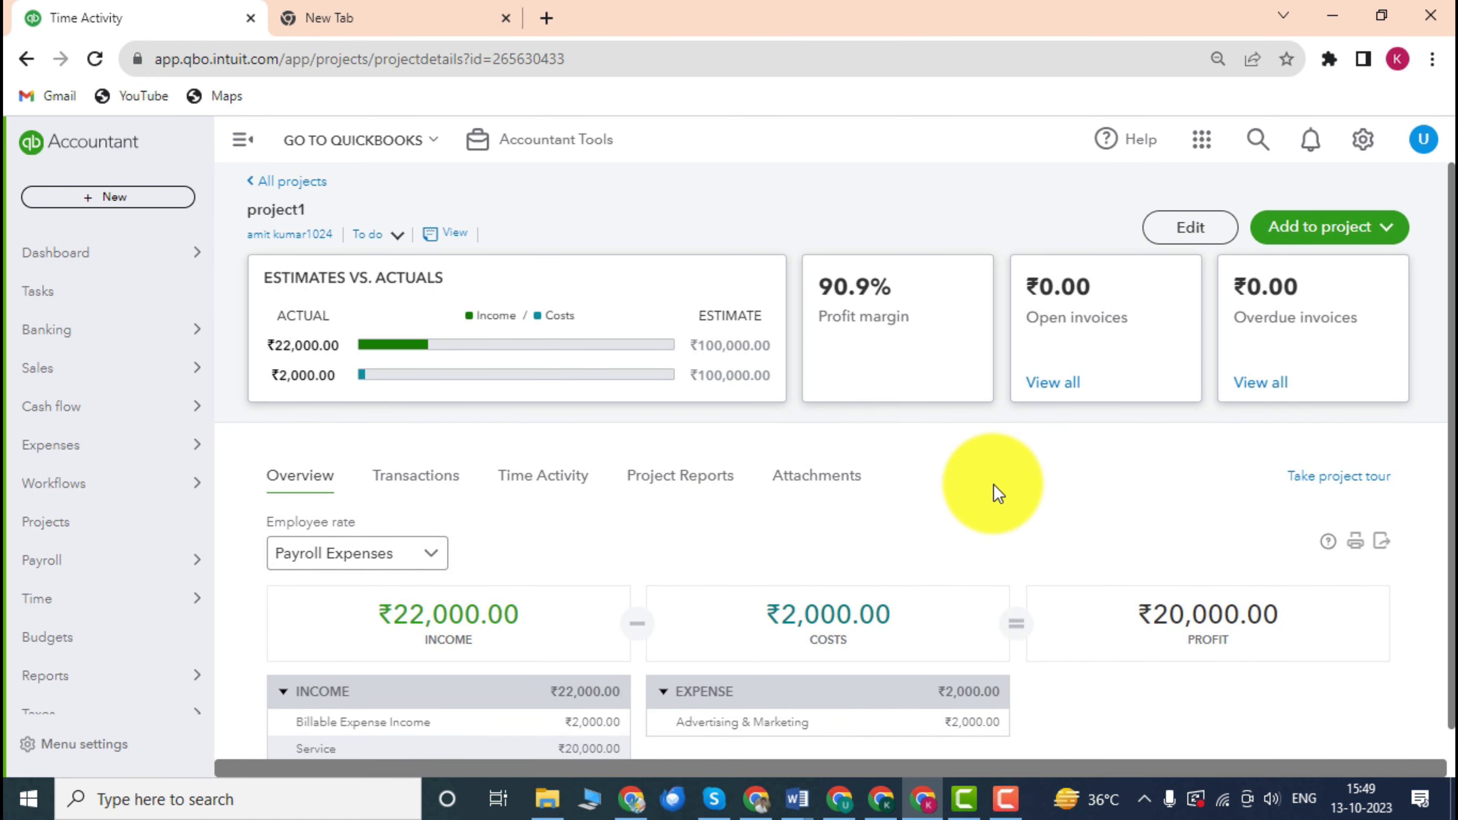
pyautogui.scroll(-1, 808, 521)
pyautogui.scroll(1, 795, 515)
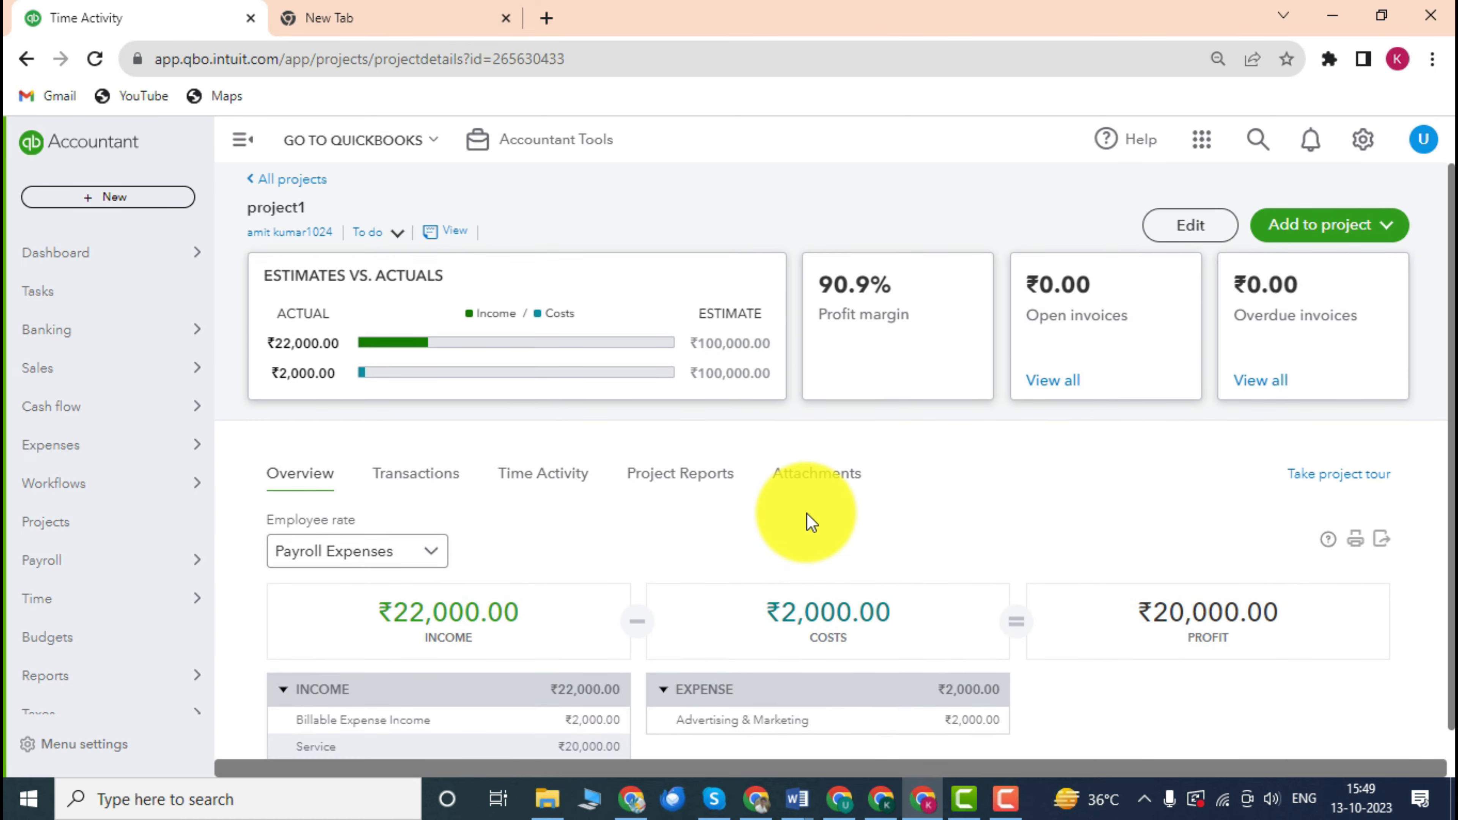
# Start a new invoice for project1 and add the billable 1000-hour Bookkeping time charge.
pyautogui.click(1305, 239)
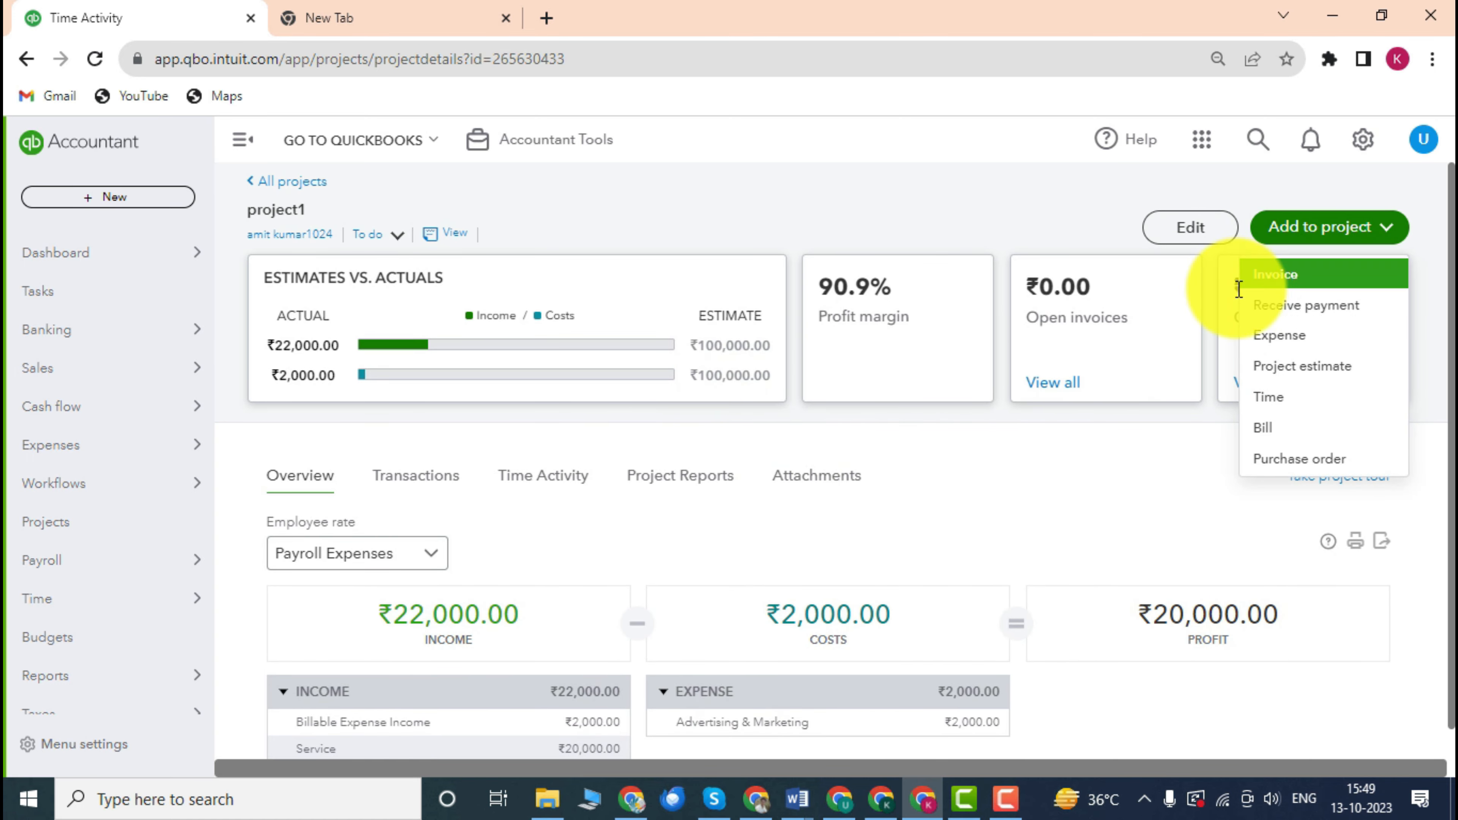
pyautogui.click(1281, 281)
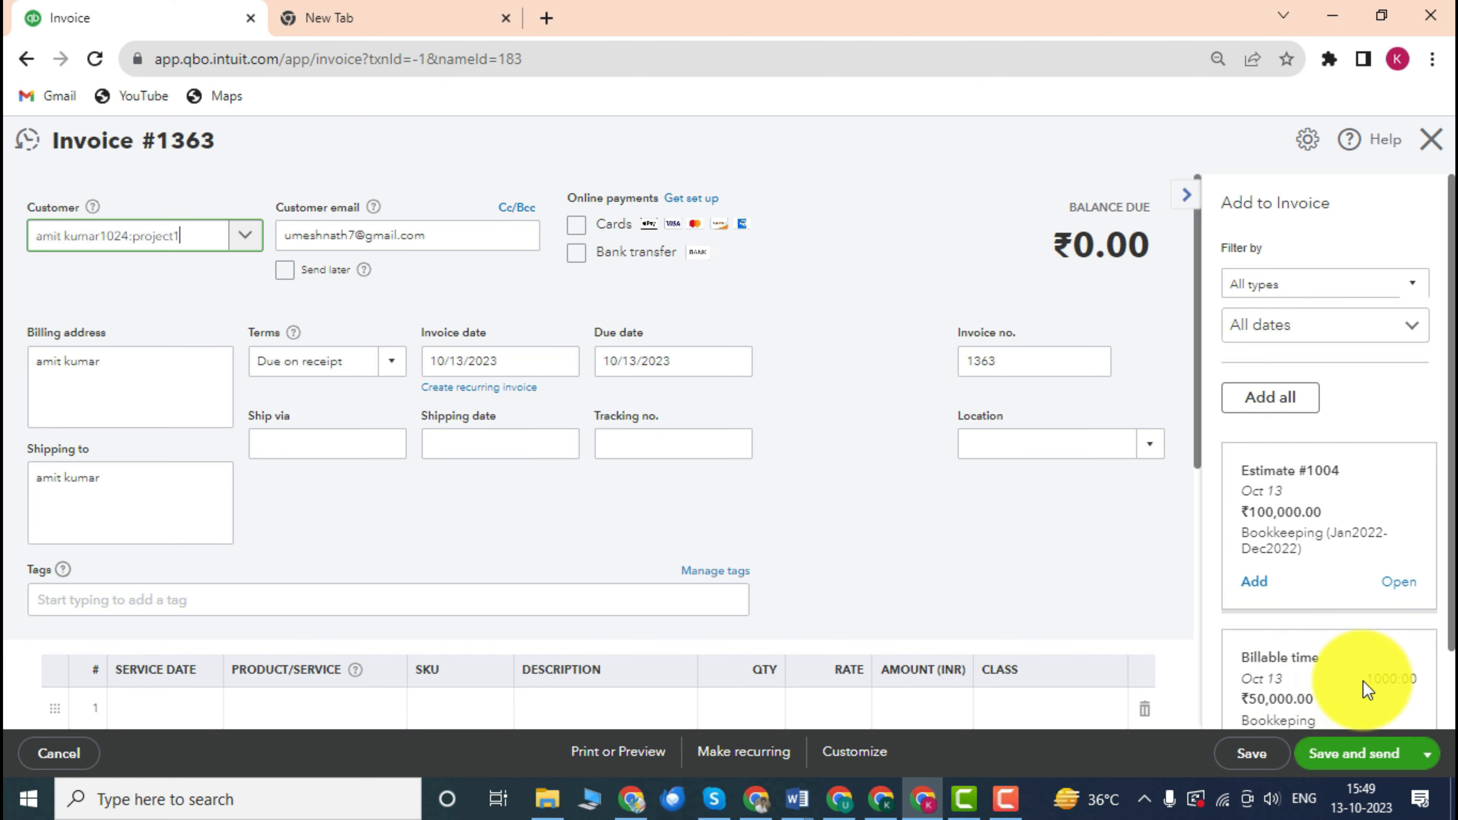
pyautogui.scroll(-2, 1317, 690)
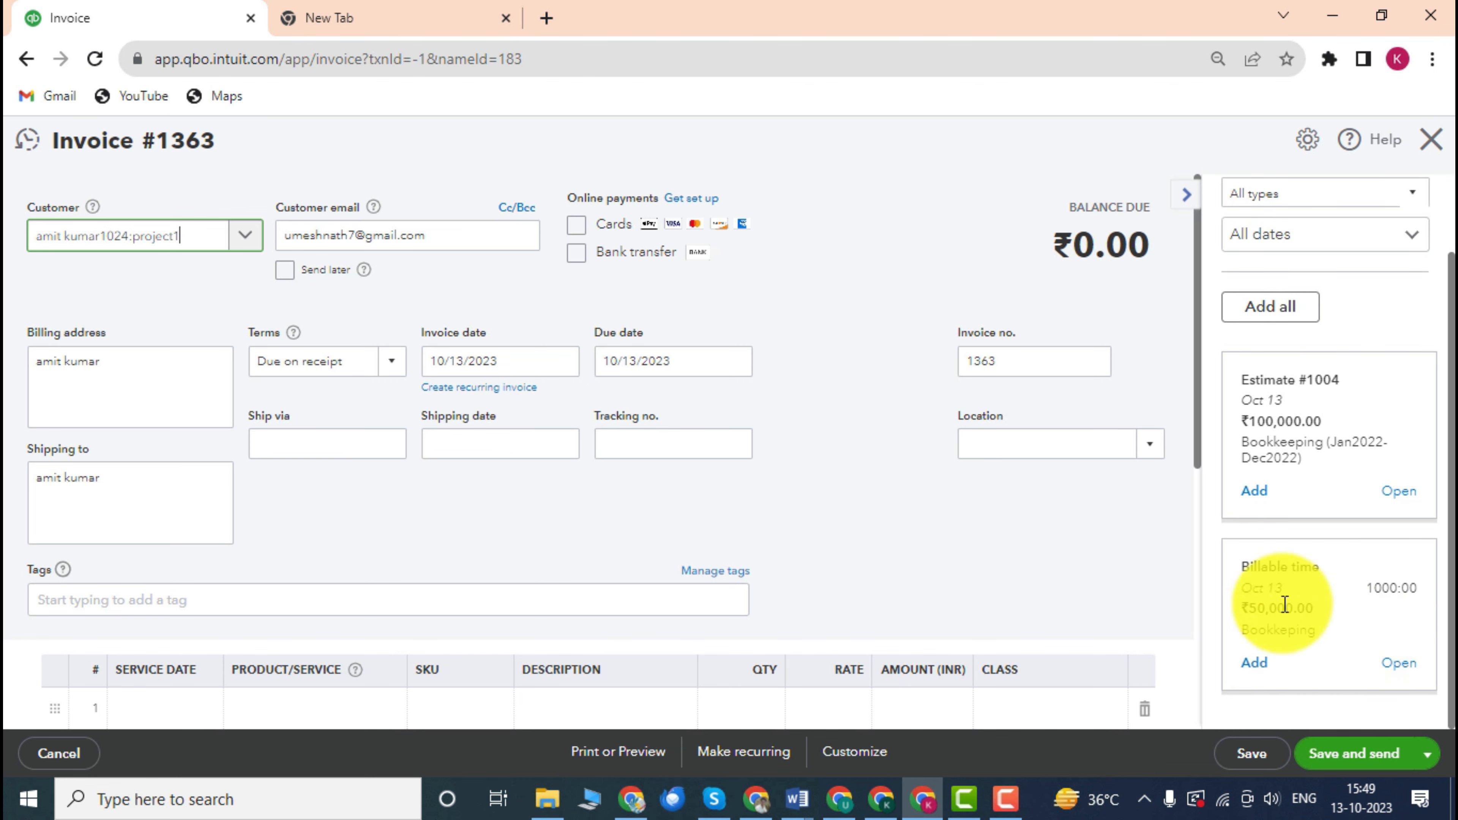
pyautogui.click(1254, 667)
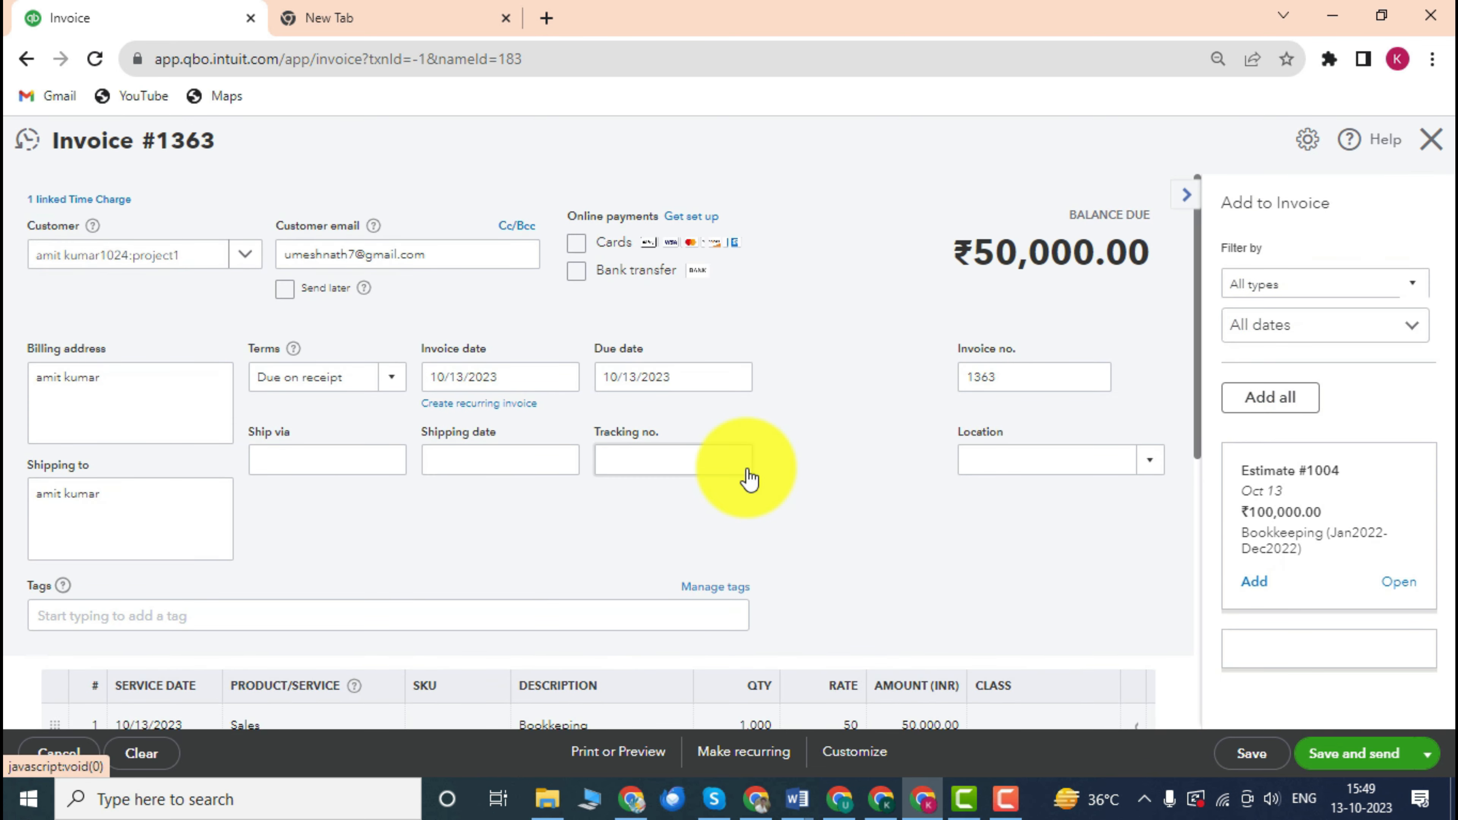
# Review invoice #1363's Bookkeping line: quantity 1,000 at rate 50.
pyautogui.scroll(-3, 590, 457)
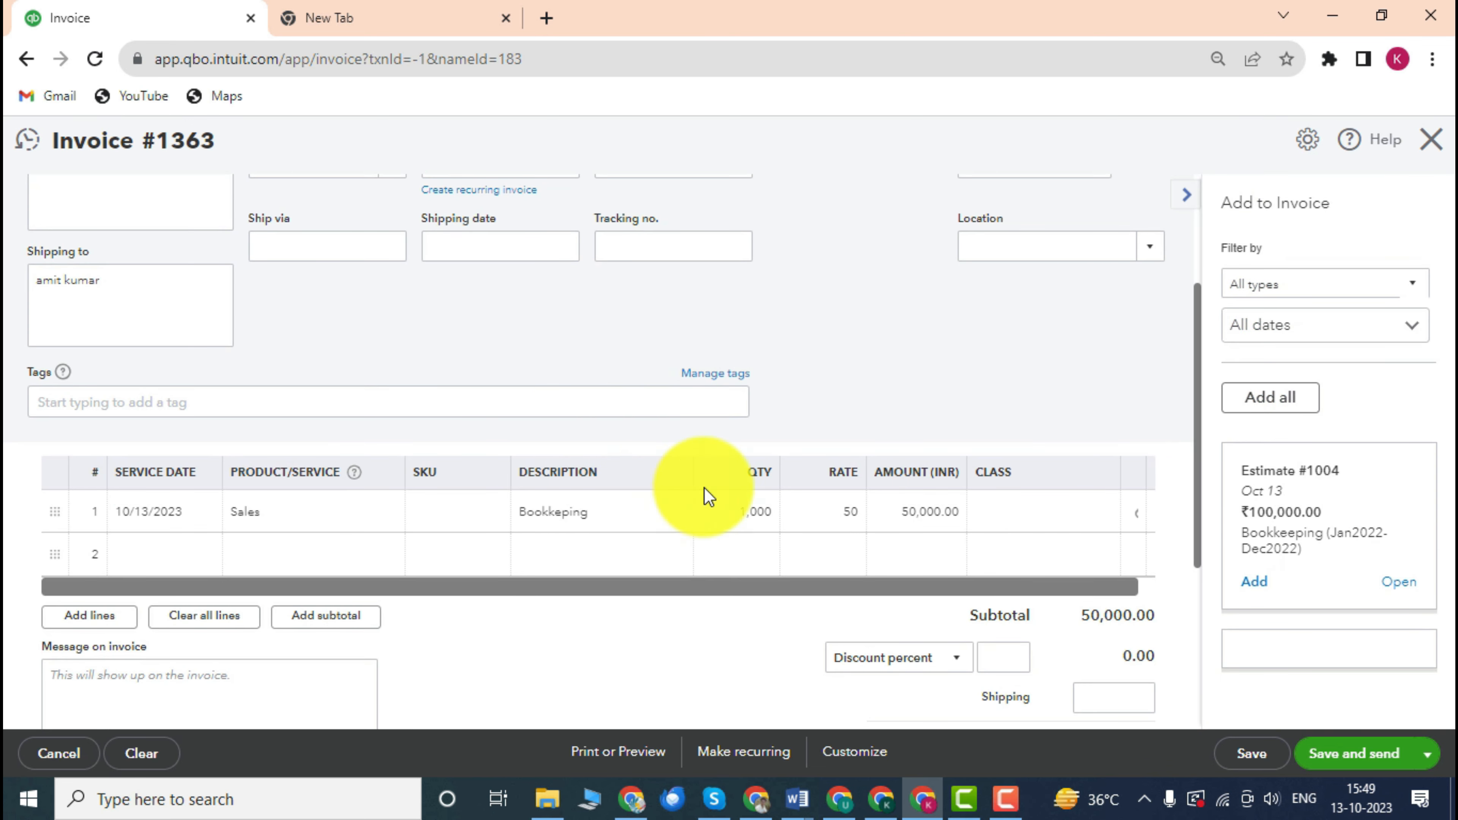
pyautogui.scroll(3, 765, 495)
pyautogui.scroll(-2, 745, 489)
pyautogui.scroll(3, 391, 404)
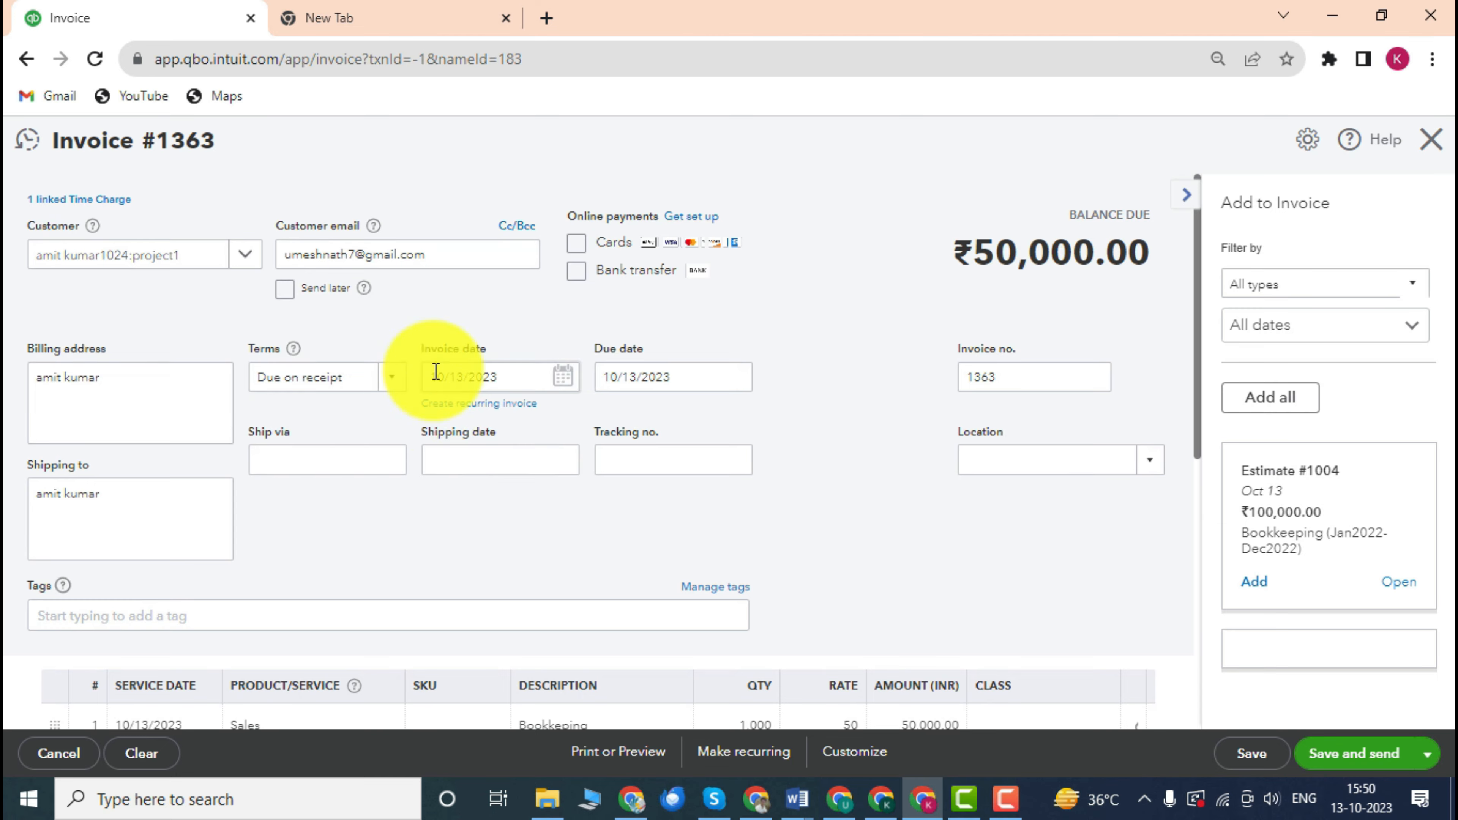
pyautogui.scroll(-4, 433, 402)
pyautogui.scroll(2, 459, 442)
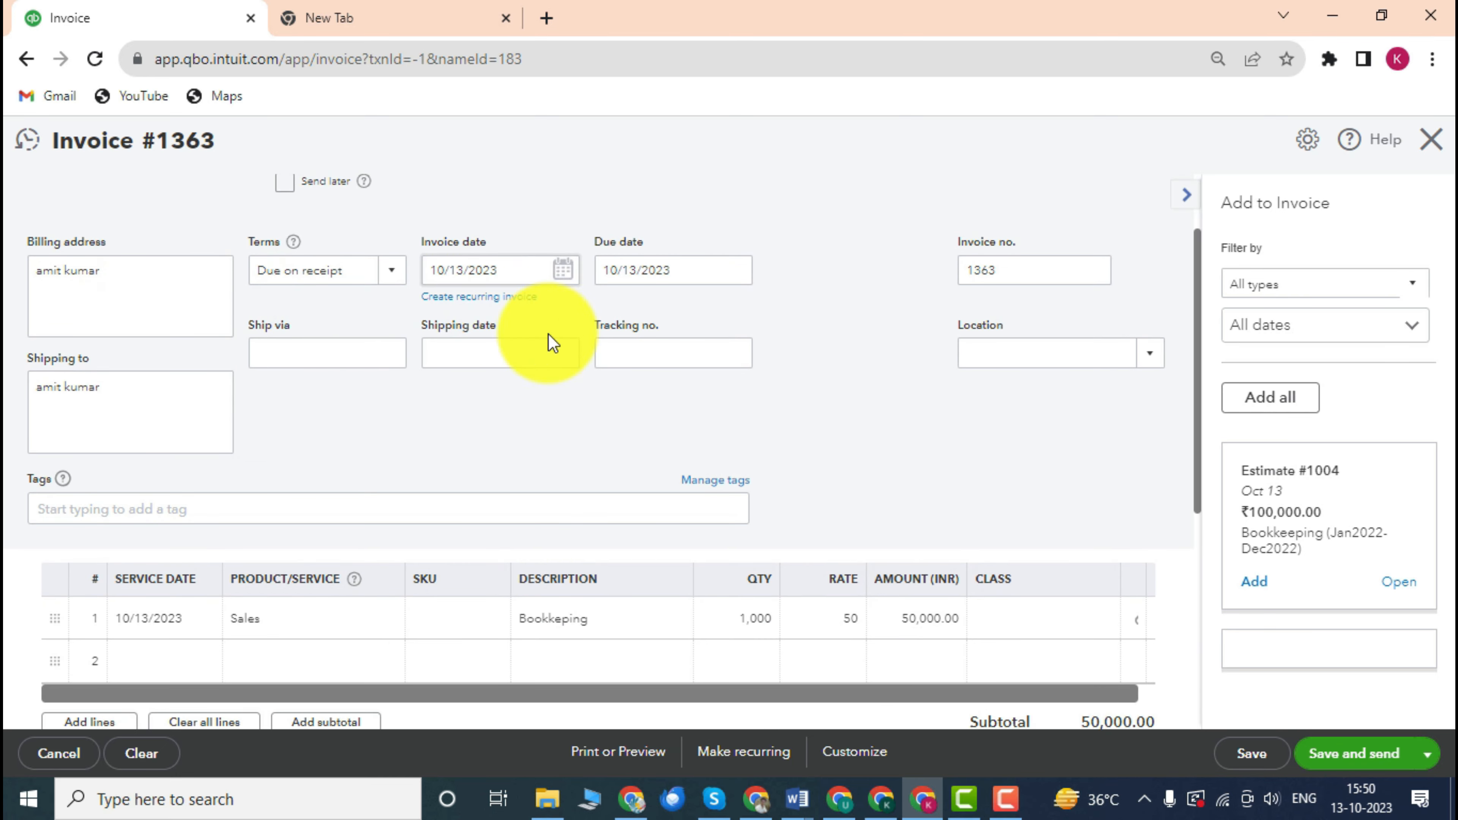
pyautogui.scroll(-4, 545, 357)
pyautogui.scroll(2, 551, 316)
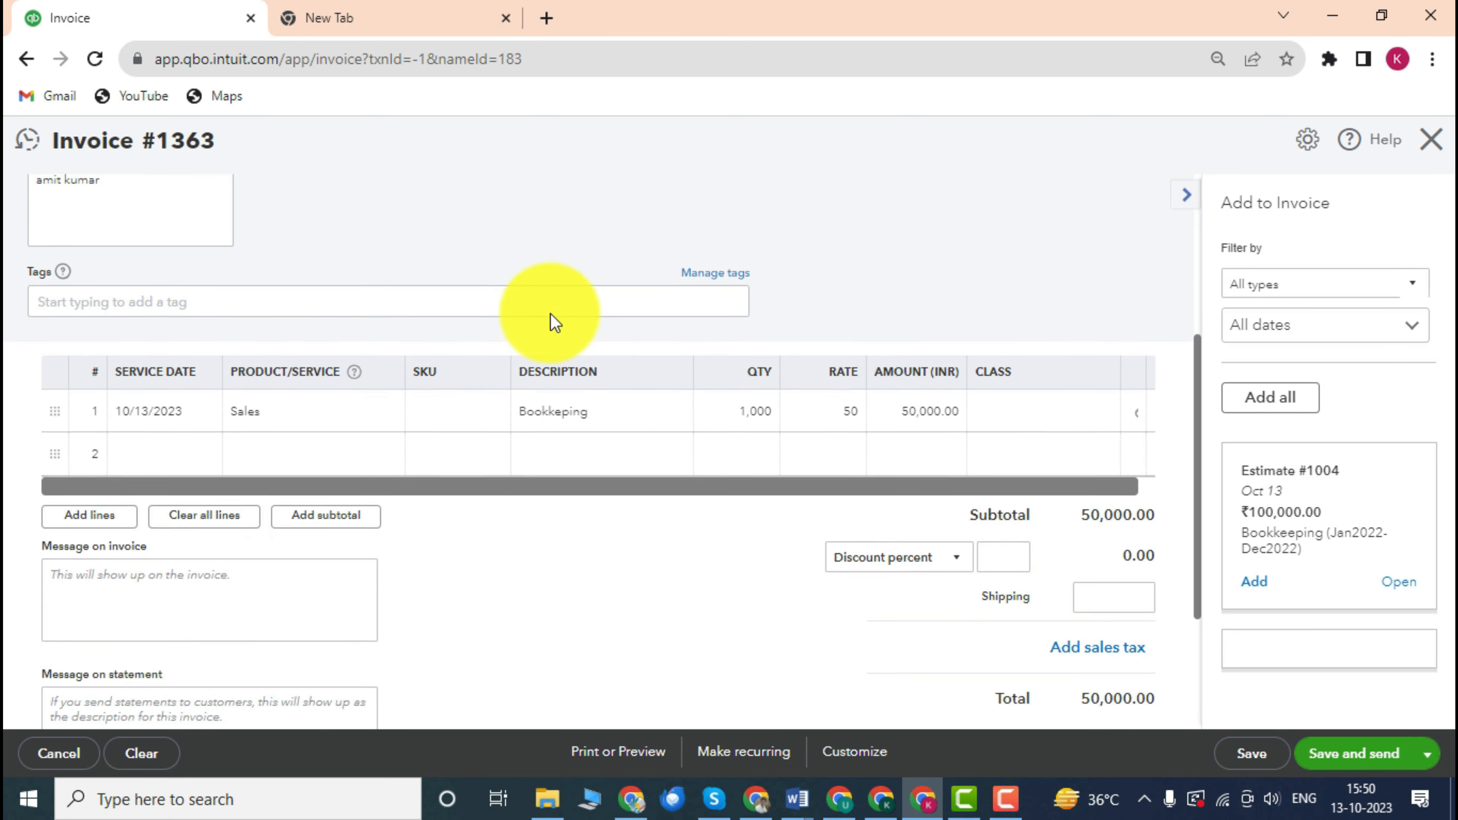
pyautogui.scroll(2, 268, 292)
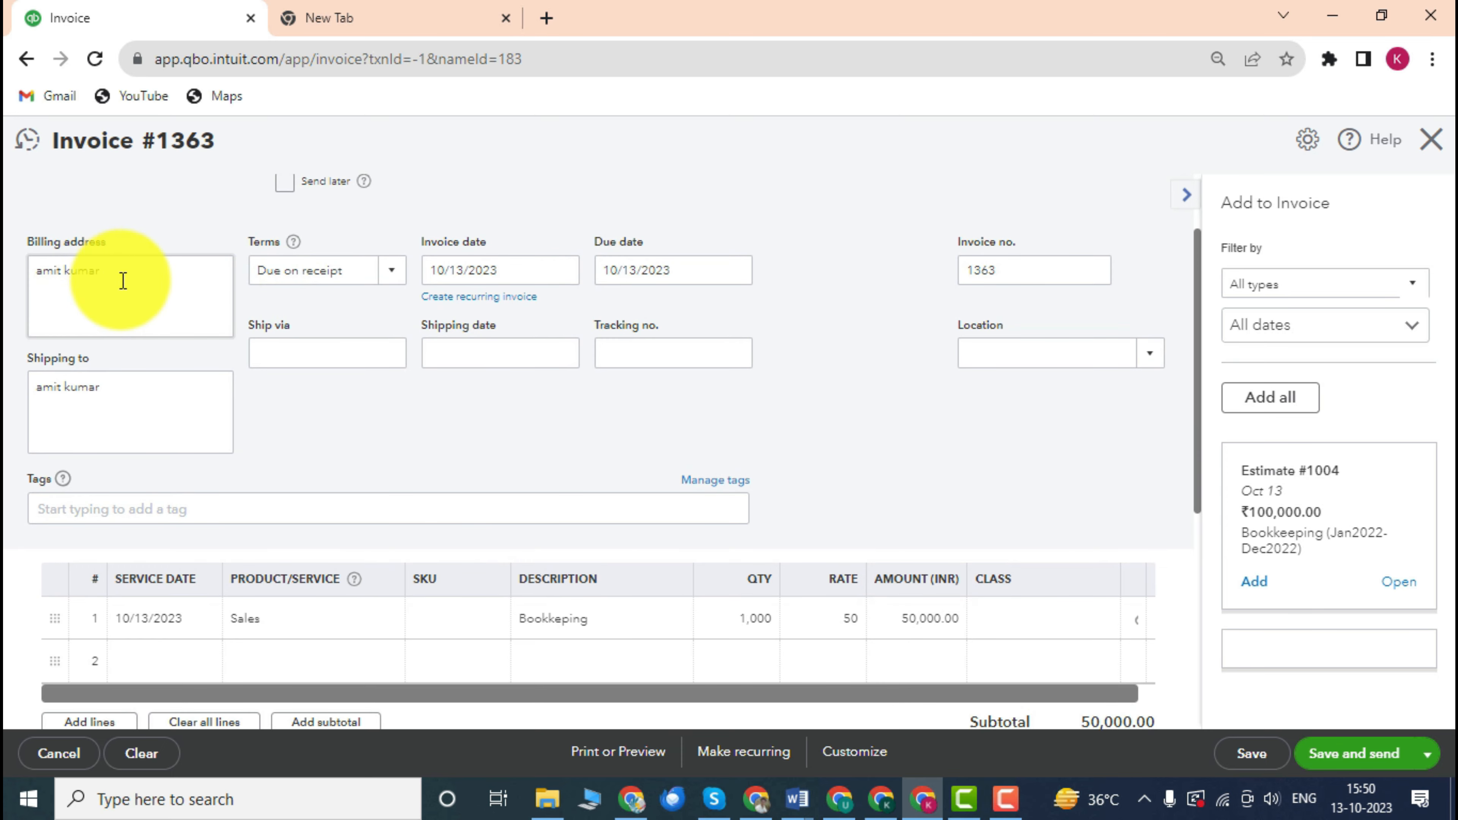
pyautogui.scroll(2, 163, 274)
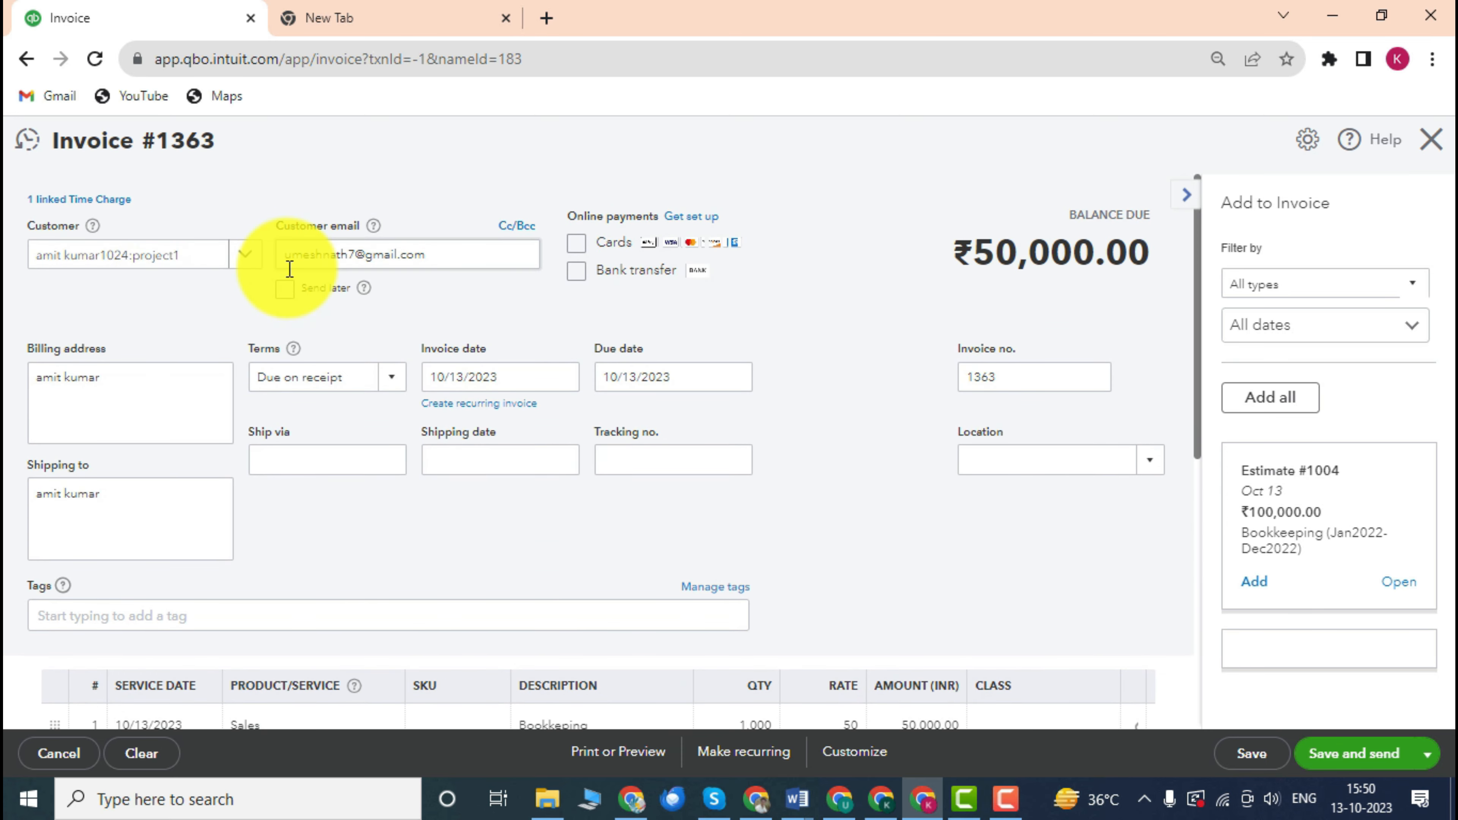
pyautogui.scroll(-2, 173, 327)
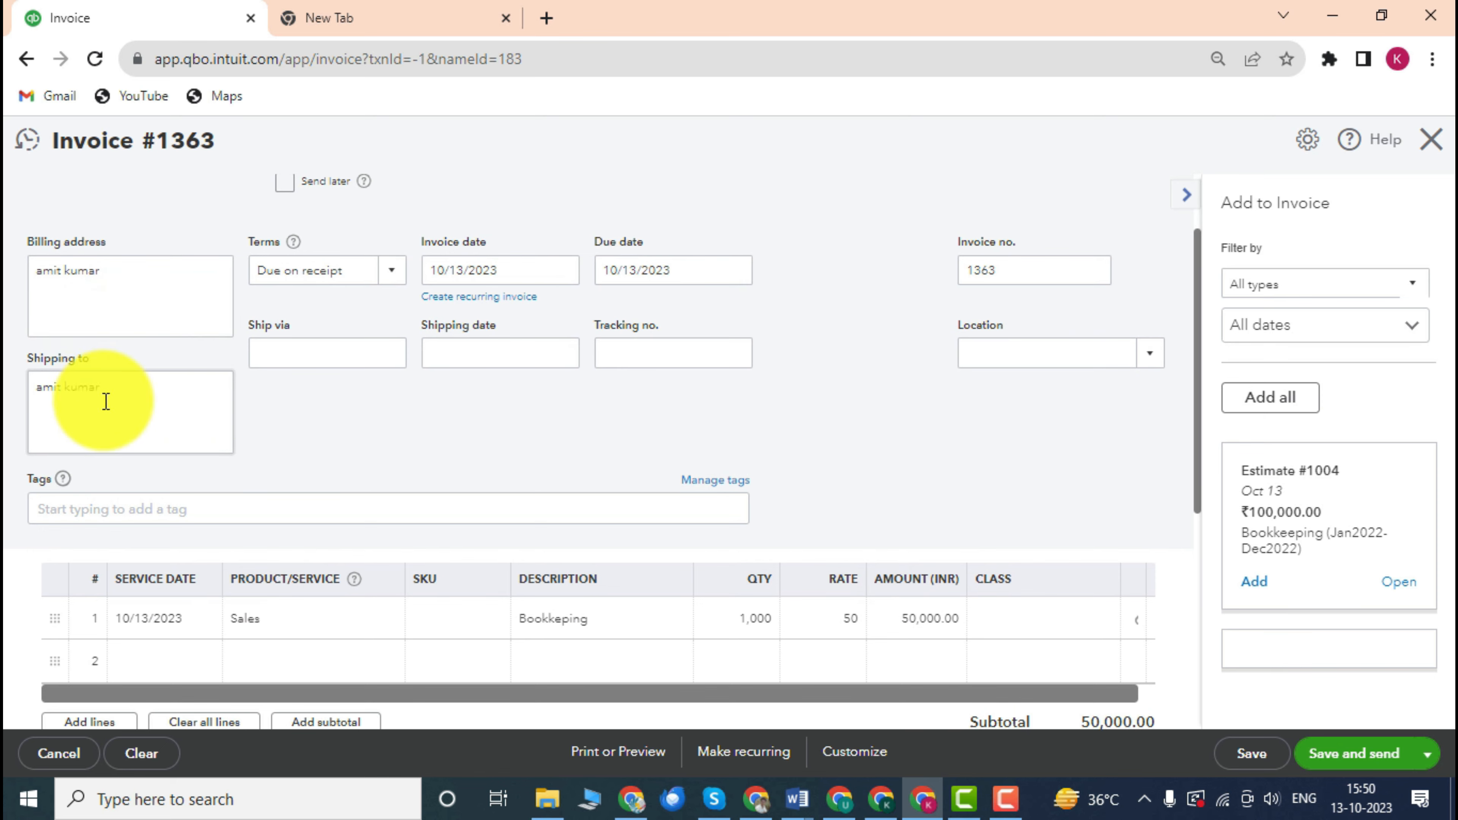
pyautogui.scroll(2, 114, 456)
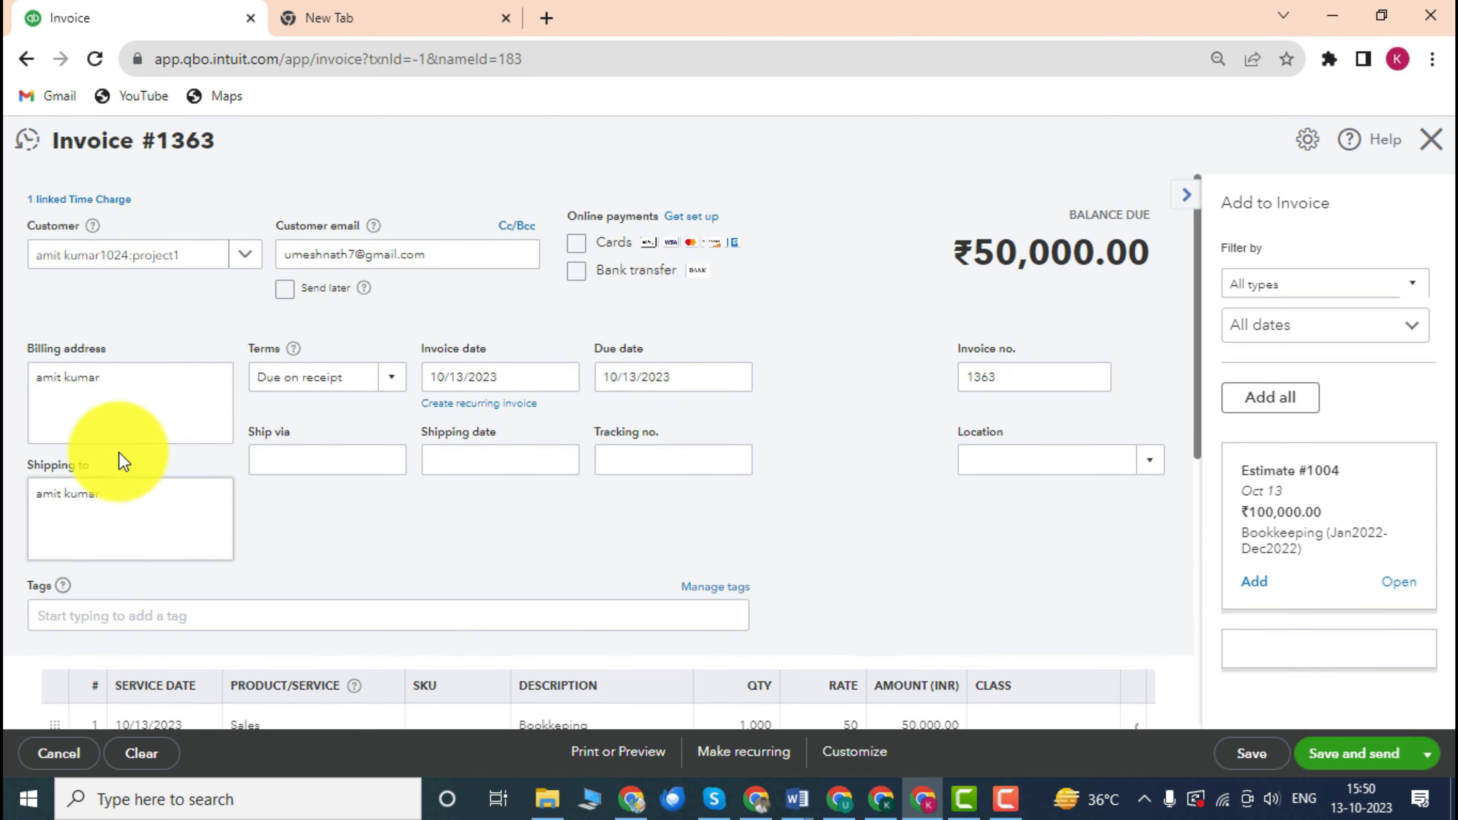
pyautogui.scroll(-2, 123, 461)
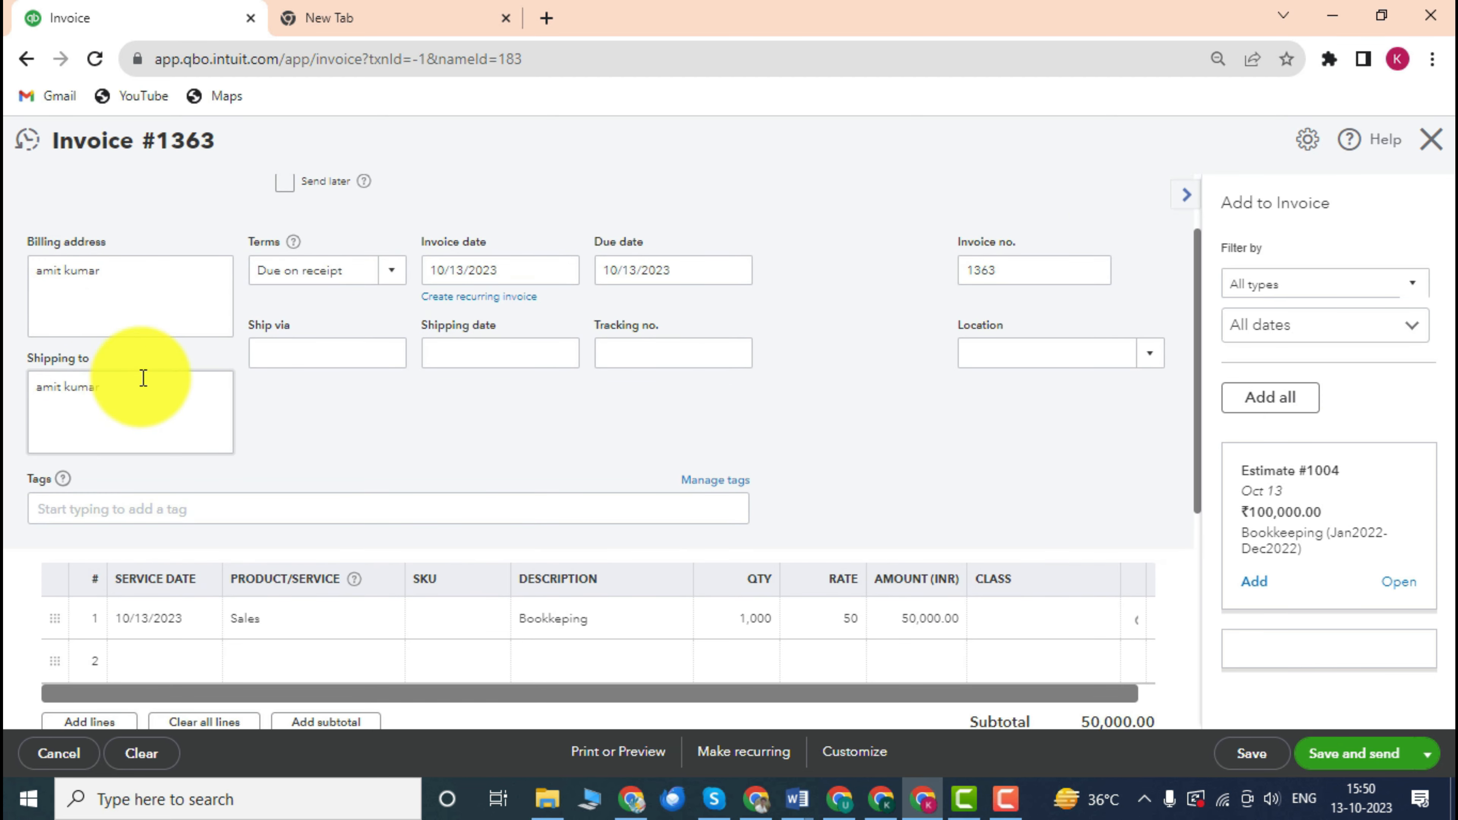
pyautogui.scroll(2, 144, 378)
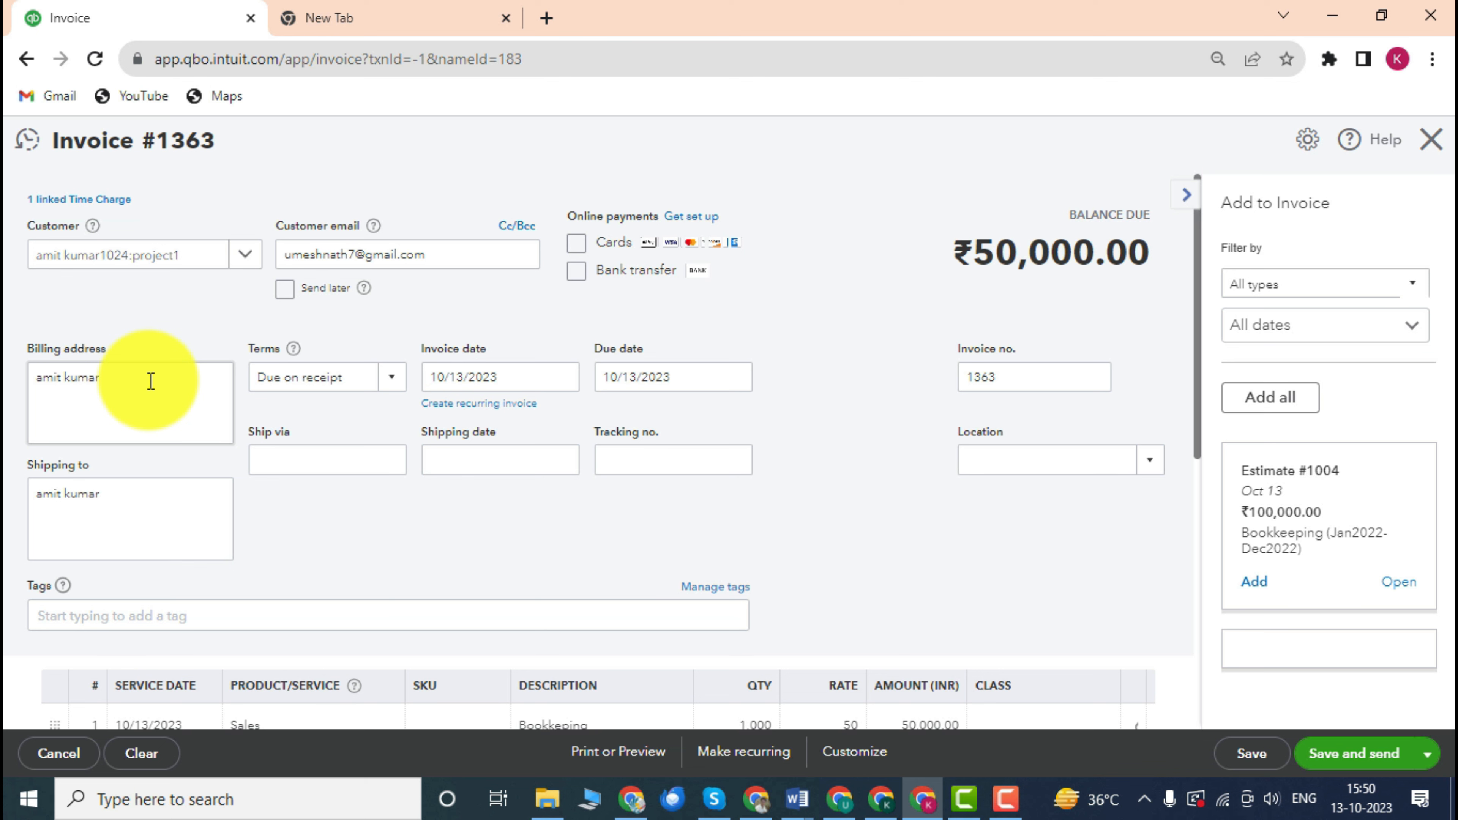
# Check the invoice totals of 50,000.00.
pyautogui.click(140, 388)
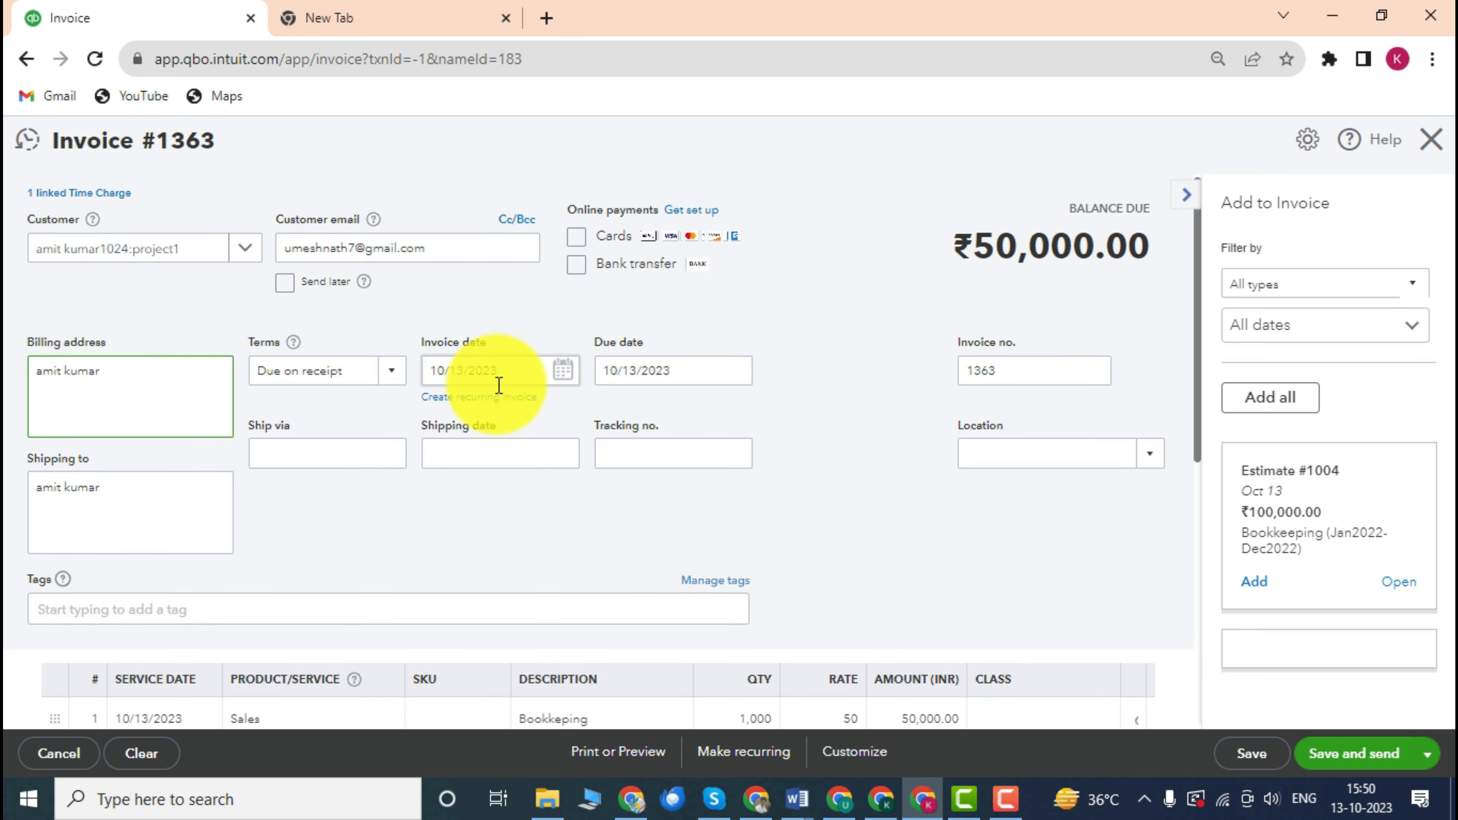
pyautogui.scroll(-3, 498, 385)
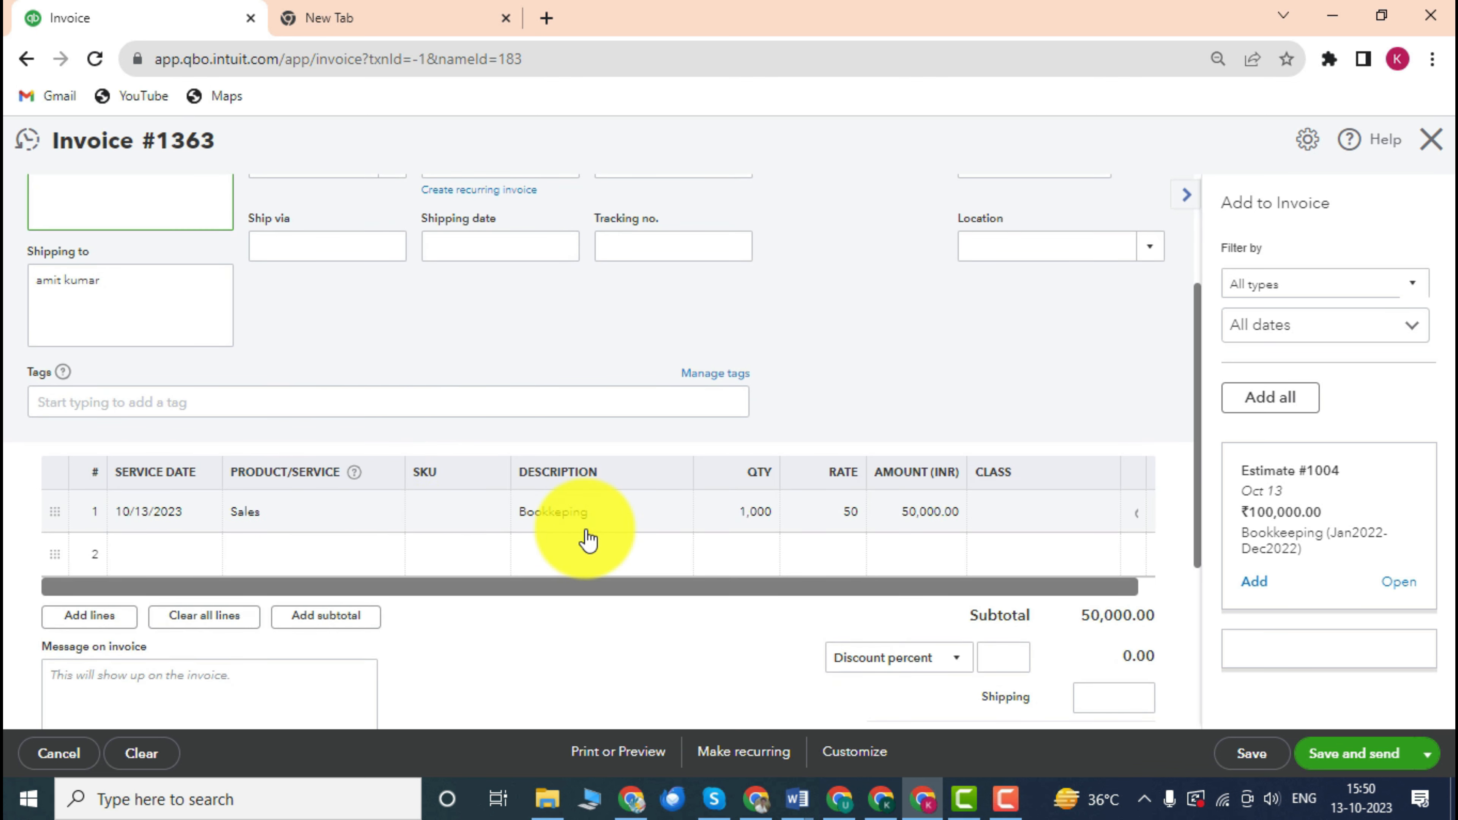
pyautogui.moveTo(767, 587); pyautogui.dragTo(814, 585)
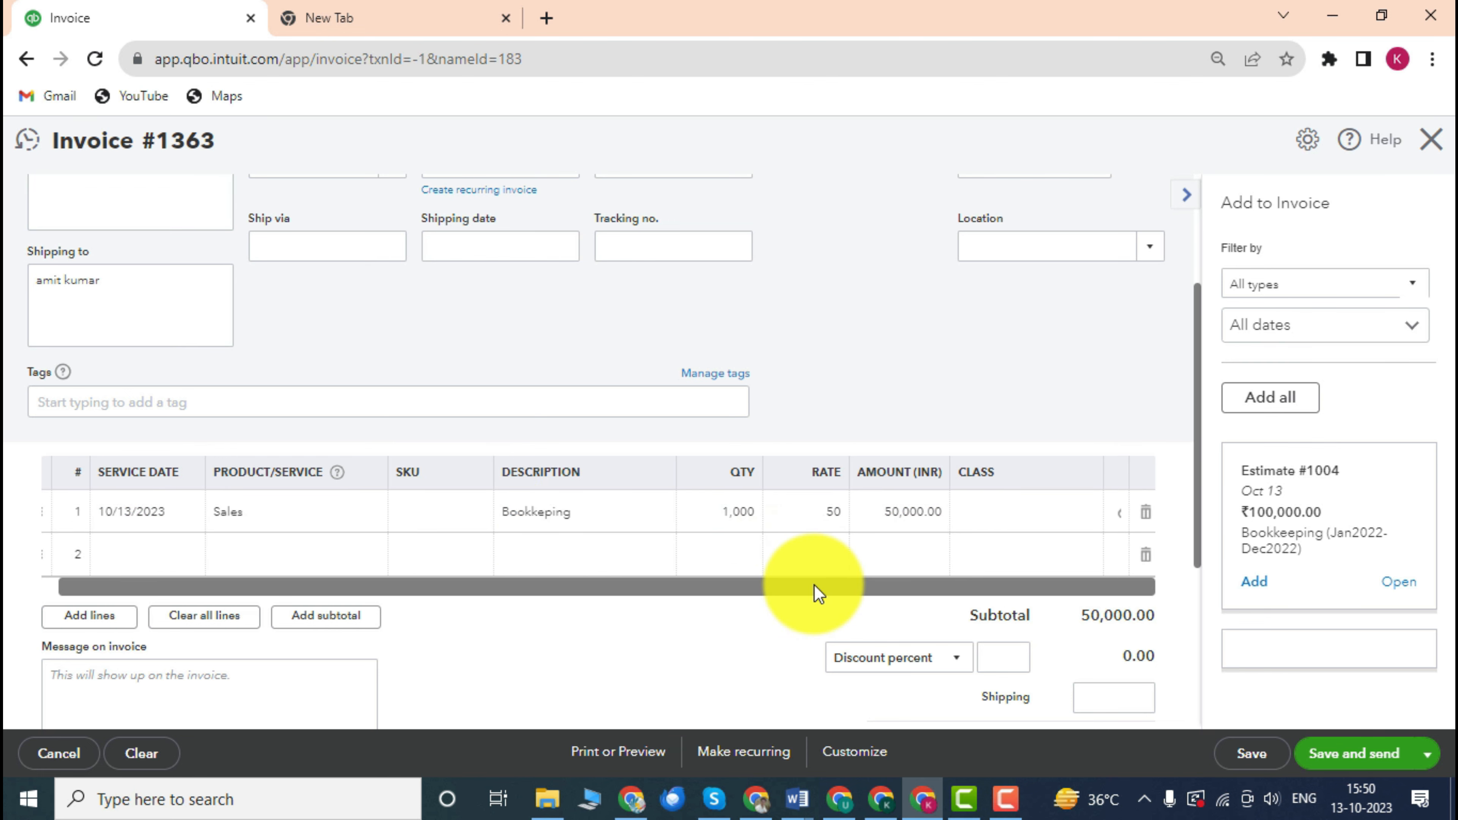
pyautogui.scroll(-5, 780, 460)
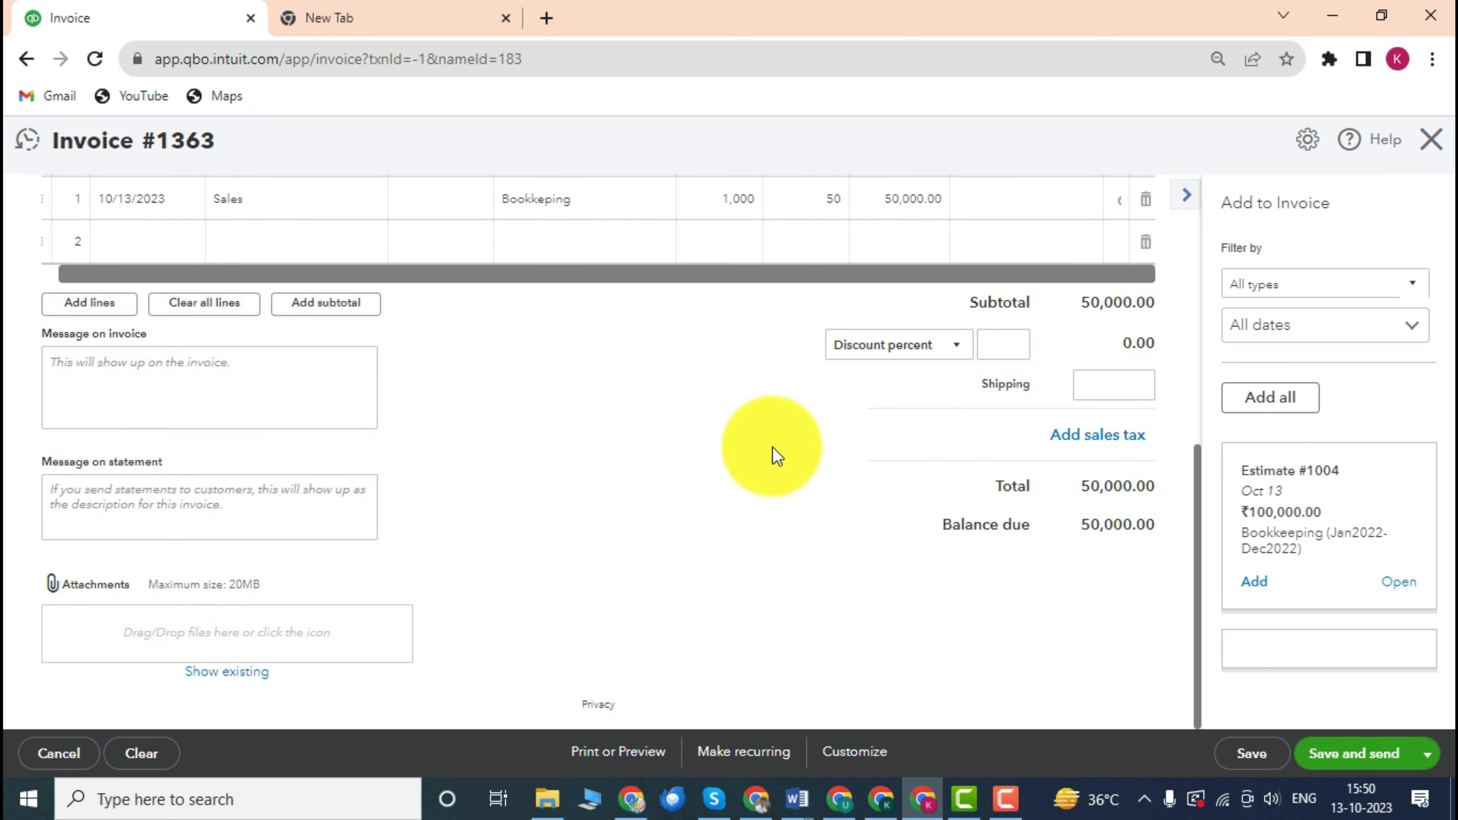
pyautogui.scroll(3, 775, 454)
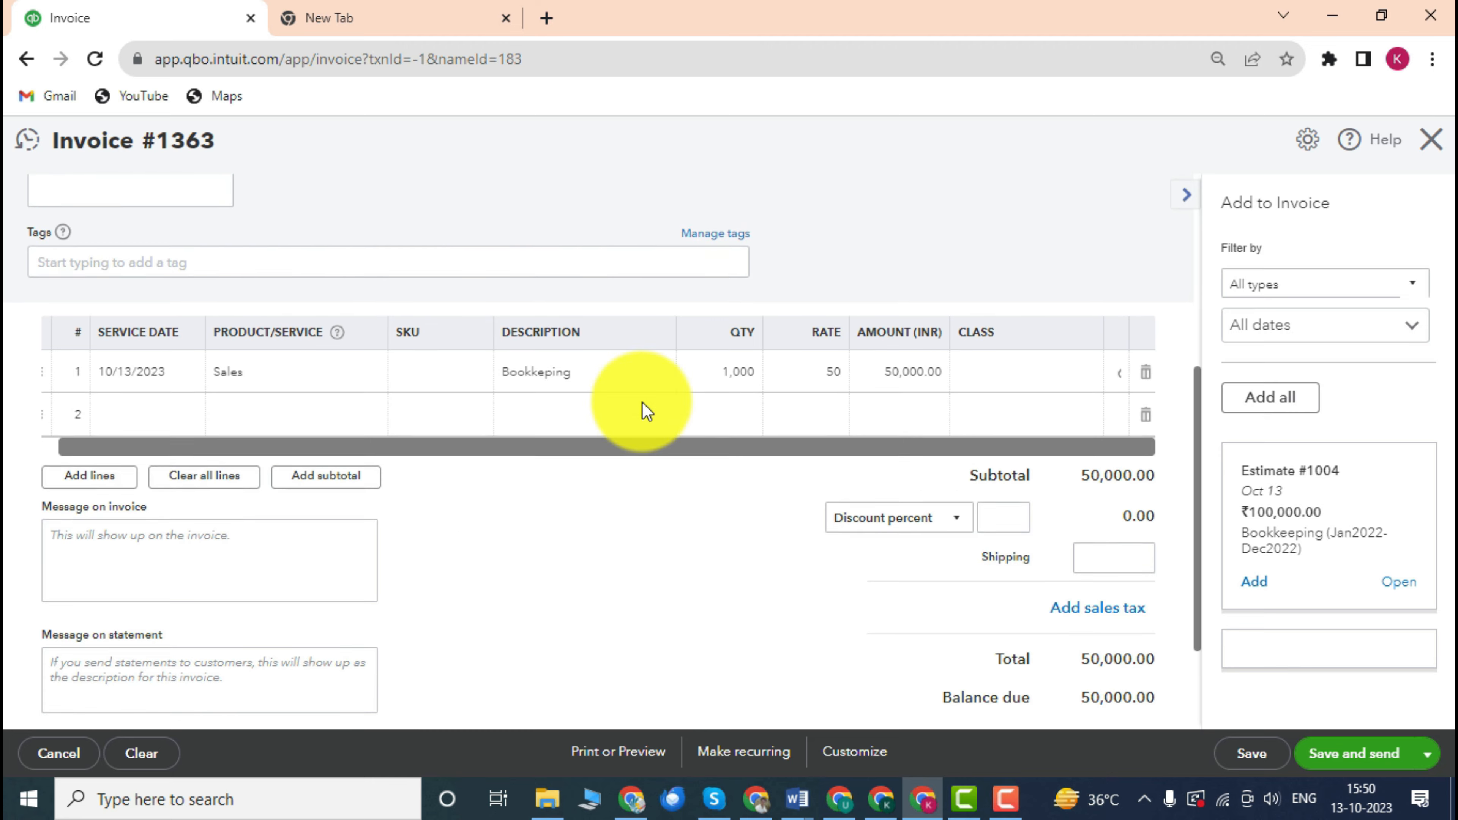
pyautogui.scroll(2, 647, 412)
pyautogui.scroll(-5, 615, 456)
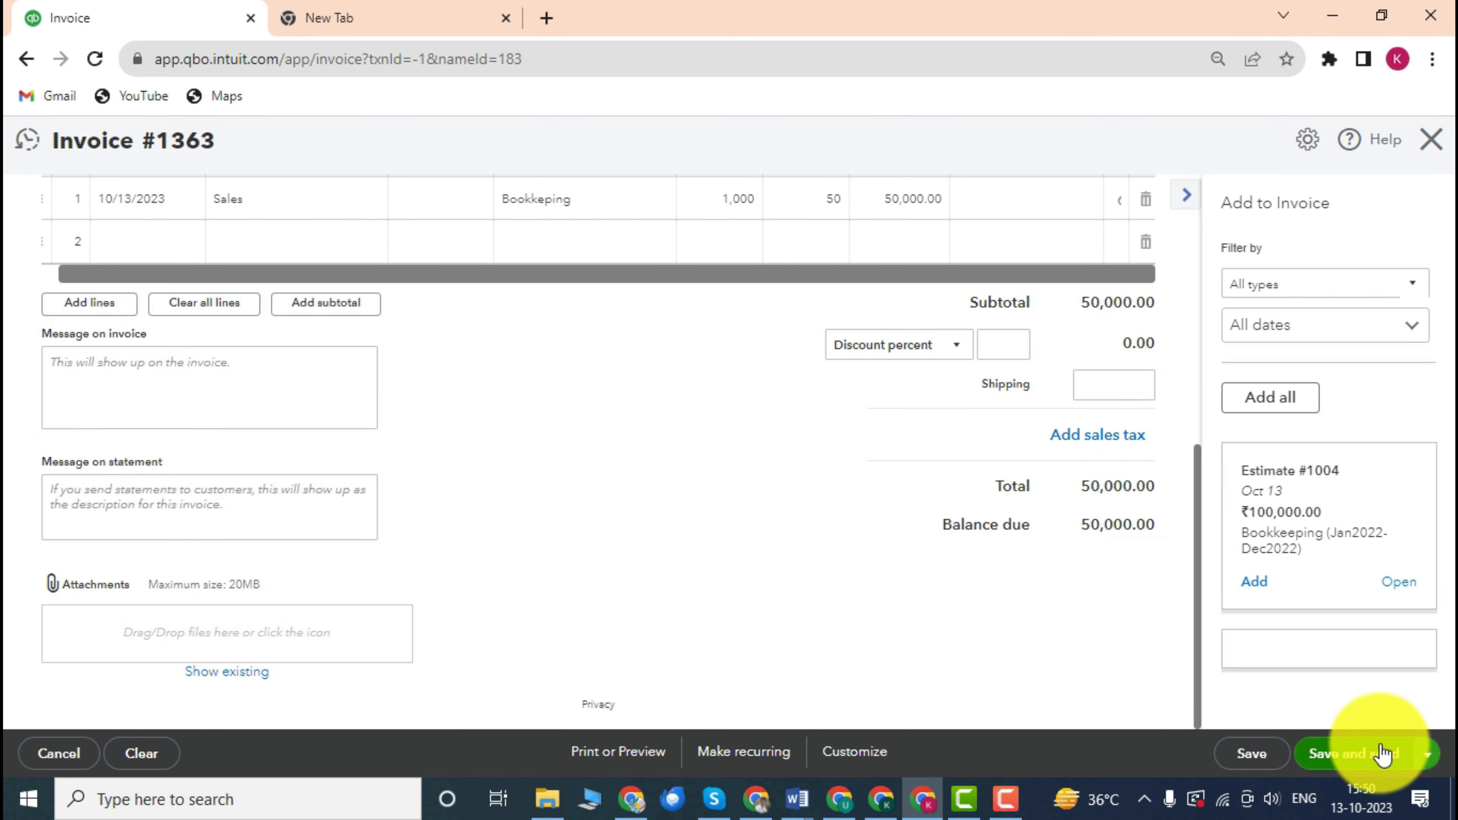
pyautogui.click(1428, 754)
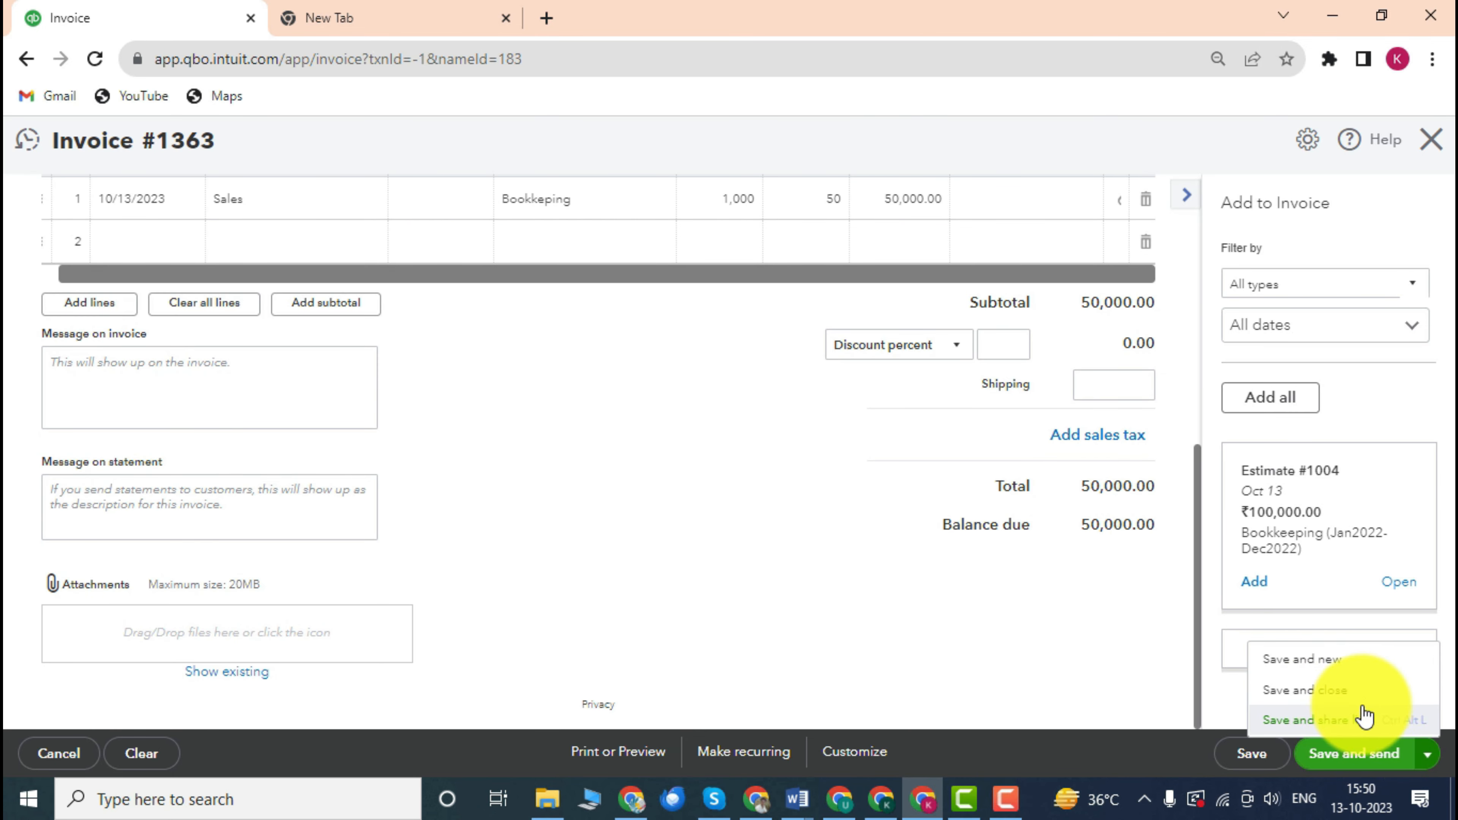
# Save and close invoice 1363, then highlight project1's ₹50,000.00 open invoices figure.
pyautogui.click(1305, 691)
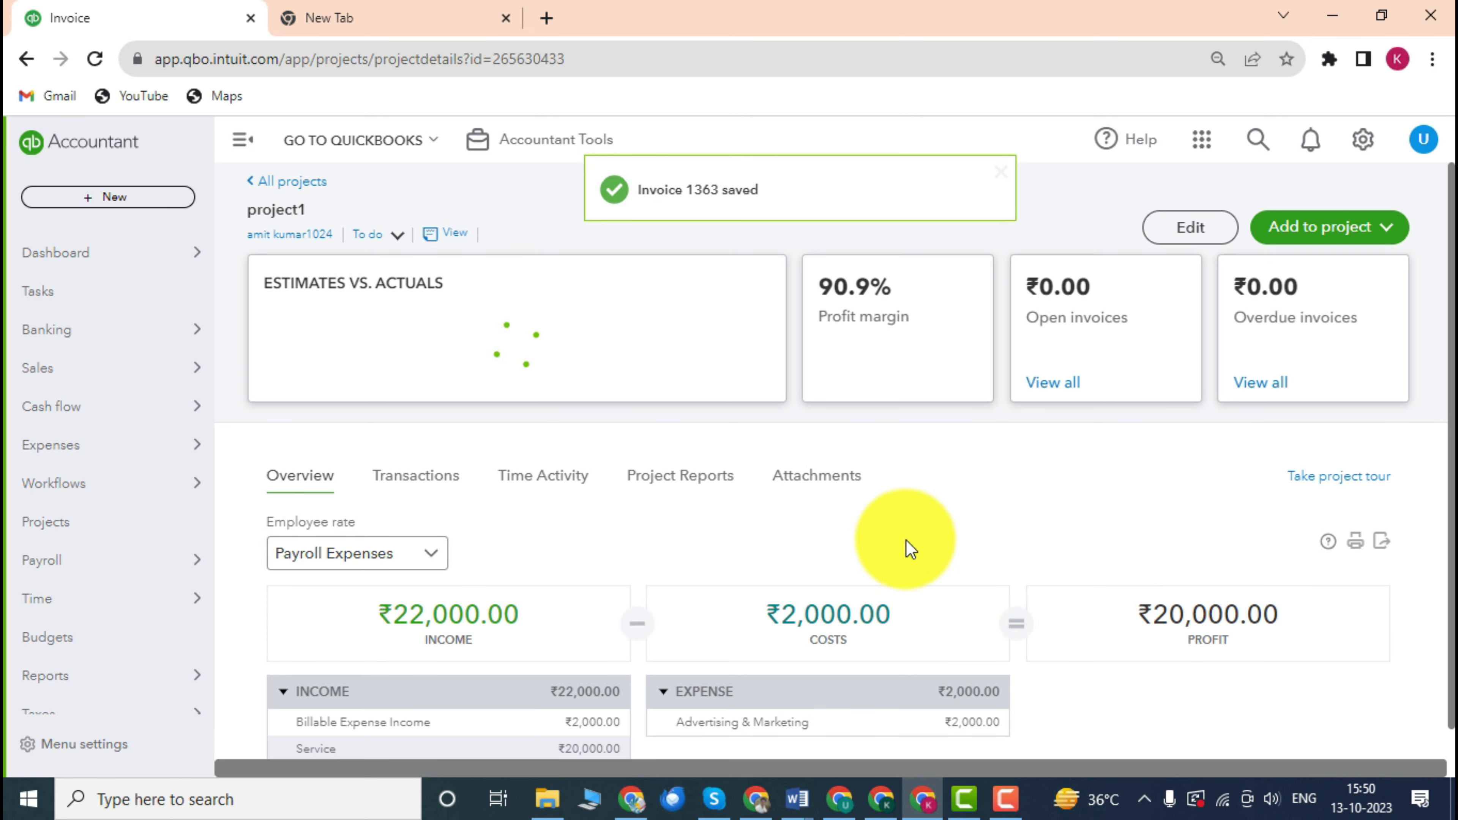
pyautogui.scroll(-1, 672, 489)
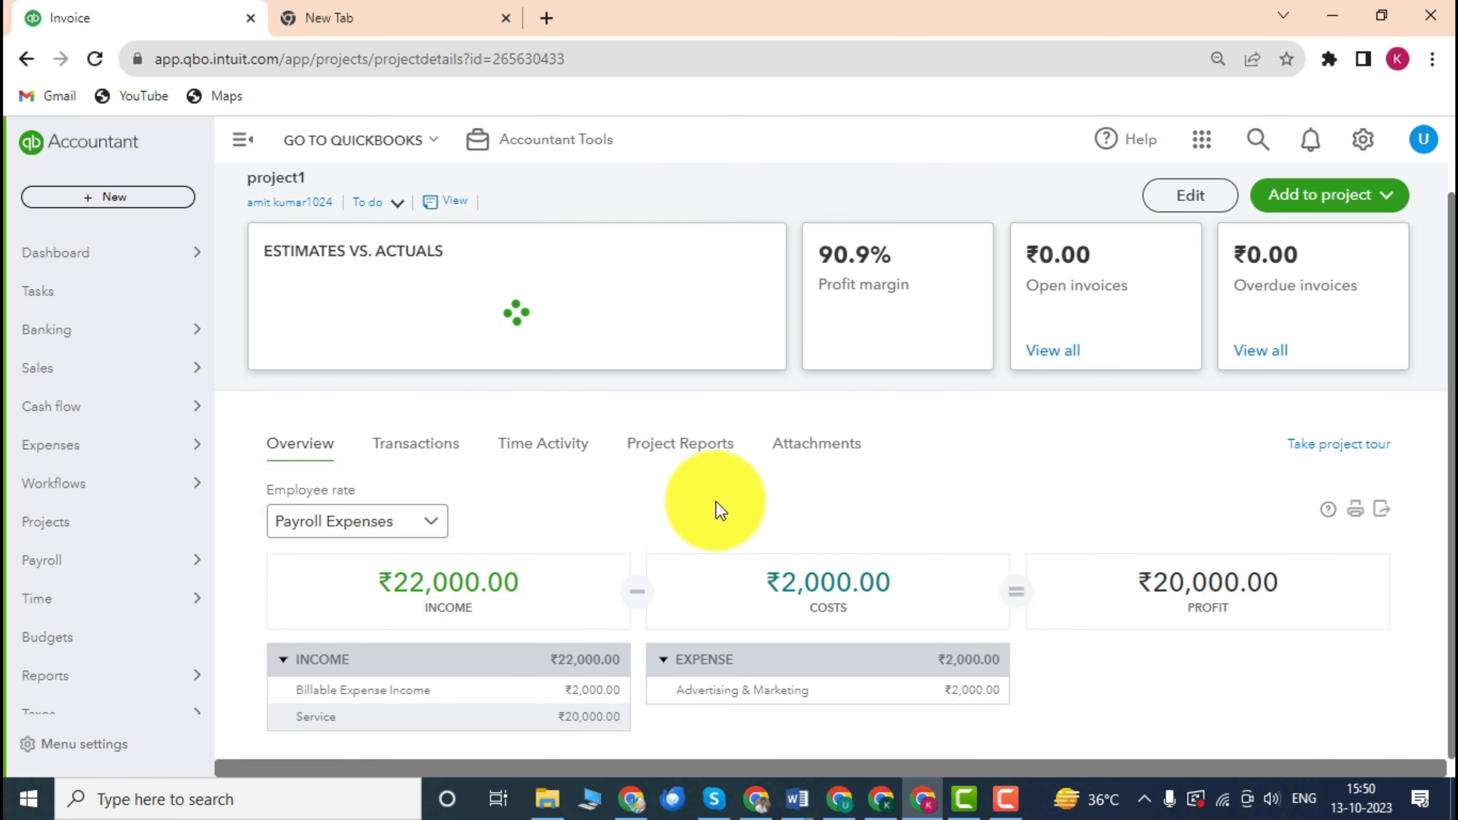
pyautogui.scroll(1, 693, 489)
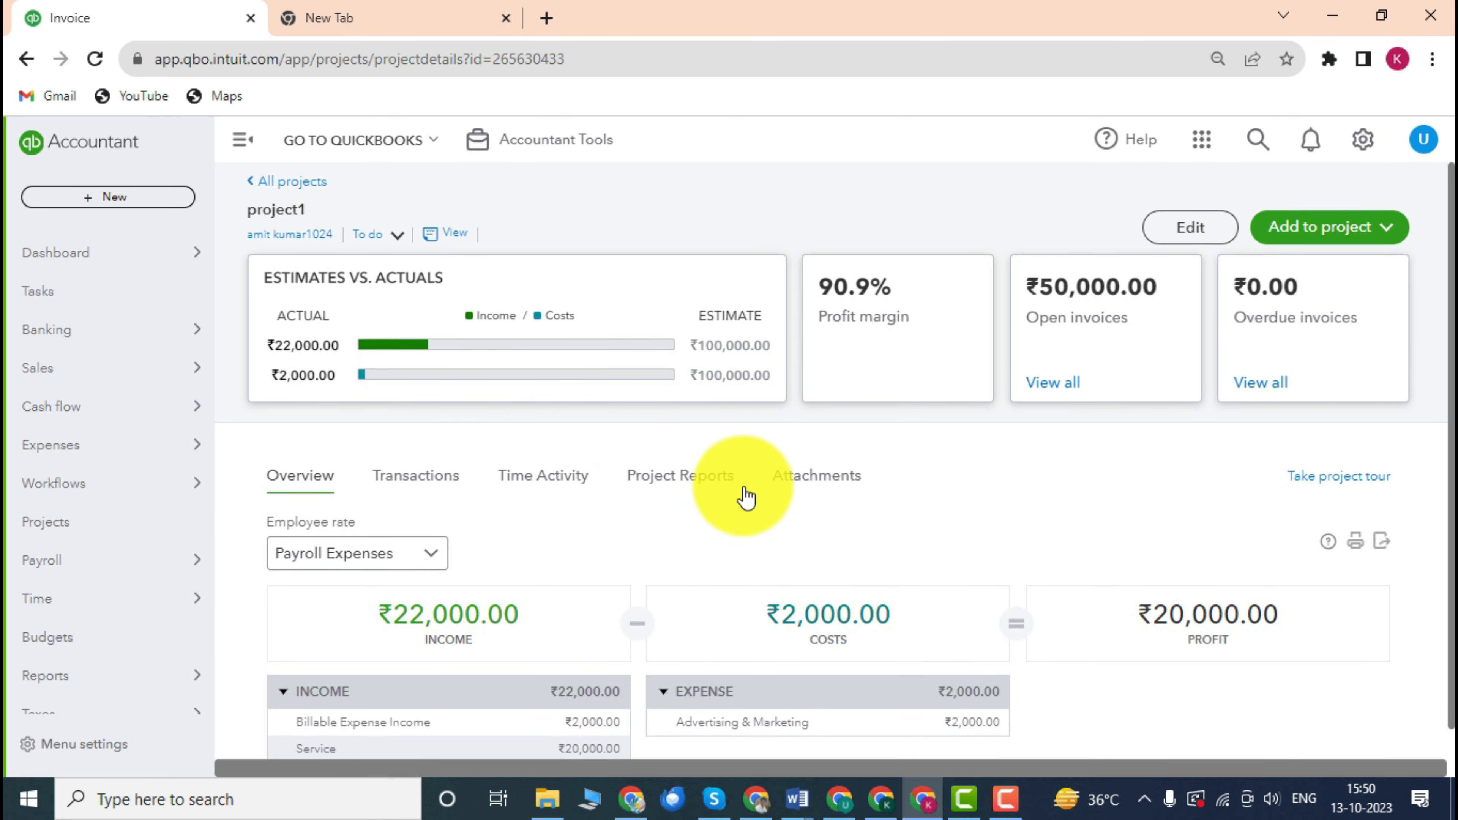
pyautogui.scroll(-1, 751, 489)
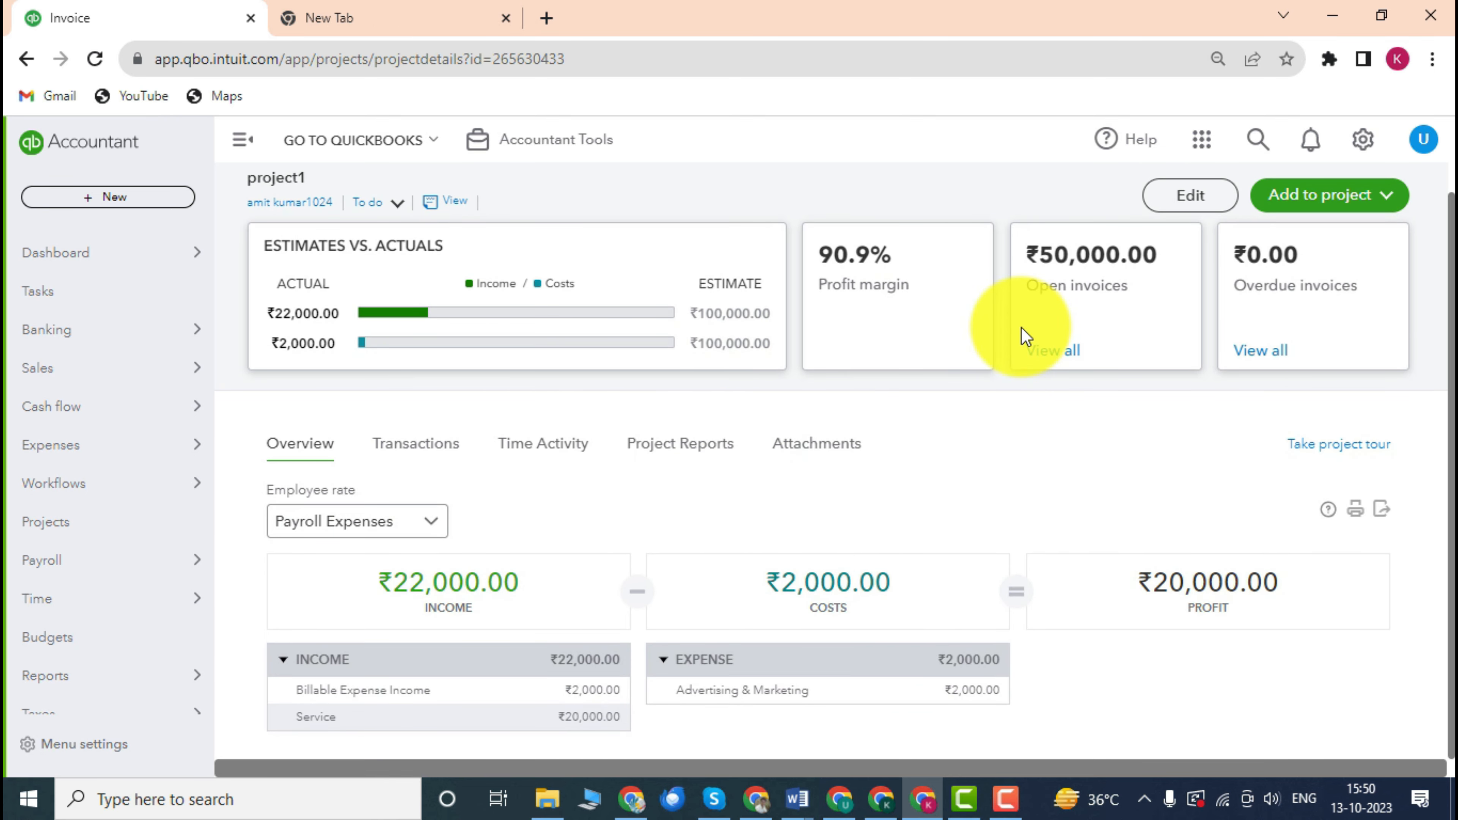
pyautogui.scroll(1, 597, 377)
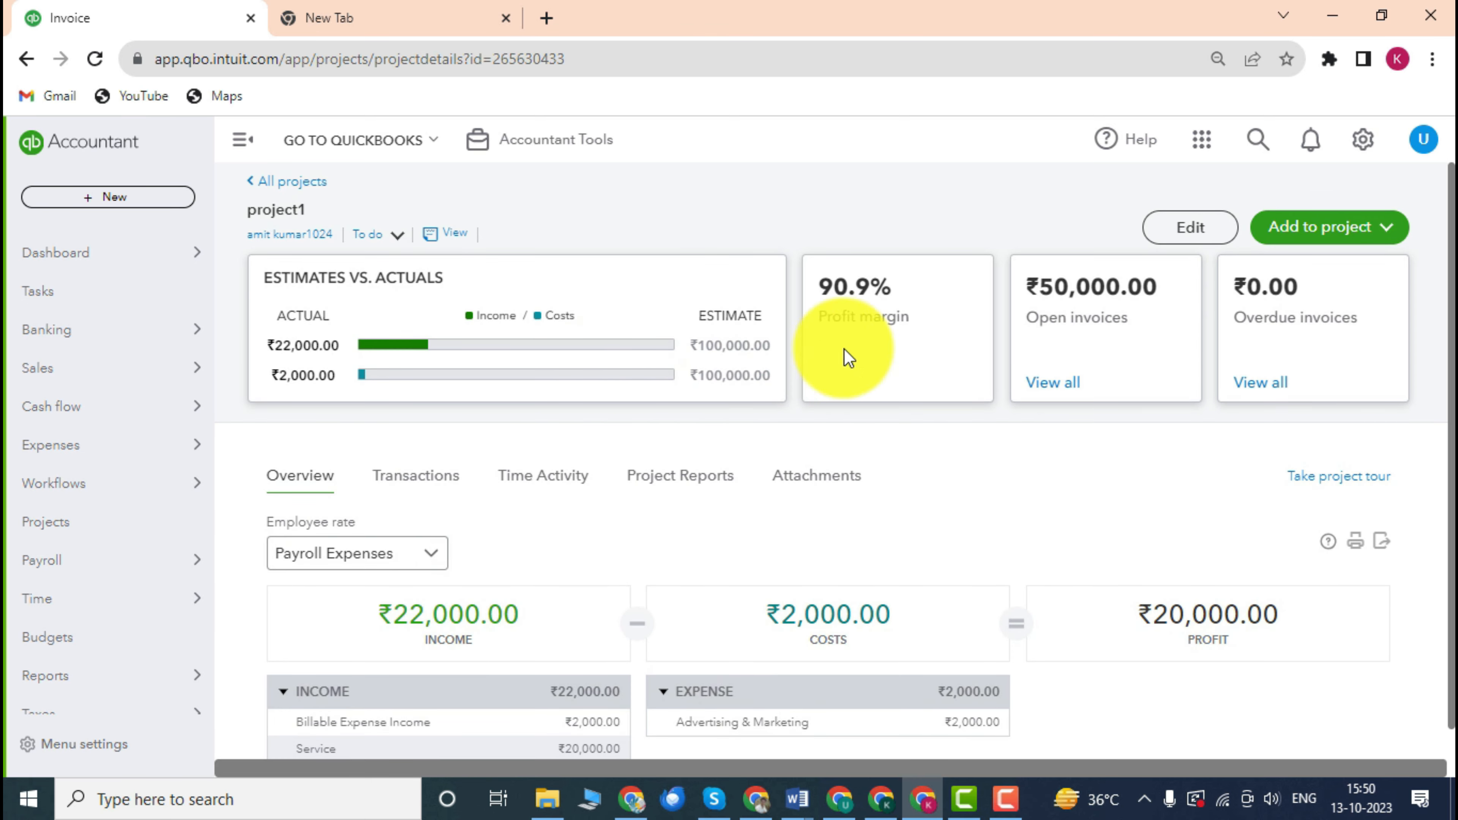
pyautogui.moveTo(1119, 319); pyautogui.dragTo(1096, 299)
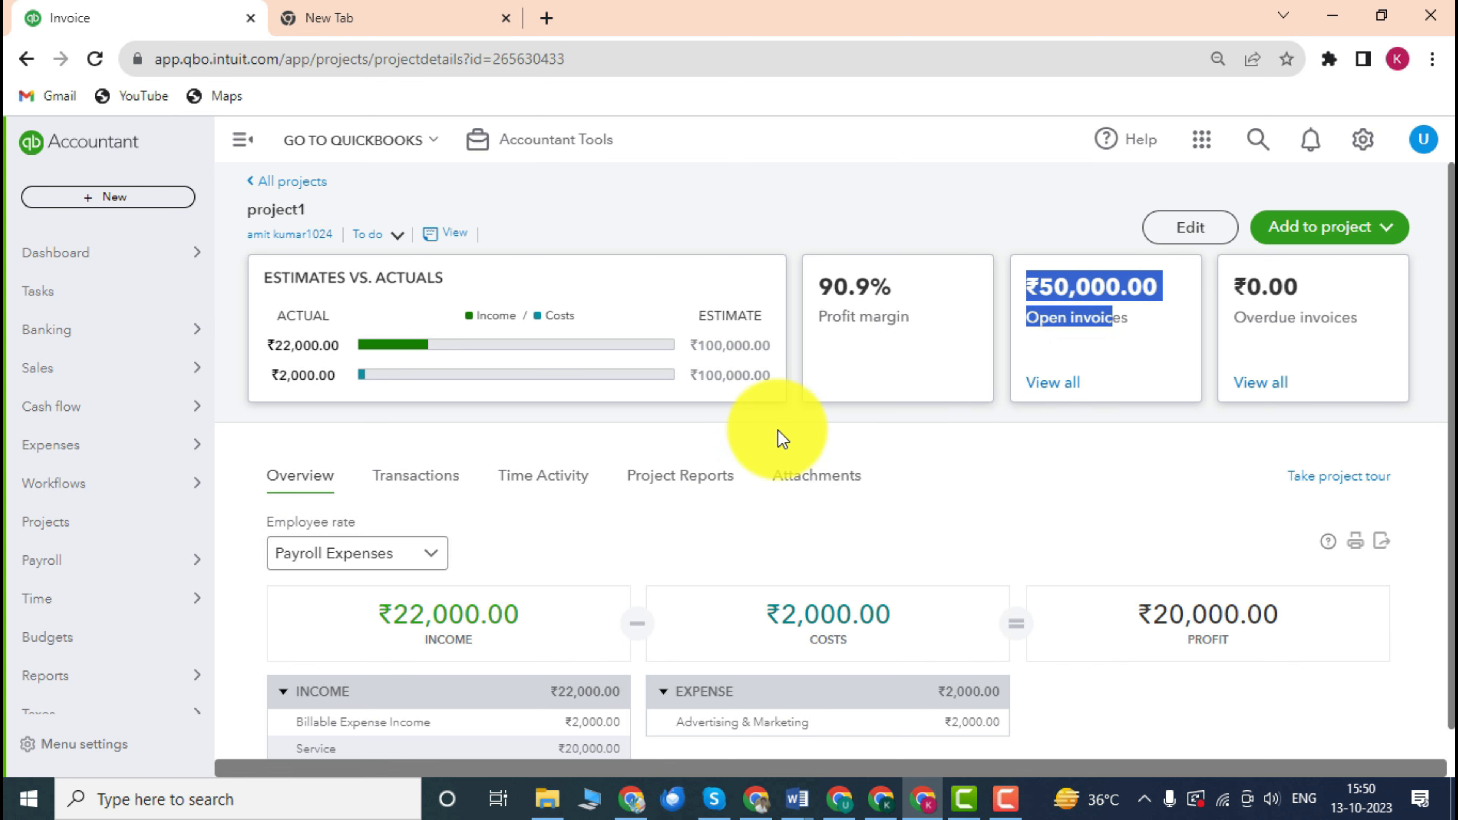
pyautogui.scroll(-1, 381, 482)
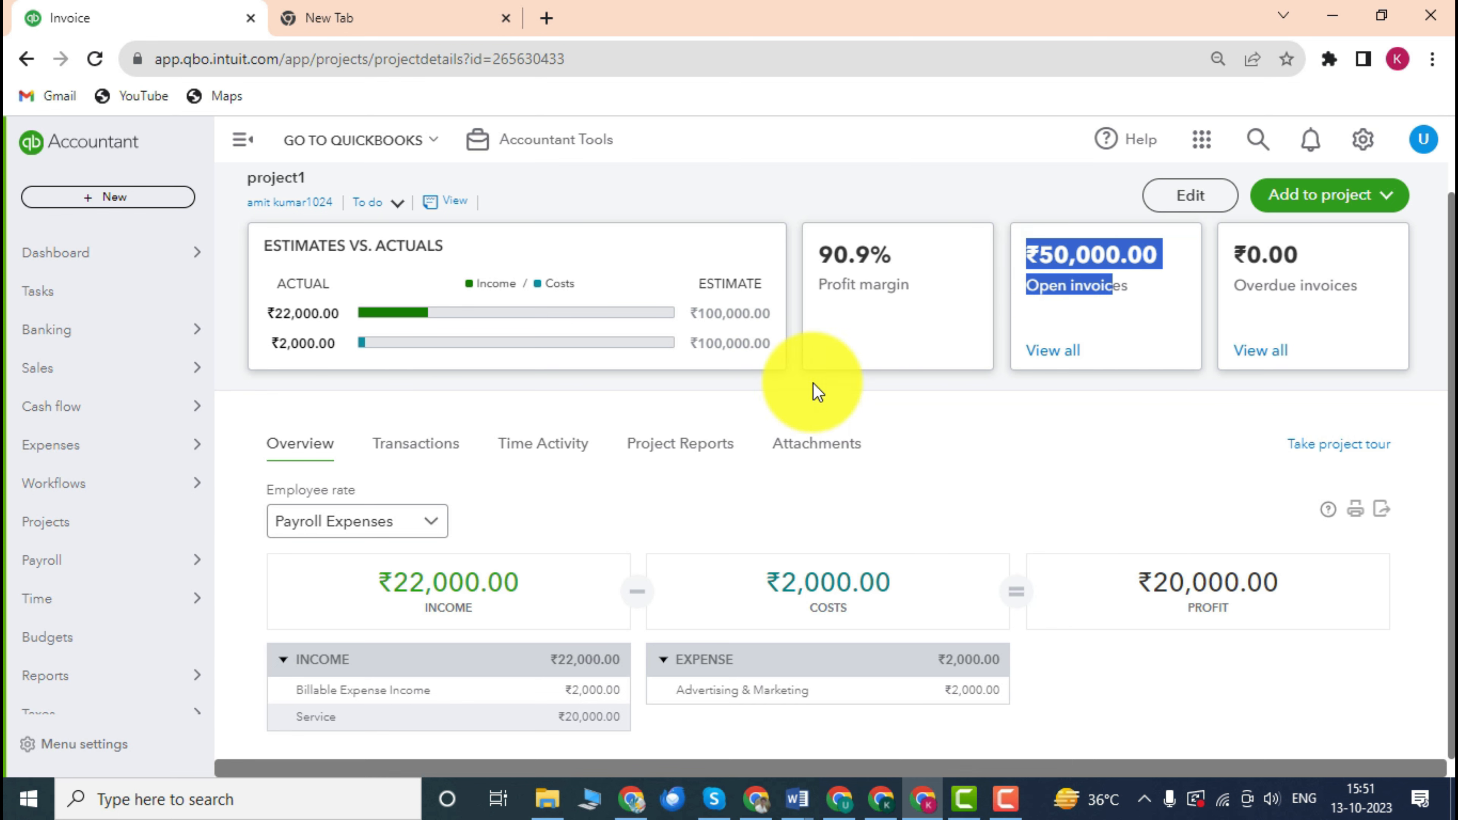
# Review project1's Transactions list and its Time Activity entries.
pyautogui.click(414, 445)
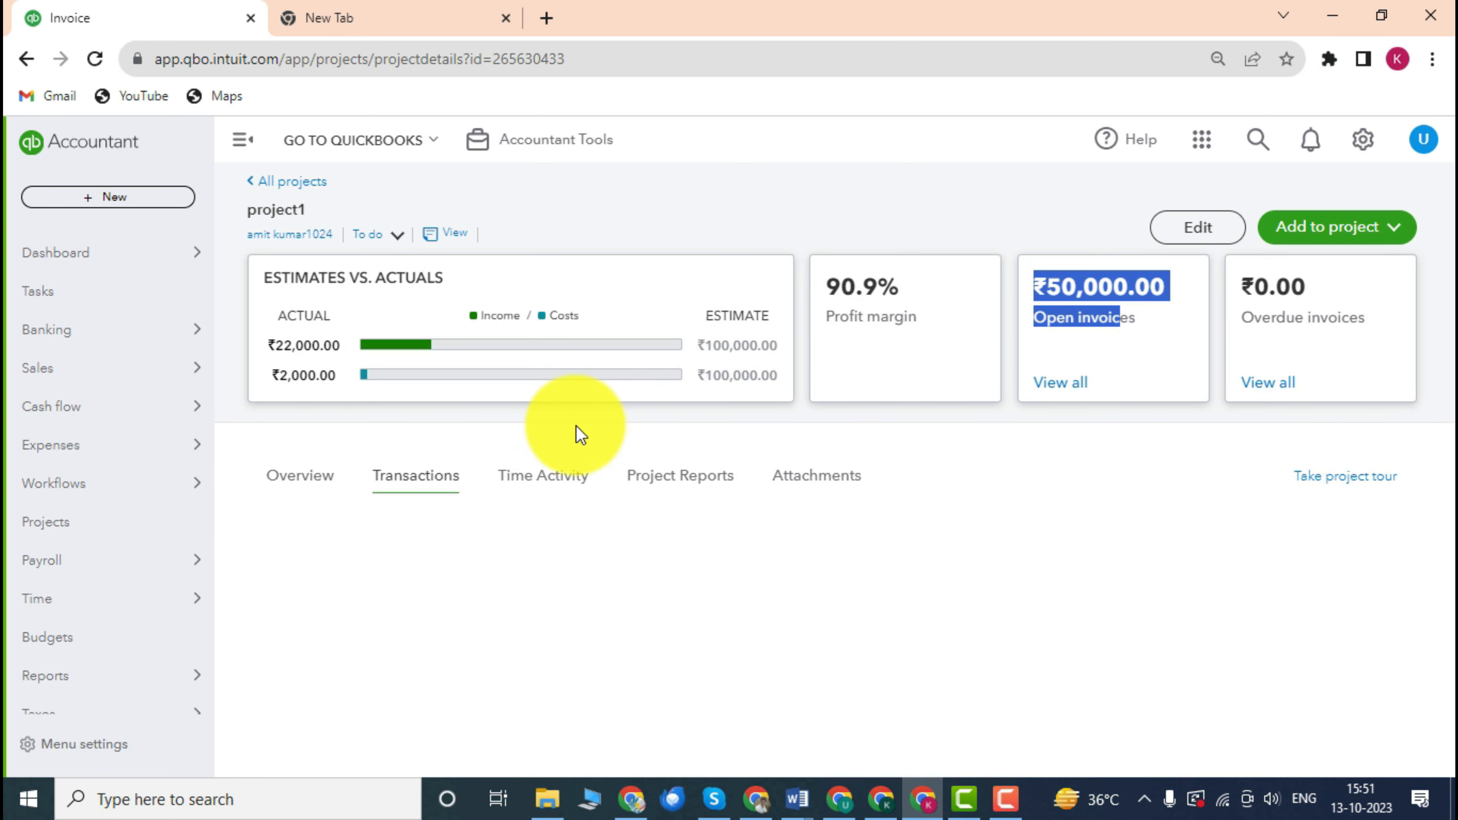
pyautogui.scroll(-3, 565, 425)
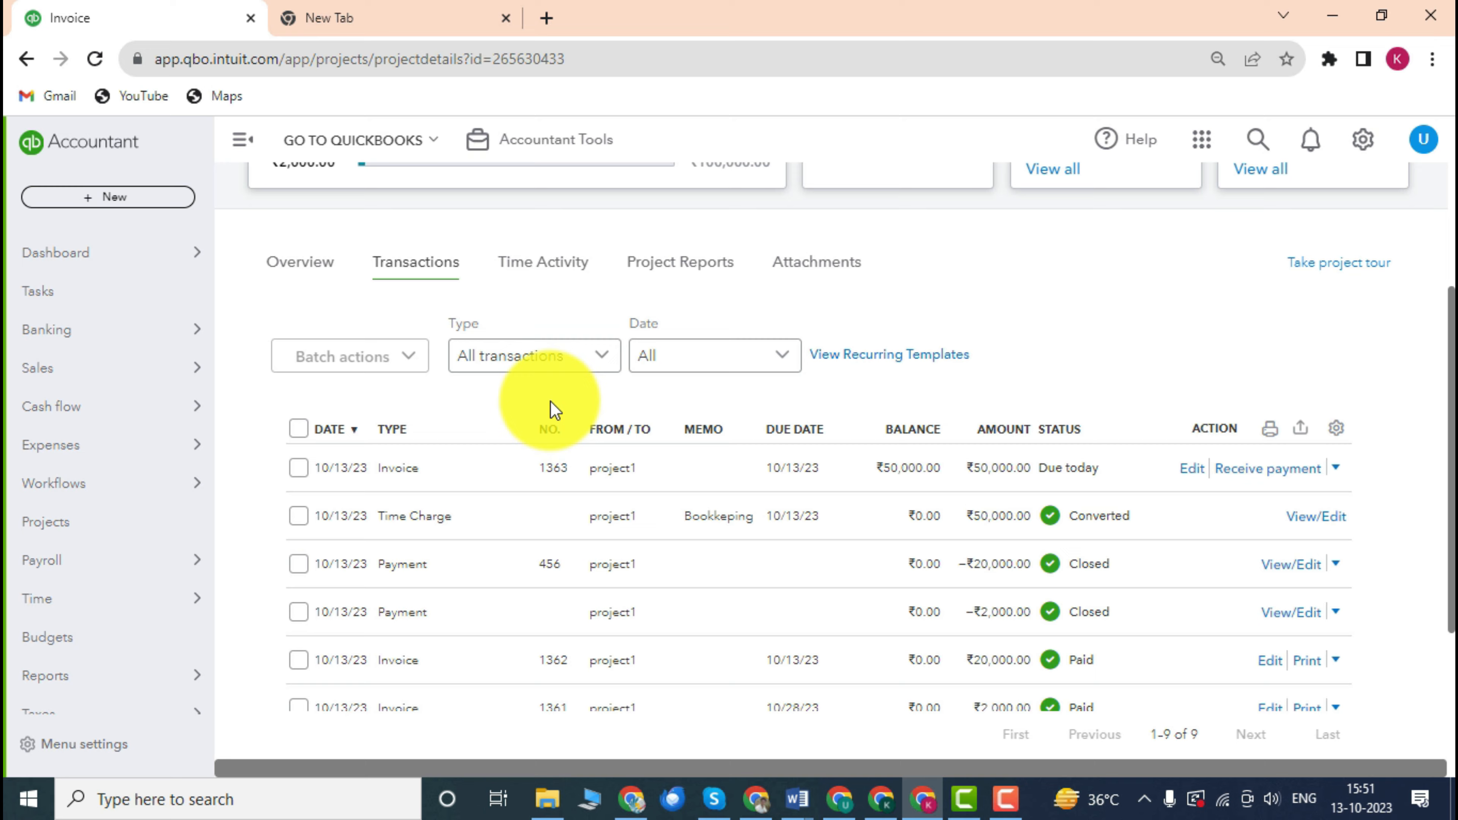
pyautogui.scroll(3, 872, 374)
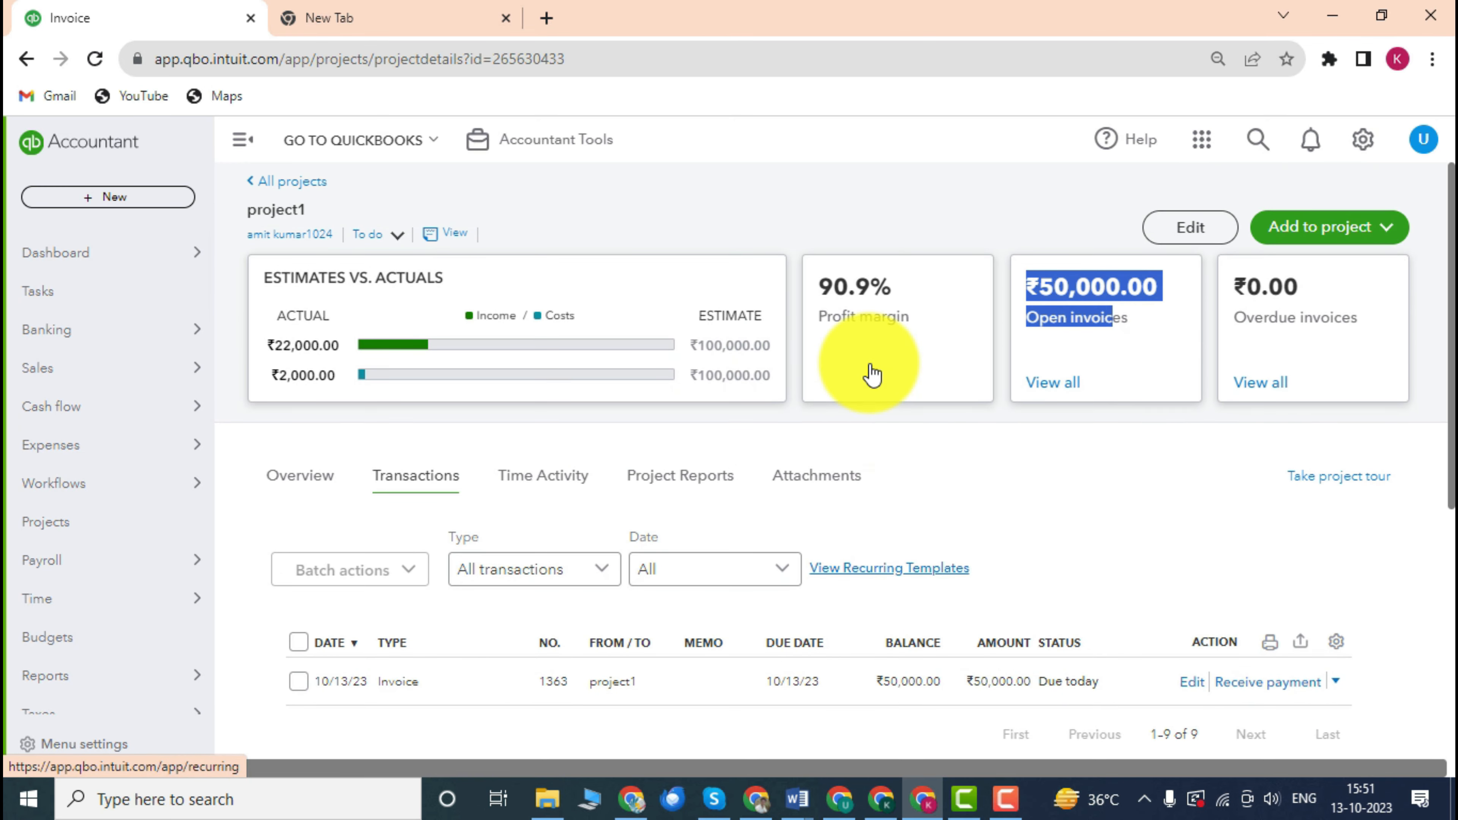
pyautogui.scroll(-3, 872, 374)
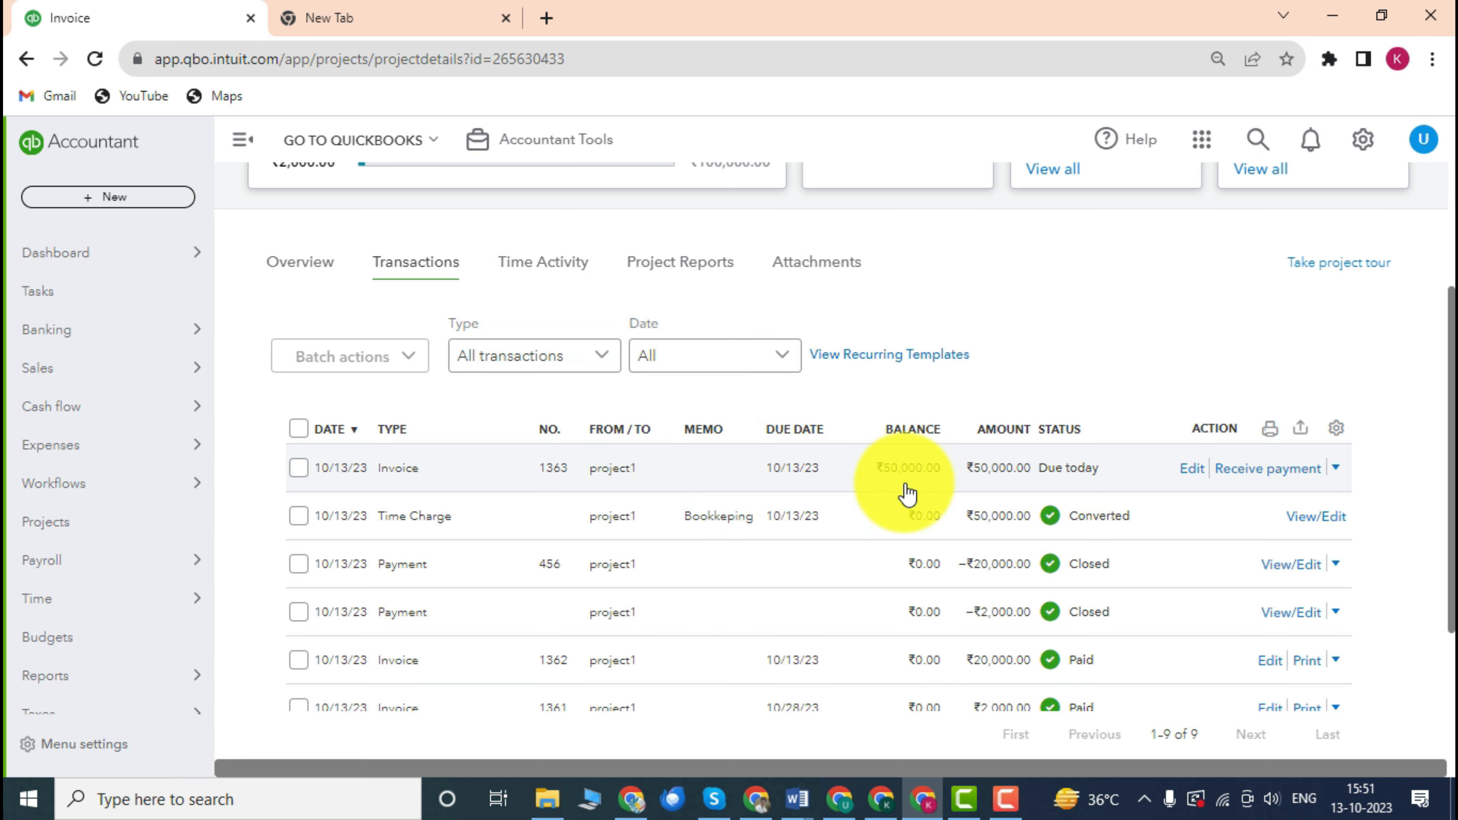
pyautogui.scroll(-3, 861, 483)
pyautogui.scroll(4, 862, 479)
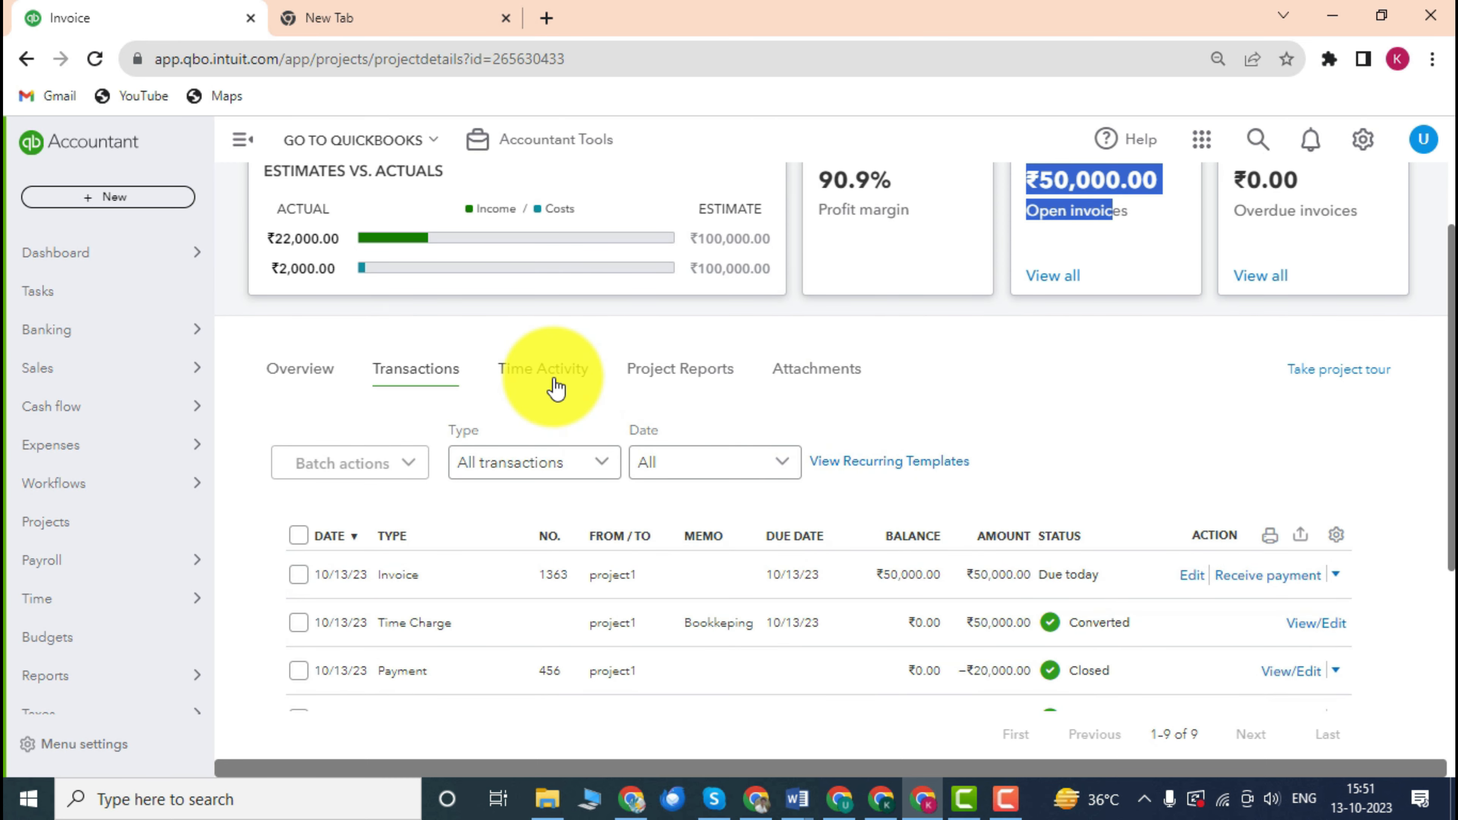
pyautogui.click(555, 388)
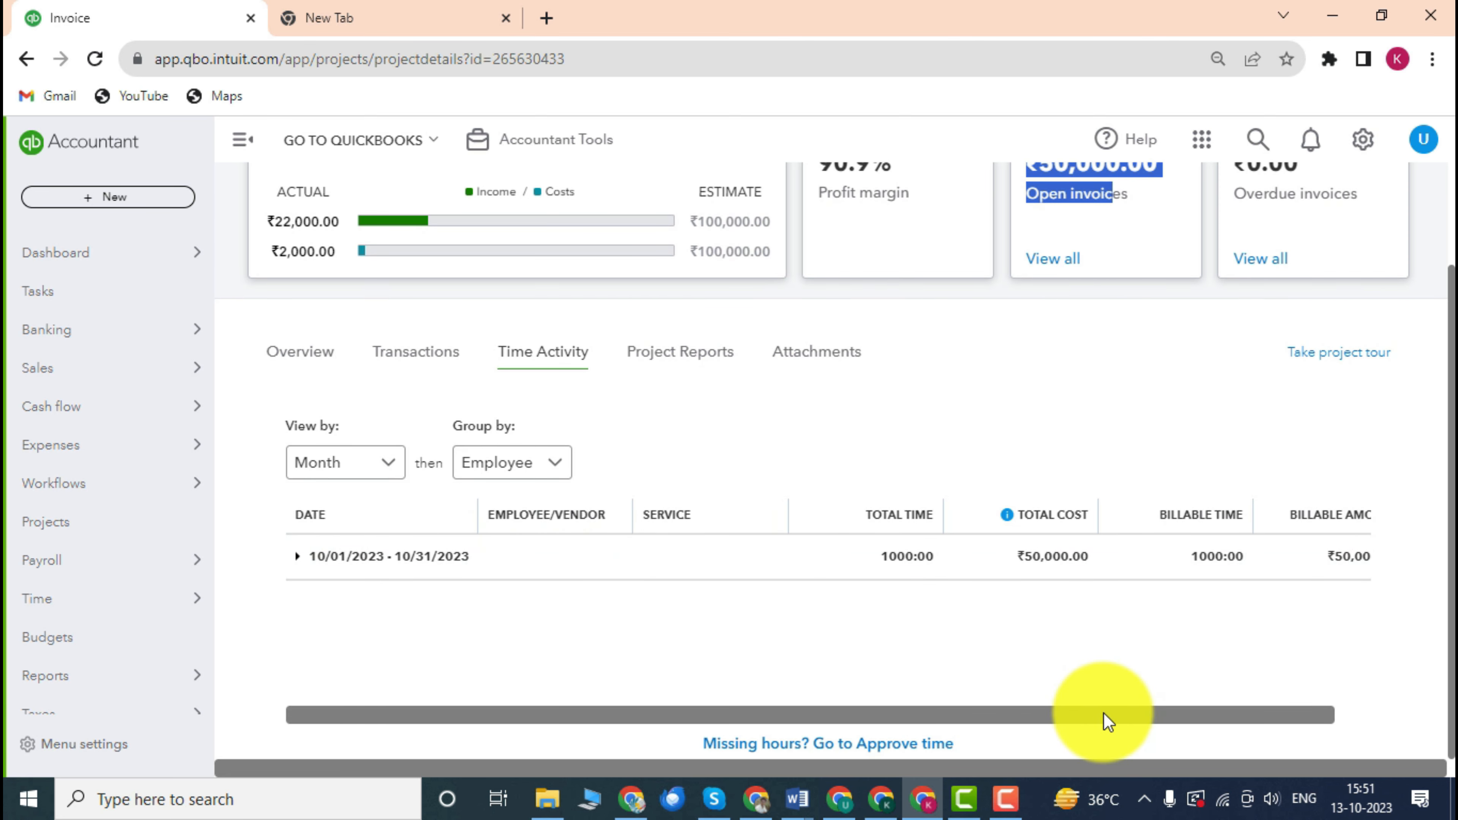
pyautogui.moveTo(1104, 714); pyautogui.dragTo(1208, 712)
pyautogui.moveTo(1095, 712); pyautogui.dragTo(873, 687)
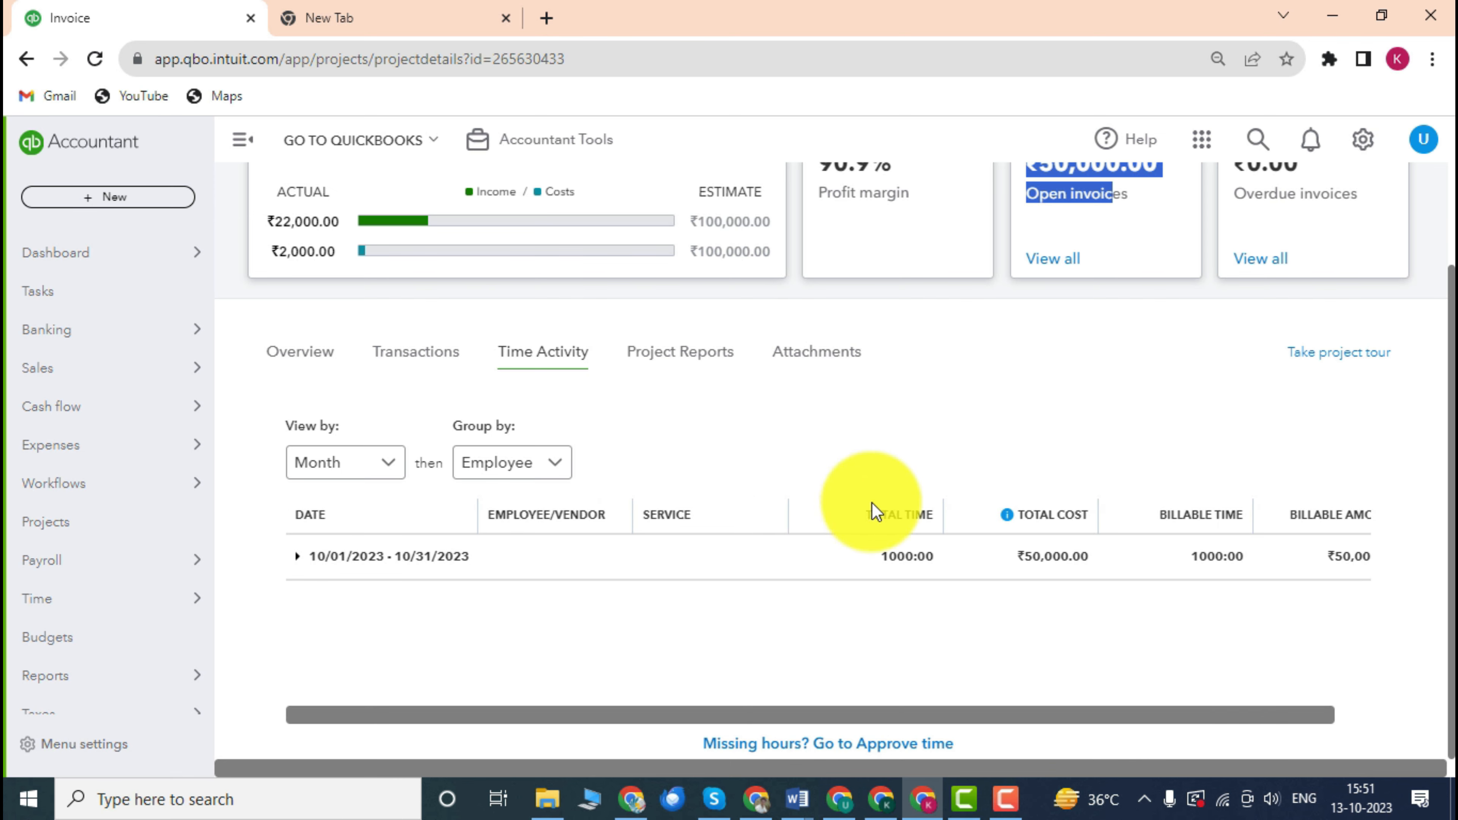
pyautogui.scroll(2, 603, 425)
pyautogui.scroll(-2, 605, 418)
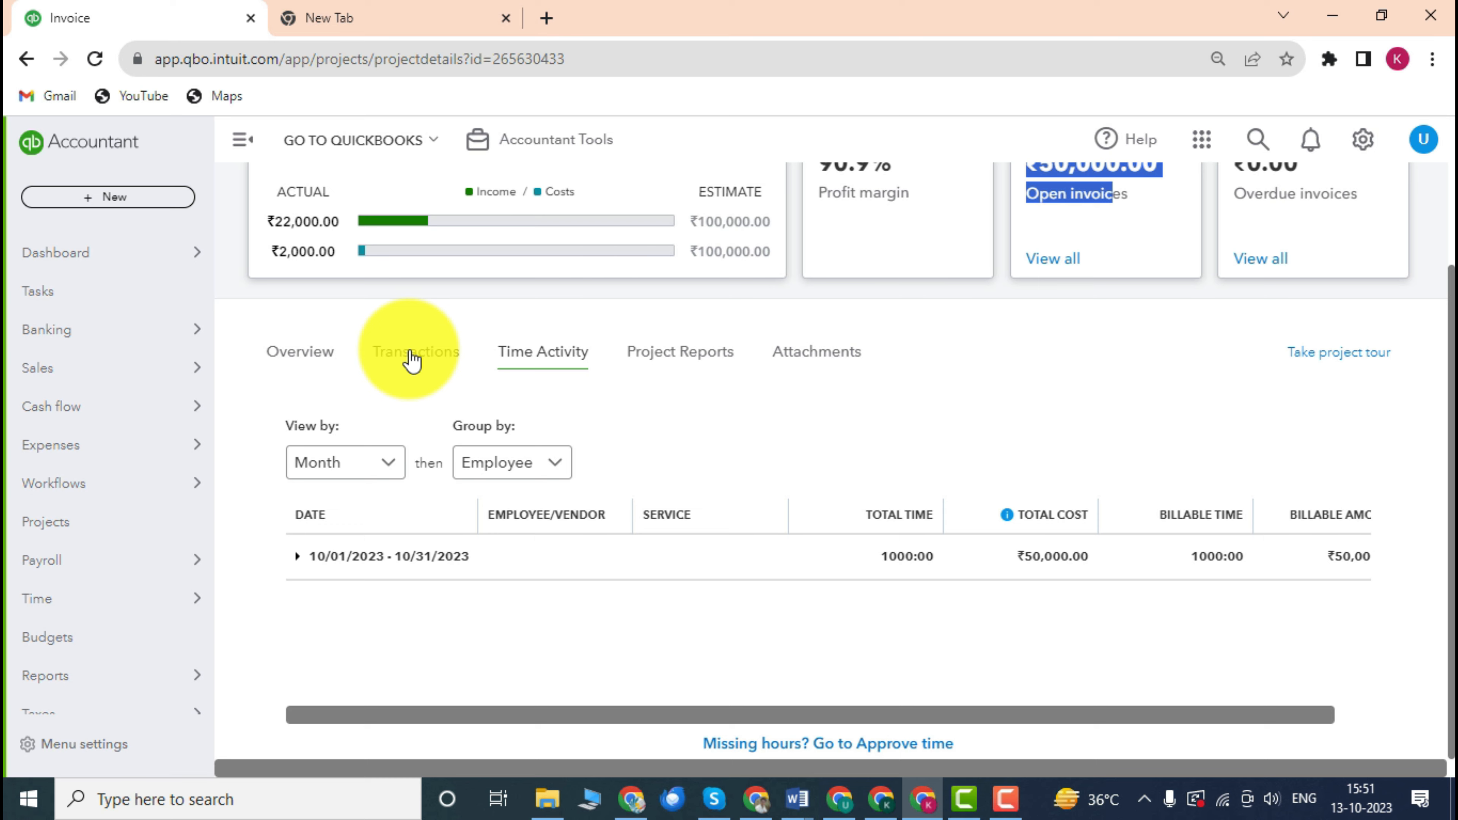
pyautogui.scroll(2, 867, 397)
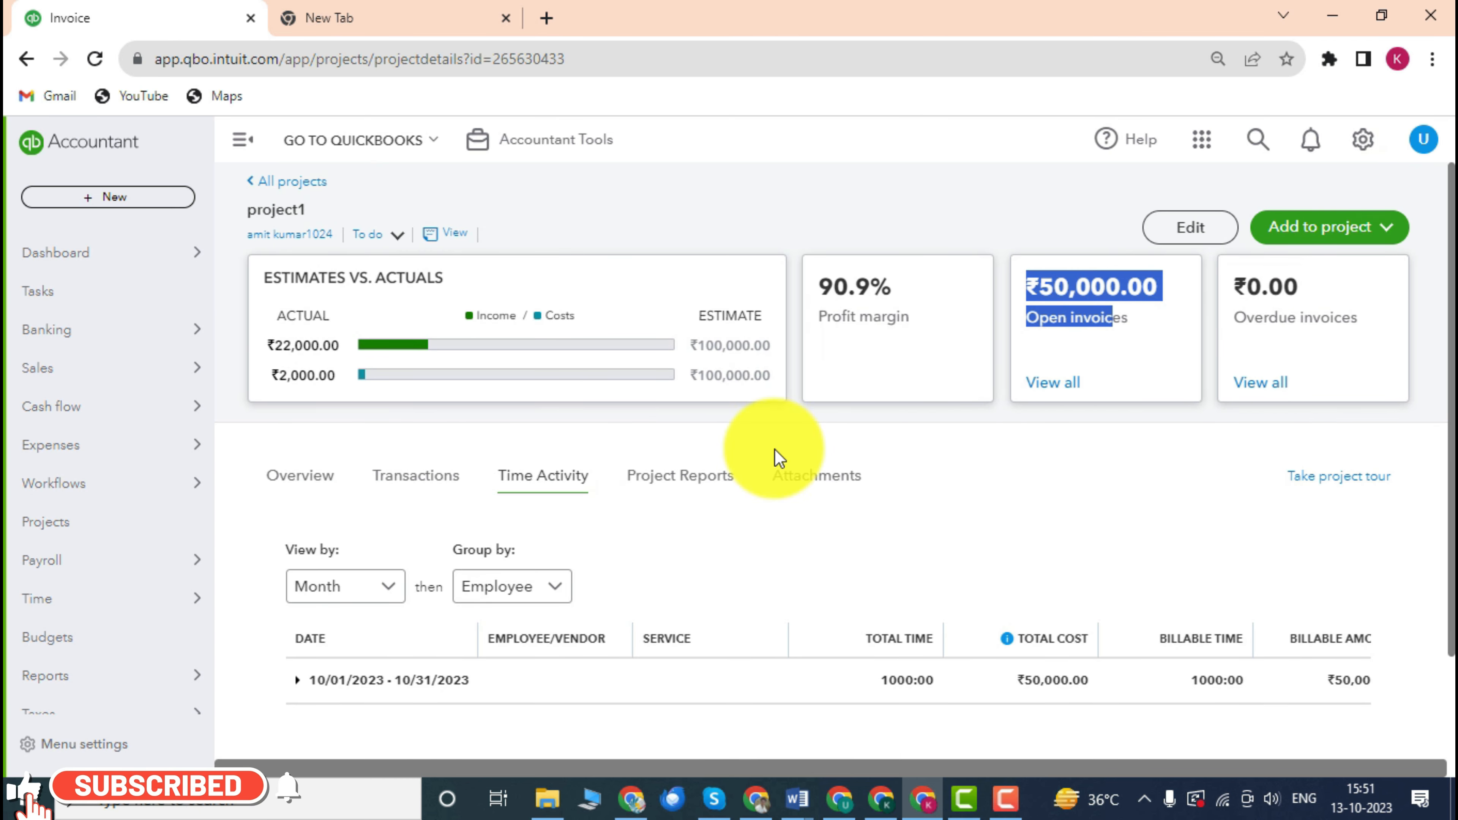
# Receive payment on invoice 1363's ₹50,000.00 balance from the Transactions list.
pyautogui.click(414, 489)
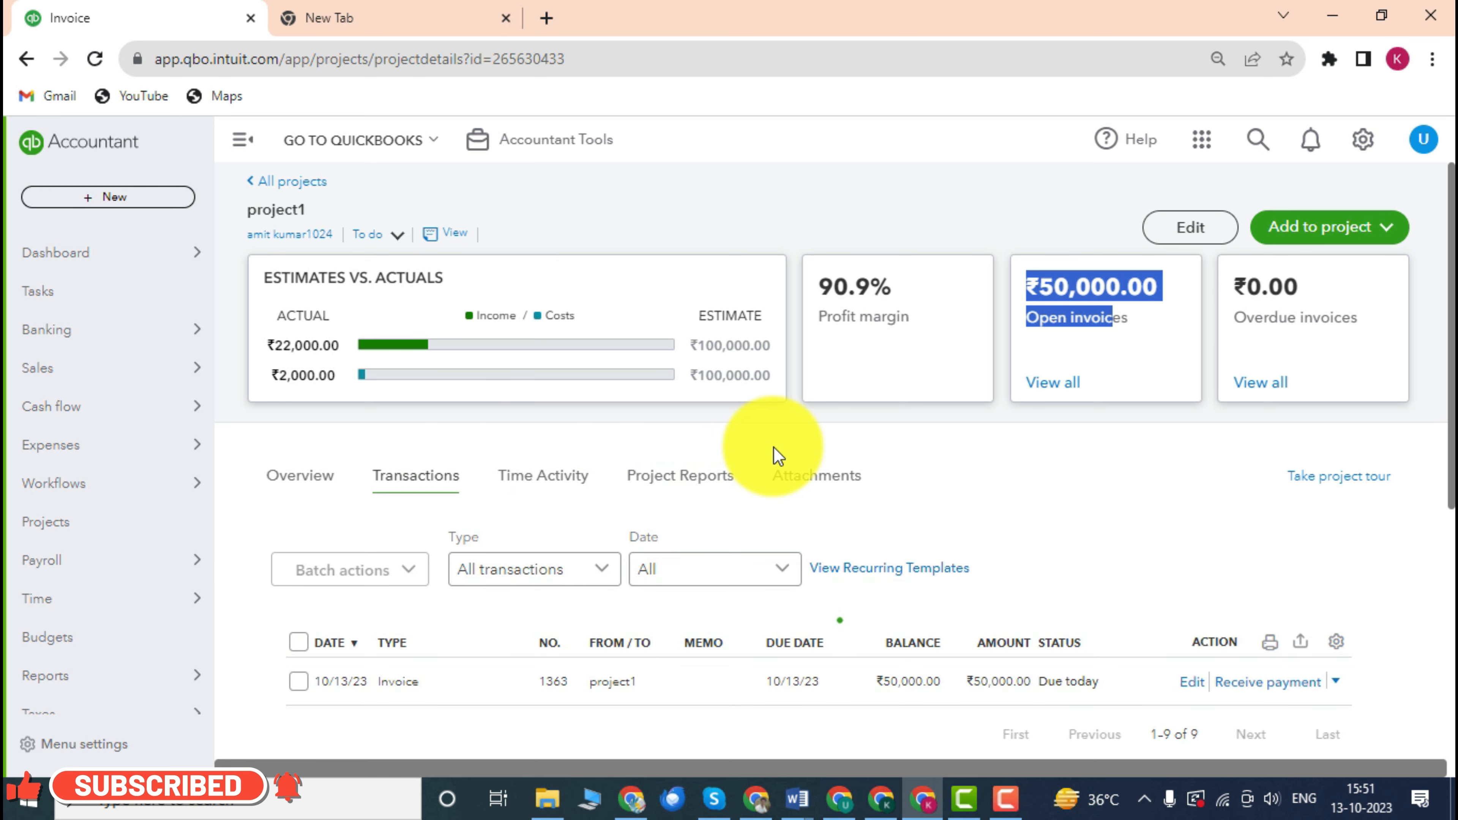
pyautogui.scroll(-5, 773, 447)
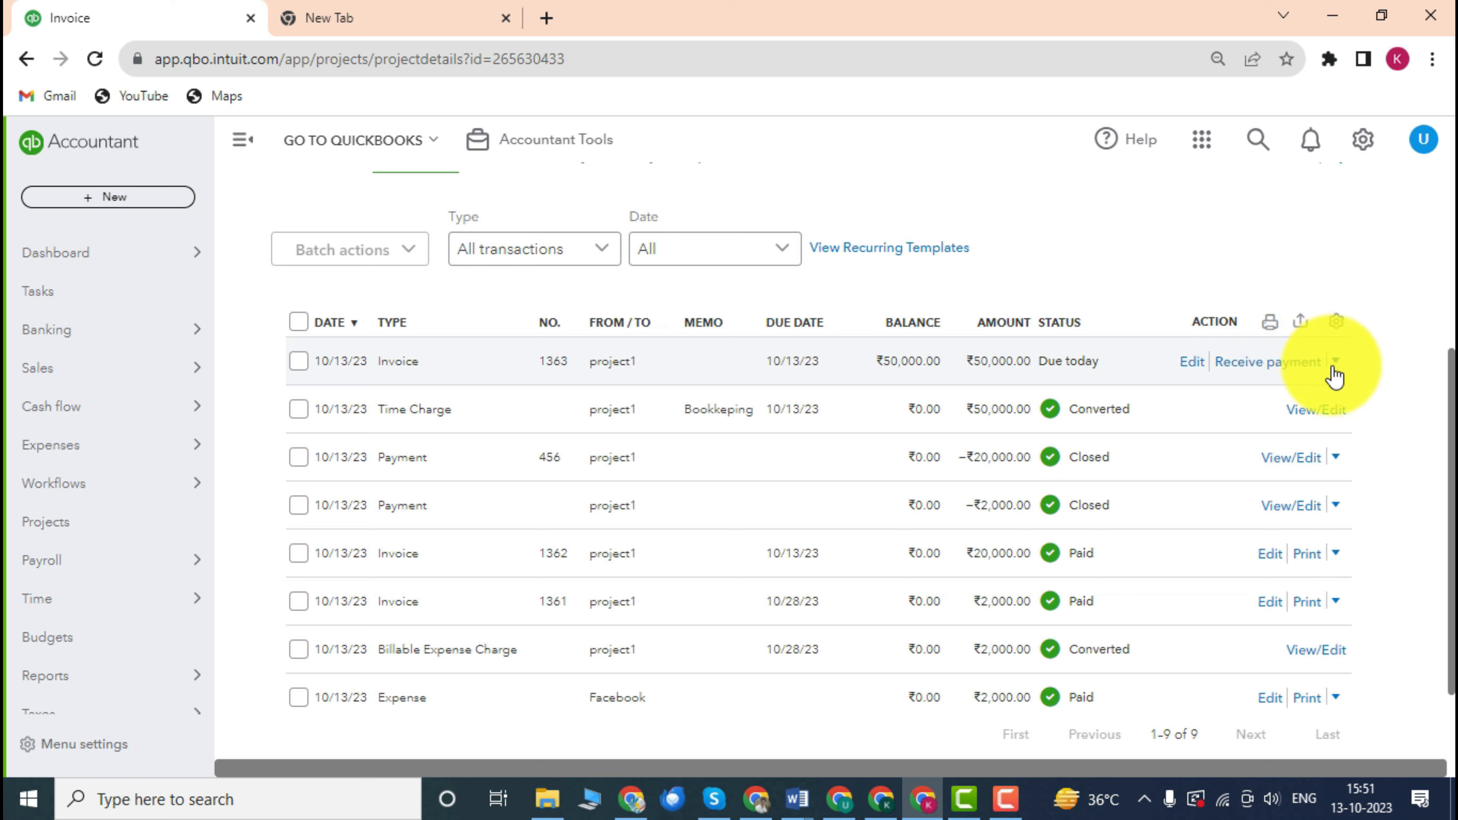
pyautogui.click(1279, 367)
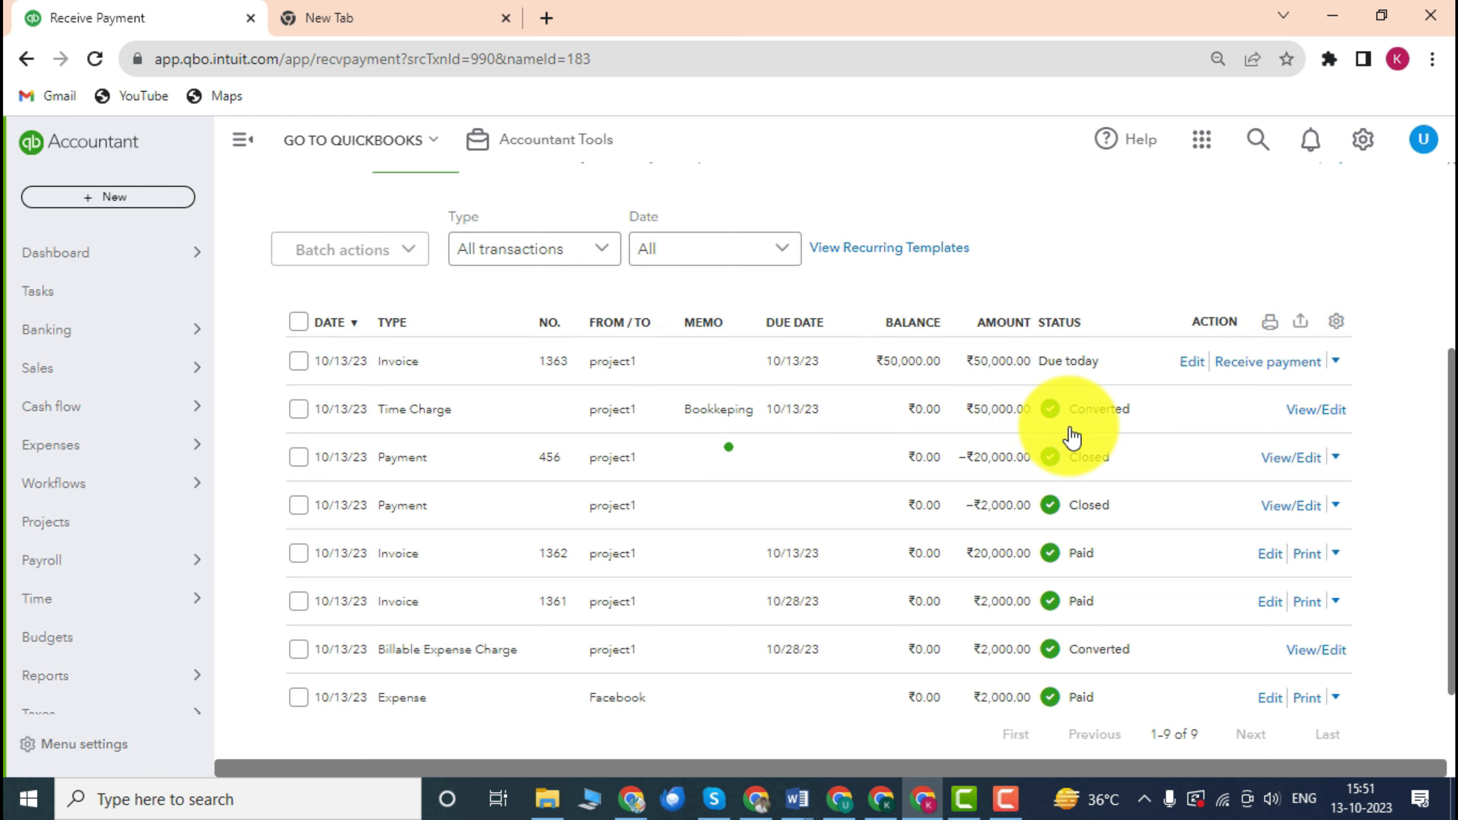
# Set payment method to Check with reference no. 1526 for the ₹50,000.00 payment.
pyautogui.scroll(-3, 631, 437)
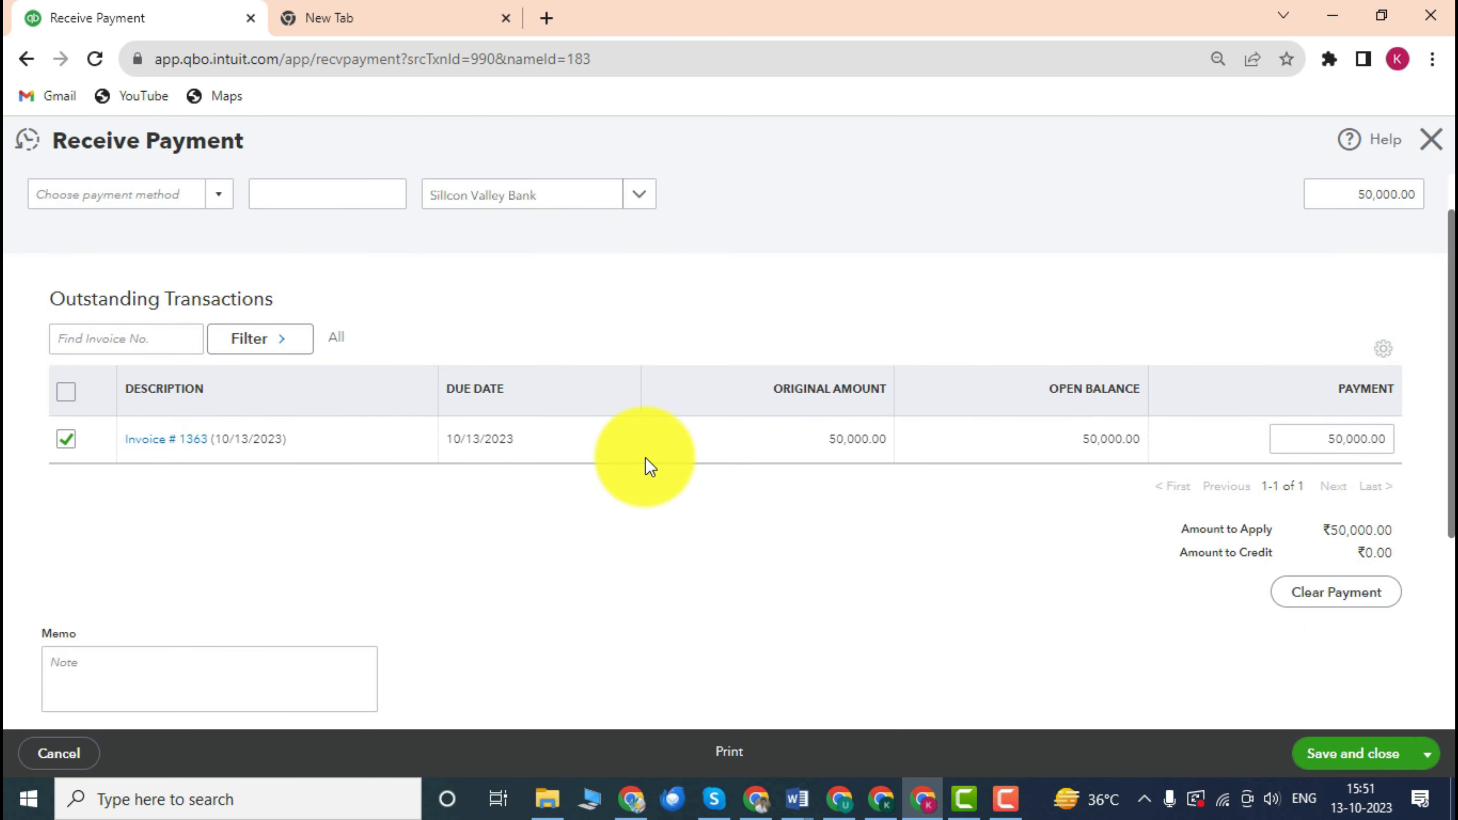
pyautogui.scroll(2, 443, 402)
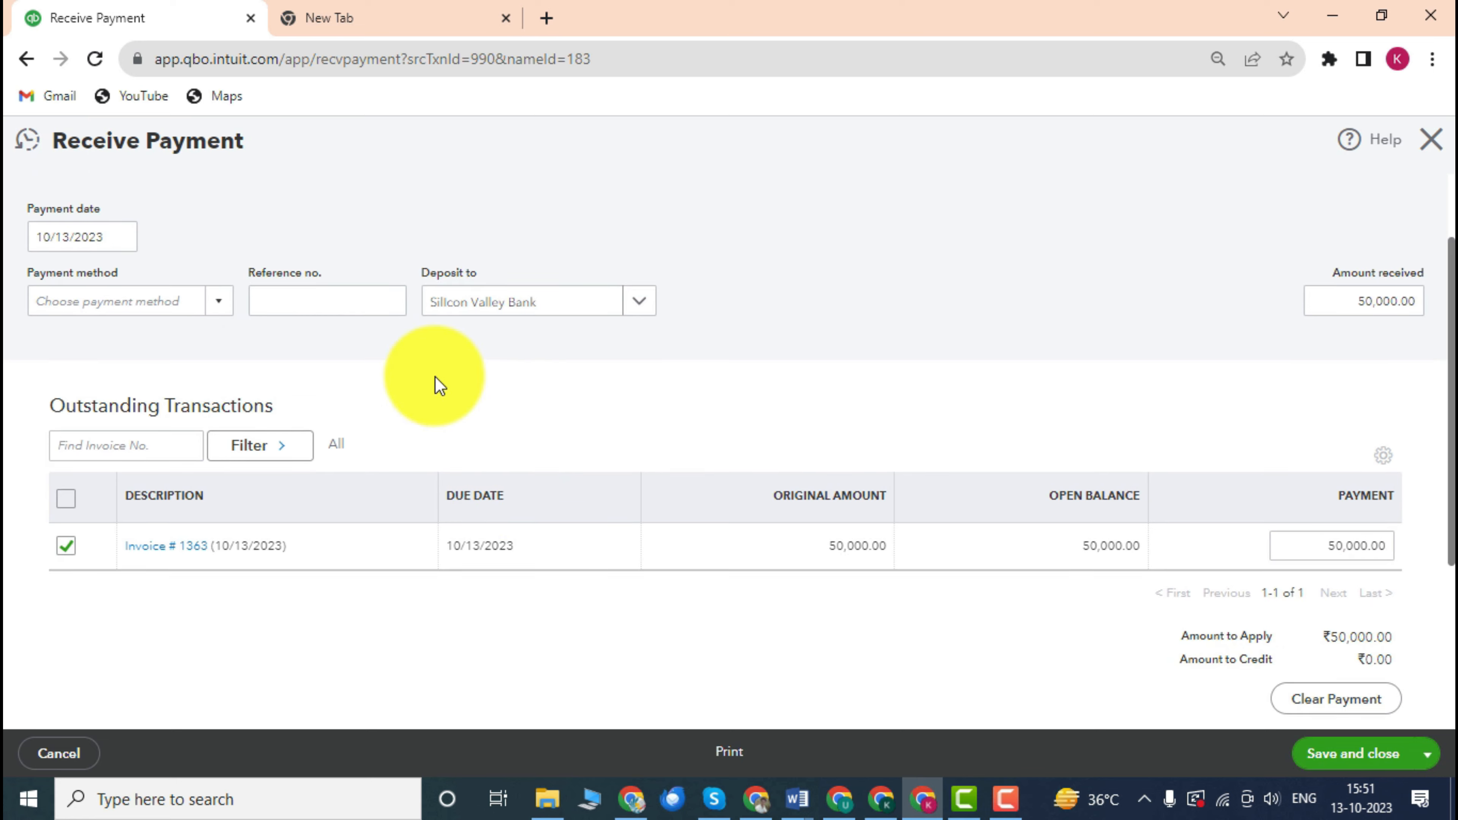
pyautogui.click(217, 305)
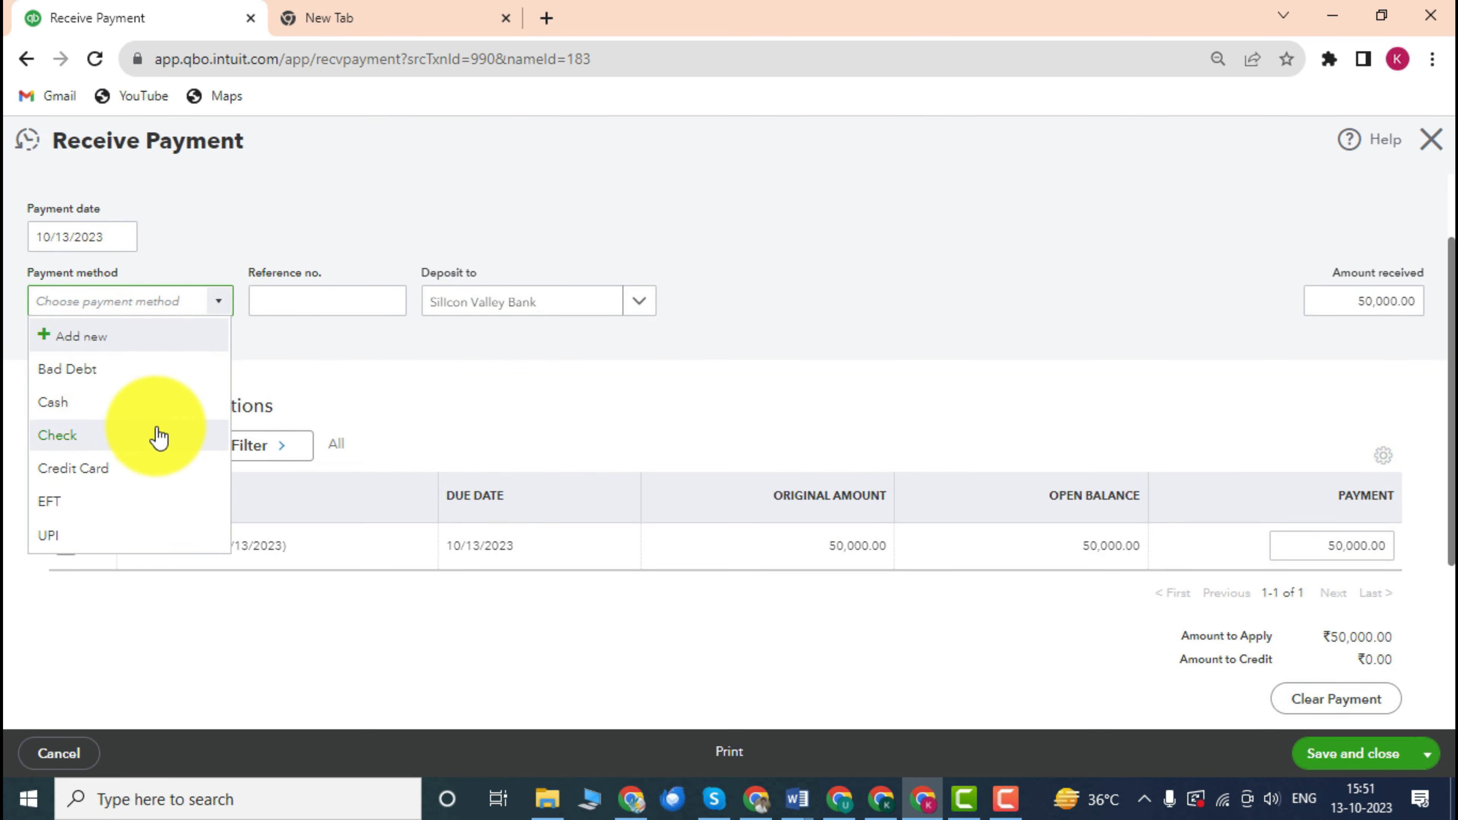
pyautogui.click(160, 438)
pyautogui.click(361, 306)
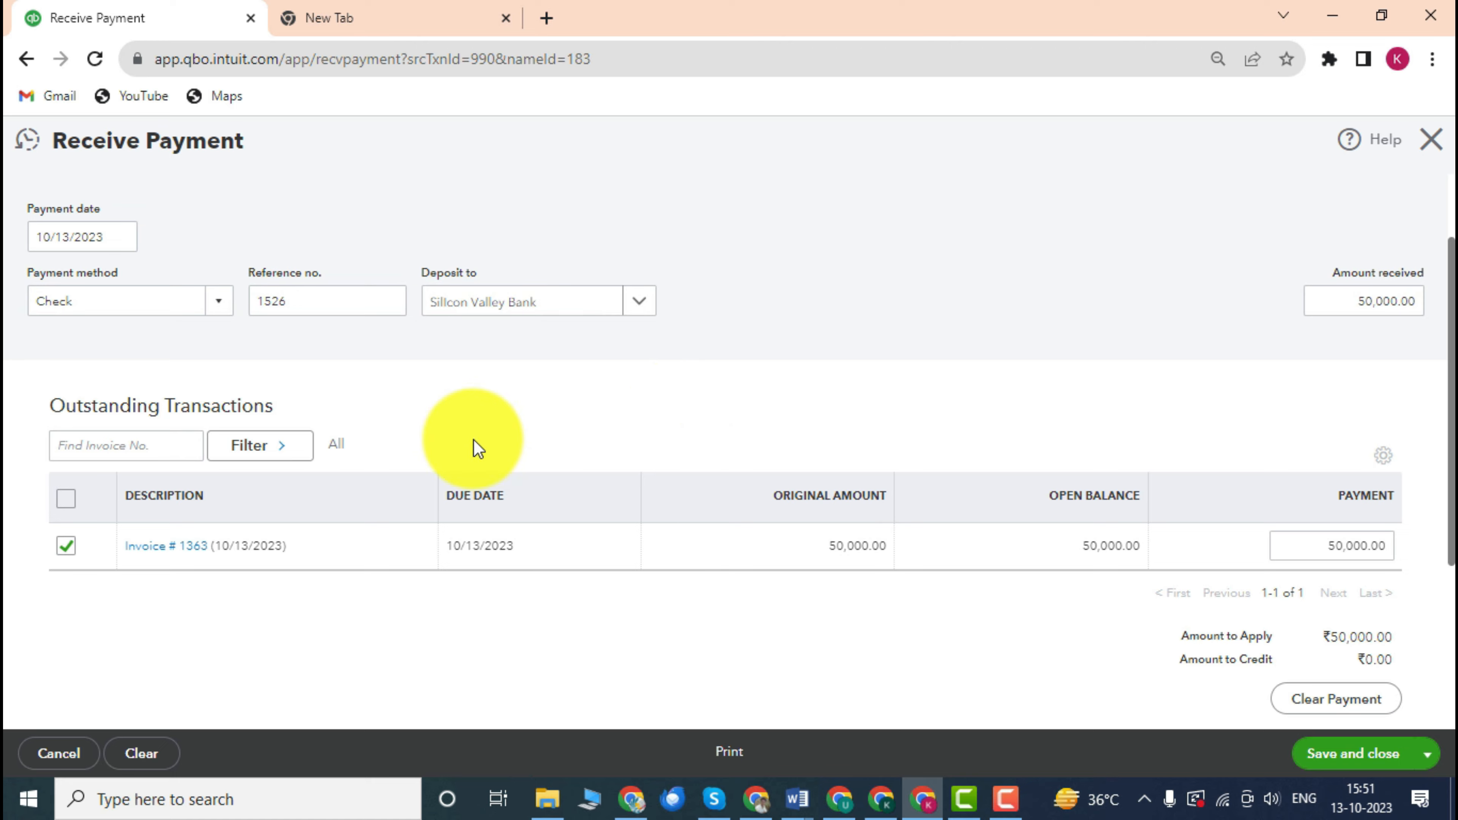
pyautogui.scroll(-2, 401, 448)
pyautogui.scroll(-3, 1177, 513)
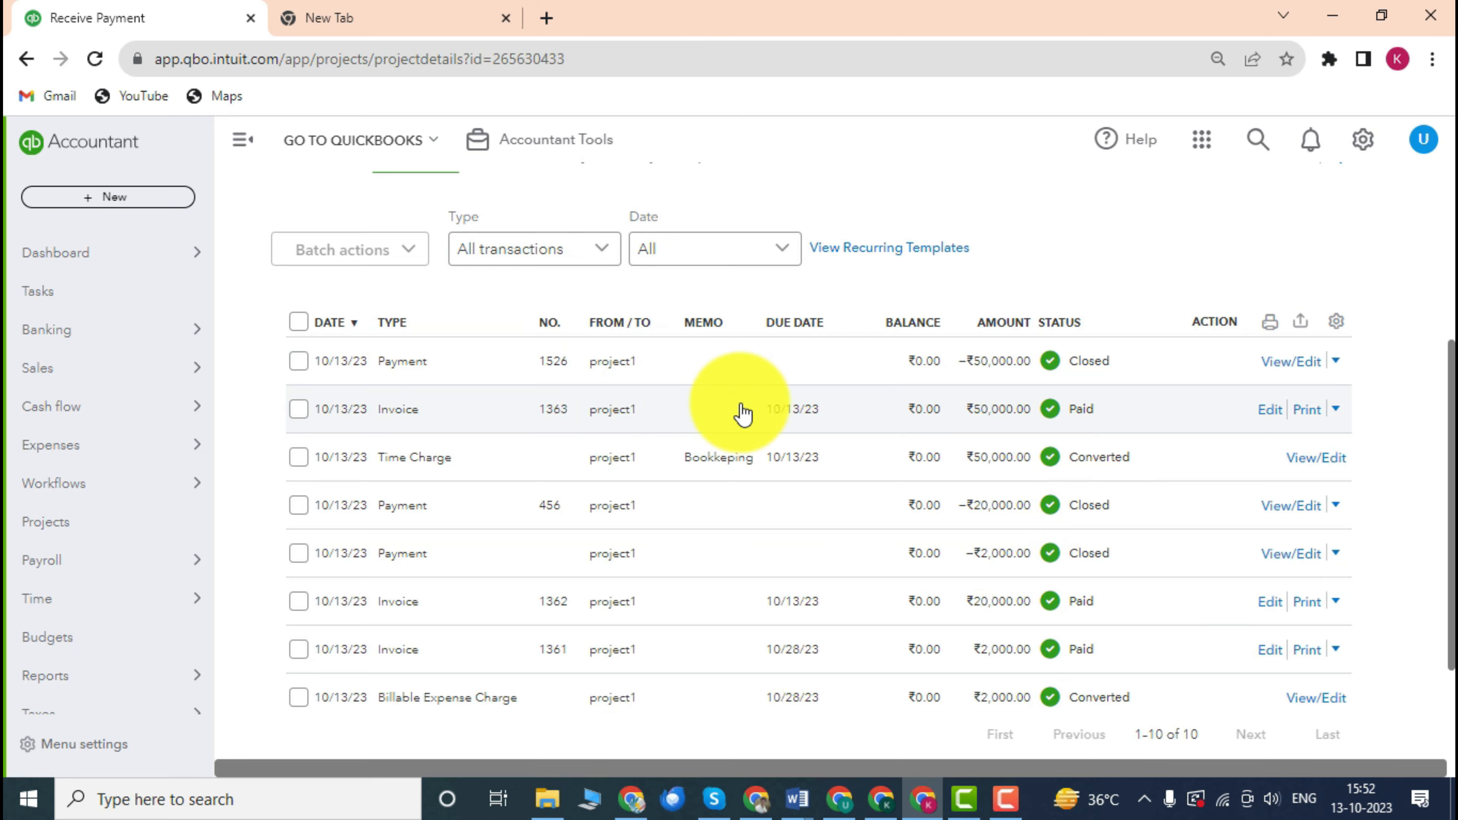
# Review project1's updated summary (₹72,000.00 income, 97.2% margin) and show its Transactions list.
pyautogui.scroll(2, 741, 409)
pyautogui.scroll(4, 741, 409)
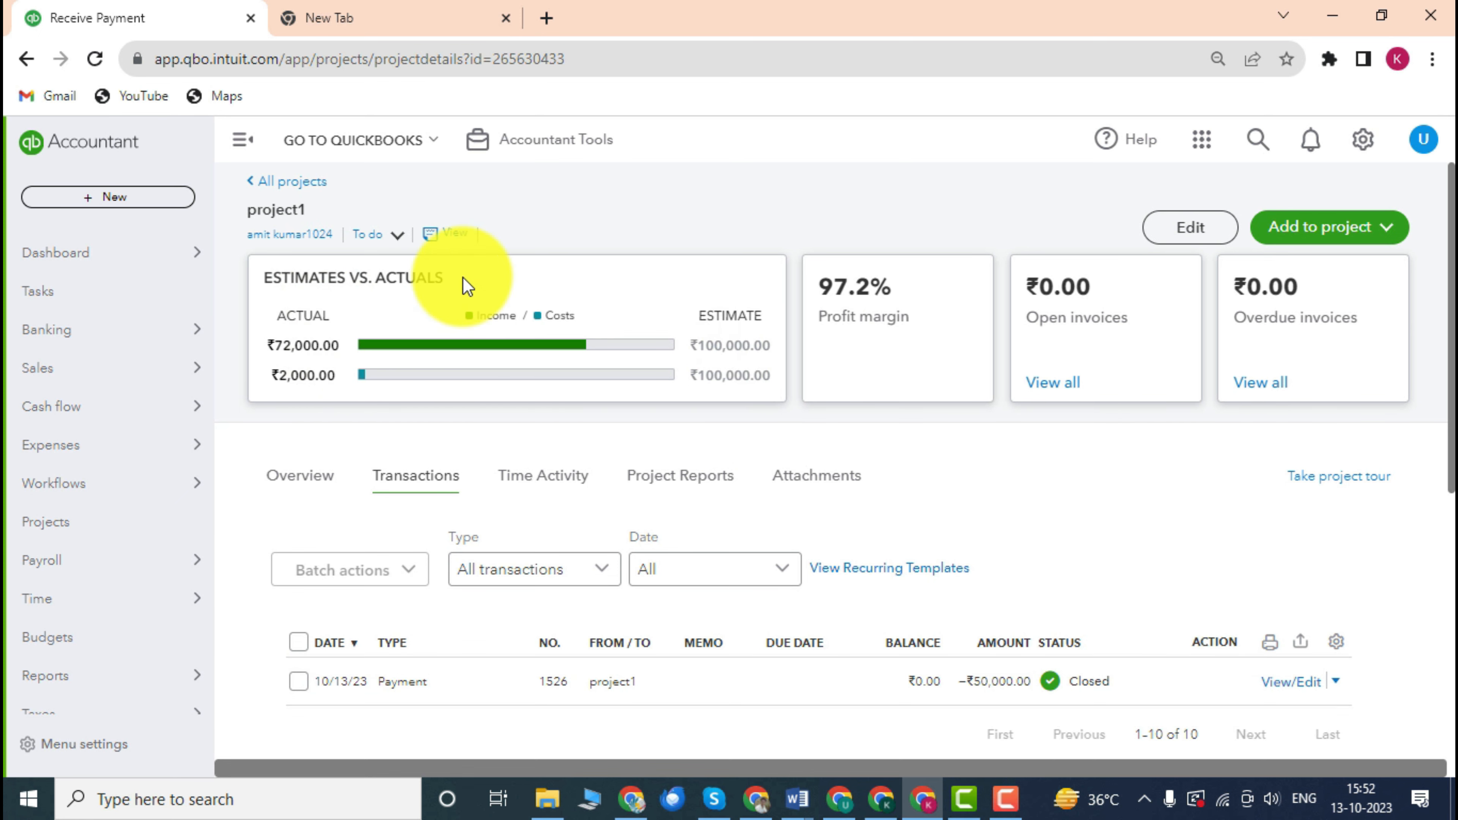
pyautogui.scroll(-5, 507, 417)
pyautogui.scroll(3, 442, 350)
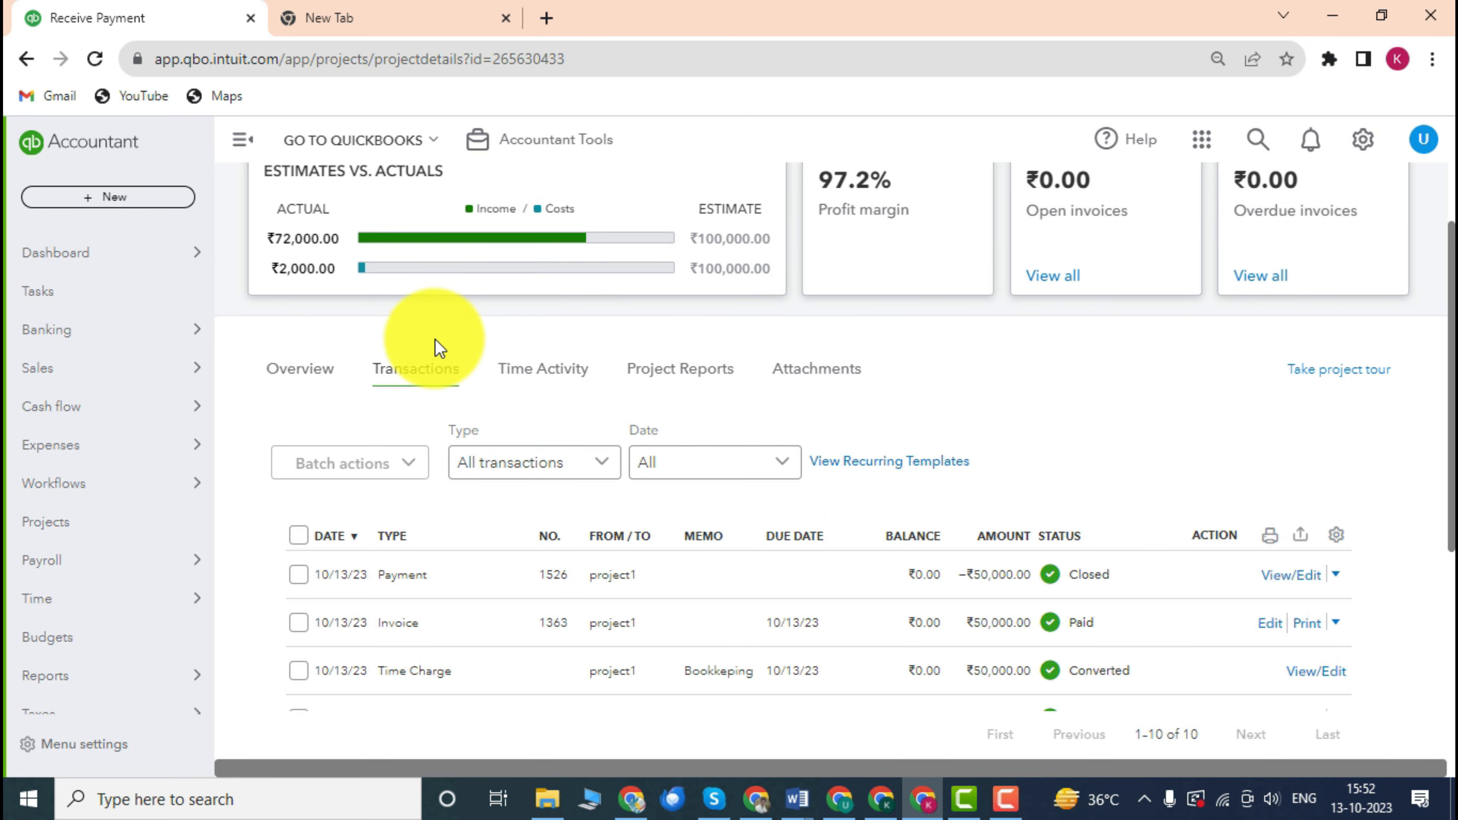
pyautogui.click(580, 363)
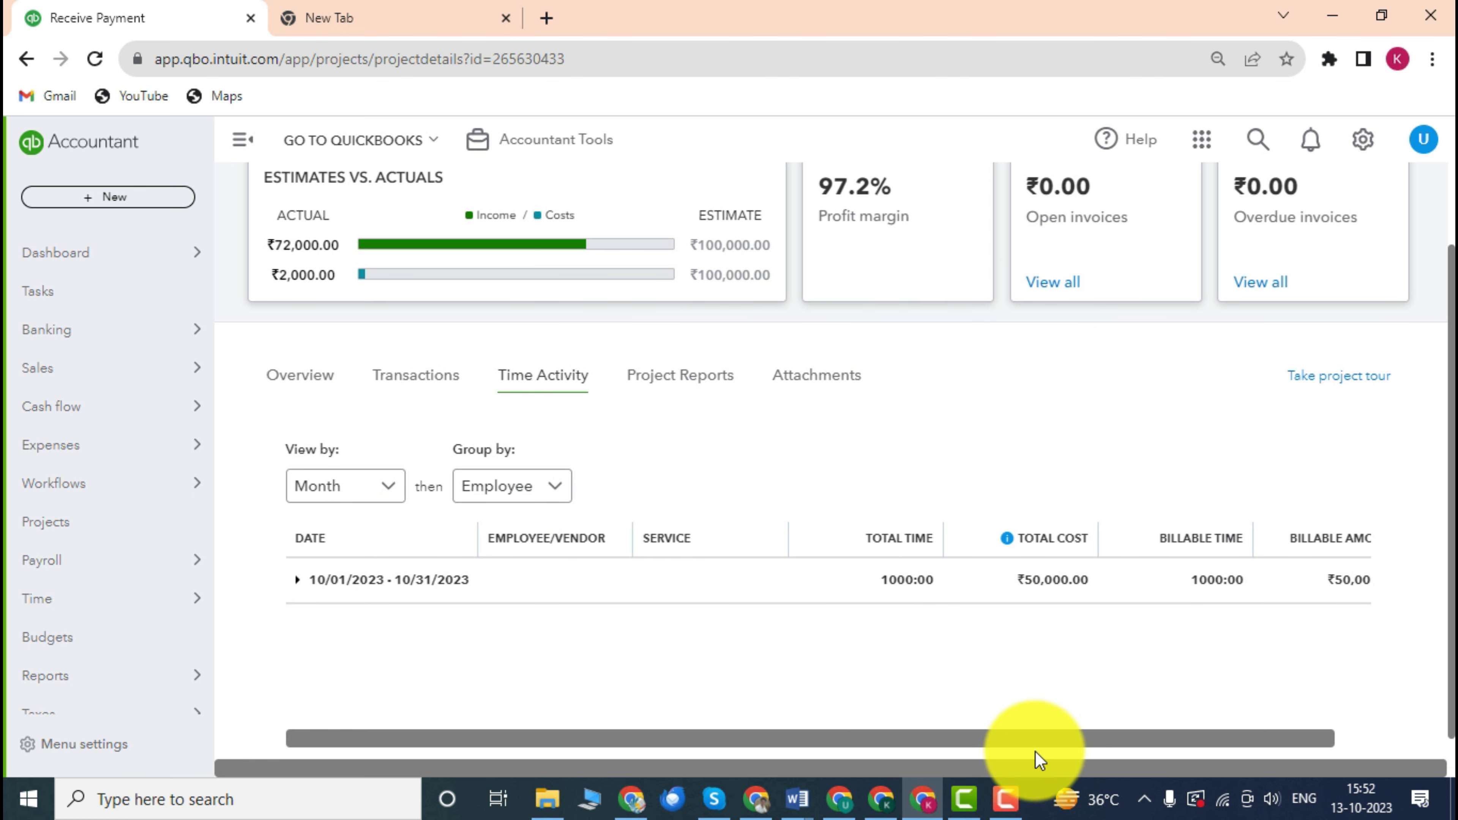
pyautogui.moveTo(1022, 745); pyautogui.dragTo(788, 736)
pyautogui.scroll(-1, 810, 729)
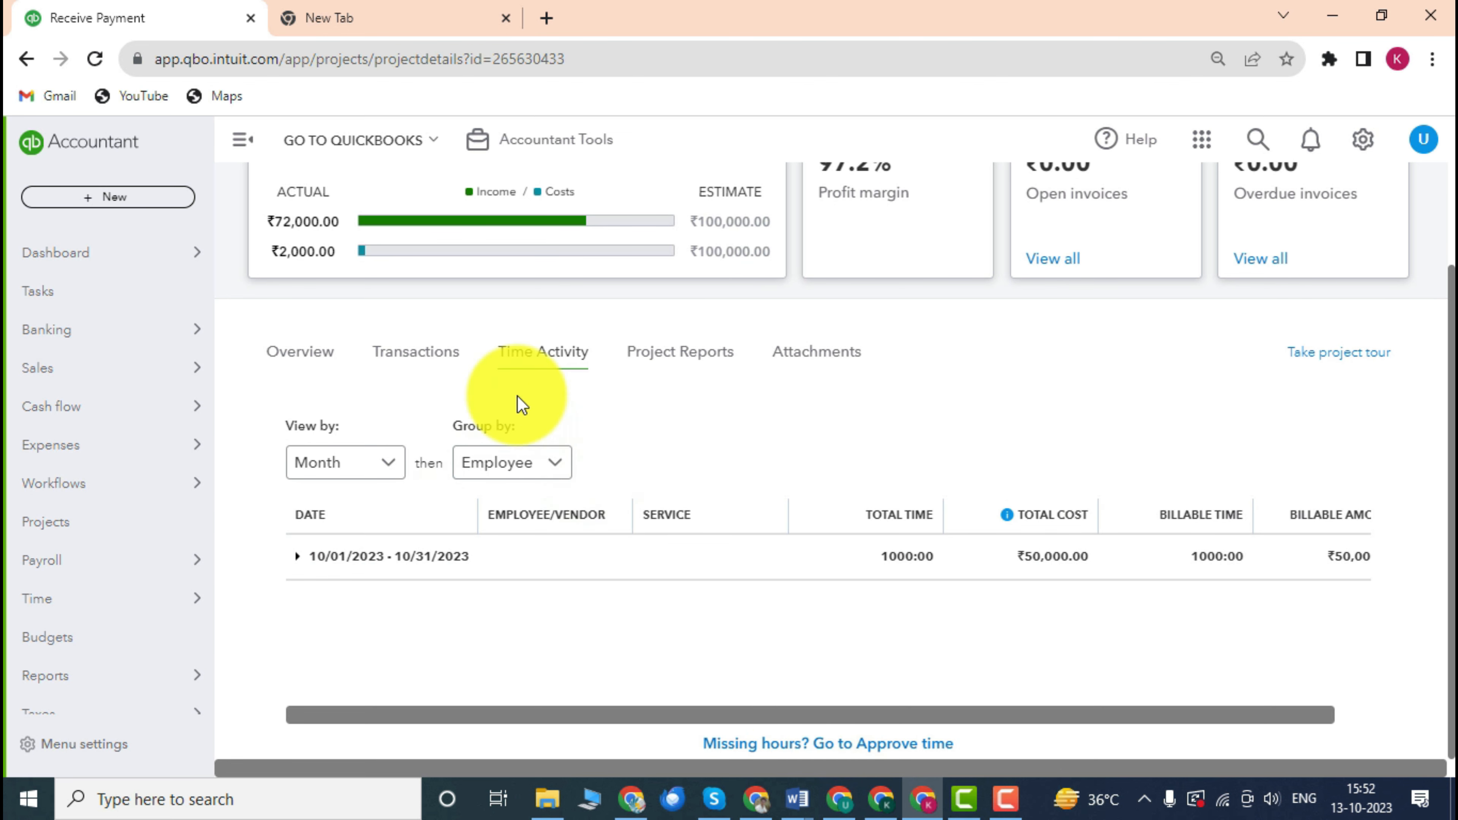
pyautogui.click(420, 357)
pyautogui.scroll(-4, 554, 457)
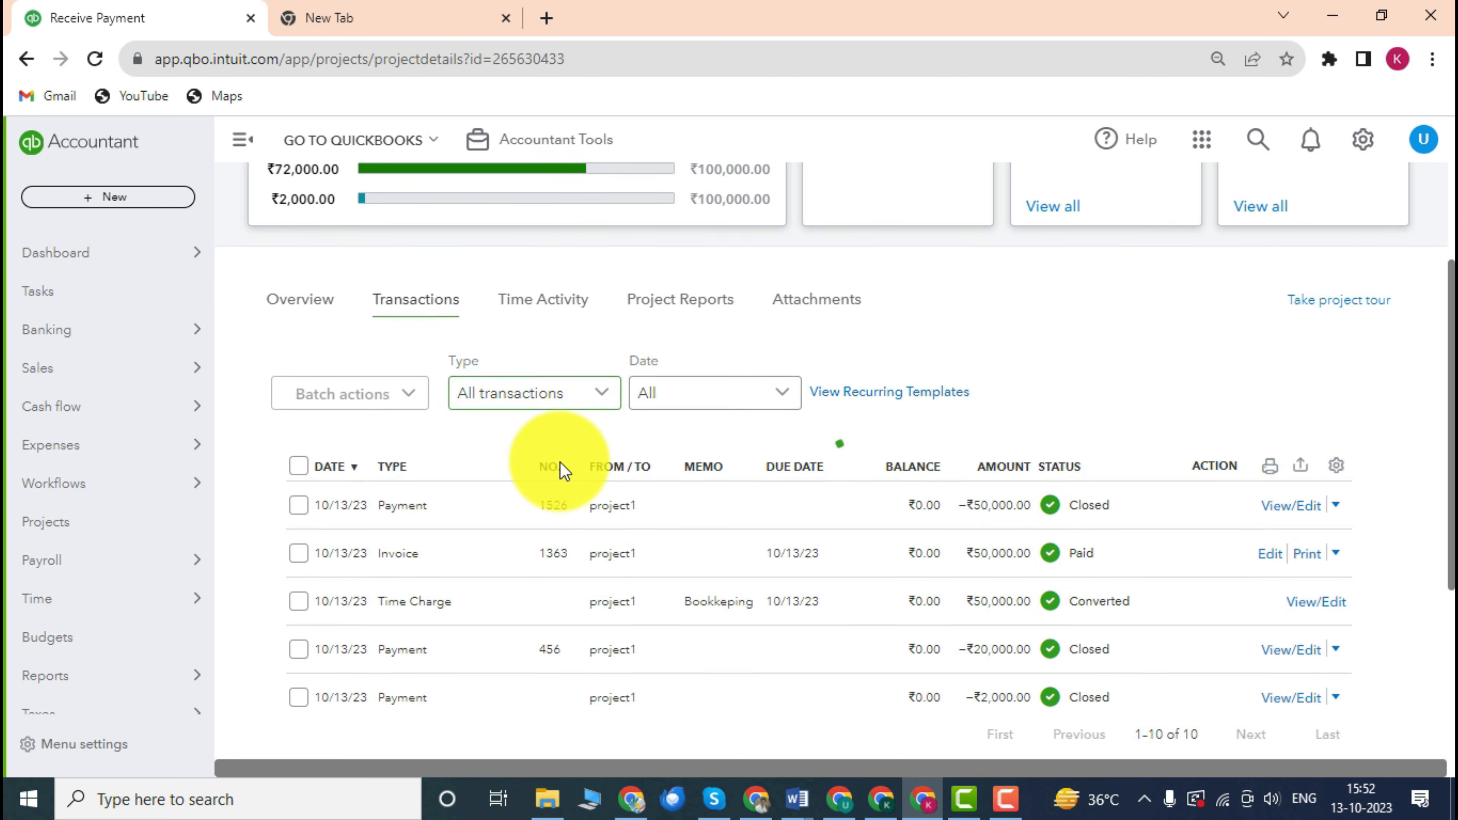
pyautogui.scroll(4, 540, 460)
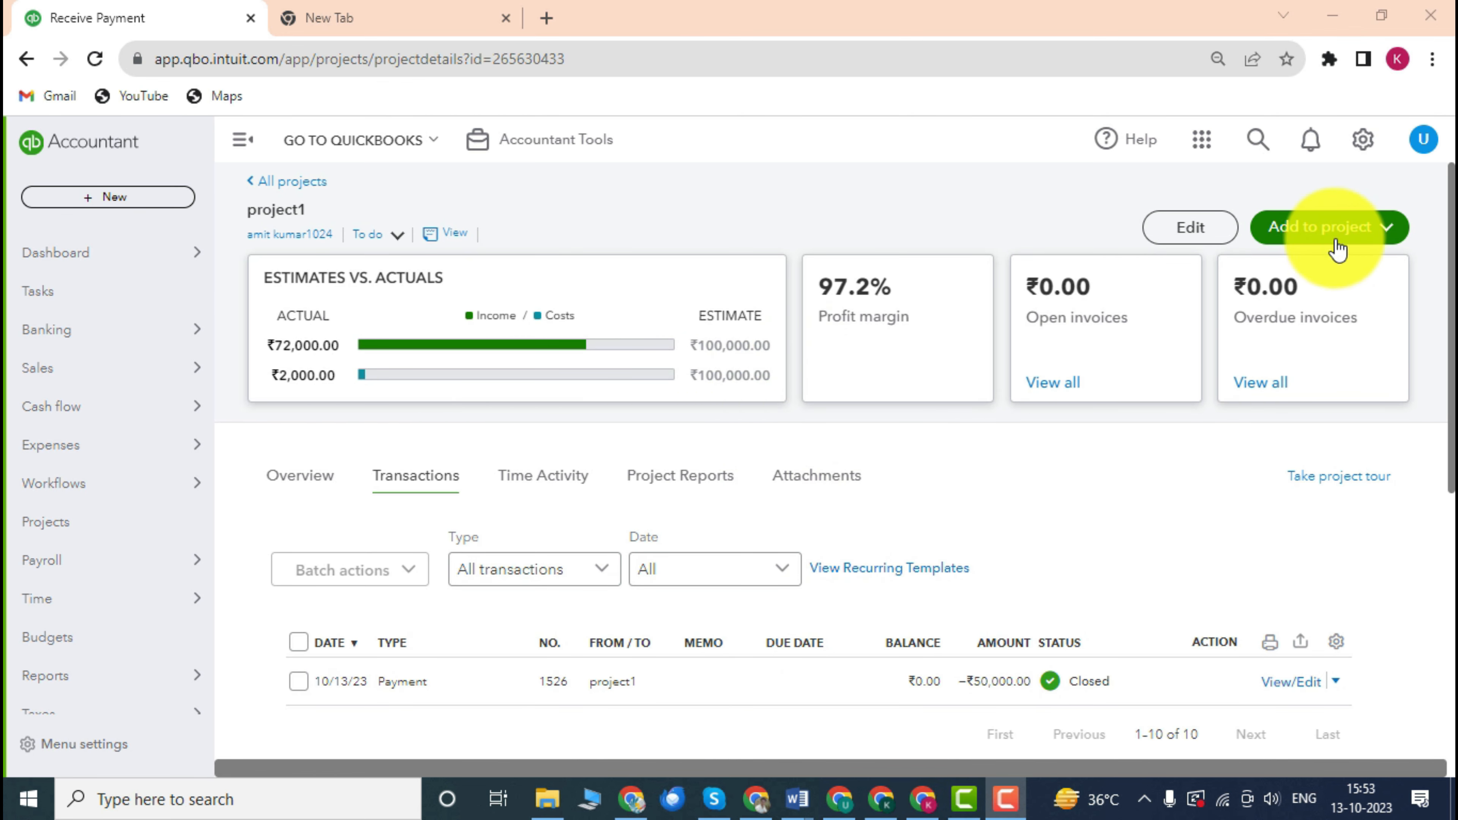
# Start a new purchase order for project1 with MM Supplier as the vendor.
pyautogui.click(1333, 243)
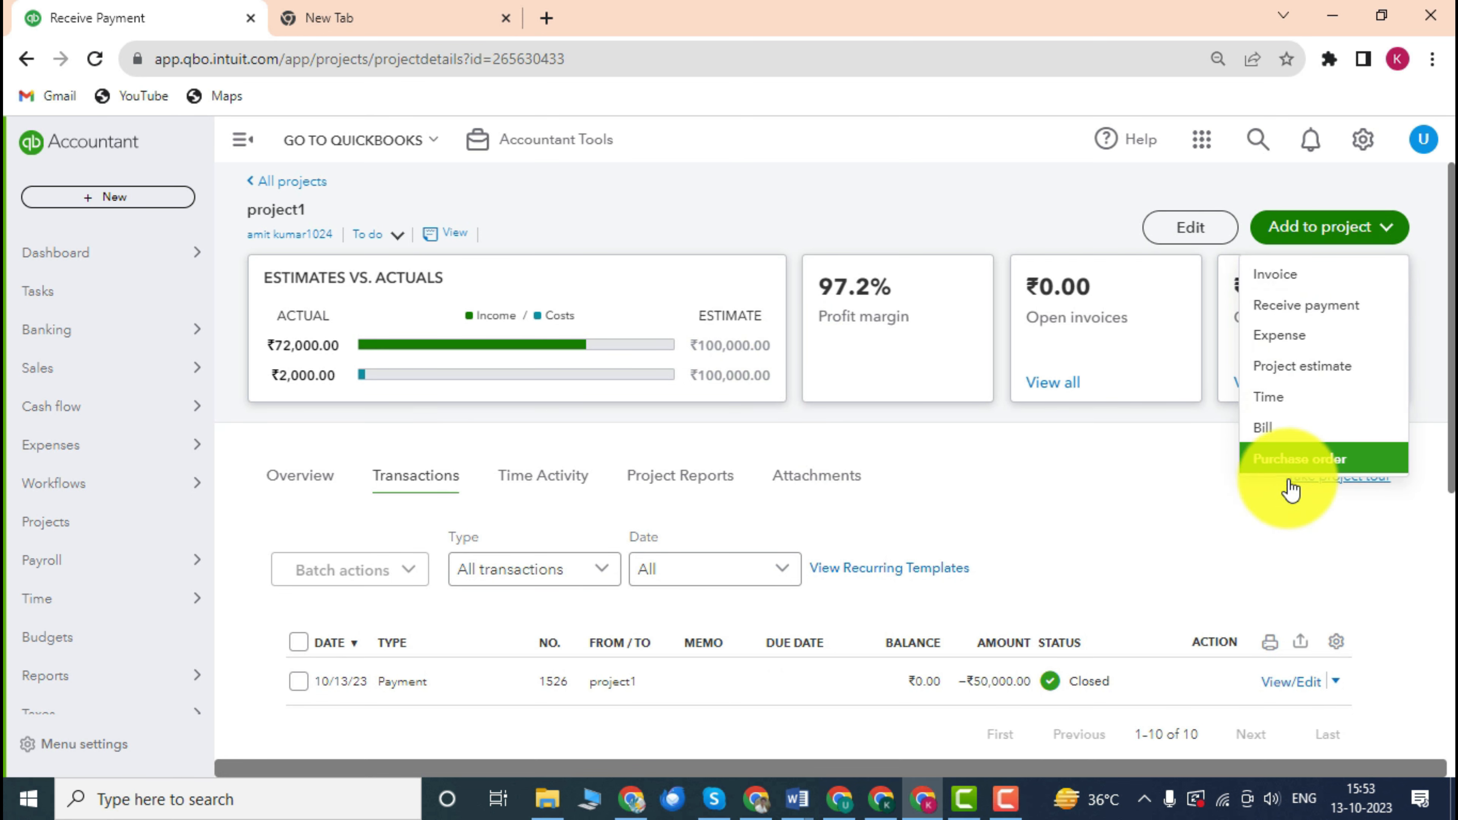
pyautogui.click(1289, 462)
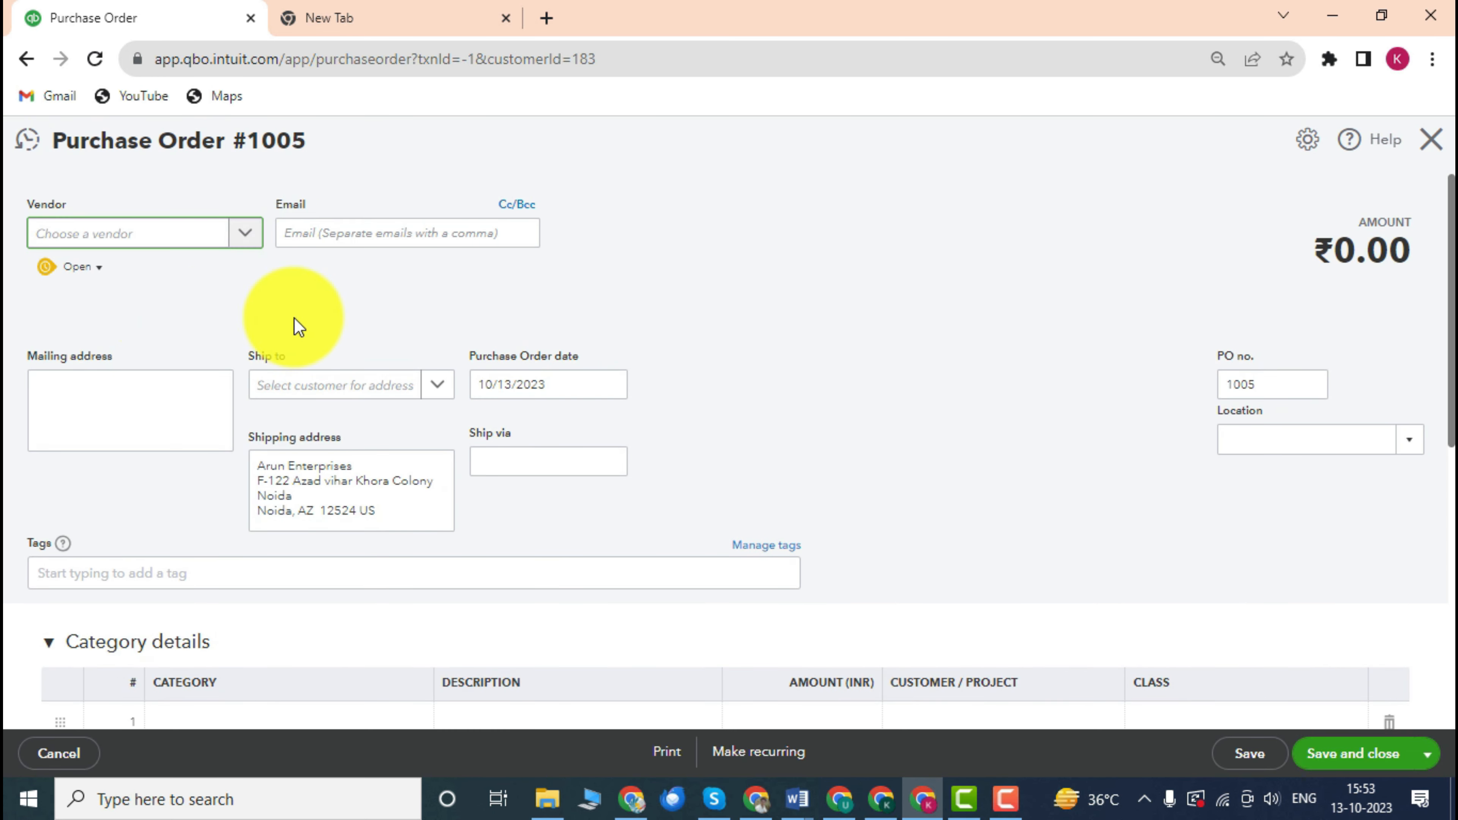
pyautogui.click(246, 242)
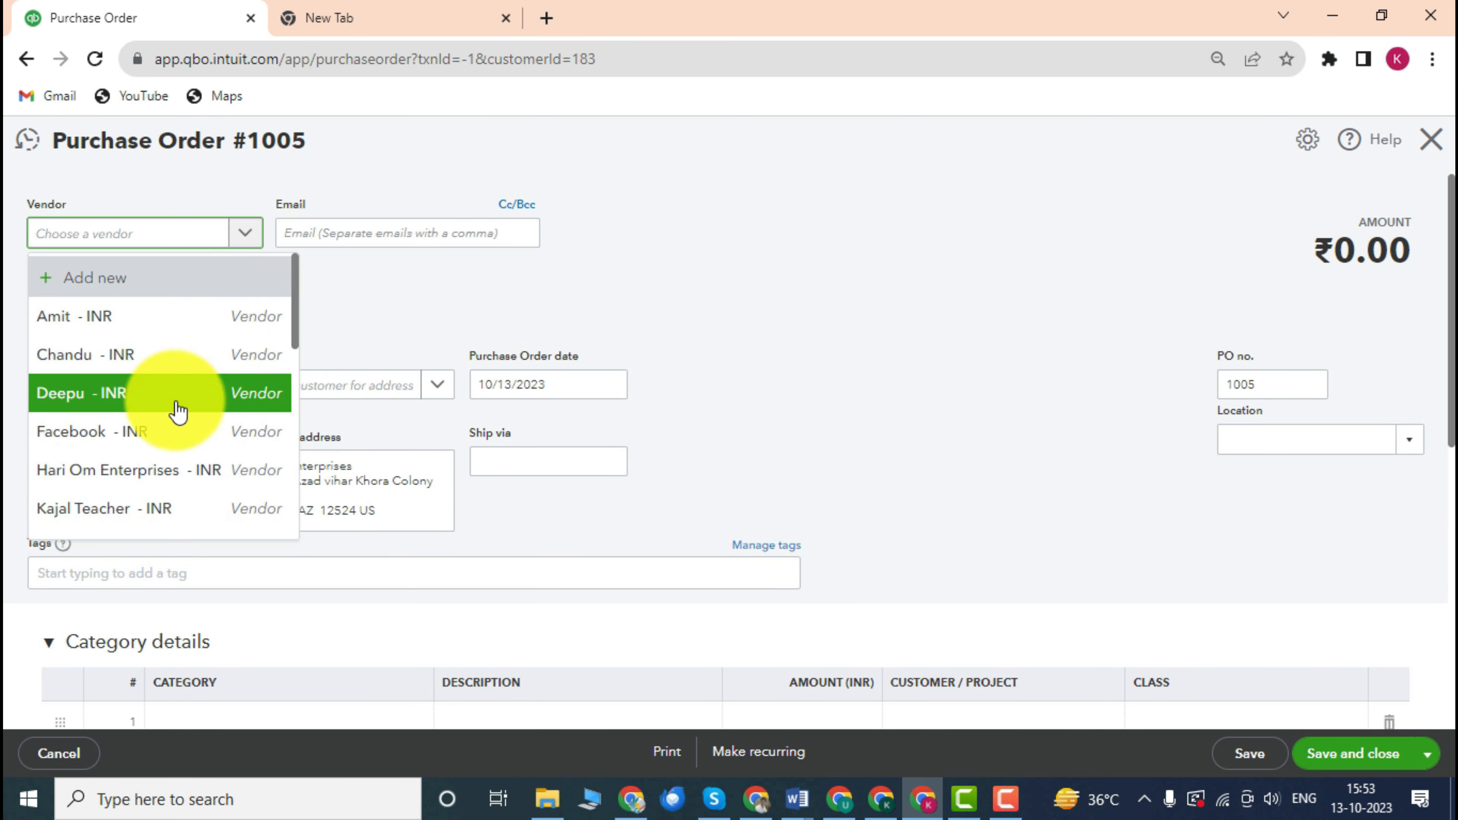
pyautogui.scroll(-2, 156, 356)
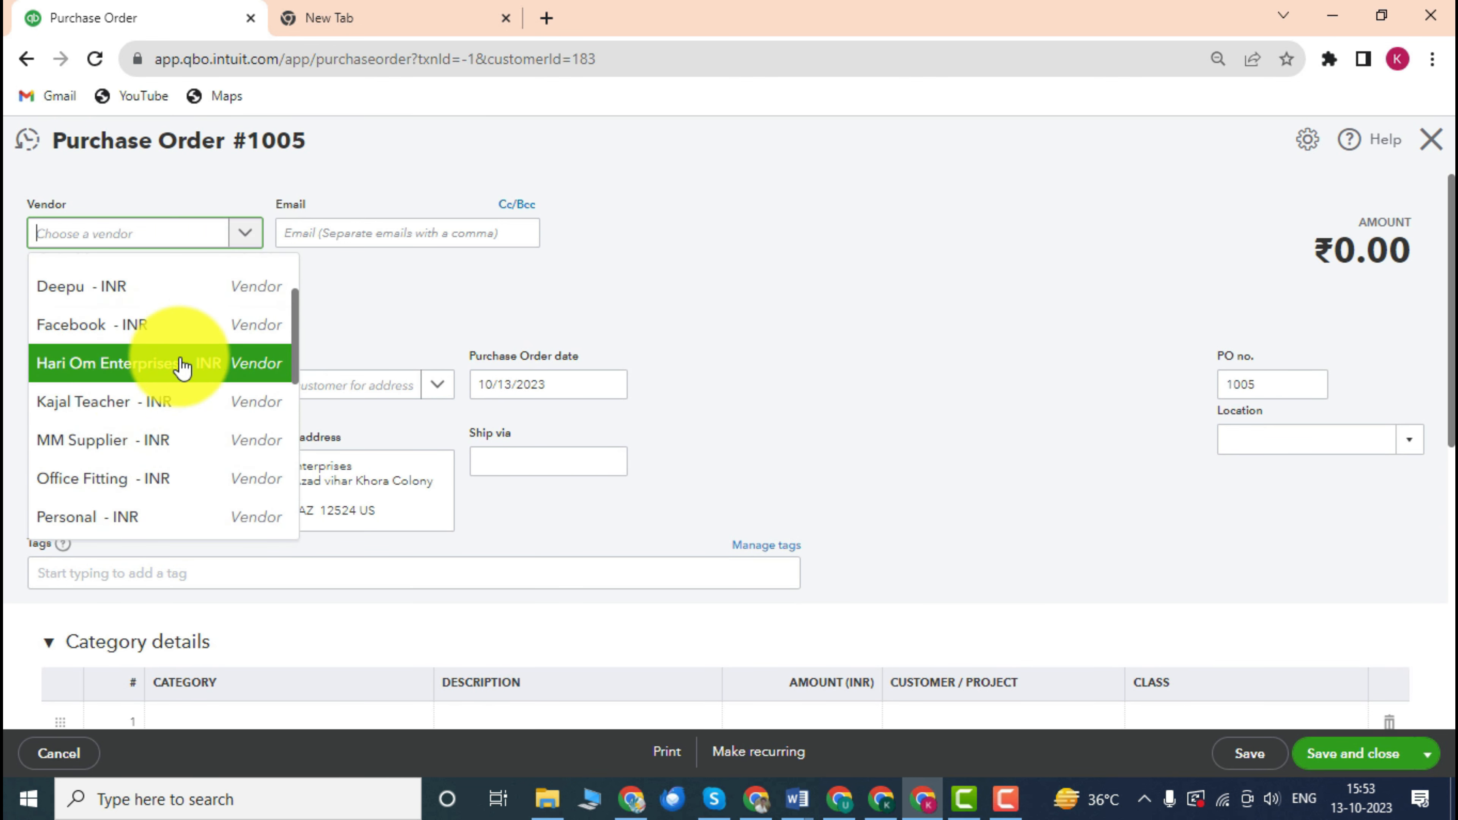
pyautogui.click(120, 445)
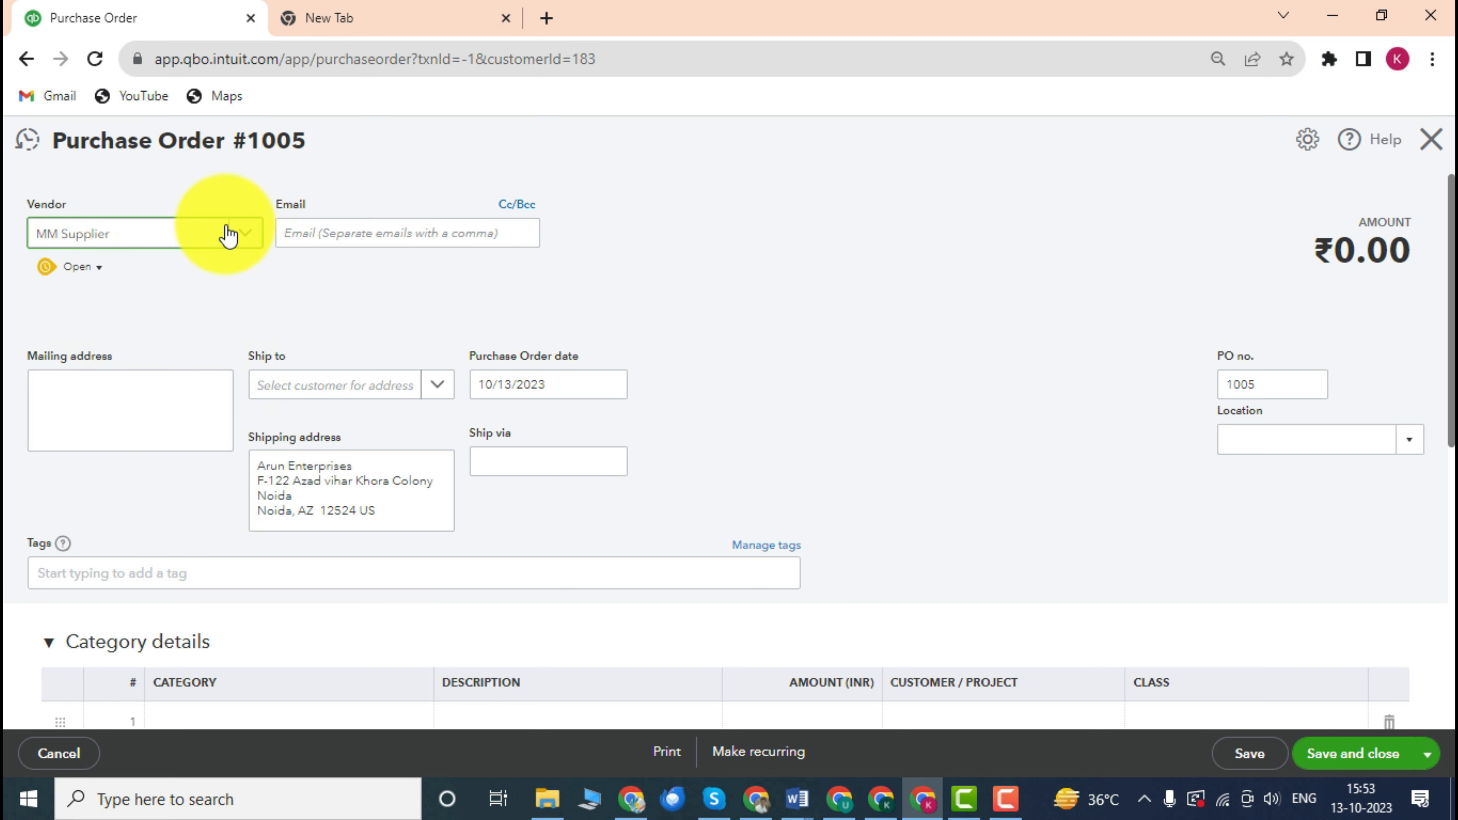
pyautogui.click(713, 280)
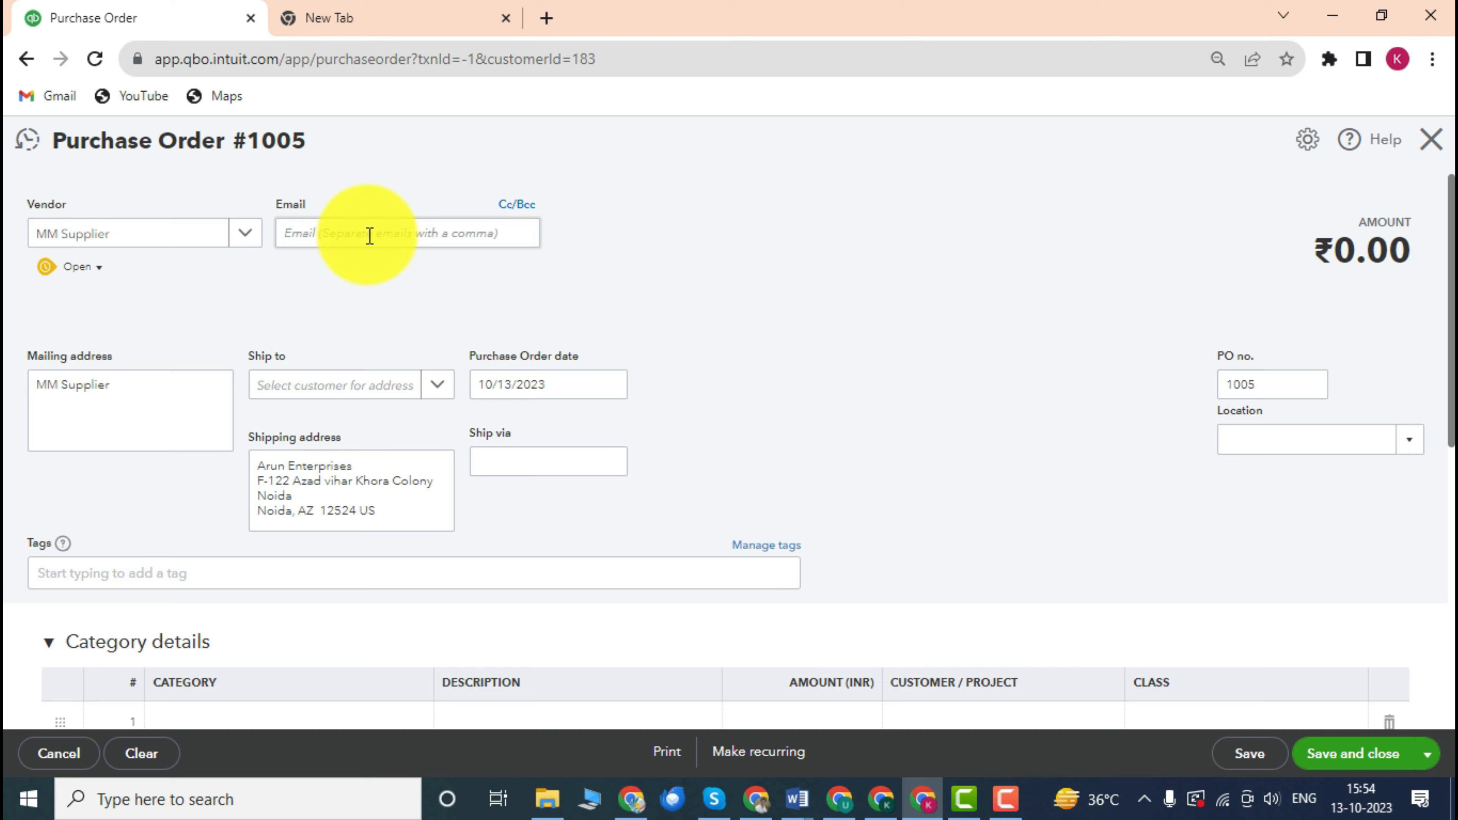
# Review the vendor email and confirm purchase order number 1005.
pyautogui.click(368, 233)
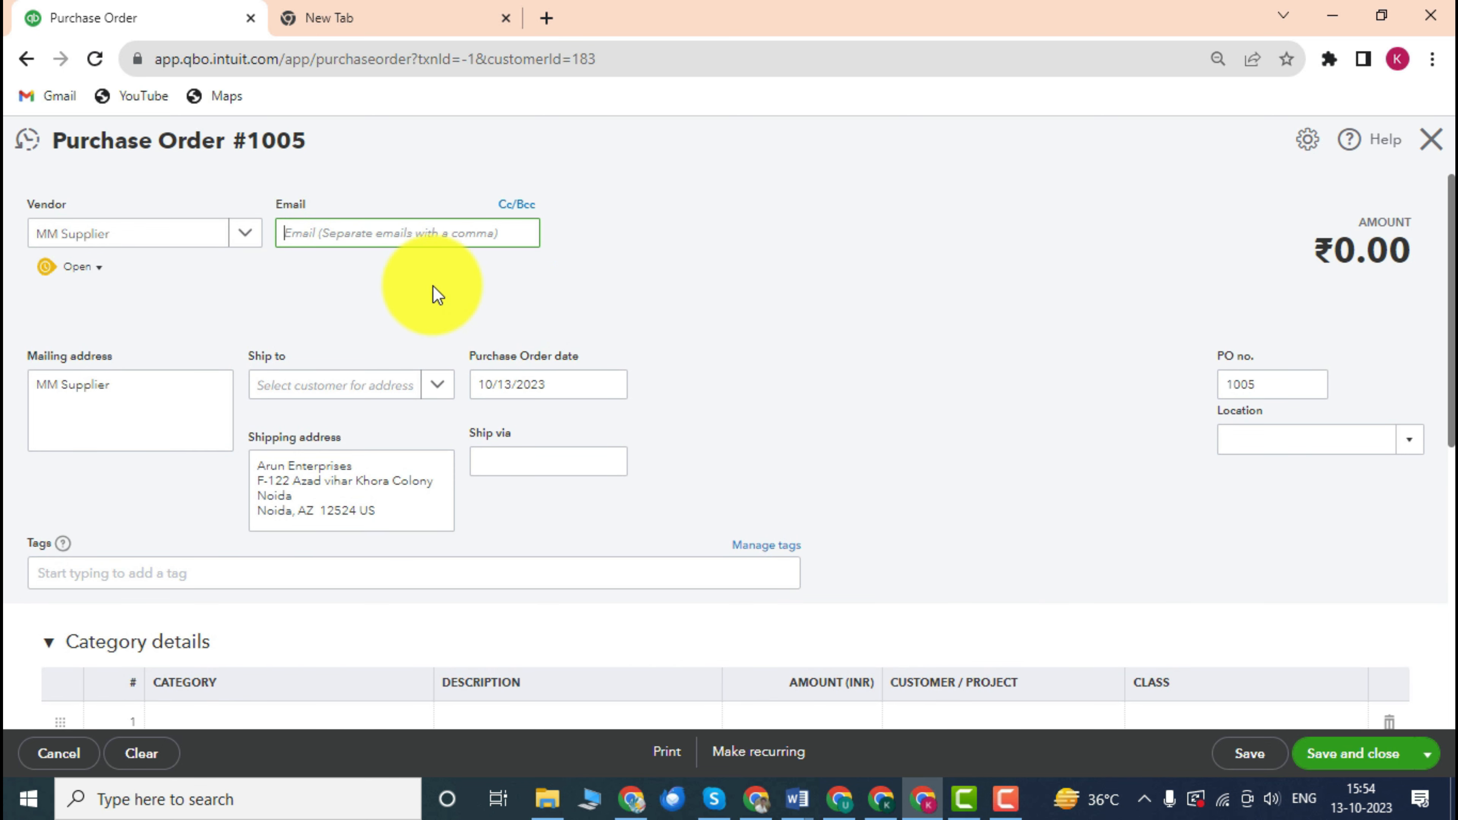
pyautogui.scroll(-2, 467, 299)
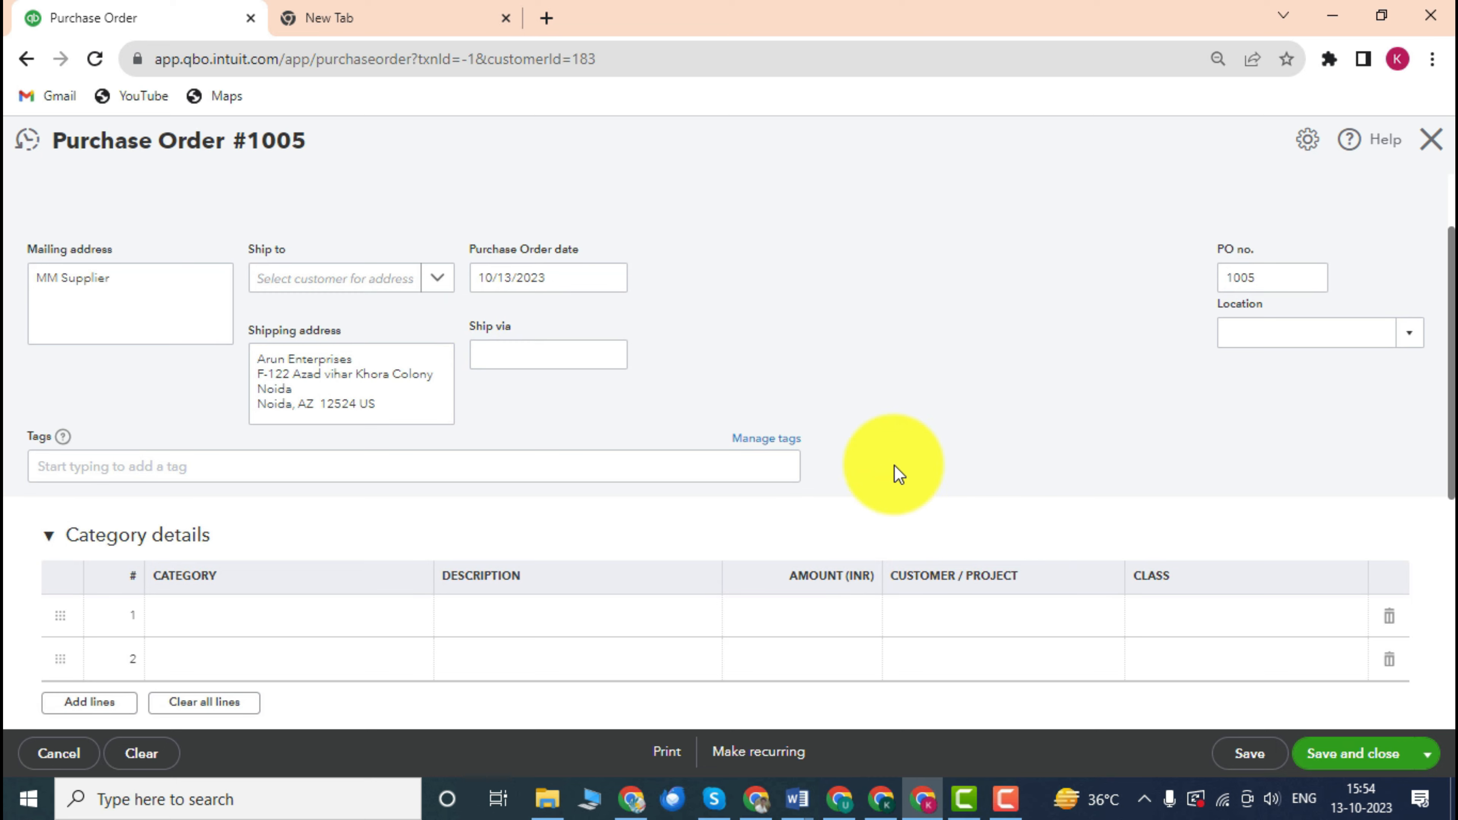
pyautogui.scroll(3, 282, 270)
pyautogui.scroll(-2, 296, 281)
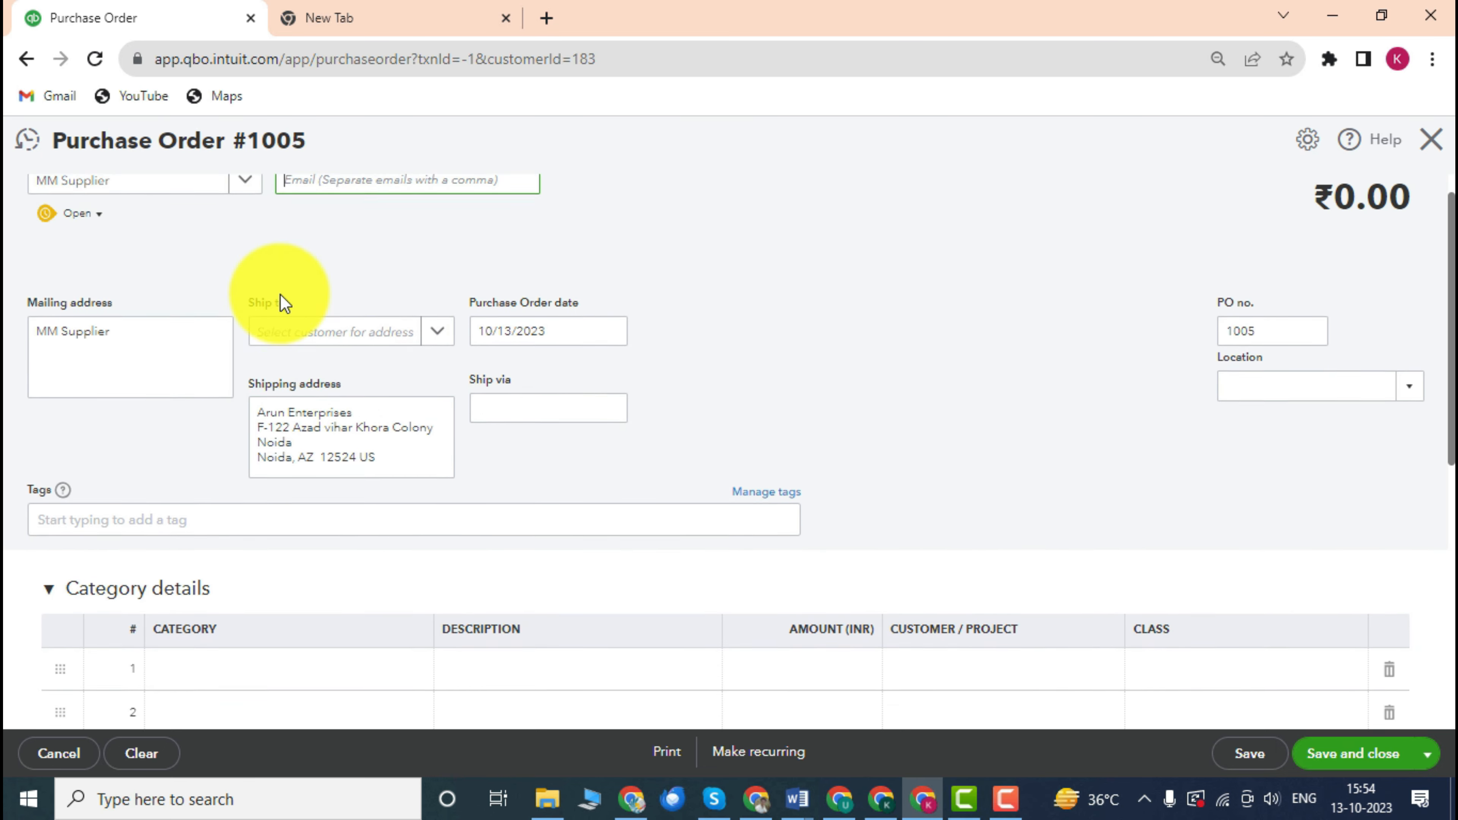
pyautogui.scroll(-1, 284, 302)
pyautogui.scroll(-2, 423, 313)
pyautogui.scroll(2, 419, 316)
pyautogui.scroll(1, 418, 317)
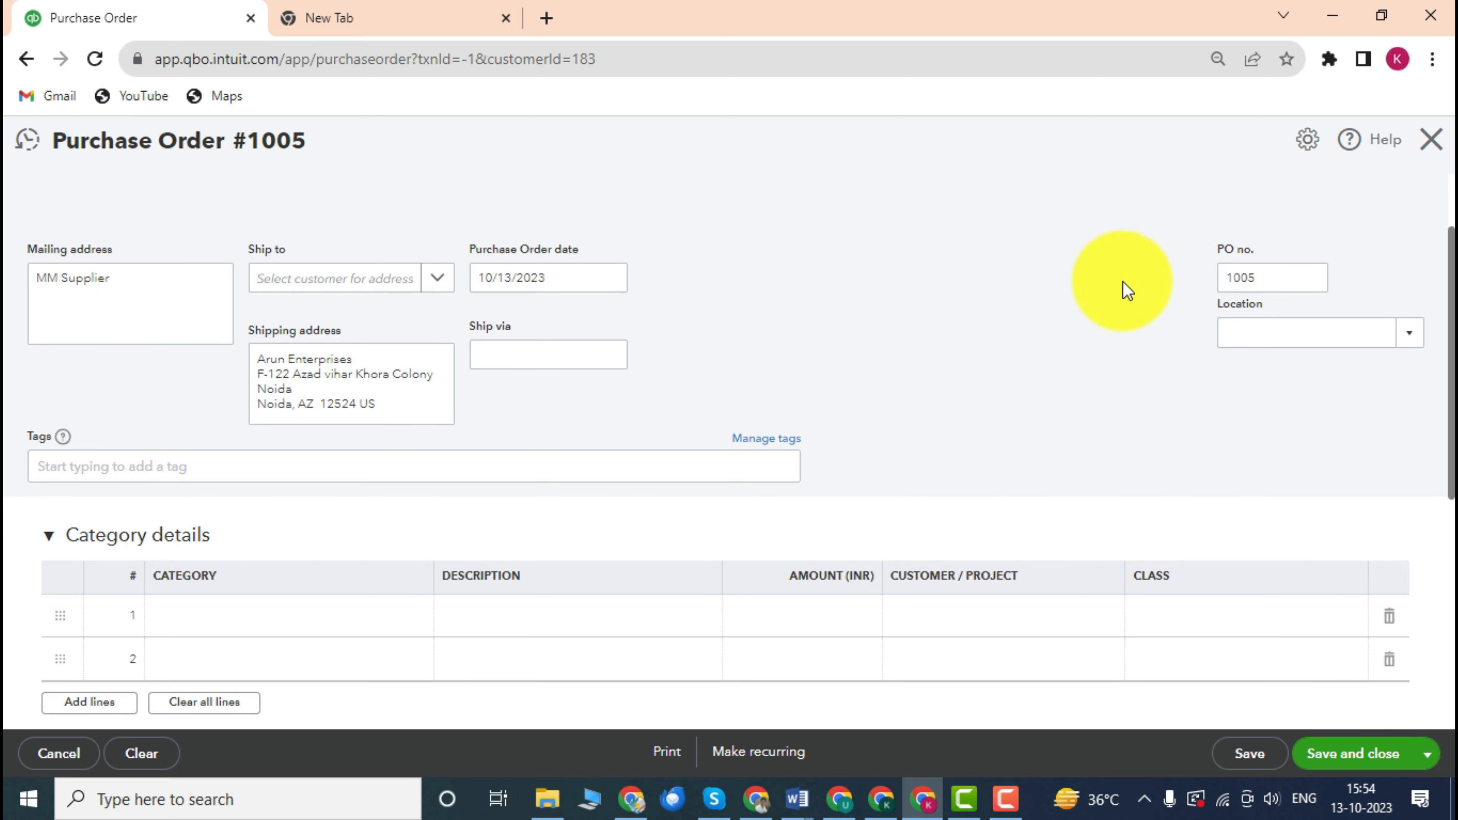
pyautogui.click(1229, 282)
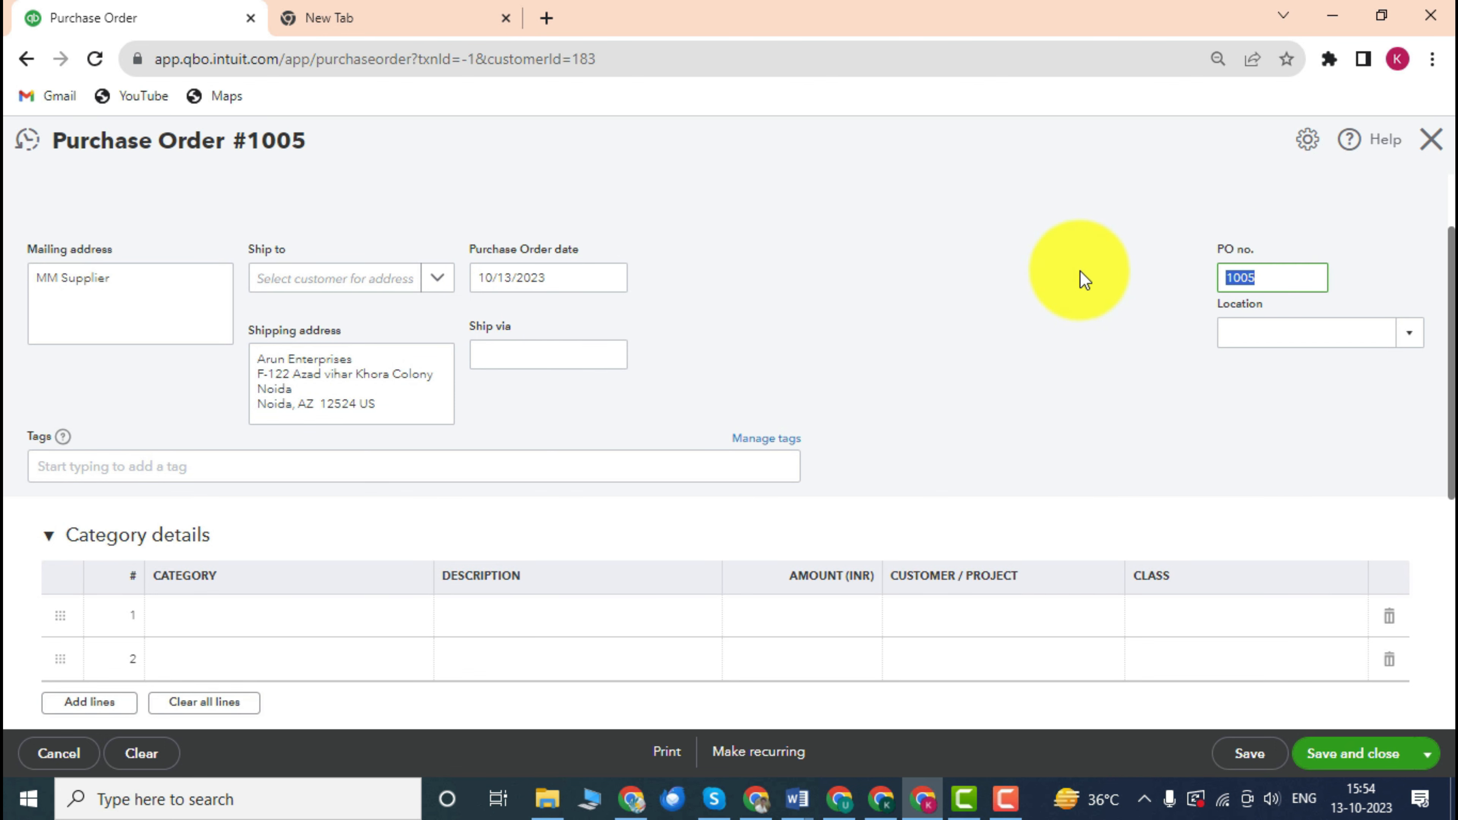
pyautogui.scroll(-1, 1084, 280)
pyautogui.scroll(3, 1234, 385)
pyautogui.scroll(-2, 1178, 281)
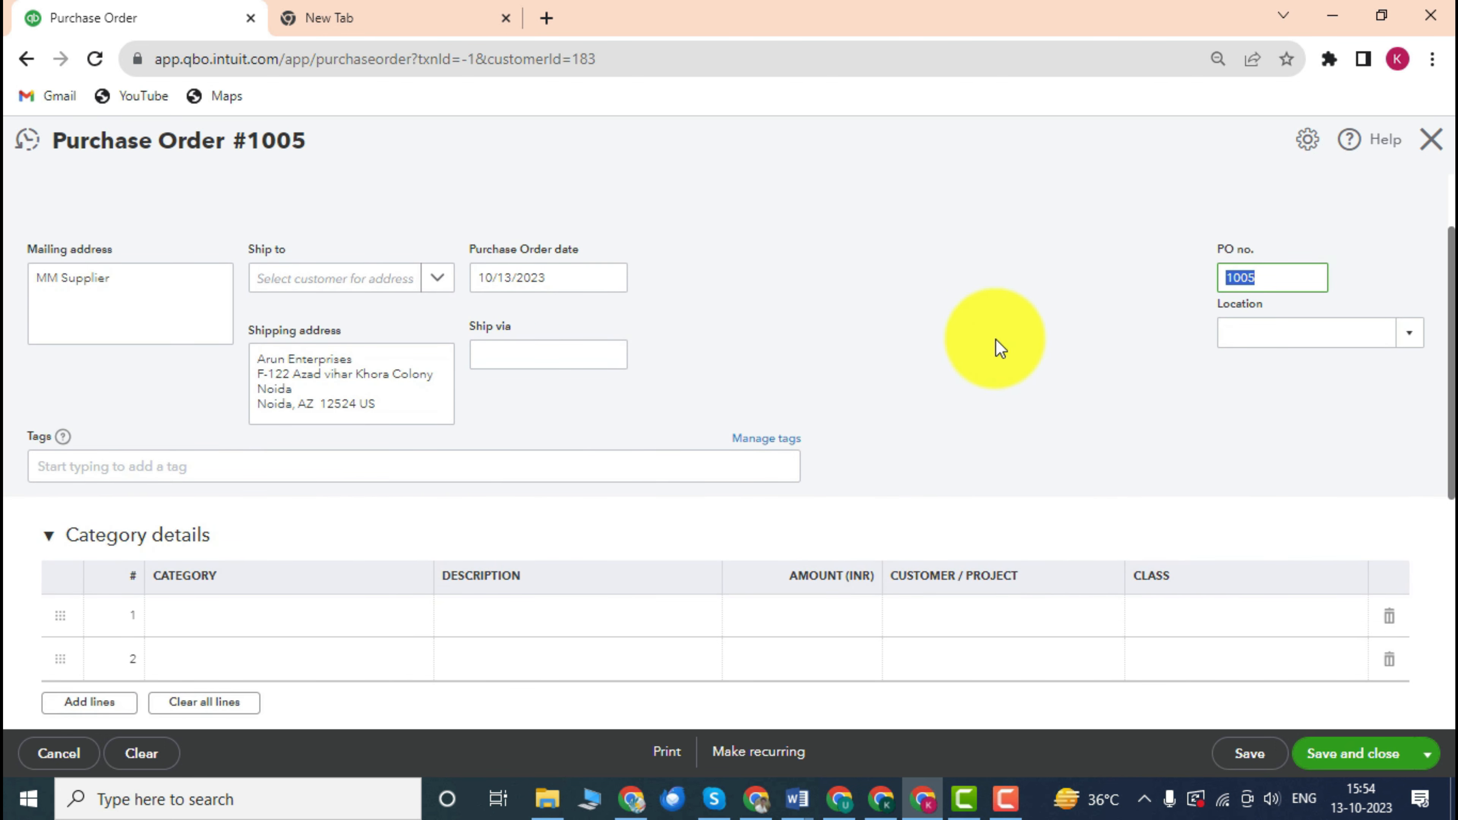
pyautogui.scroll(-2, 664, 313)
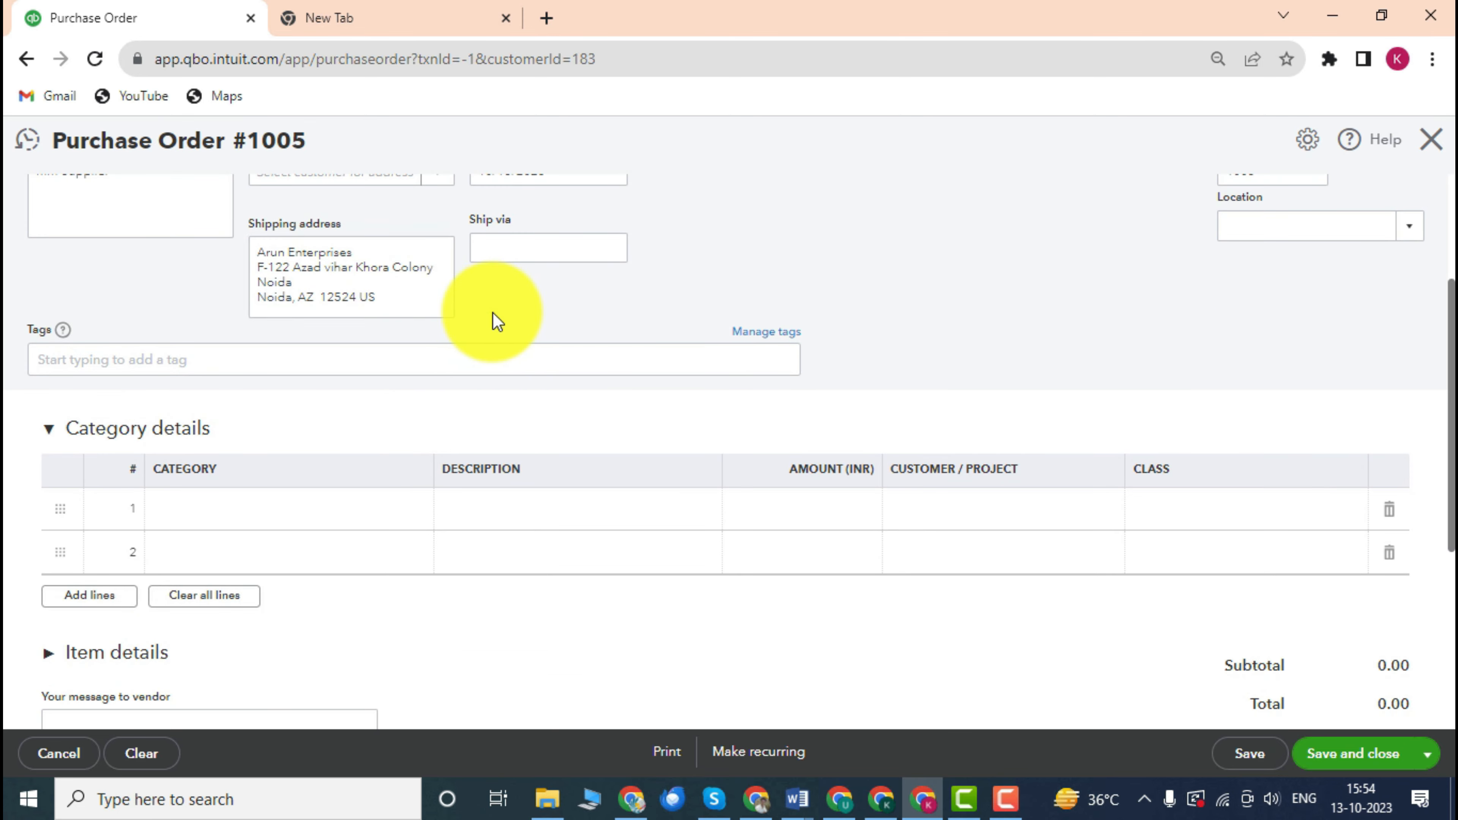
pyautogui.scroll(-4, 495, 319)
# Fill the first line: Building Expenses, description material, amount 20000.
pyautogui.click(435, 294)
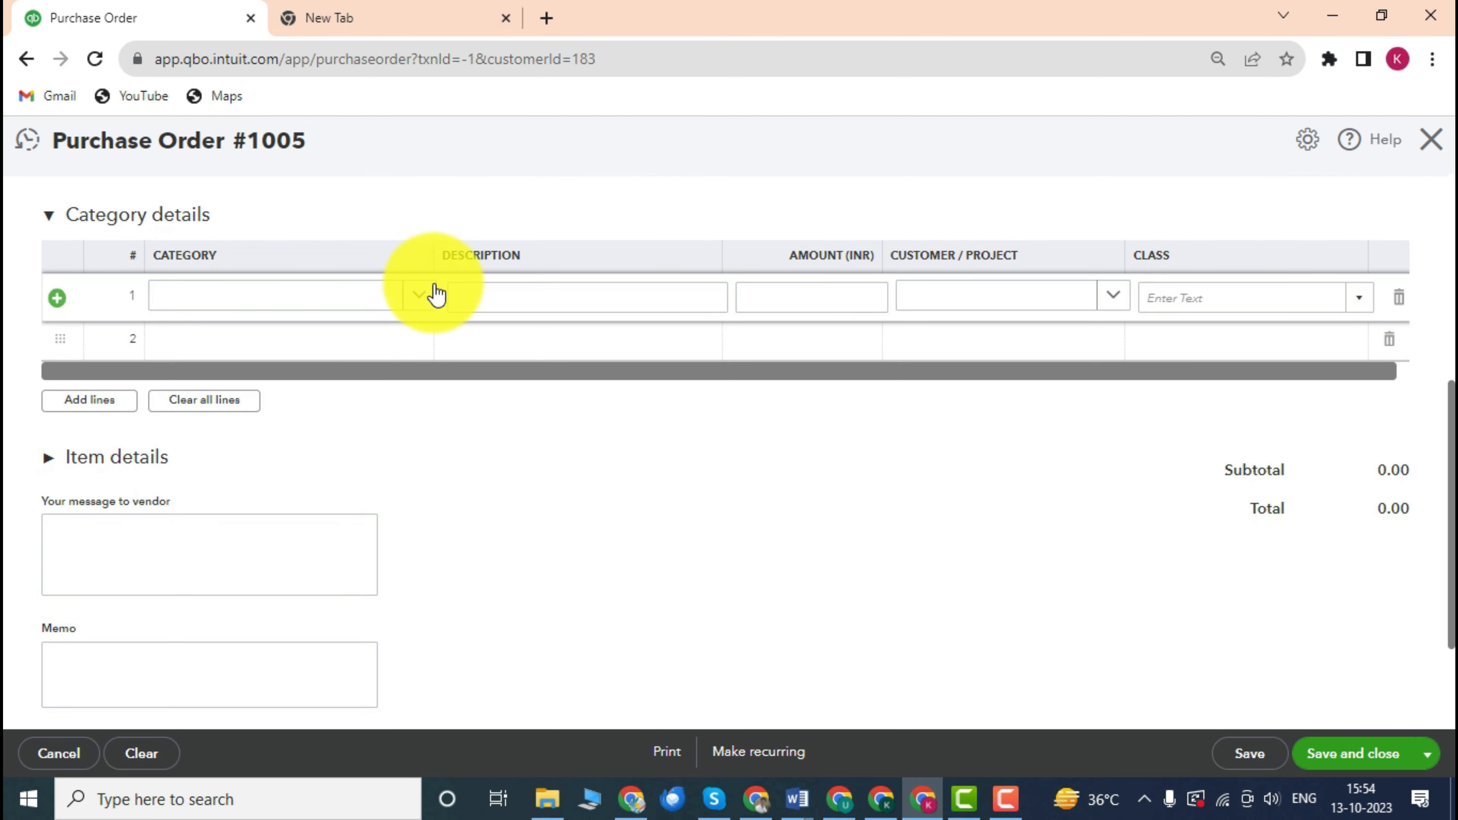
pyautogui.click(424, 300)
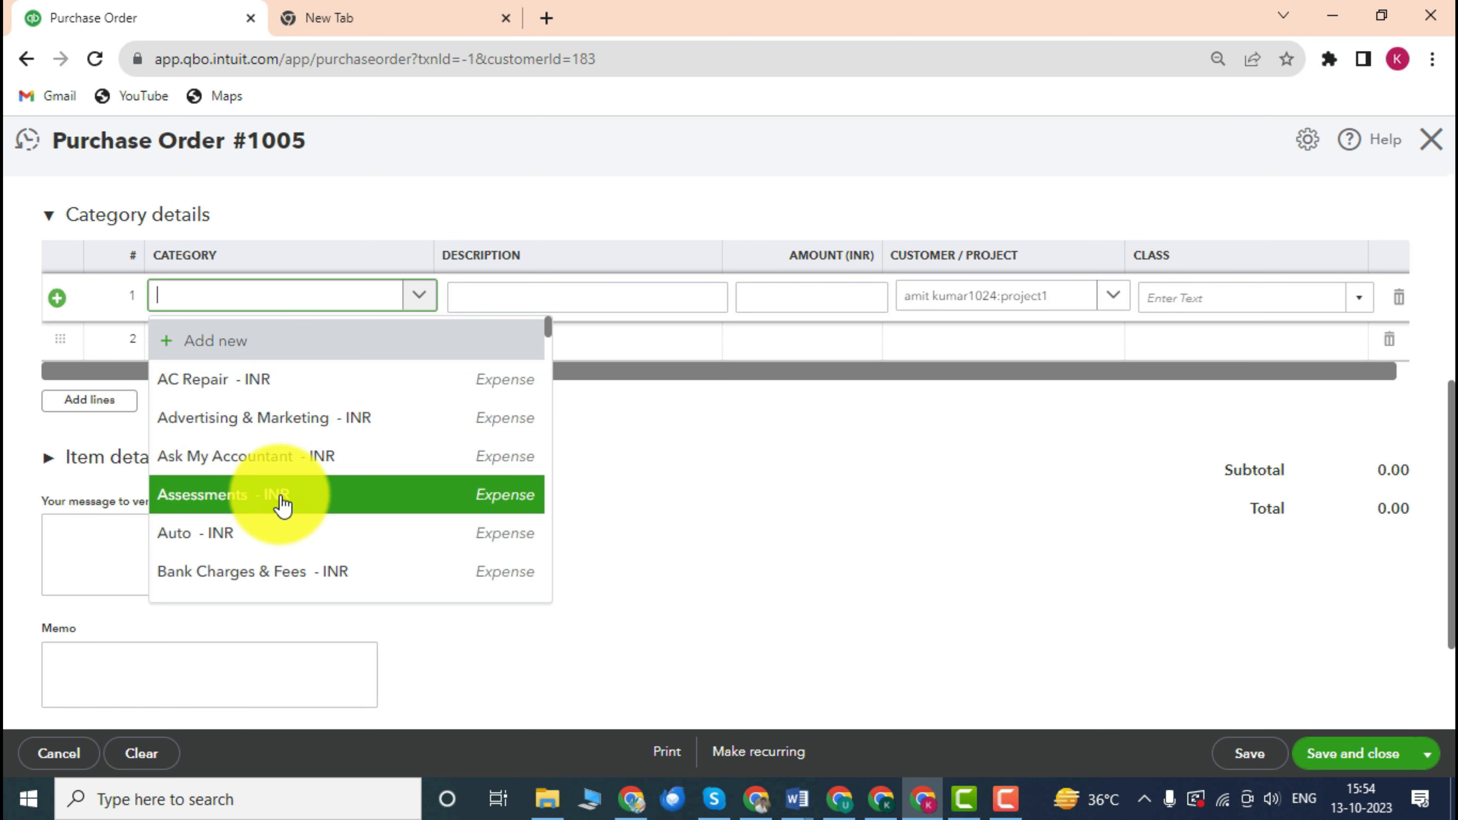
pyautogui.scroll(-2, 285, 471)
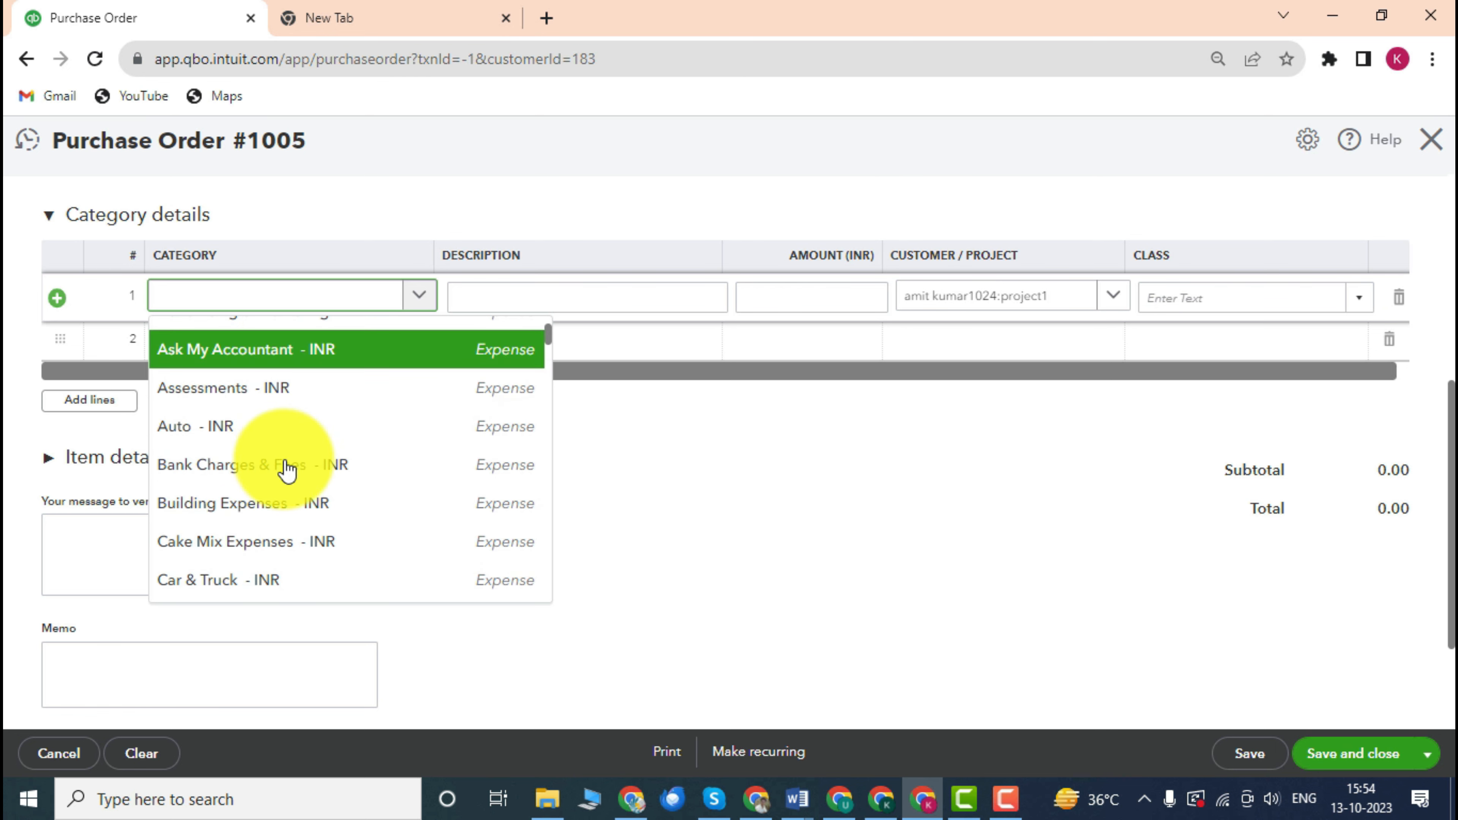
pyautogui.scroll(-4, 285, 470)
pyautogui.click(286, 403)
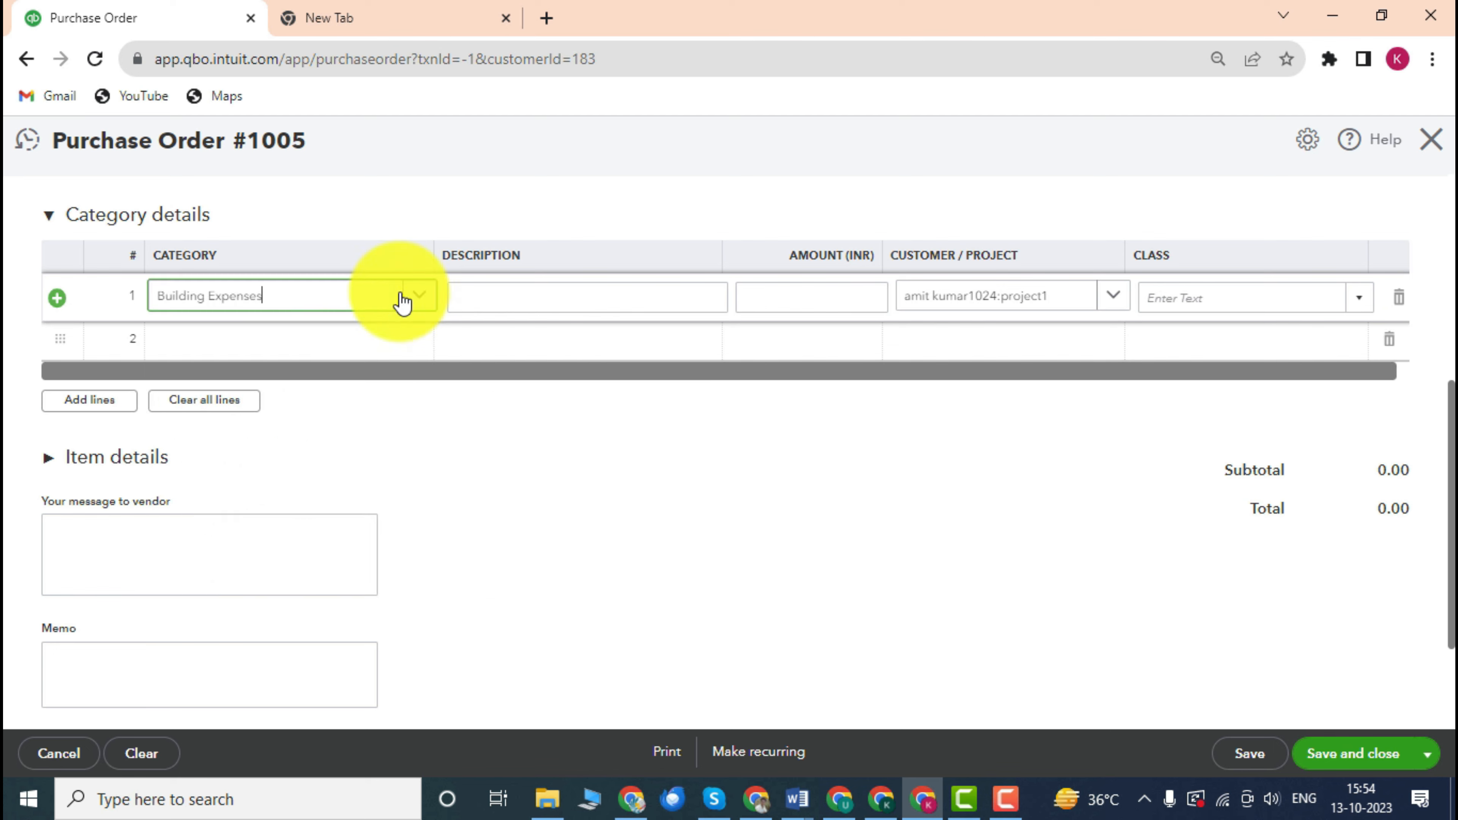
pyautogui.click(585, 298)
pyautogui.scroll(2, 574, 333)
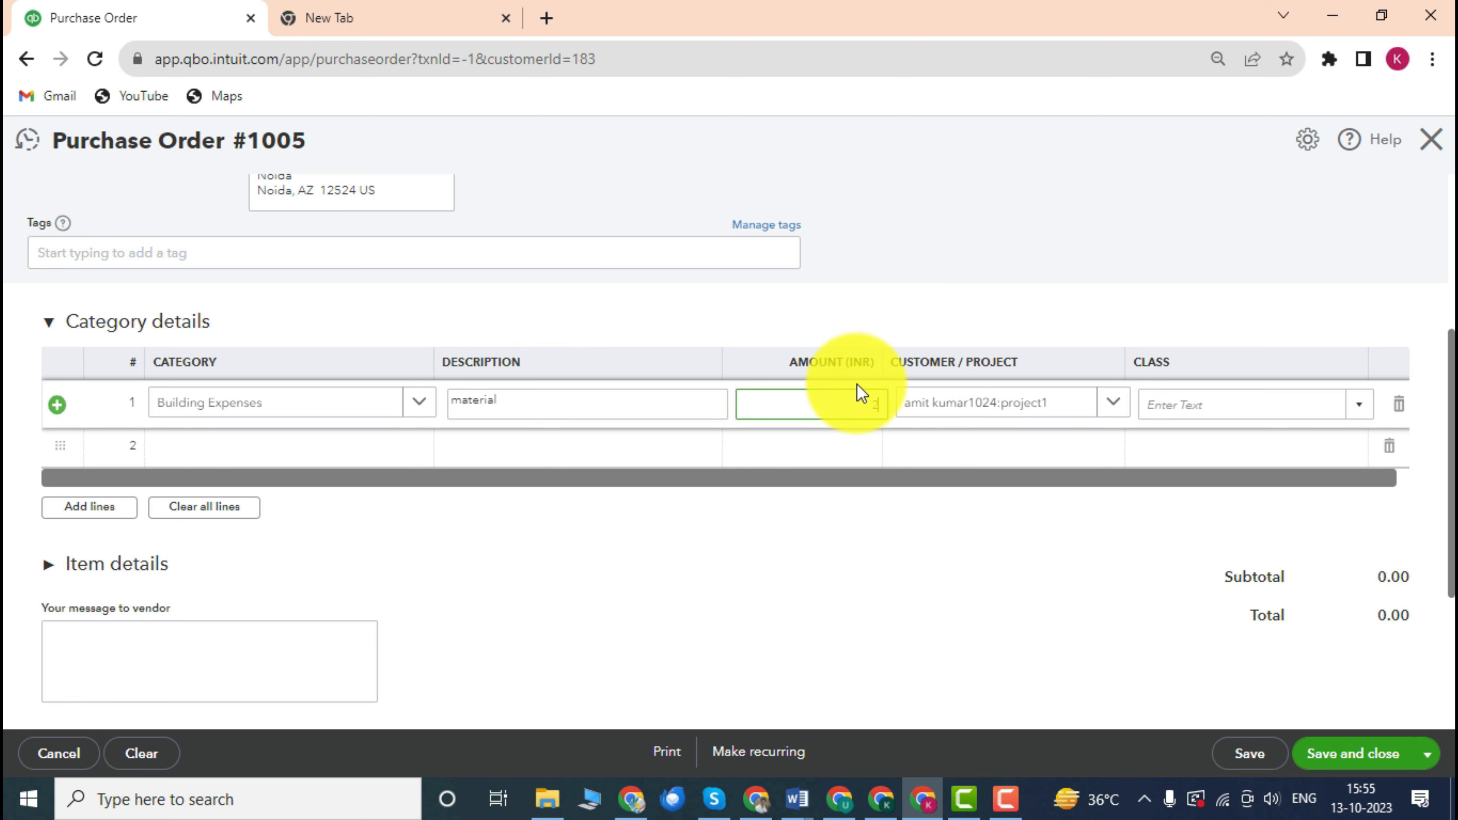
pyautogui.write('0000')
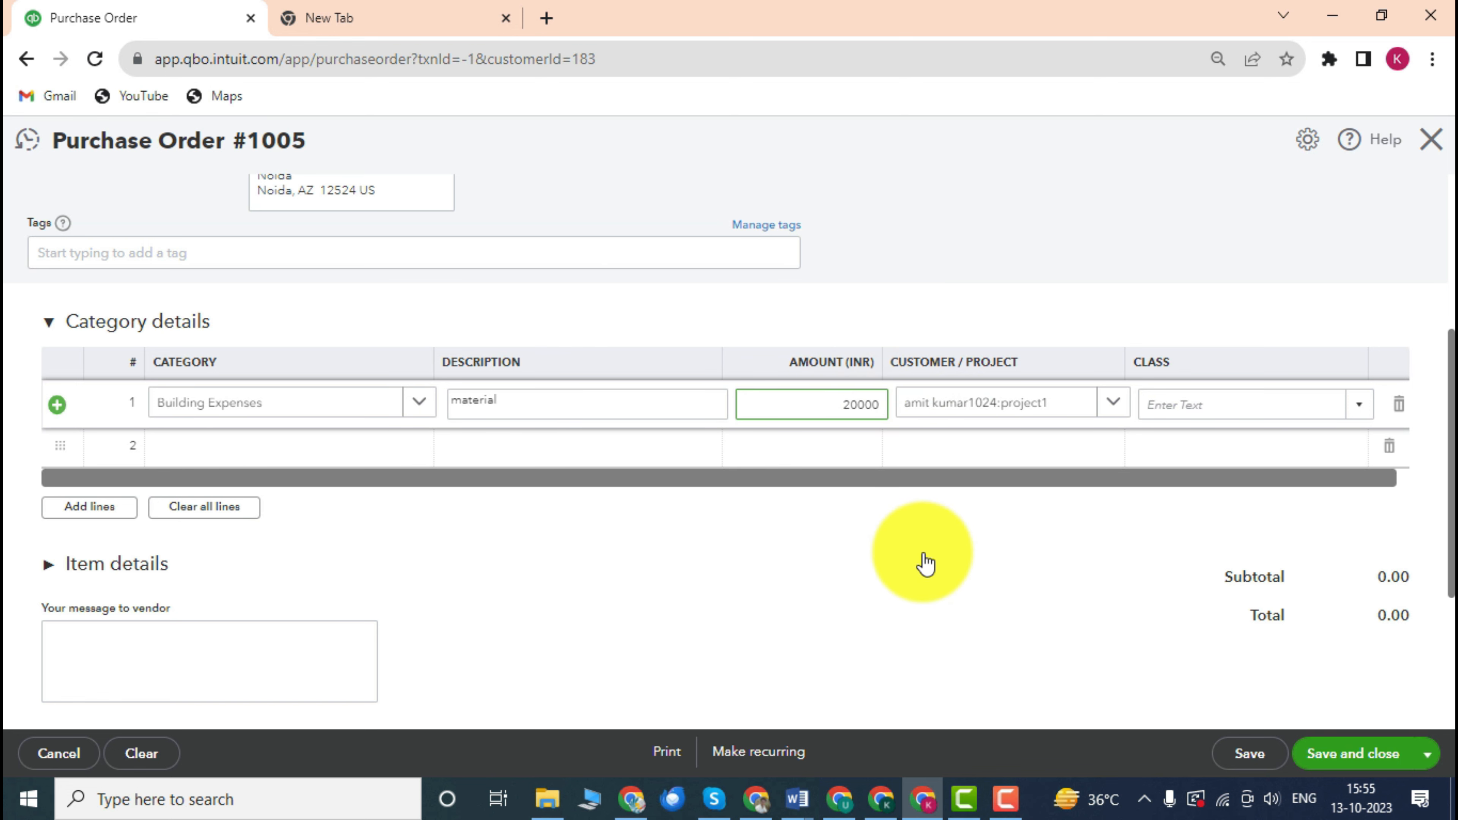
pyautogui.click(921, 563)
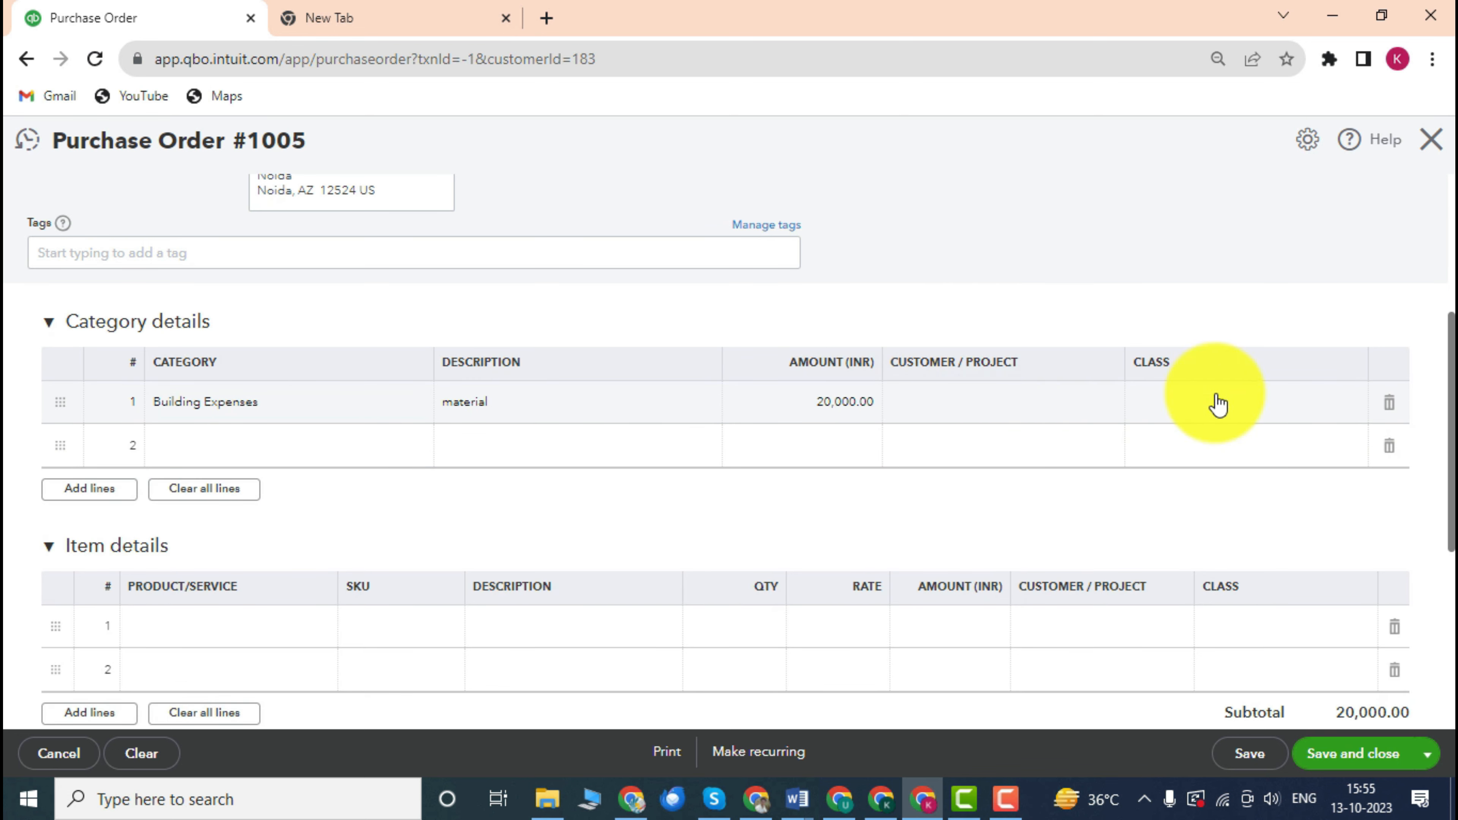
# Confirm the material line is charged to project1.
pyautogui.scroll(-2, 1068, 428)
pyautogui.scroll(2, 1091, 431)
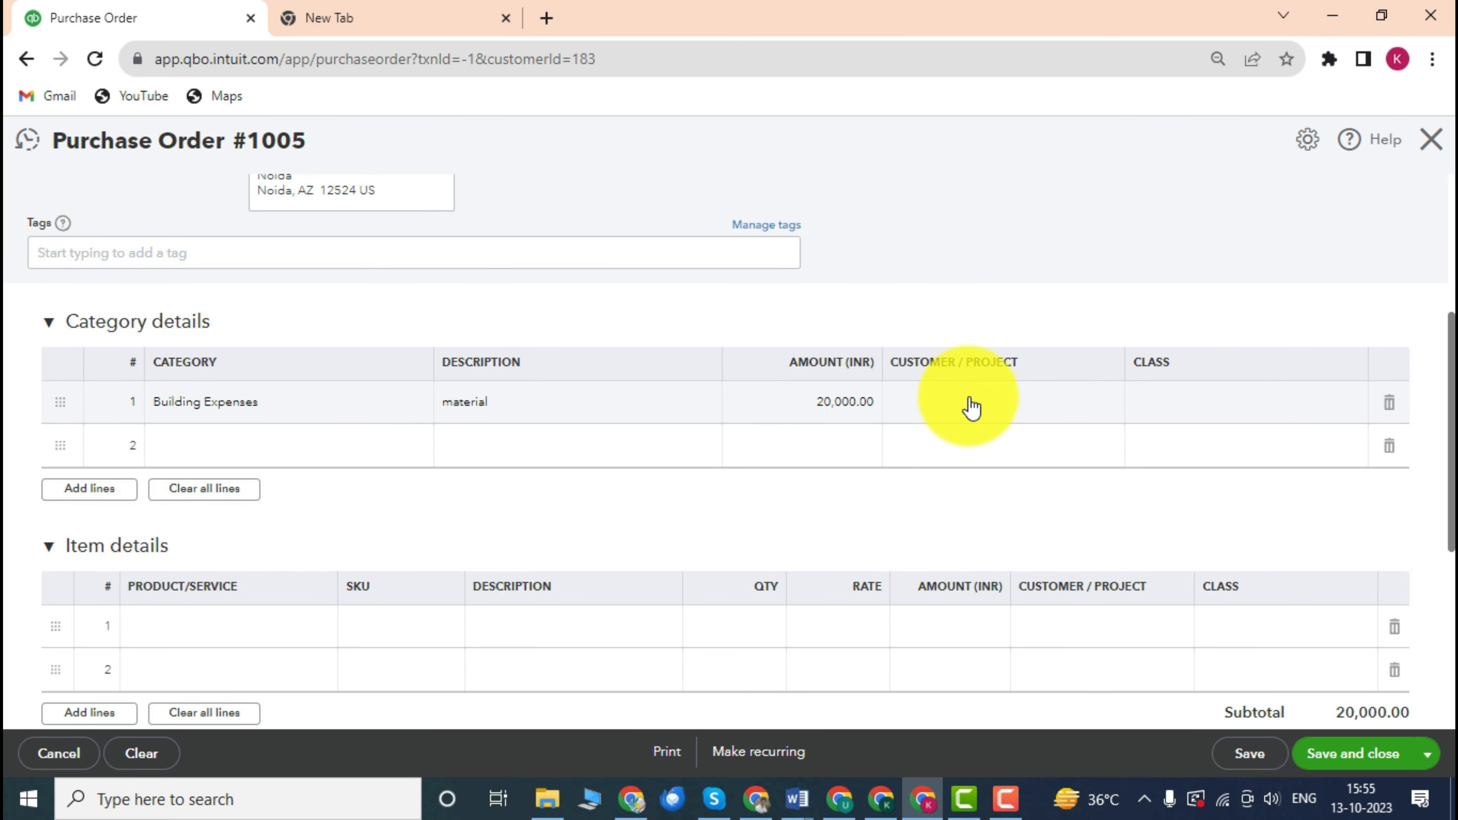
pyautogui.click(1008, 402)
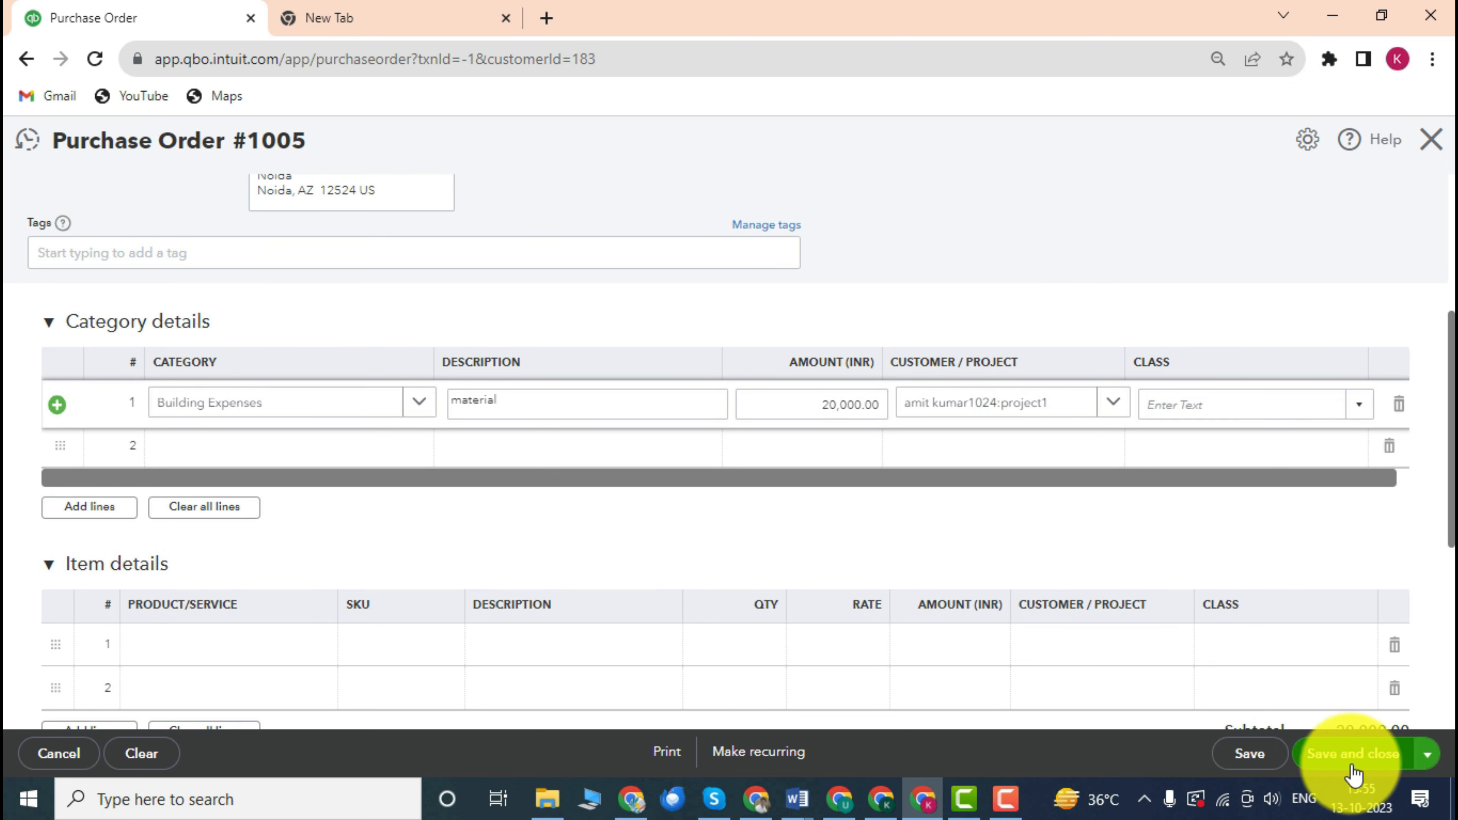
pyautogui.scroll(5, 618, 384)
pyautogui.scroll(-5, 628, 381)
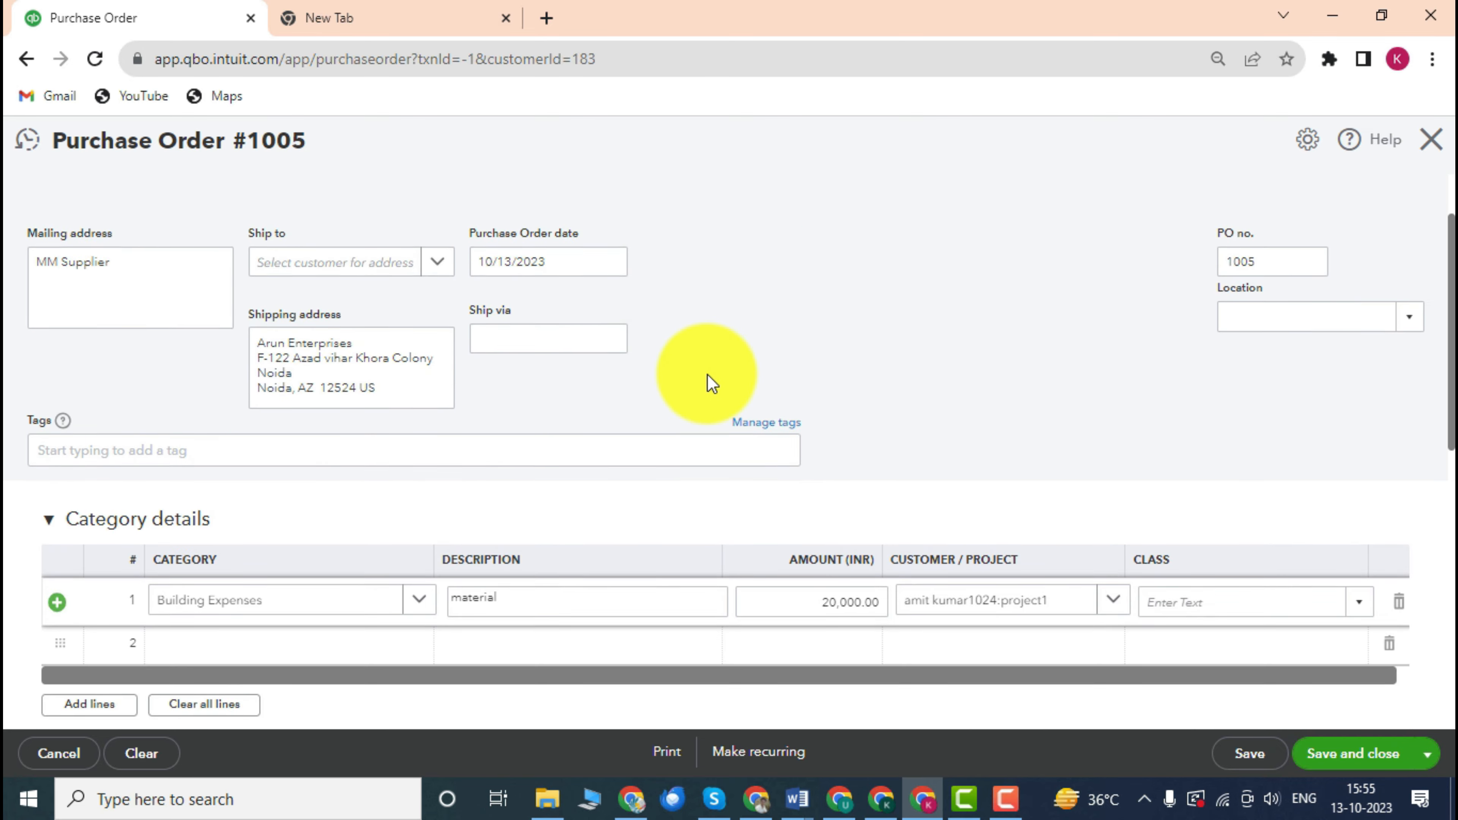
pyautogui.scroll(2, 902, 359)
pyautogui.scroll(-4, 884, 379)
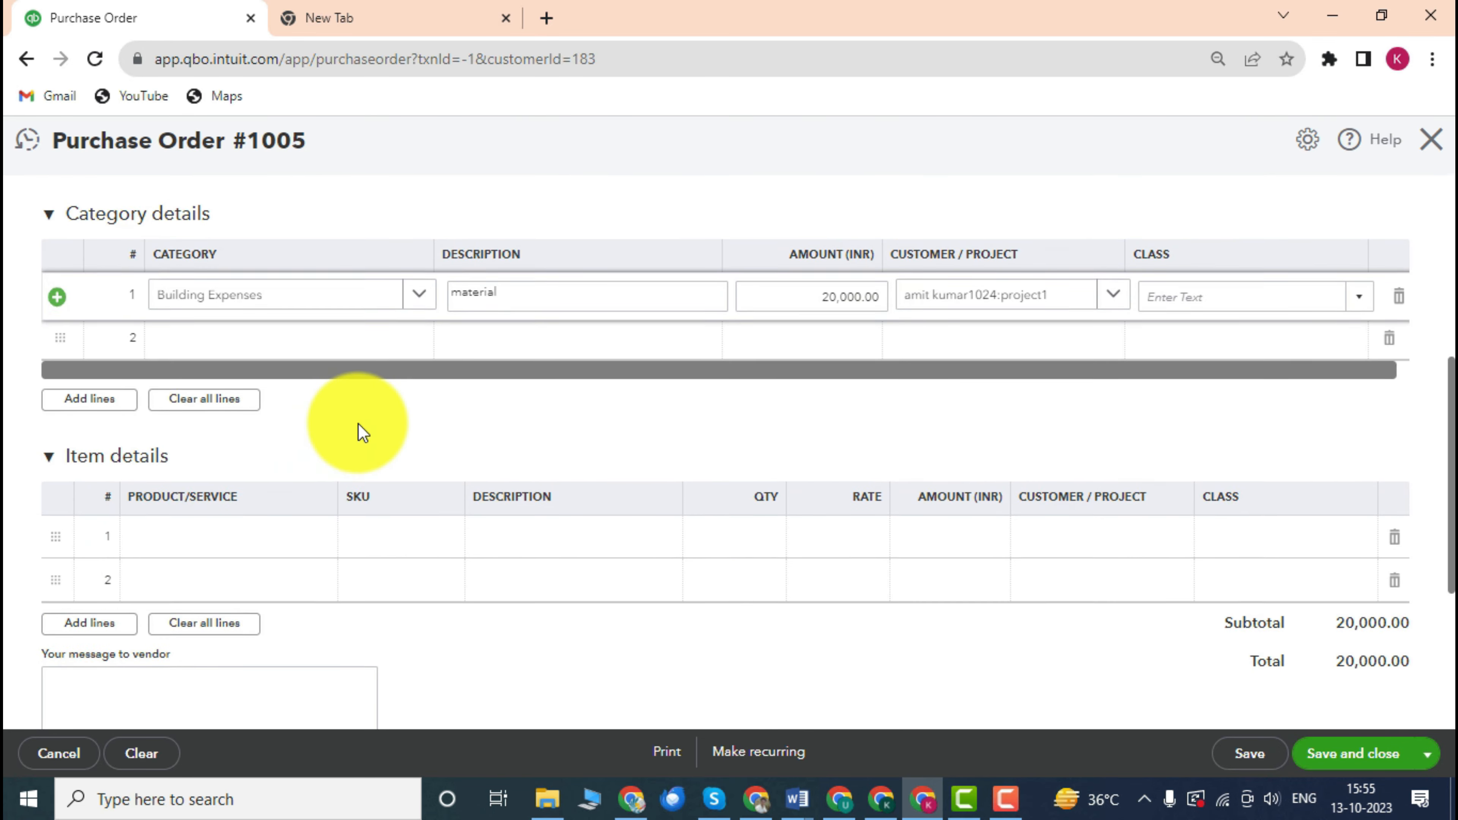
pyautogui.scroll(-4, 229, 396)
pyautogui.scroll(2, 166, 366)
pyautogui.scroll(2, 232, 393)
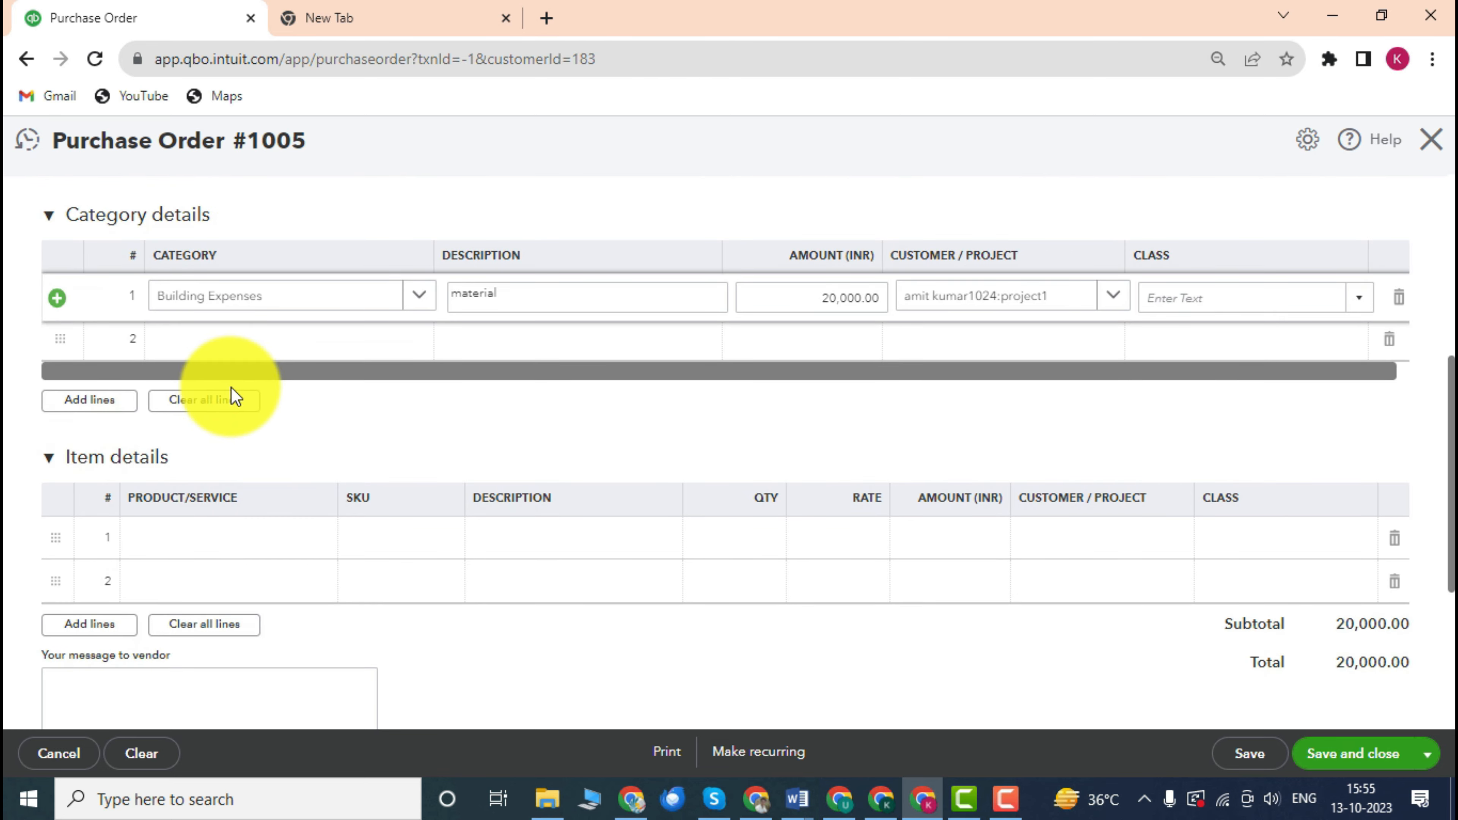
pyautogui.scroll(-2, 261, 466)
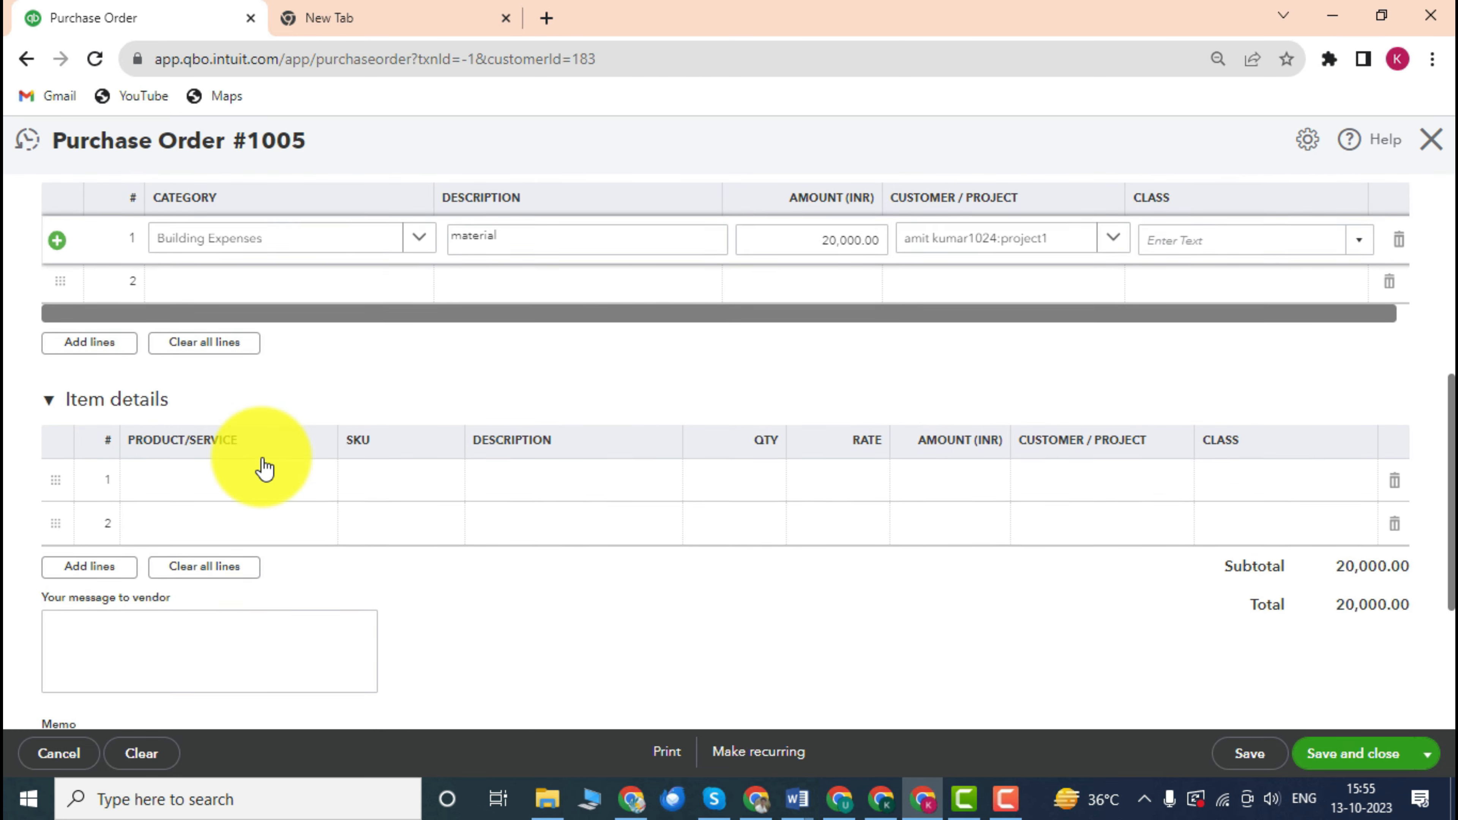
pyautogui.scroll(-2, 238, 426)
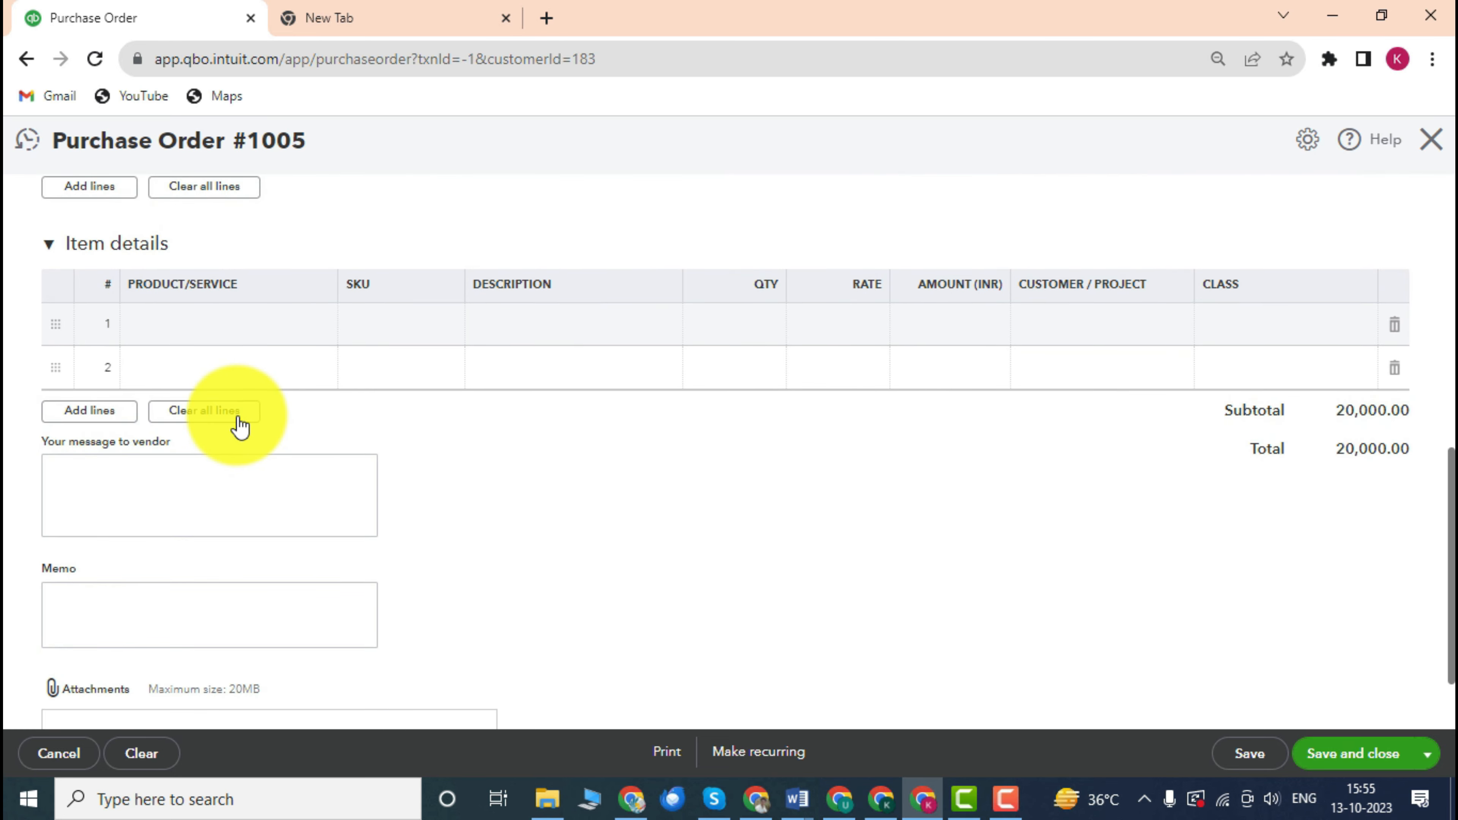
pyautogui.scroll(-2, 217, 469)
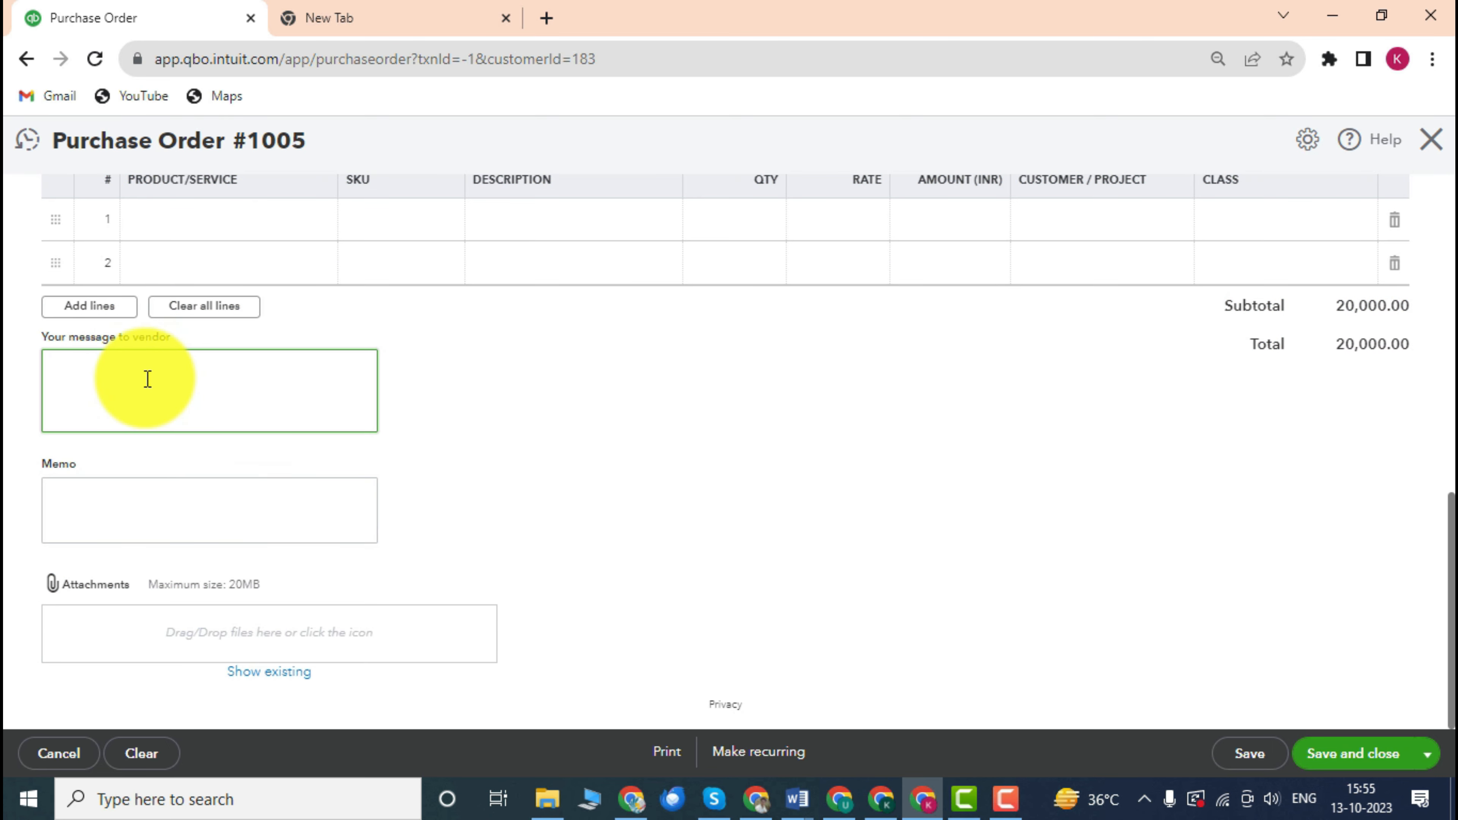
# Check the memo area and save purchase order 1005 for ₹20,000.00.
pyautogui.click(137, 511)
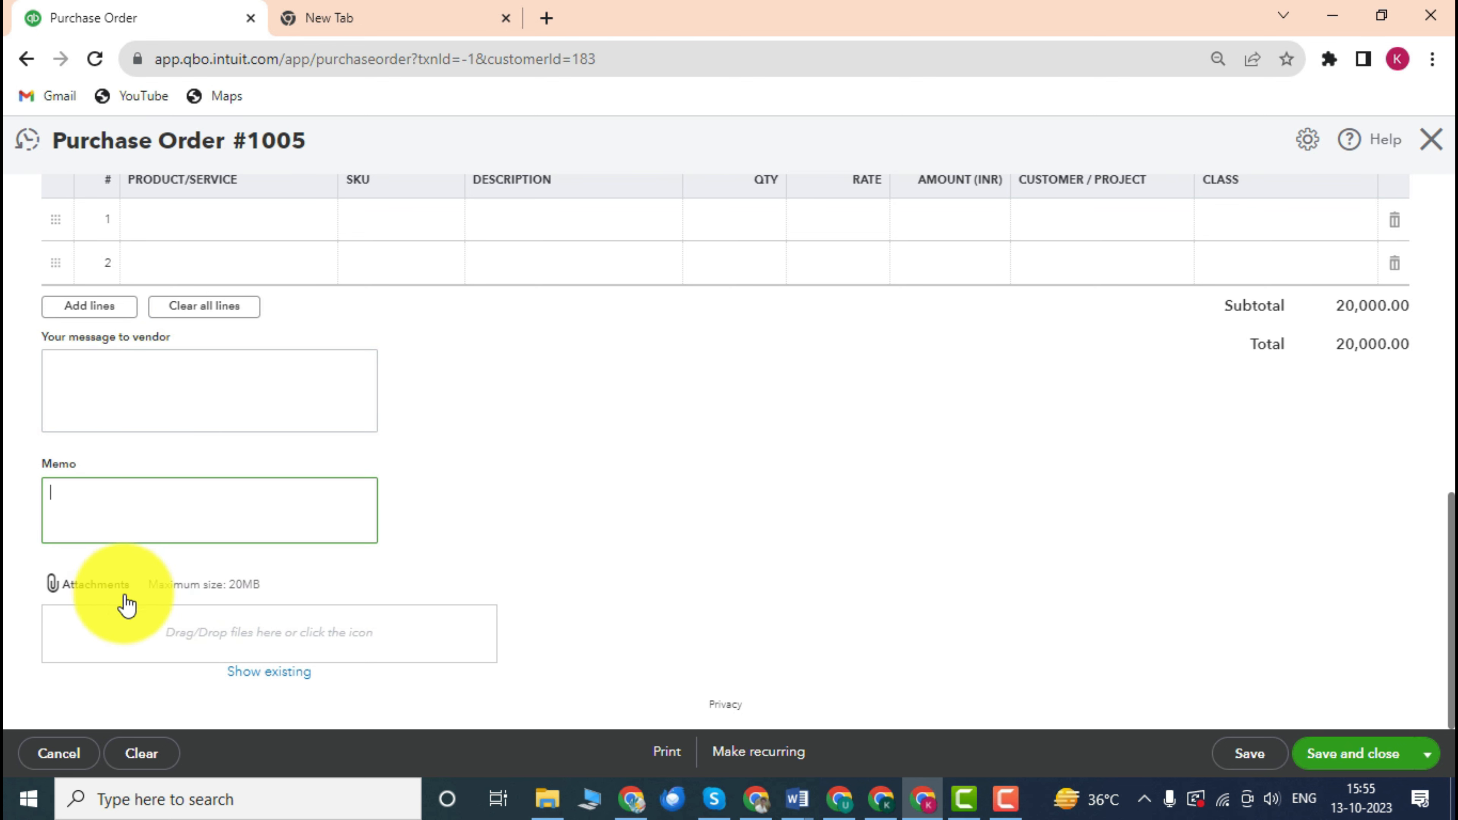
pyautogui.scroll(3, 654, 498)
pyautogui.scroll(-3, 297, 495)
pyautogui.scroll(6, 330, 488)
pyautogui.scroll(-2, 330, 489)
pyautogui.scroll(5, 330, 488)
pyautogui.scroll(-10, 707, 547)
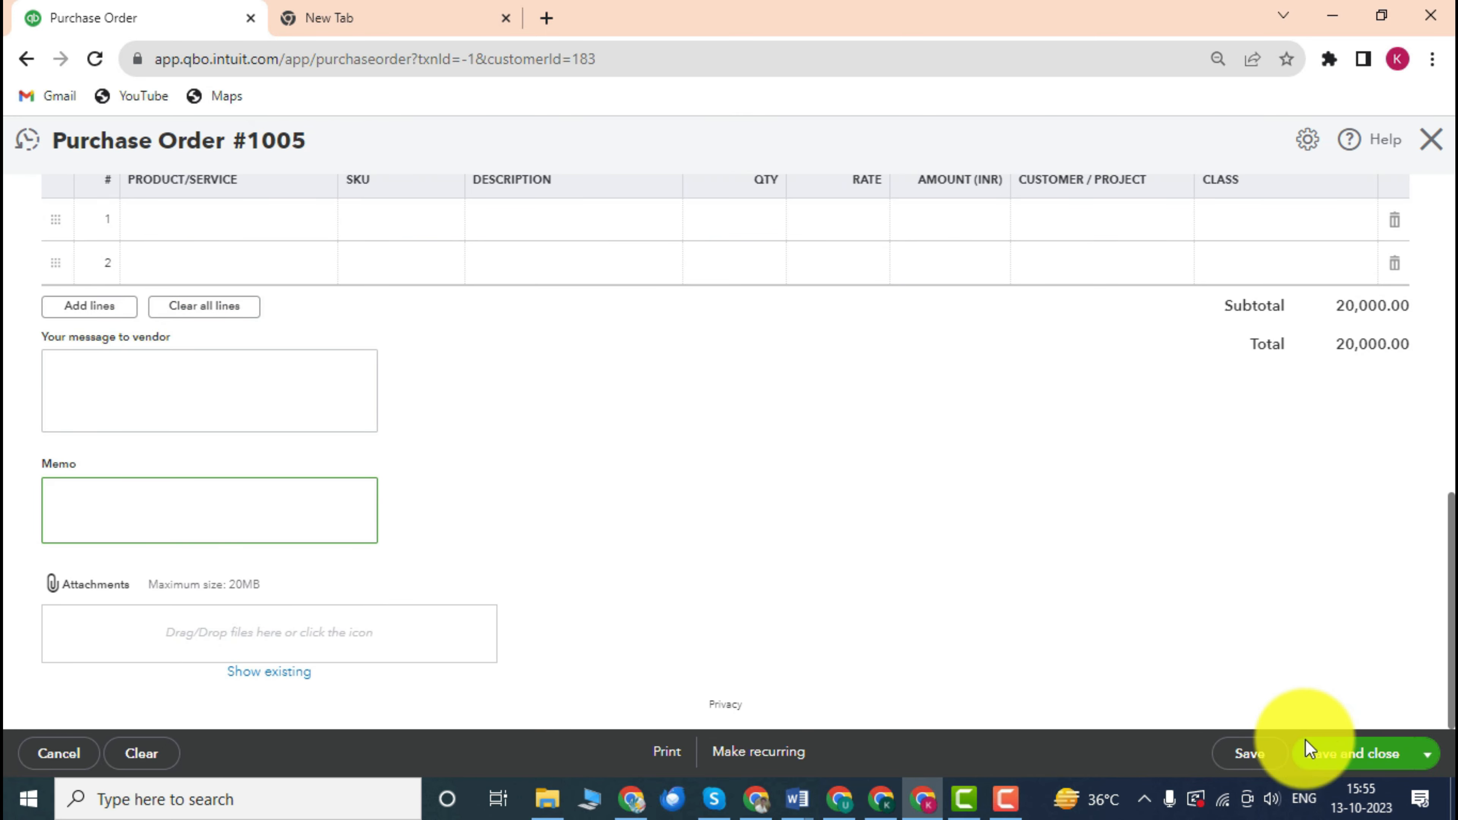
pyautogui.click(1351, 755)
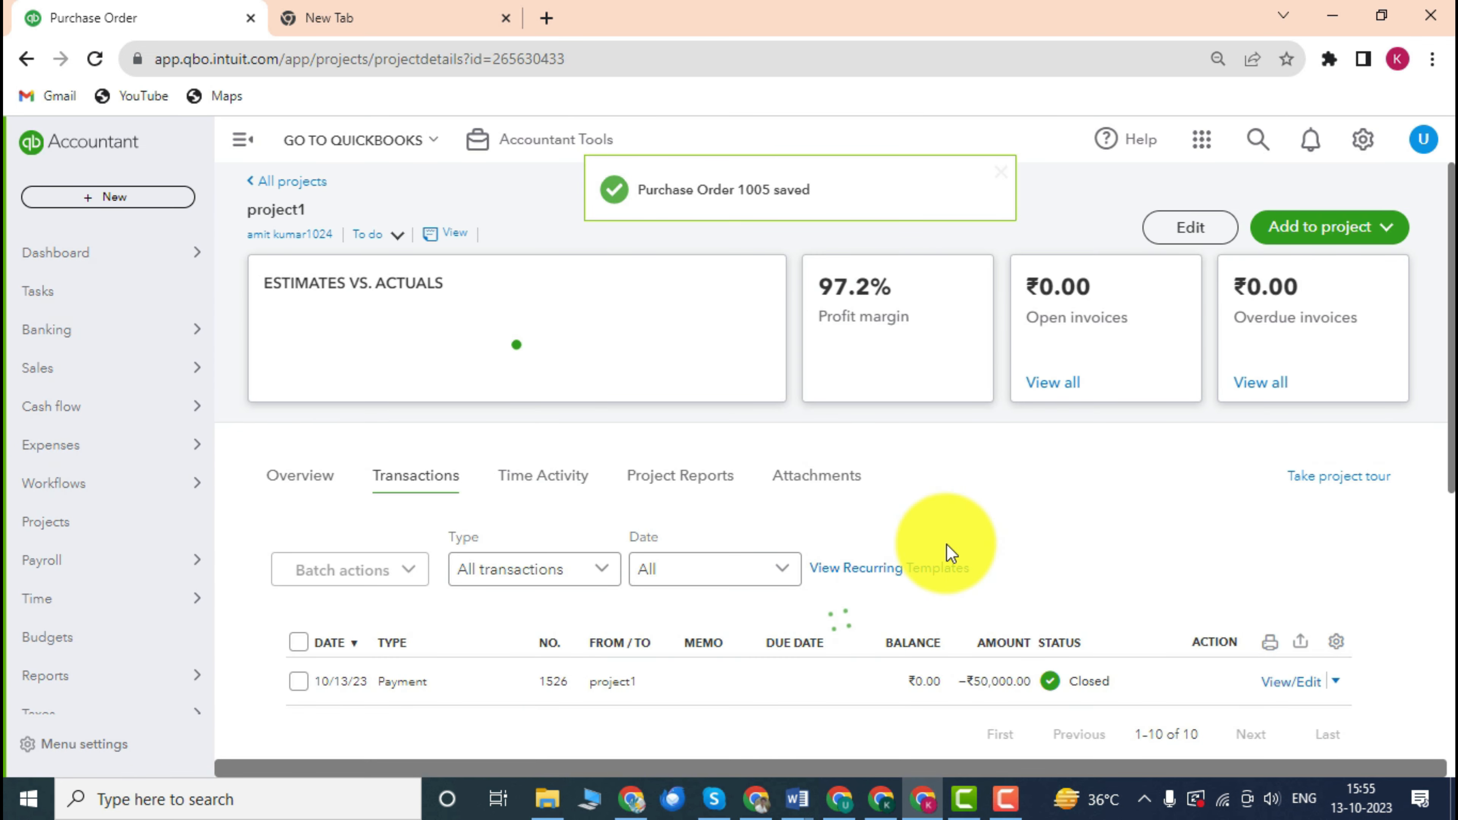
# Open MM Supplier's Purchase Order 1005 (₹20,000.00, Open) from project1's transaction list.
pyautogui.scroll(-3, 870, 518)
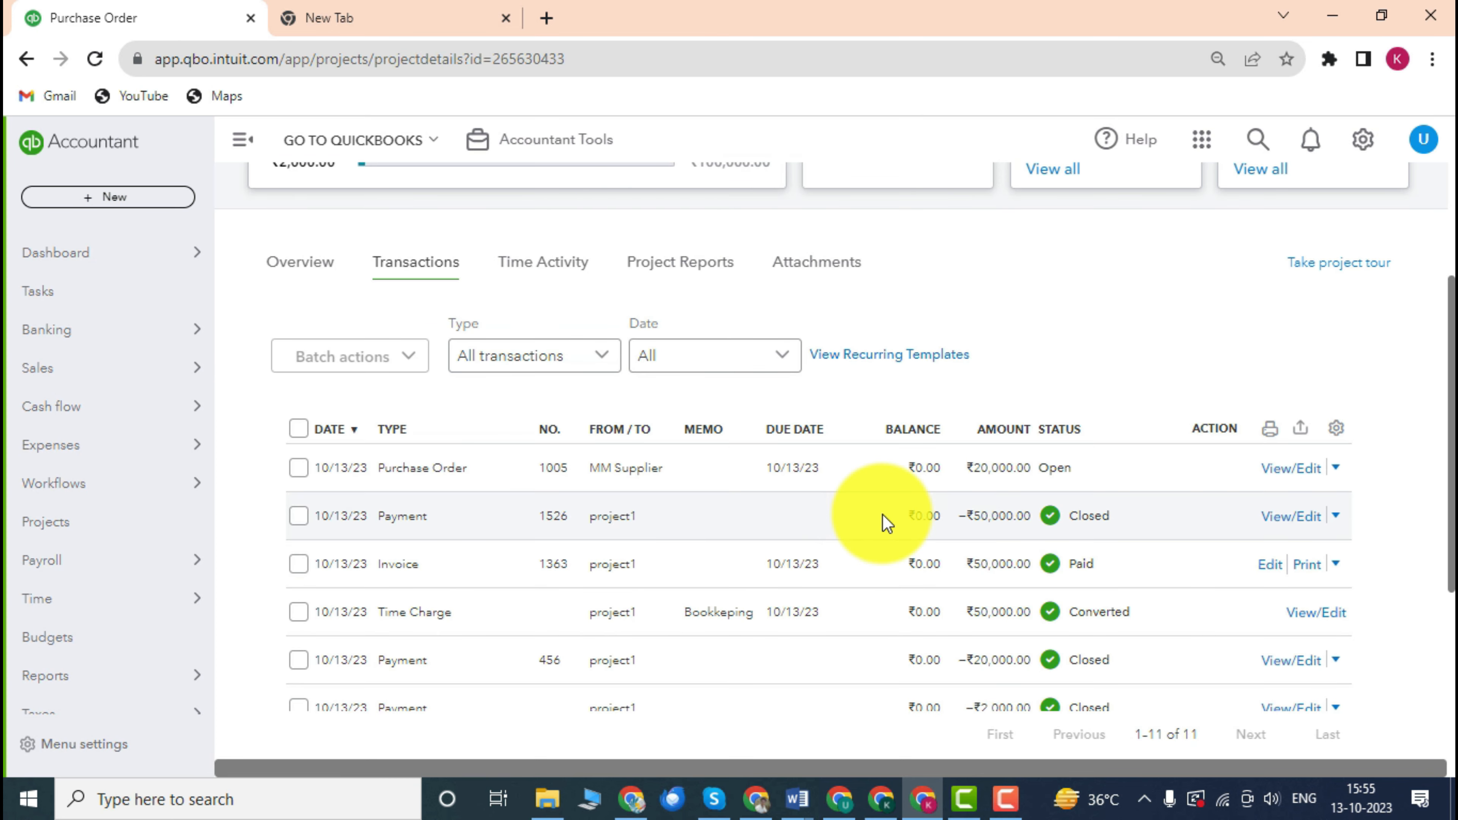
pyautogui.scroll(-3, 767, 468)
pyautogui.scroll(3, 766, 469)
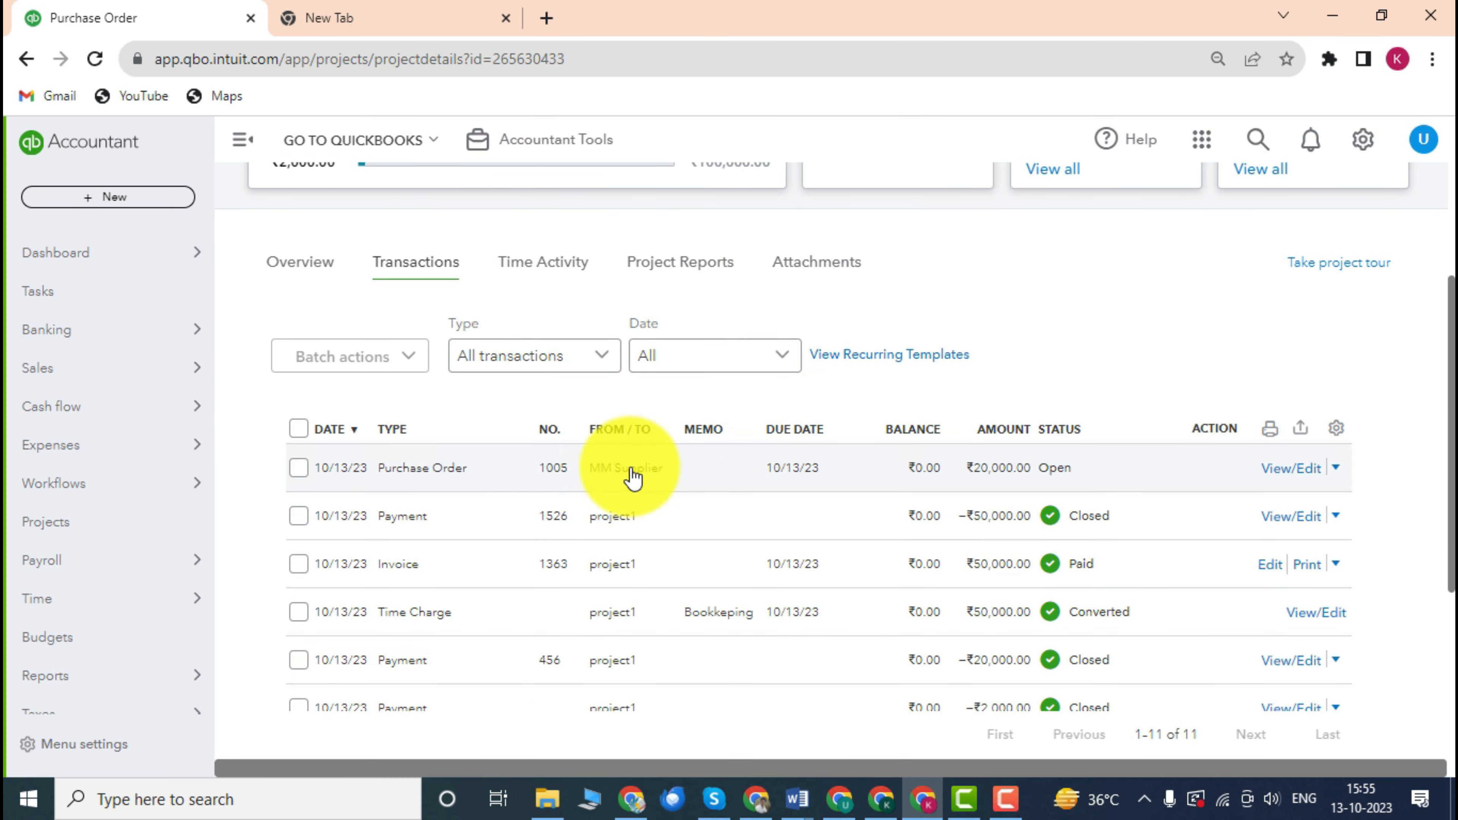
pyautogui.scroll(2, 517, 359)
pyautogui.scroll(-2, 493, 403)
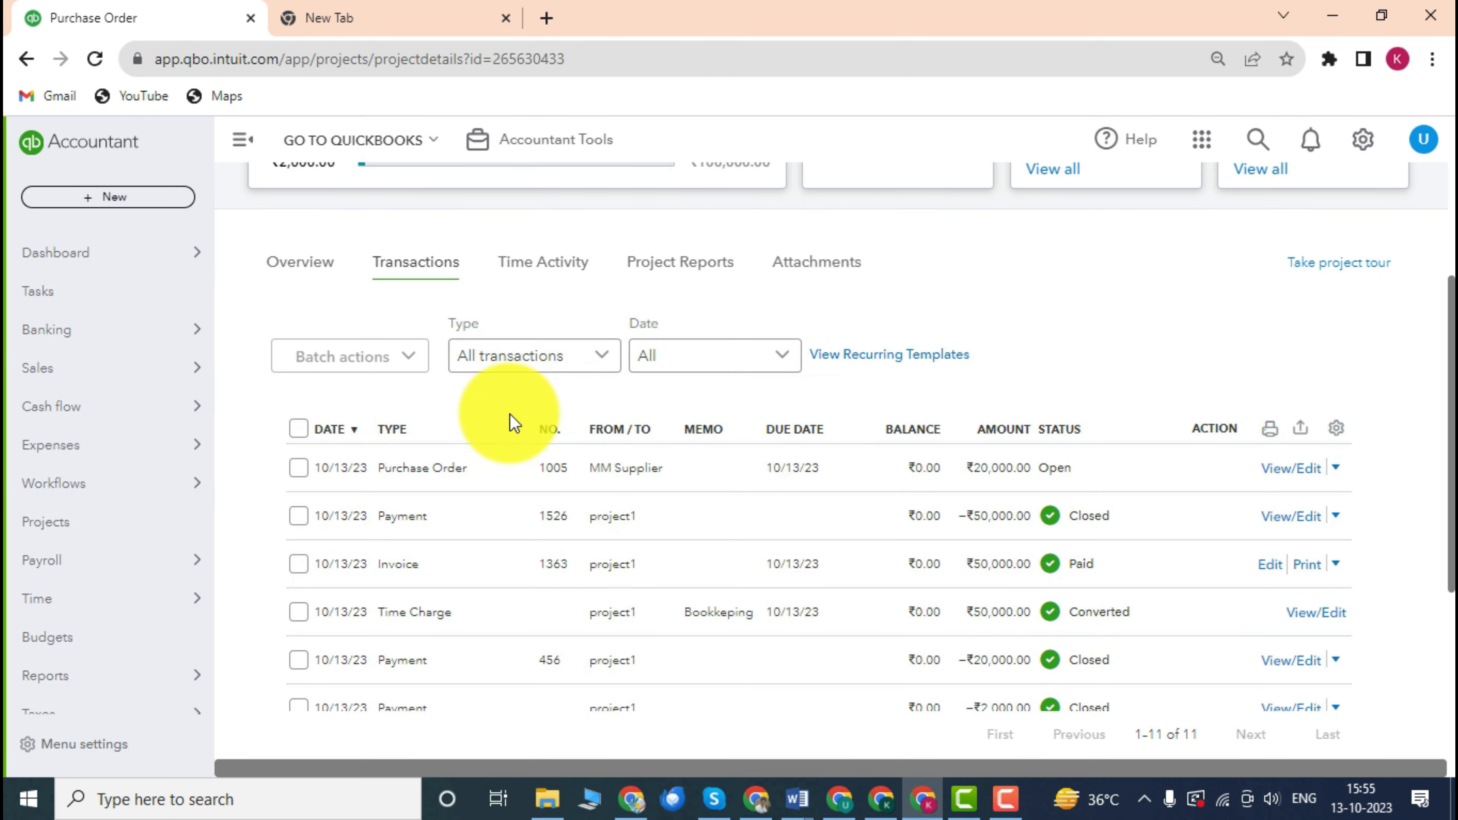
pyautogui.scroll(-3, 795, 475)
pyautogui.scroll(1, 795, 465)
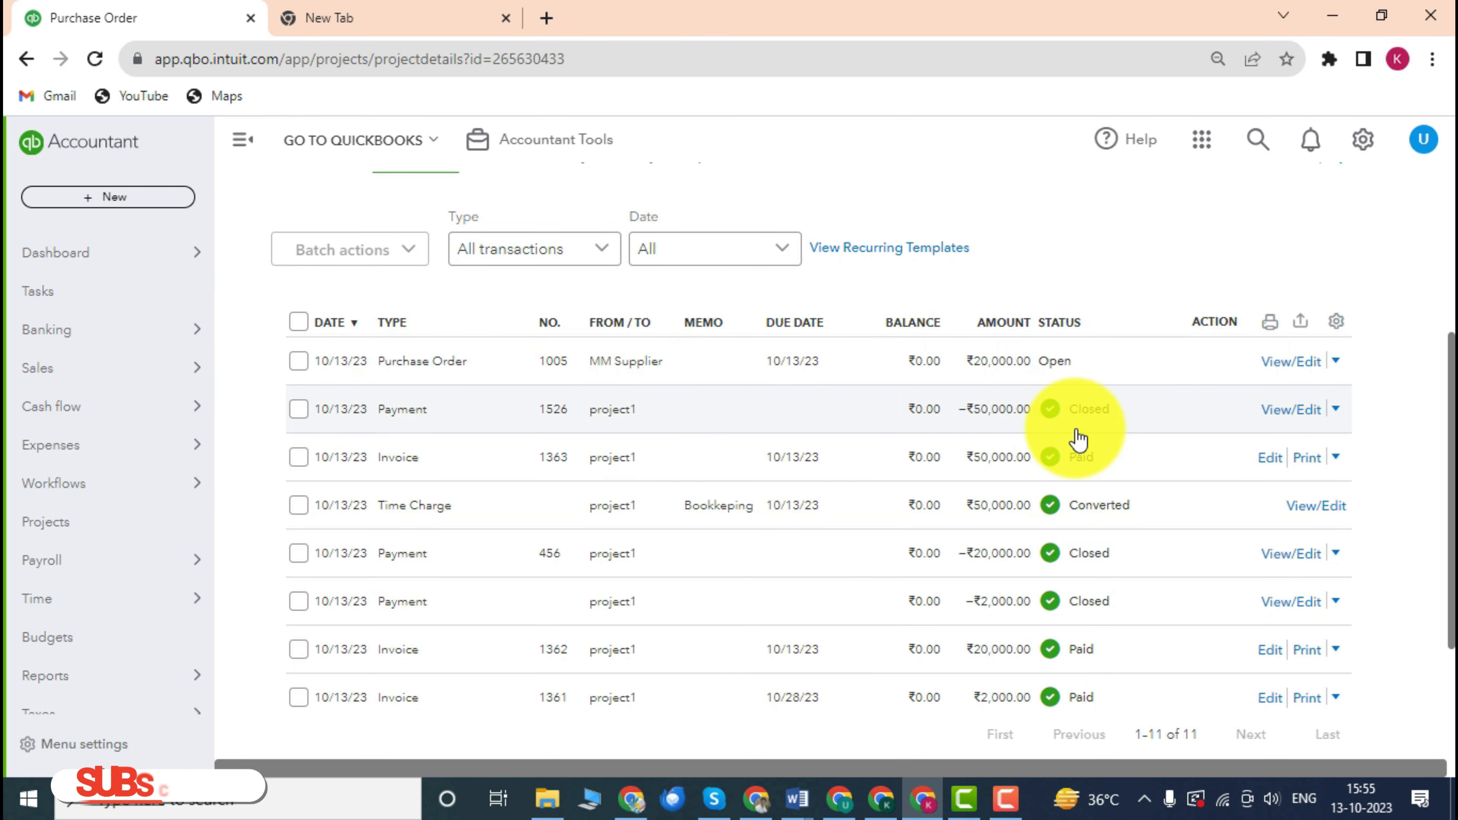
pyautogui.scroll(3, 488, 361)
pyautogui.scroll(-1, 521, 384)
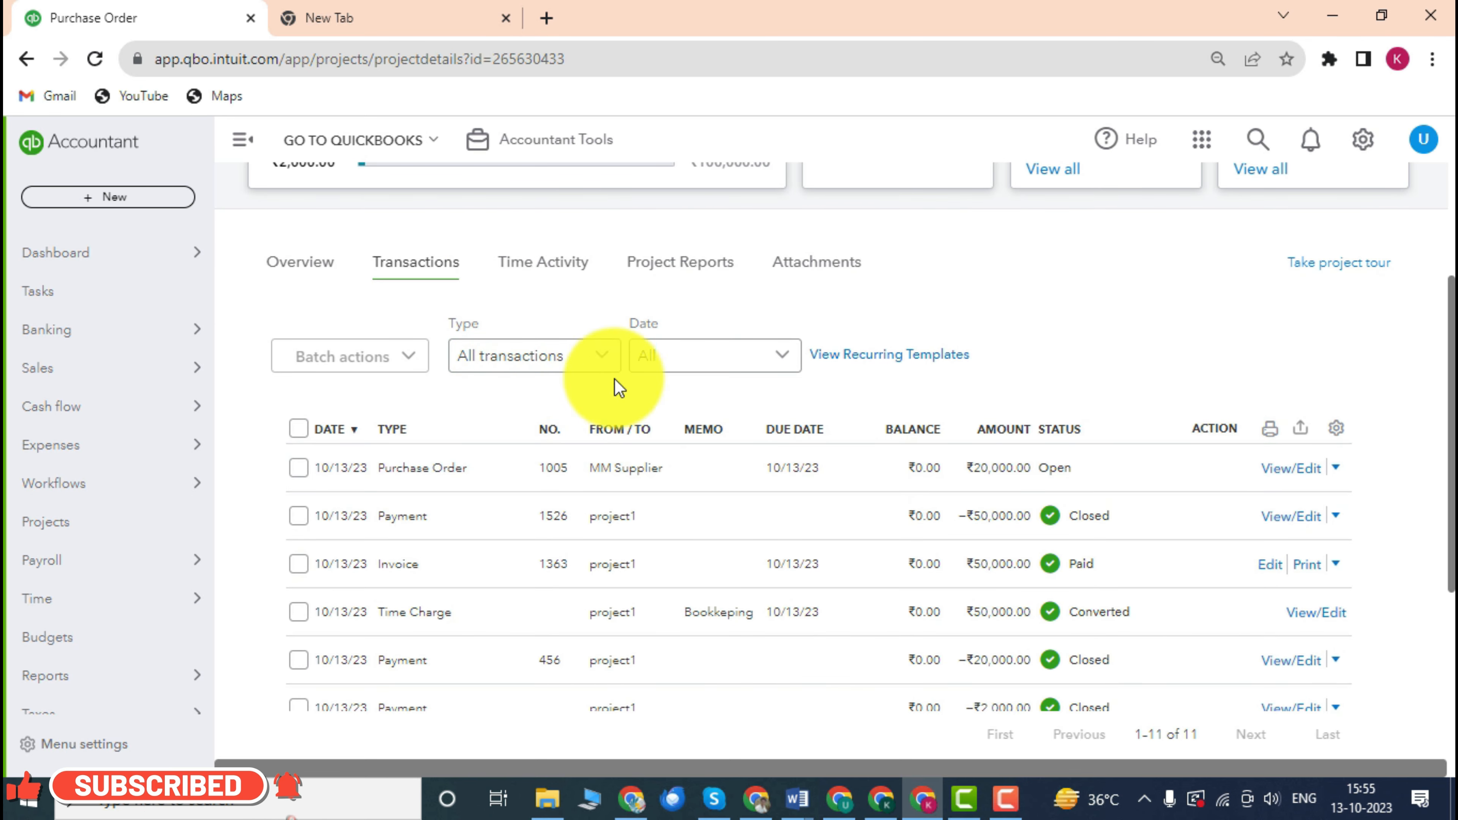
pyautogui.scroll(2, 689, 357)
pyautogui.scroll(-4, 644, 392)
pyautogui.scroll(2, 643, 379)
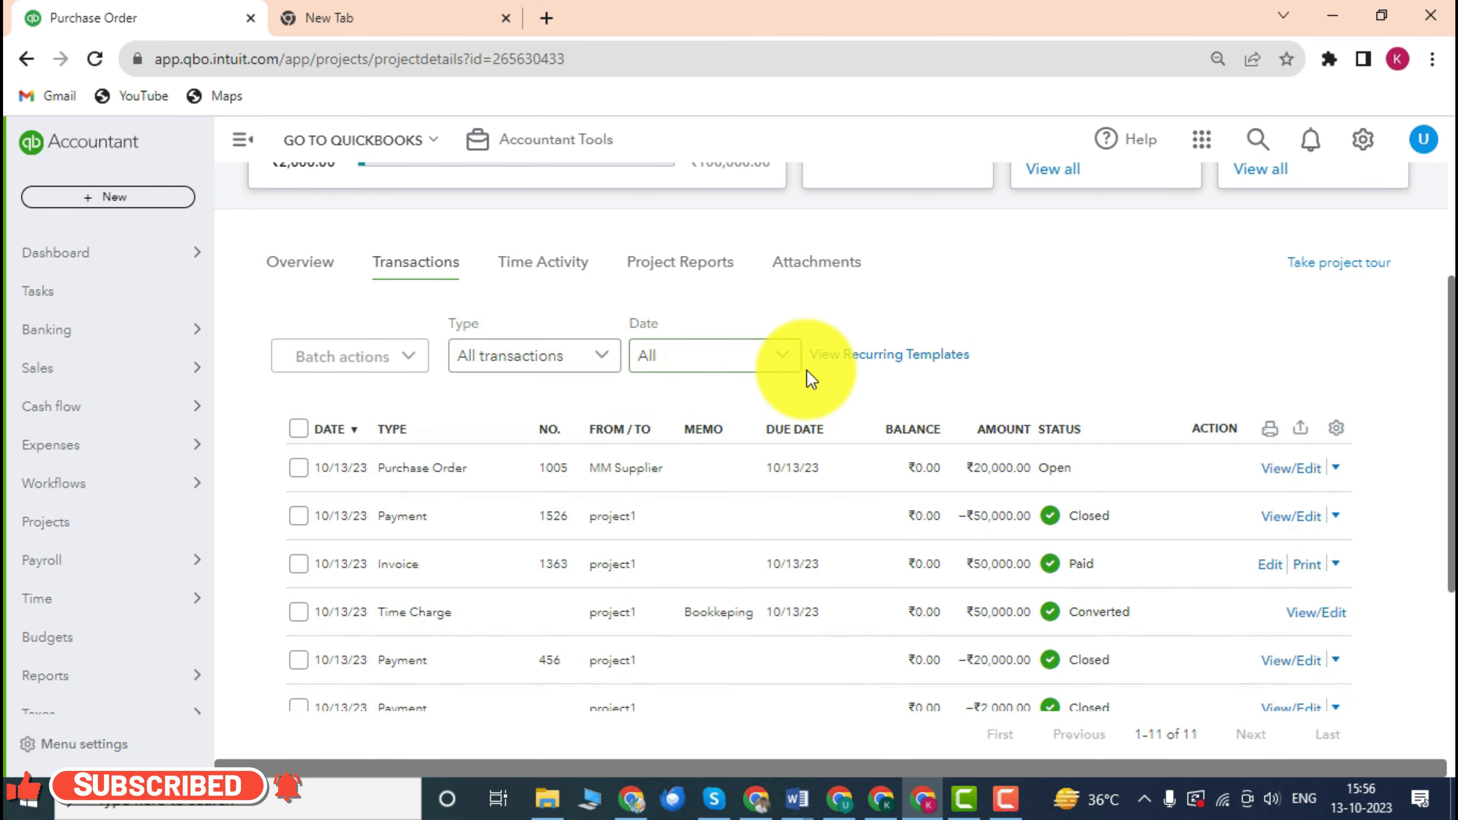
pyautogui.scroll(3, 764, 380)
pyautogui.scroll(-3, 763, 379)
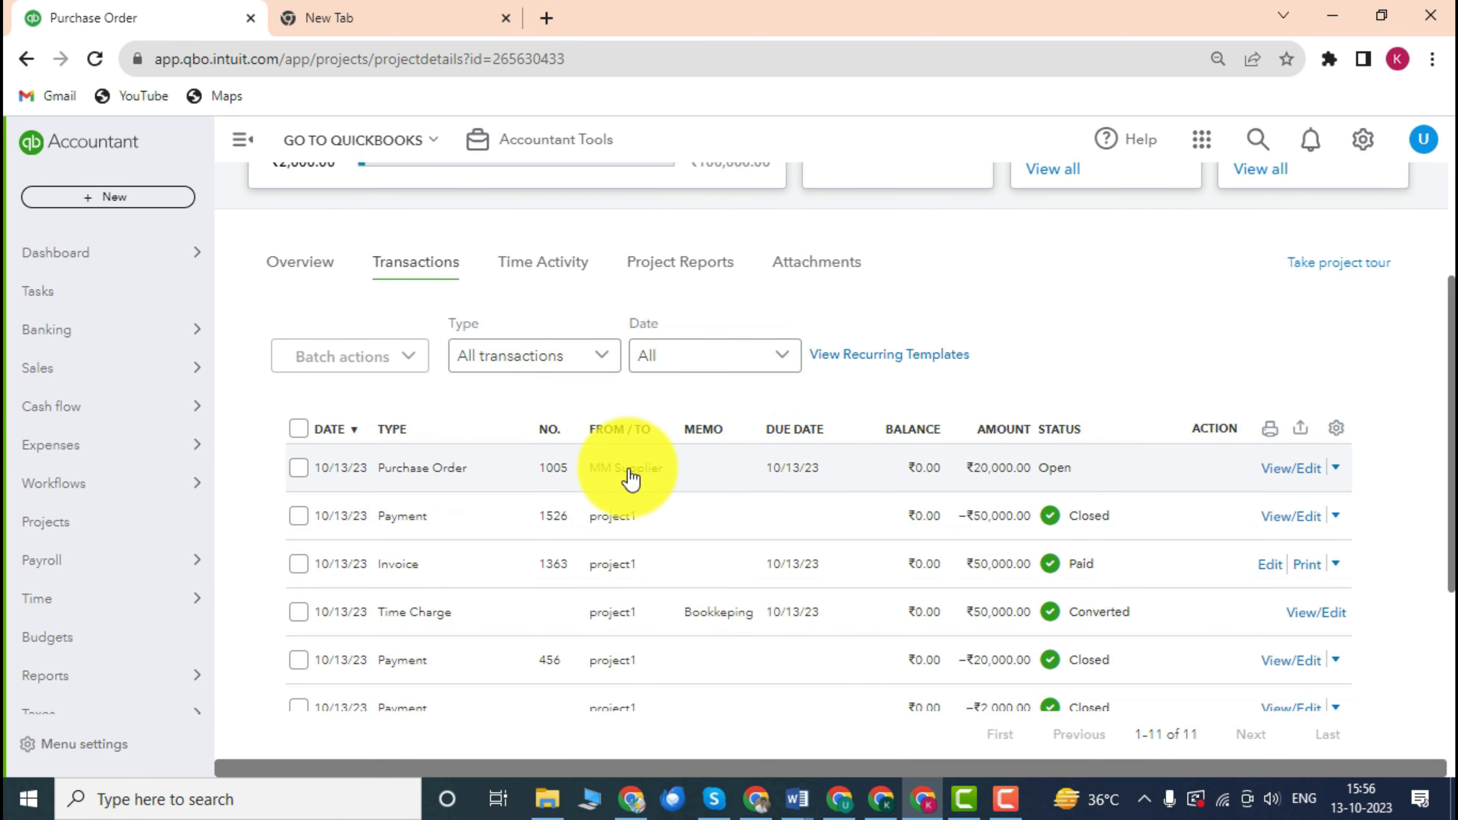
pyautogui.click(1336, 468)
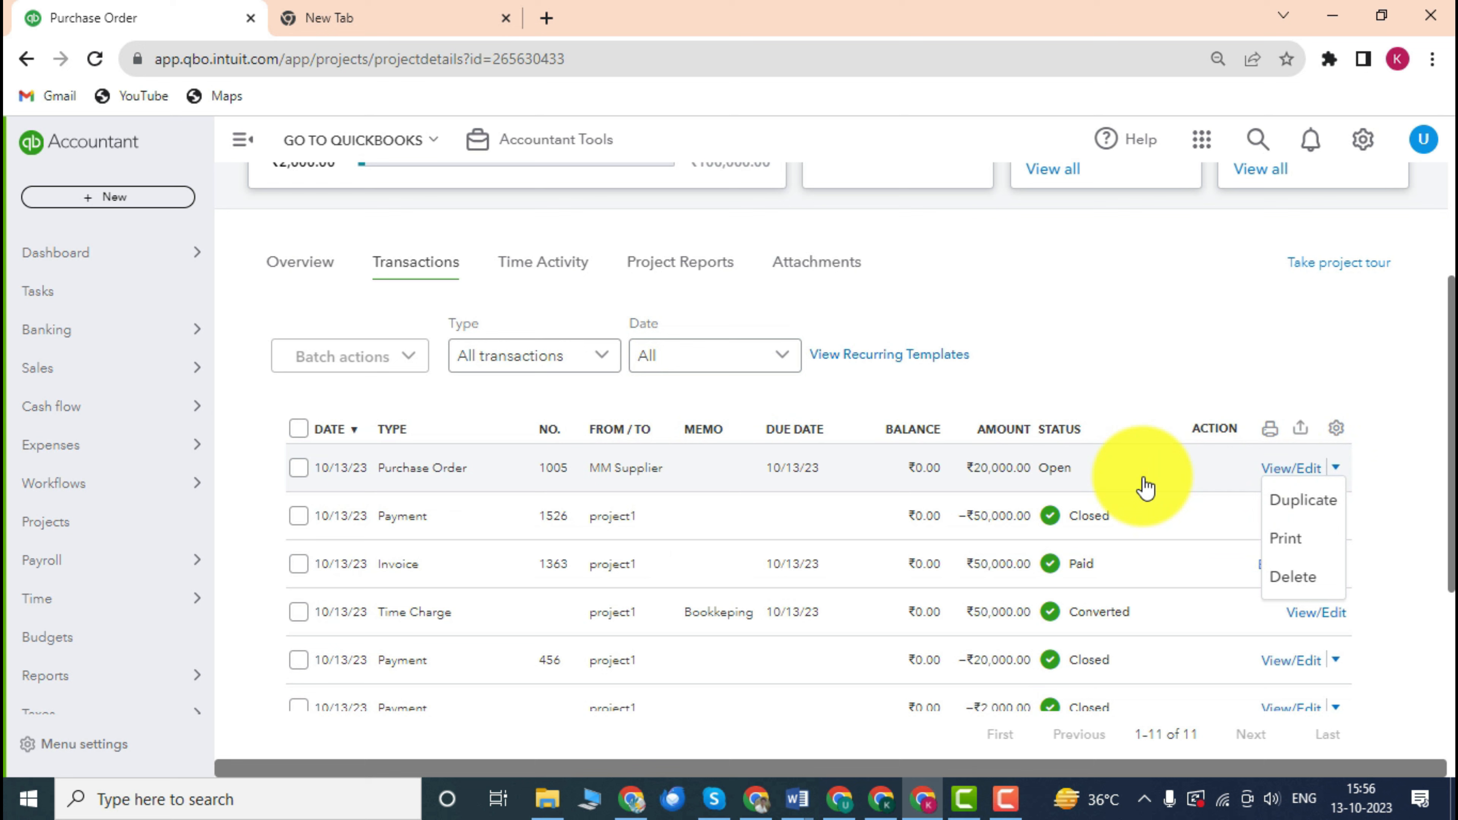
pyautogui.click(1113, 481)
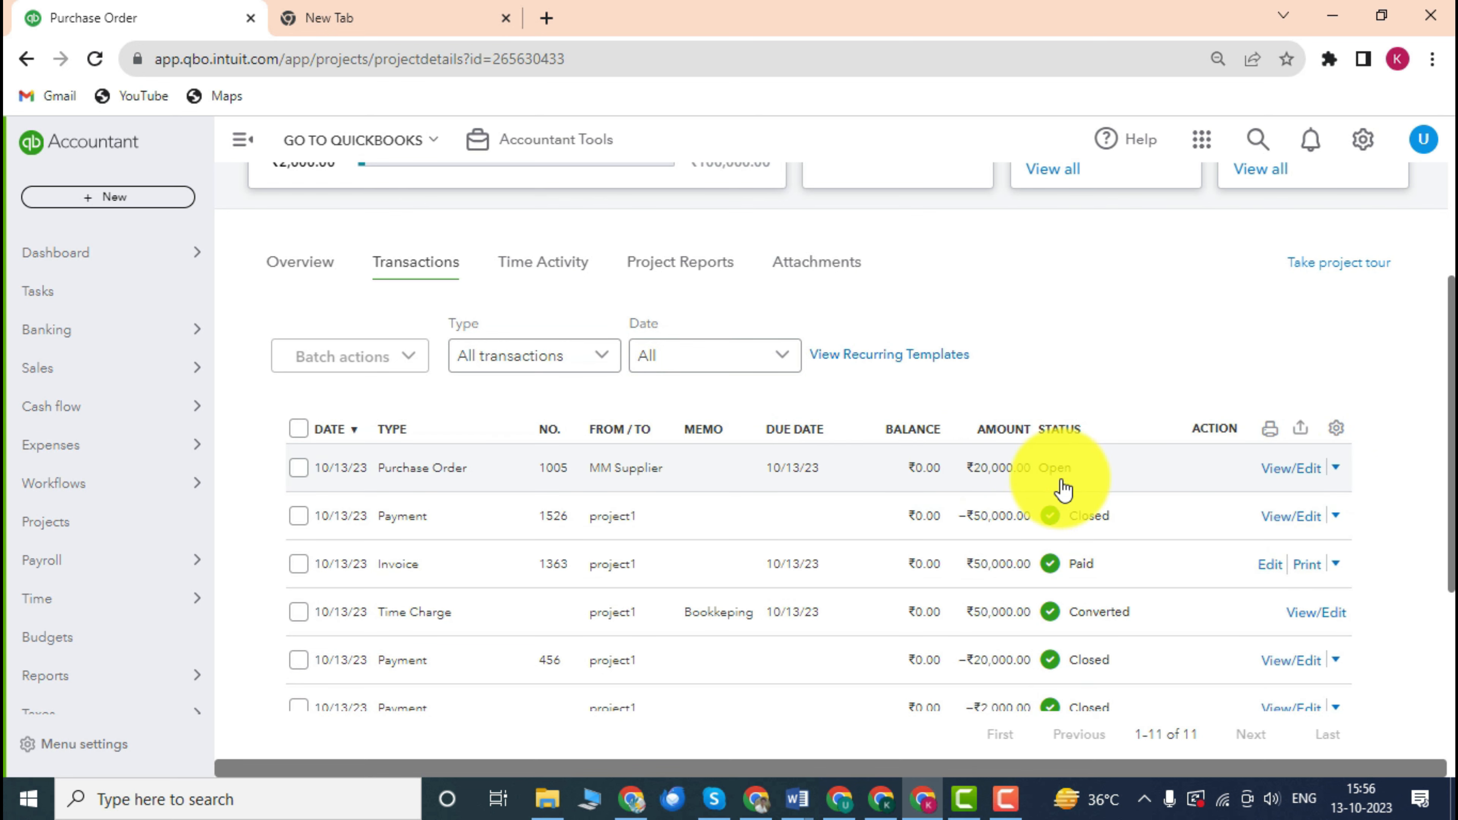
pyautogui.click(1041, 478)
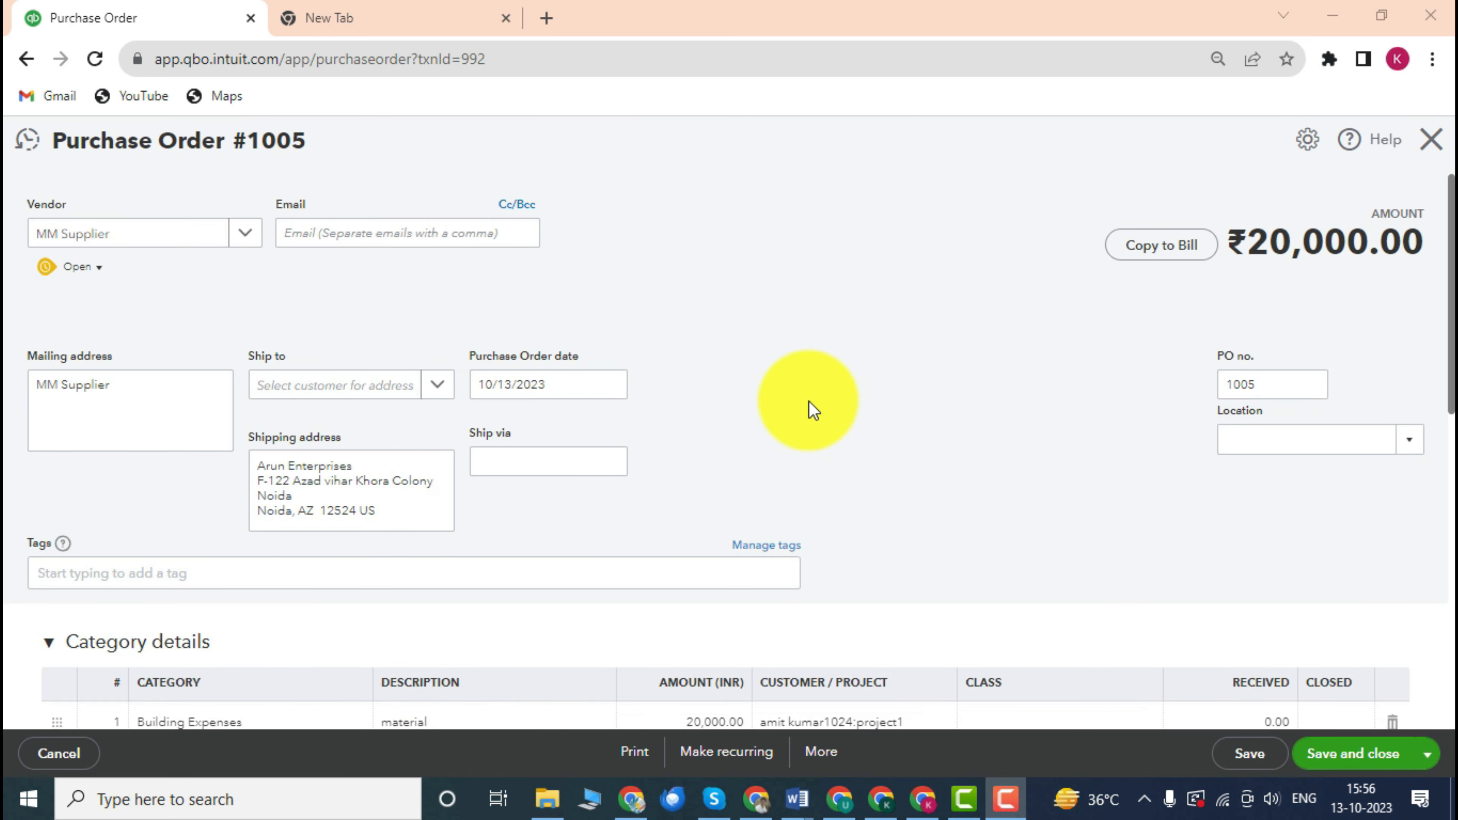
# Copy Purchase Order 1005 into a new ₹20,000.00 Building Expenses bill.
pyautogui.scroll(-3, 689, 408)
pyautogui.scroll(3, 712, 394)
pyautogui.scroll(-3, 889, 319)
pyautogui.scroll(3, 333, 248)
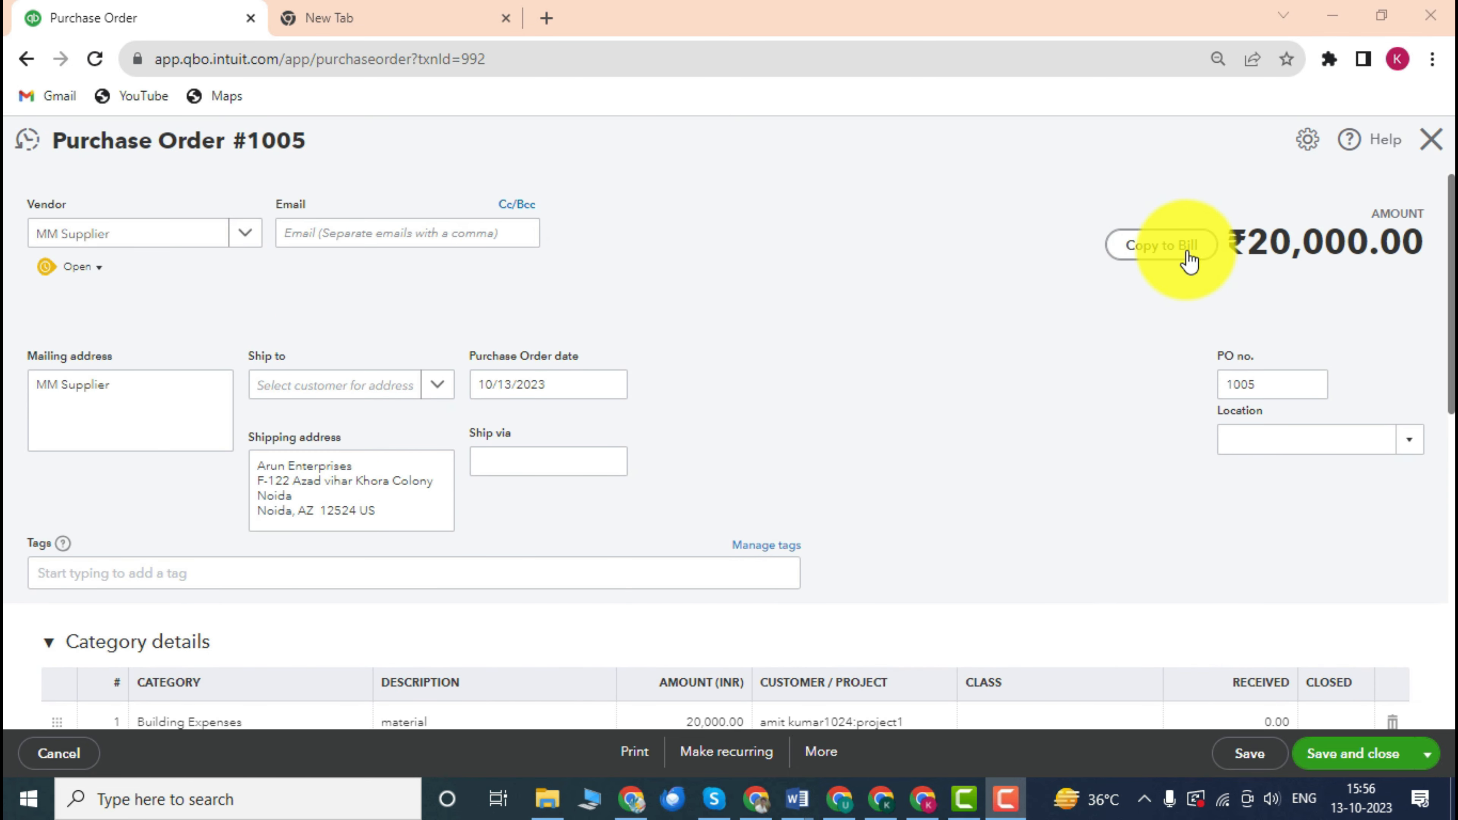
pyautogui.click(1151, 250)
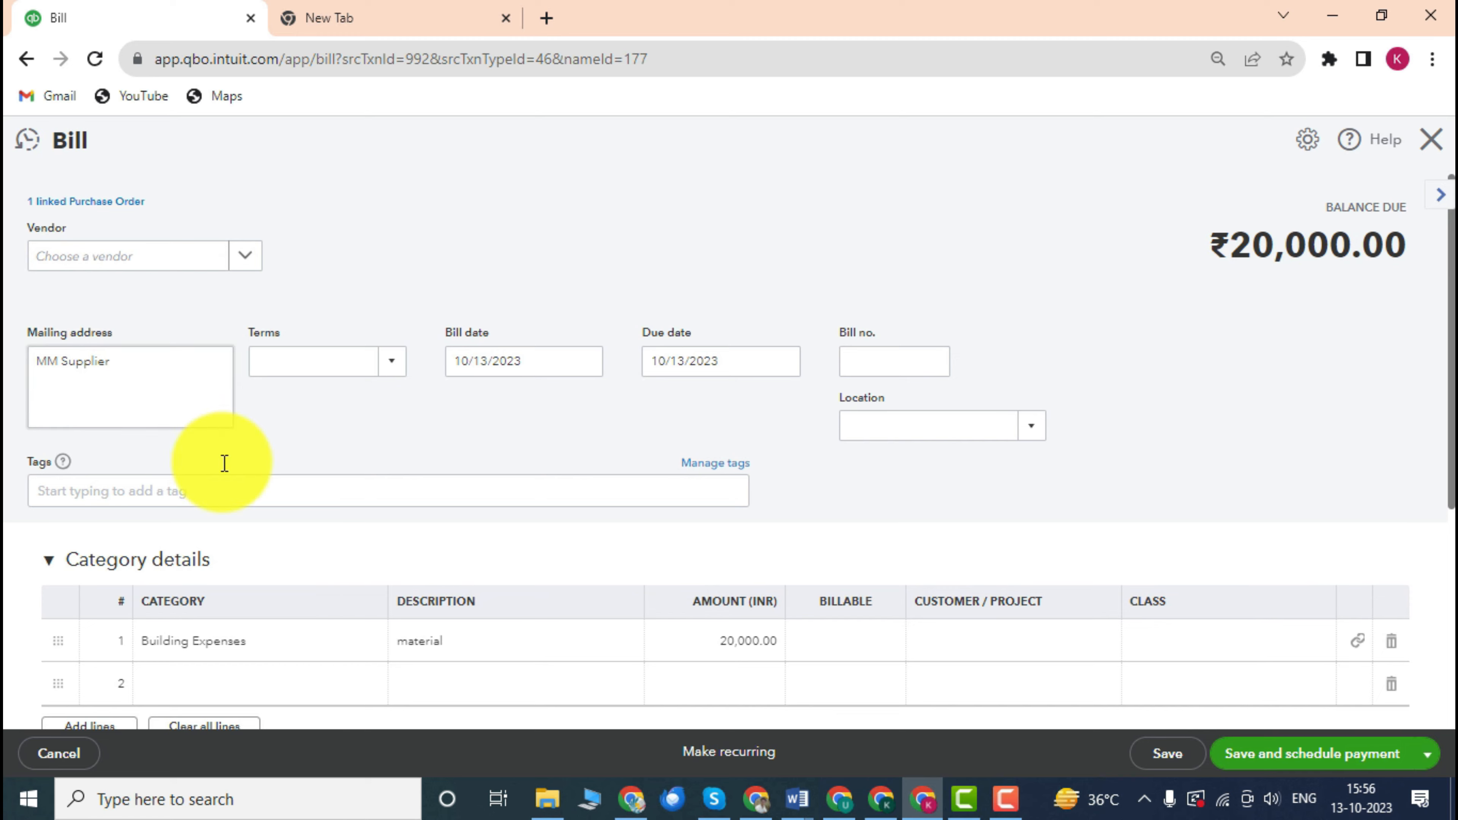
# Dismiss the bank transfer promotion and save and close the ₹20,000.00 MM Supplier bill.
pyautogui.scroll(-2, 390, 391)
pyautogui.scroll(2, 295, 399)
pyautogui.scroll(-2, 295, 311)
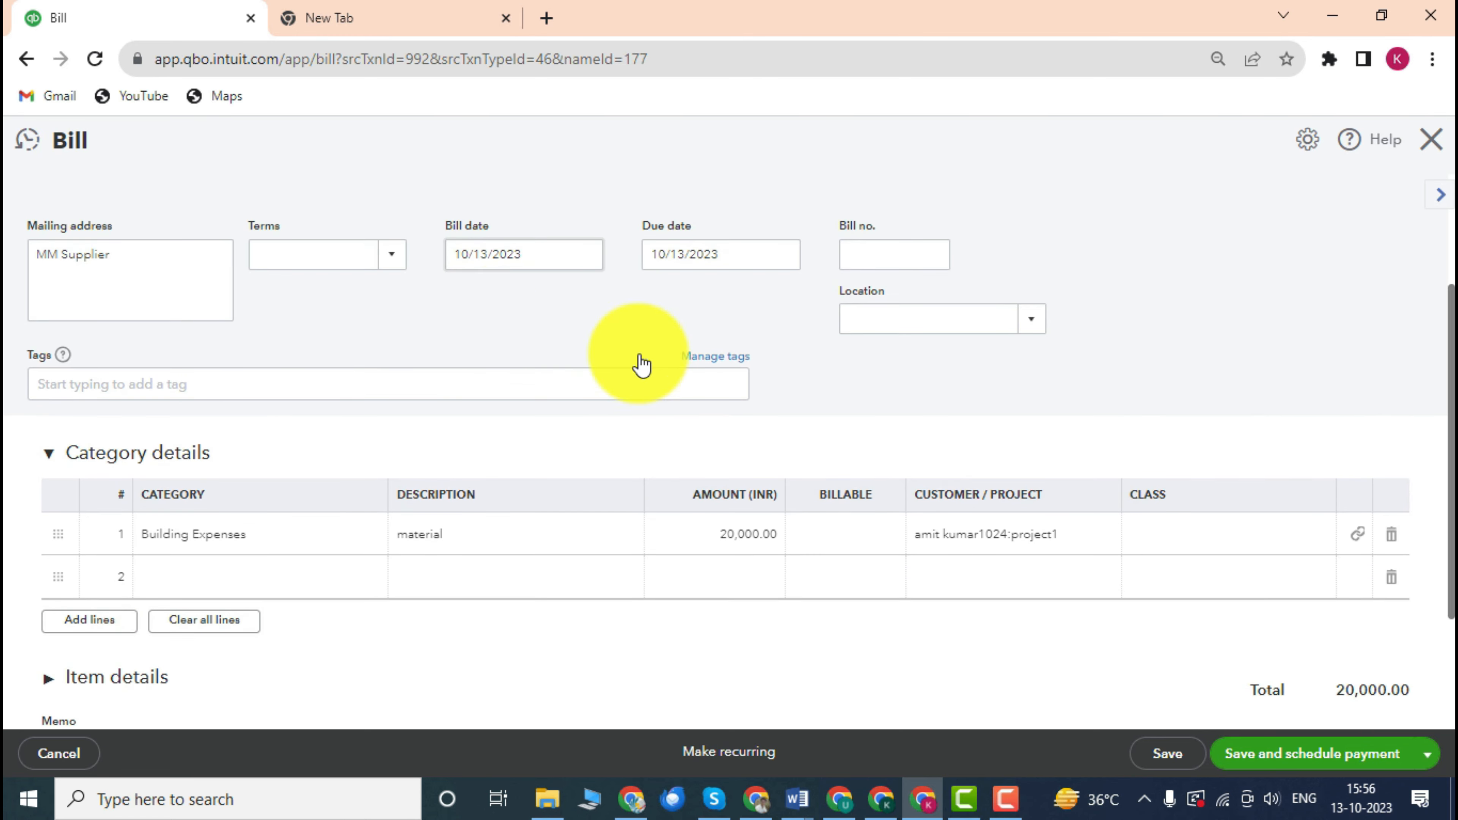
pyautogui.scroll(-4, 755, 398)
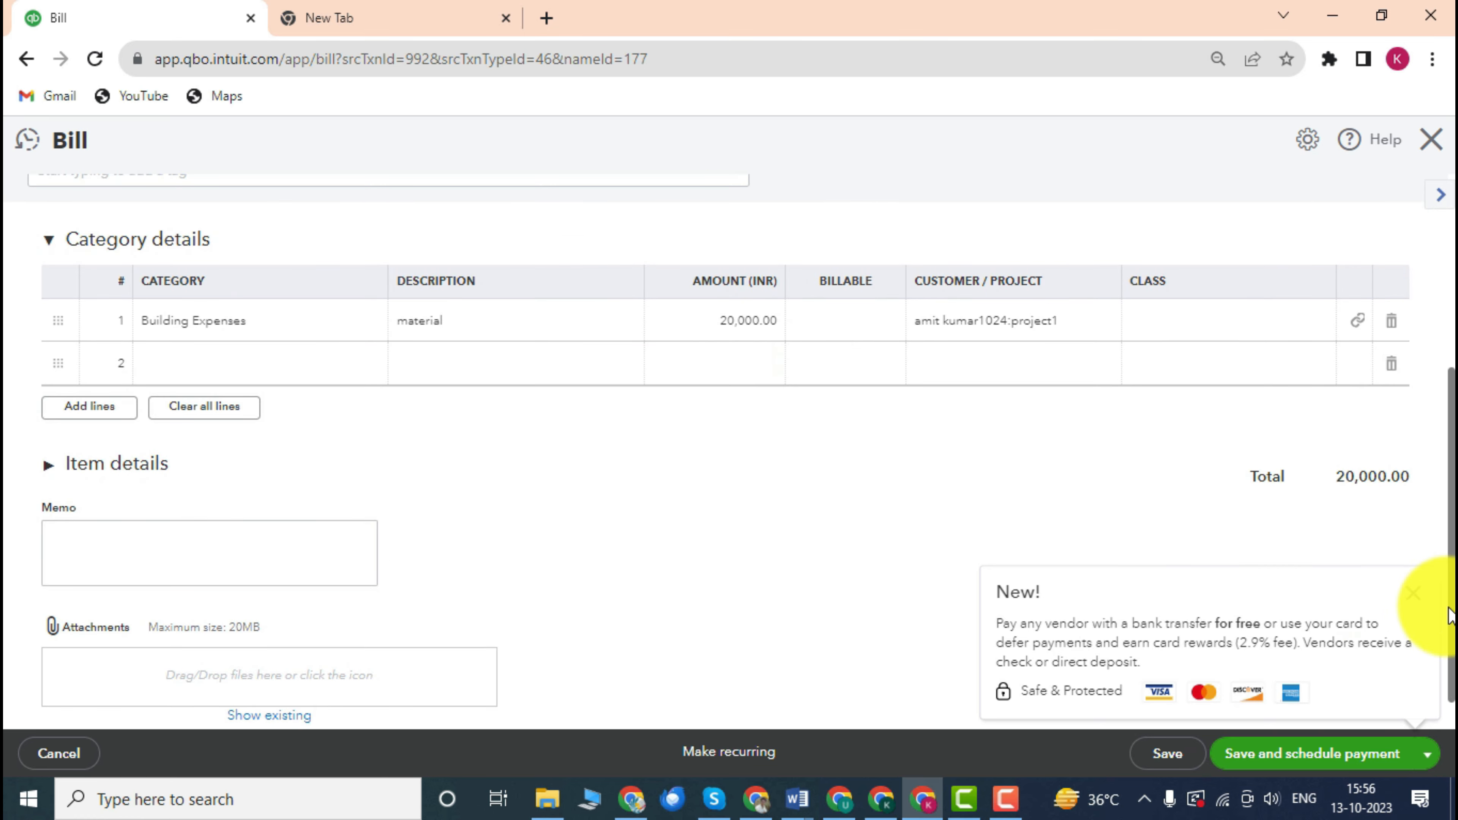
pyautogui.click(1420, 601)
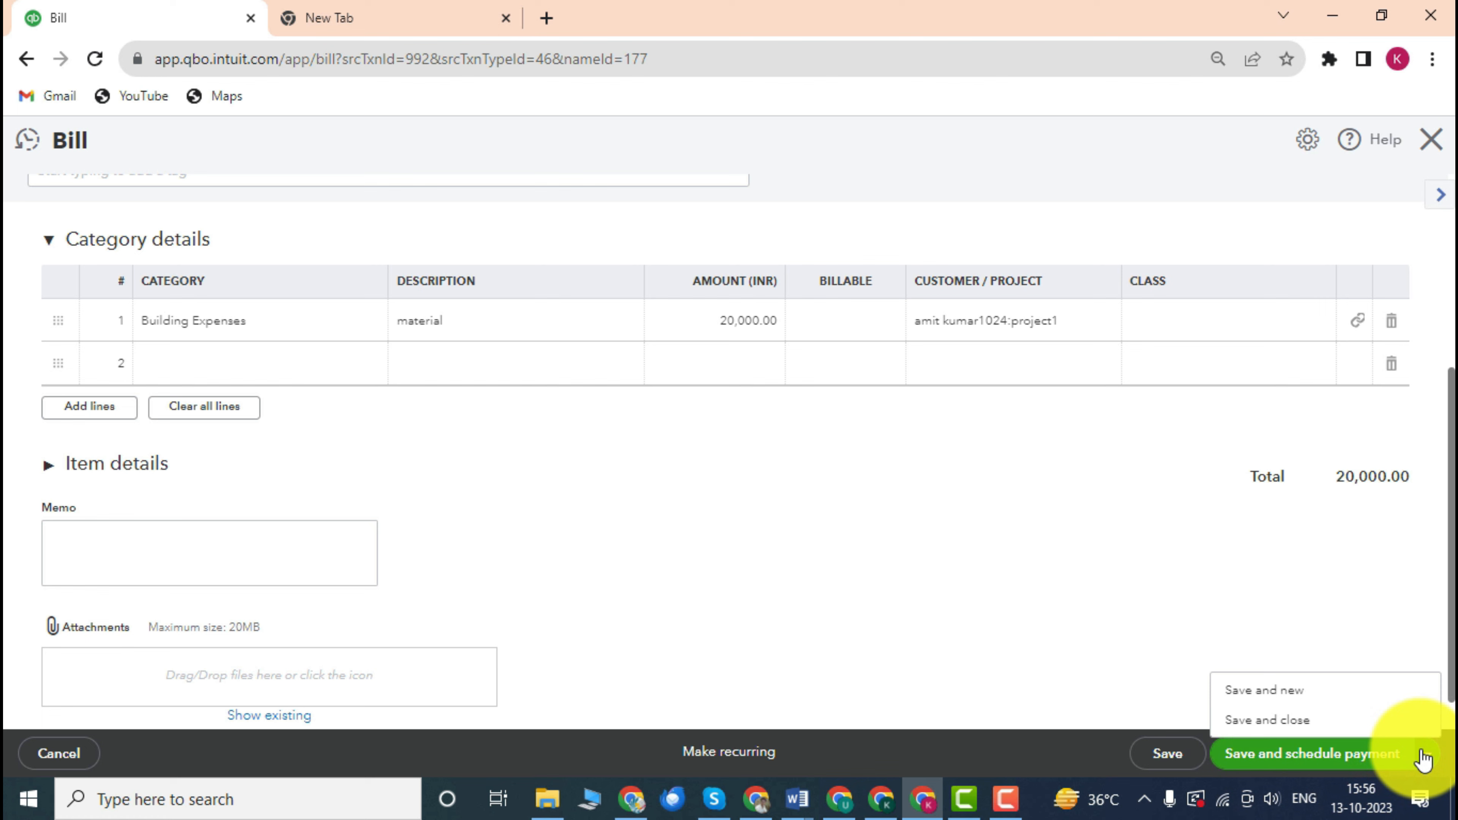
pyautogui.click(1268, 719)
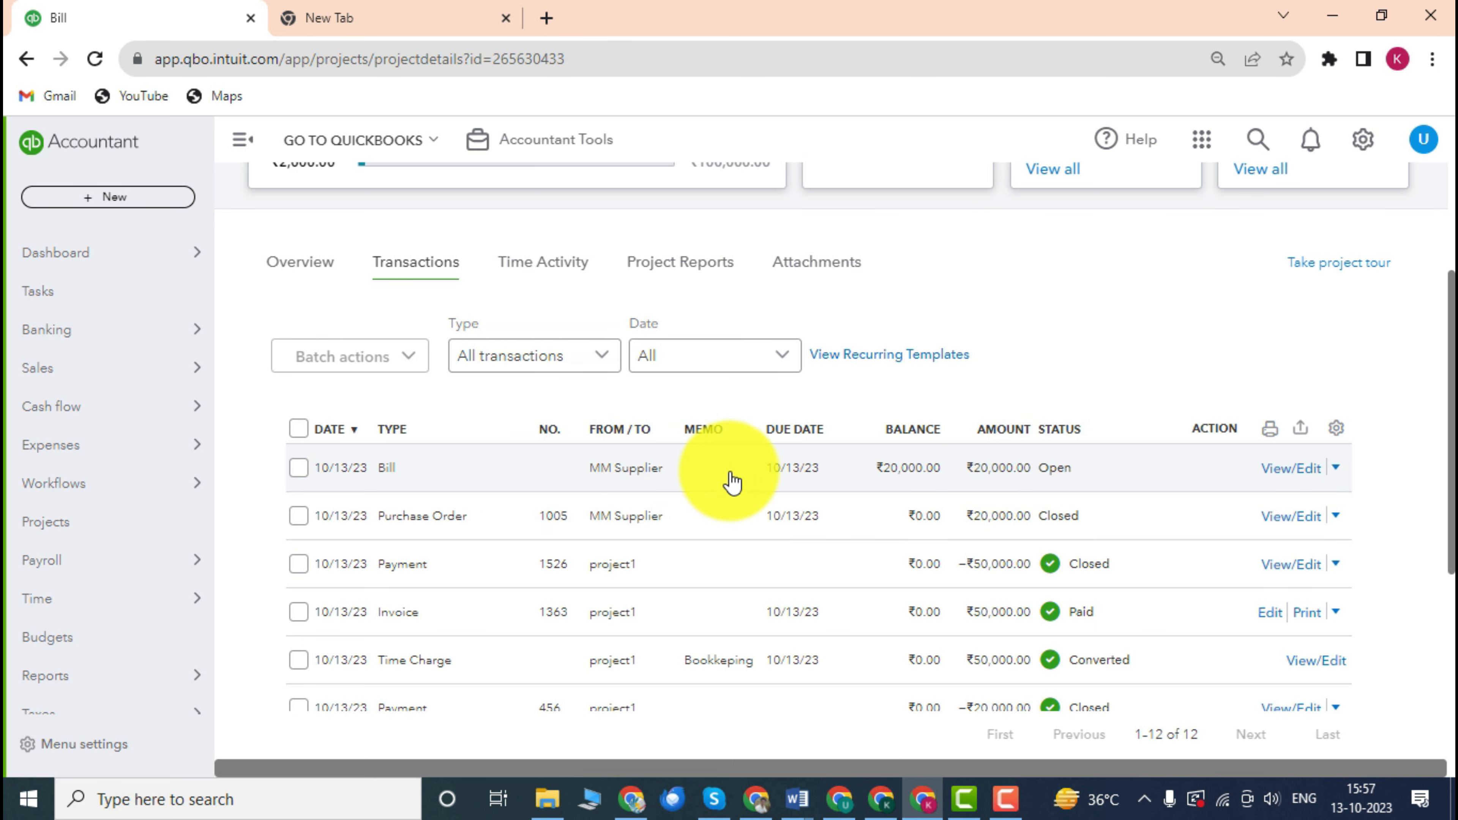
# Reopen the MM Supplier bill showing ₹20,000.00 due and choose Mark as paid.
pyautogui.click(1069, 467)
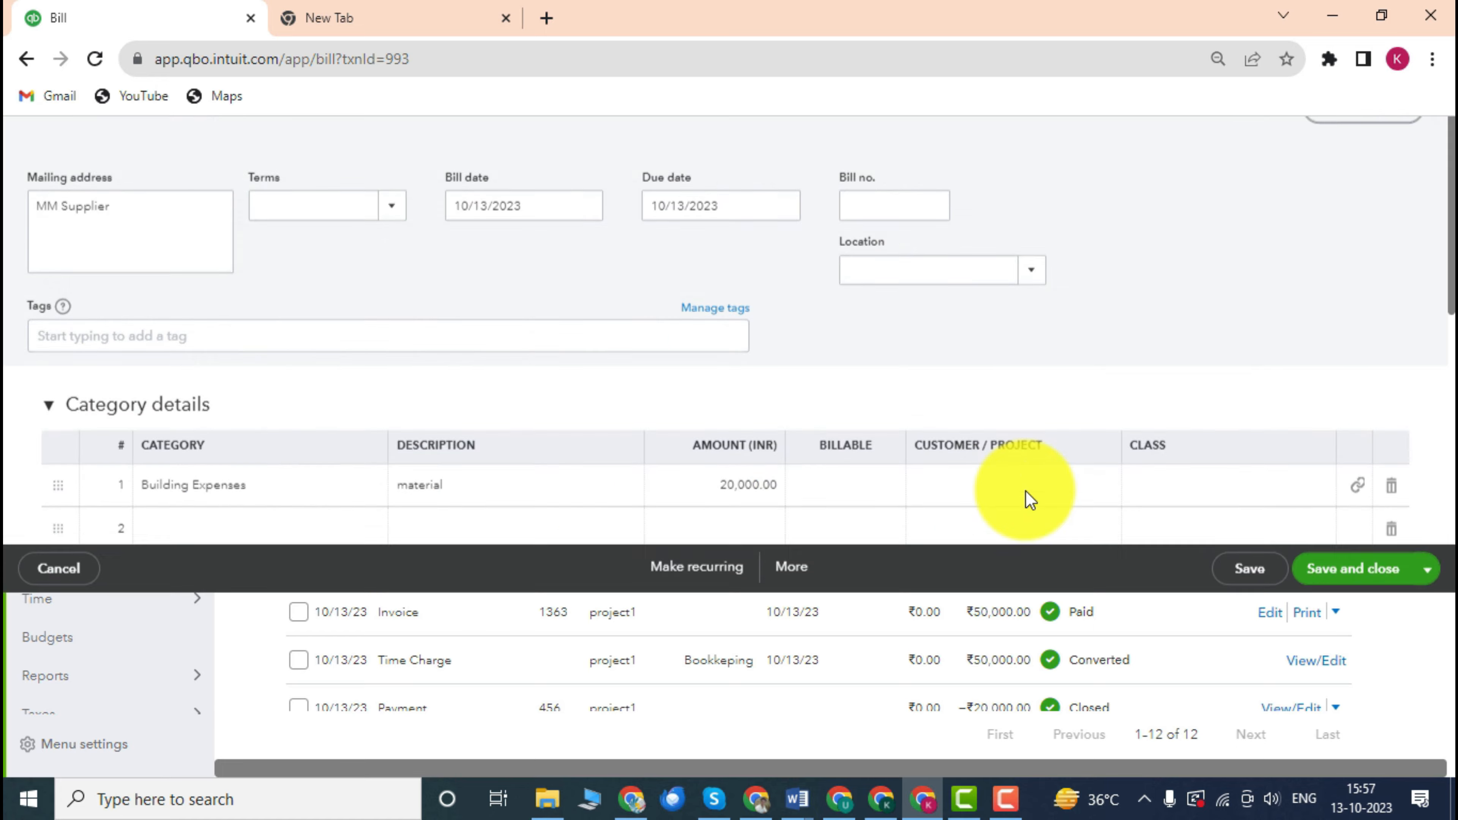
pyautogui.scroll(-5, 990, 511)
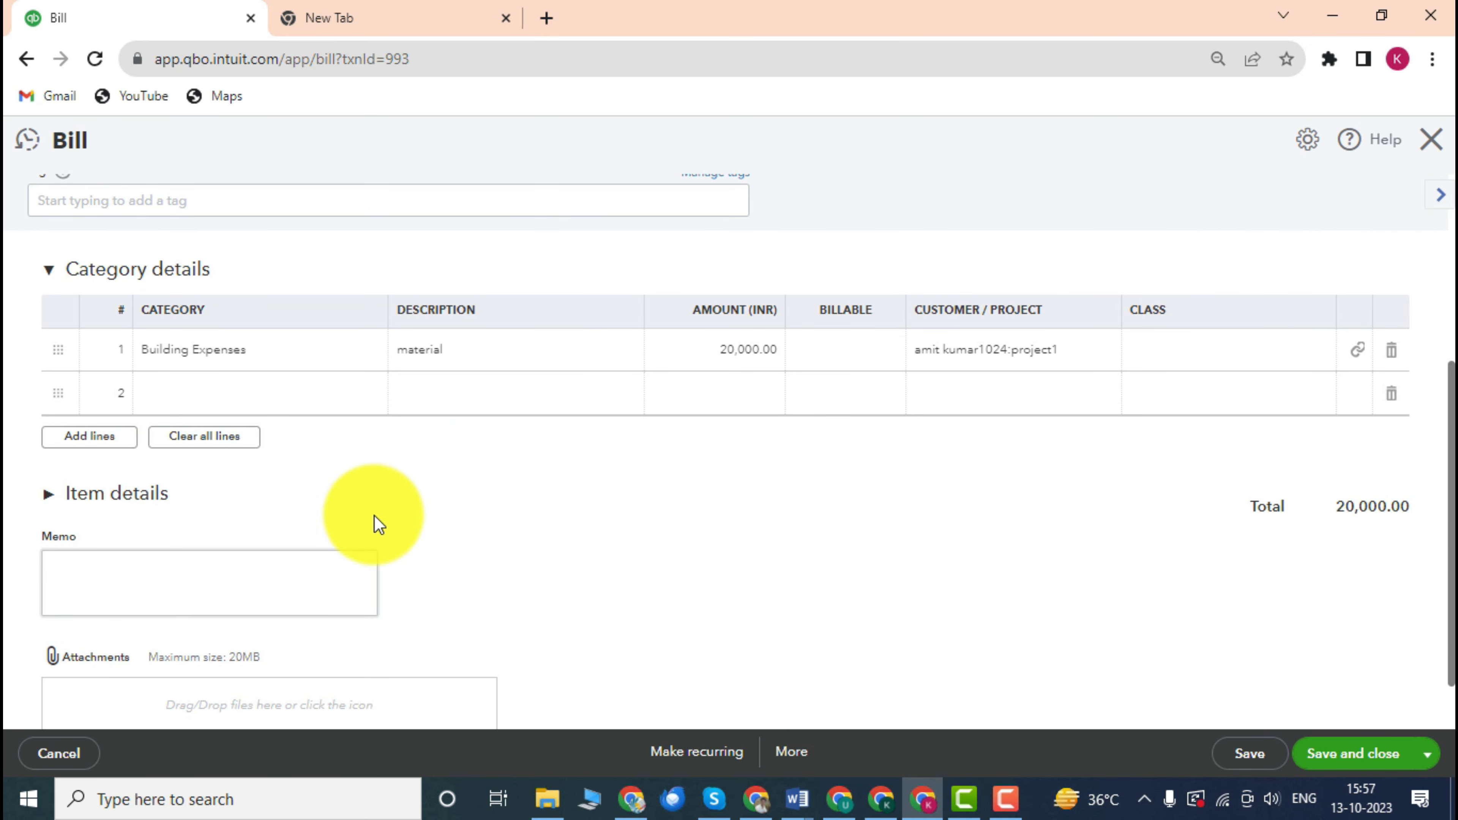
pyautogui.scroll(3, 504, 465)
pyautogui.scroll(-3, 505, 459)
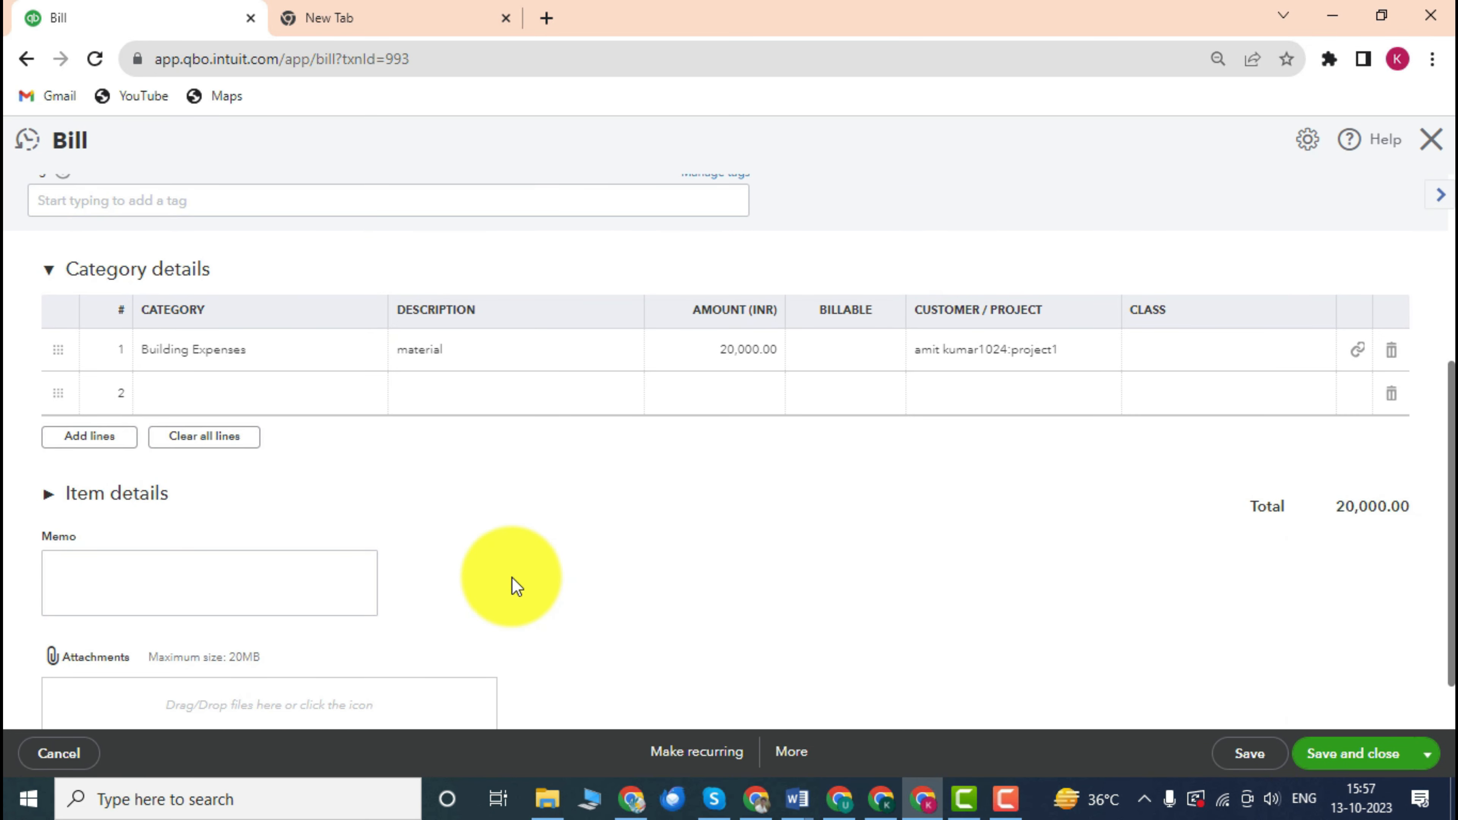
pyautogui.scroll(4, 511, 581)
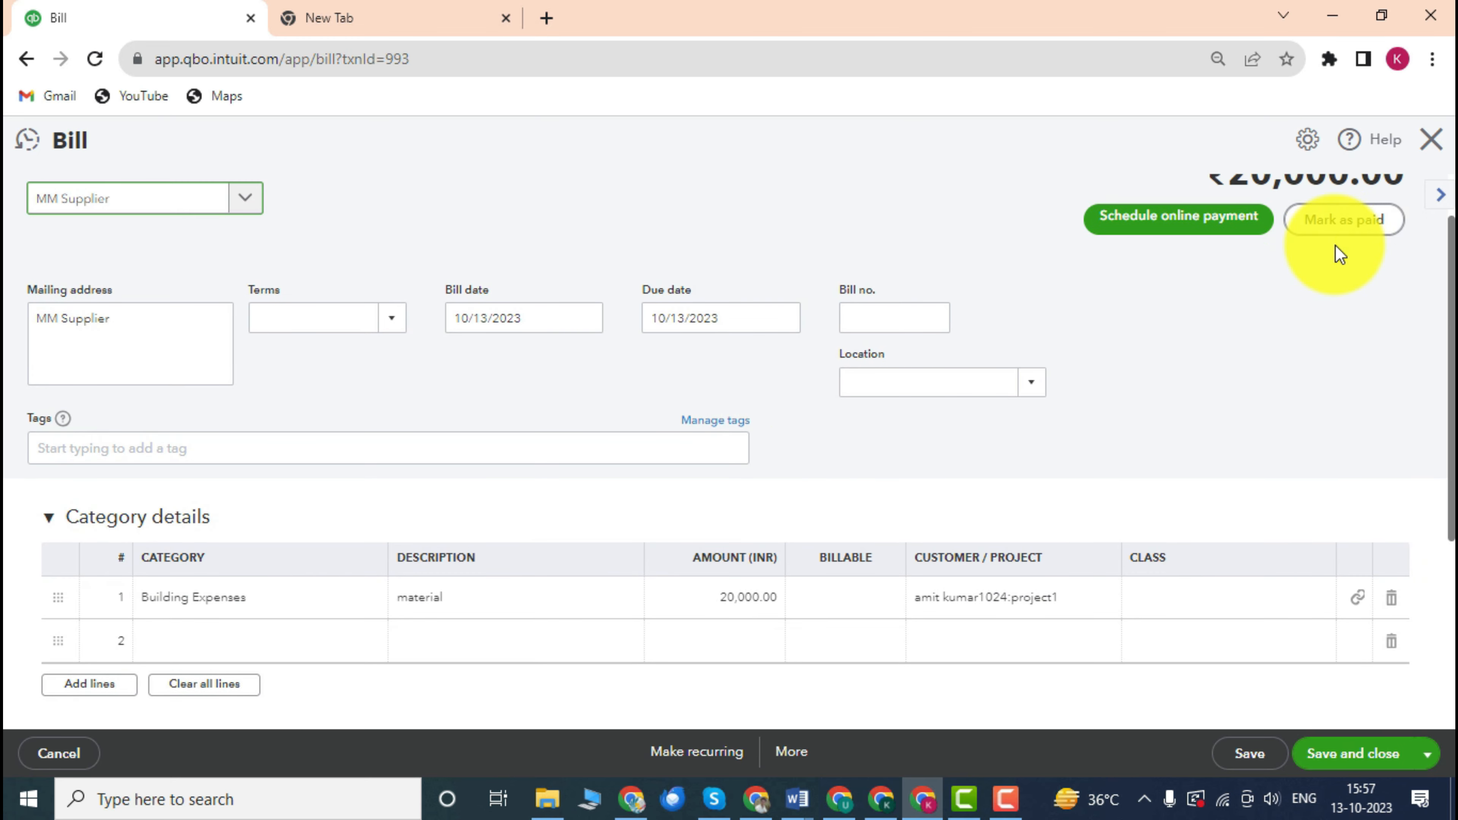
pyautogui.scroll(1, 1116, 352)
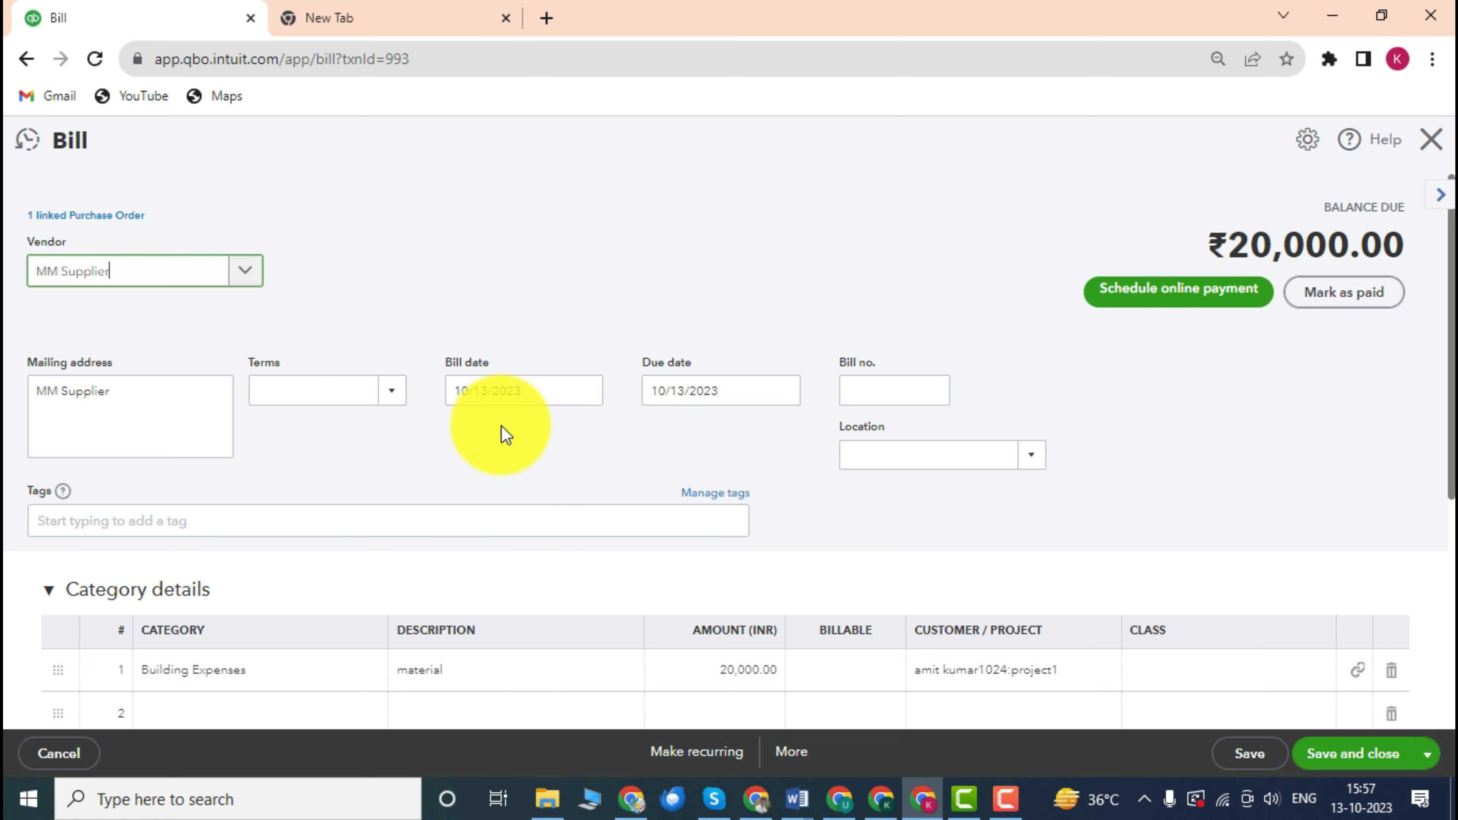
pyautogui.scroll(-2, 743, 393)
pyautogui.scroll(2, 1094, 348)
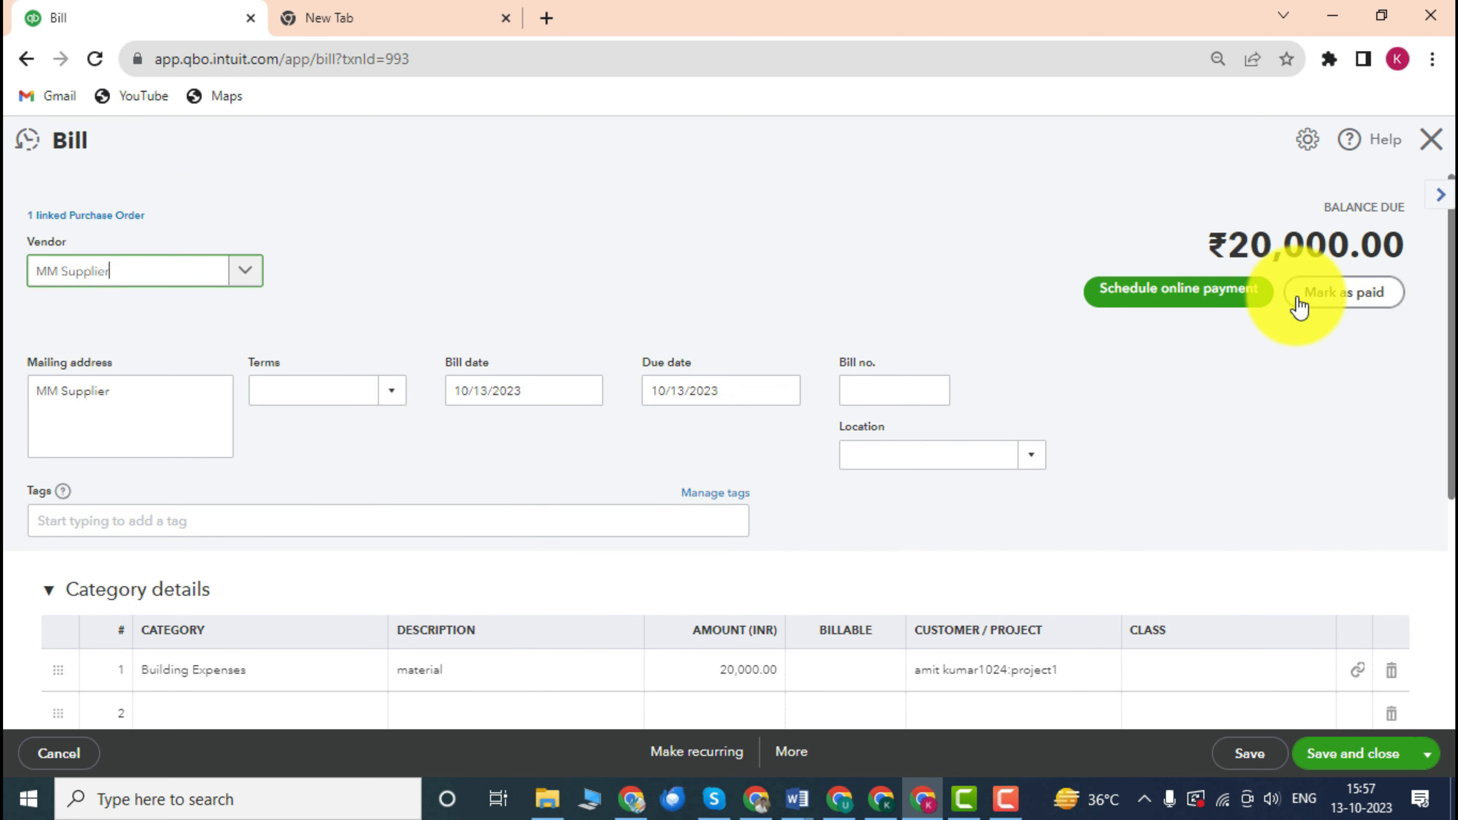
pyautogui.click(1301, 292)
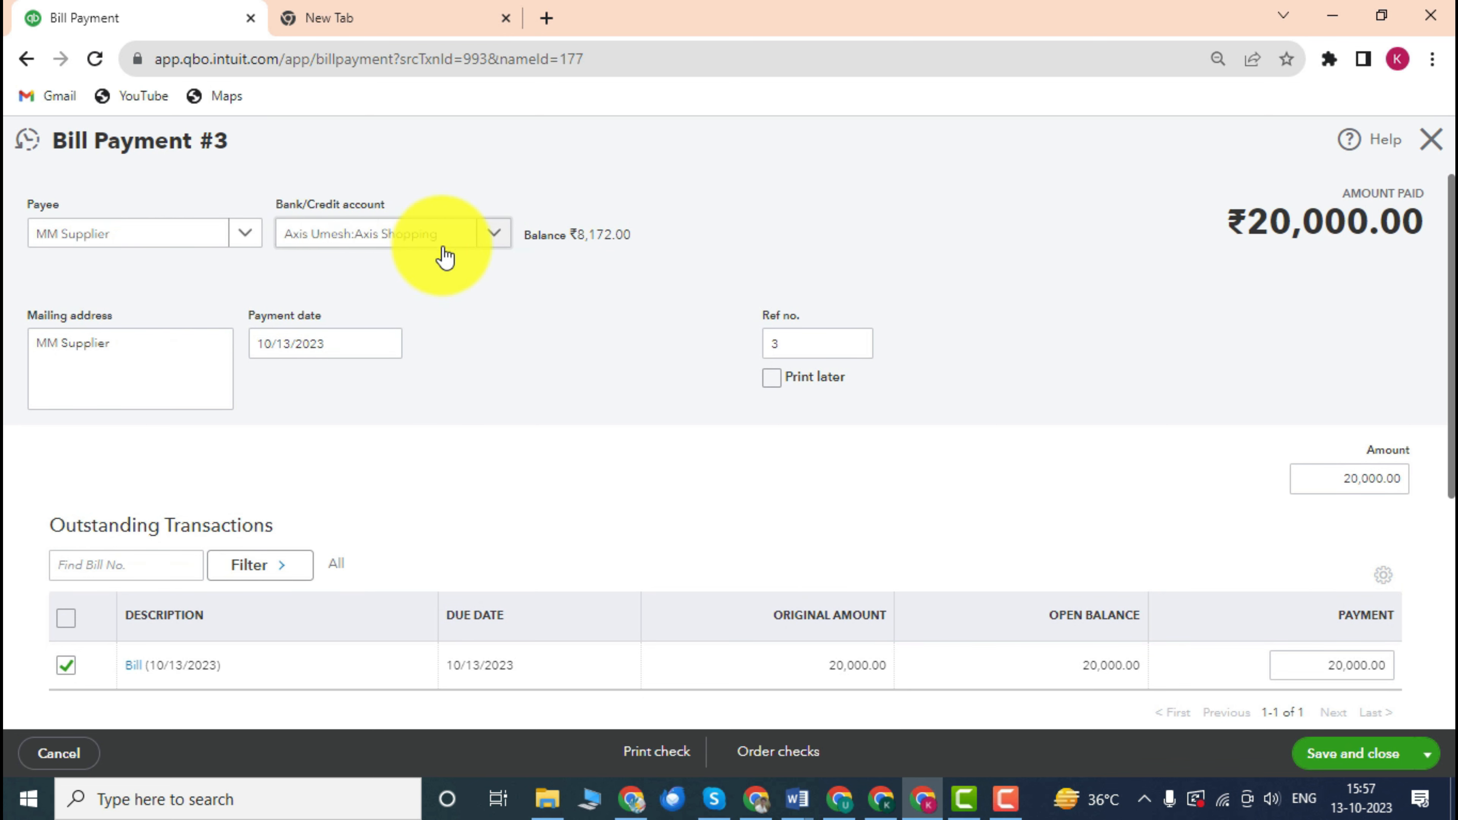
# Set the bill payment's Bank/Credit account to Sillcon Valley Bank.
pyautogui.click(496, 236)
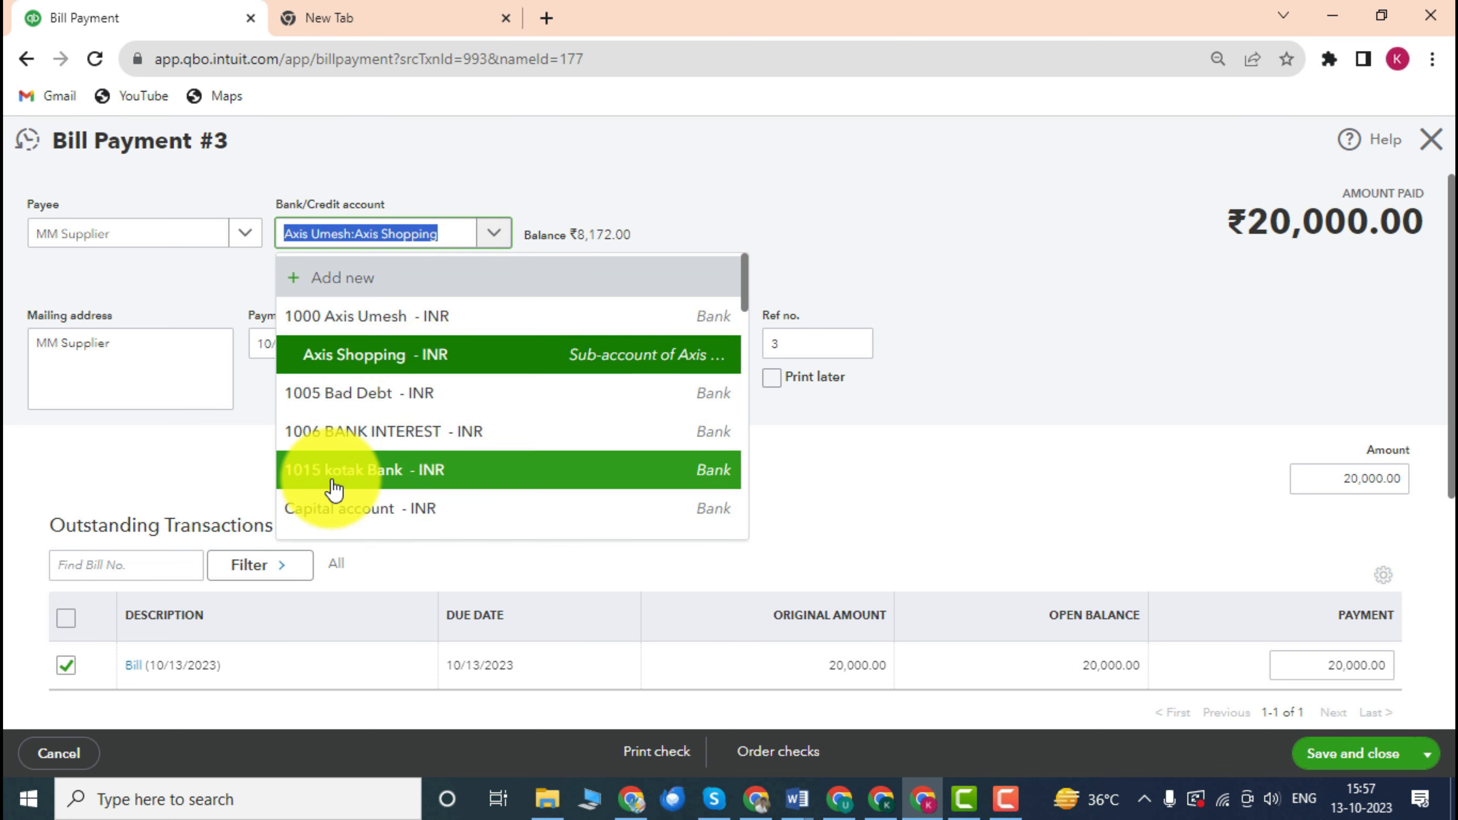
pyautogui.scroll(-2, 417, 472)
pyautogui.scroll(-2, 459, 425)
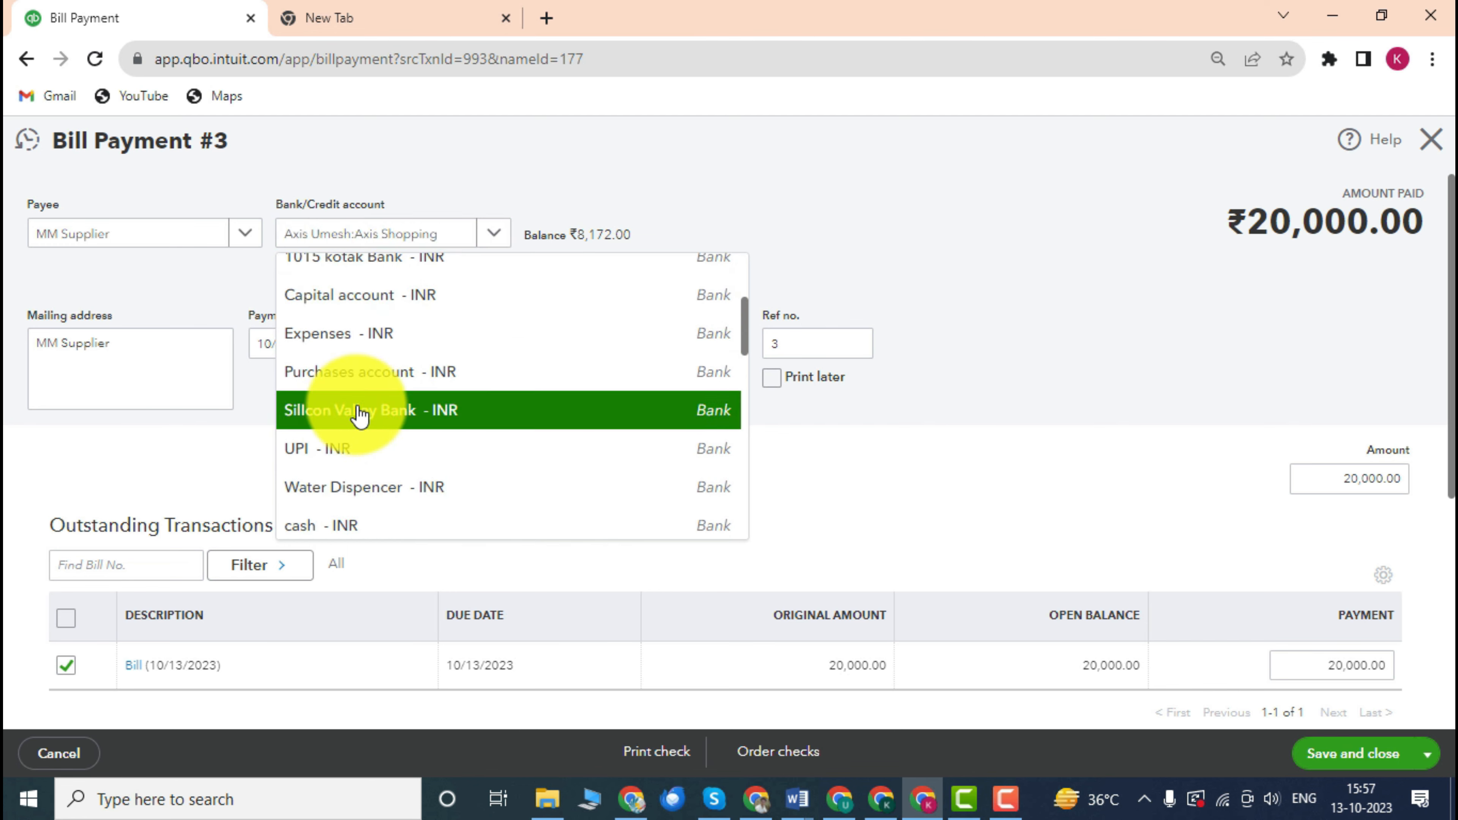
pyautogui.click(459, 422)
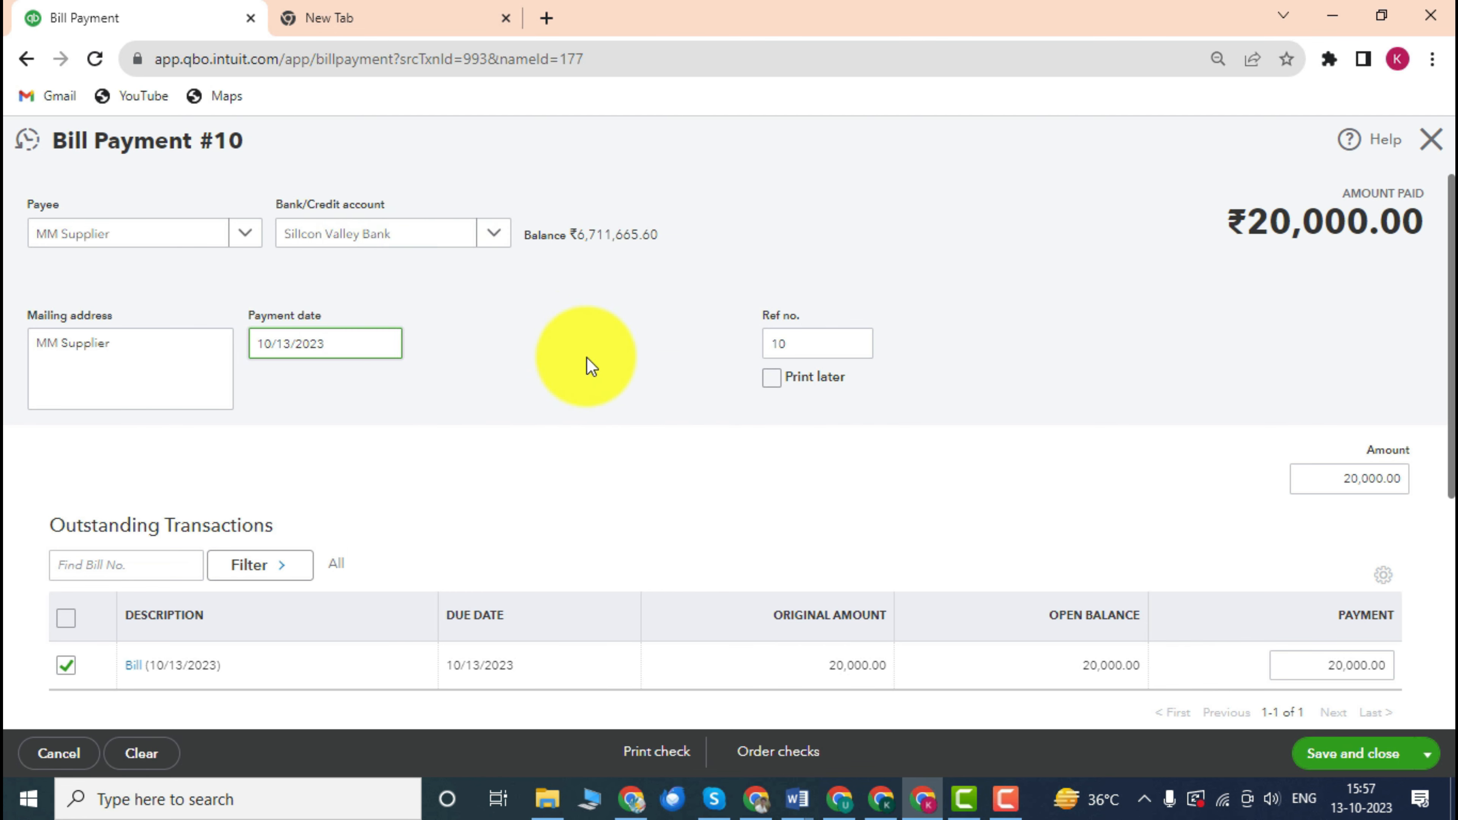
# Check project1's Overview: ₹22,000.00 costs, ₹50,000.00 profit, 69.4% margin.
pyautogui.scroll(-1, 244, 331)
pyautogui.scroll(1, 270, 296)
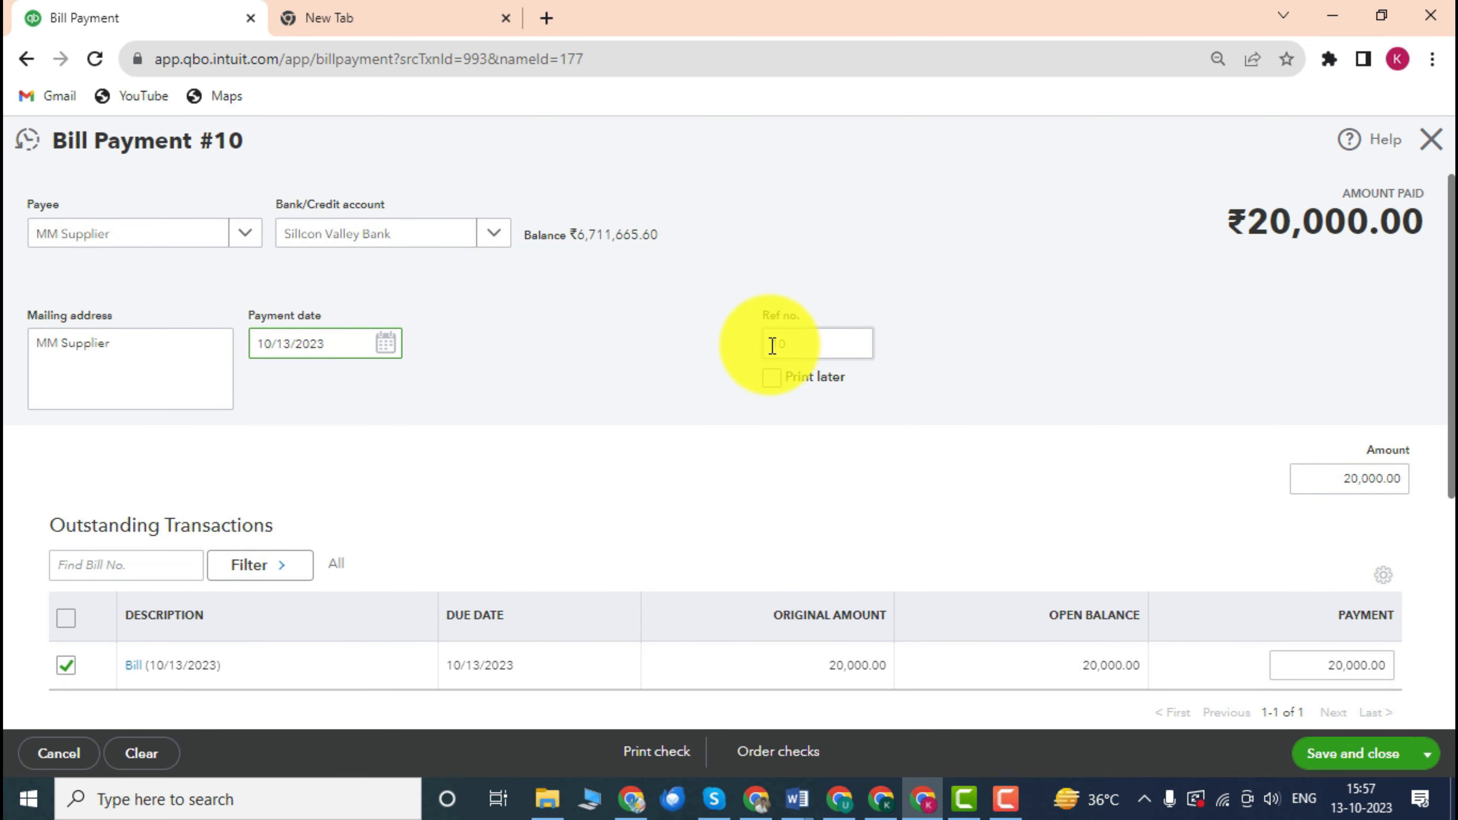
pyautogui.scroll(-2, 747, 357)
pyautogui.scroll(-1, 915, 537)
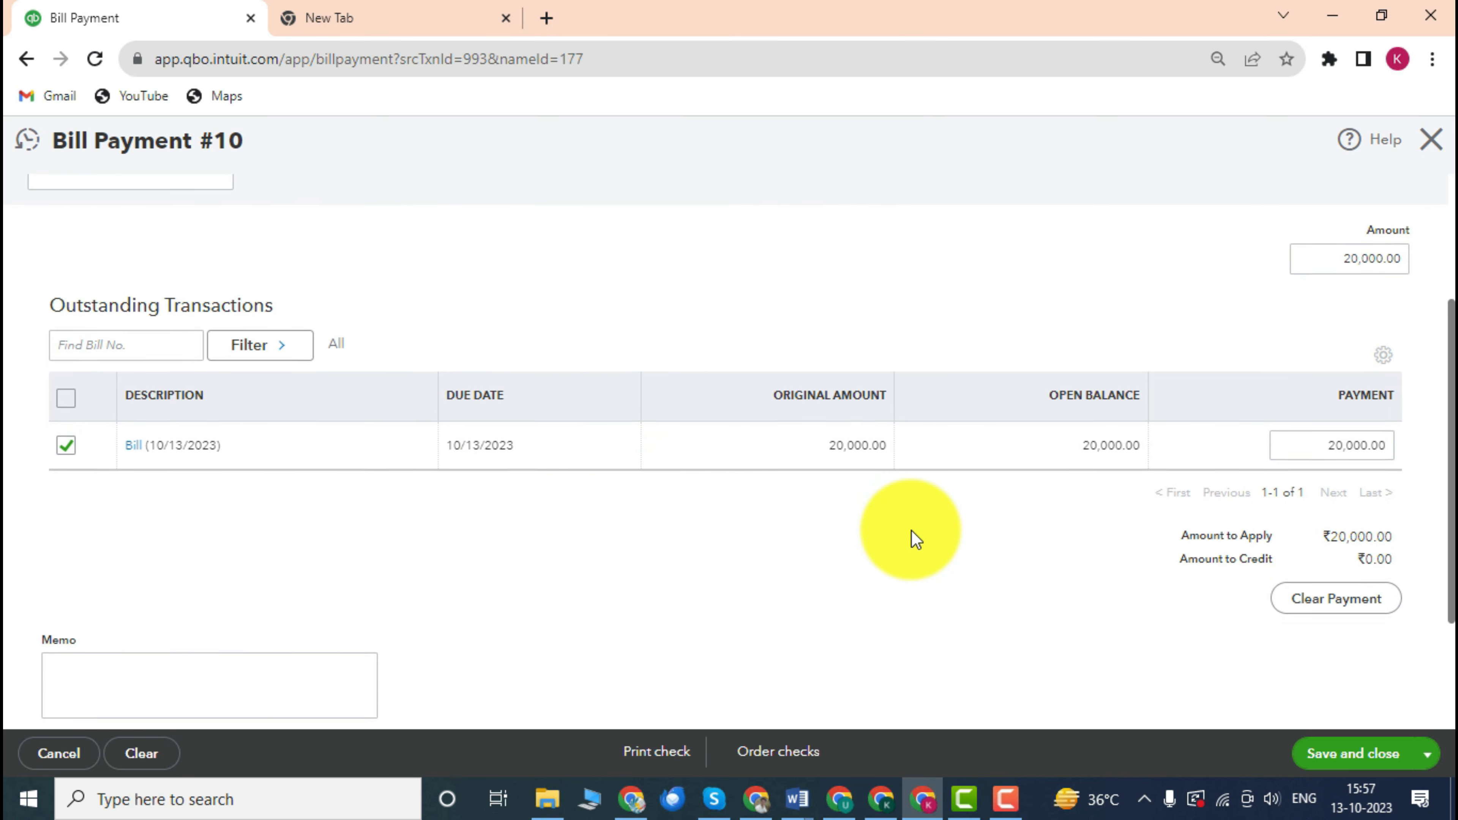
pyautogui.scroll(2, 1063, 479)
pyautogui.scroll(-2, 1074, 483)
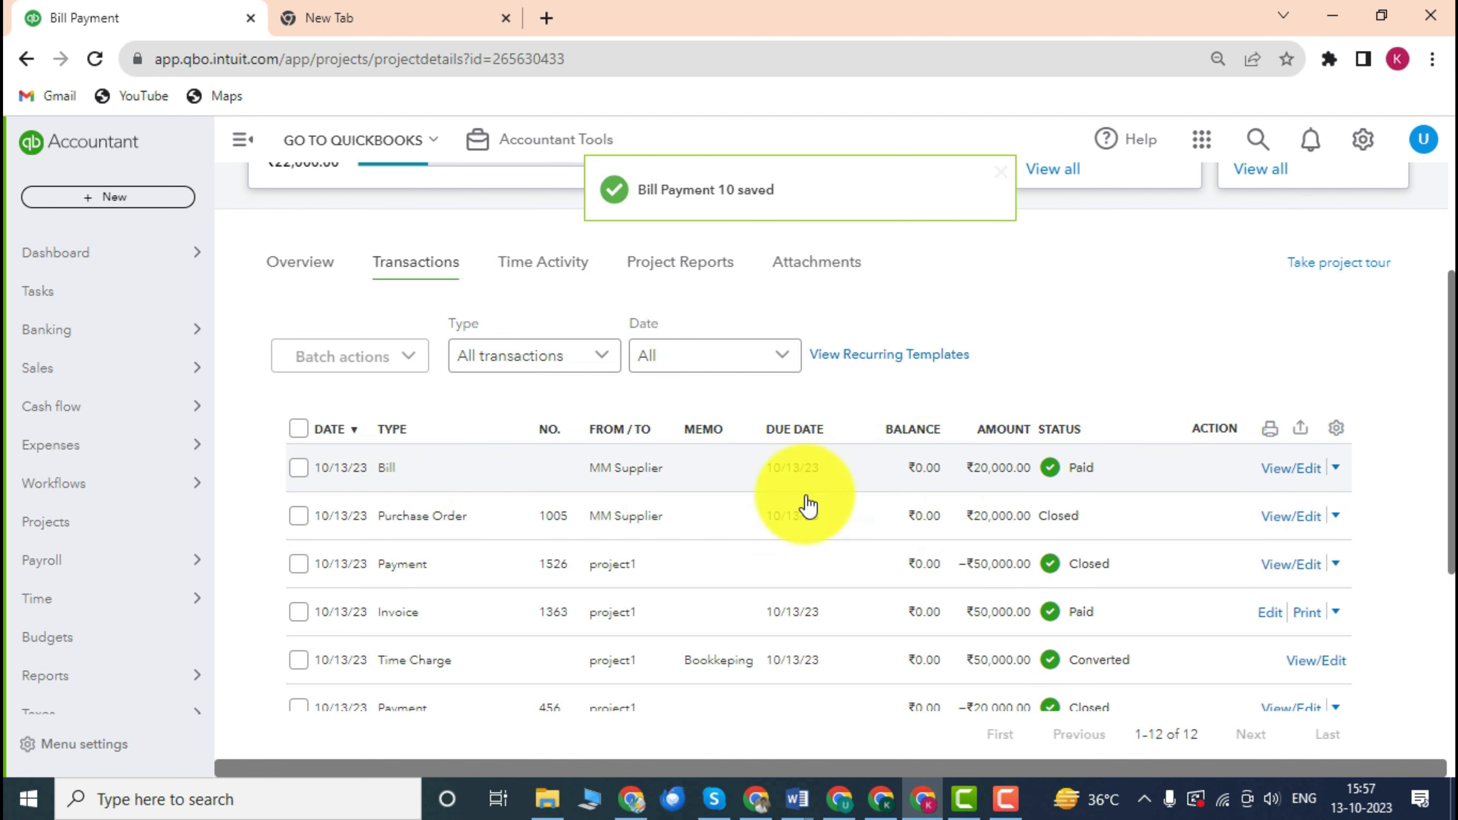
pyautogui.scroll(-2, 907, 517)
pyautogui.scroll(4, 907, 517)
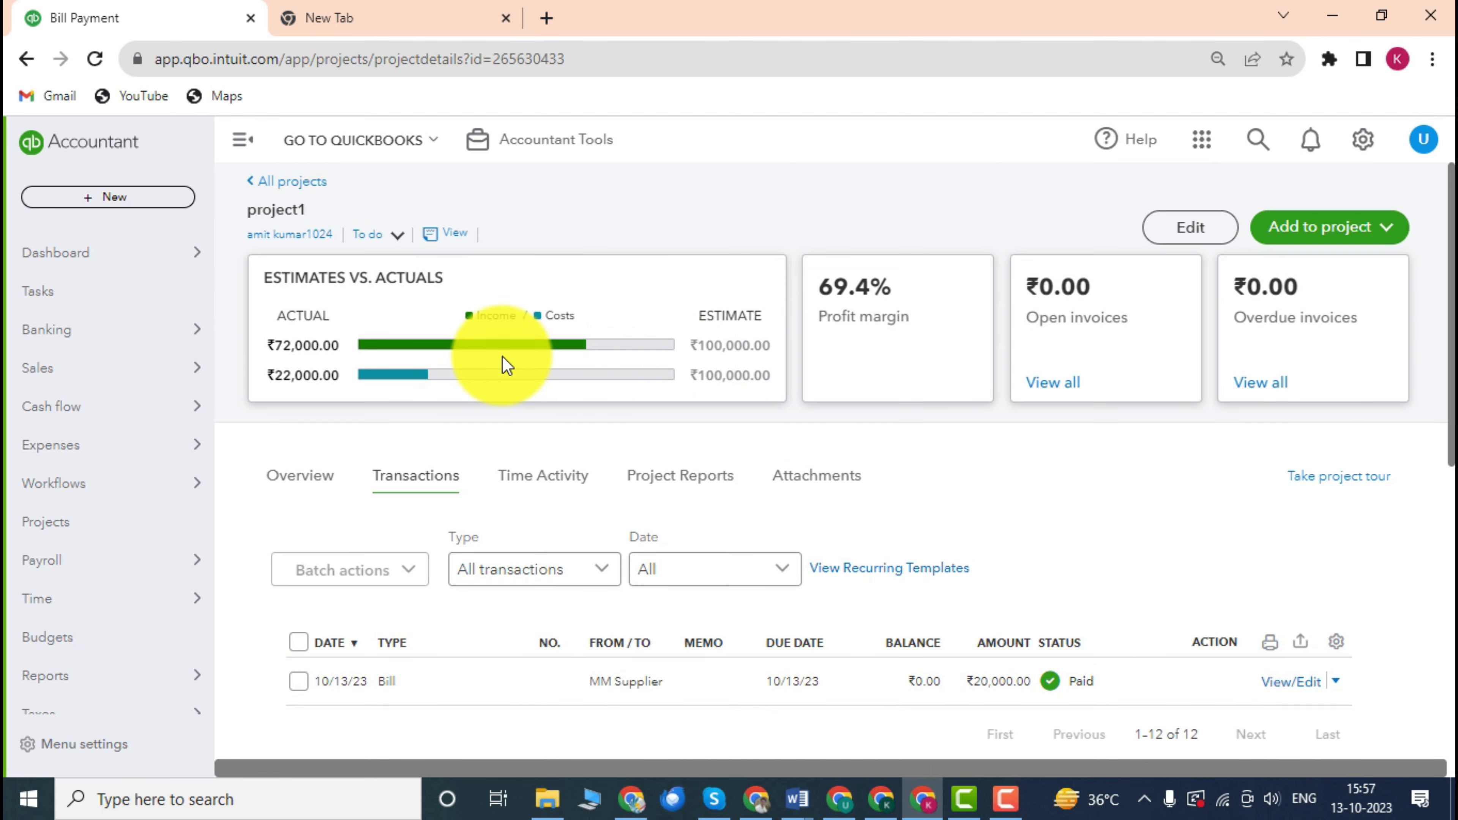
pyautogui.scroll(-3, 699, 368)
pyautogui.scroll(3, 699, 367)
pyautogui.scroll(-2, 976, 561)
pyautogui.scroll(2, 813, 537)
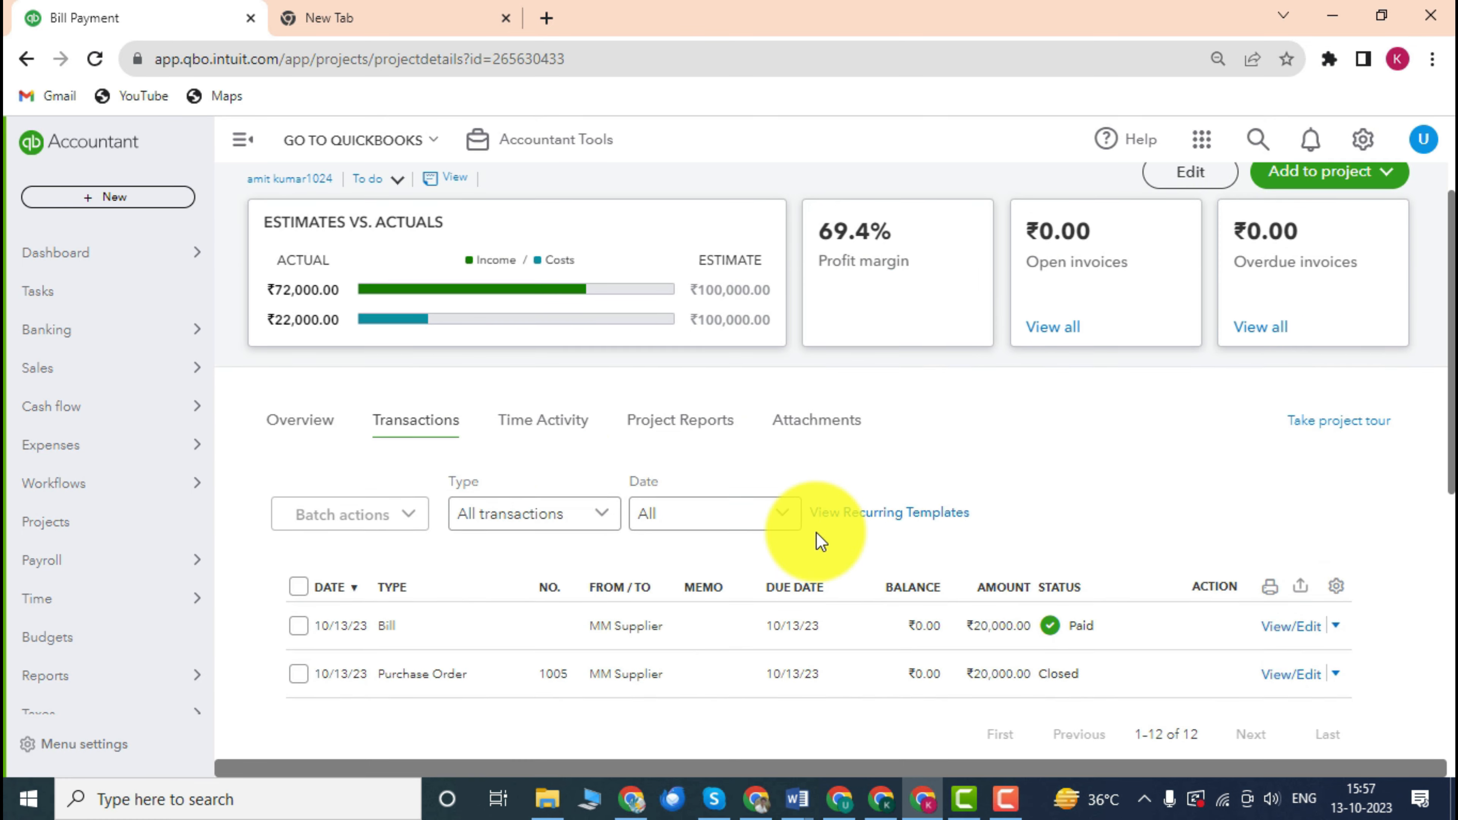
pyautogui.click(297, 474)
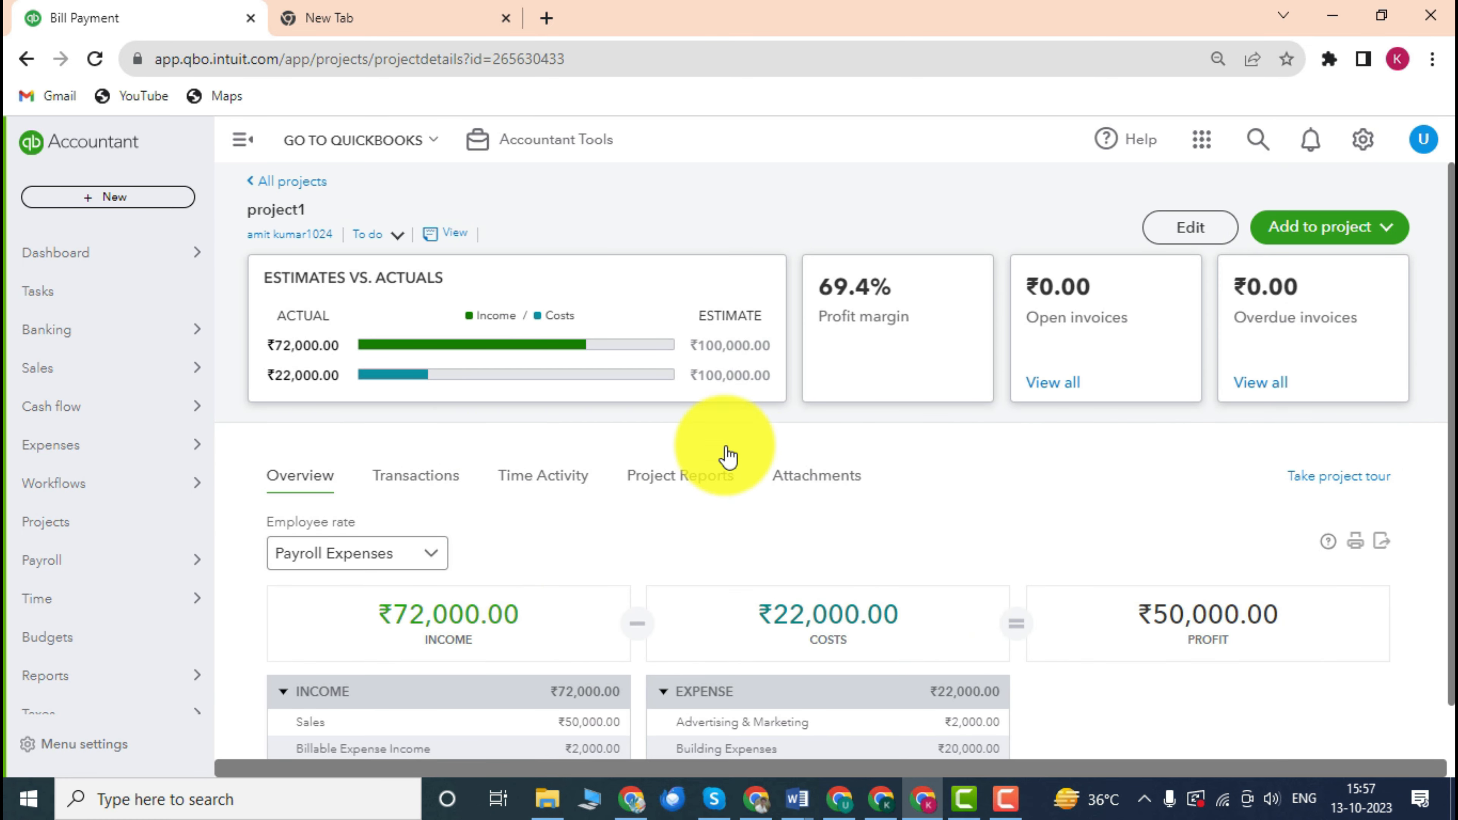
pyautogui.scroll(-1, 591, 459)
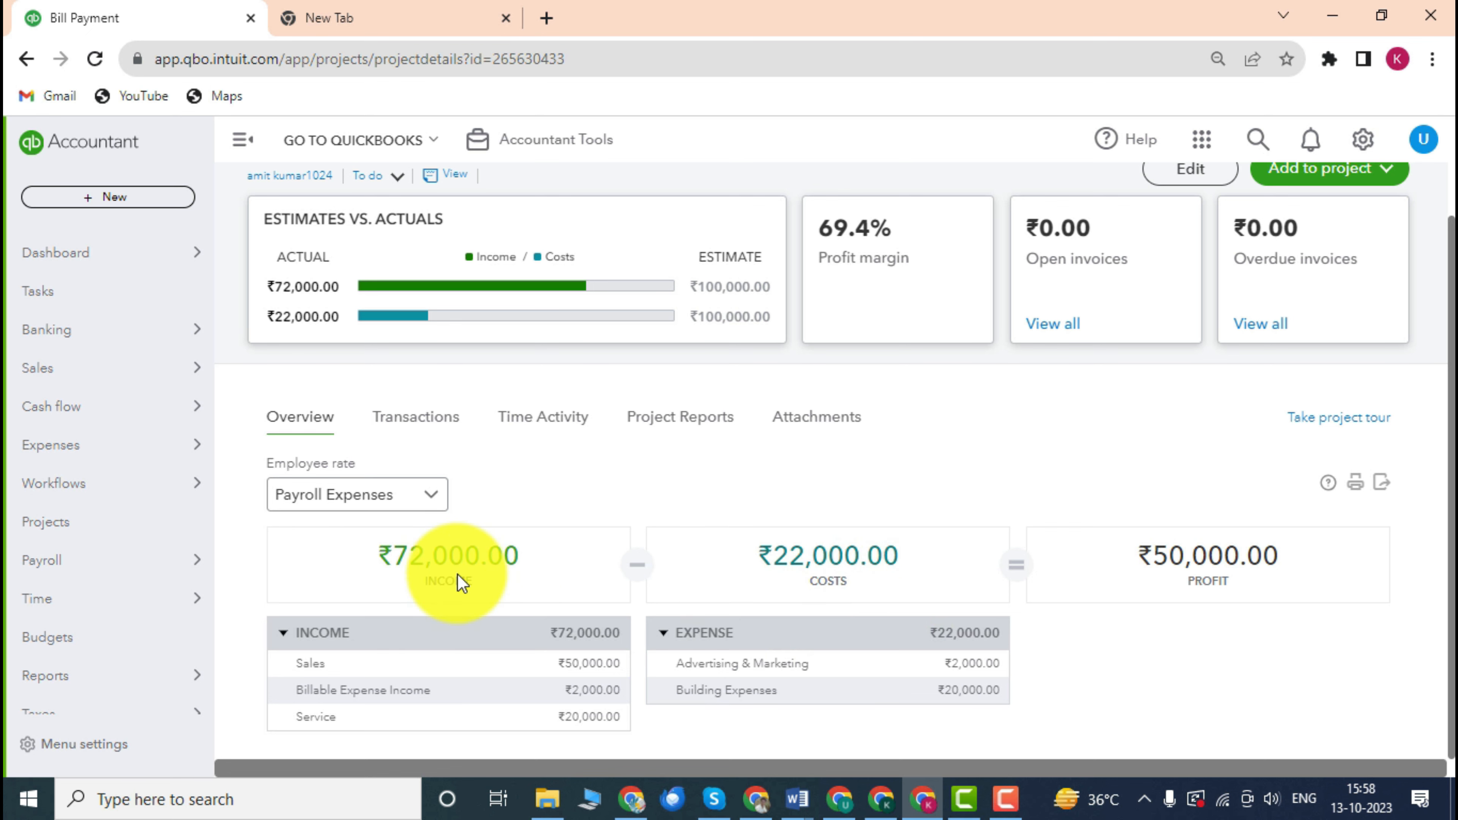
pyautogui.scroll(1, 505, 555)
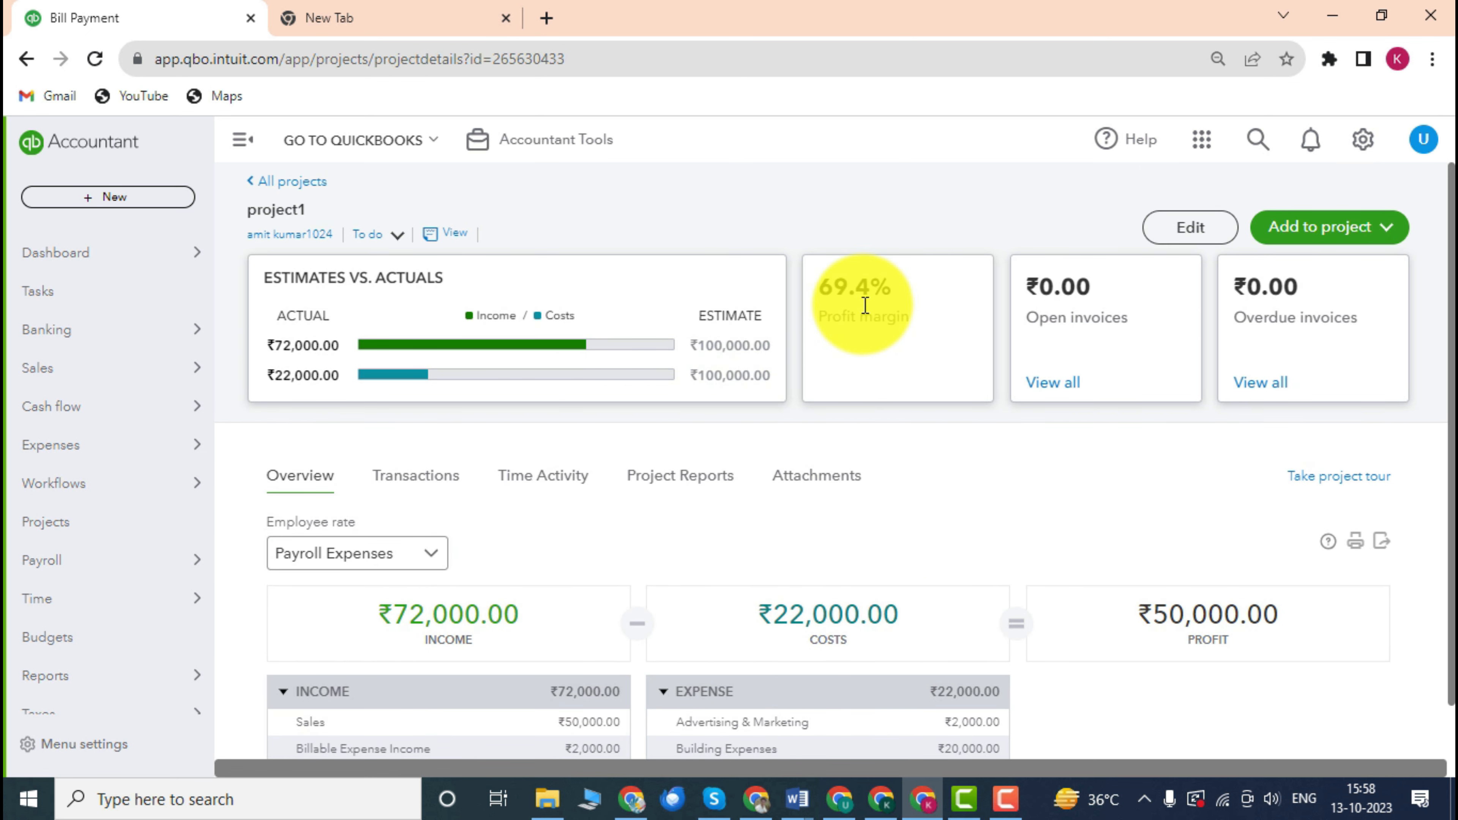
pyautogui.scroll(-1, 855, 428)
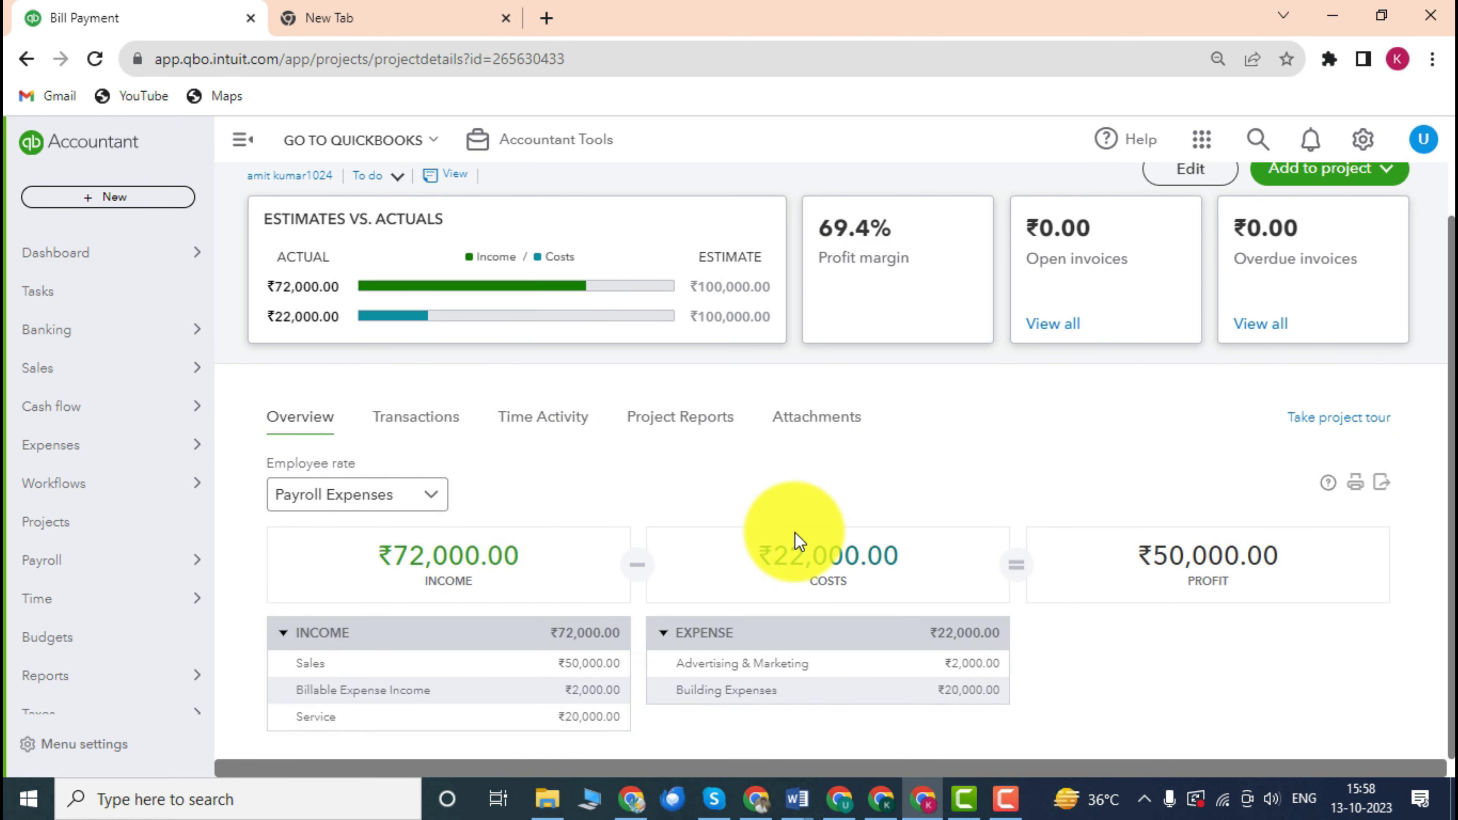
pyautogui.scroll(1, 795, 533)
pyautogui.scroll(-1, 795, 532)
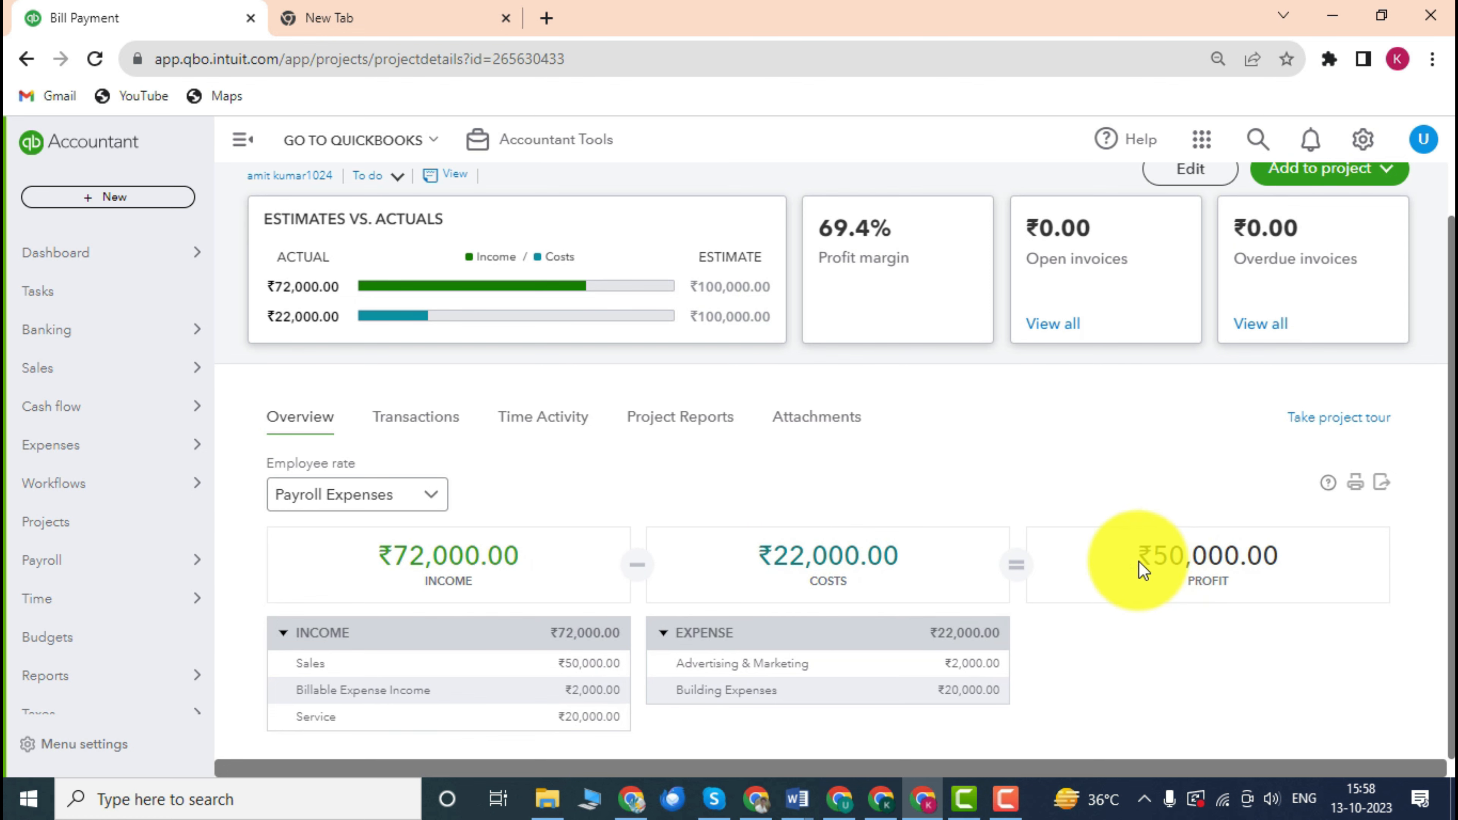
pyautogui.moveTo(1242, 555); pyautogui.dragTo(1258, 553)
pyautogui.scroll(1, 668, 529)
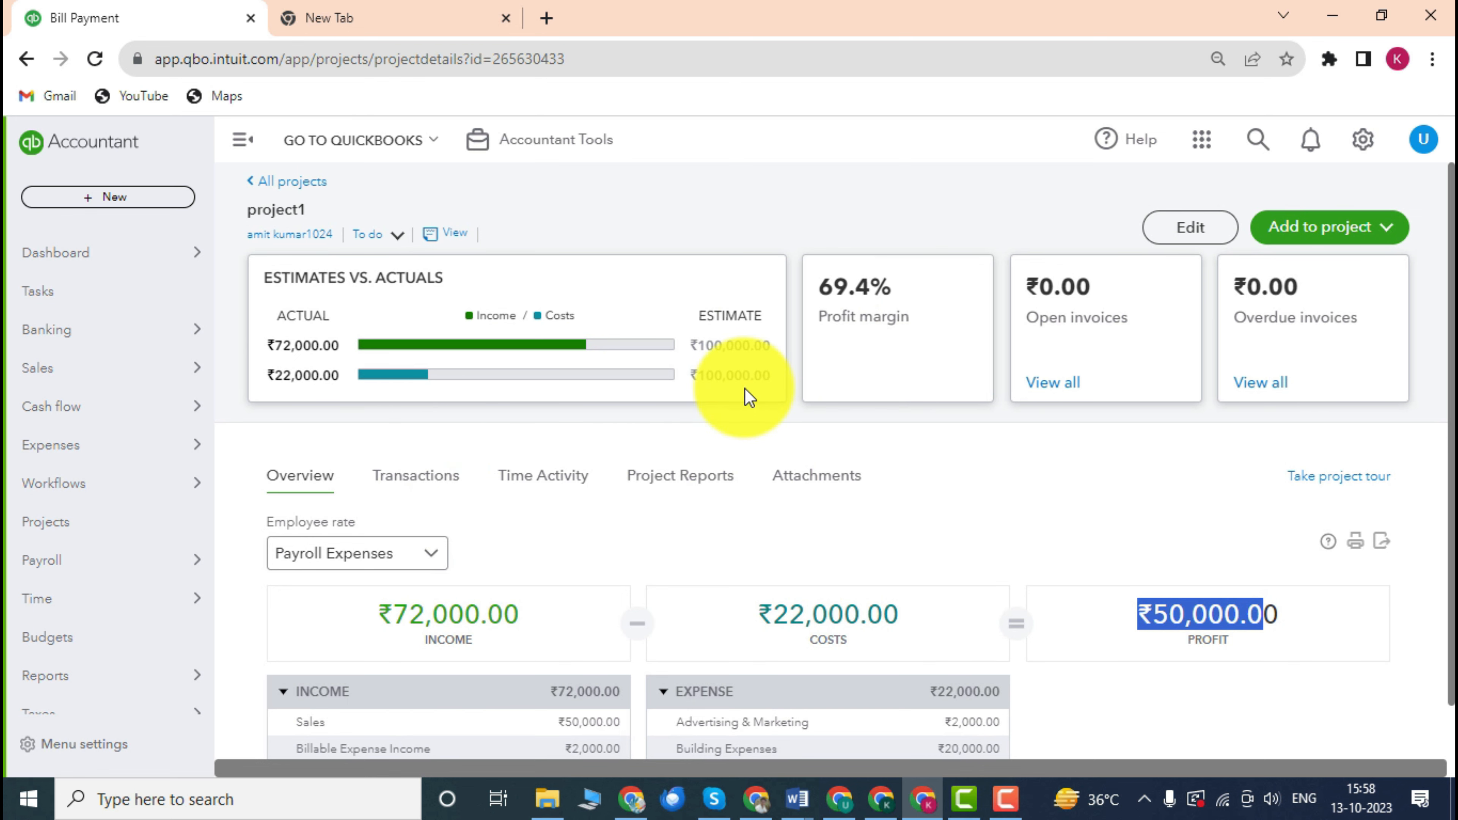
pyautogui.scroll(-1, 666, 539)
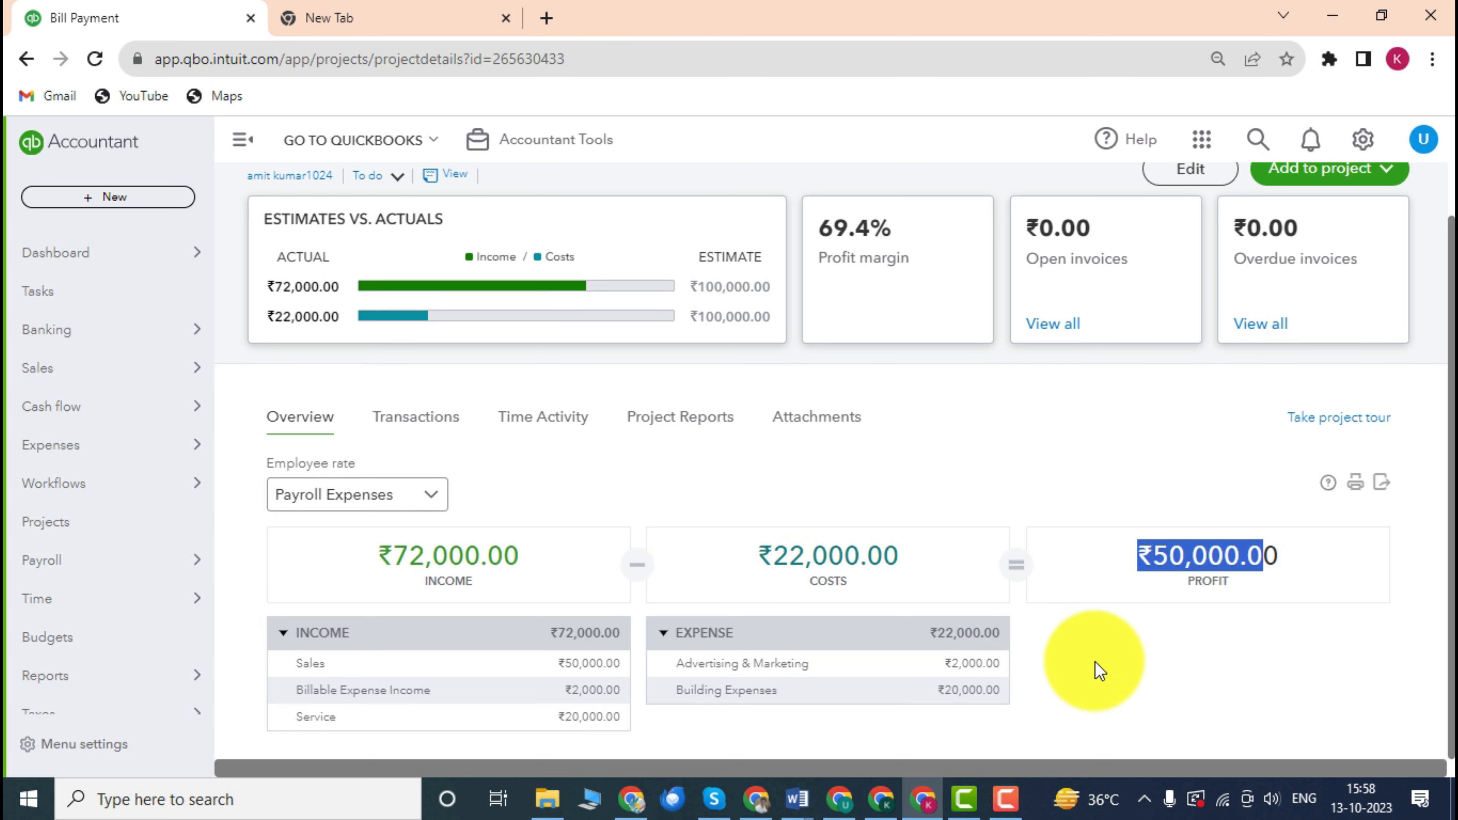
pyautogui.click(1119, 667)
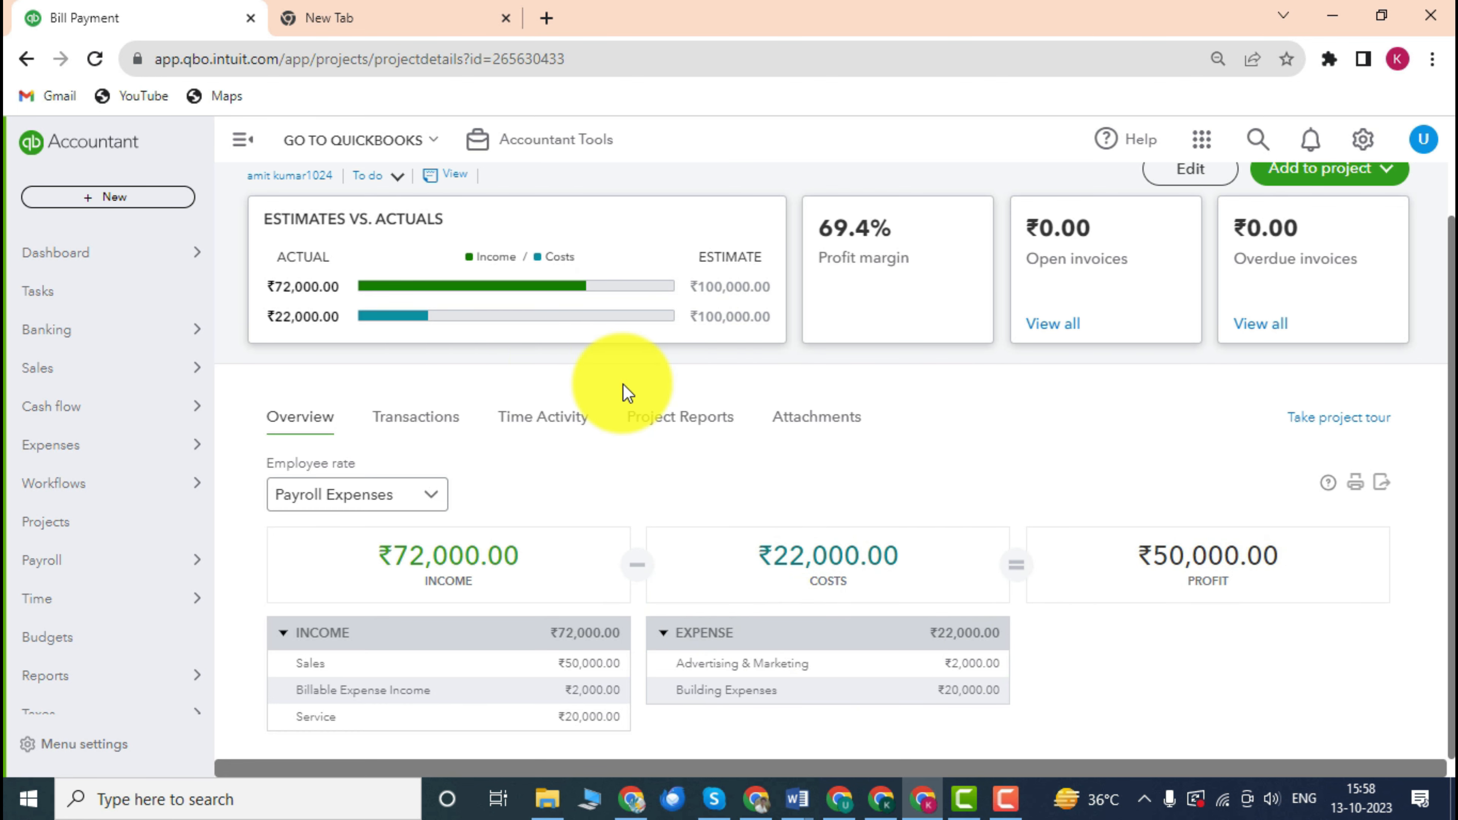
pyautogui.scroll(1, 631, 394)
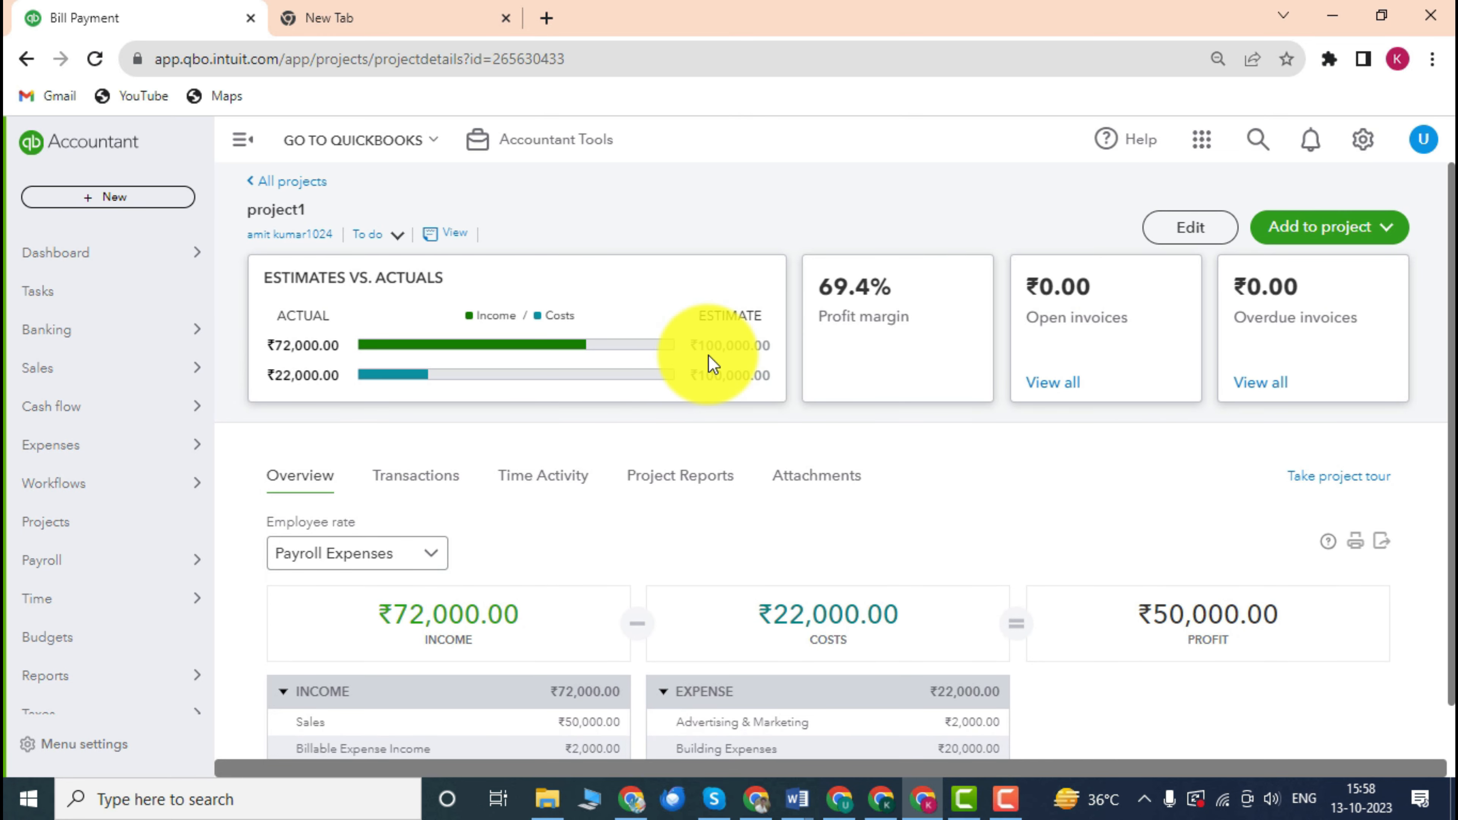
pyautogui.scroll(-1, 735, 492)
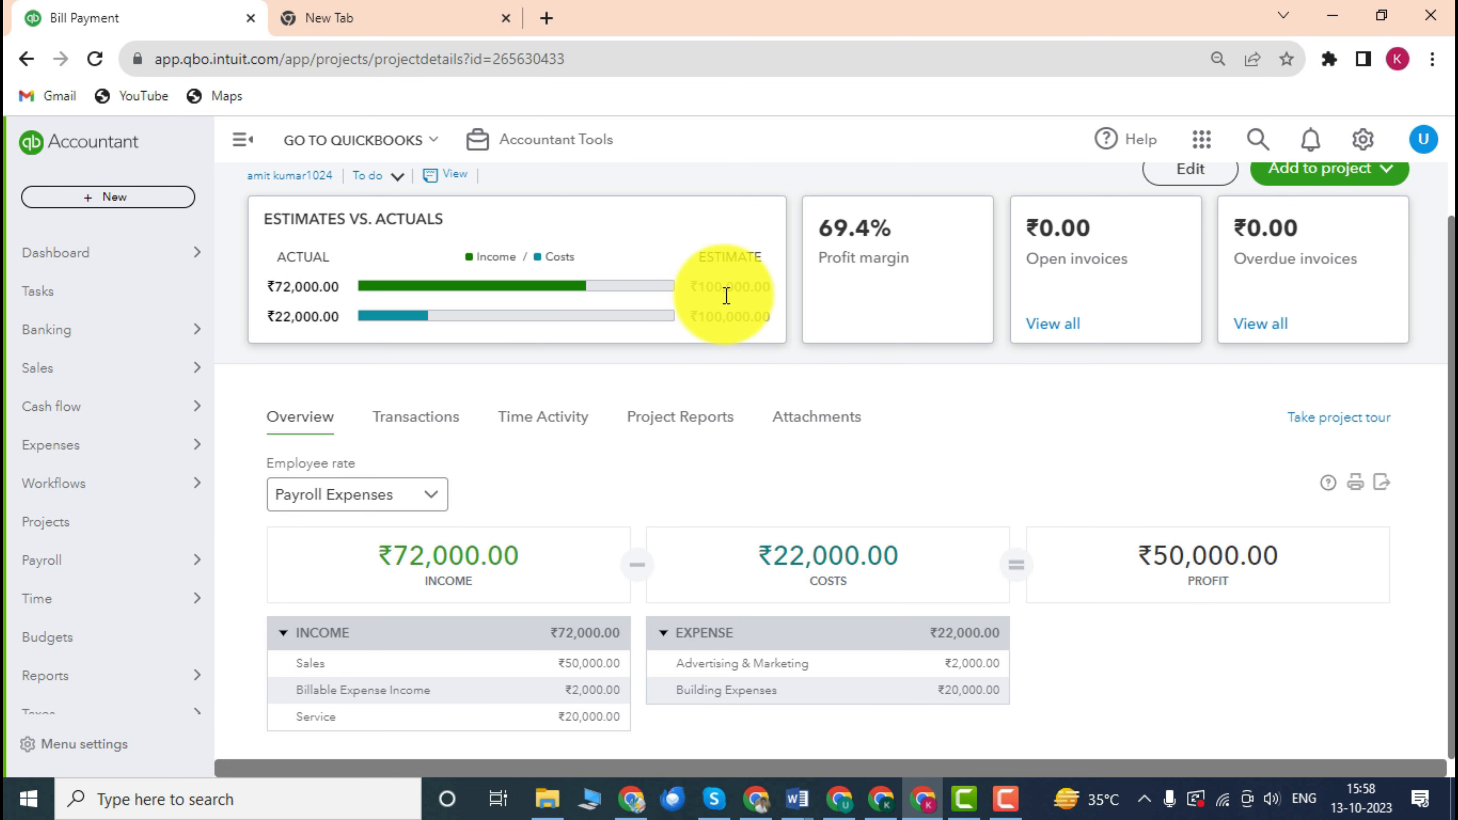
pyautogui.scroll(1, 732, 395)
pyautogui.scroll(-1, 732, 397)
pyautogui.scroll(1, 702, 396)
pyautogui.scroll(-1, 719, 396)
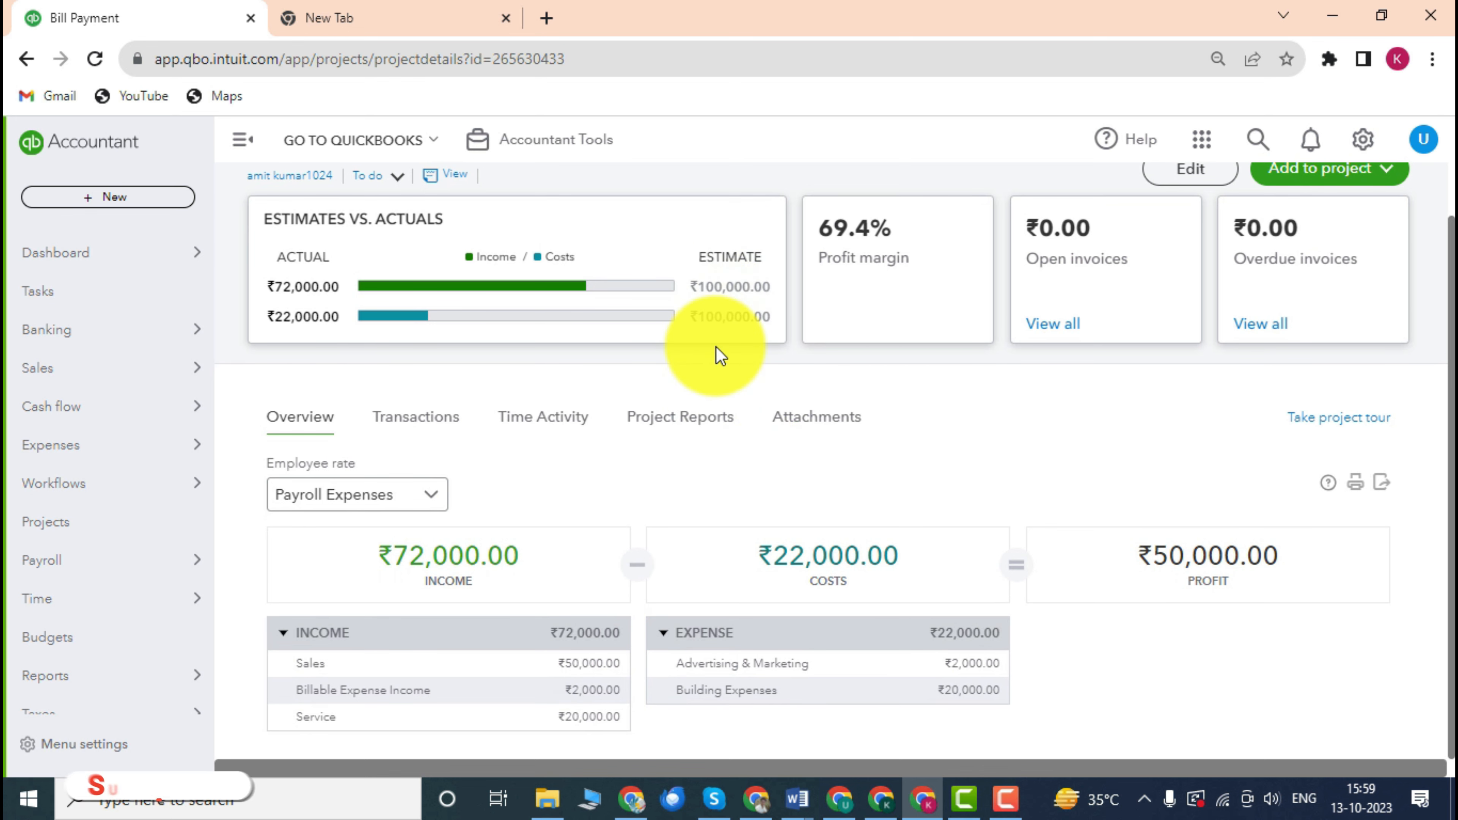
pyautogui.scroll(1, 718, 344)
pyautogui.scroll(-1, 719, 341)
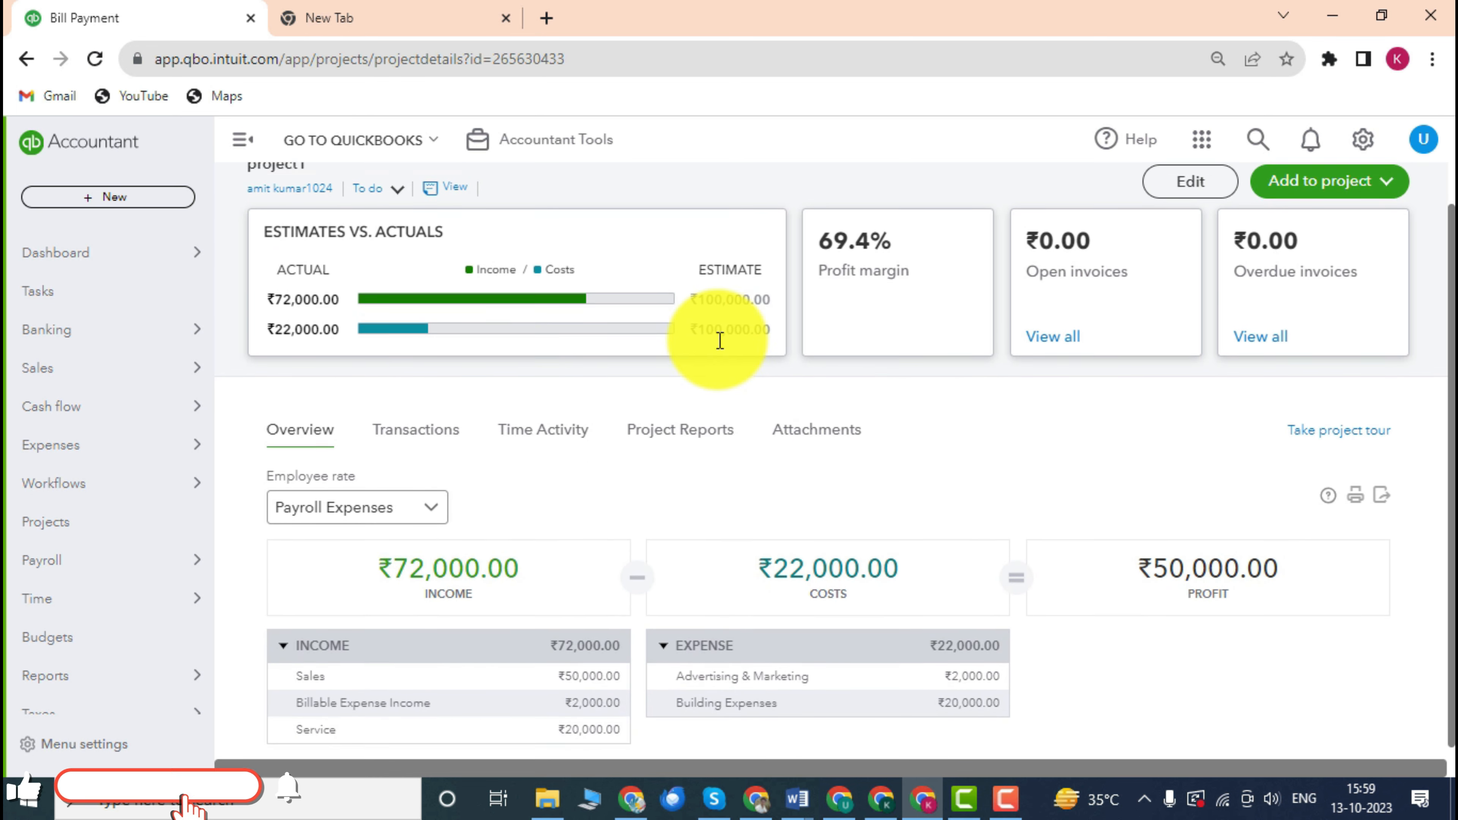
pyautogui.scroll(1, 720, 345)
pyautogui.scroll(-1, 722, 348)
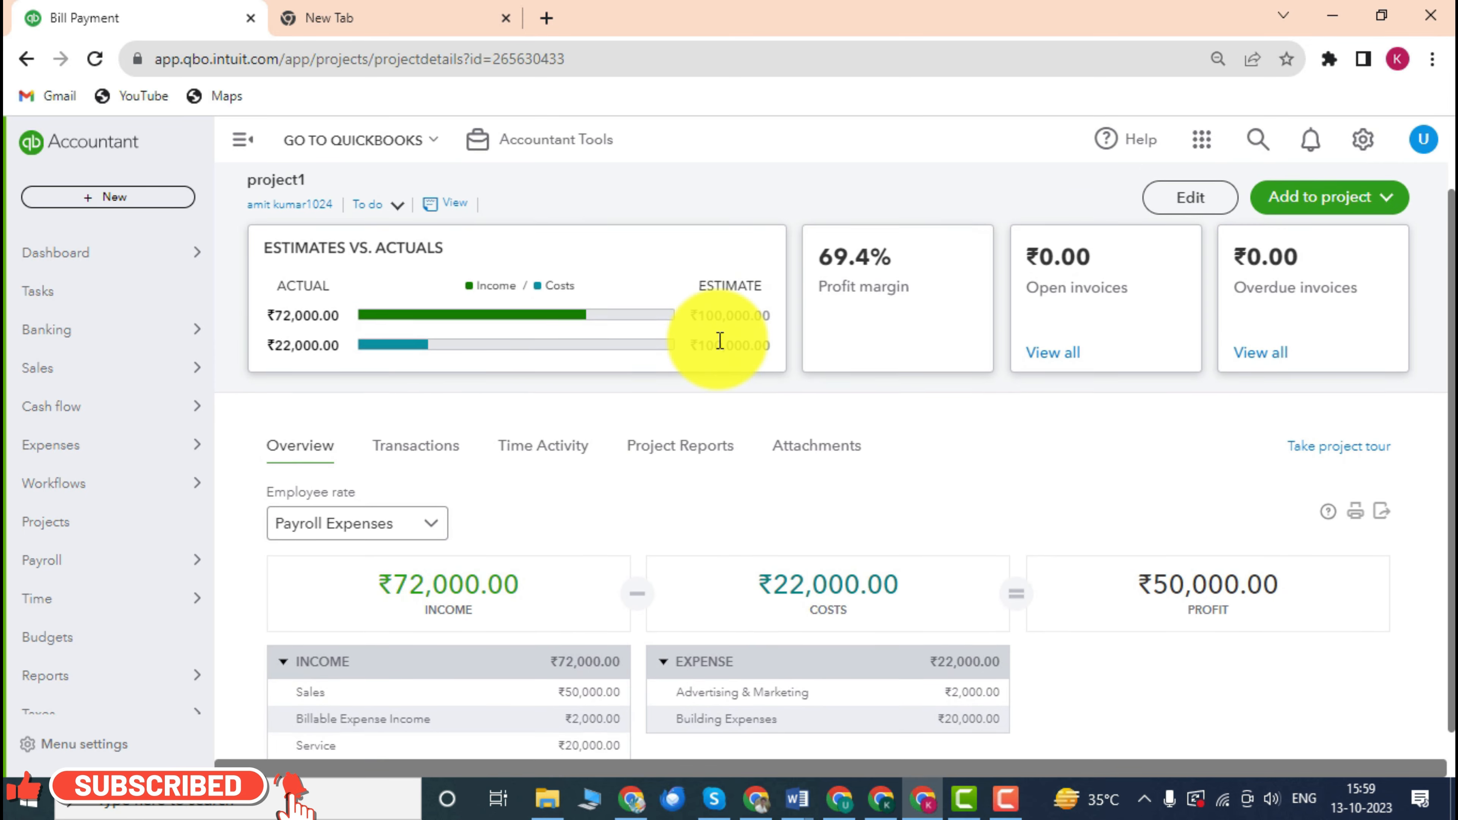
pyautogui.scroll(1, 722, 348)
pyautogui.scroll(-1, 722, 349)
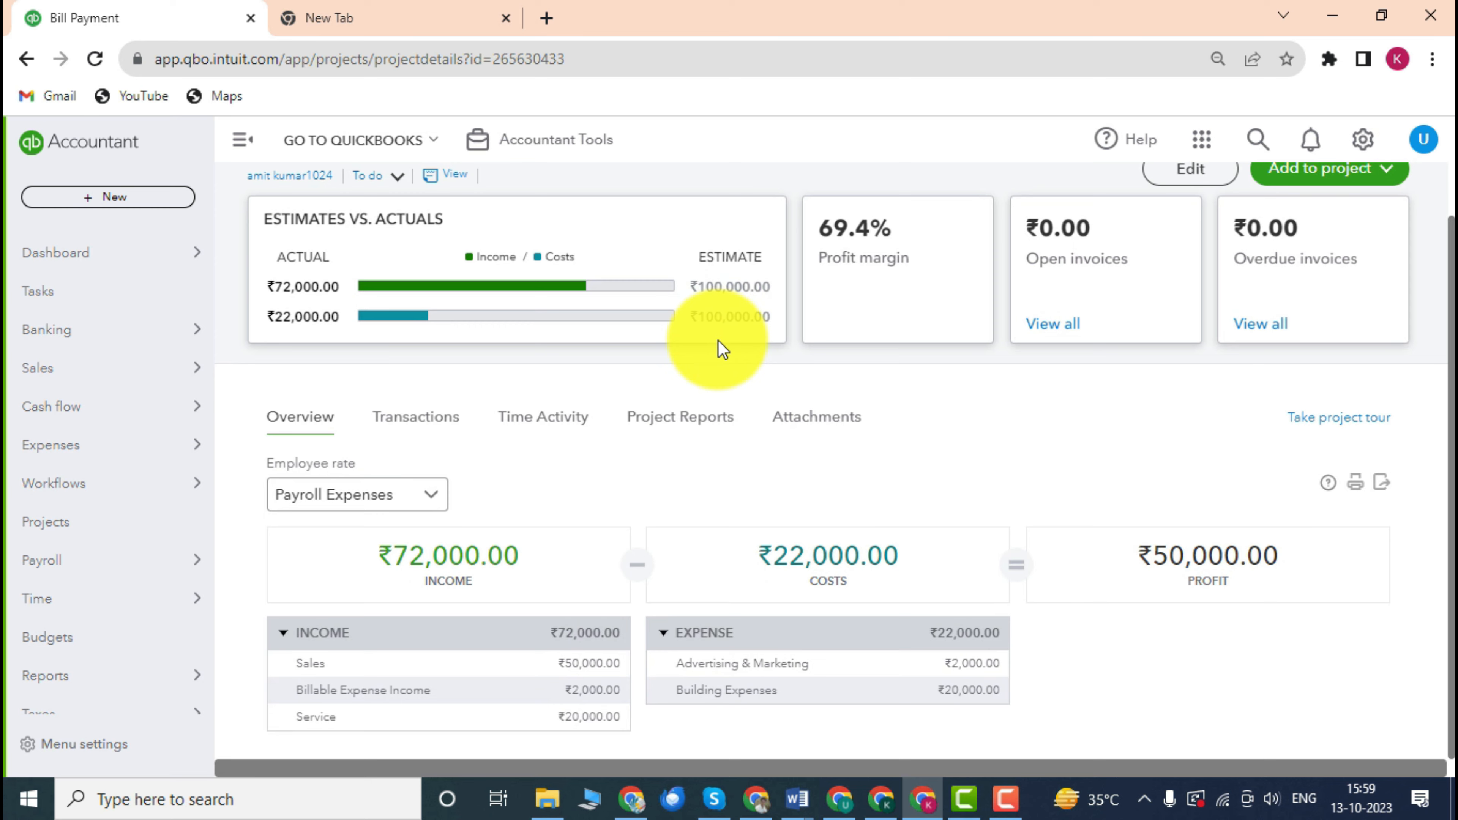
pyautogui.scroll(1, 635, 352)
pyautogui.scroll(-1, 898, 419)
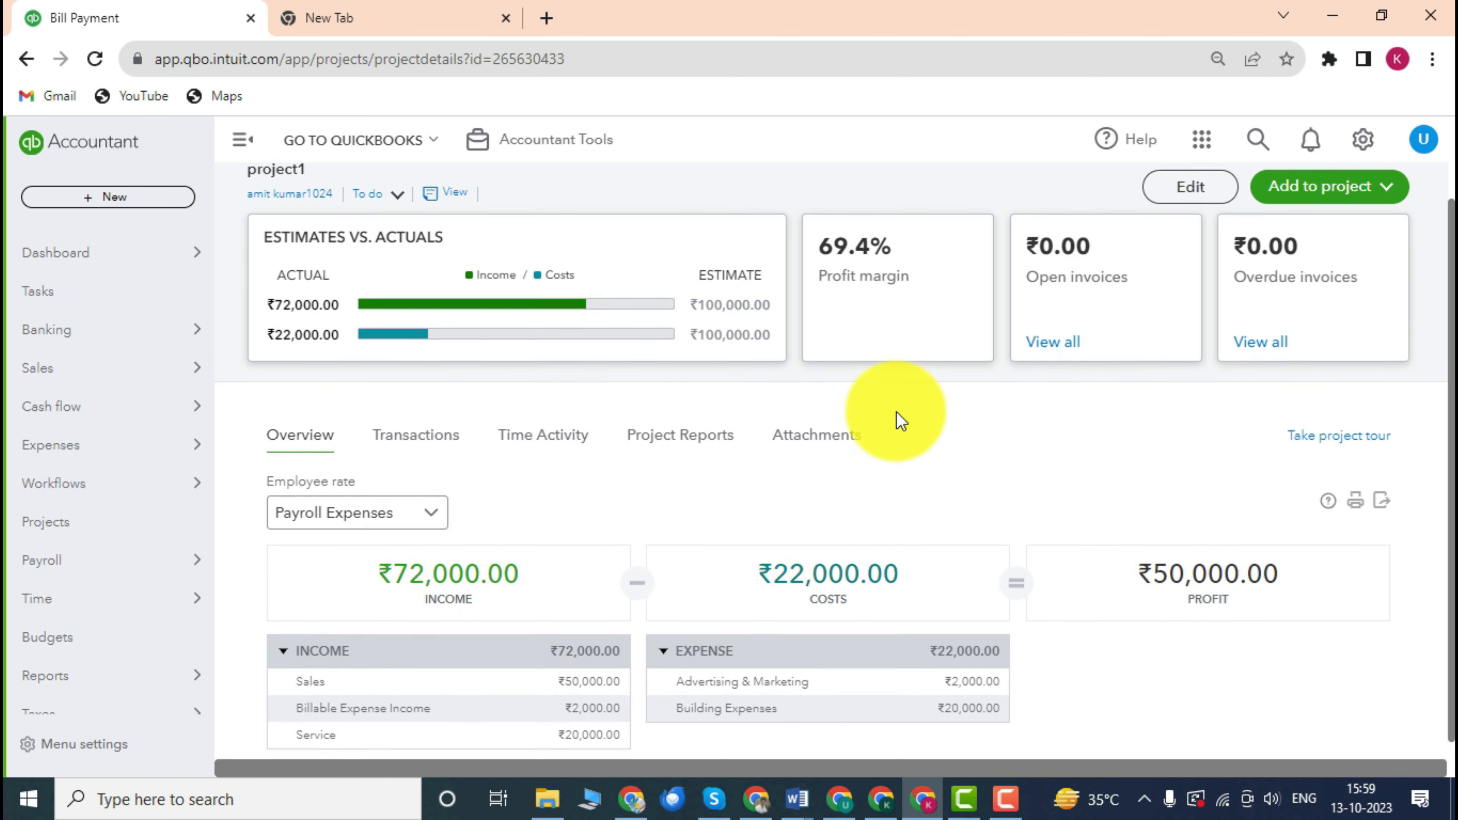
pyautogui.scroll(-1, 897, 412)
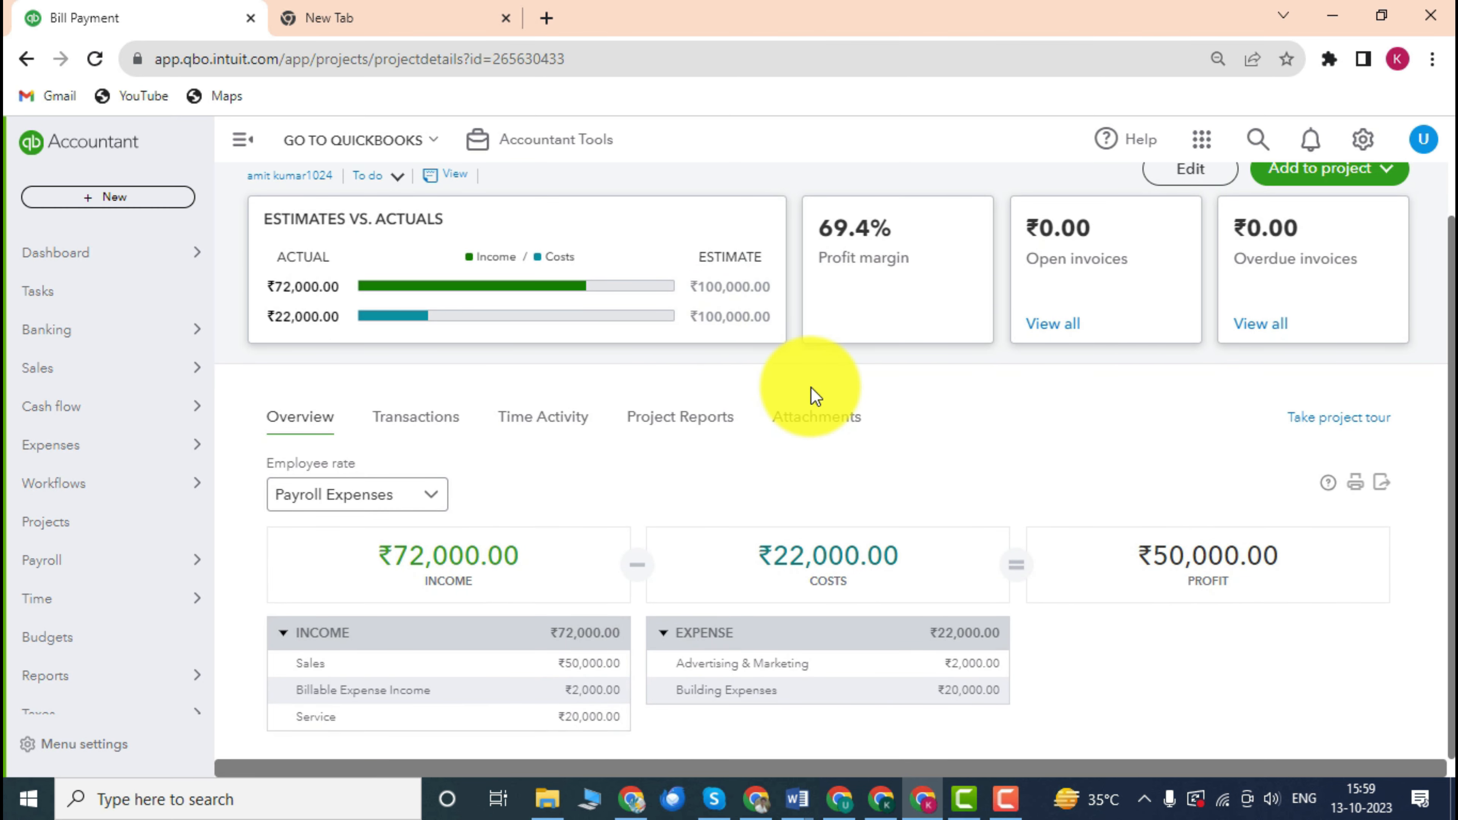
pyautogui.scroll(1, 810, 396)
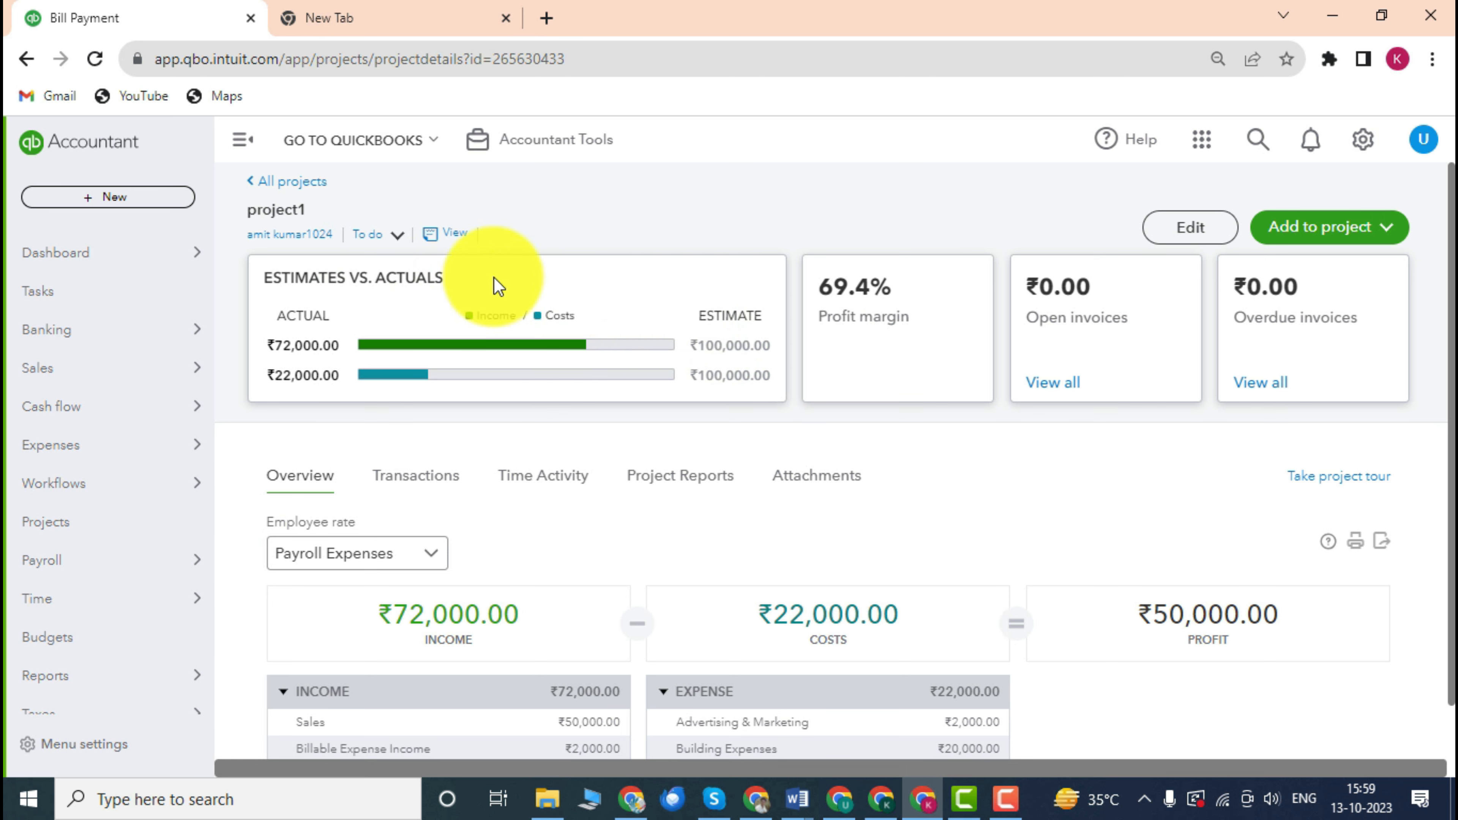
# Return to All projects and check the Status filter without changing it.
pyautogui.click(294, 191)
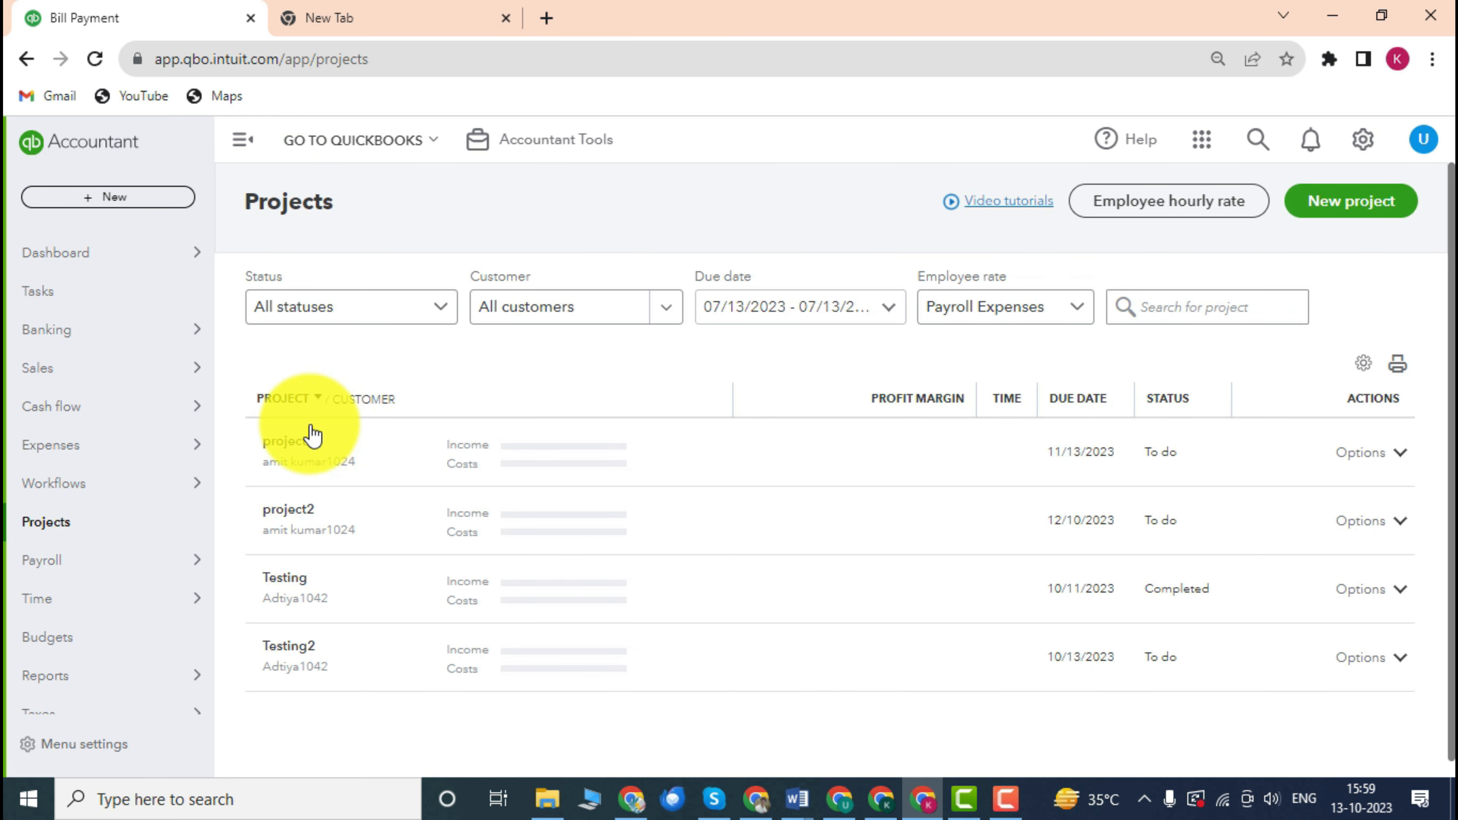
pyautogui.click(412, 316)
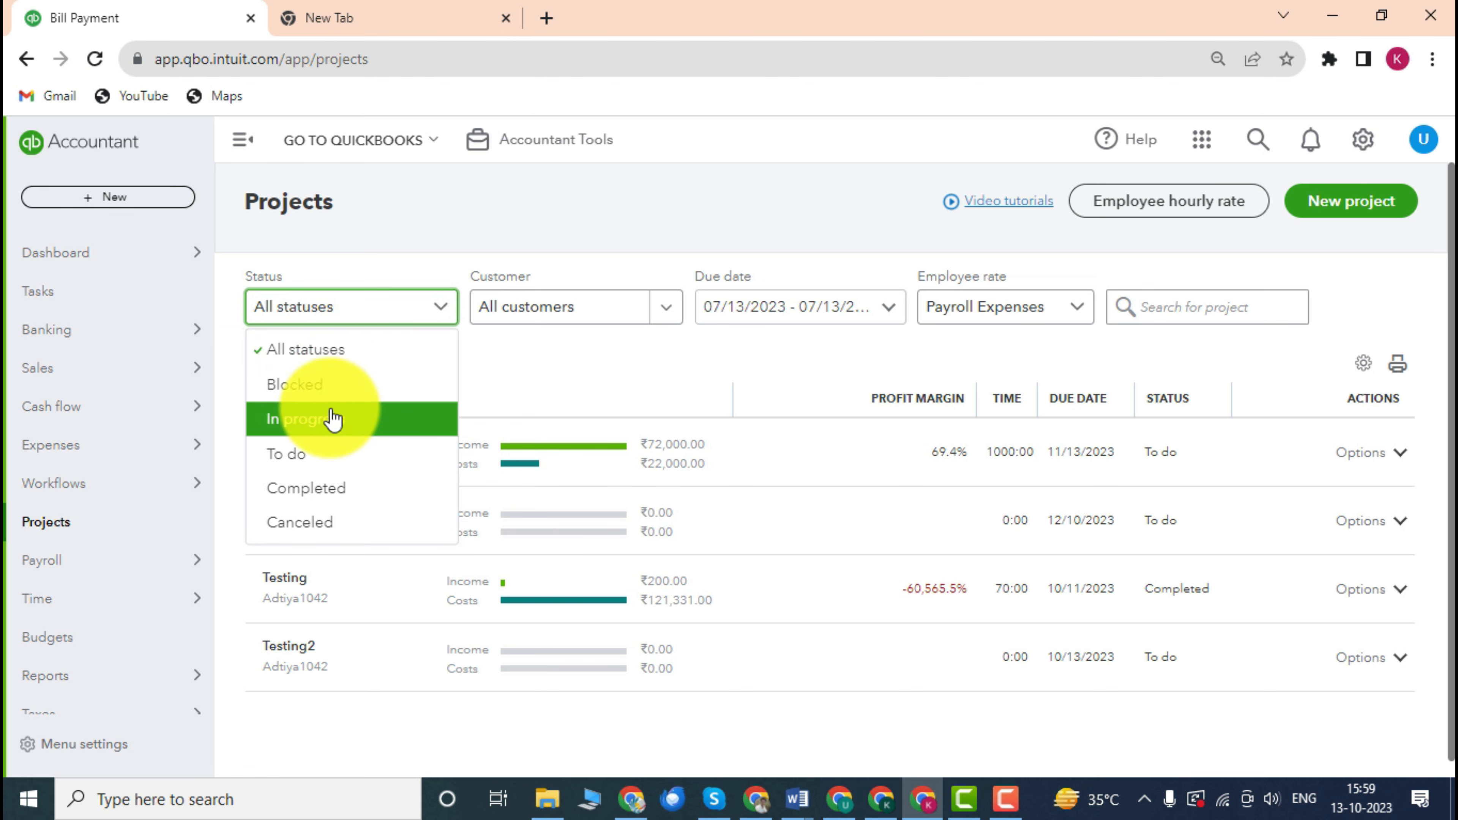
pyautogui.click(576, 368)
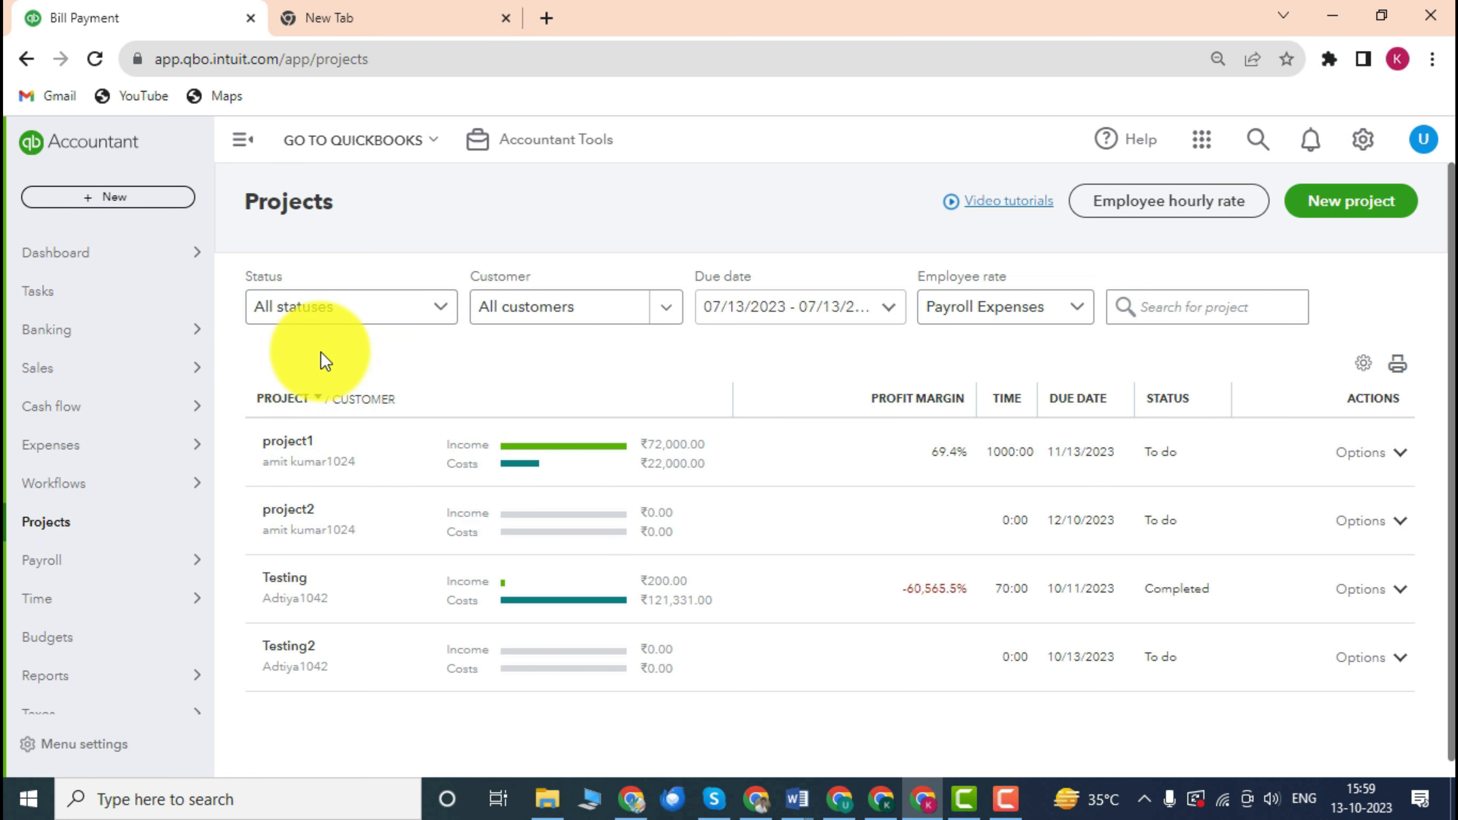
pyautogui.scroll(-1, 512, 389)
pyautogui.scroll(1, 511, 389)
pyautogui.scroll(-1, 514, 402)
pyautogui.scroll(1, 499, 394)
pyautogui.scroll(-1, 494, 397)
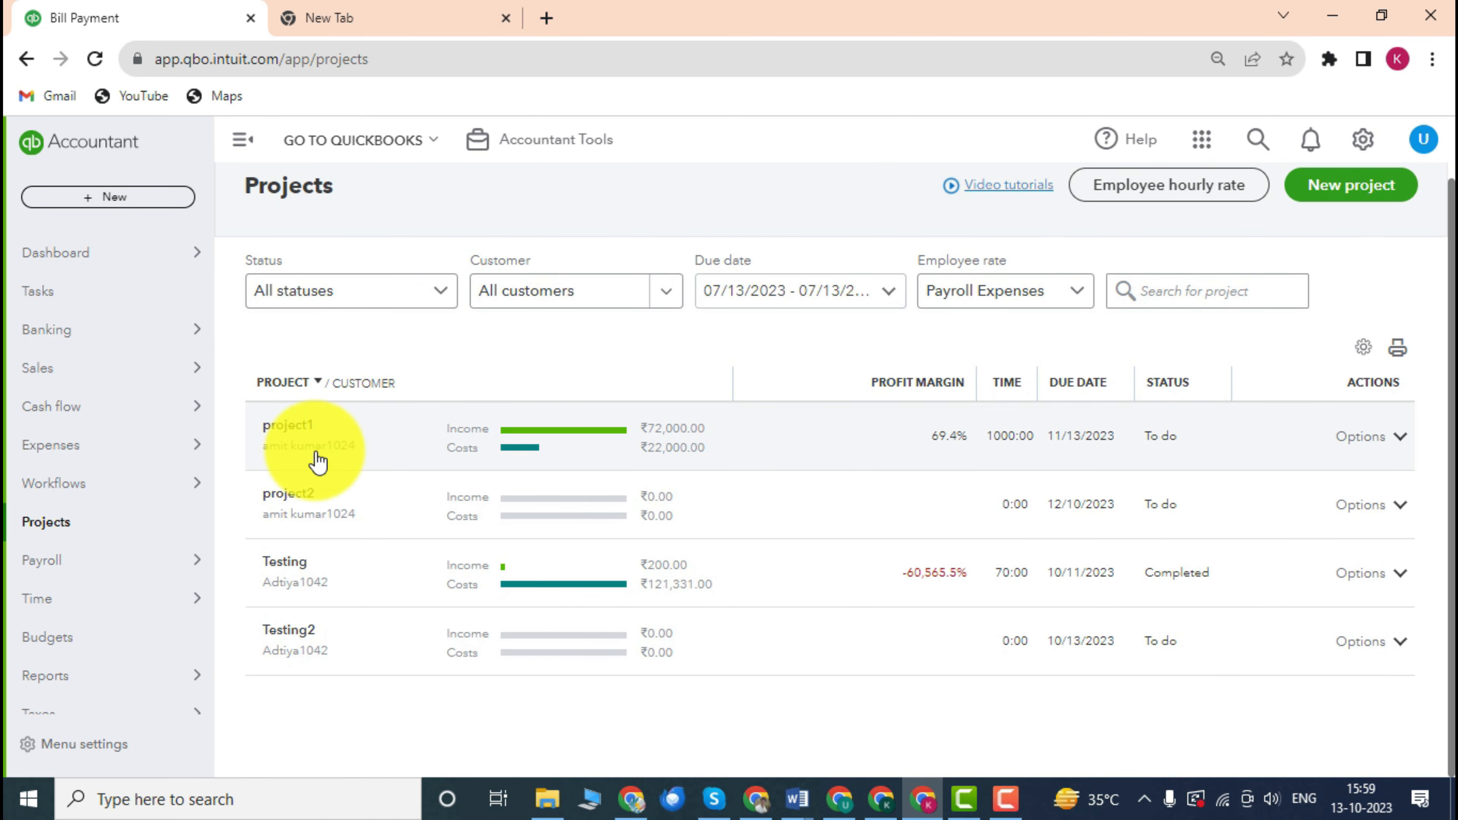
# Open project1's details again to review its 69.4% profit margin.
pyautogui.click(377, 443)
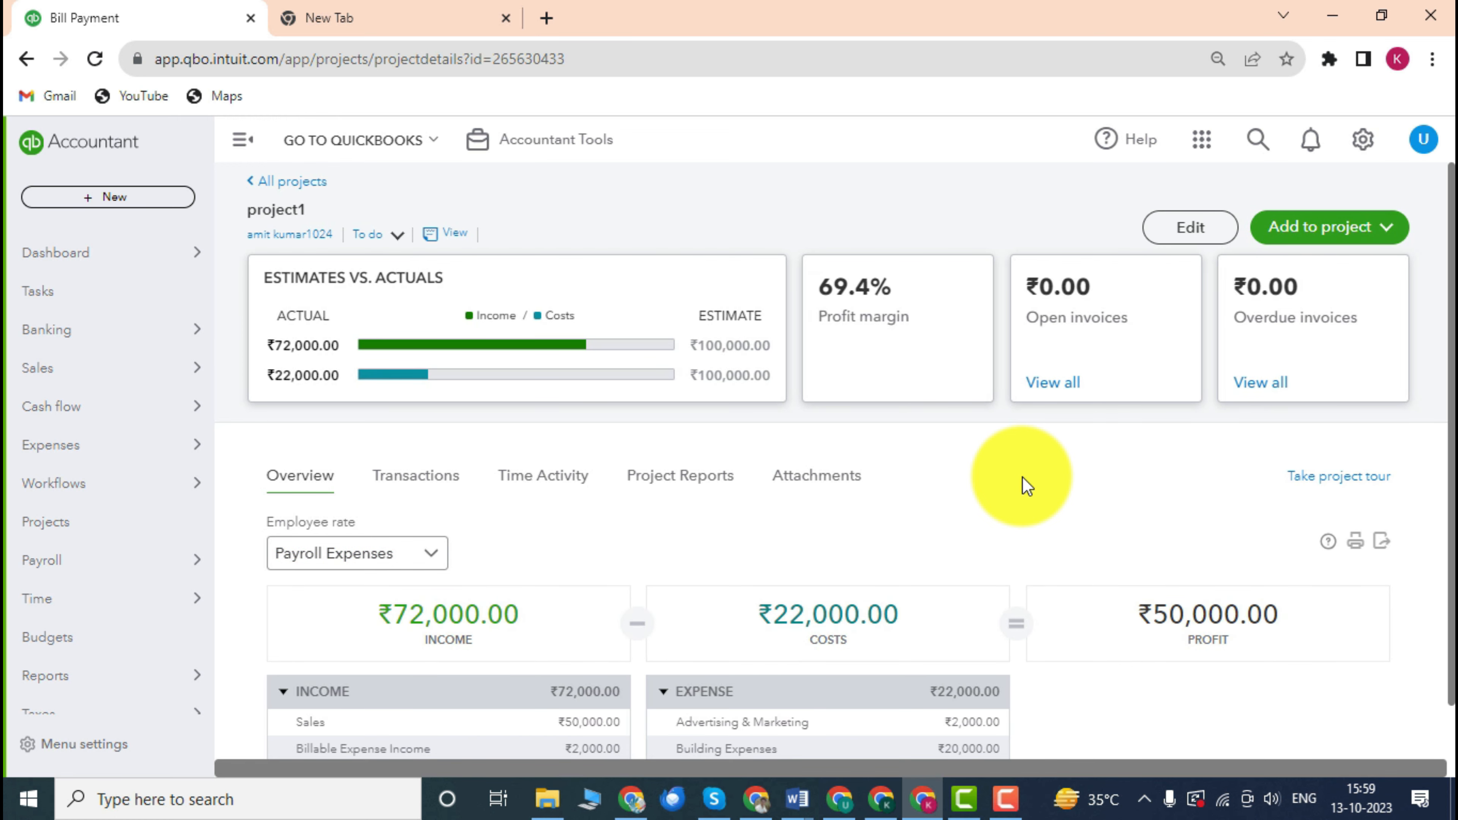
pyautogui.scroll(-1, 1026, 485)
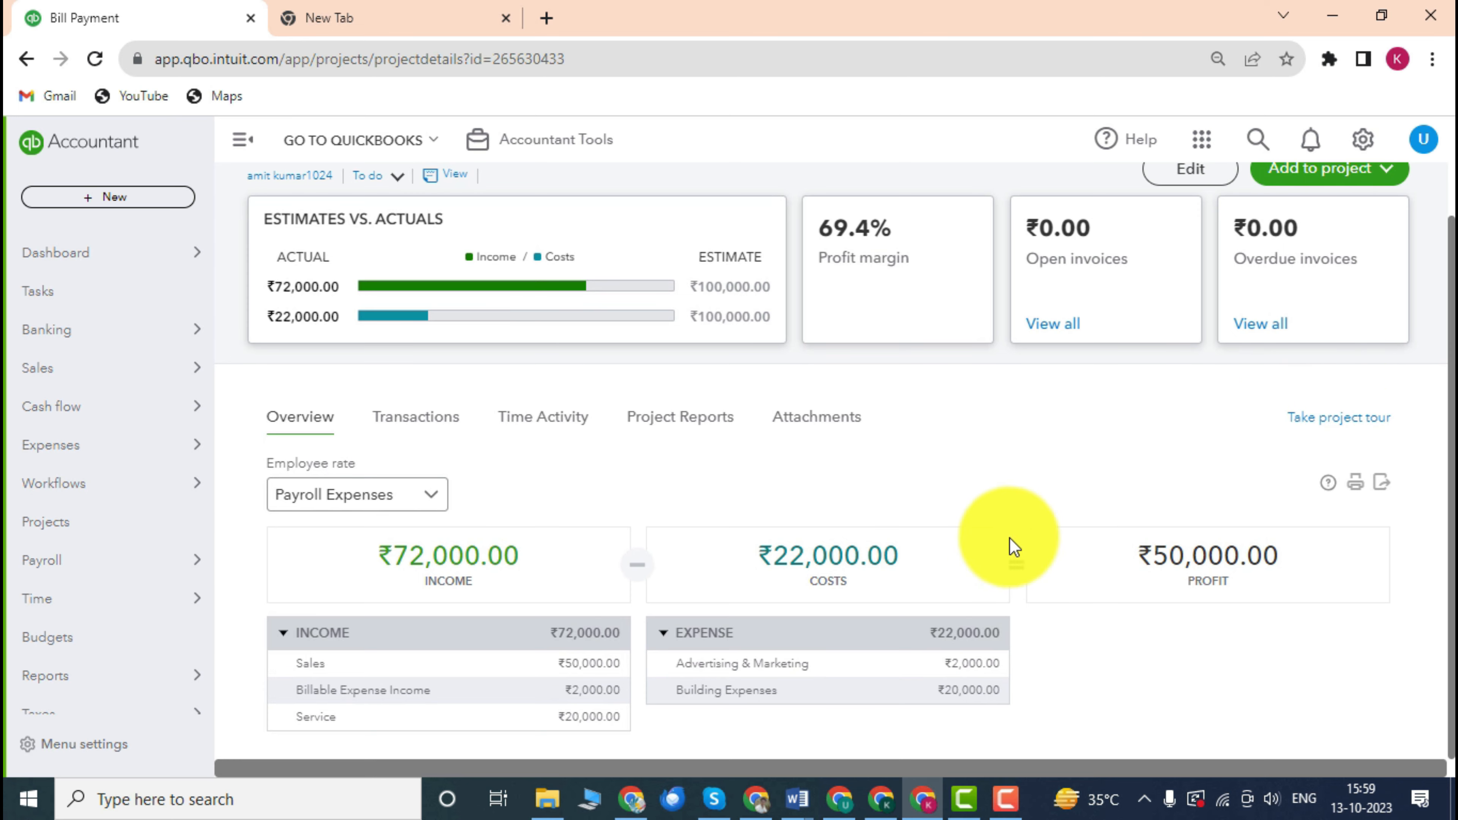
pyautogui.scroll(1, 976, 519)
pyautogui.scroll(-1, 1004, 498)
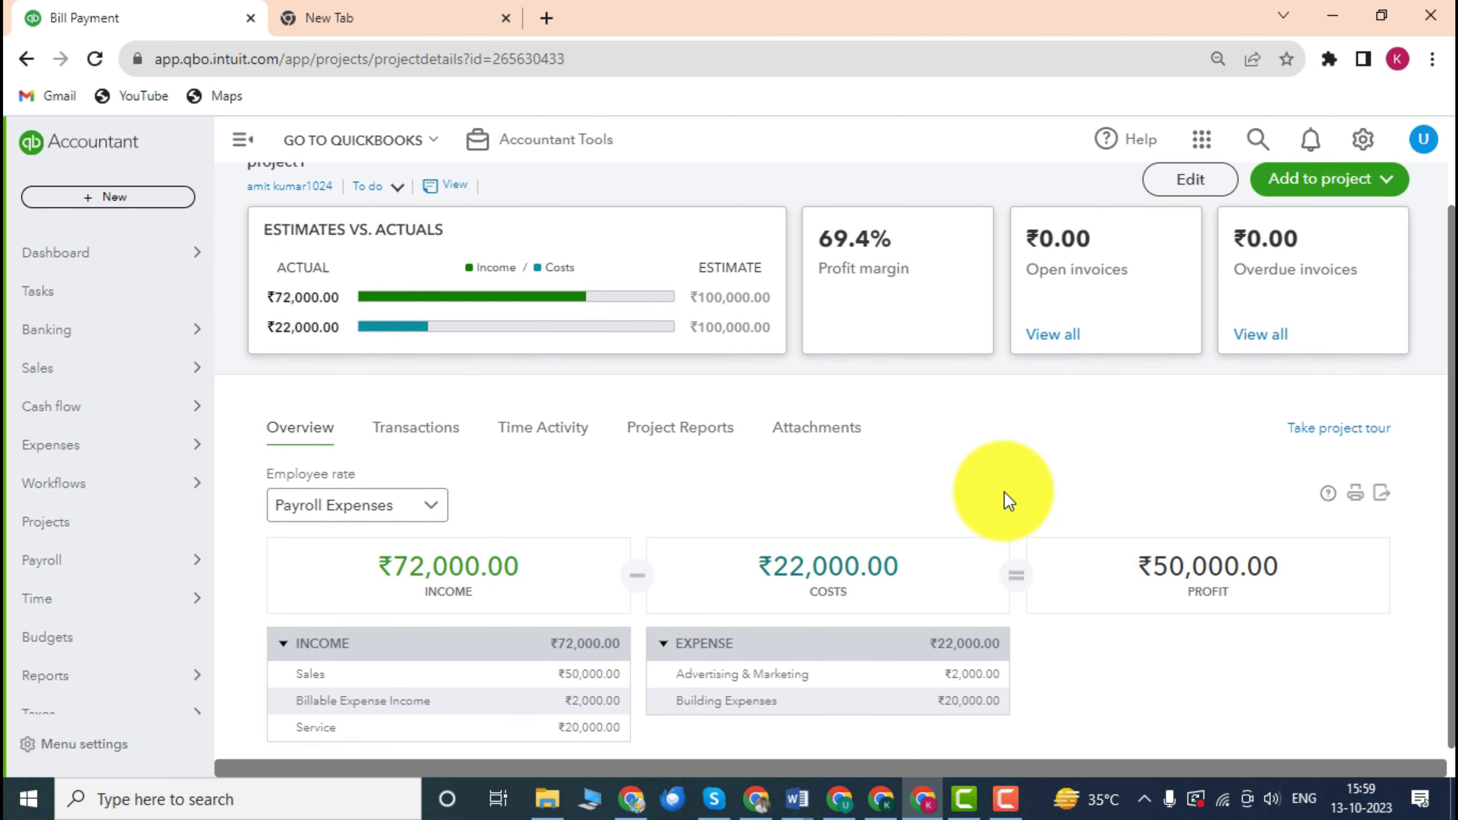
pyautogui.scroll(1, 1142, 338)
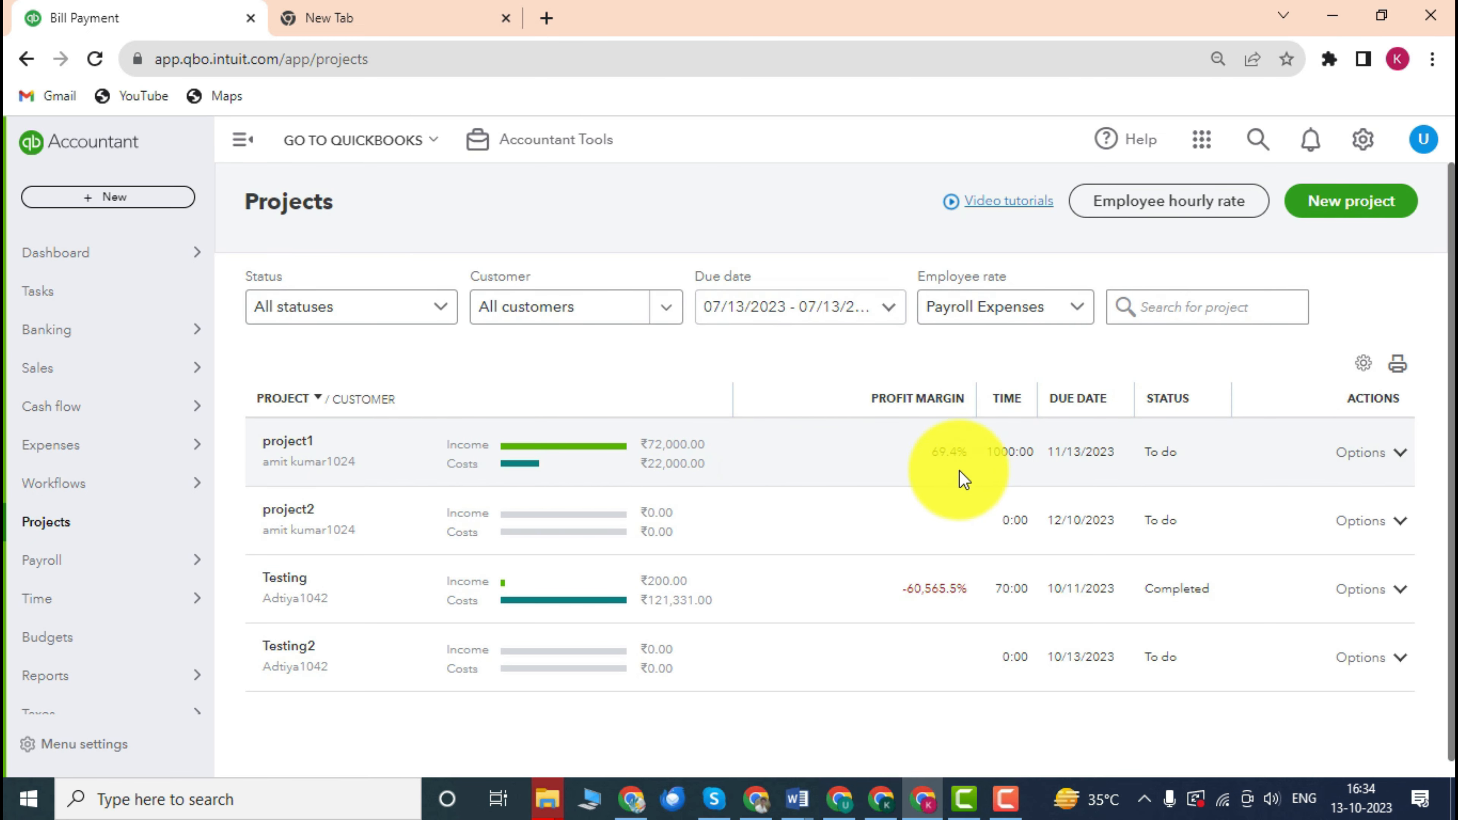
# Mark project1 as completed from its row's Options menu.
pyautogui.click(1400, 463)
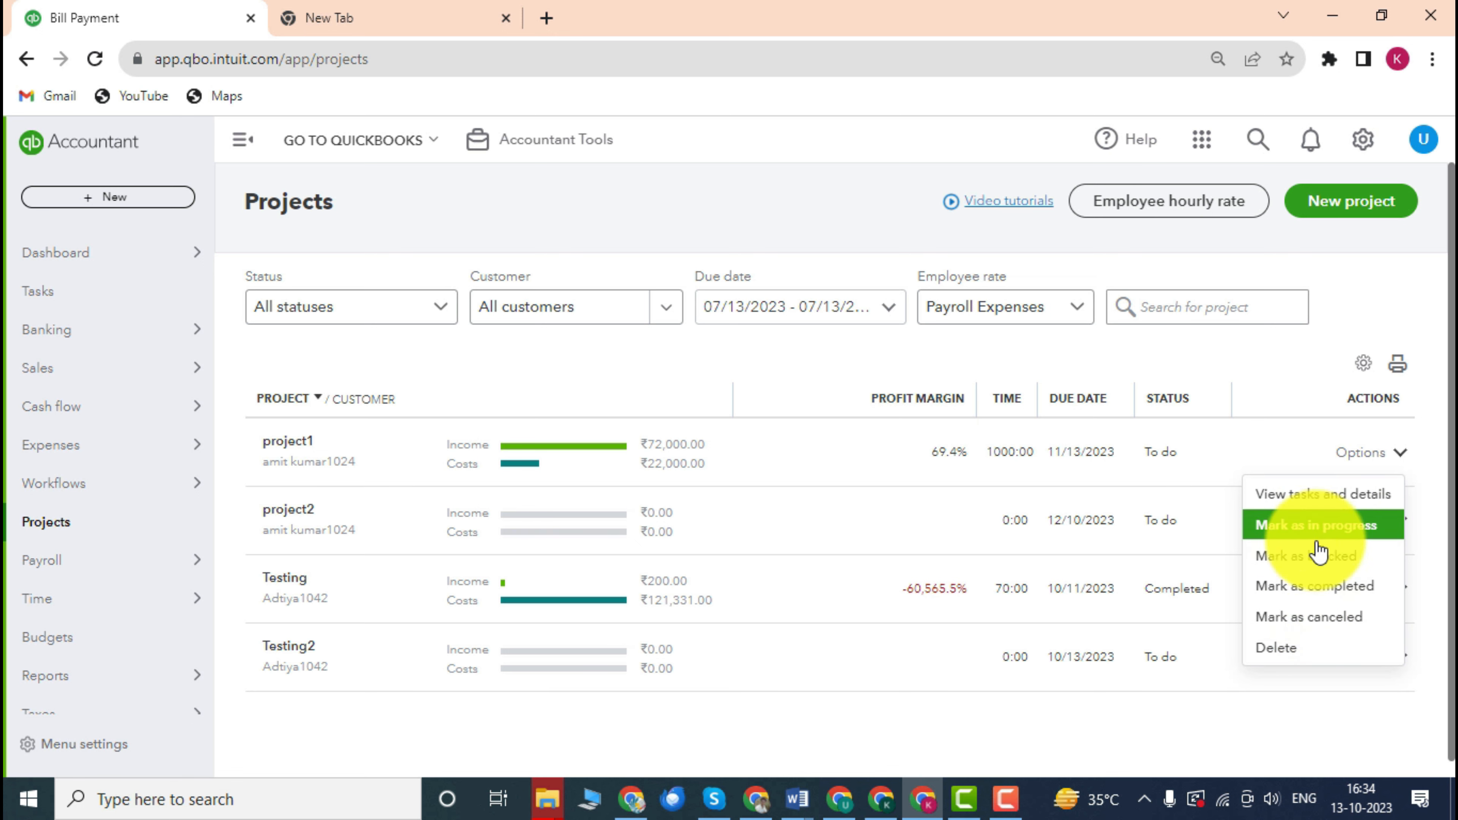
pyautogui.click(1332, 597)
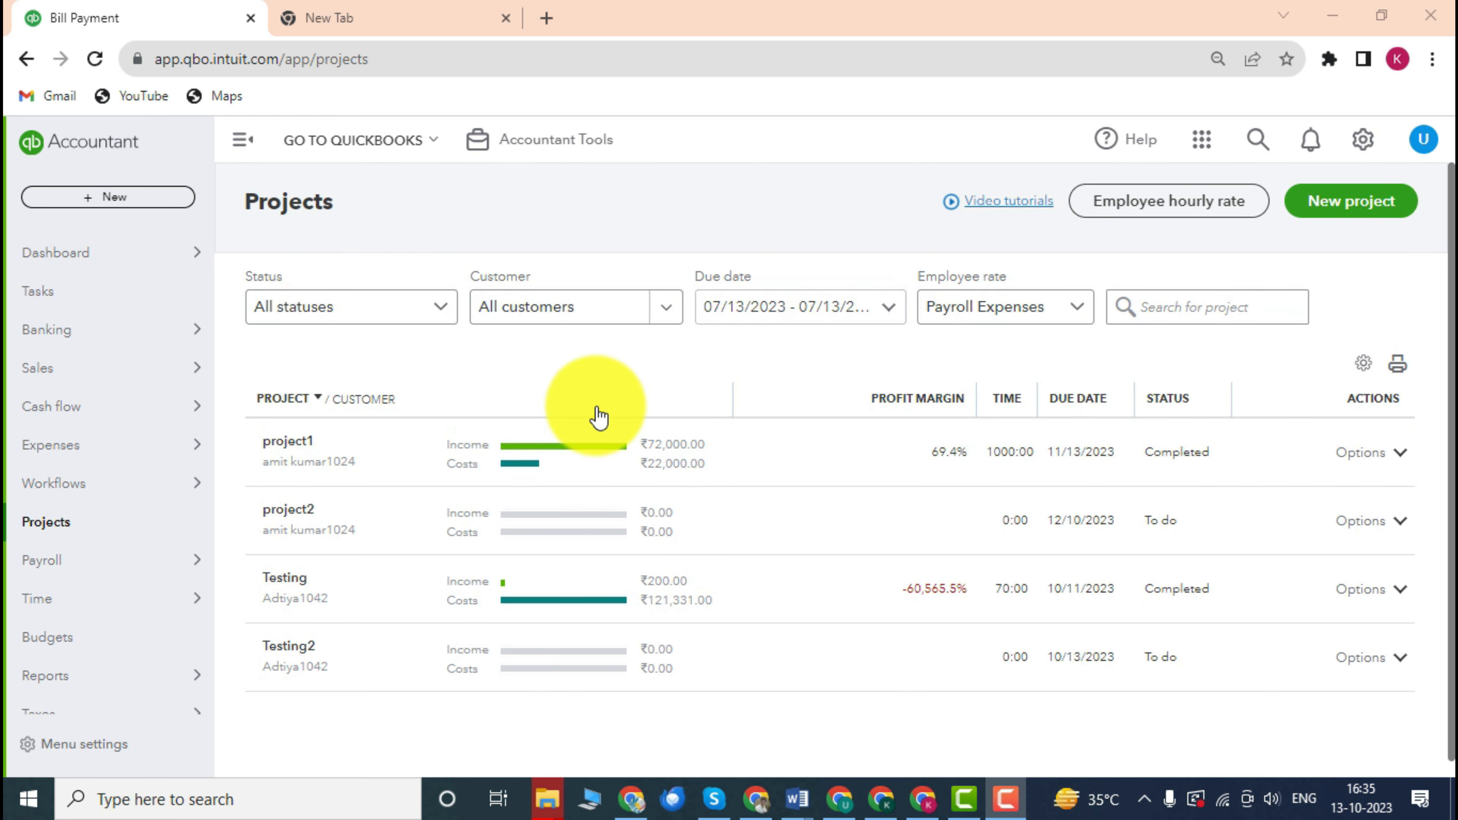
# Filter projects by Completed status, leaving project1 (69.4%) and Testing listed.
pyautogui.click(447, 323)
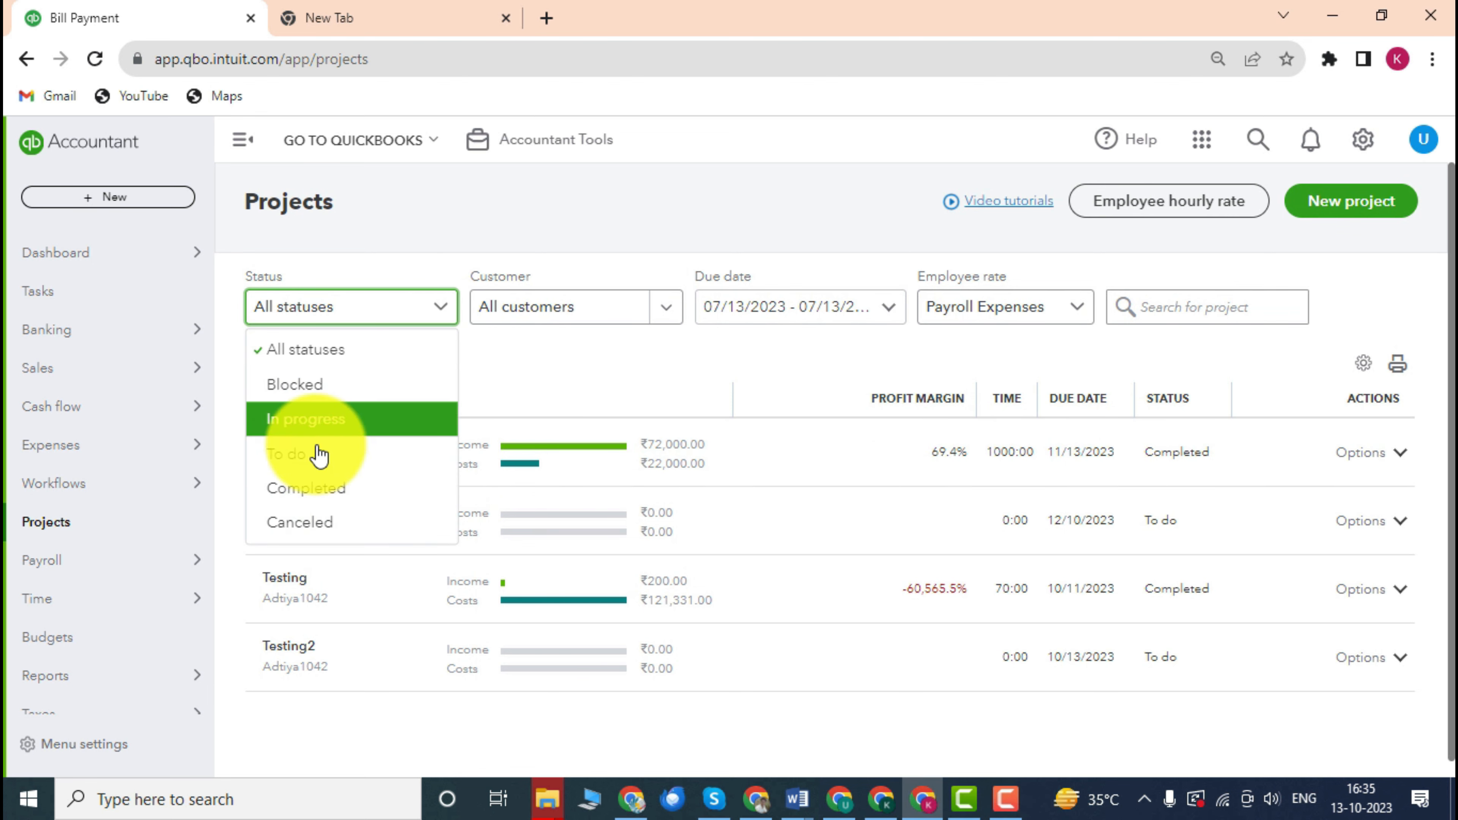
pyautogui.click(373, 495)
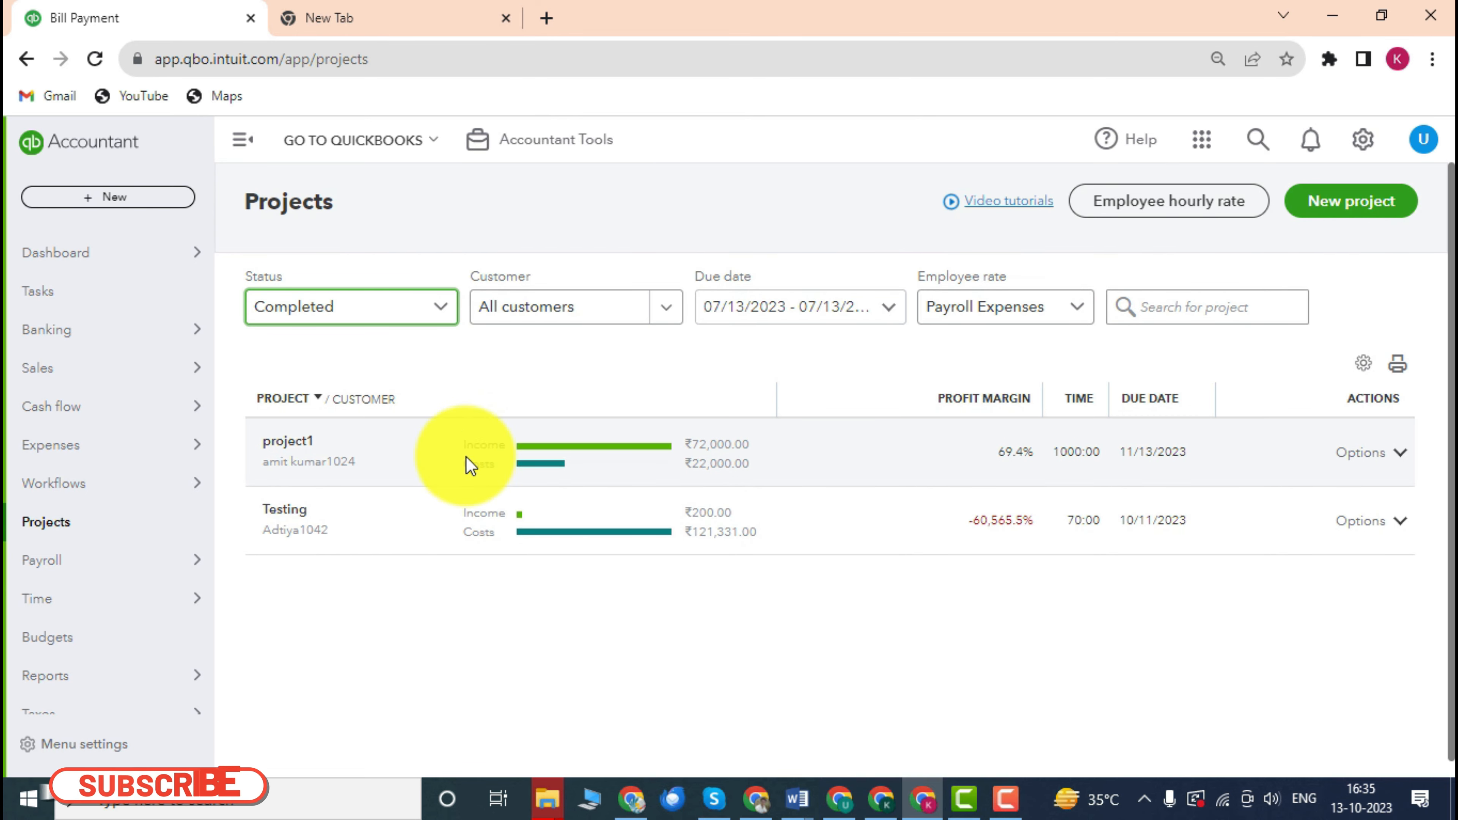
pyautogui.scroll(-1, 459, 428)
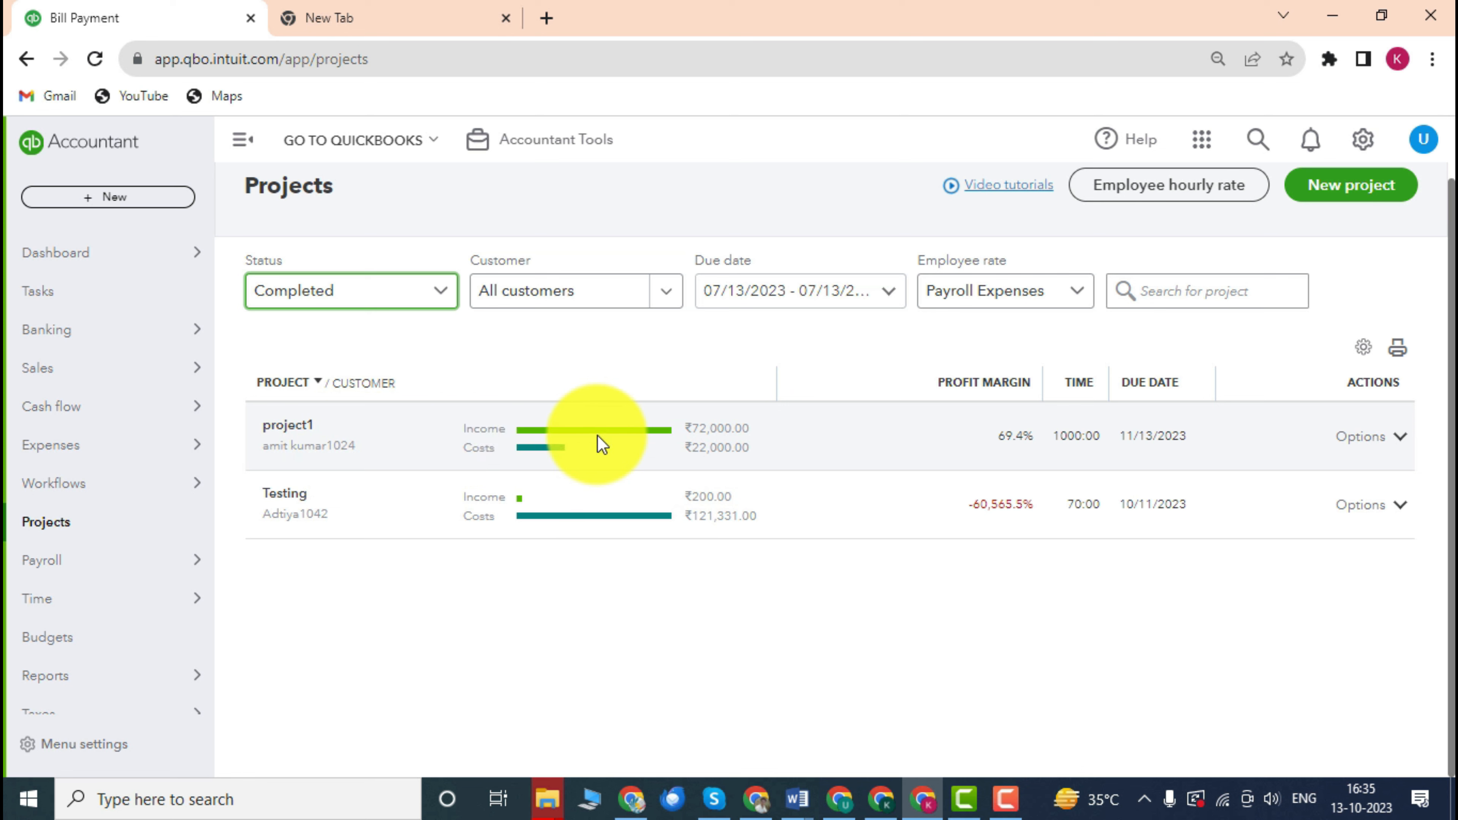
pyautogui.click(440, 302)
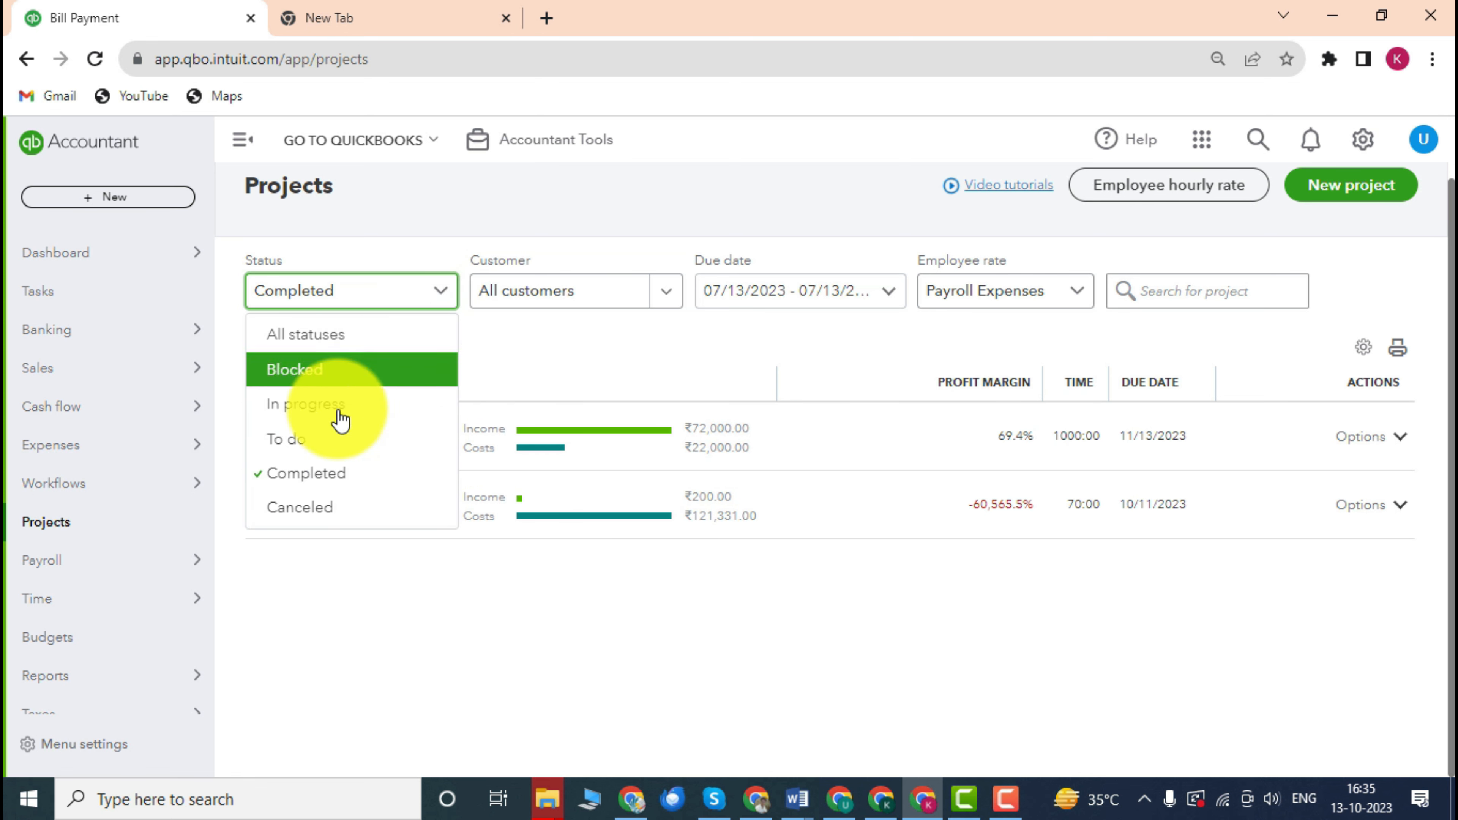
pyautogui.click(534, 374)
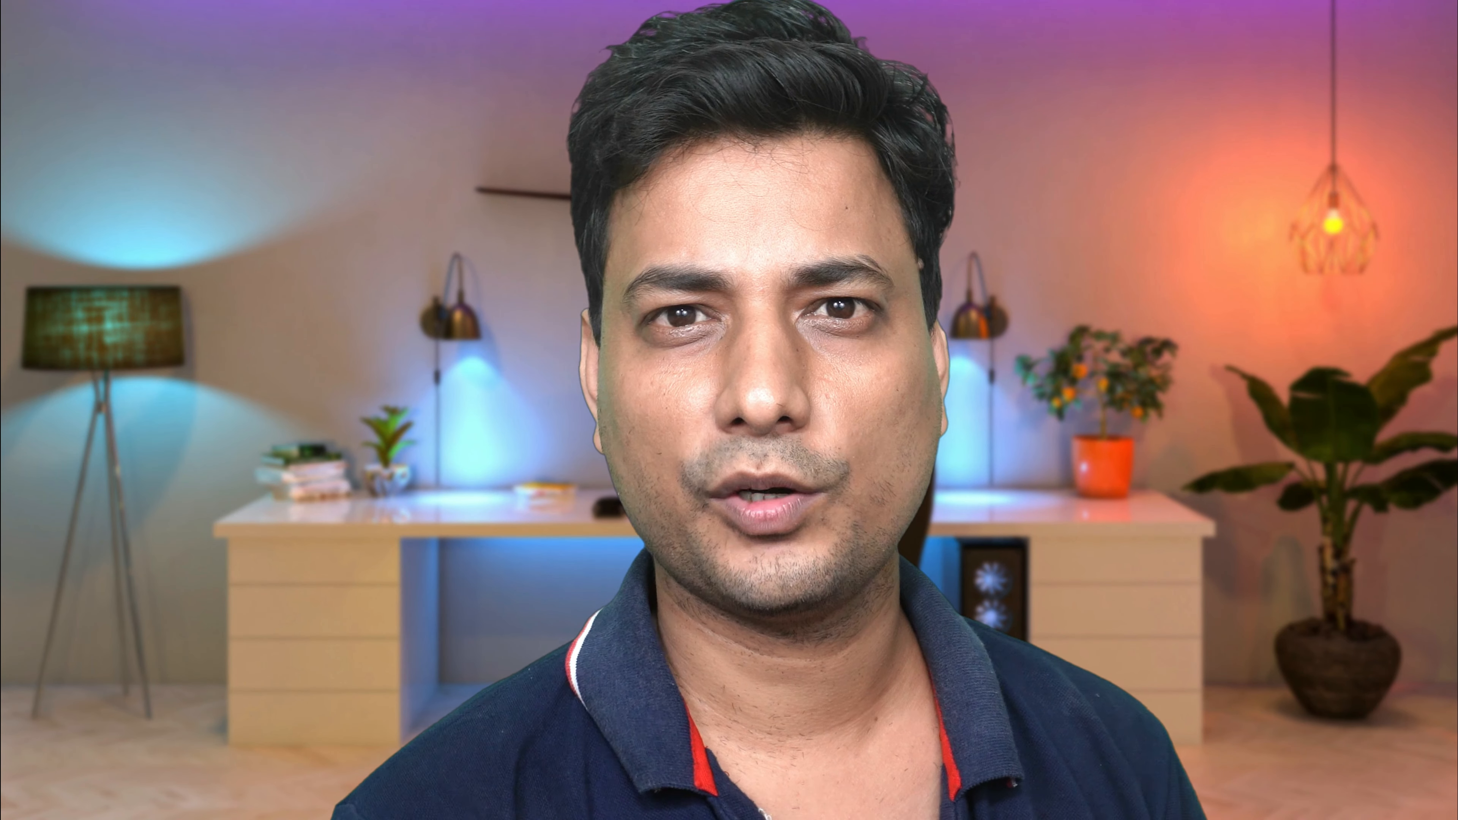